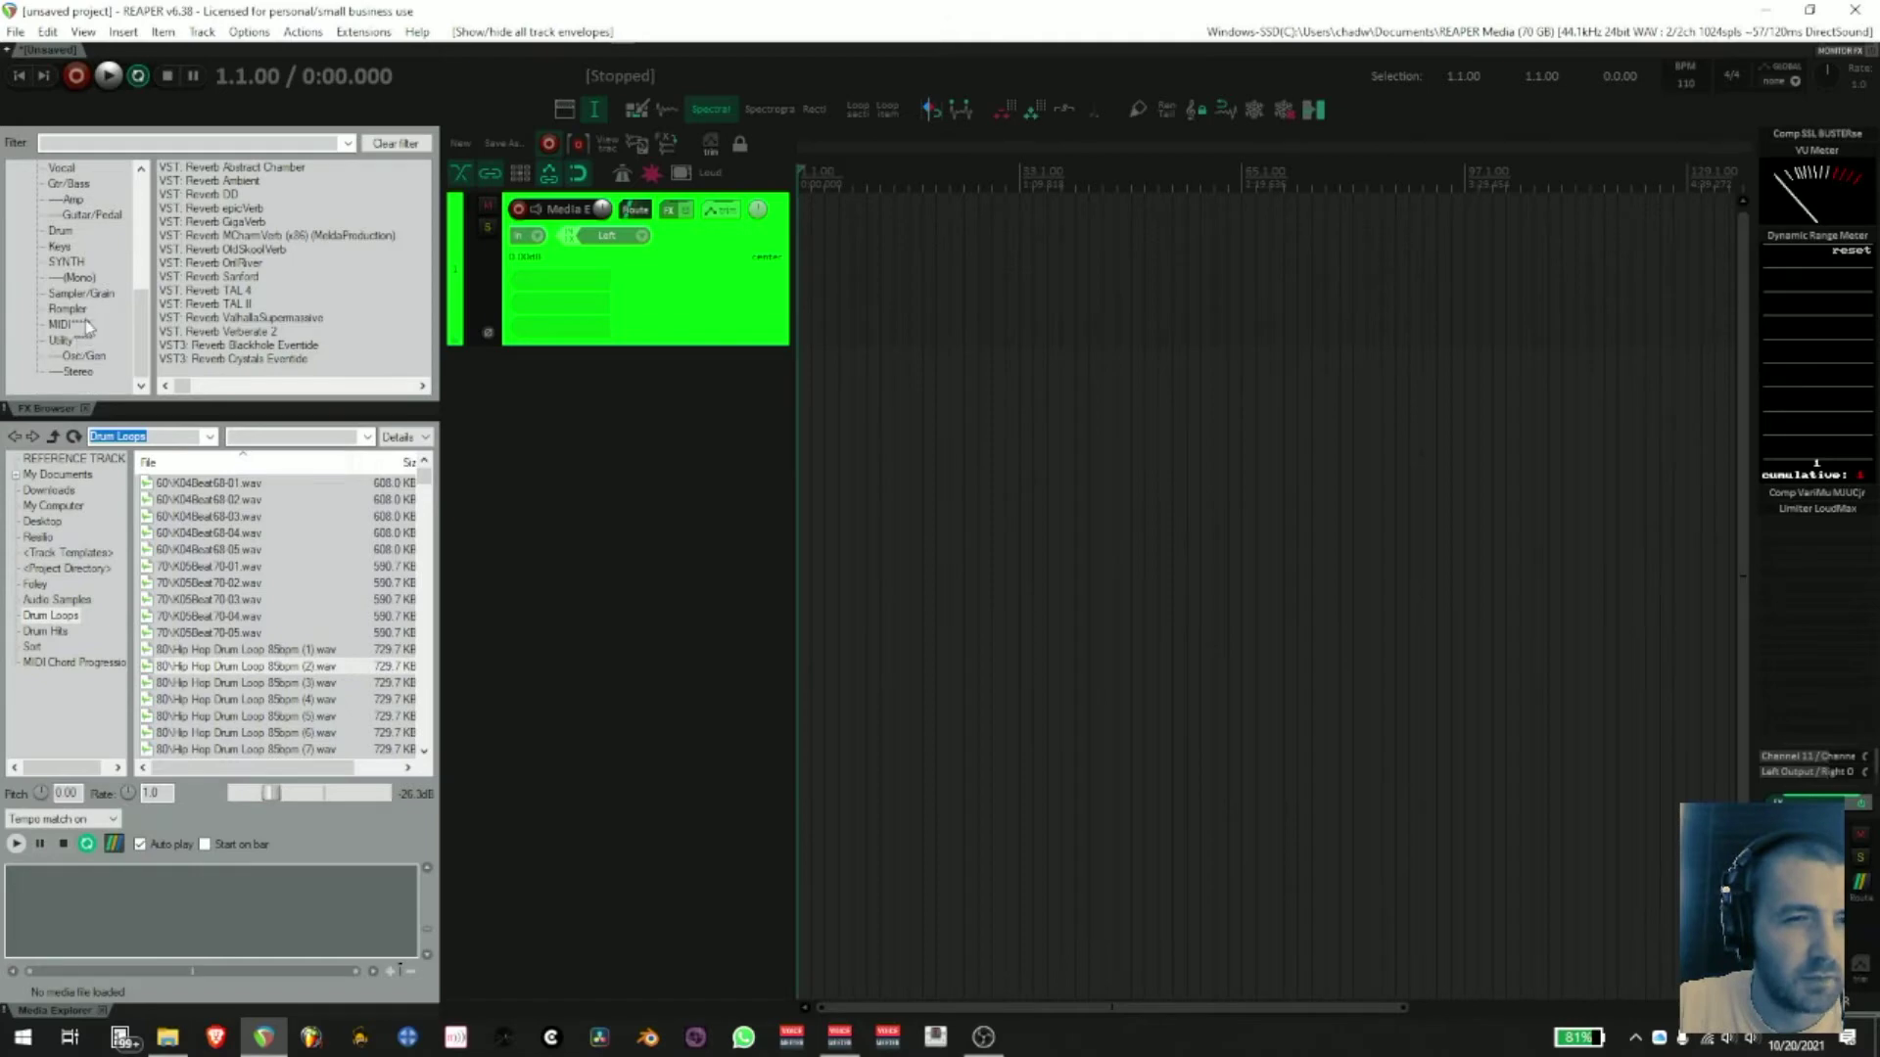
- Find the 1983 Poly FM DX7 Dexed synth in the SYNTH effects folder and add it on a new track
left_click(67, 310)
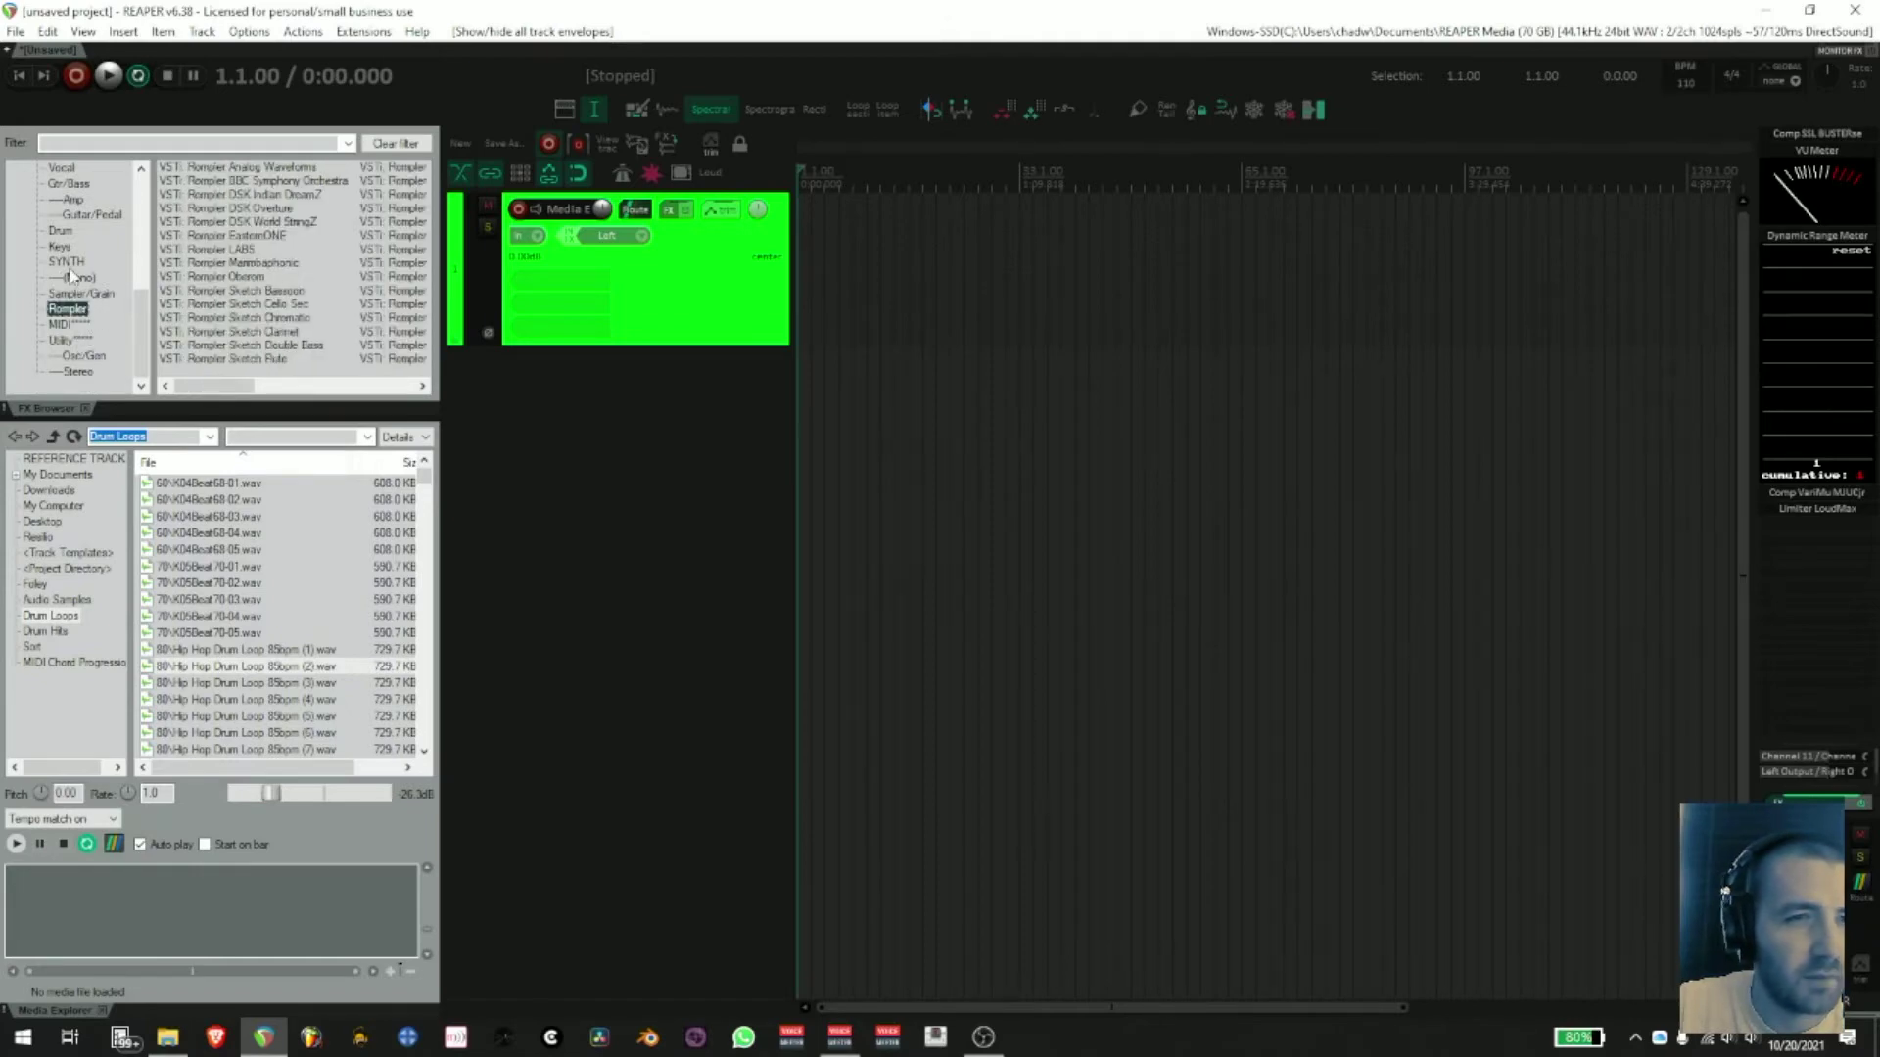
scroll(108, 253, "up", 2)
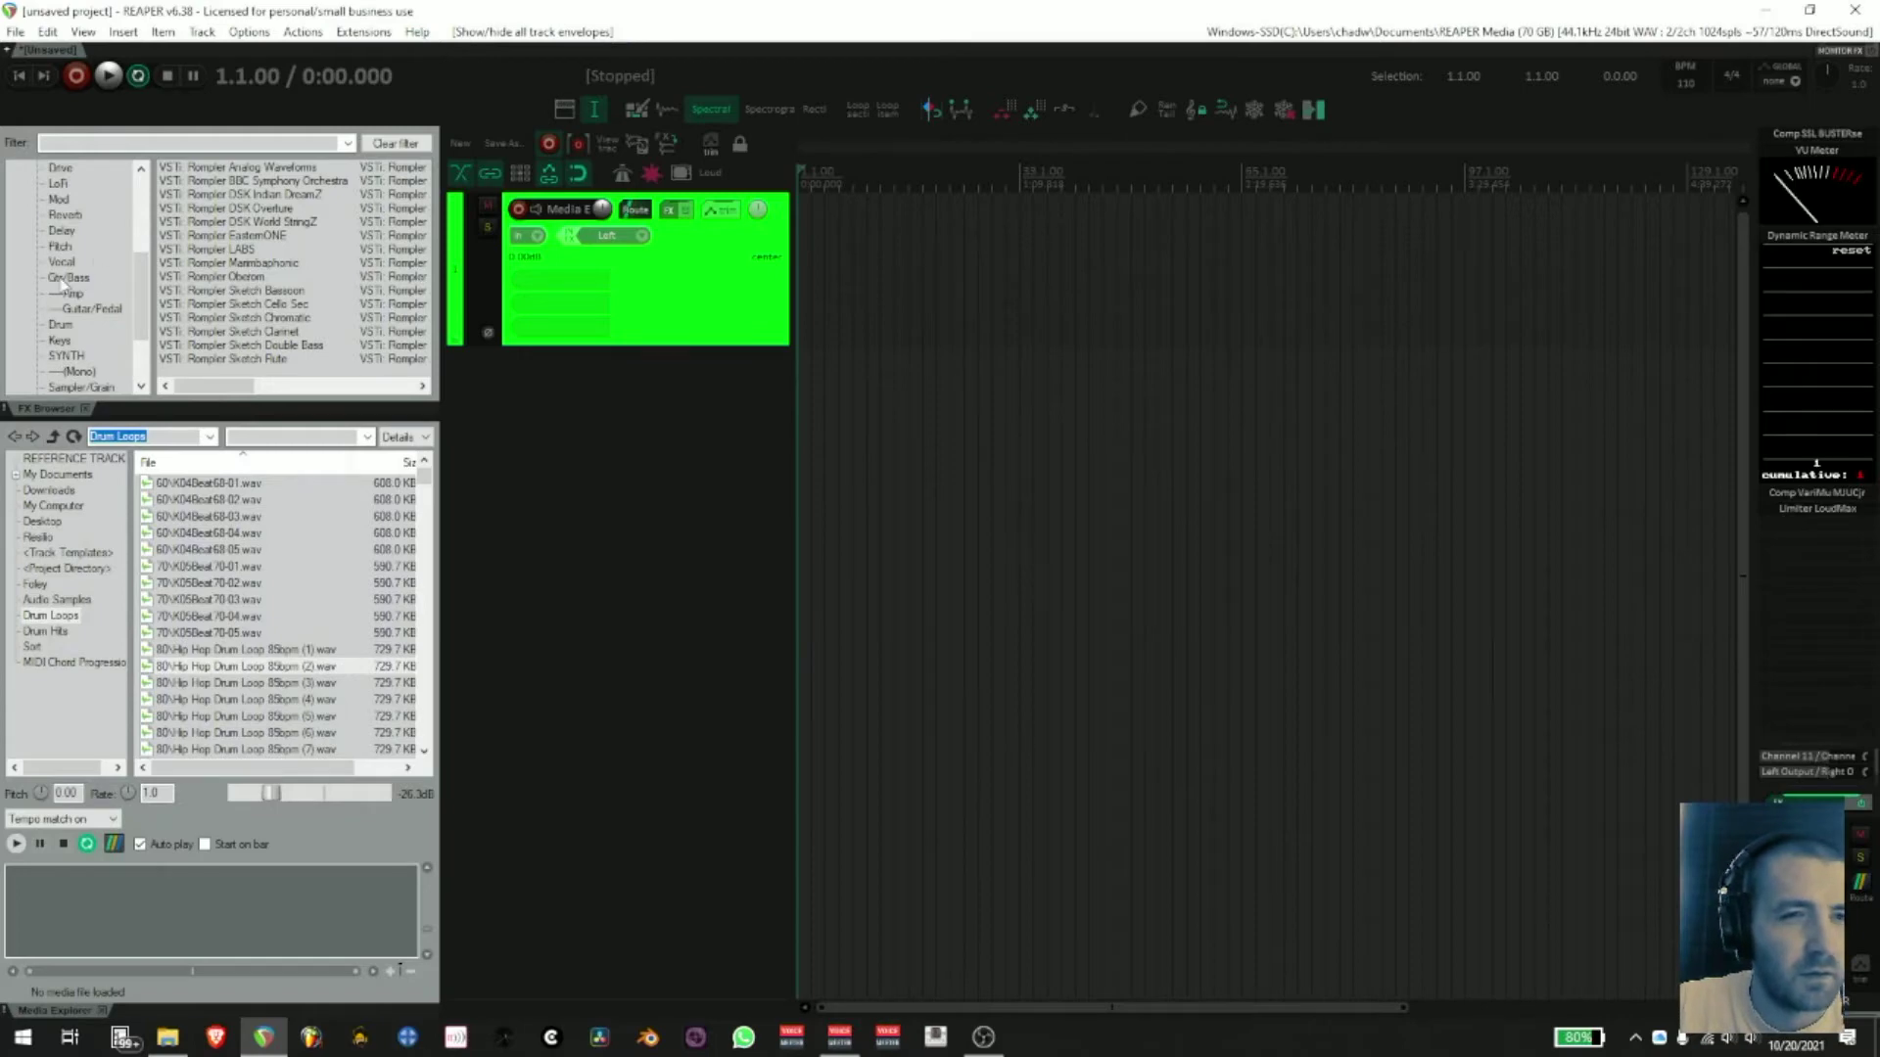
scroll(61, 284, "up", 2)
scroll(68, 293, "up", 1)
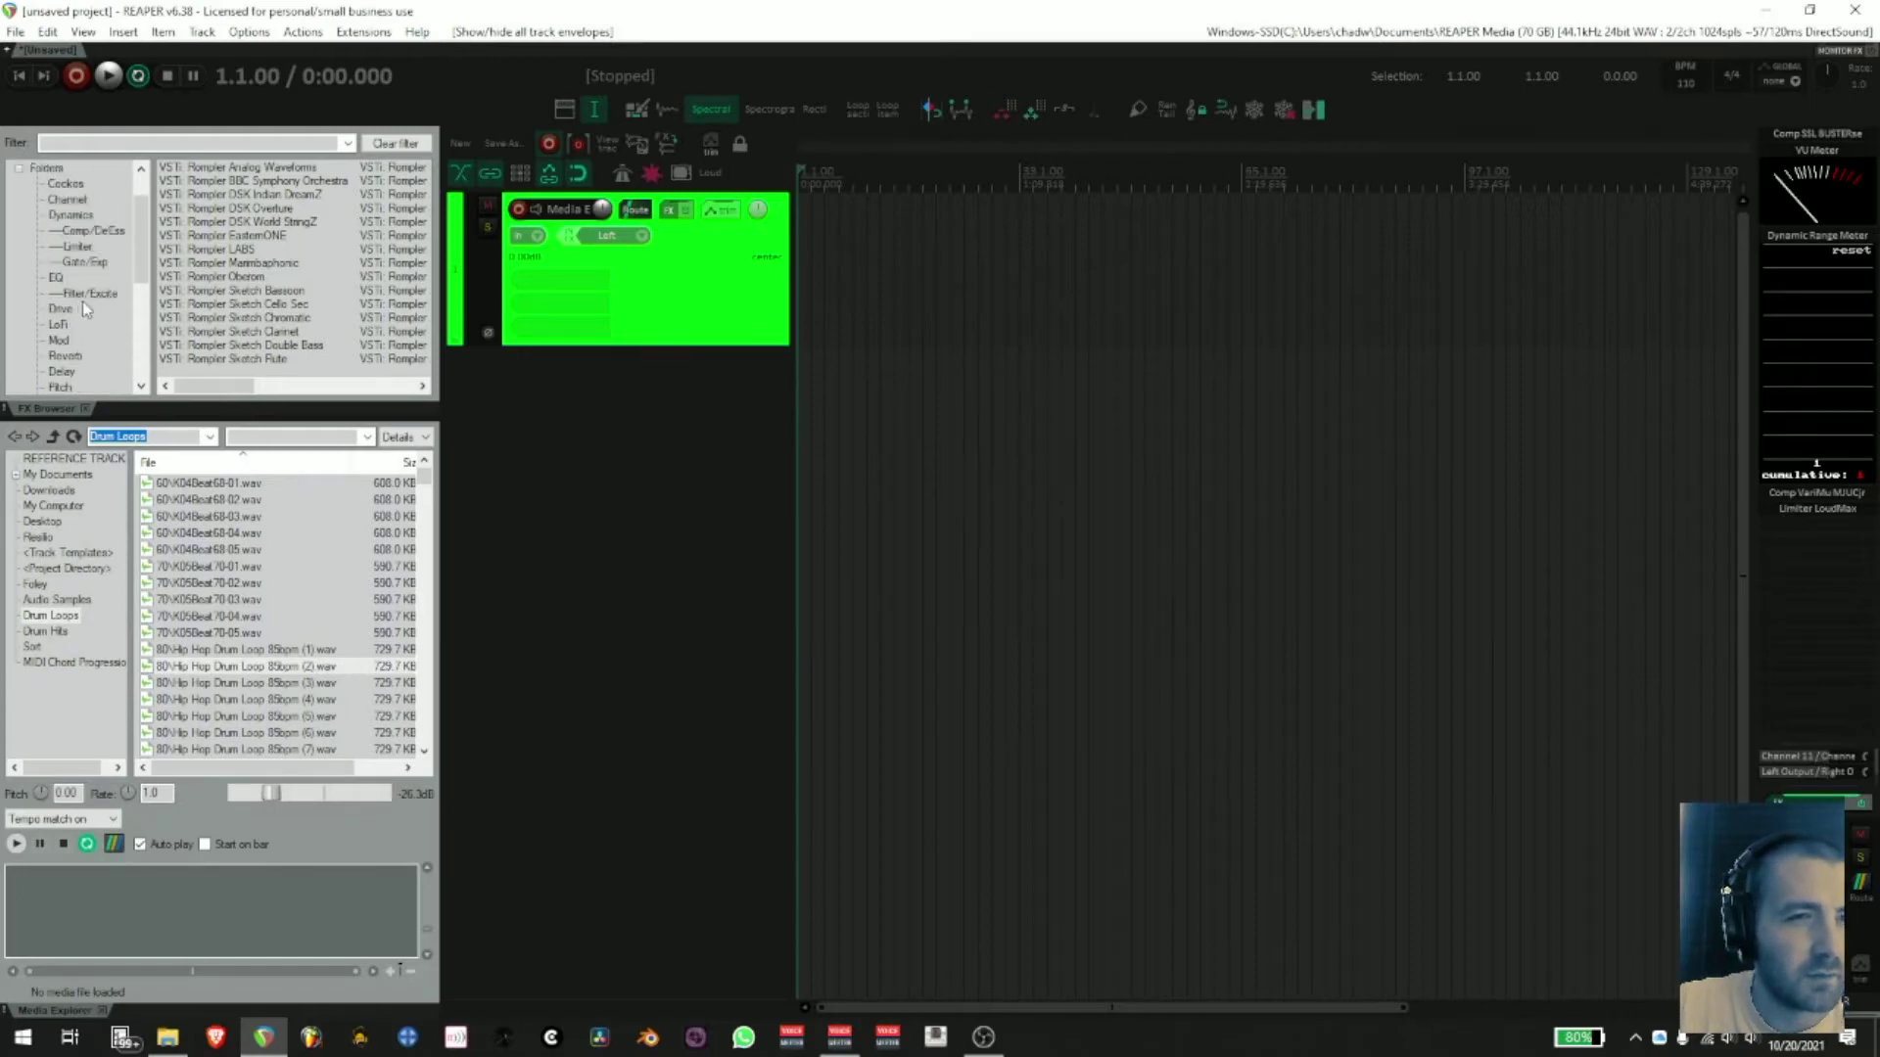
scroll(91, 345, "down", 2)
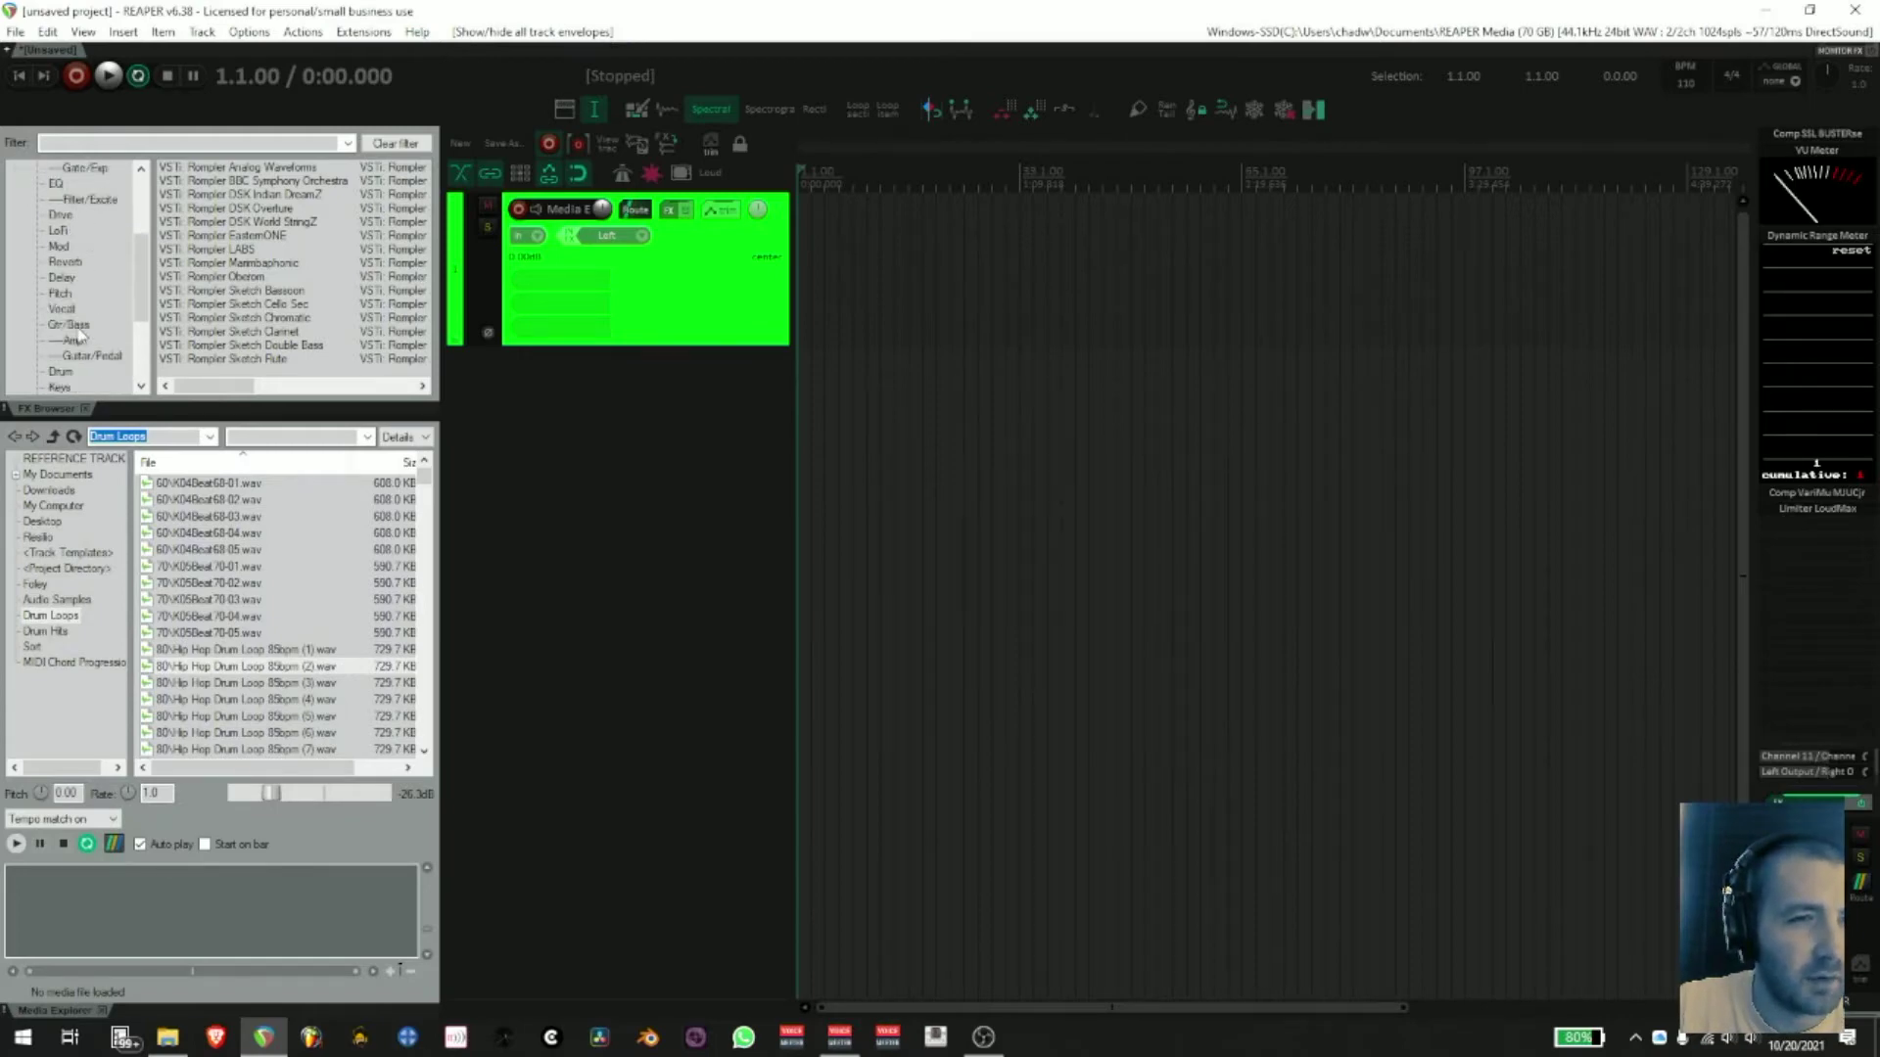
scroll(83, 372, "down", 2)
left_click(66, 308)
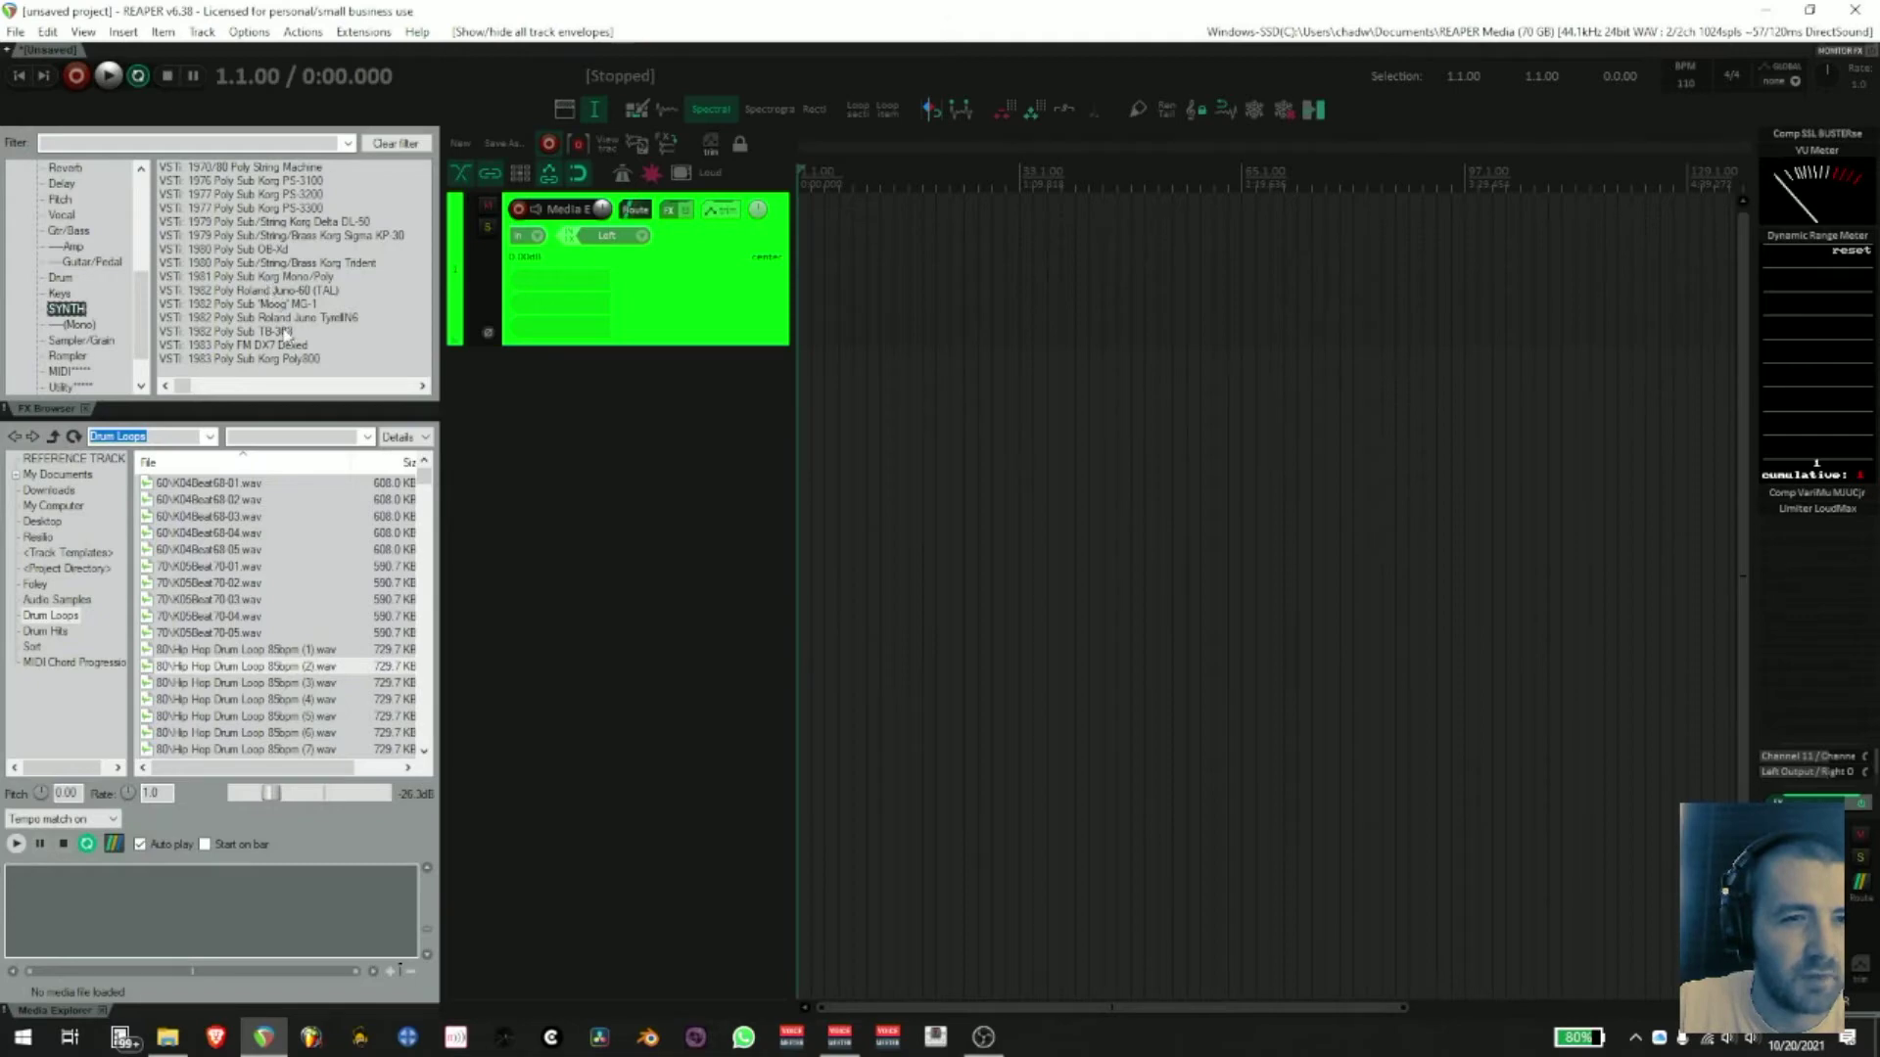
left_click_drag(272, 354, 517, 464)
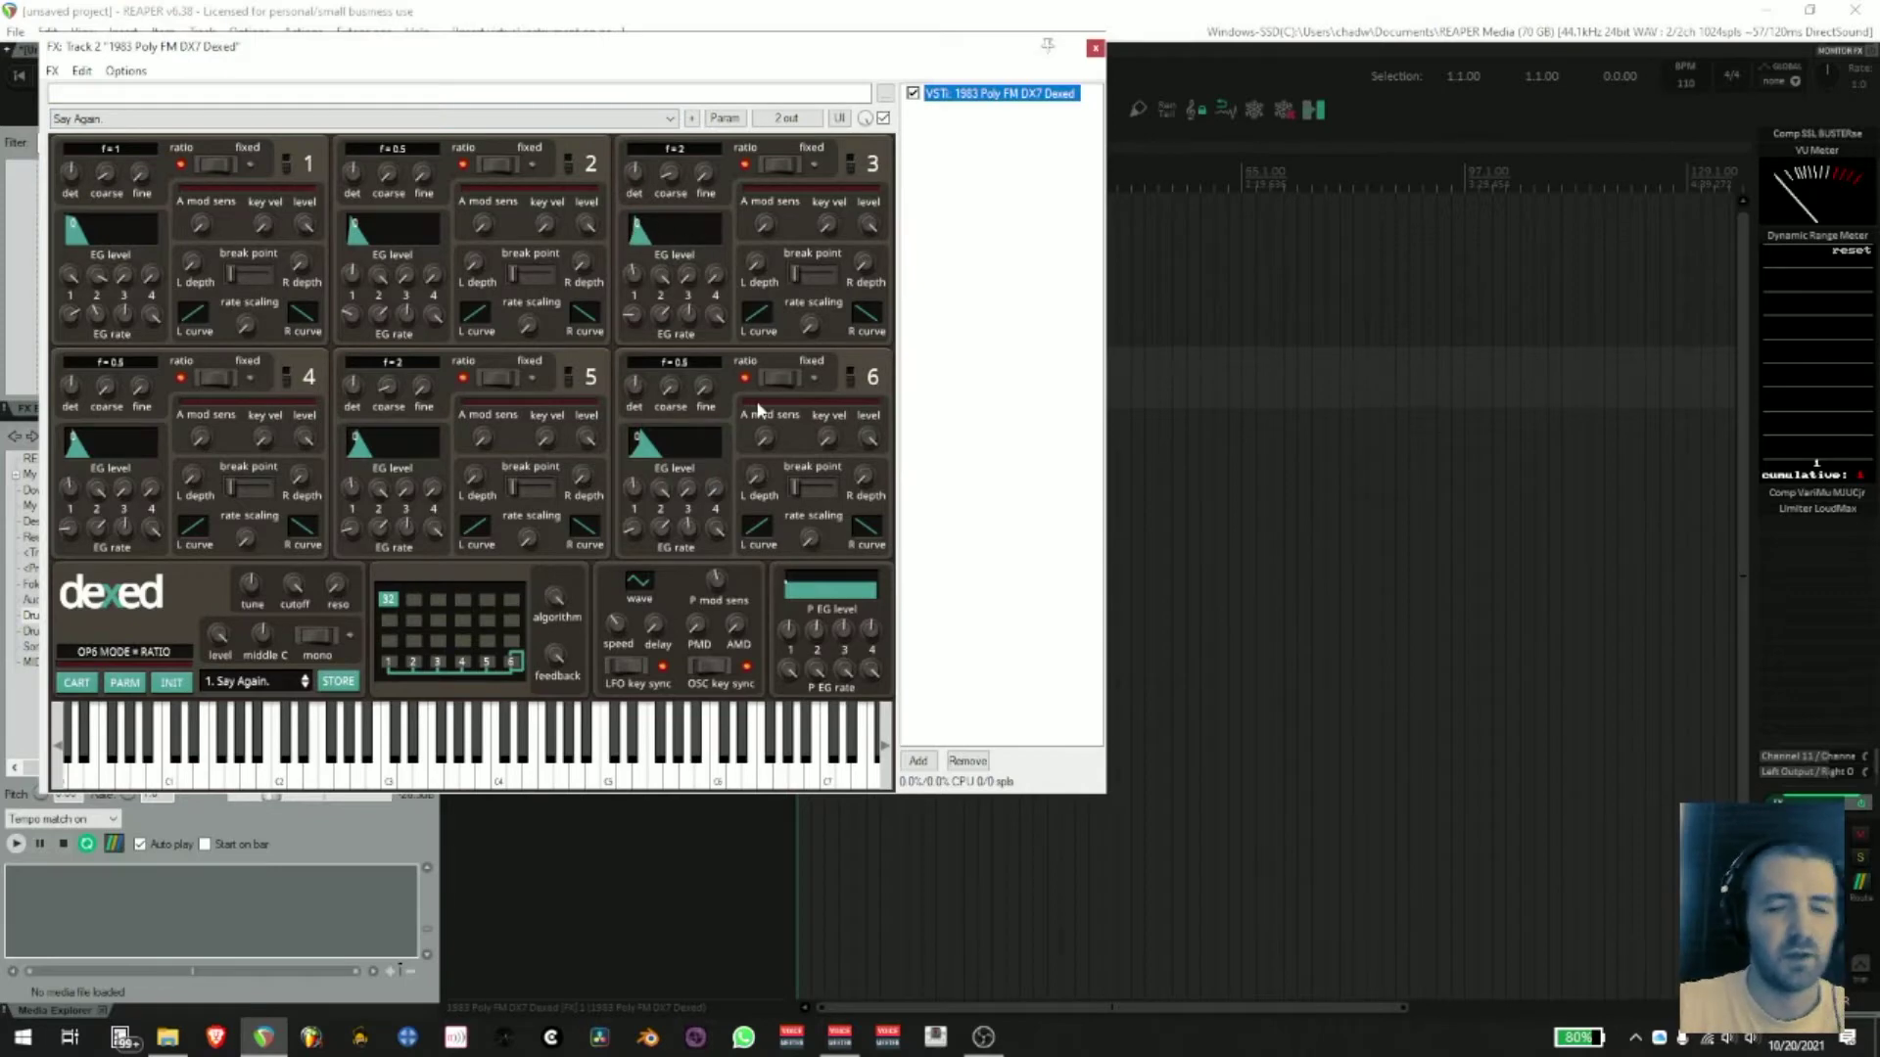
- Play a test note on Dexed's keyboard and move the plugin window clear of the effects browser
left_click(545, 781)
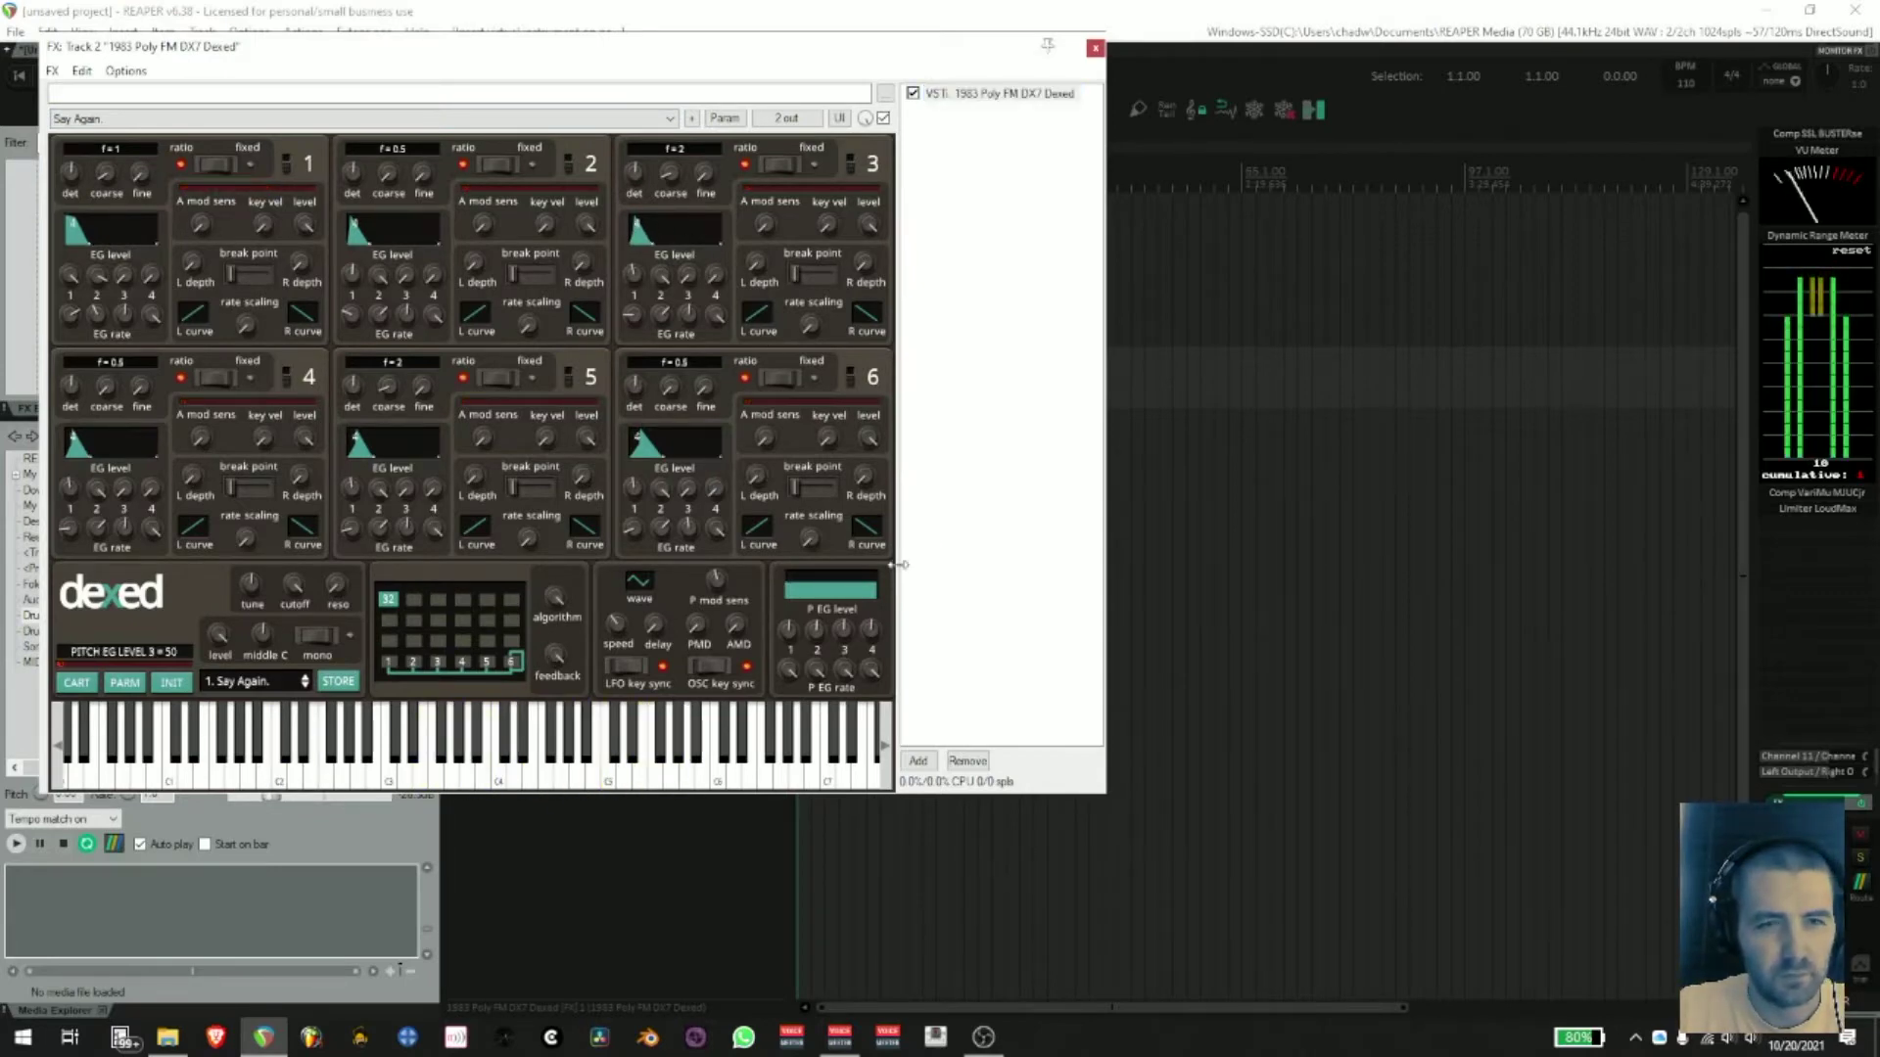
left_click_drag(637, 51, 1087, 186)
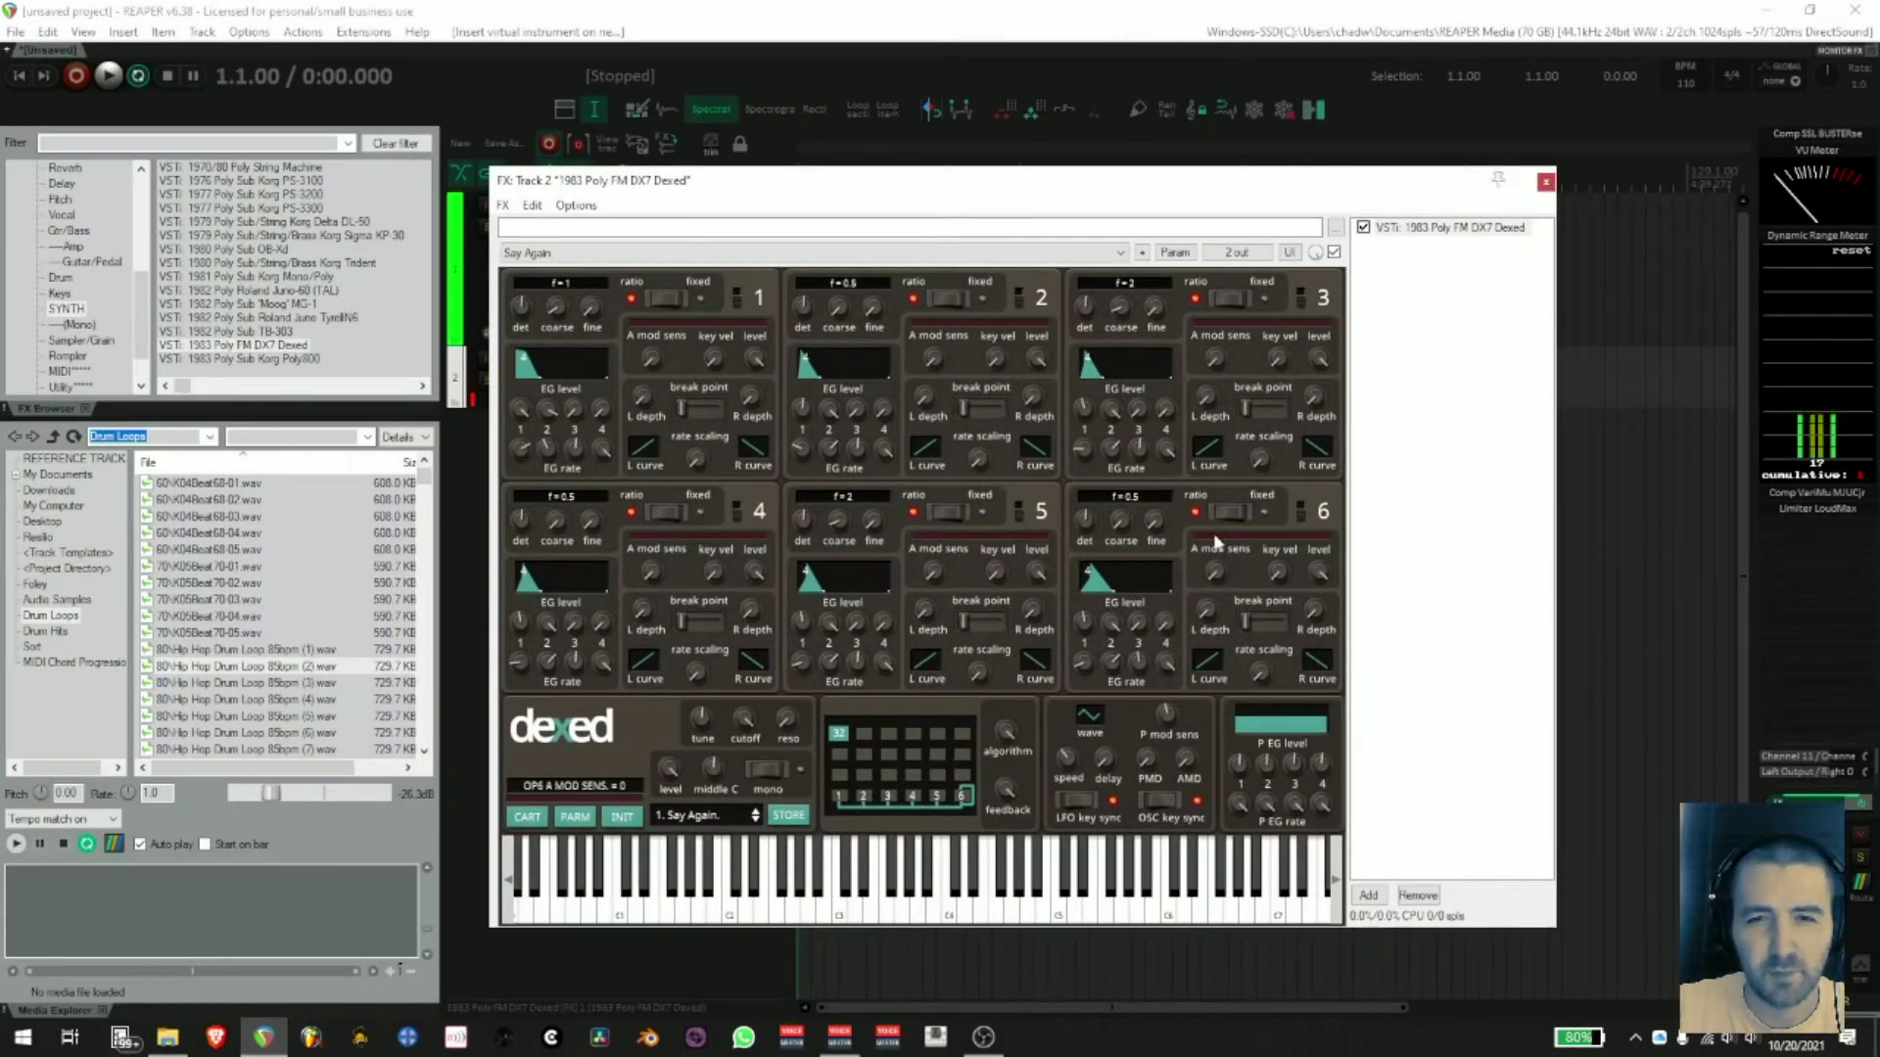
left_click(1408, 494)
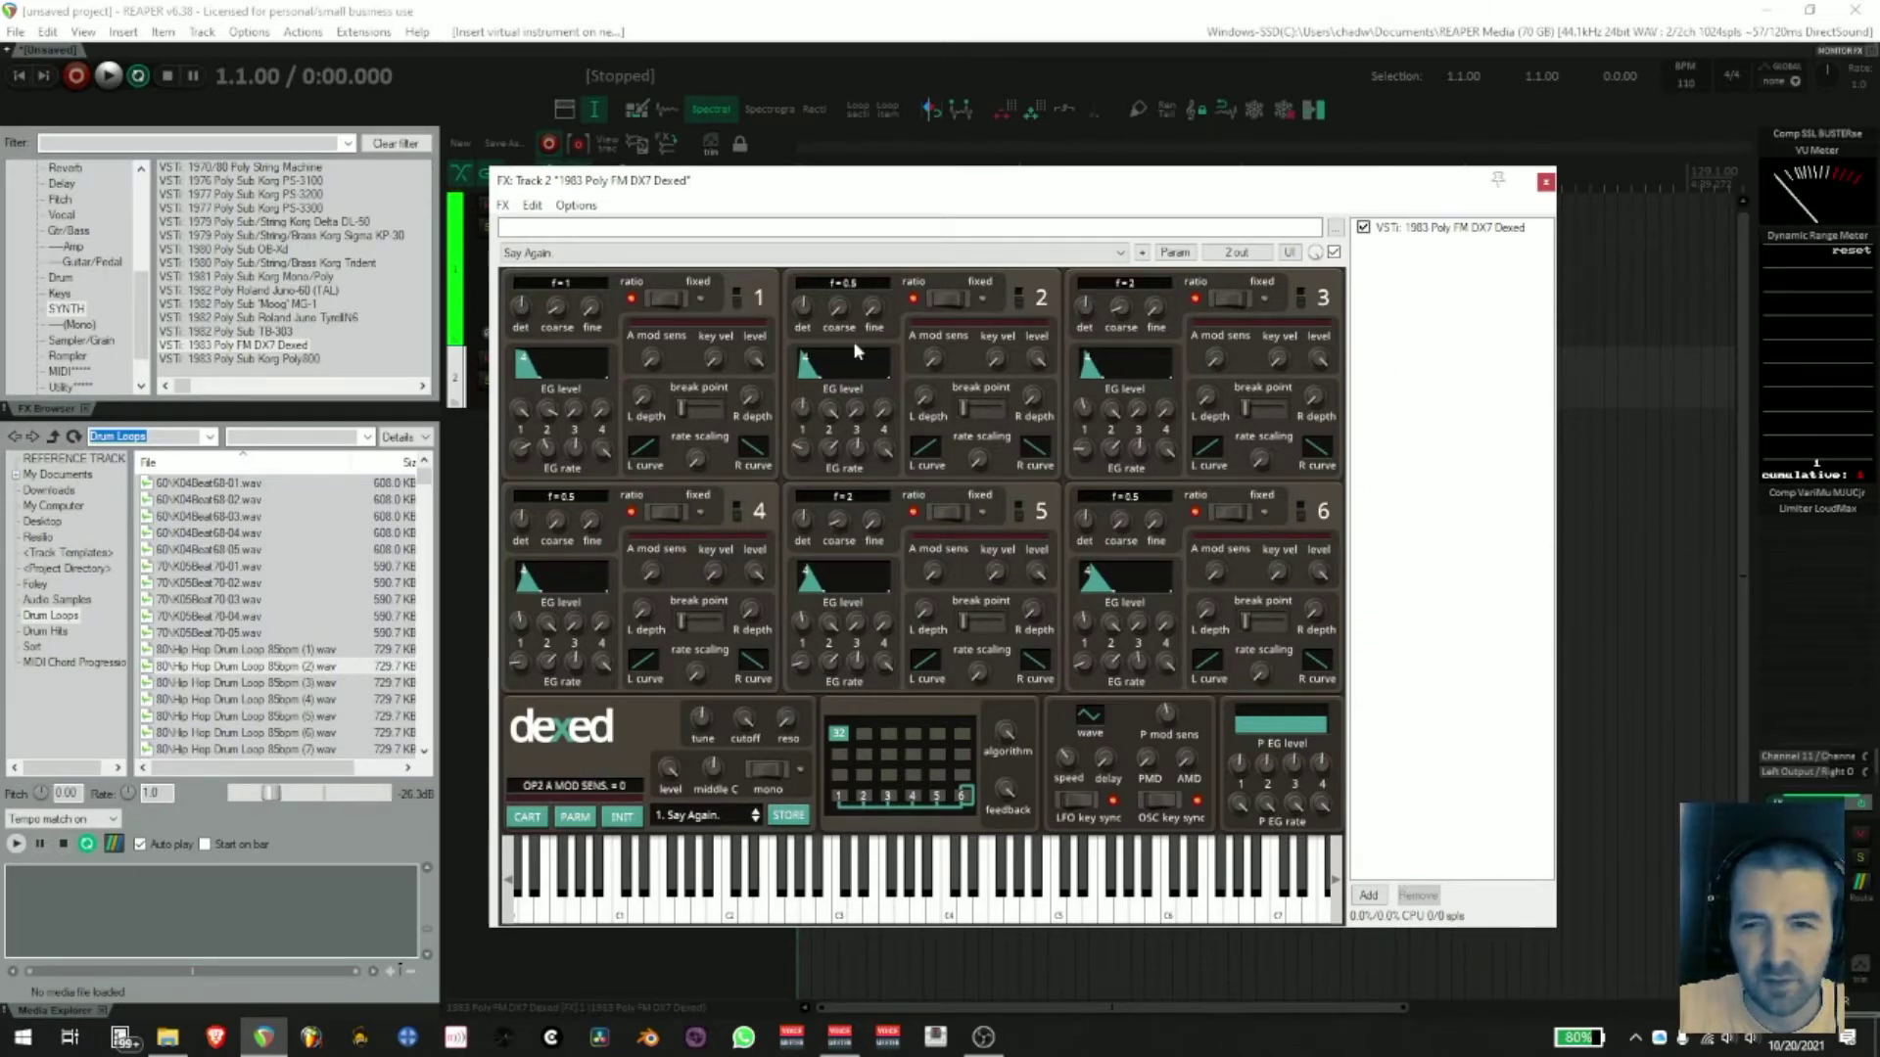
- Switch off Dexed operators 2 to 6 so that only operator 1 remains active
left_click(736, 511)
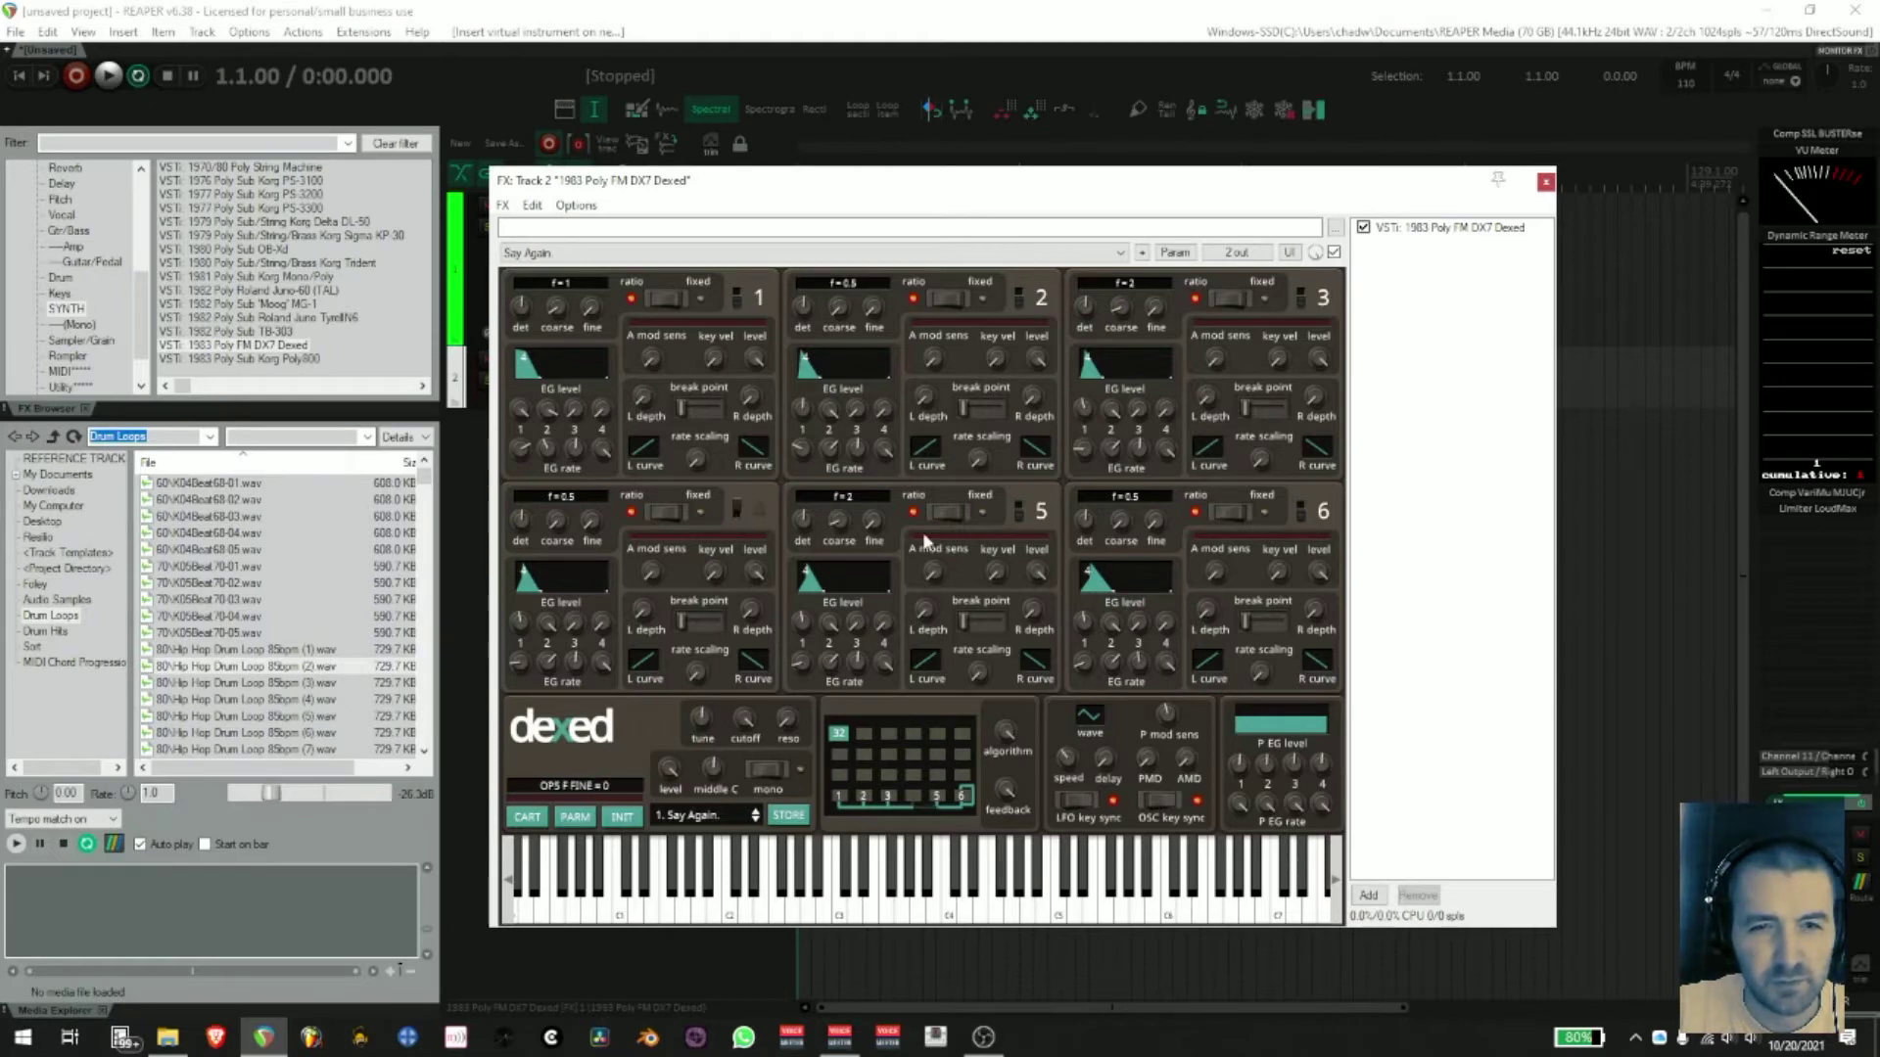
left_click(1019, 510)
left_click(1300, 510)
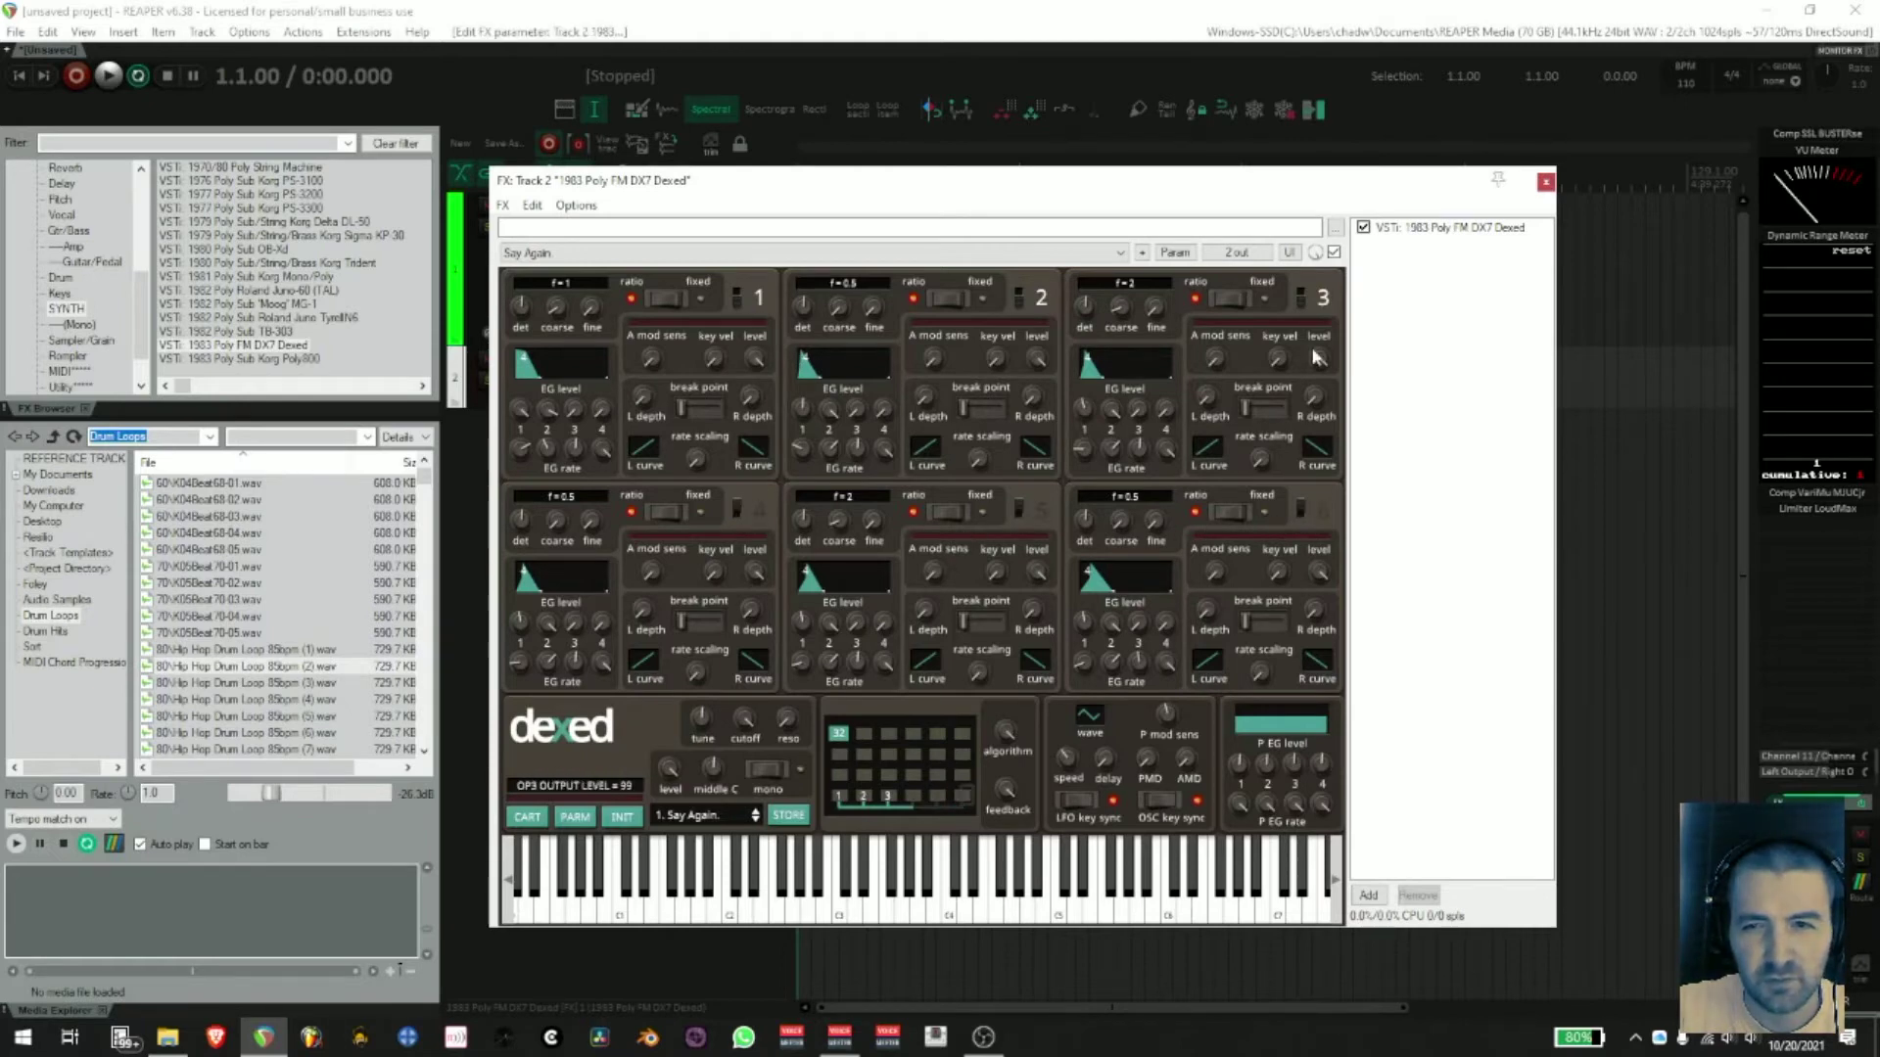
left_click(1301, 296)
left_click(1019, 297)
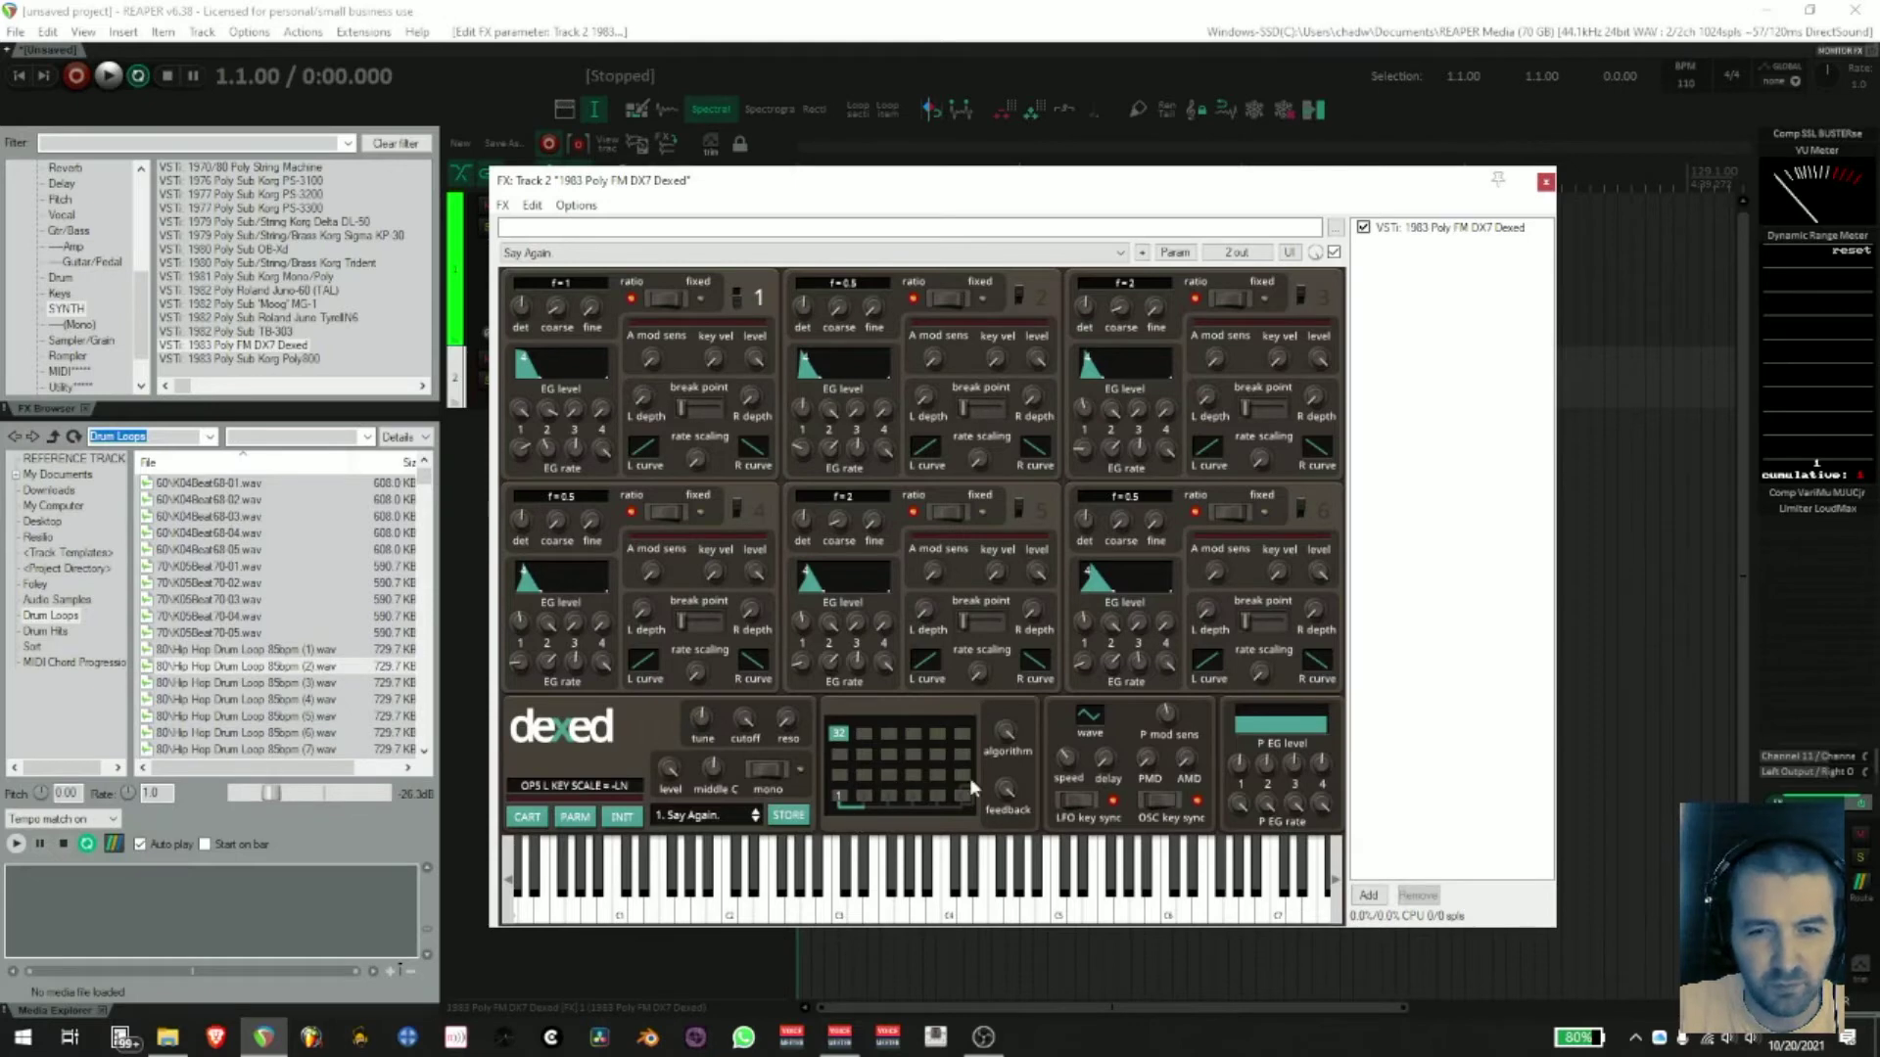
- Set the Dexed algorithm to 1 and close the plugin window
left_click_drag(1012, 743, 1011, 1015)
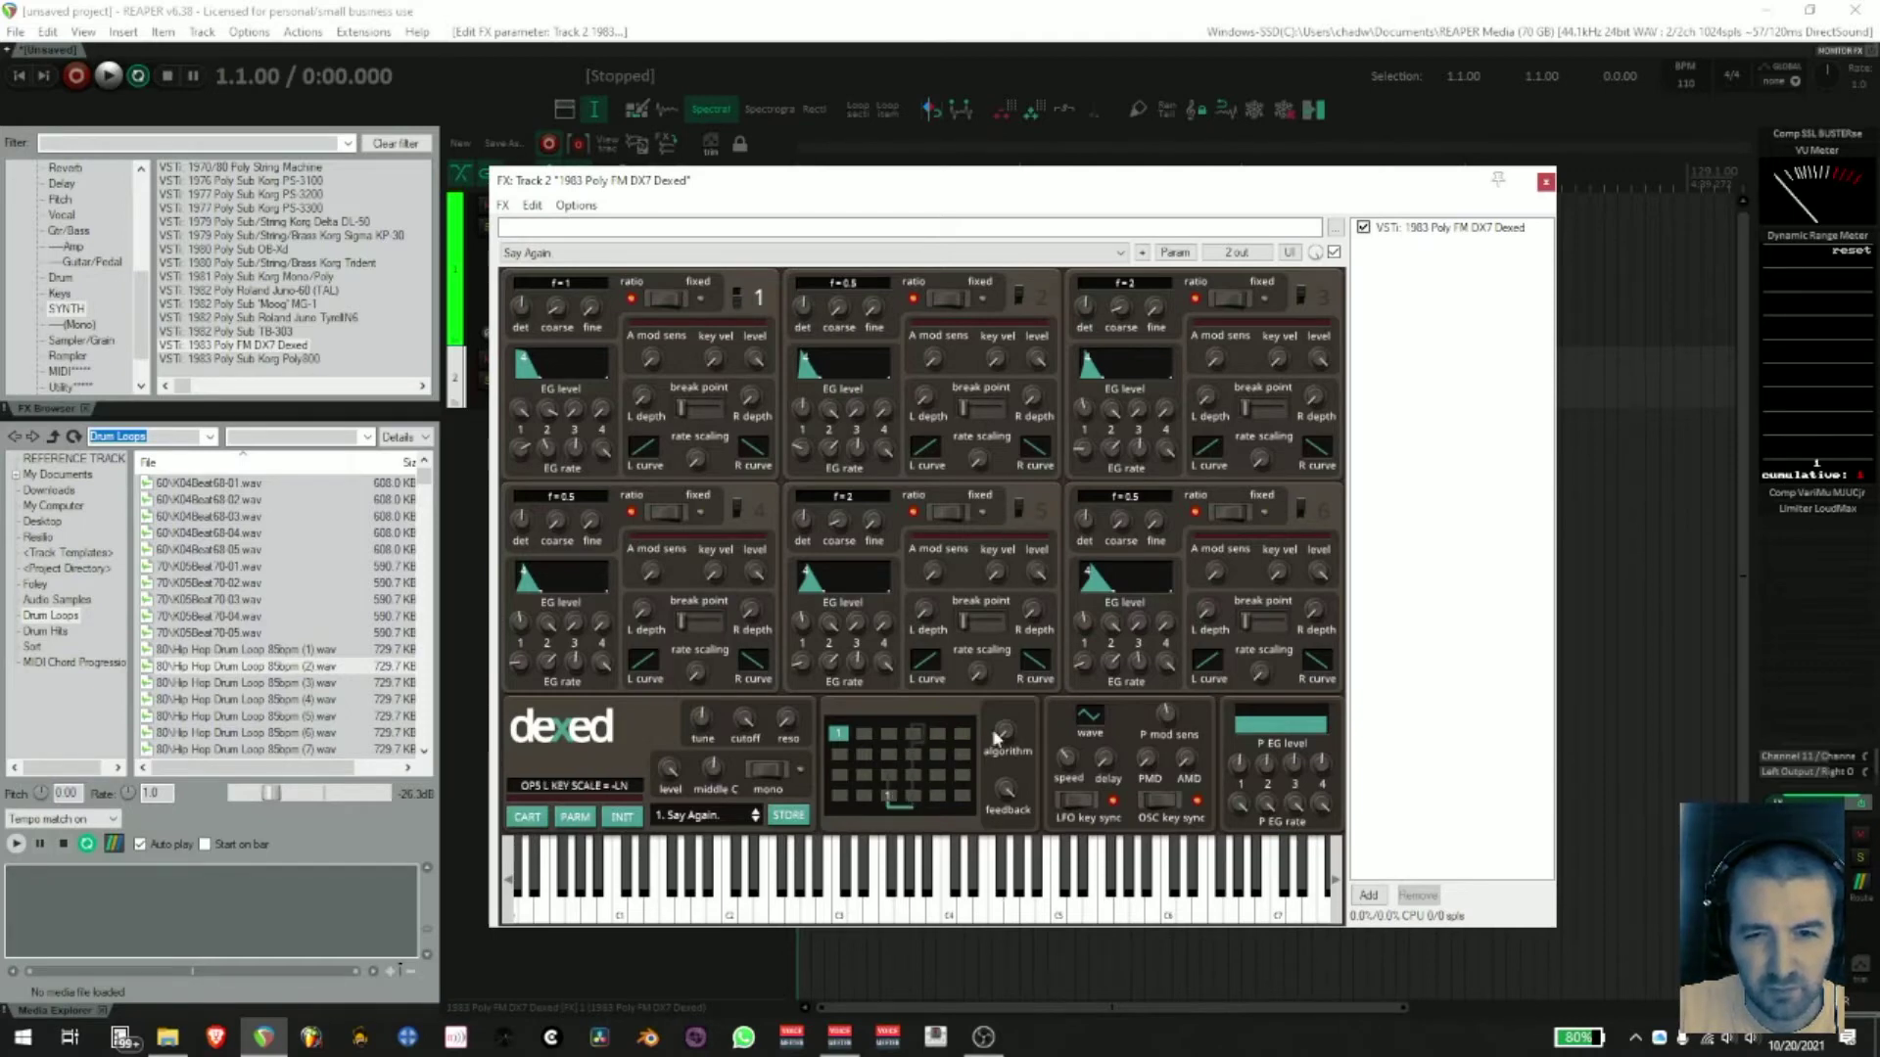
mouse_move(1007, 727)
left_mouse_down()
mouse_move(1018, 668)
mouse_move(991, 689)
mouse_move(989, 752)
left_mouse_up()
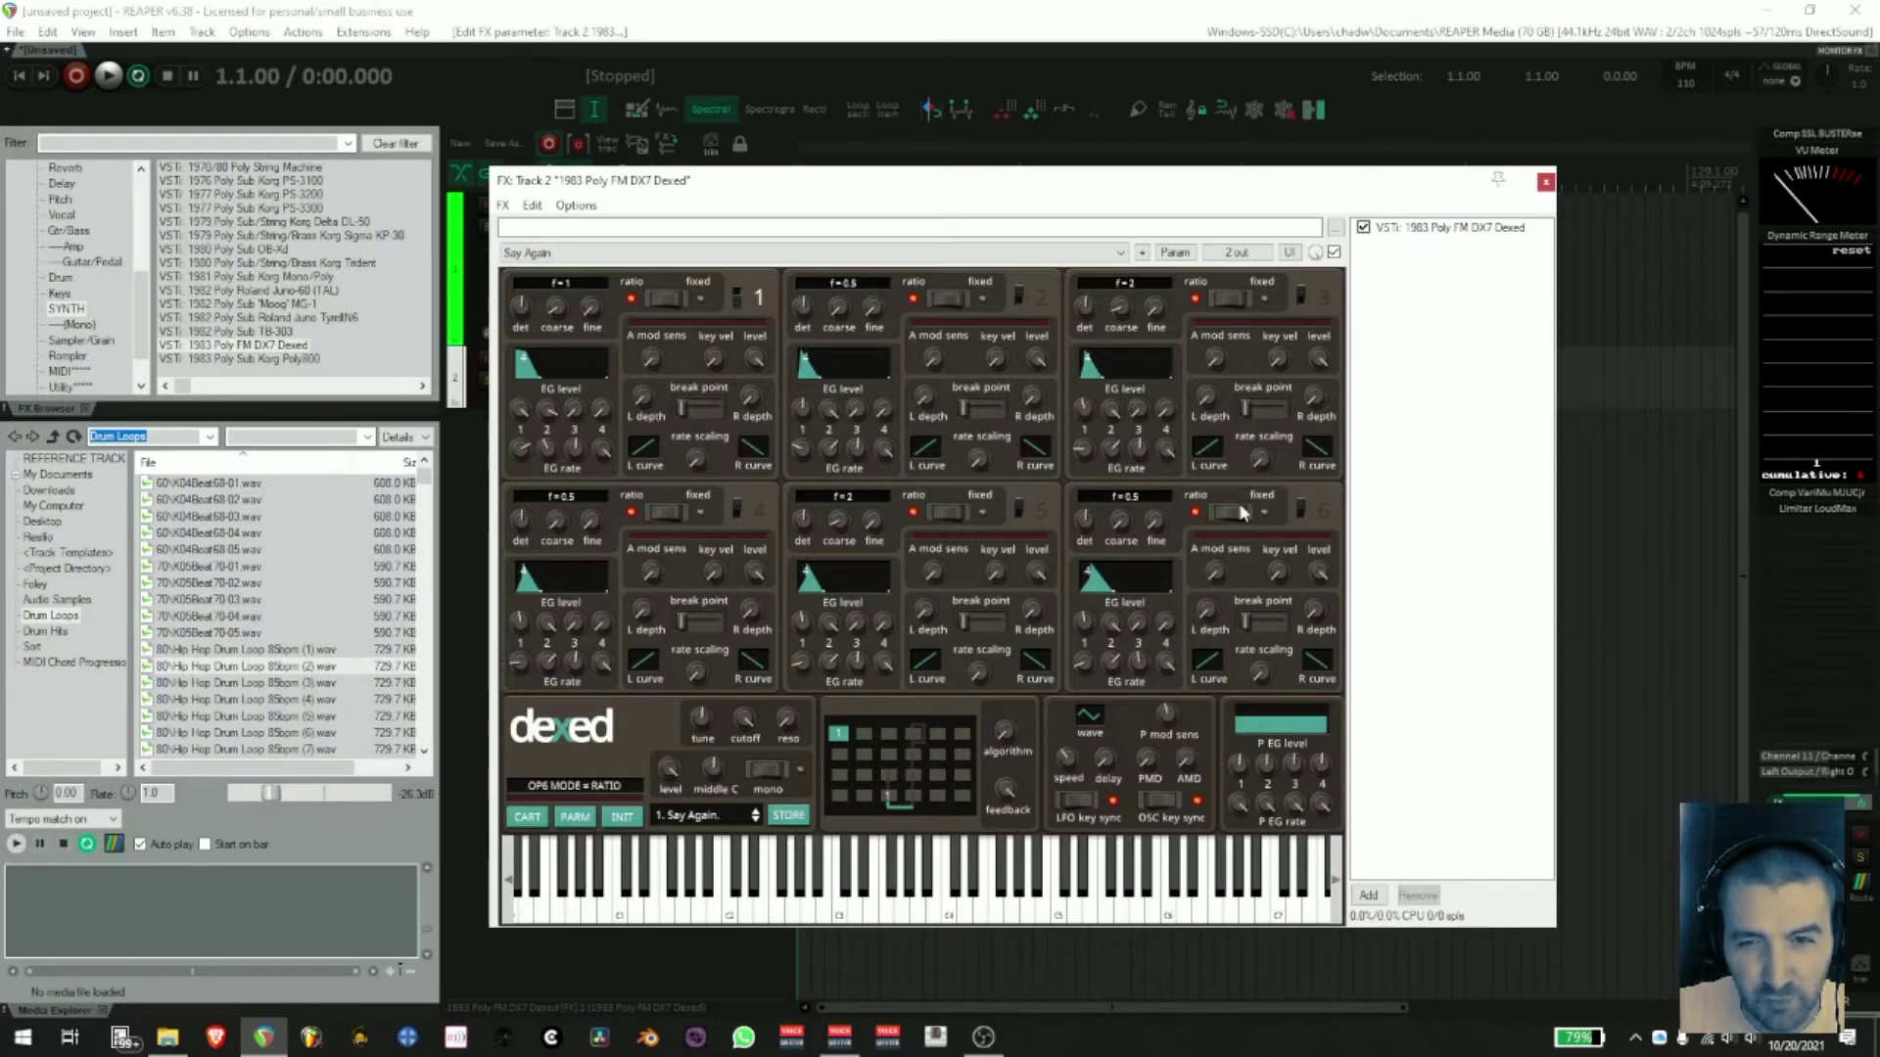
left_click_drag(1094, 191, 1180, 179)
left_click(1631, 172)
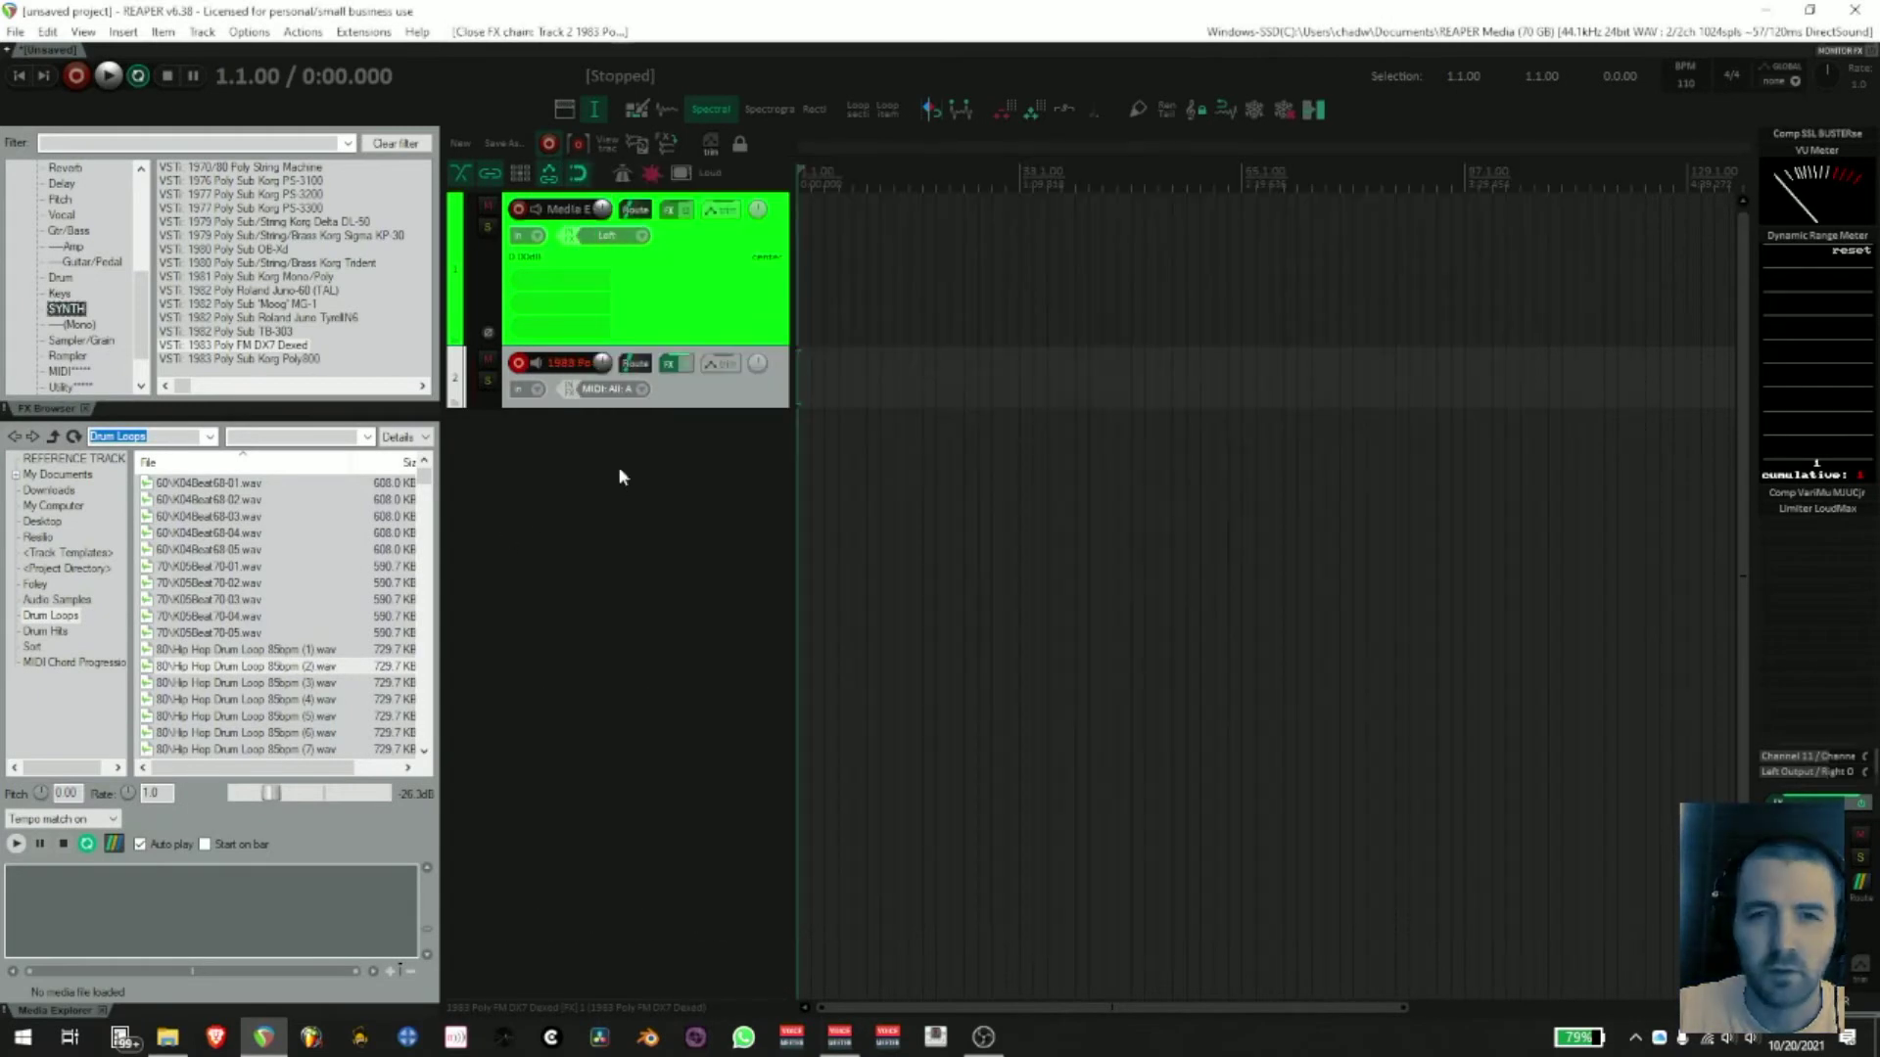
- Select the time range from bar 1 to bar 33 and insert an empty MIDI item on the Dexed track
left_click_drag(1022, 184, 800, 224)
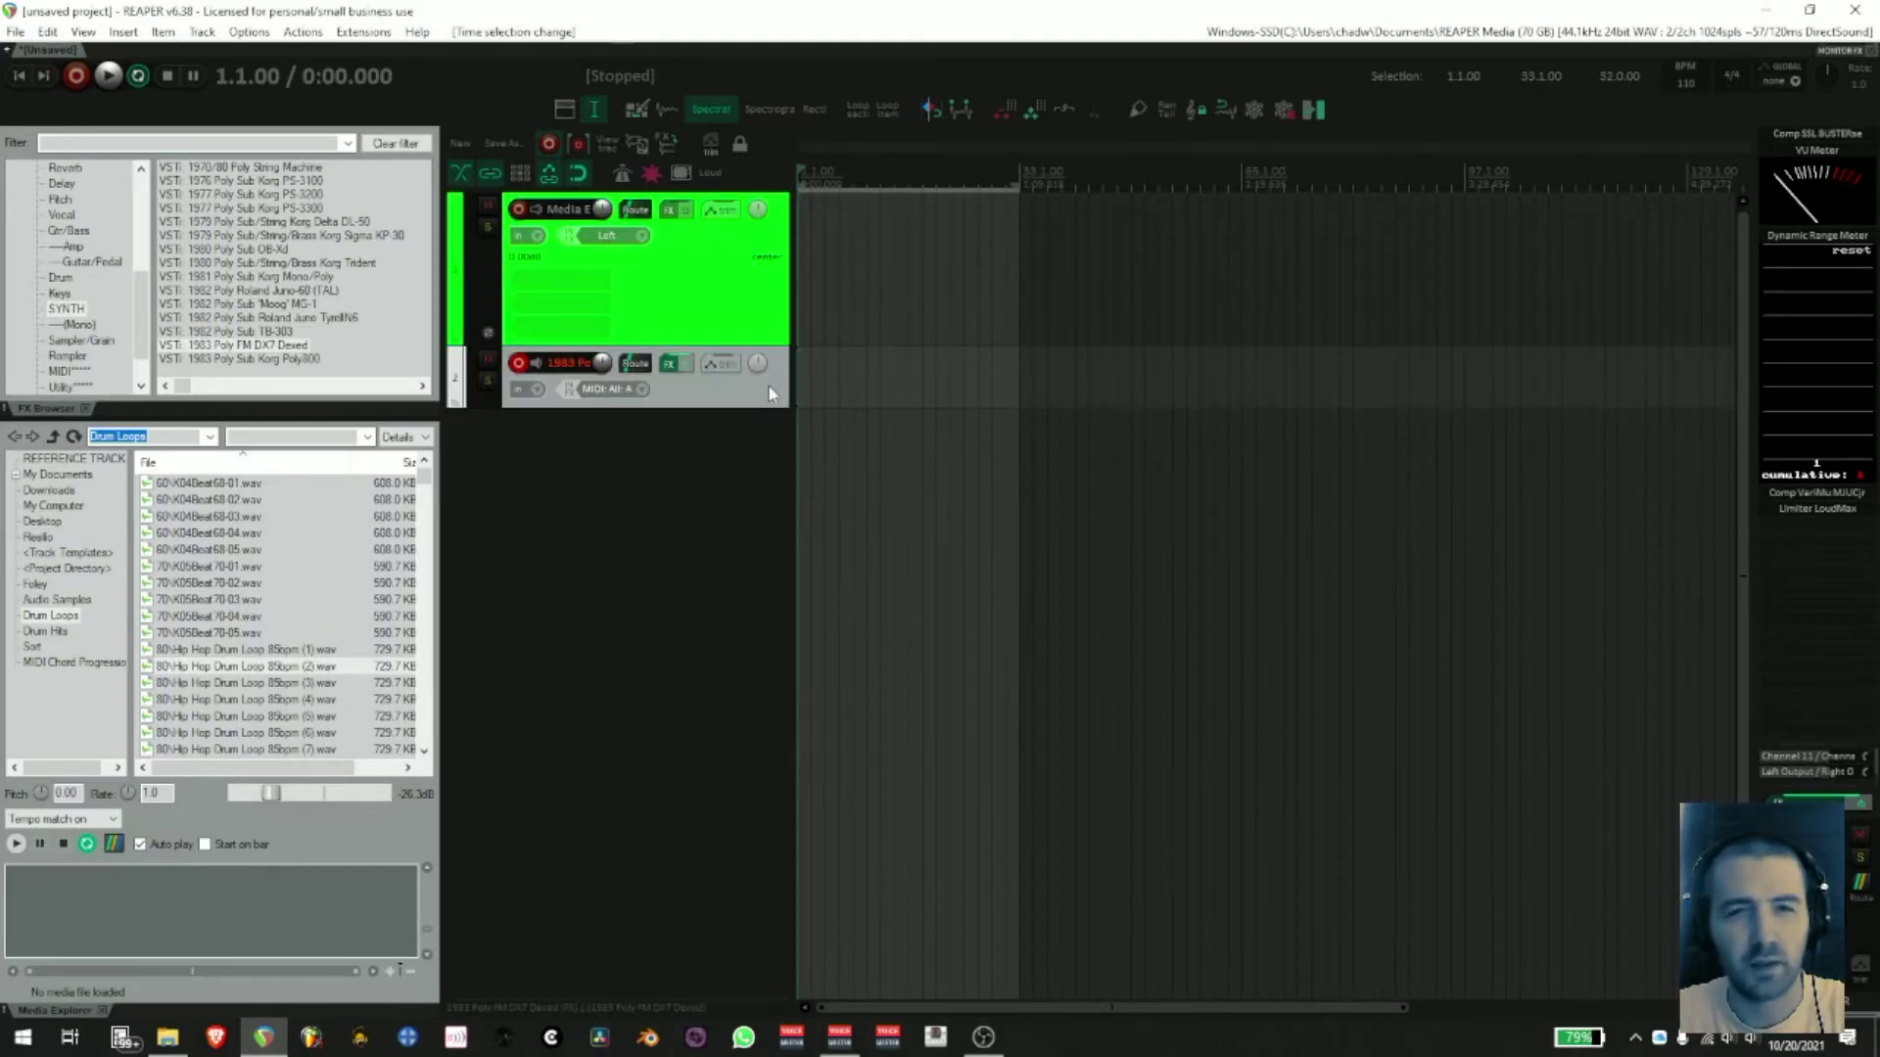
key("ctrl+shift+m")
left_click(842, 378)
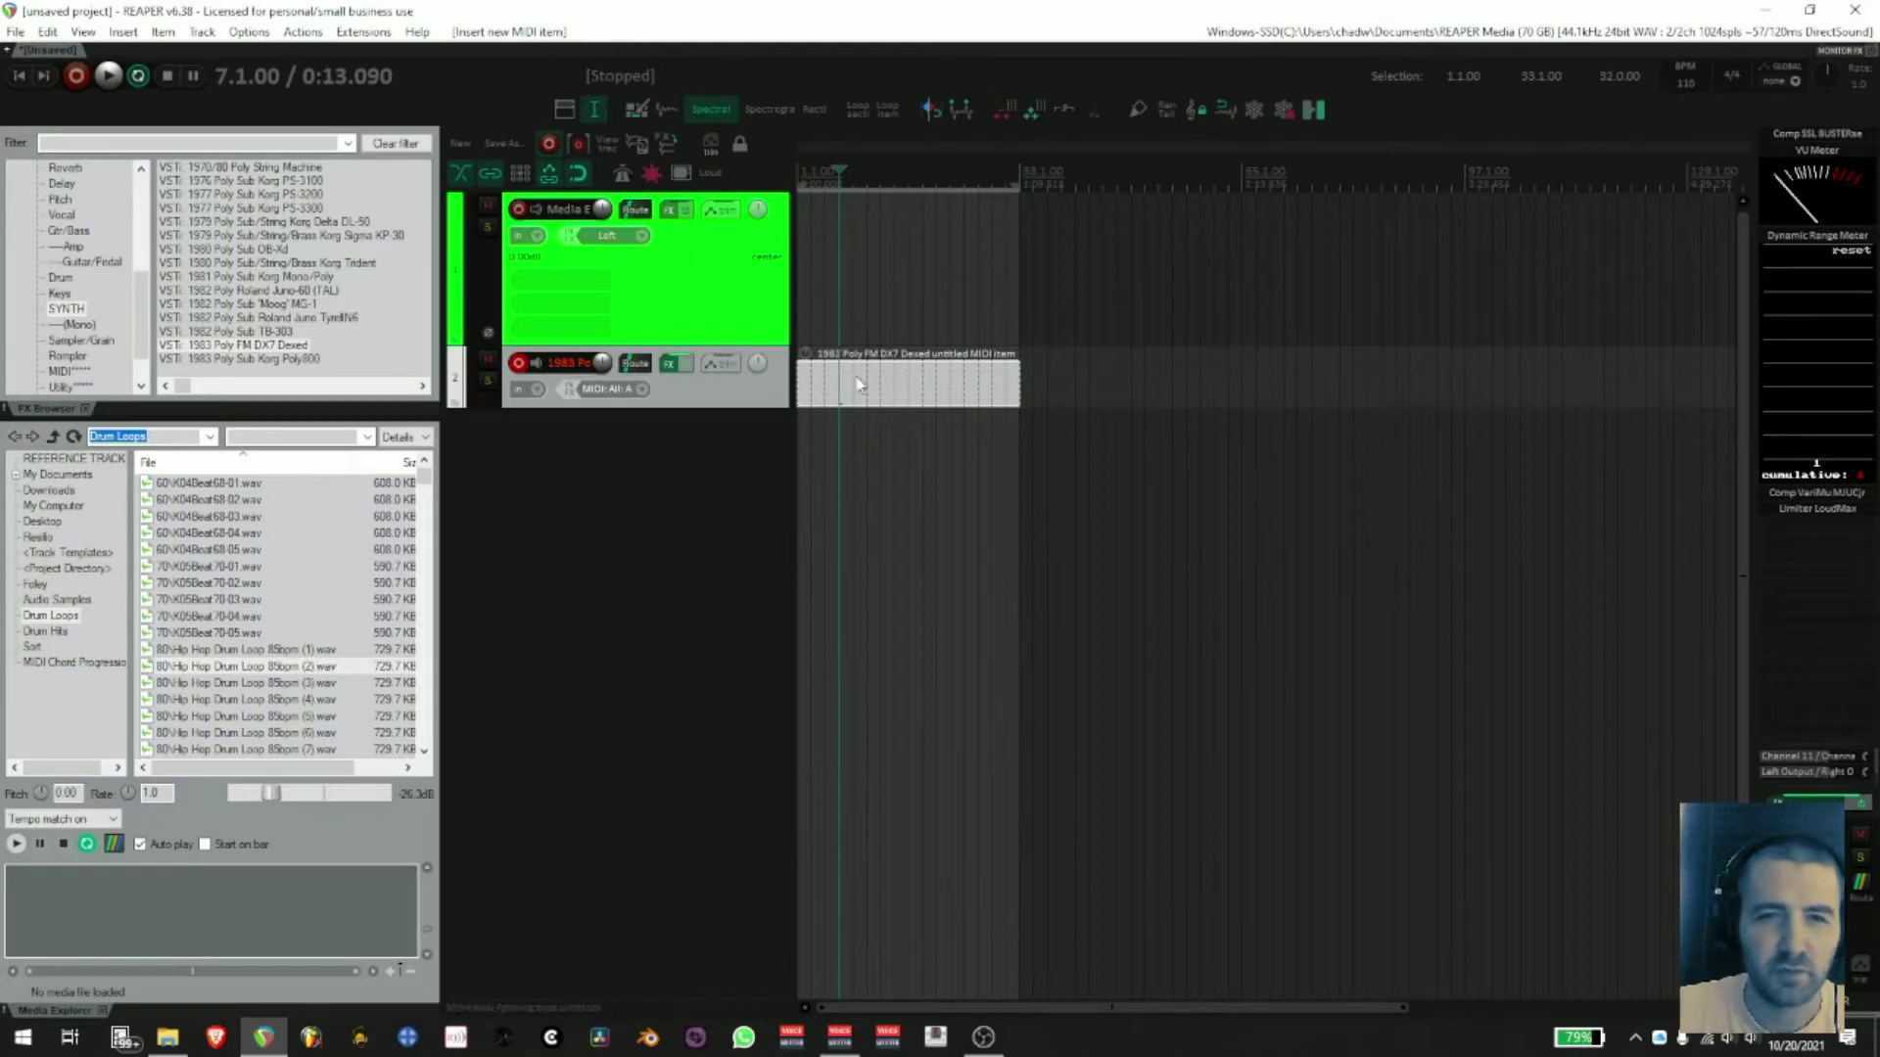
- Open the new MIDI item for editing and set the key snap root to F# with the Pentatonic scale
double_click(878, 374)
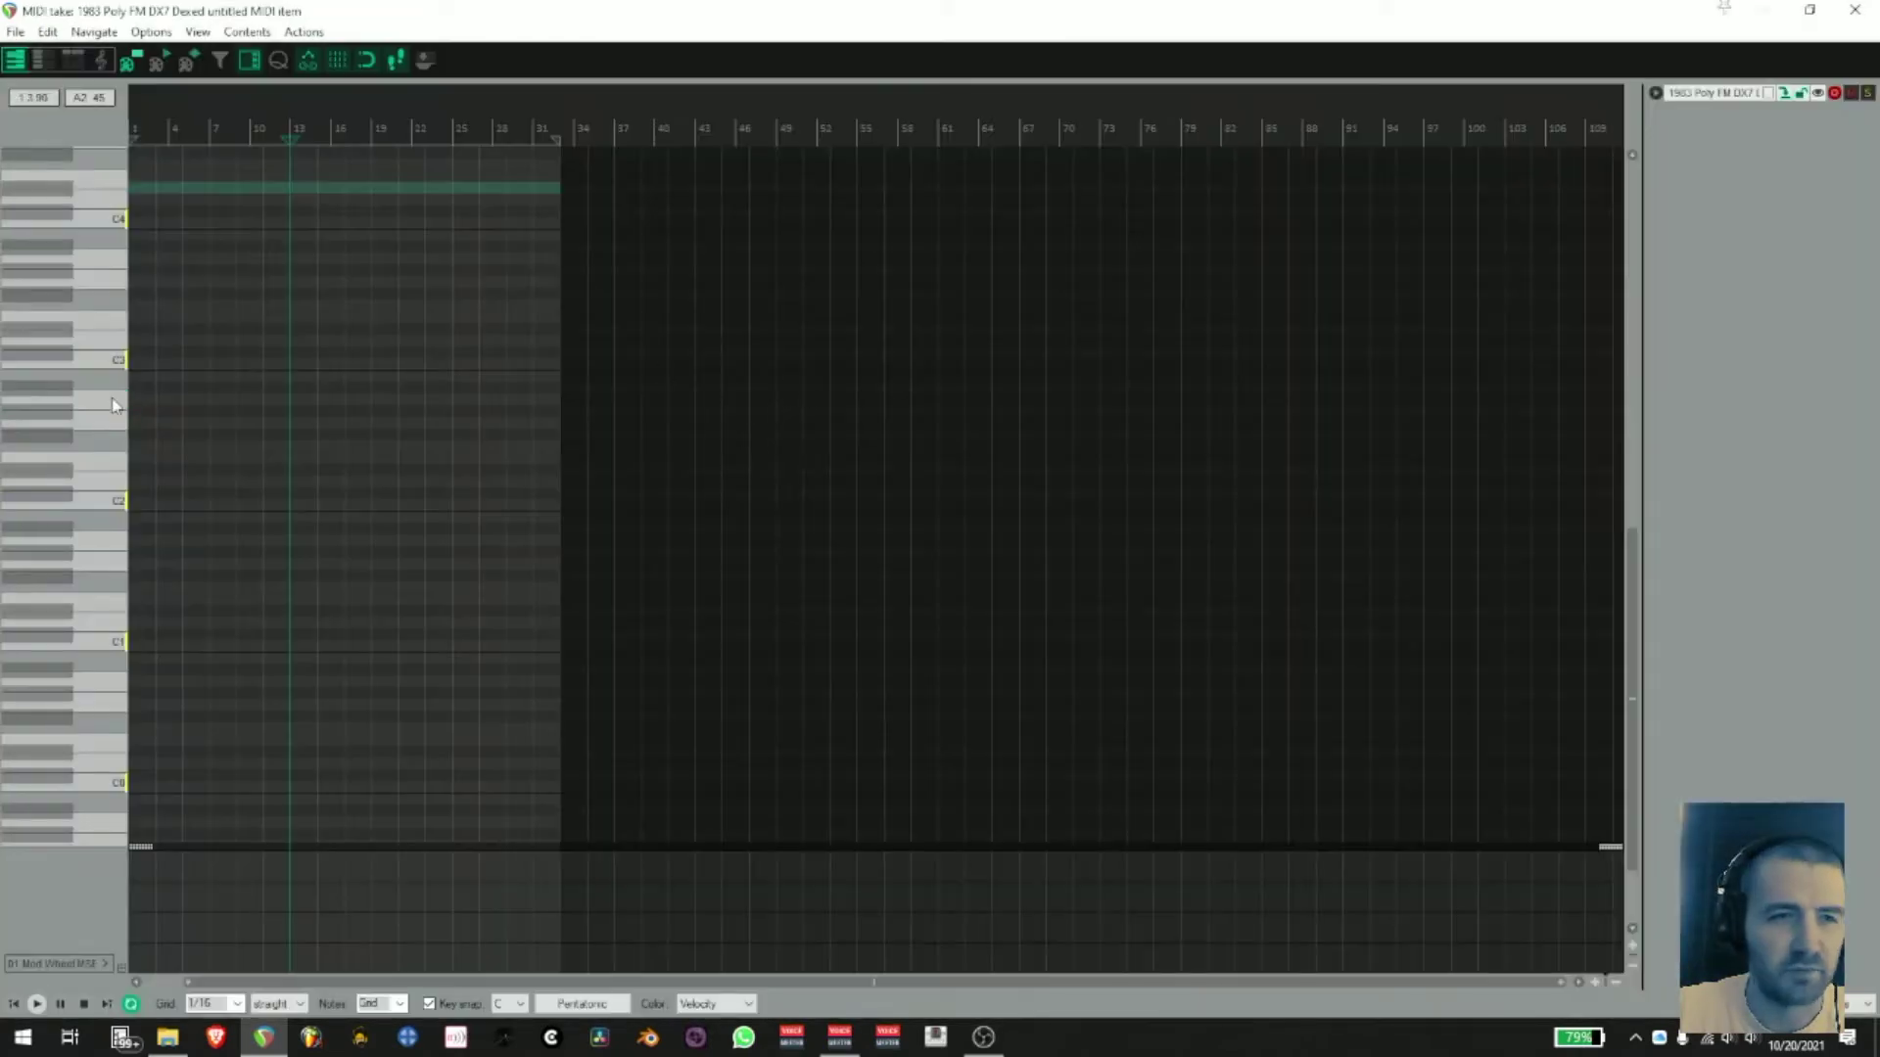
left_click(508, 1006)
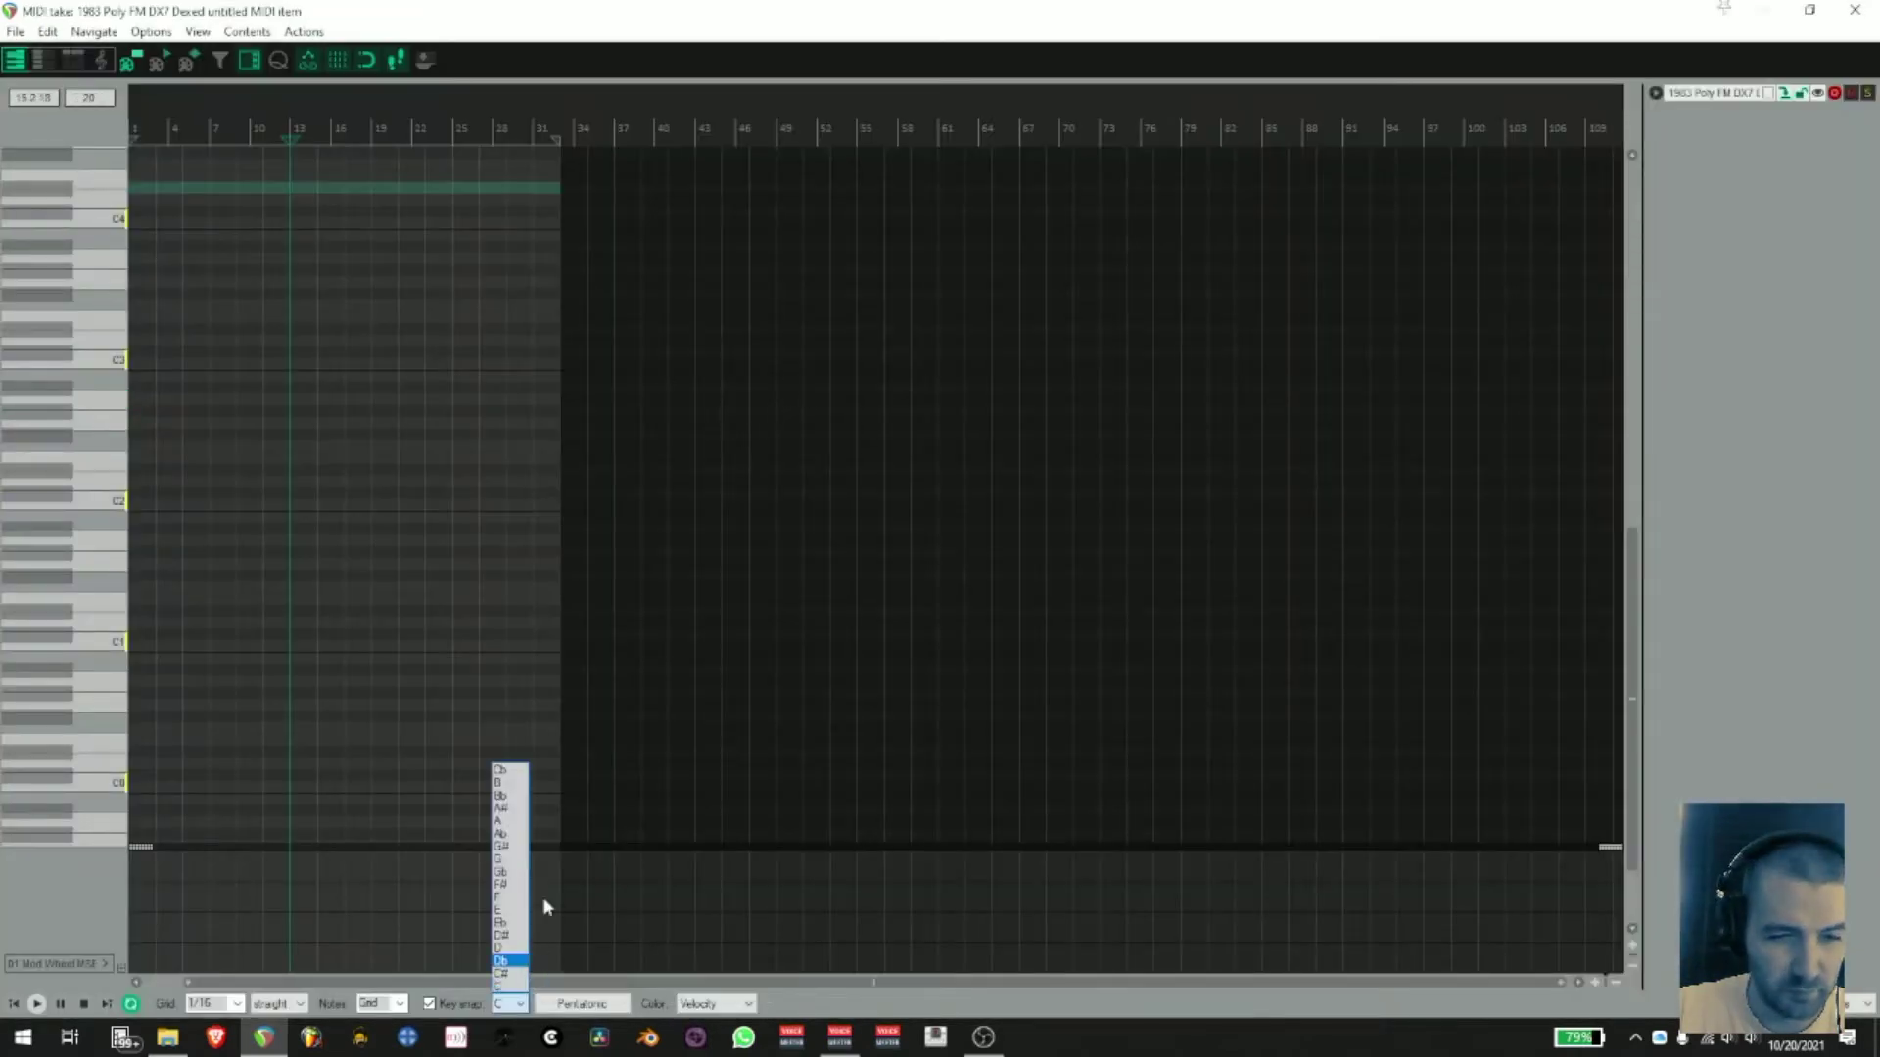
left_click(509, 884)
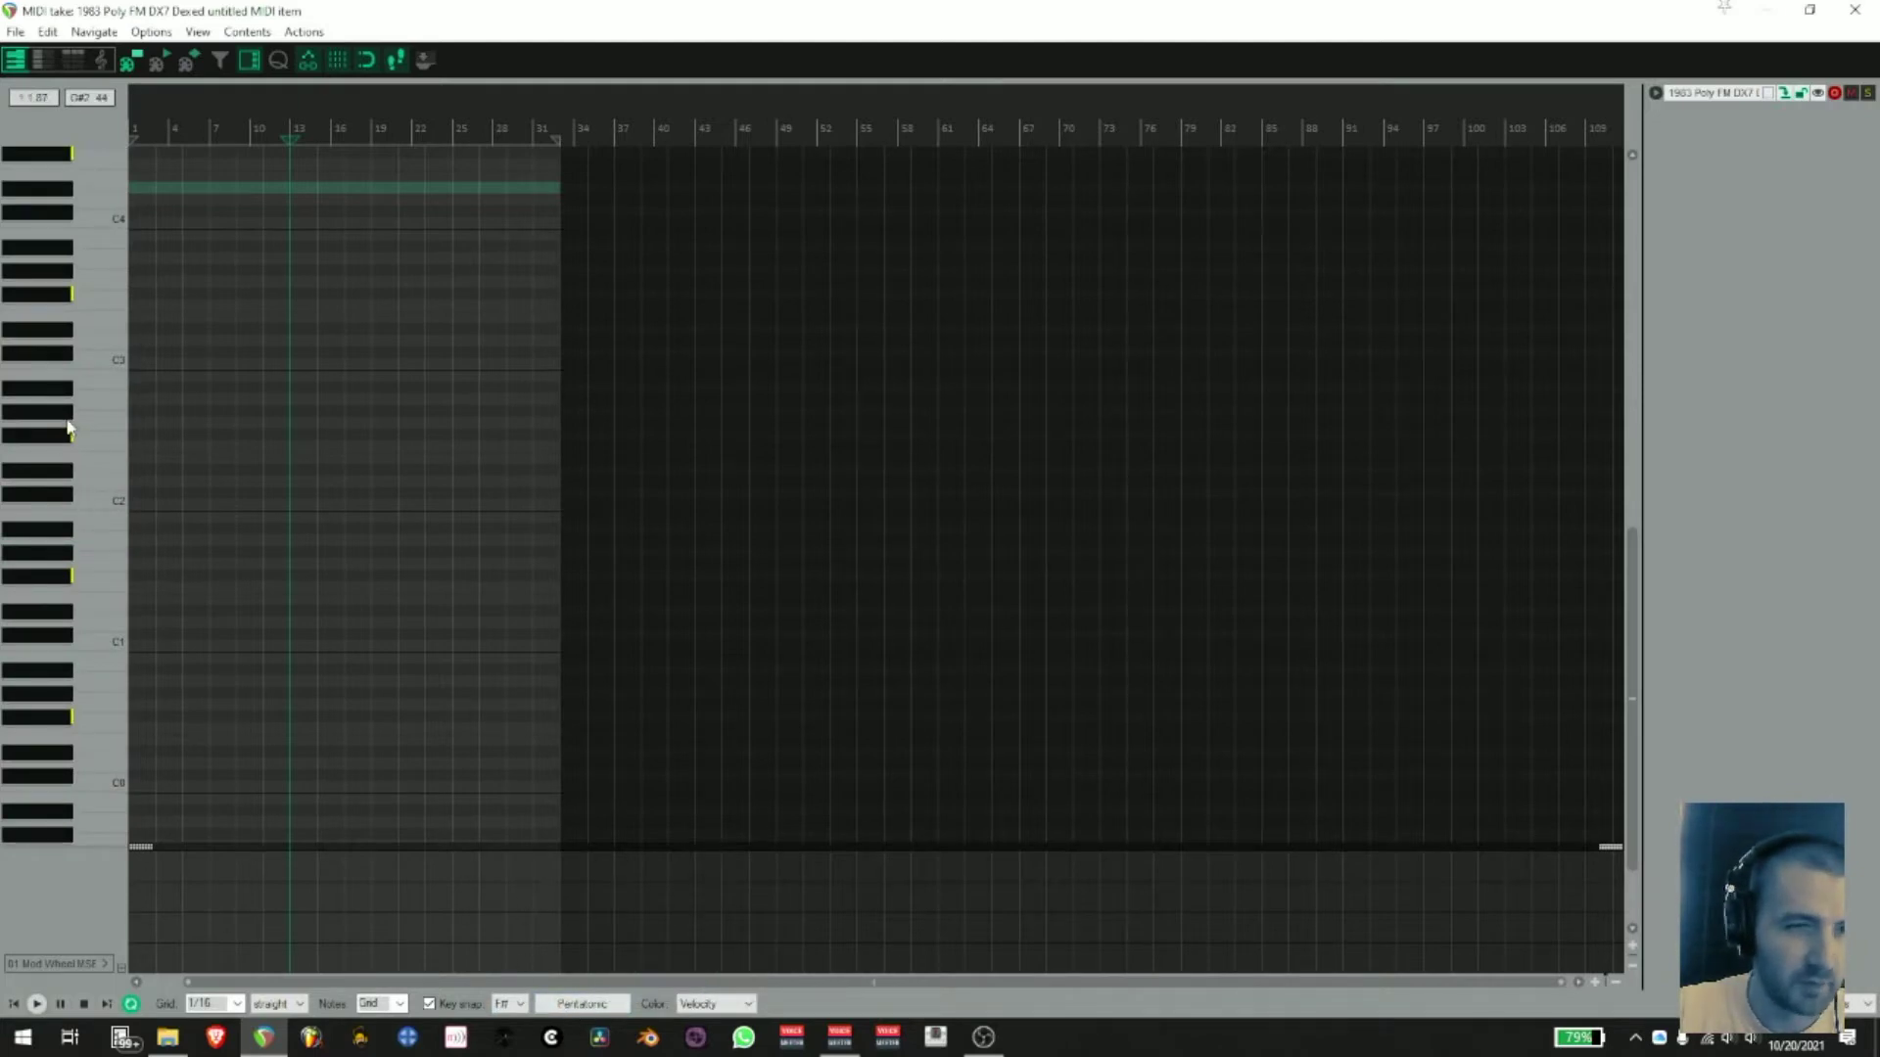
- Audition the F# pentatonic pitches on the piano roll keyboard across several octaves
left_click_drag(63, 433, 62, 182)
scroll(6, 490, "up", 5)
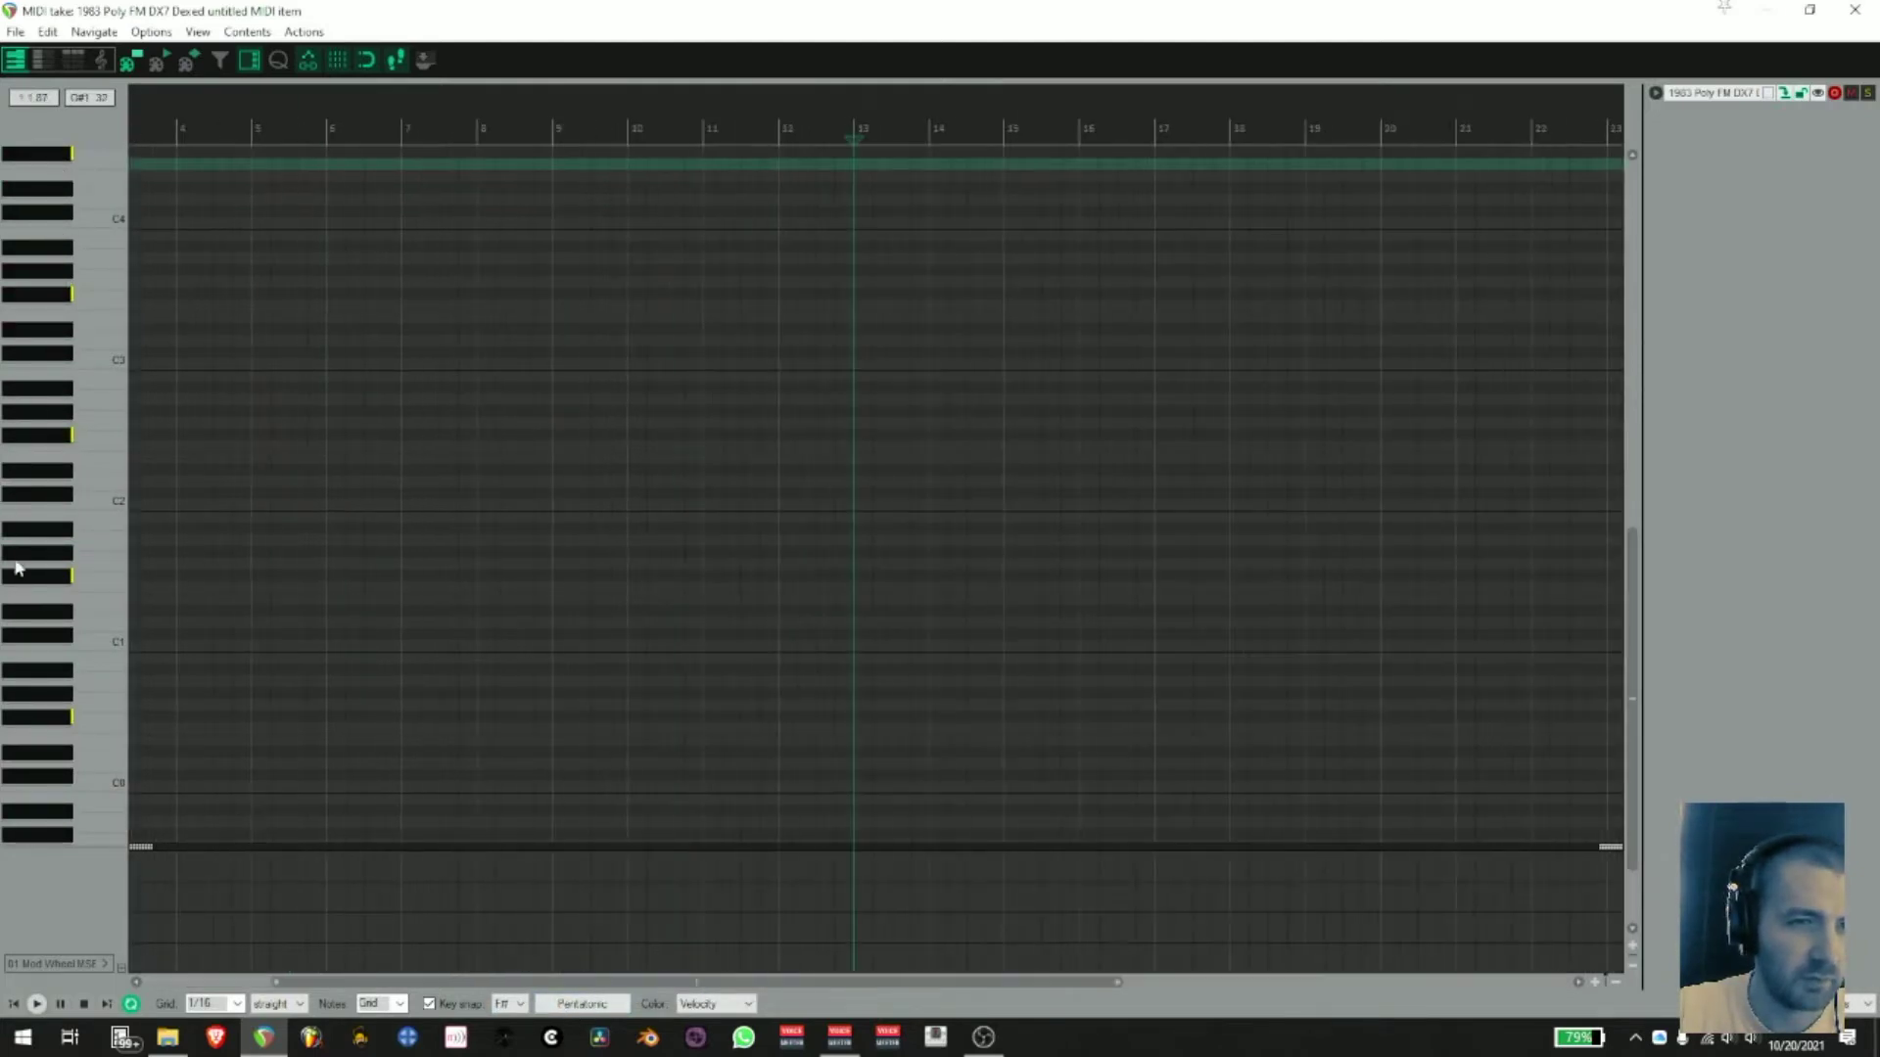
left_click_drag(15, 563, 39, 514)
scroll(453, 385, "down", 4)
scroll(4, 378, "up", 1)
scroll(53, 405, "up", 3)
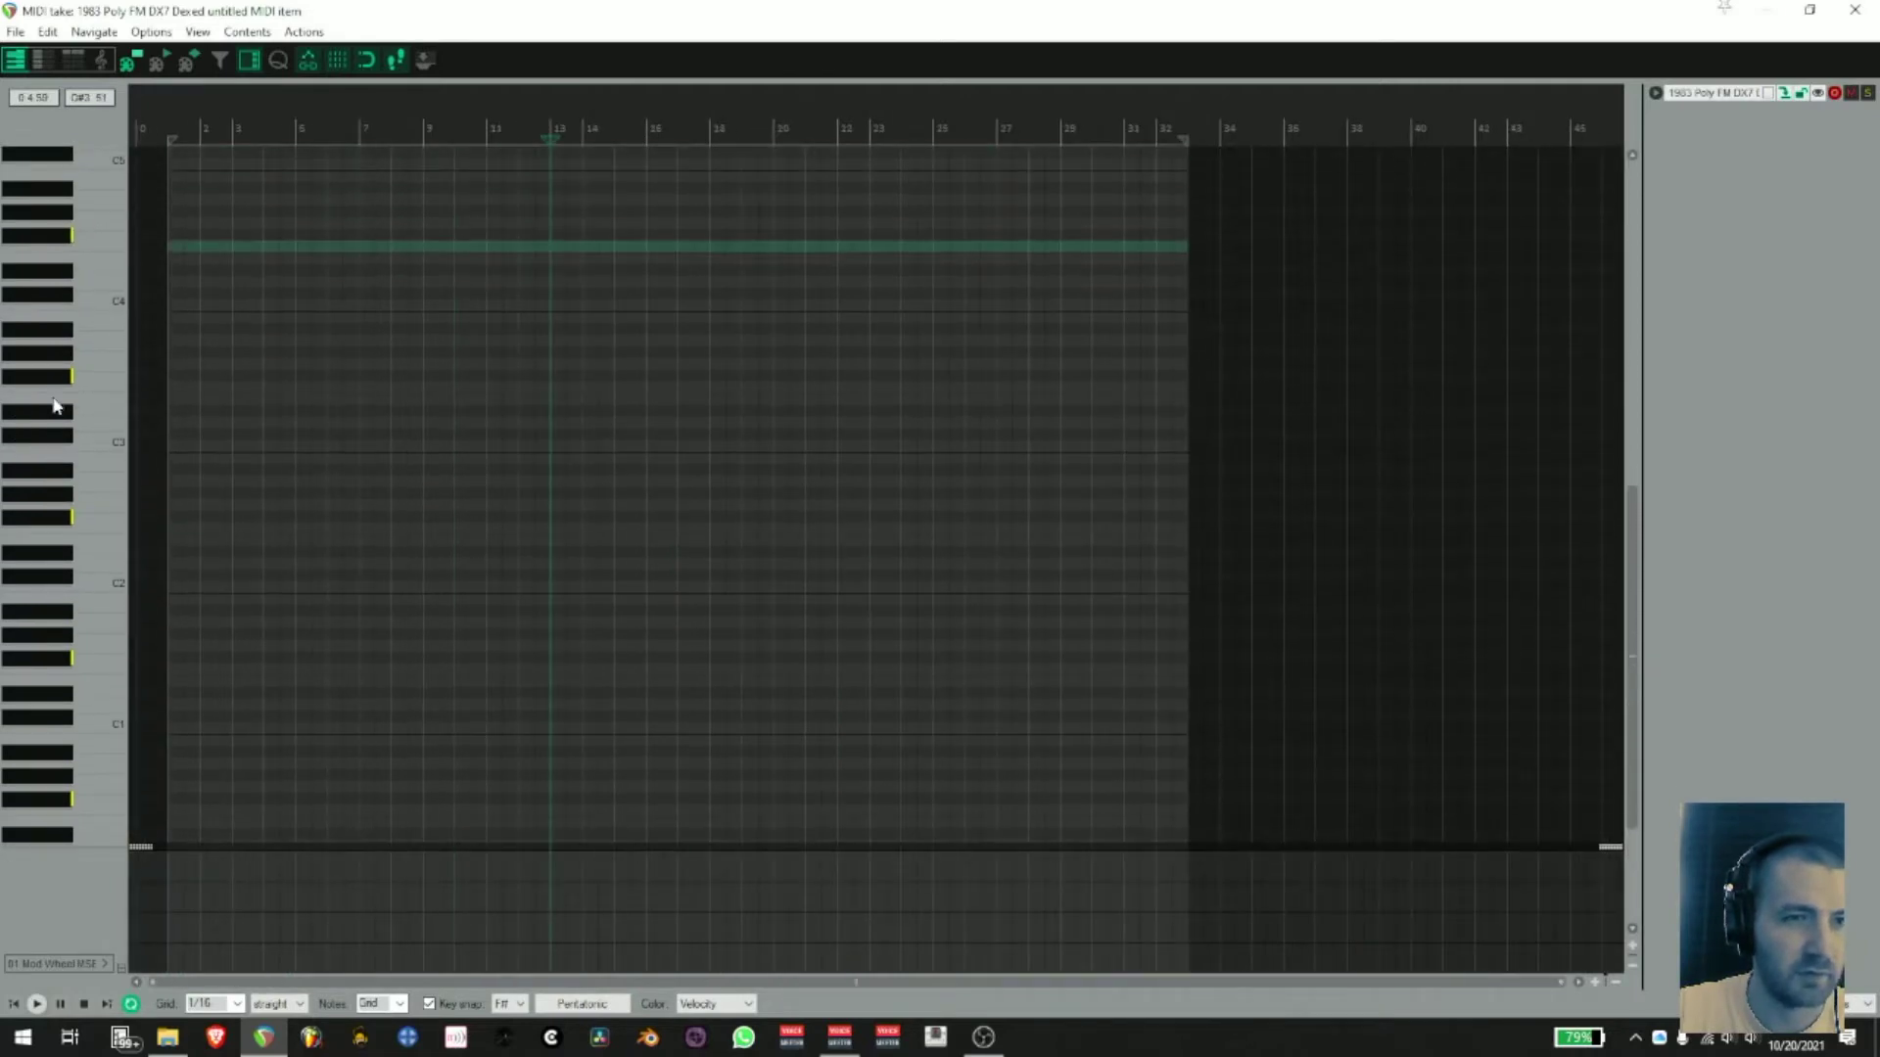
mouse_move(60, 164)
left_mouse_down()
mouse_move(55, 318)
mouse_move(97, 414)
left_mouse_up()
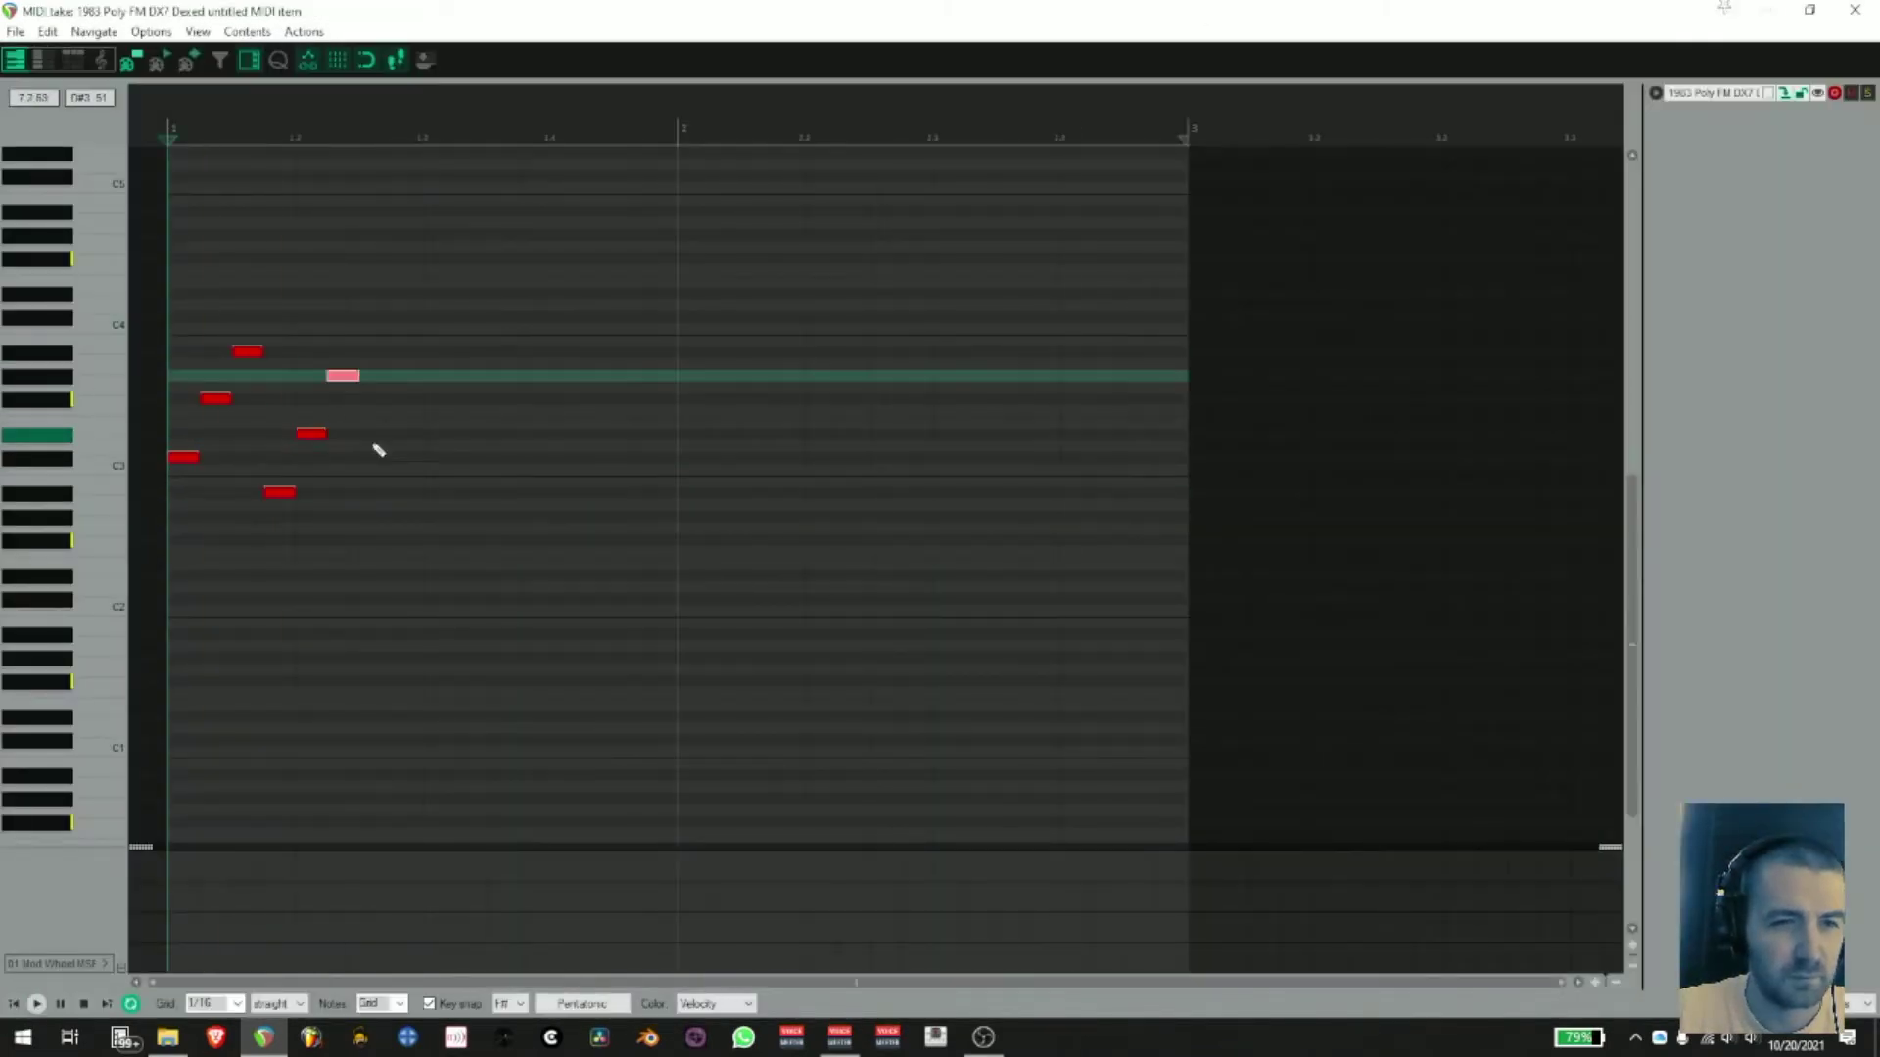
- Fill the two-bar item with a rising and falling run of 1/16 notes in F# pentatonic and play it back
key("ctrl+a")
left_click_drag(183, 457, 566, 515)
left_click_drag(566, 516, 948, 435)
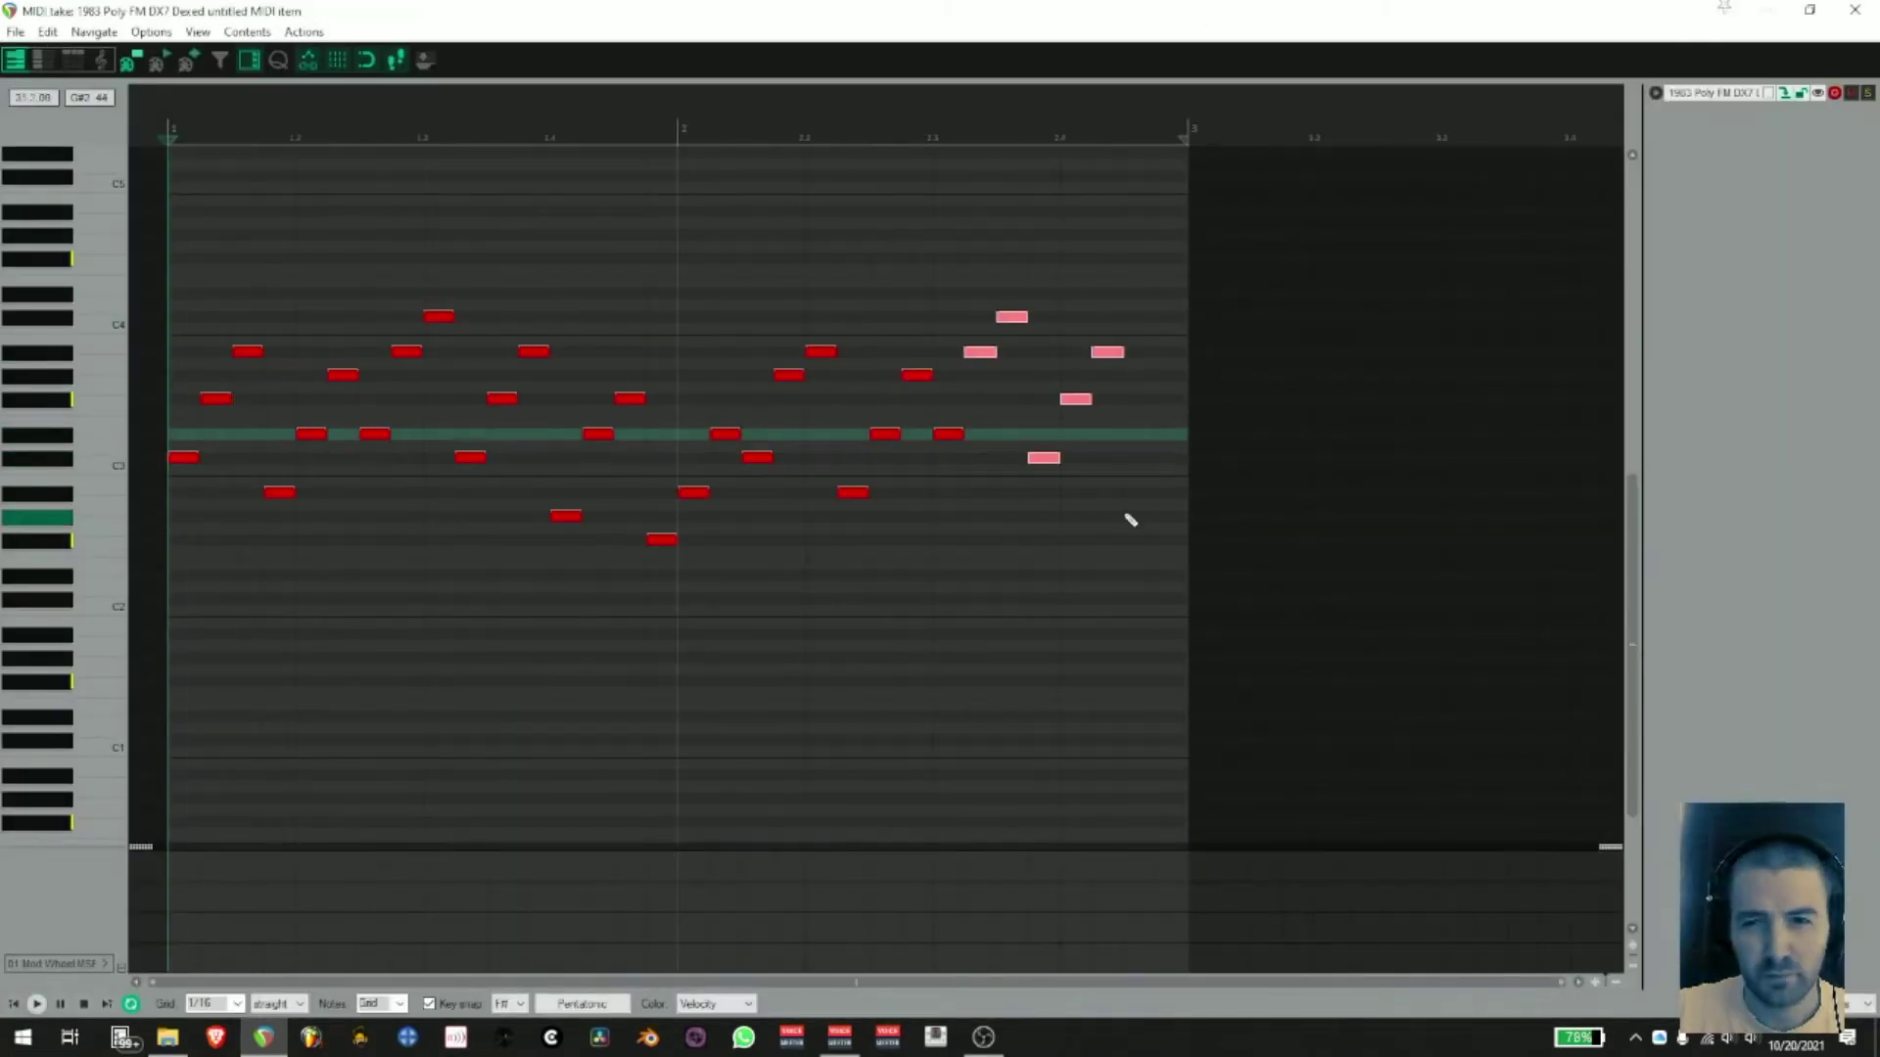
double_click(1136, 517)
double_click(1169, 294)
key("space")
key("space")
- Lower the low-lying notes at the start, middle and end of each bar's pattern to C#2 and play the result
left_click_drag(162, 478, 183, 599)
left_click_drag(183, 599, 281, 604)
double_click(279, 494)
double_click(566, 517)
double_click(1139, 516)
key("space")
key("space")
- Select the notes on beats 2 and 4 of both bars and raise them to a higher octave
left_click(310, 435)
left_click(566, 599, "ctrl")
left_click(821, 352, "ctrl")
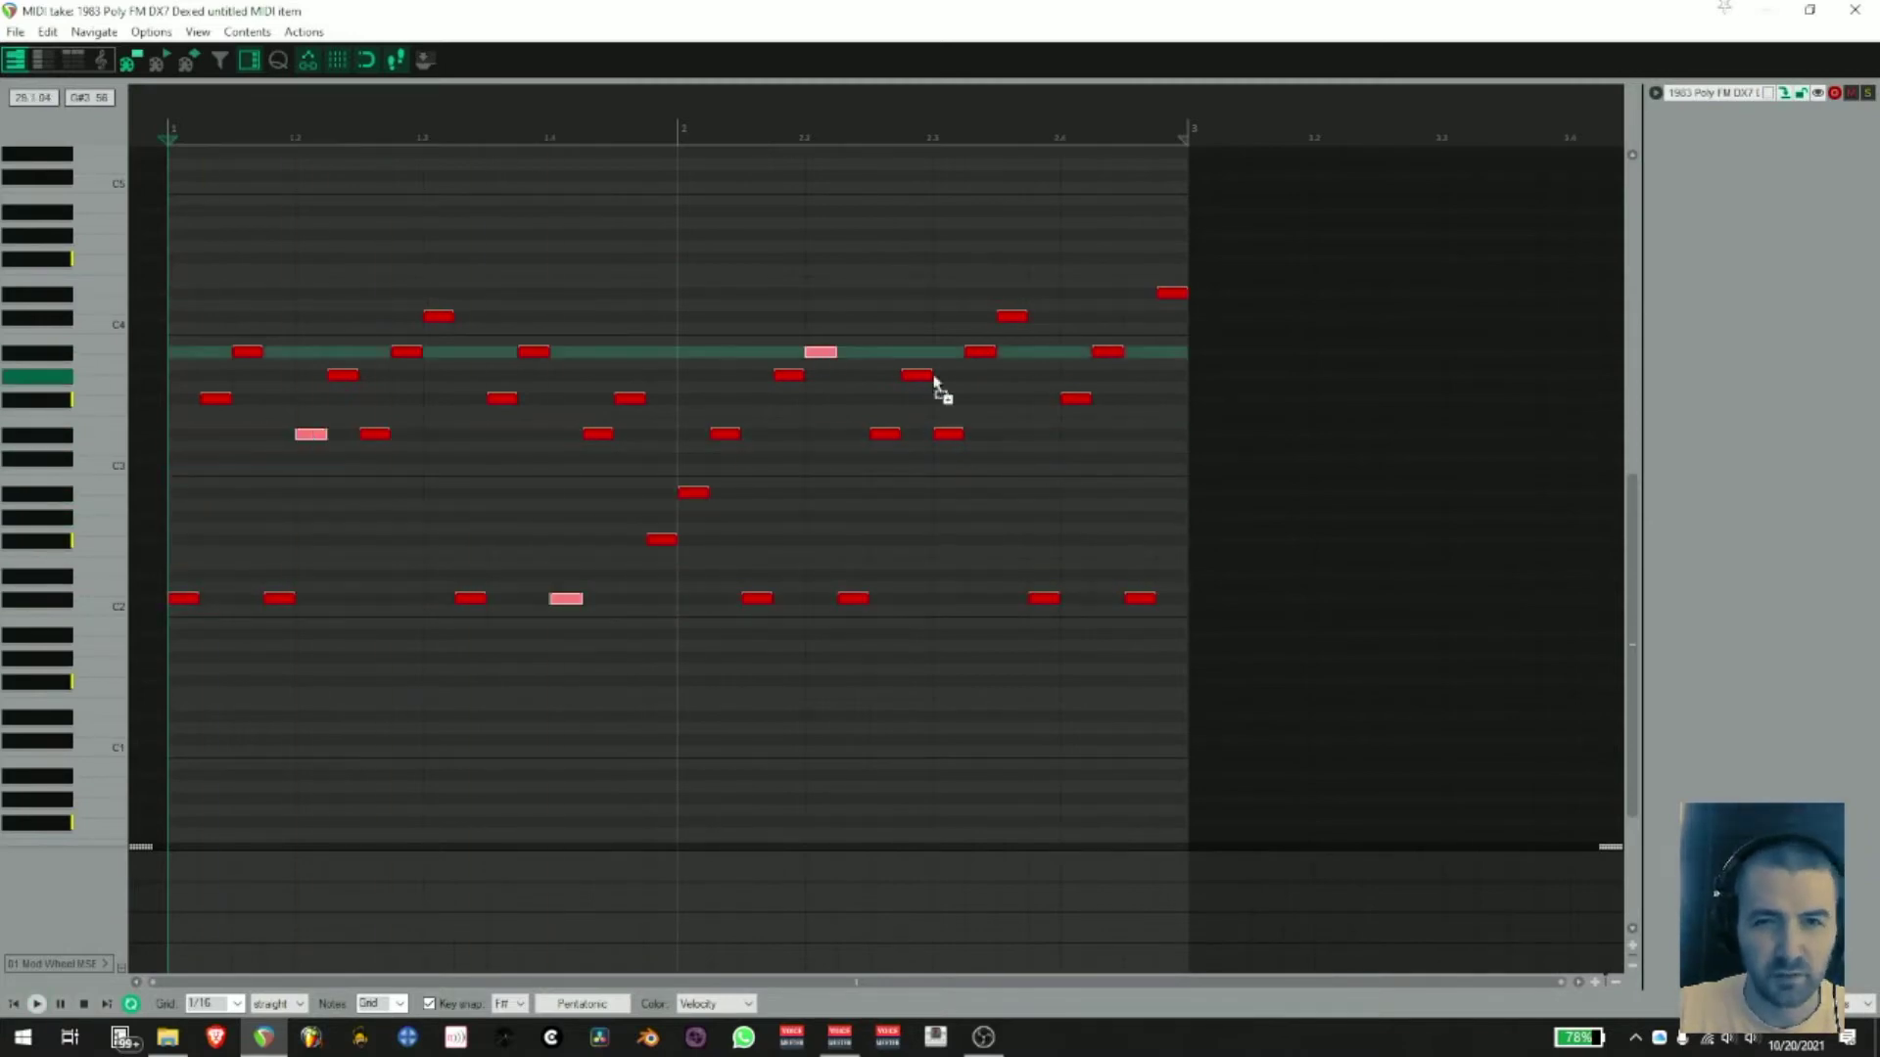
left_click(1075, 399, "ctrl")
left_click_drag(566, 599, 570, 317)
- Lower the high note on beat 3 of bar 1 and the two high notes late in bar 2 by an octave
left_click(438, 317)
left_click(1011, 317, "ctrl")
left_click(1172, 294, "ctrl")
left_click_drag(433, 317, 431, 460)
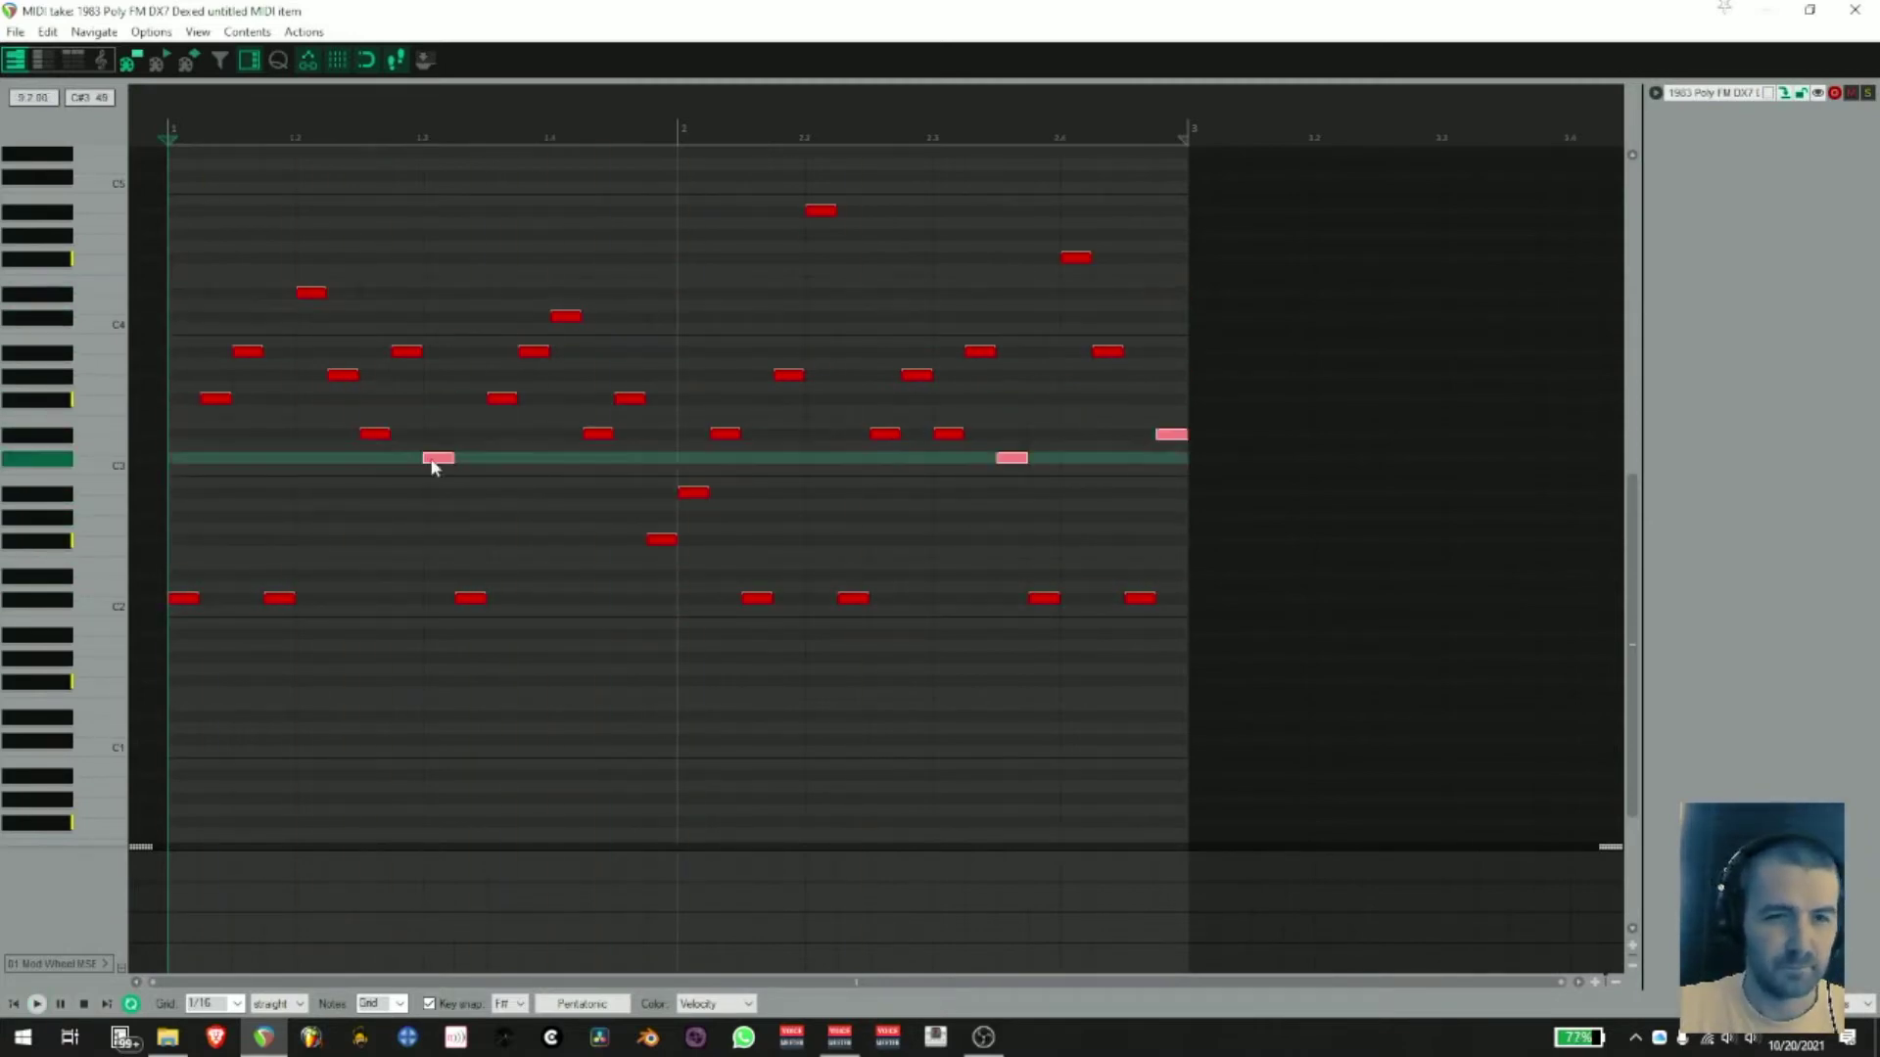
- Lower all the A#3 and G#3 notes by an octave and play back the pattern
left_click_drag(218, 344, 1162, 382)
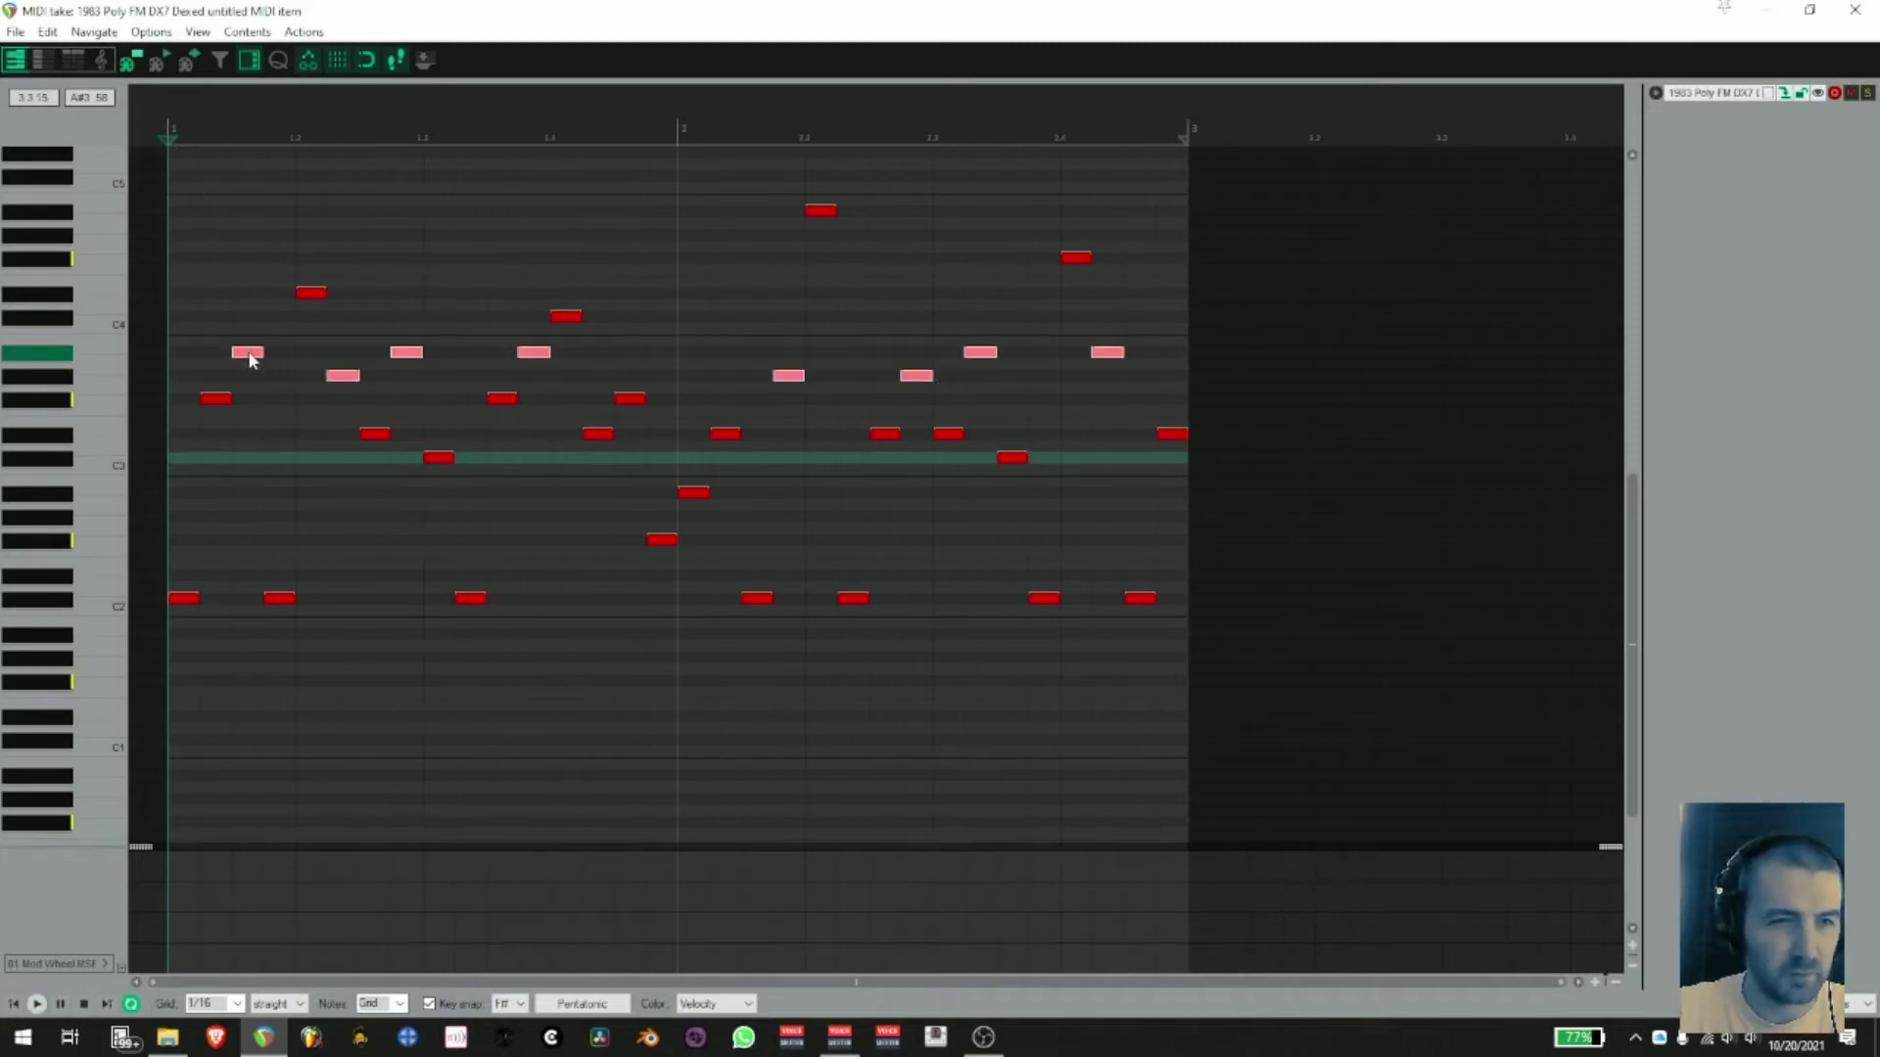
left_click_drag(249, 360, 252, 499)
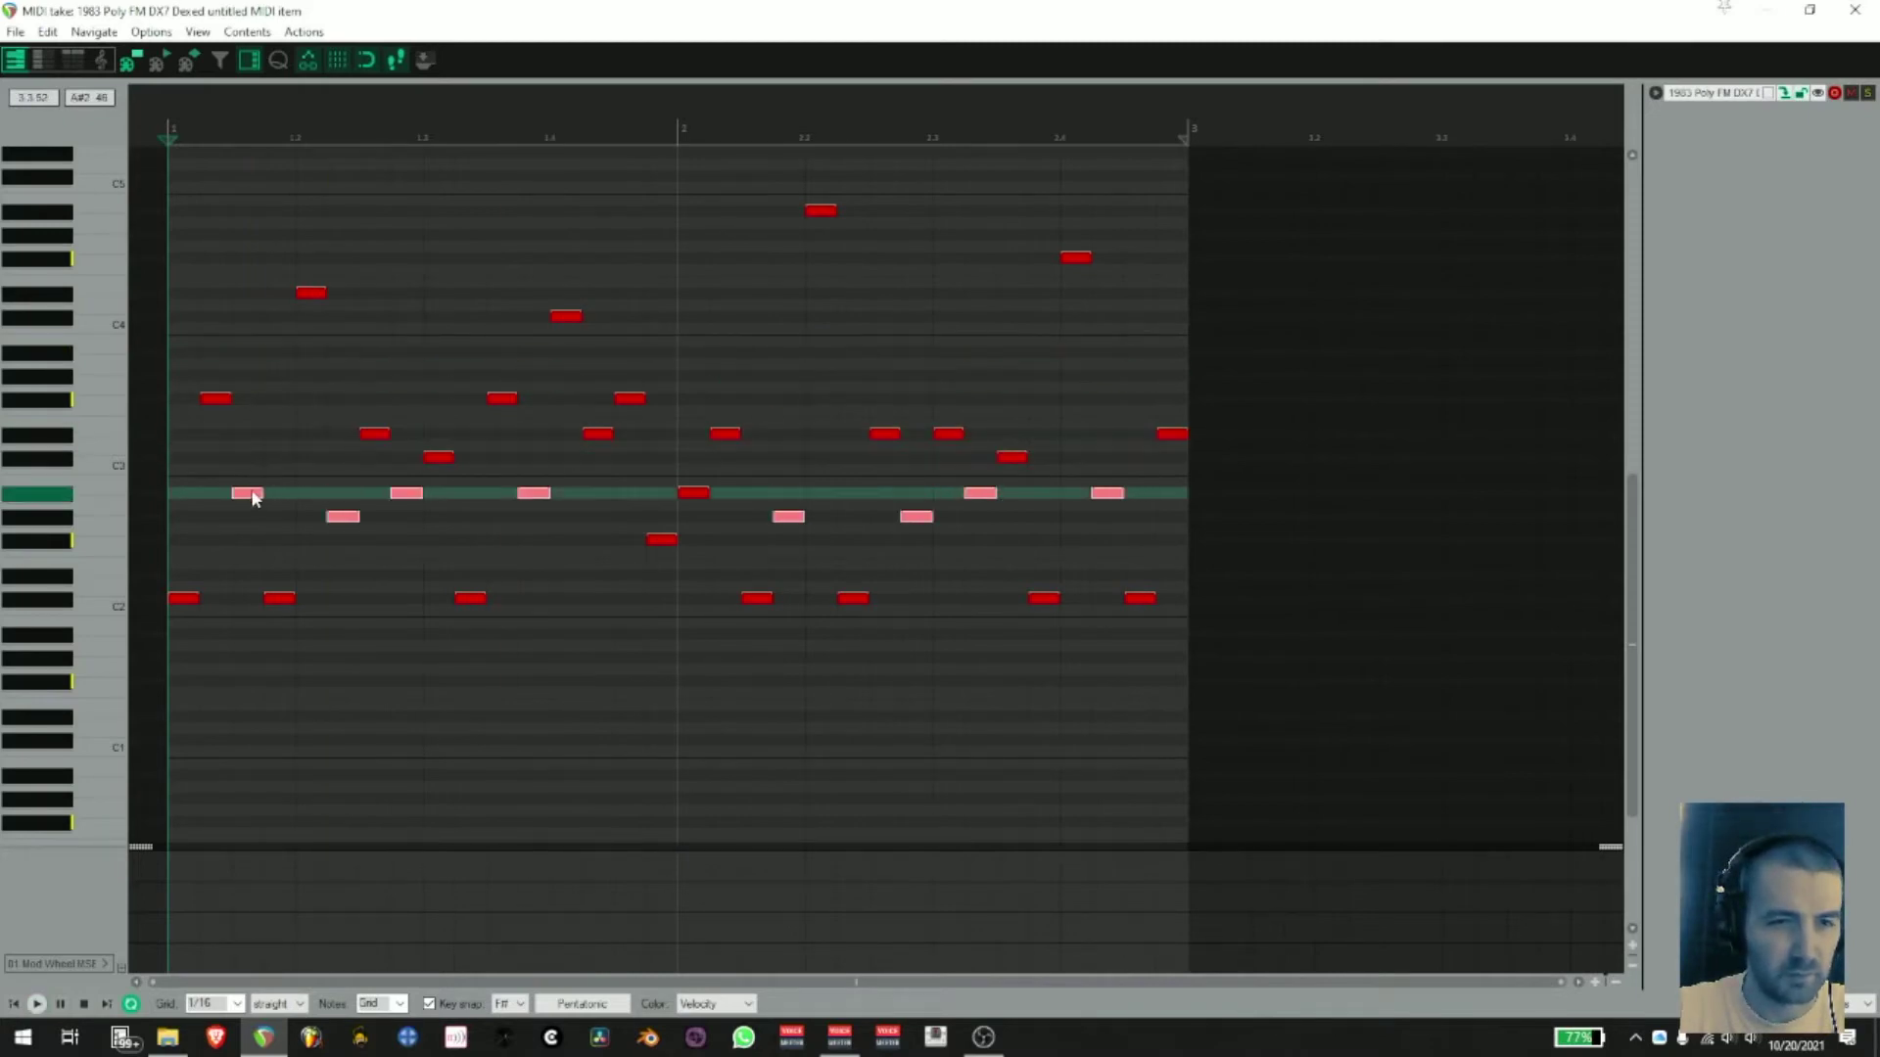
key("space")
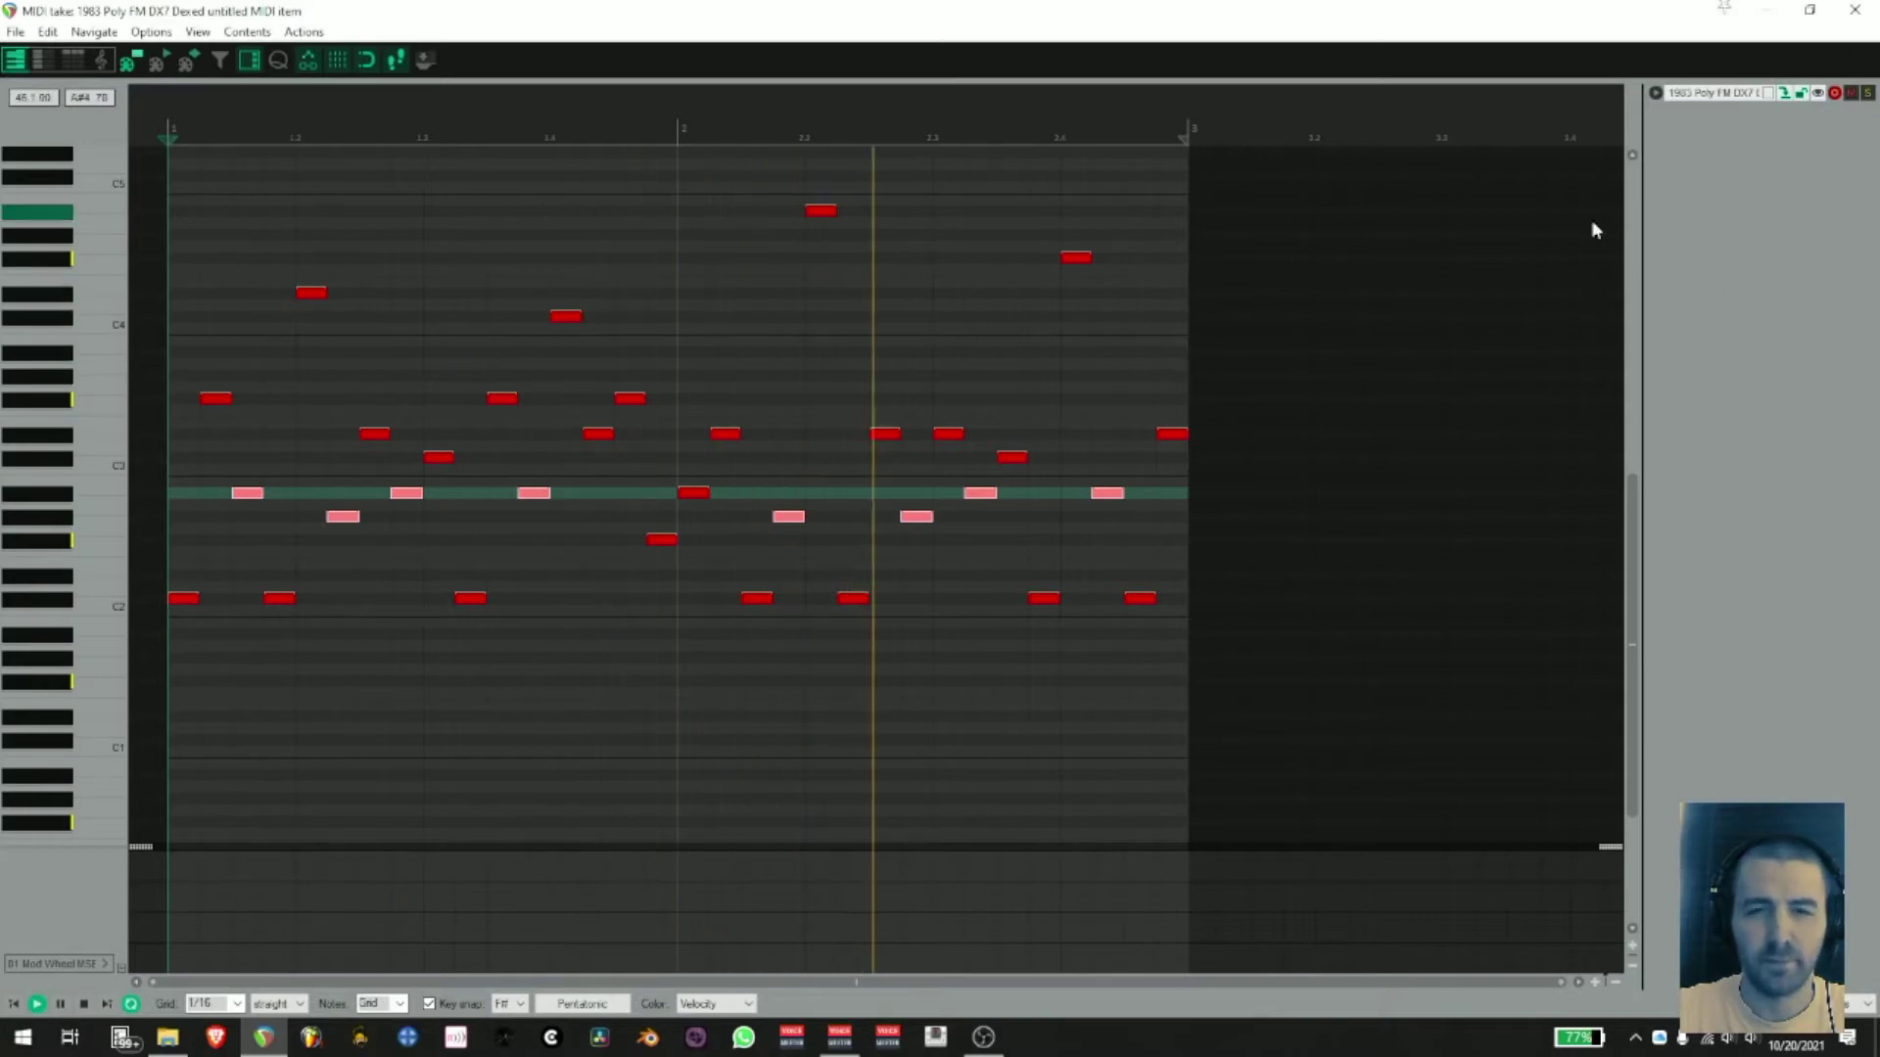
key("space")
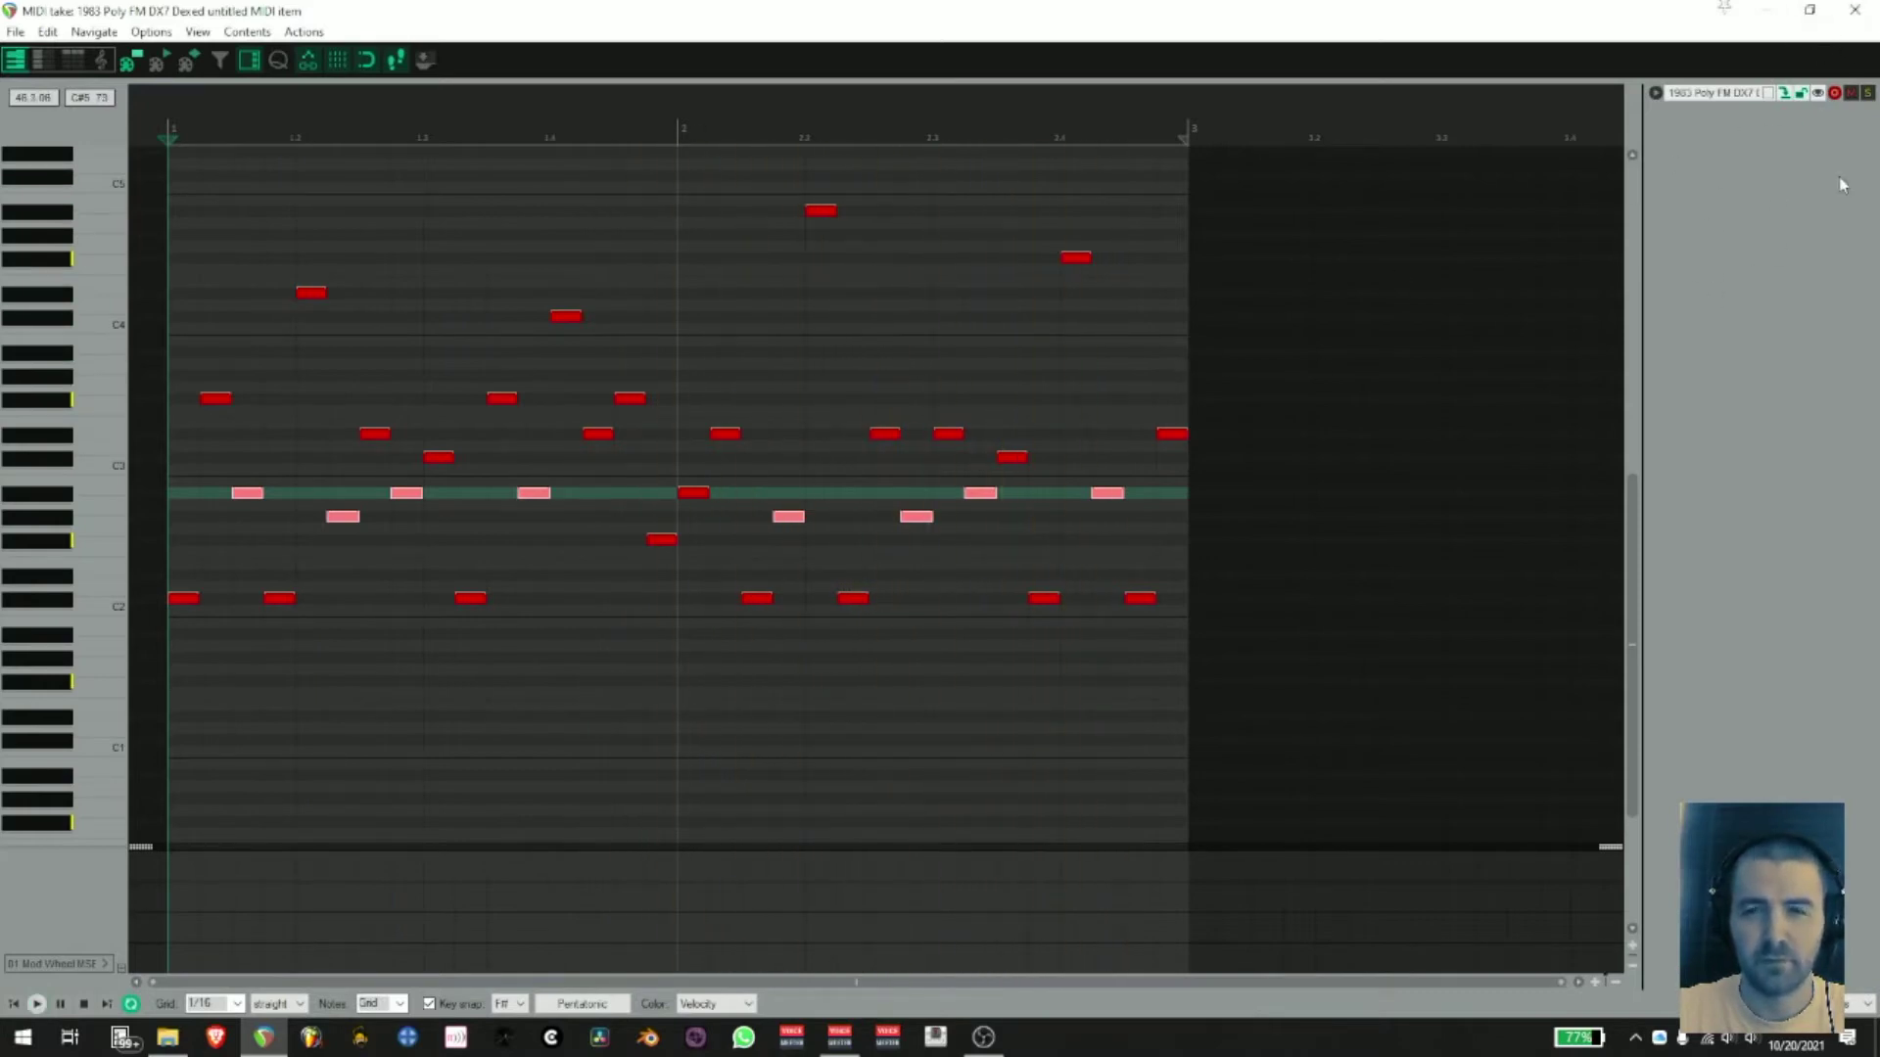
- Close the MIDI editor and set the project tempo to 100 BPM
left_click(1856, 11)
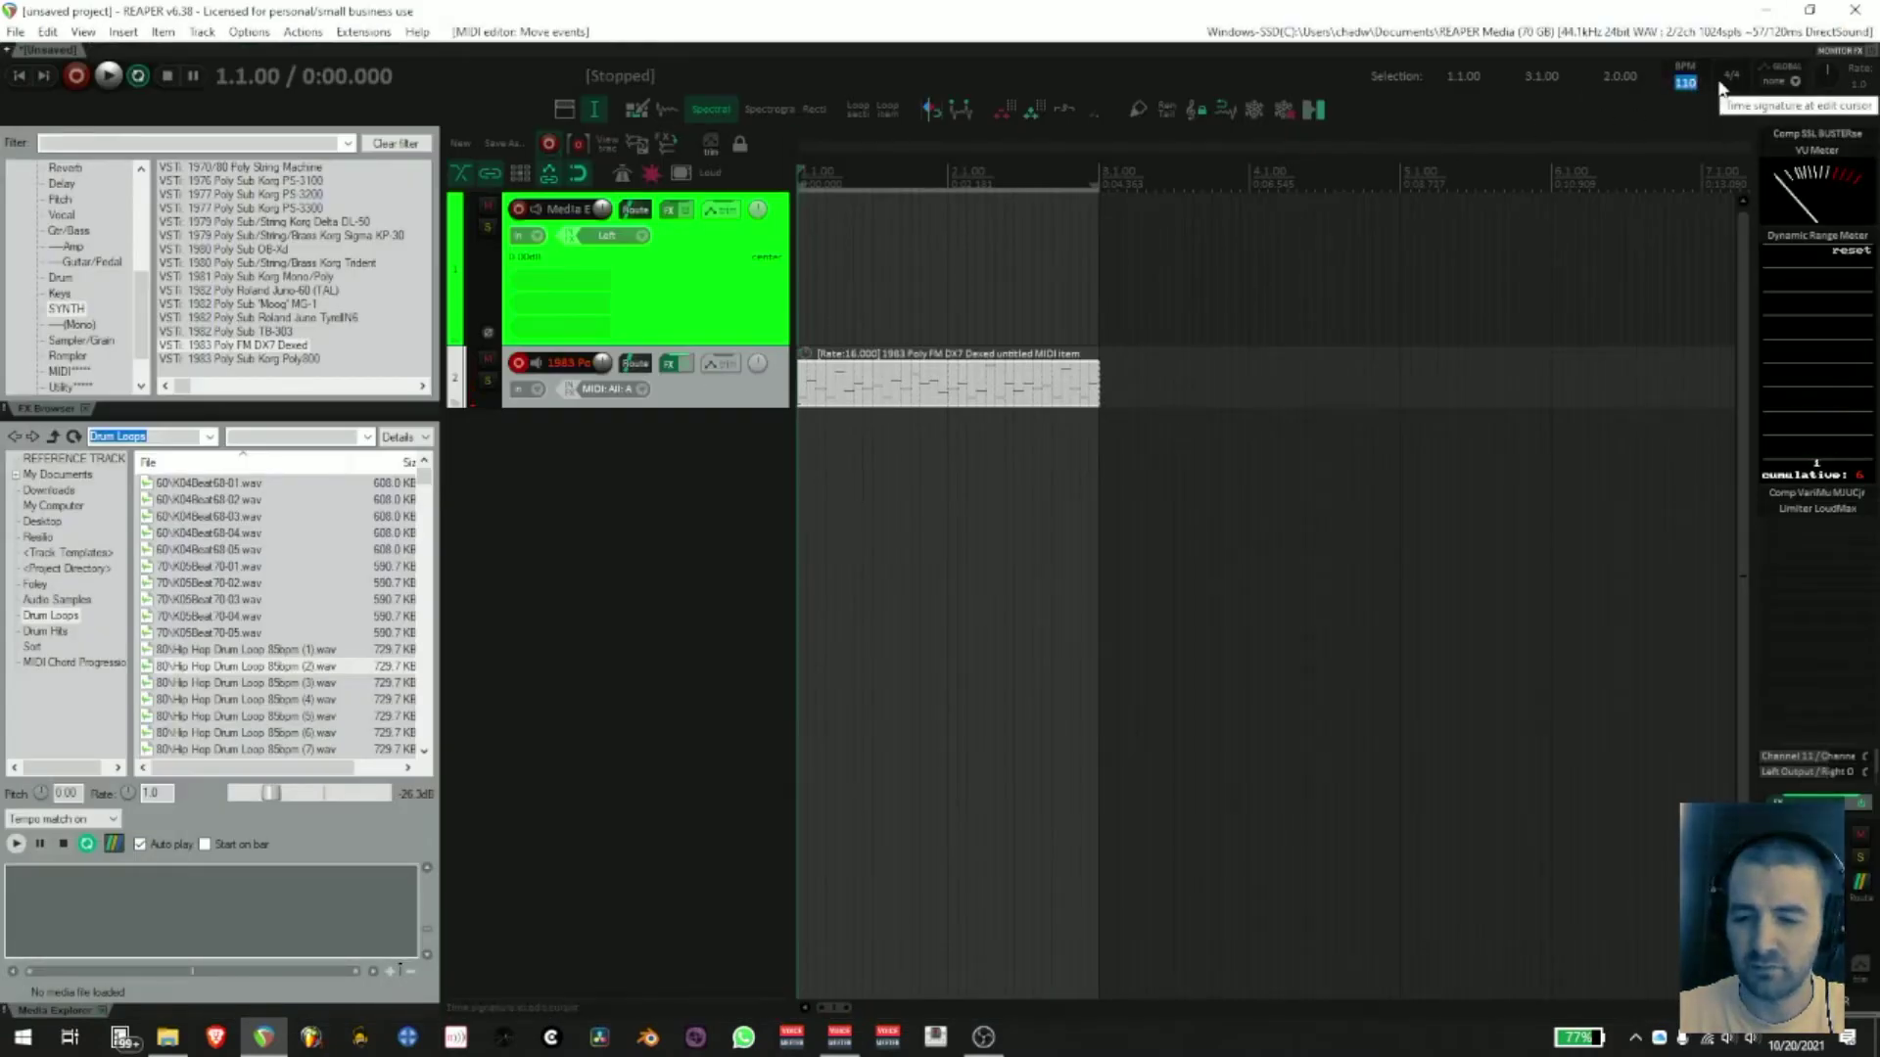
key("Return")
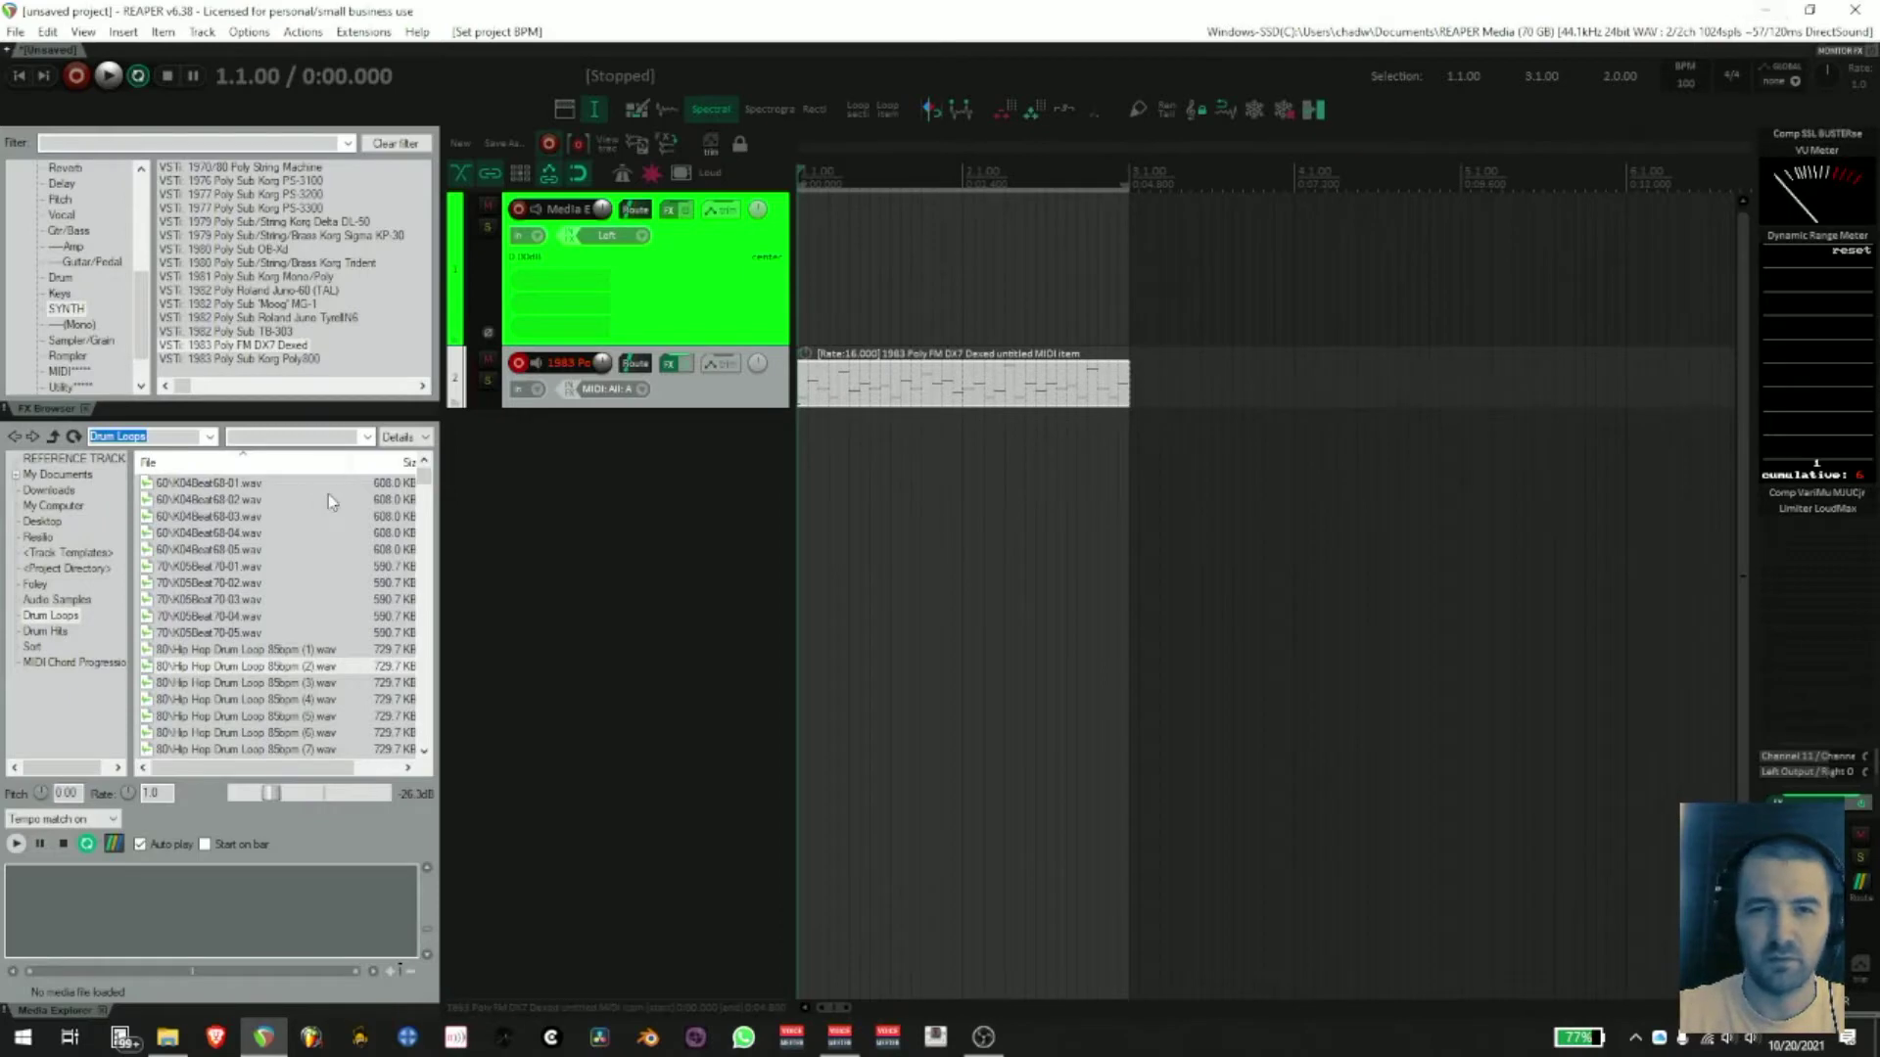
left_click(653, 622)
- Reopen the Dexed plugin window from its track and move it clear of the track controls
left_click(727, 402)
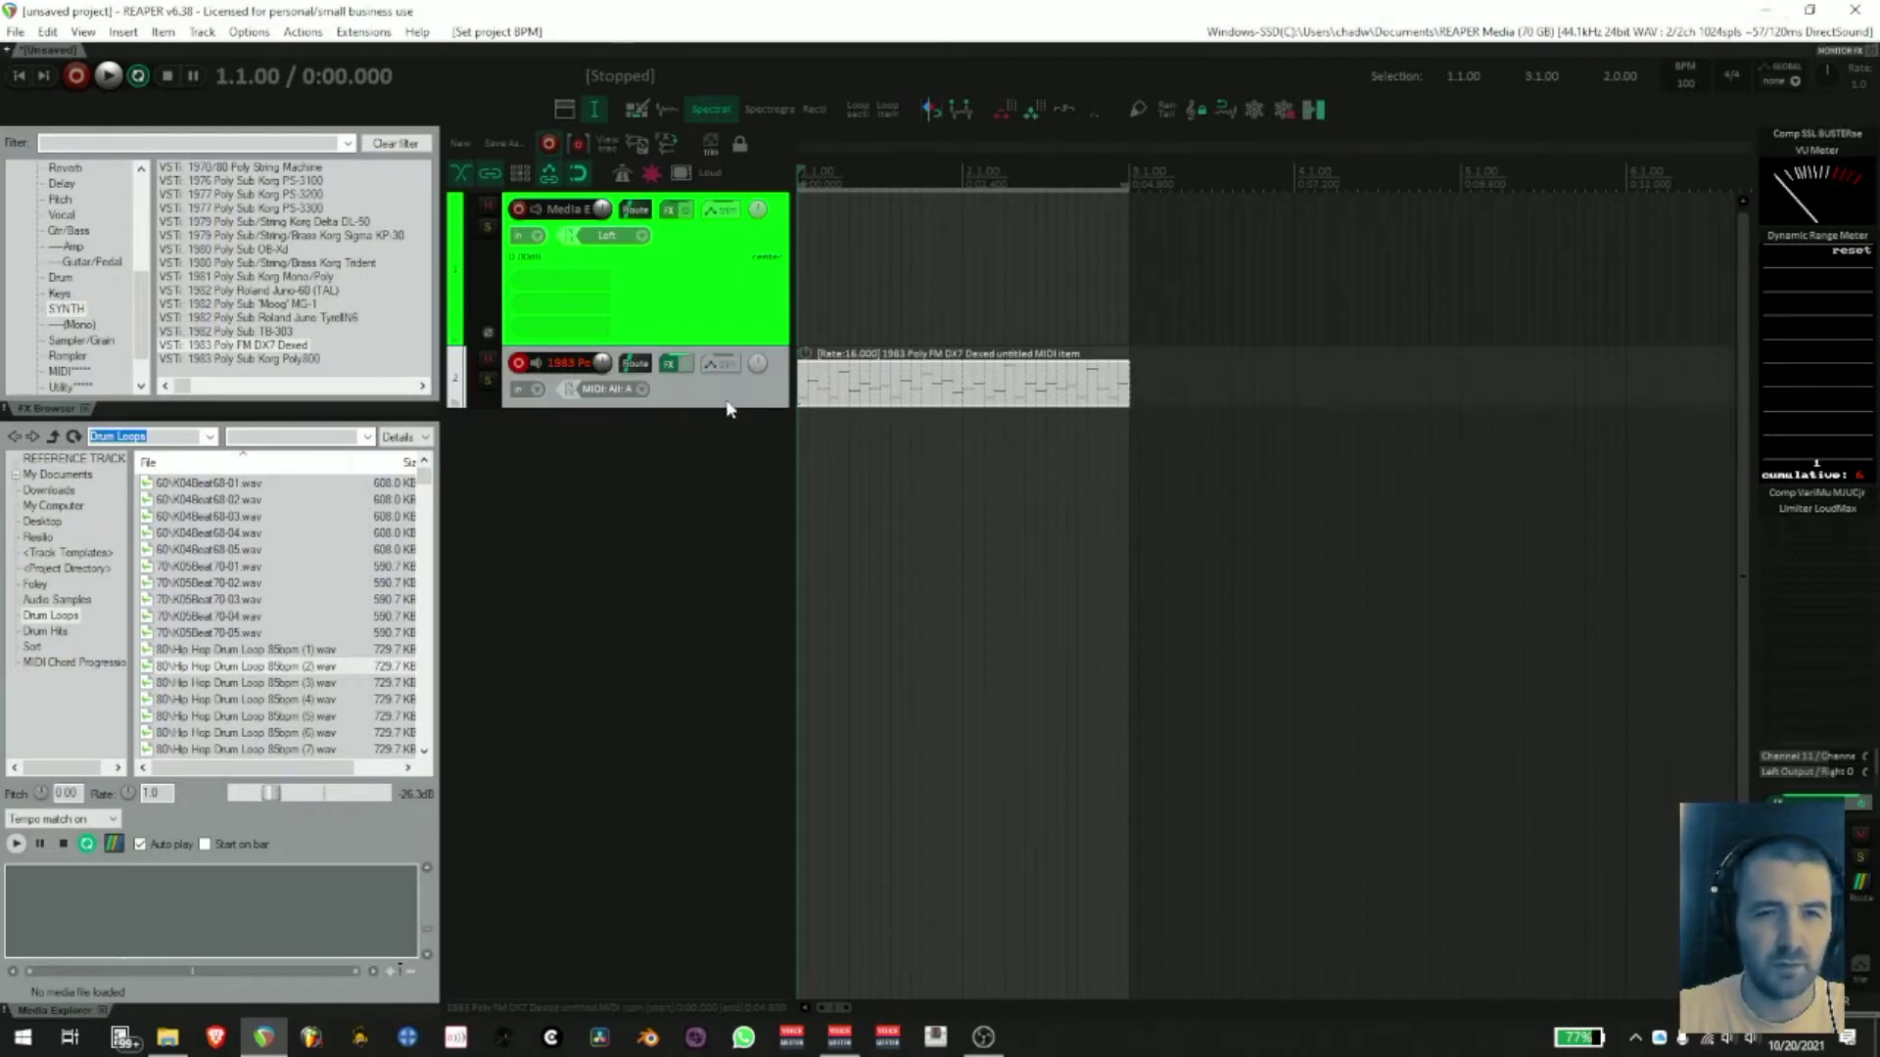
left_click(669, 363)
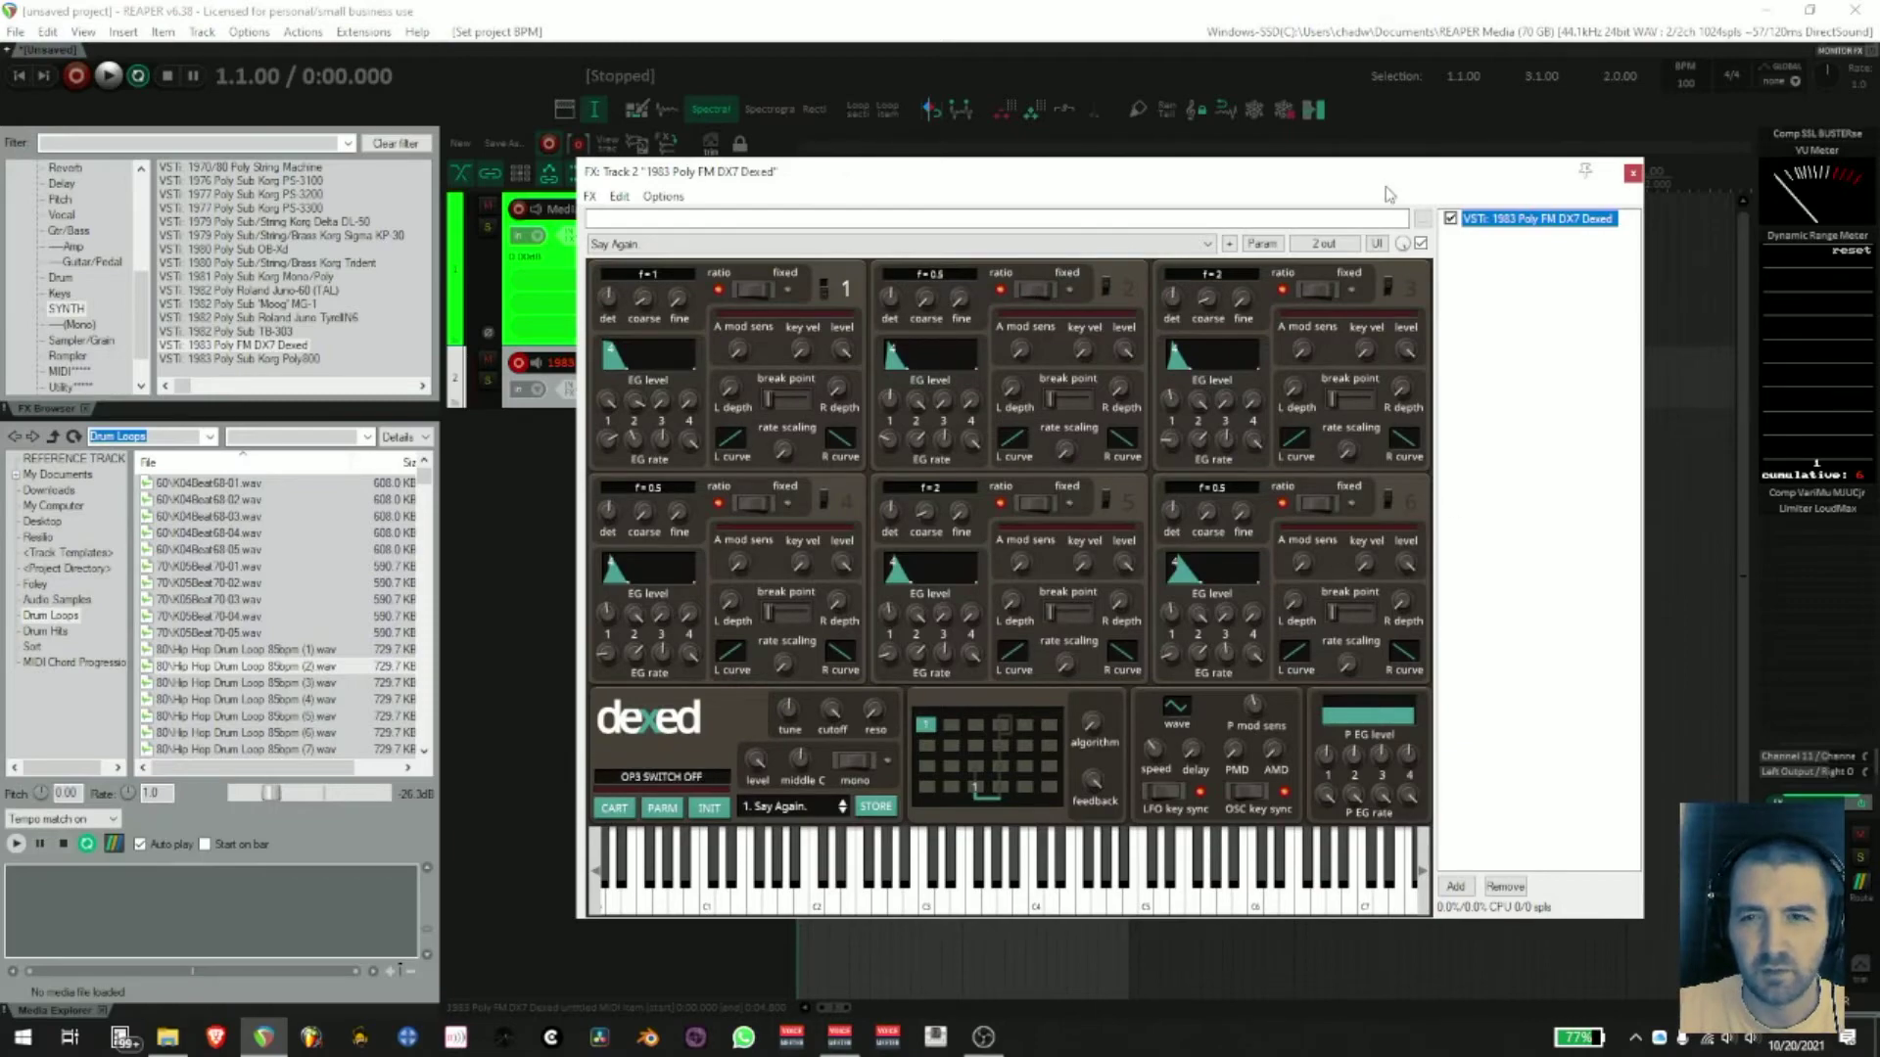
left_click_drag(1388, 193, 1587, 213)
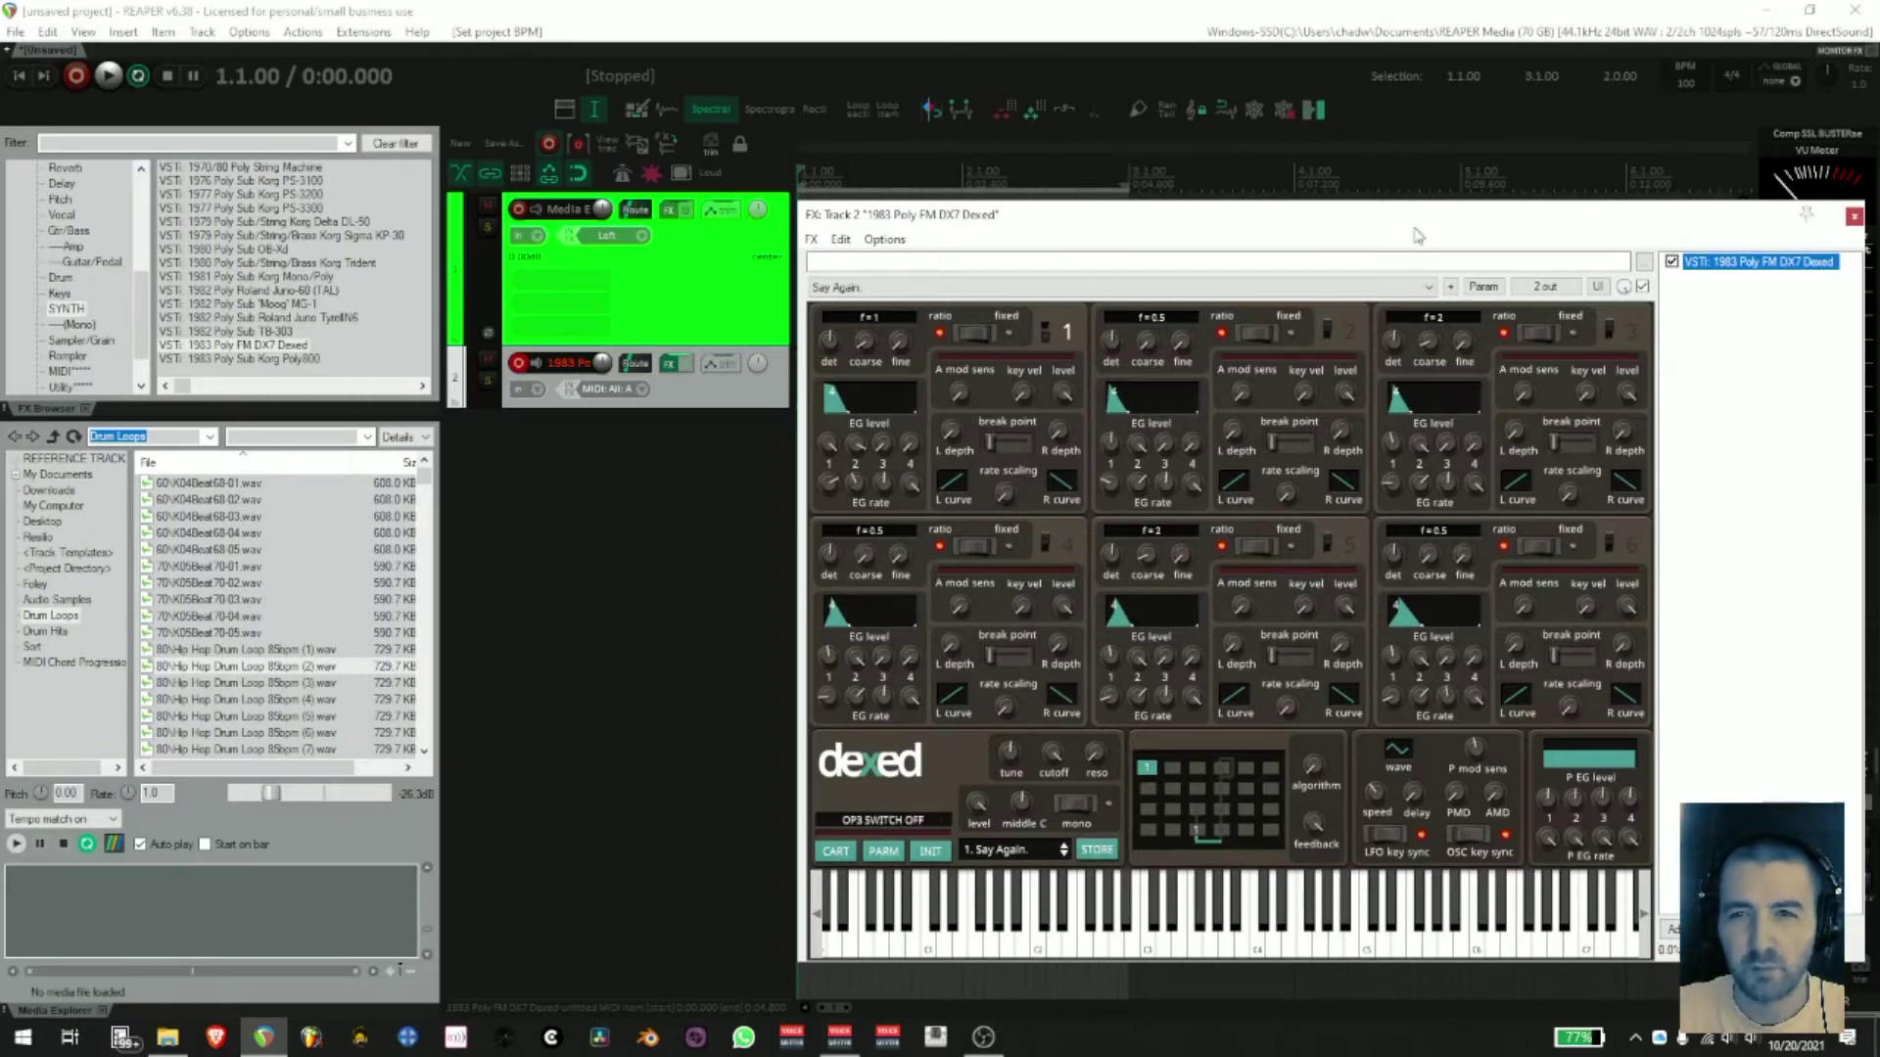
- Turn on operator 2 and, during playback, adjust its output level and set its coarse frequency ratio to 4
left_click_drag(1414, 228, 1434, 199)
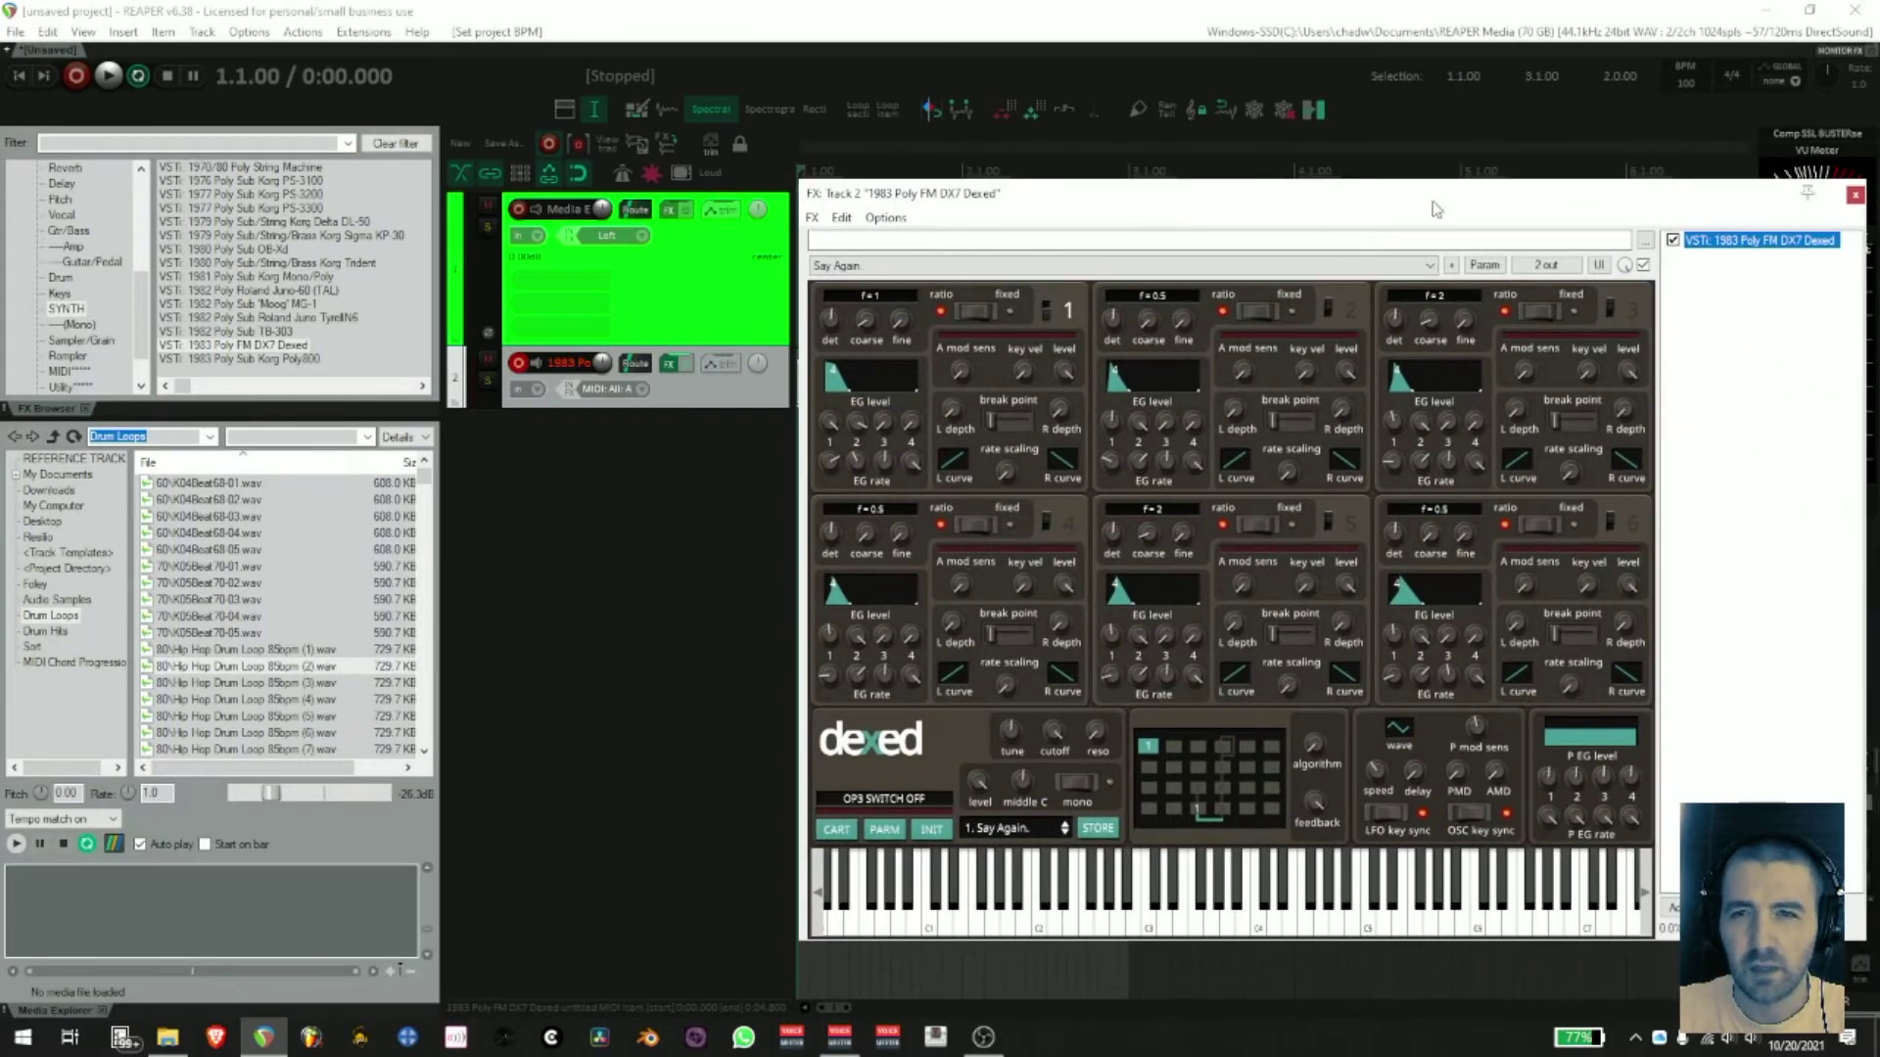
left_click(1330, 307)
key("space")
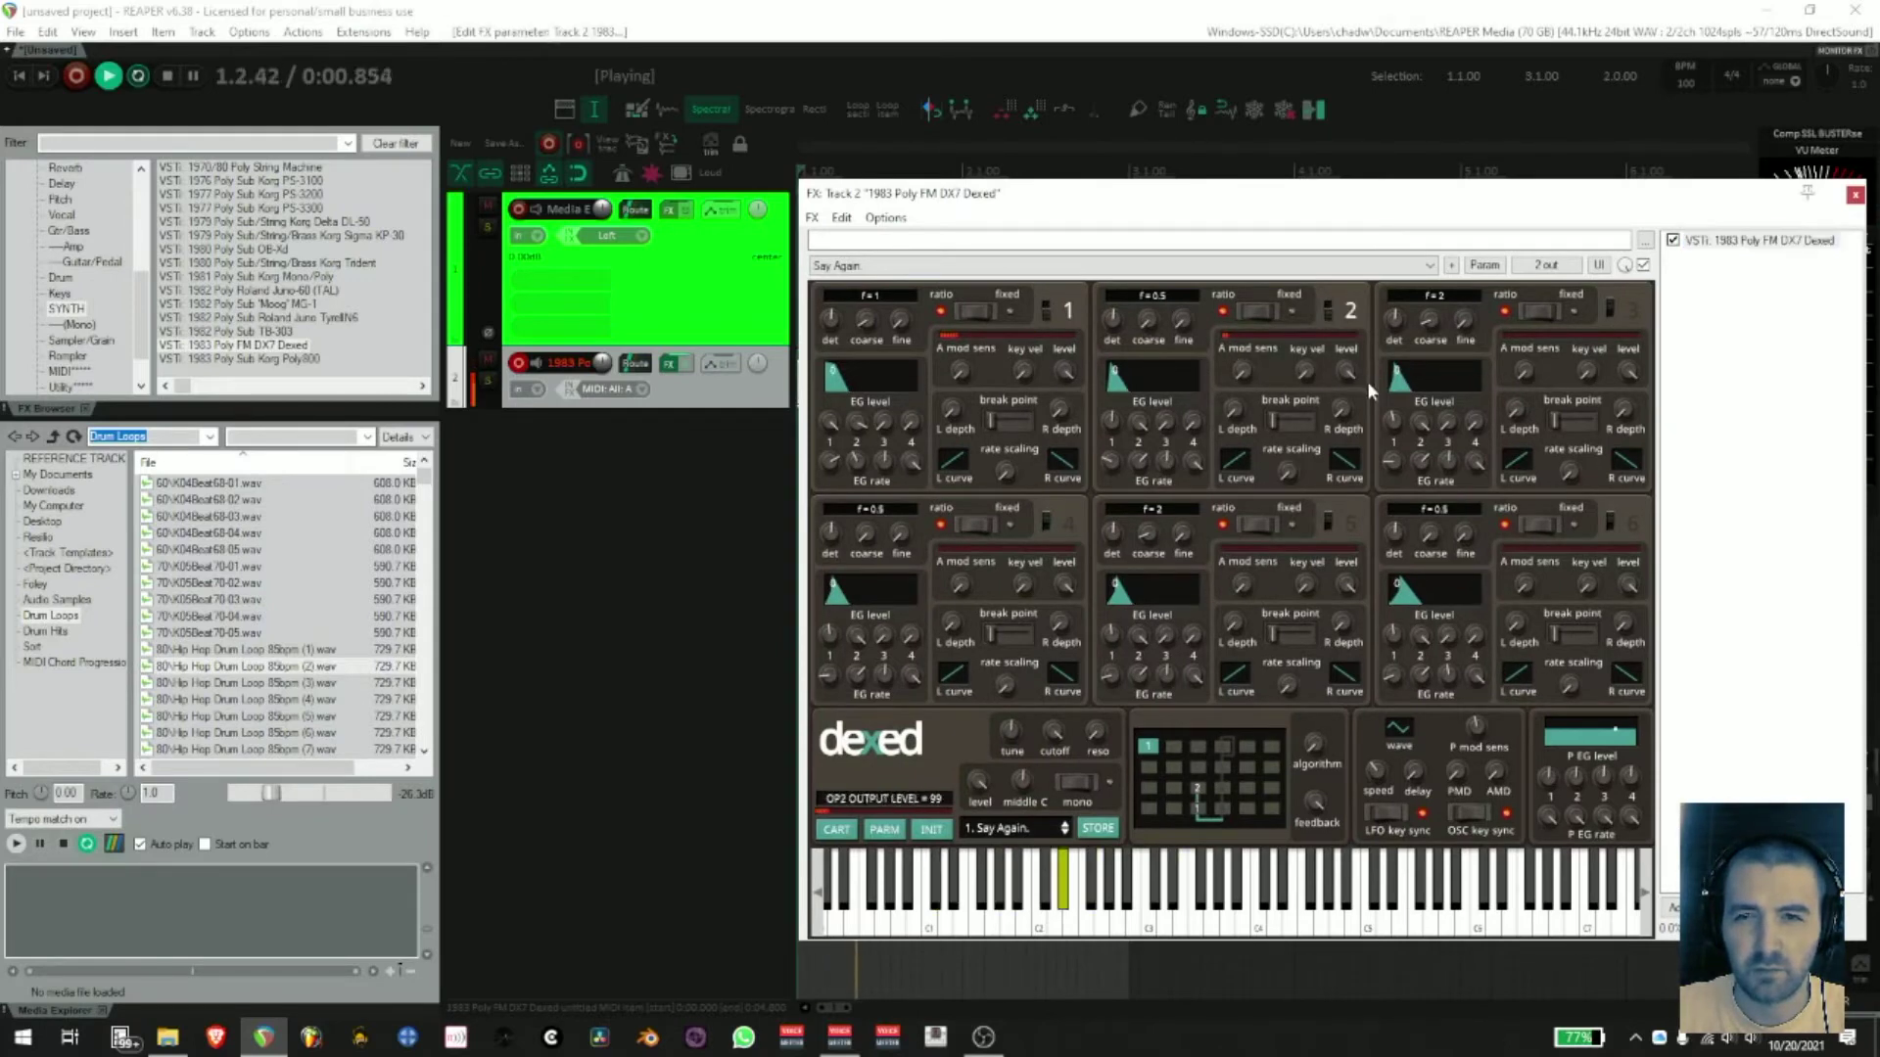
left_click_drag(1337, 373, 1334, 472)
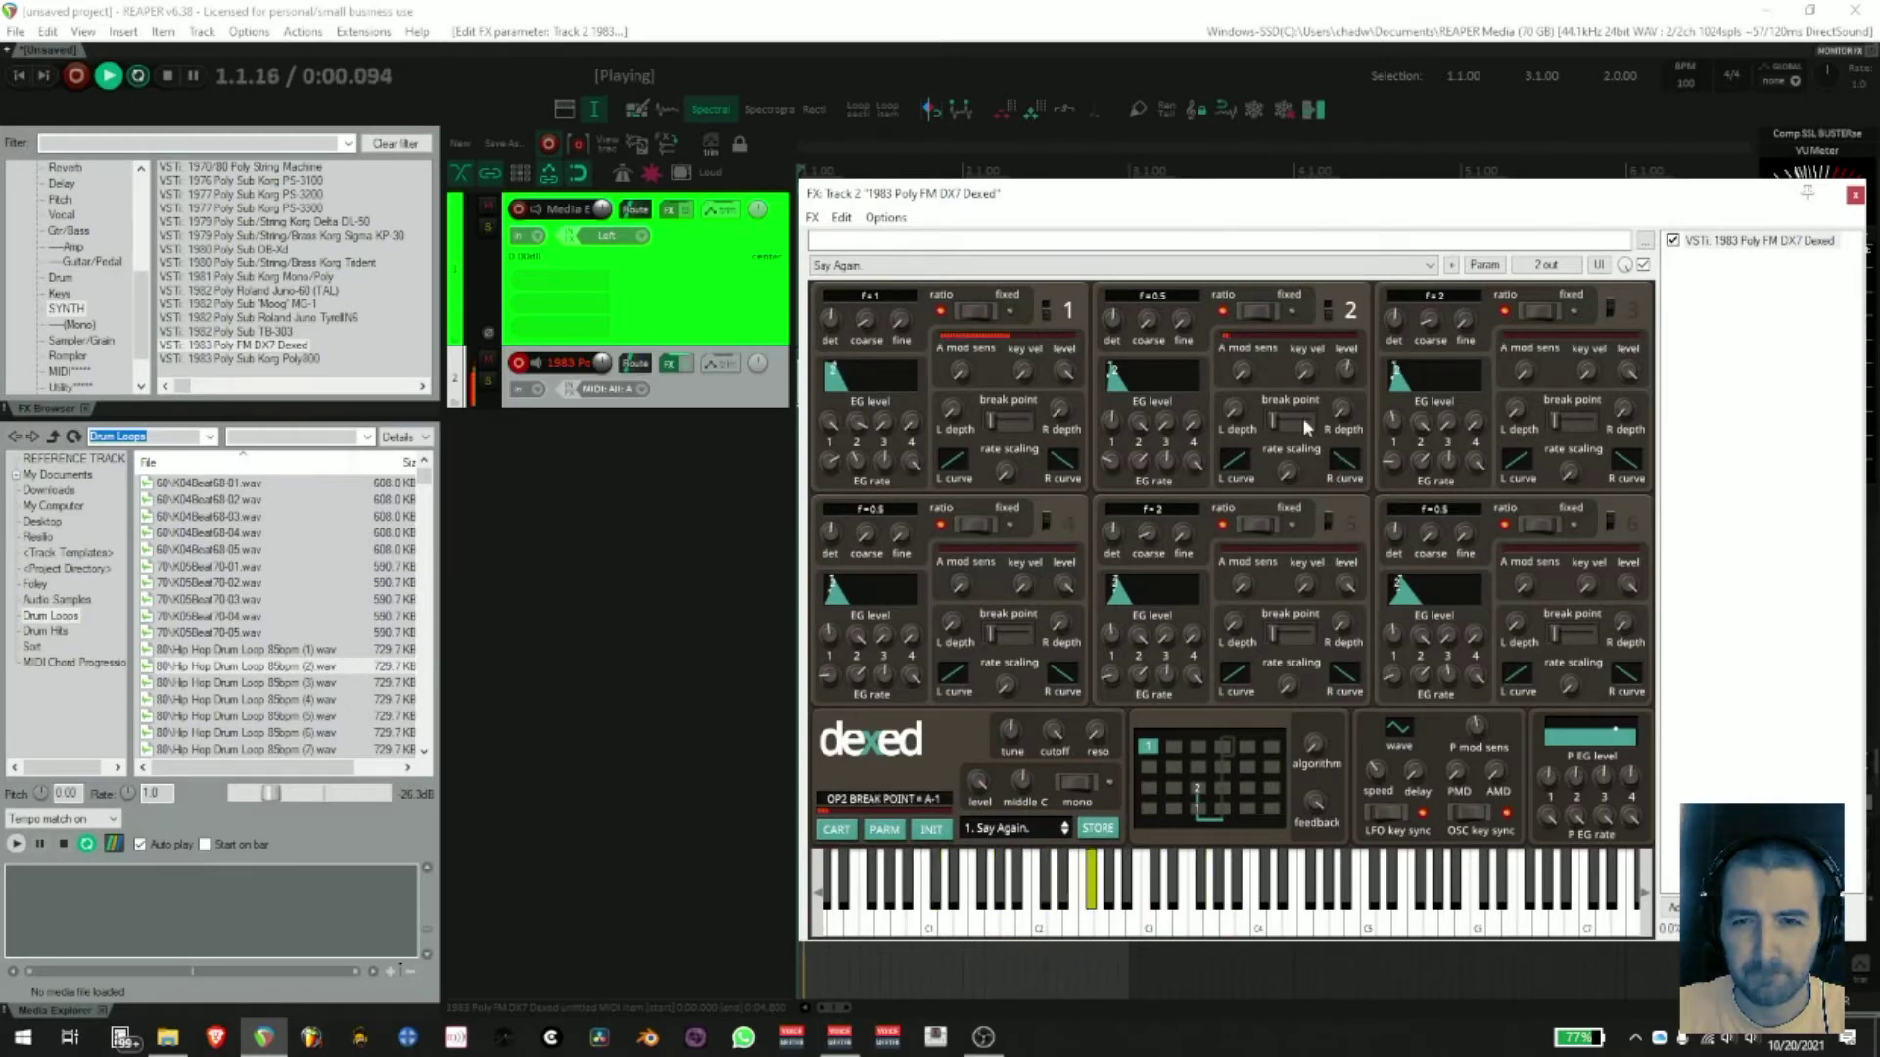
mouse_move(1148, 329)
left_mouse_down()
mouse_move(1155, 295)
mouse_move(1154, 328)
mouse_move(1147, 314)
left_mouse_up()
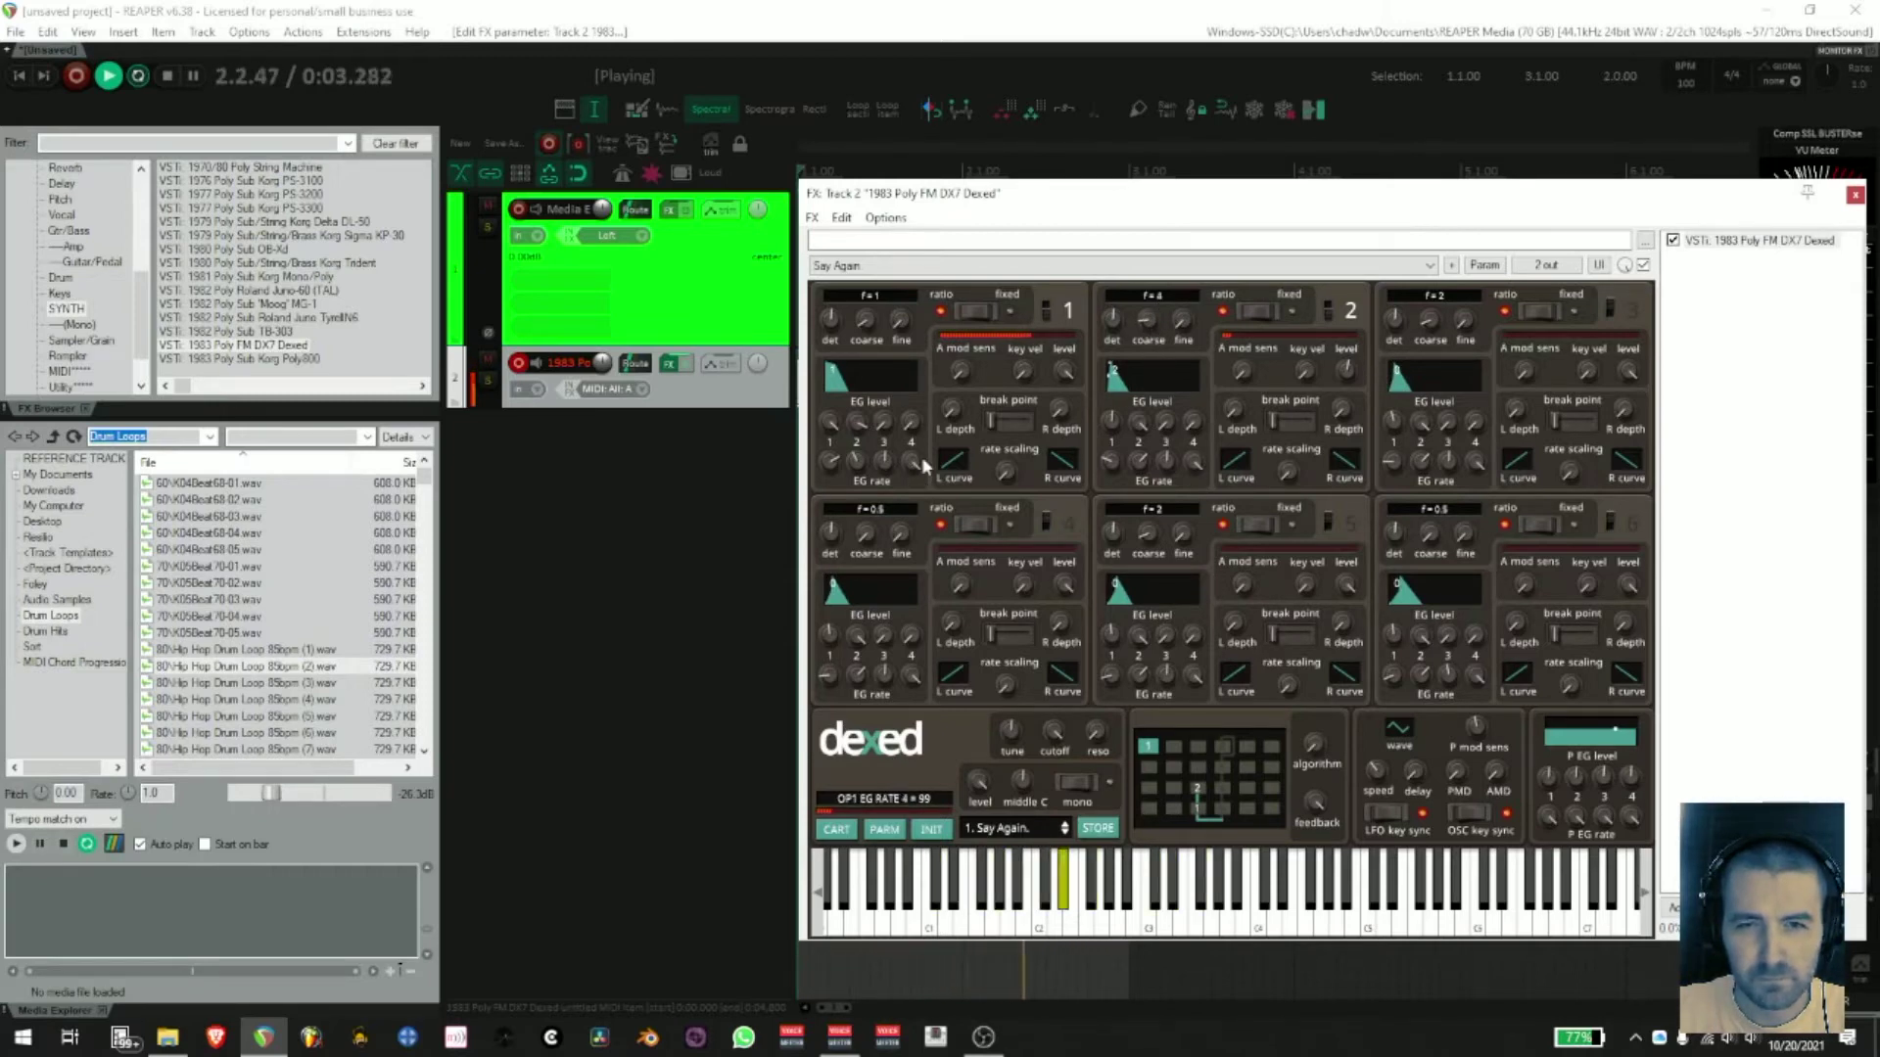
key("space")
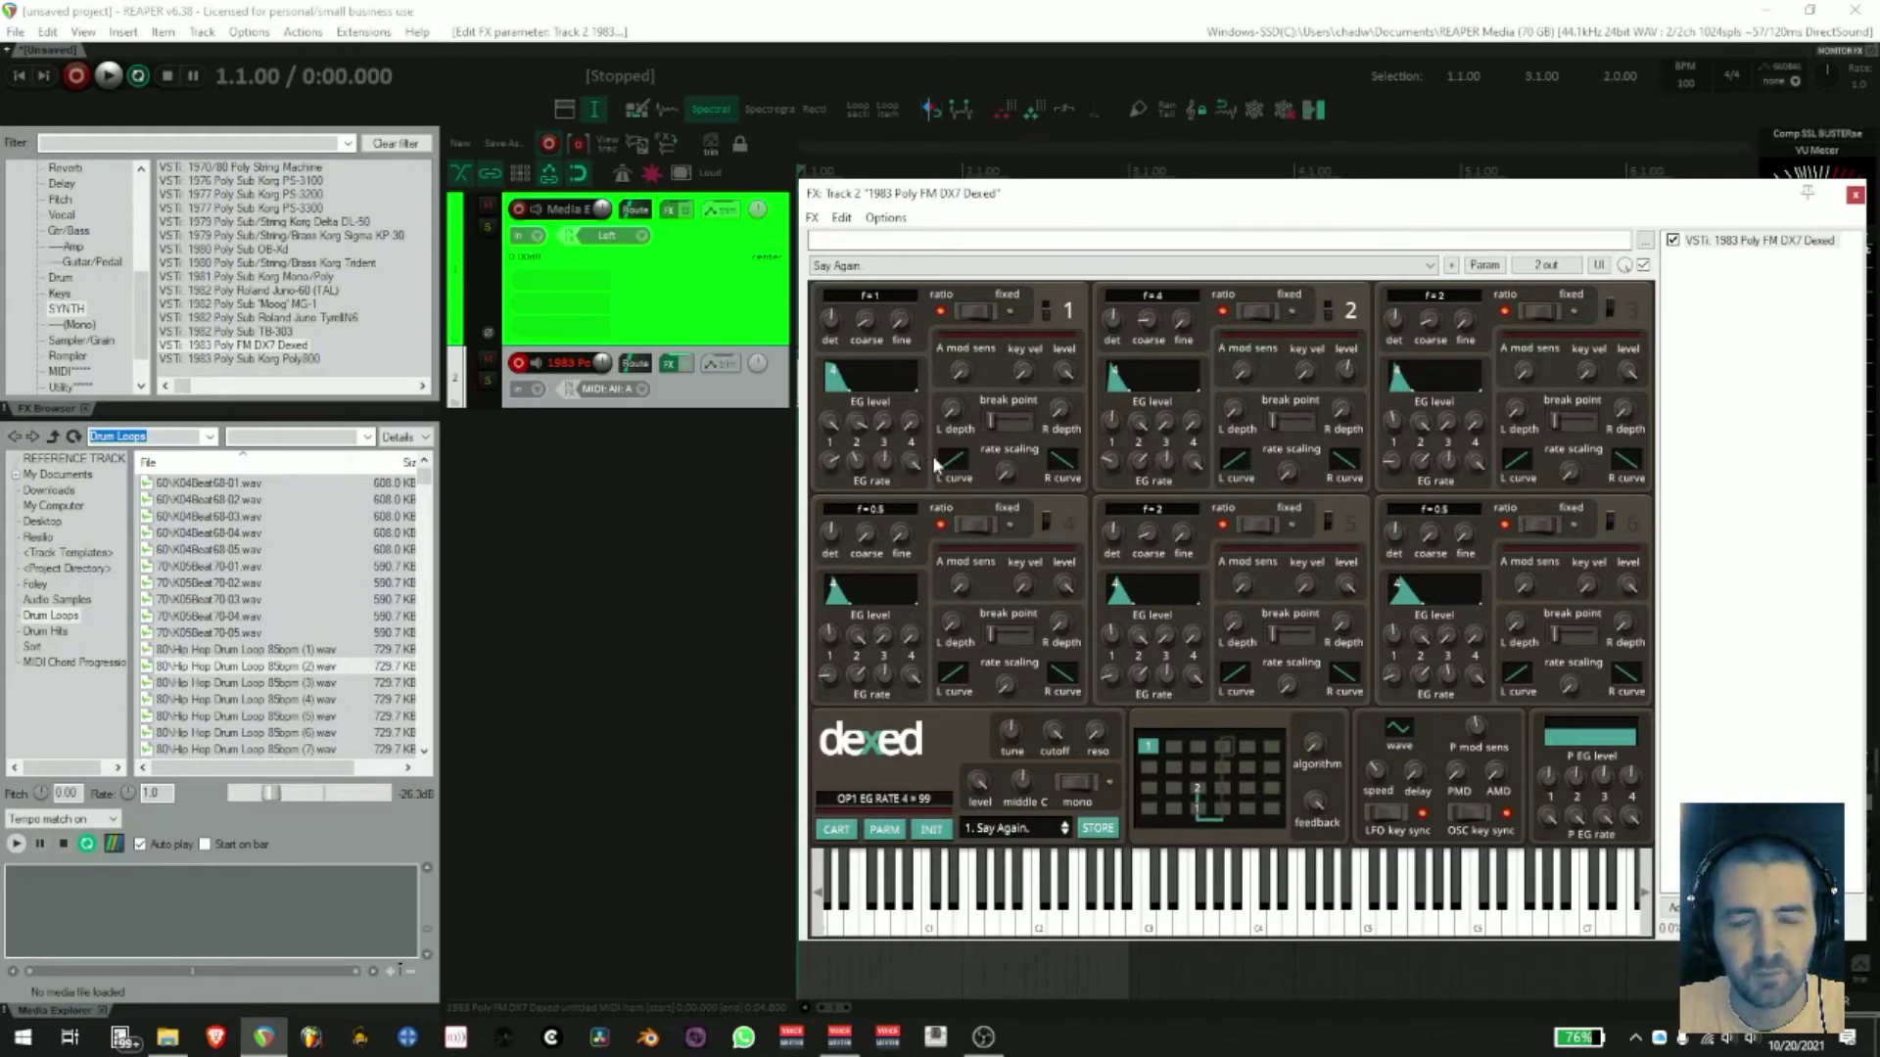
- Play the pattern and reshape operator 1's envelope levels and rates, setting EG Rate 2 to 41
key("space")
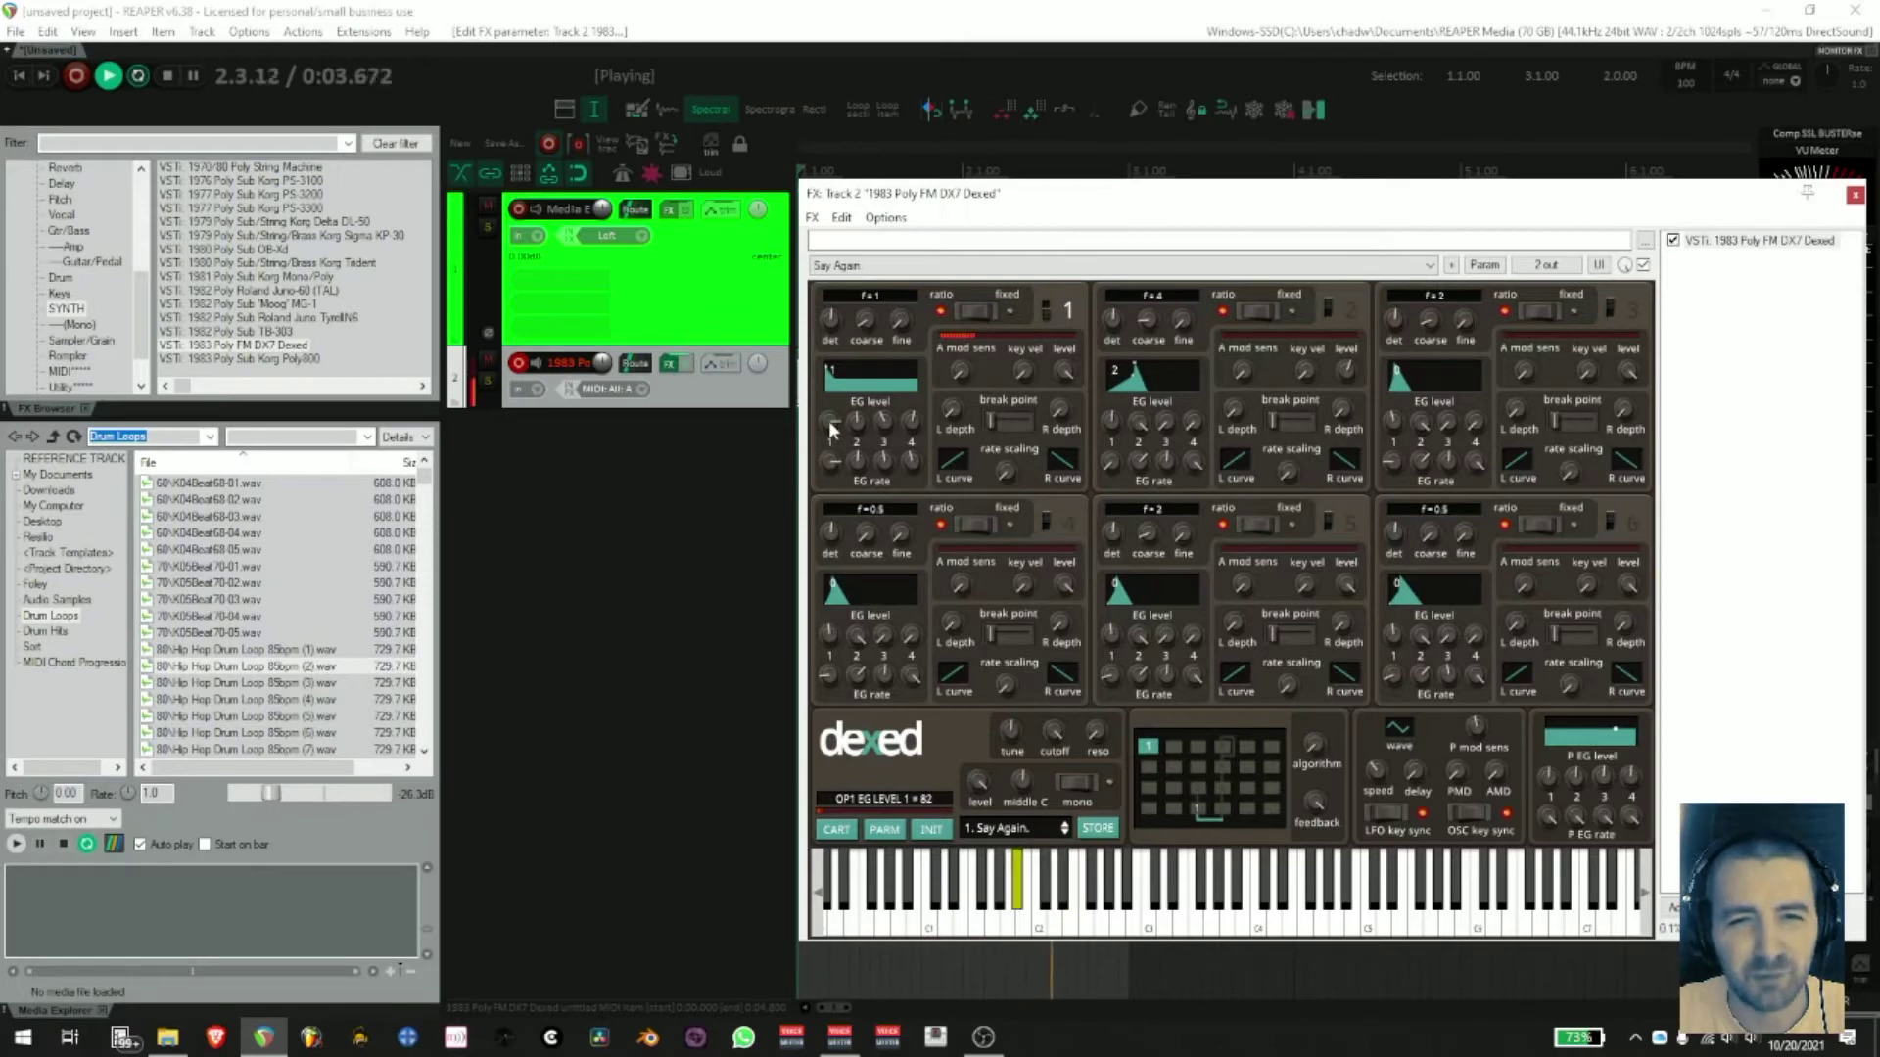
mouse_move(830, 431)
left_mouse_down()
mouse_move(794, 581)
mouse_move(854, 391)
mouse_move(842, 432)
left_mouse_up()
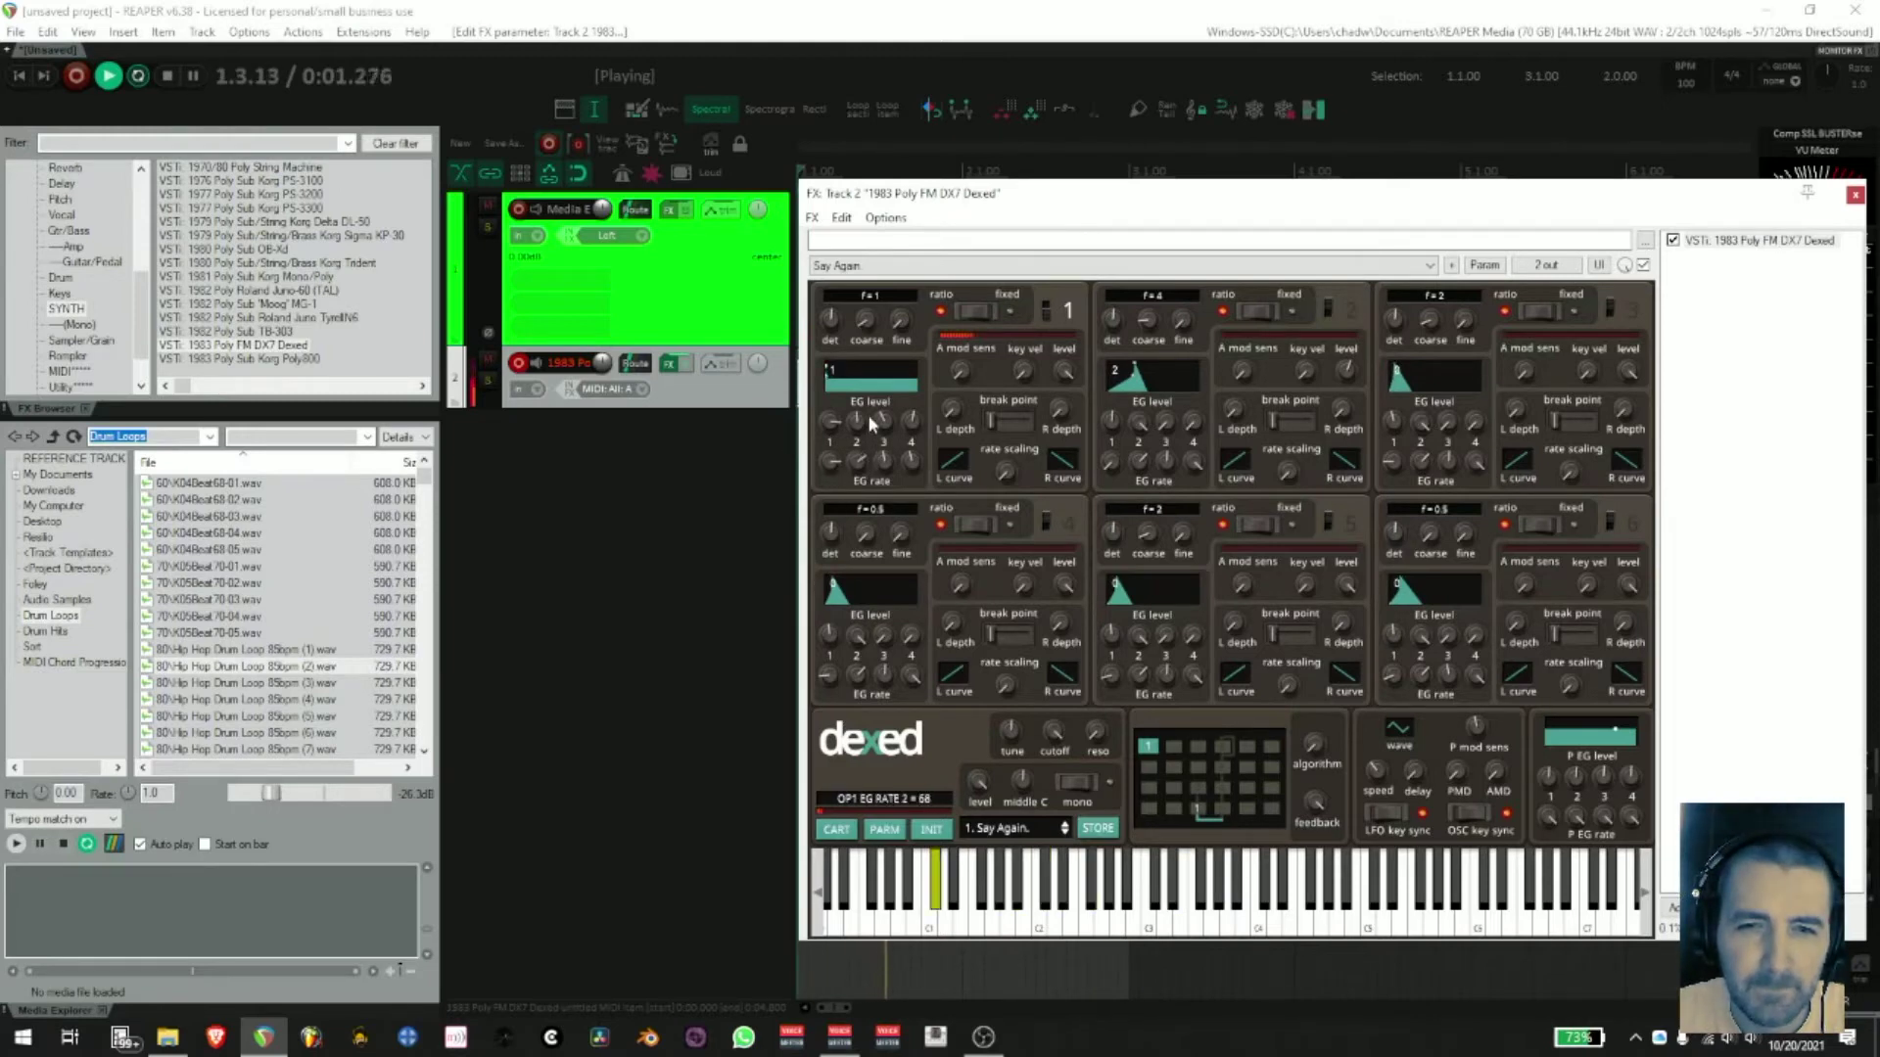
left_click_drag(874, 428, 874, 418)
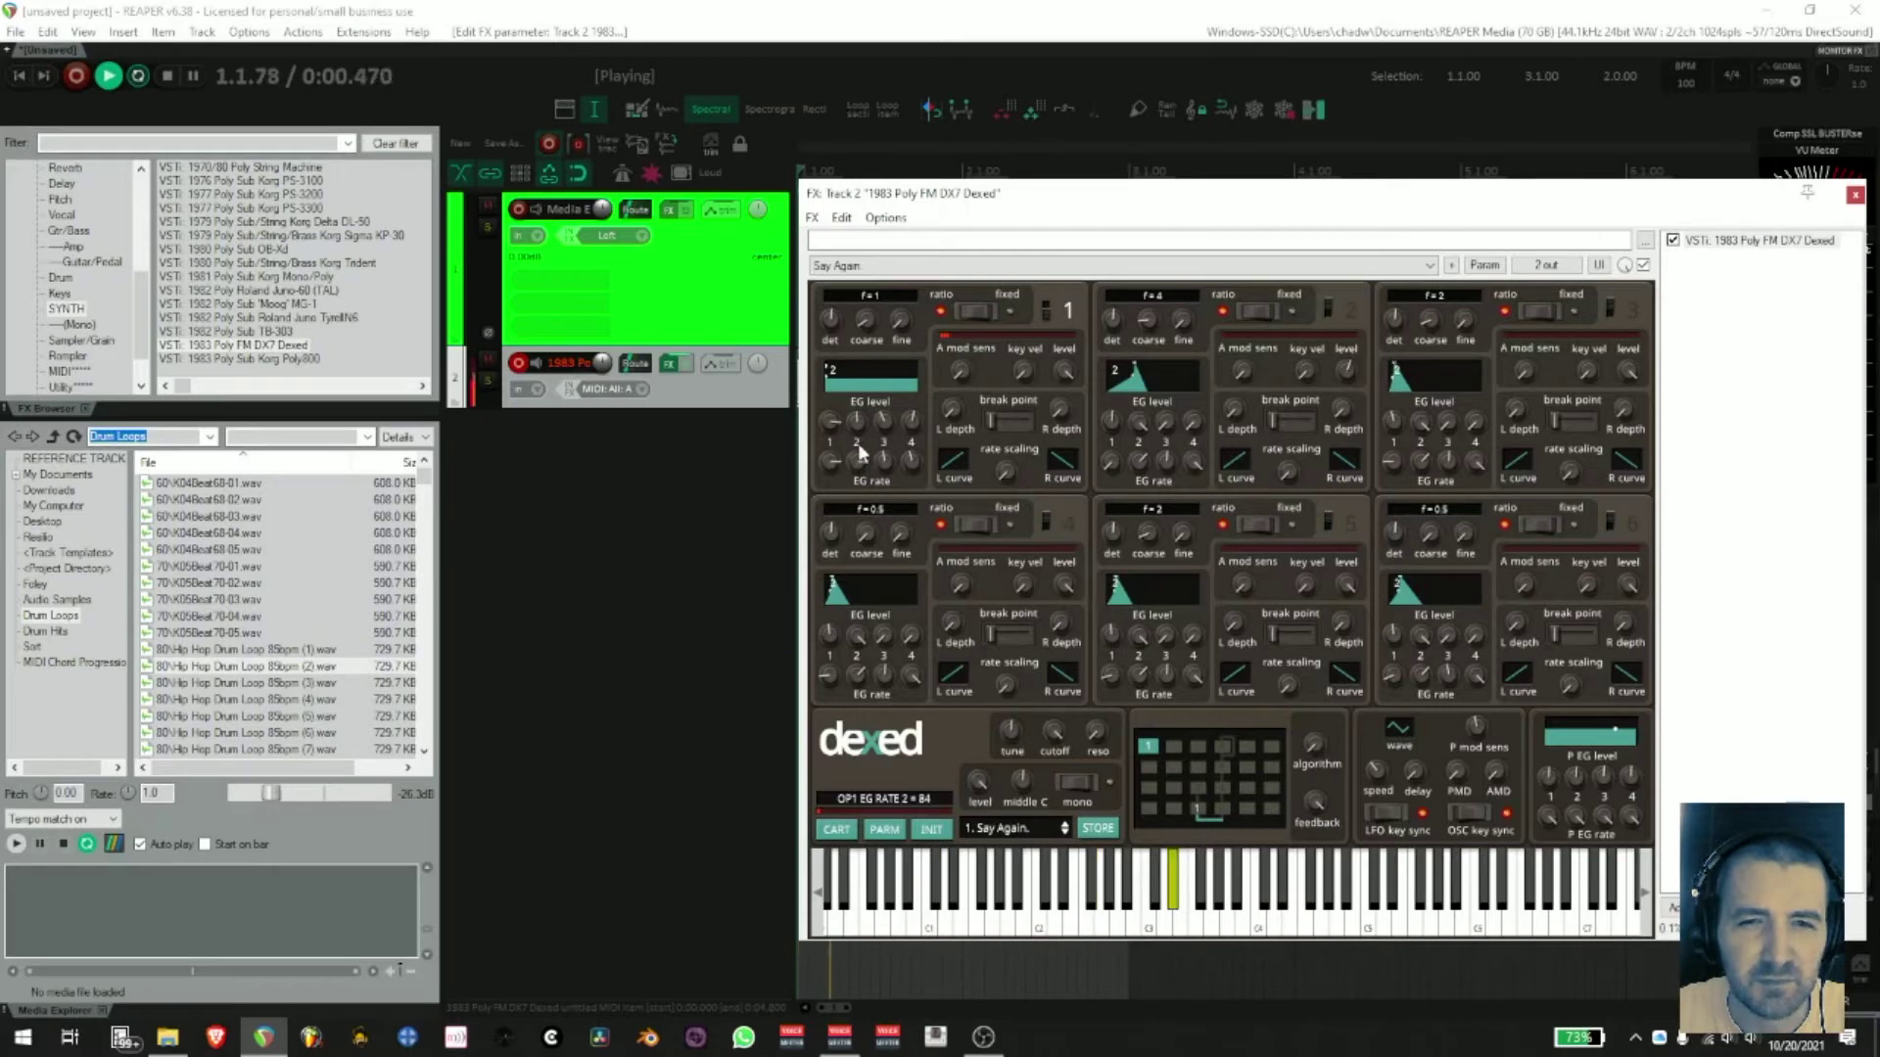
mouse_move(886, 460)
left_mouse_down()
mouse_move(879, 407)
mouse_move(915, 460)
mouse_move(922, 243)
mouse_move(888, 474)
left_mouse_up()
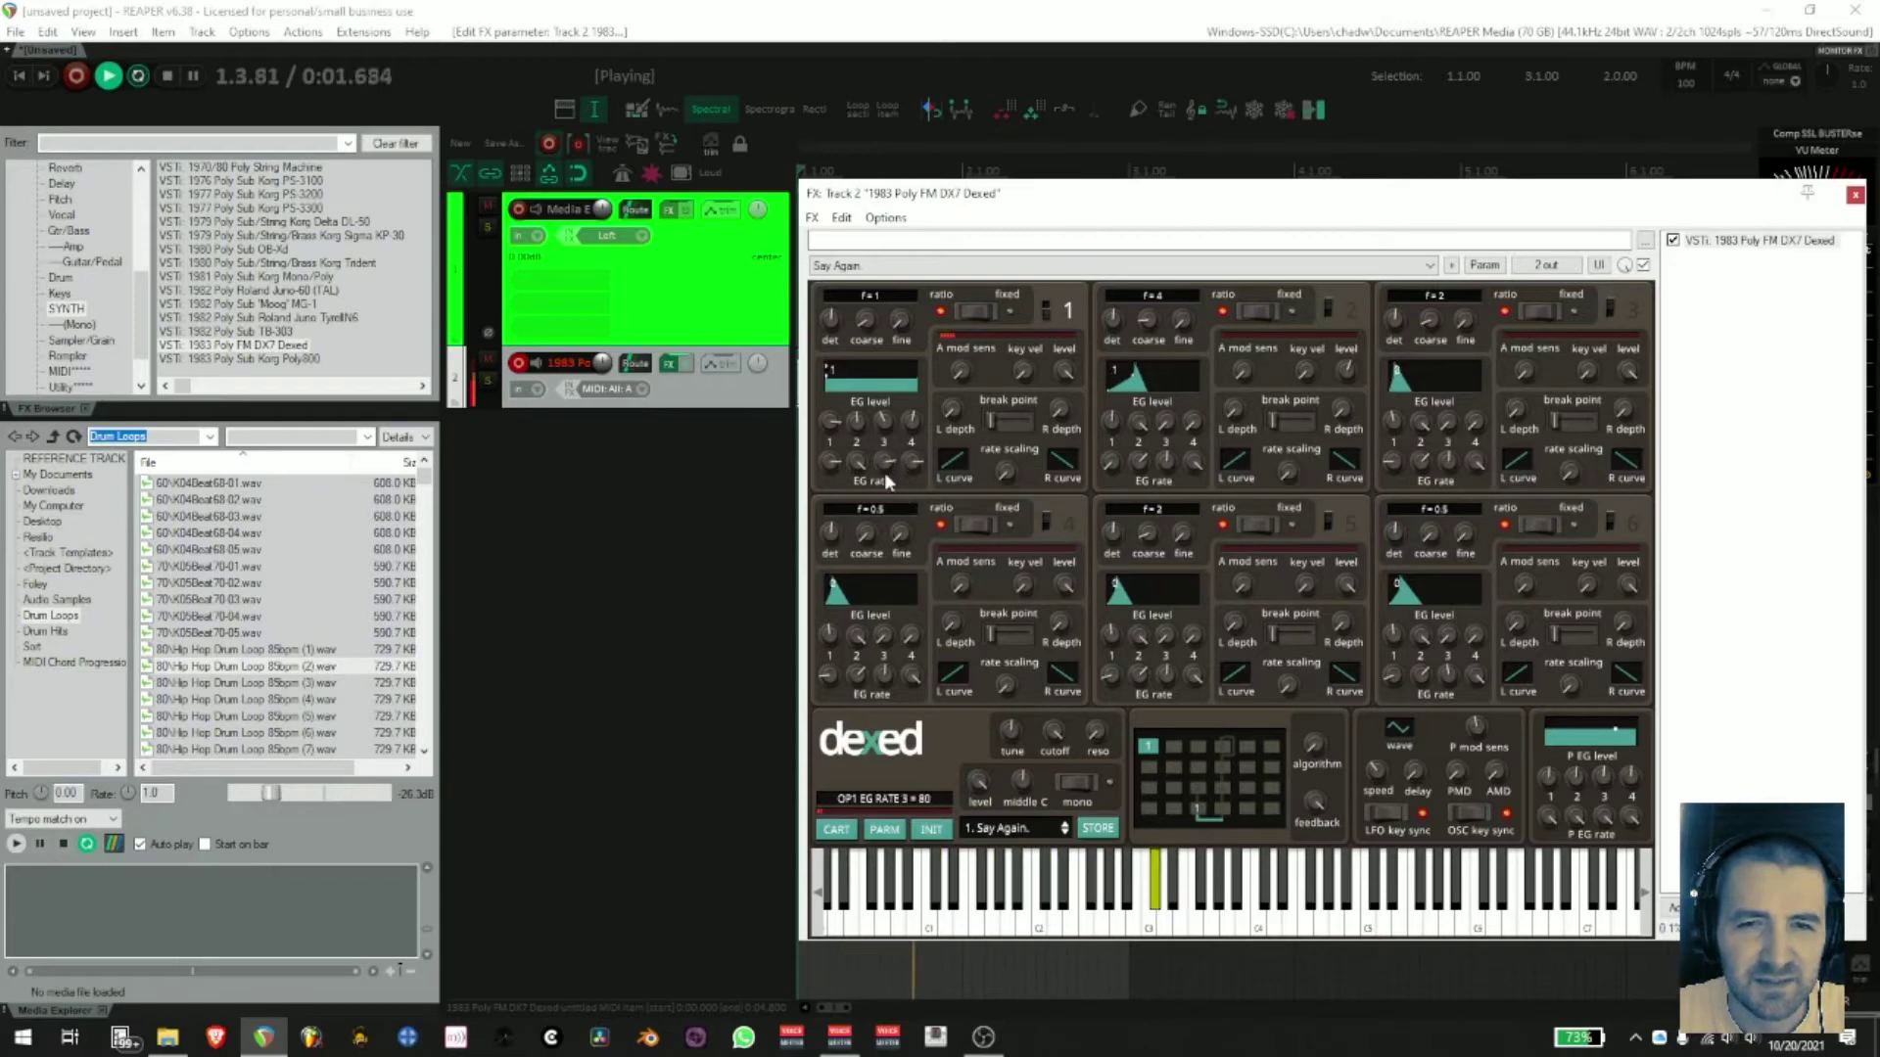
left_click_drag(919, 464, 845, 589)
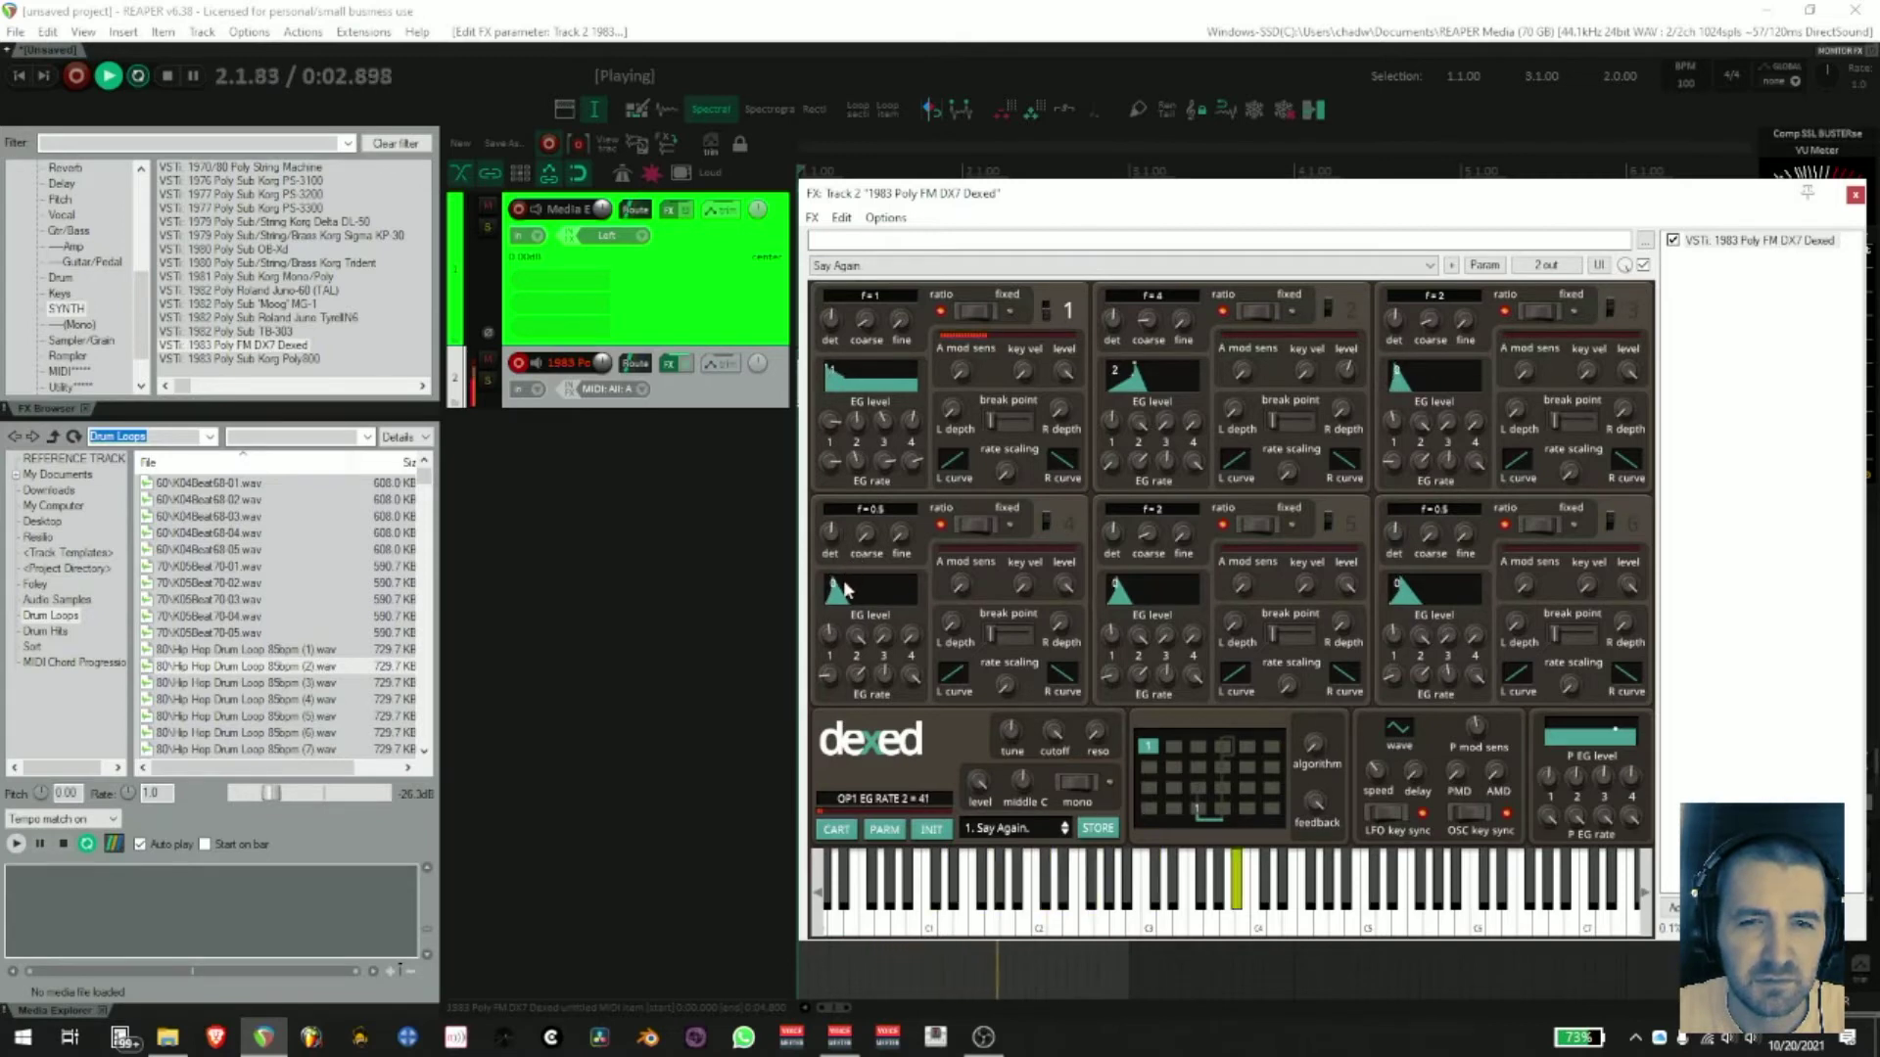
- Open parameter modulation for OP1 EG Rate 2, enable its LFO, and place the dialog beside the Dexed window
left_click(1484, 265)
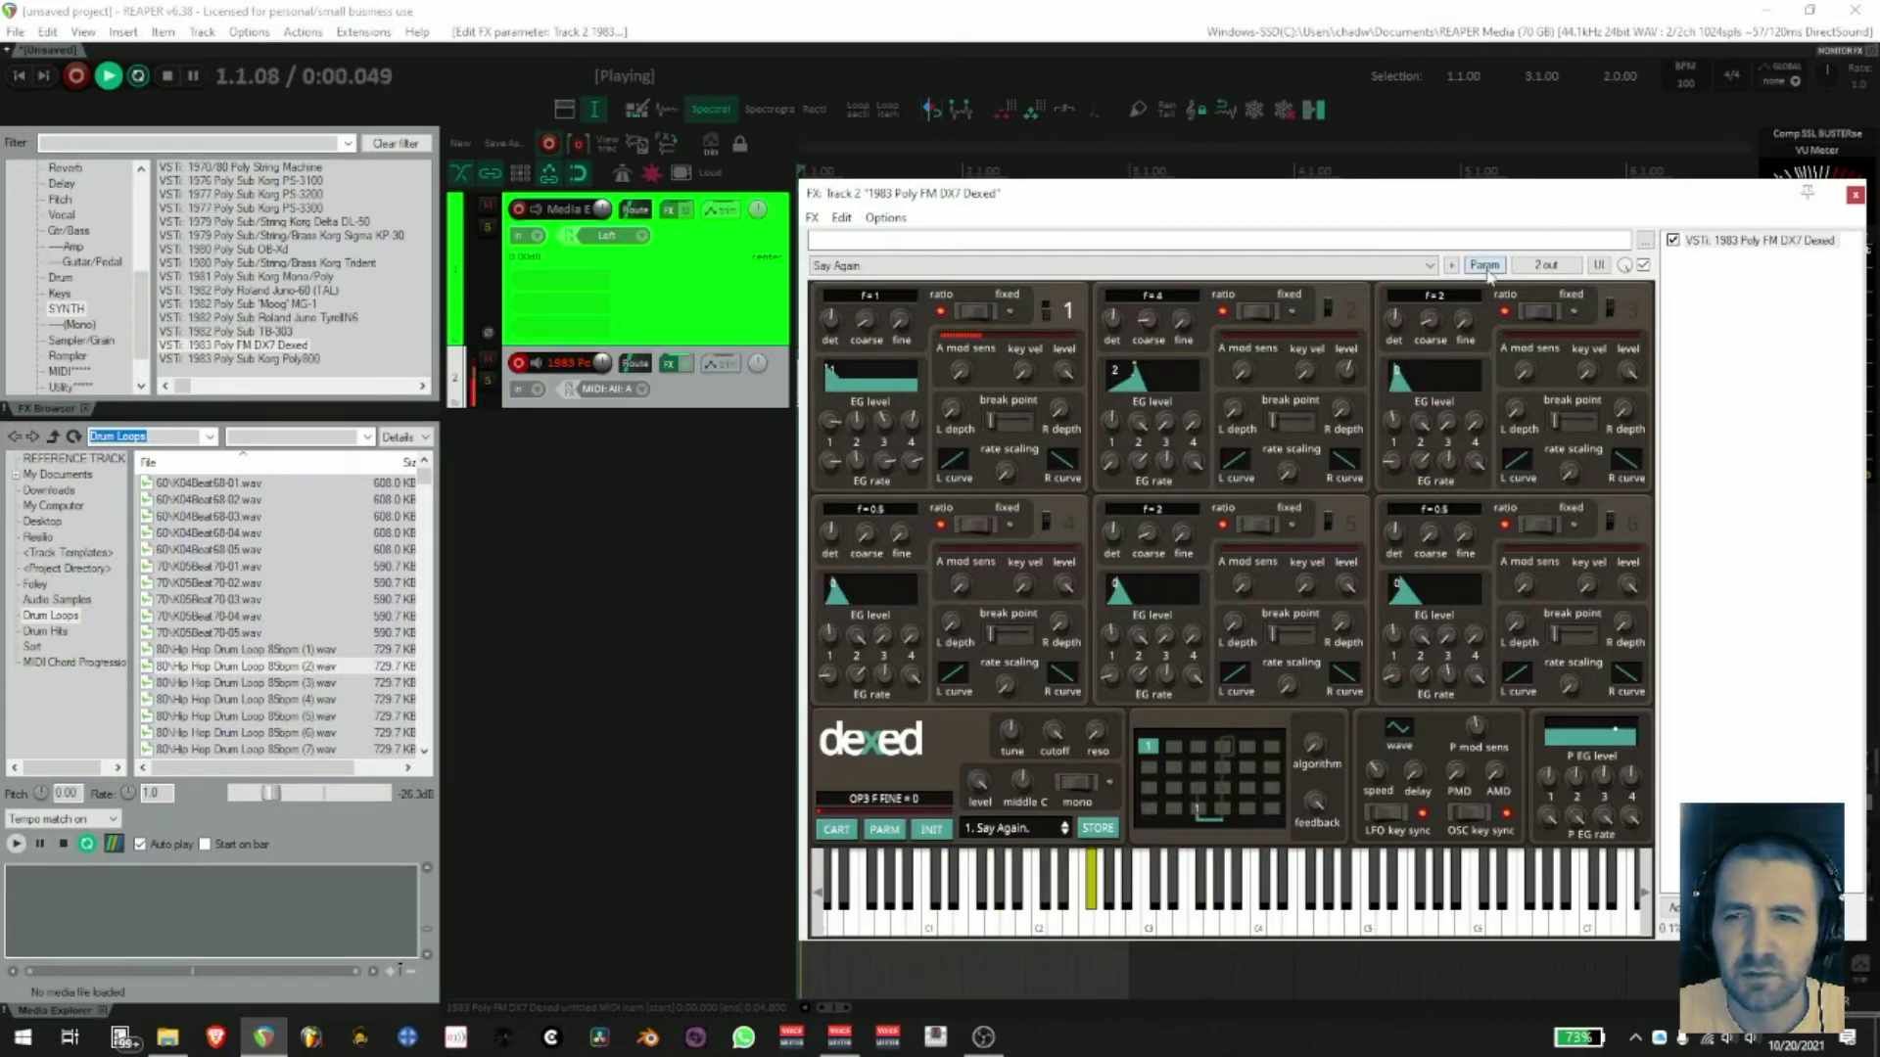
left_click(1525, 352)
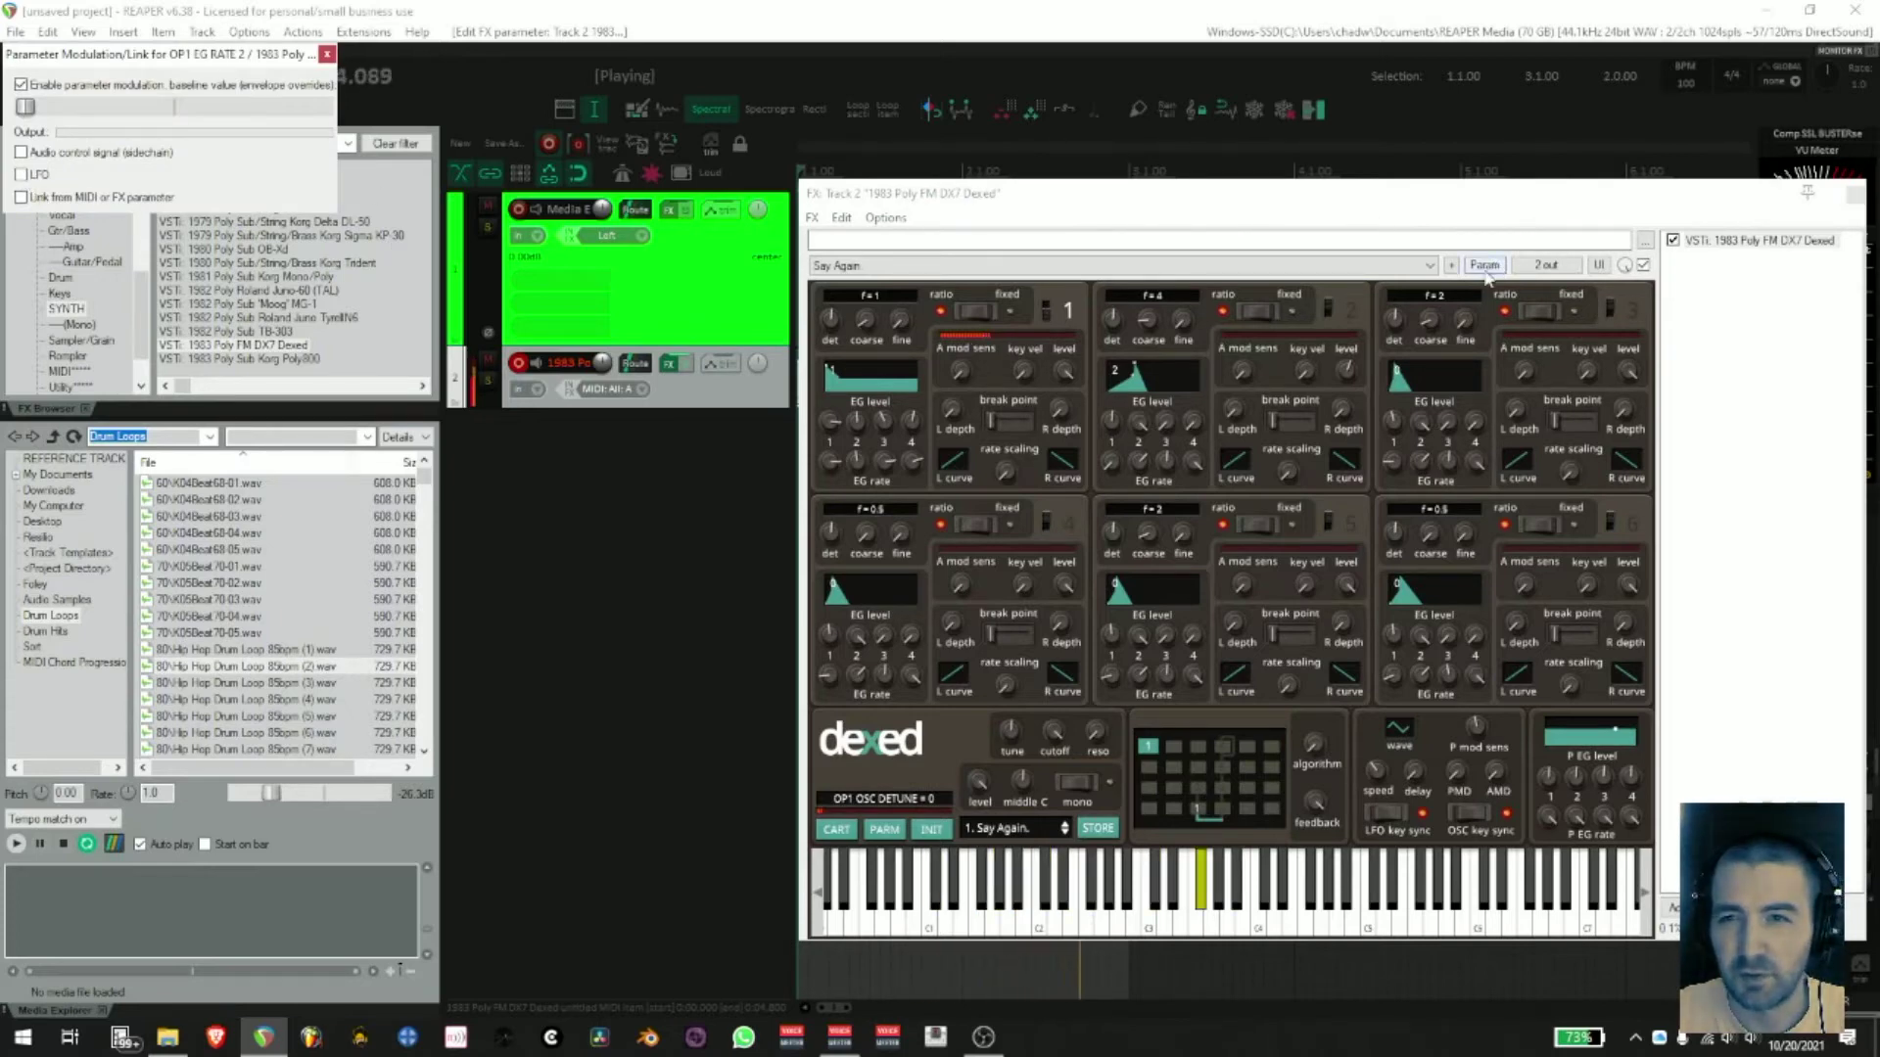
left_click(22, 176)
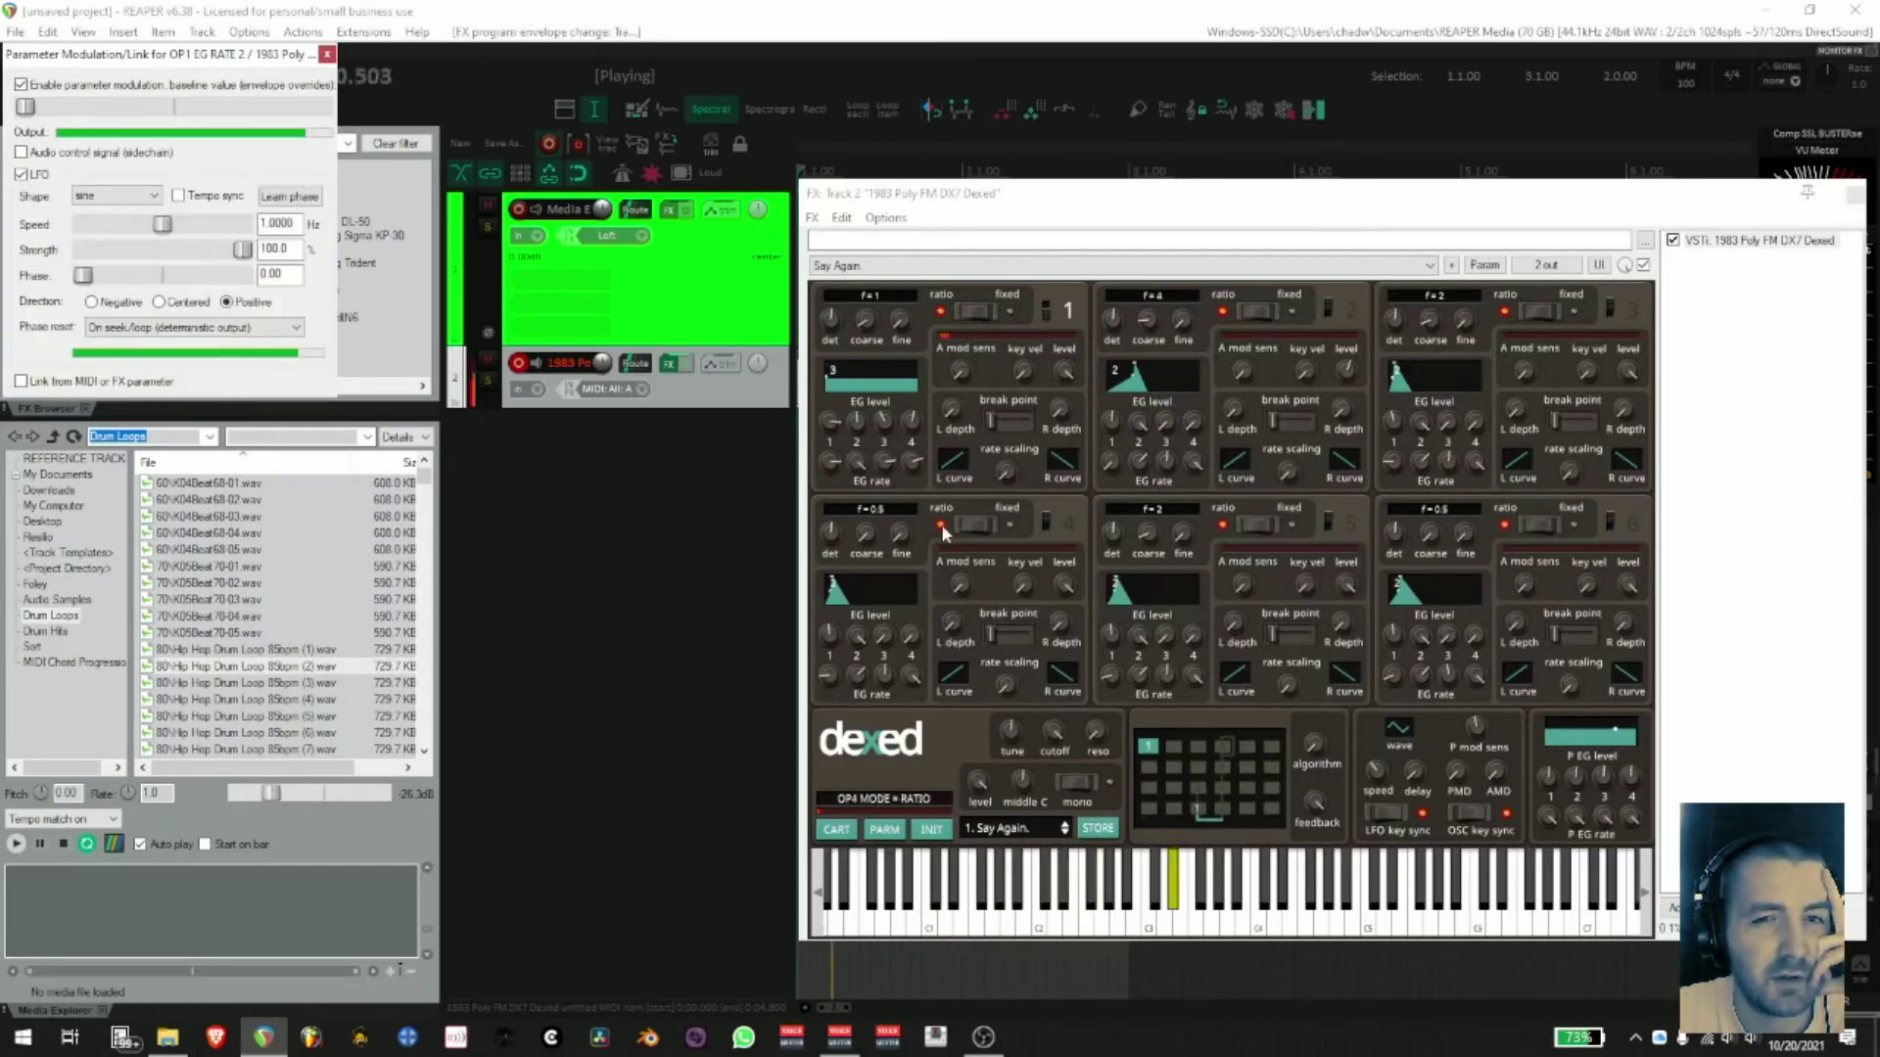
left_click_drag(187, 54, 584, 573)
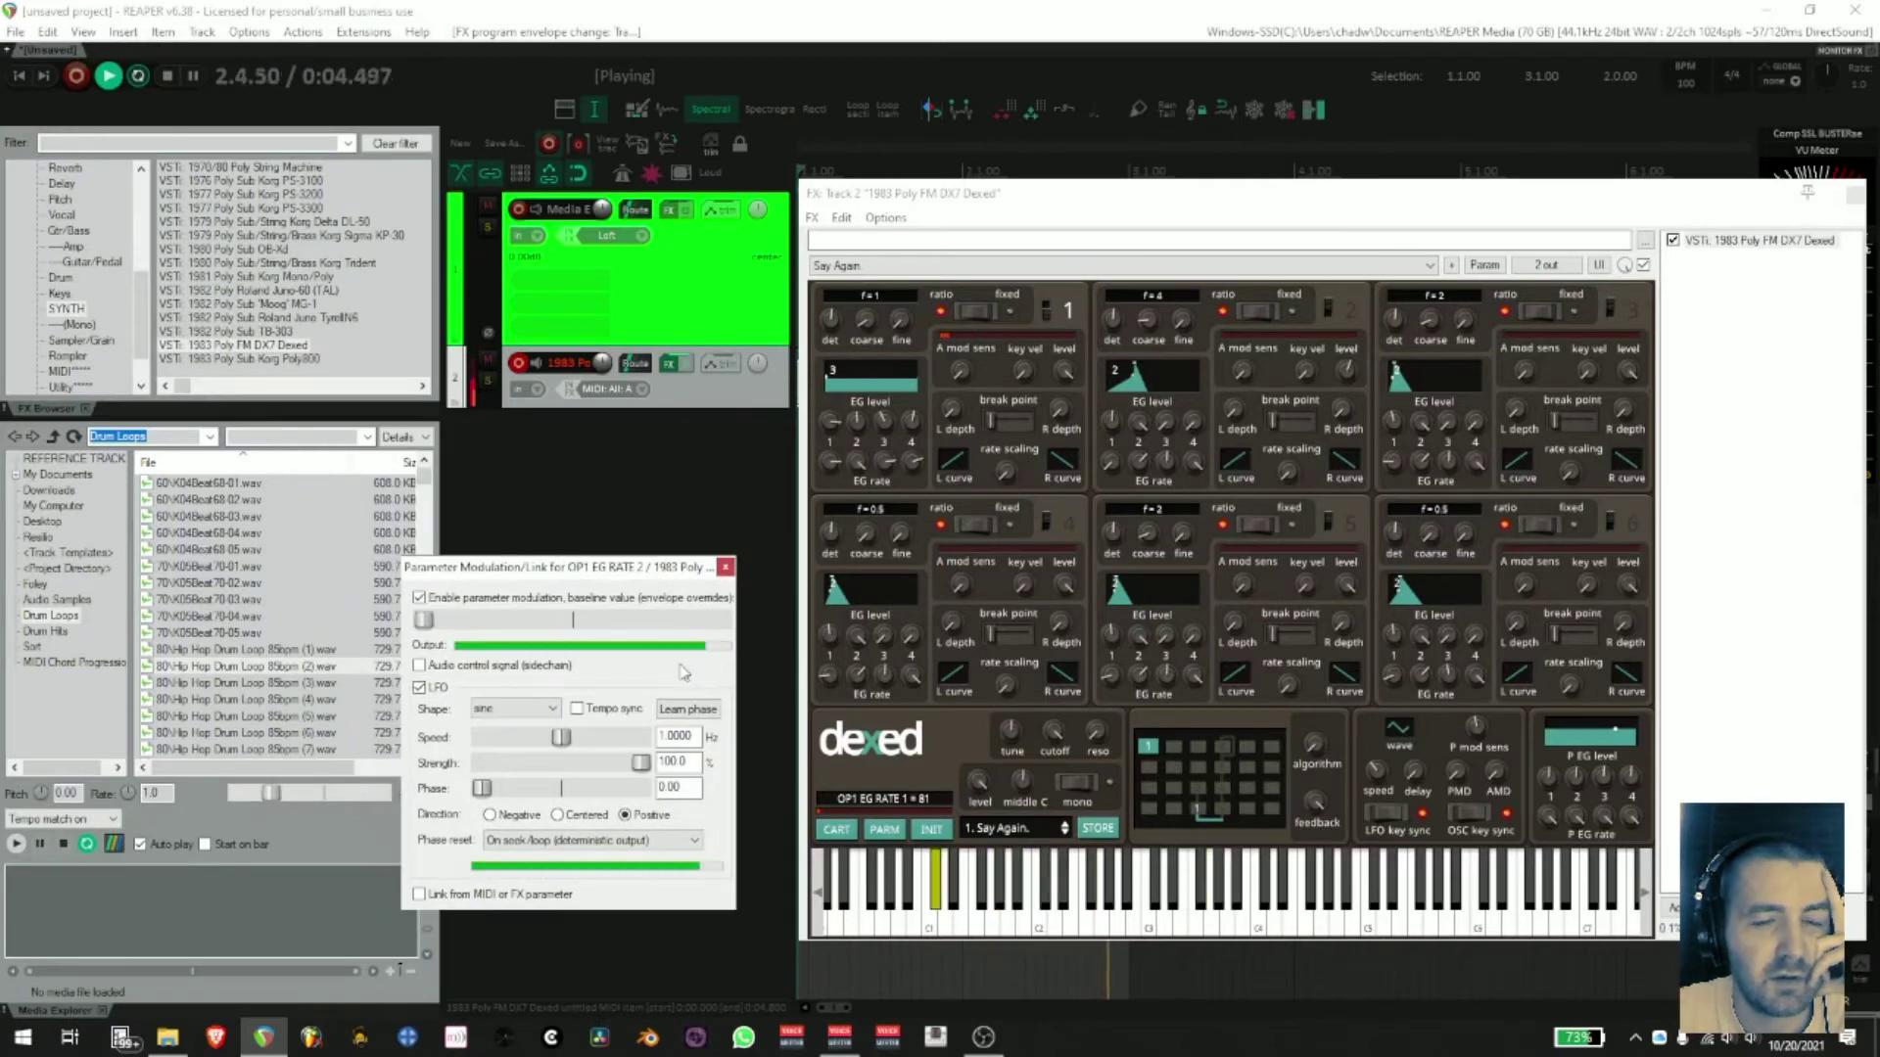
- Slow the sine LFO on OP1 EG Rate 2 to 0.1395 Hz
left_click_drag(562, 739, 537, 741)
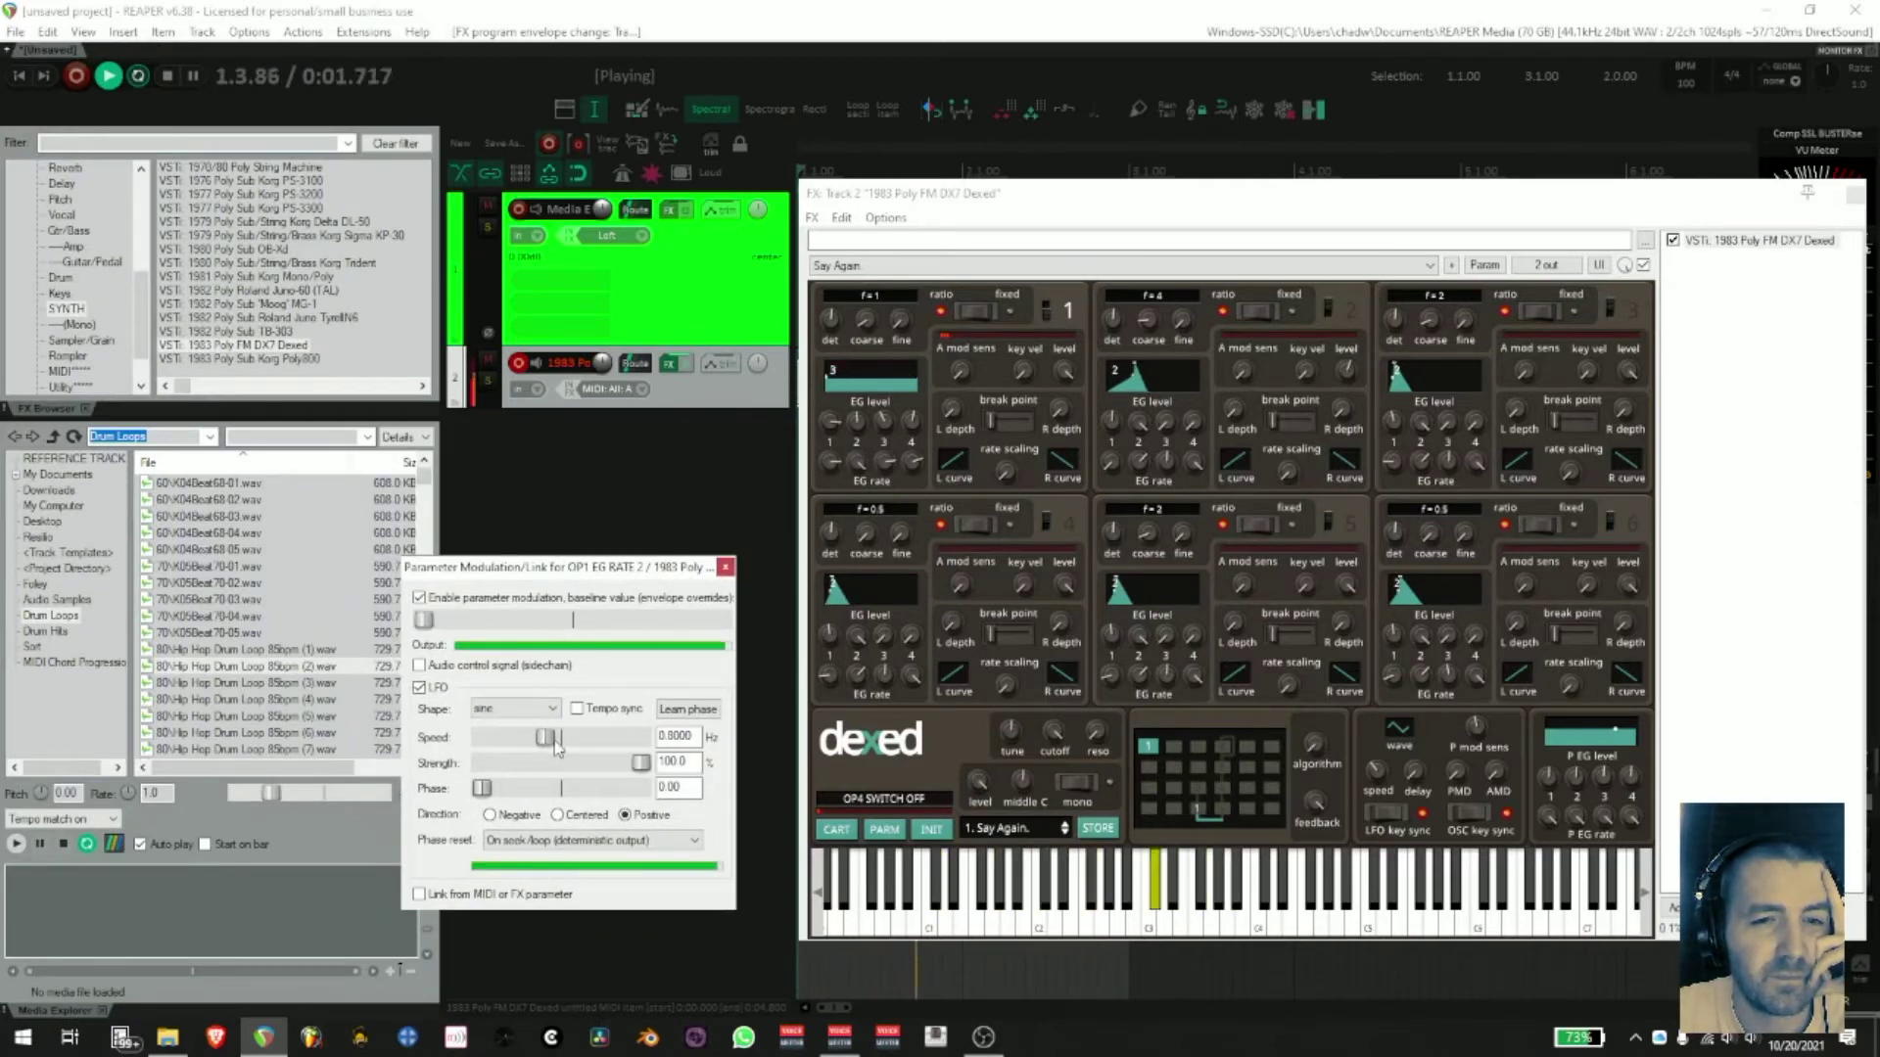
scroll(554, 741, "down", 3)
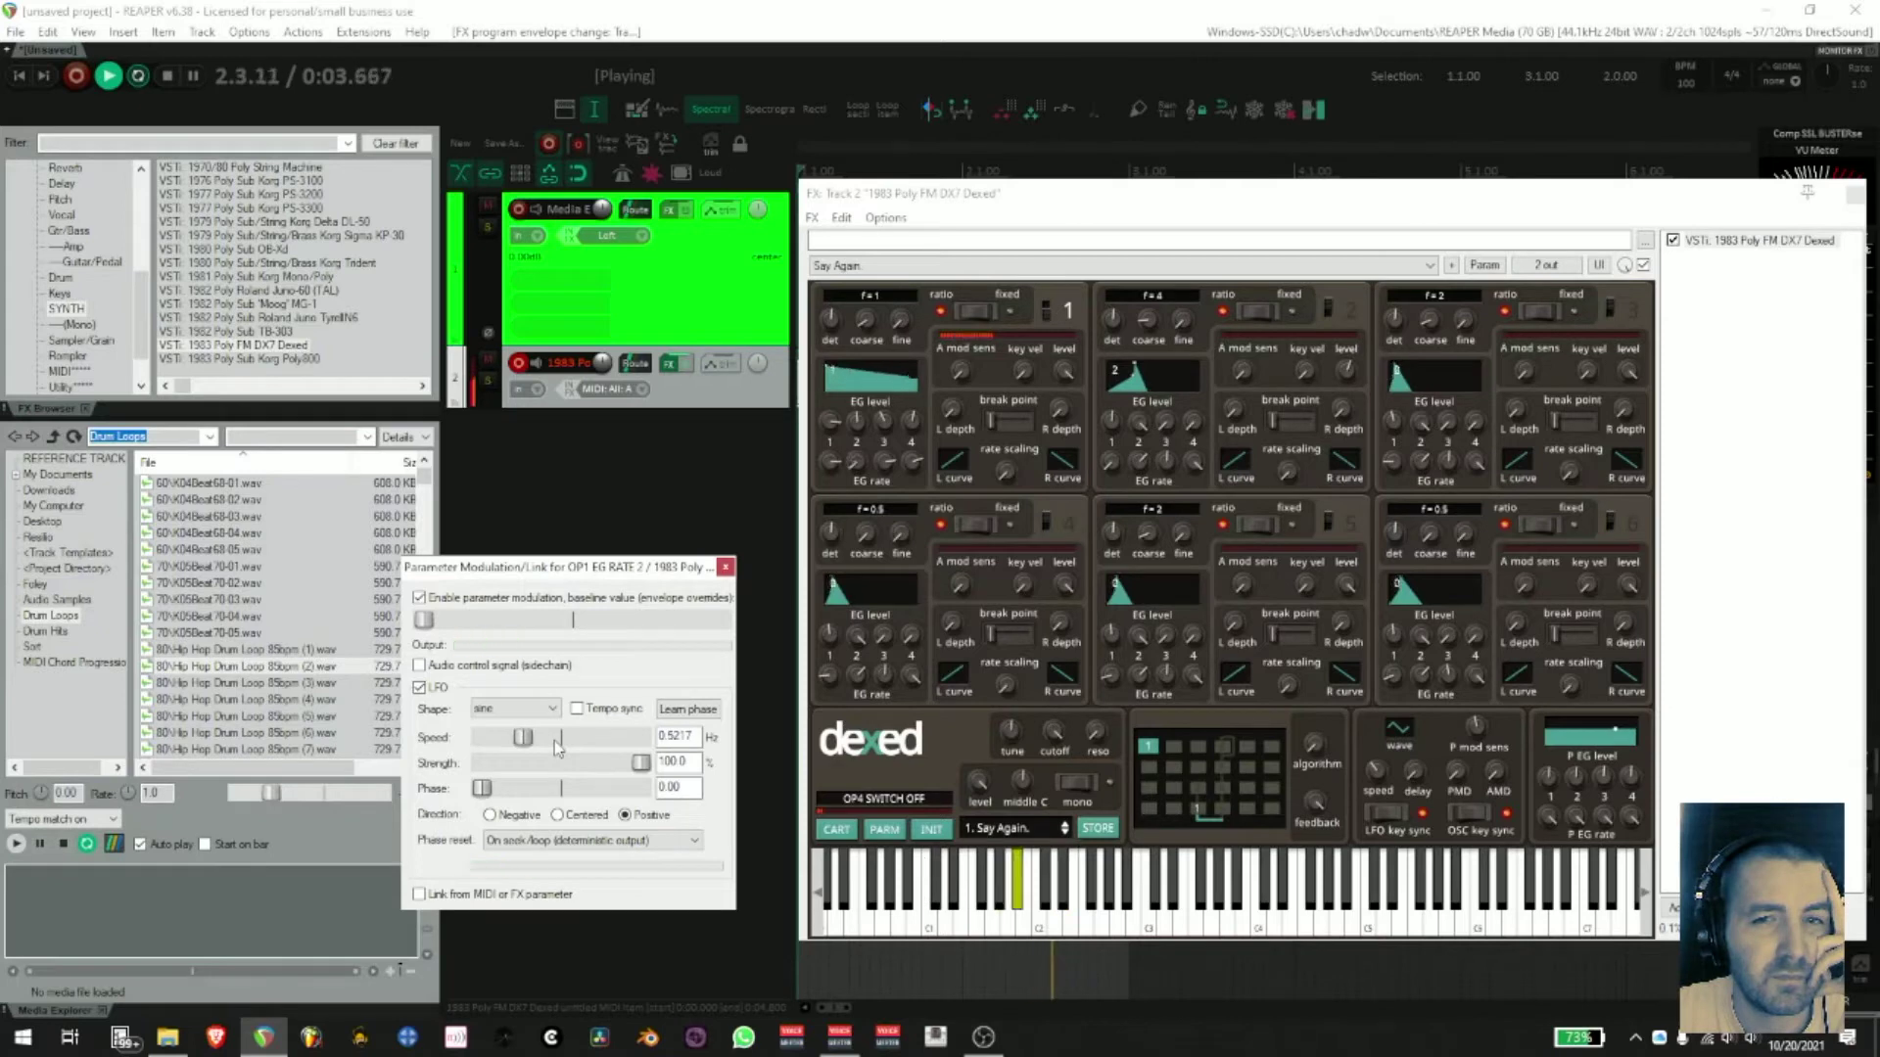
scroll(554, 744, "down", 2)
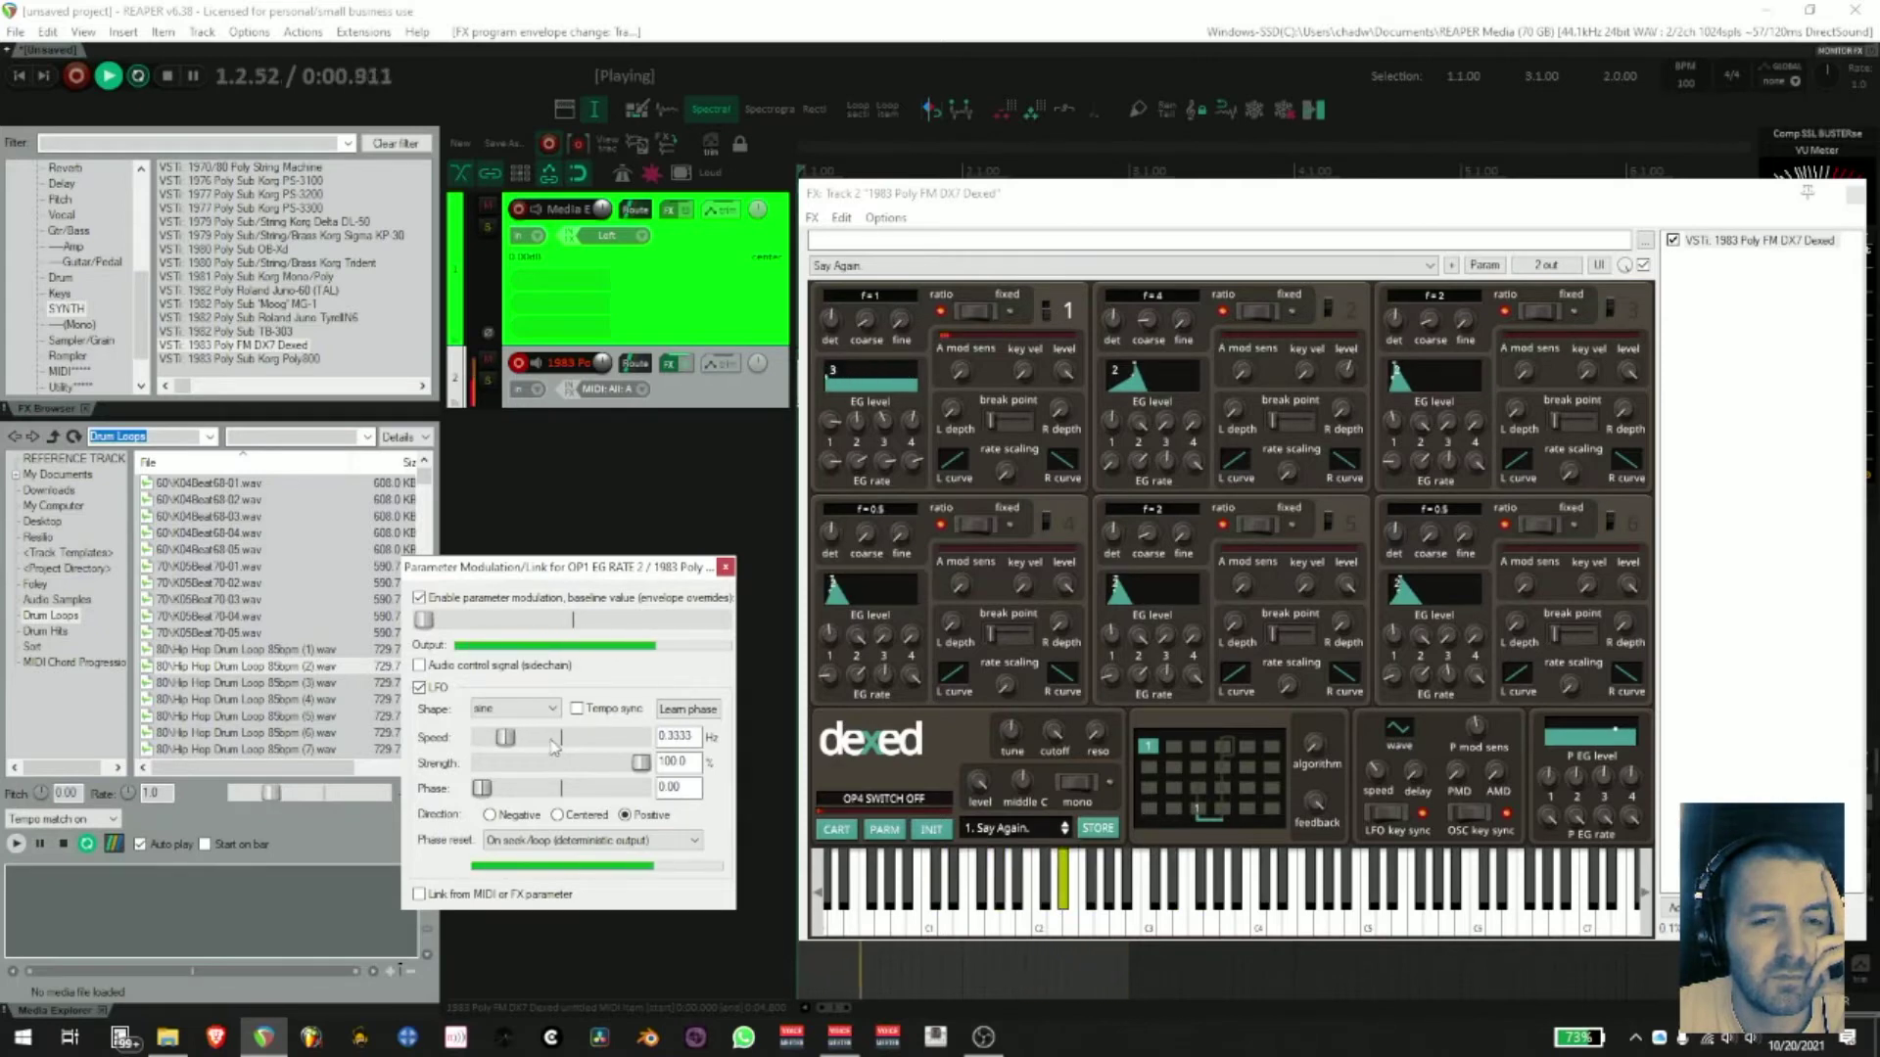
scroll(554, 746, "down", 2)
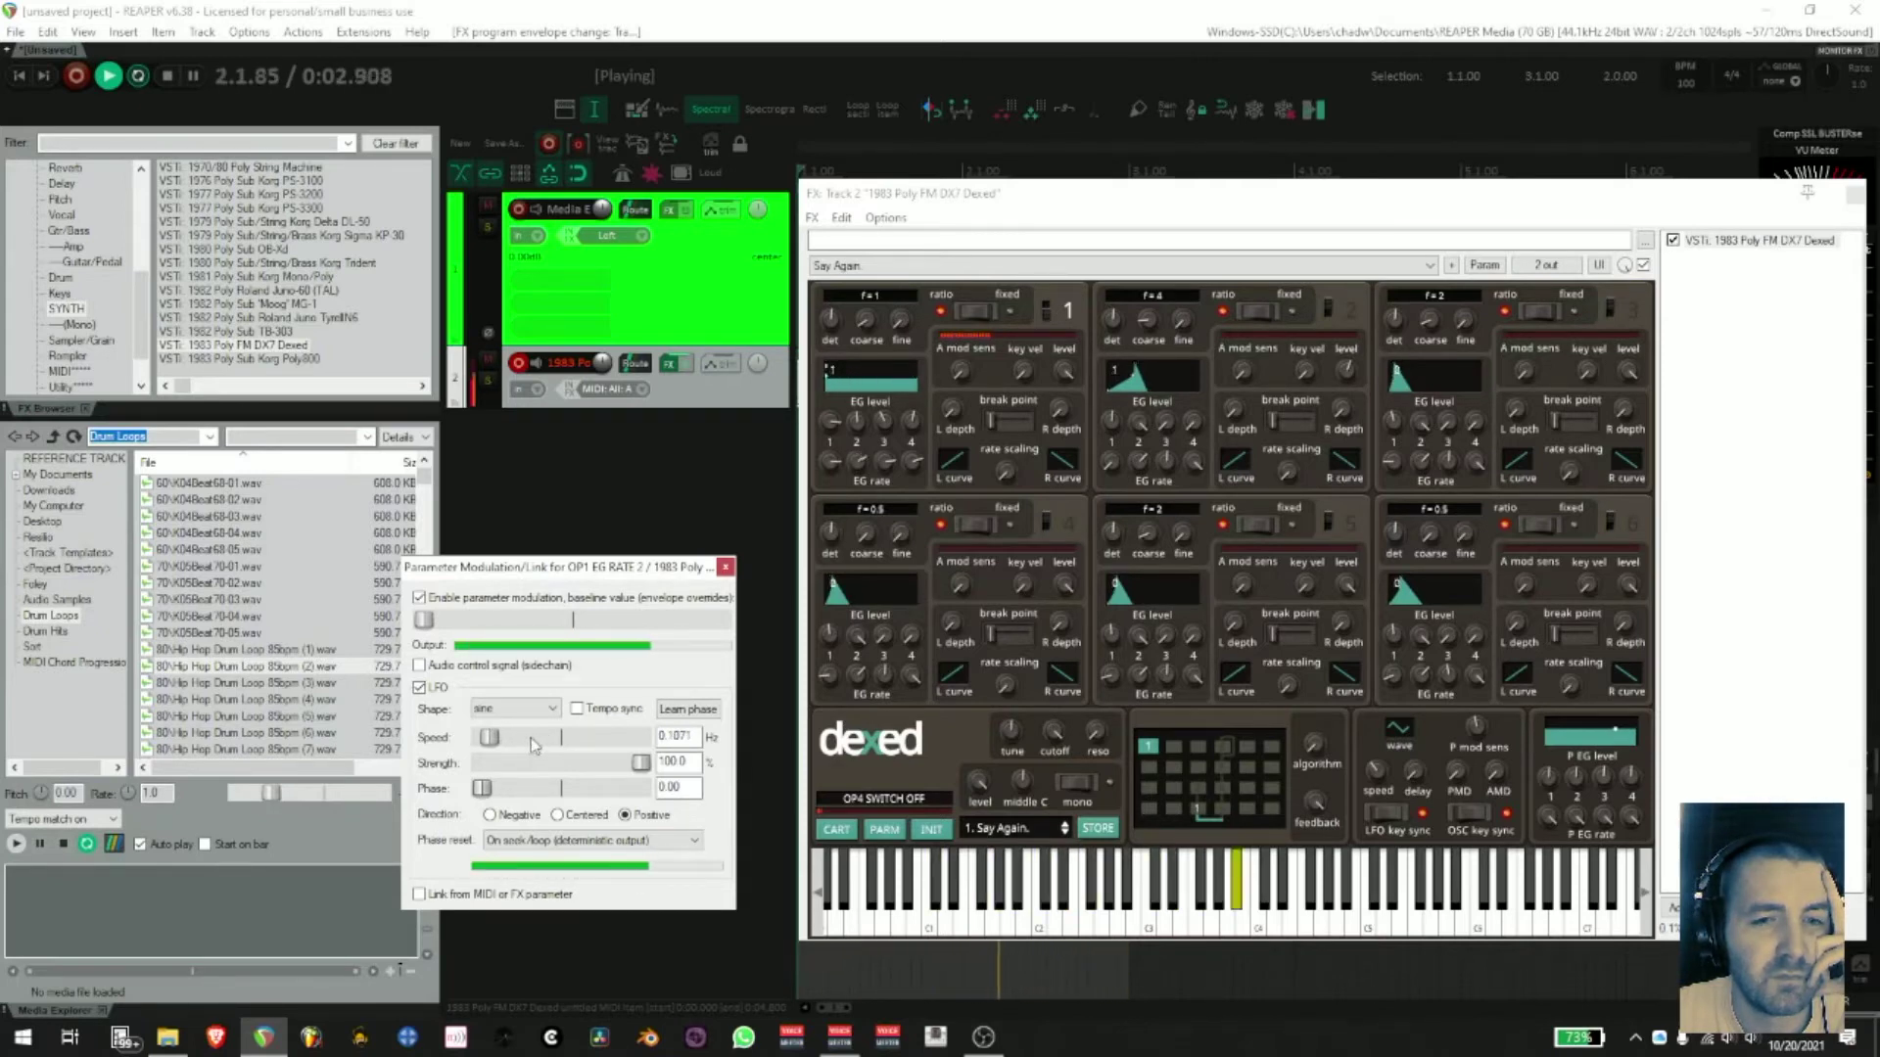
left_click_drag(868, 321, 869, 313)
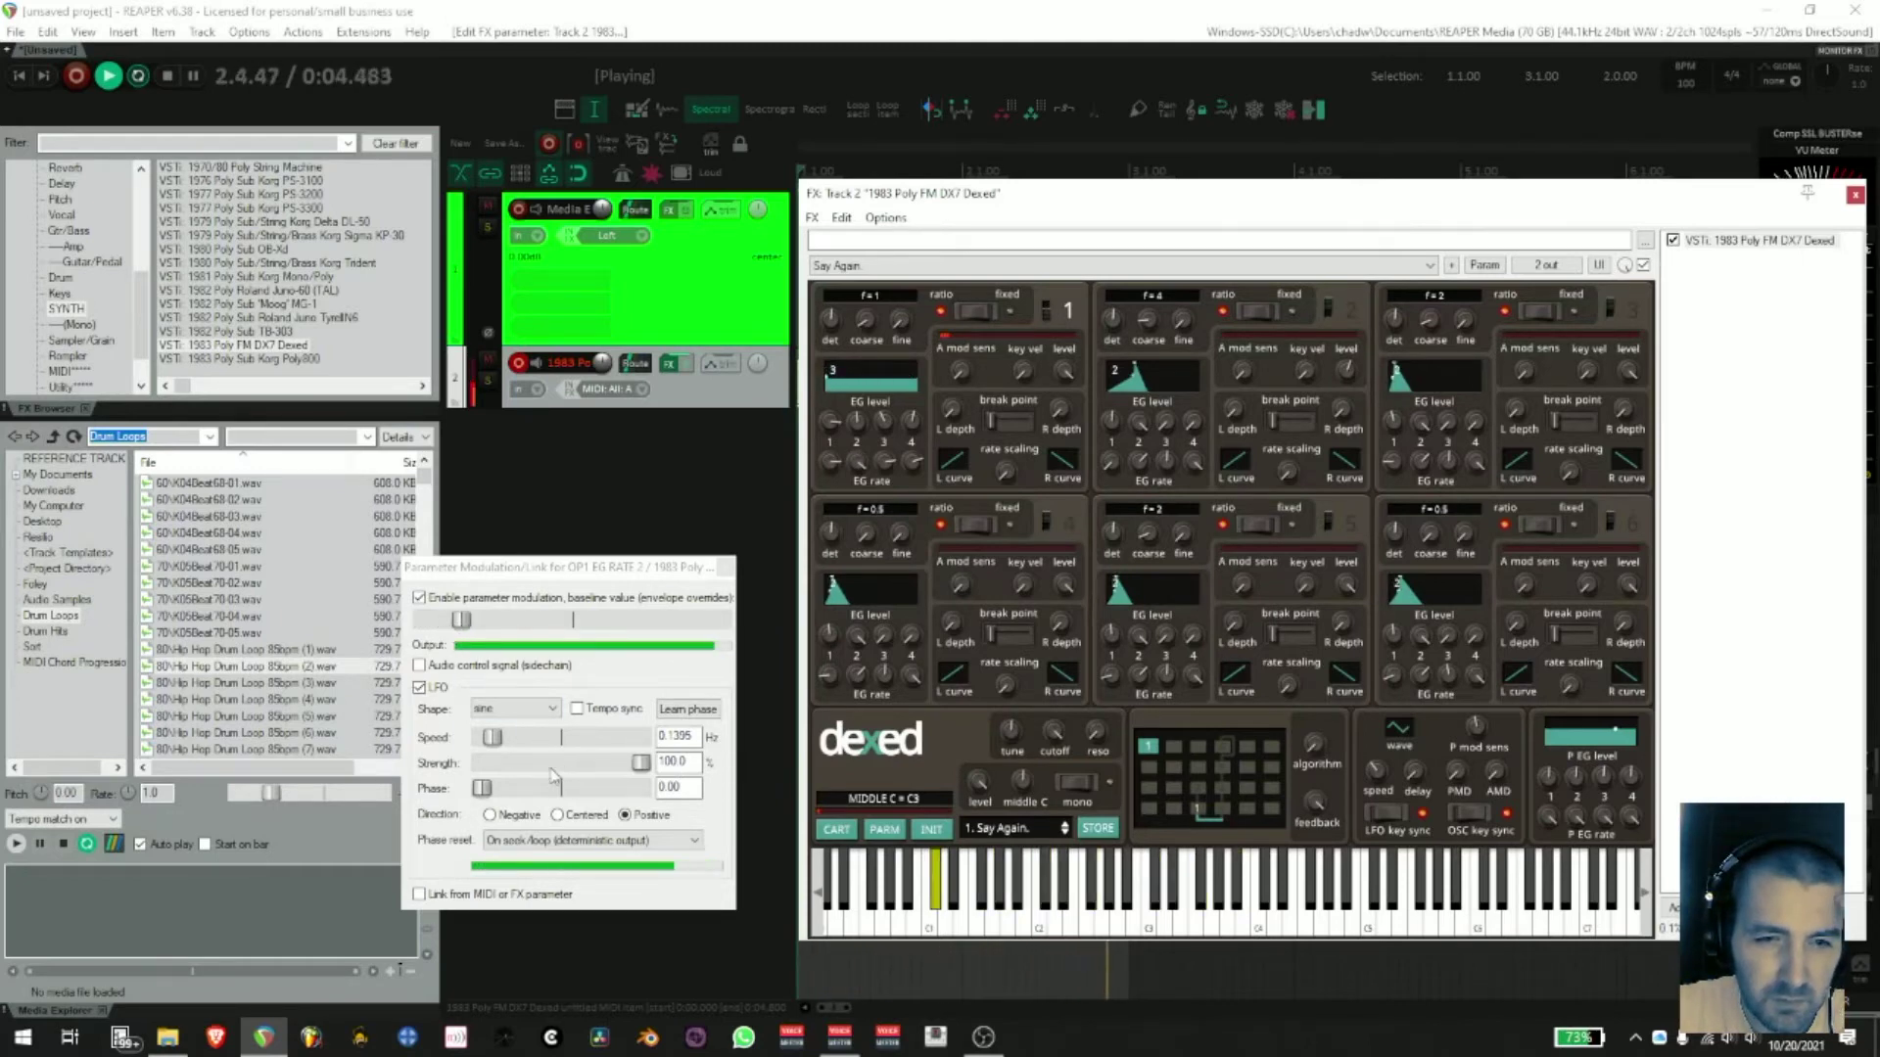
- Set the LFO strength to 0% and sweep the modulation baseline from minimum to just below its midpoint
left_click_drag(641, 763, 477, 764)
left_click_drag(463, 621, 470, 623)
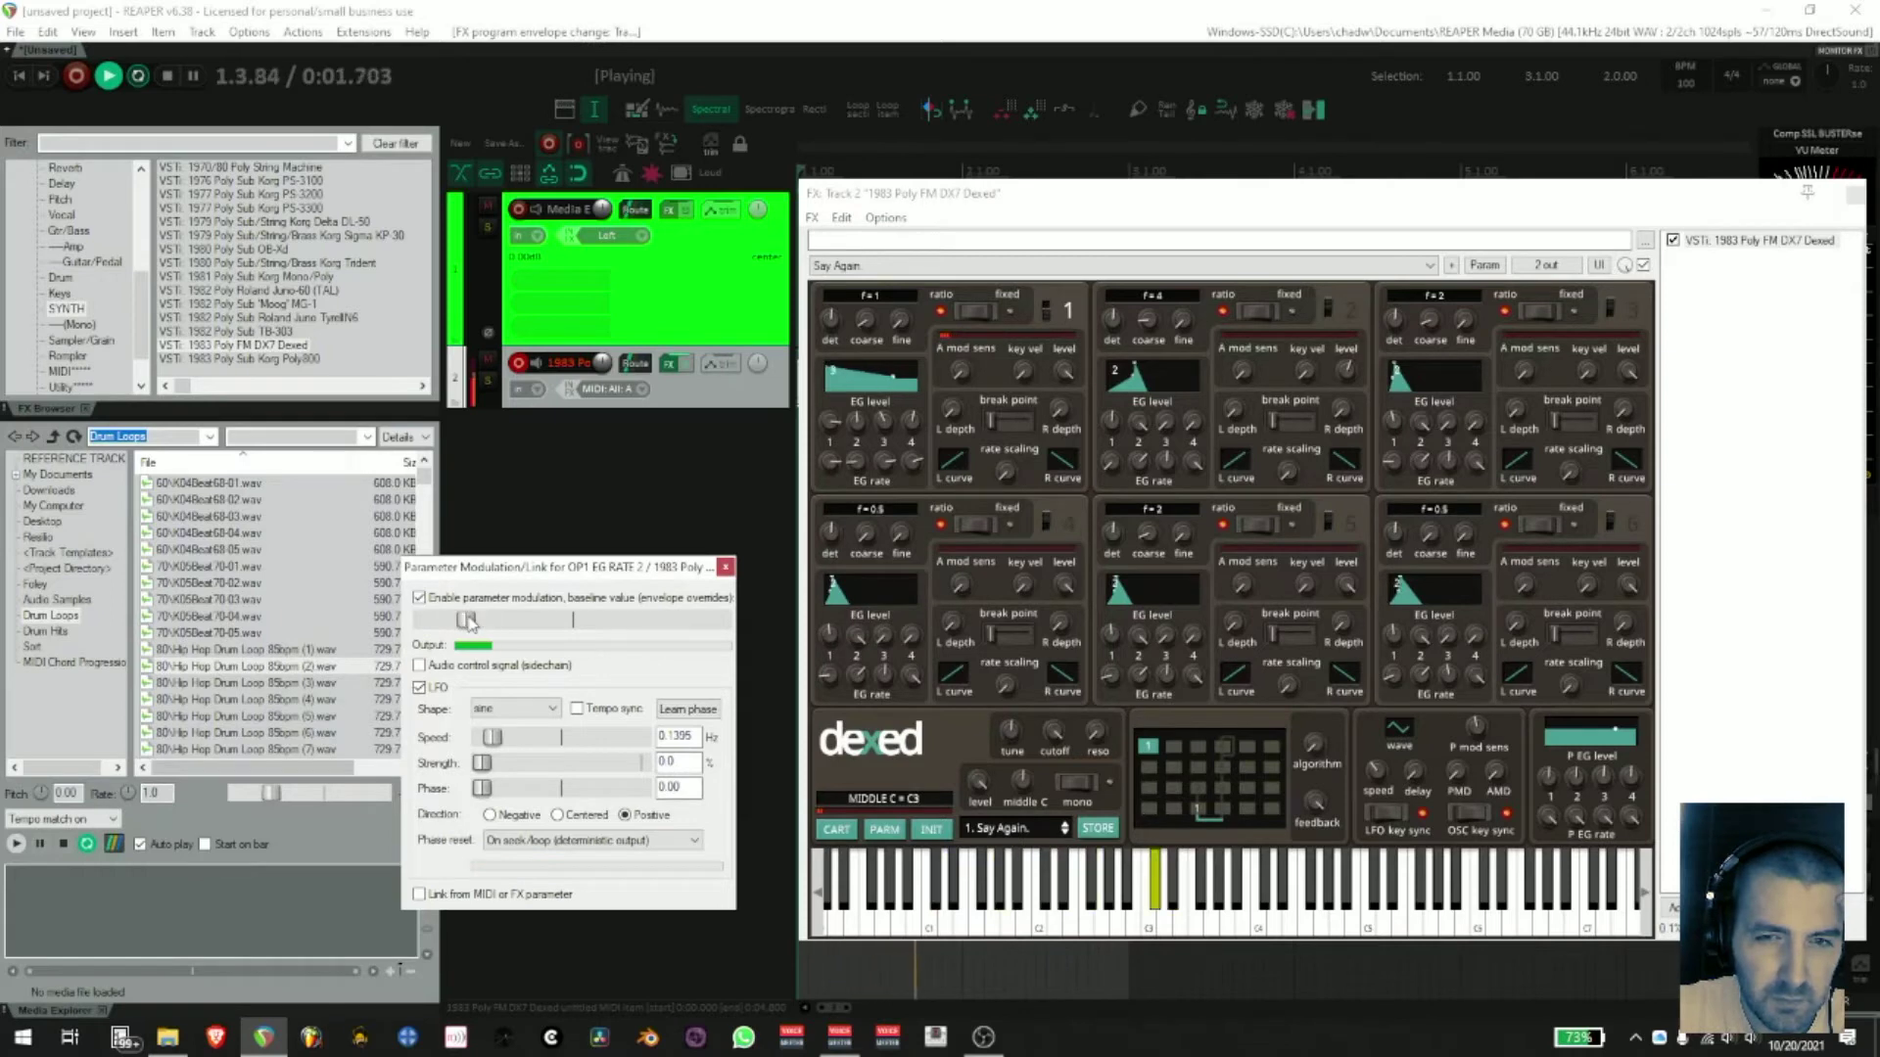
scroll(470, 622, "down", 5)
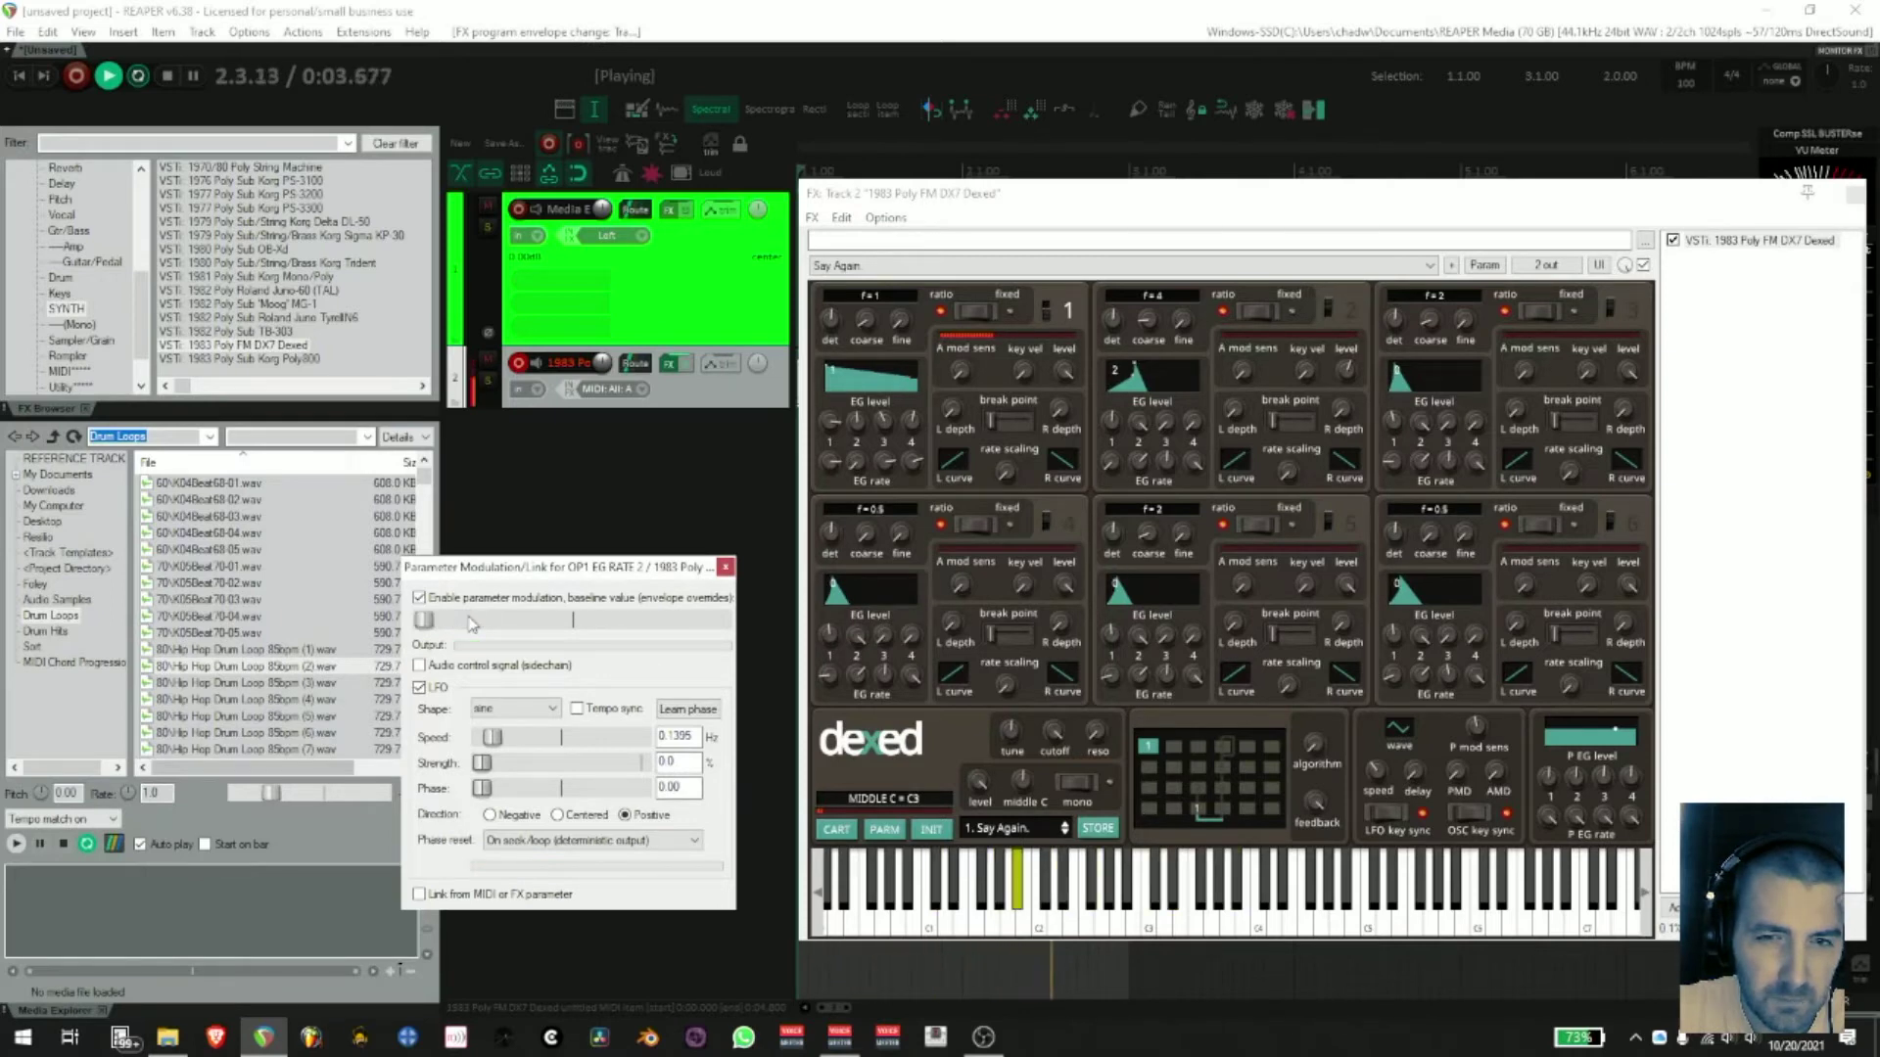
scroll(470, 624, "up", 2)
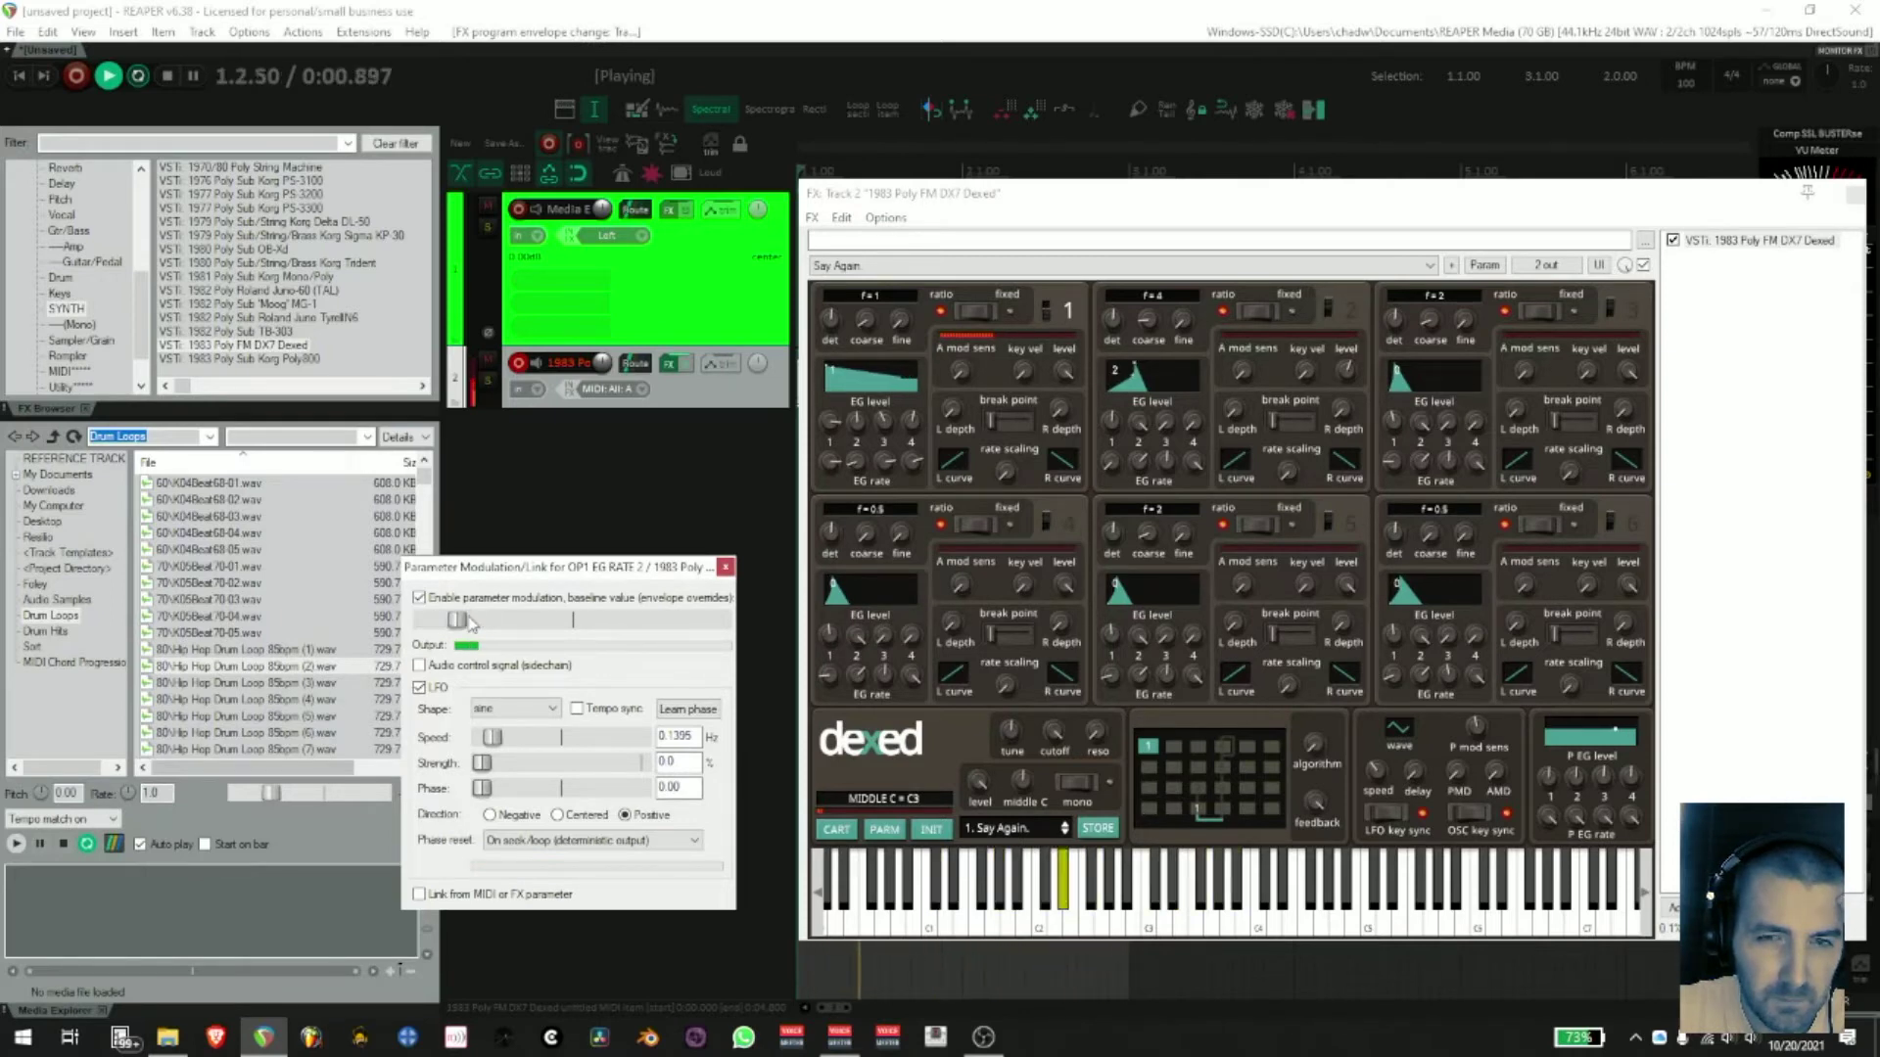
scroll(470, 623, "up", 2)
scroll(469, 622, "up", 2)
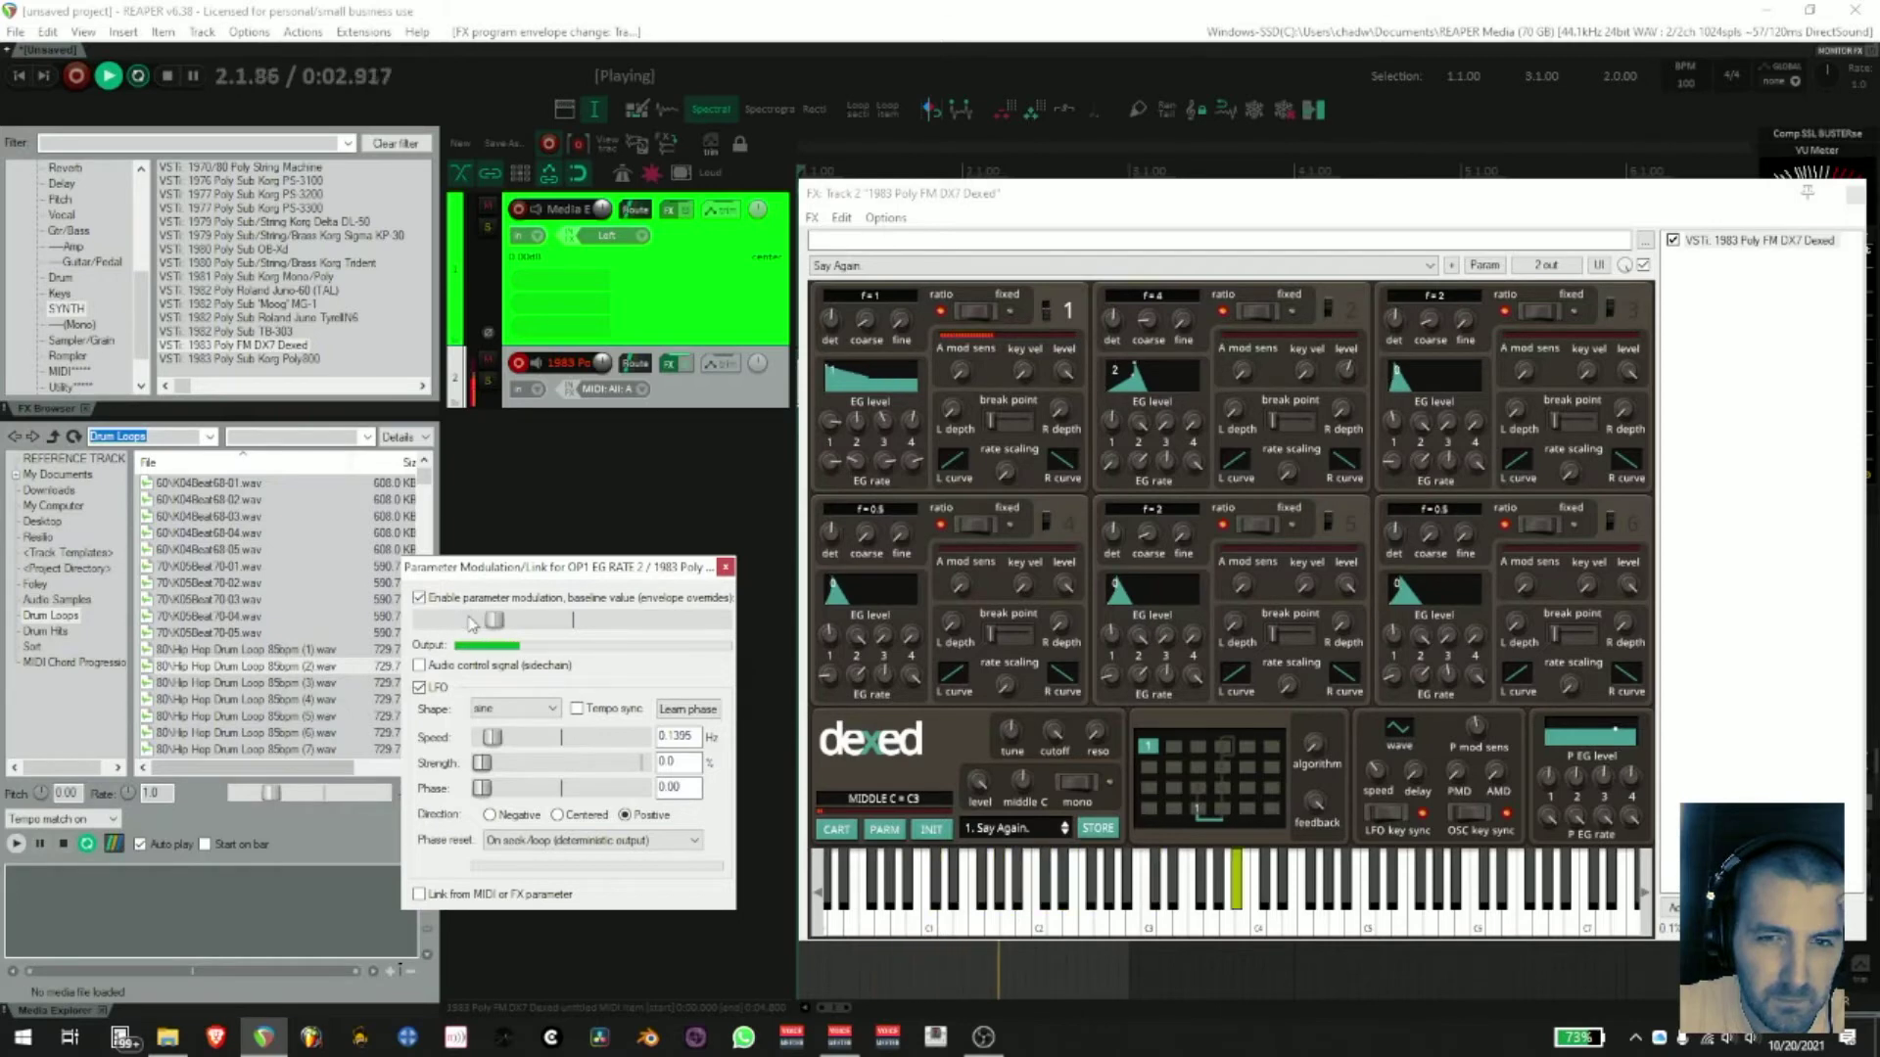
scroll(470, 624, "up", 2)
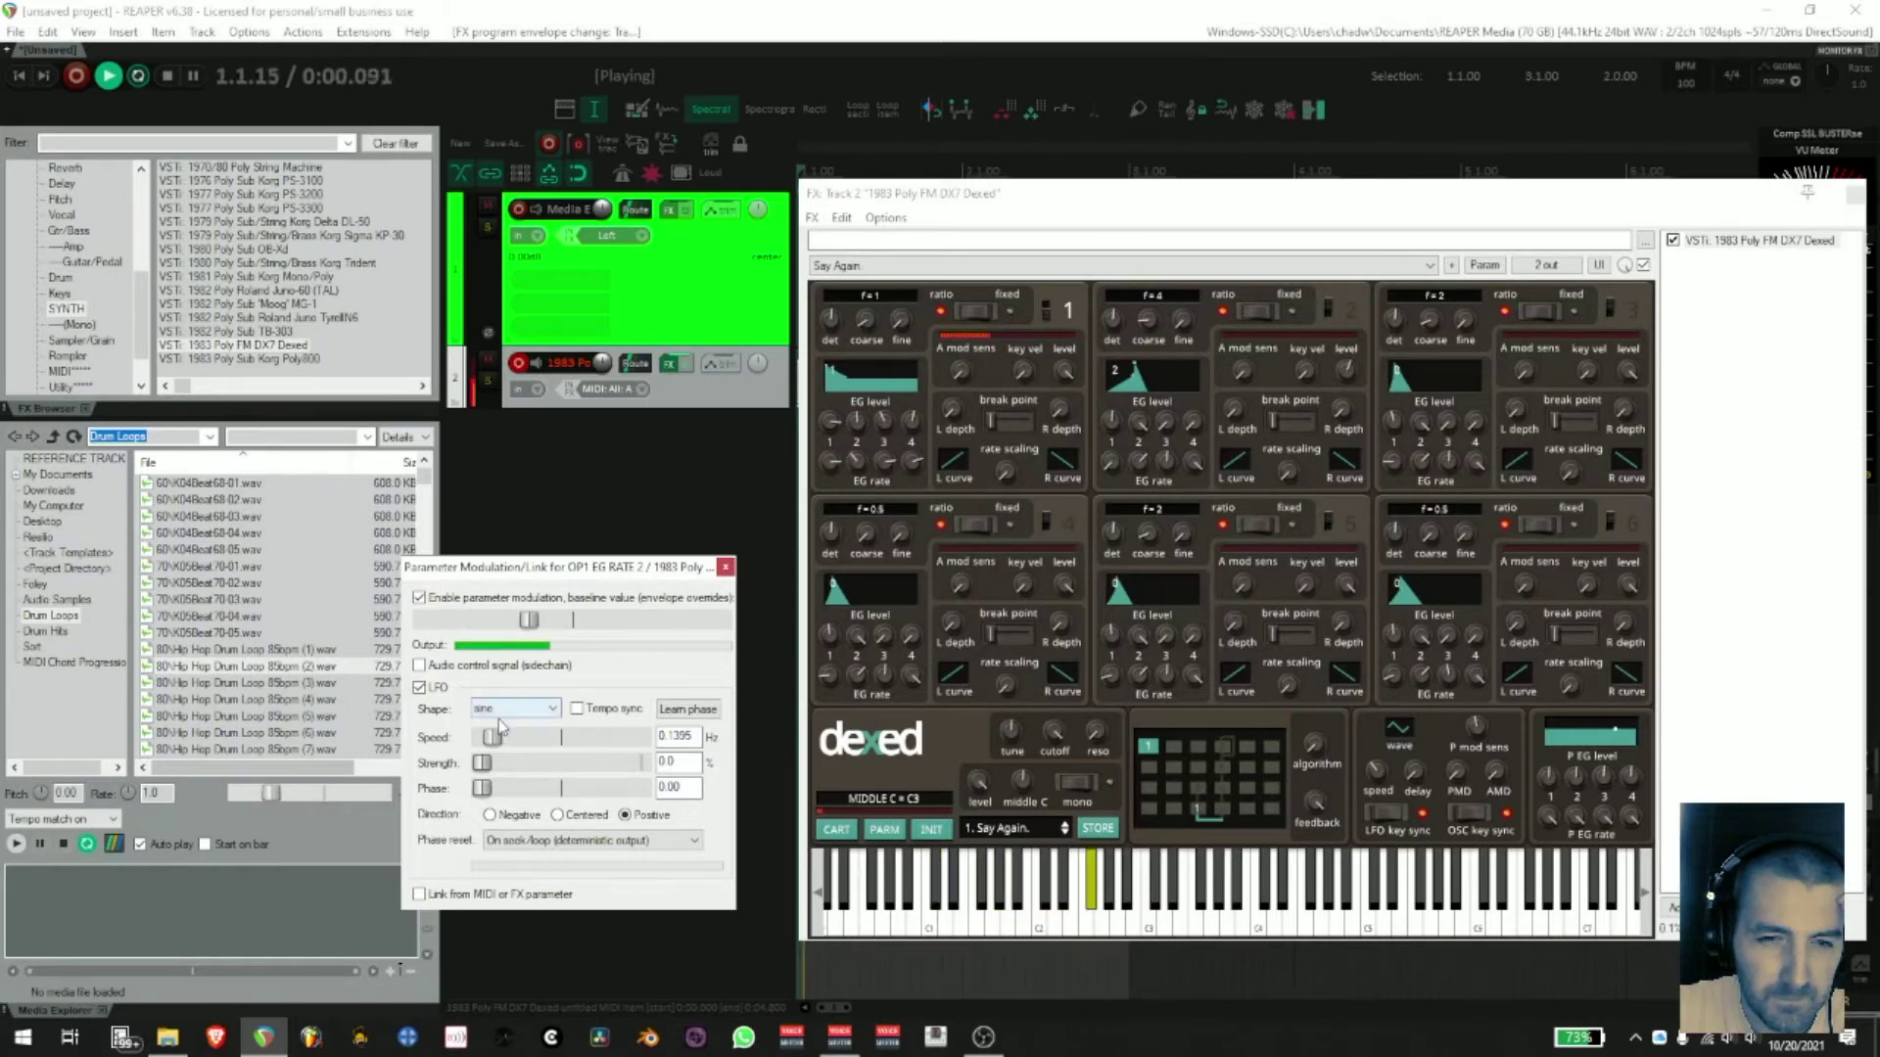
- Raise the LFO strength to 24.0% and its speed to 0.9231 Hz
scroll(486, 769, "up", 2)
scroll(487, 769, "up", 3)
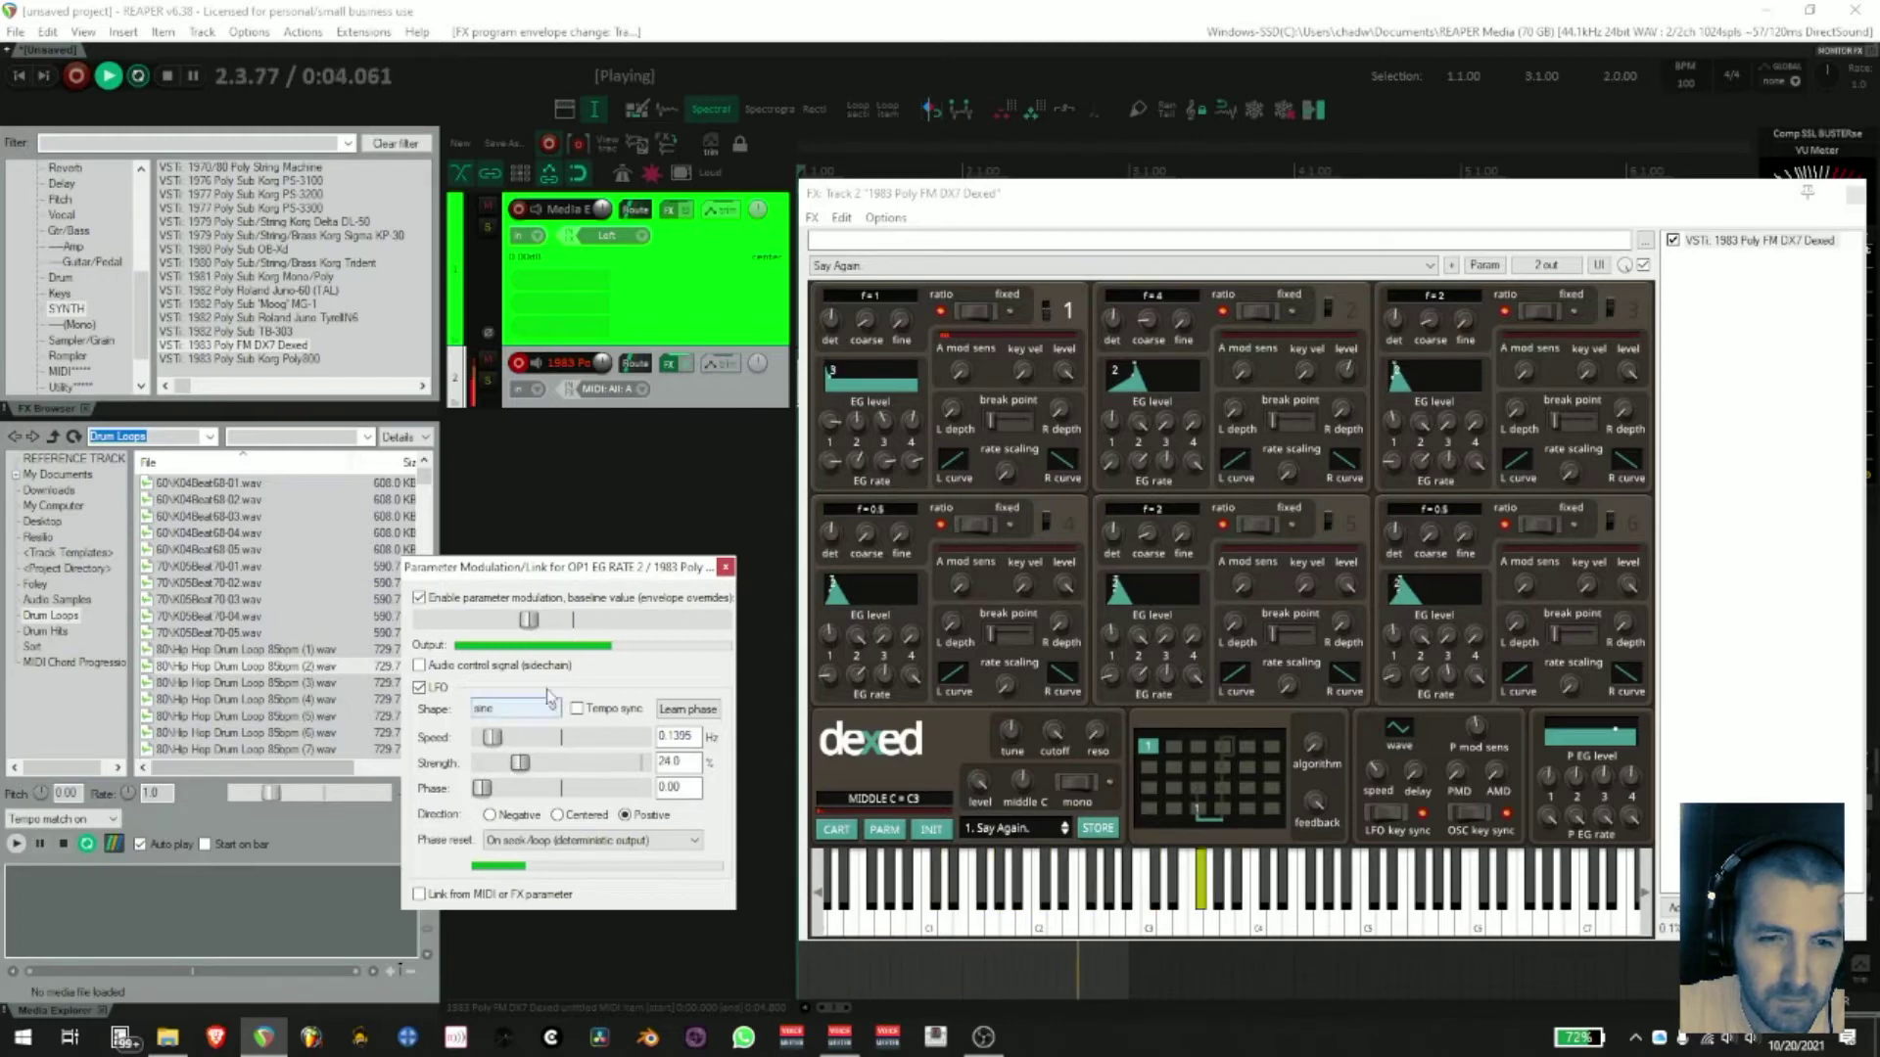
scroll(512, 765, "up", 1)
scroll(506, 742, "up", 2)
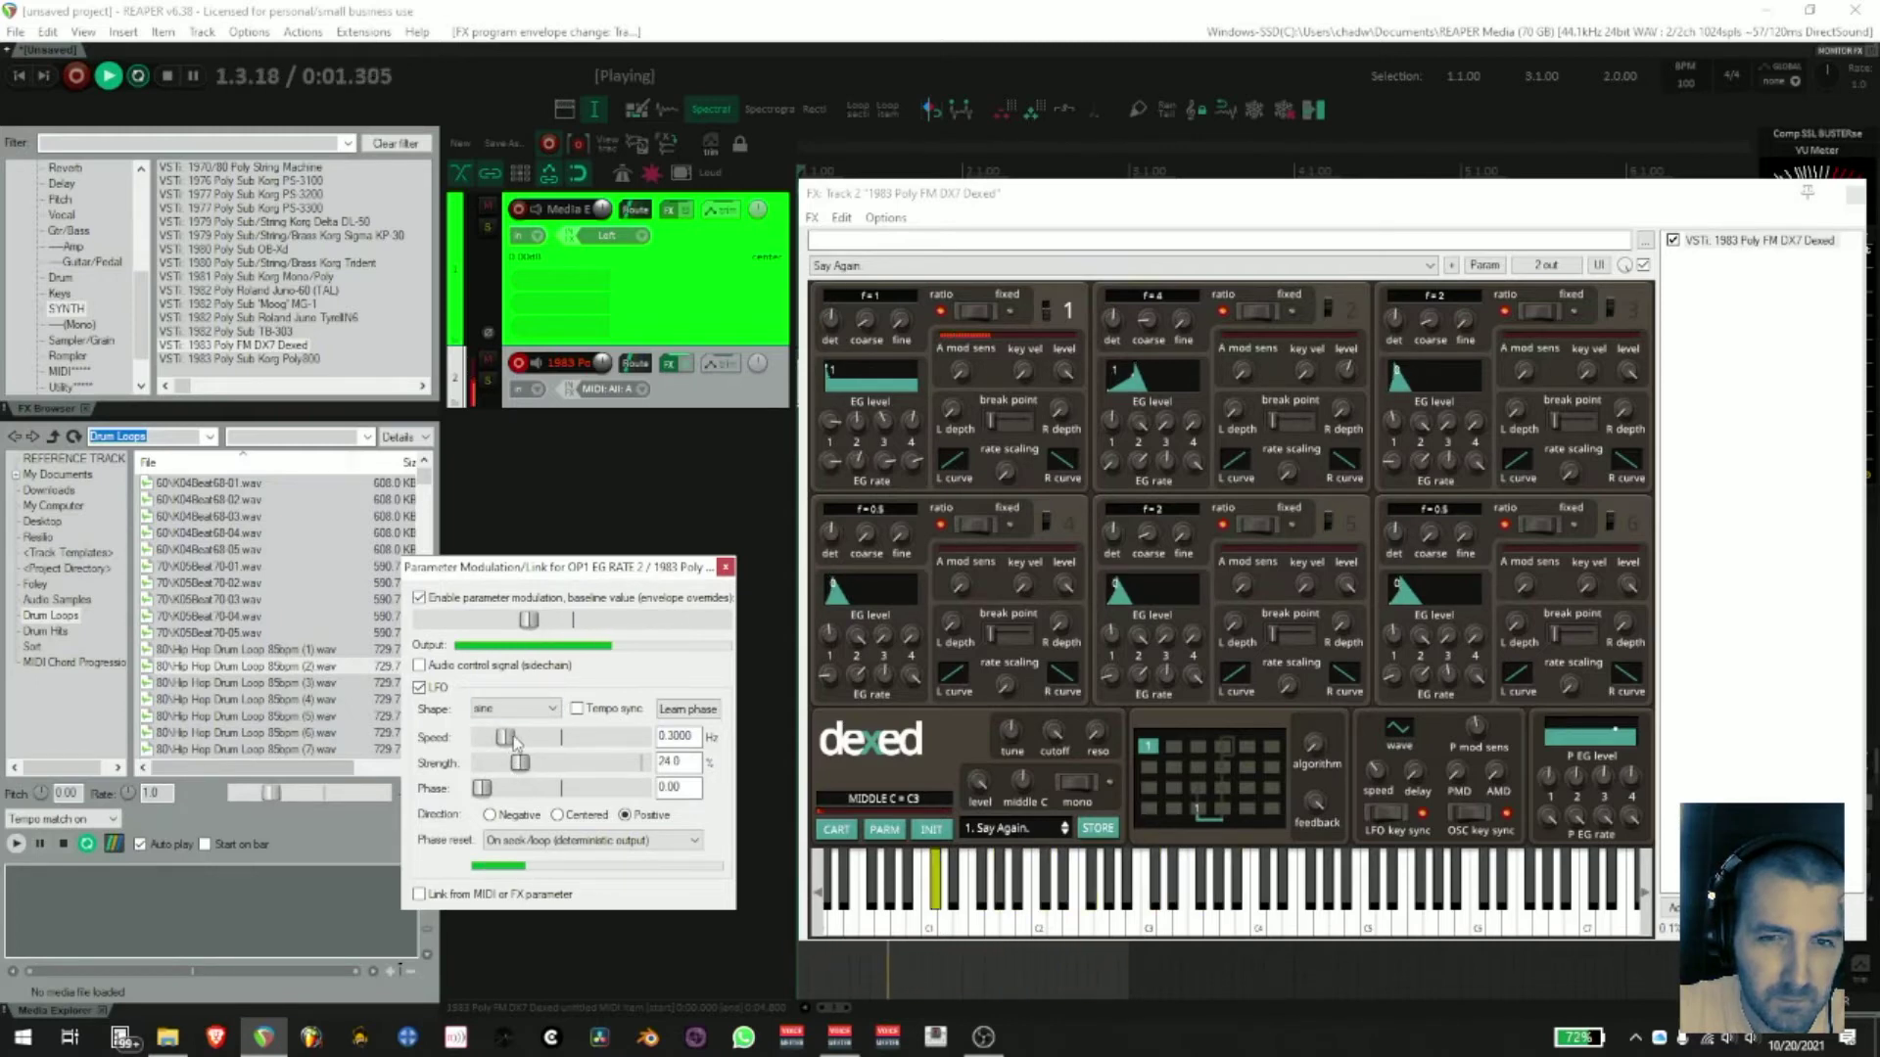
scroll(514, 741, "up", 2)
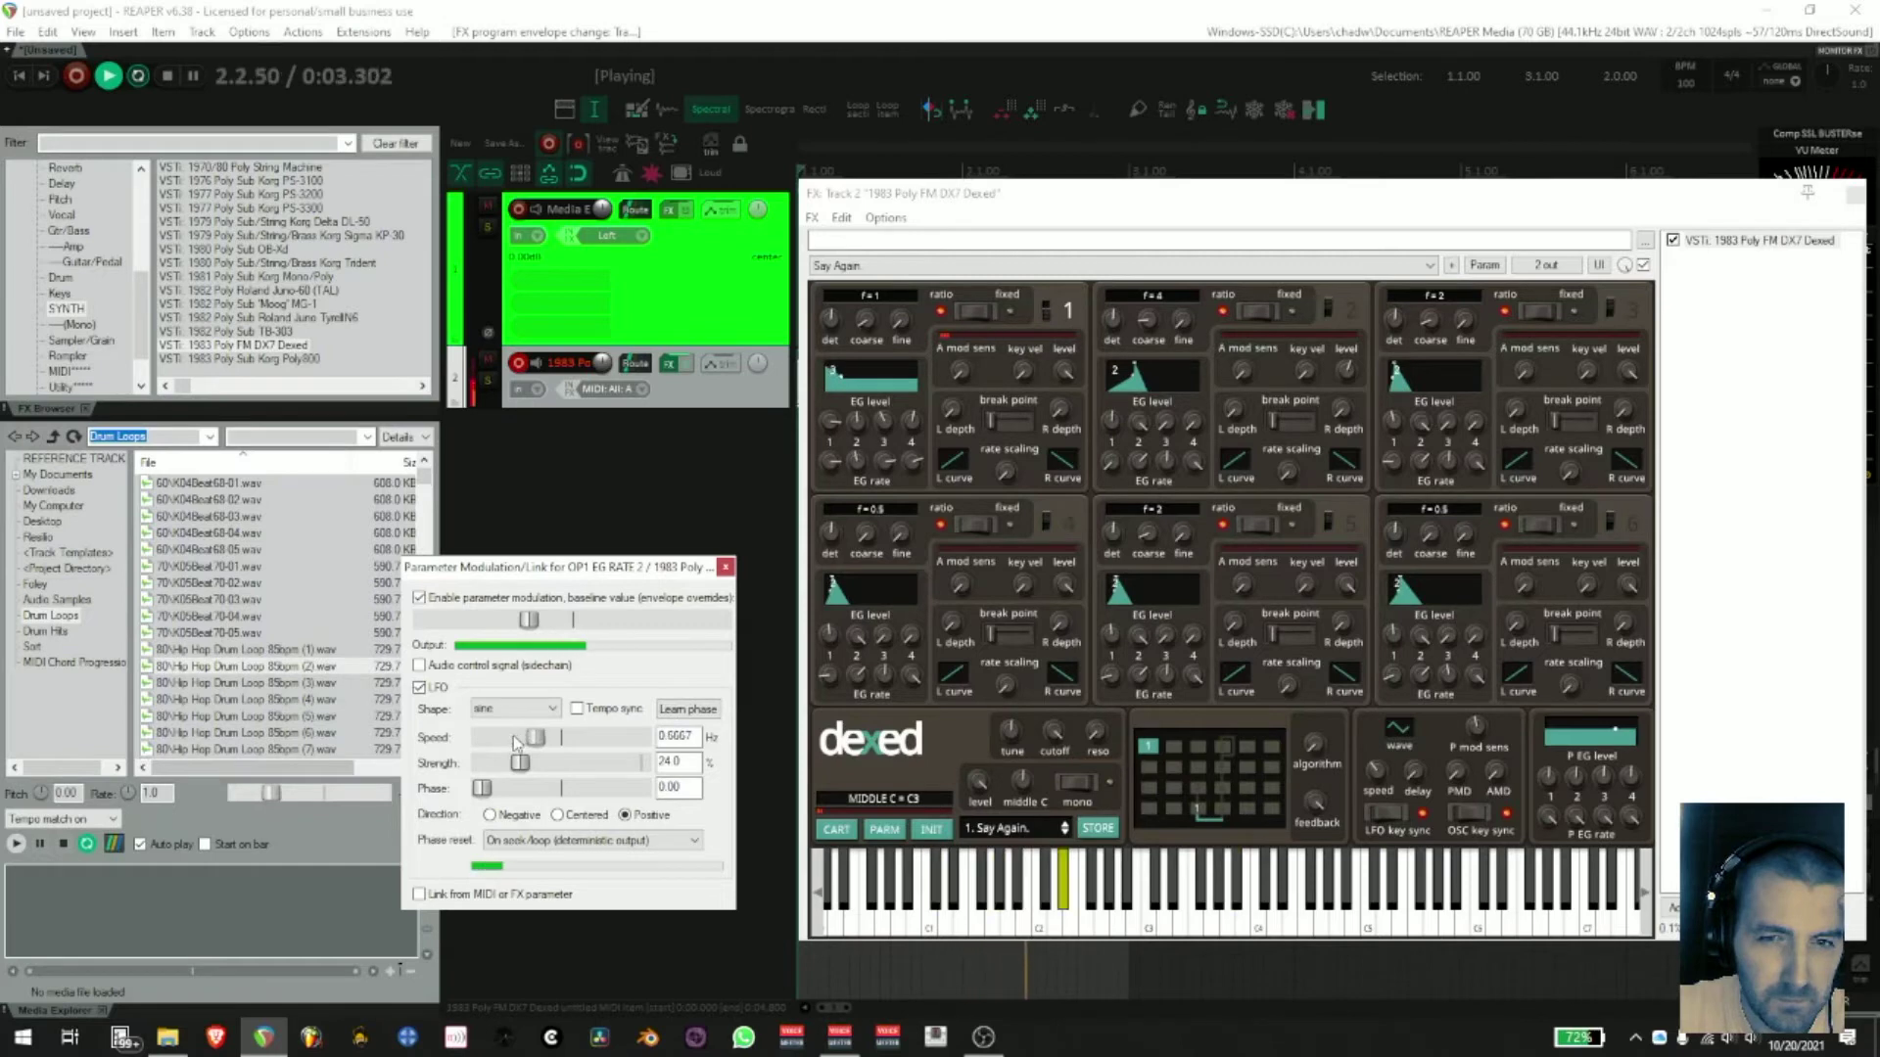
scroll(529, 743, "up", 1)
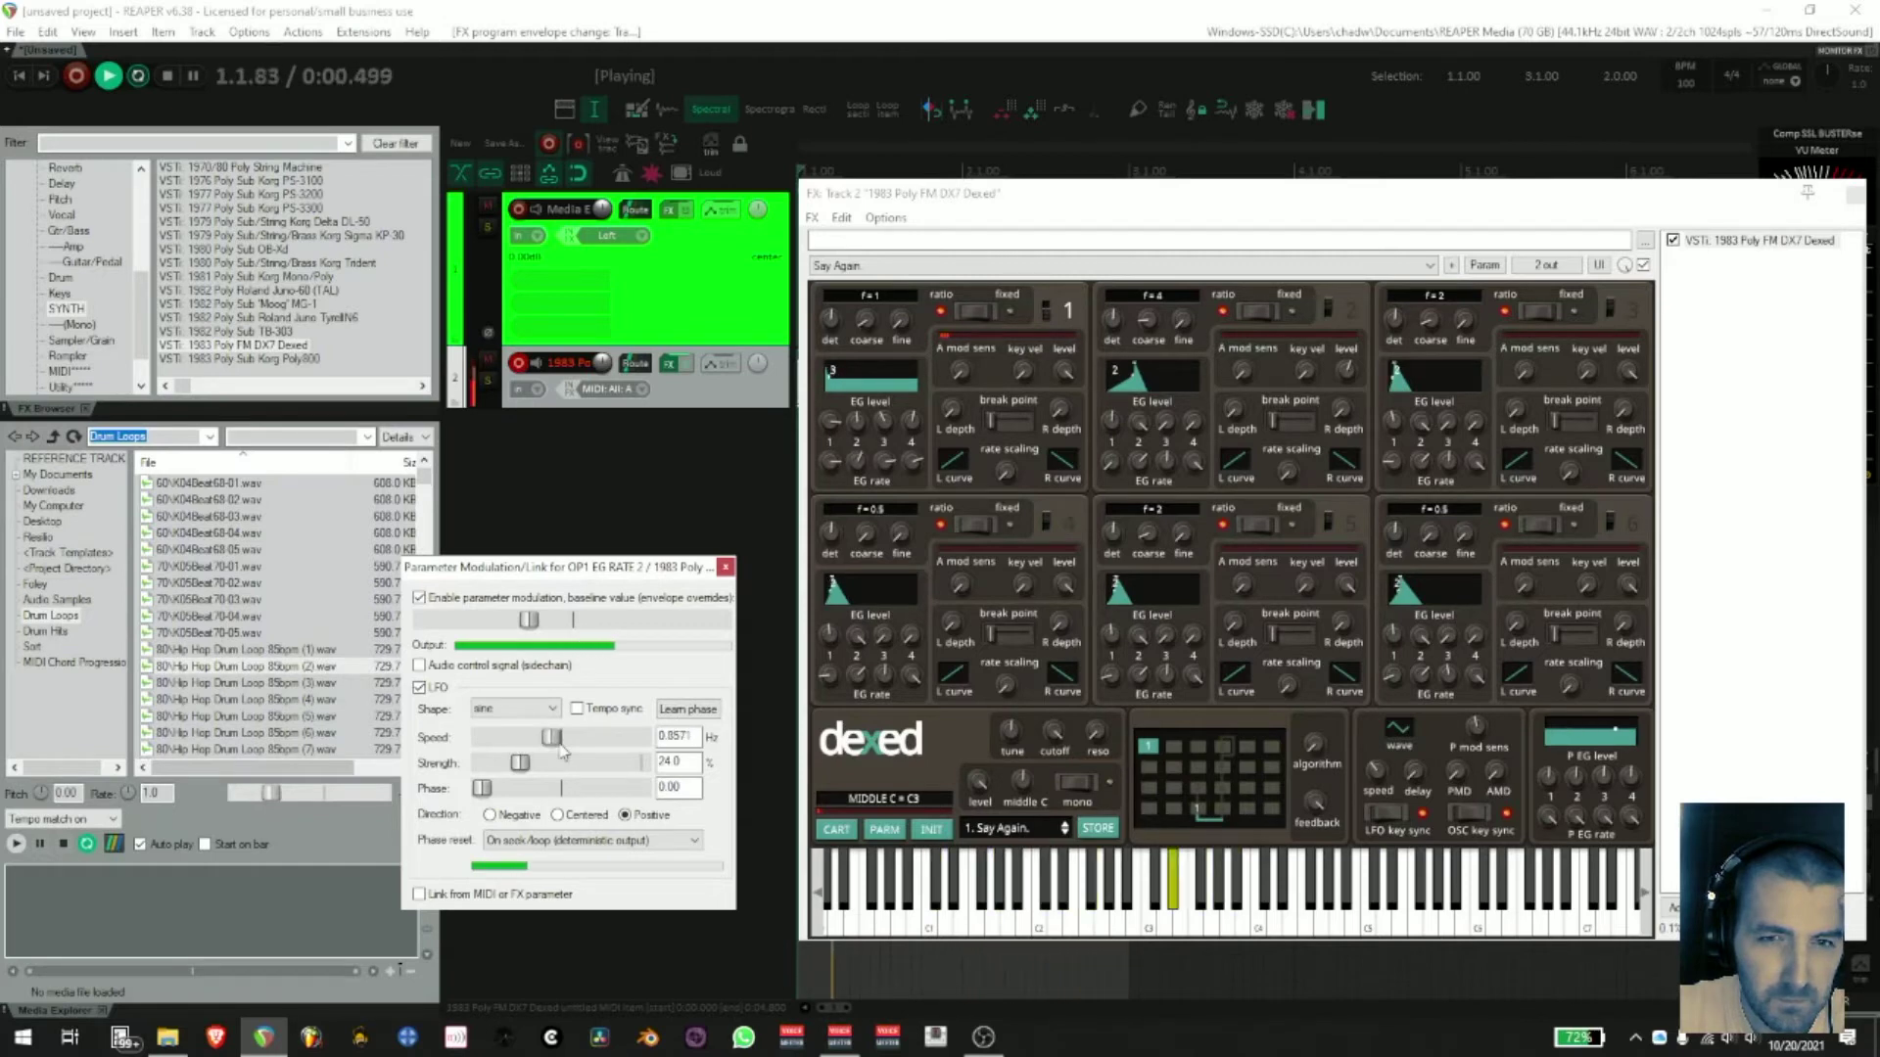
scroll(561, 751, "up", 1)
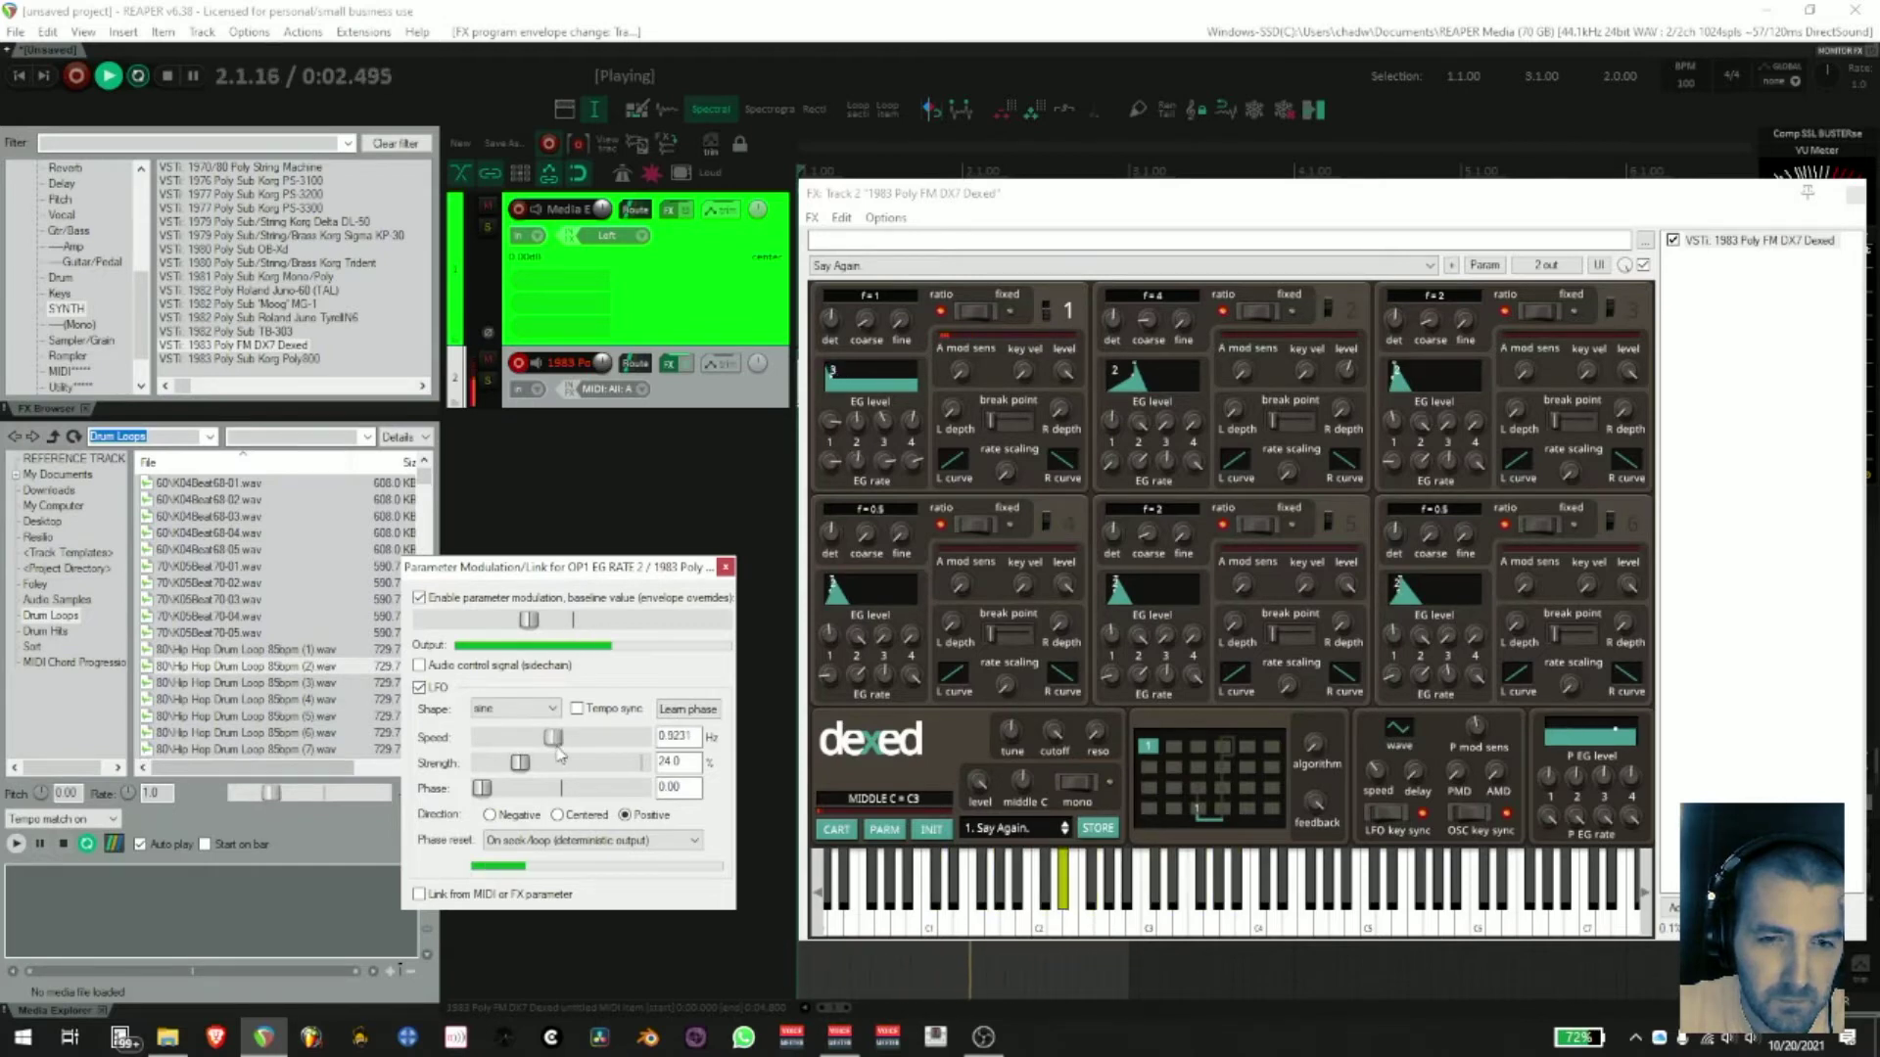
scroll(551, 624, "up", 1)
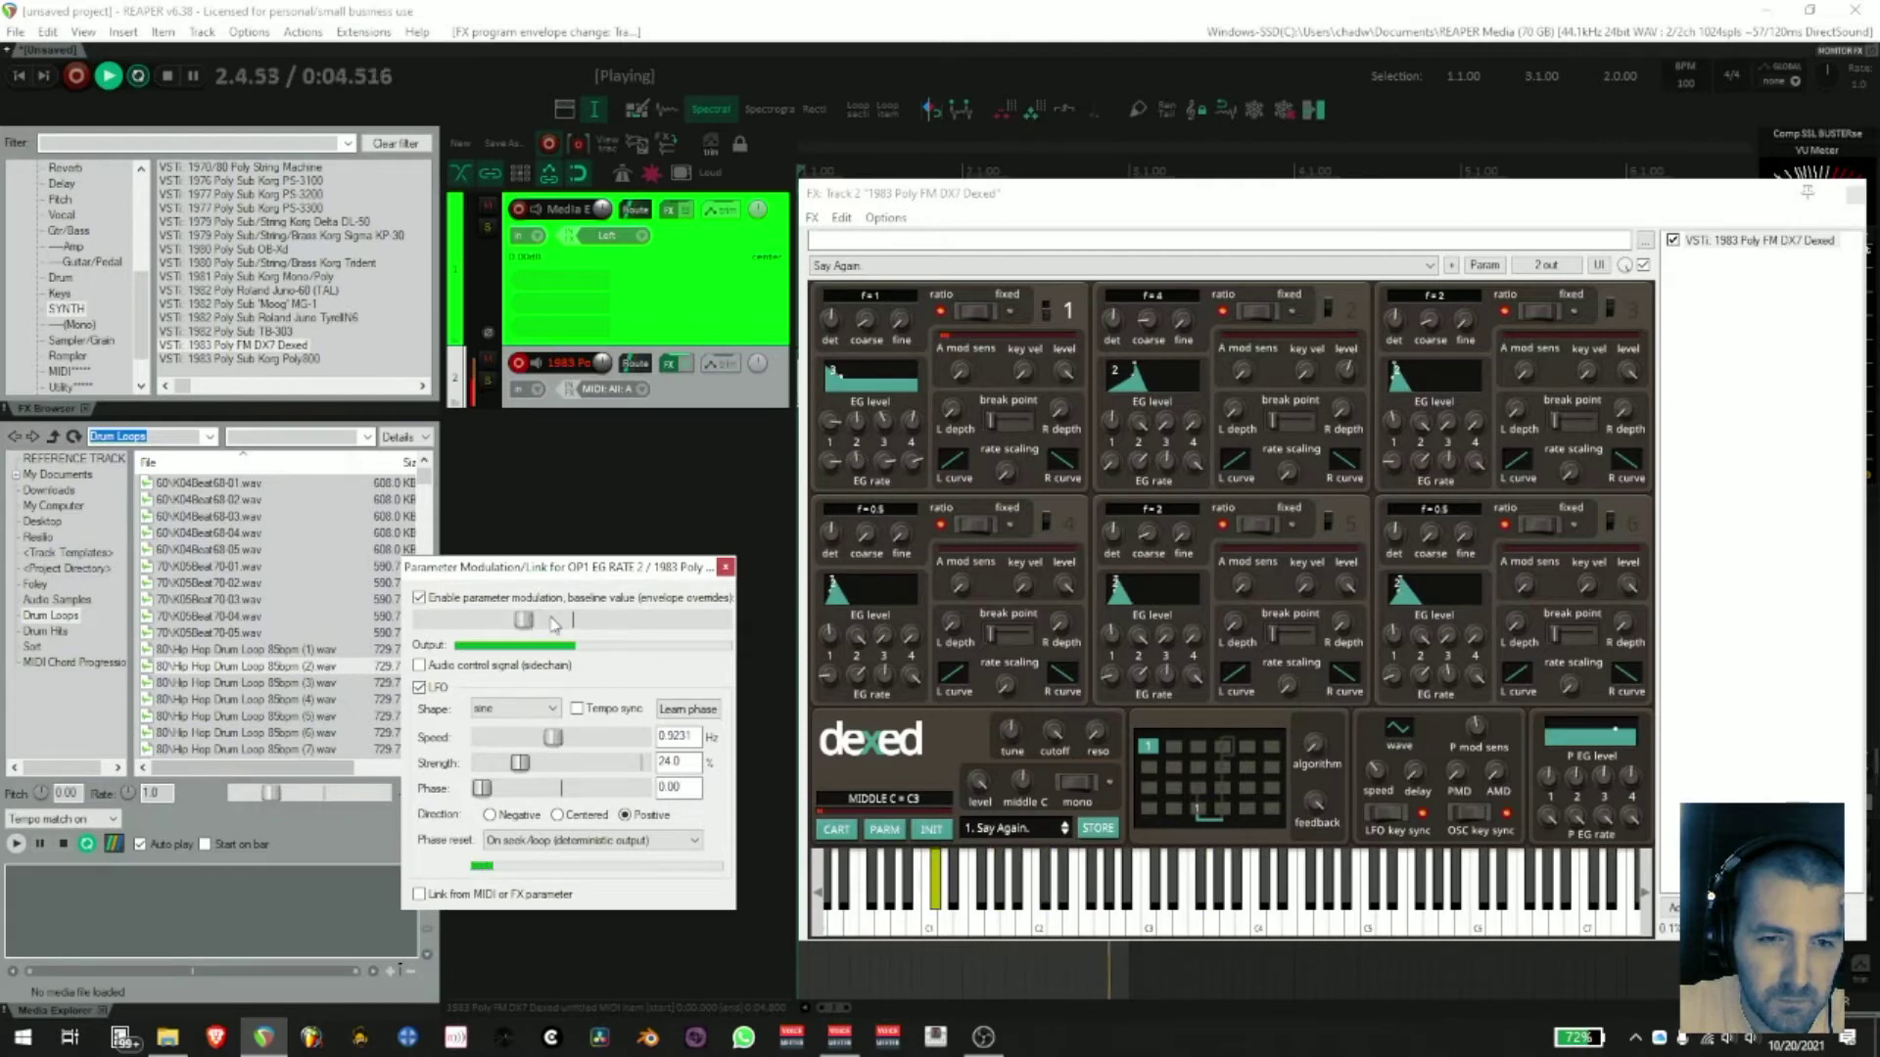
- Lower the modulation baseline for OP1 EG Rate 2 to near its minimum and set the LFO strength to 20.8%
scroll(555, 625, "down", 2)
scroll(538, 774, "down", 2)
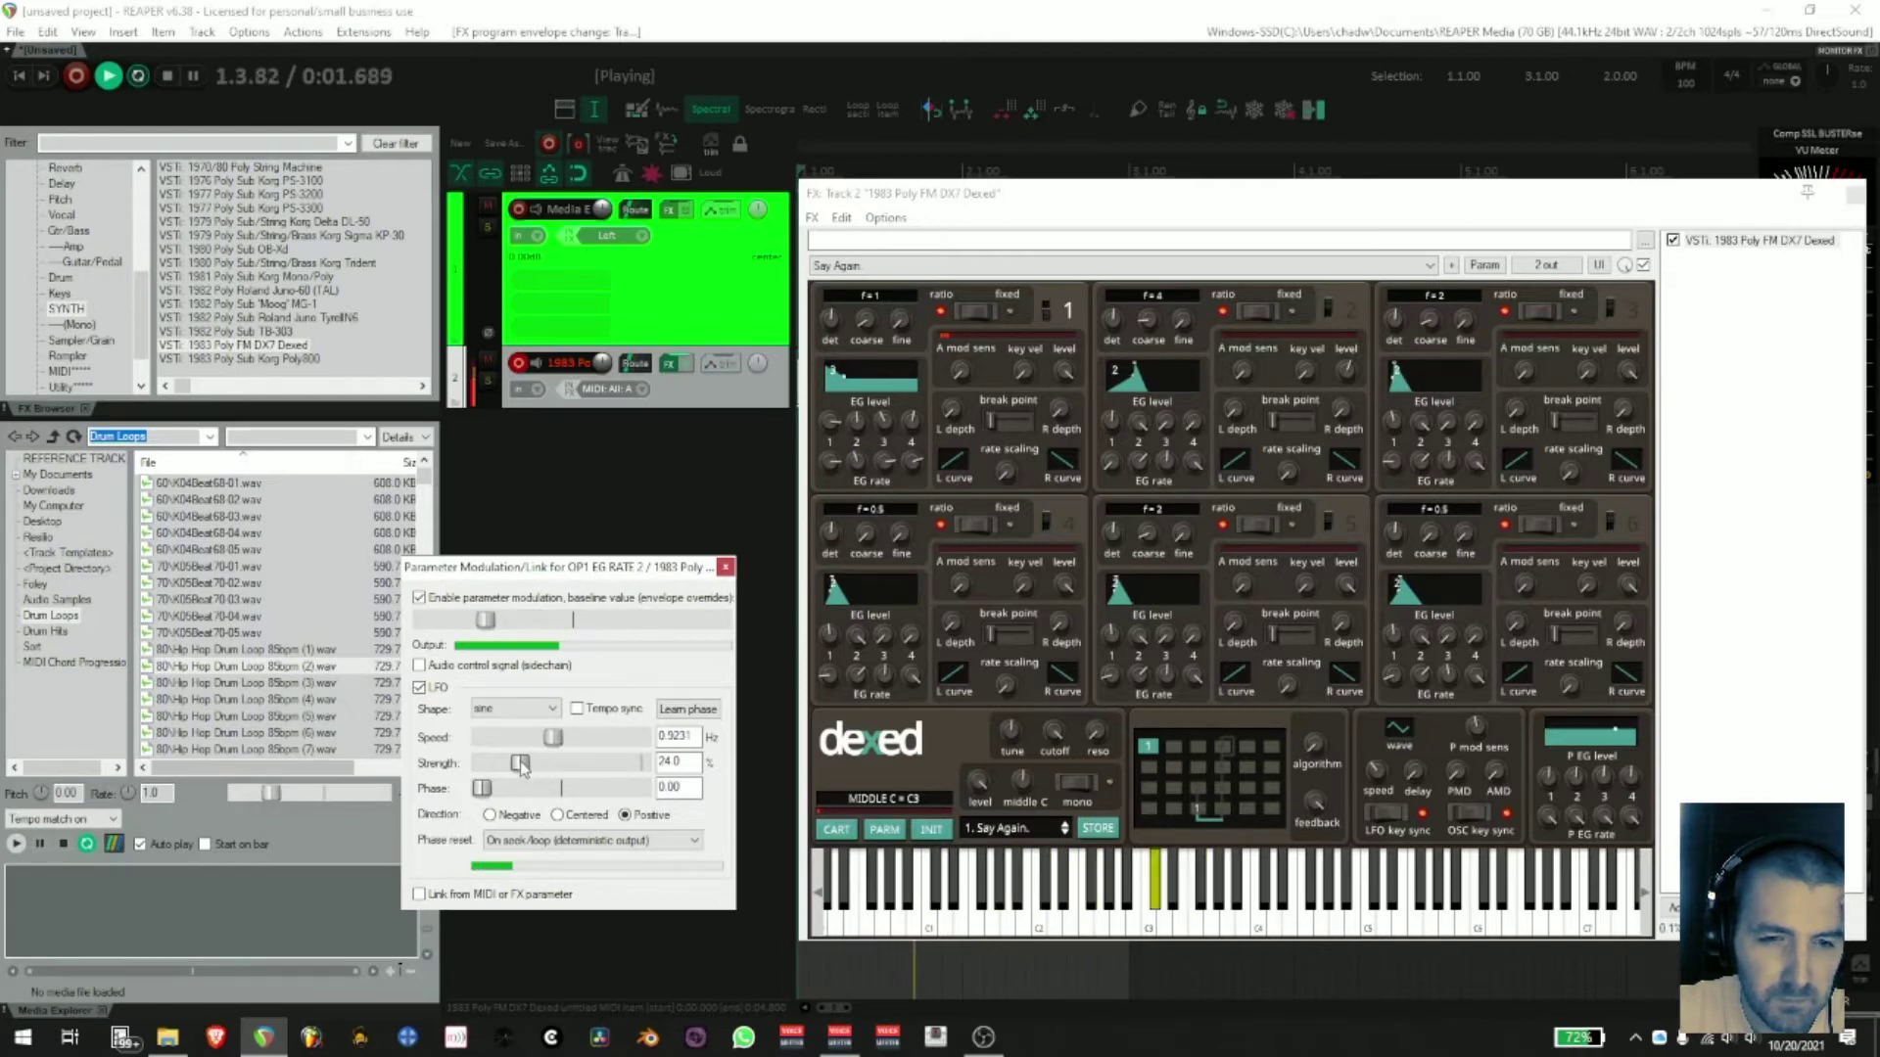
scroll(488, 621, "down", 3)
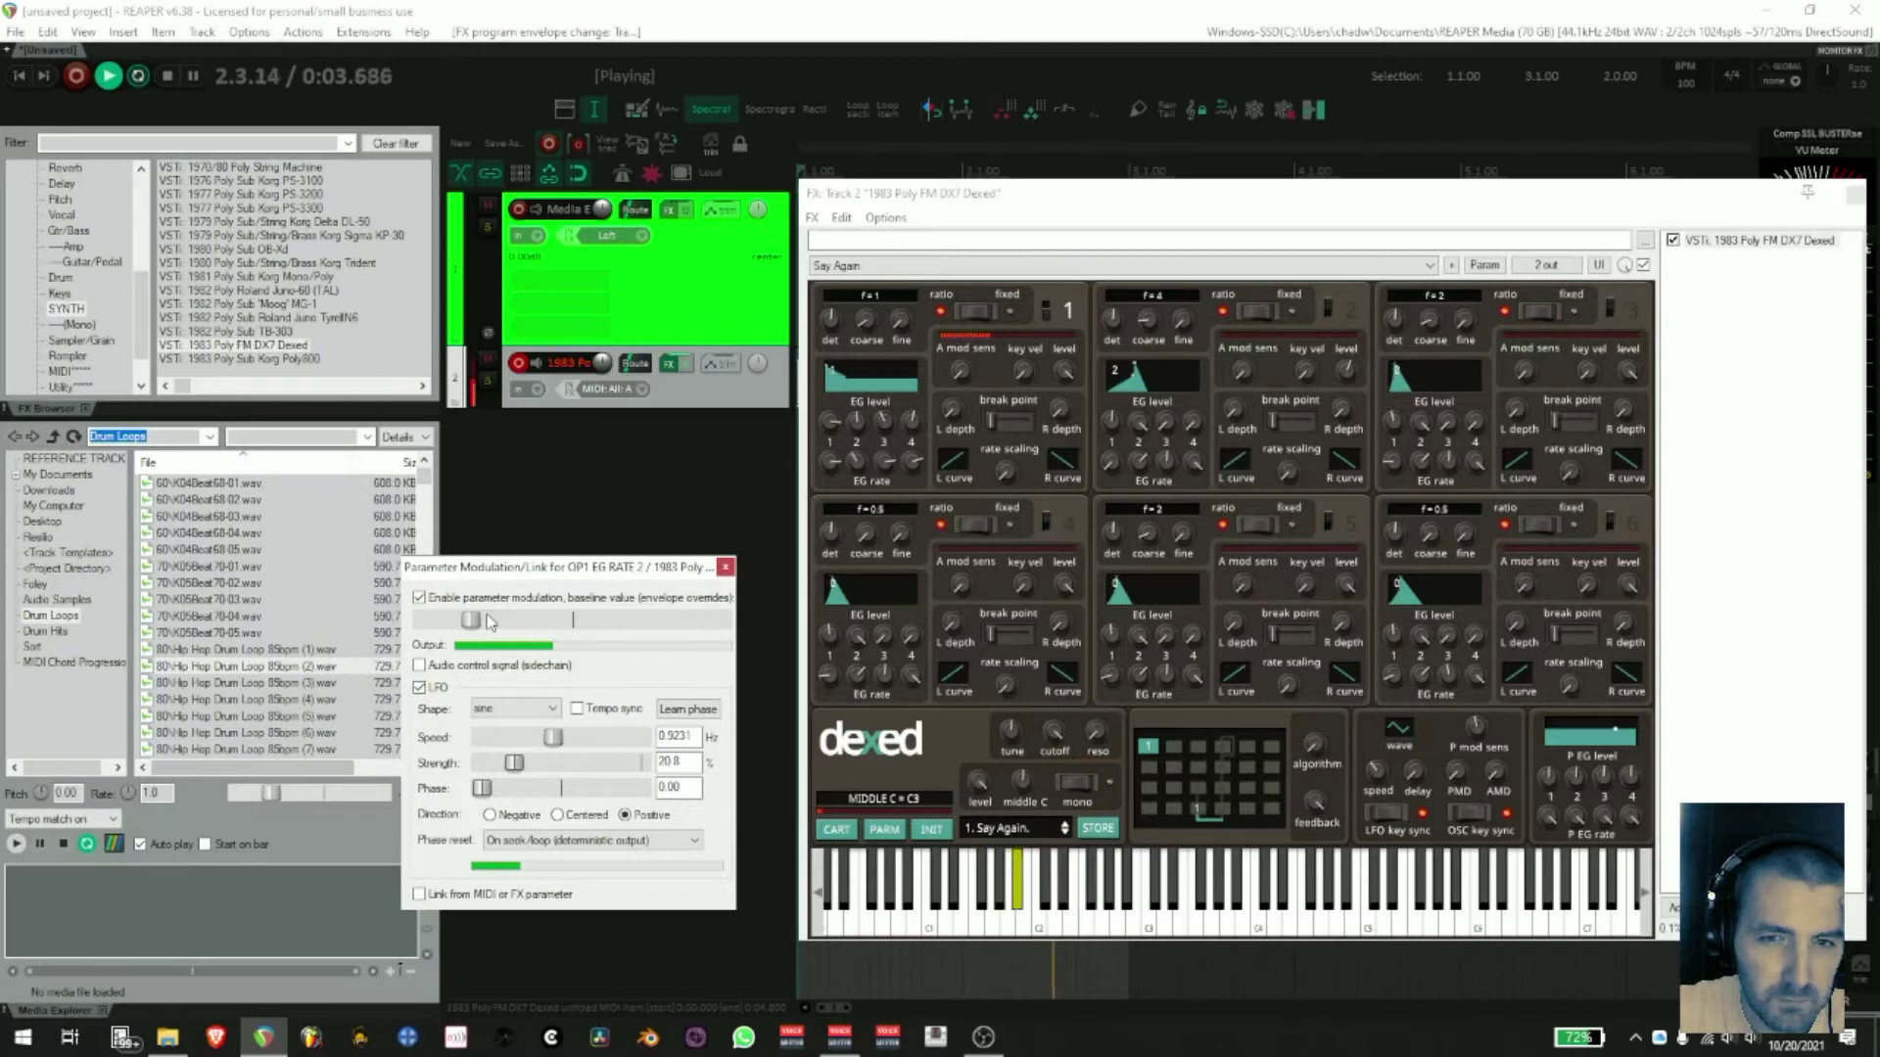
scroll(489, 622, "down", 2)
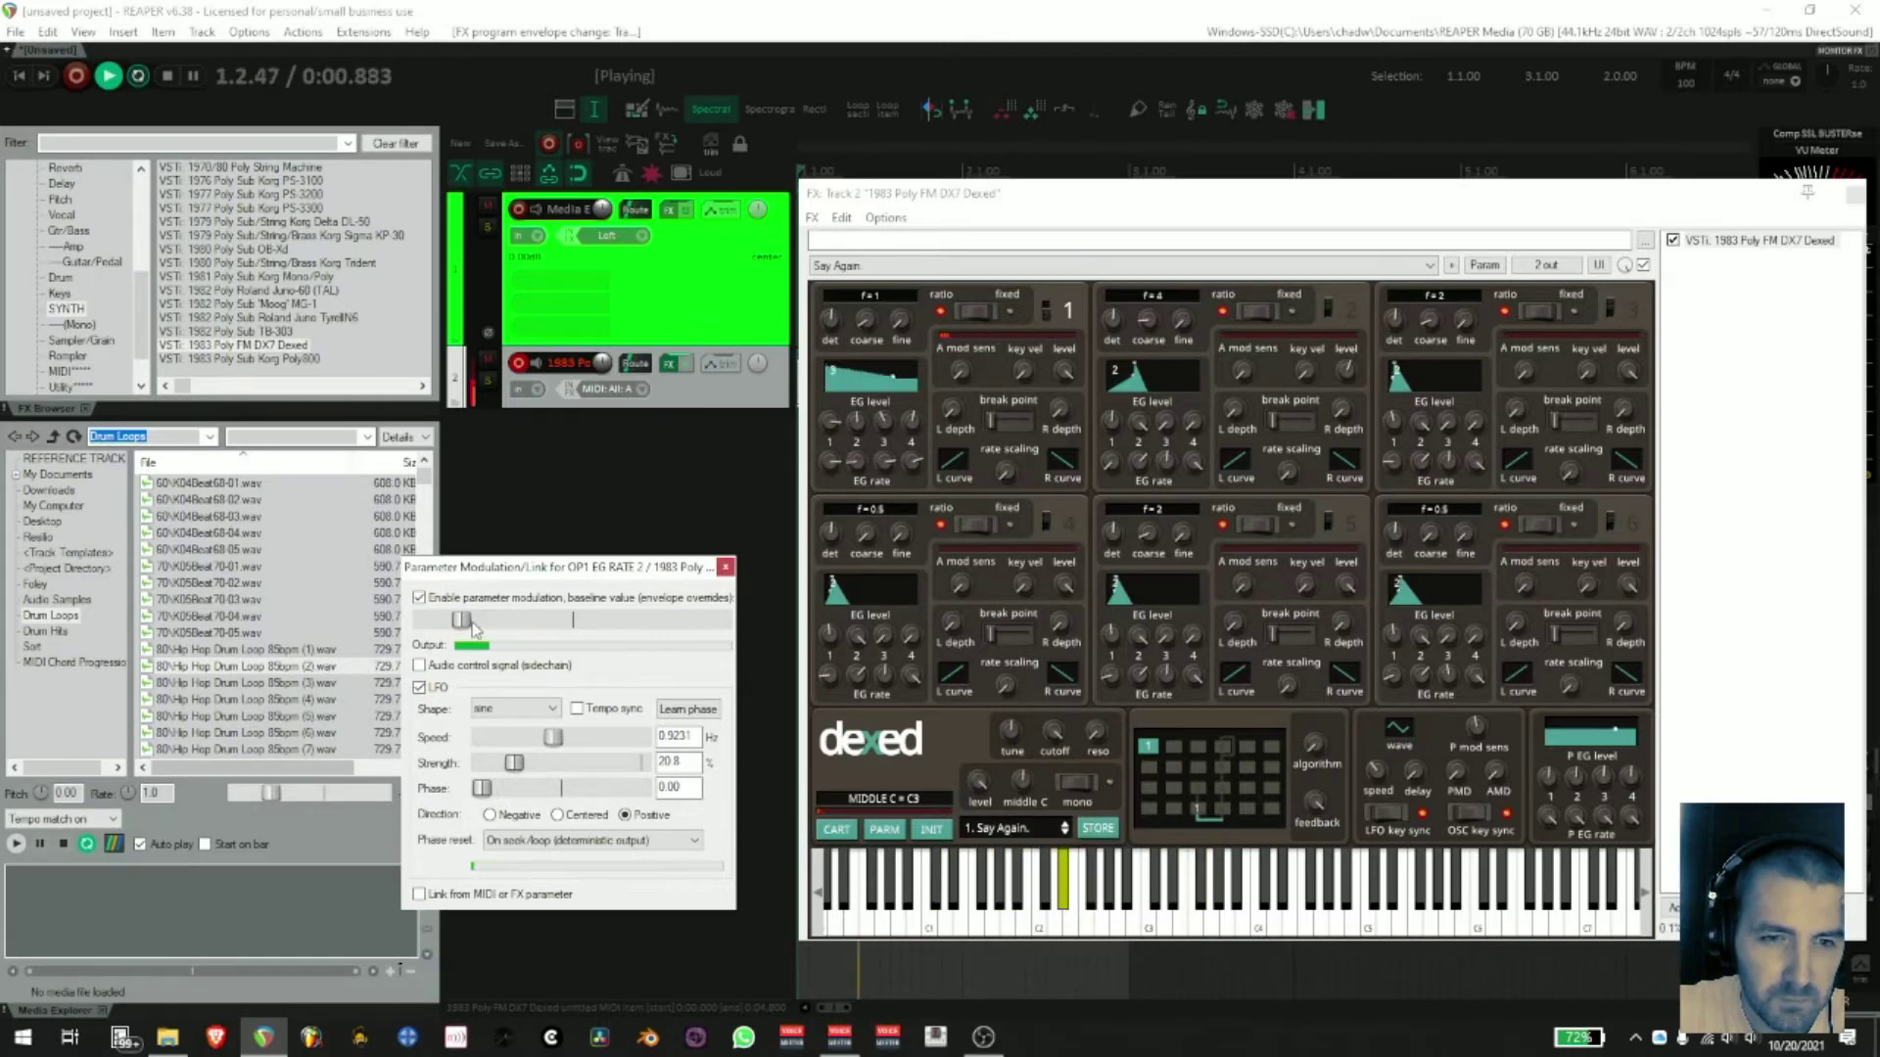
- Reduce the LFO speed for OP1 EG Rate 2 to 0.5455 Hz
scroll(553, 744, "down", 3)
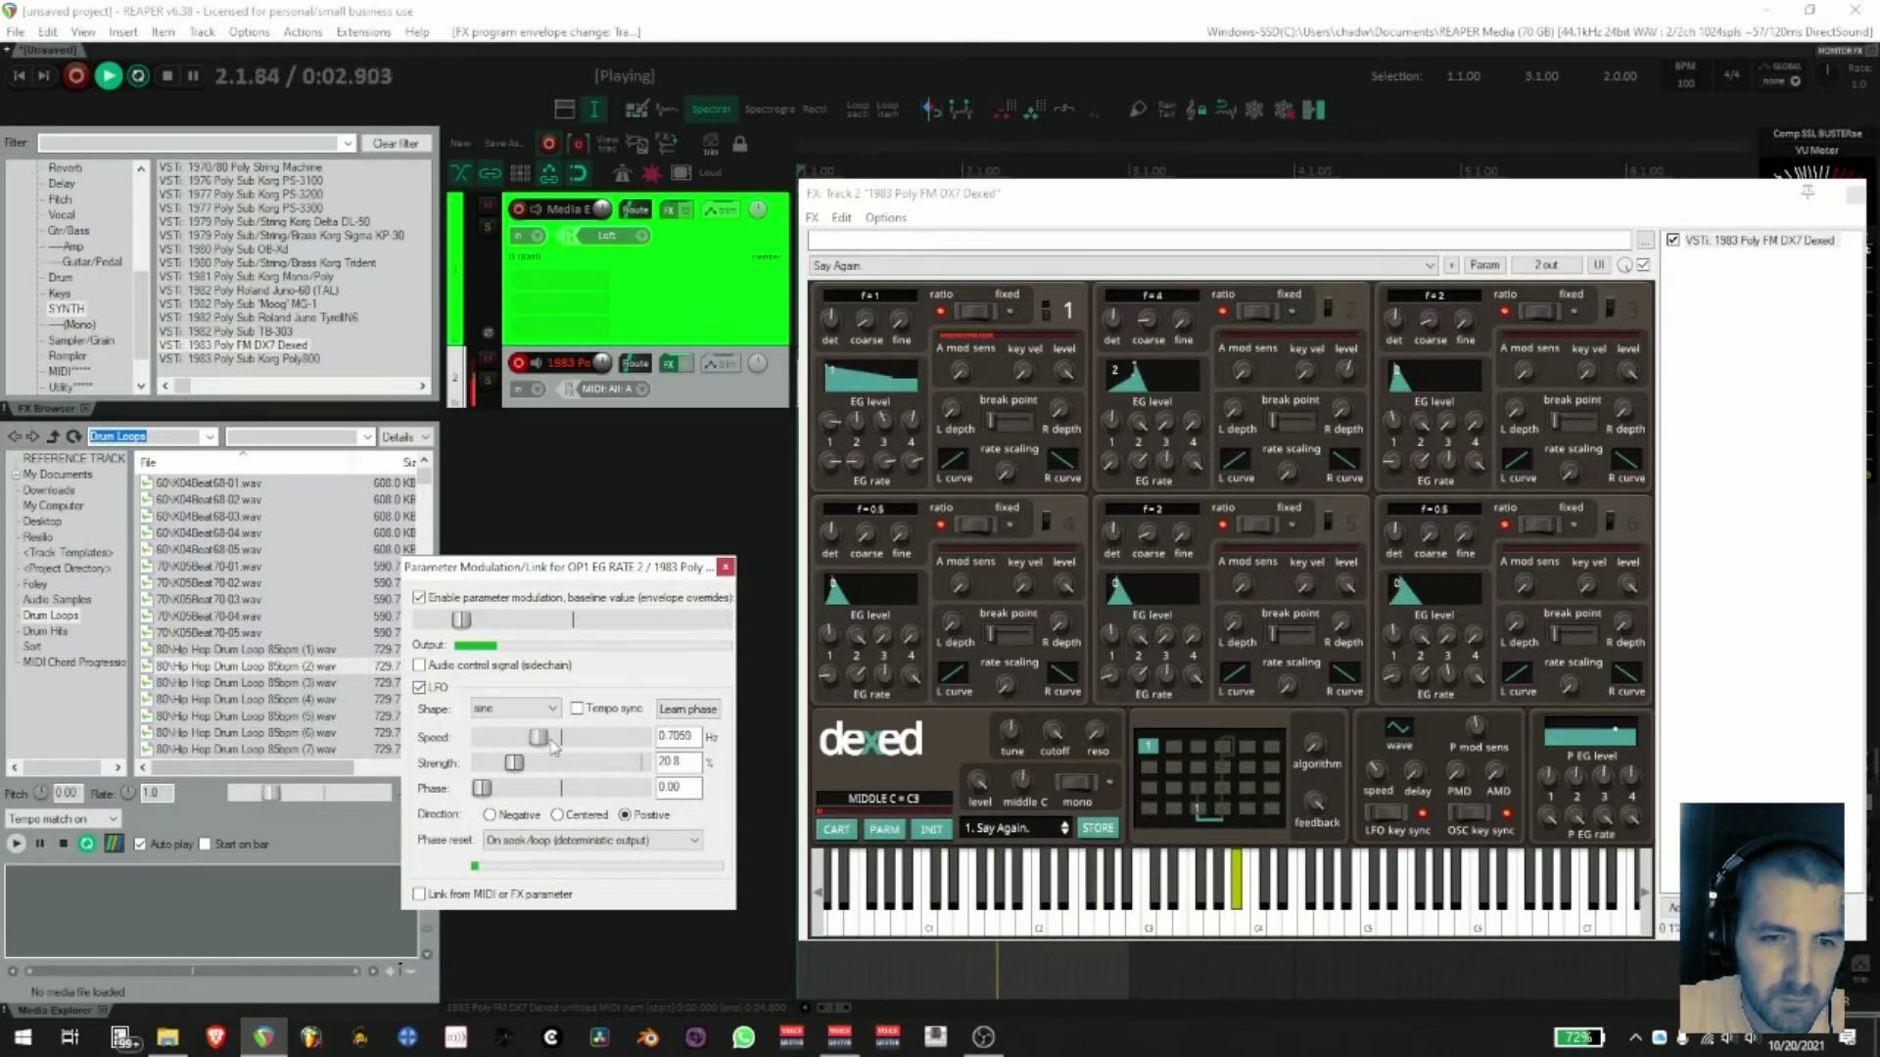
scroll(554, 747, "down", 1)
scroll(554, 747, "down", 1)
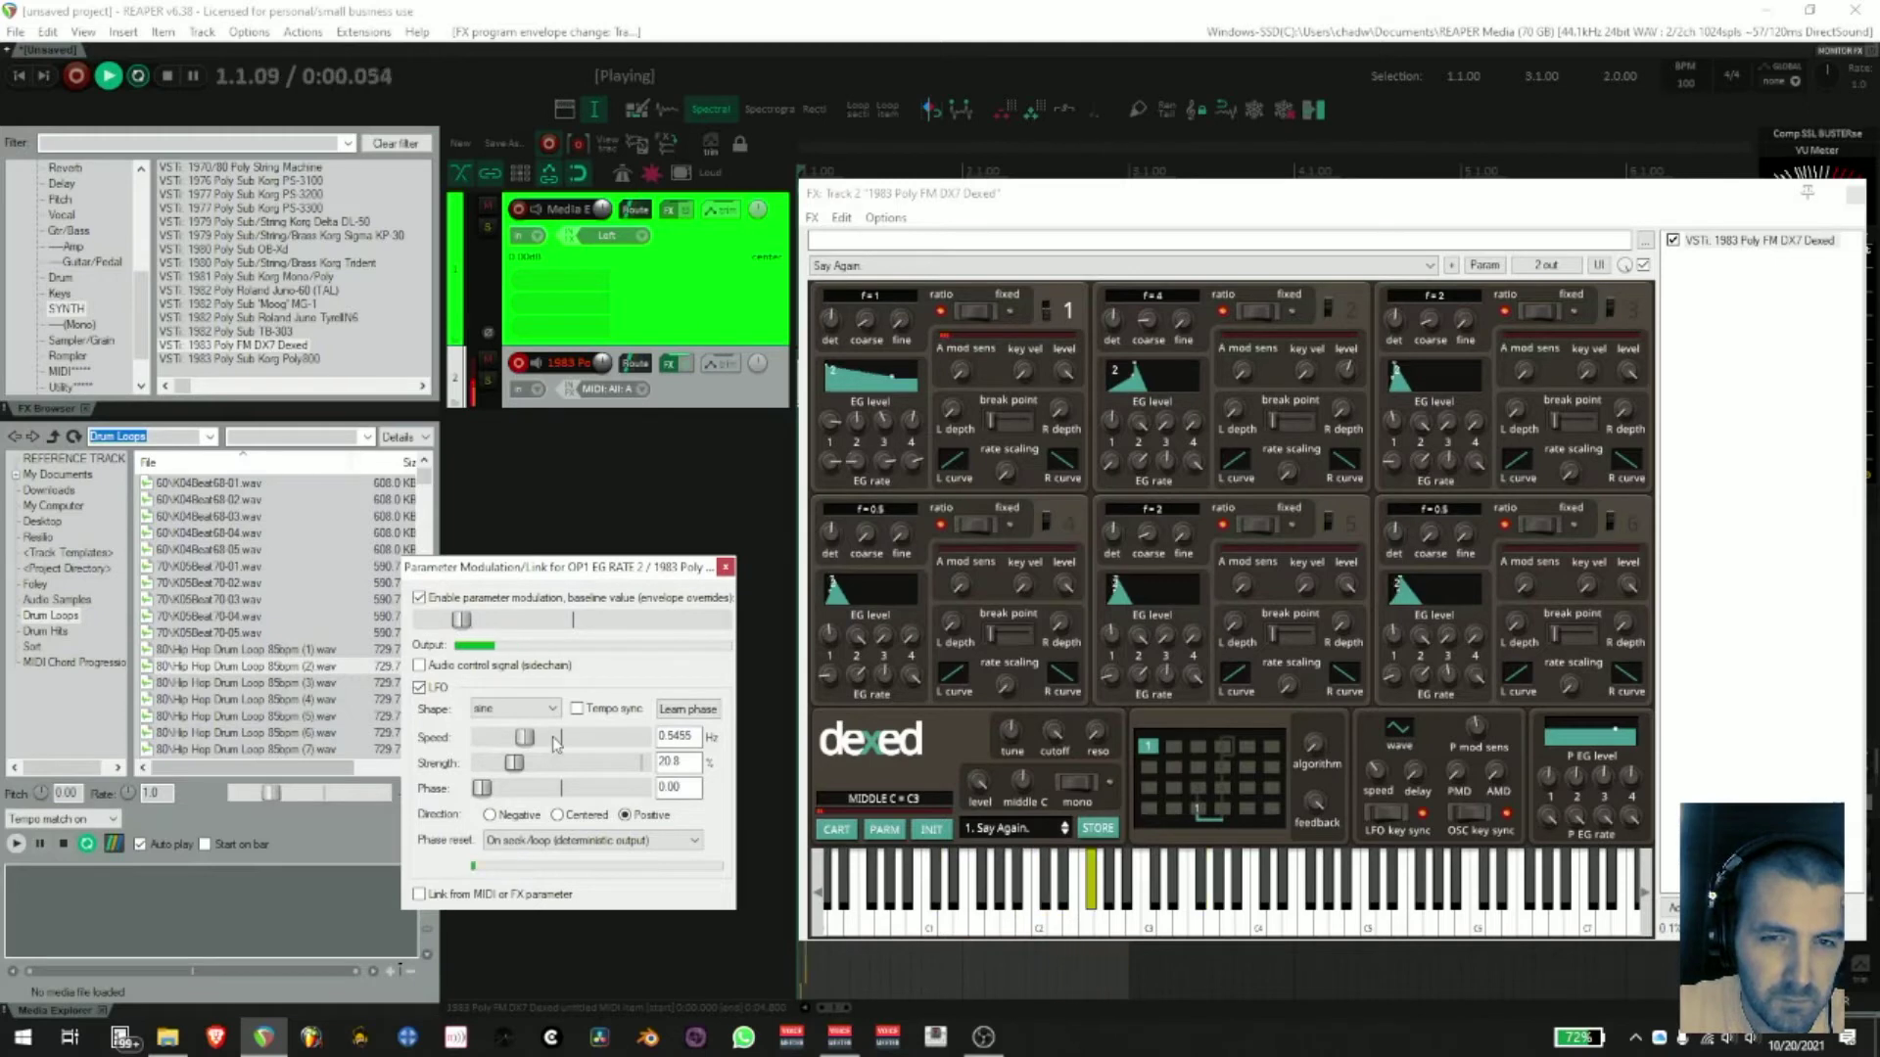
- Reduce the LFO speed for OP1 EG Rate 2 to 0.4615 Hz and close its modulation settings
scroll(554, 741, "down", 1)
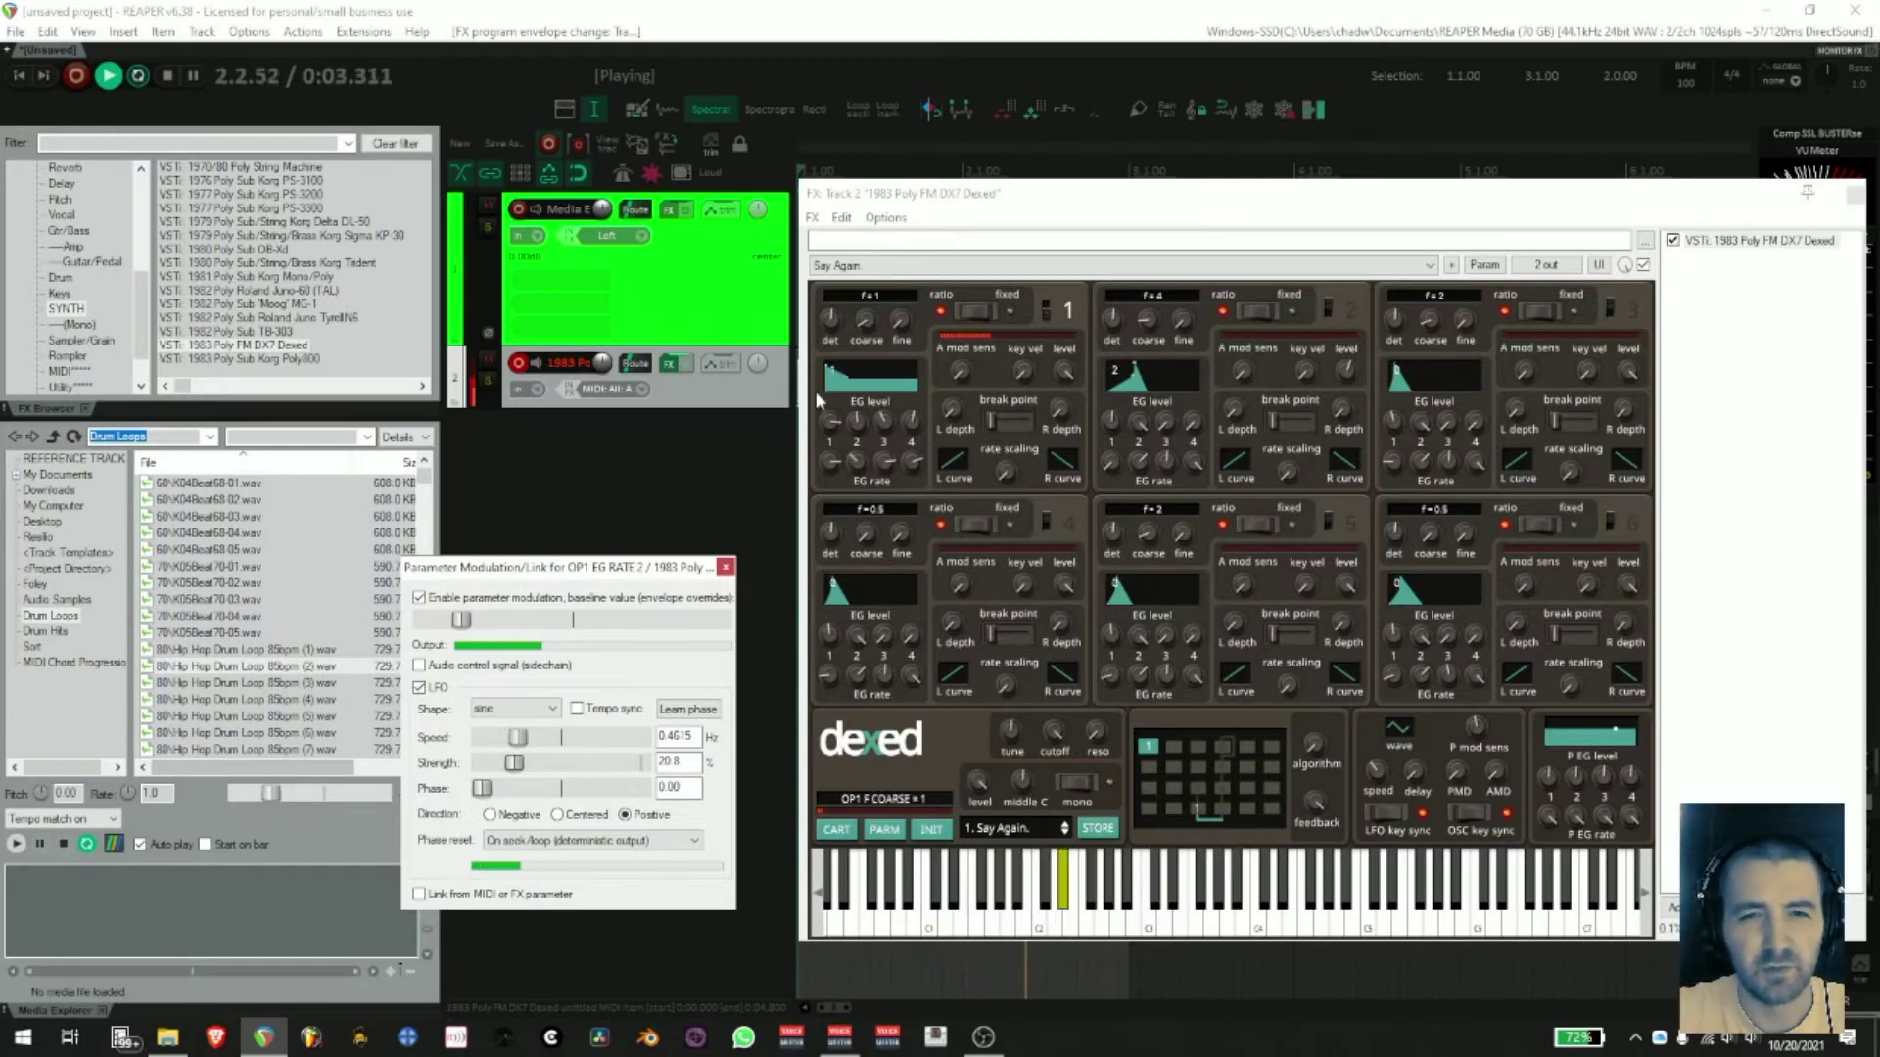
left_click(726, 567)
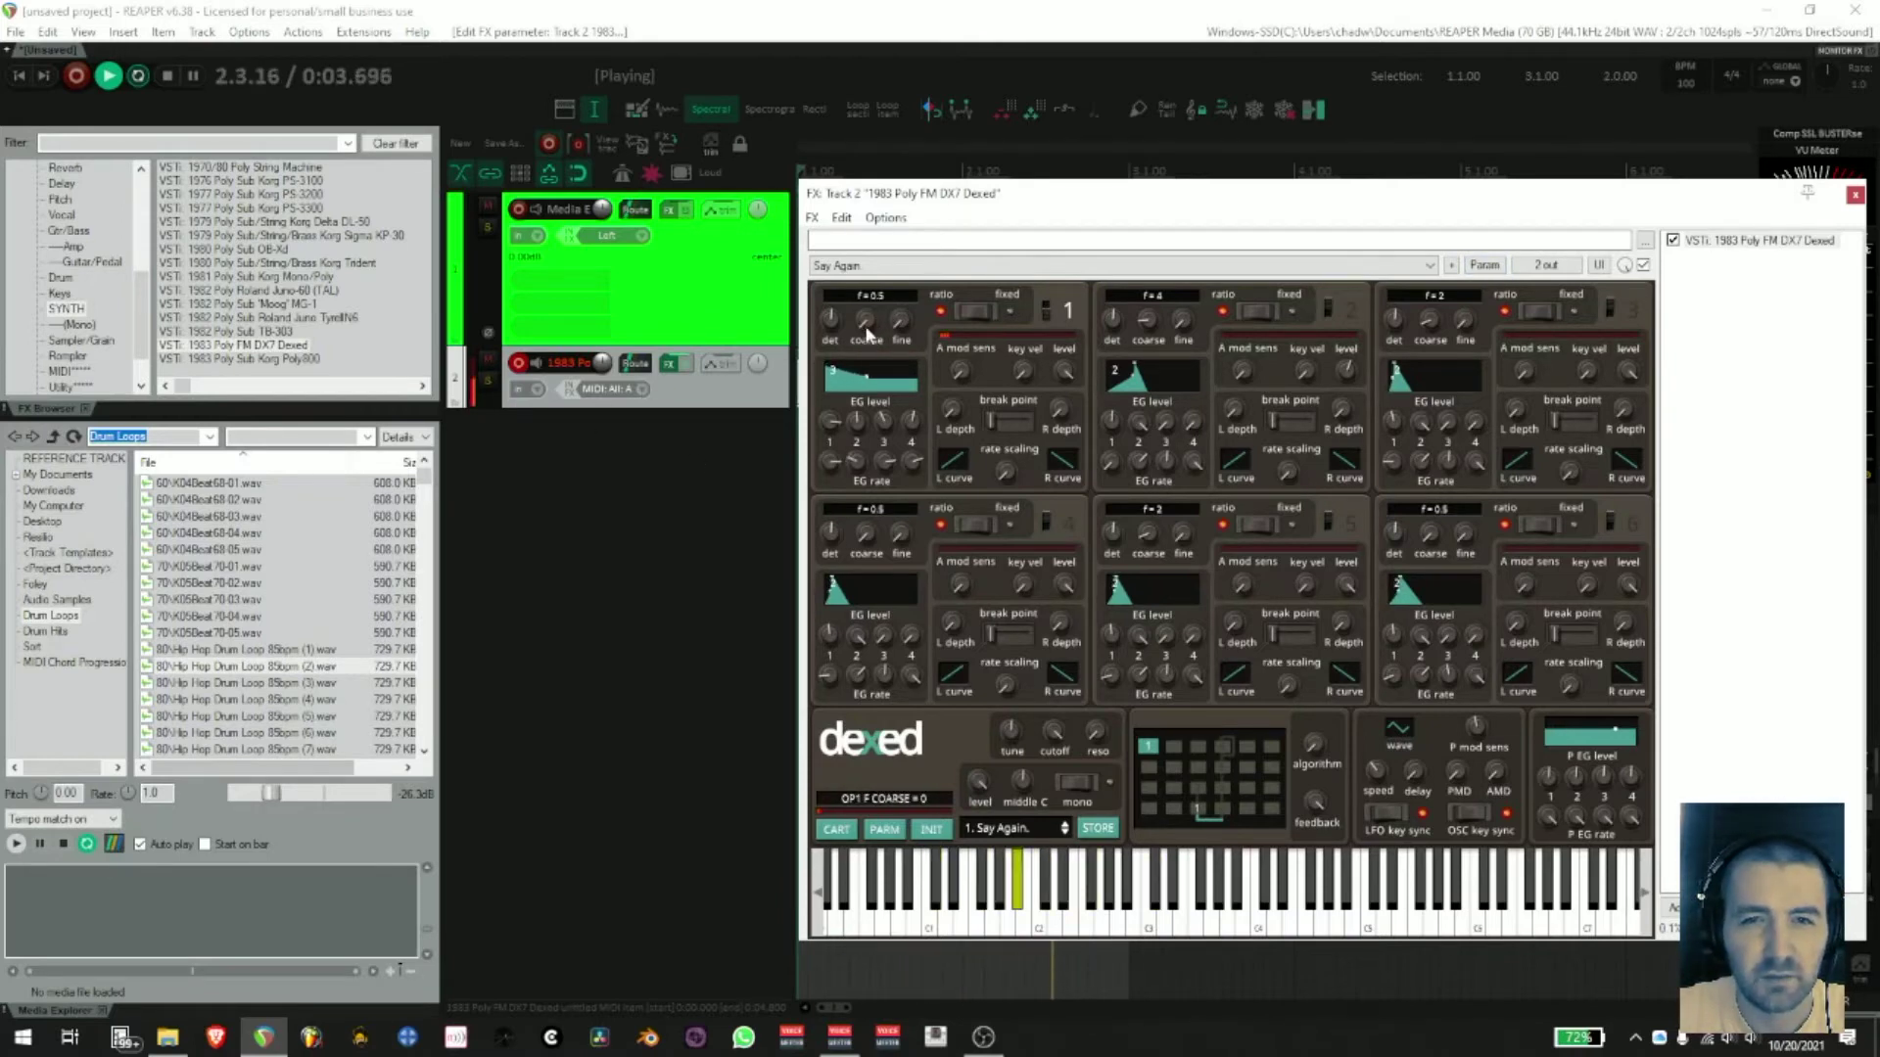
- Set up LFO modulation for OP1 F Coarse with a speed of 0.8000 Hz and a strength of 6.9%
left_click(1485, 265)
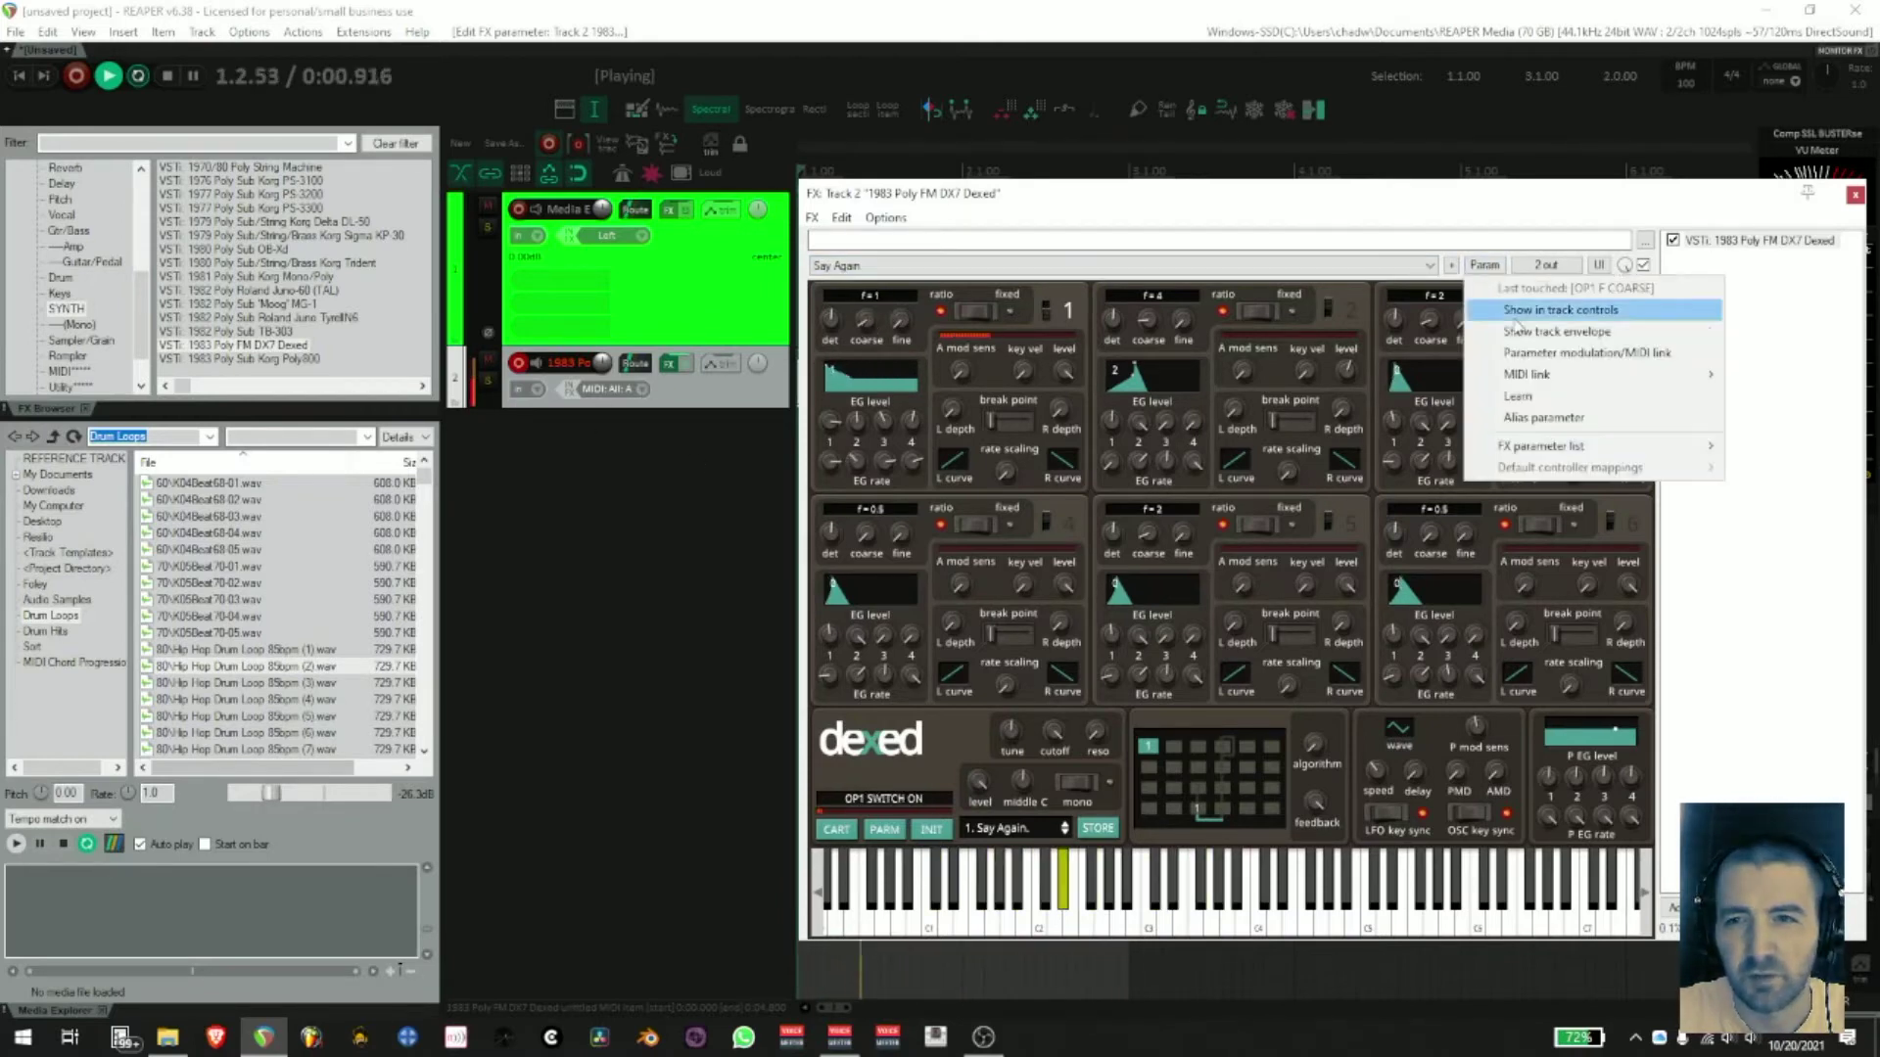
left_click(1550, 353)
left_click(21, 174)
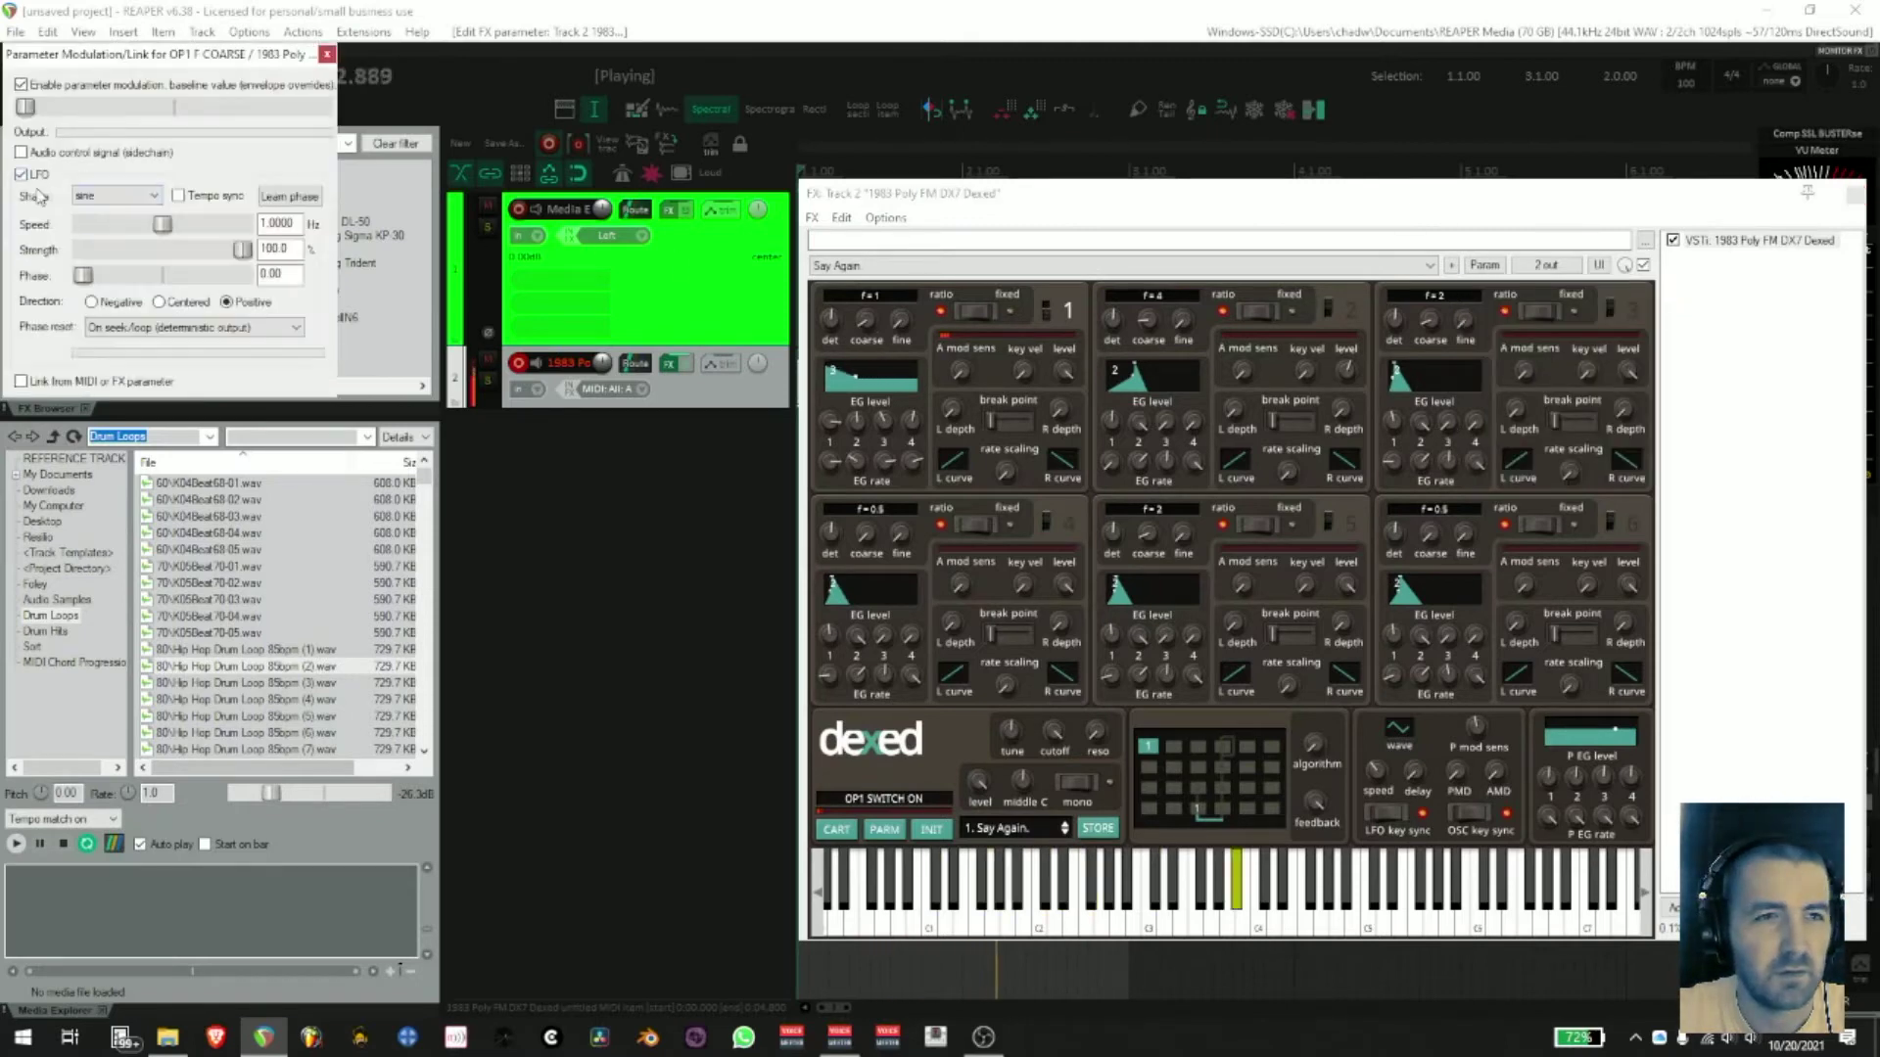
left_click_drag(162, 225, 79, 227)
left_click_drag(243, 251, 106, 255)
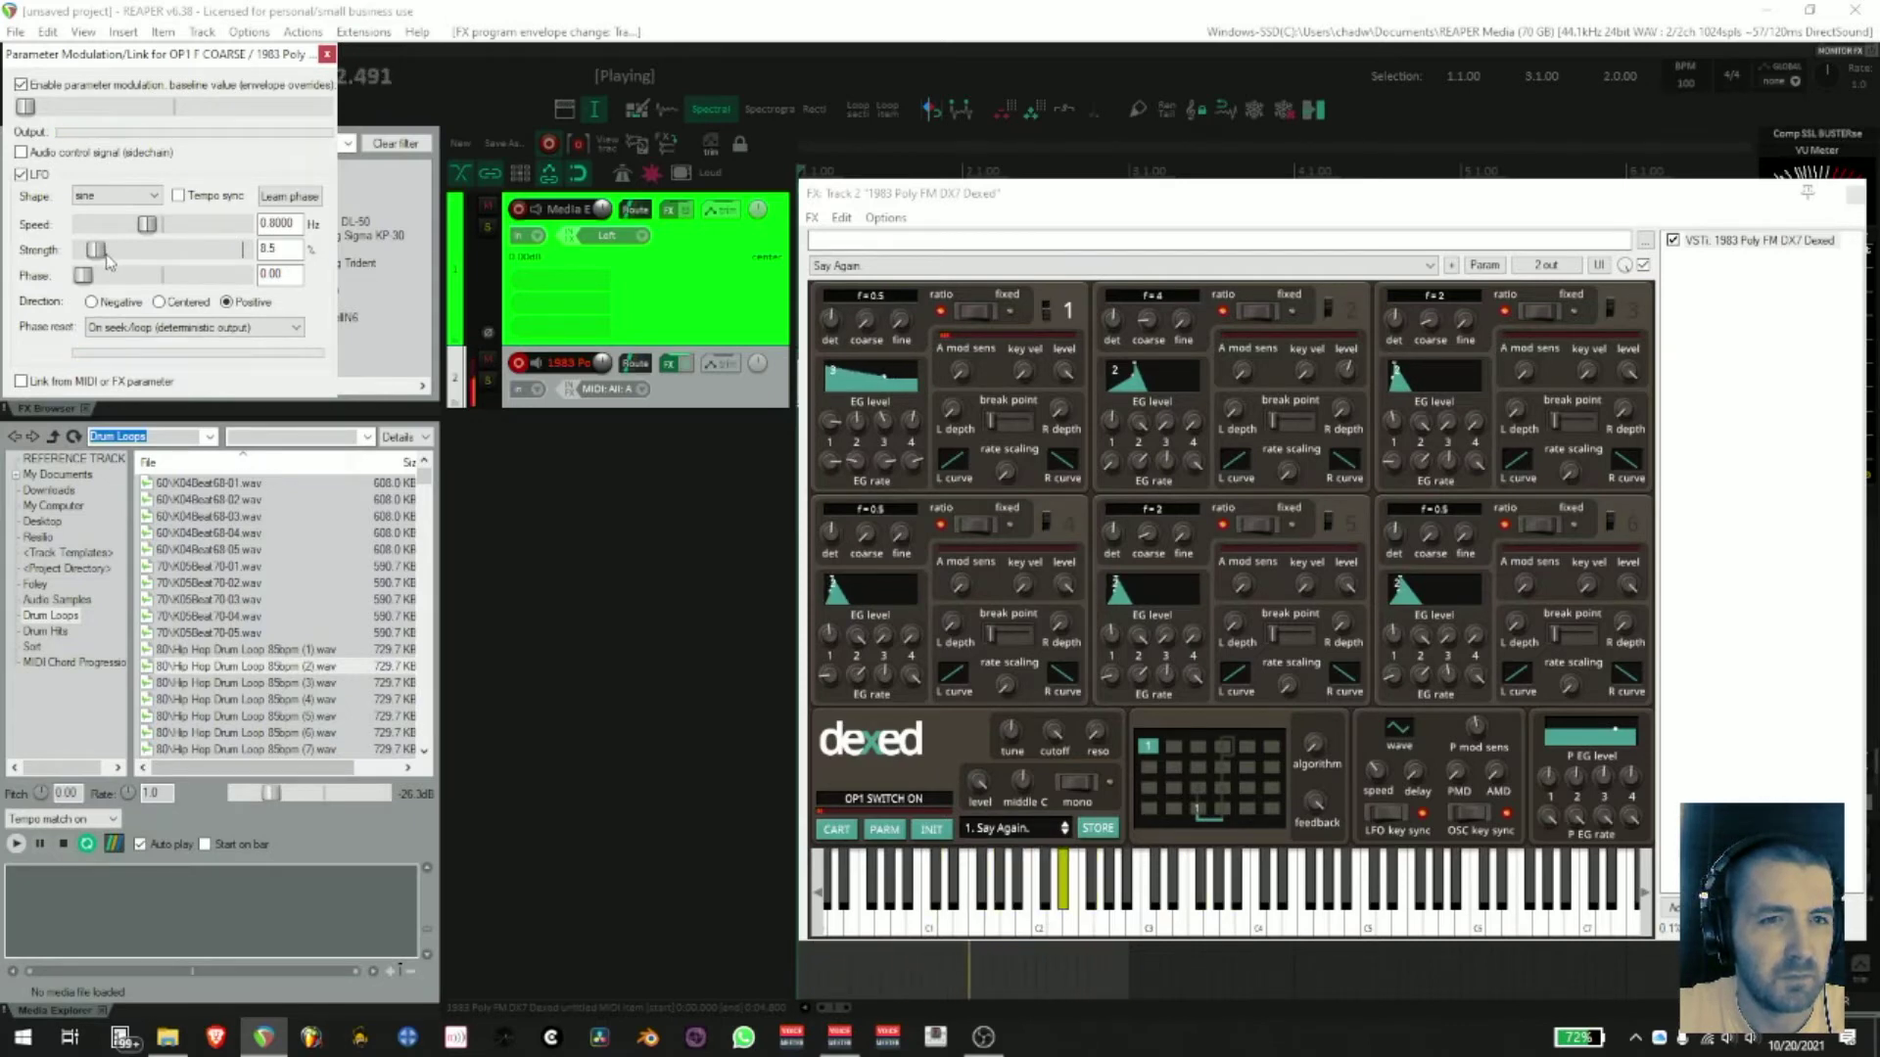
left_click_drag(109, 259, 104, 258)
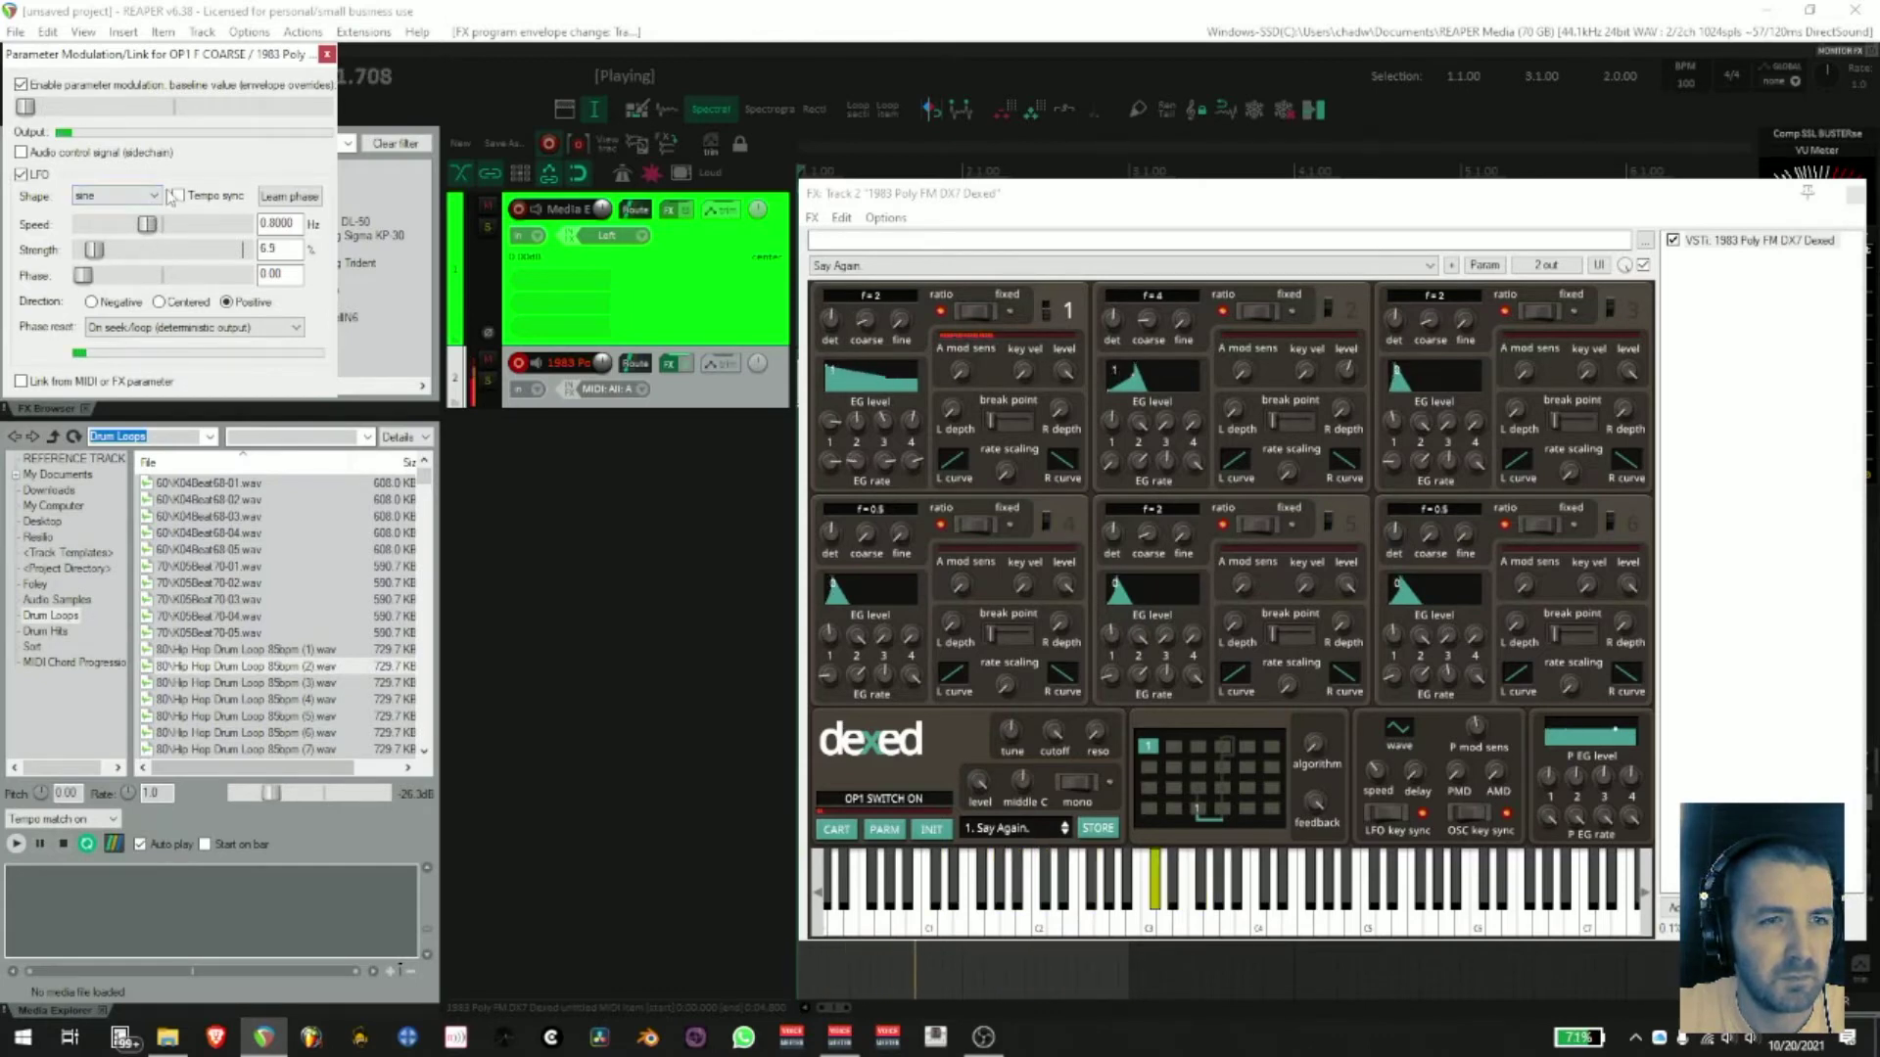
- Lower the OP1 F Coarse LFO to a speed of 0.6000 Hz and a strength of 5.3%
scroll(146, 233, "down", 1)
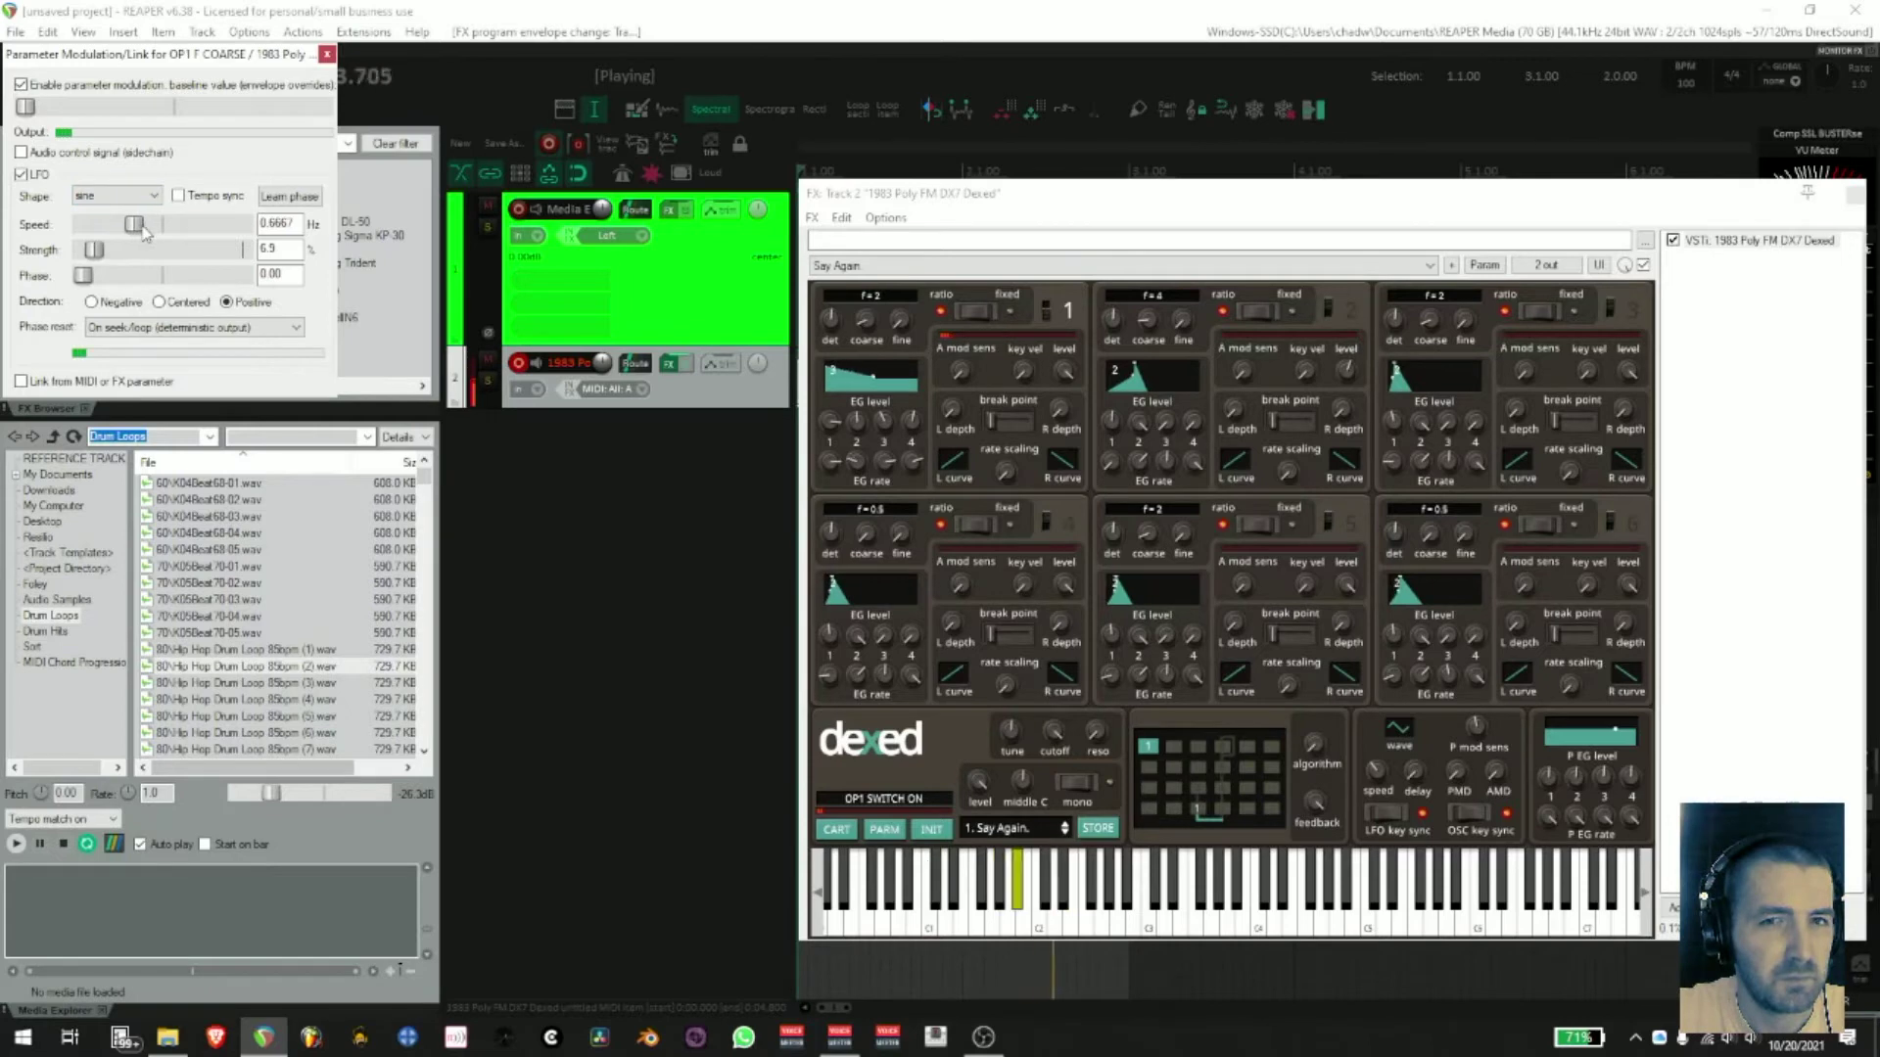
scroll(142, 231, "down", 1)
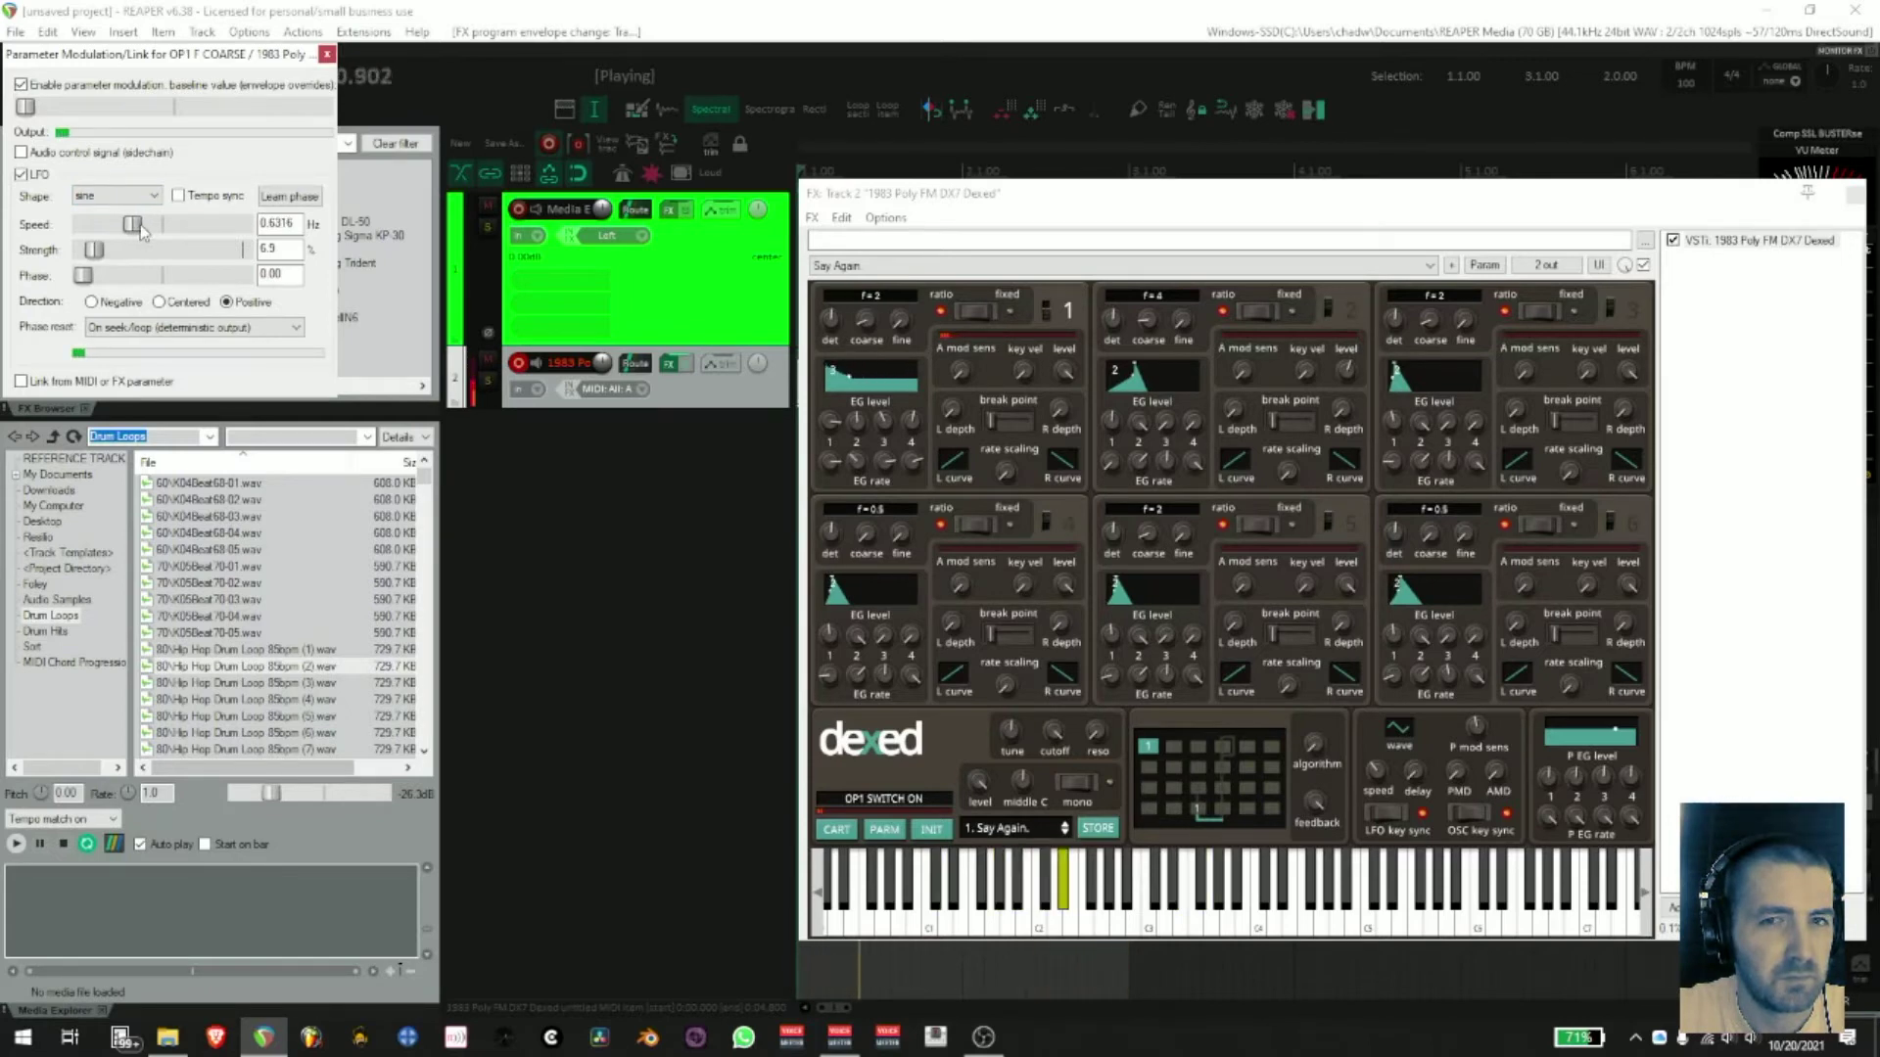
scroll(132, 229, "down", 1)
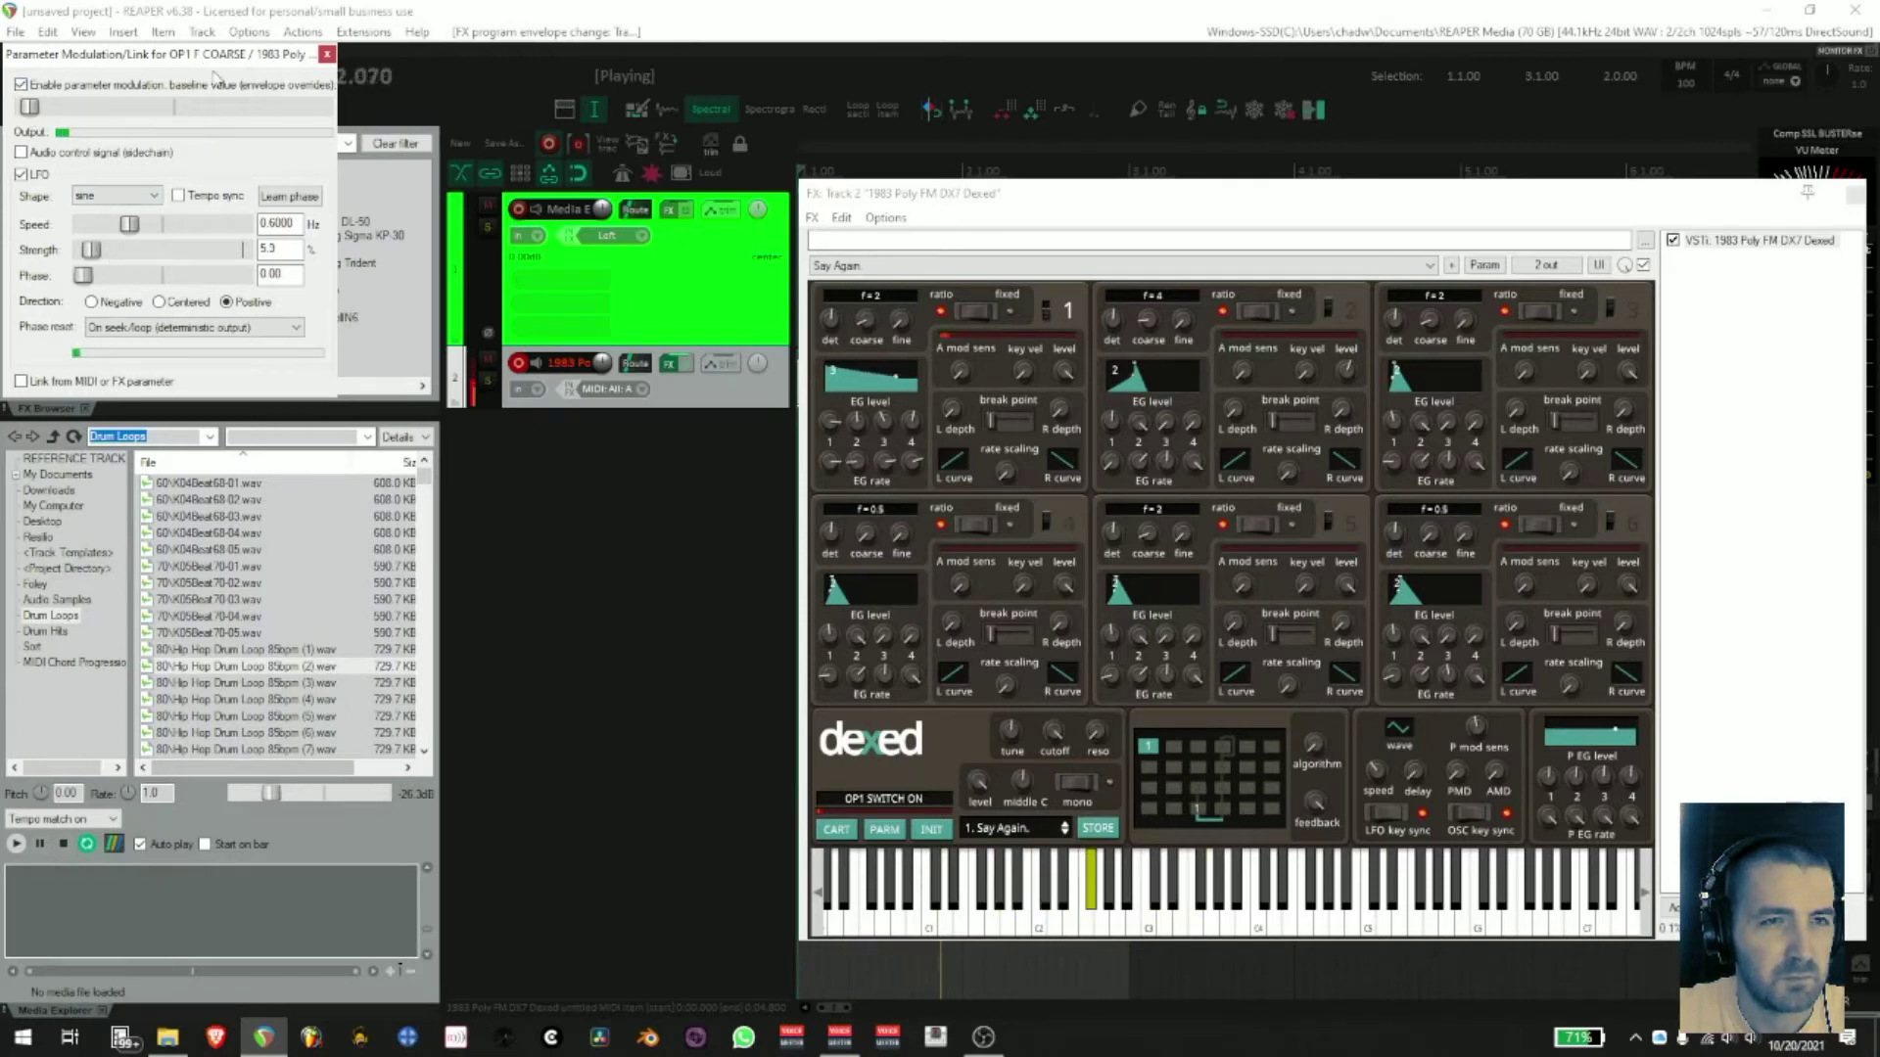
- Change the OP1 F Coarse LFO to the random shape at 0.8000 Hz and close its modulation settings
left_click(125, 196)
left_click(107, 284)
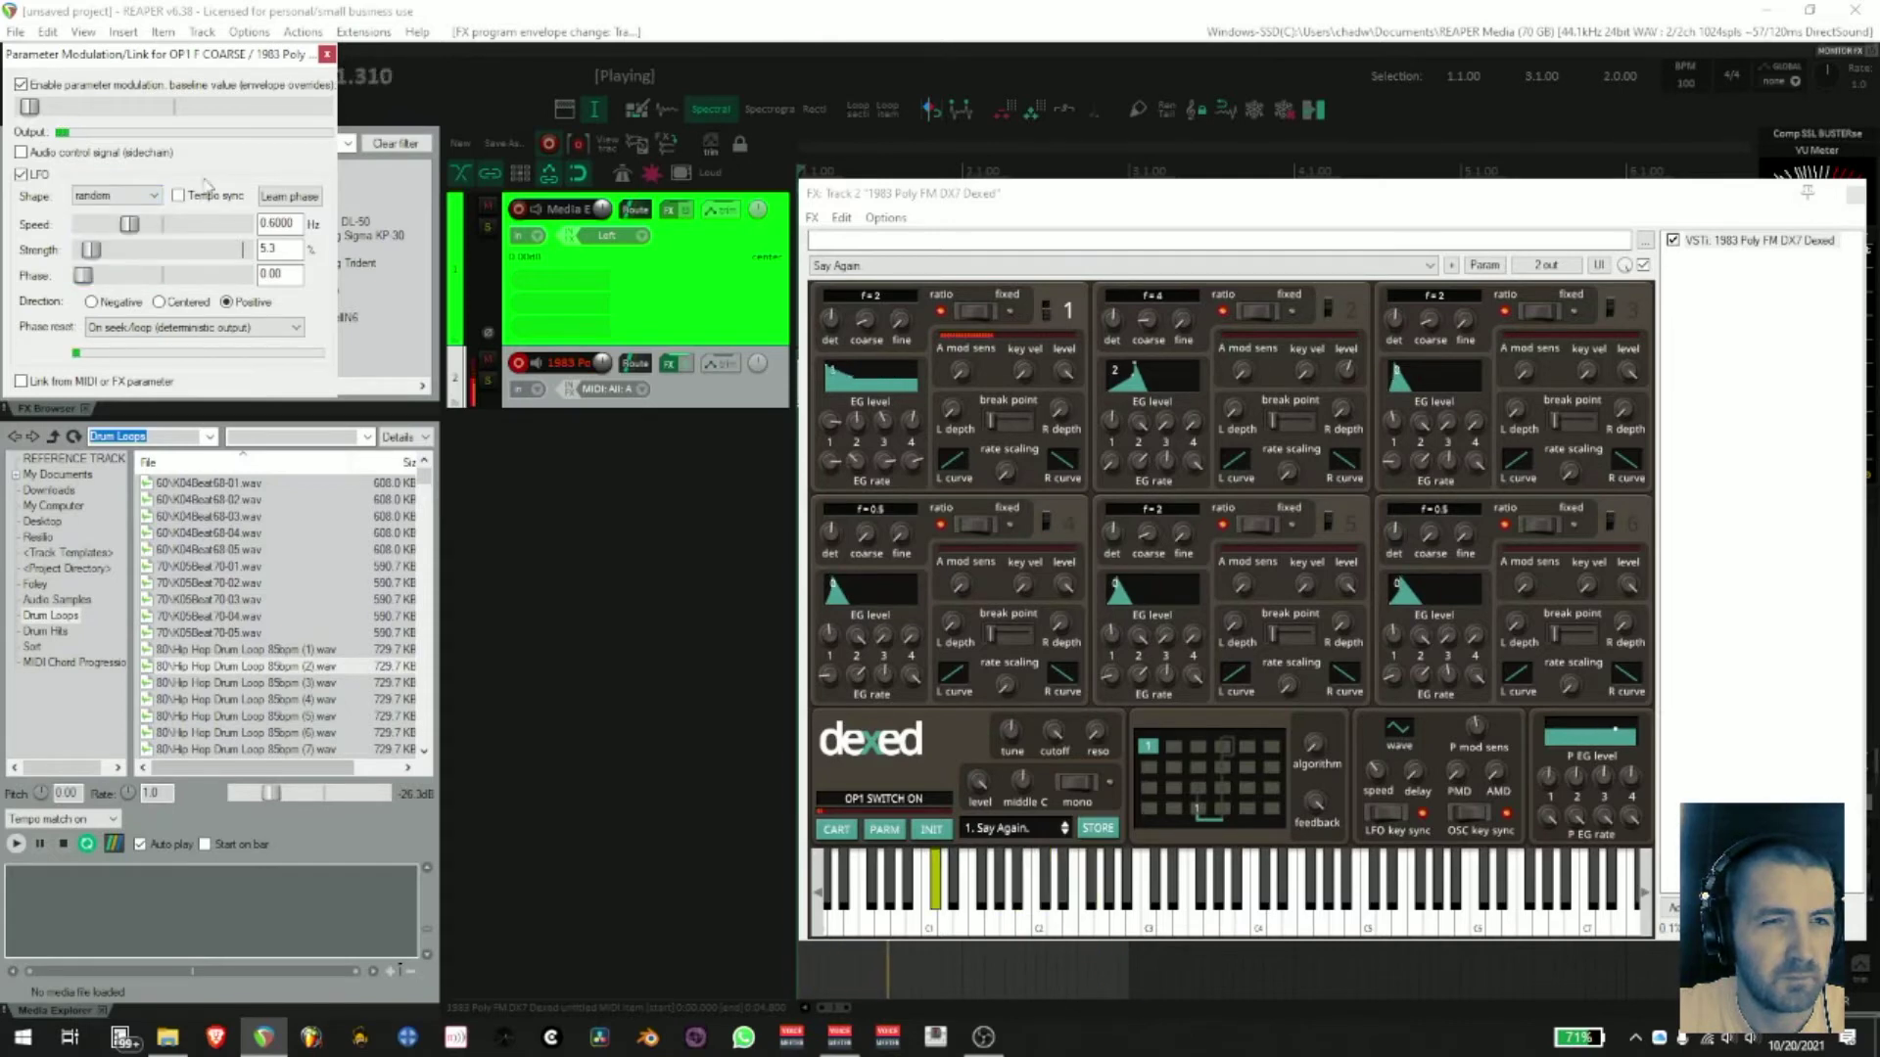
left_click_drag(278, 55, 564, 259)
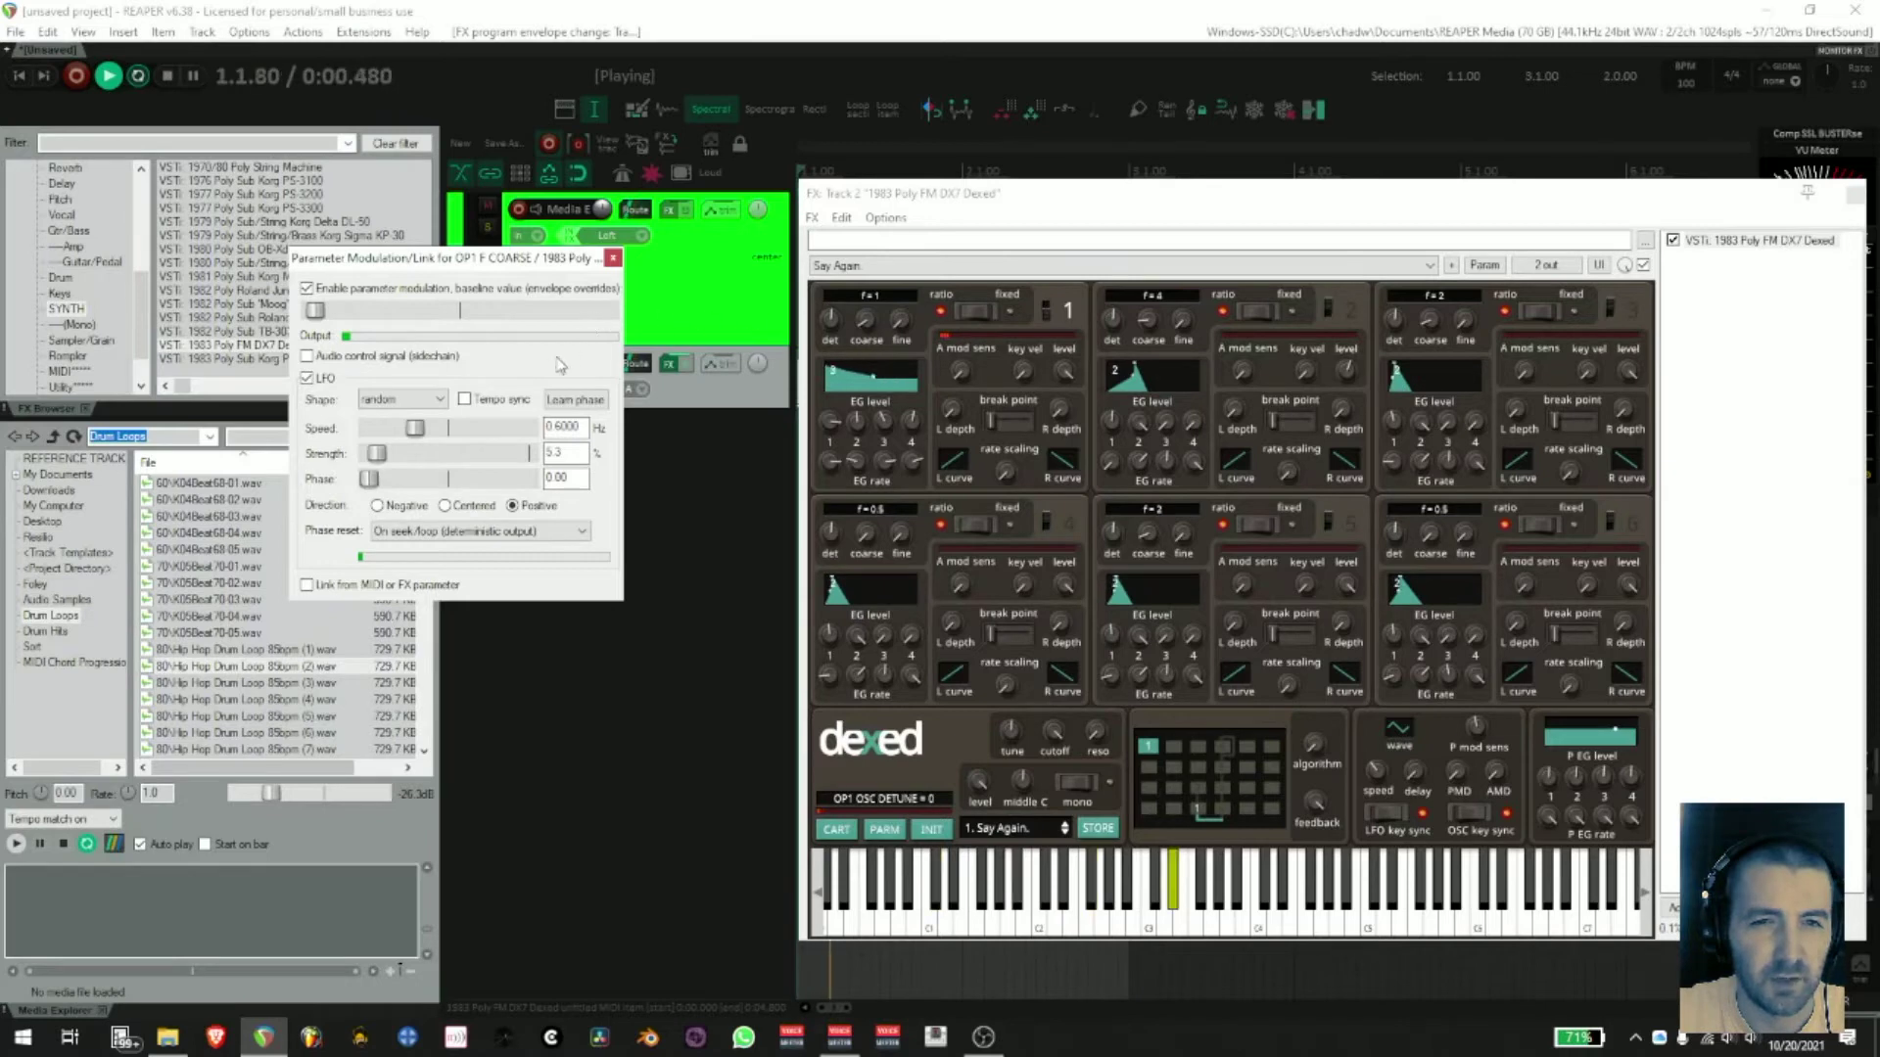
left_click_drag(417, 428, 436, 432)
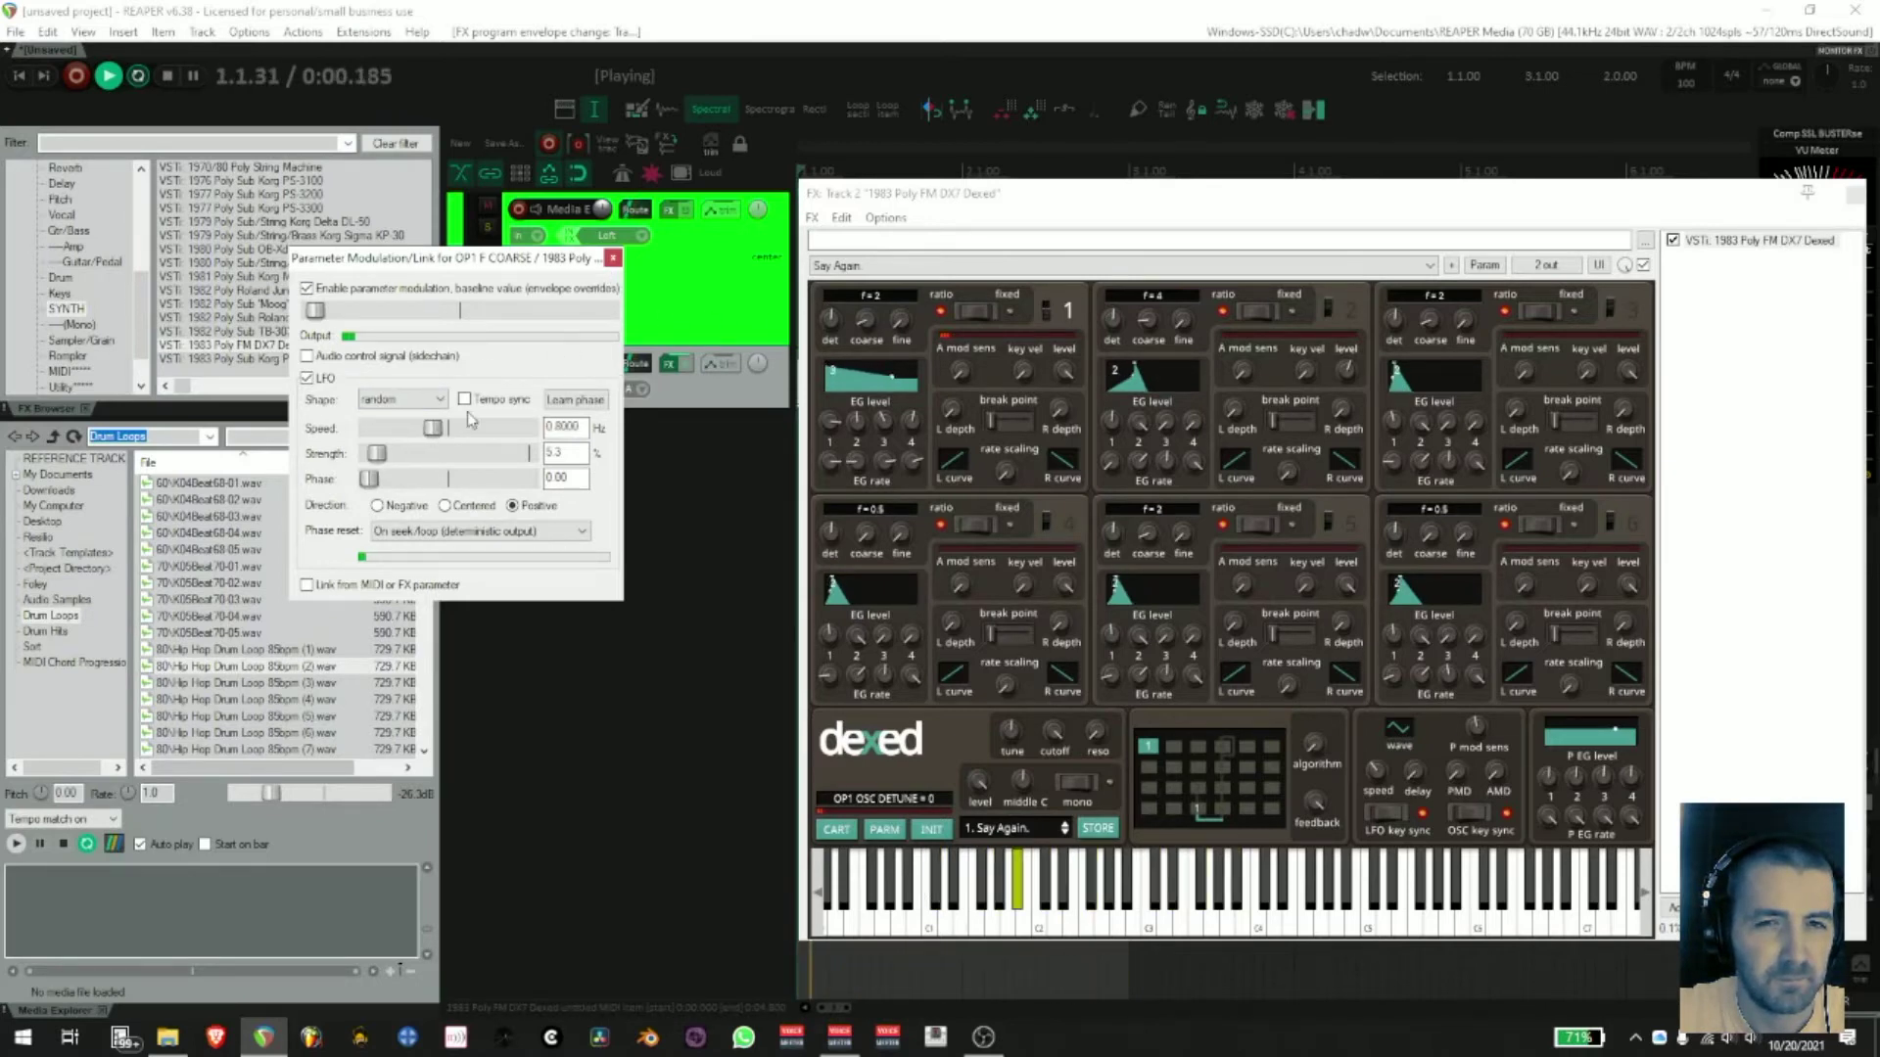
left_click(611, 259)
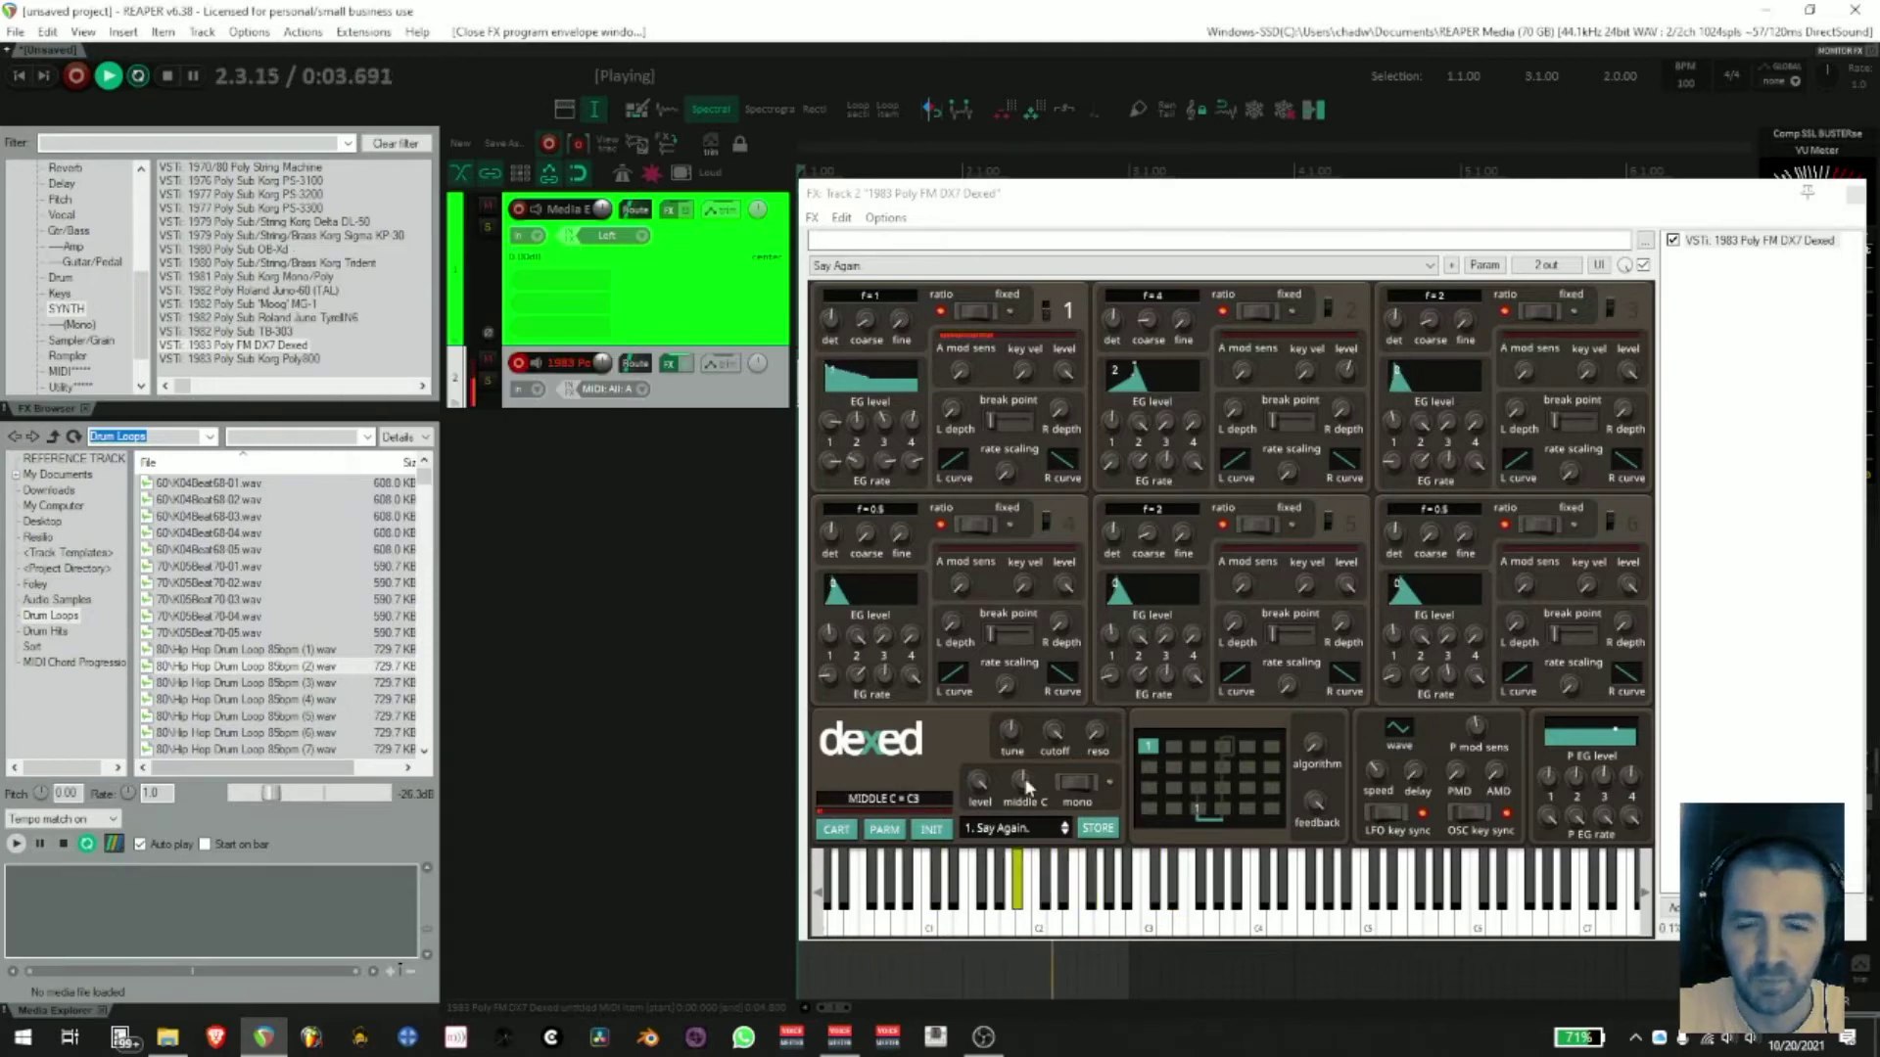
- Stop playback and move the Dexed window slightly aside to uncover the start of the arrange view
key("space")
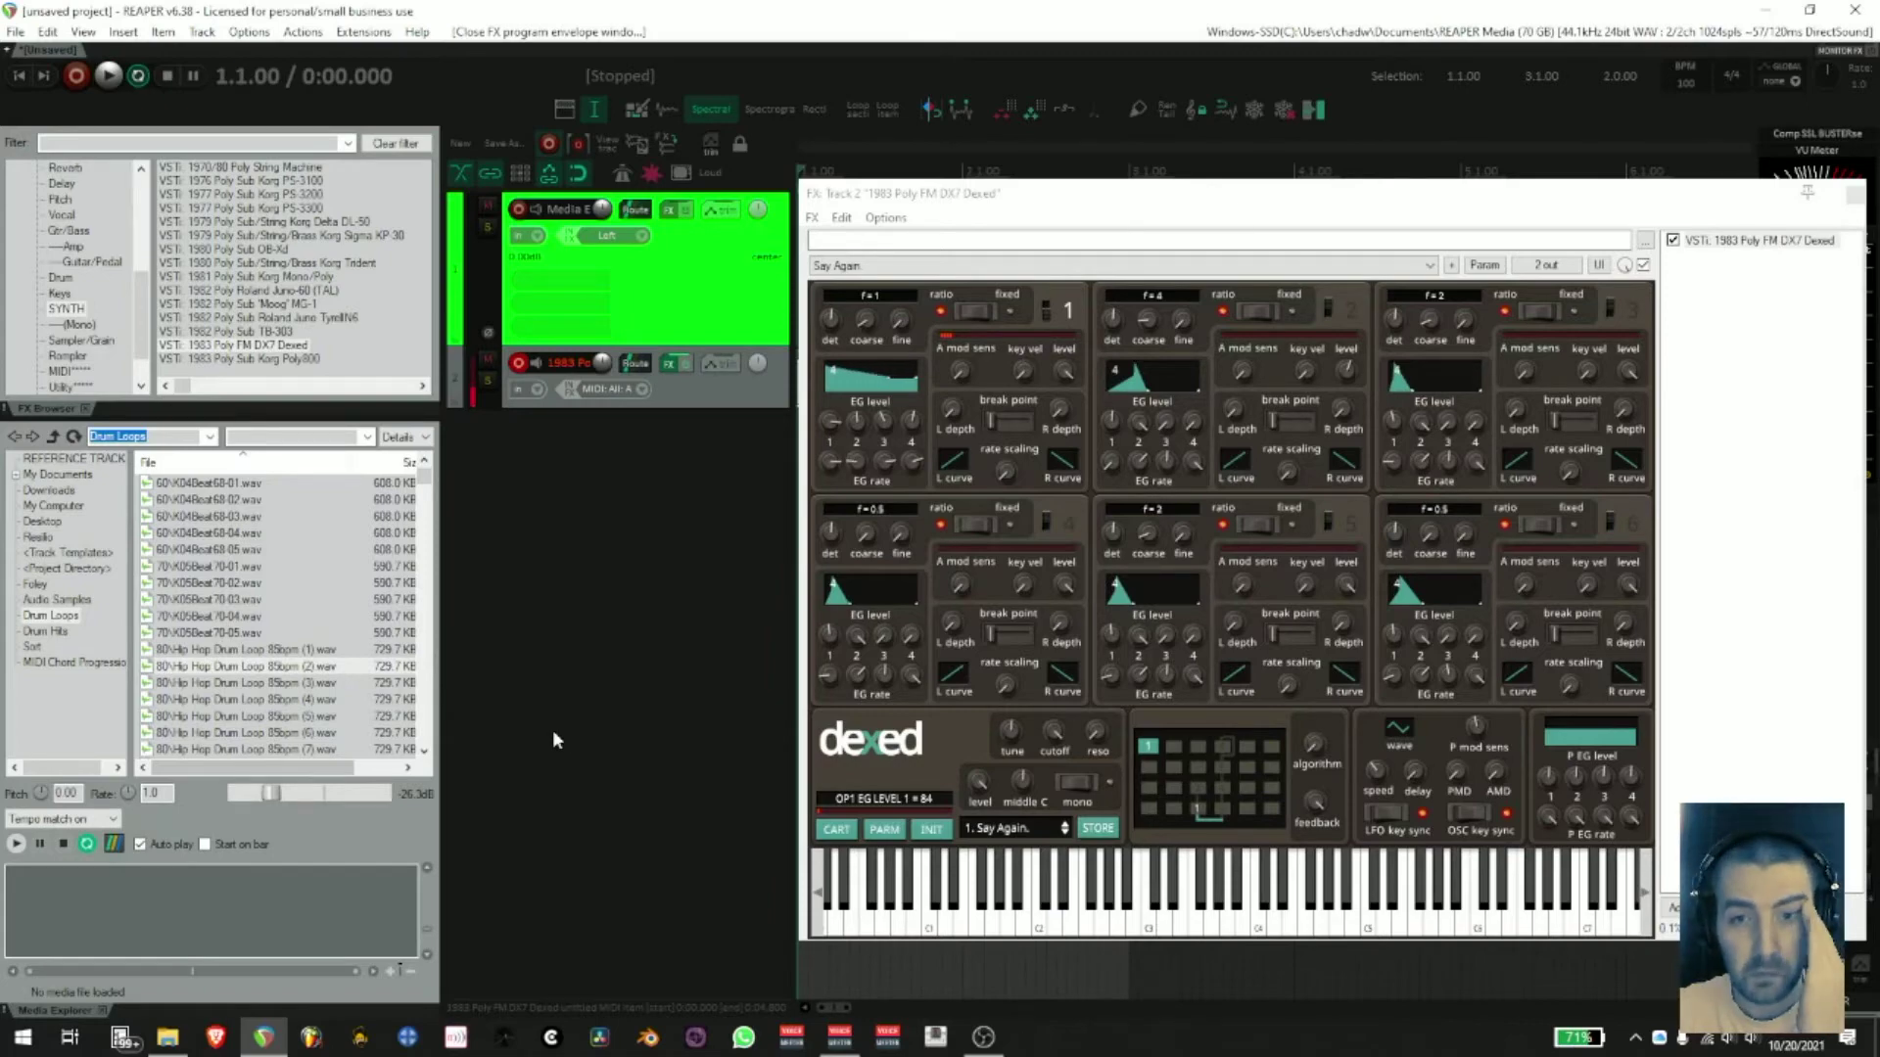
left_click_drag(1069, 193, 1114, 199)
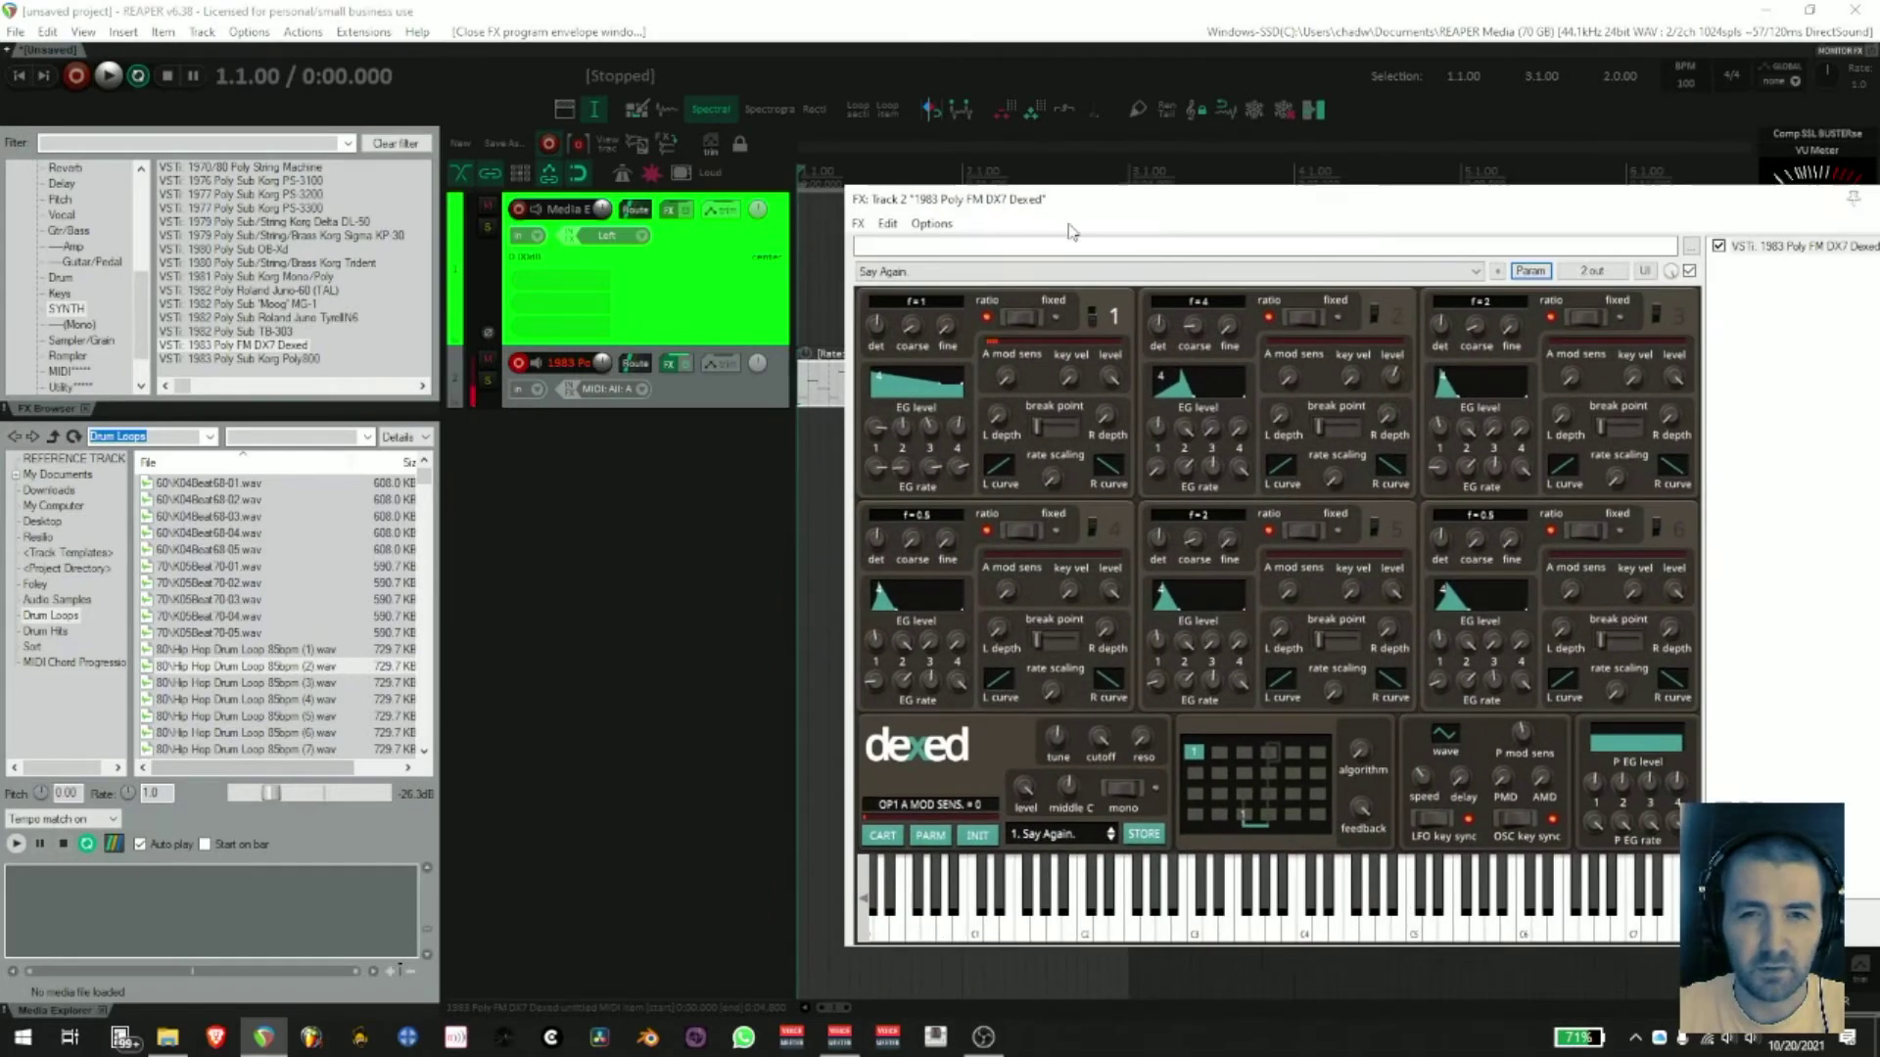
left_click(609, 390)
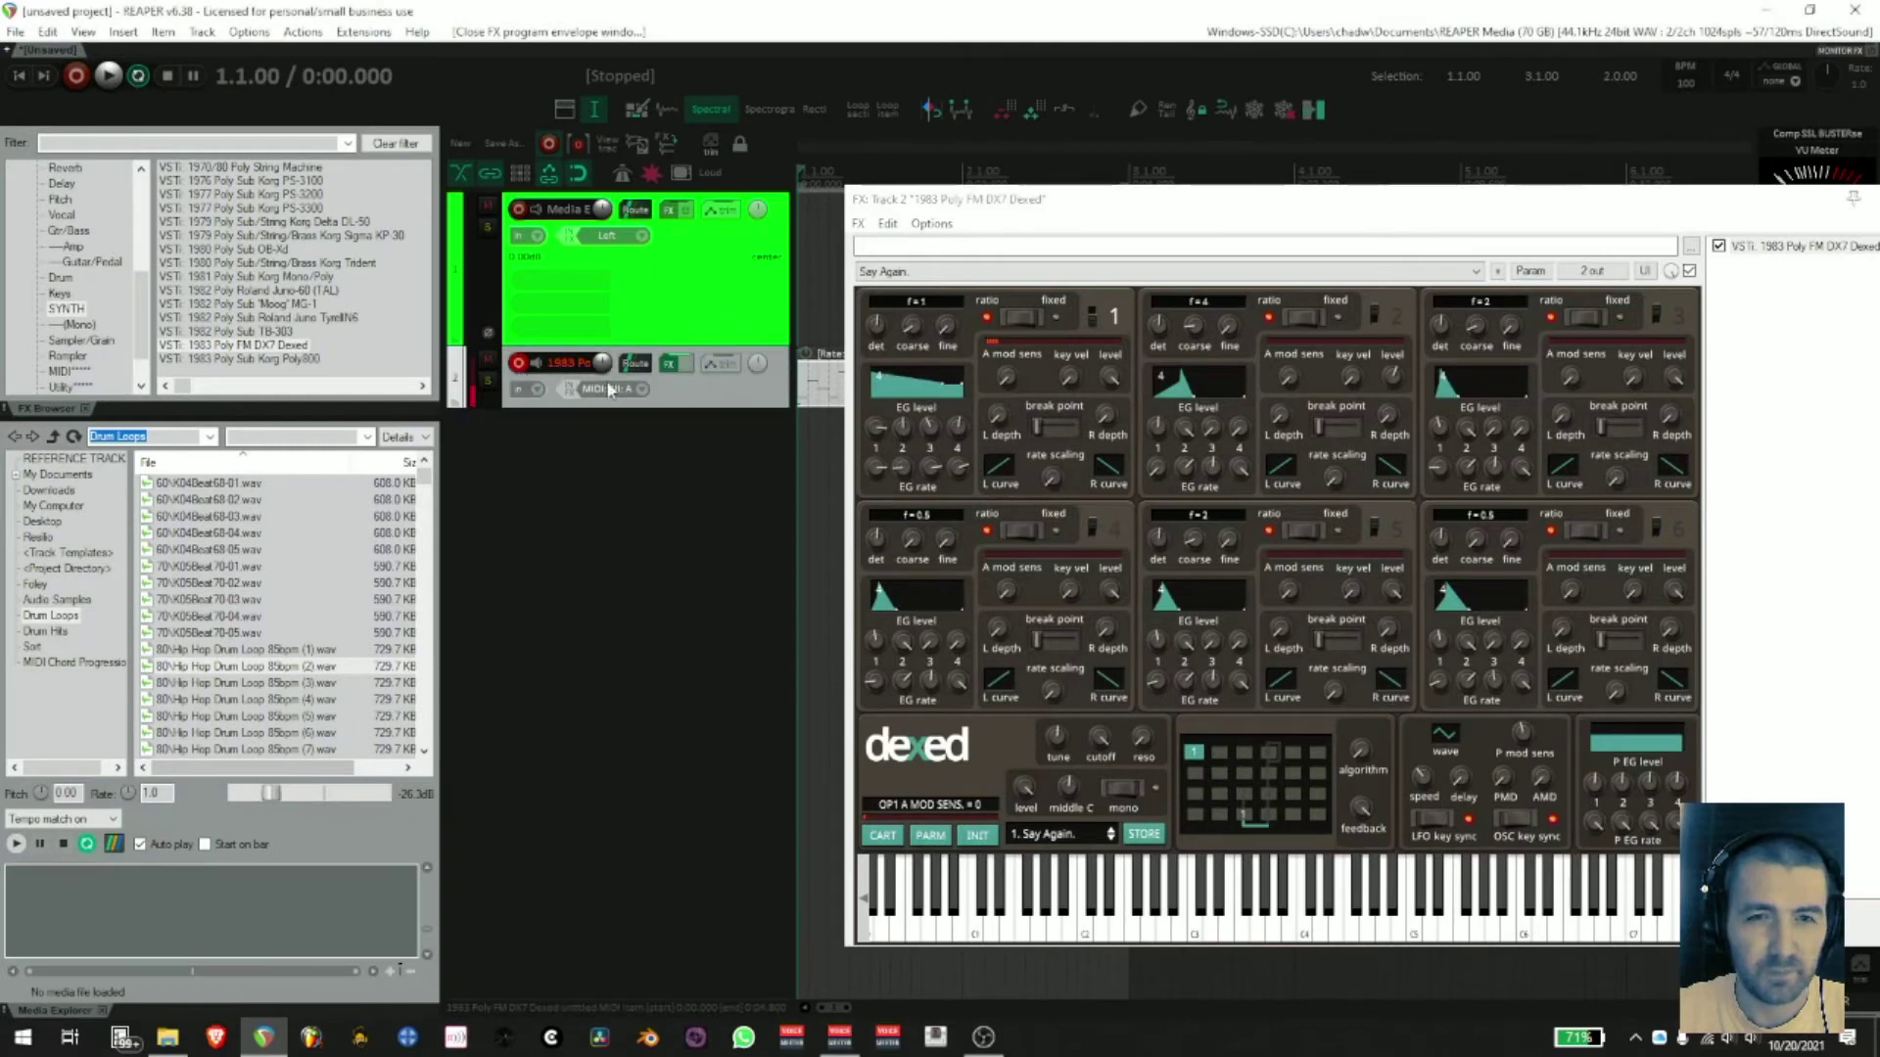
left_click(487, 360)
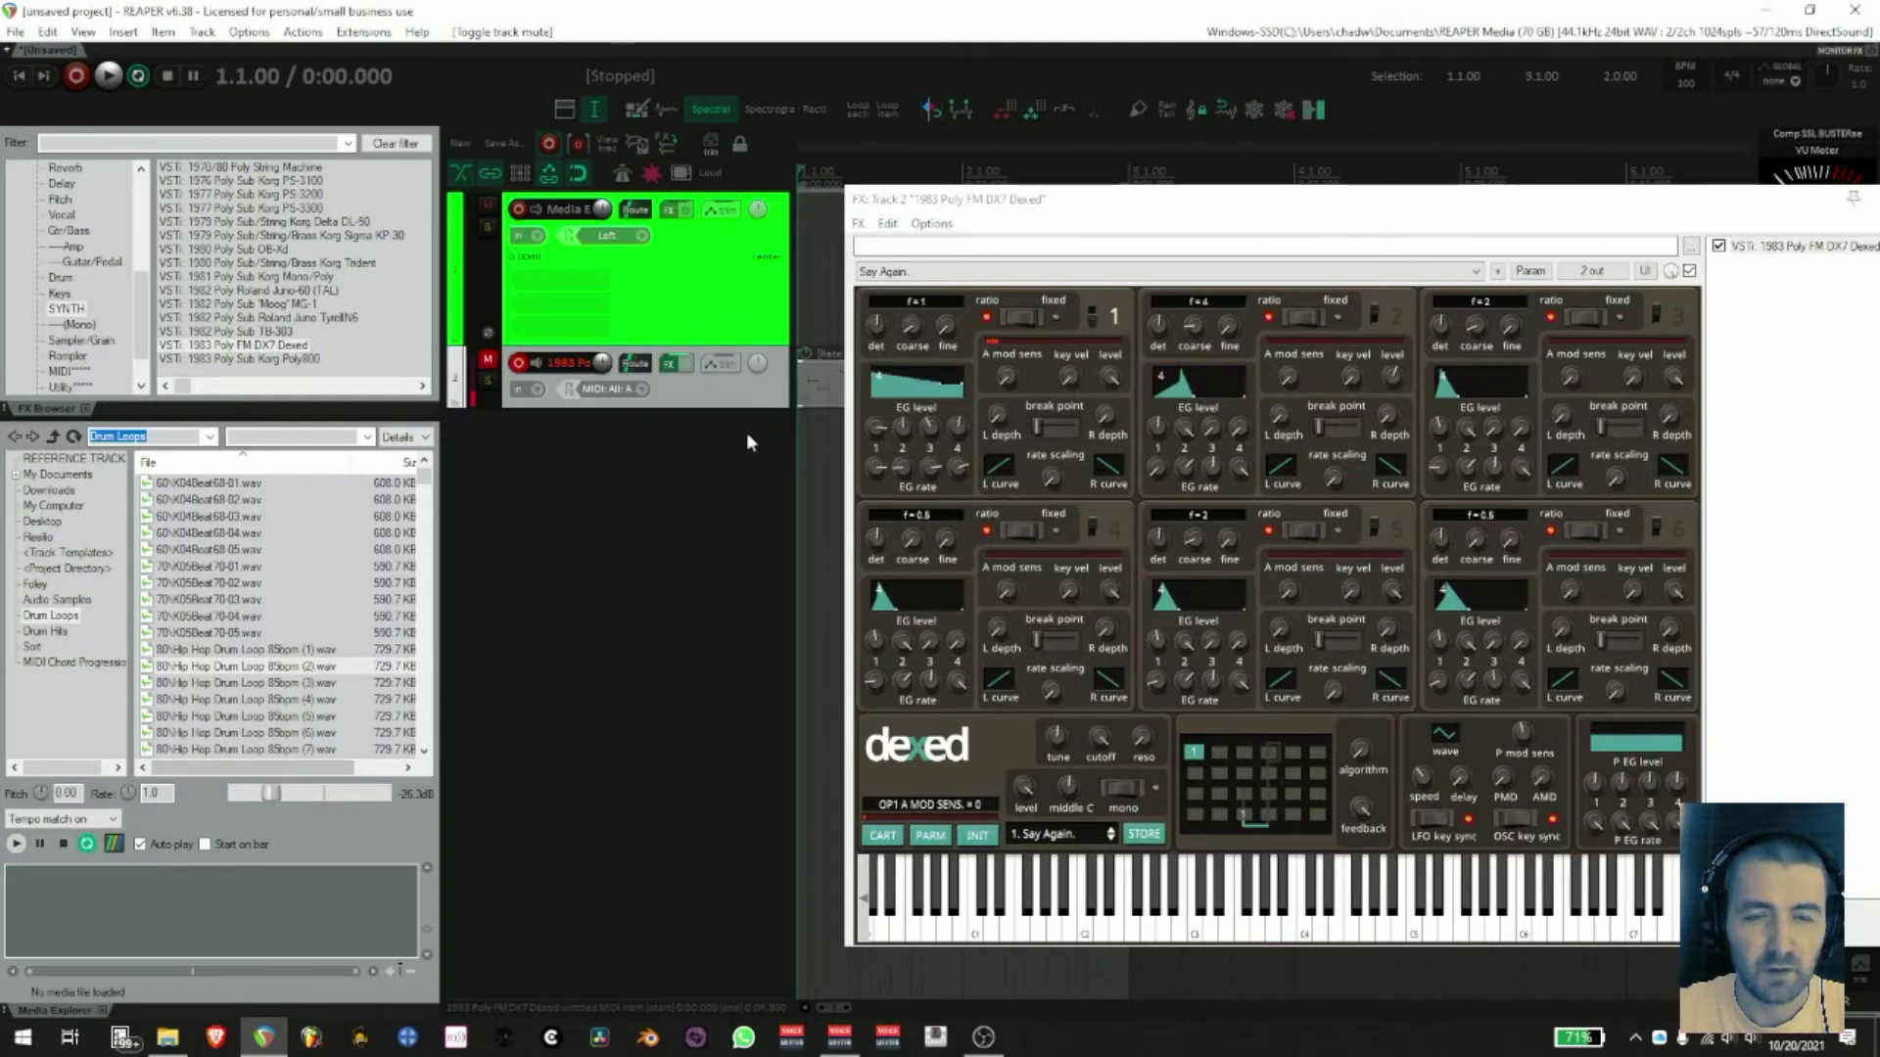
left_click(640, 572)
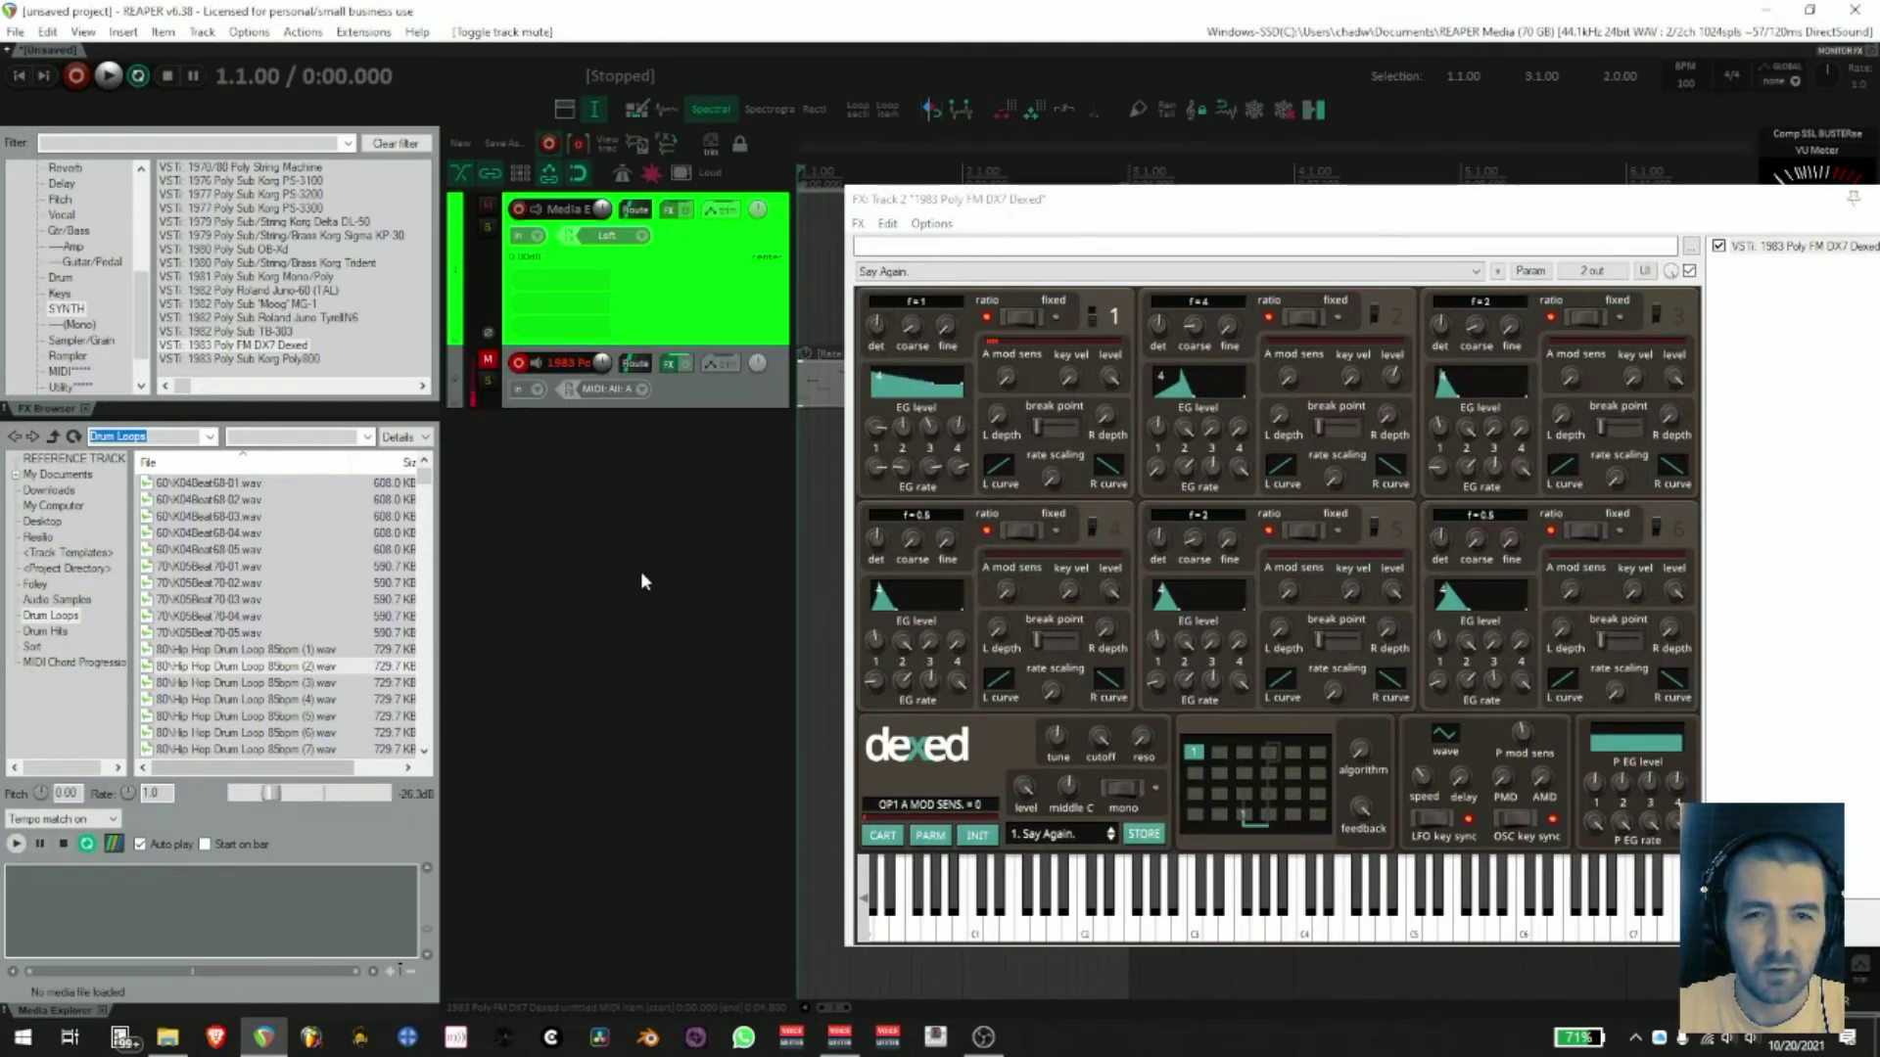
left_click(485, 362)
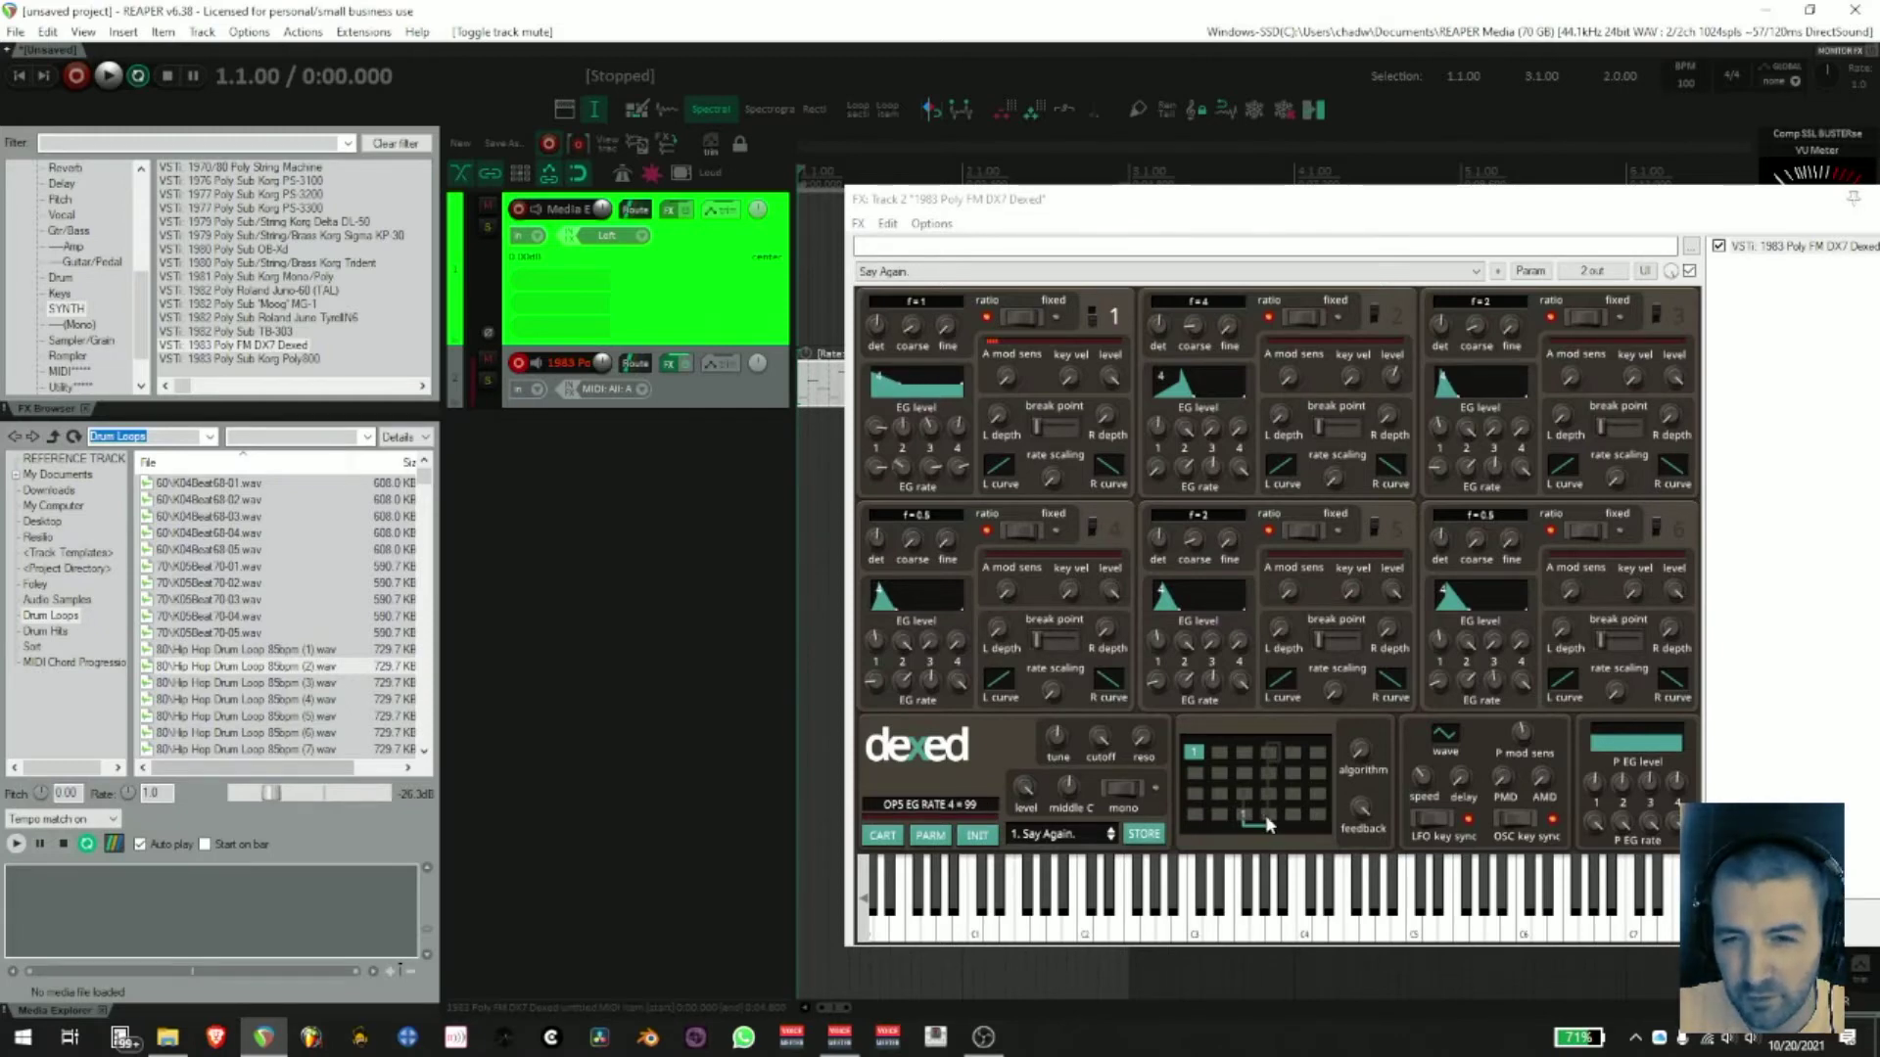
- Switch on operator 3 and, with the loop playing, set its coarse ratio to 3 and output level to 86
left_click(1657, 315)
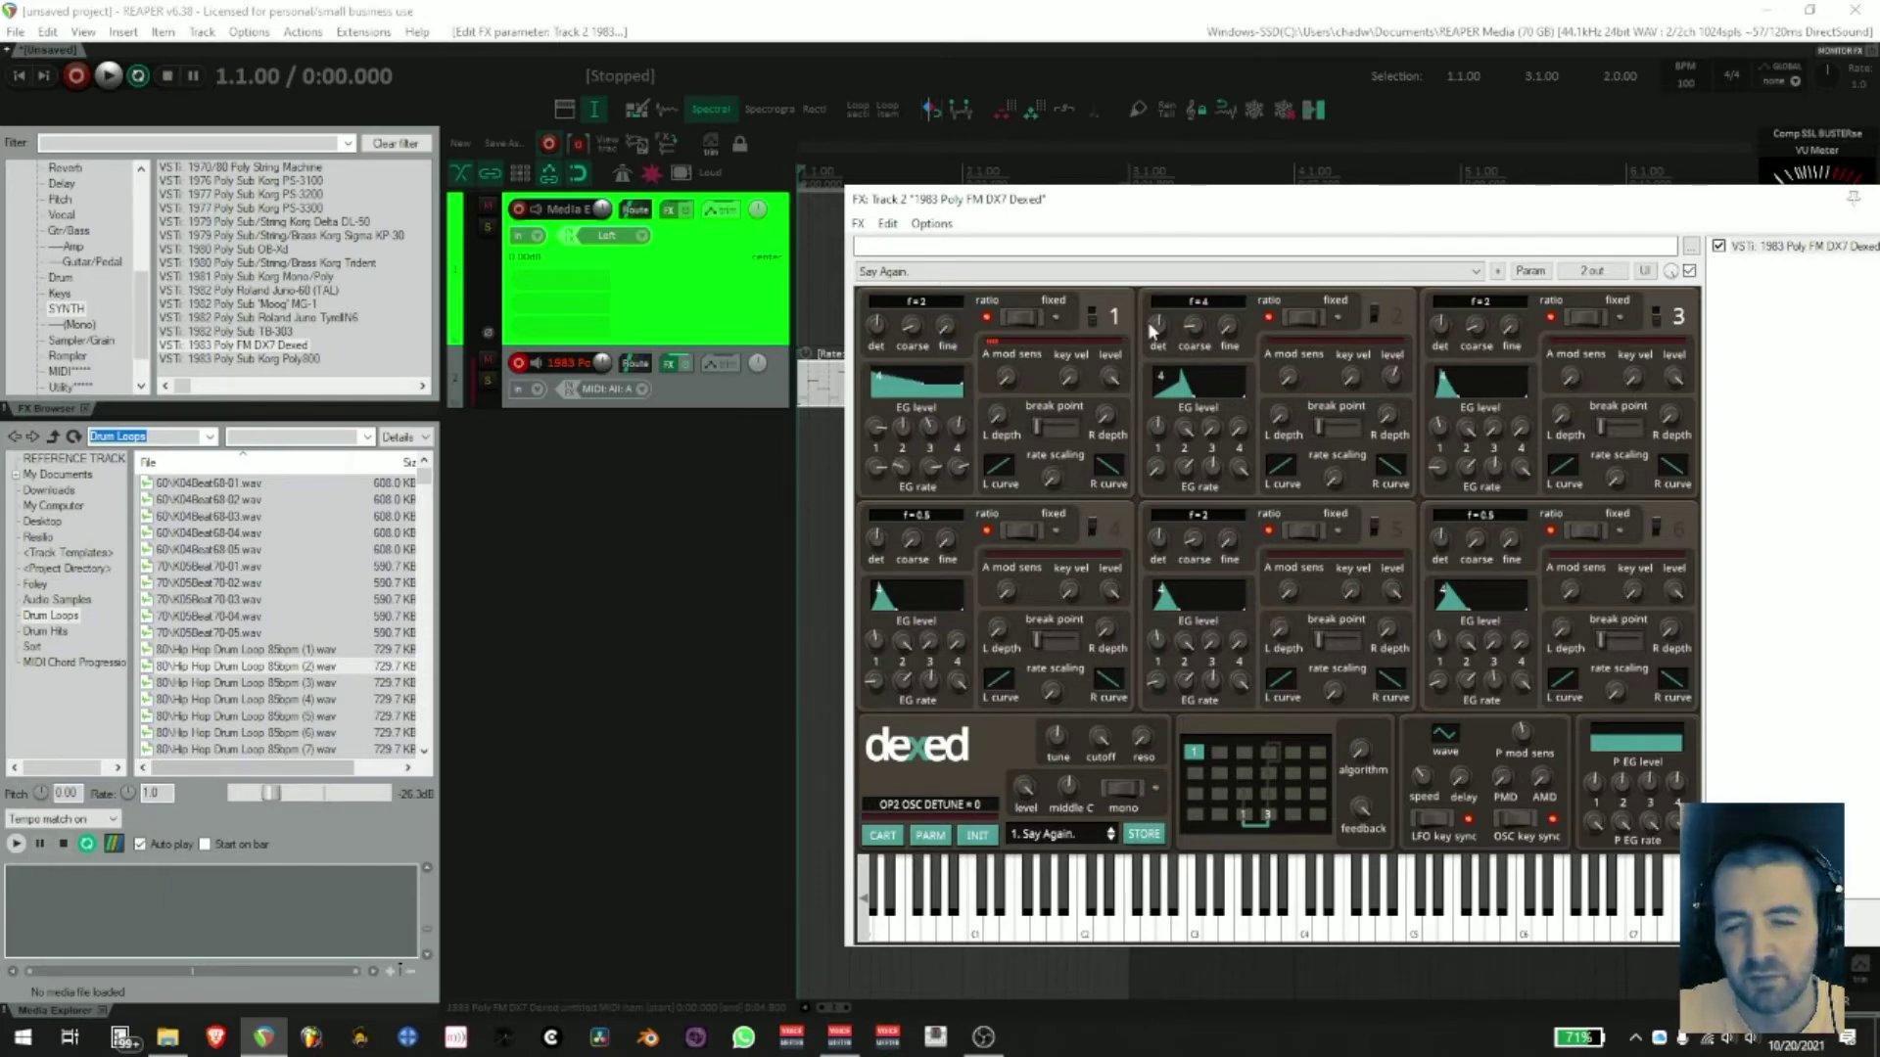
key("space")
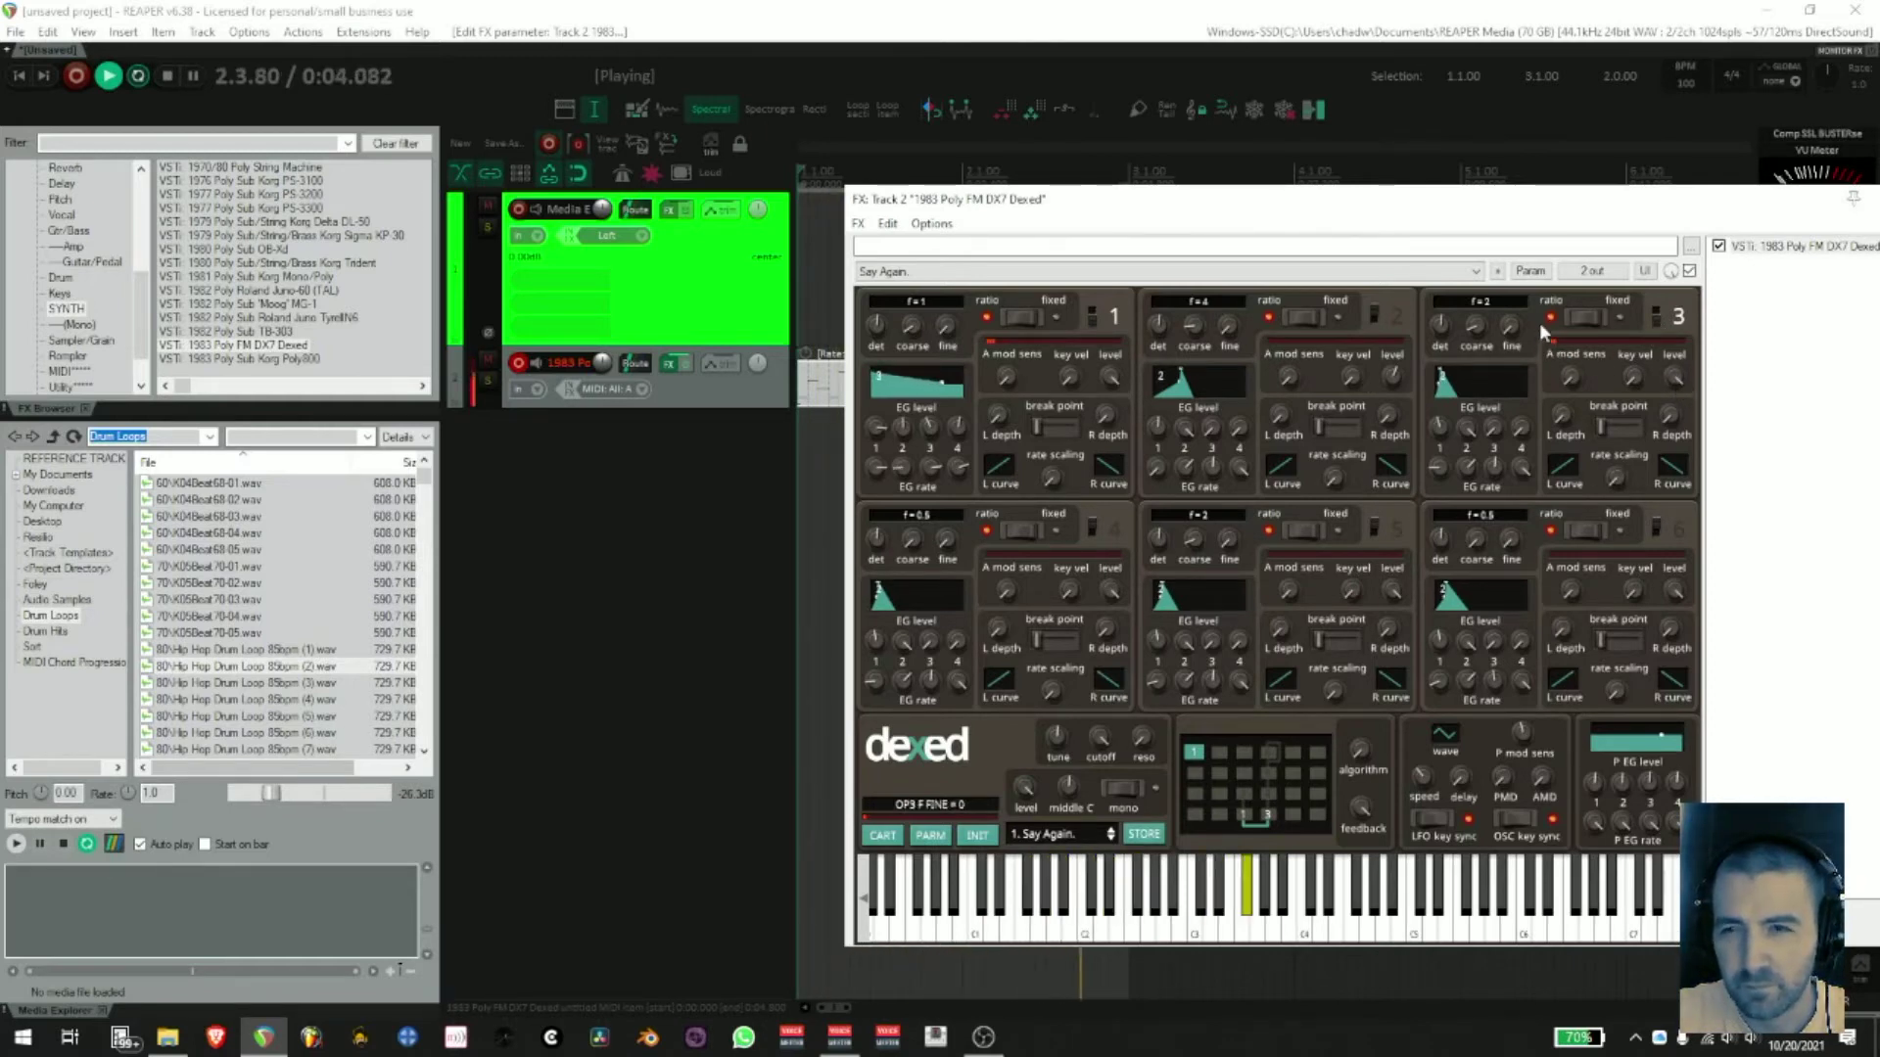
left_click_drag(1478, 327, 1483, 318)
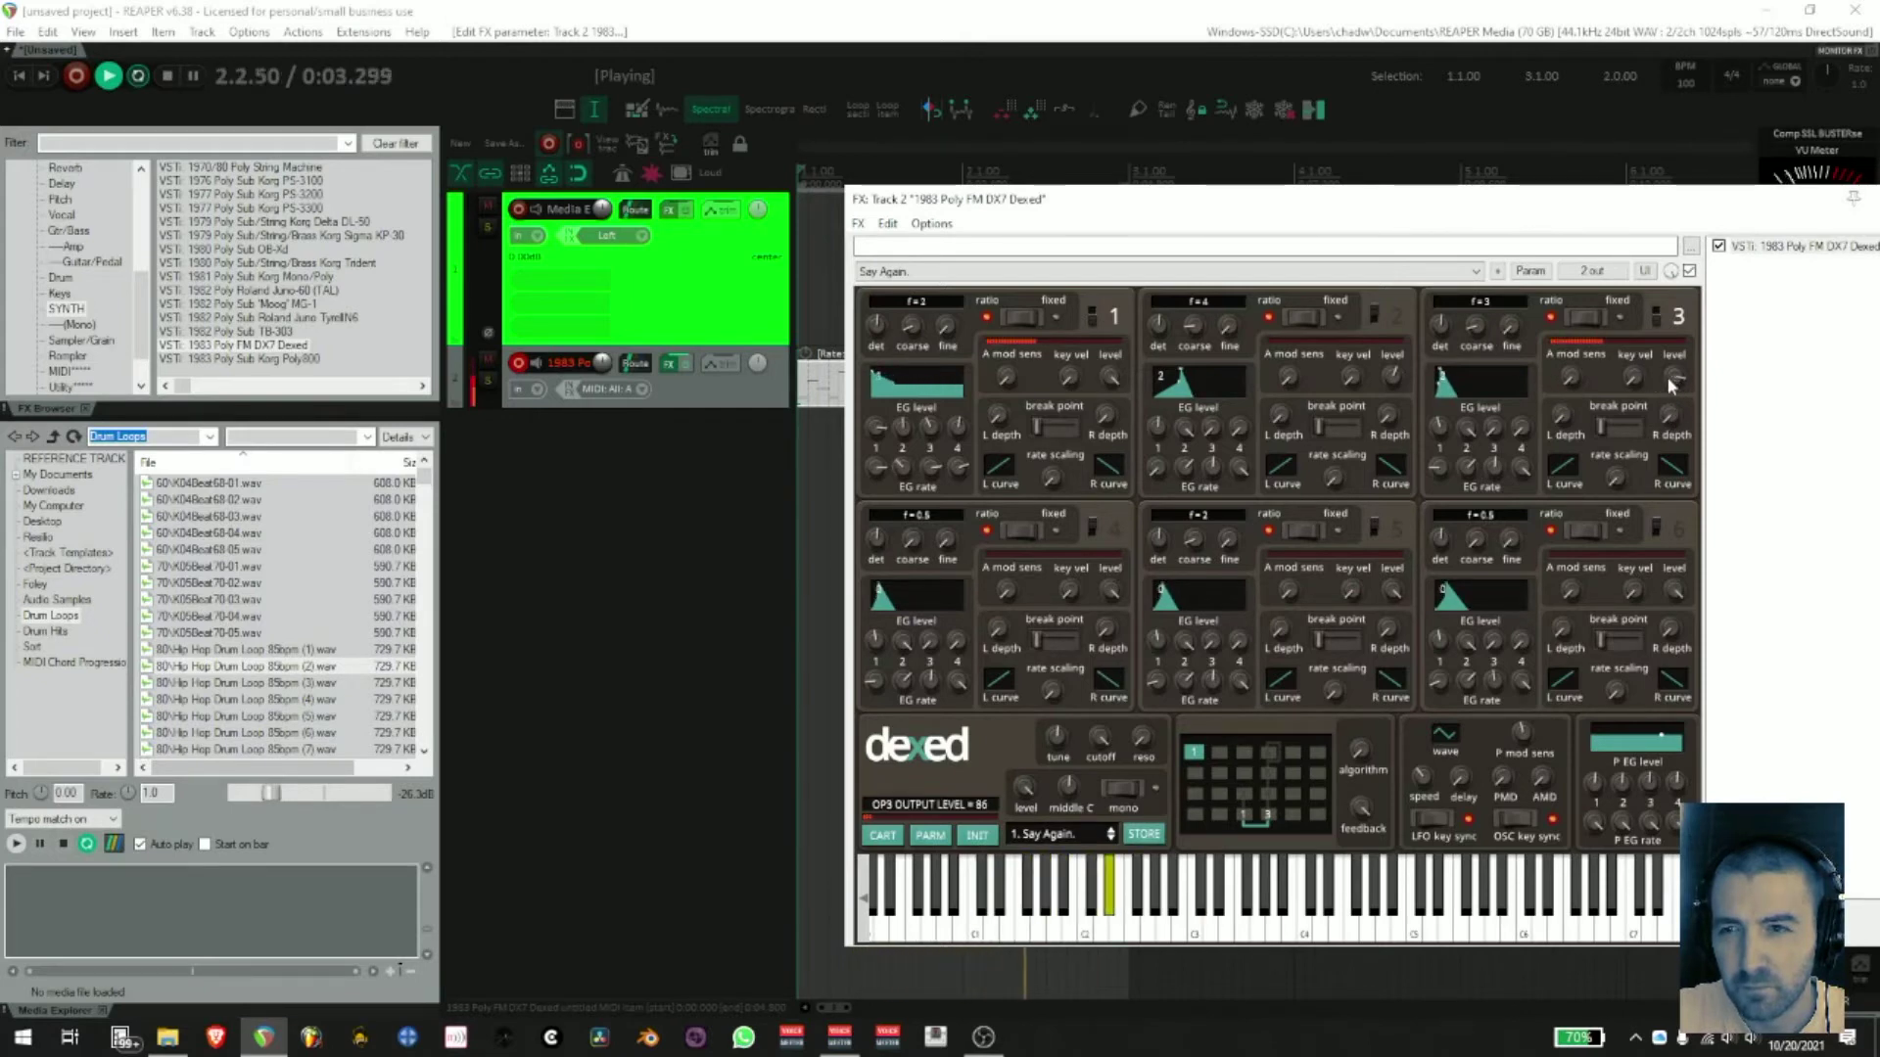
- Reshape operator 3's envelope by raising EG Rate 1 and lowering EG Rate 2
left_click_drag(1441, 467, 1441, 401)
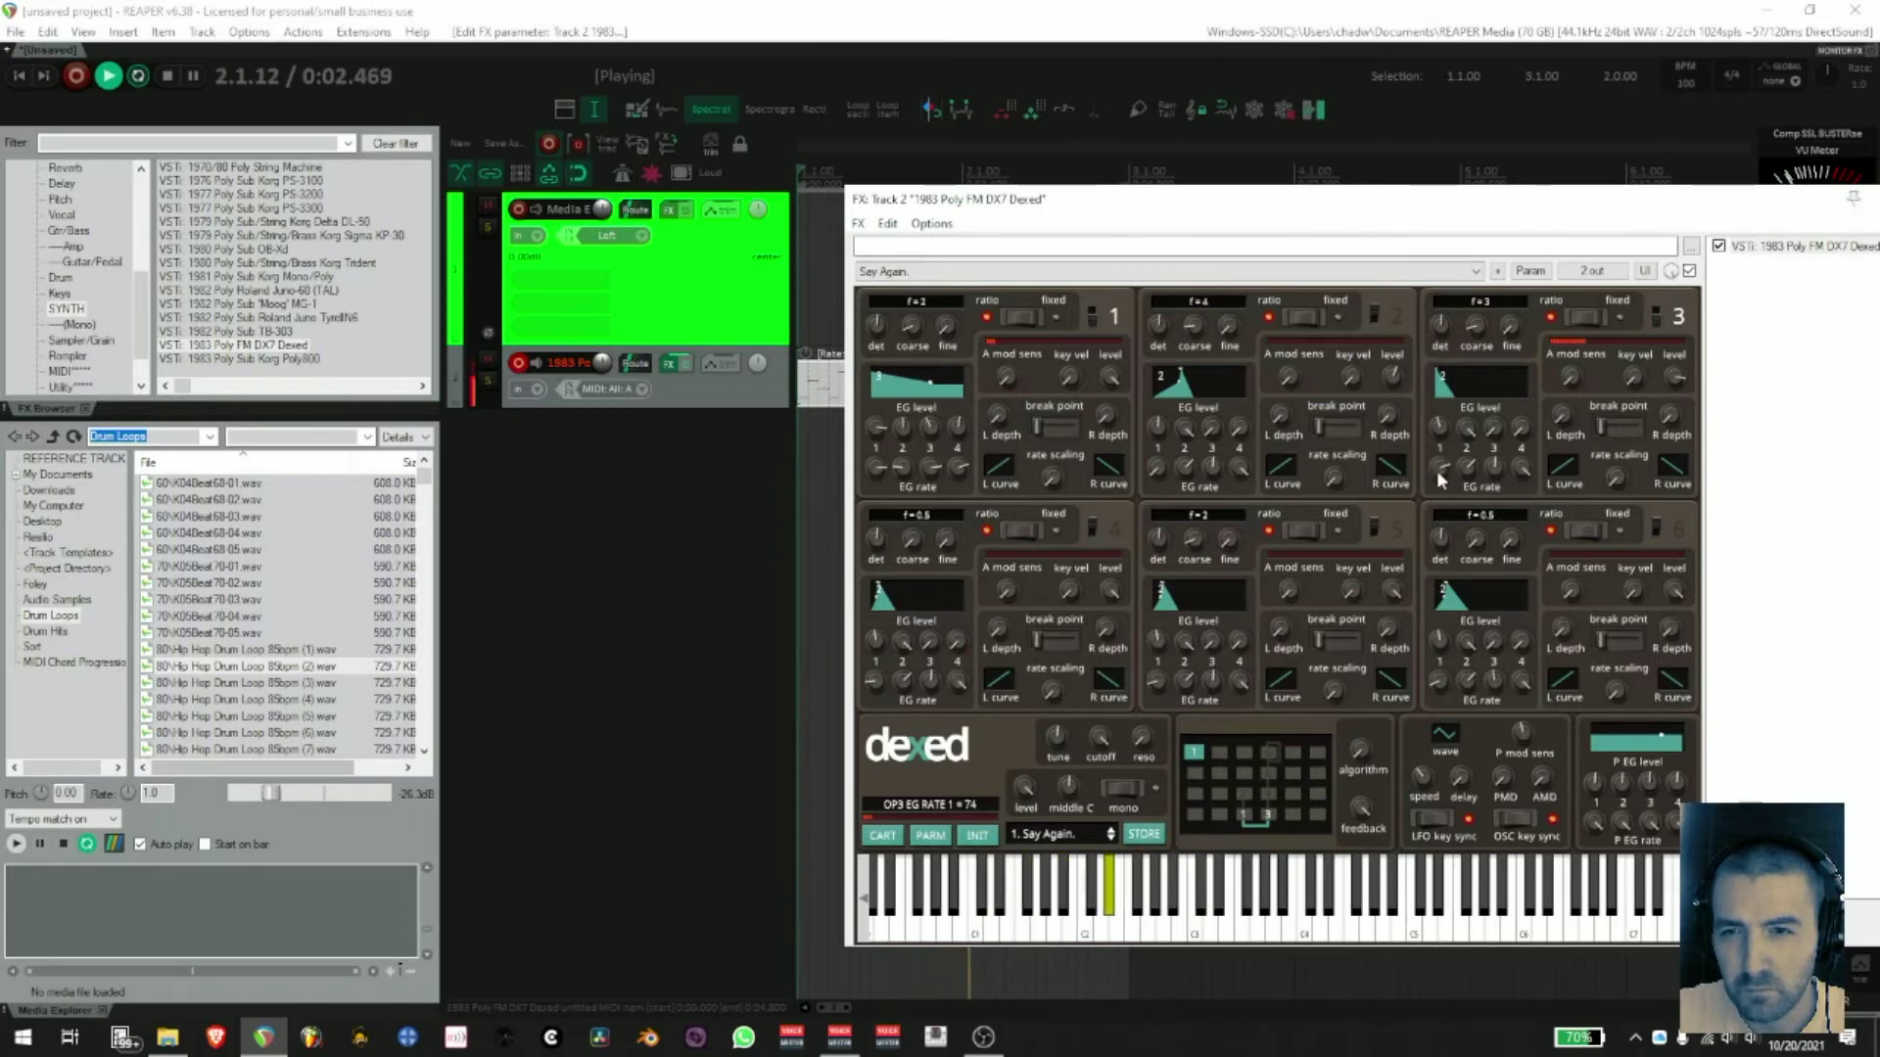
left_click_drag(1447, 391, 1451, 355)
left_click_drag(1468, 468, 1471, 534)
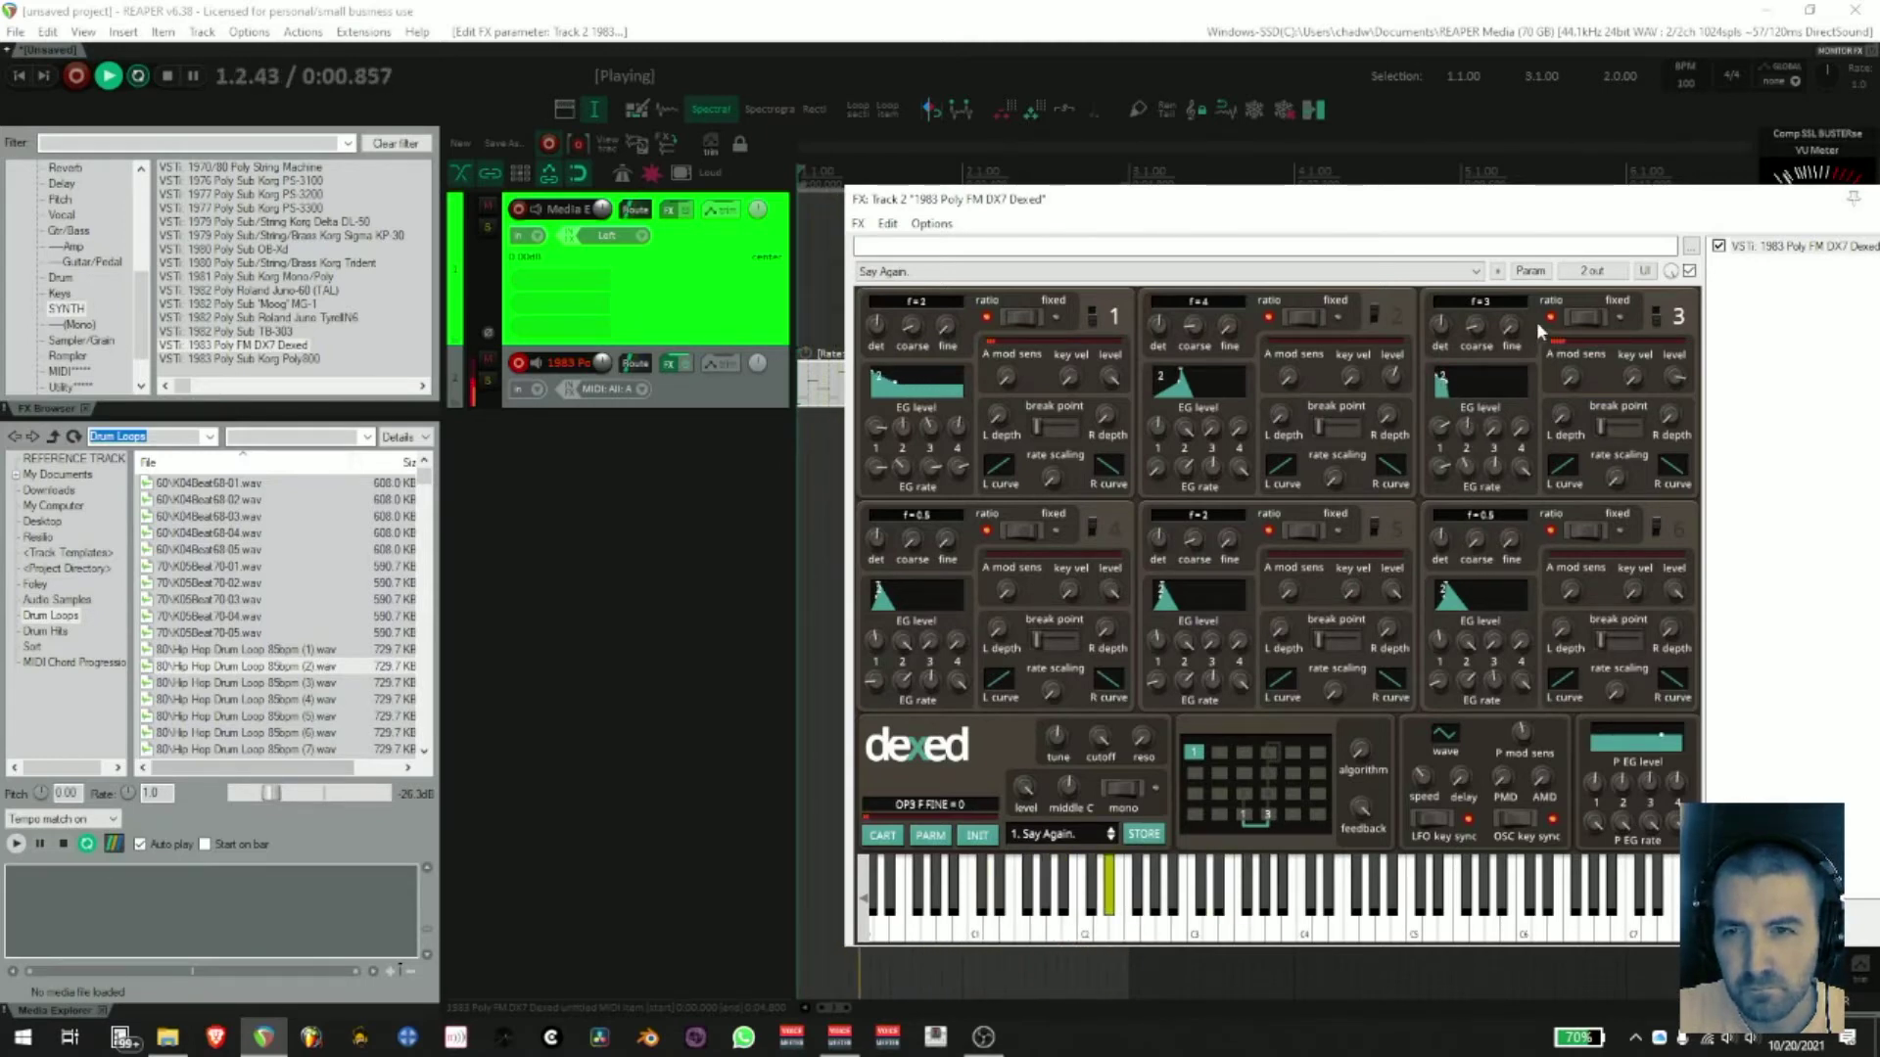
- Set up LFO modulation for OP3 EG Rate 2 with a speed of 0.4000 Hz and a strength of 23.3%
left_click(1530, 271)
left_click(1576, 381)
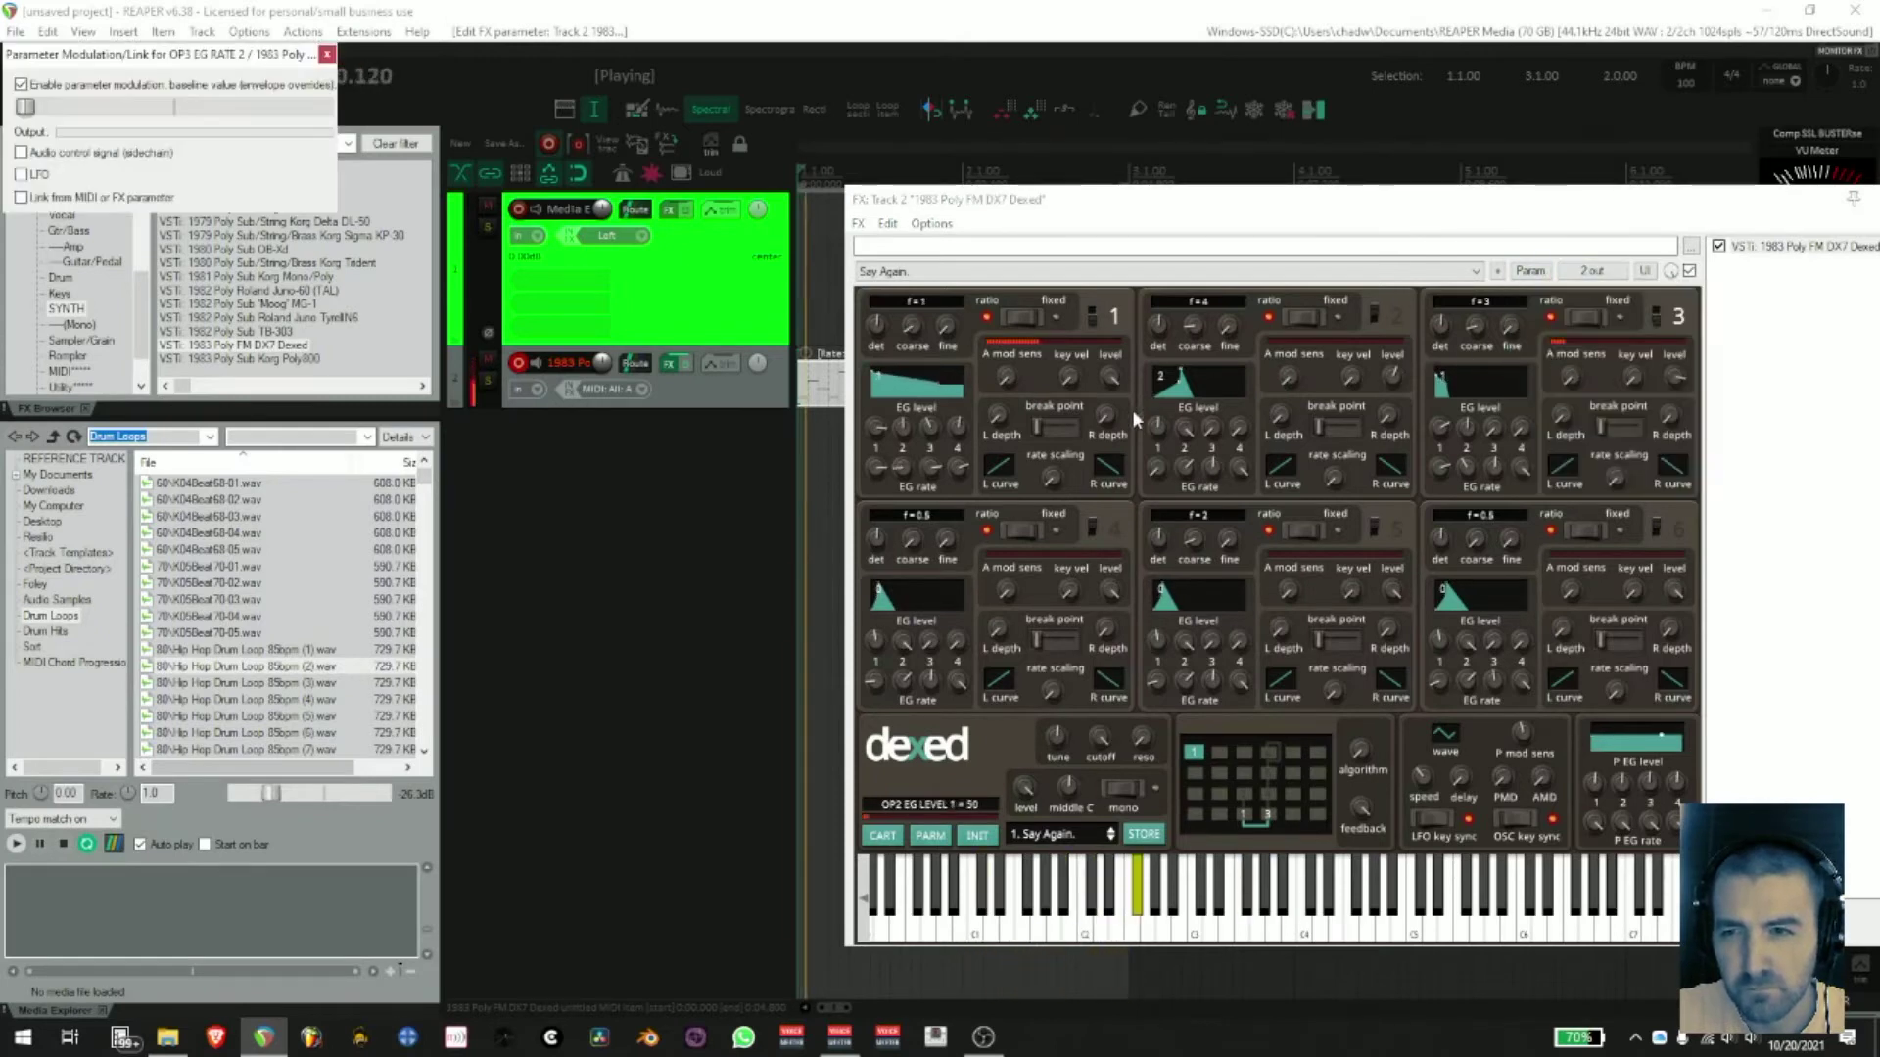
left_click(21, 174)
left_click_drag(162, 224, 128, 226)
left_click_drag(245, 251, 132, 254)
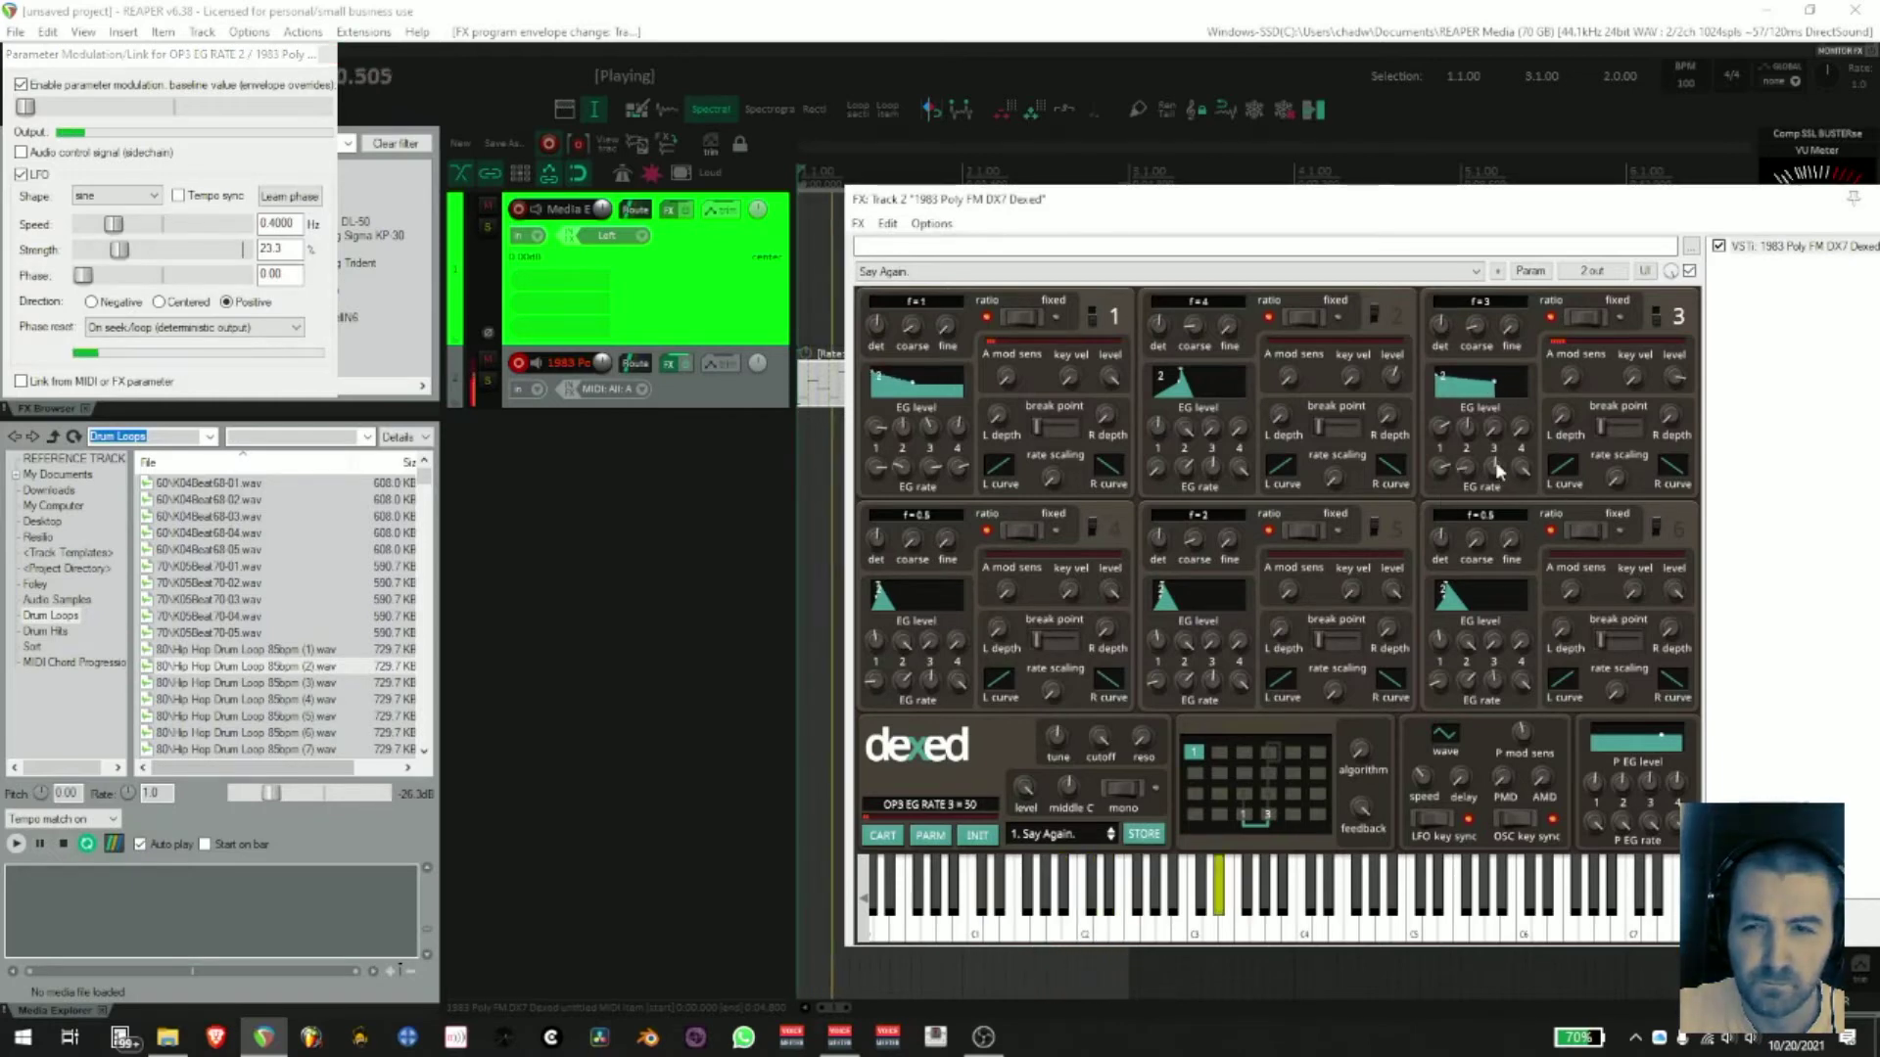
- Set operator 3's EG Level 3 to 20 and EG Rate 3 to 80, and close the EG Rate 2 modulation settings
left_click_drag(1496, 472, 1519, 323)
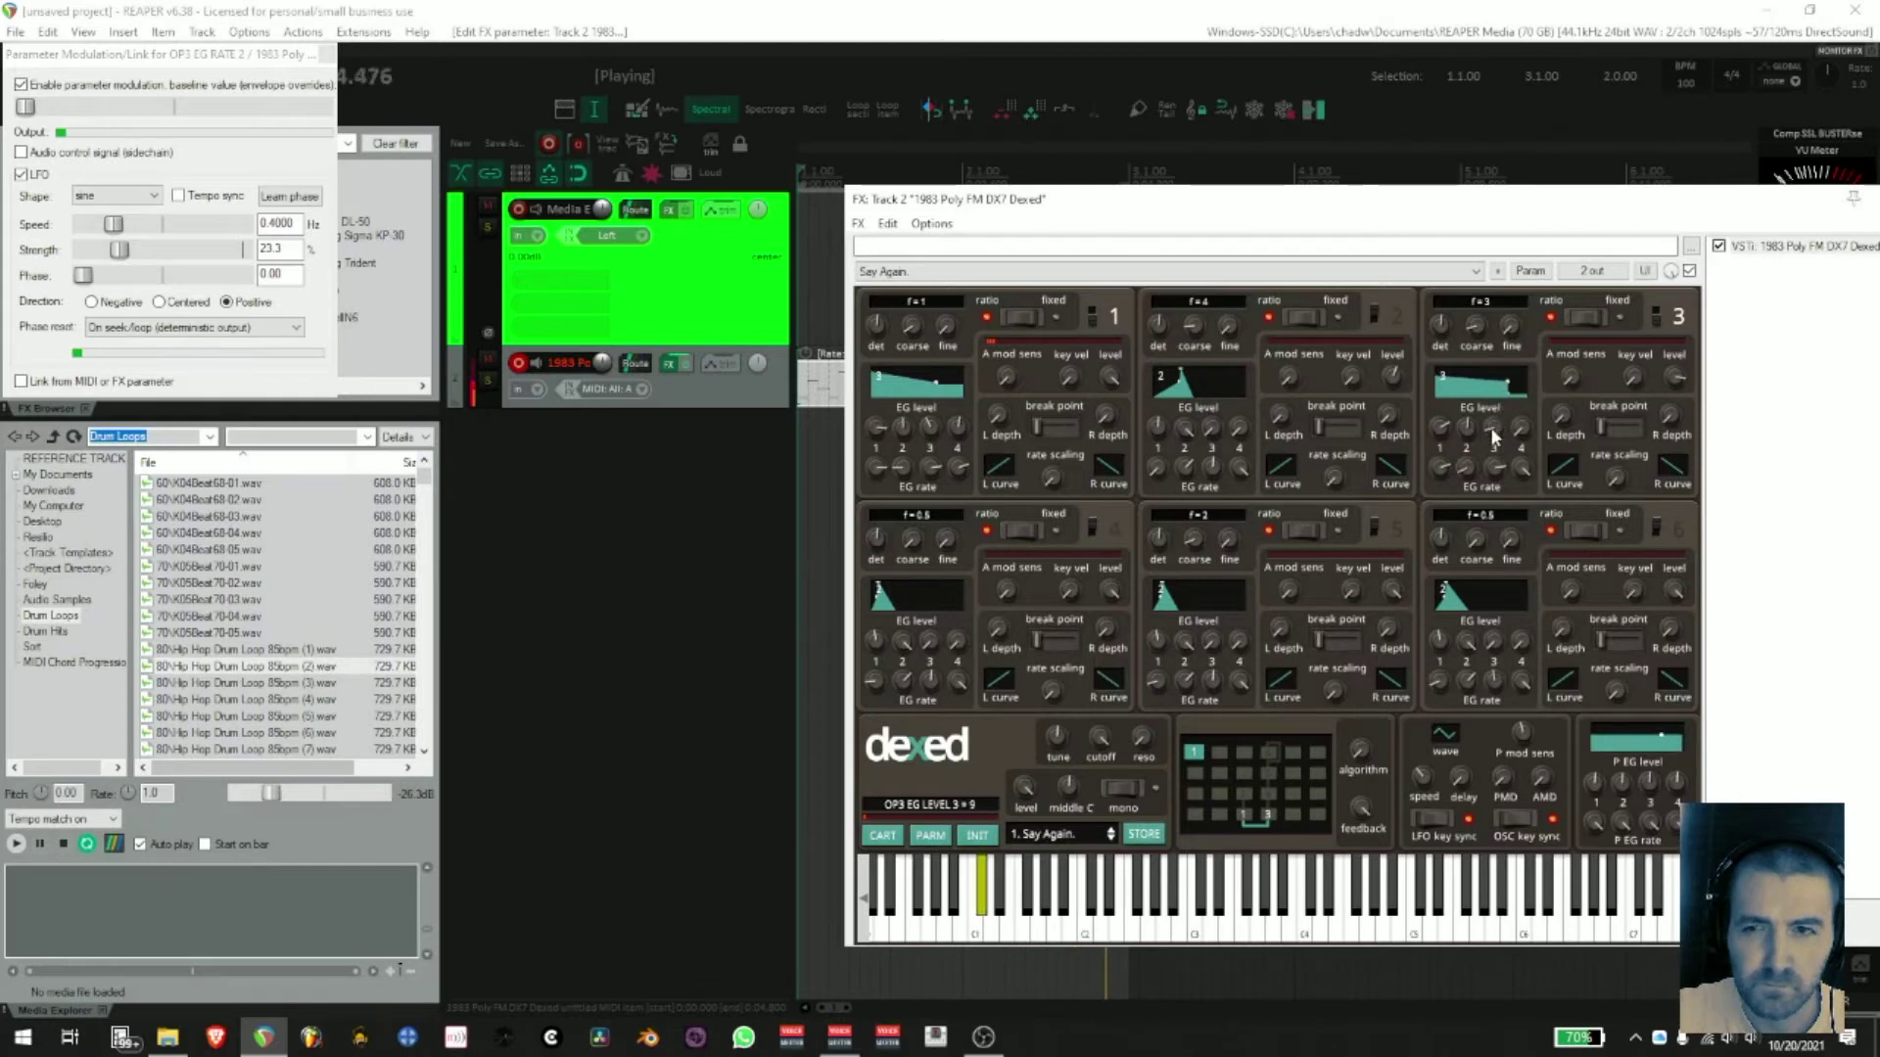
left_click_drag(1493, 436, 1513, 392)
left_click_drag(1512, 313, 1471, 367)
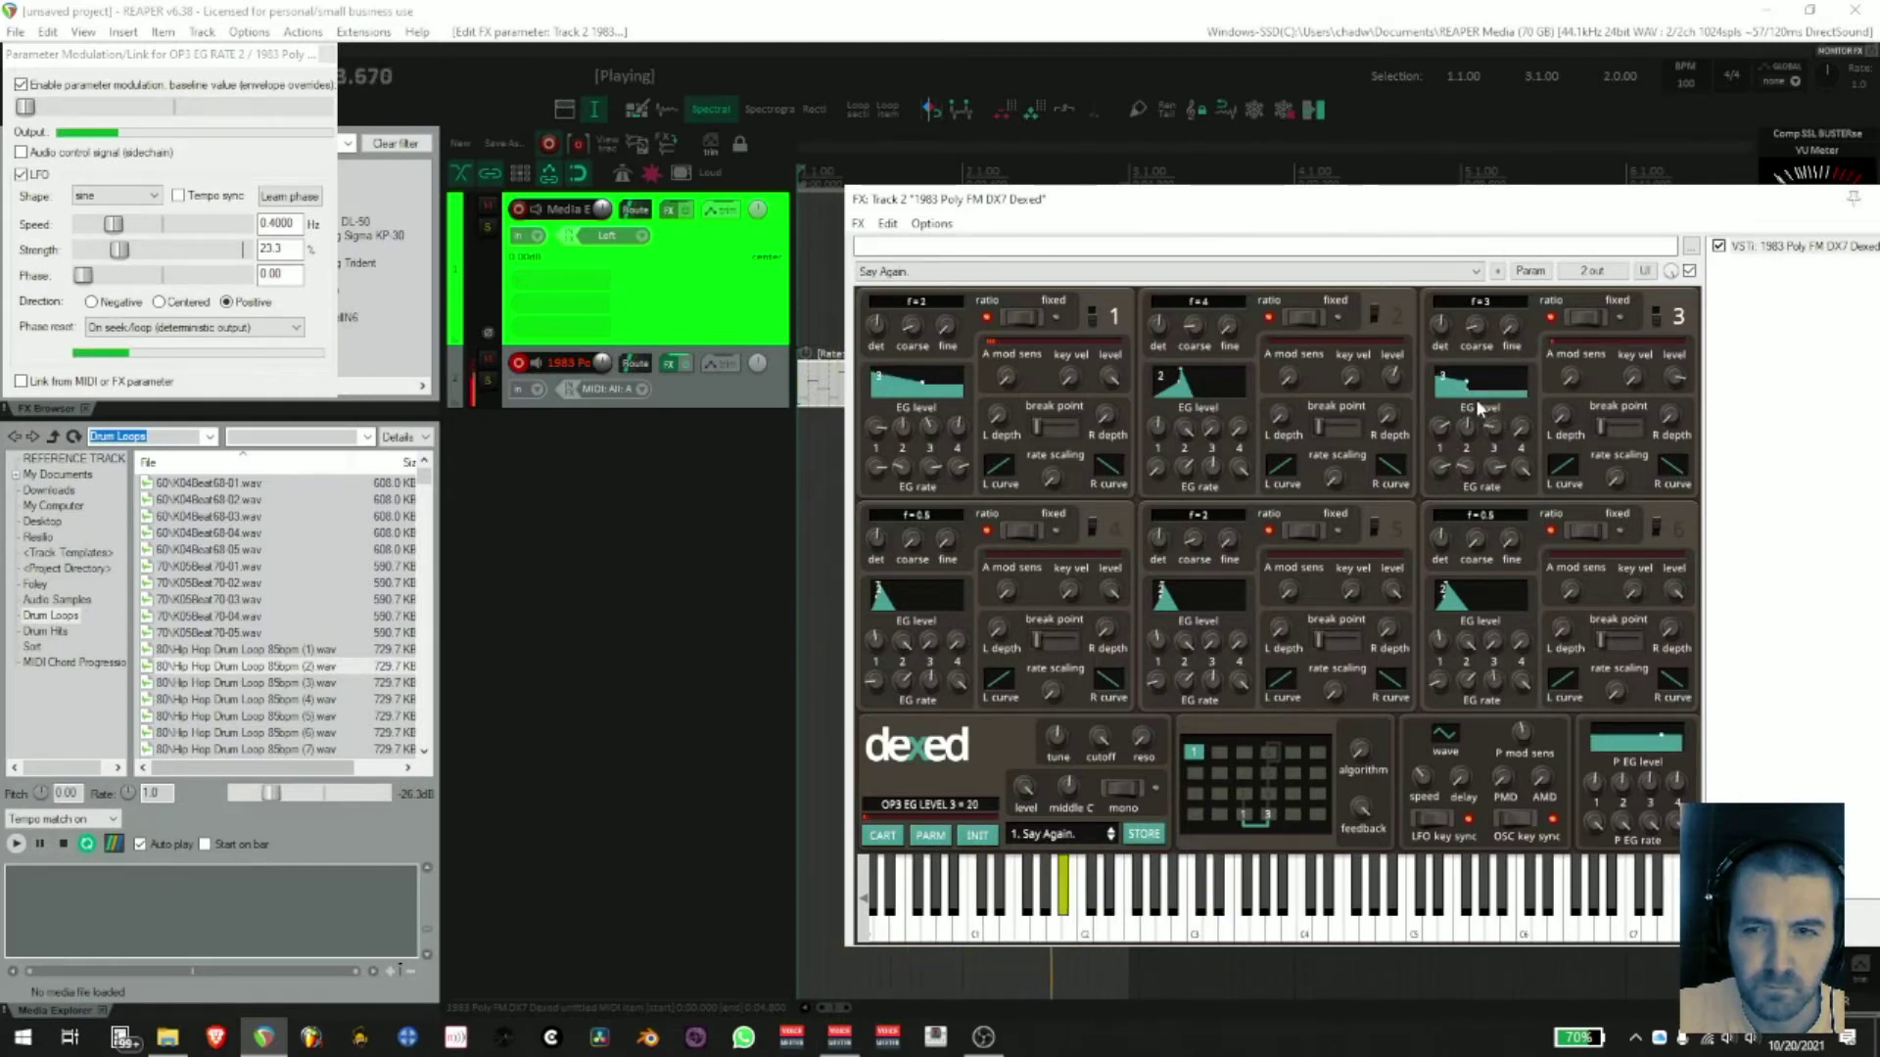
mouse_move(1495, 467)
left_mouse_down()
mouse_move(1519, 438)
mouse_move(1505, 471)
left_mouse_up()
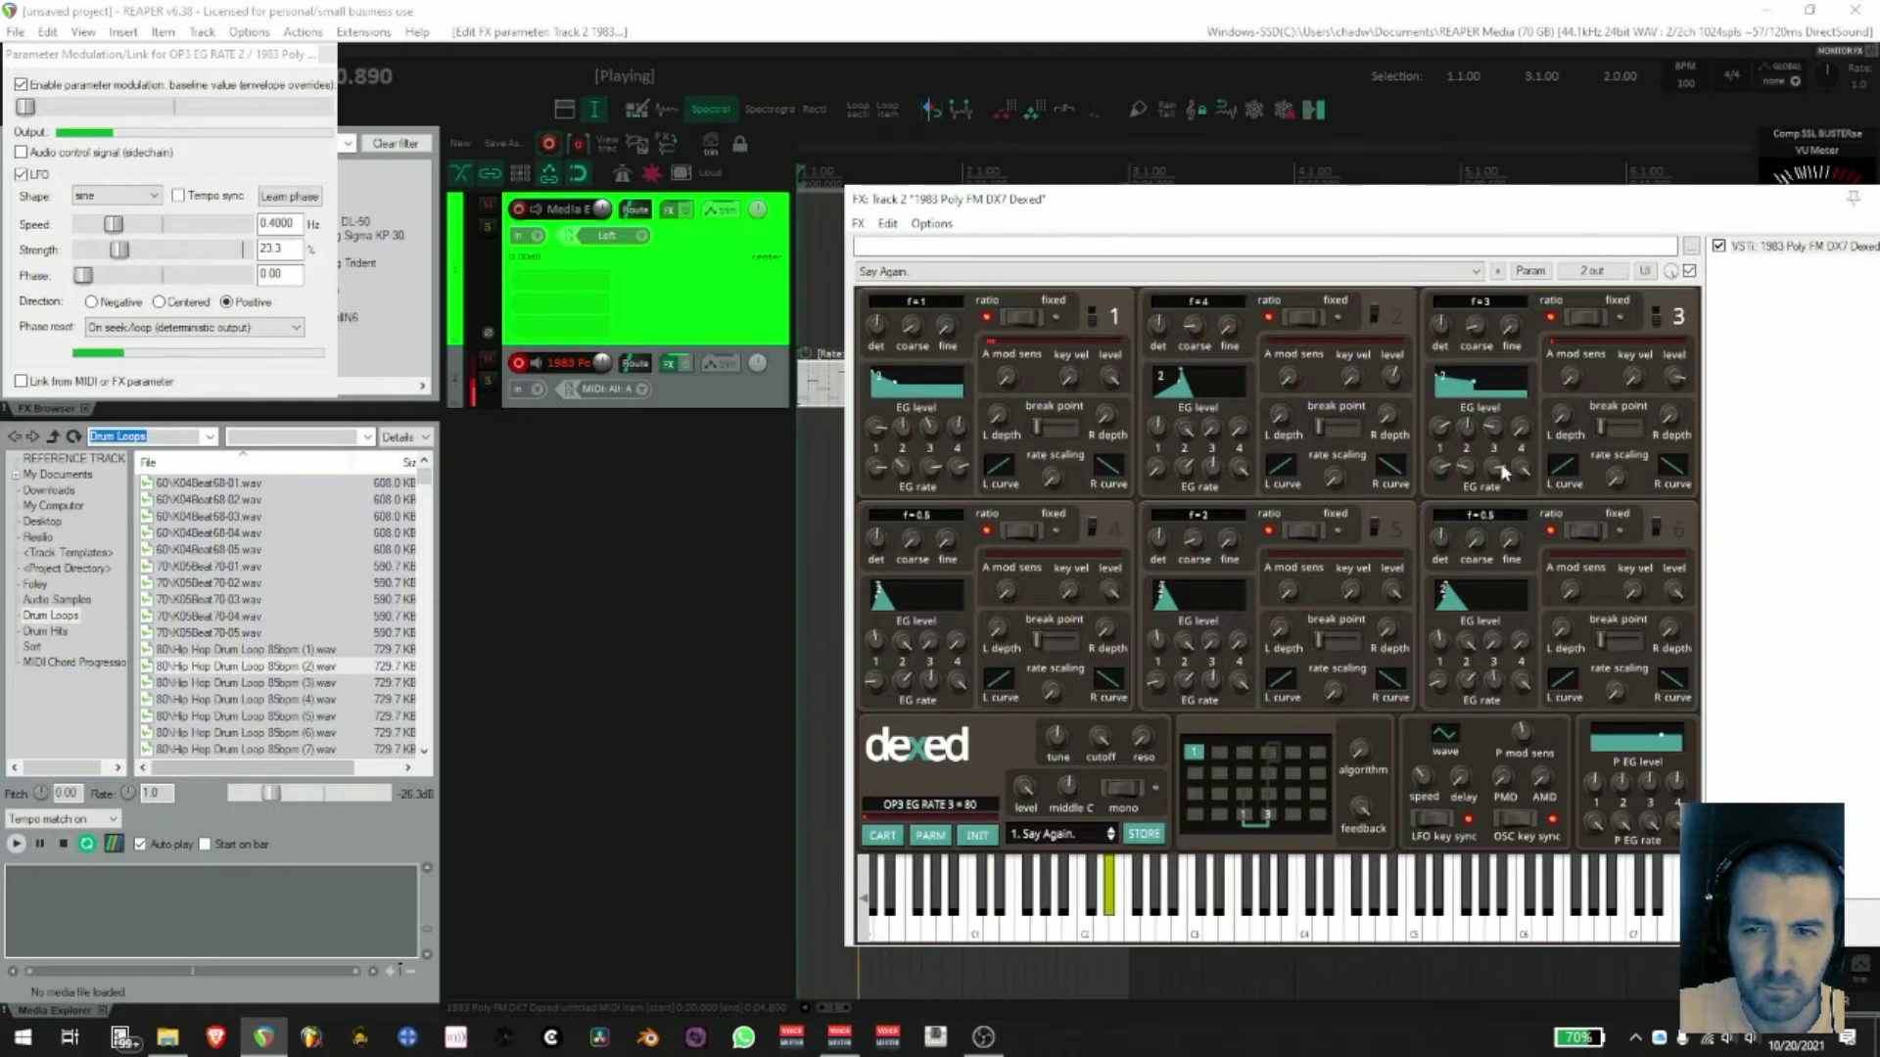
left_click(1470, 468)
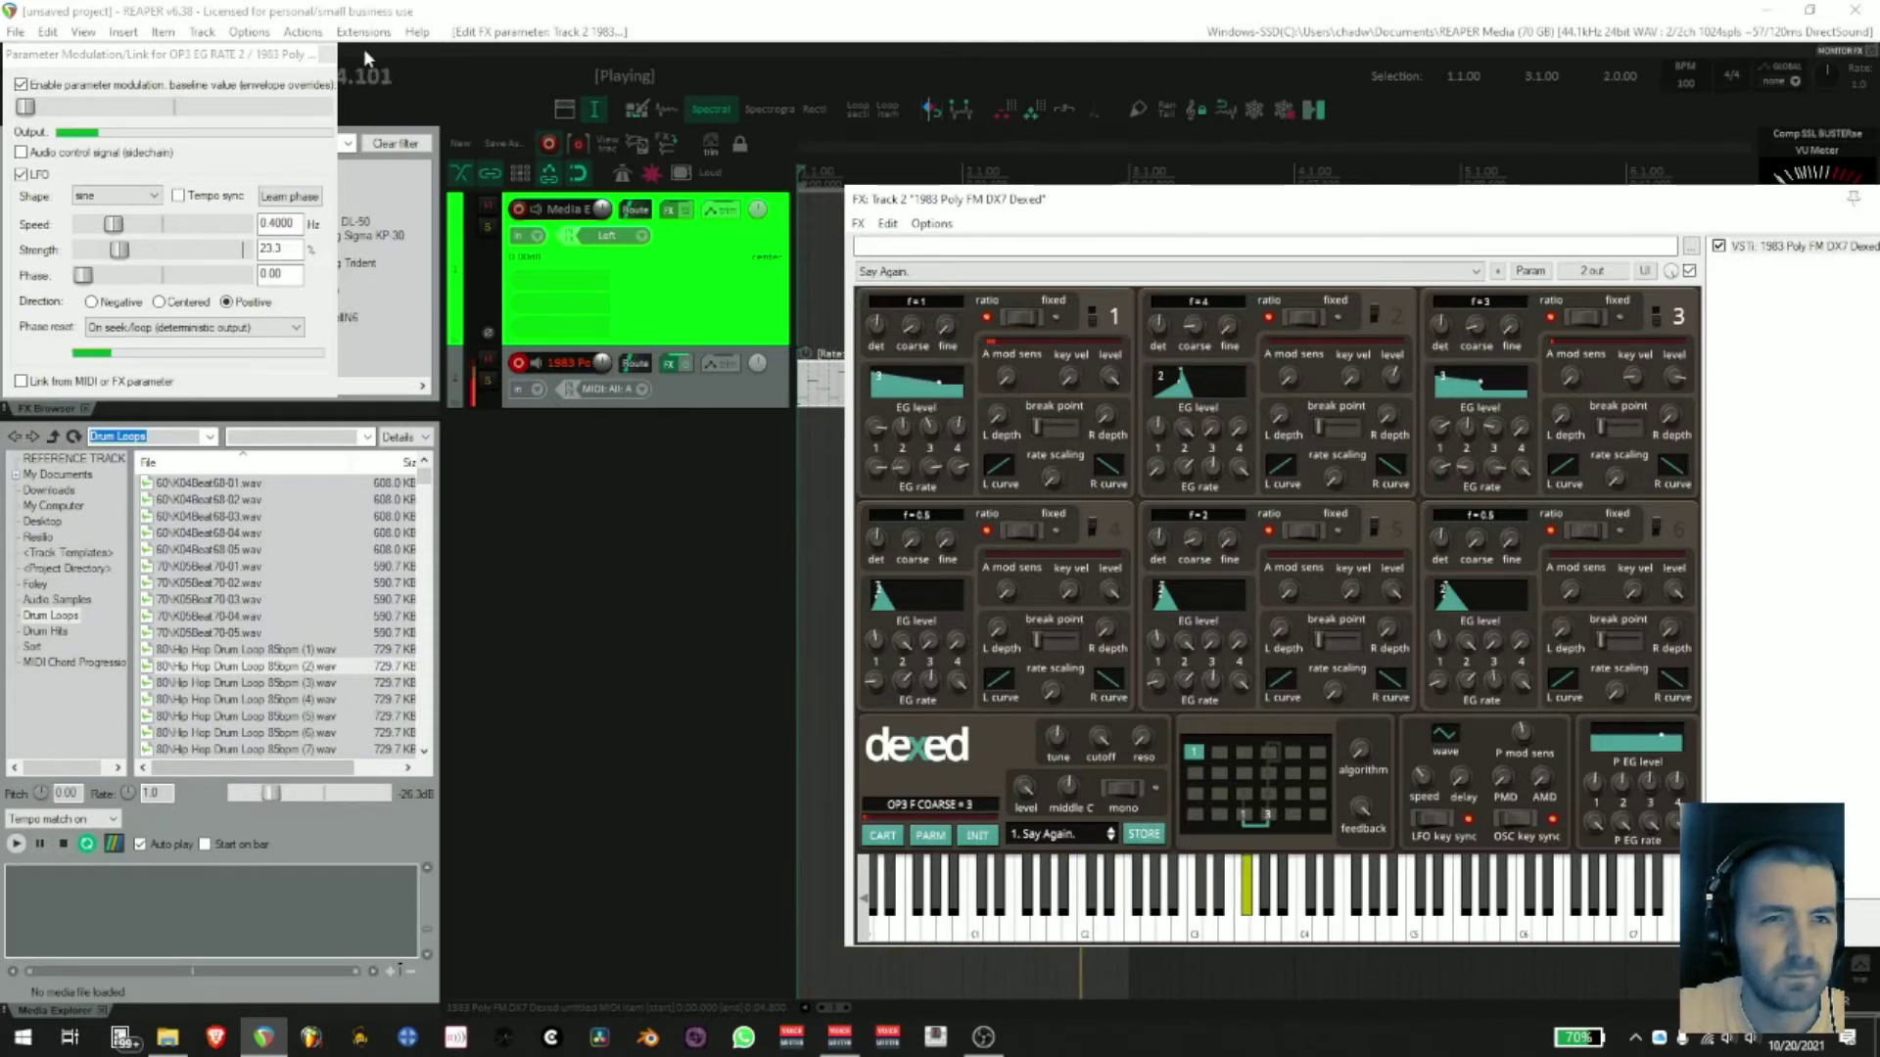
left_click(344, 75)
- Enable LFO modulation for OP3 F Coarse with a sine shape and set its strength to 0.0%
left_click_drag(1477, 321, 1485, 340)
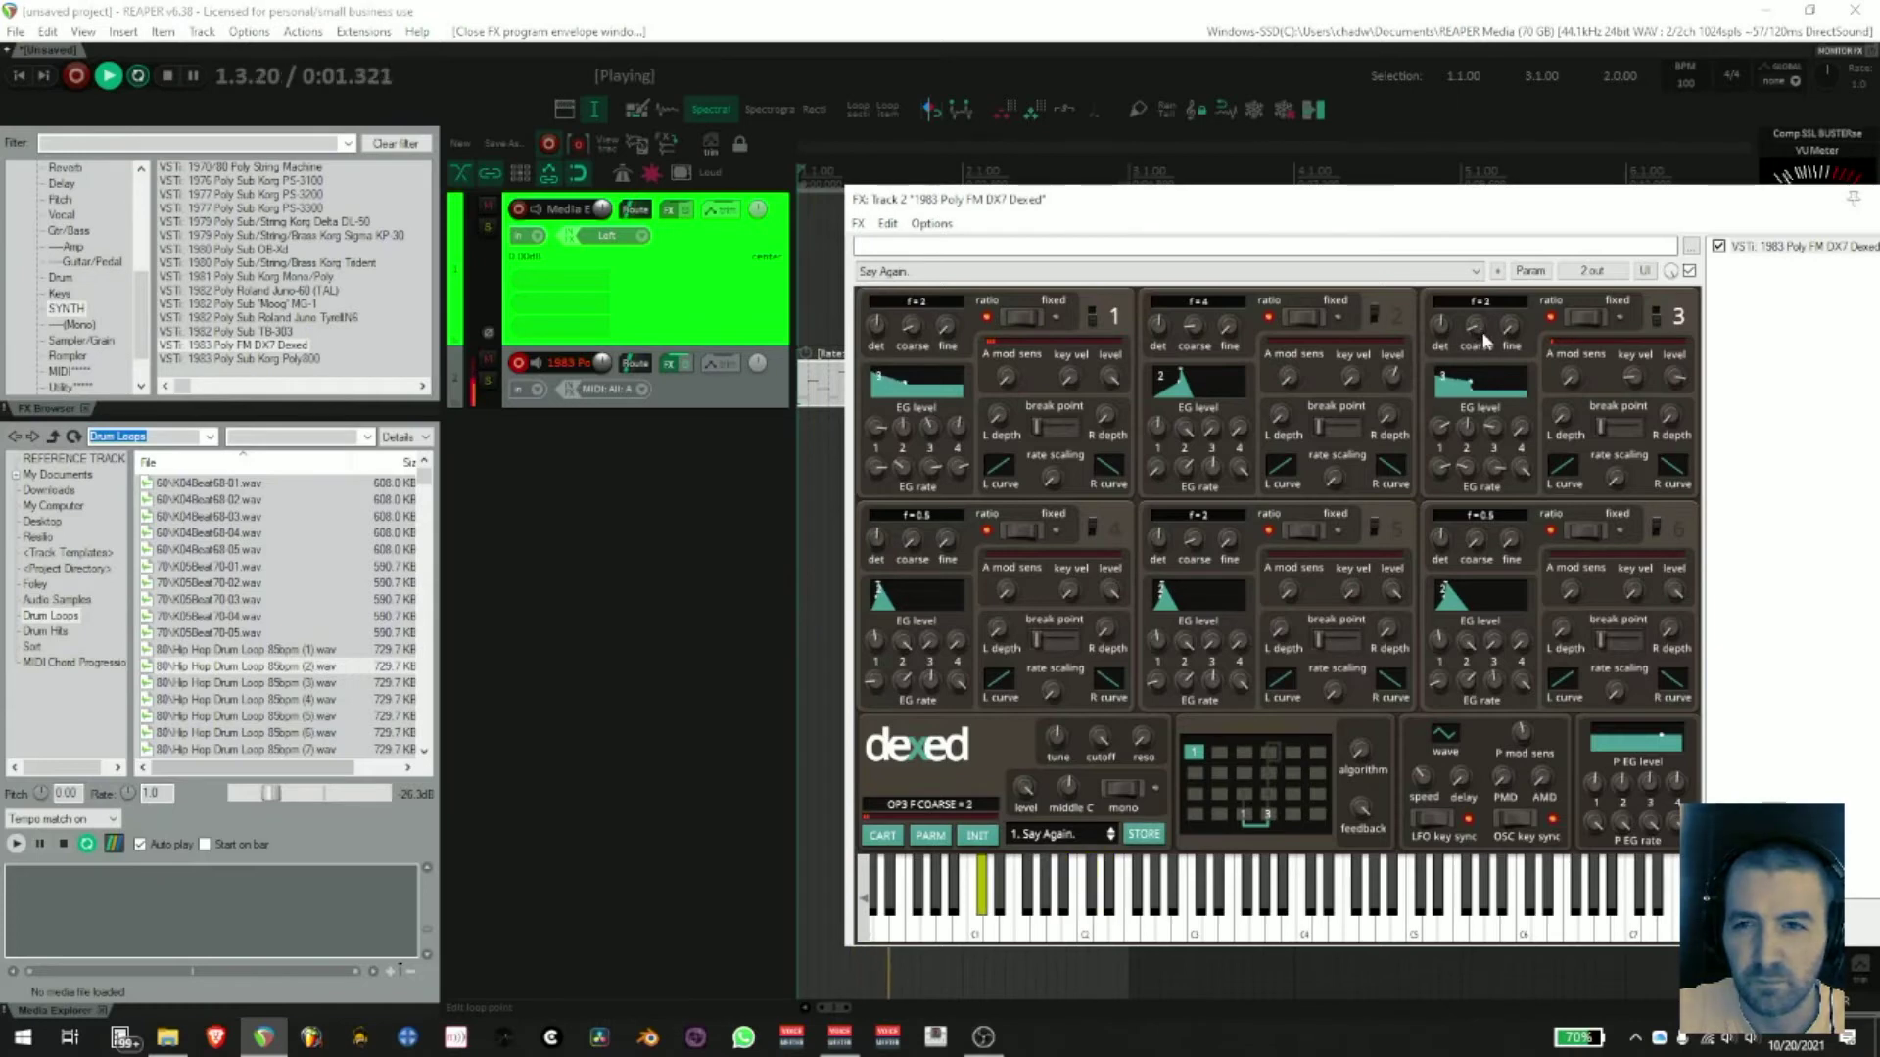
left_click(1530, 271)
left_click(1586, 311)
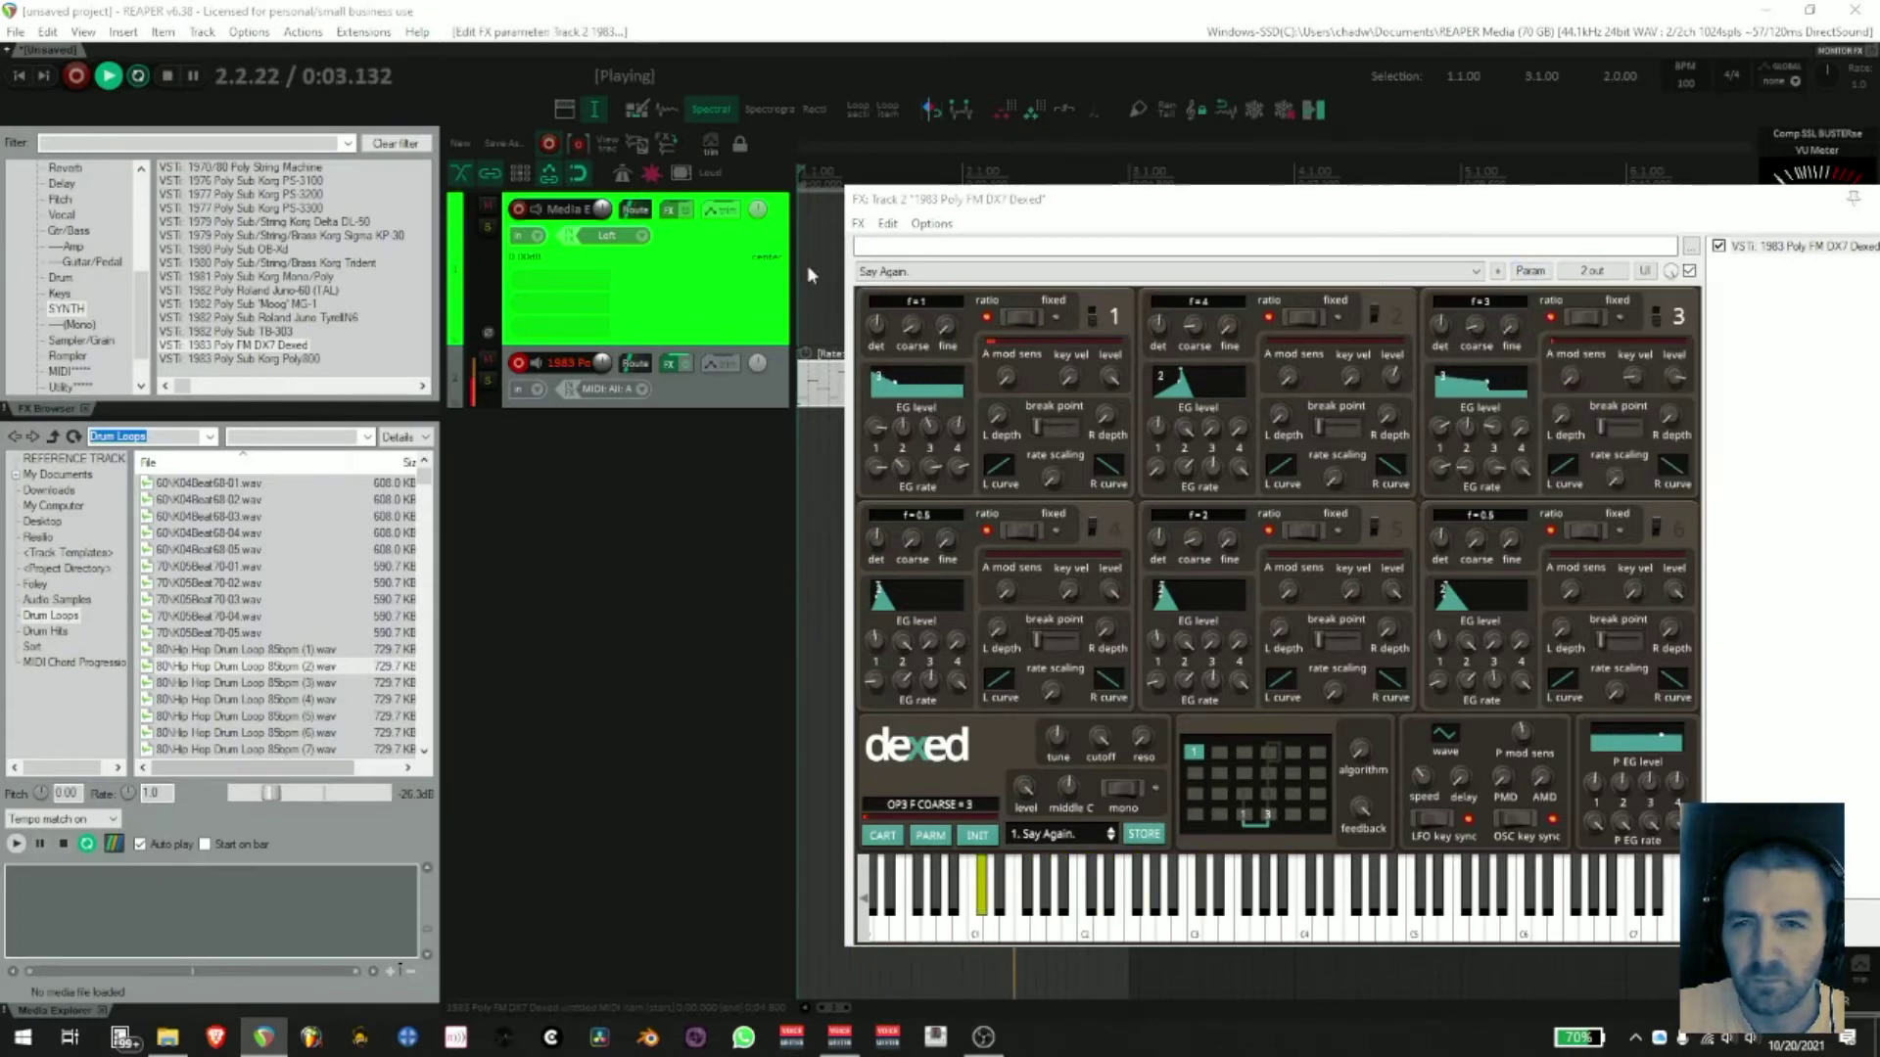
left_click(21, 175)
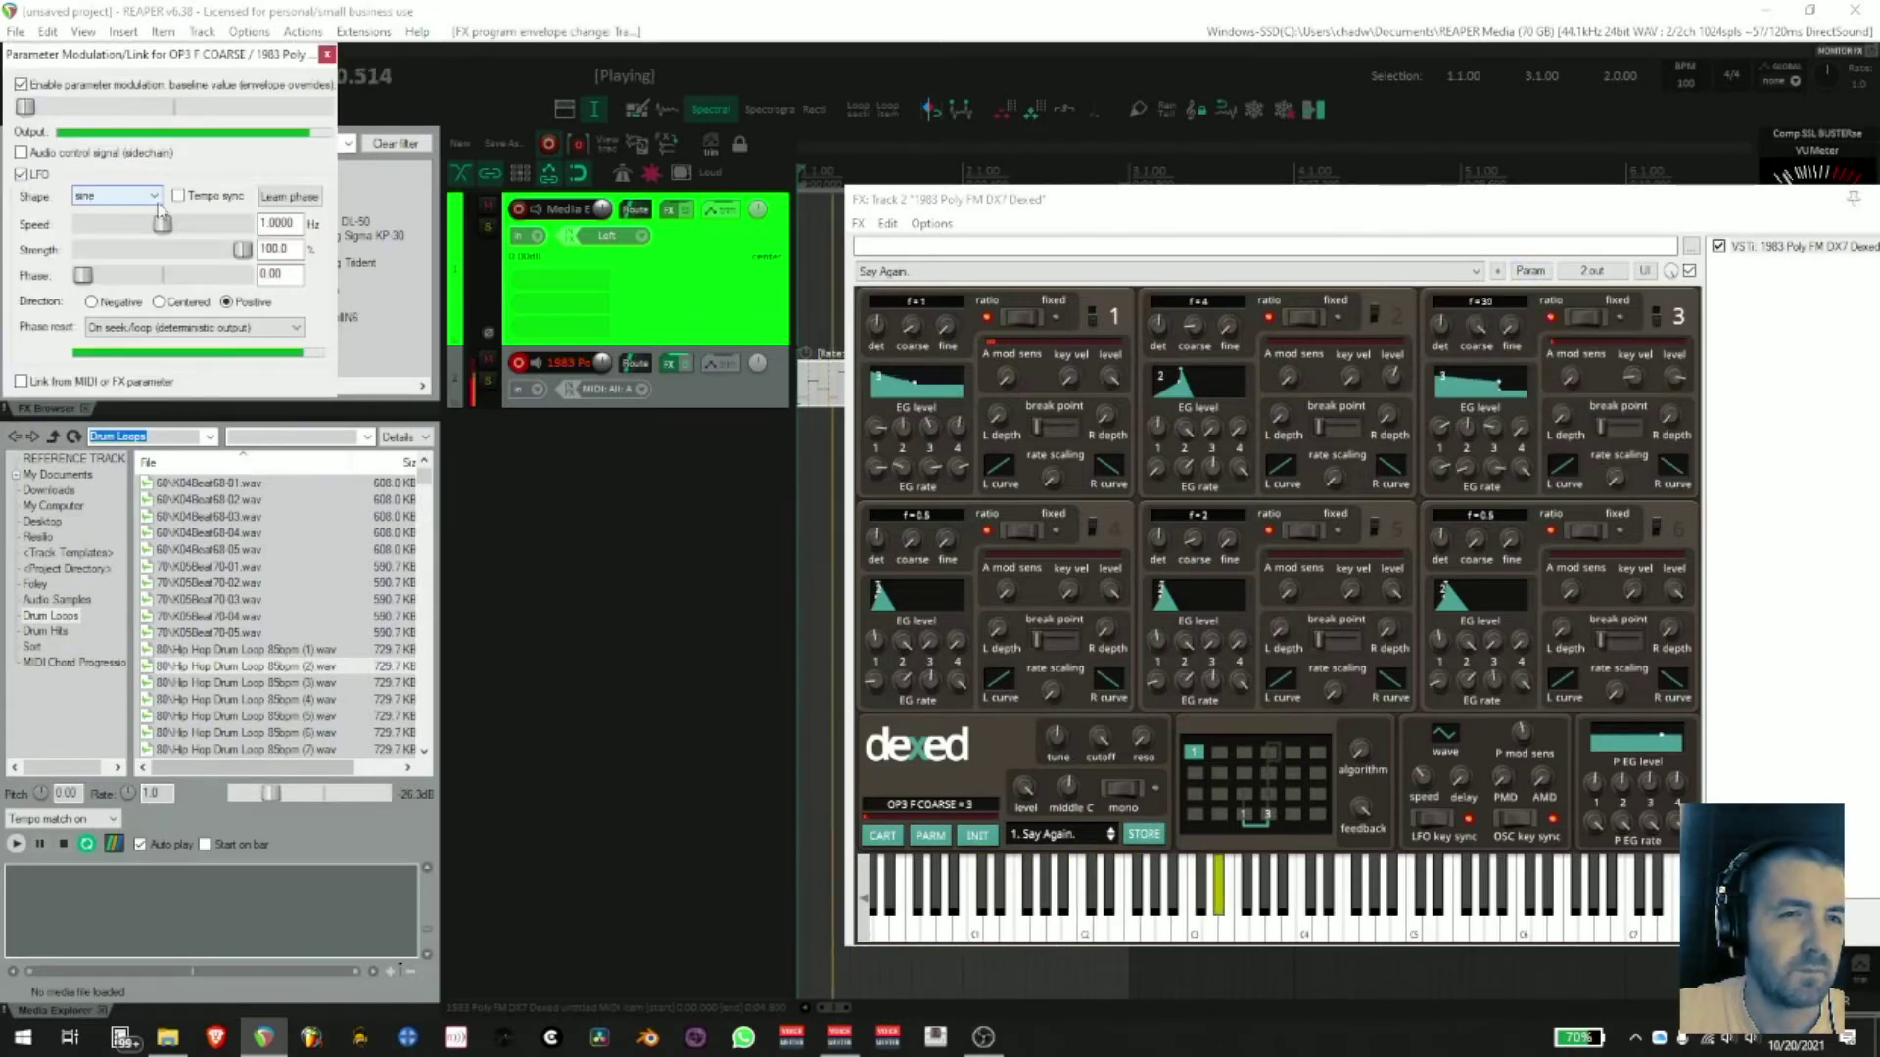
left_click(115, 205)
left_click(182, 170)
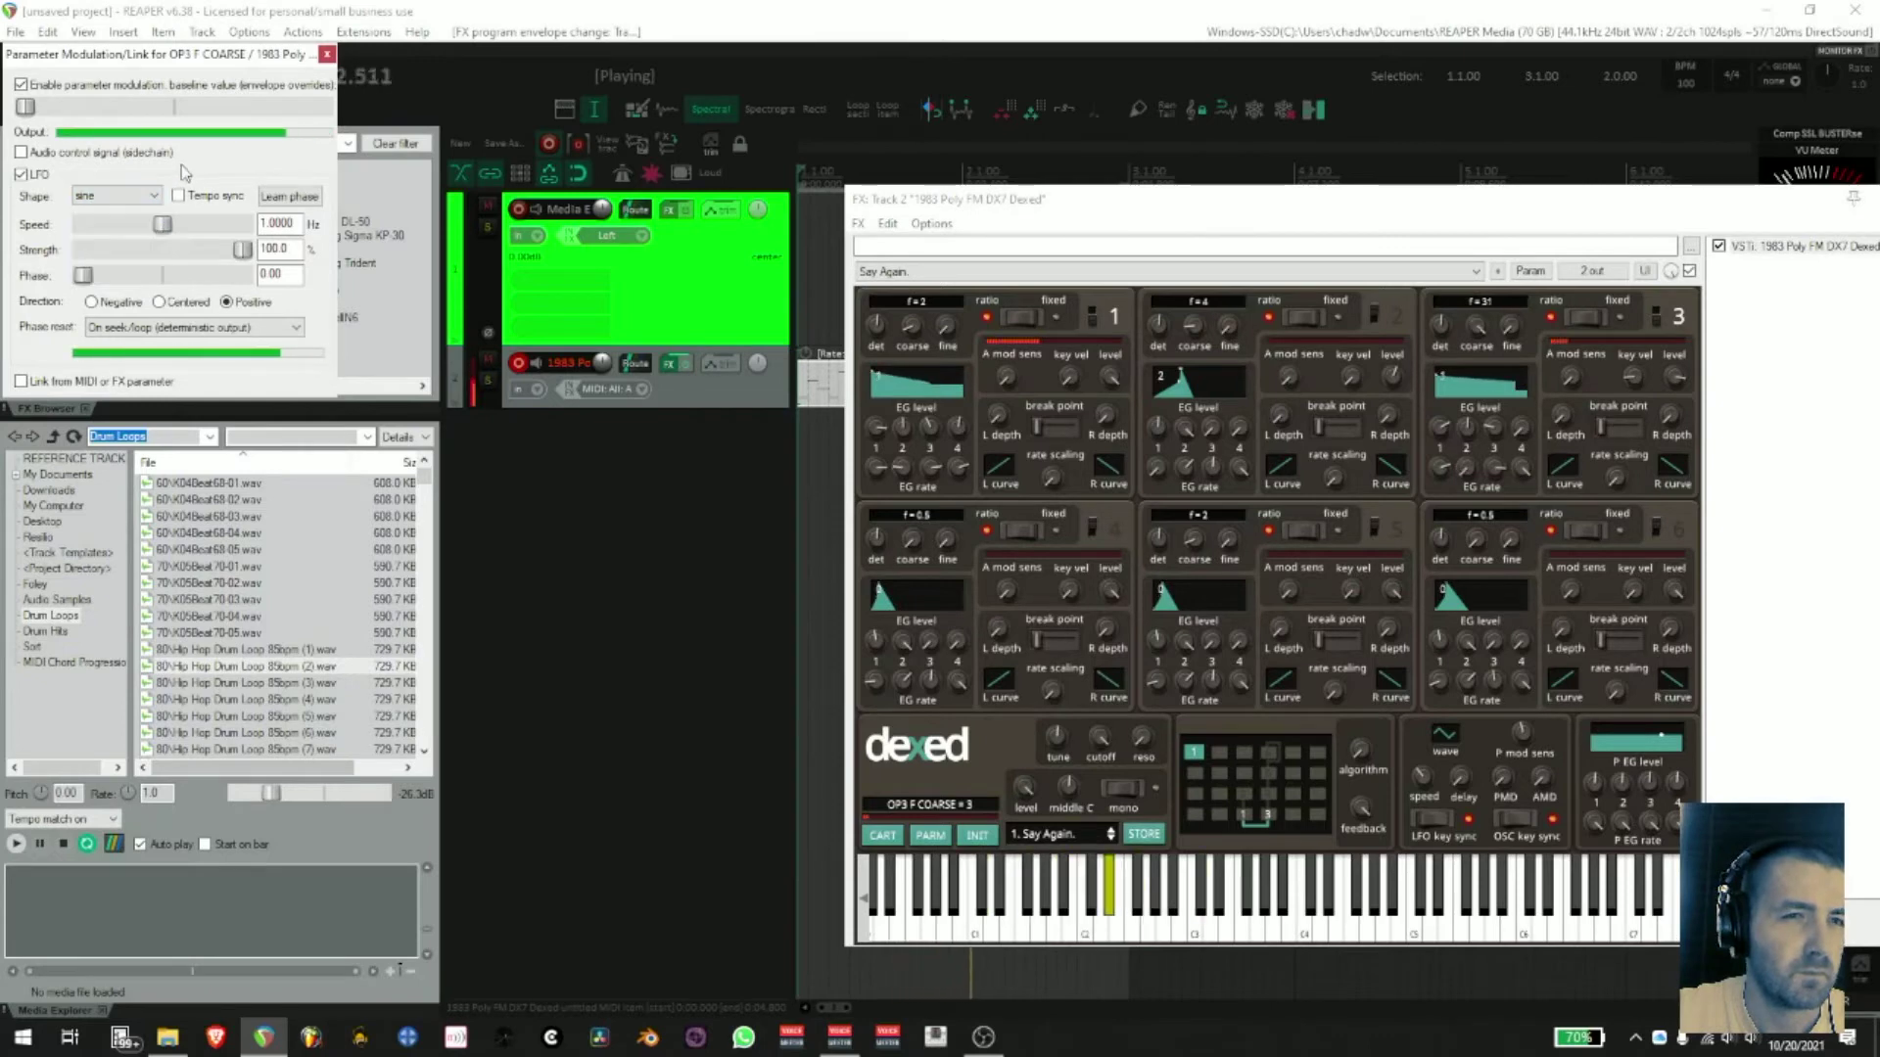
left_click_drag(242, 250, 83, 250)
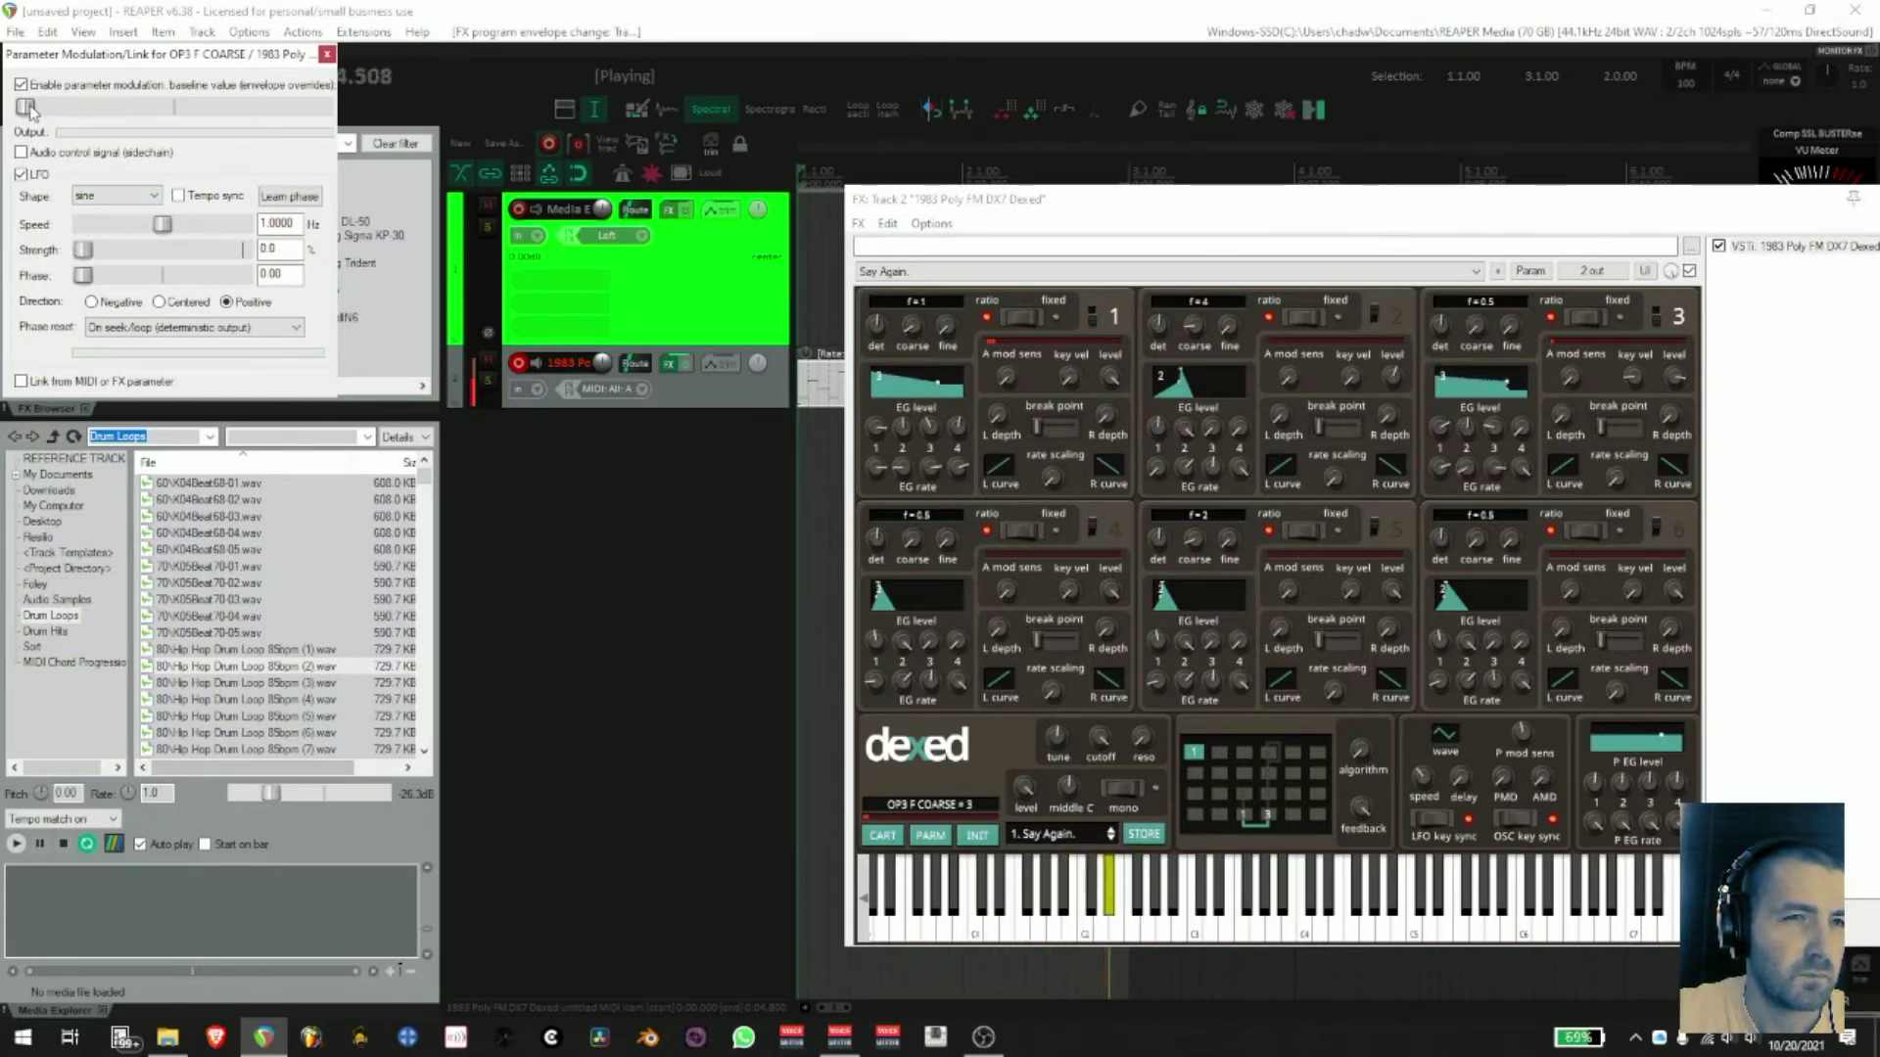
- Raise the OP3 F Coarse modulation baseline slightly and set its LFO strength to 6.4%
left_click_drag(29, 110, 35, 110)
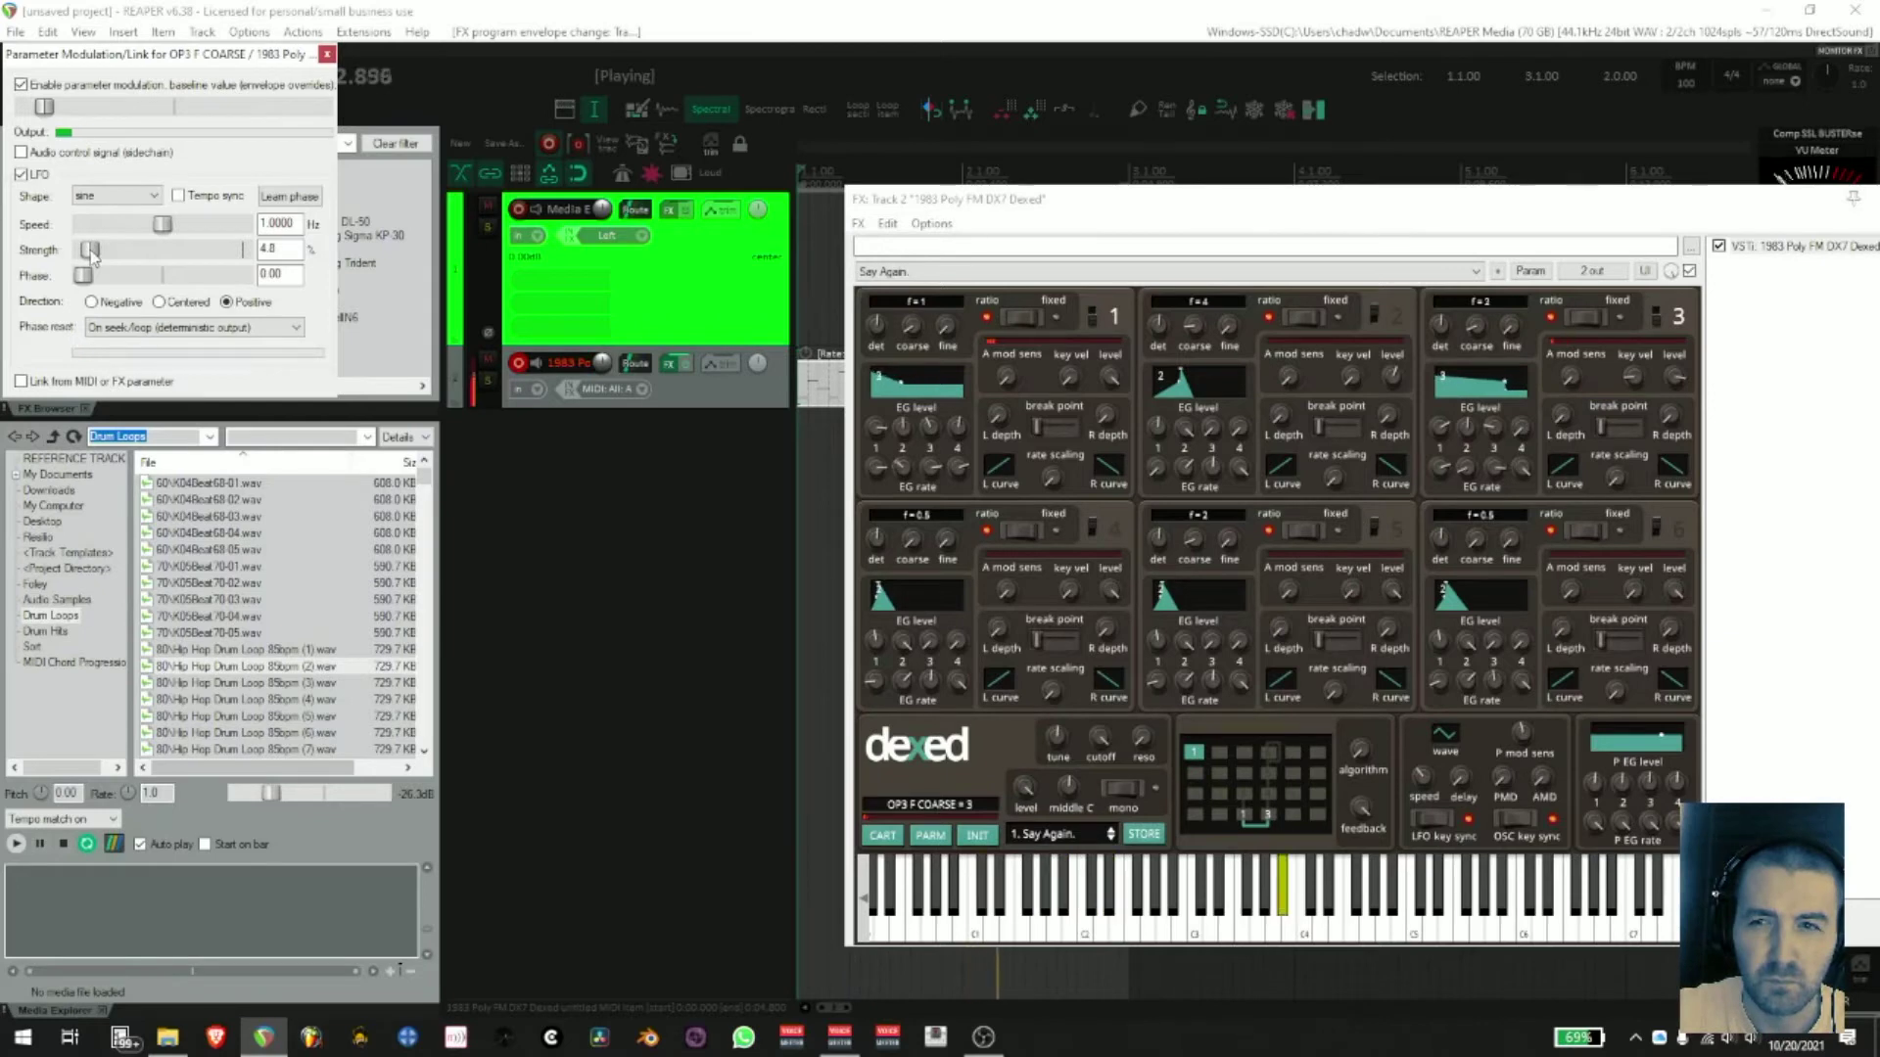
left_click_drag(90, 251, 94, 251)
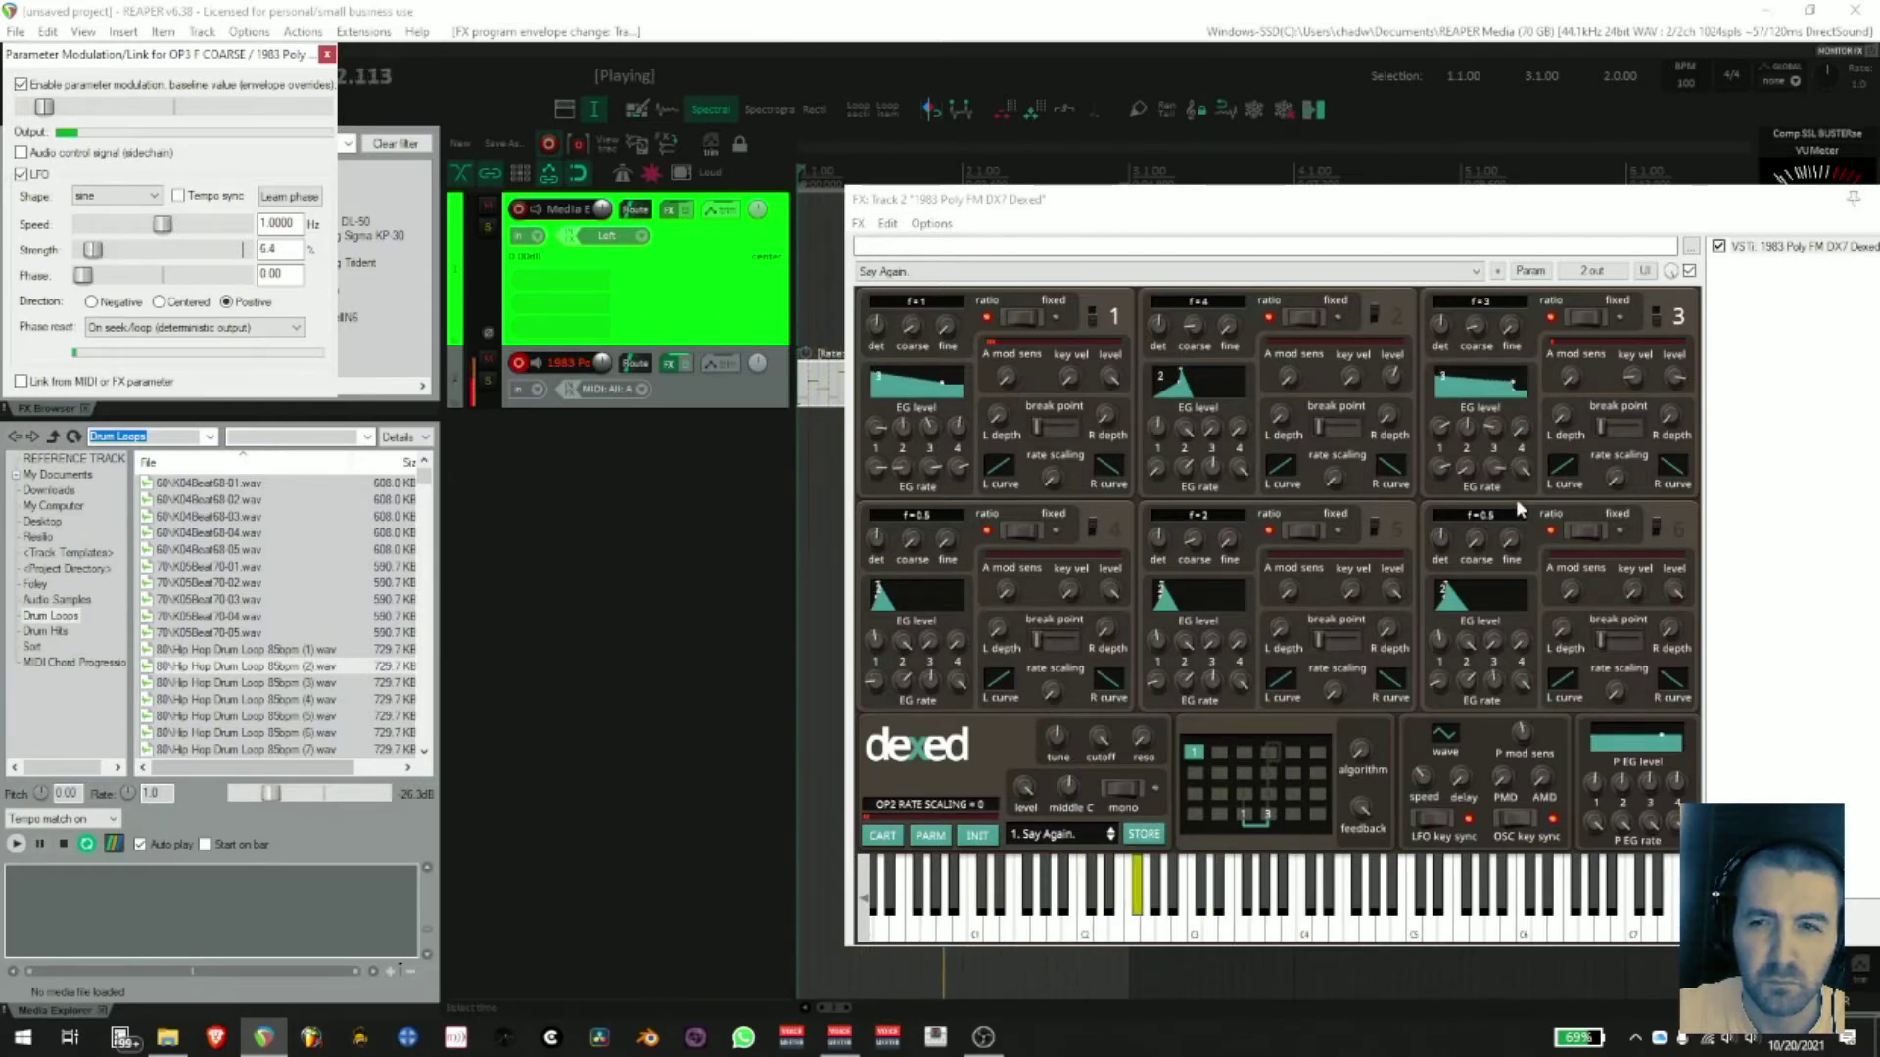
- Lower operator 3's EG Rate 3 and slightly reduce its EG Level 3
left_click_drag(1495, 464, 1491, 503)
left_click_drag(1495, 428, 1493, 435)
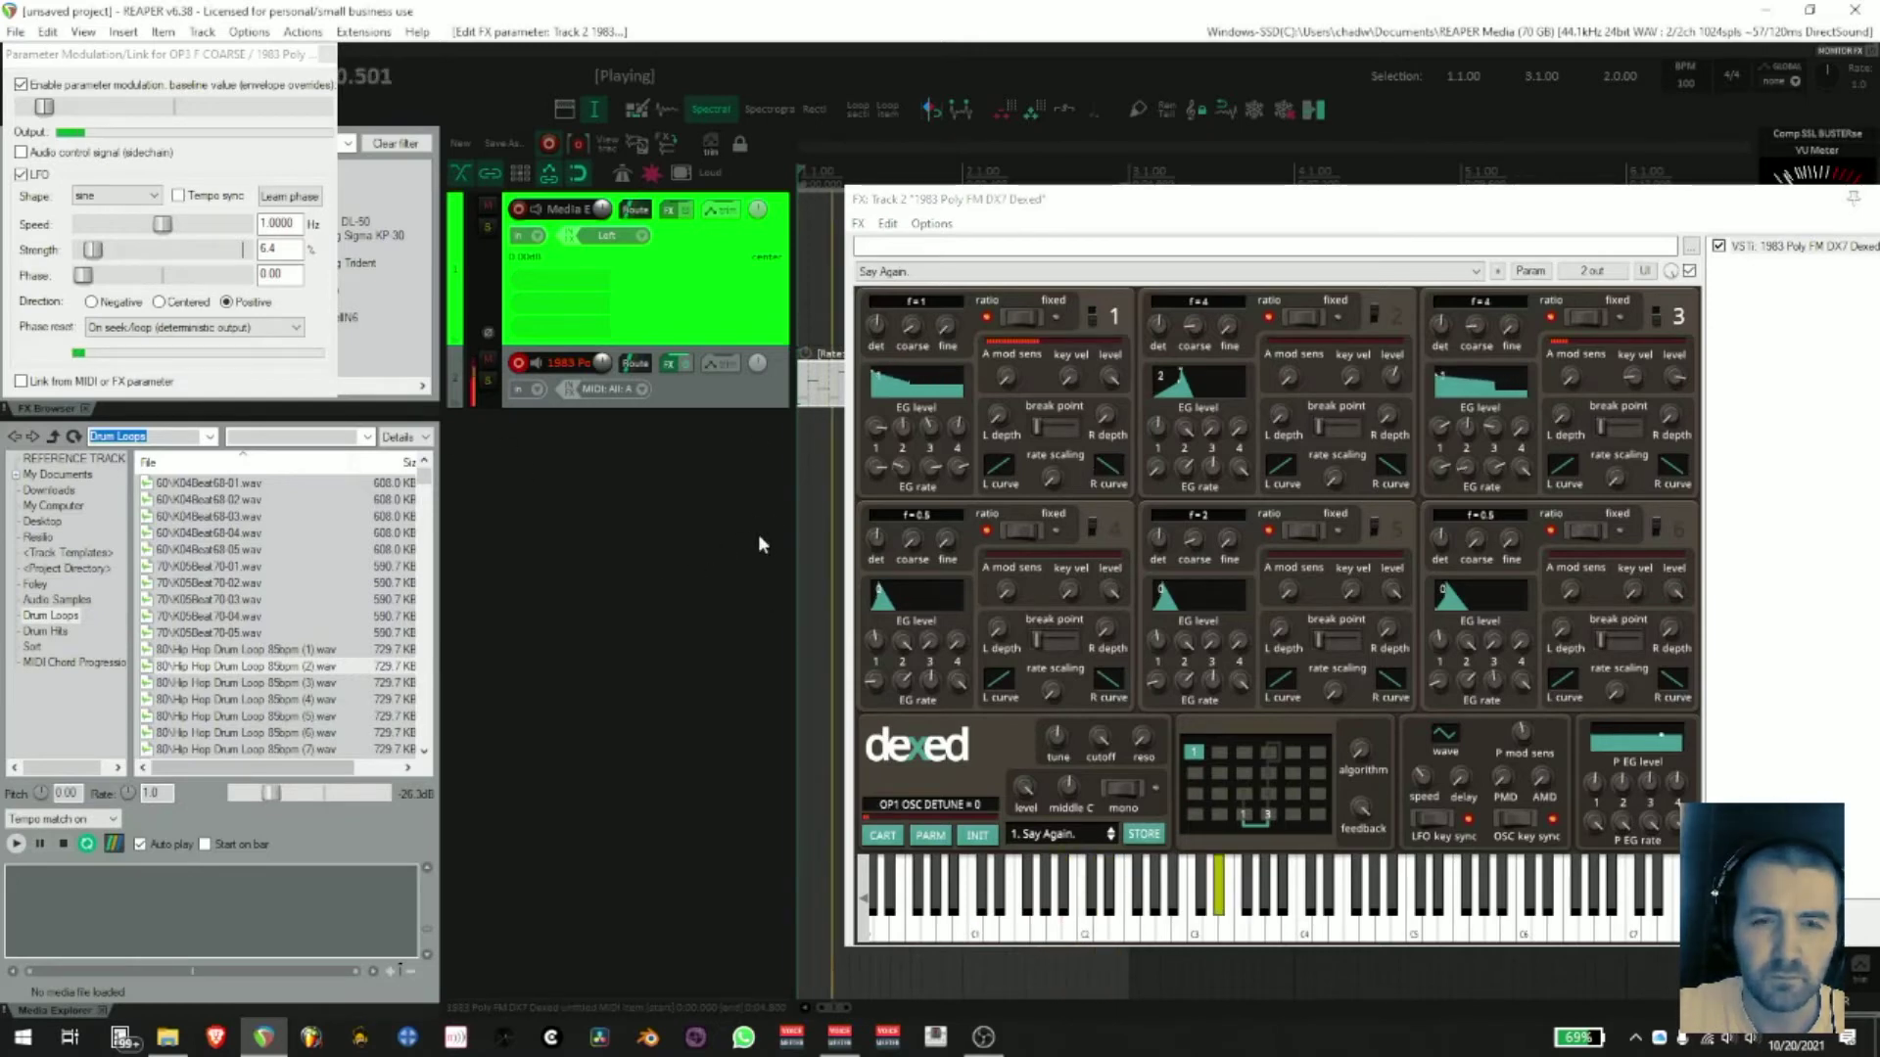
- Open the loop's MIDI item, lower the notes on beats 1 and 3 of both bars to C#1, and play it back
double_click(826, 386)
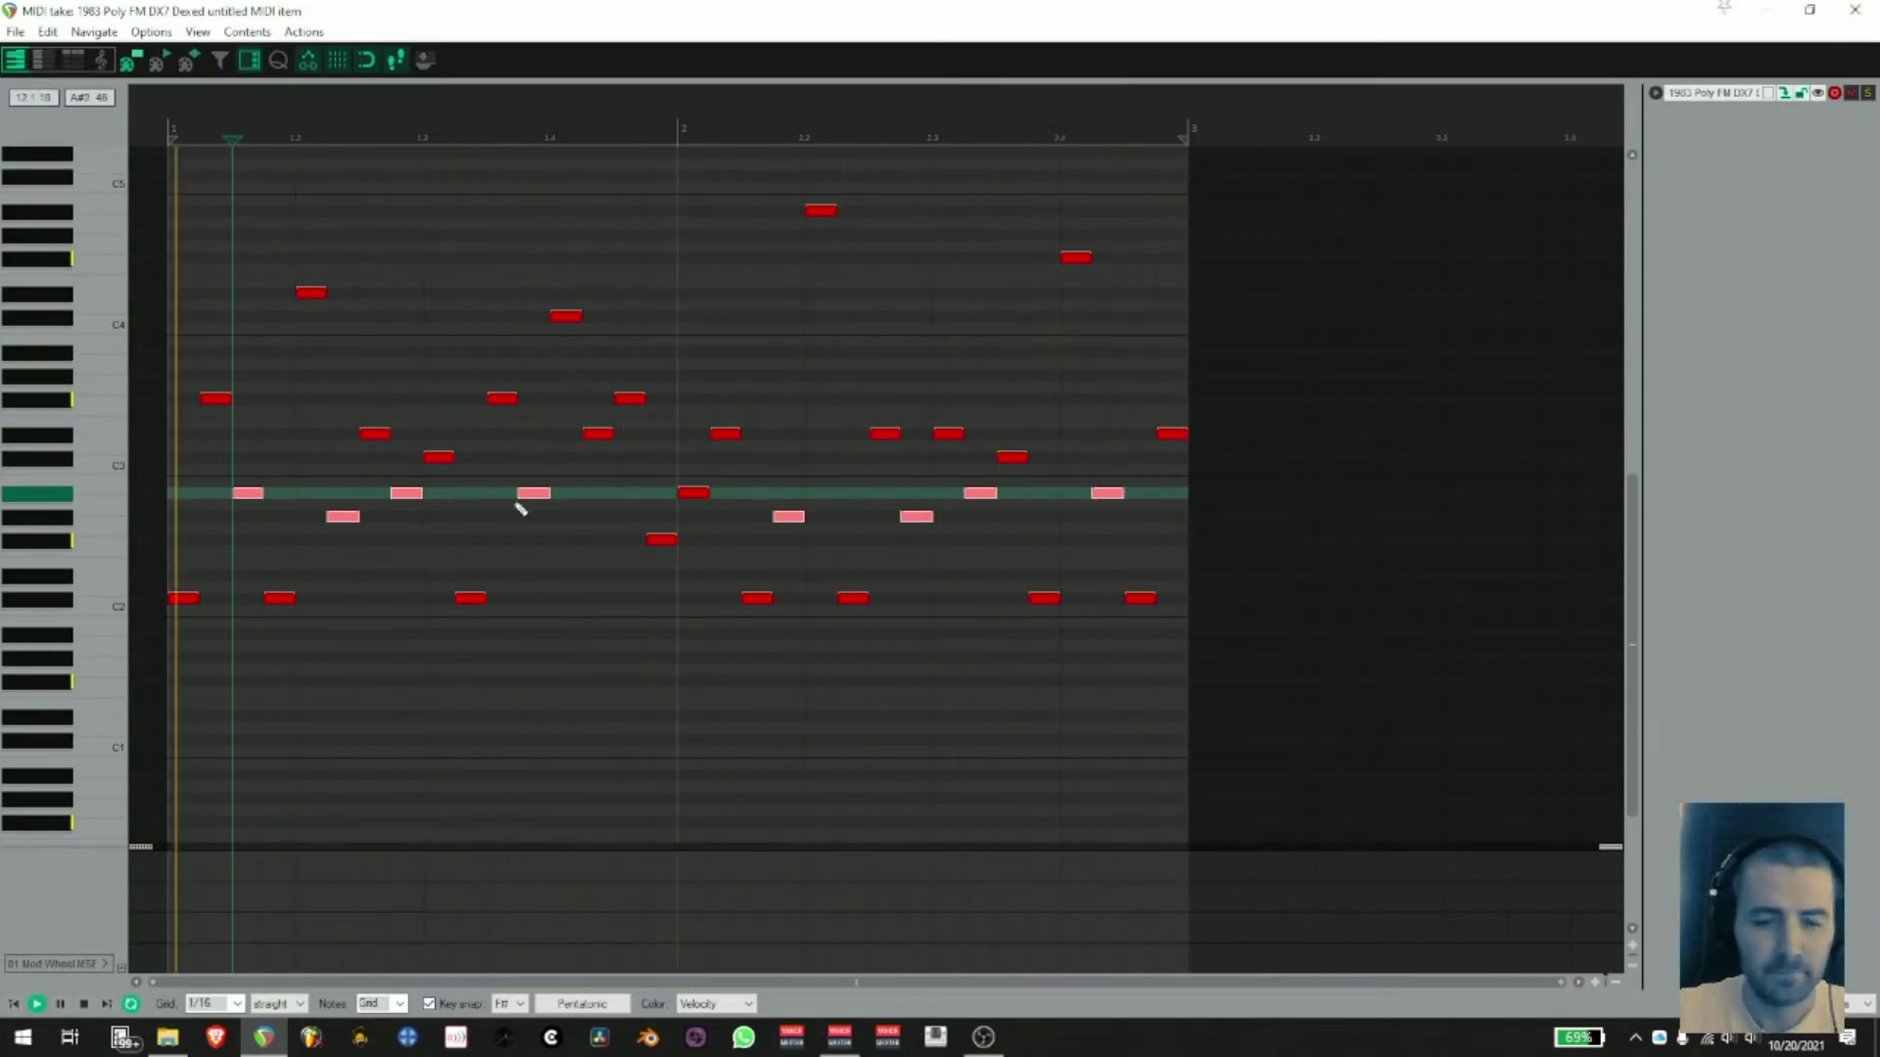
key("space")
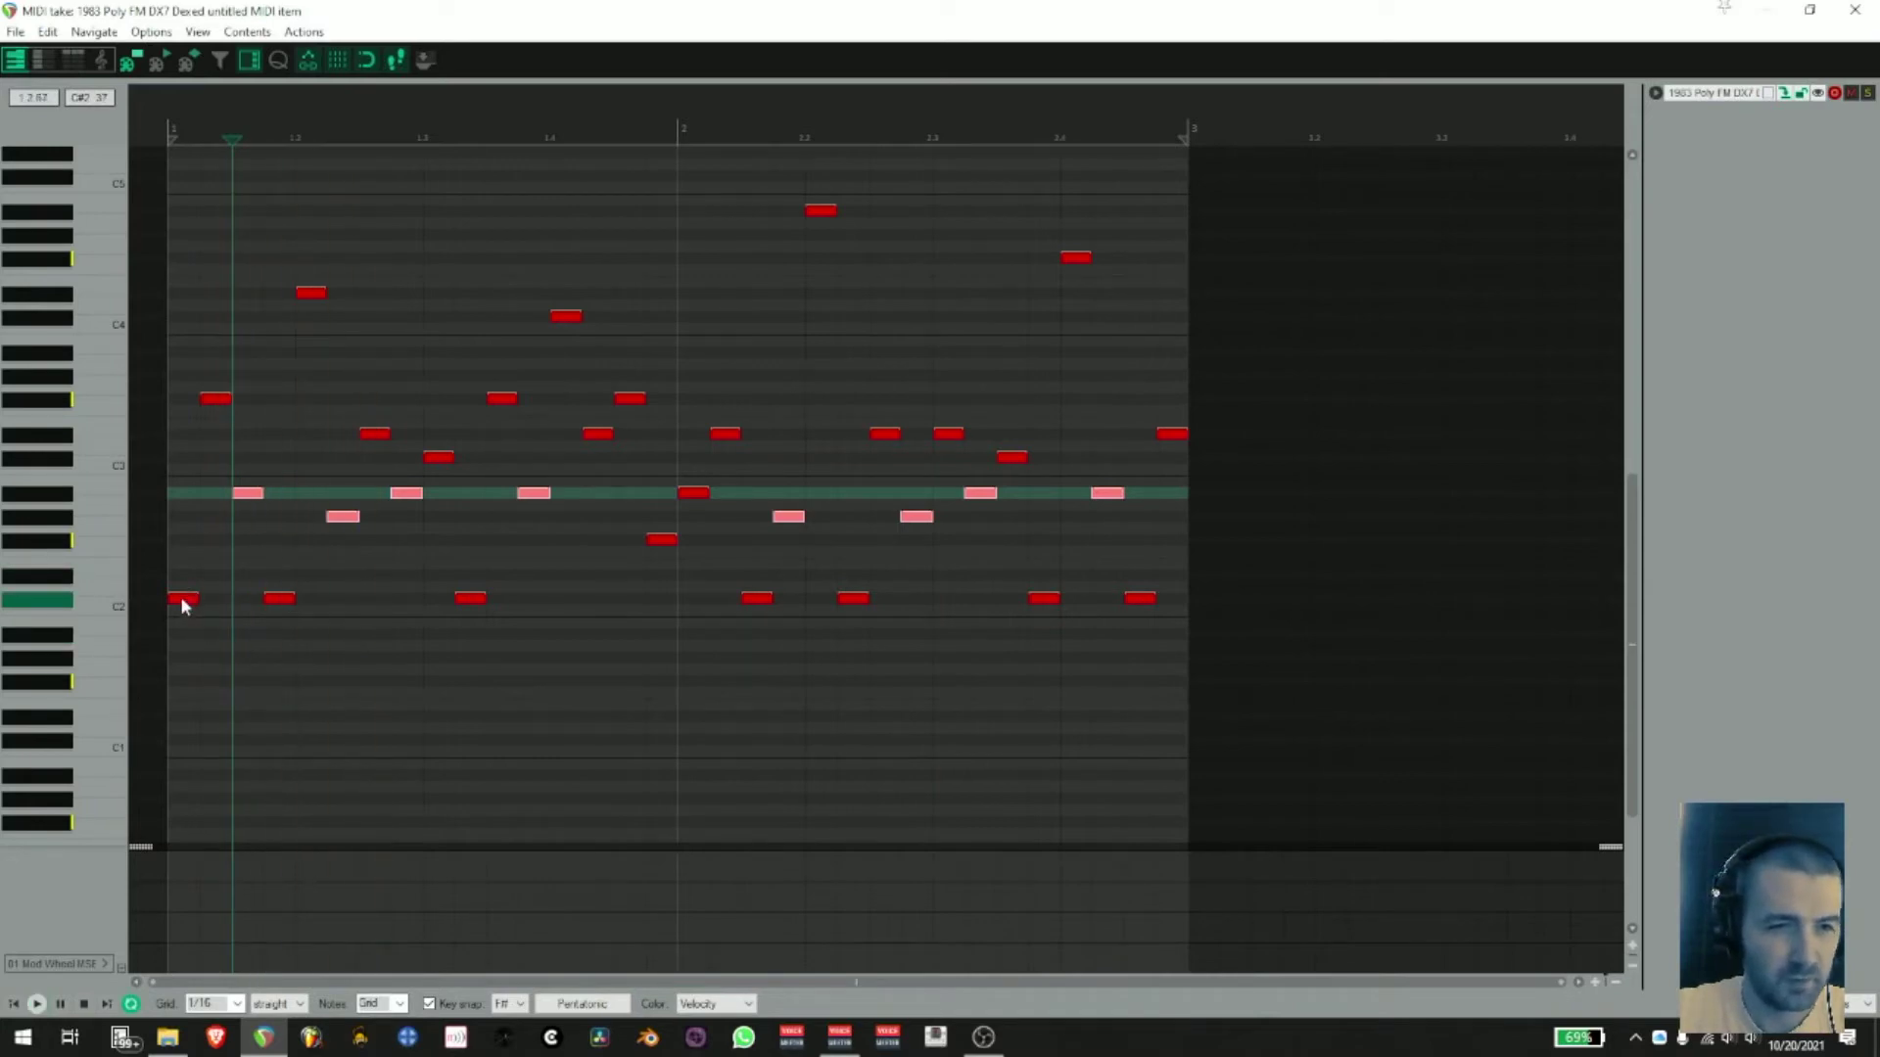
left_click(182, 598)
left_click_drag(180, 603, 179, 744)
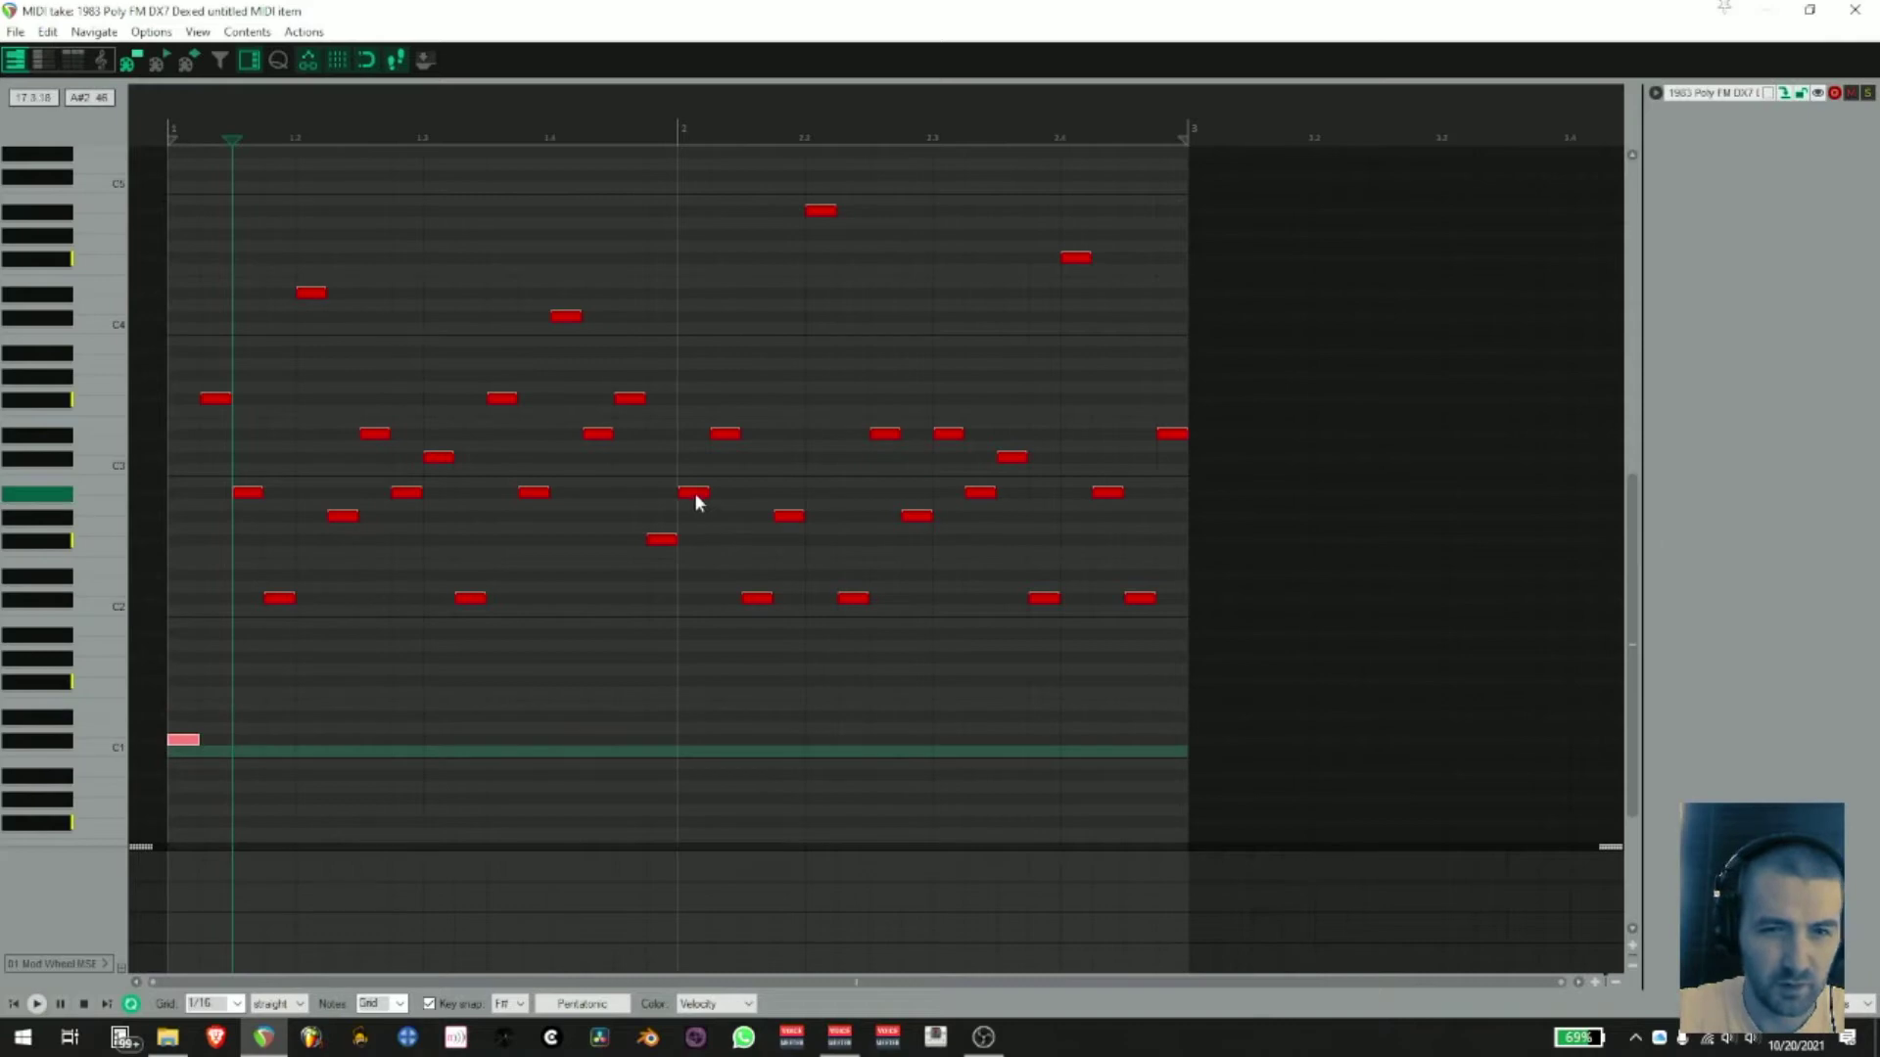
left_click_drag(696, 494, 701, 746)
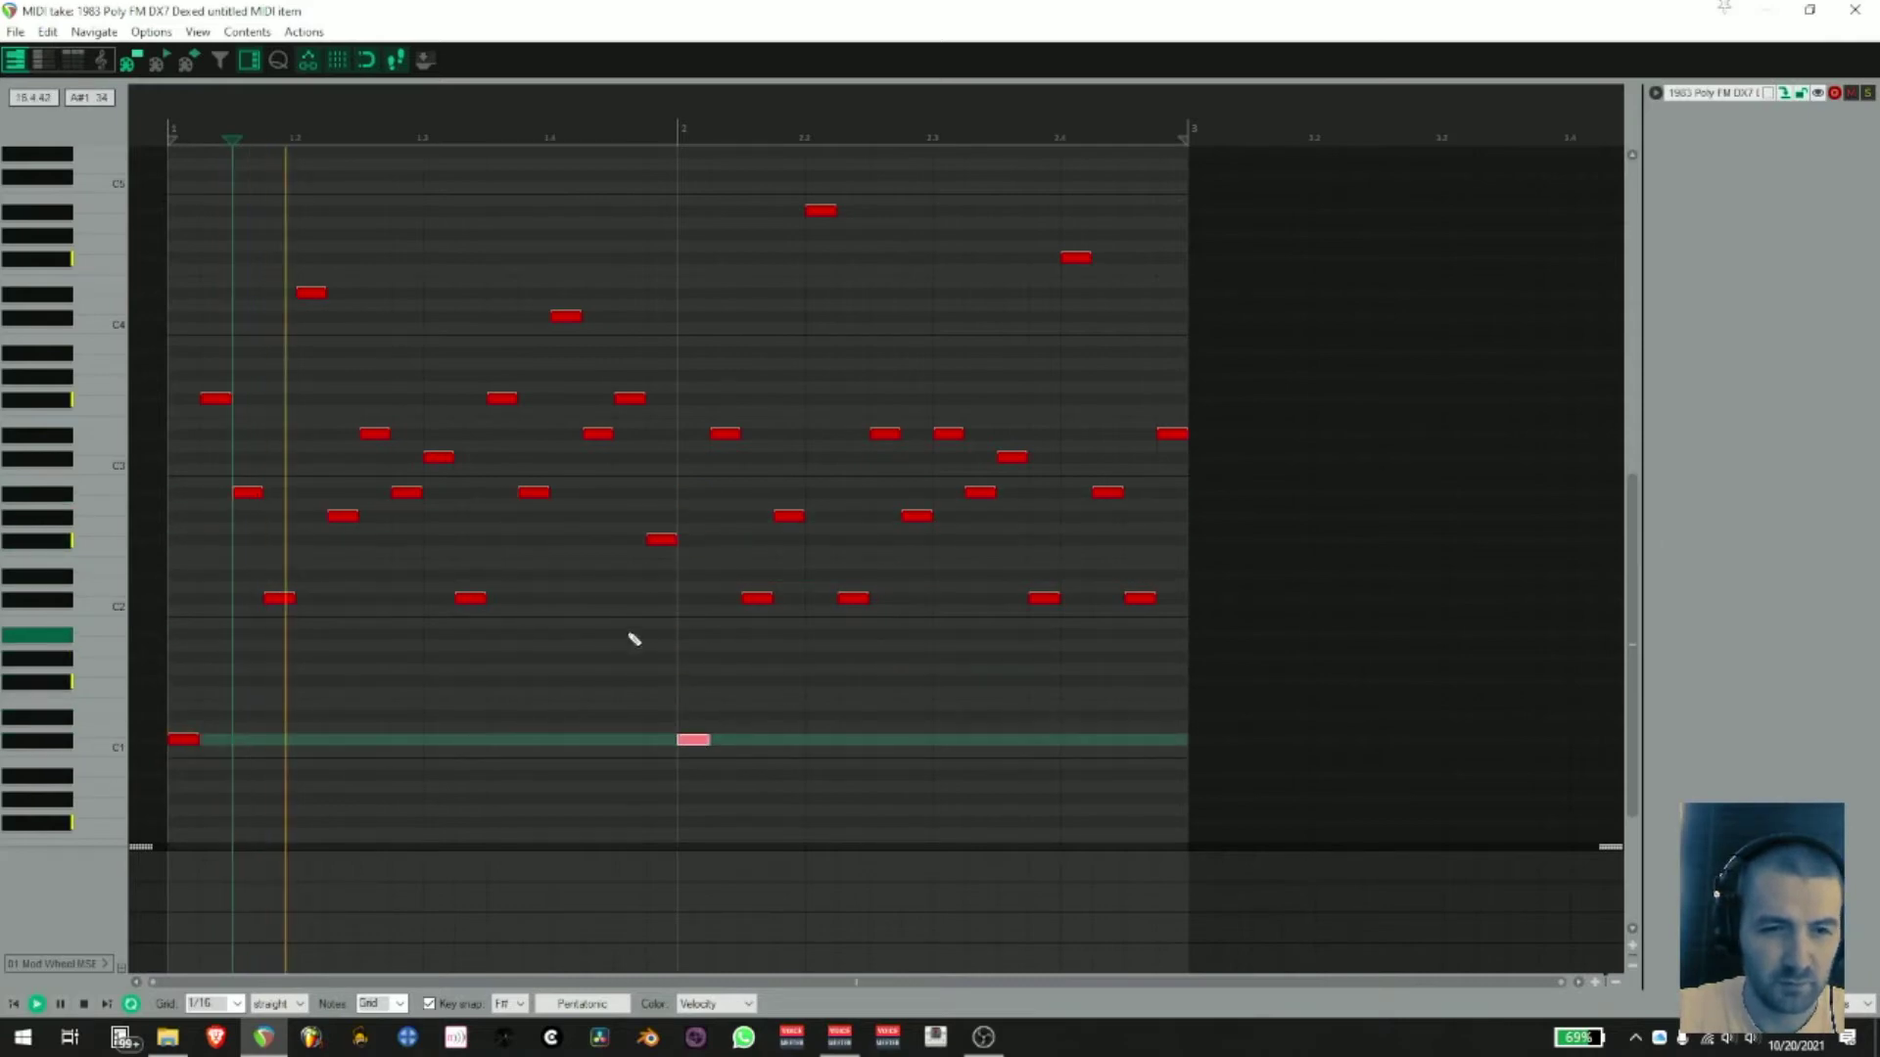
left_click_drag(437, 467, 440, 749)
left_click_drag(945, 443, 957, 744)
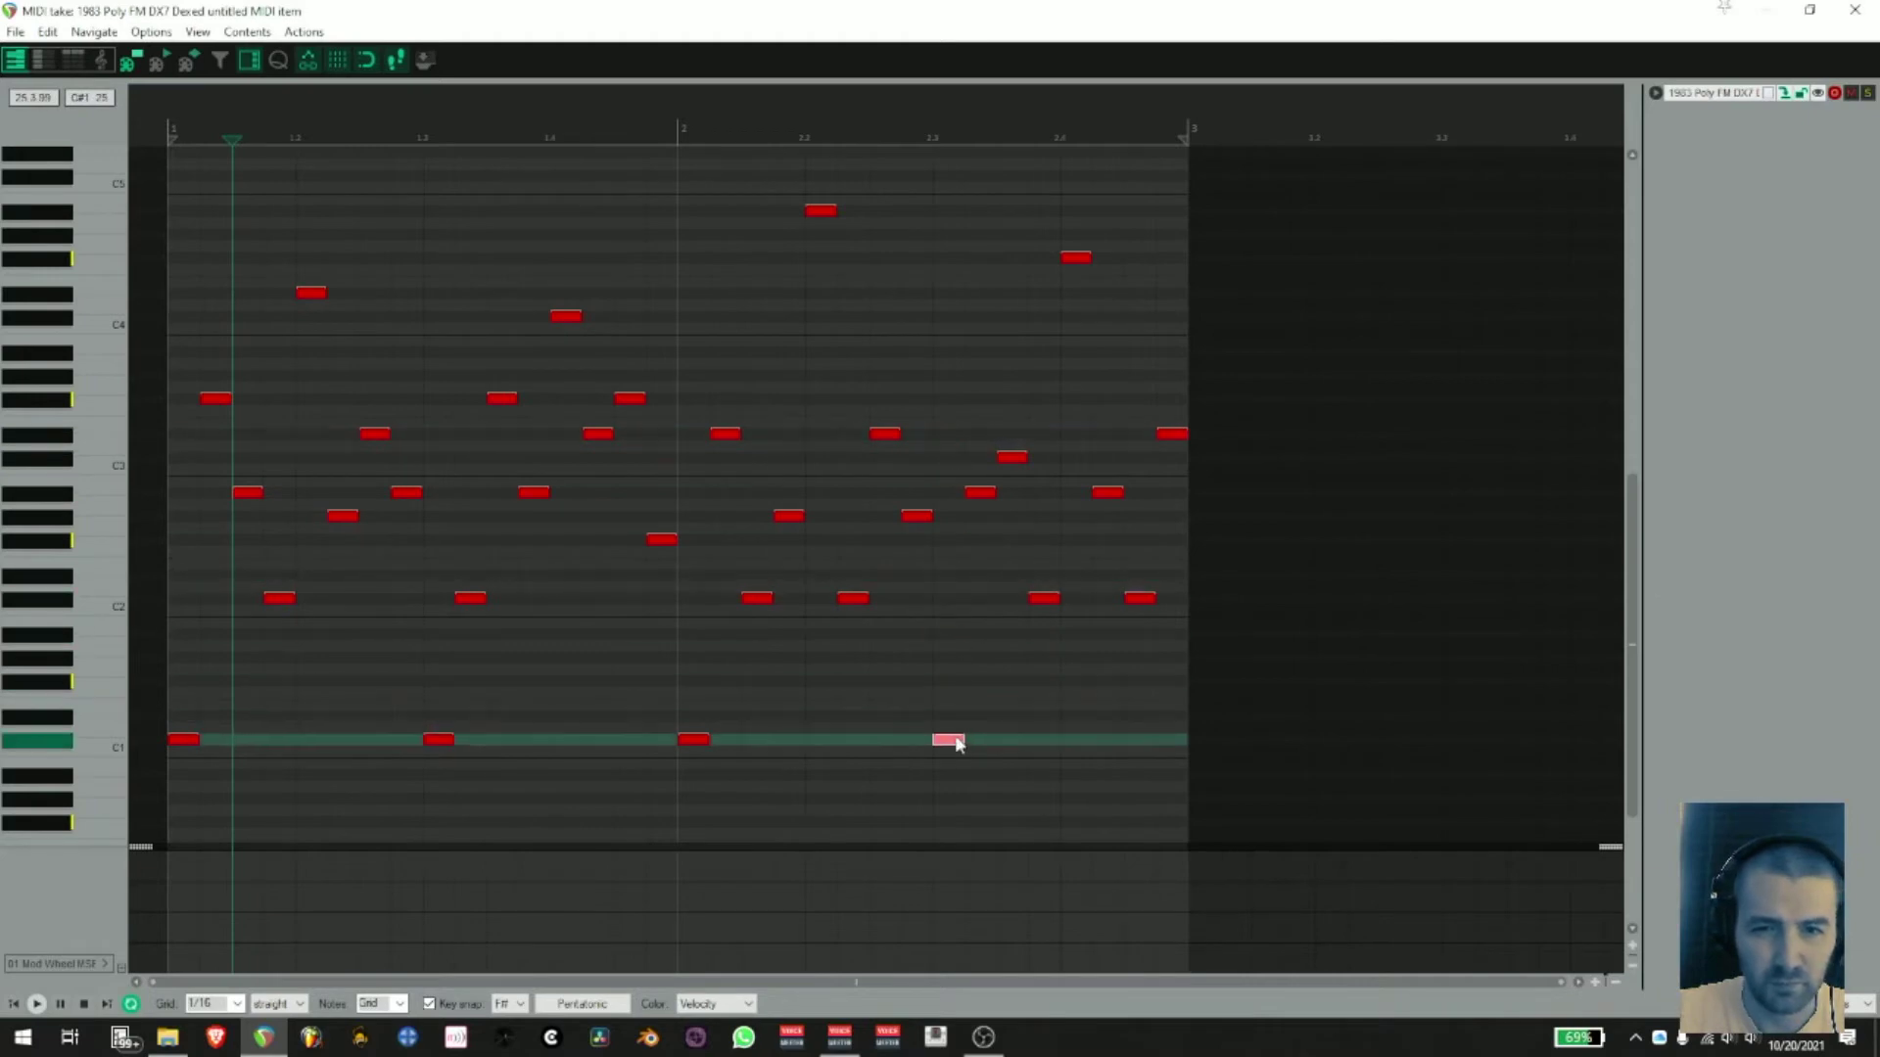
key("space")
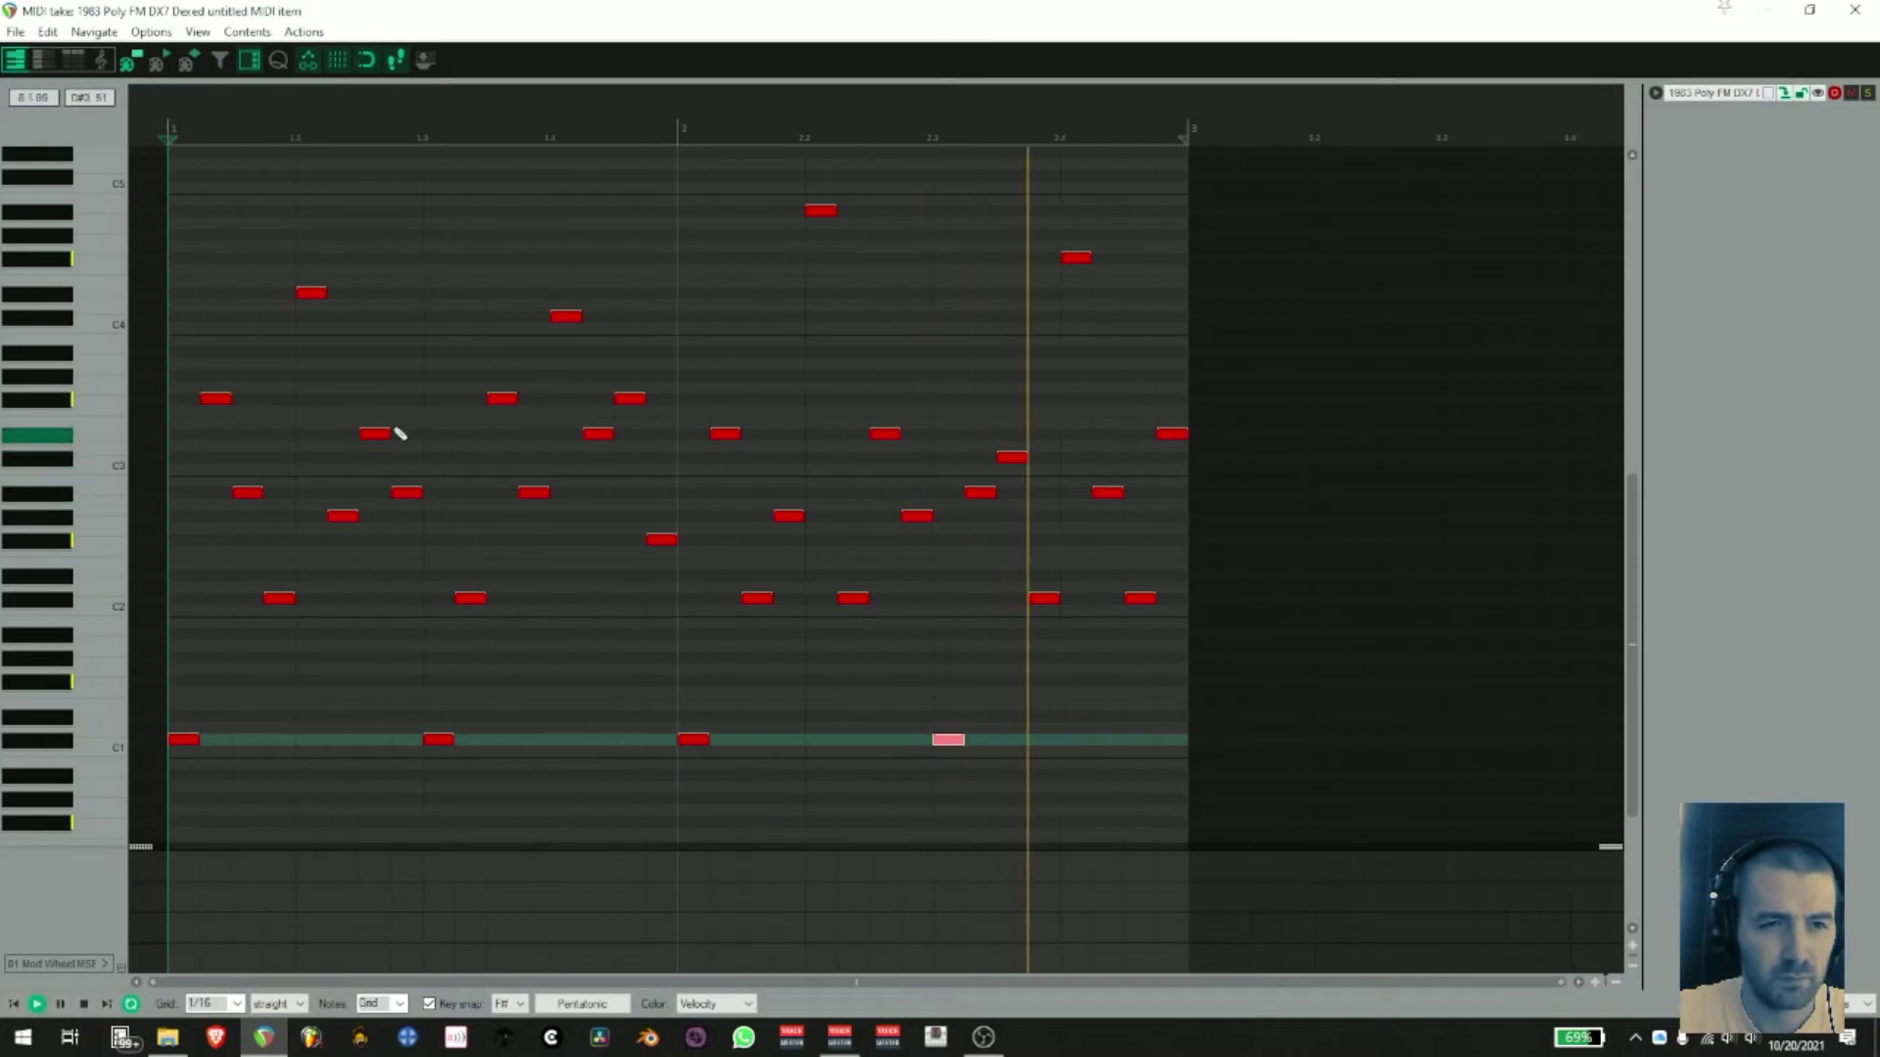
key("space")
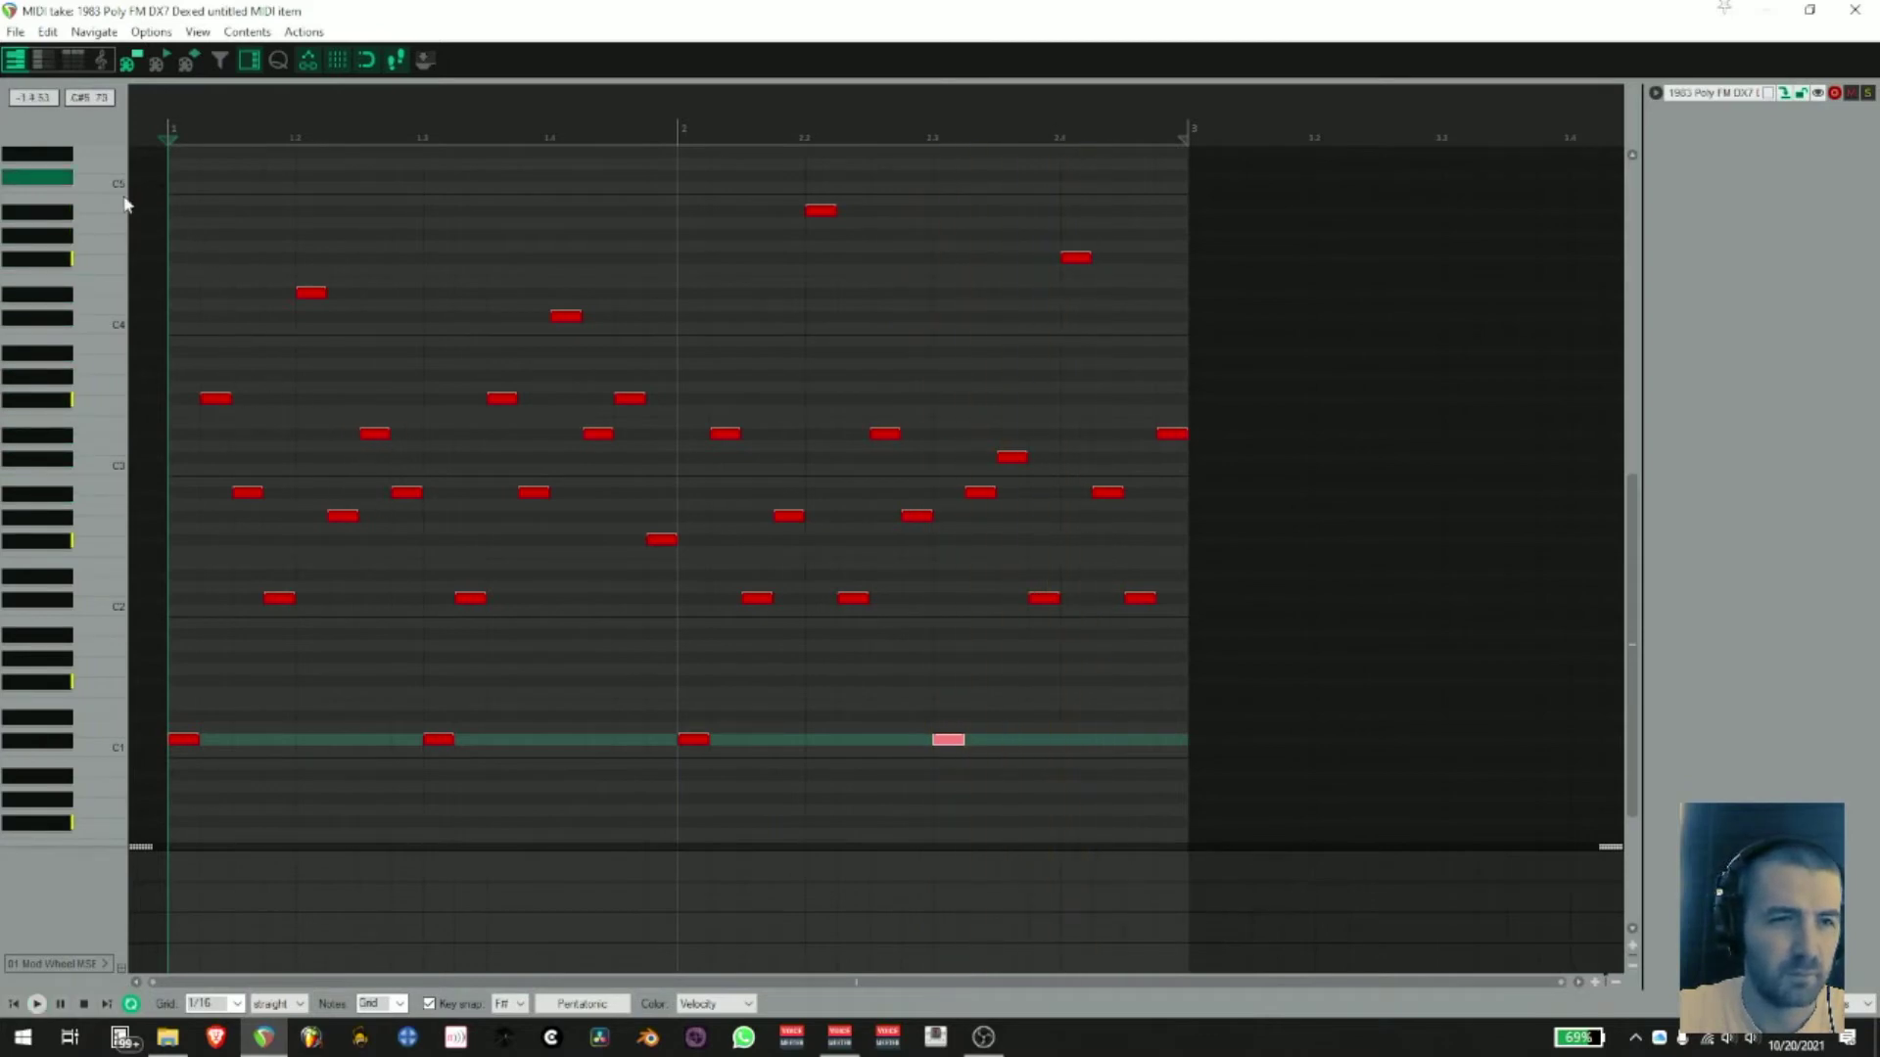
- Add high sixteenth notes to bar 1: G#5 on beat 1, F#5 on the fourth sixteenth and C#5 on the seventh
scroll(63, 186, "up", 2)
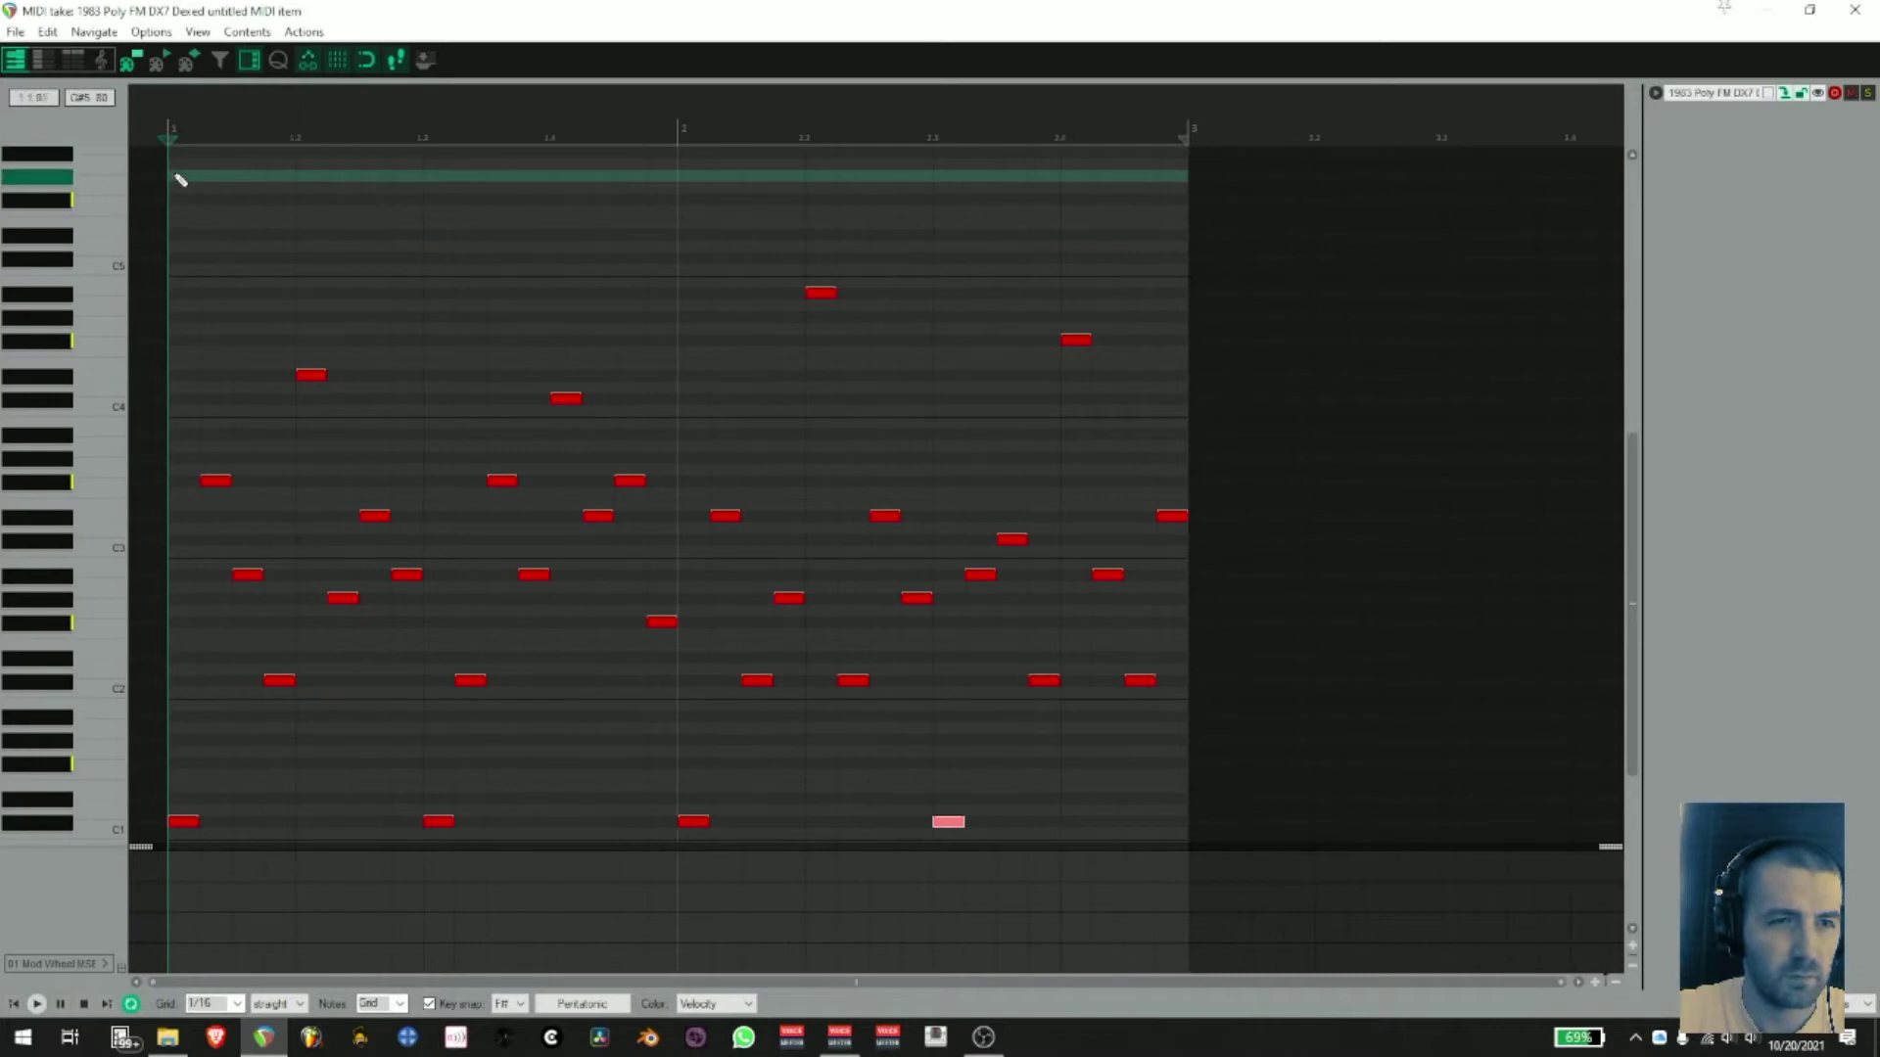
left_click(279, 201)
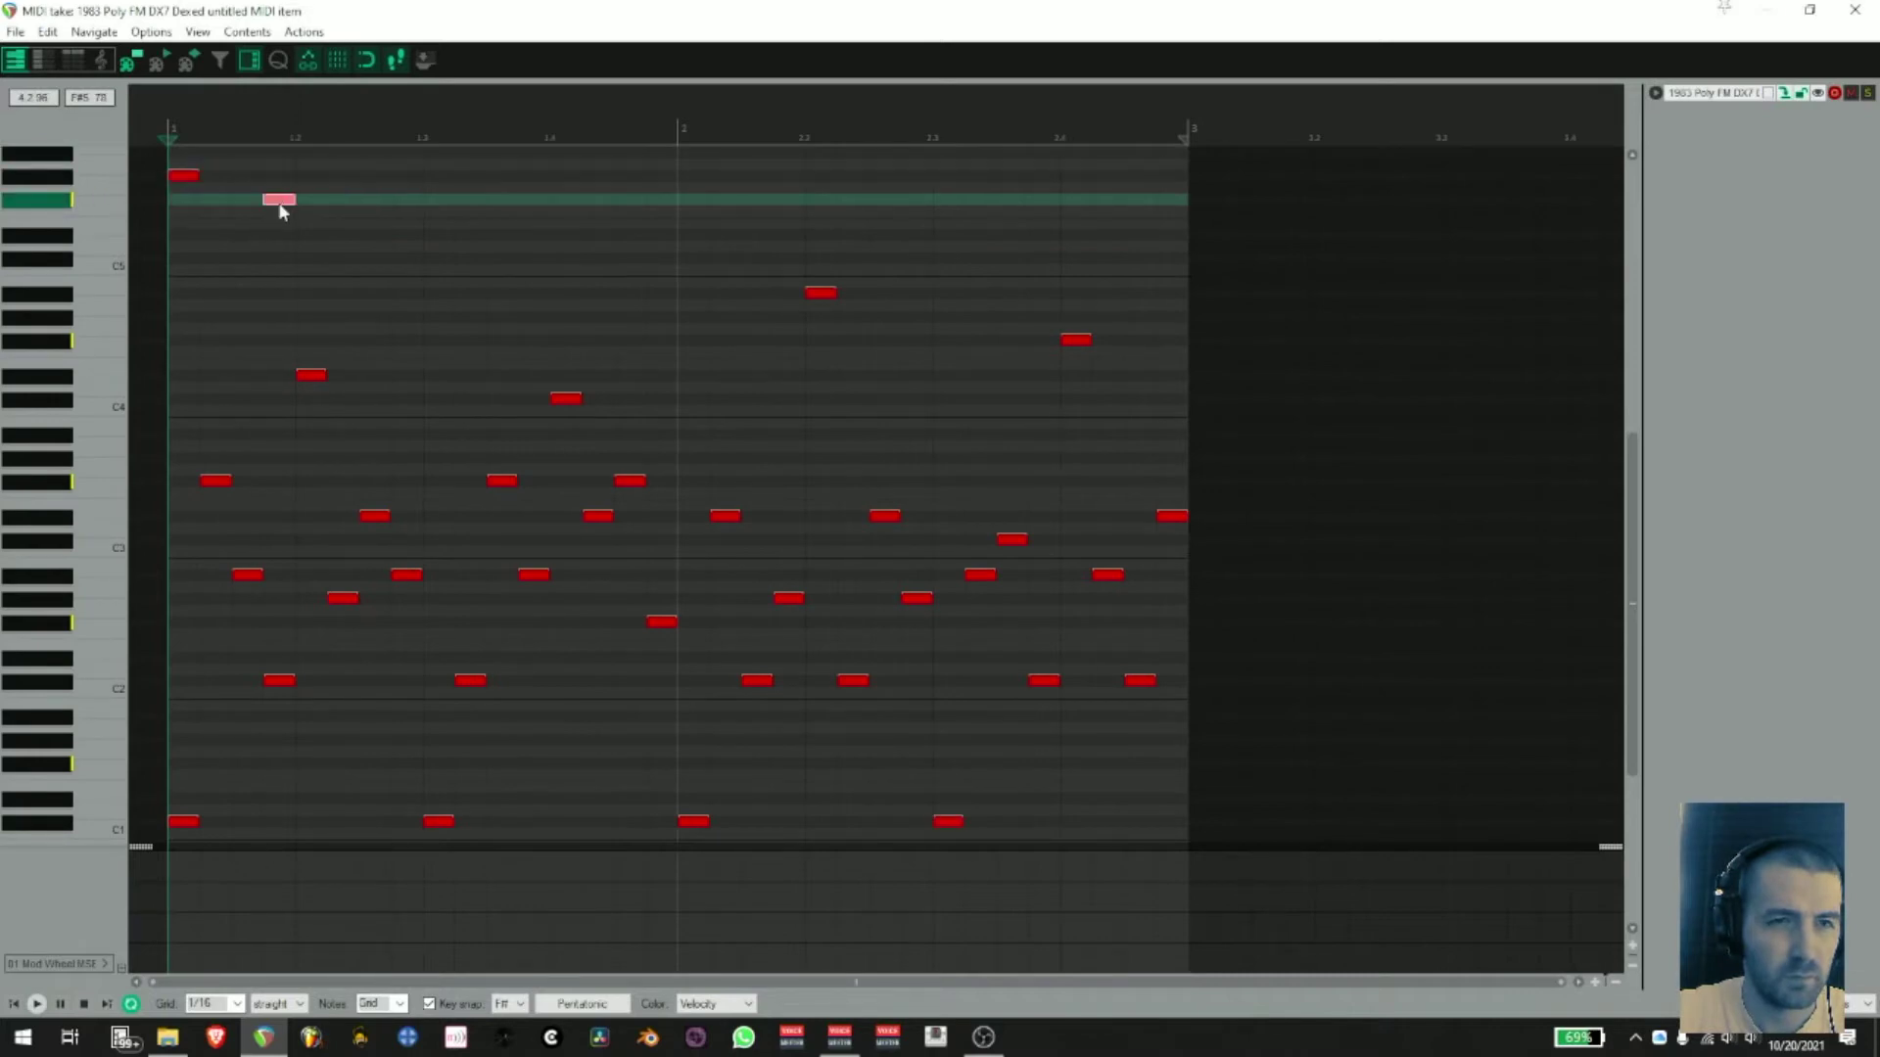
left_click(372, 235)
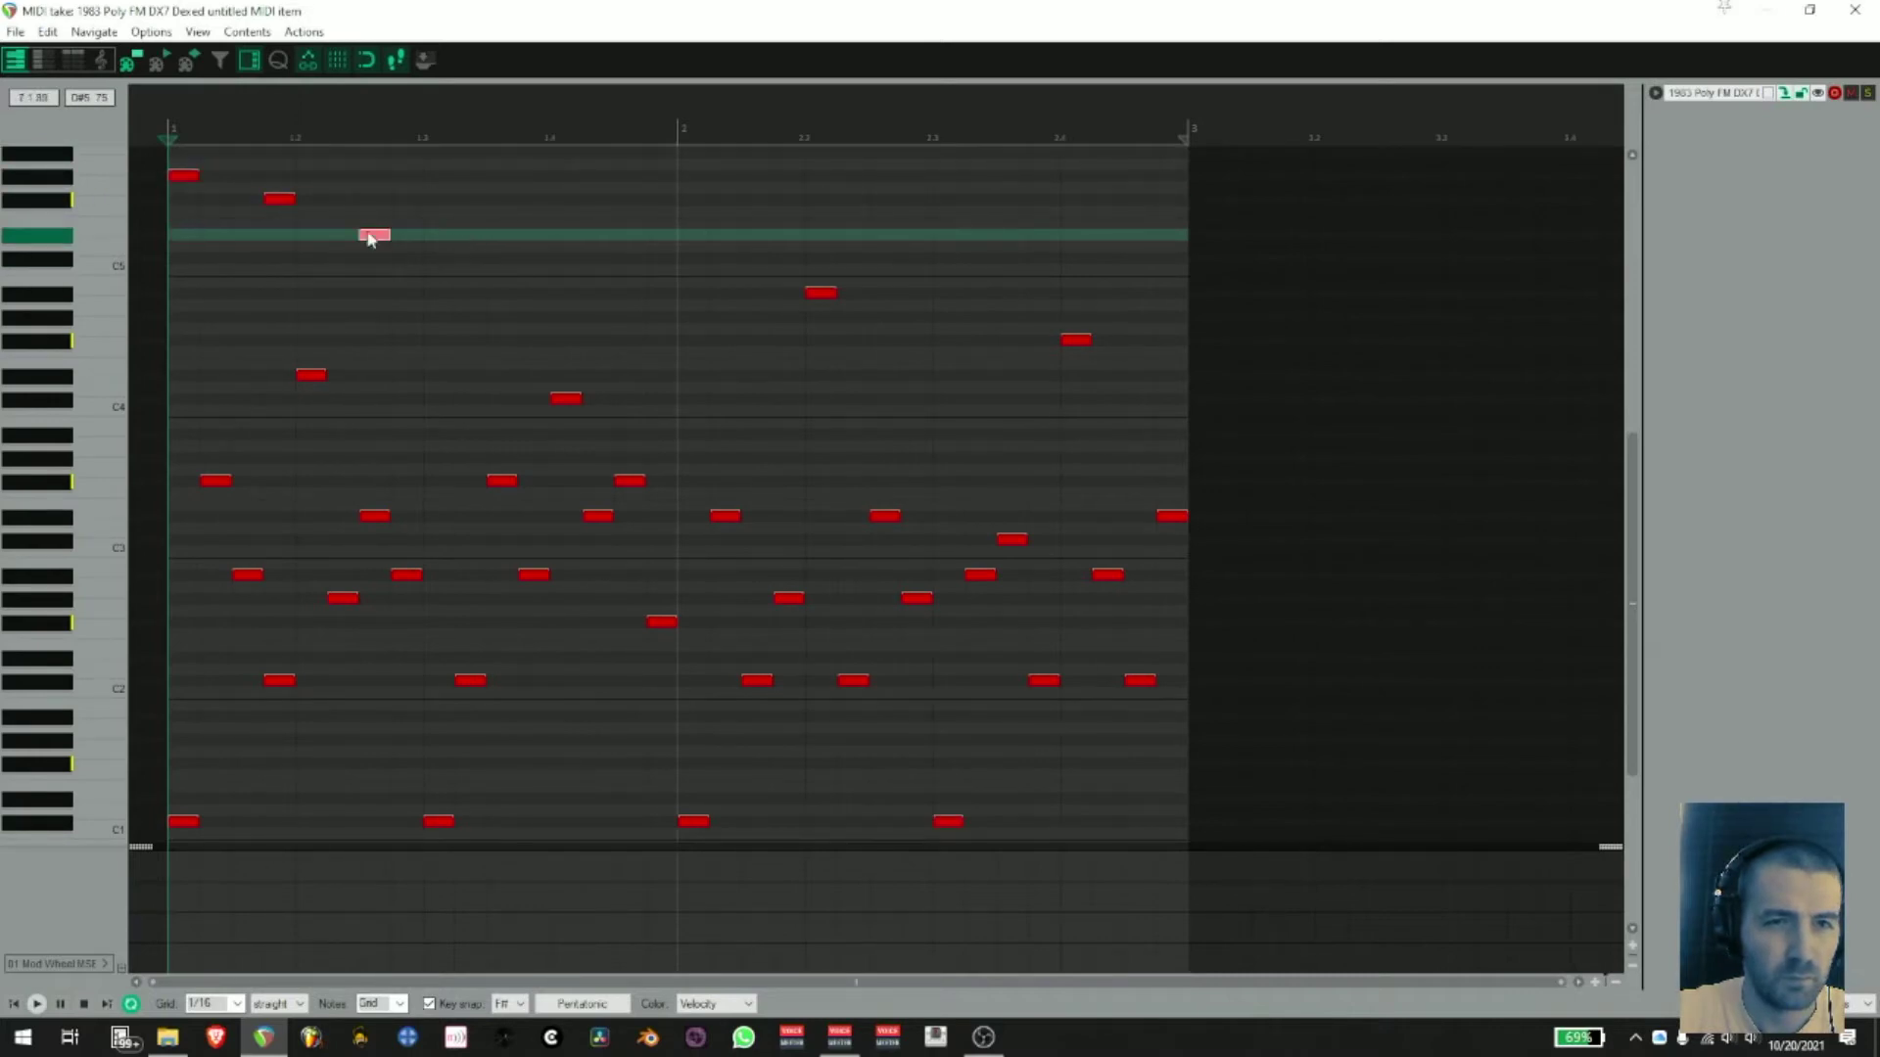
left_click_drag(379, 245, 380, 264)
key("space")
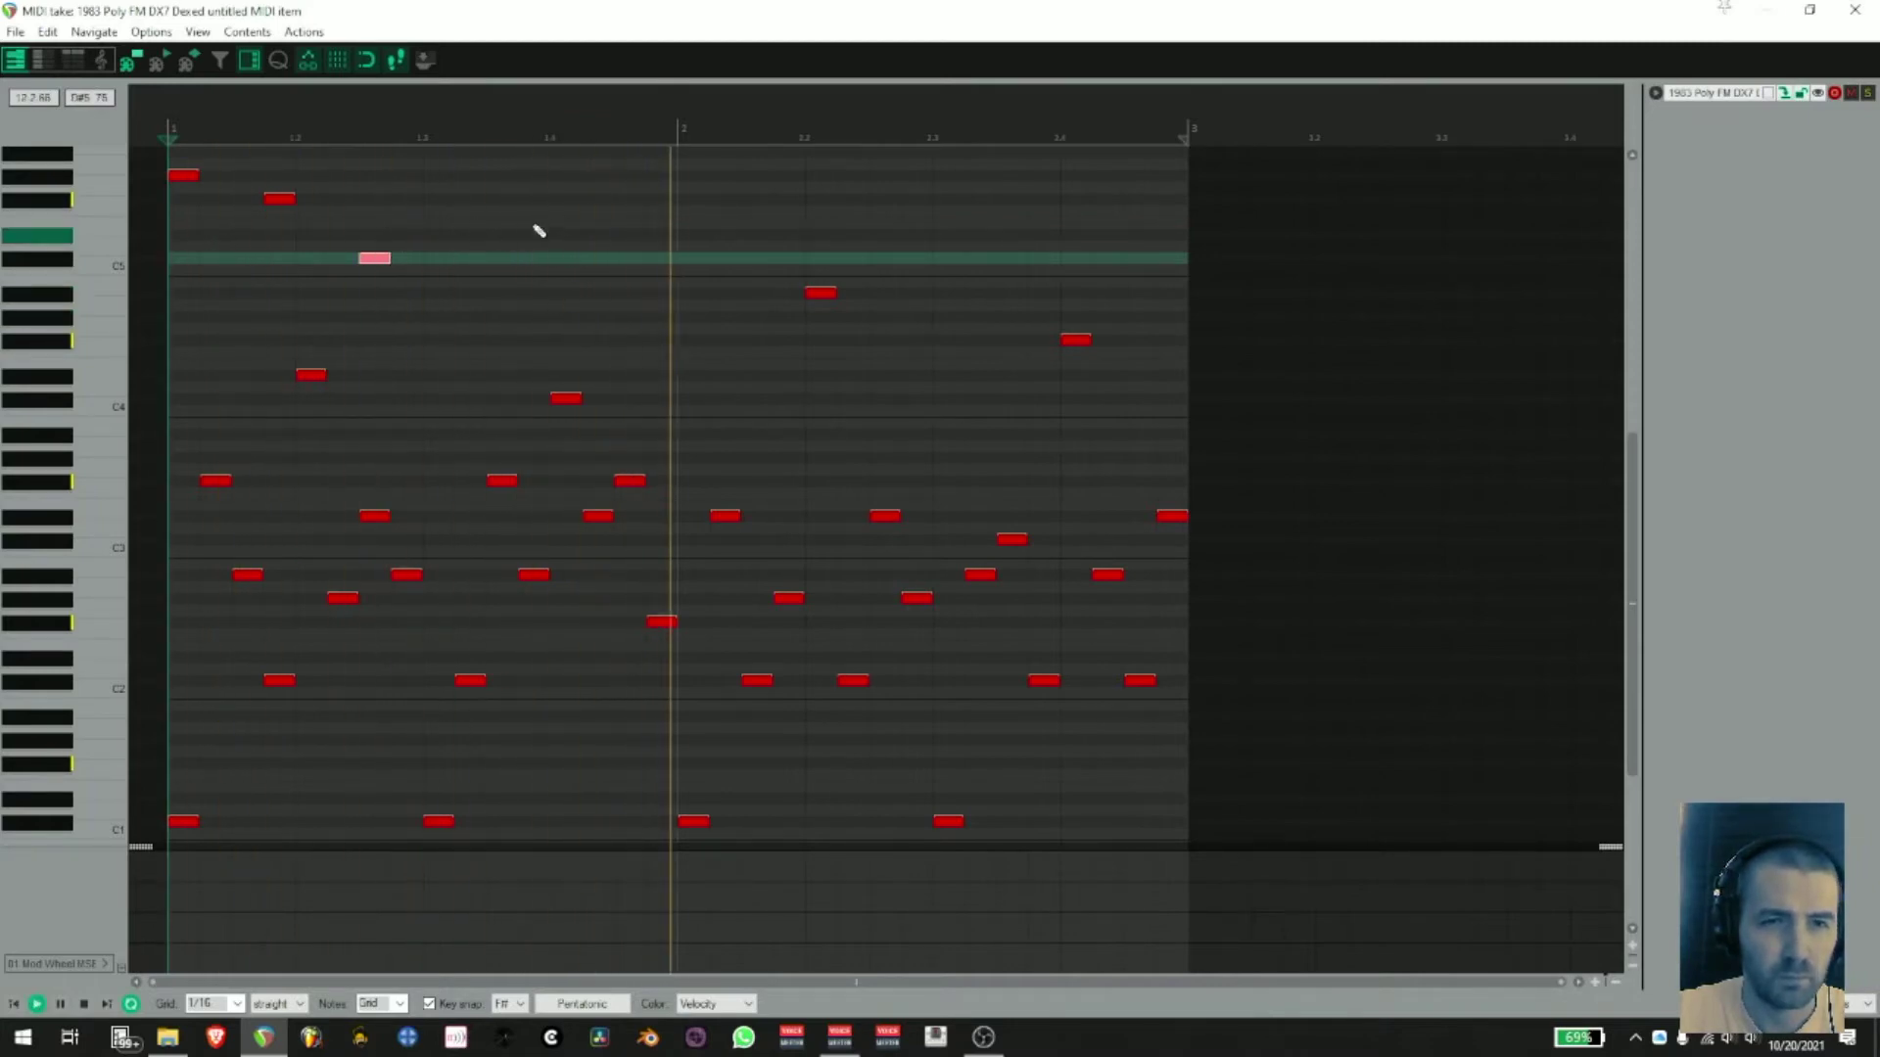
- Add high sixteenth notes to bar 2: G#5 on beat 1, F#5 on the fourth sixteenth and G#4 on the seventh
key("space")
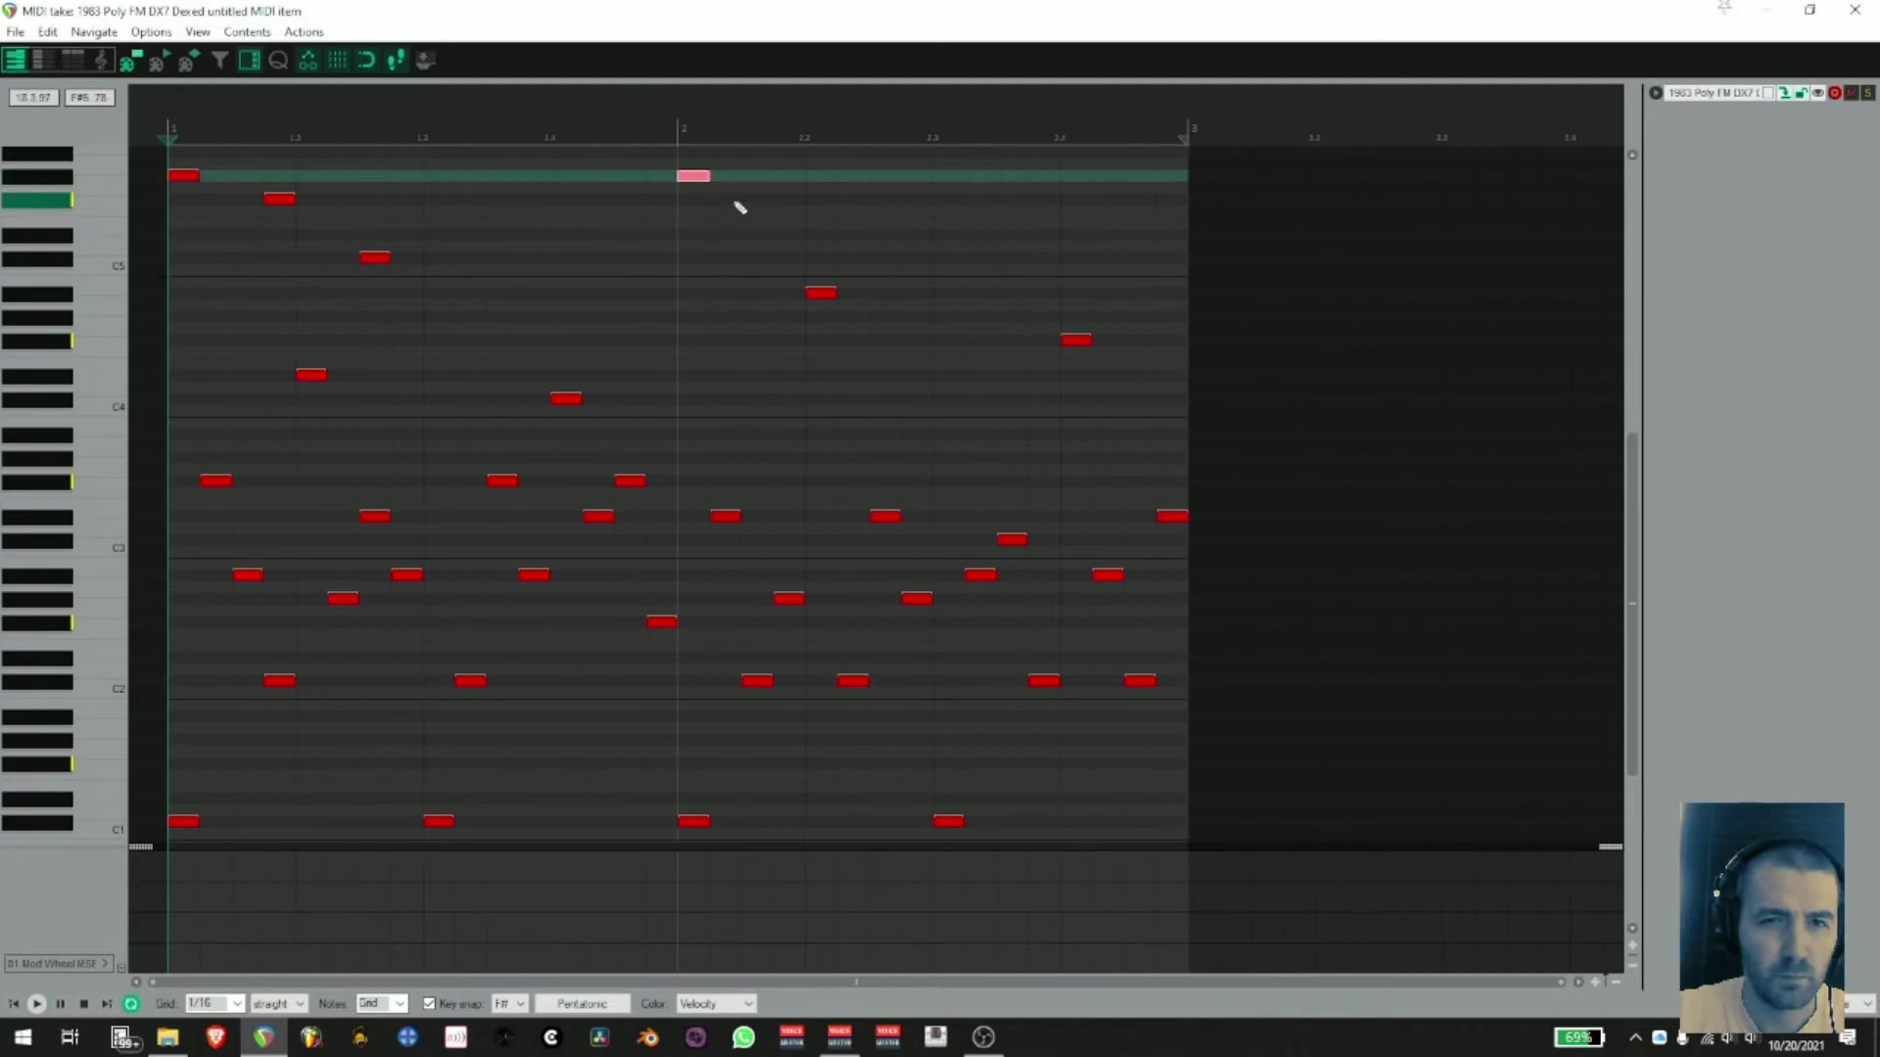
left_click(789, 201)
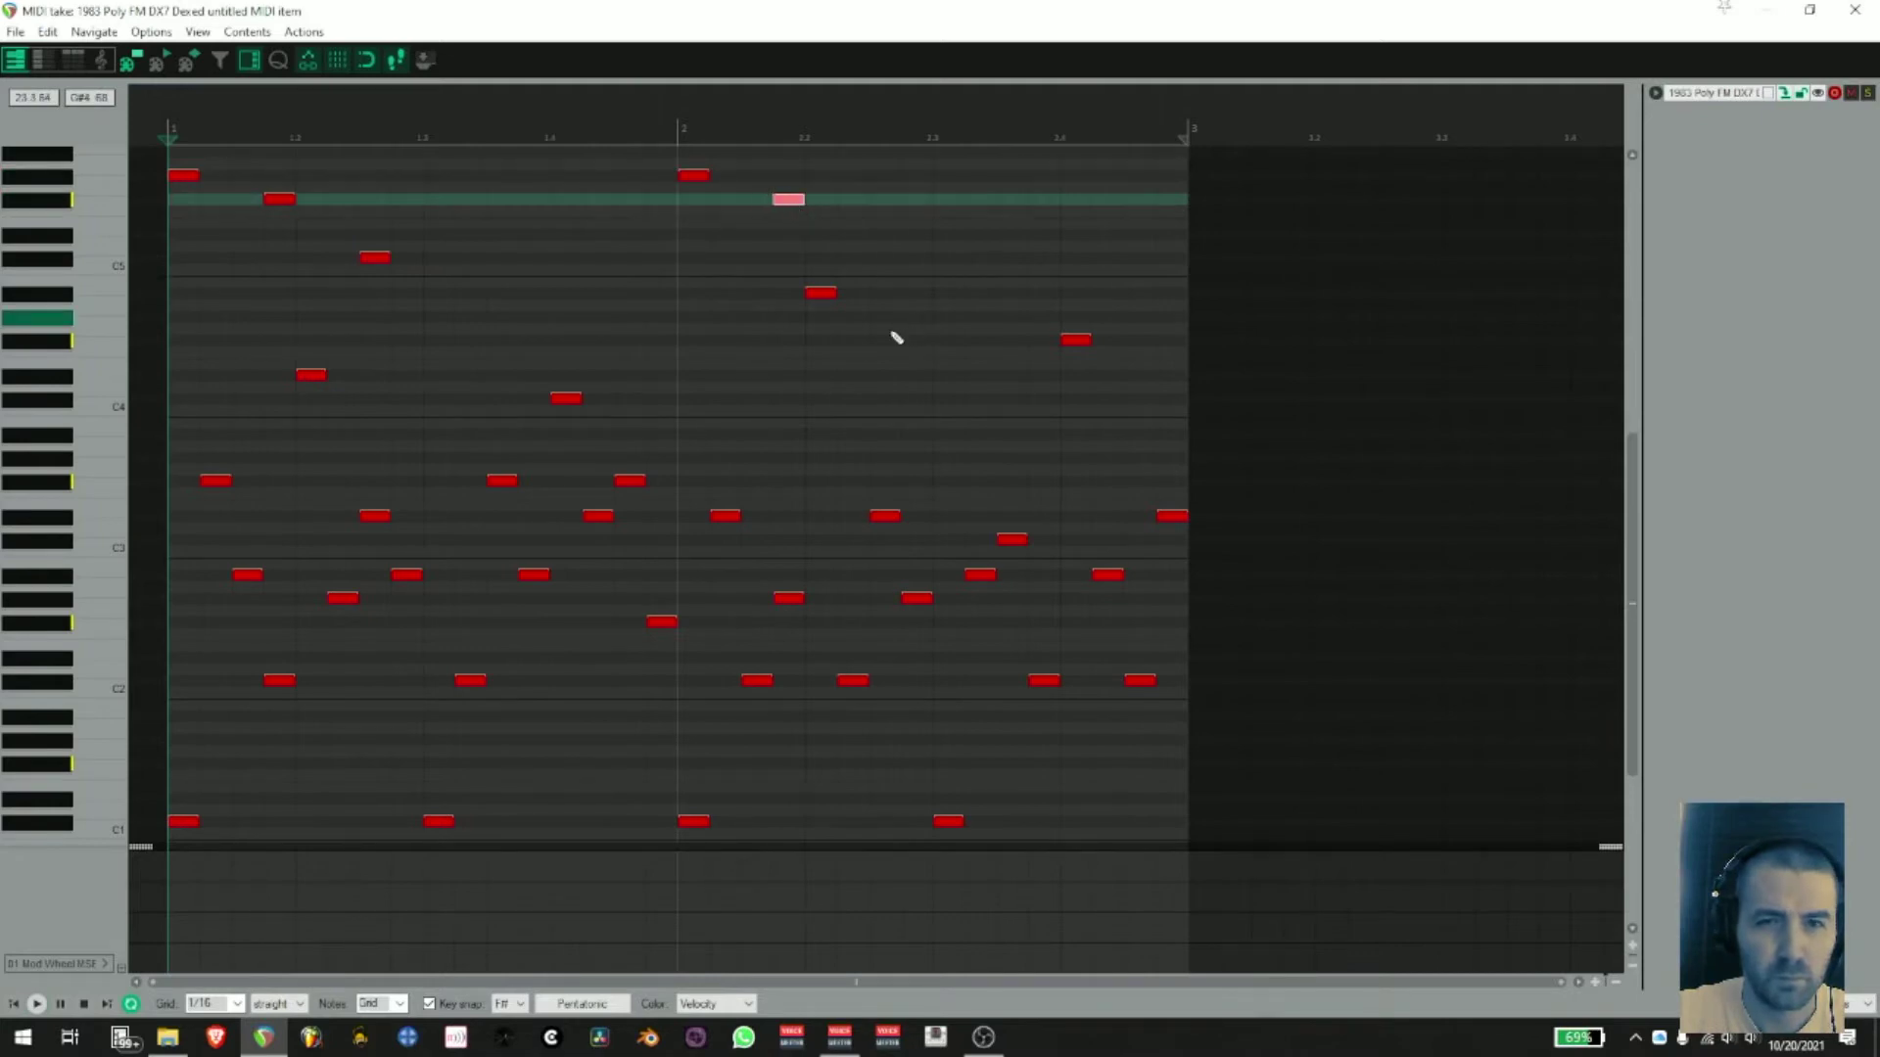
left_click(885, 294)
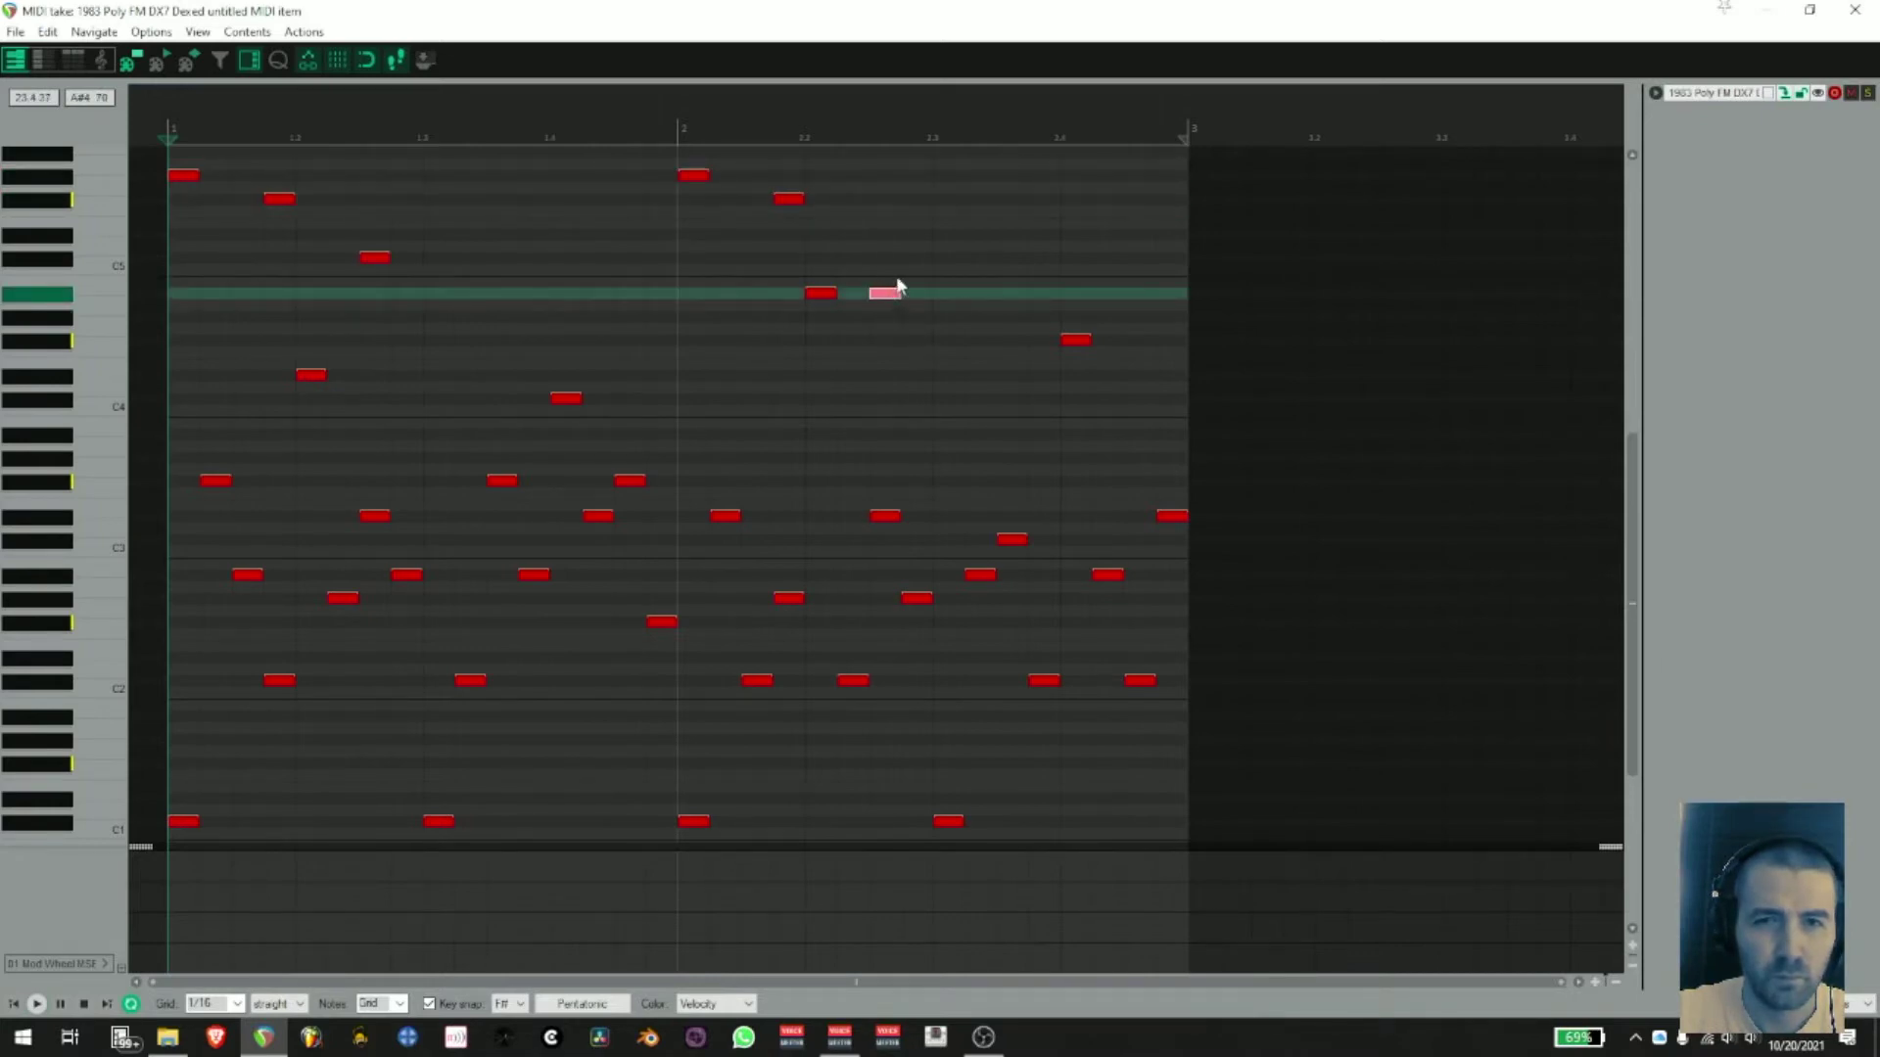
left_click_drag(931, 297, 933, 320)
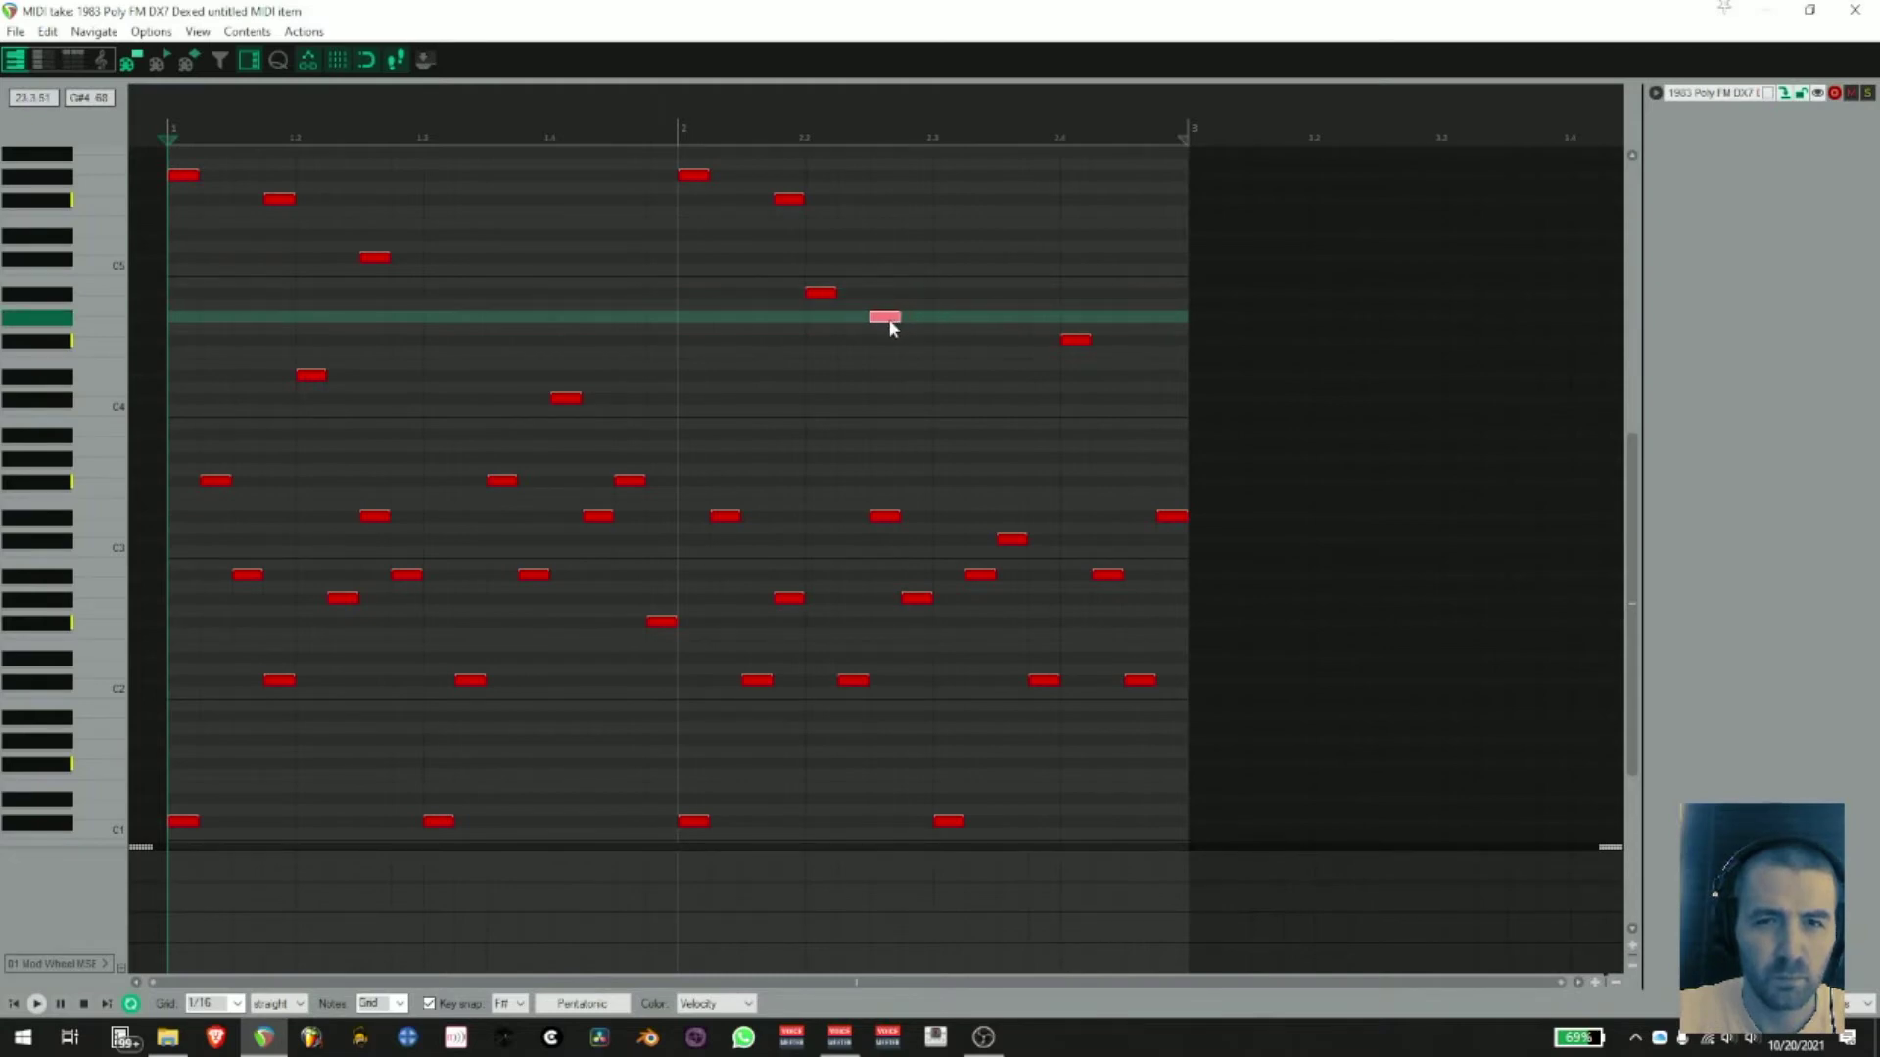
key("space")
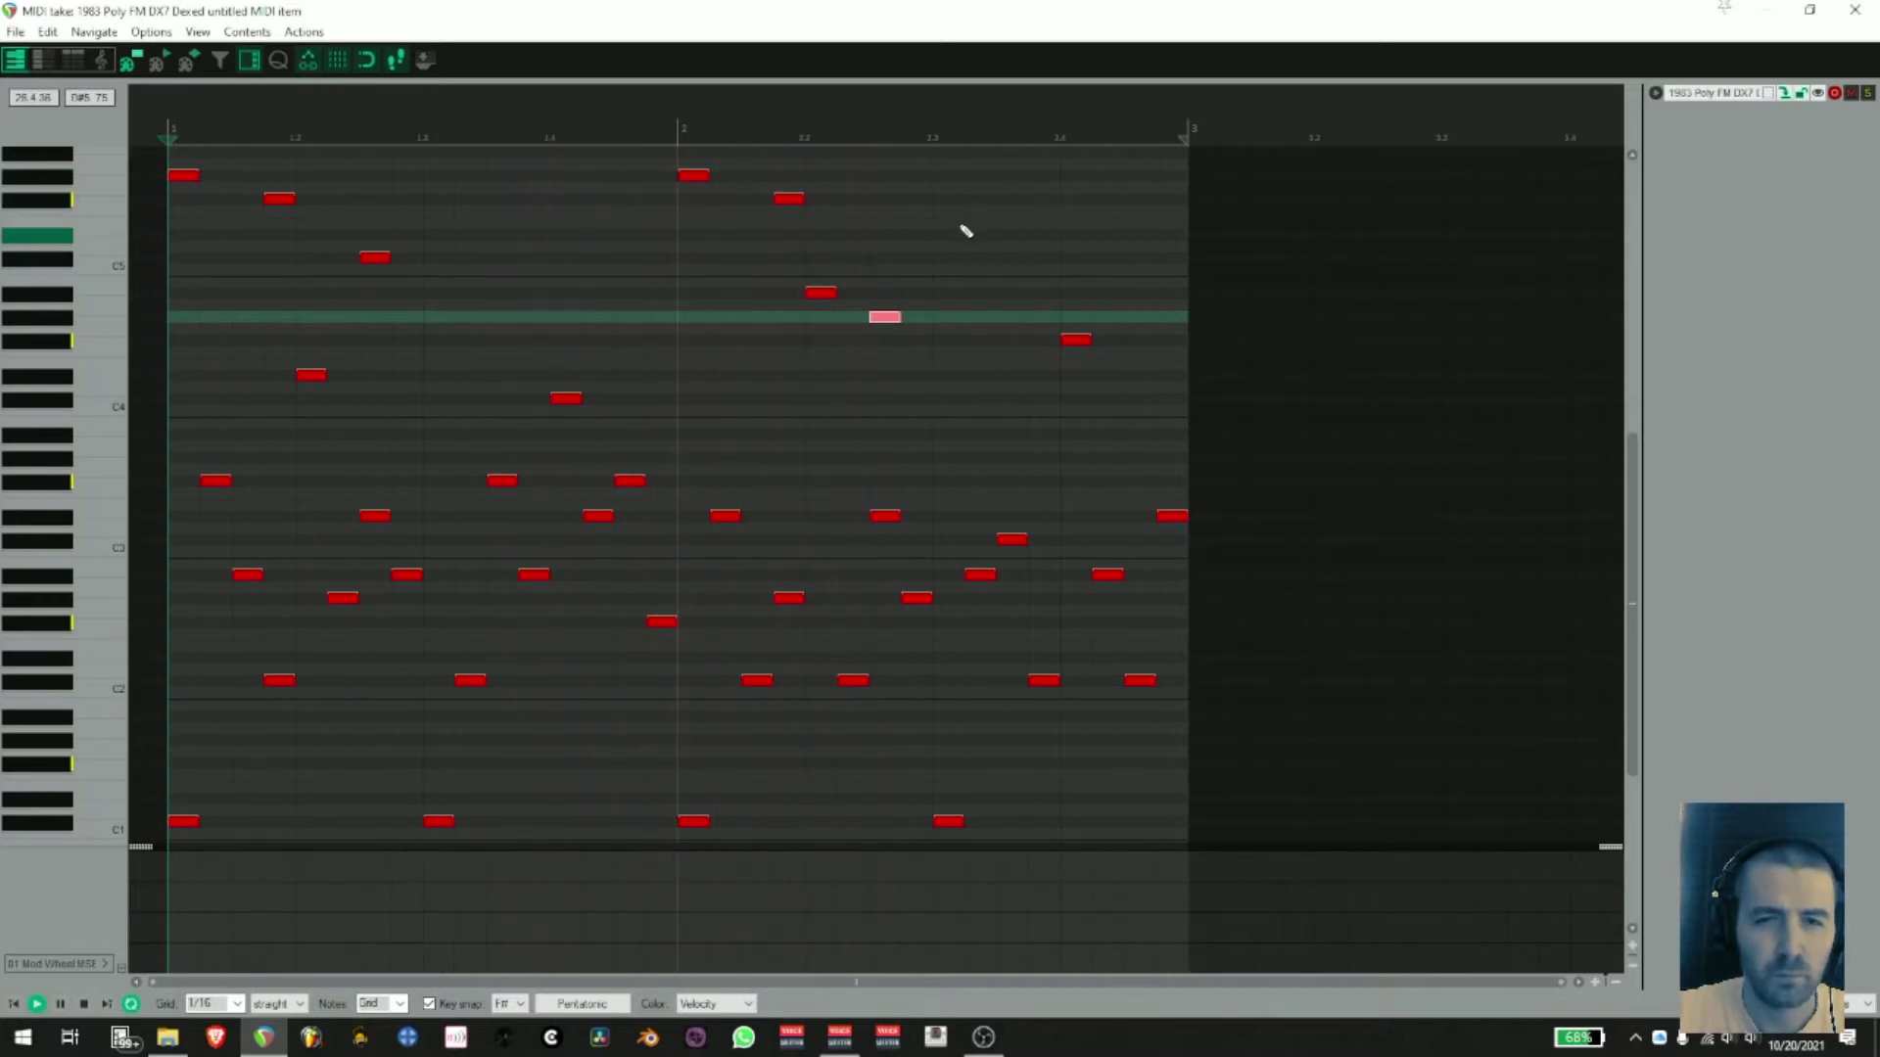
- Delete the lower notes that coincide with the new high notes on the fourth and seventh sixteenths of both bars, and close the MIDI editor
double_click(789, 597)
double_click(884, 515)
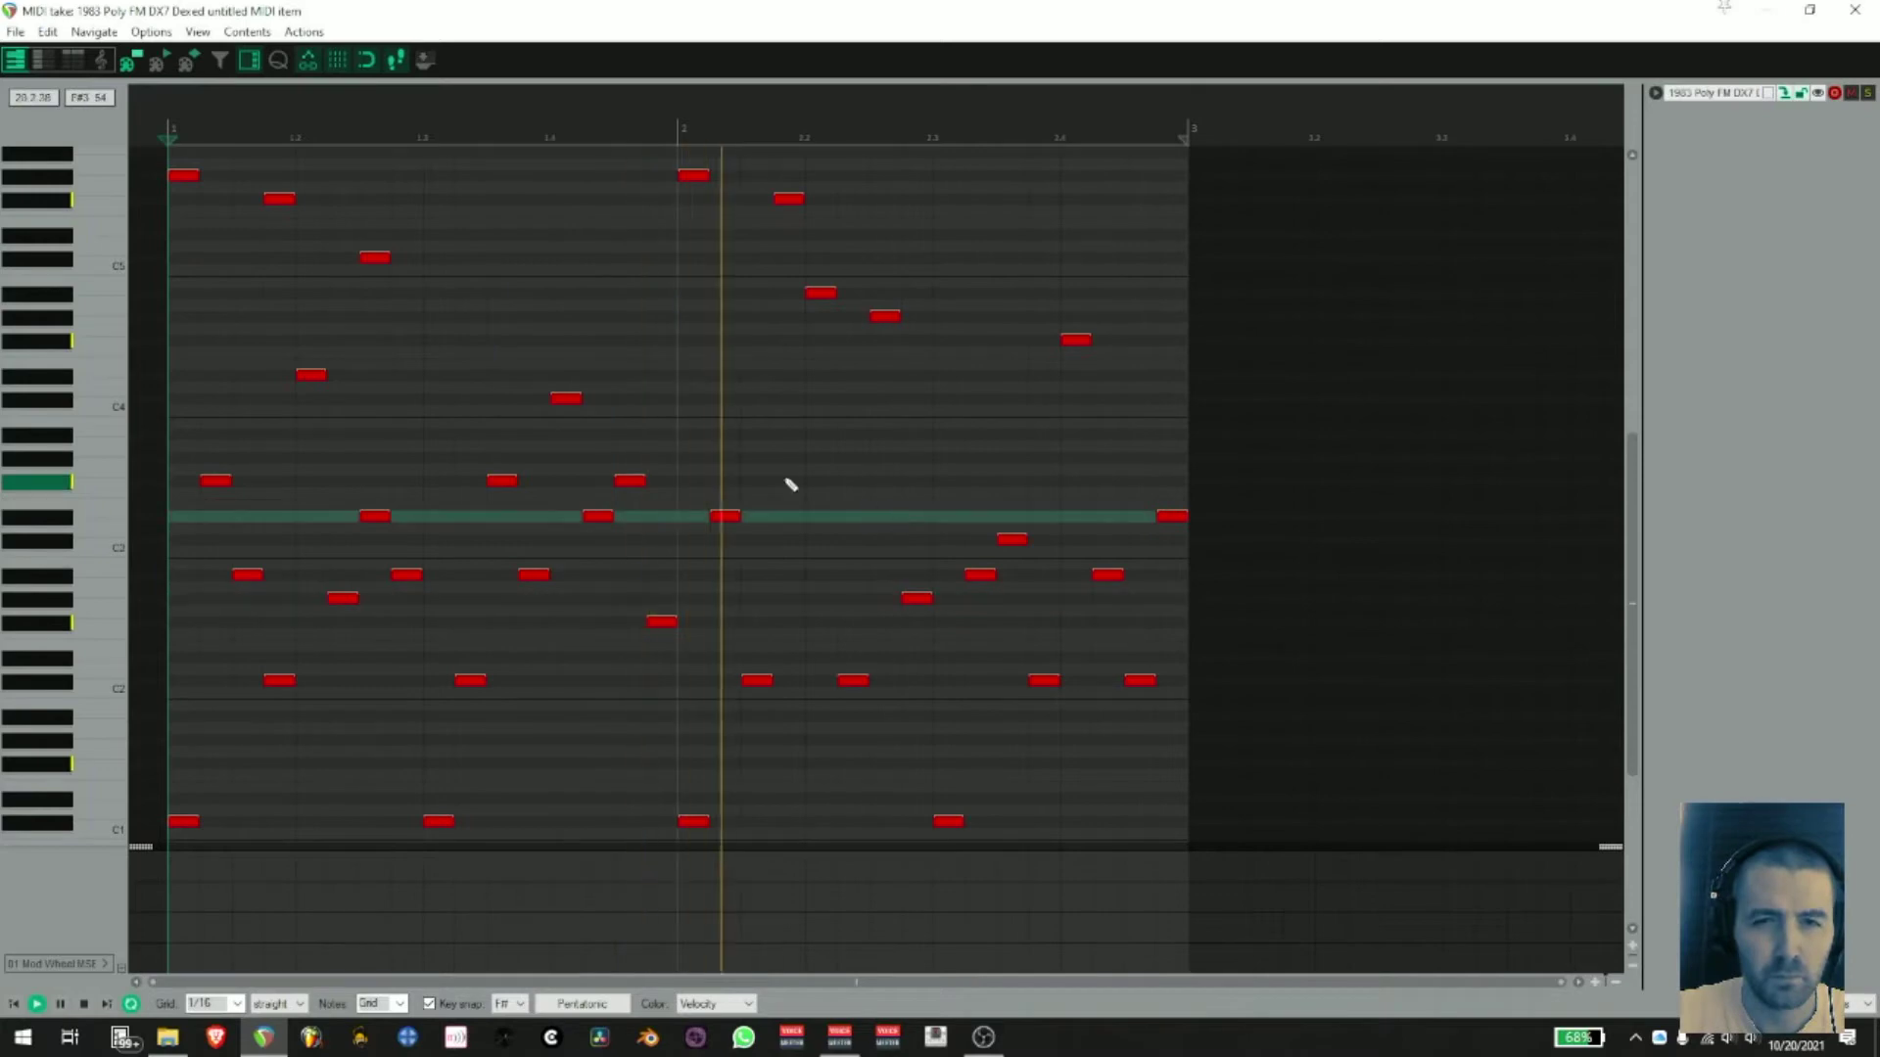
double_click(374, 515)
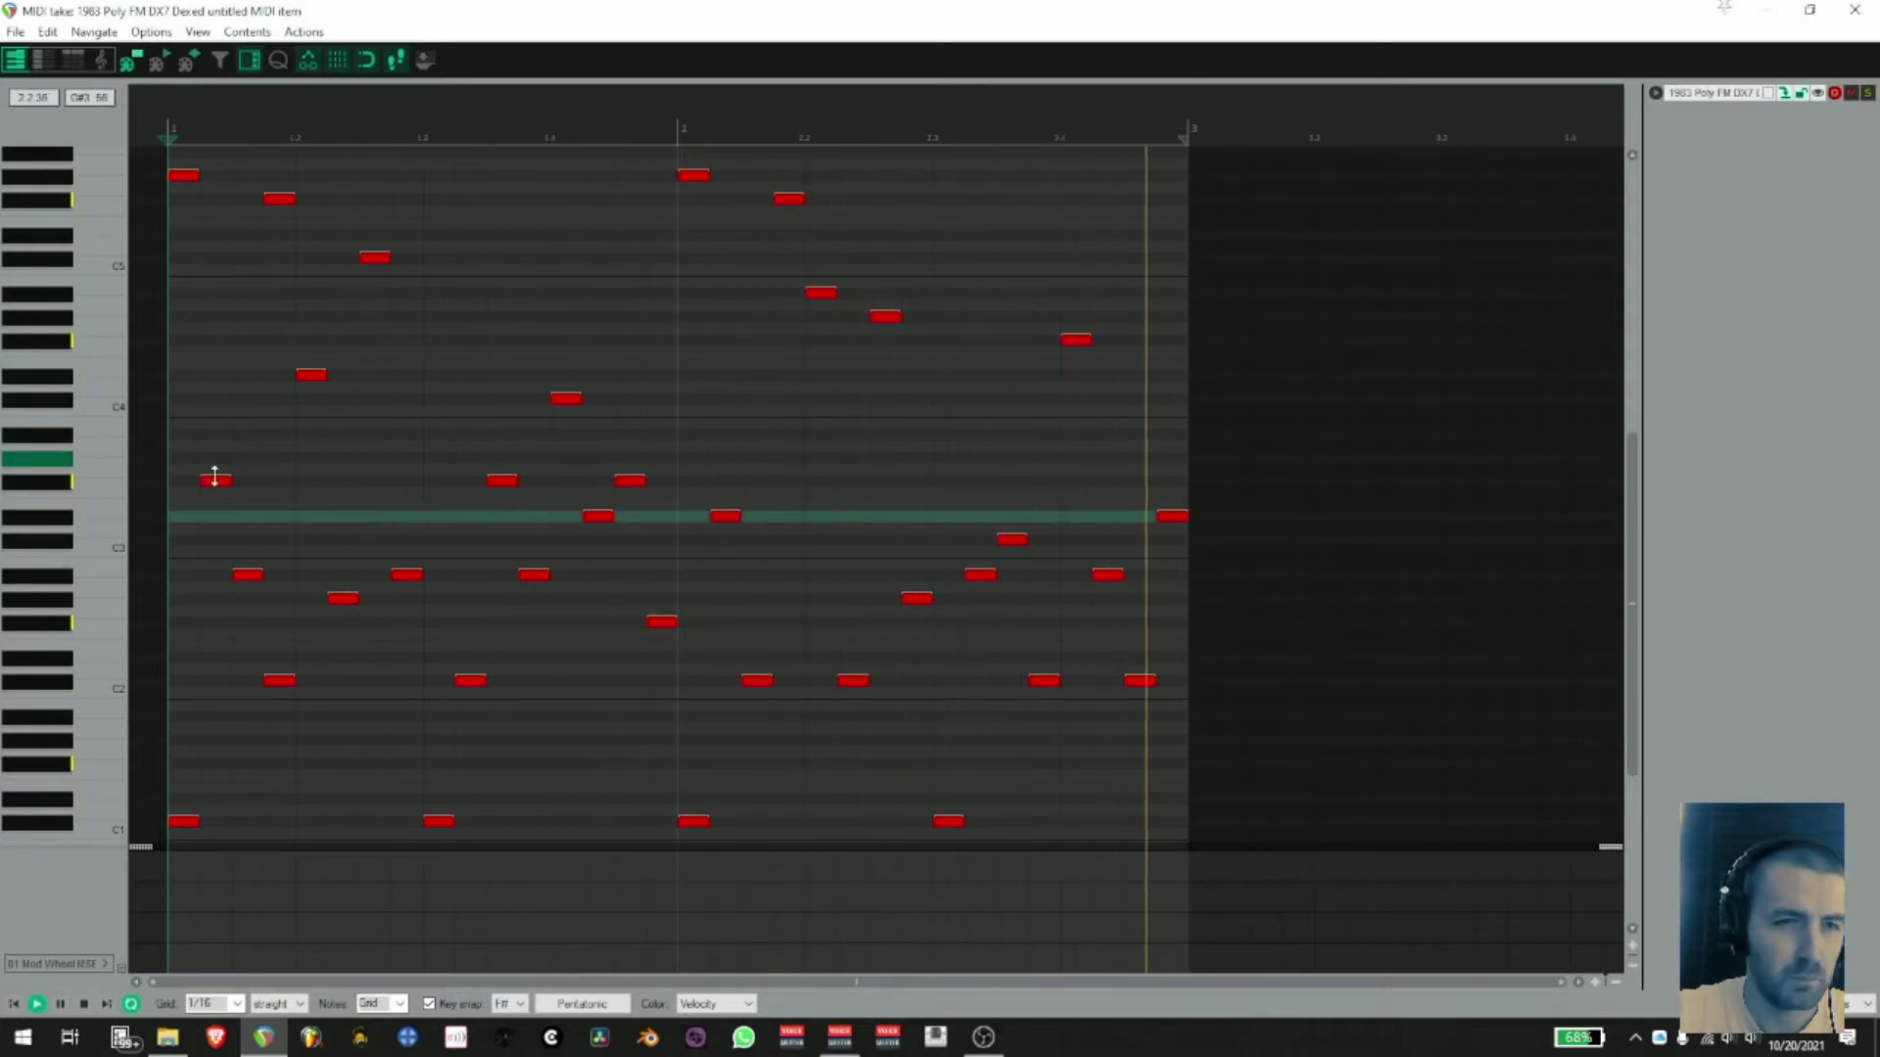
double_click(282, 682)
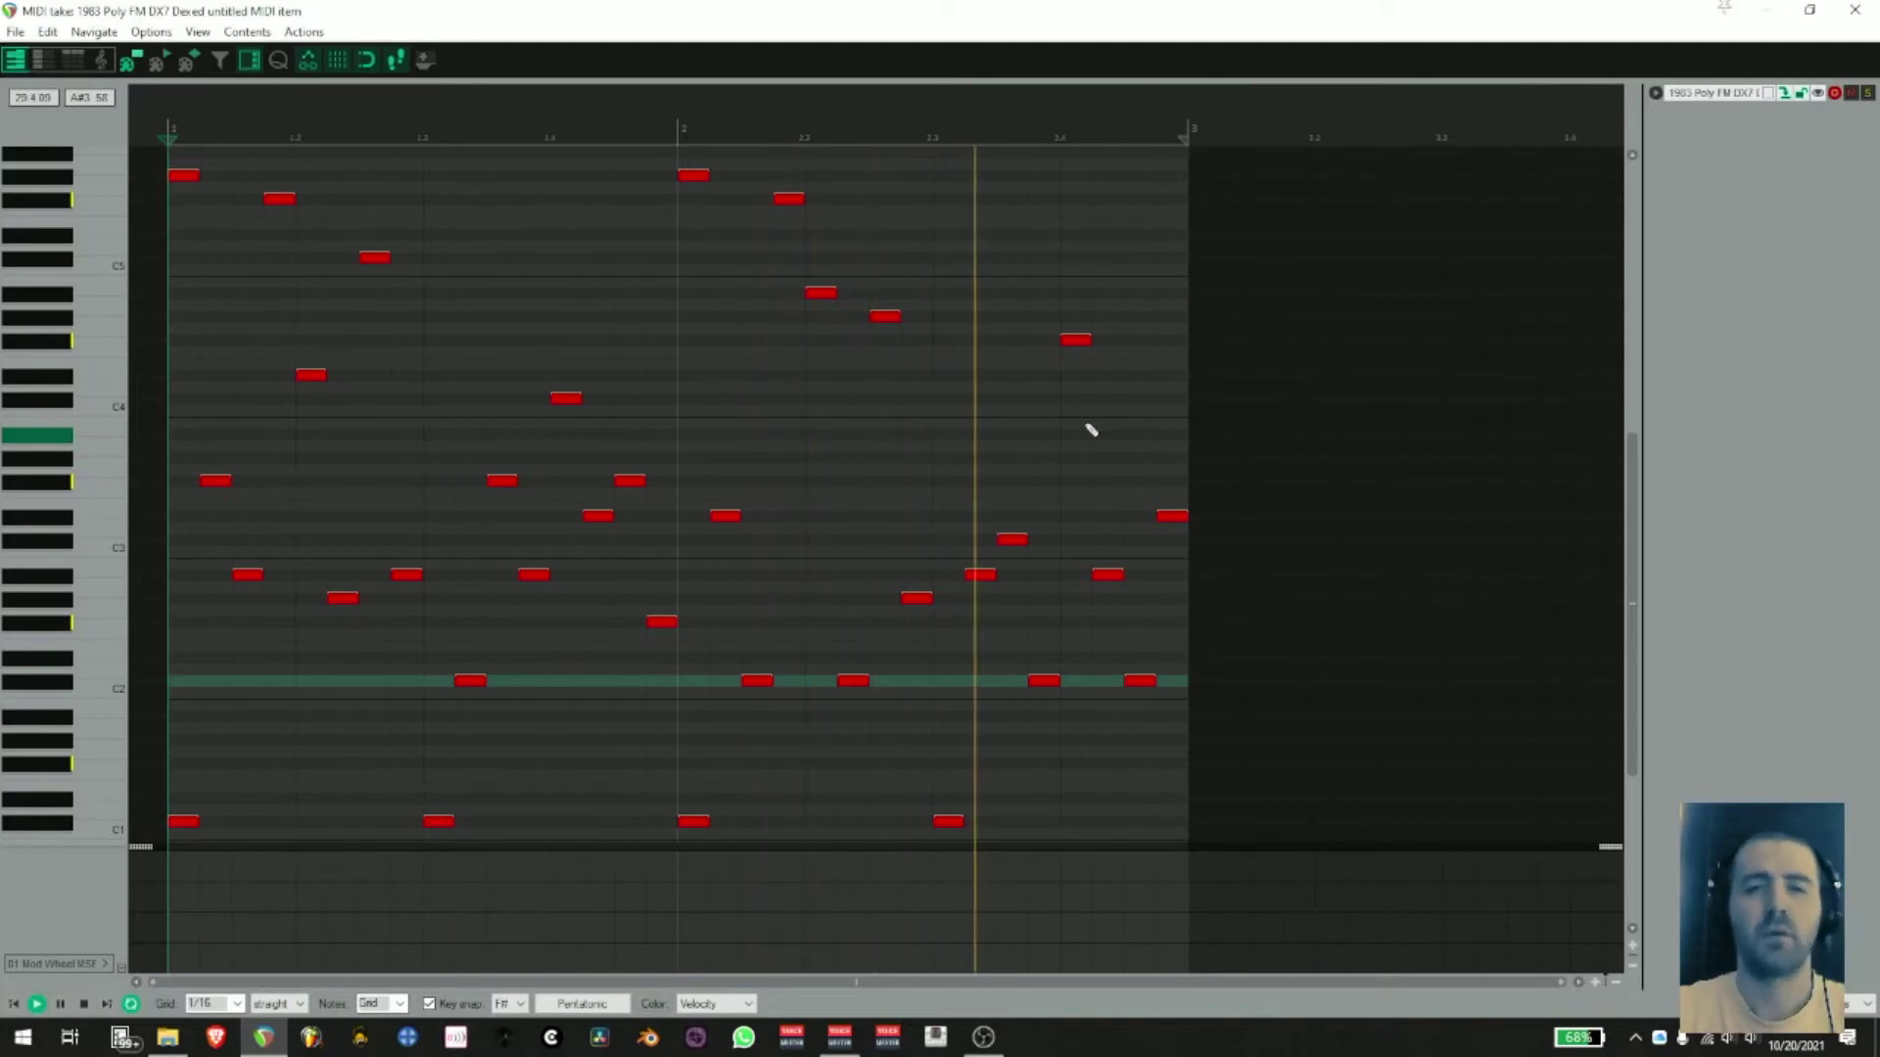
key("space")
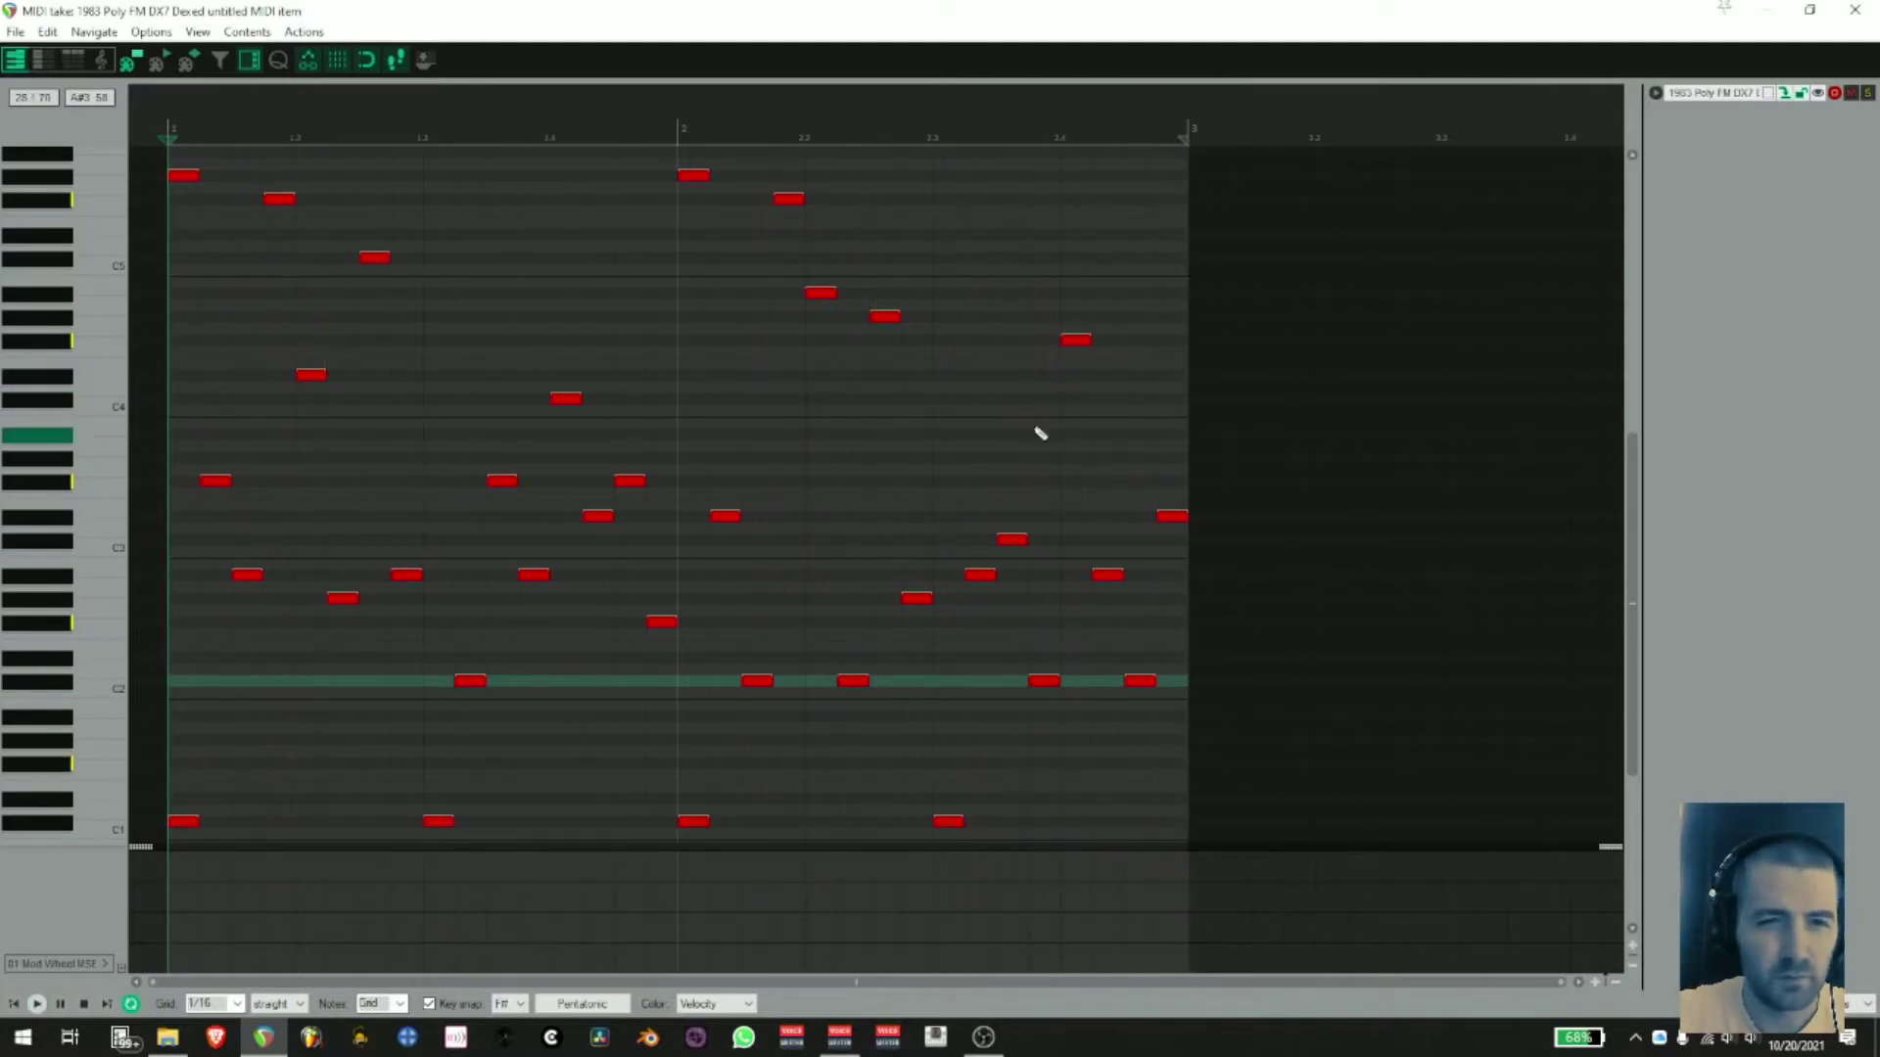
left_click(1856, 11)
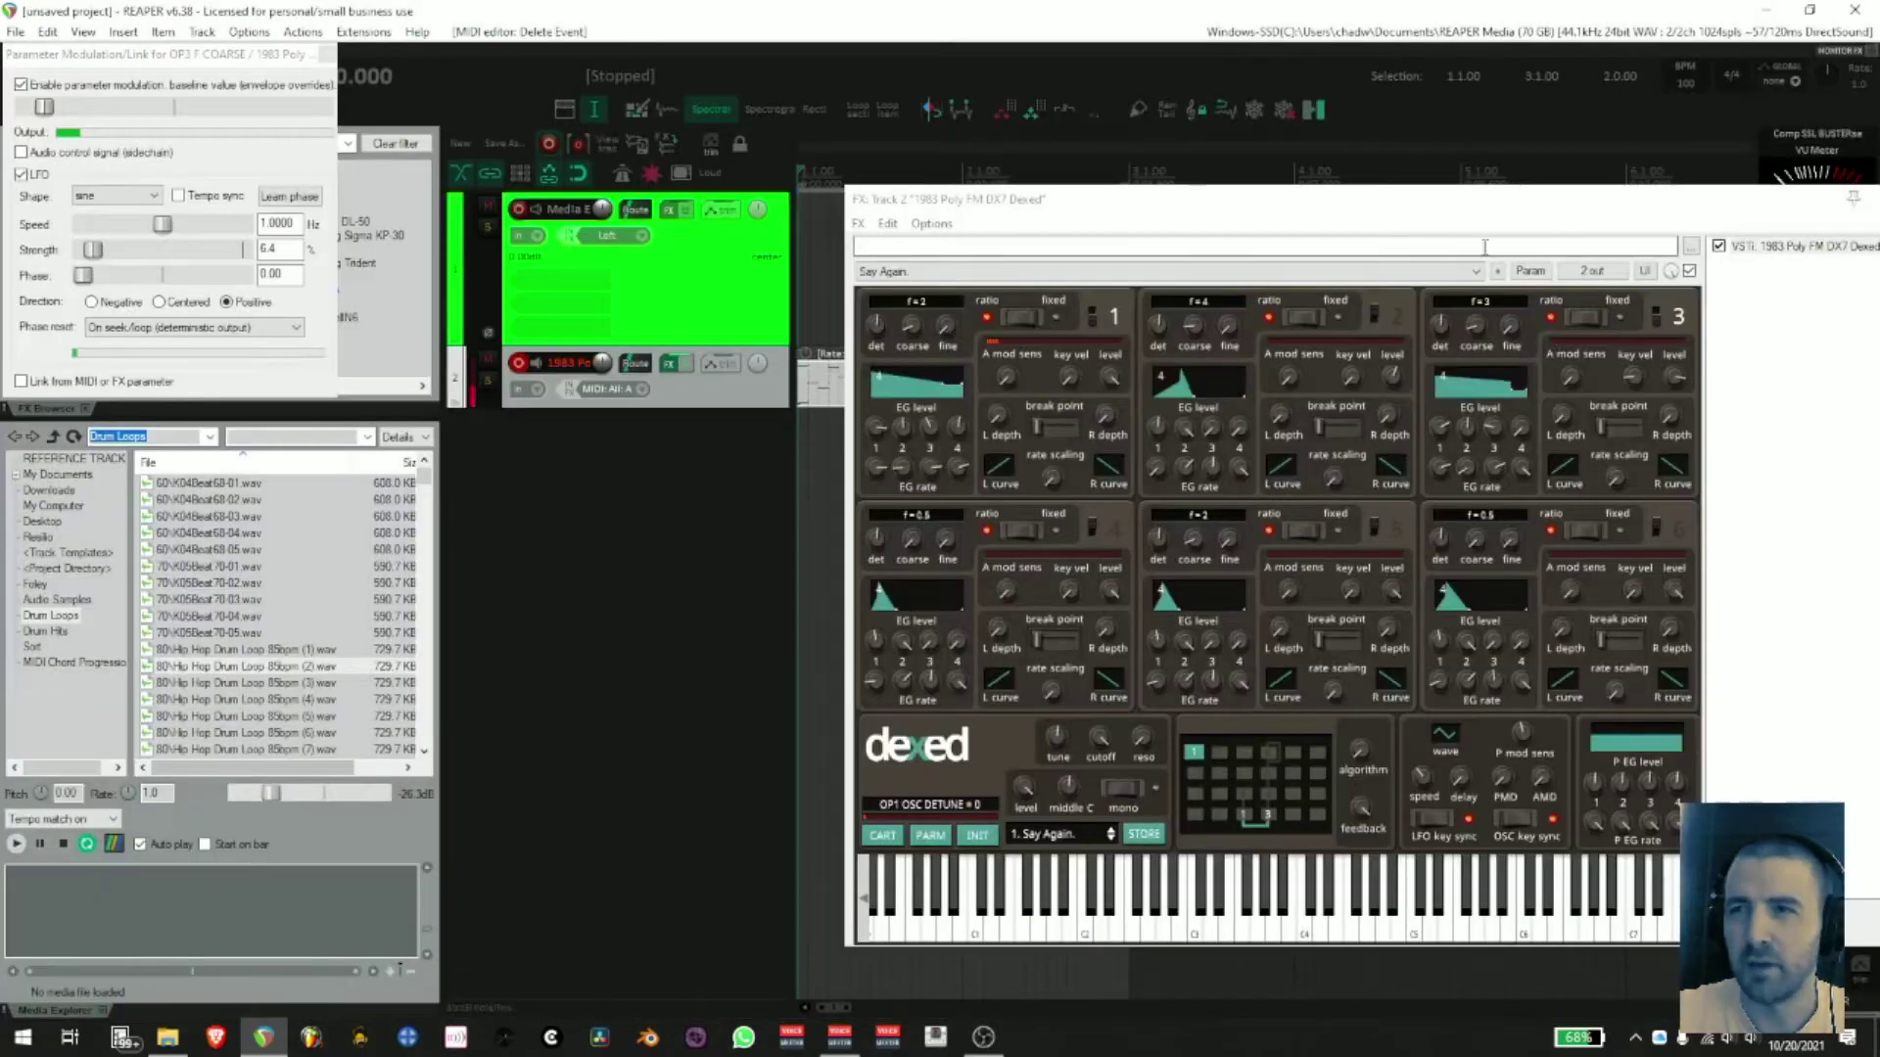
- Raise operator 1's EG Rate 4 in Dexed
left_click(1375, 315)
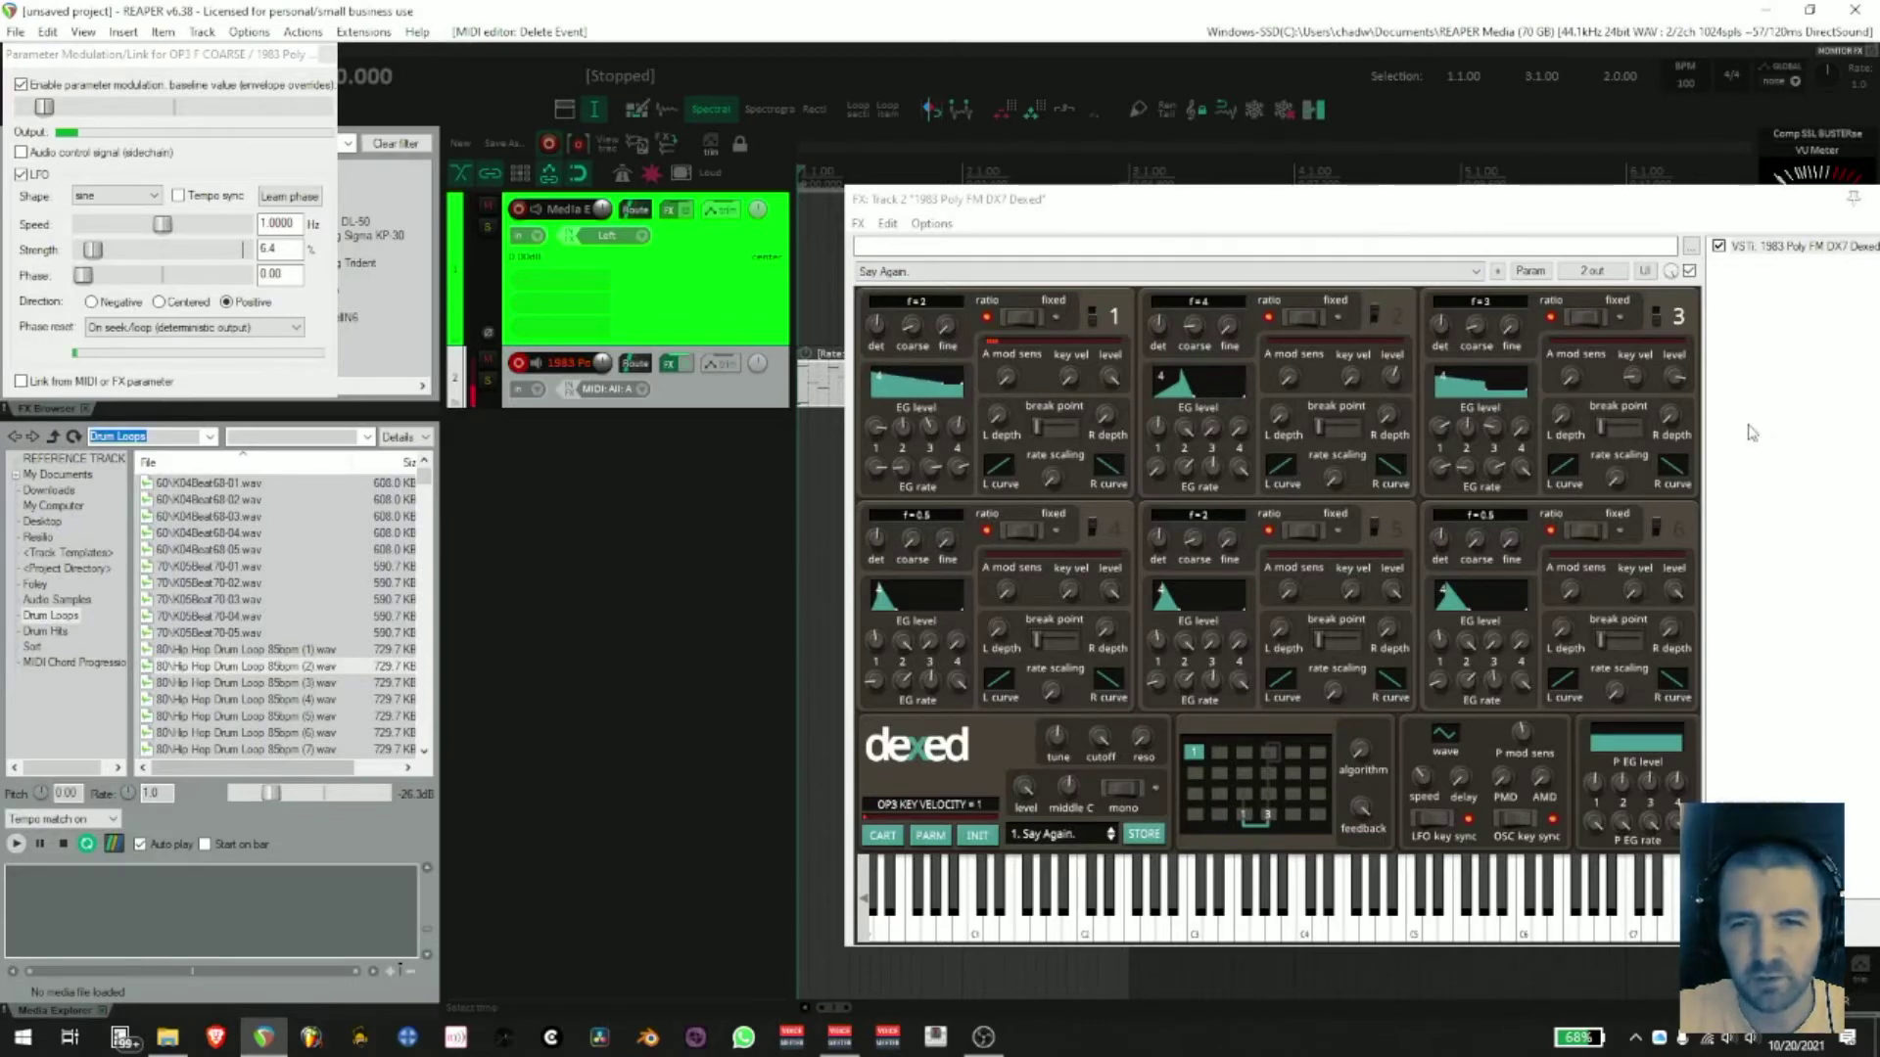
left_click(714, 531)
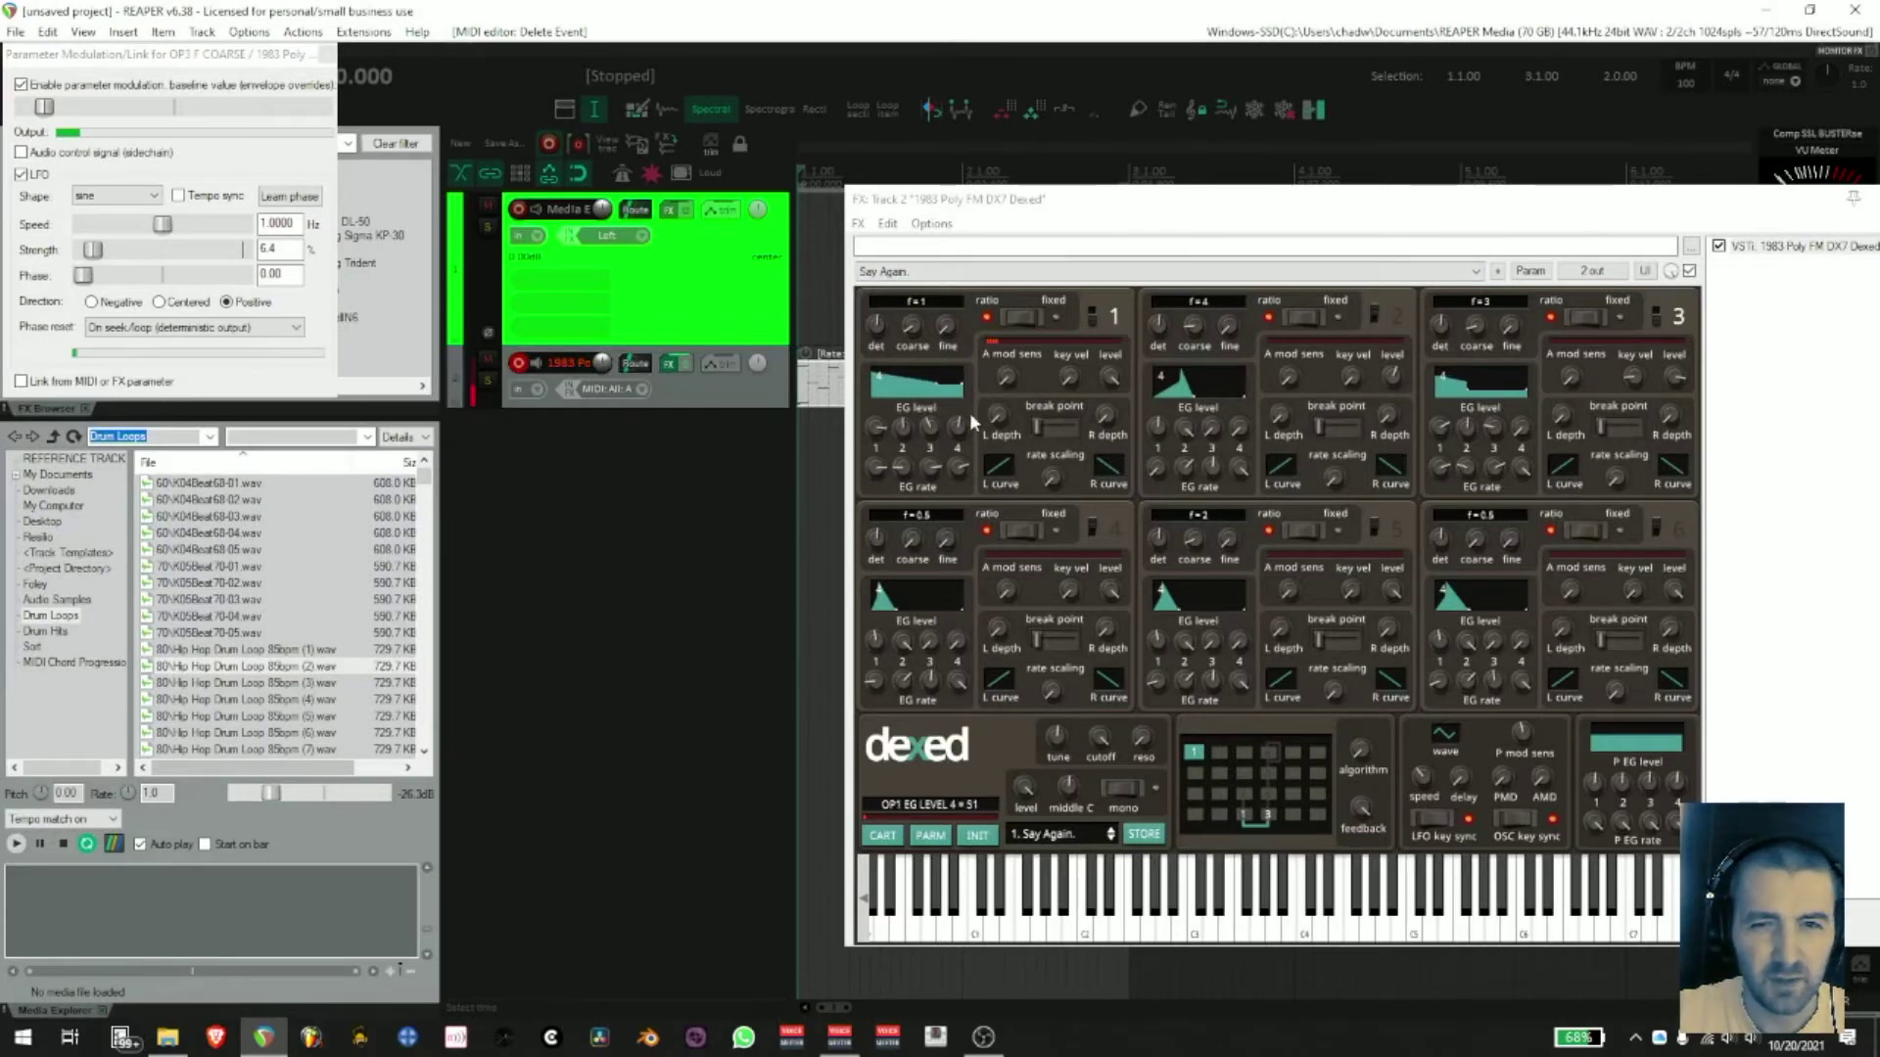
left_click_drag(956, 480, 963, 441)
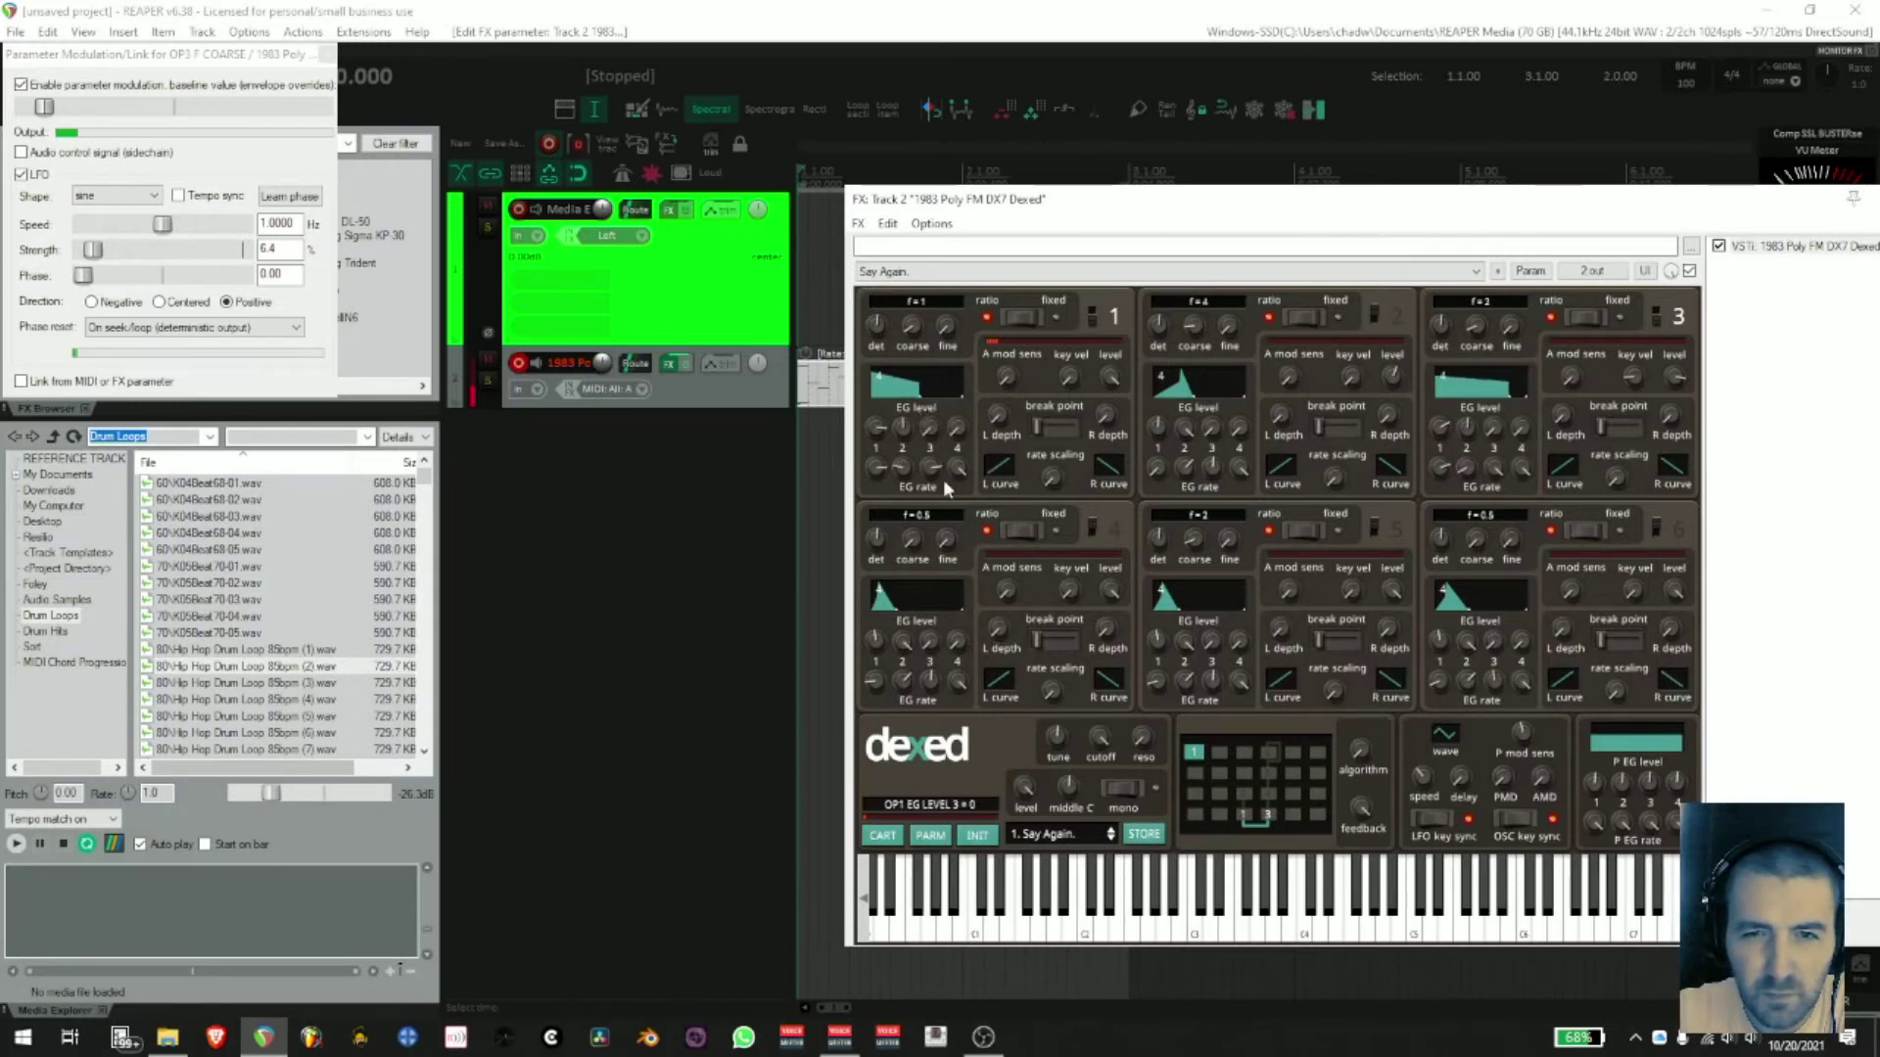
left_click(974, 749)
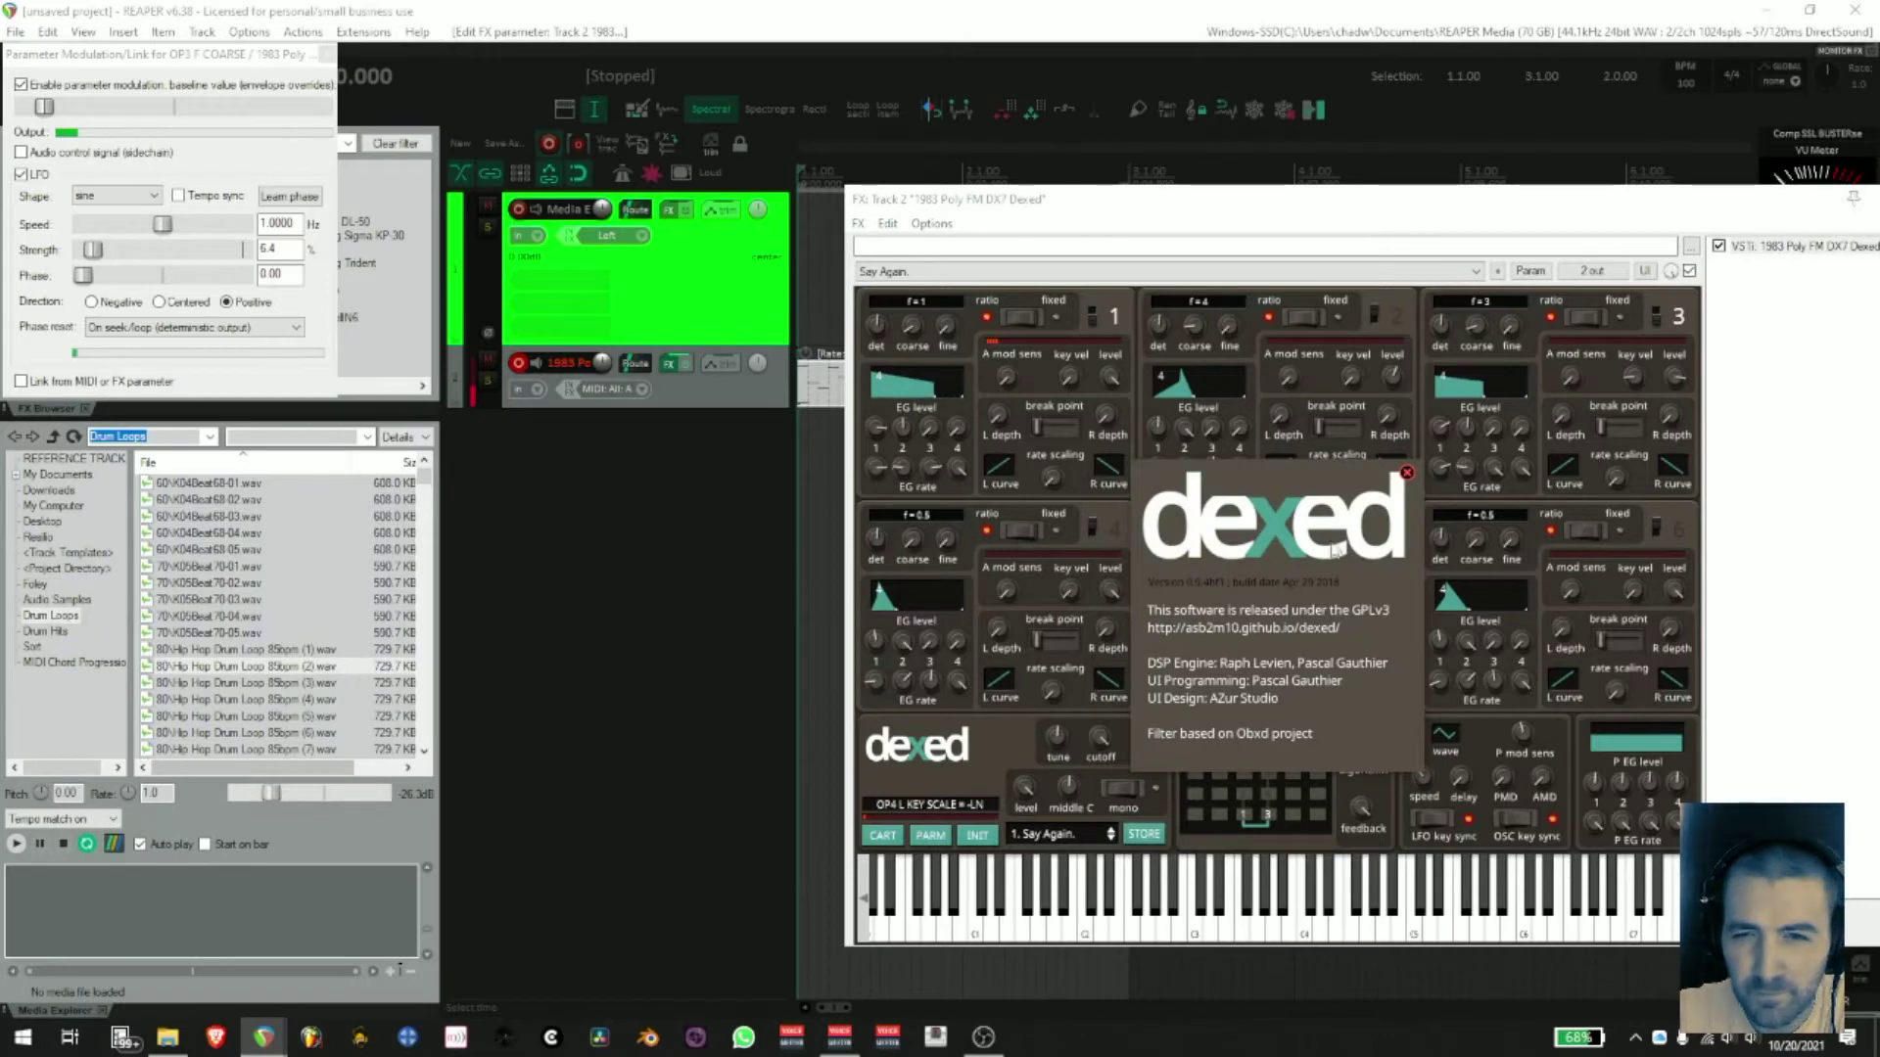
left_click(1407, 474)
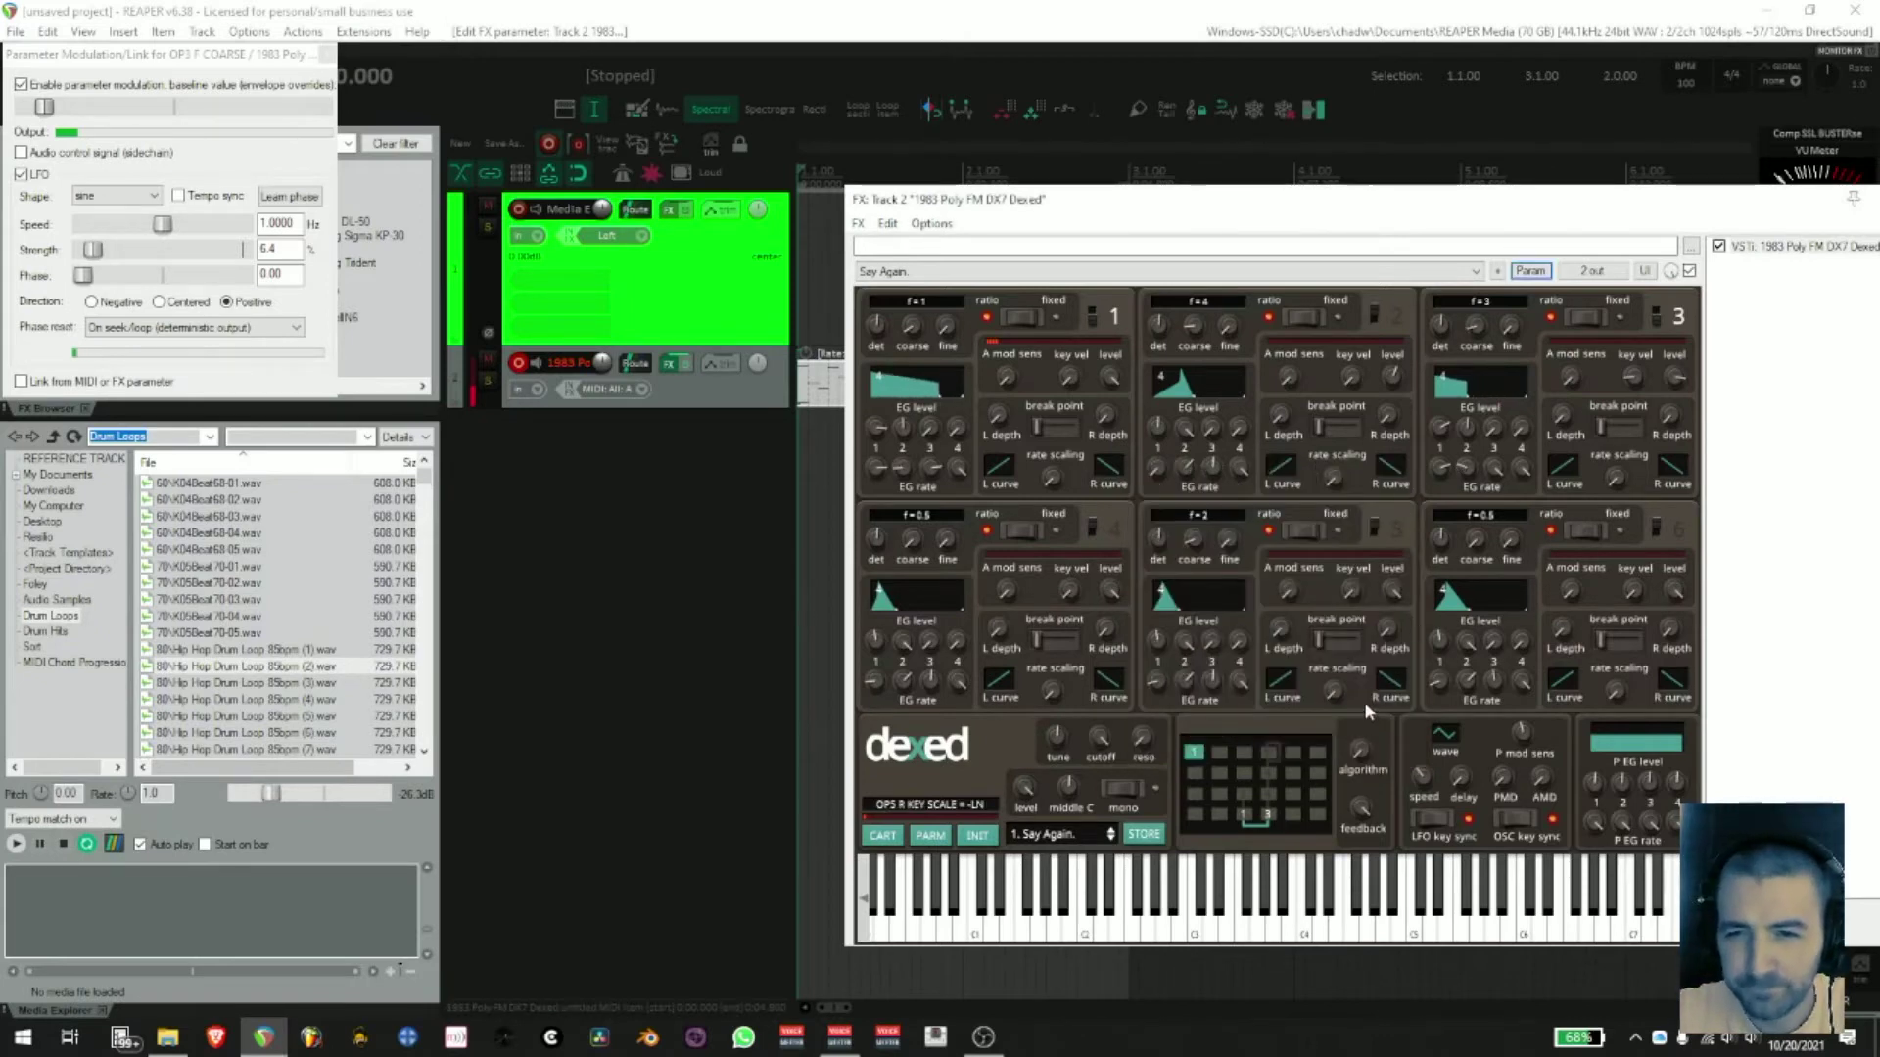
- Switch on operator 2 and raise its coarse ratio to 11 while auditioning the loop
key("space")
key("space")
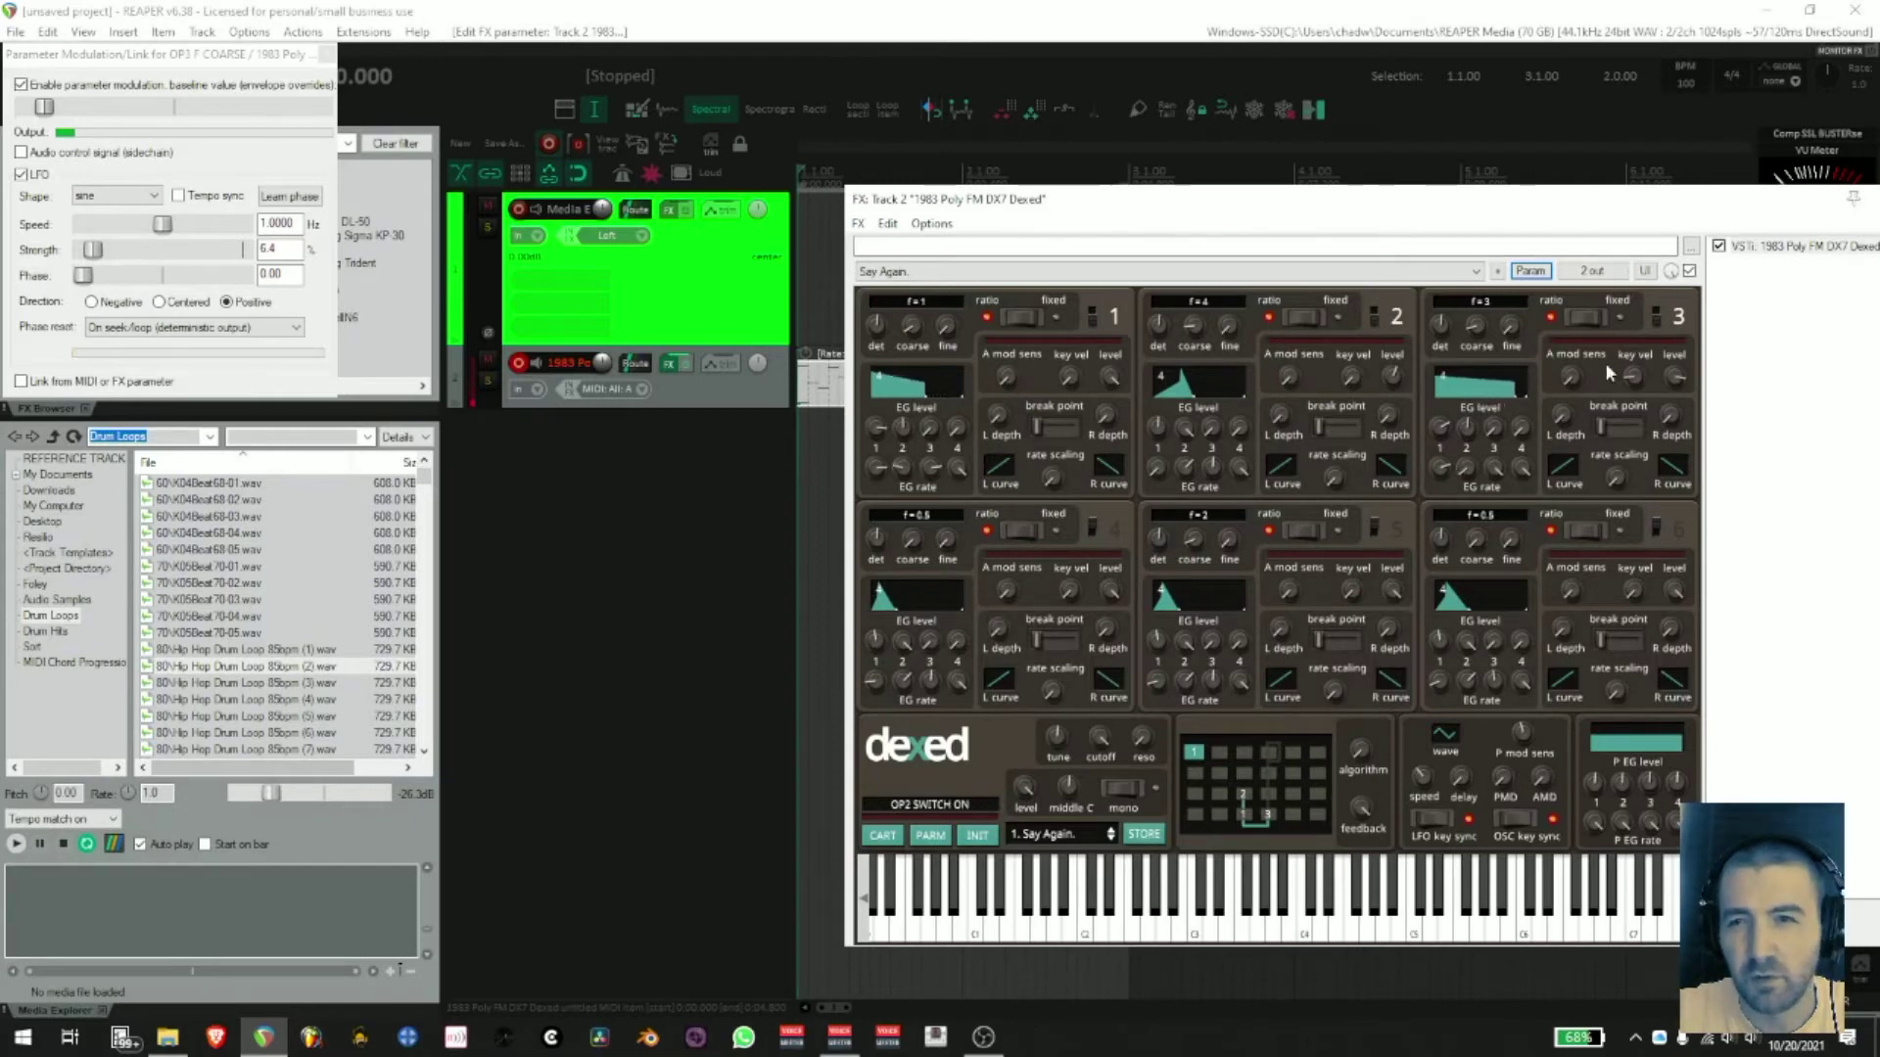
key("space")
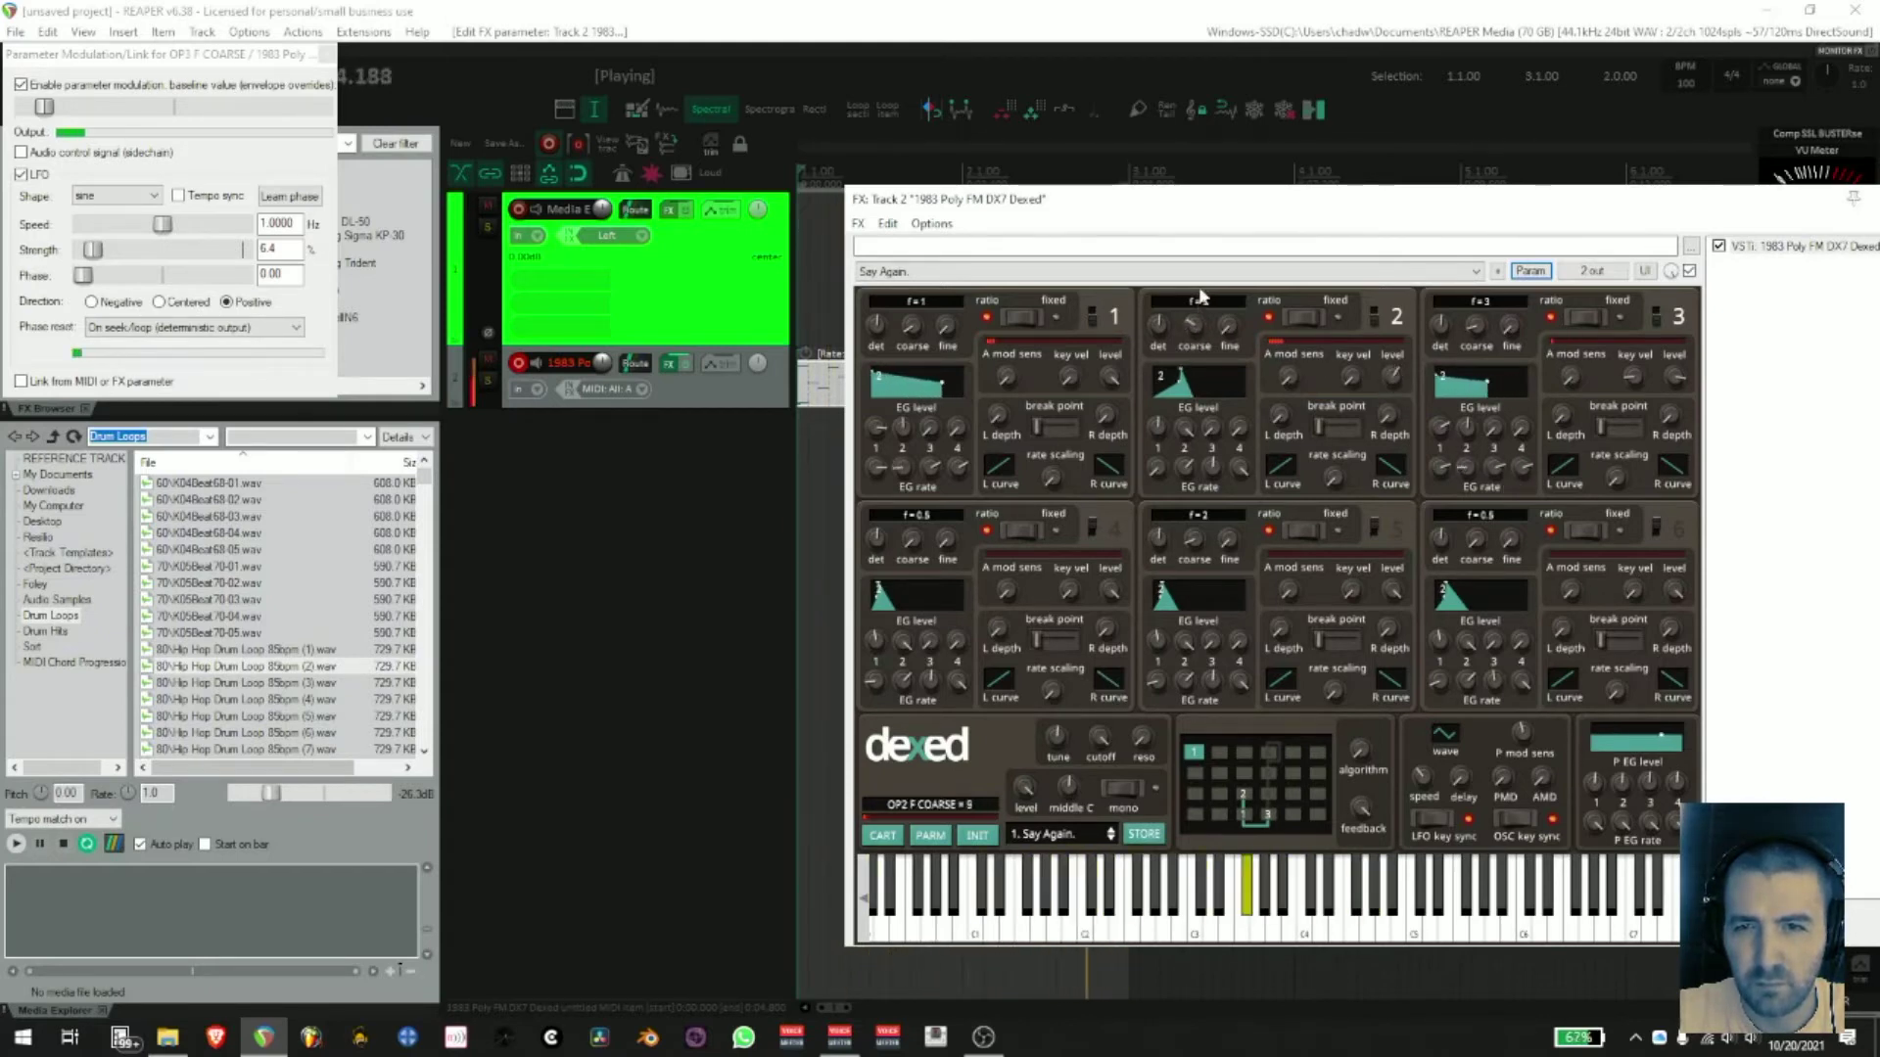
- Add parameter modulation to operator 2's coarse ratio with a tempo-synced square LFO
left_click(1532, 273)
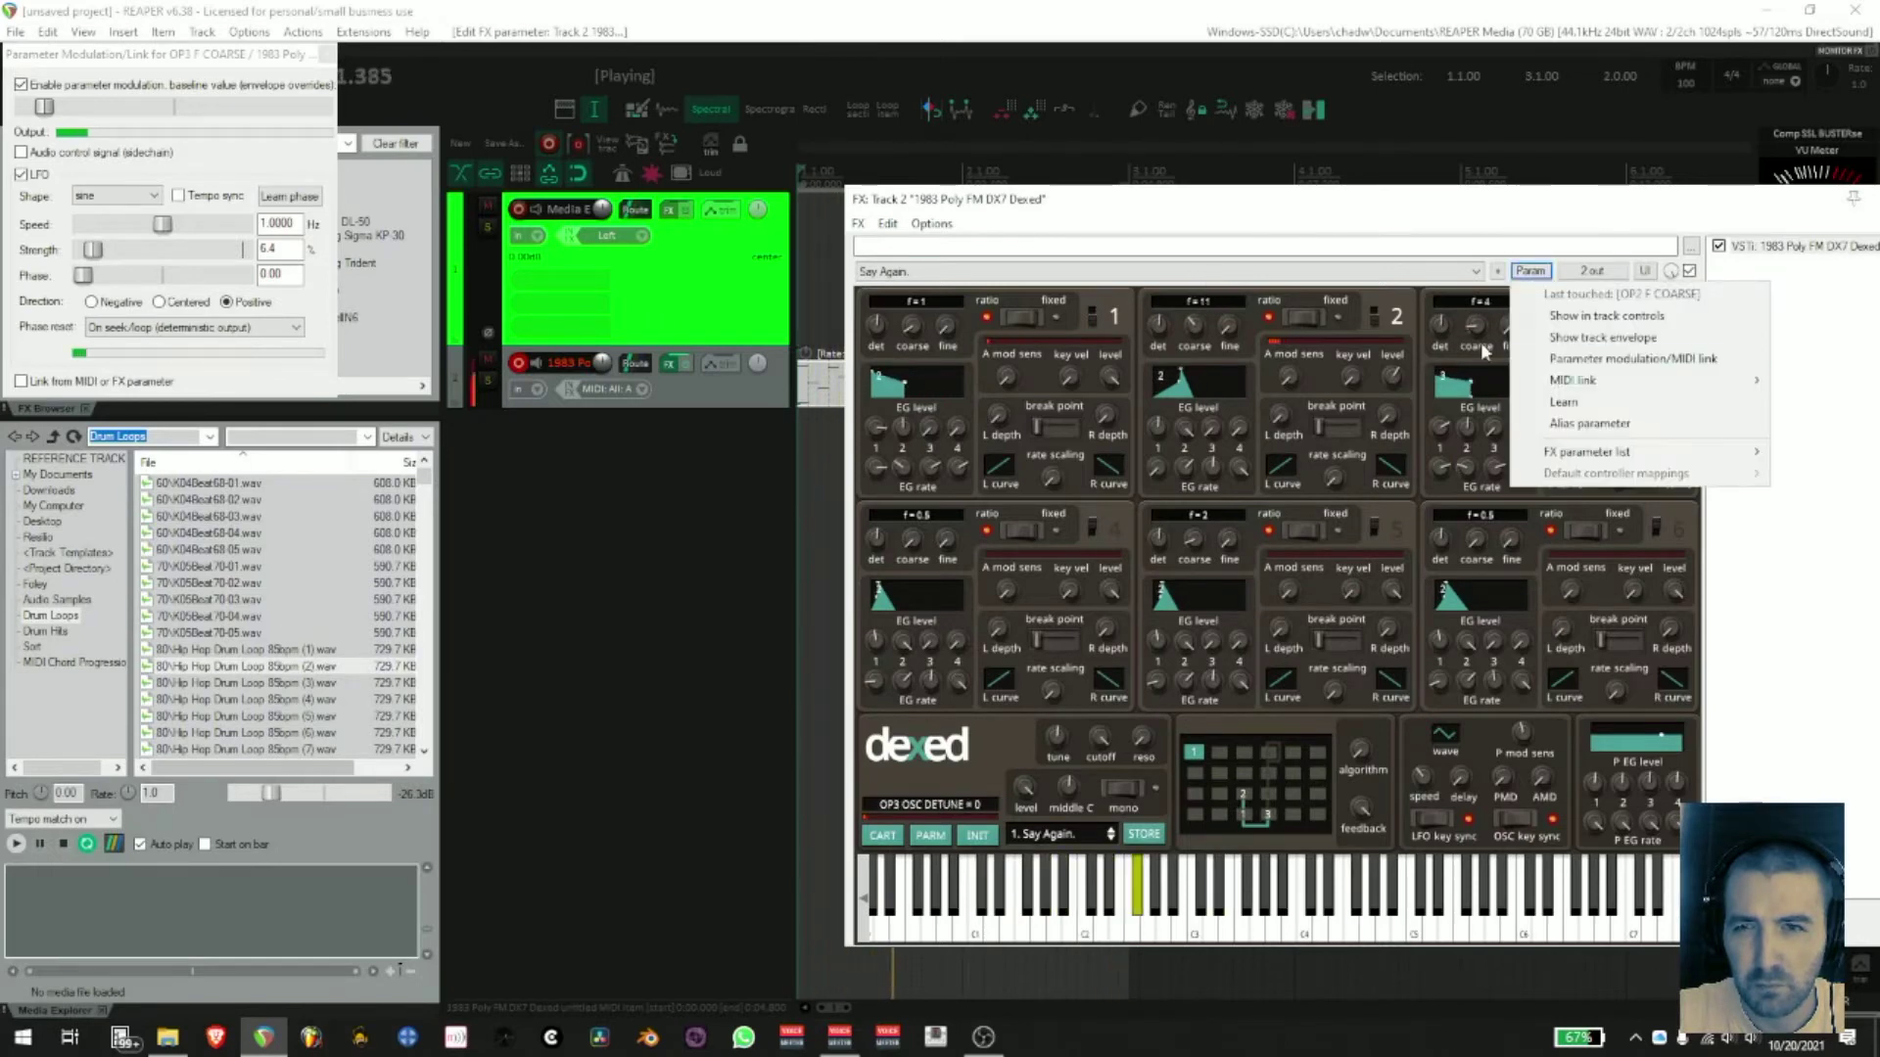
left_click(1586, 360)
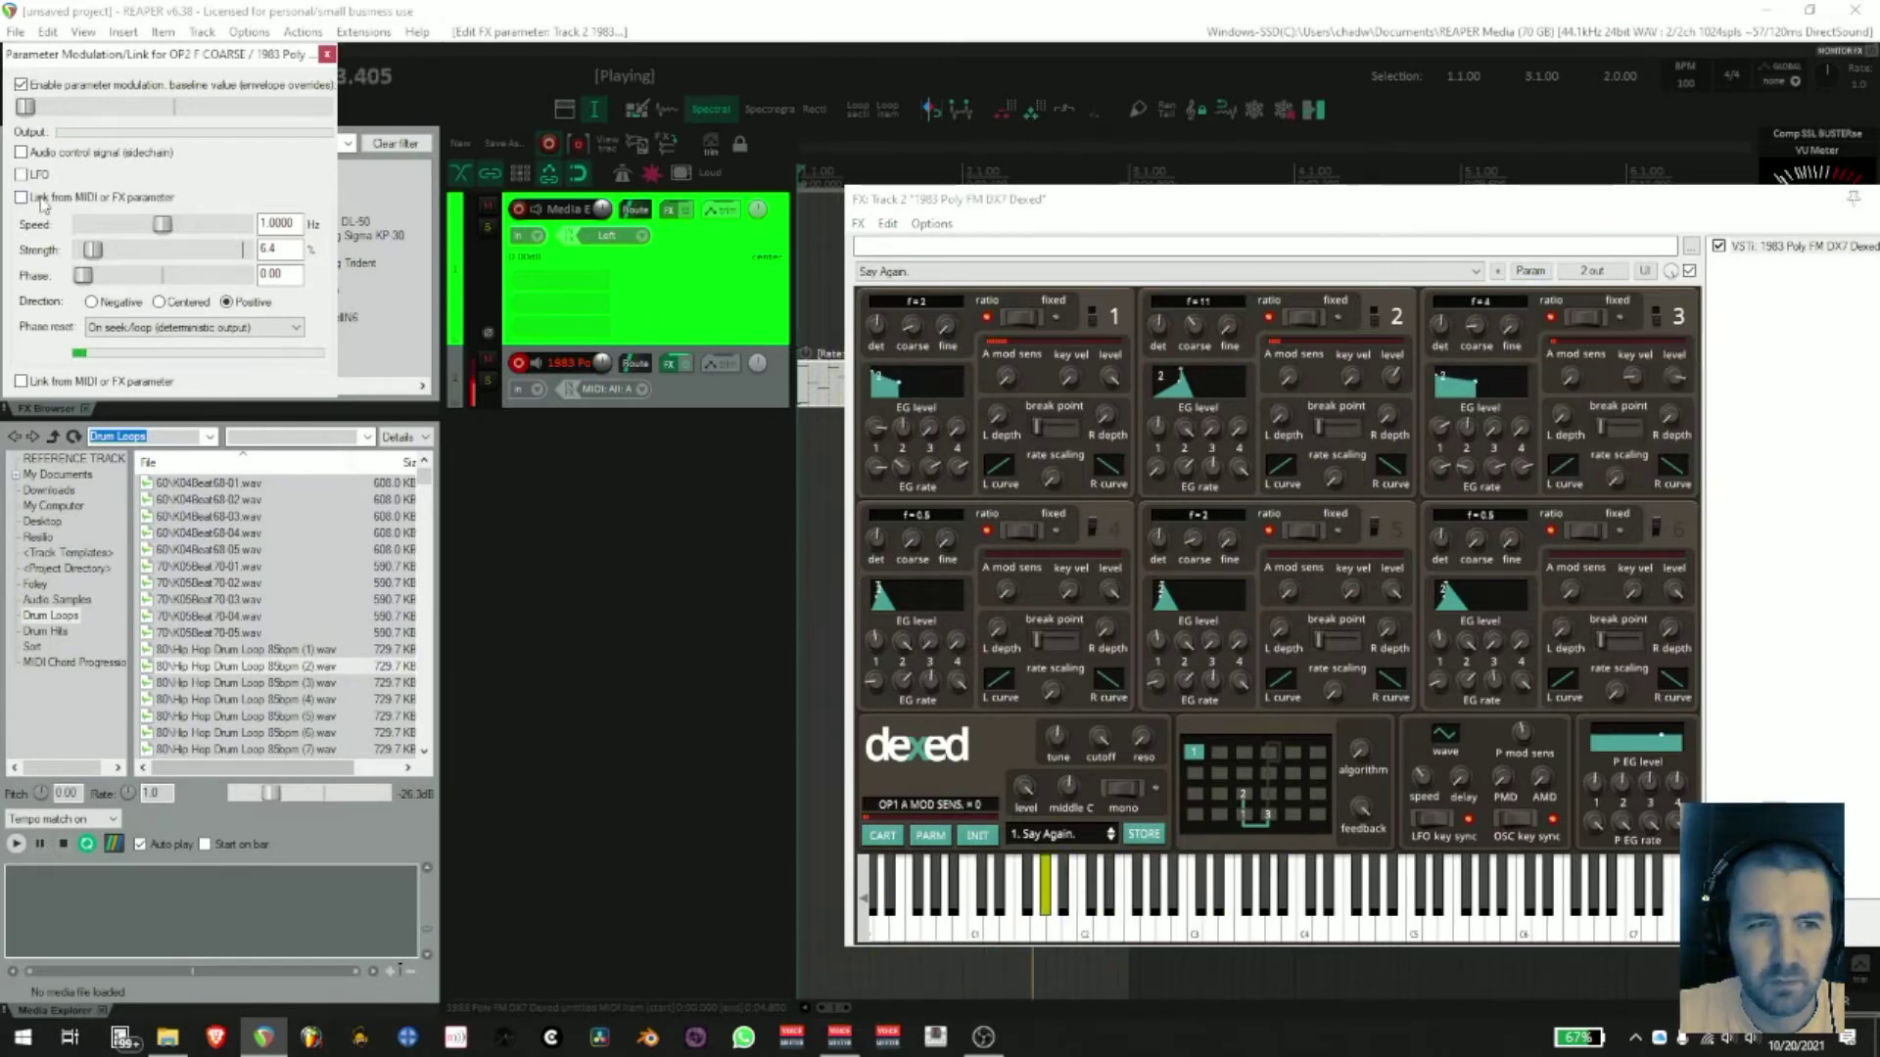
left_click(22, 175)
left_click_drag(152, 54, 414, 445)
left_click(437, 580)
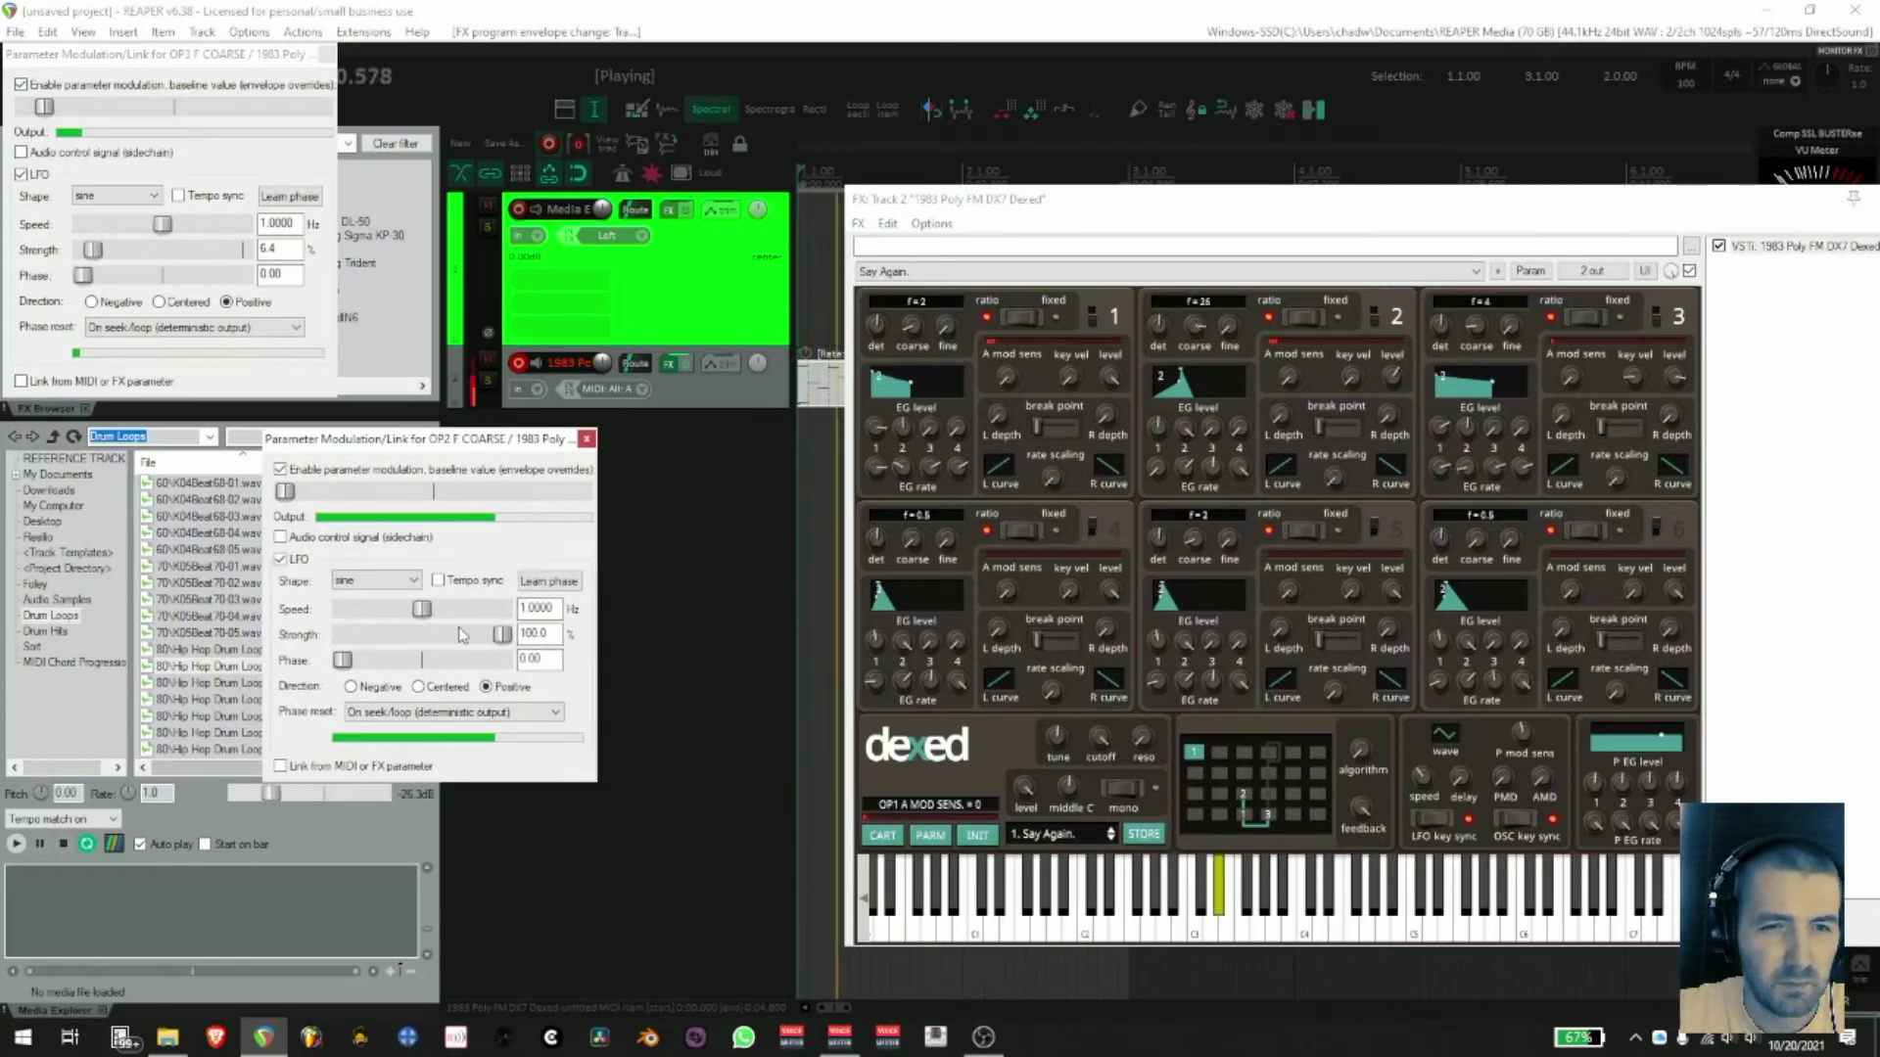
left_click(372, 581)
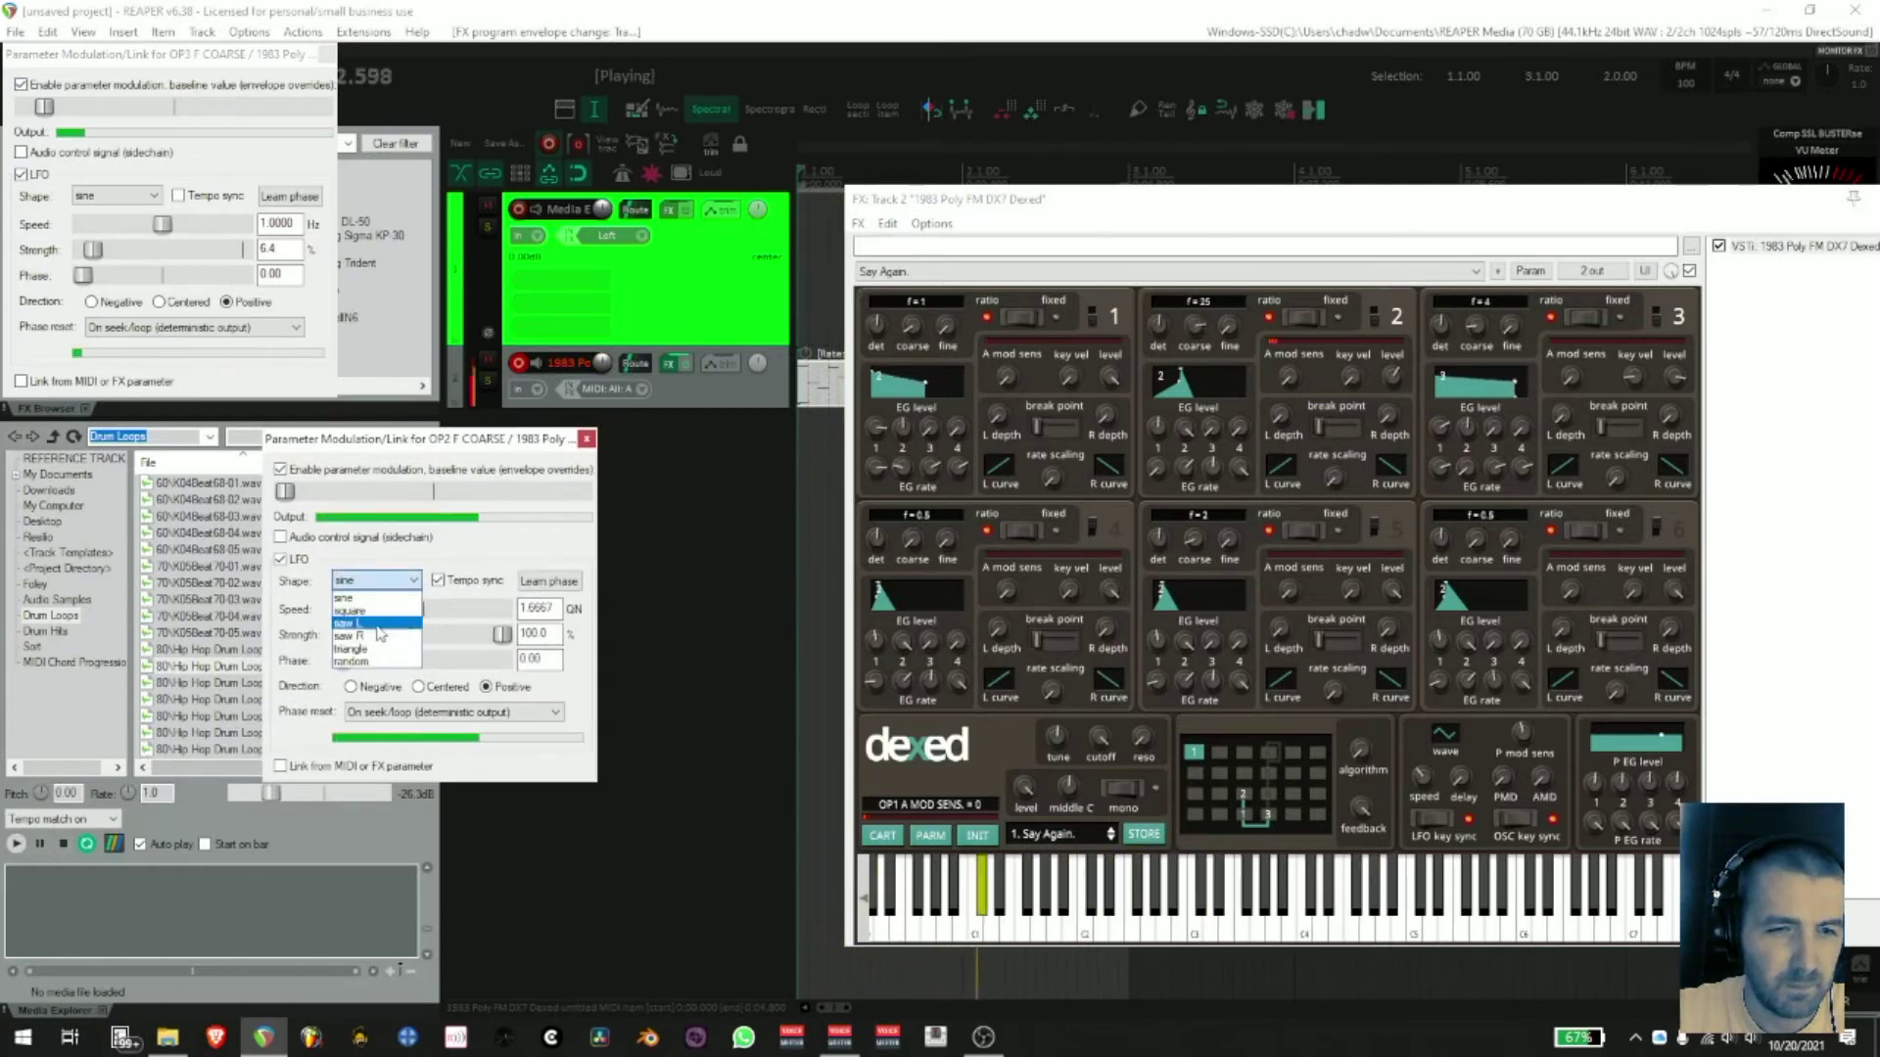
left_click(350, 611)
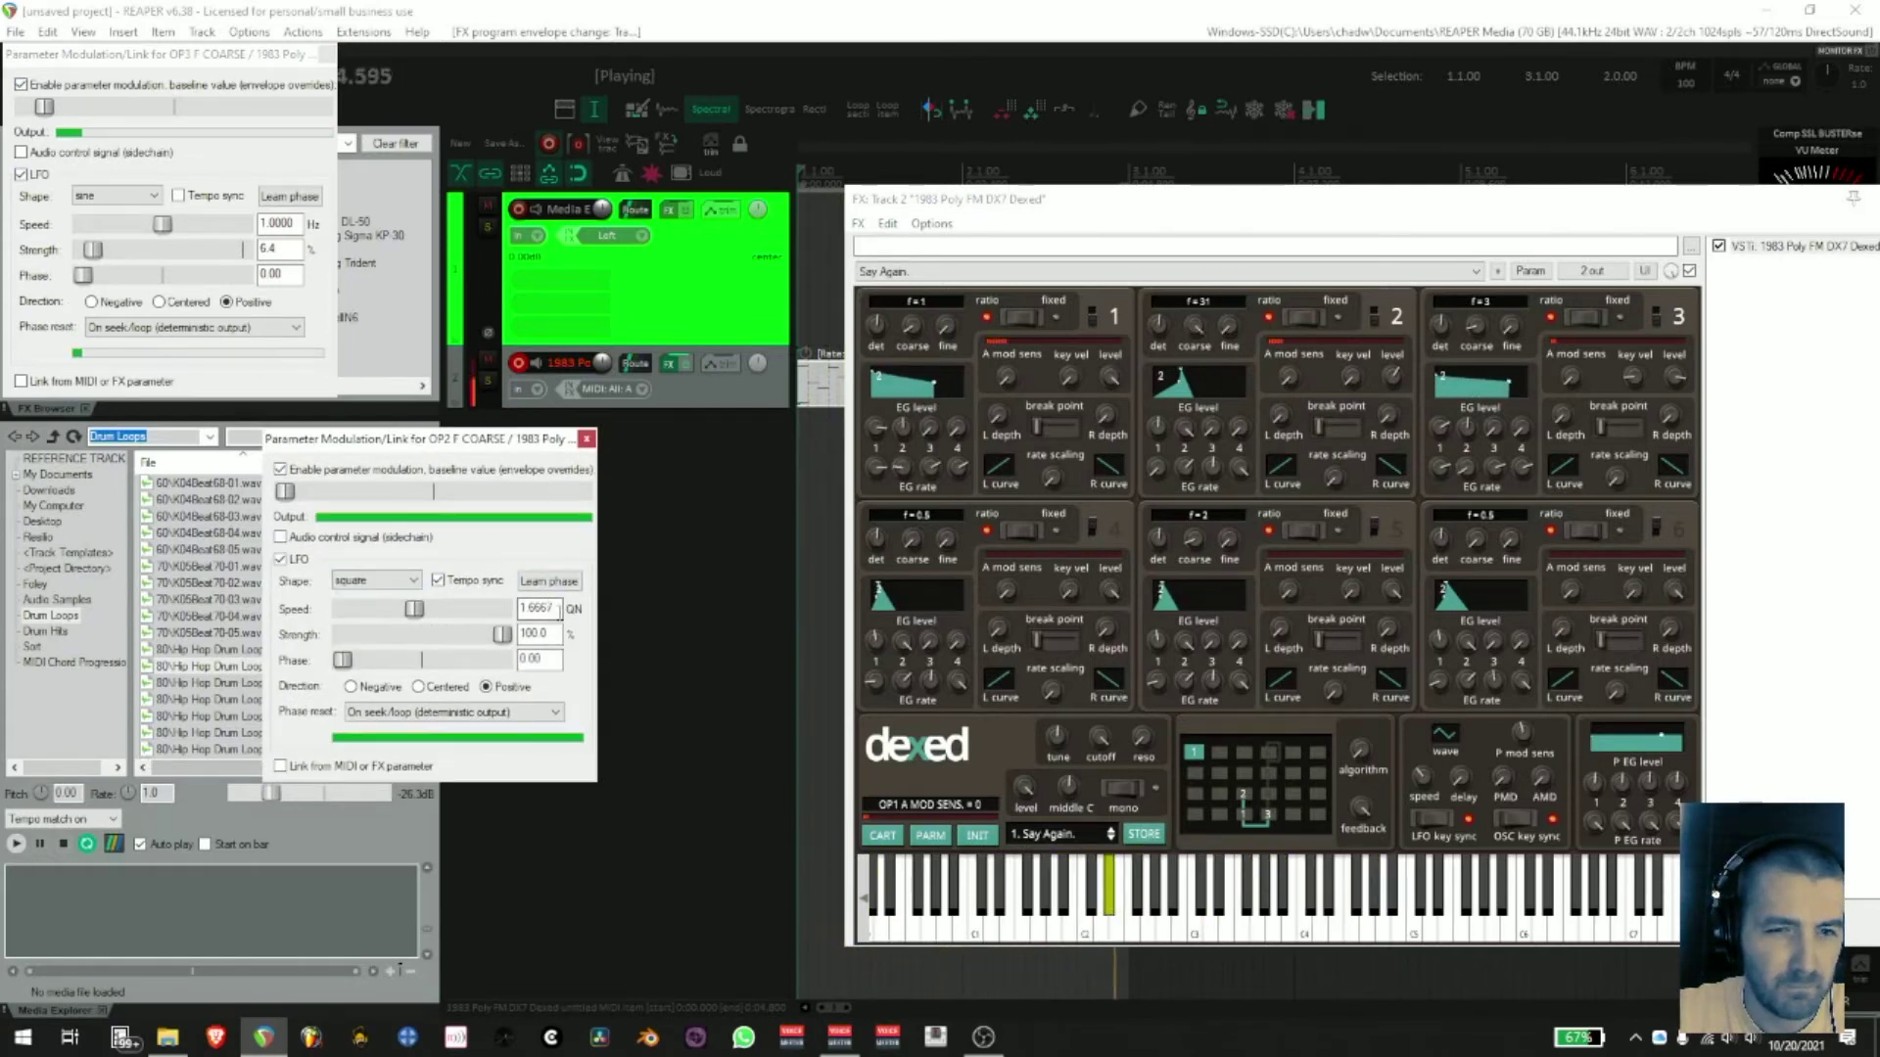
- Try the operator 2 LFO at a speed of .25 QN, and settle on .5 QN
left_click_drag(562, 609, 490, 615)
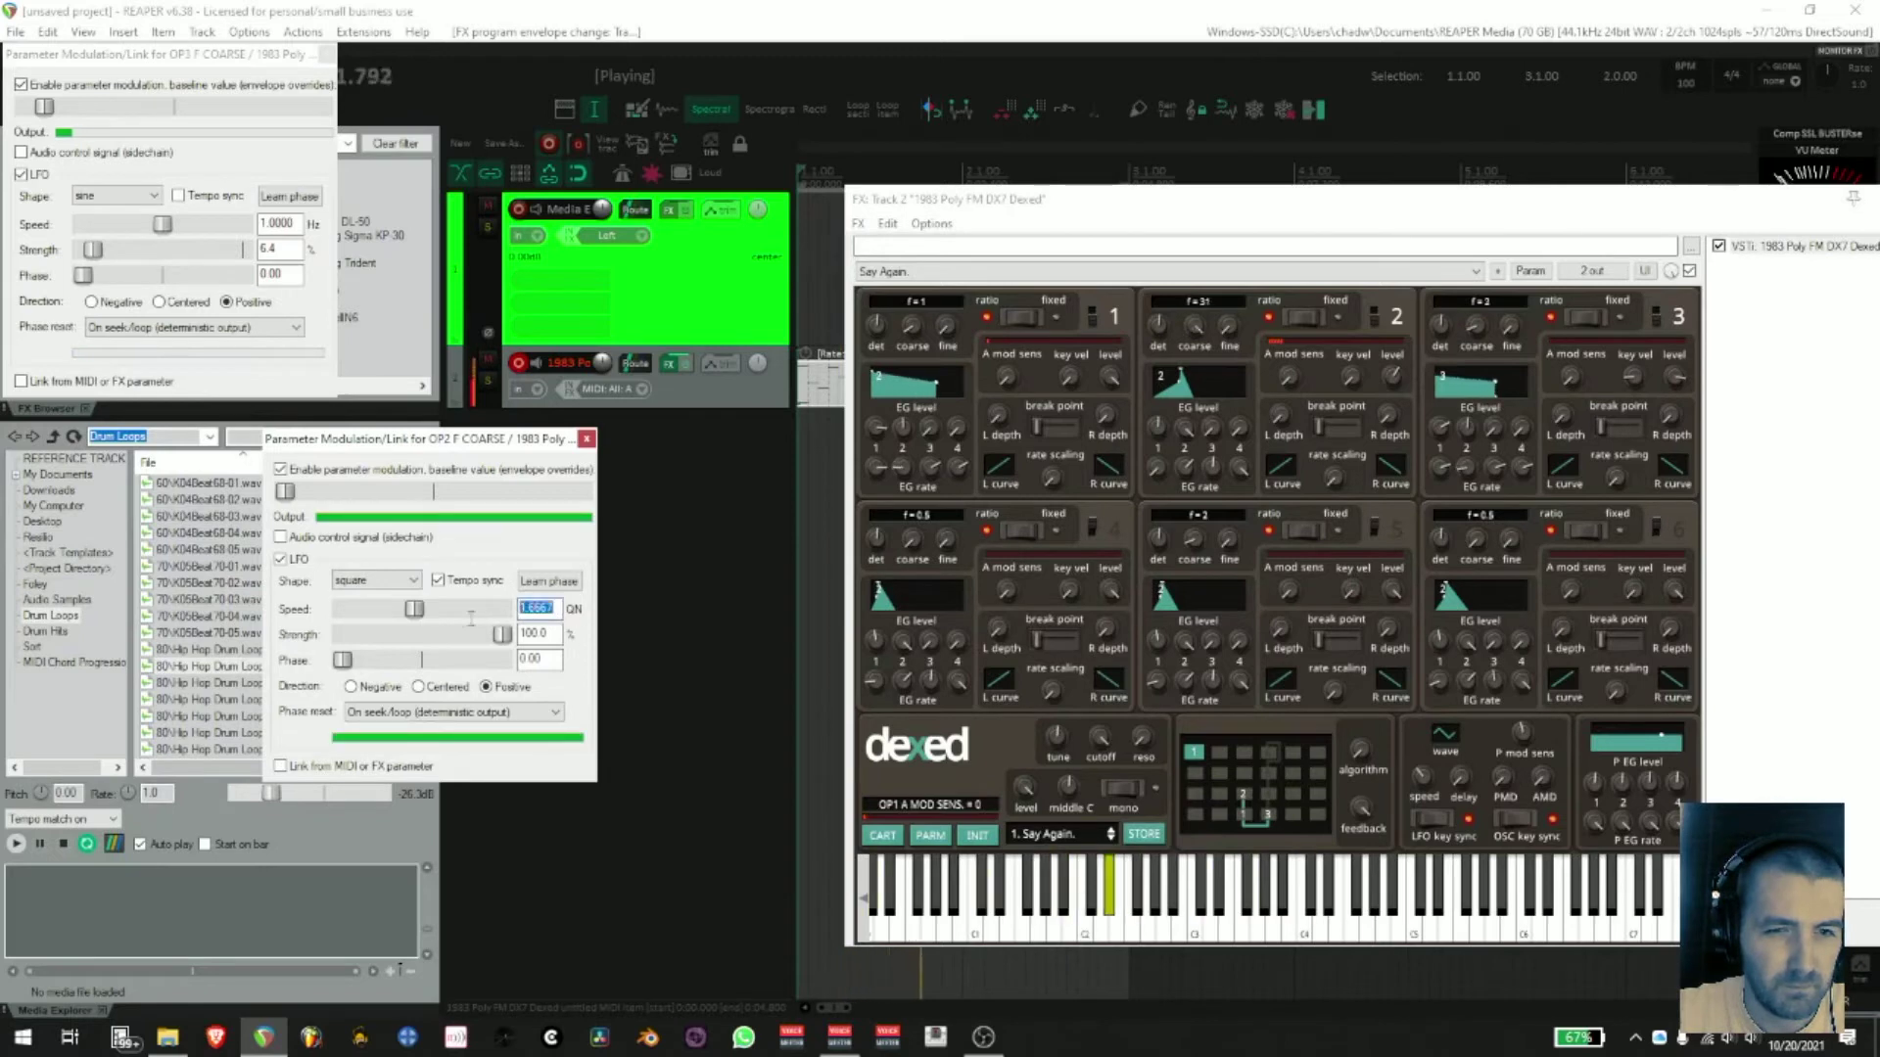
type(".25")
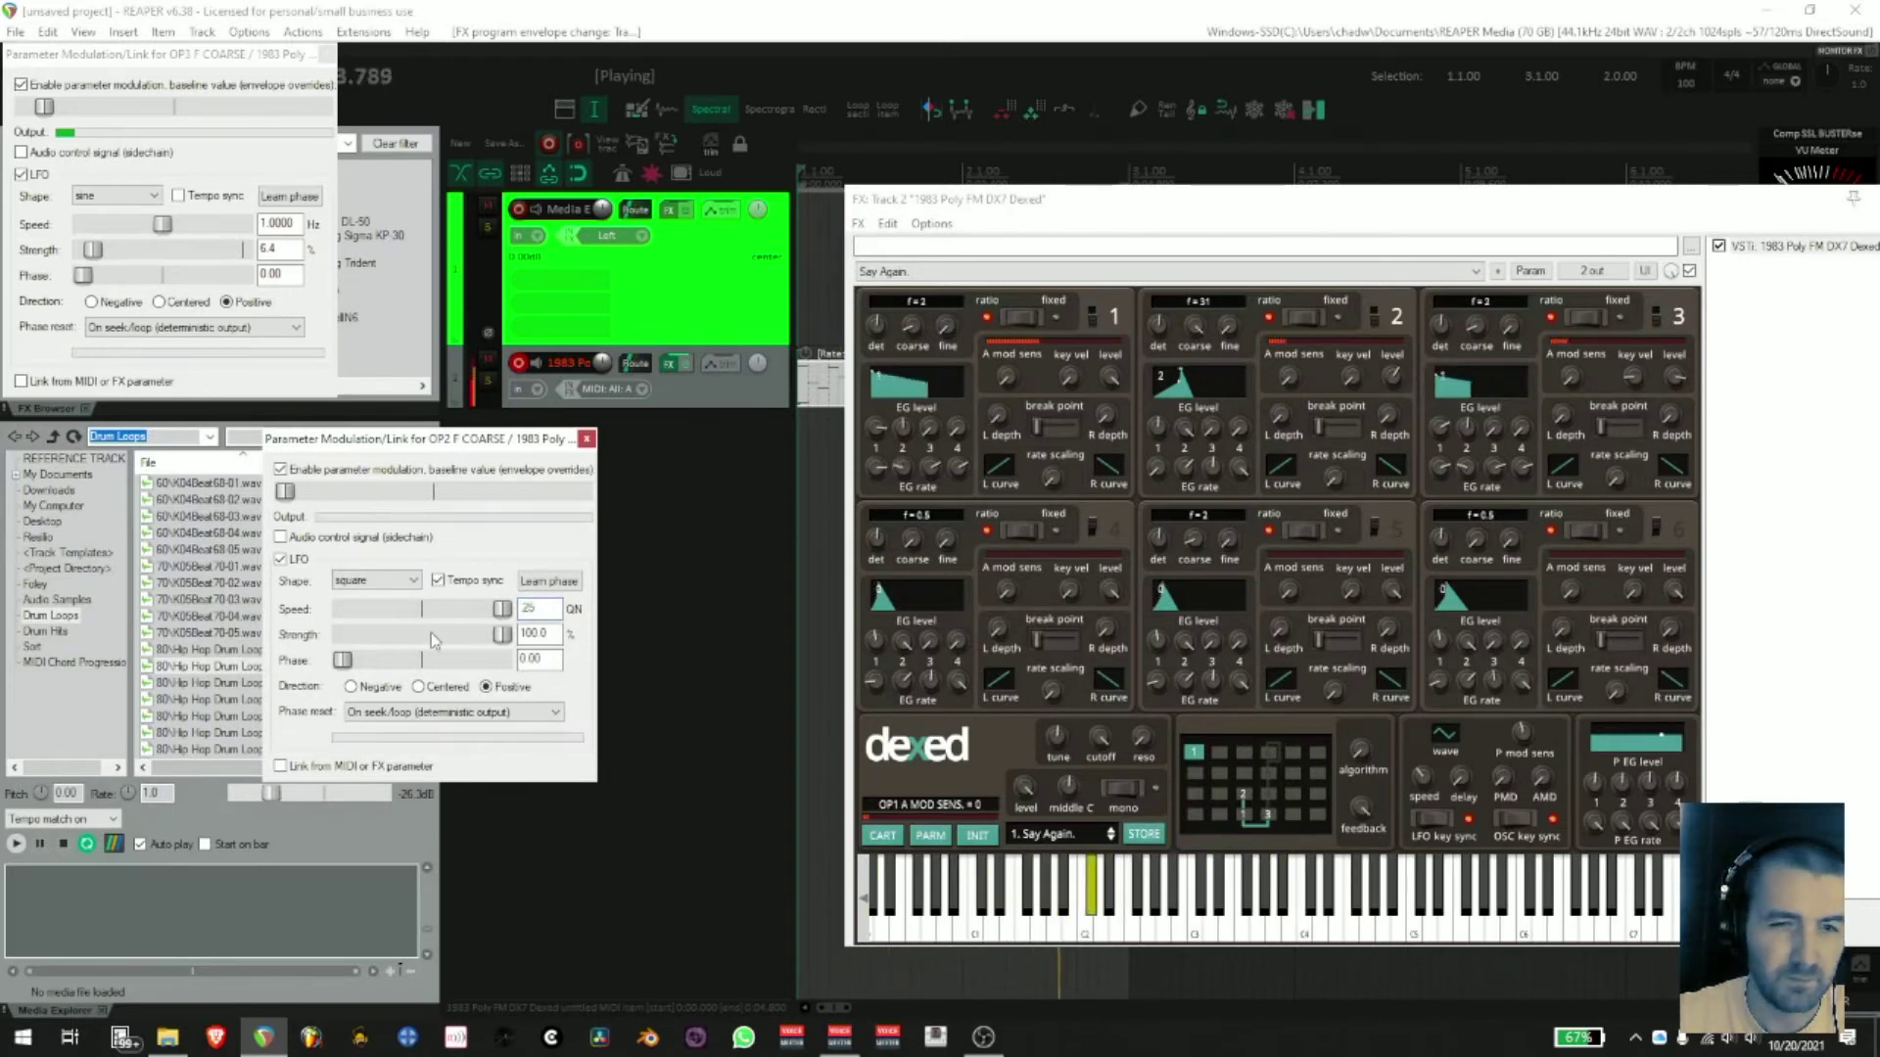
left_click_drag(539, 608, 507, 609)
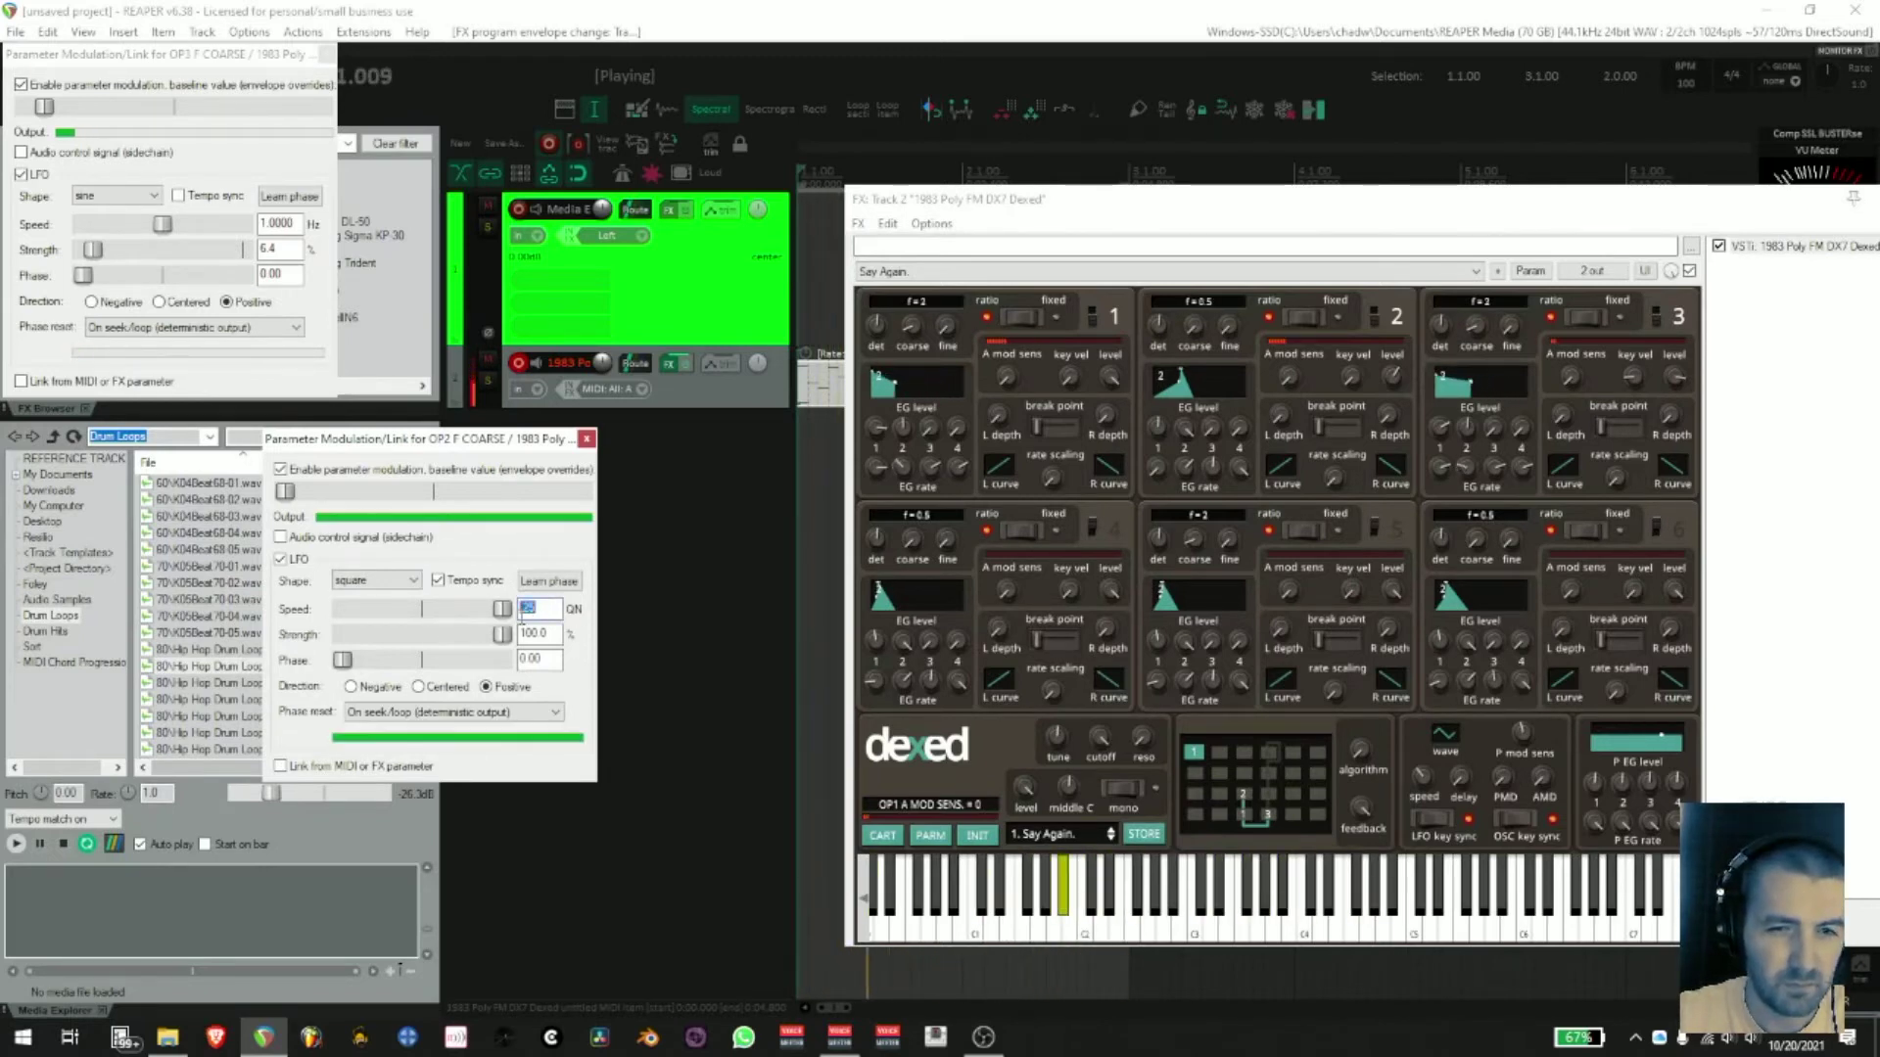
type(".5")
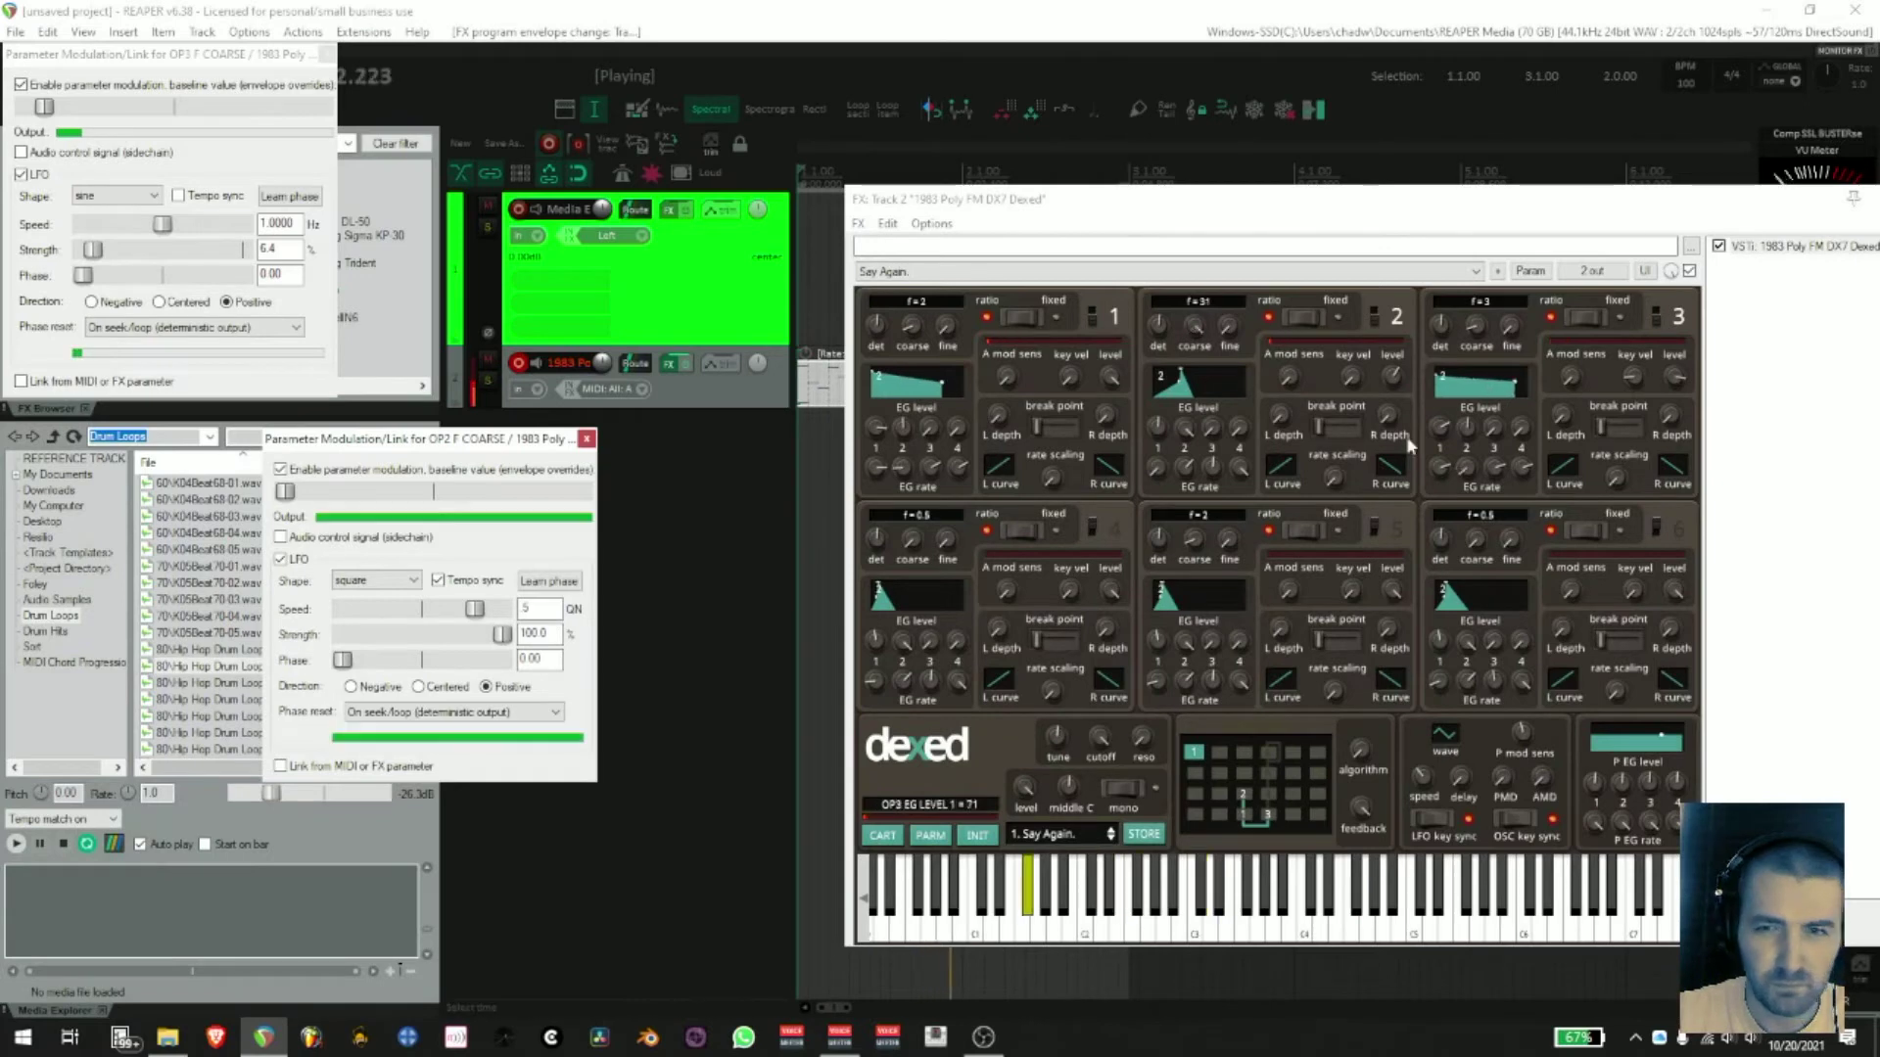
- Reshape operator 2's envelope with its EG controls and reduce the coarse-ratio LFO's strength to 20%
left_click(1224, 478)
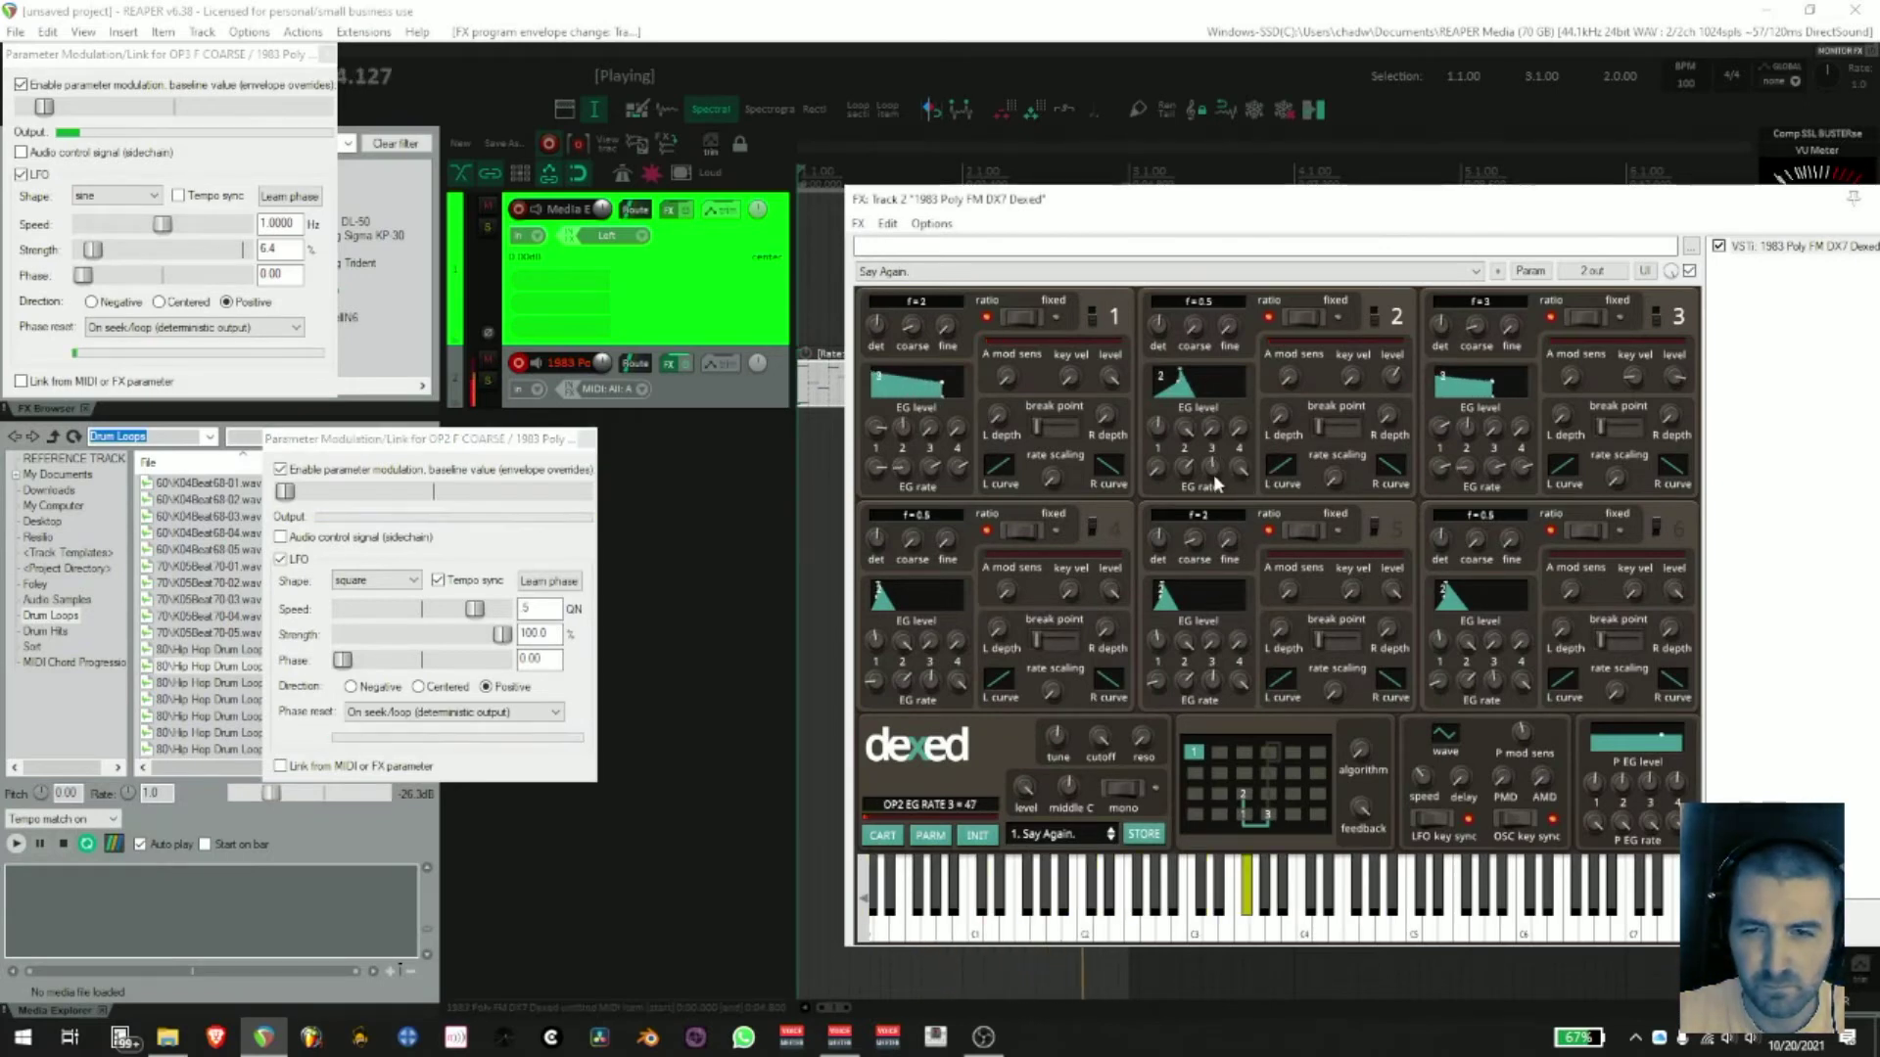
left_click_drag(1241, 464, 1250, 360)
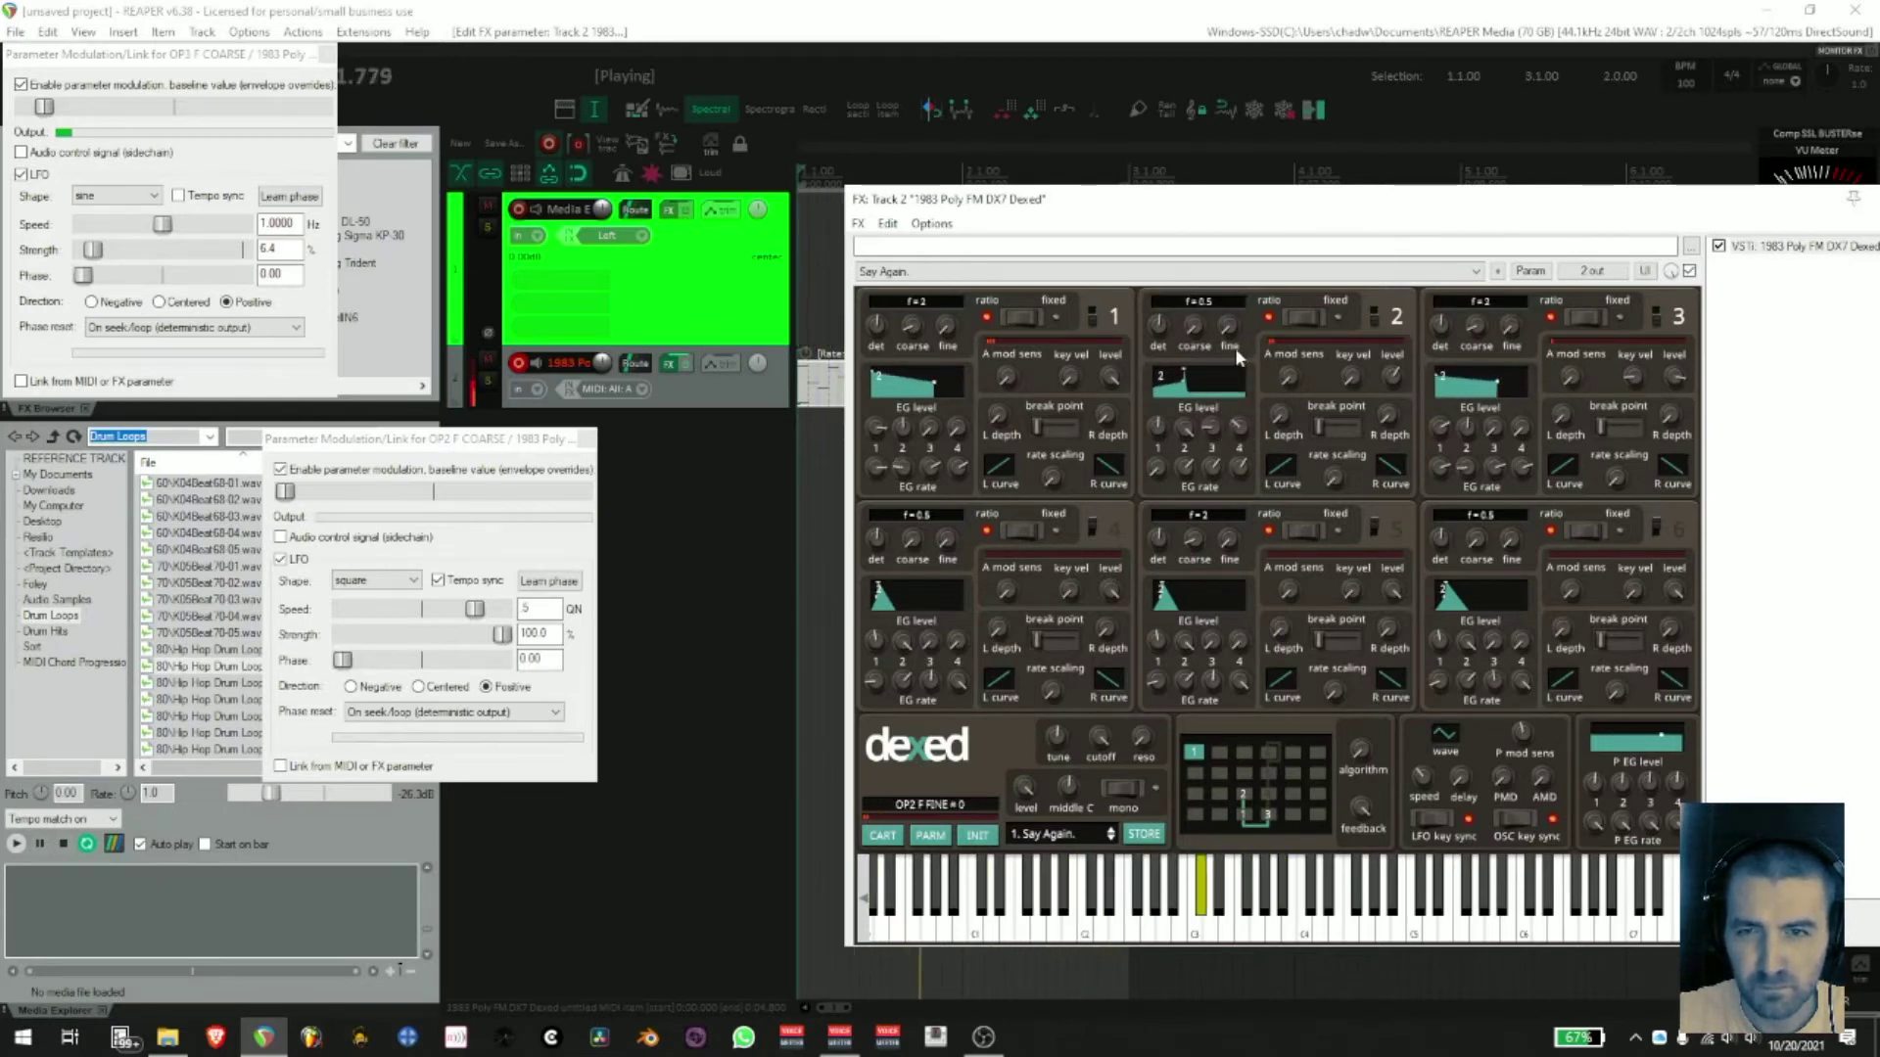
left_click_drag(476, 640, 459, 642)
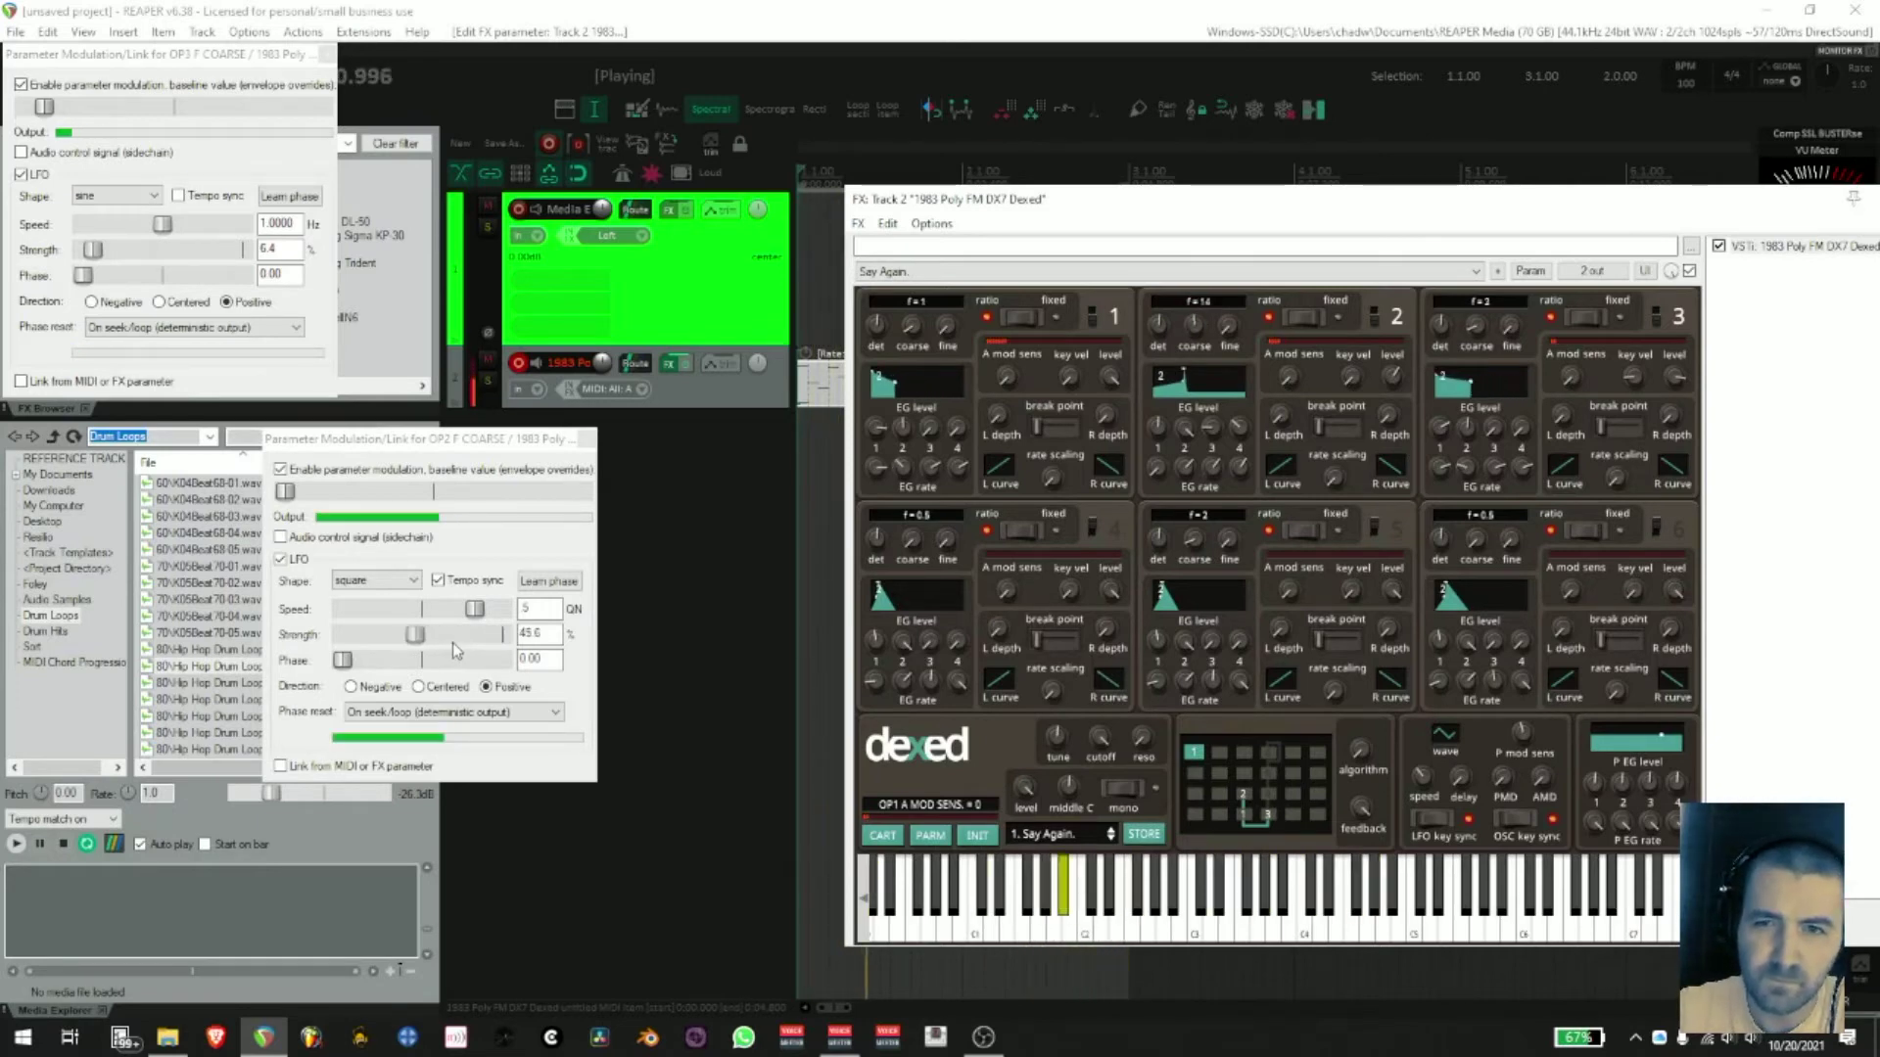
left_click_drag(450, 643, 420, 631)
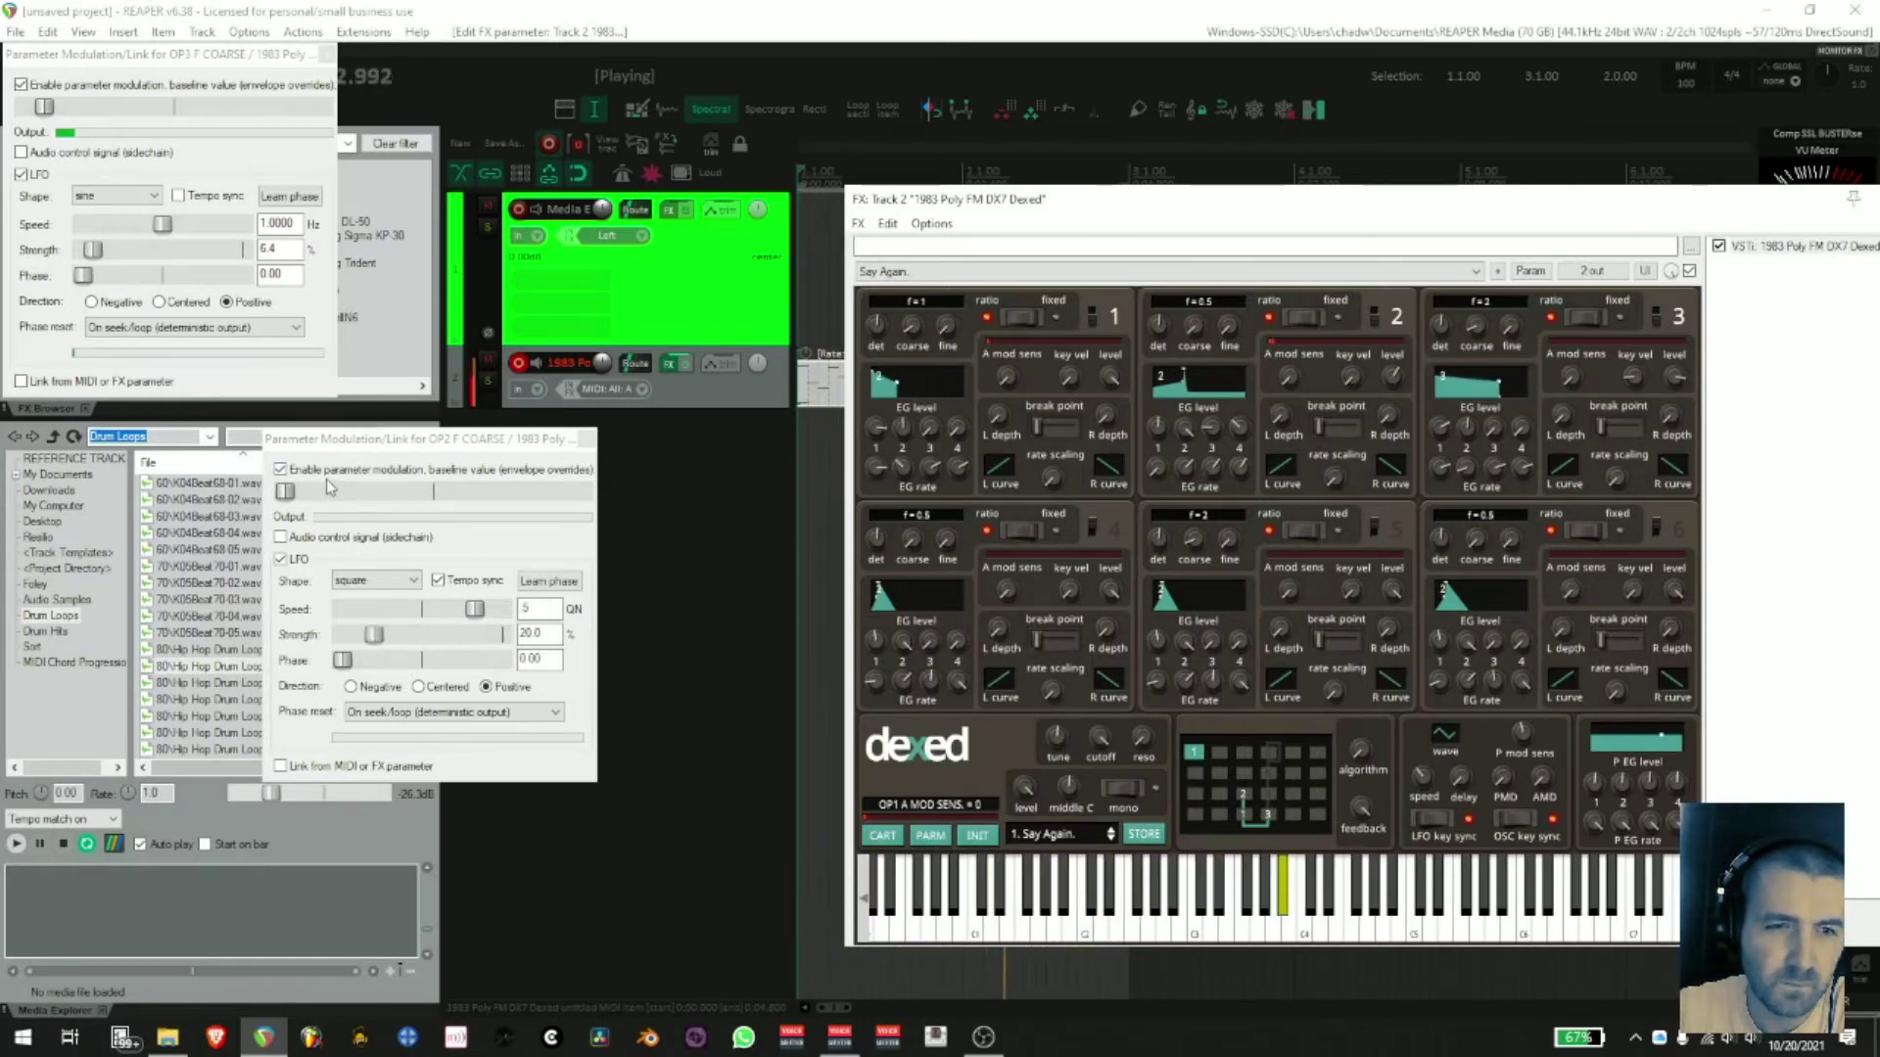
- Raise the baseline of operator 2's coarse modulation to about a quarter of its range and set the LFO strength to 16.8%
left_click_drag(284, 492, 365, 496)
left_click_drag(374, 636, 364, 636)
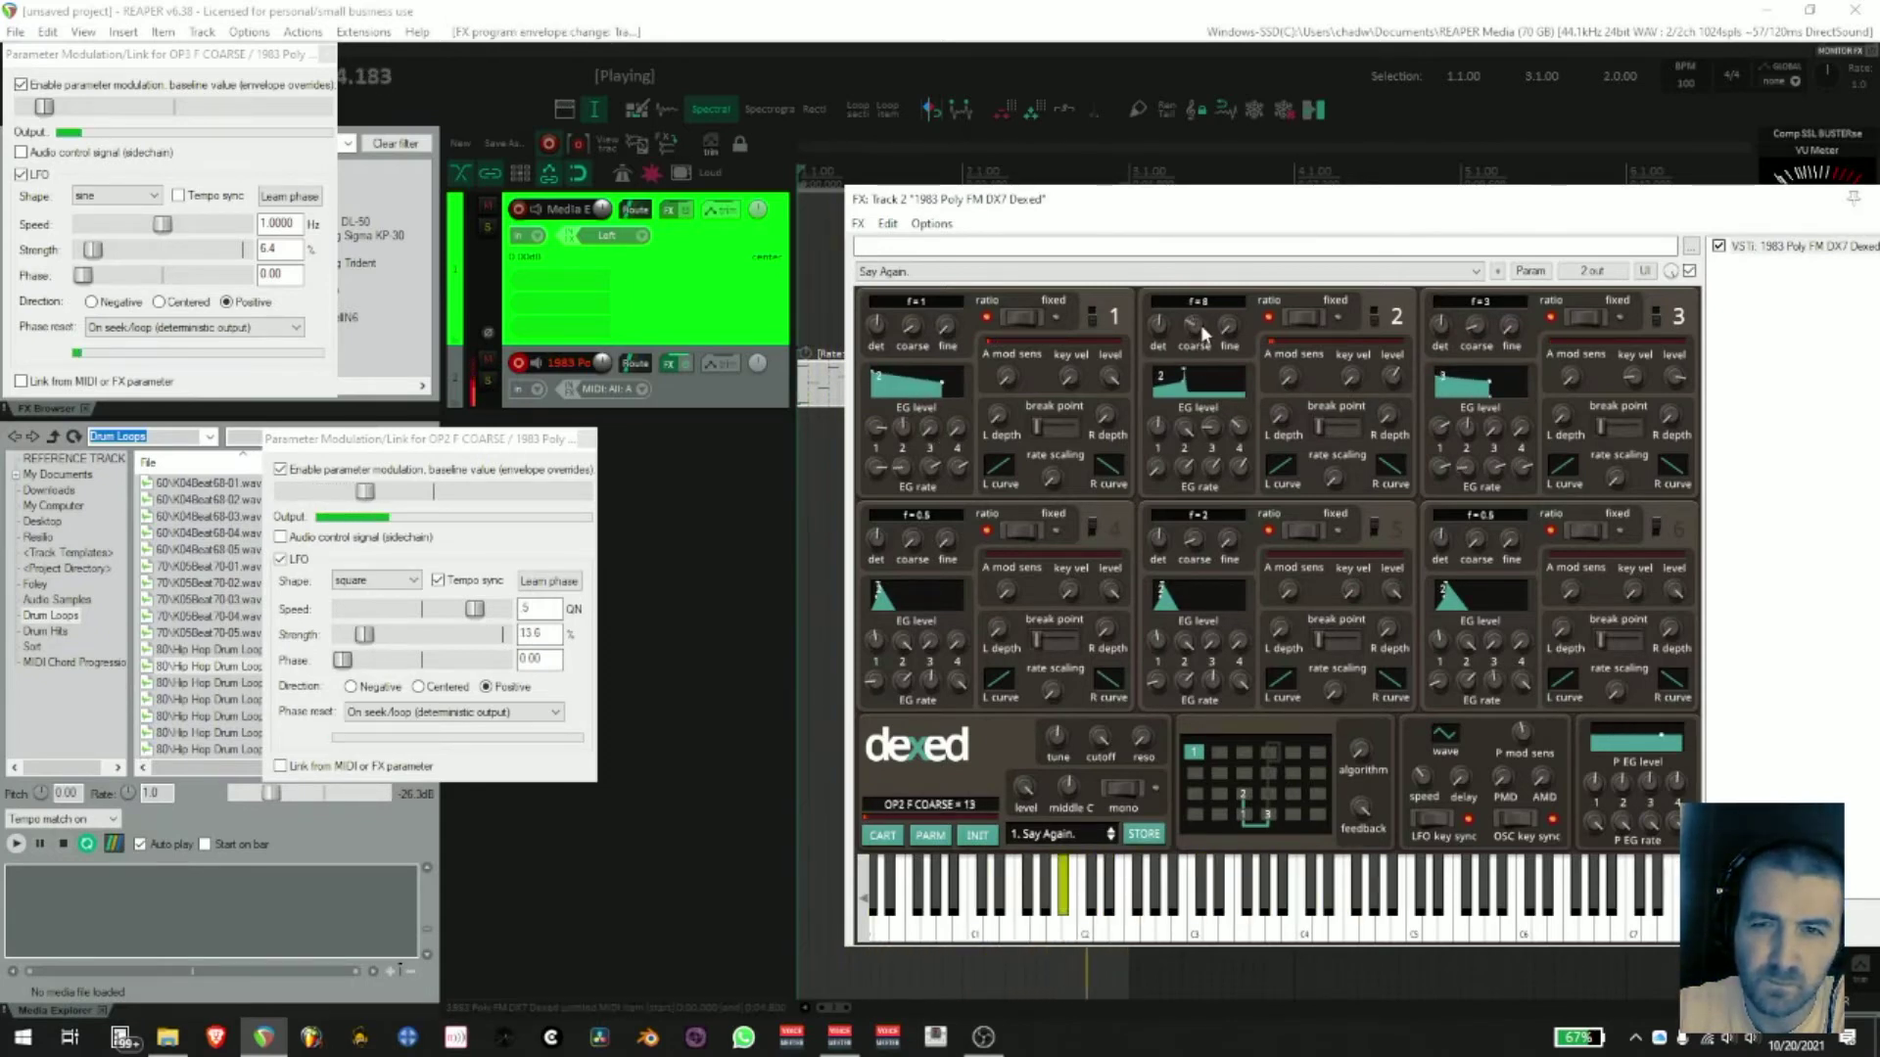
left_click_drag(364, 497, 355, 496)
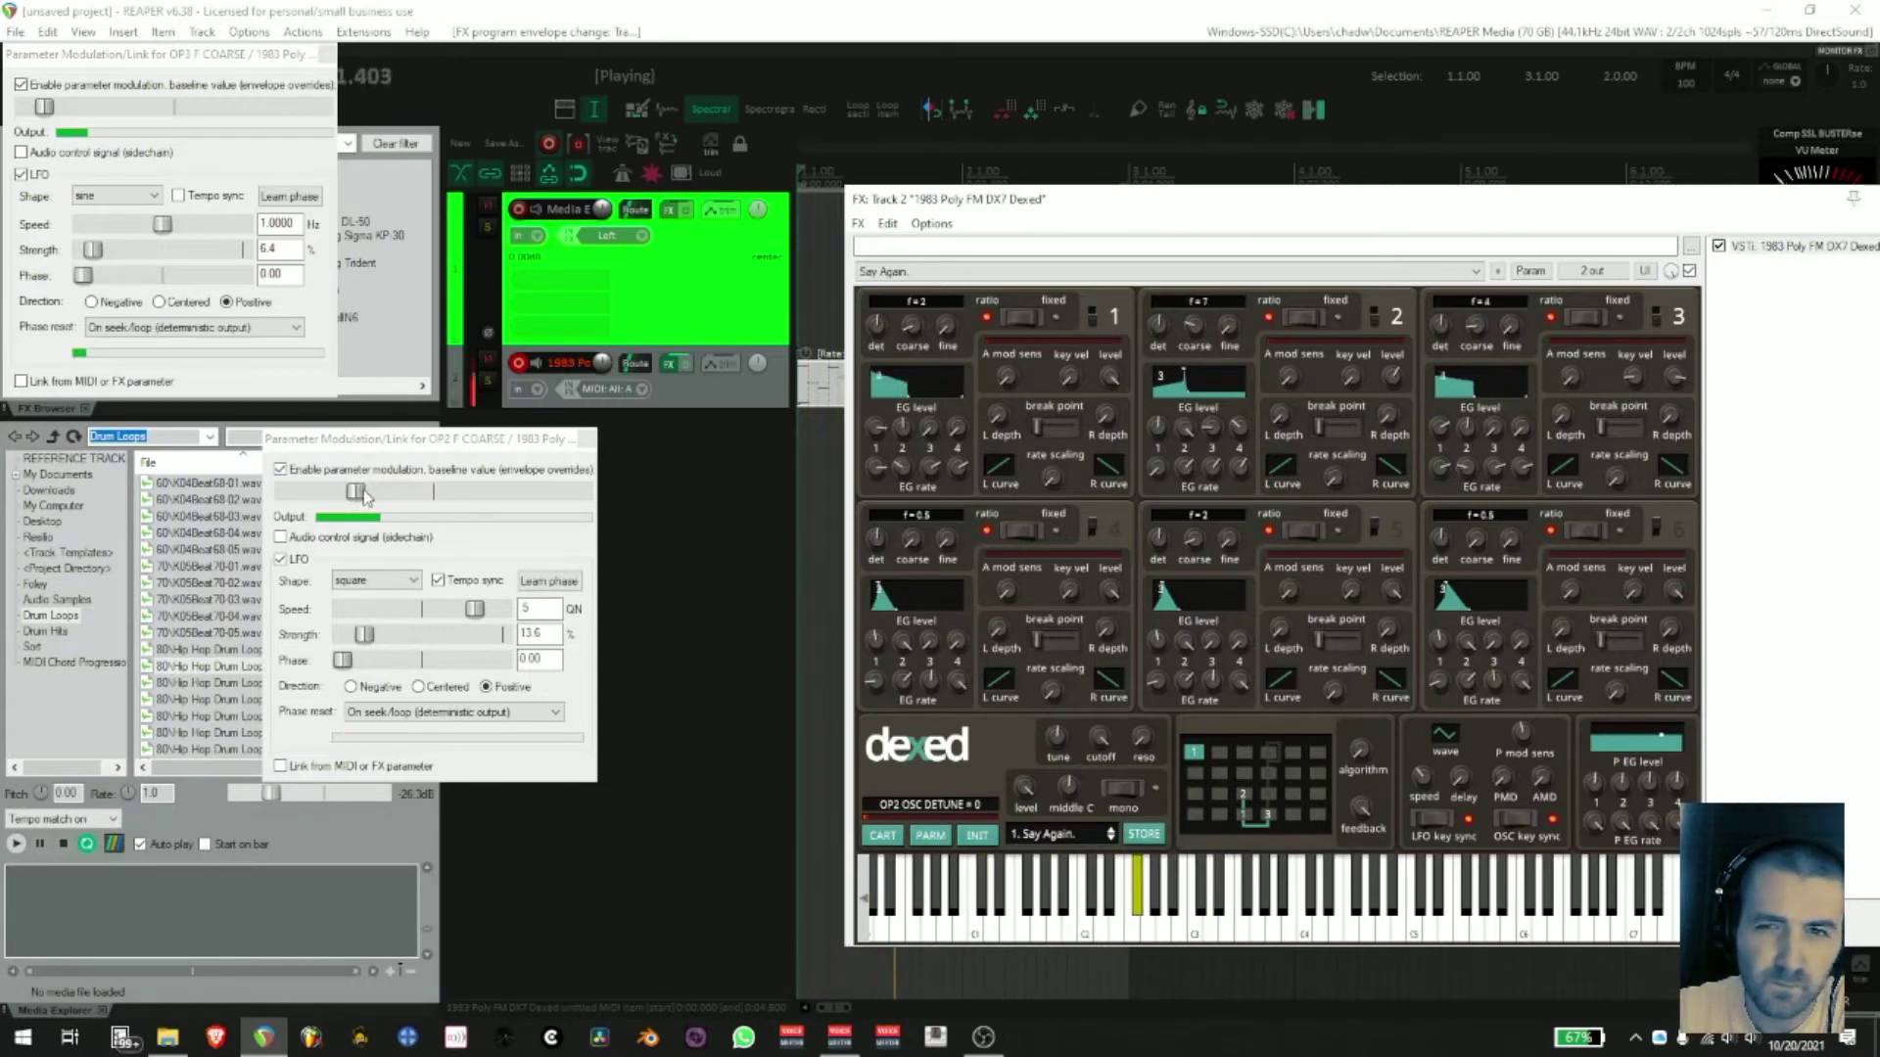
left_click_drag(371, 636, 377, 637)
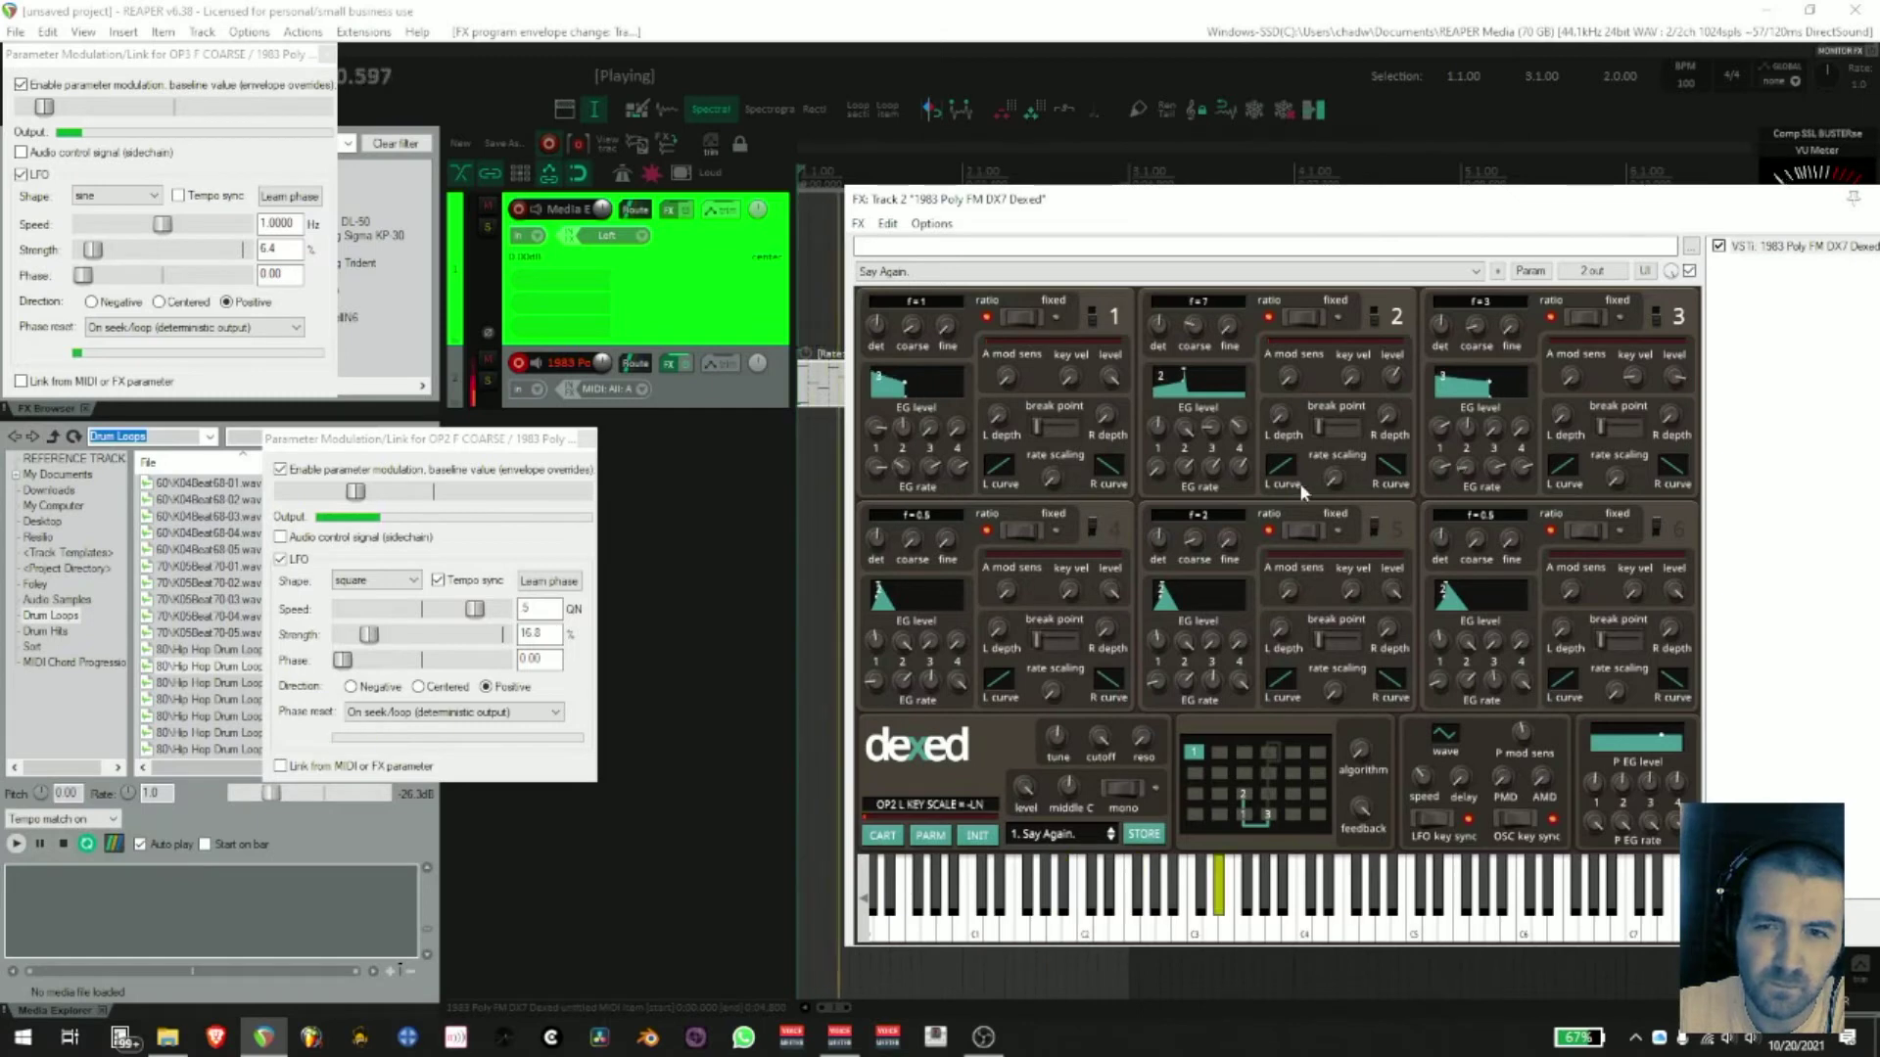
- Lower operator 1's EG Rate 4 slightly, and close both parameter modulation windows and stop playback
left_click_drag(957, 470, 948, 492)
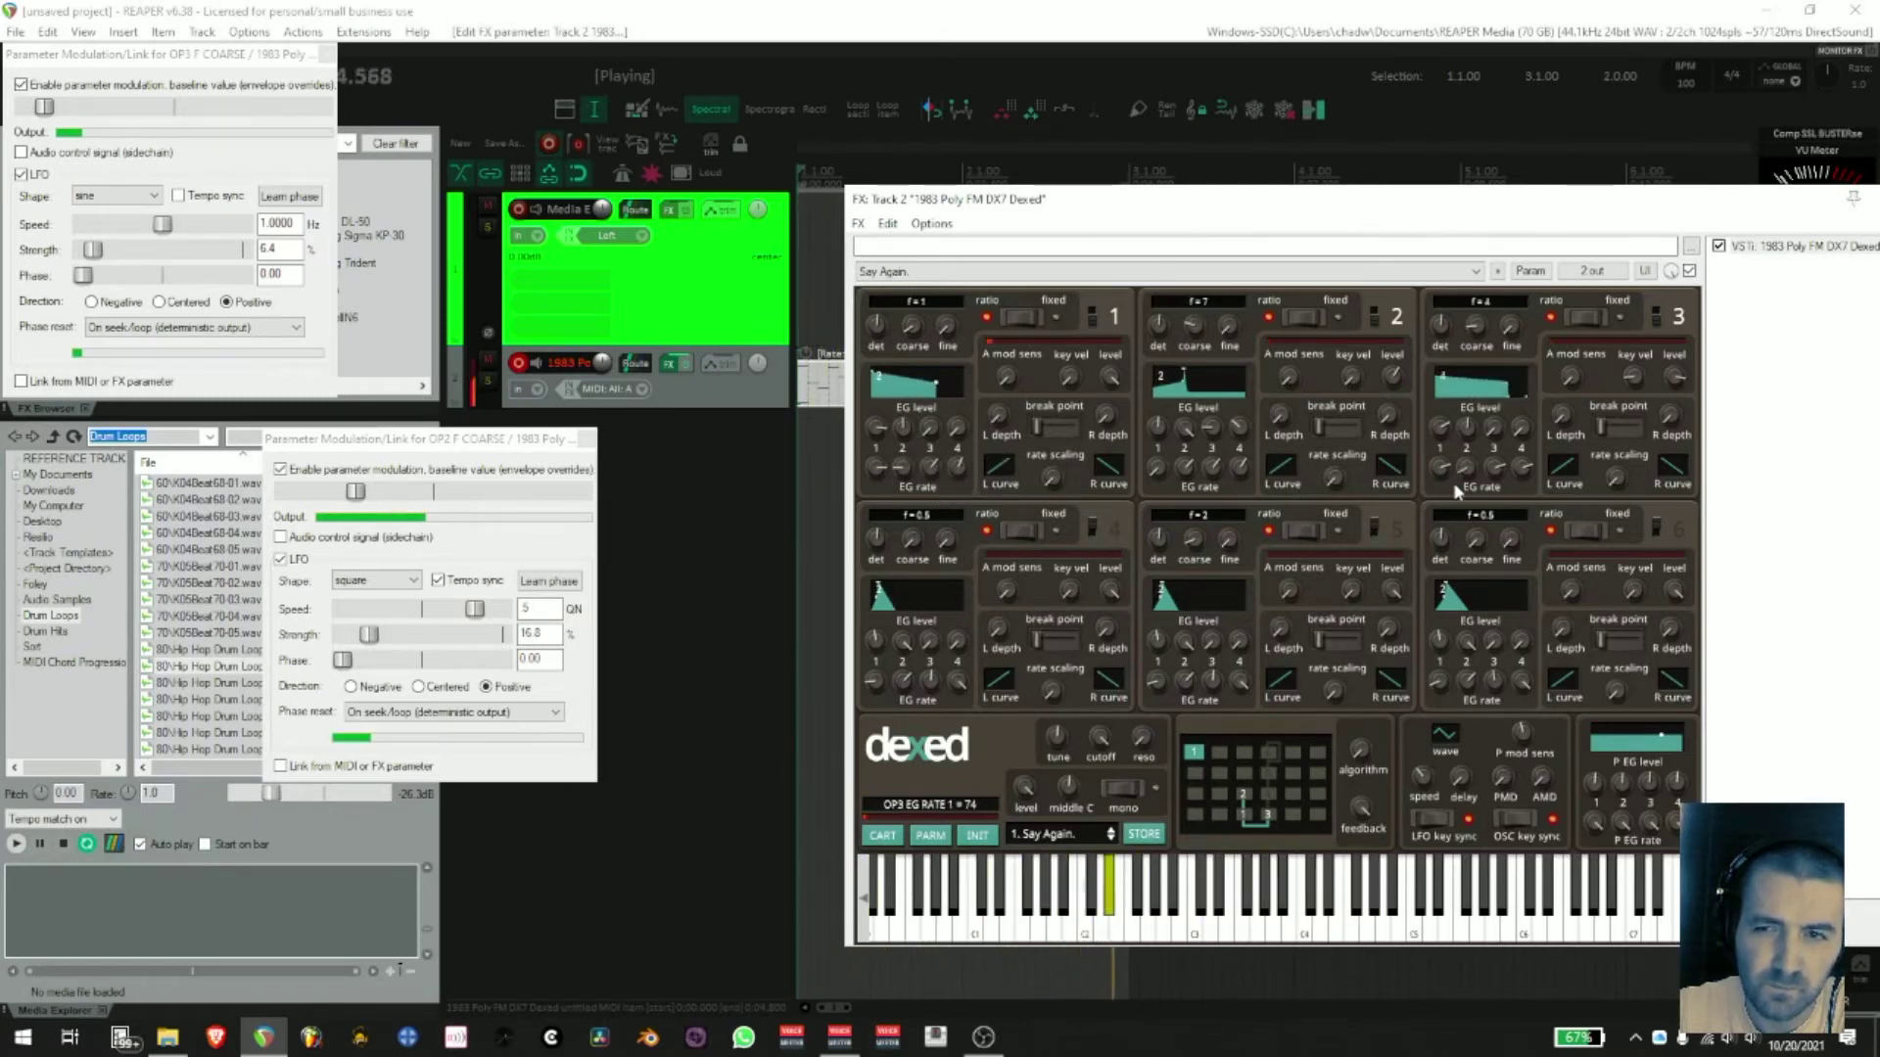
left_click(588, 437)
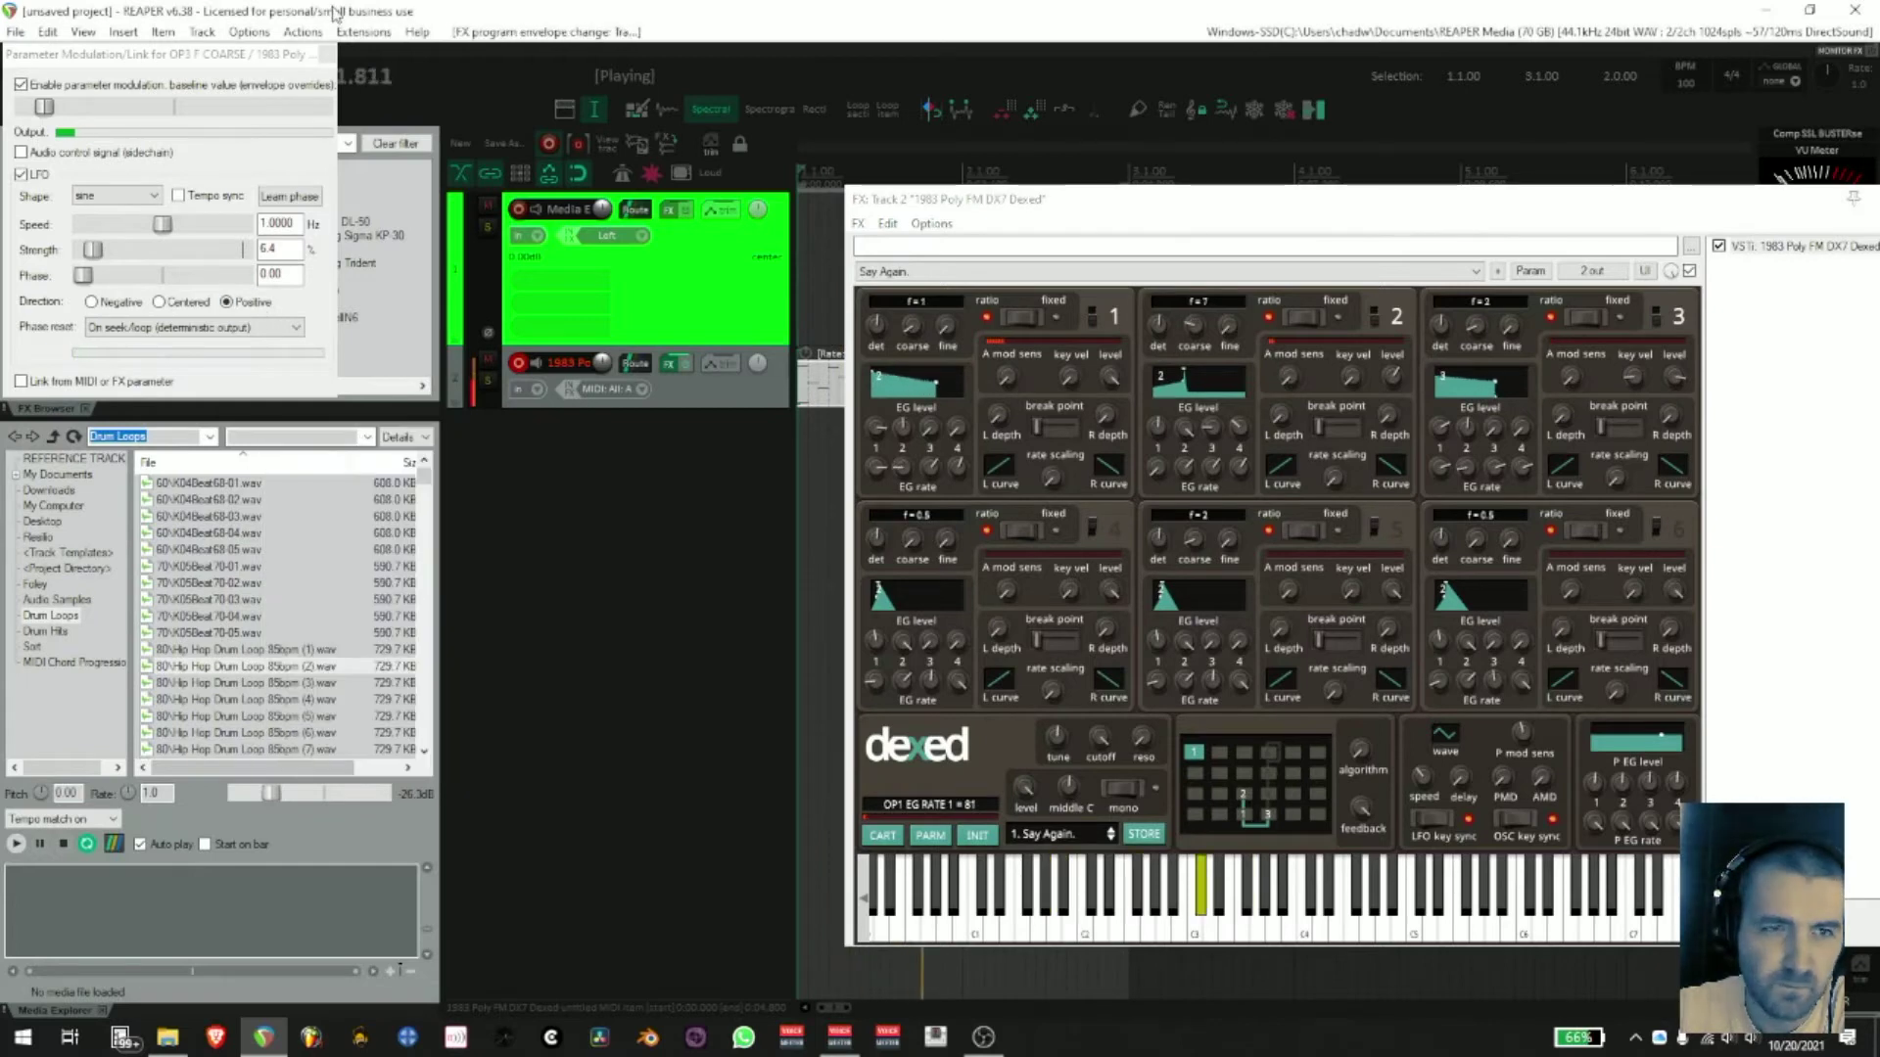
left_click(327, 54)
key("space")
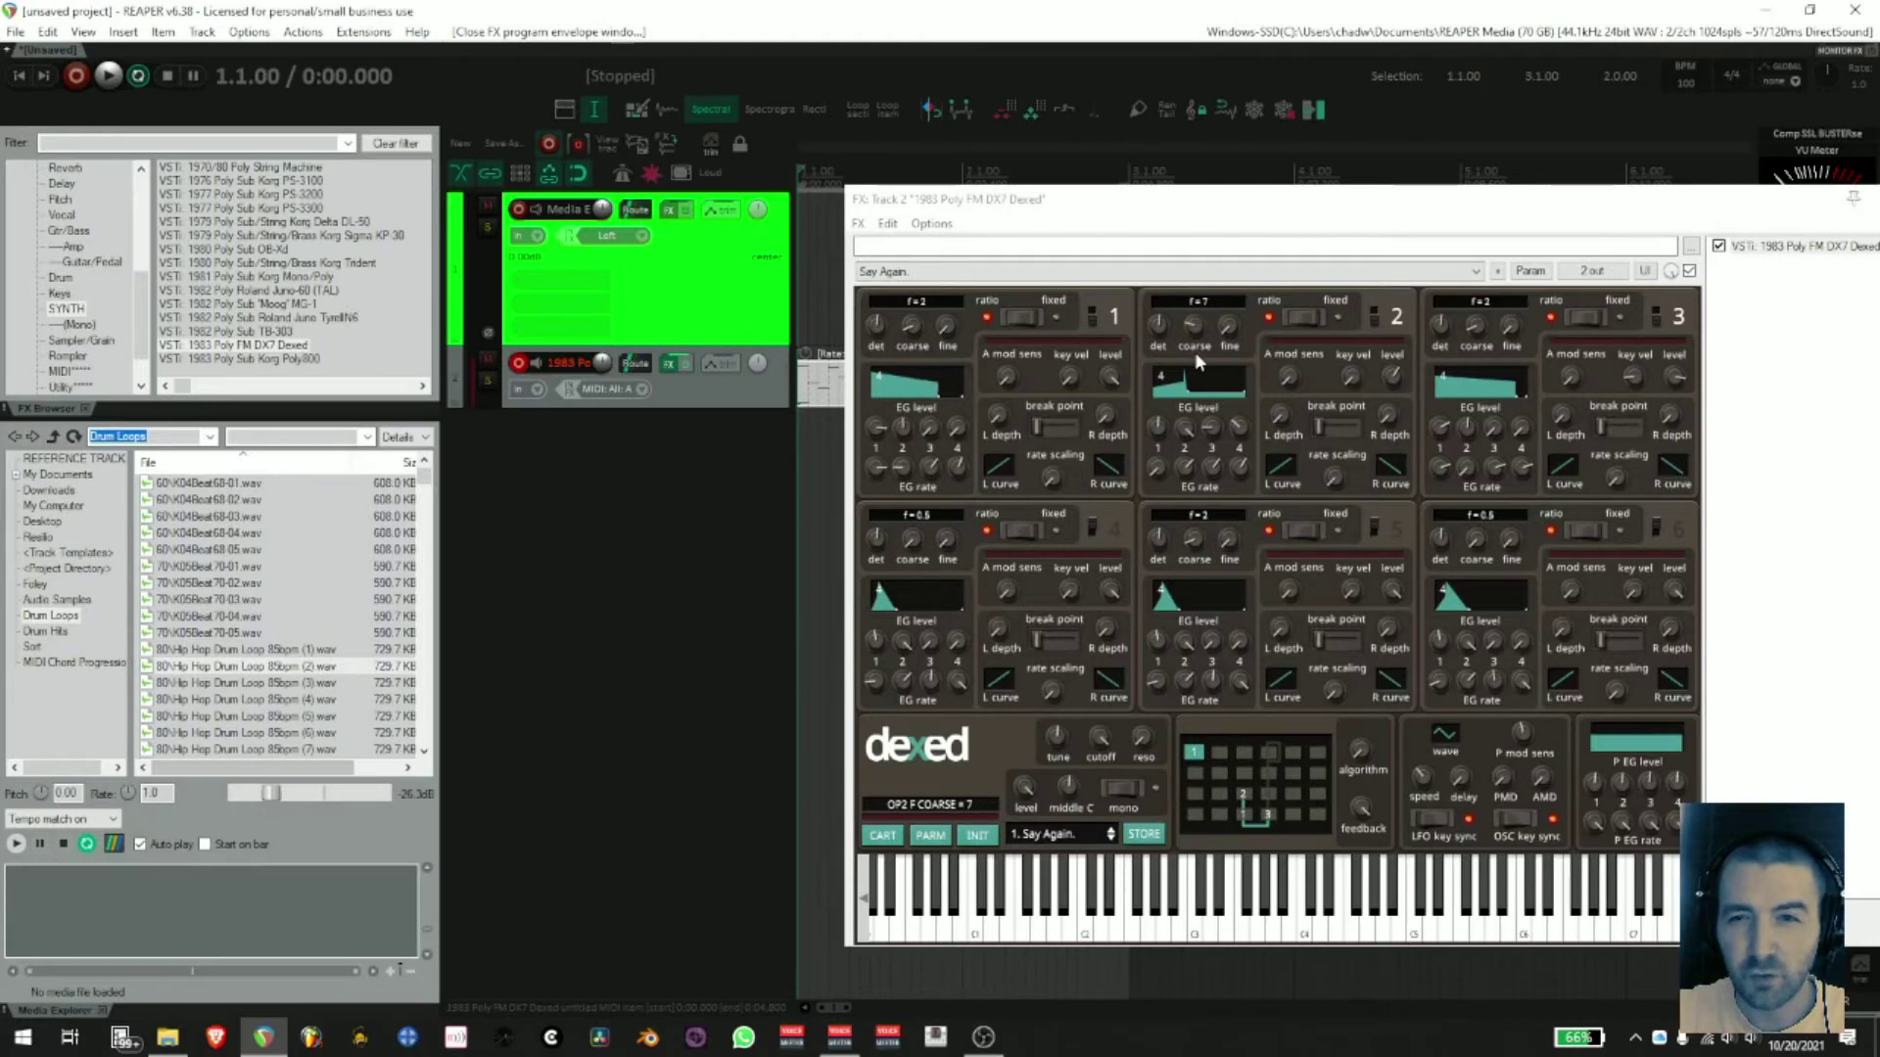
- Switch off operator 1 and audition the loop without it
left_click_drag(1207, 305, 1207, 329)
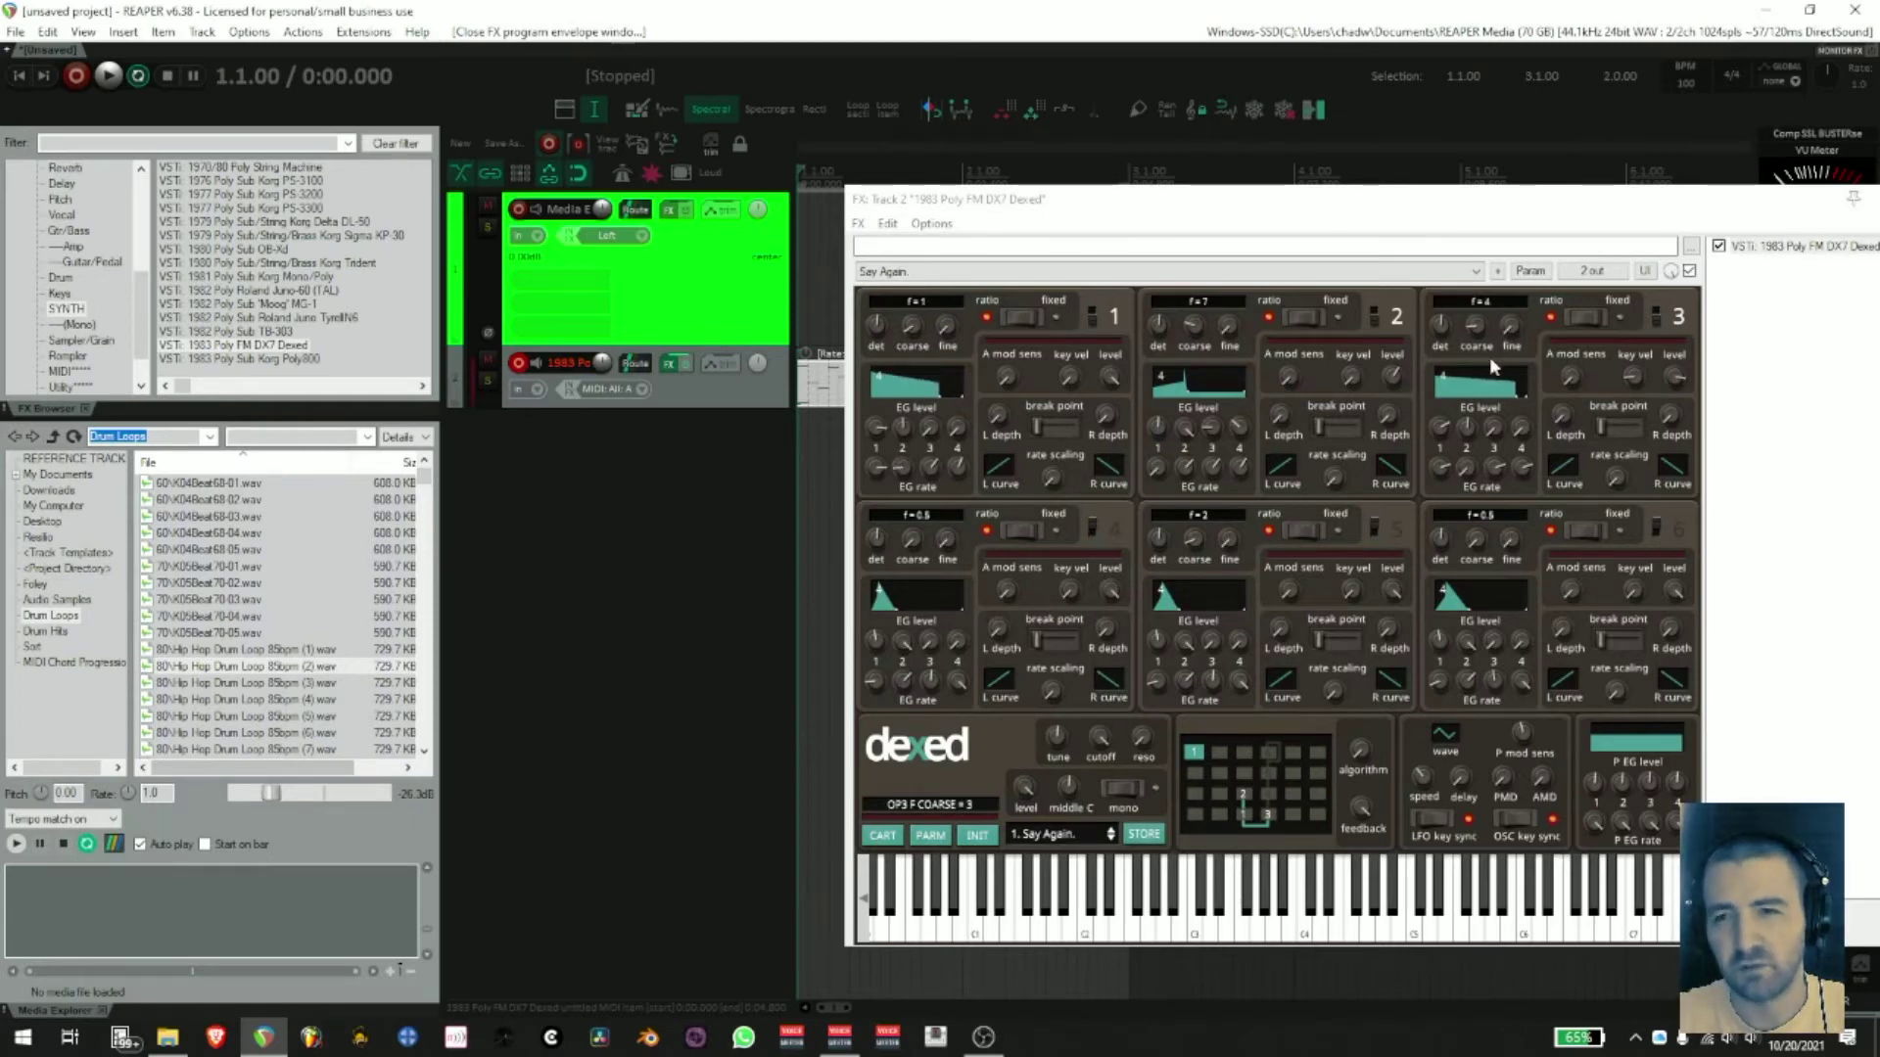
left_click(1095, 316)
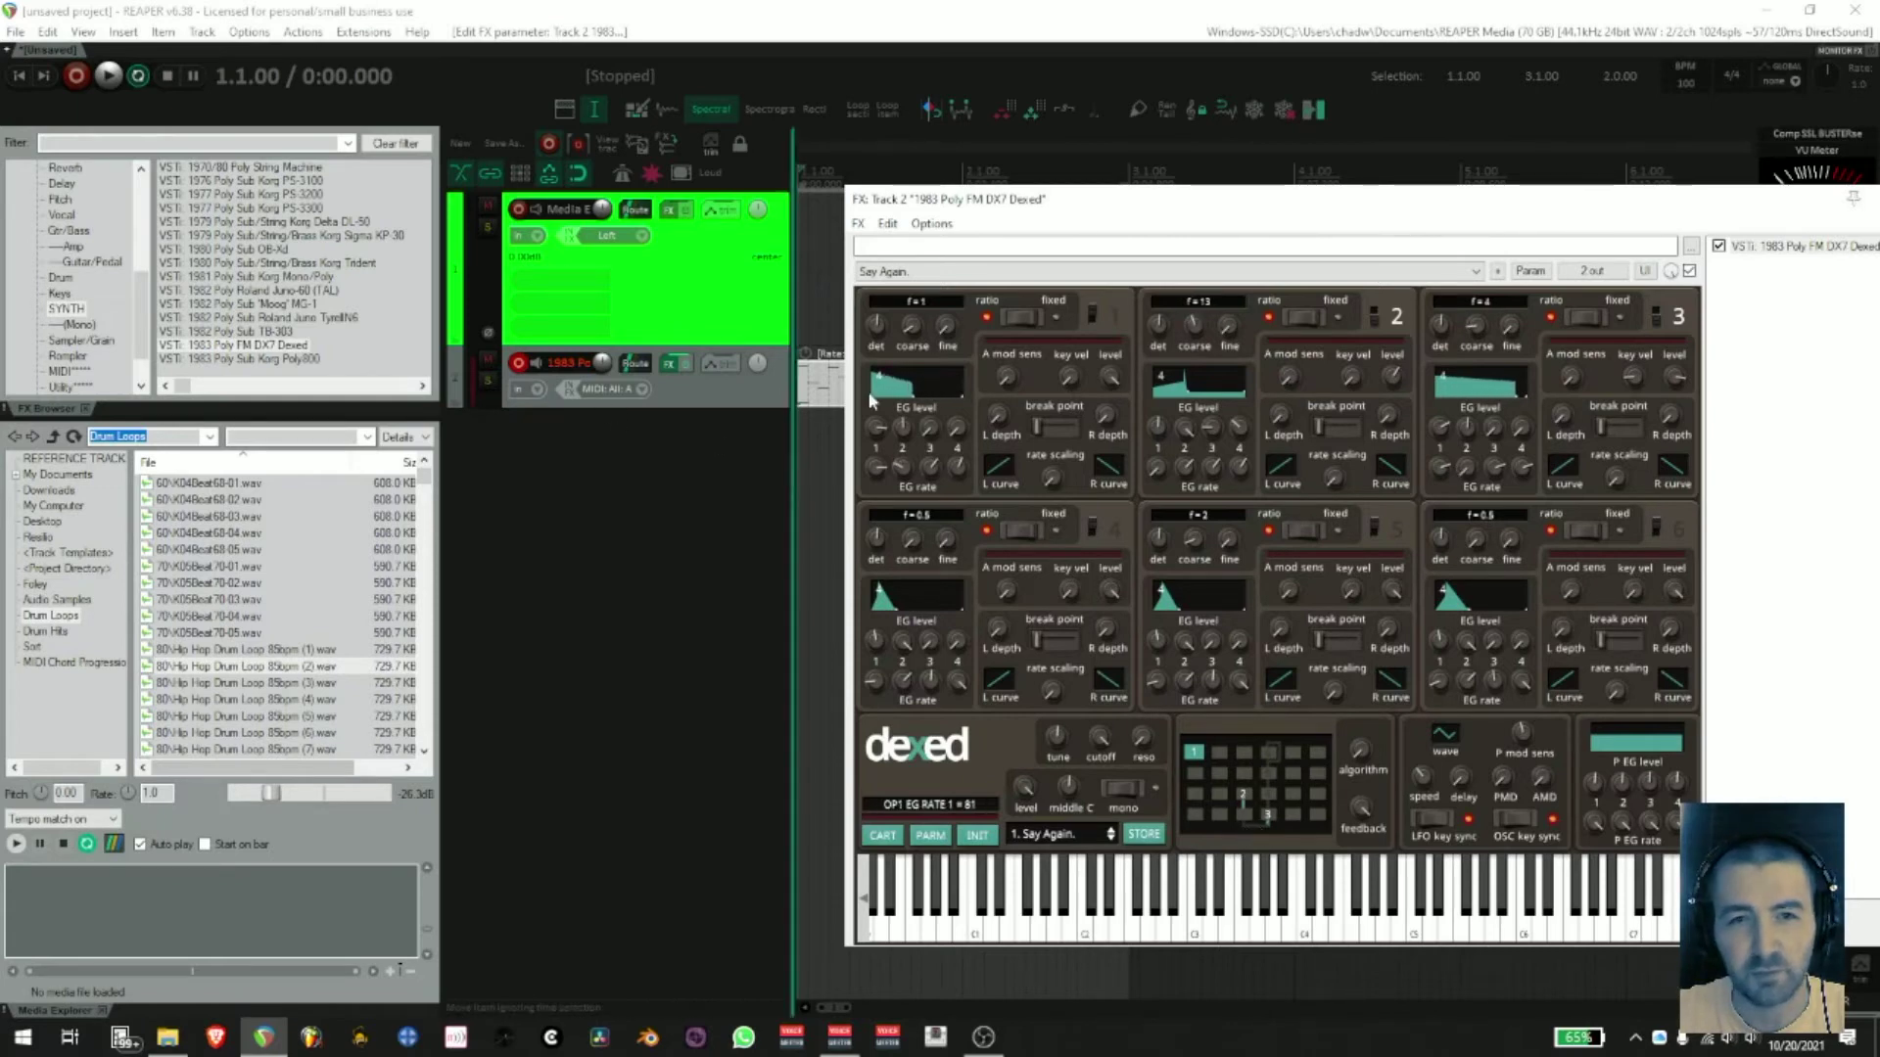
key("space")
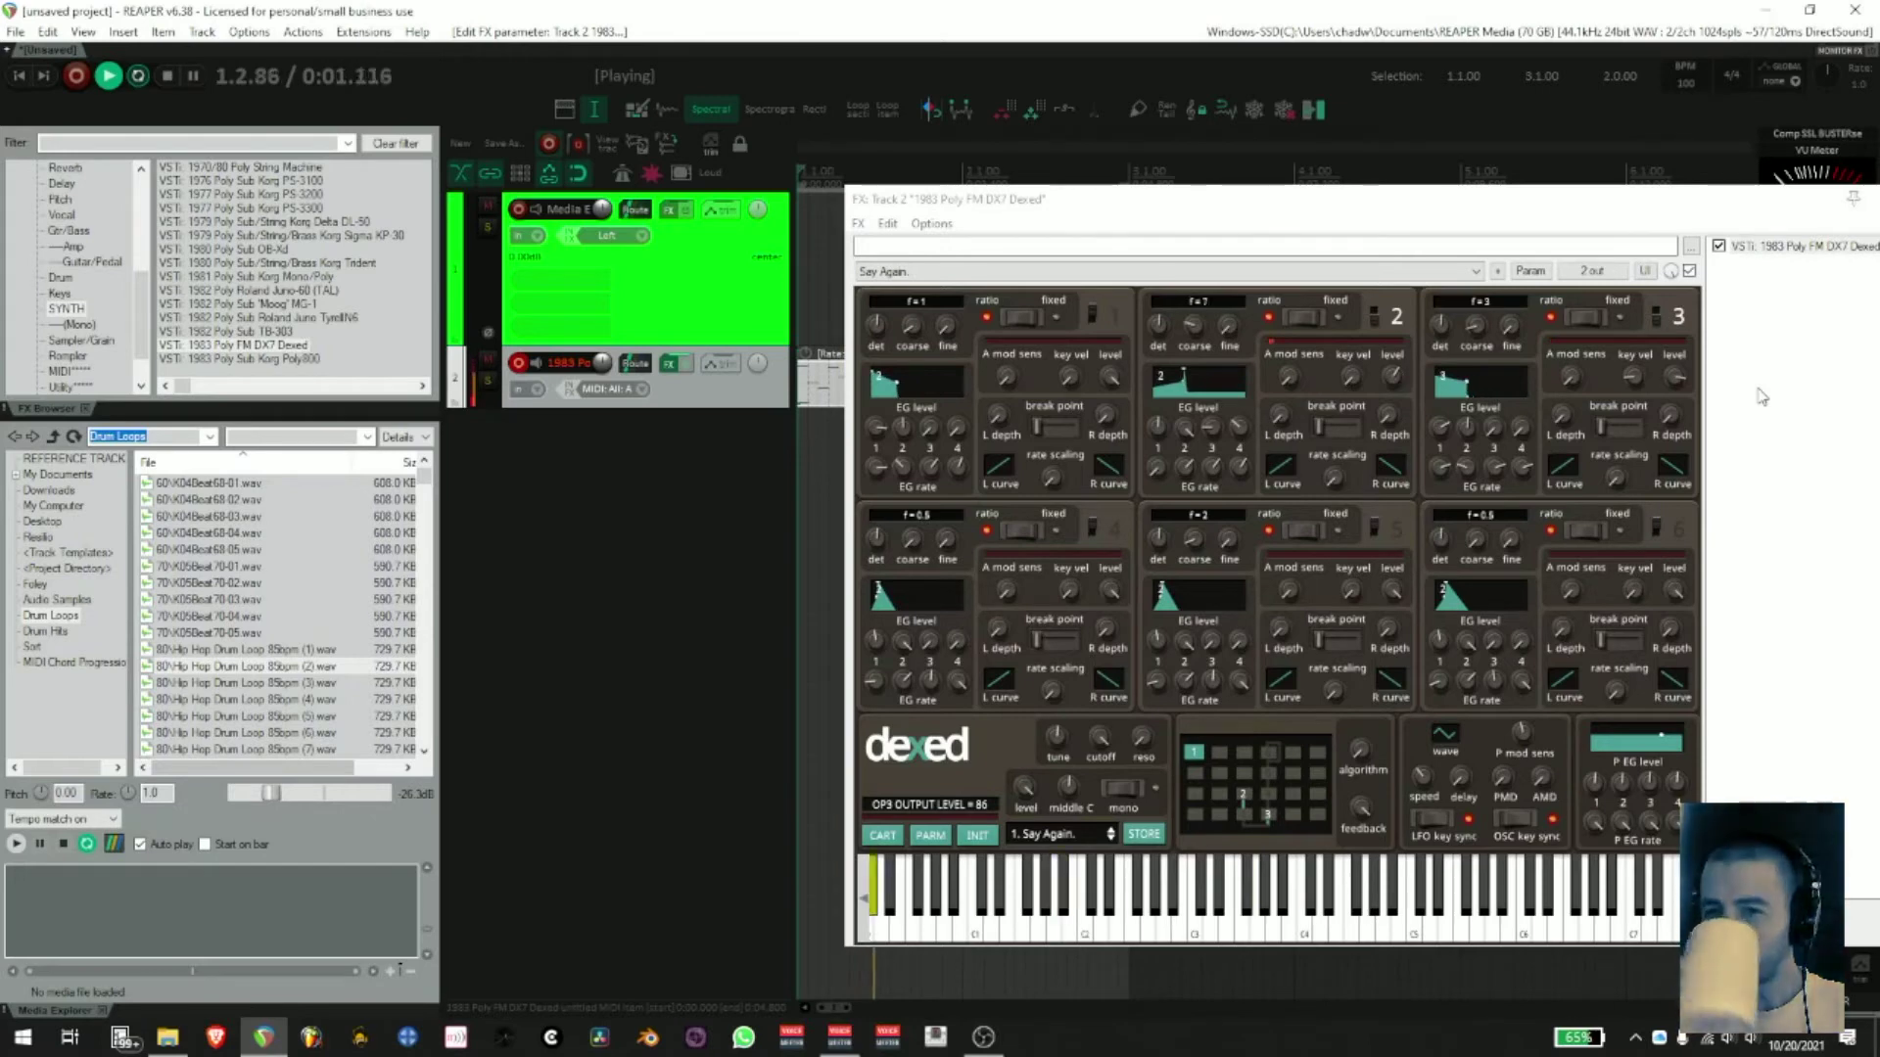
key("space")
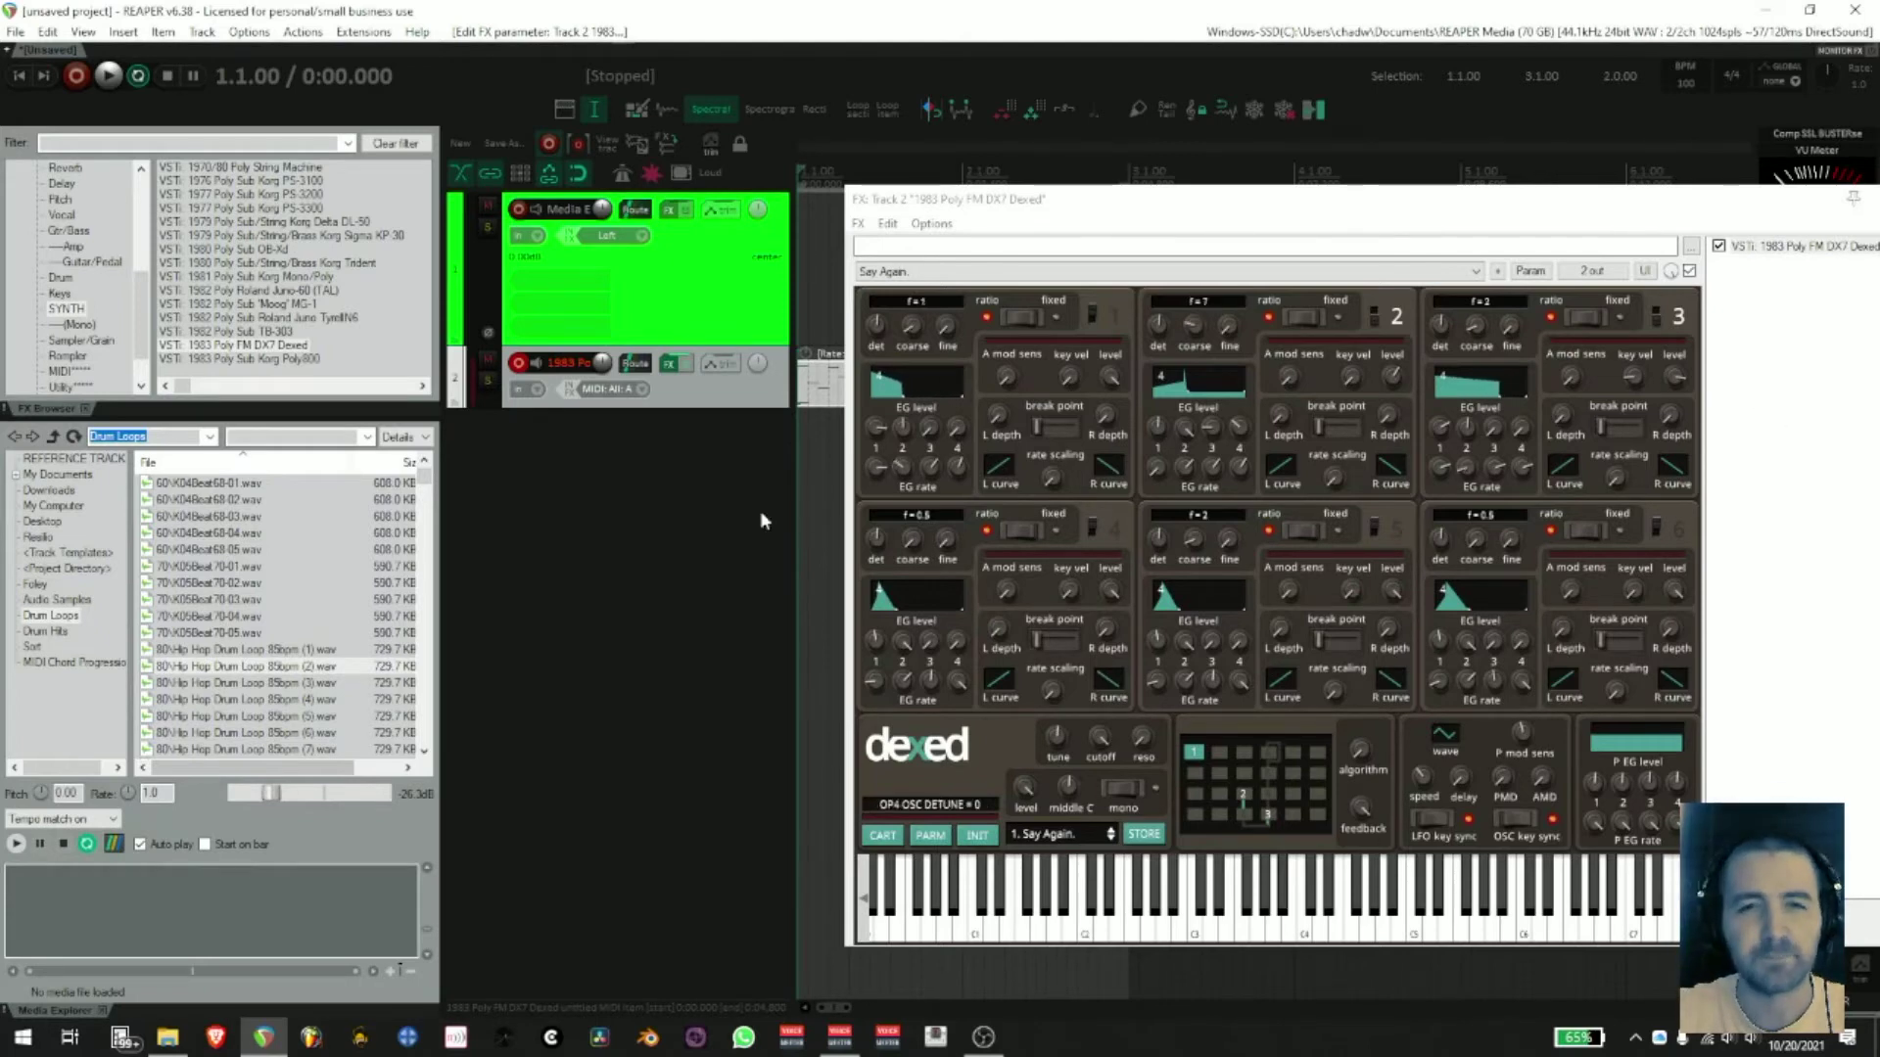
key("space")
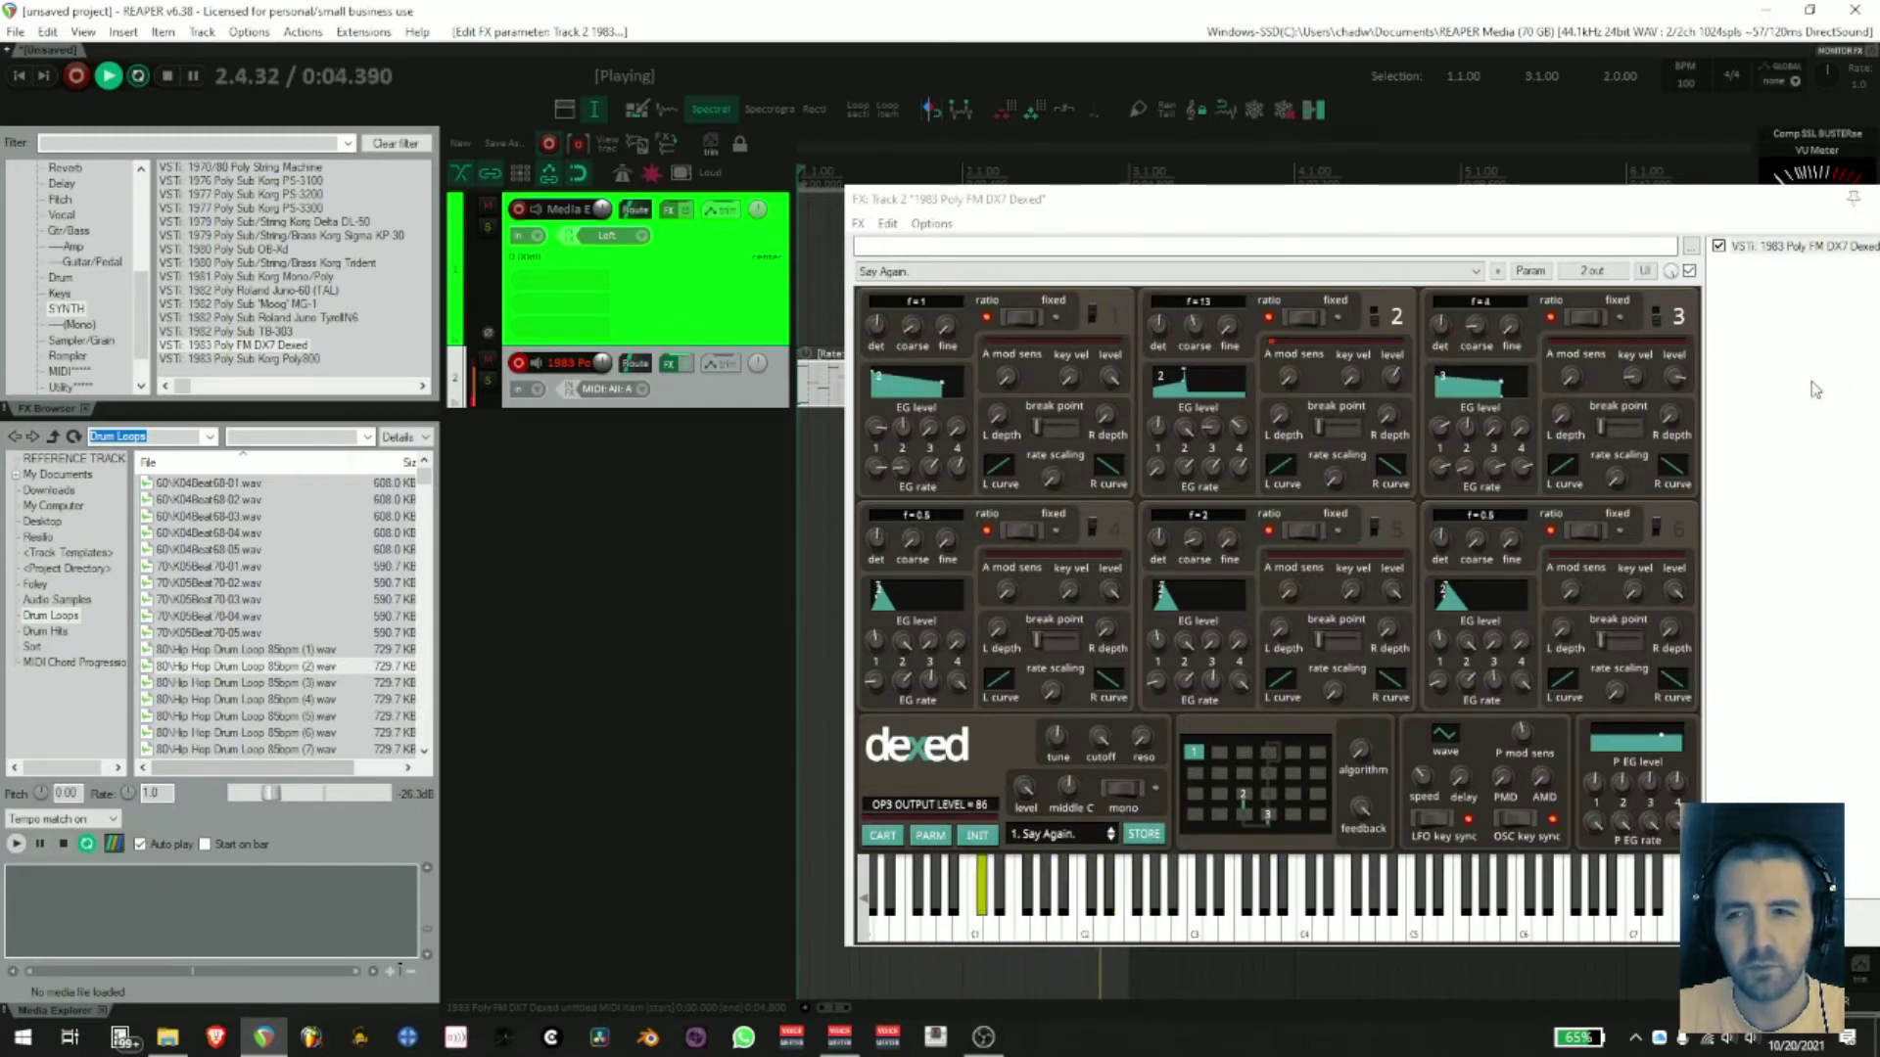
key("space")
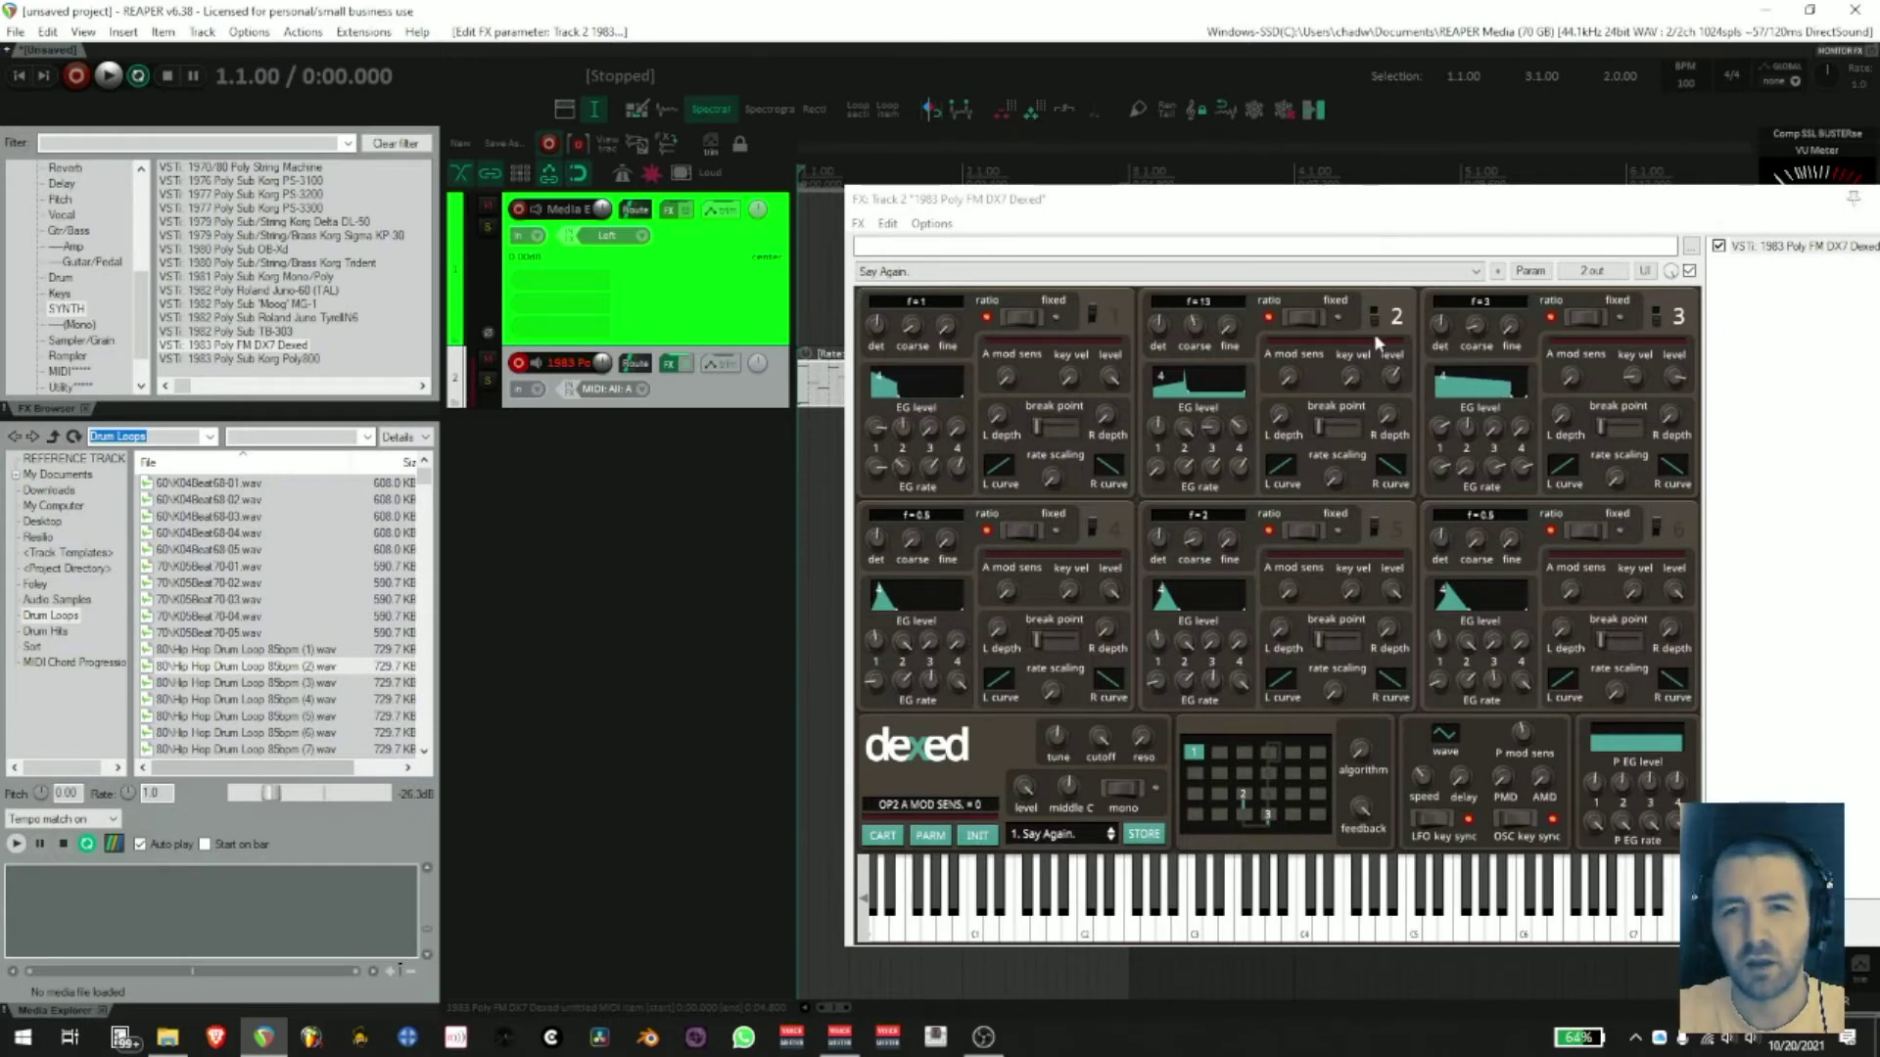
- Switch operator 1 back on and adjust its EG Rate 3 while auditioning the loop
left_click(1094, 315)
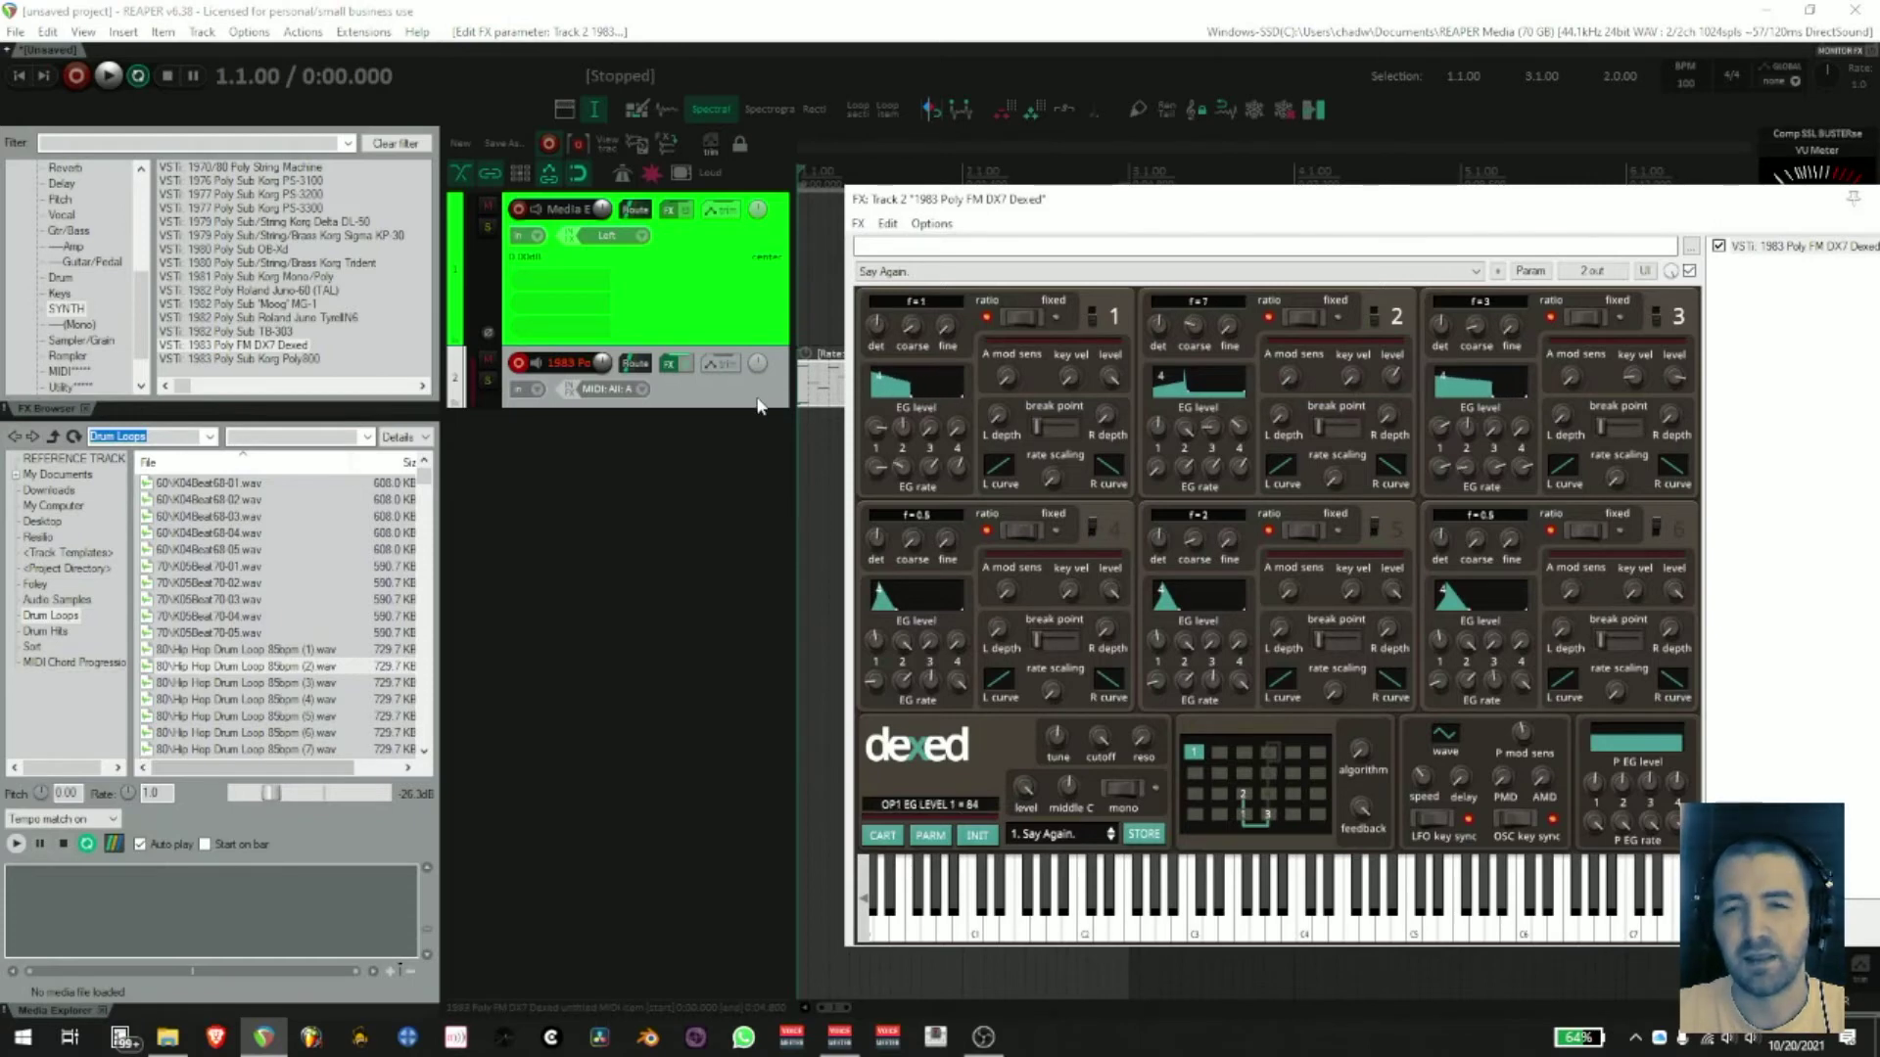
key("space")
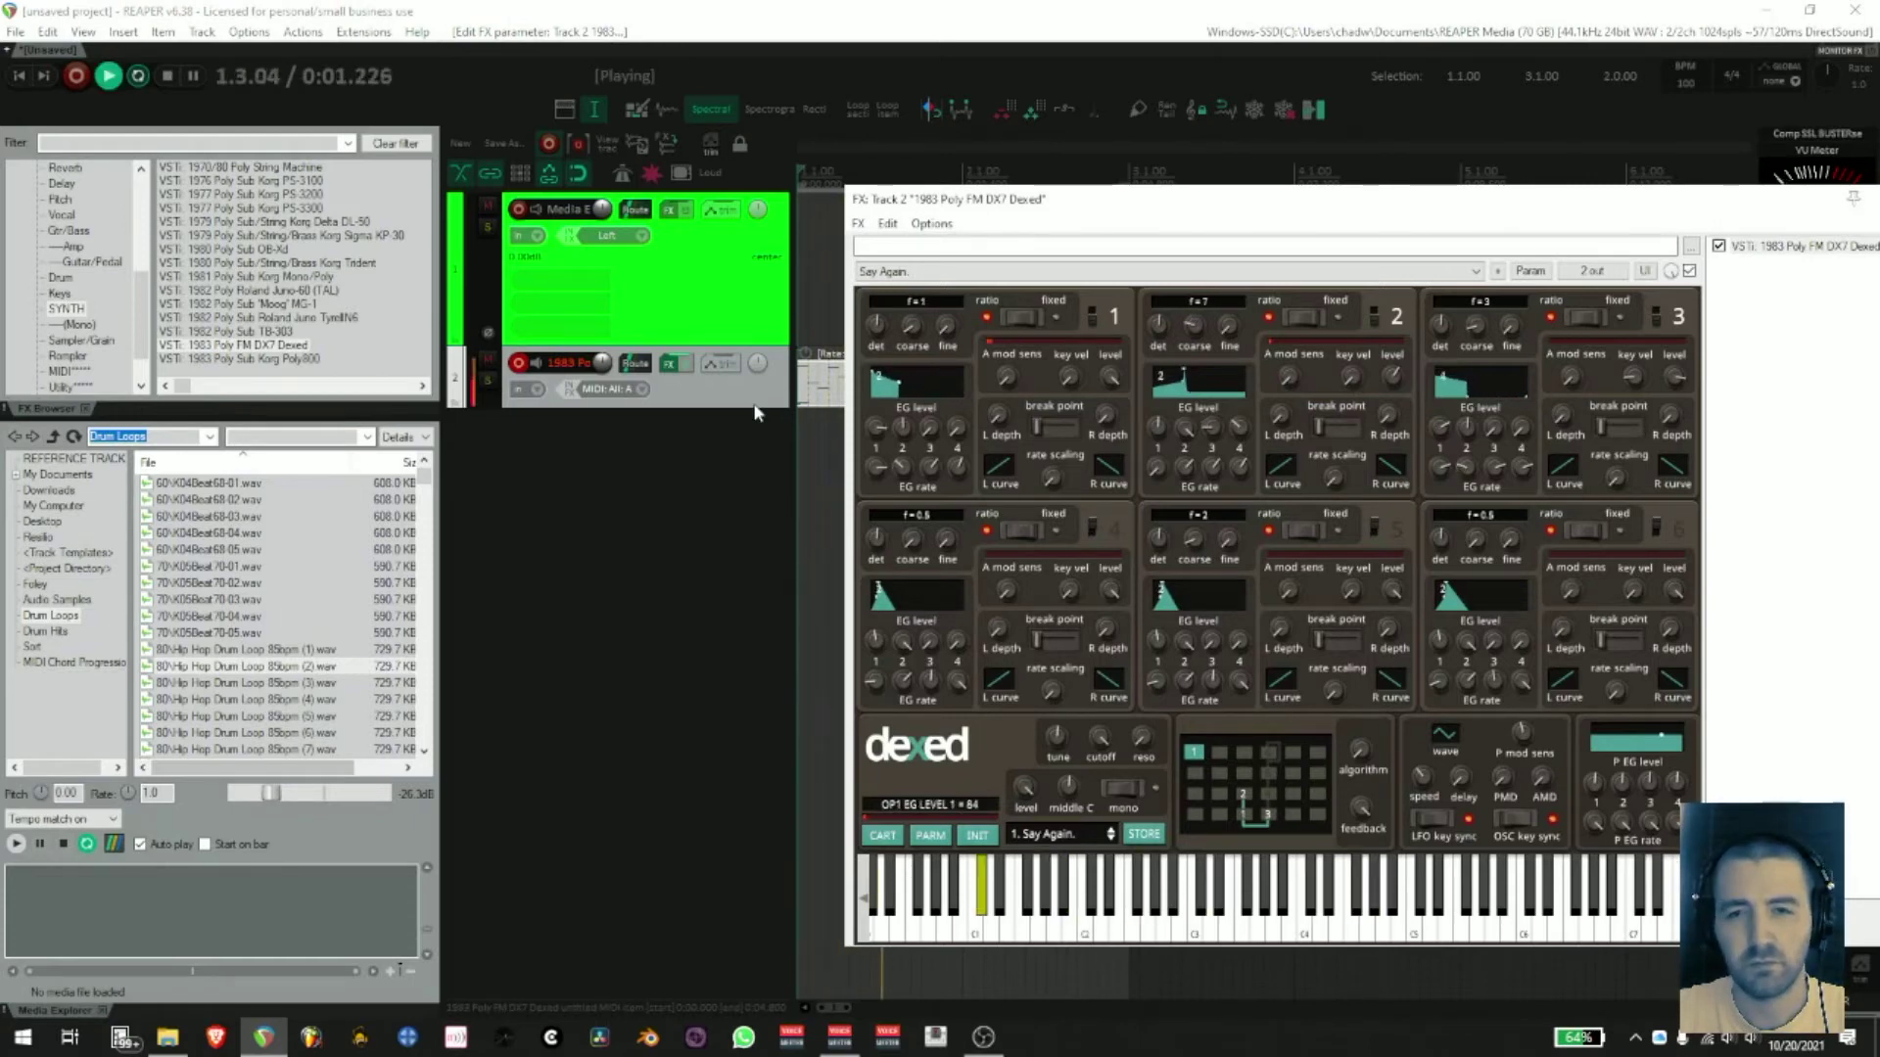
mouse_move(955, 471)
left_mouse_down()
mouse_move(950, 498)
mouse_move(930, 495)
mouse_move(959, 441)
mouse_move(933, 475)
left_mouse_up()
key("space")
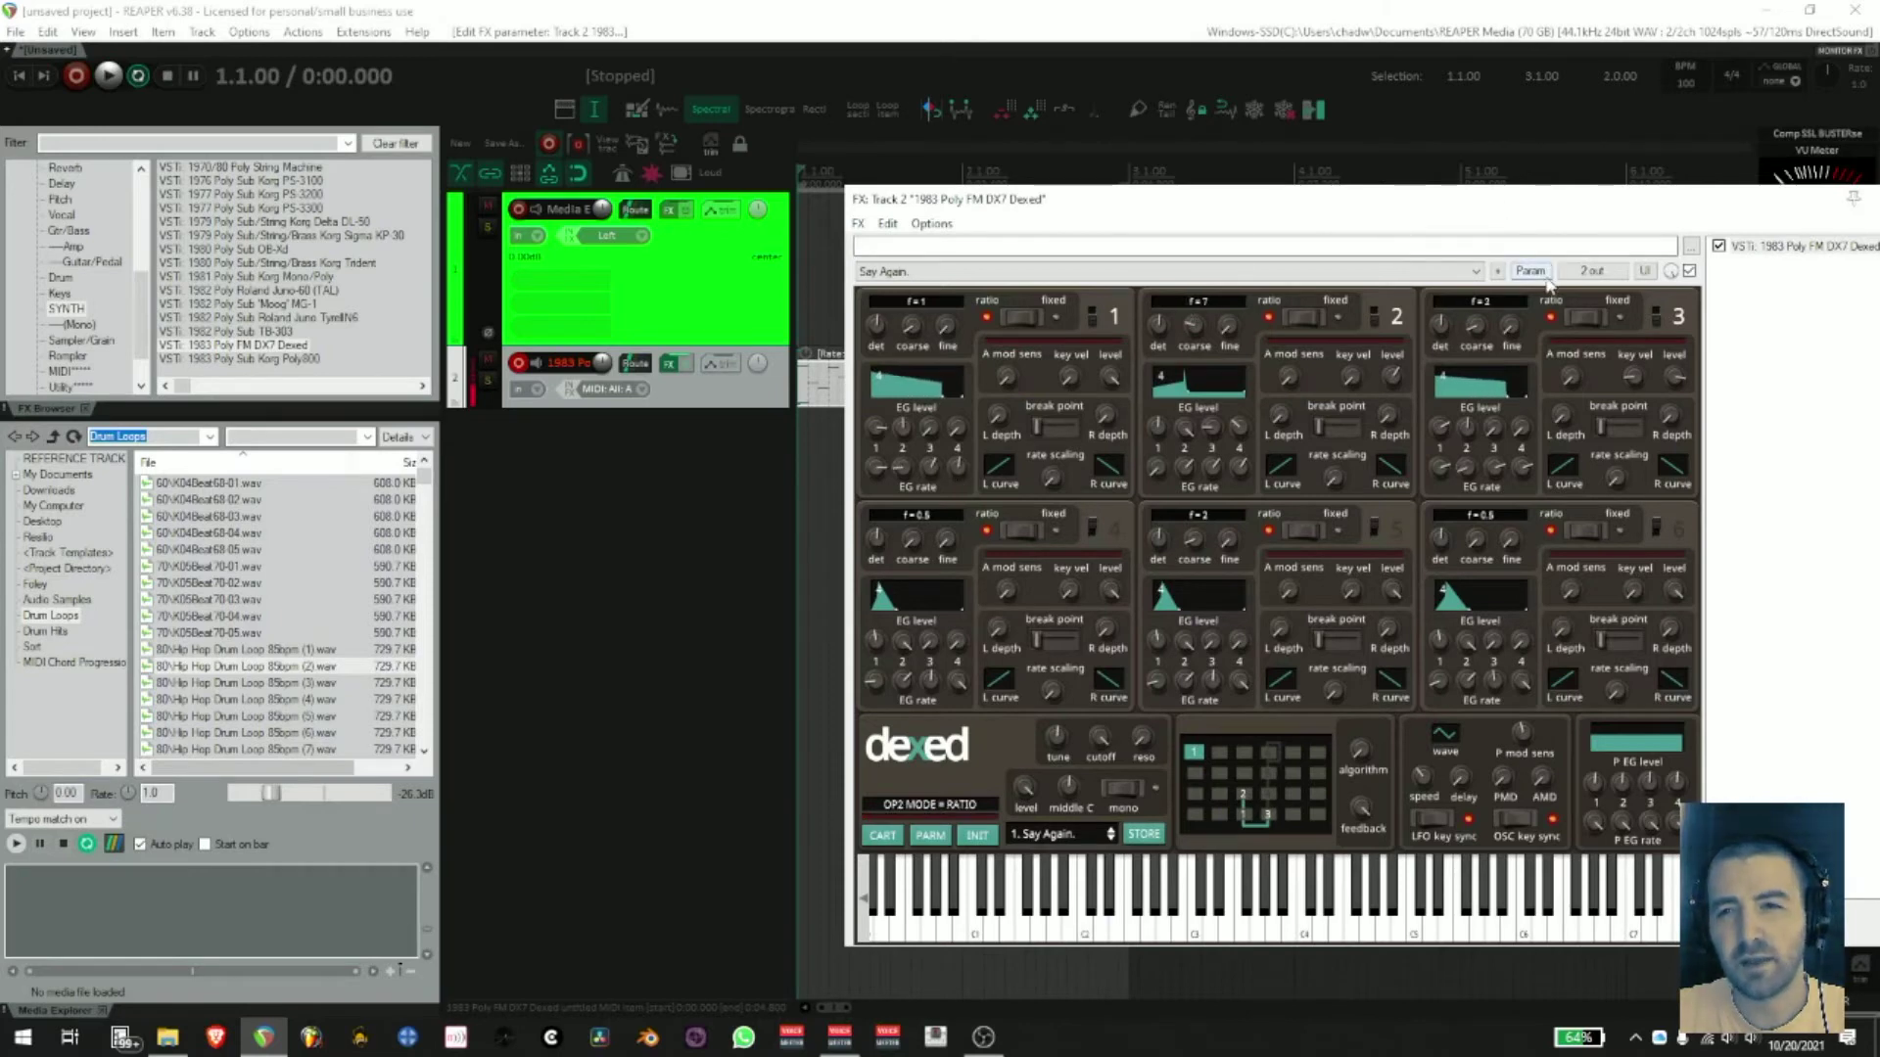
- Modulate operator 1's EG Rate 3 with a saw R LFO at about 30.1% strength and start playback
left_click(1532, 272)
left_click(1556, 356)
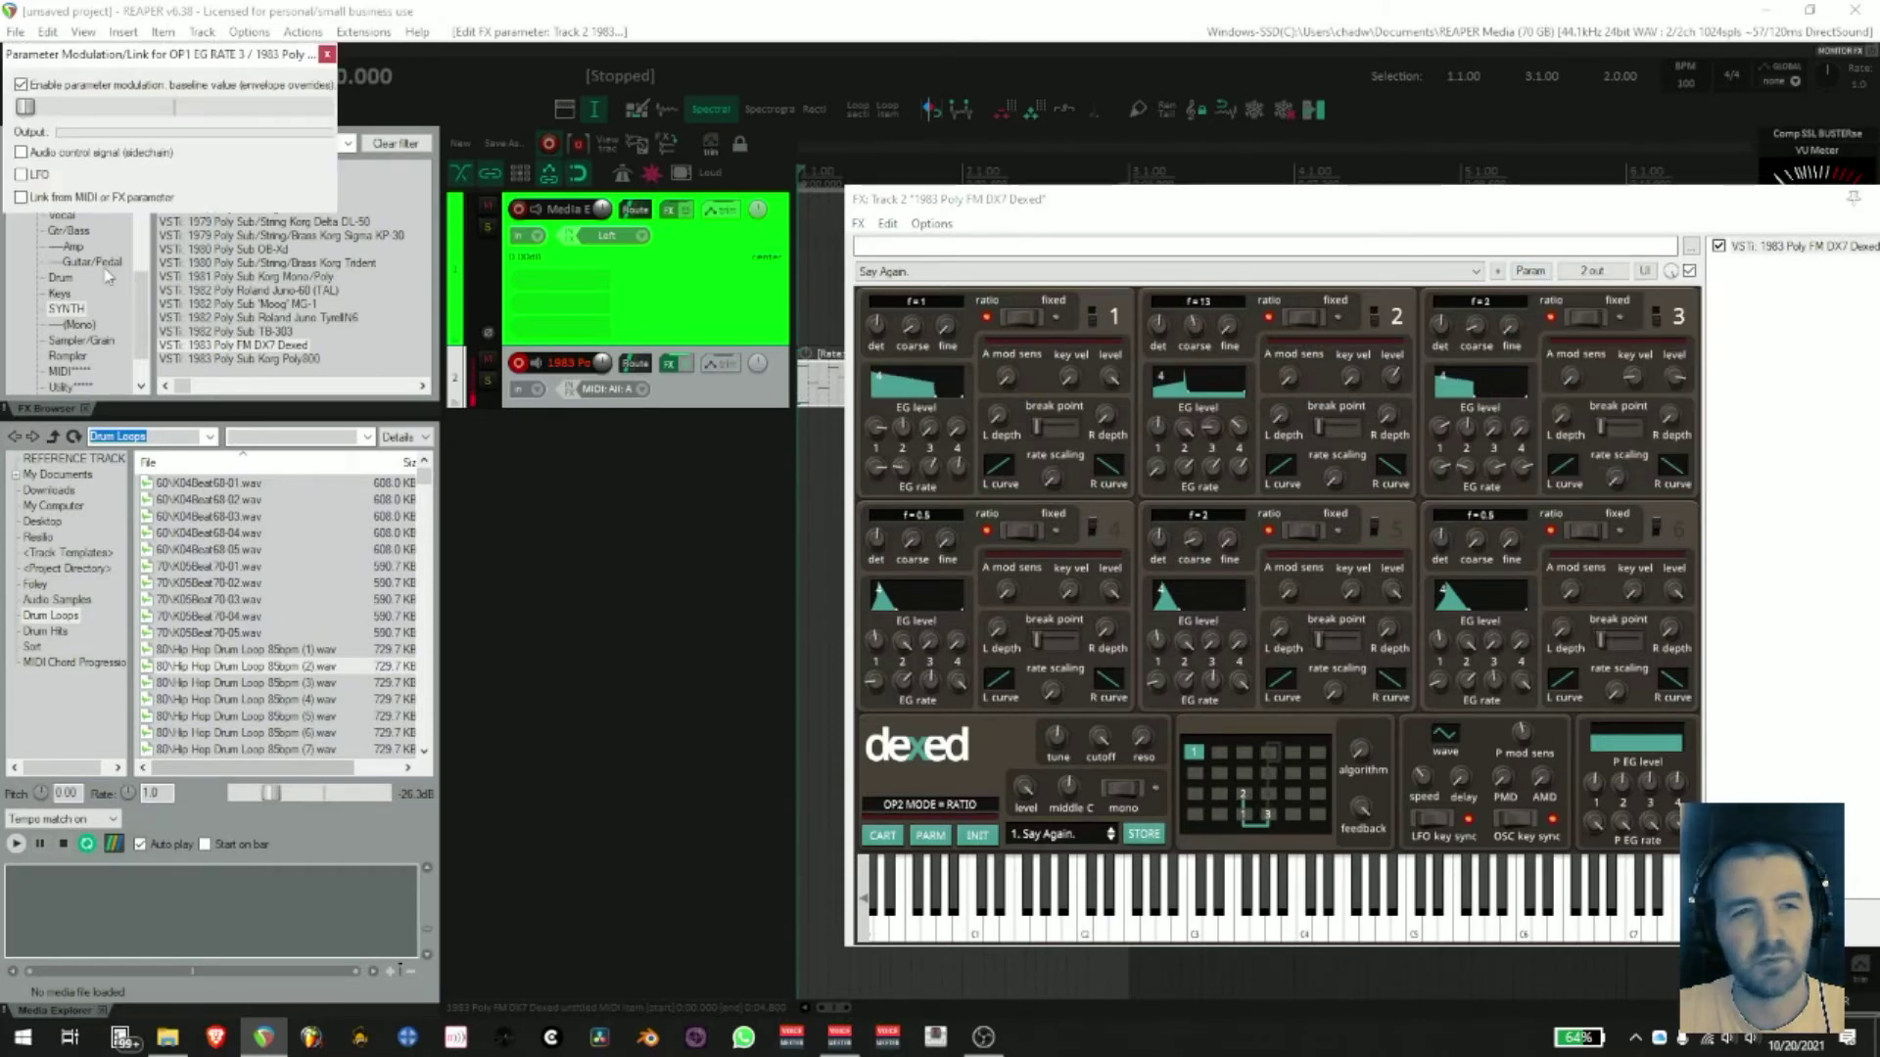
left_click(20, 175)
left_click(115, 196)
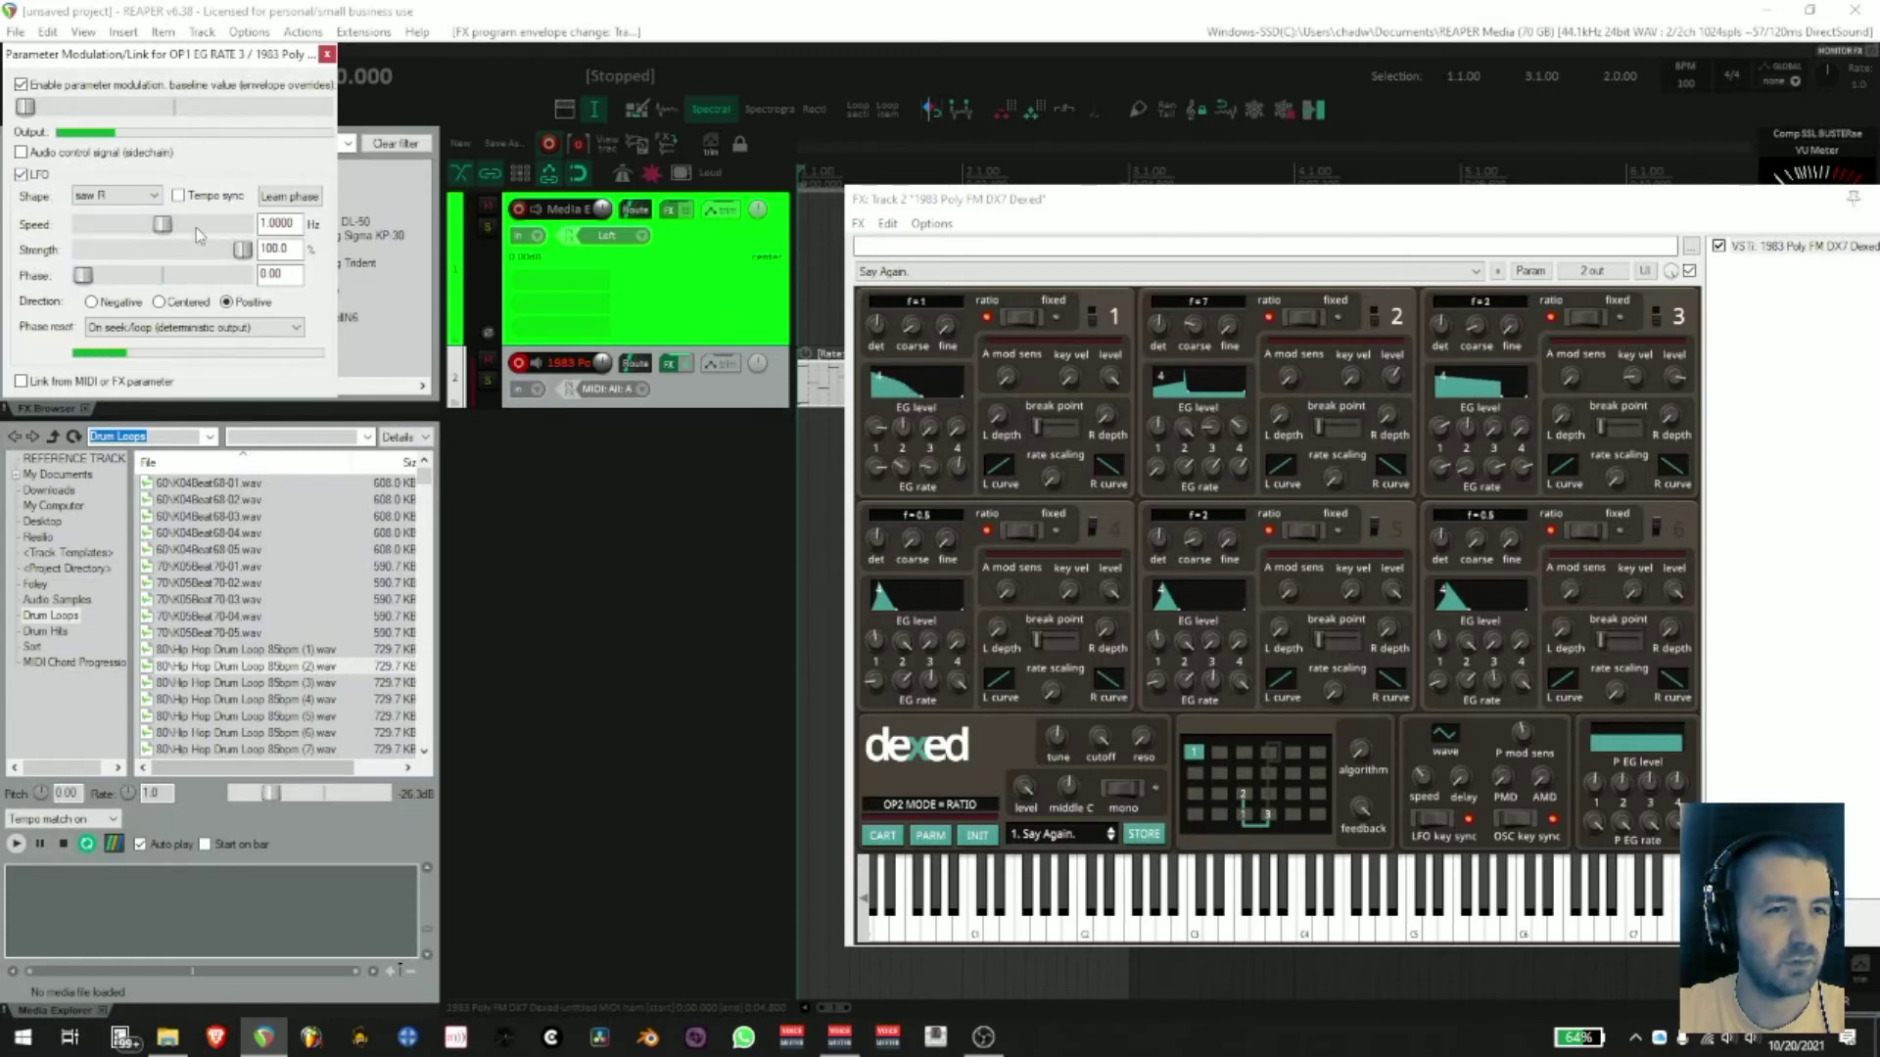
left_click(97, 251)
left_click_drag(199, 55, 497, 404)
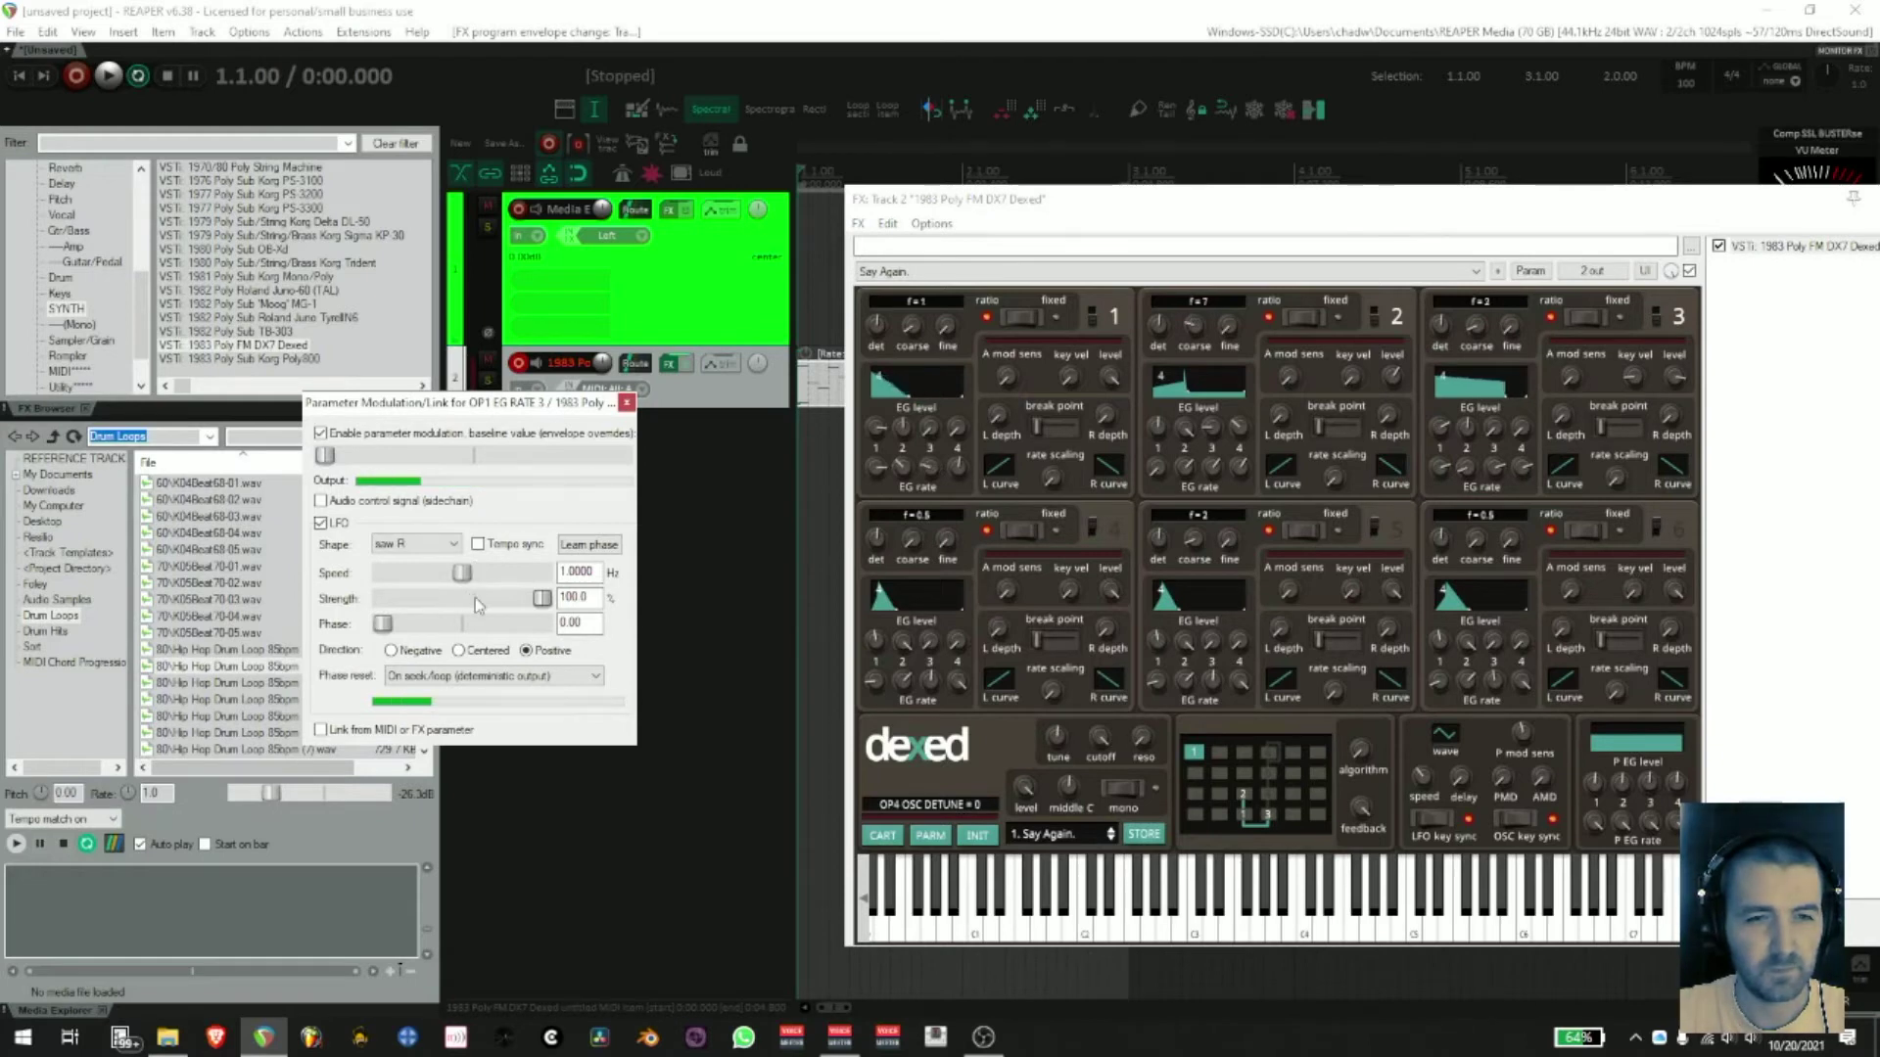
left_click_drag(541, 599, 431, 599)
key("space")
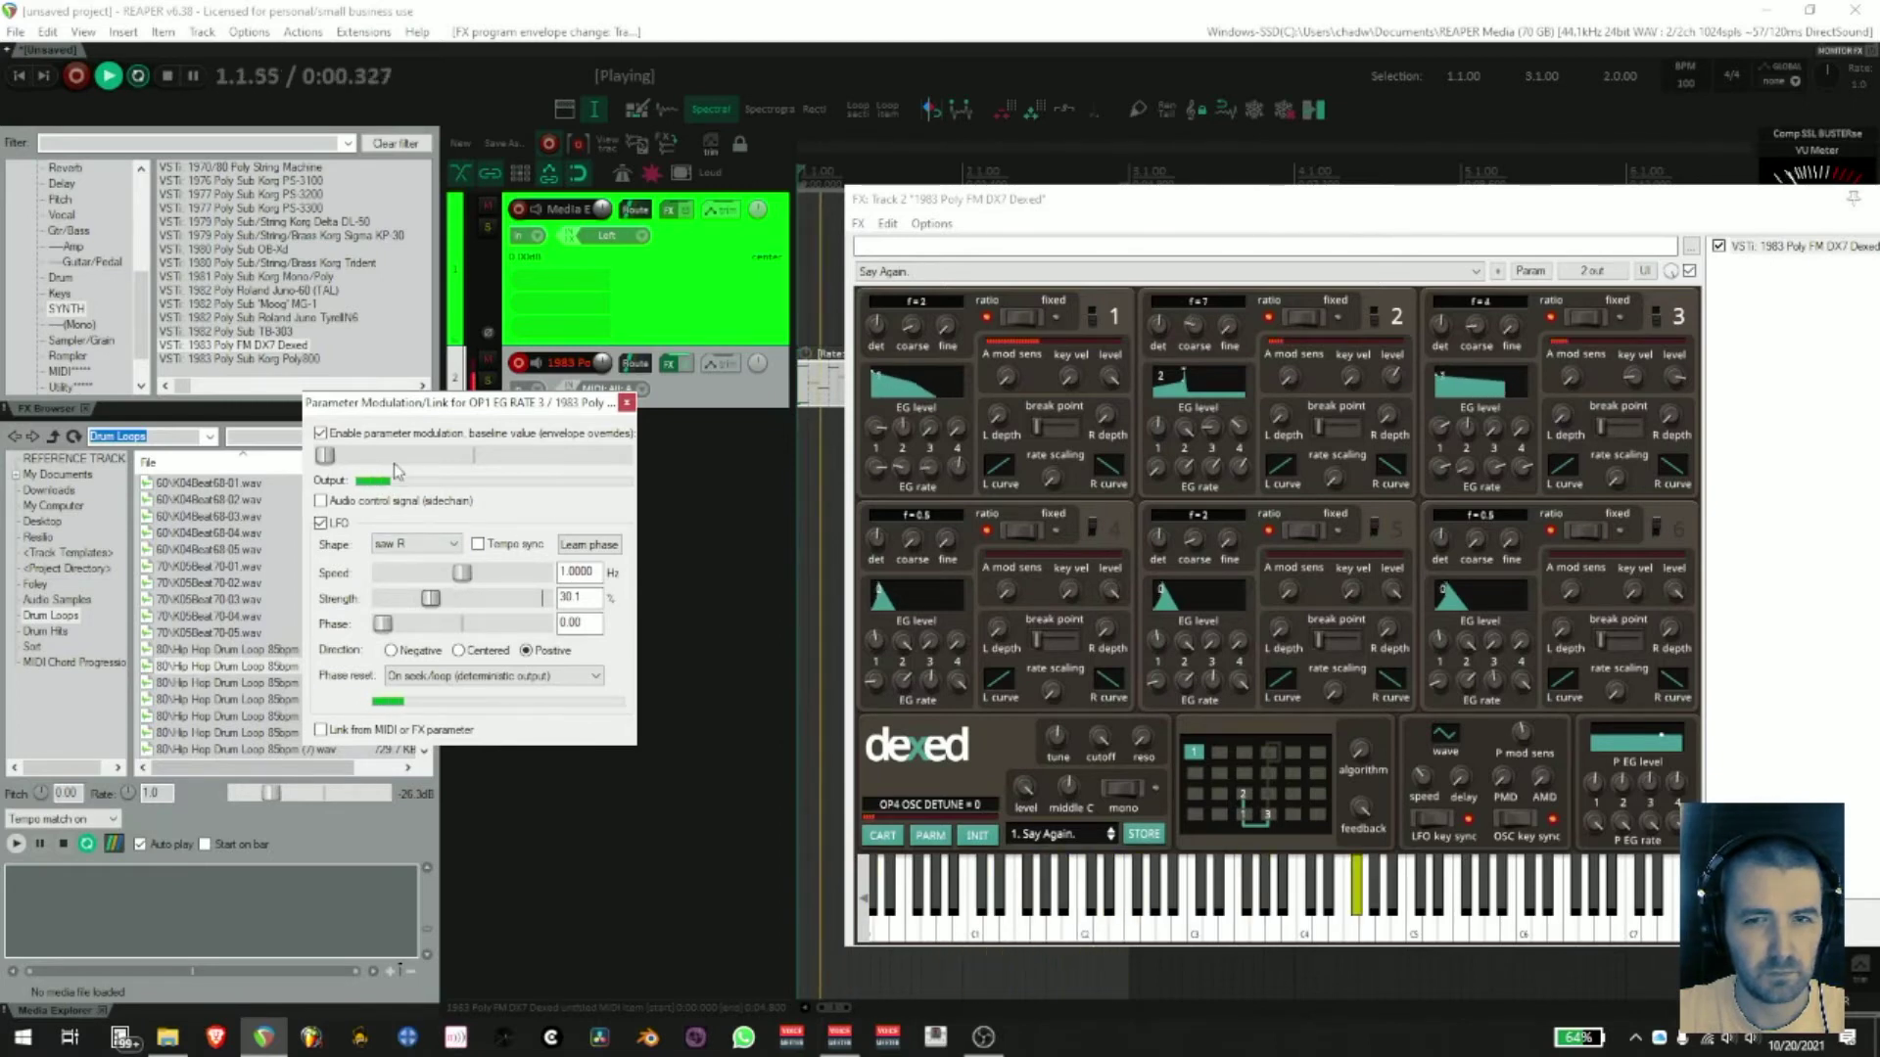
- Raise the baseline of operator 1's EG Rate 3 modulation, and set its LFO to 100% strength, Centered direction and about 2.67 Hz
left_click_drag(411, 458, 567, 483)
left_click_drag(432, 600, 569, 621)
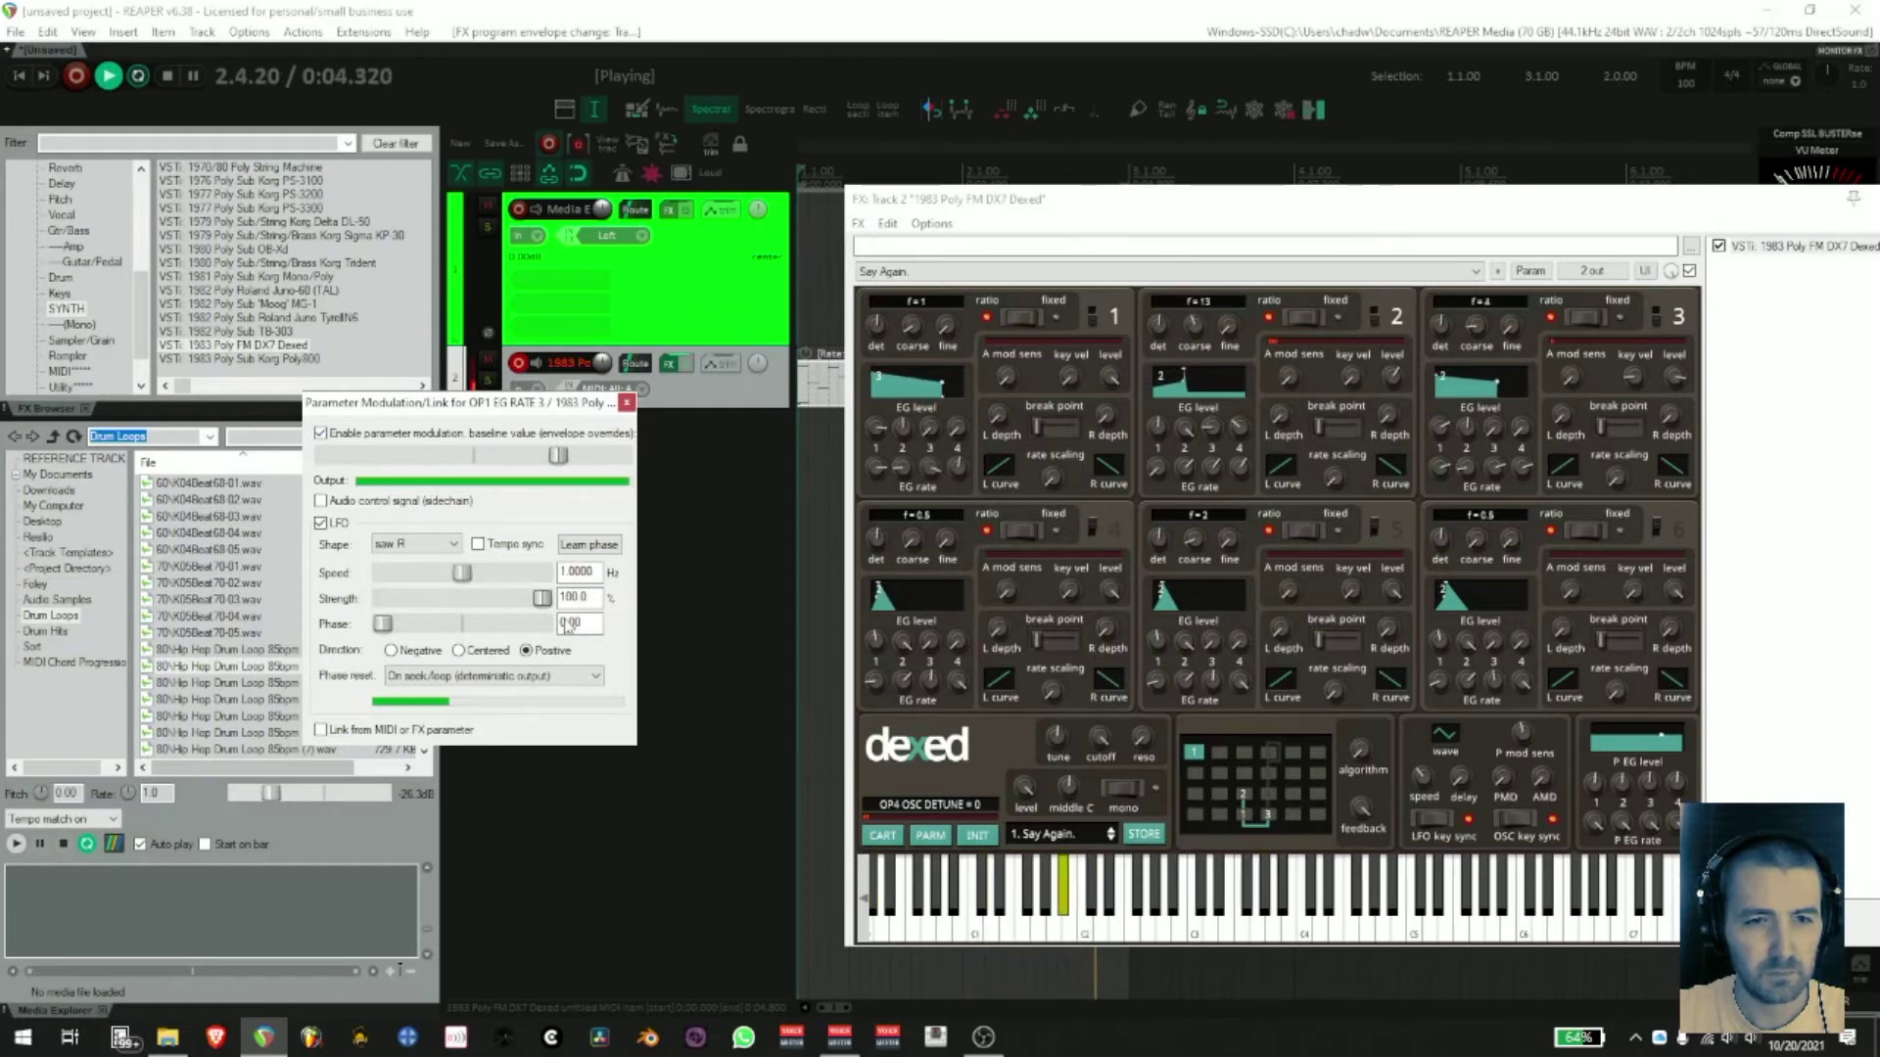
left_click(458, 651)
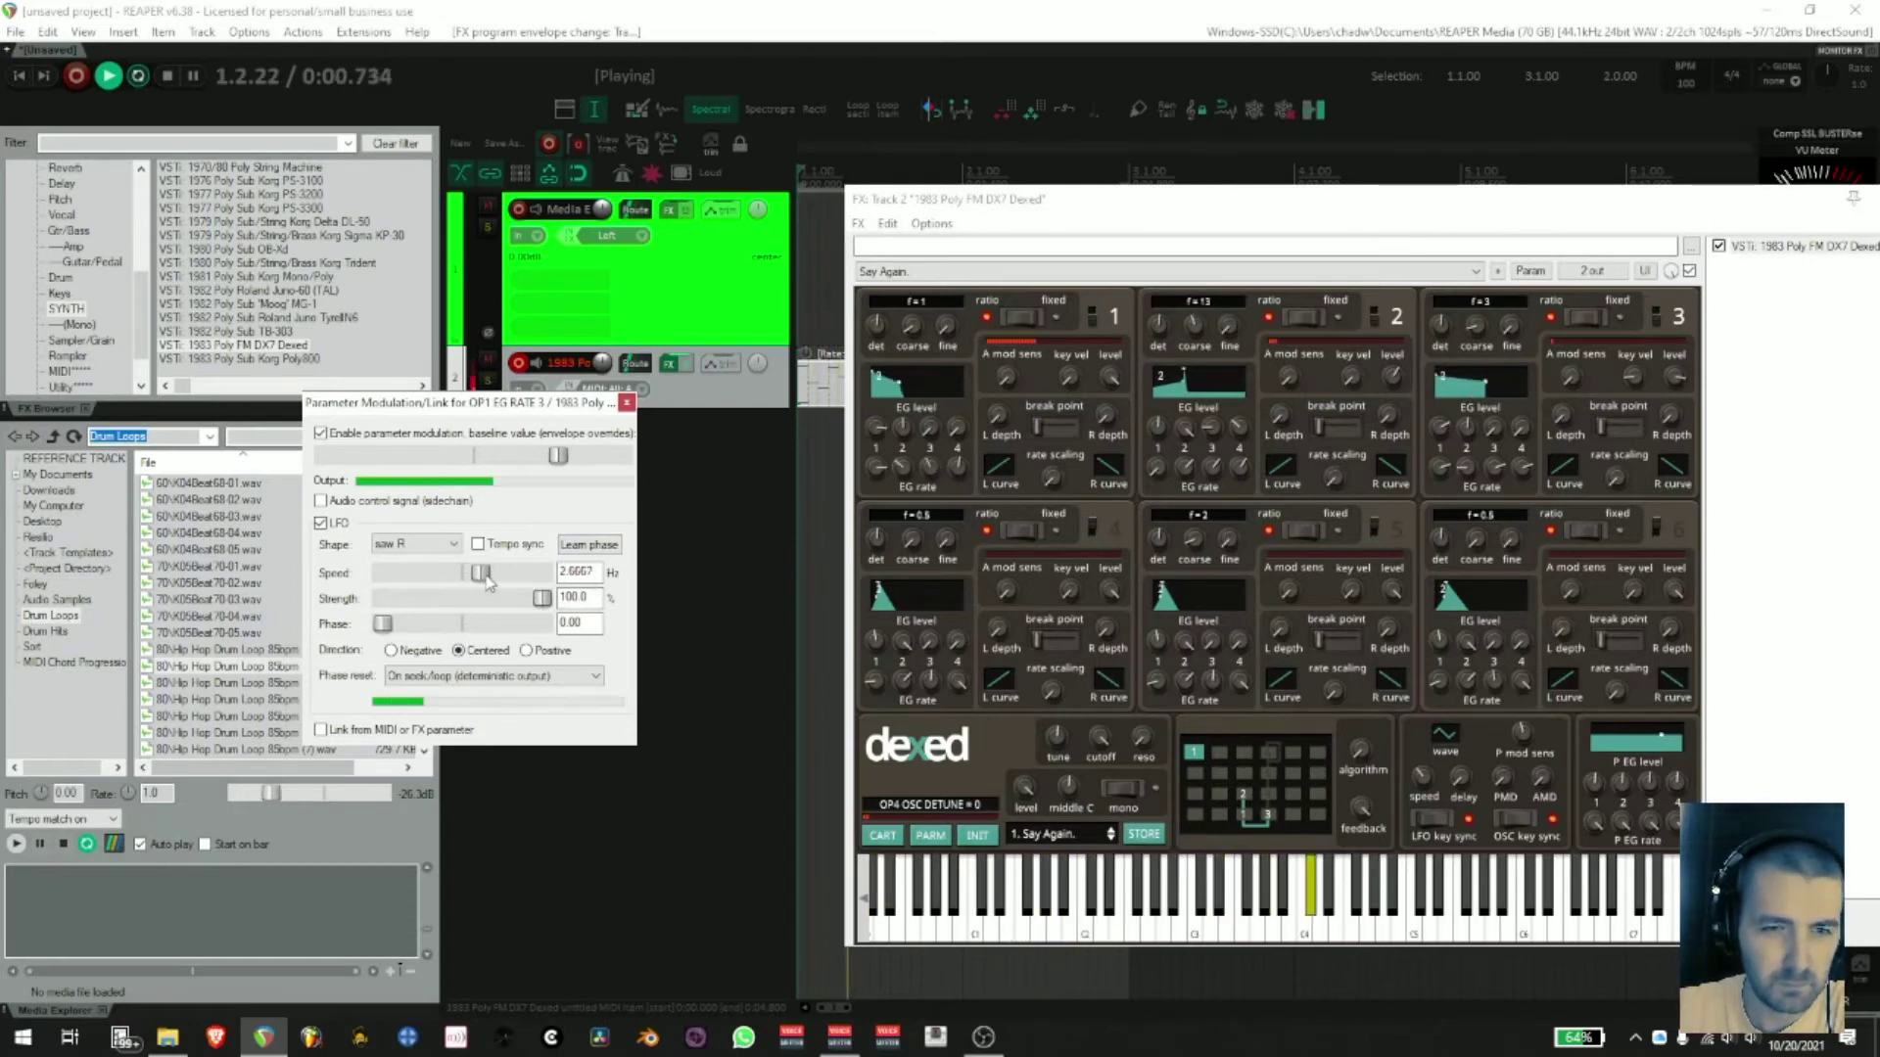
left_click_drag(461, 572, 483, 580)
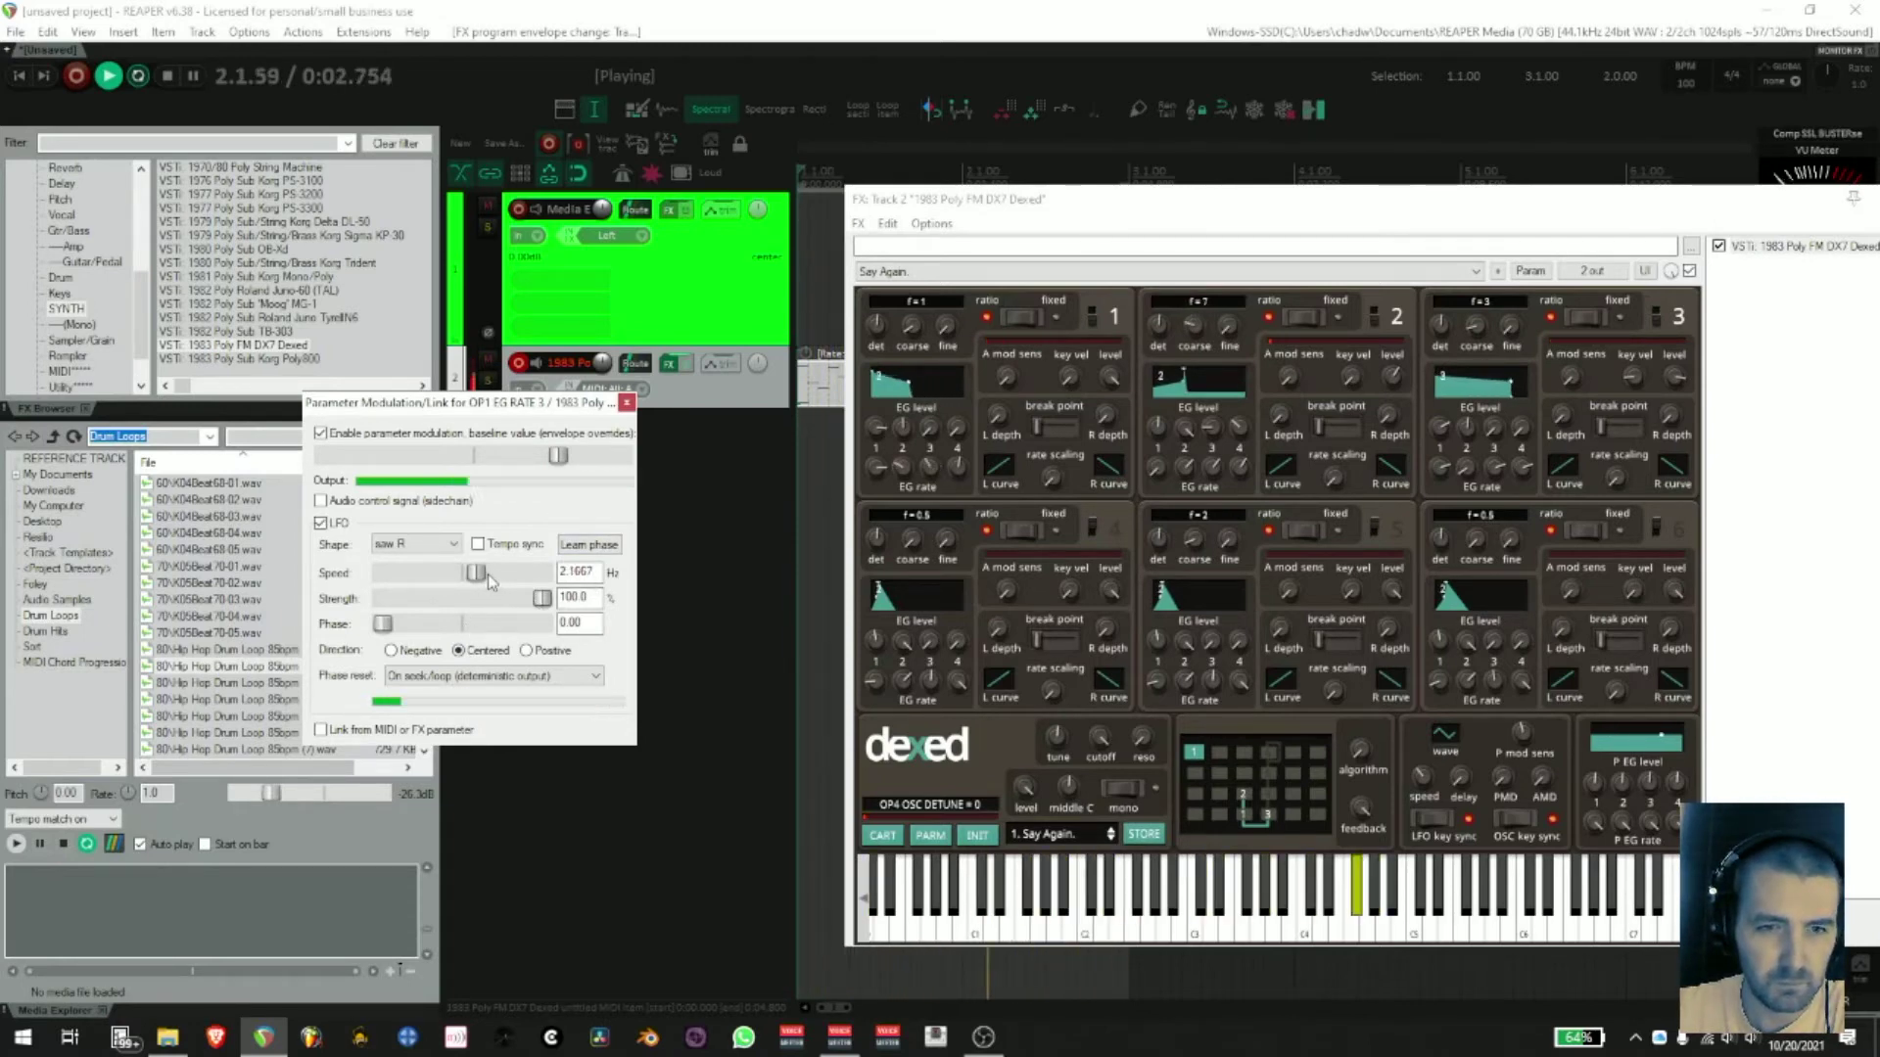
- Change the EG Rate 3 LFO to a triangle at 0.8571 Hz, close its modulation window and stop playback
left_click(416, 544)
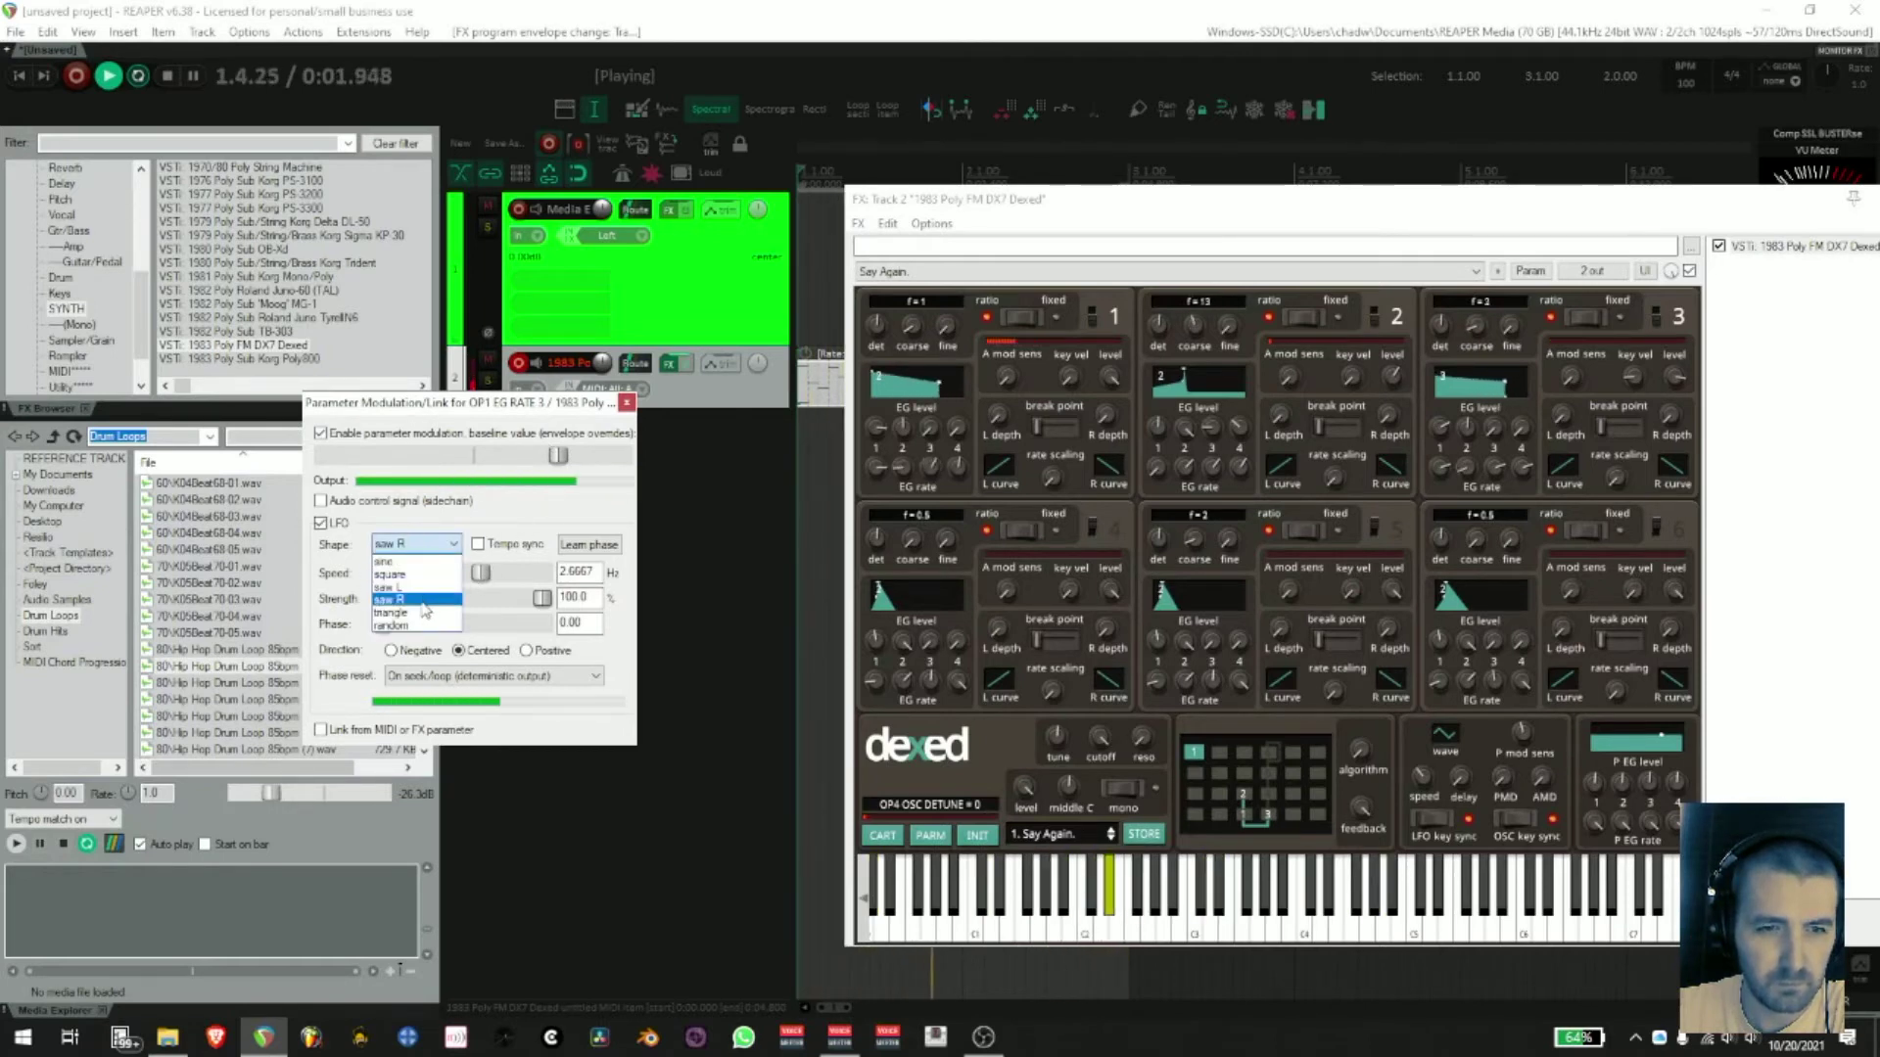
left_click(421, 612)
left_click_drag(479, 574, 476, 581)
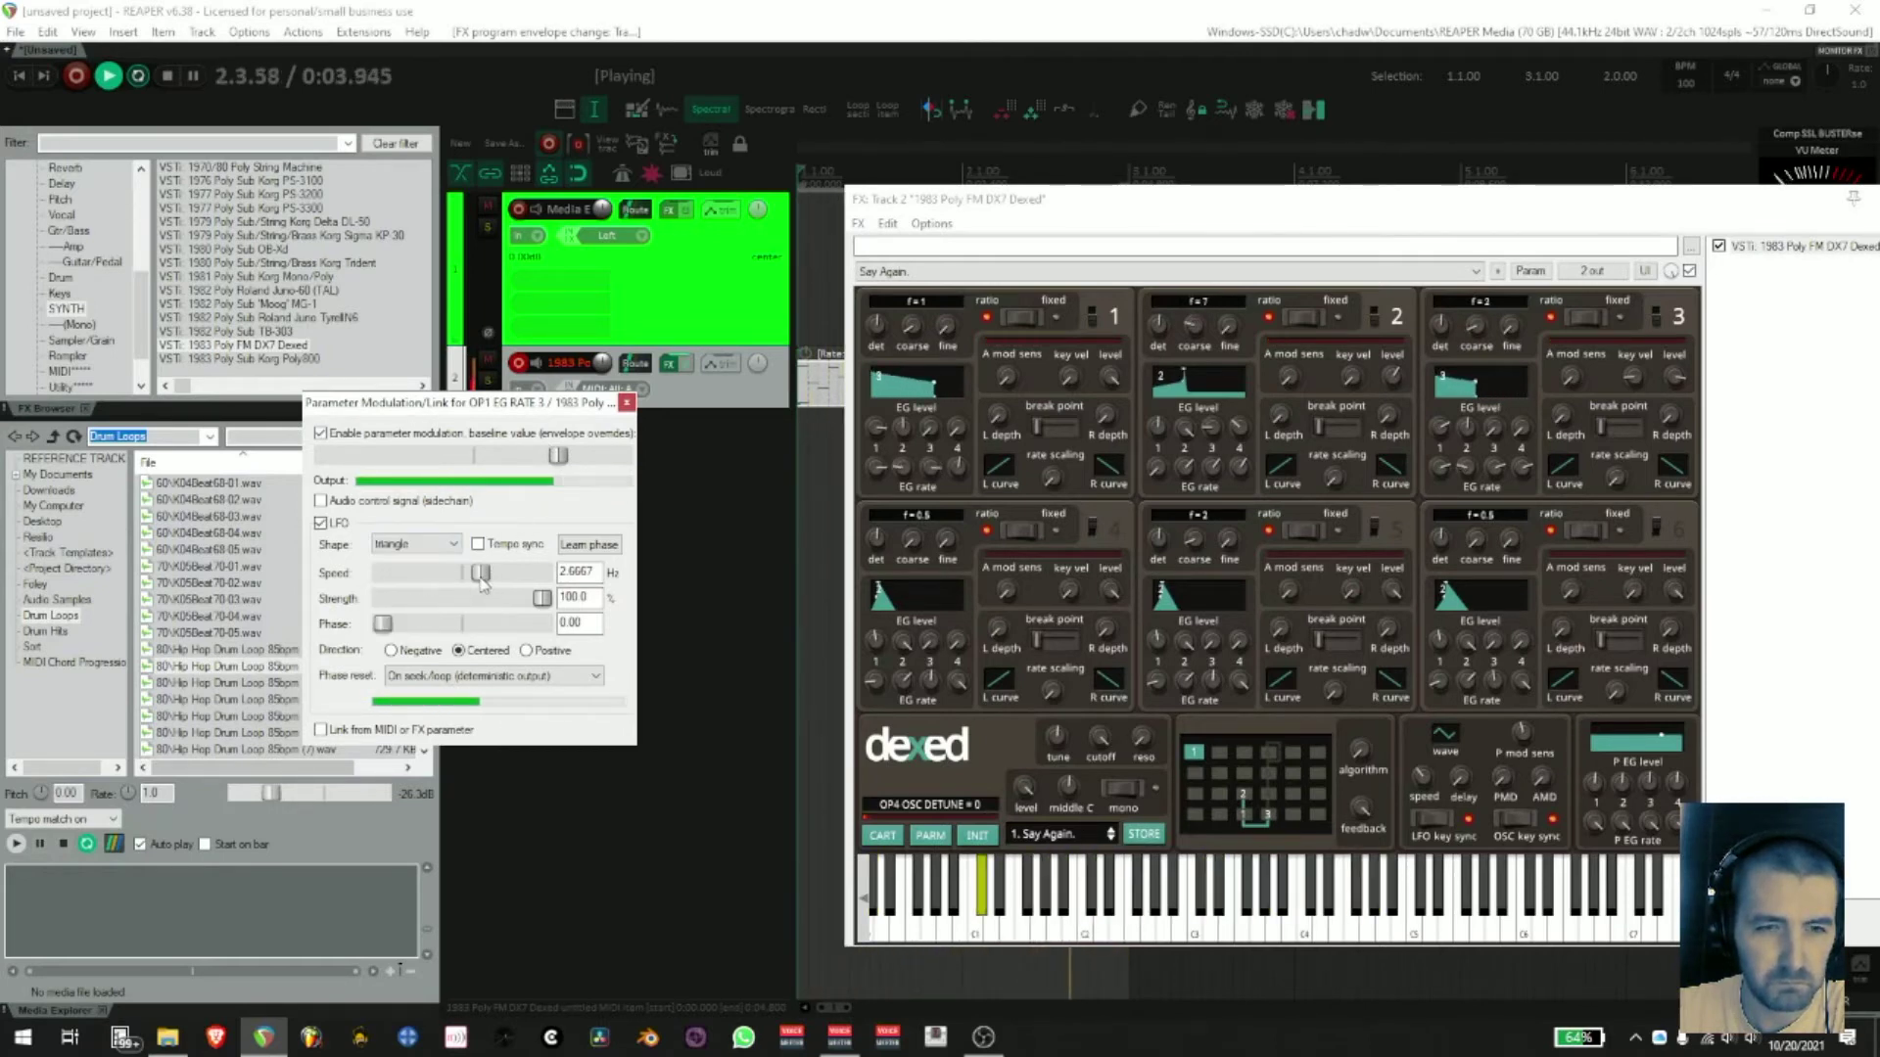
scroll(476, 580, "down", 4)
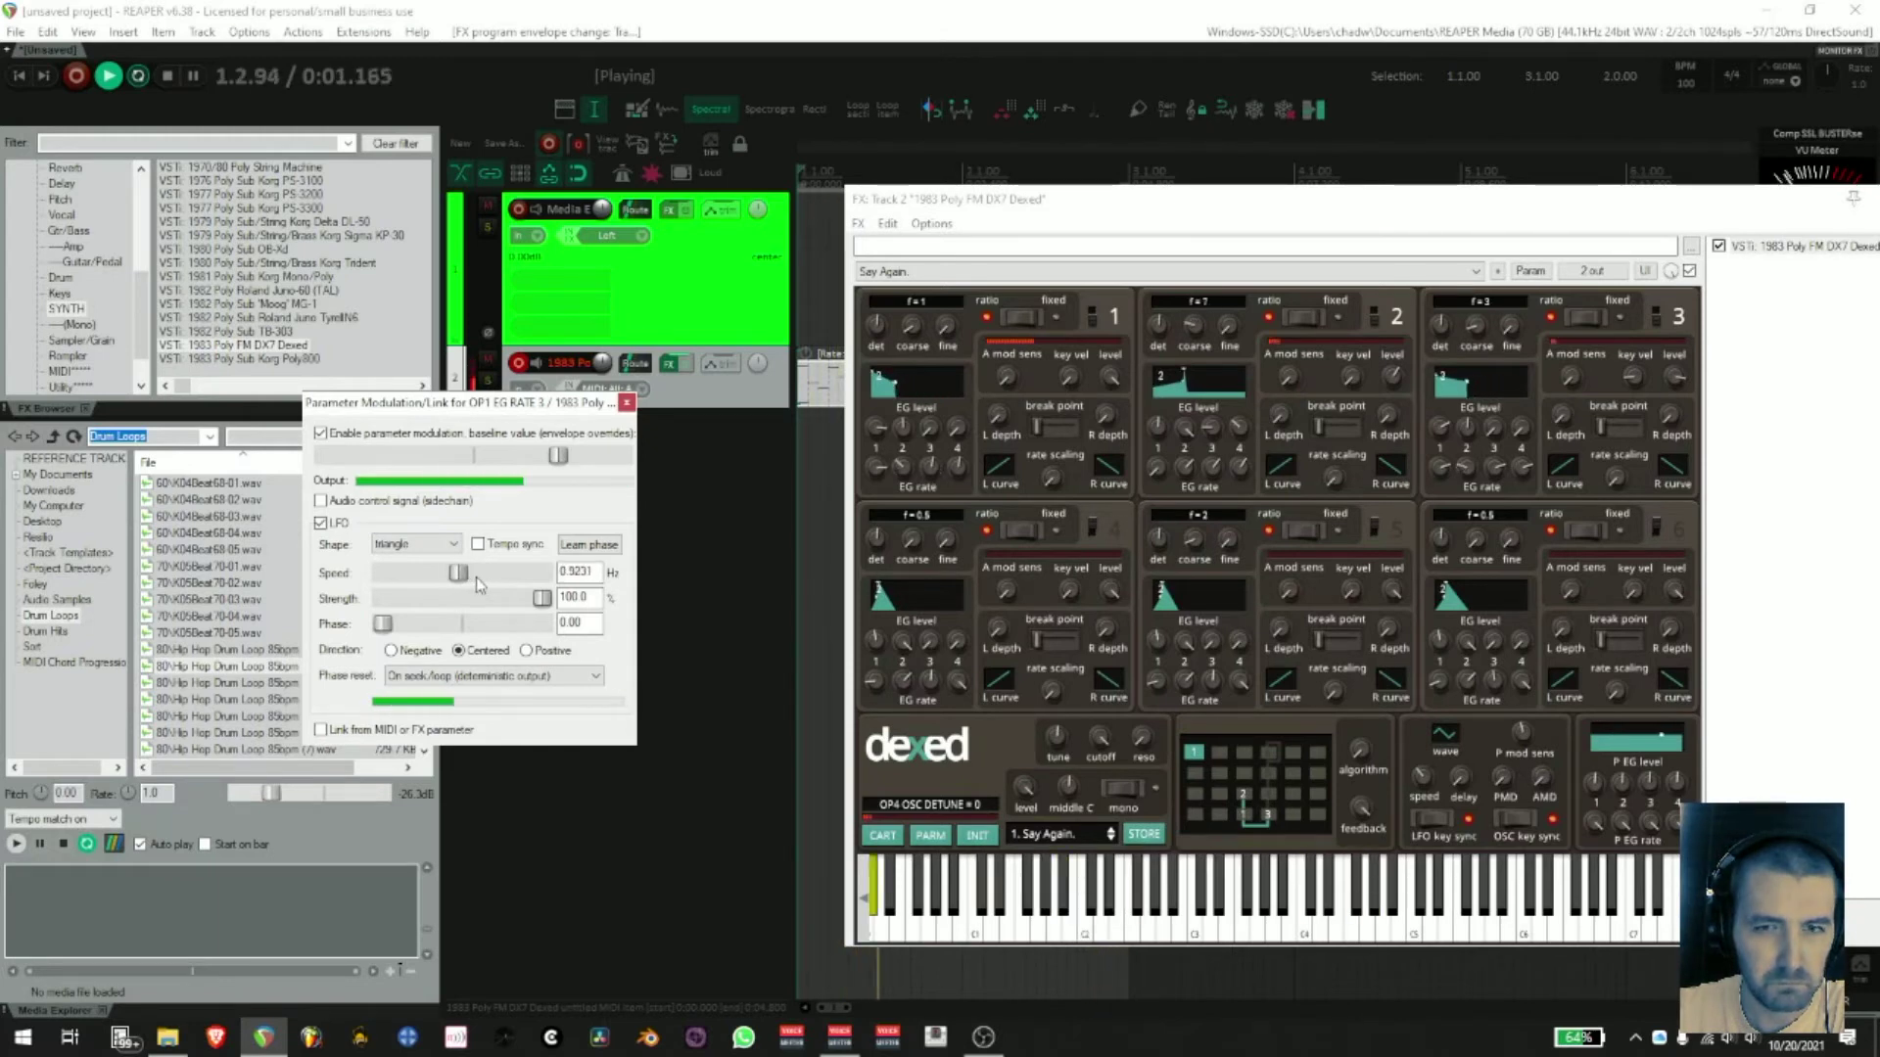
scroll(476, 580, "down", 1)
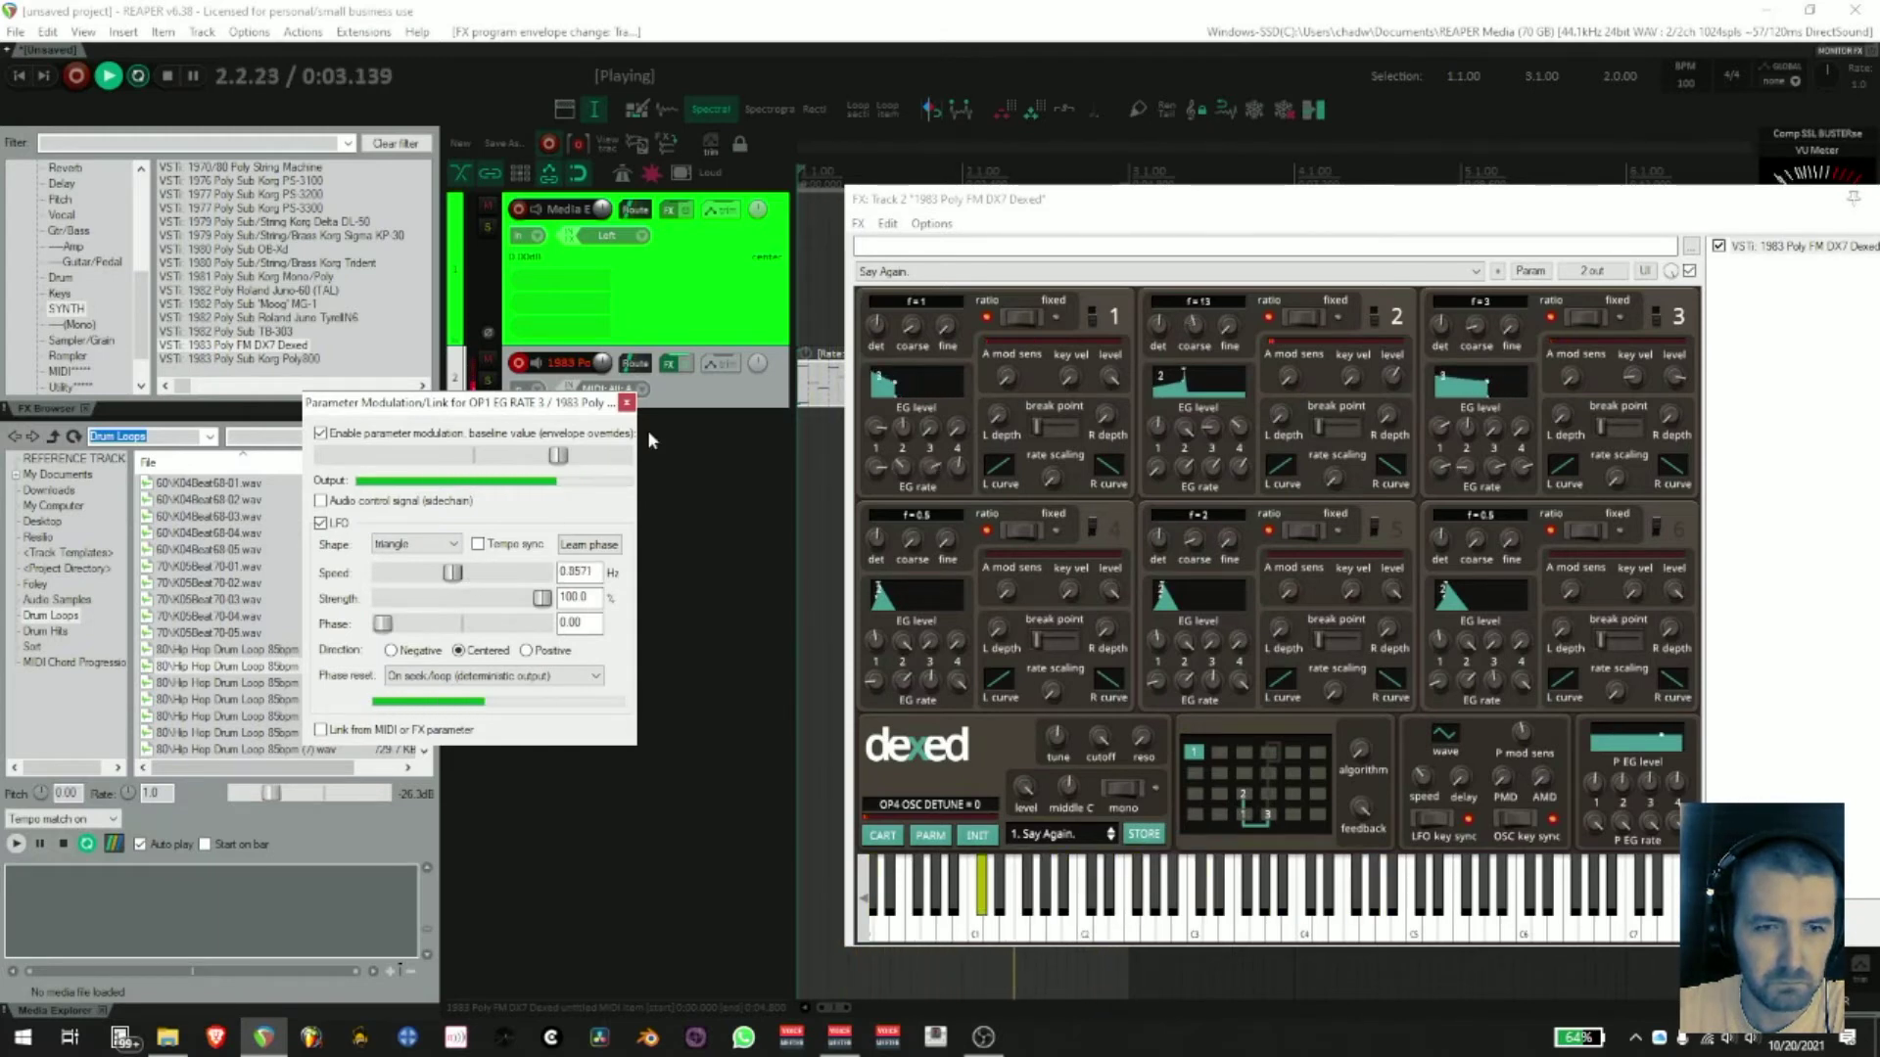
left_click(627, 404)
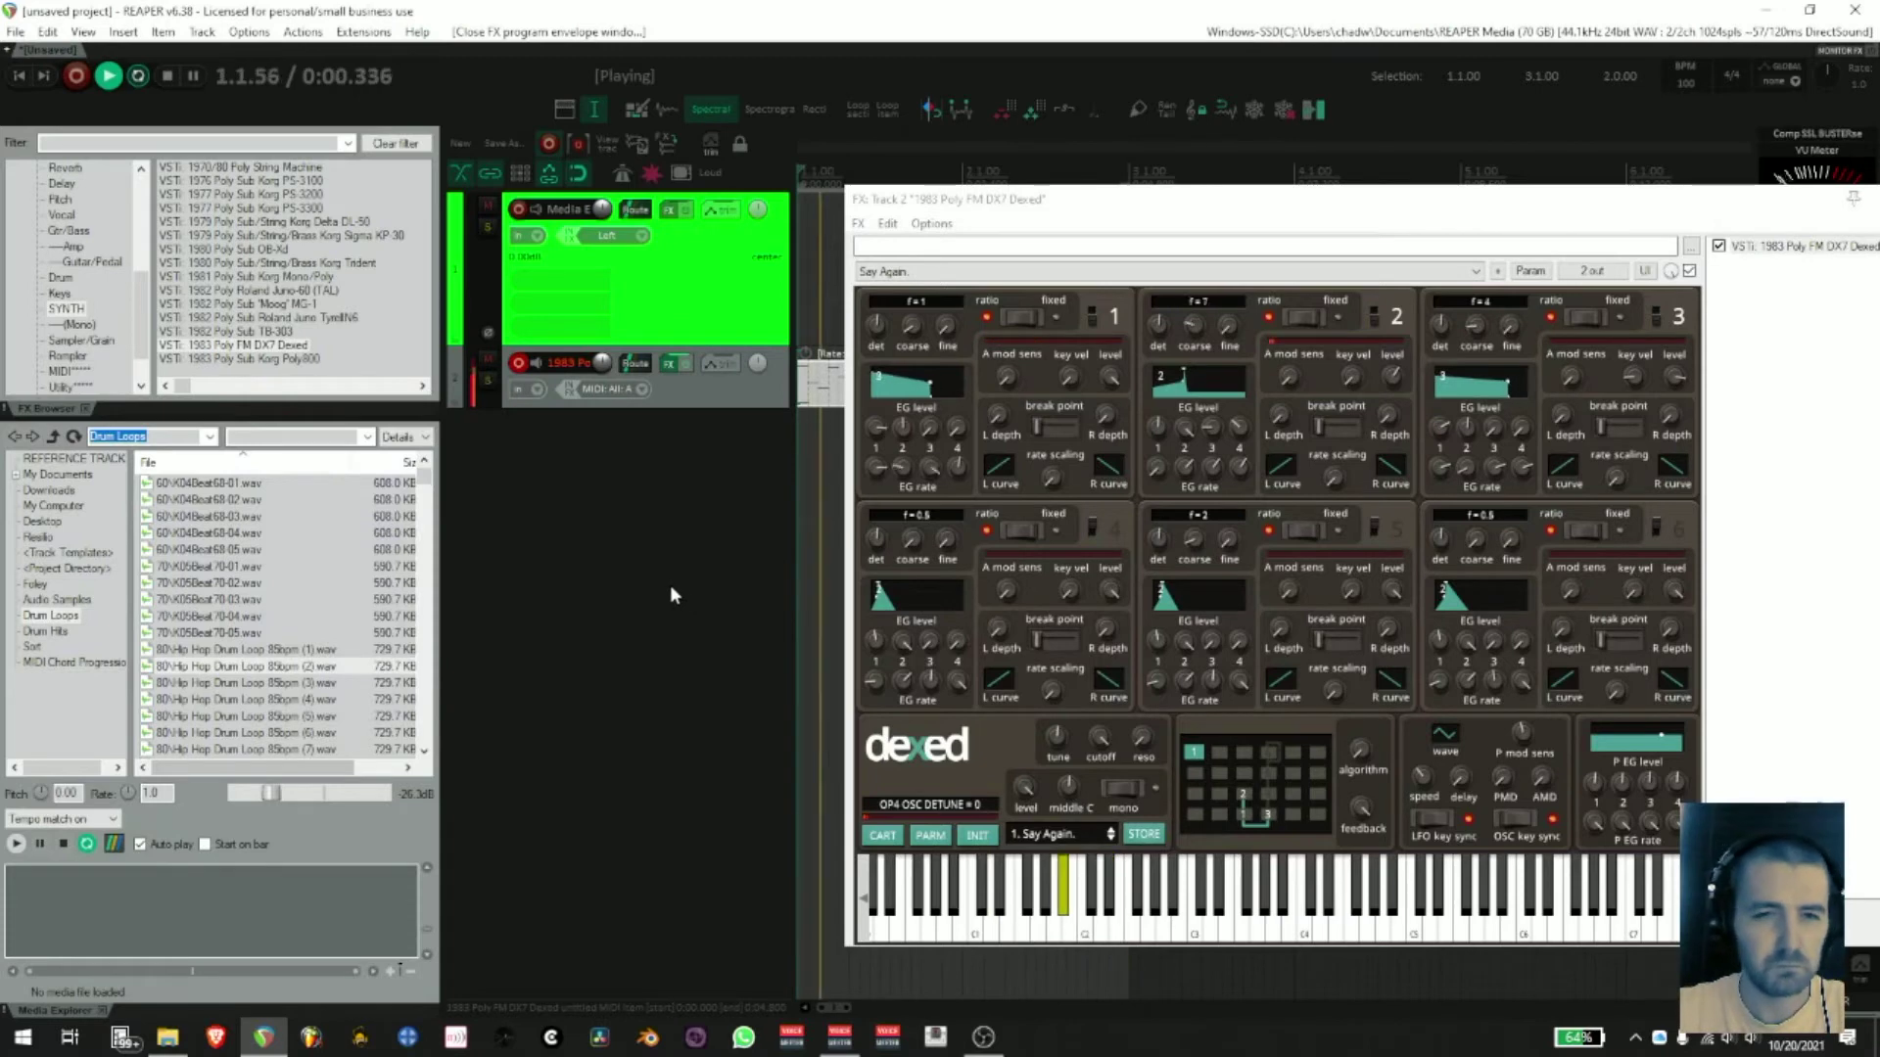
key("space")
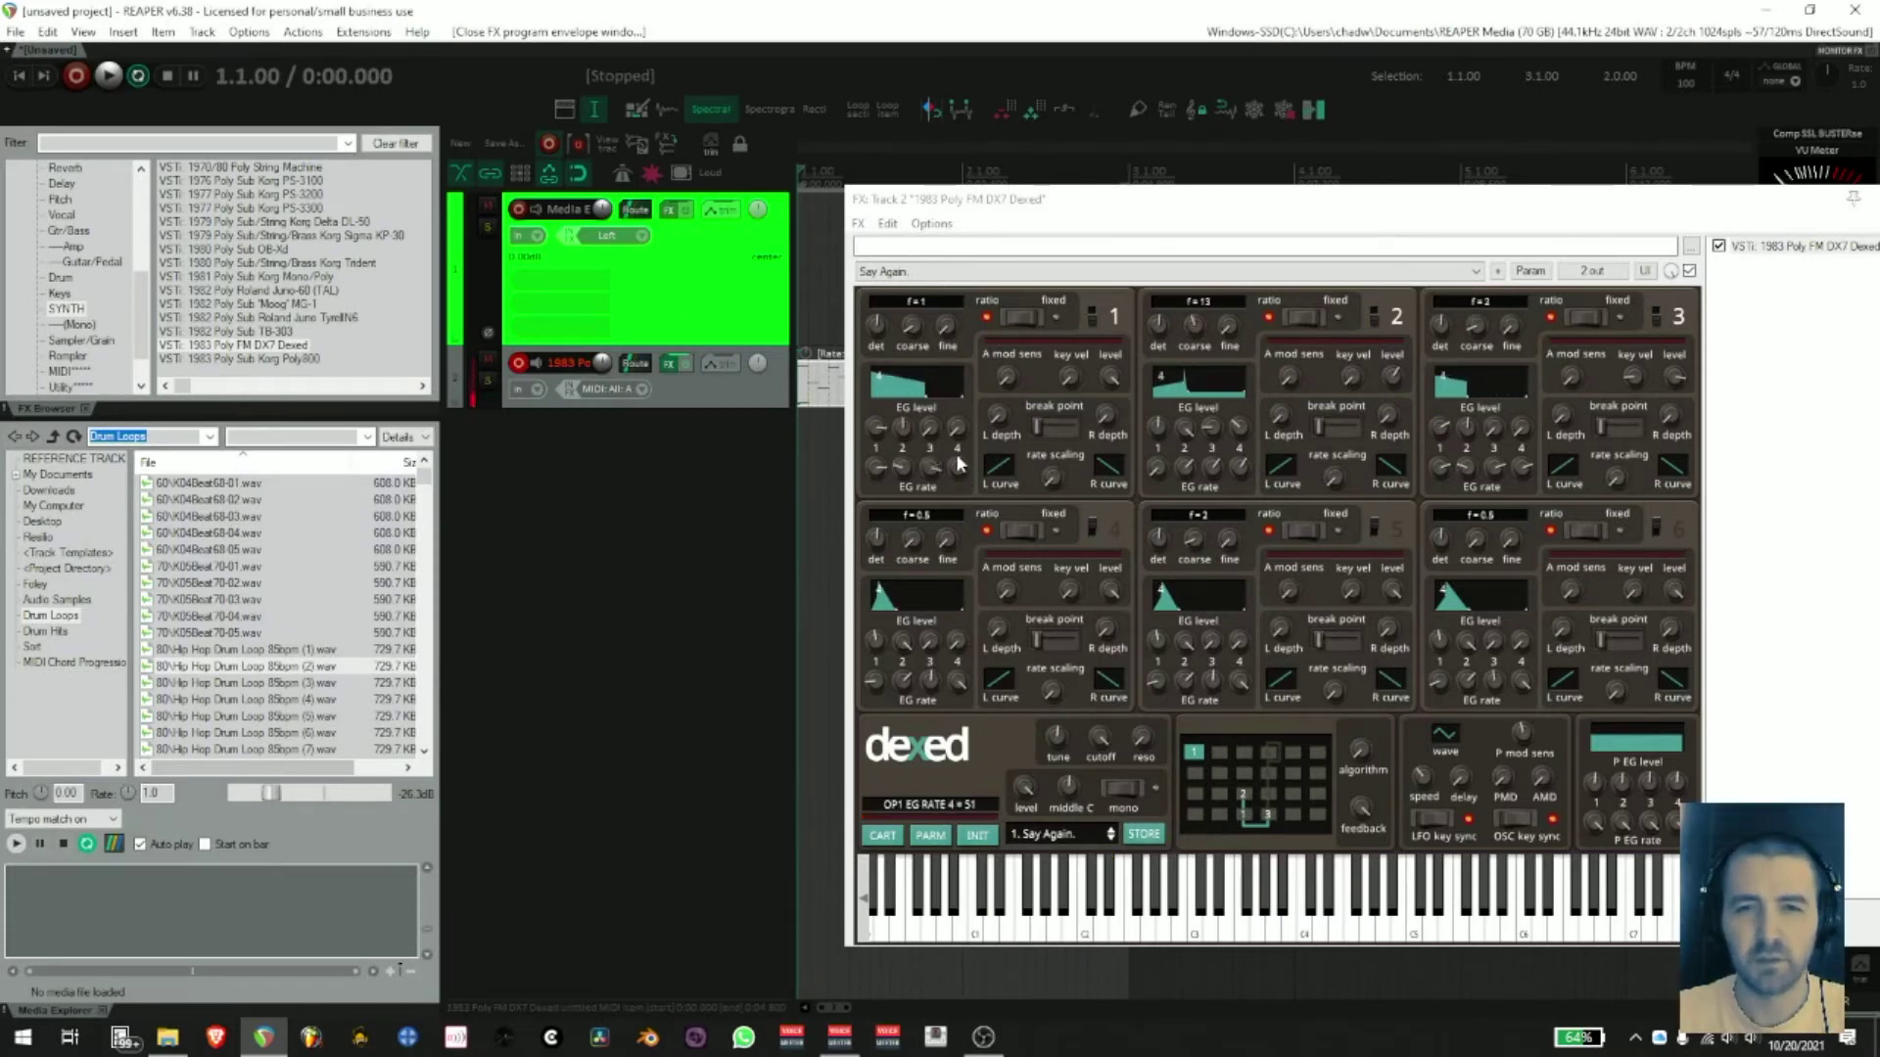
- Add a triangle LFO to operator 1's EG Rate 4, place its modulation window beside the synth and start playback
left_click_drag(963, 479, 957, 482)
left_click_drag(1193, 325, 1194, 311)
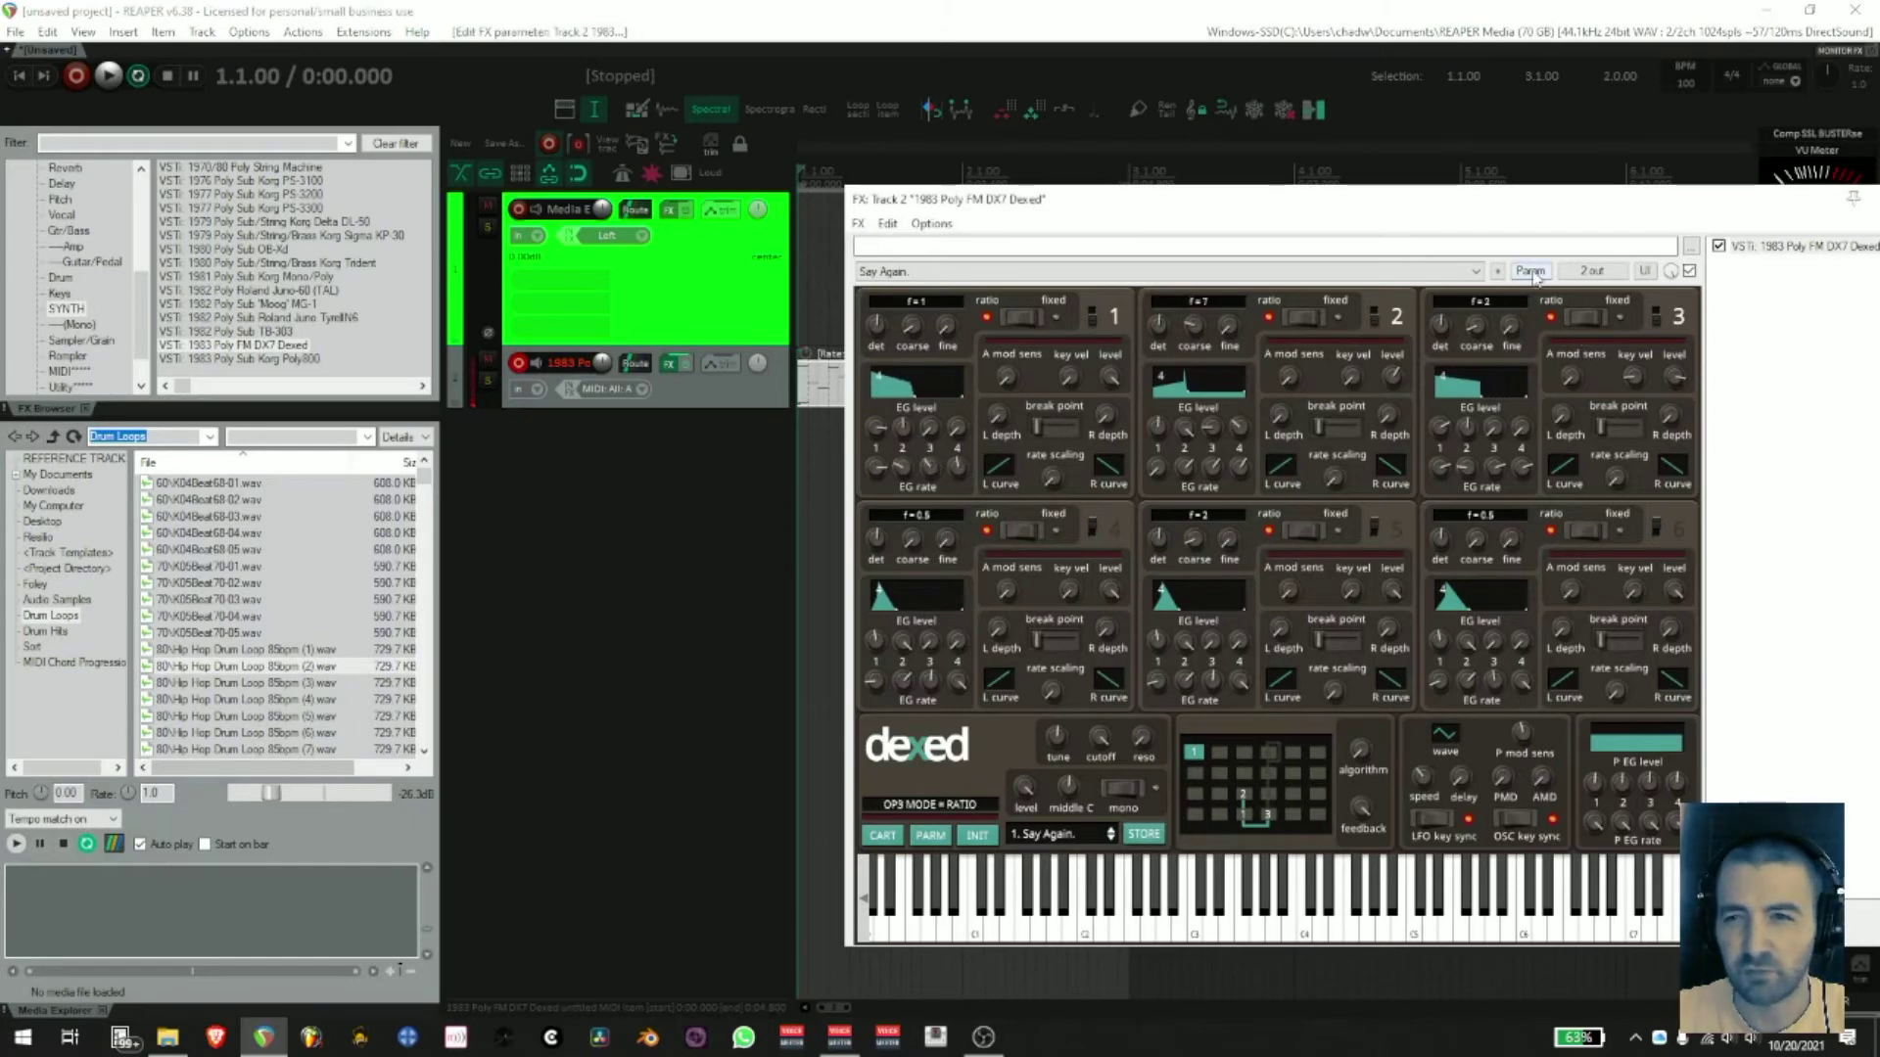
left_click(1530, 271)
left_click(1664, 356)
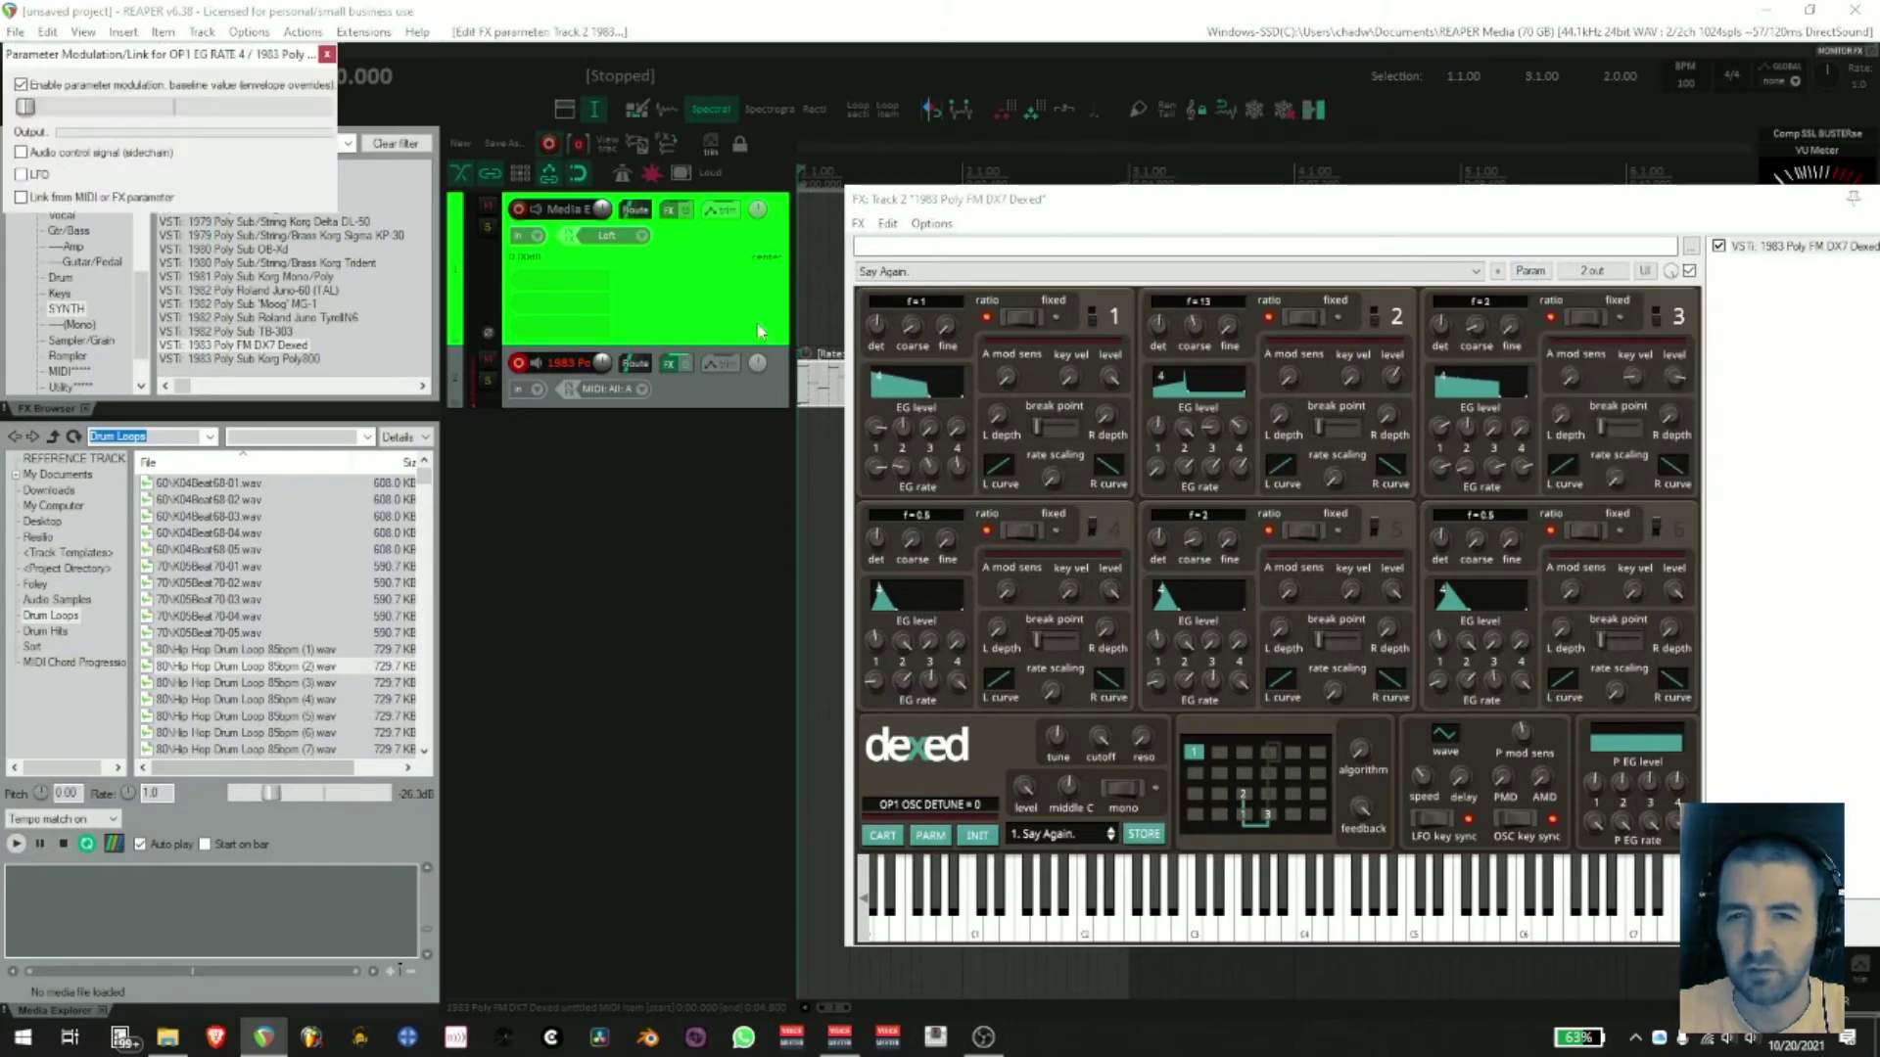
left_click(32, 177)
left_click(115, 196)
left_click(103, 250)
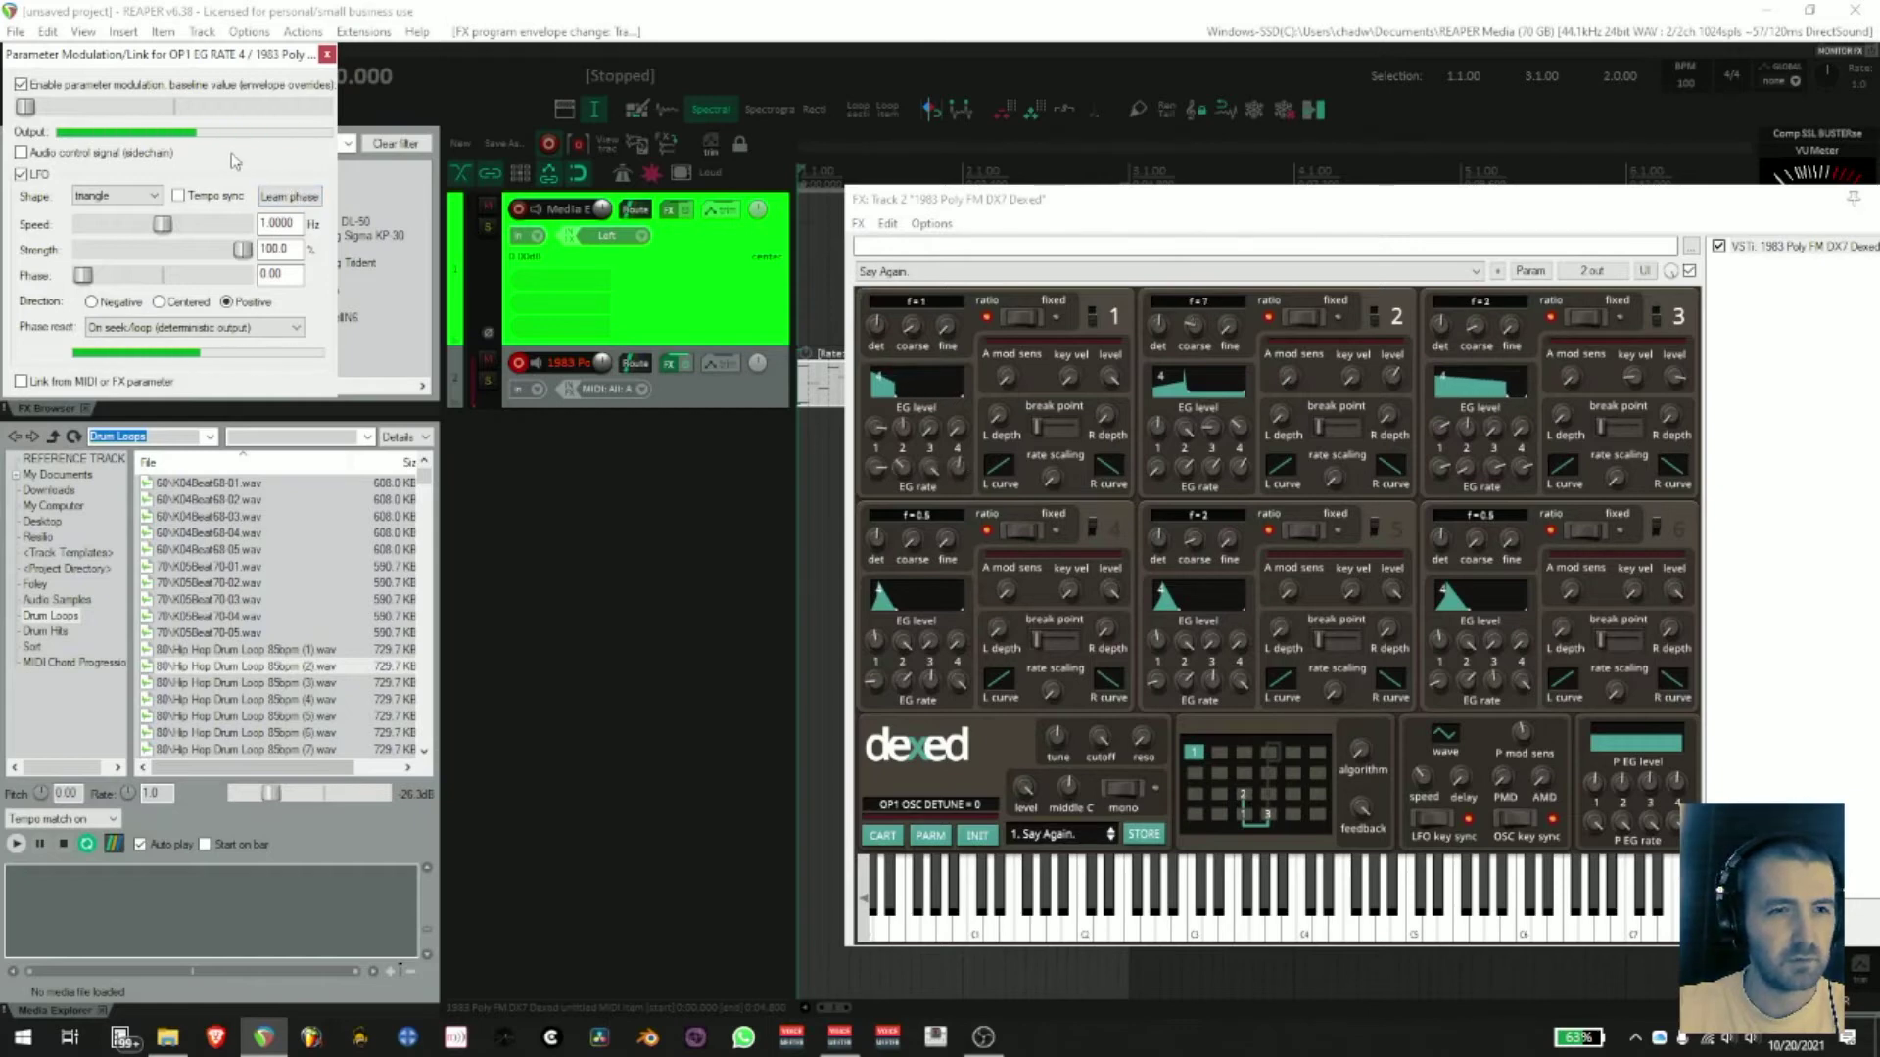
left_click_drag(166, 53, 568, 367)
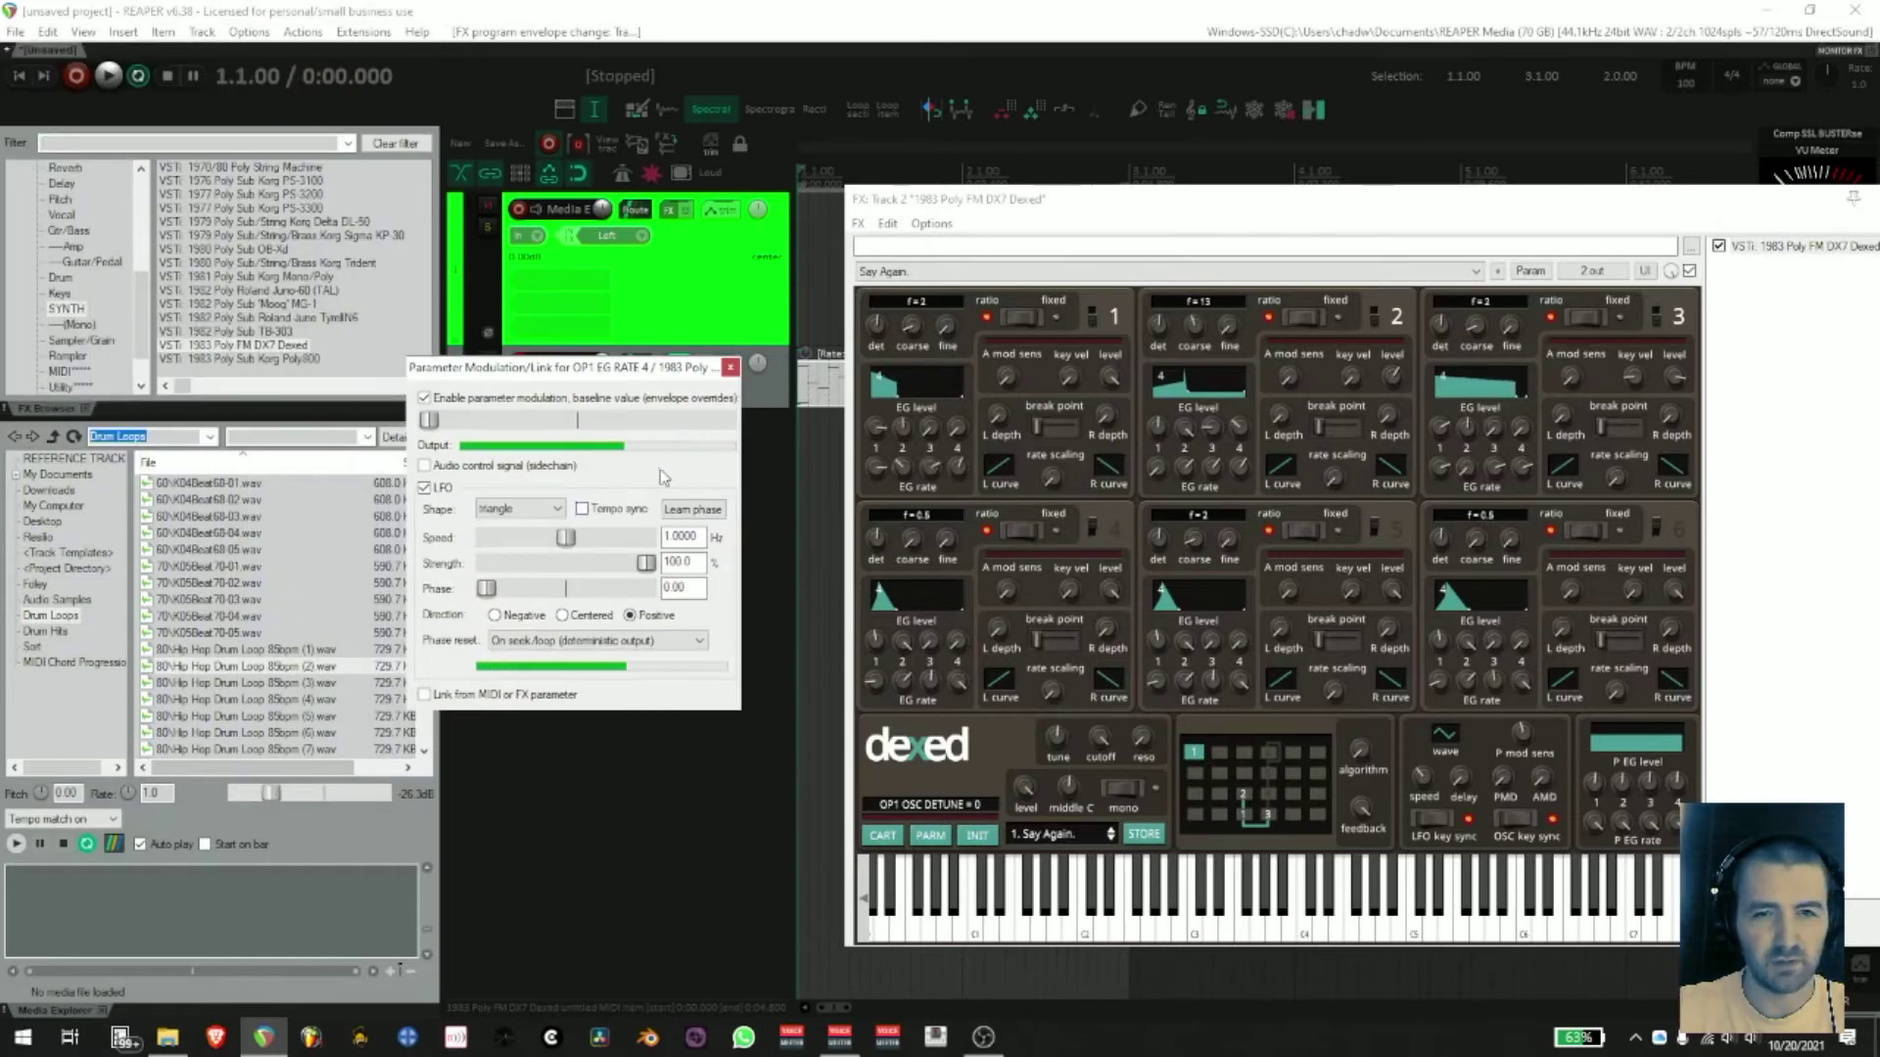
key("space")
left_click(537, 511)
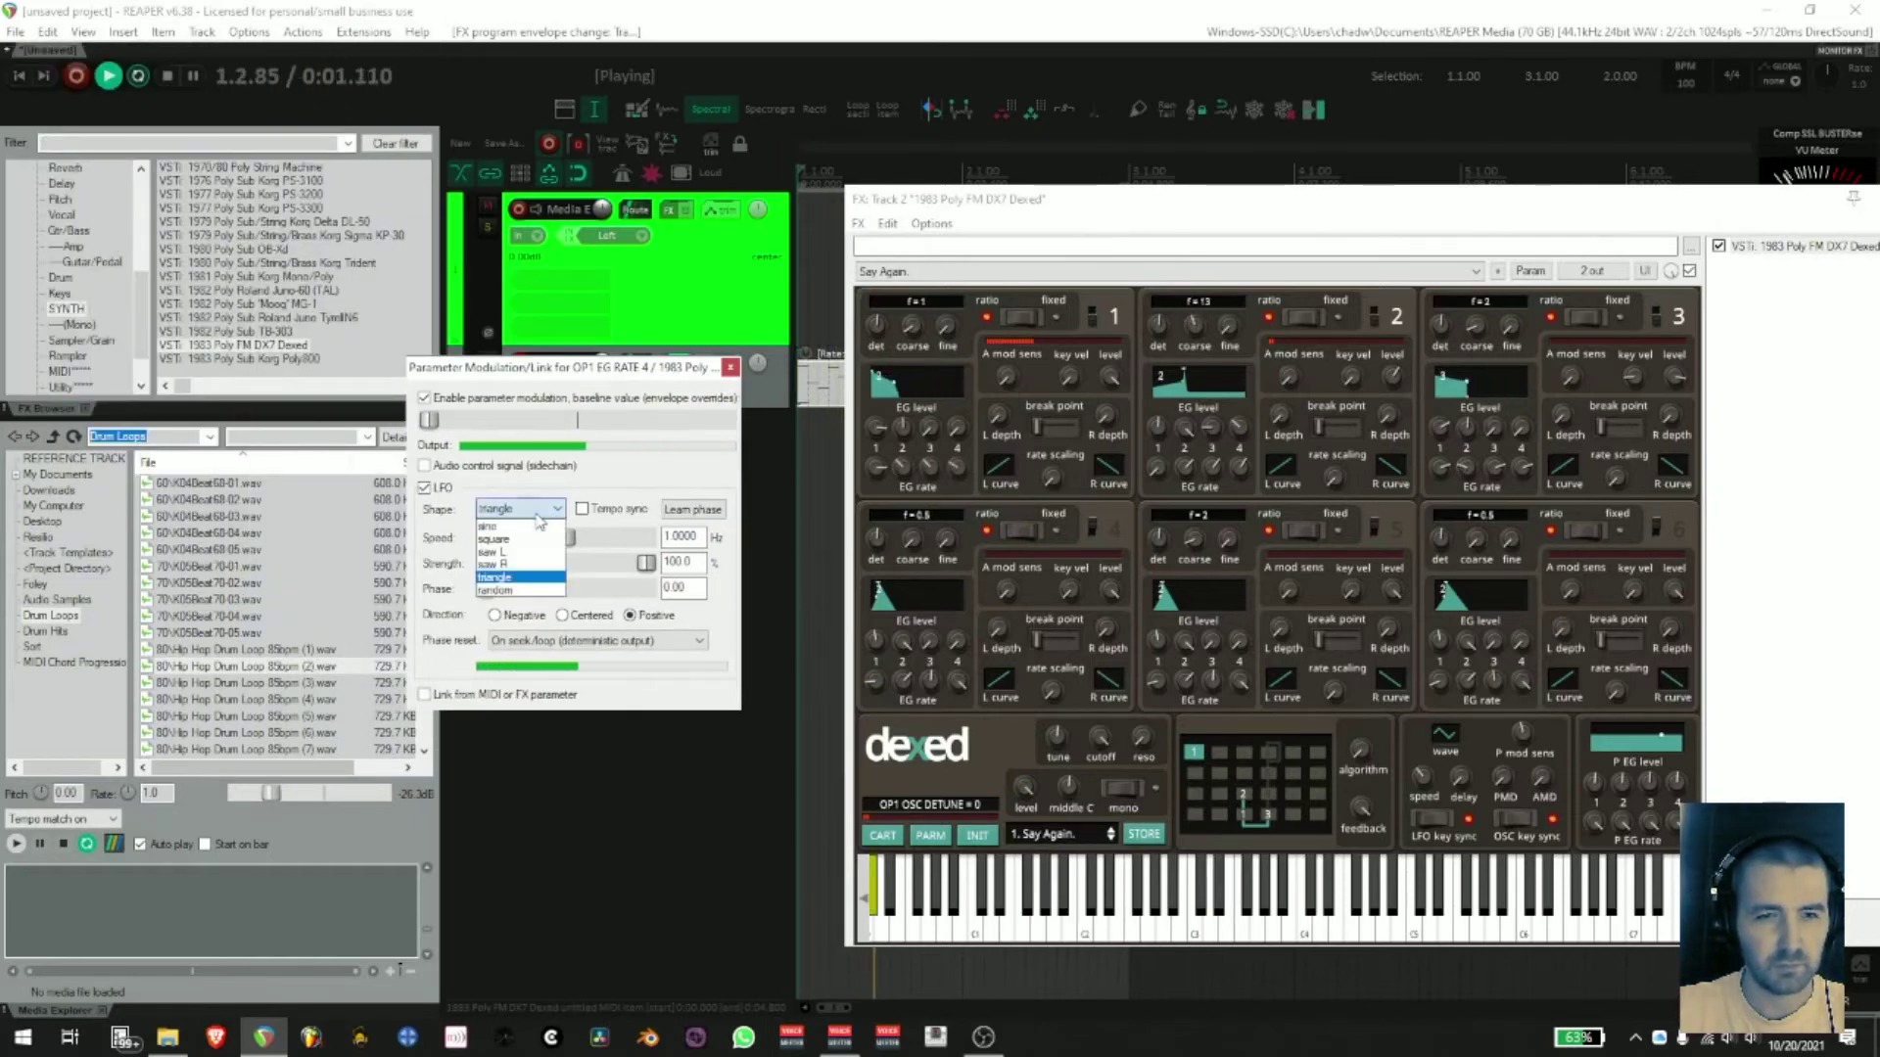
left_click(665, 482)
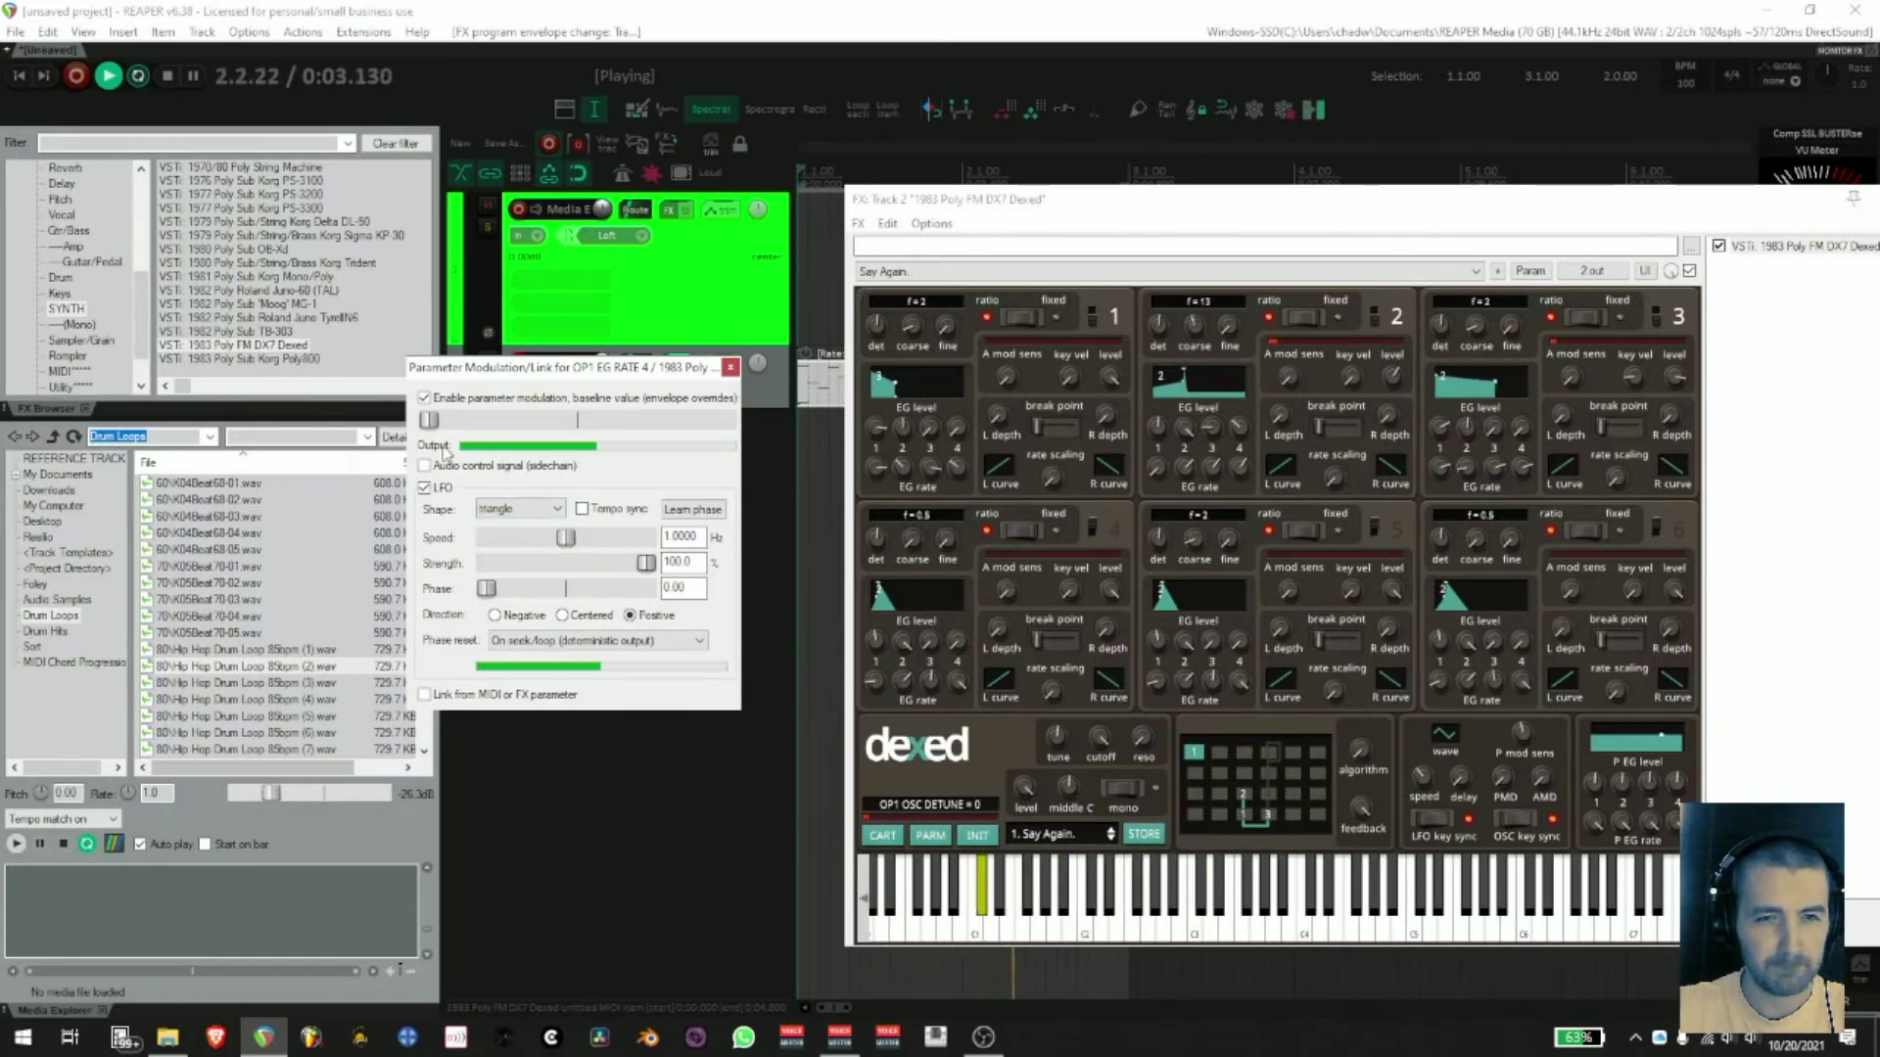
- Raise the EG Rate 4 baseline above its midpoint, and set the LFO to Centered direction with about 23.9% strength
left_click_drag(430, 421, 662, 430)
left_click_drag(646, 565, 531, 568)
left_click(568, 617)
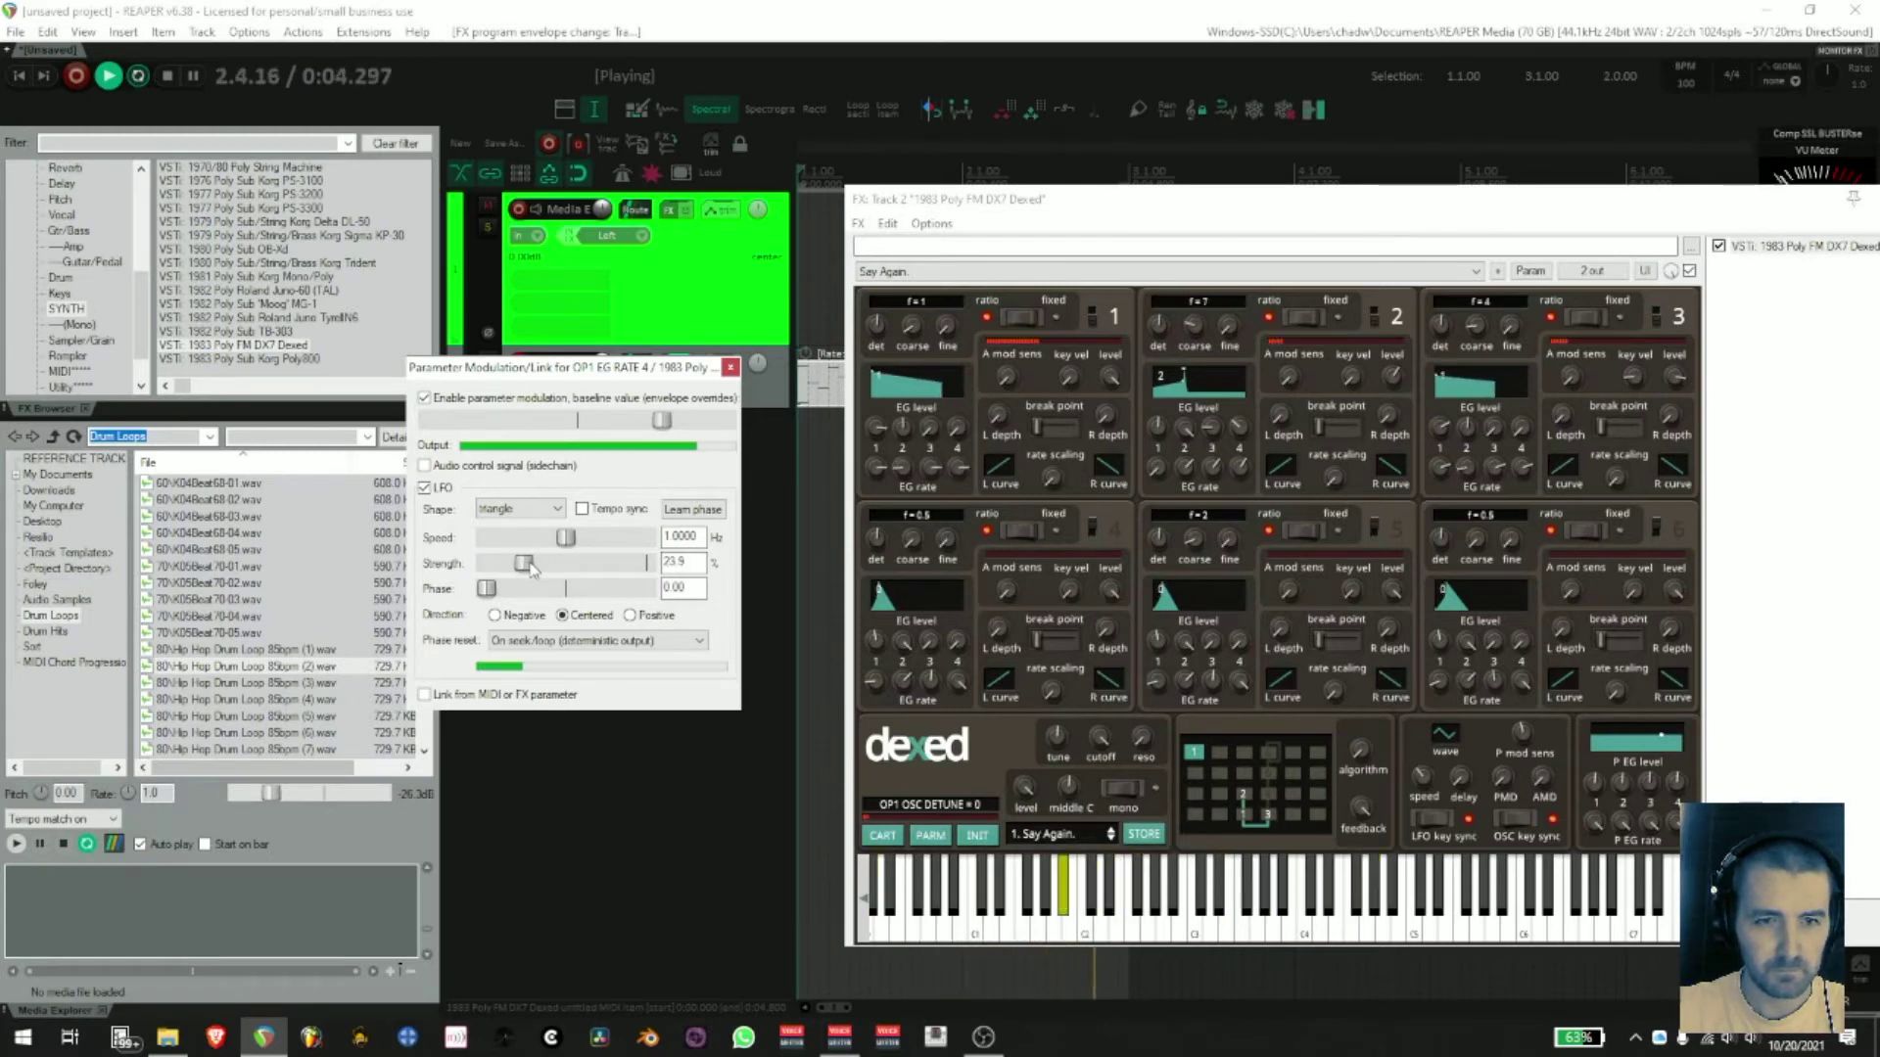
scroll(530, 564, "up", 1)
scroll(660, 425, "down", 6)
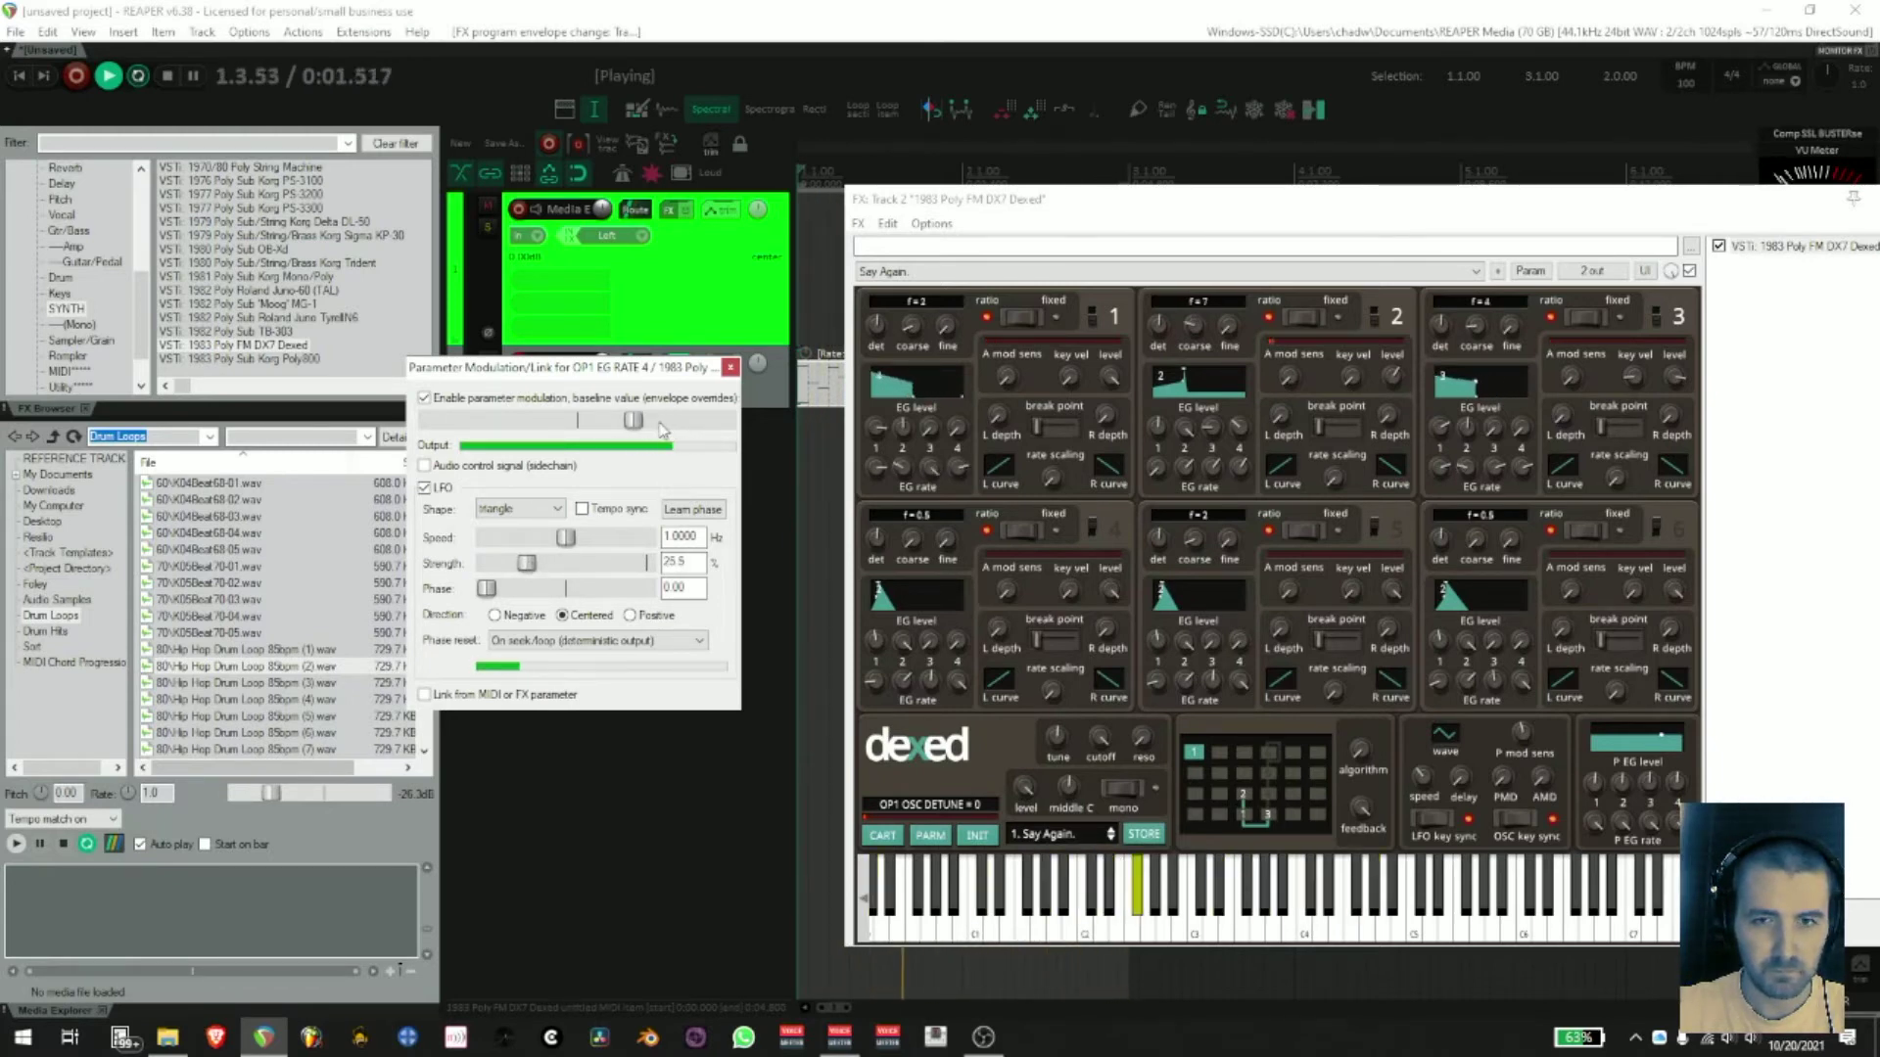
scroll(660, 425, "down", 2)
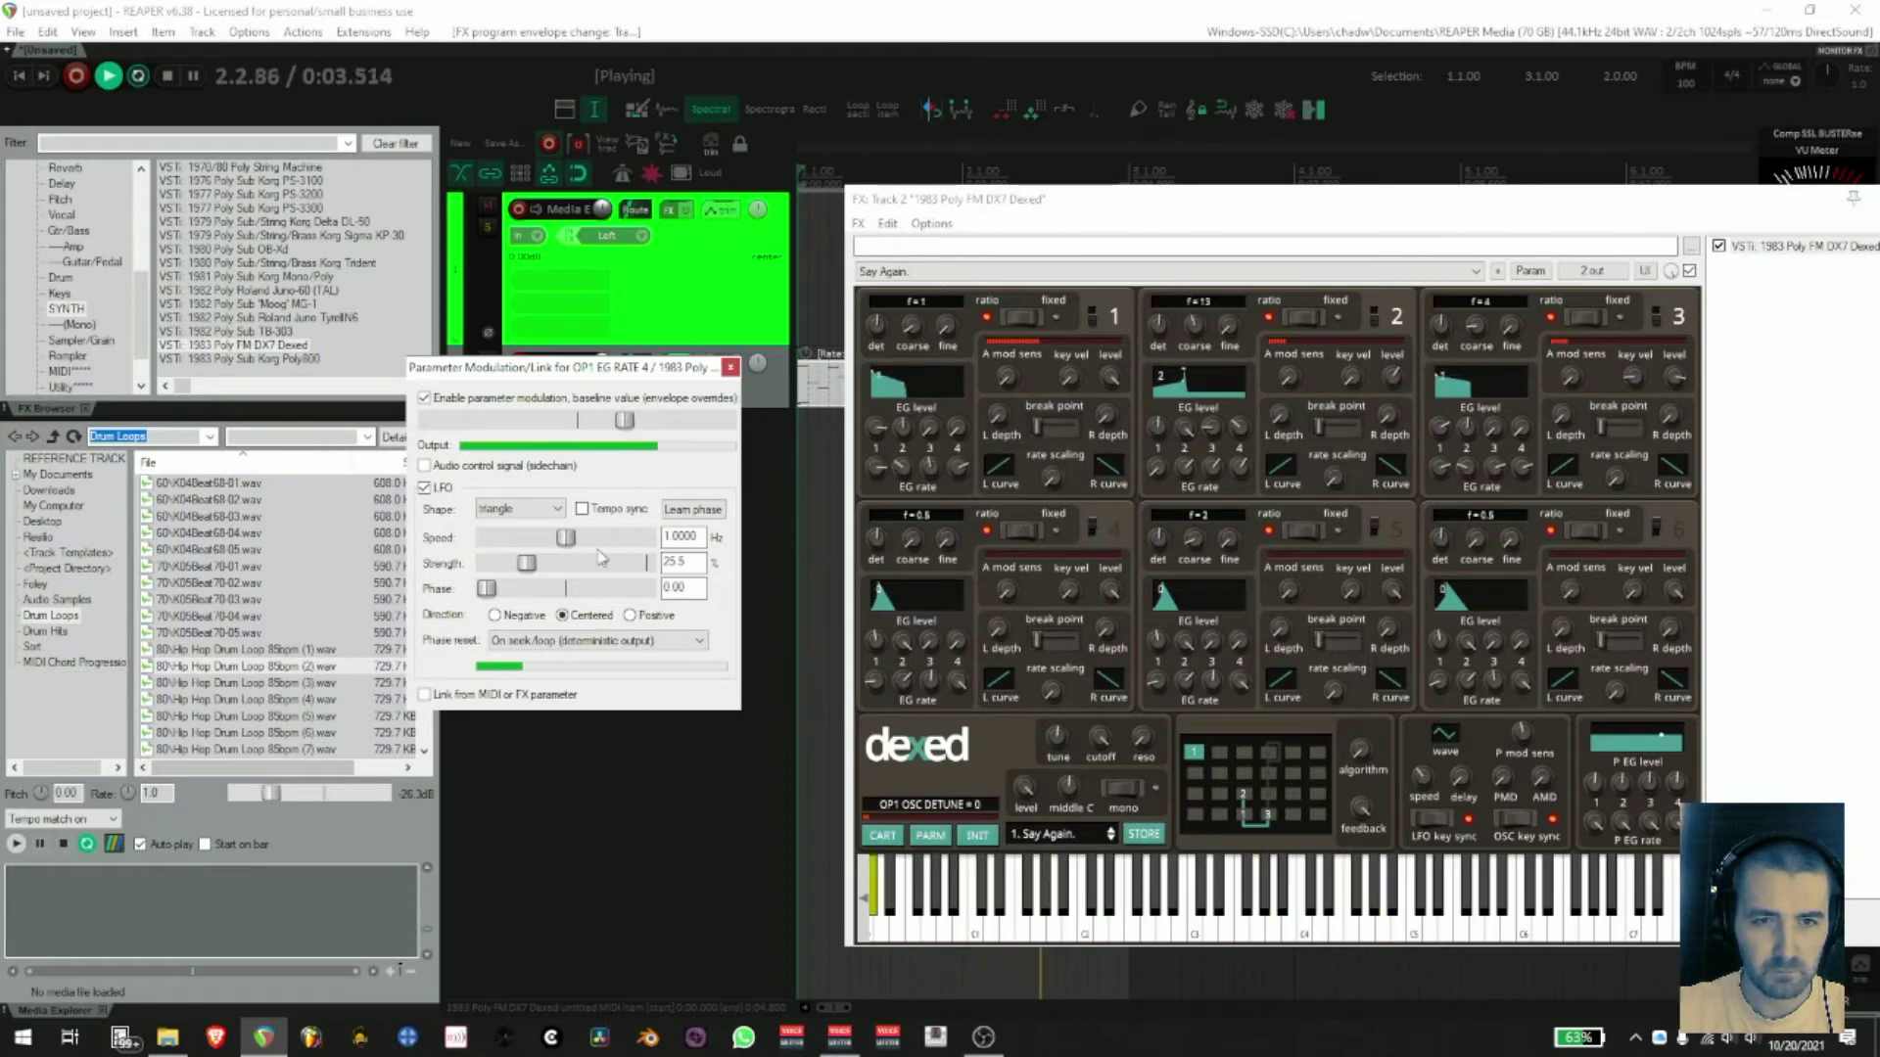
scroll(529, 564, "down", 1)
- Slow the EG Rate 4 LFO to 0.5217 Hz and close its modulation window
left_click_drag(570, 536, 557, 531)
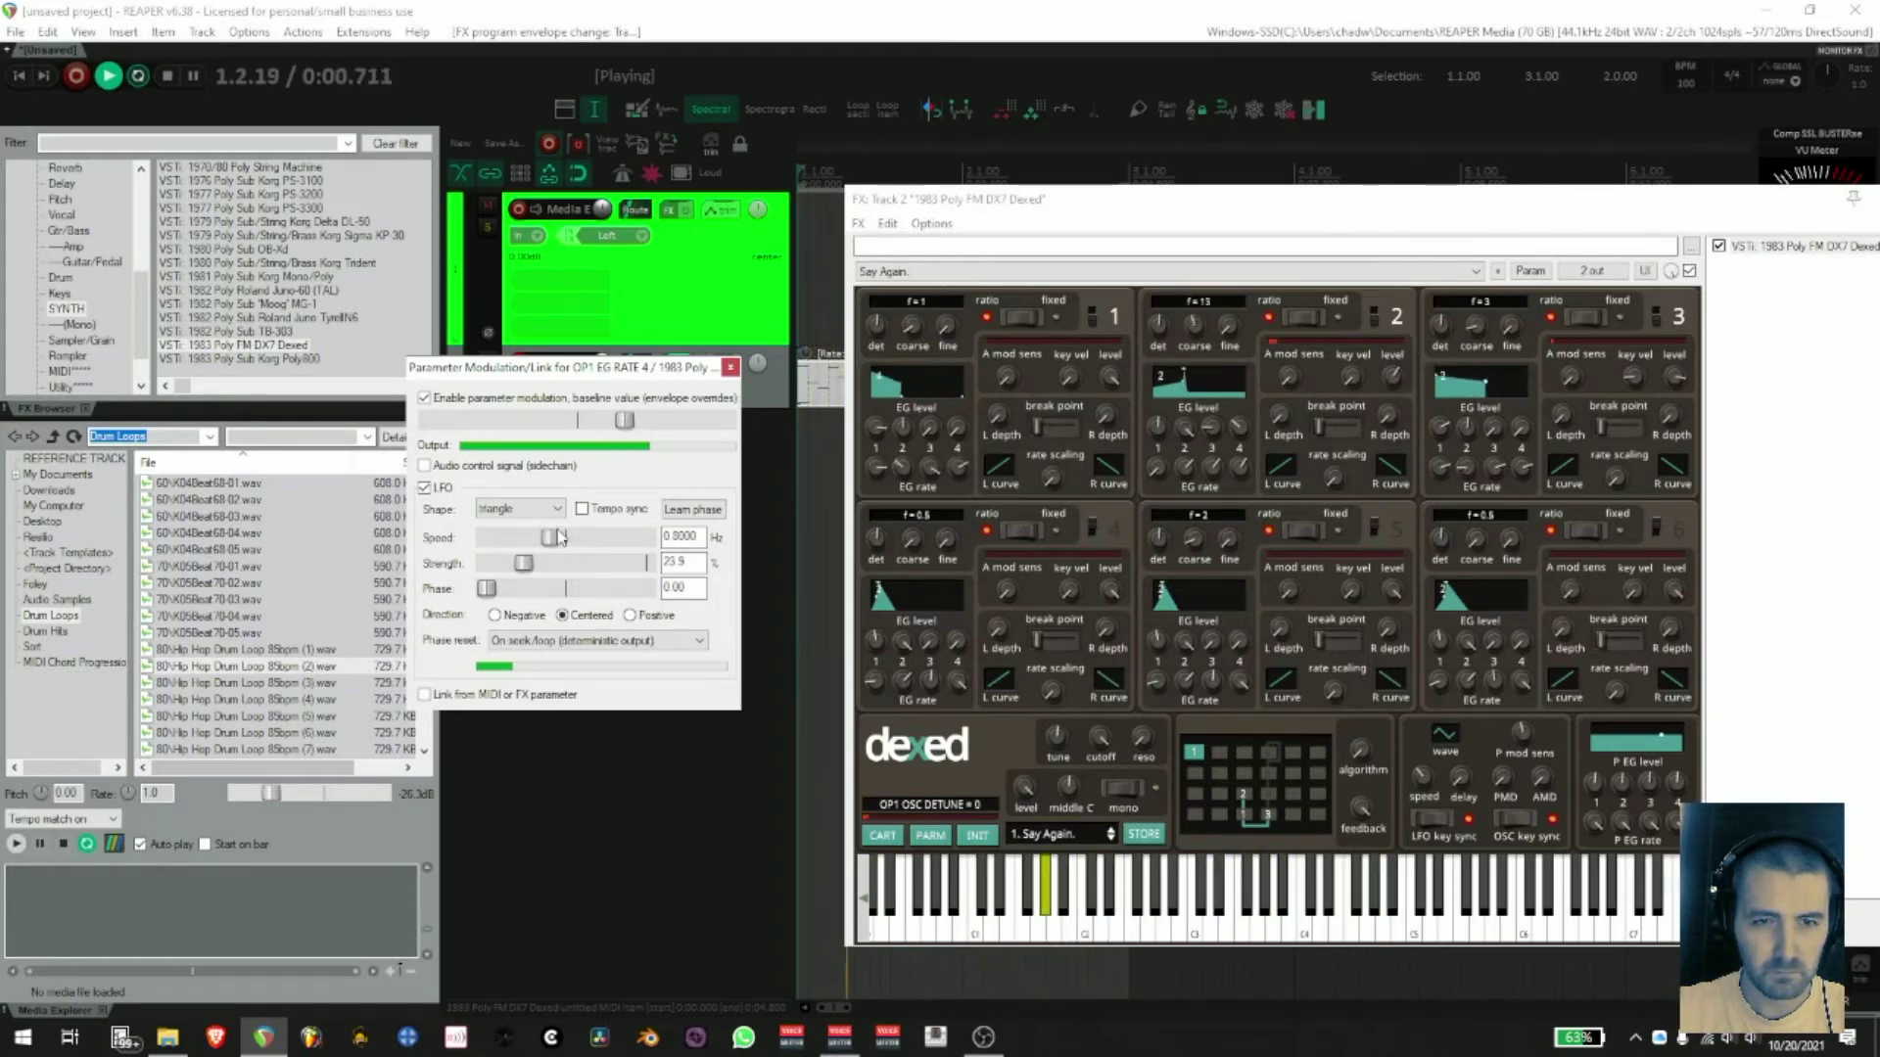
scroll(561, 536, "down", 6)
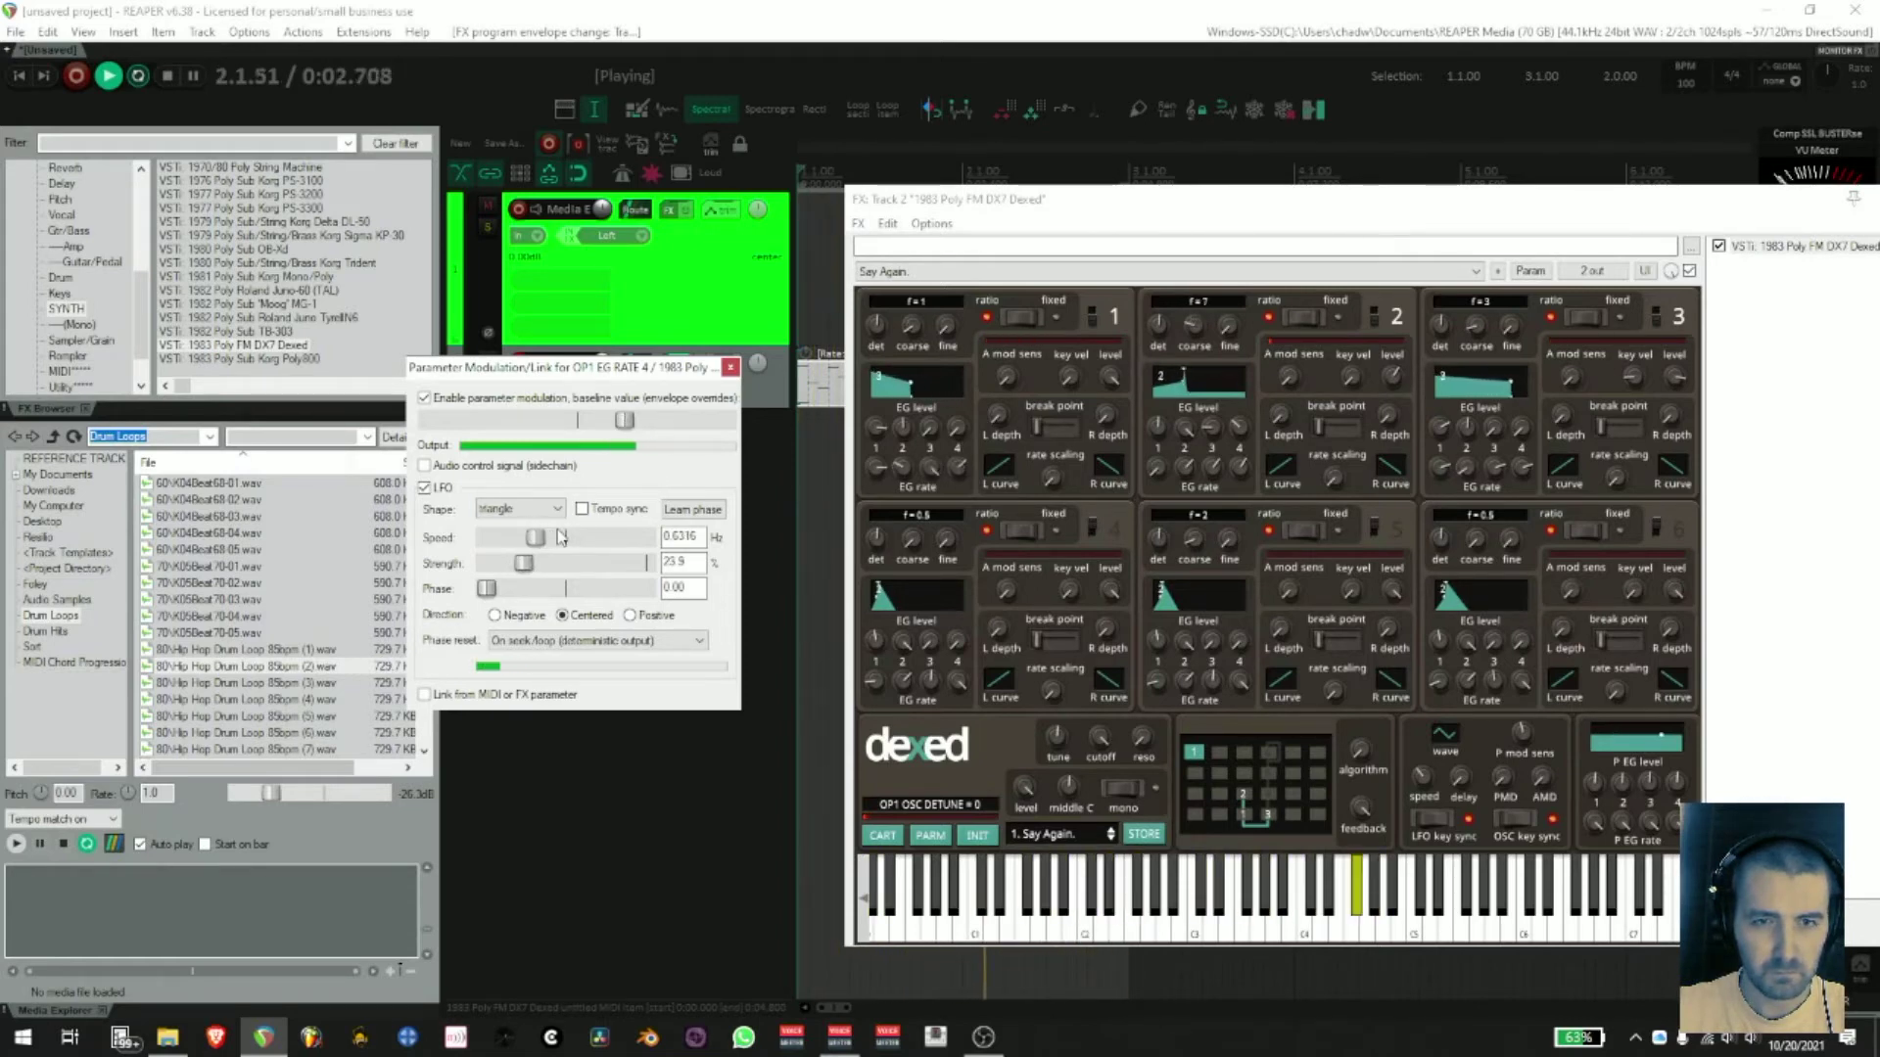
scroll(561, 536, "down", 4)
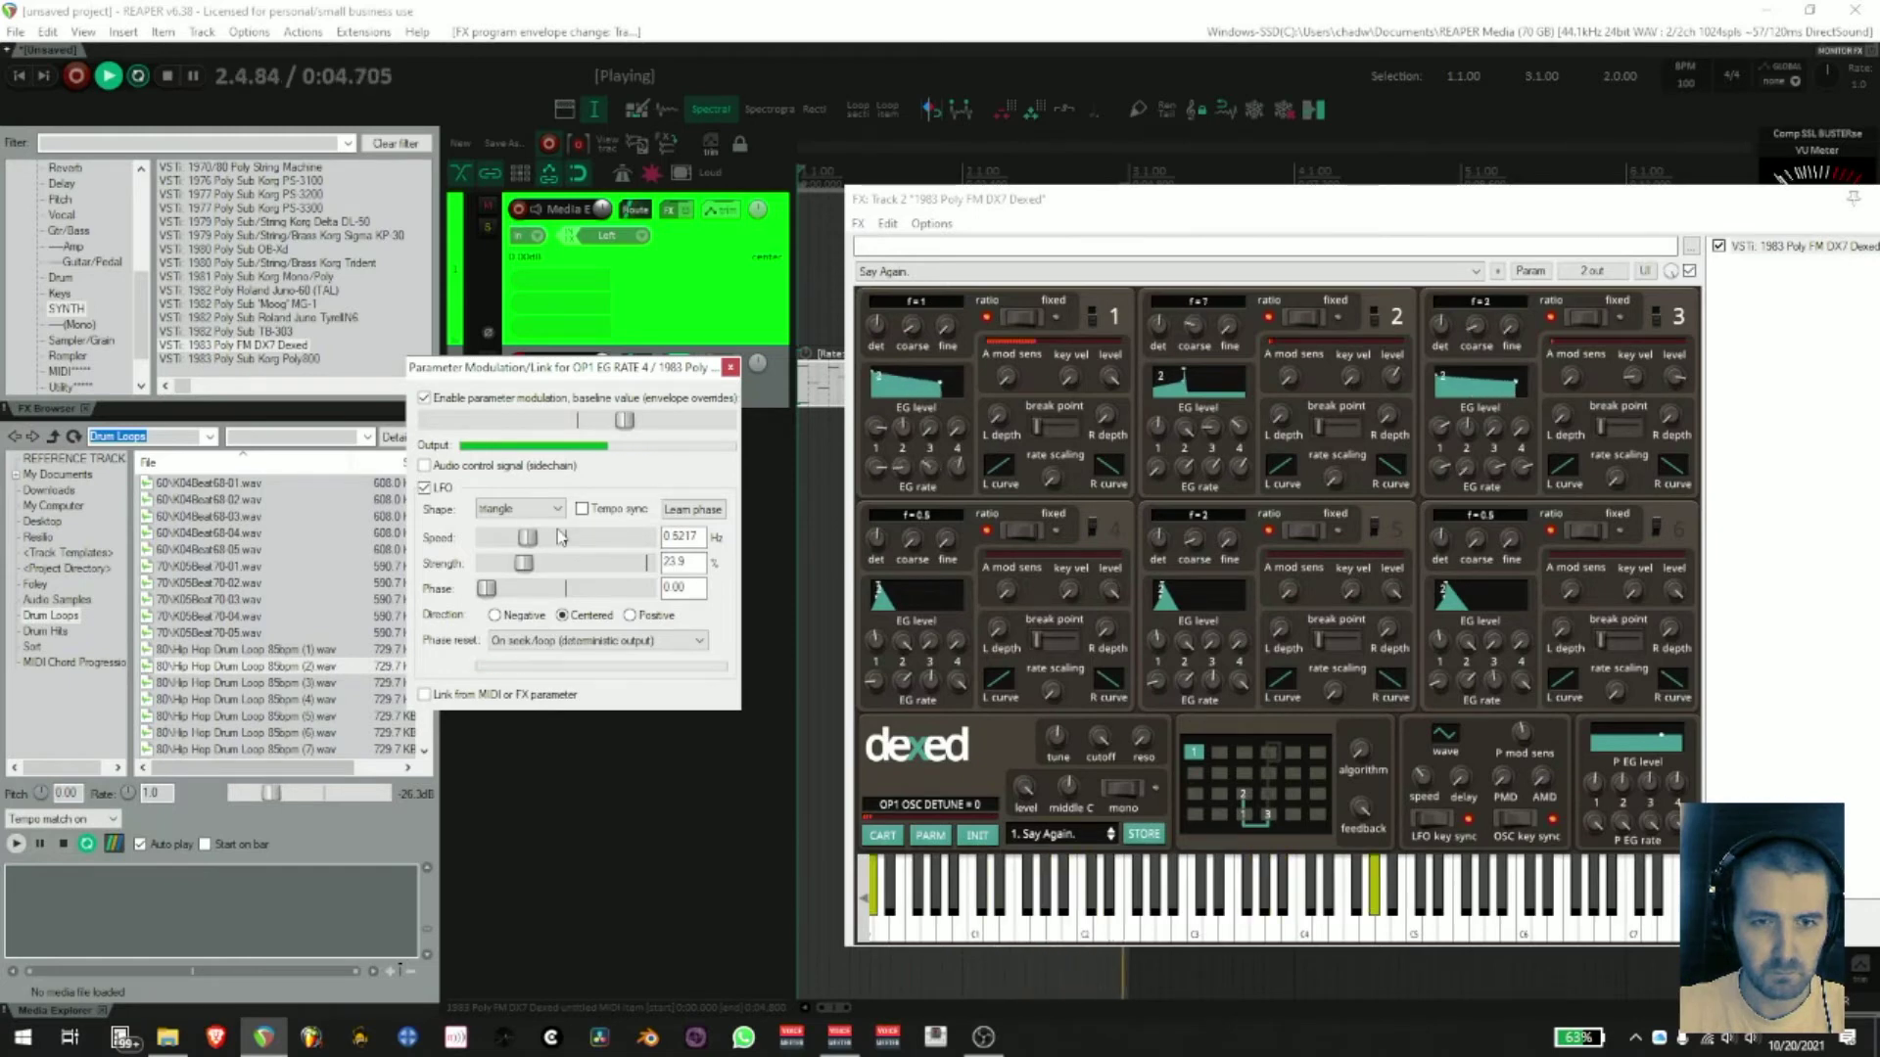
scroll(560, 536, "up", 3)
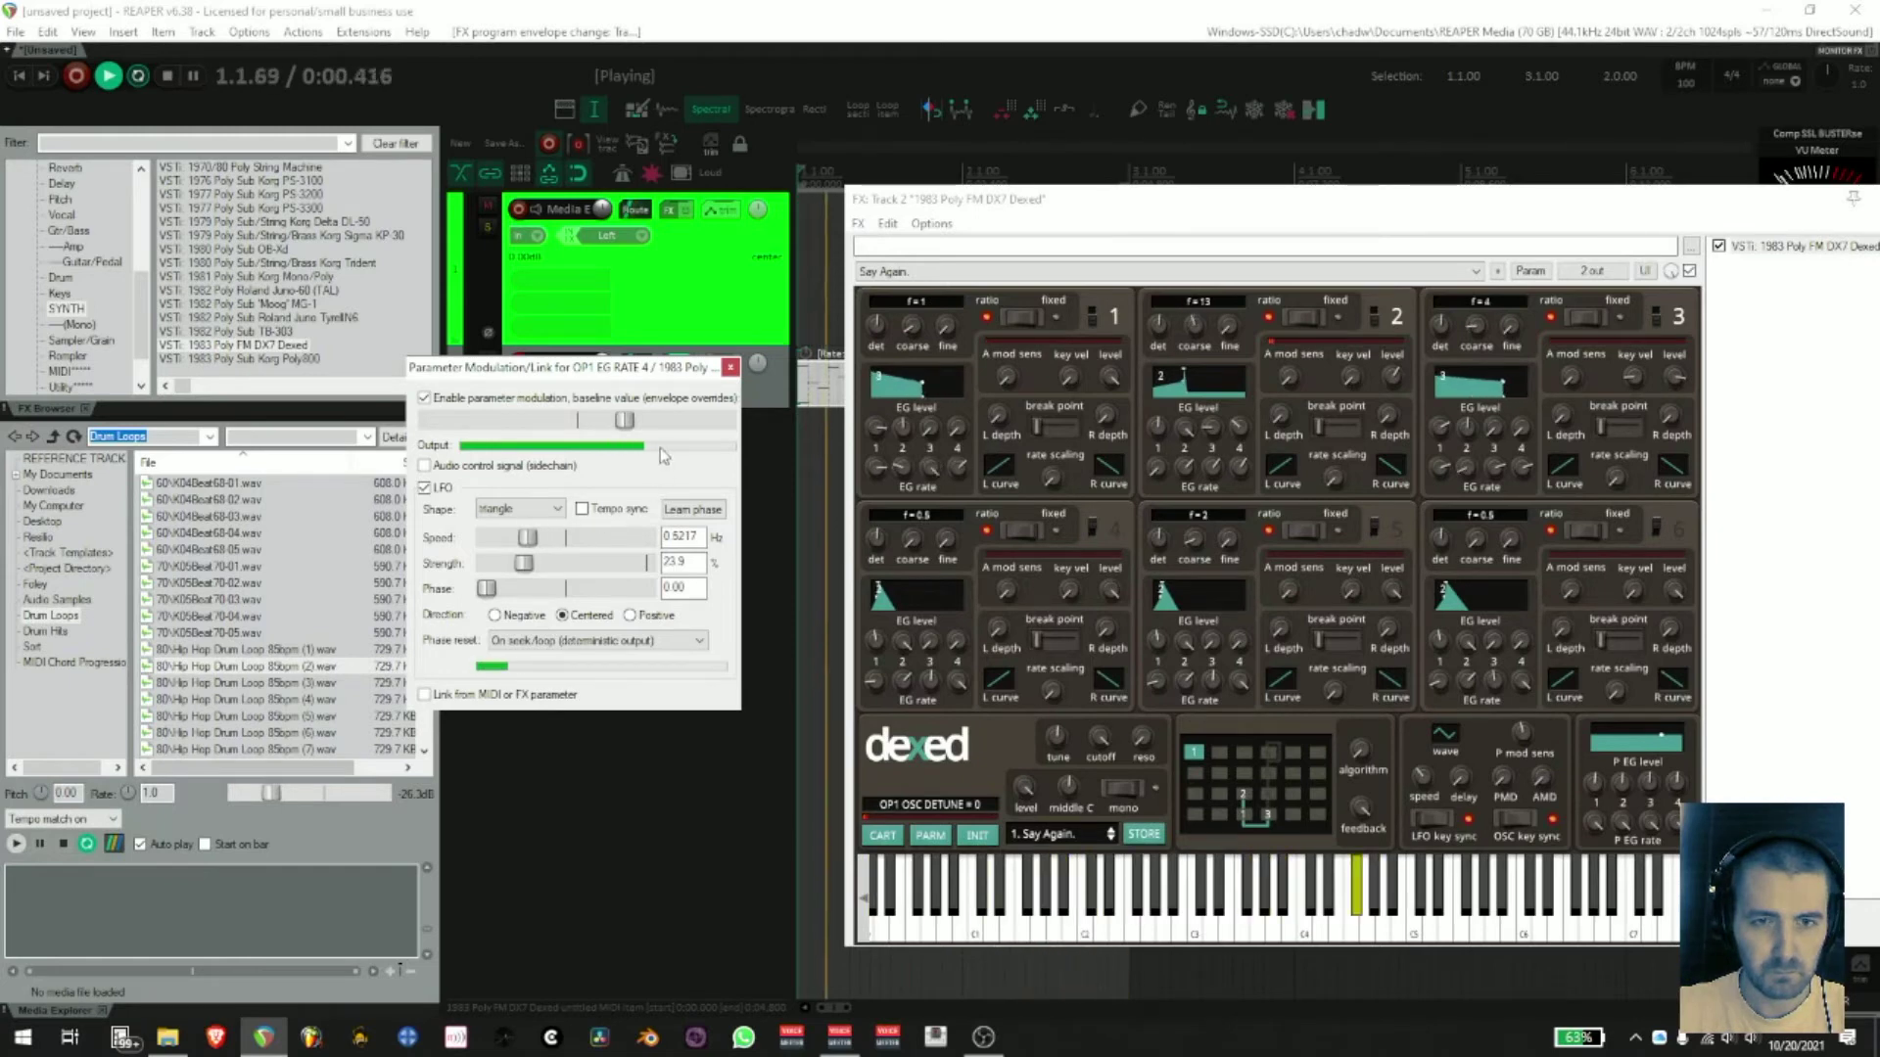
left_click(731, 367)
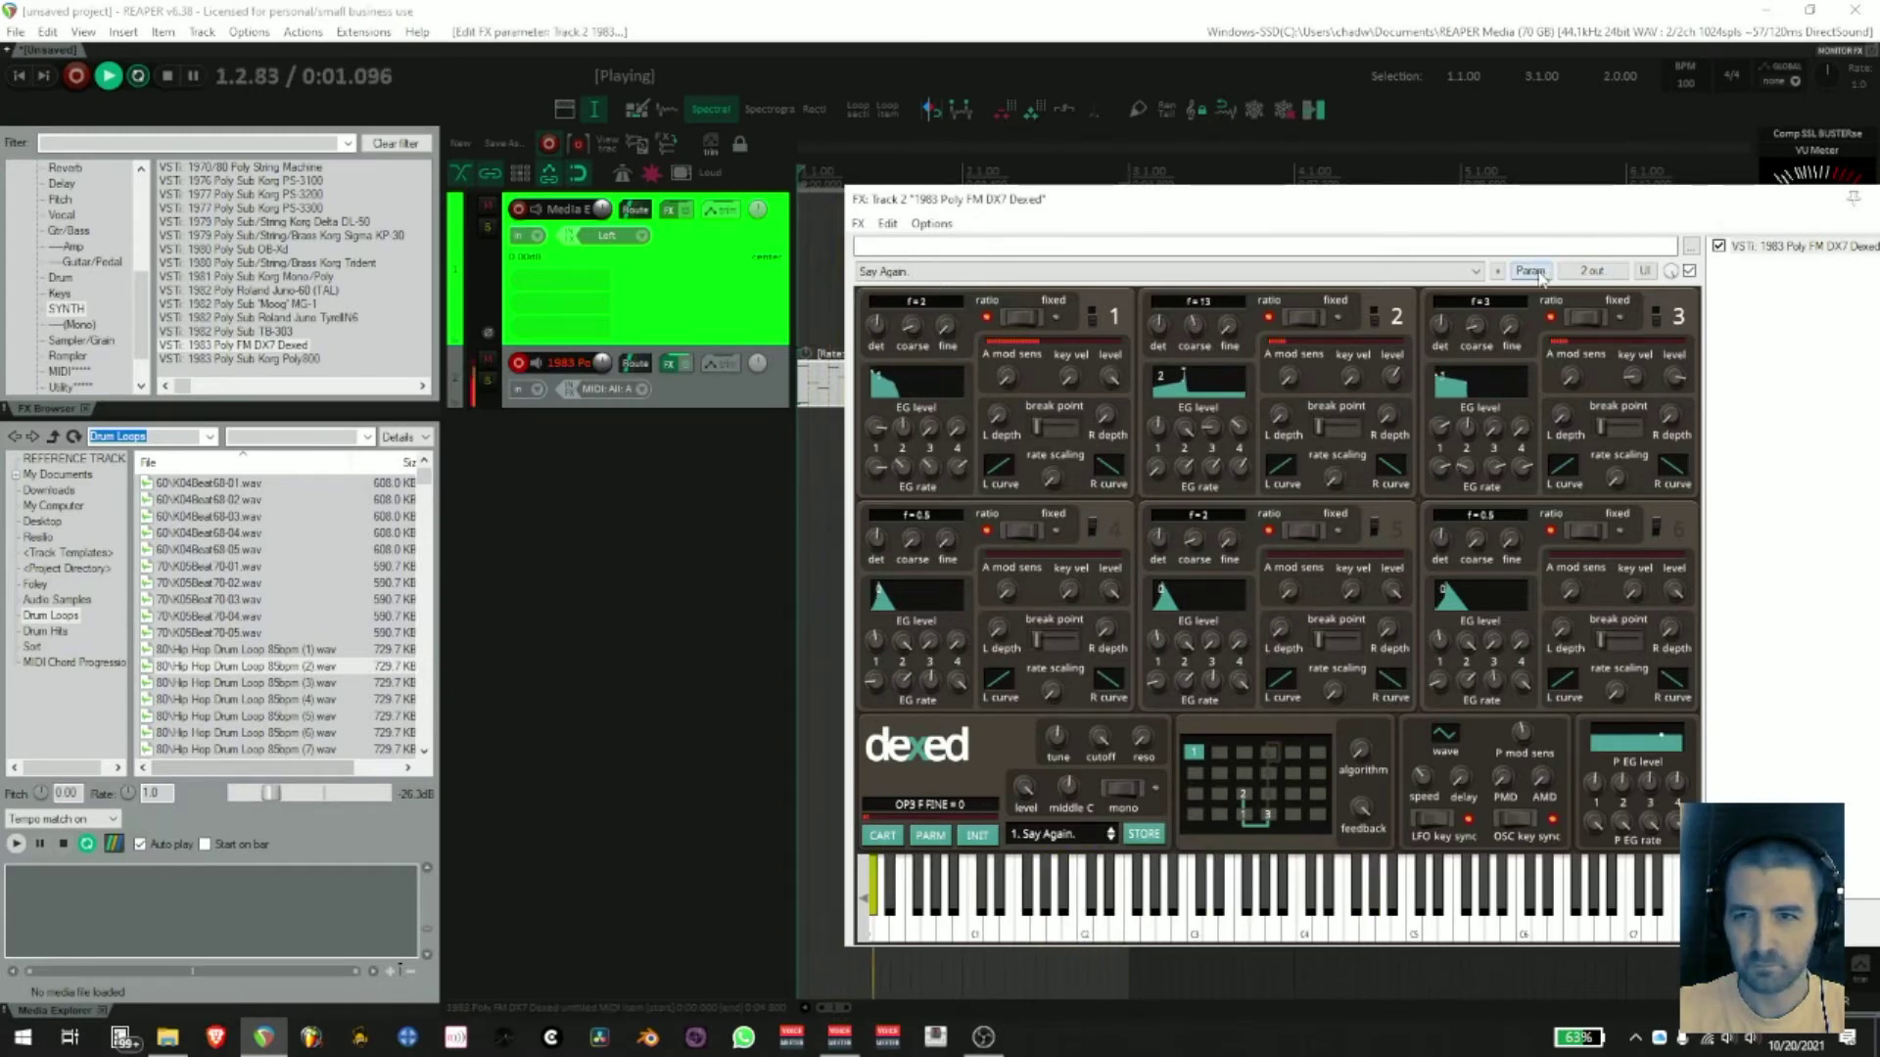
- Reopen operator 1's EG Rate 3 modulation, slow its LFO to 0.5455 Hz, close the window and stop playback
left_click(1531, 271)
left_click(1616, 359)
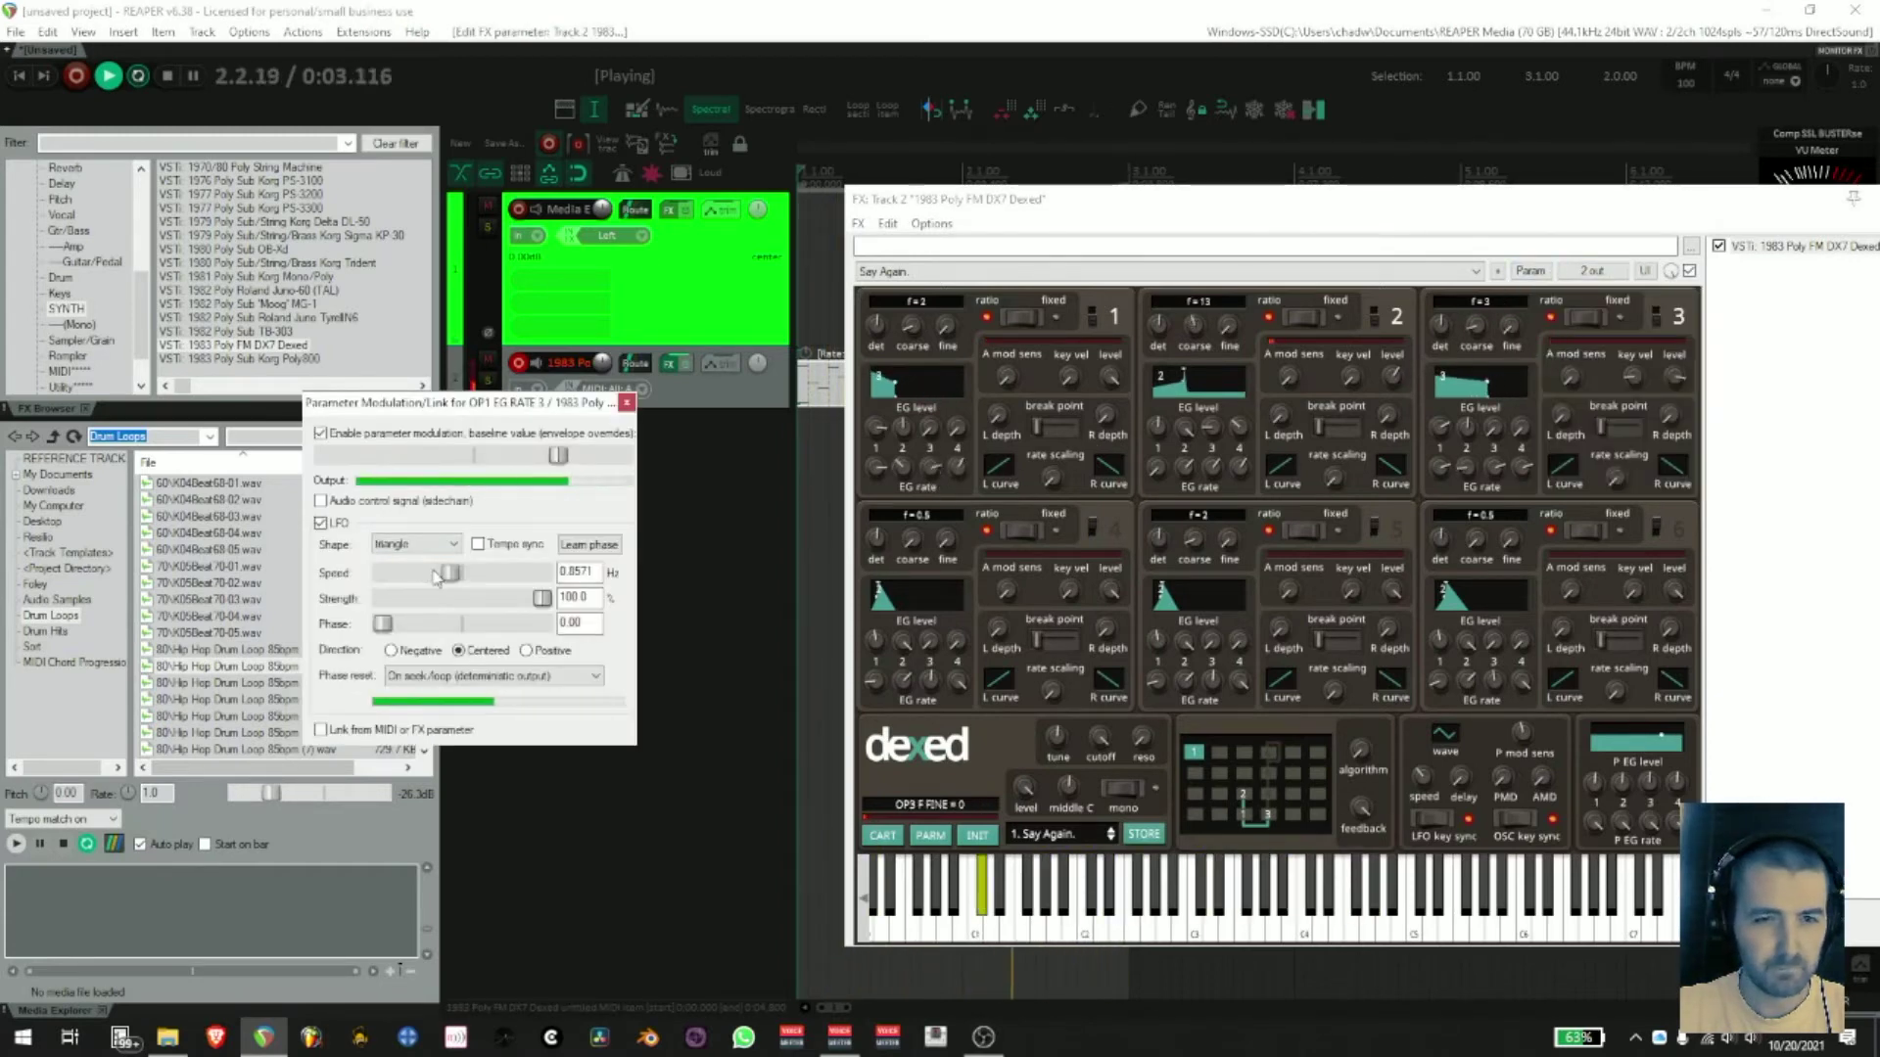
scroll(437, 577, "down", 4)
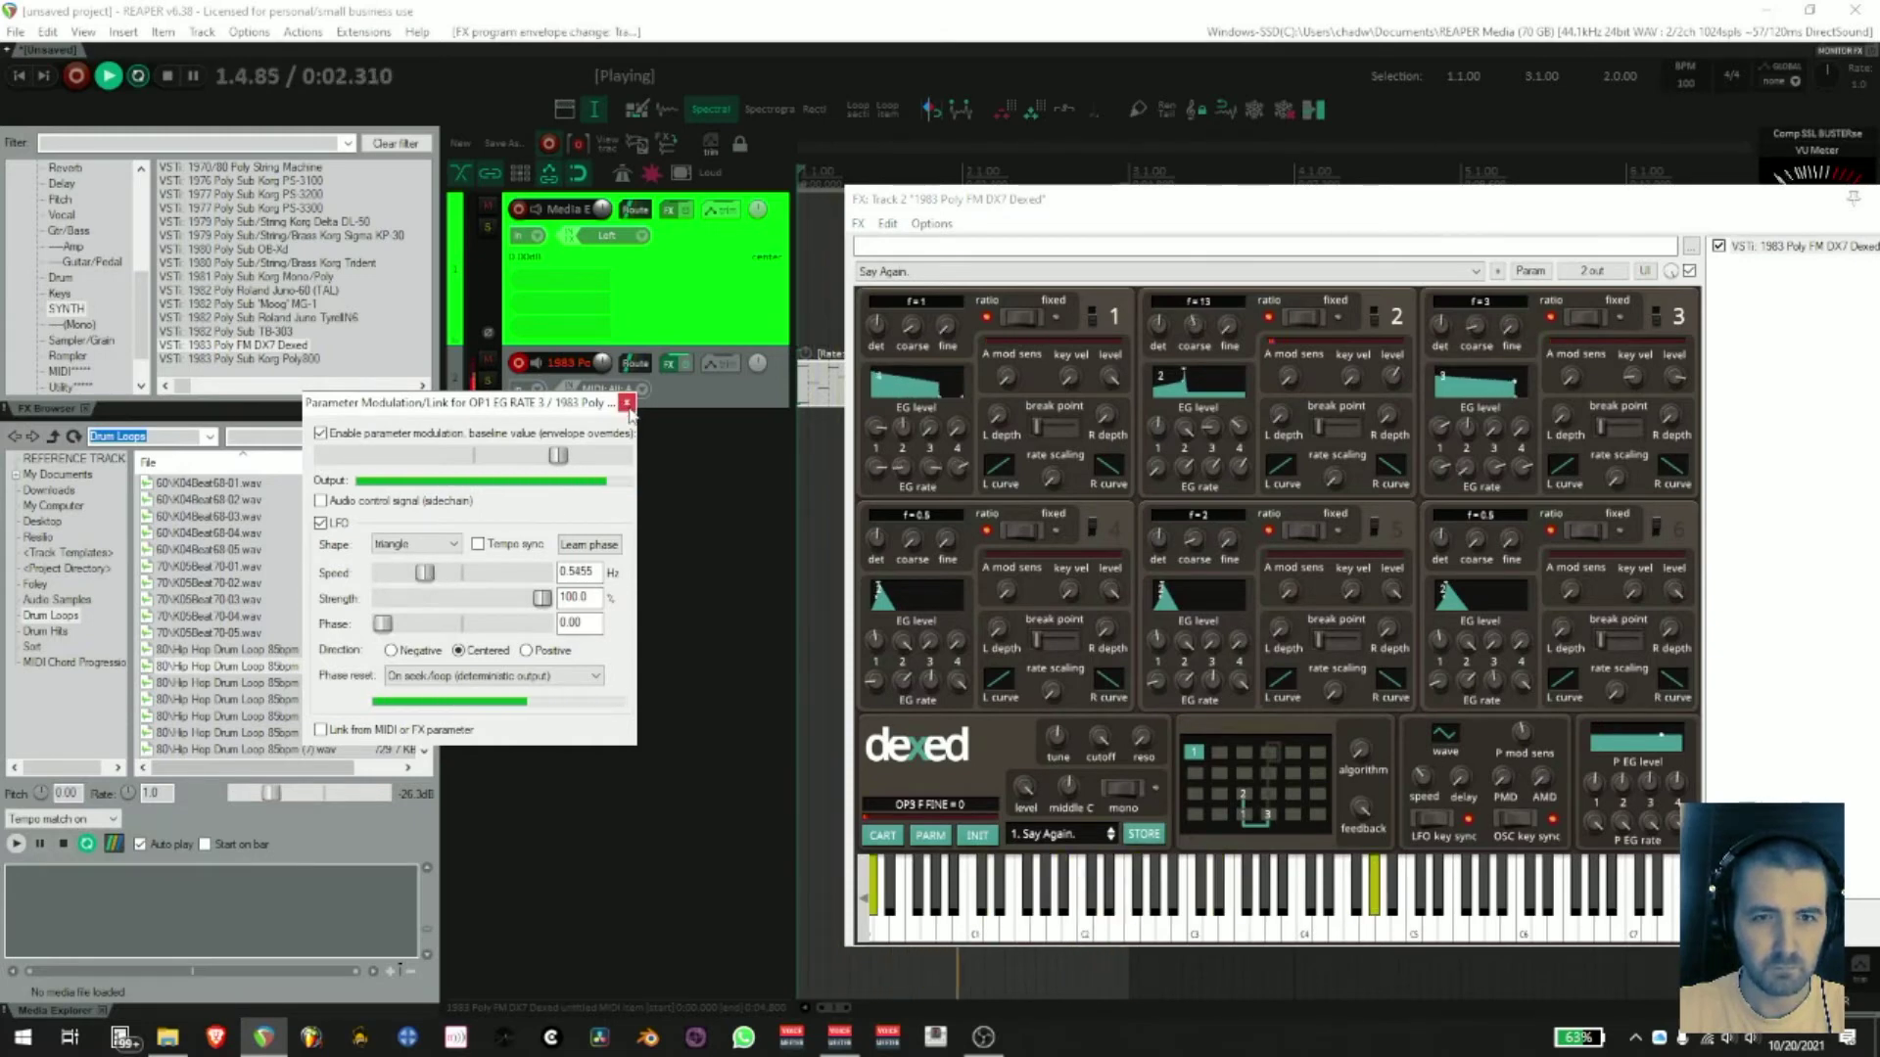
left_click(627, 404)
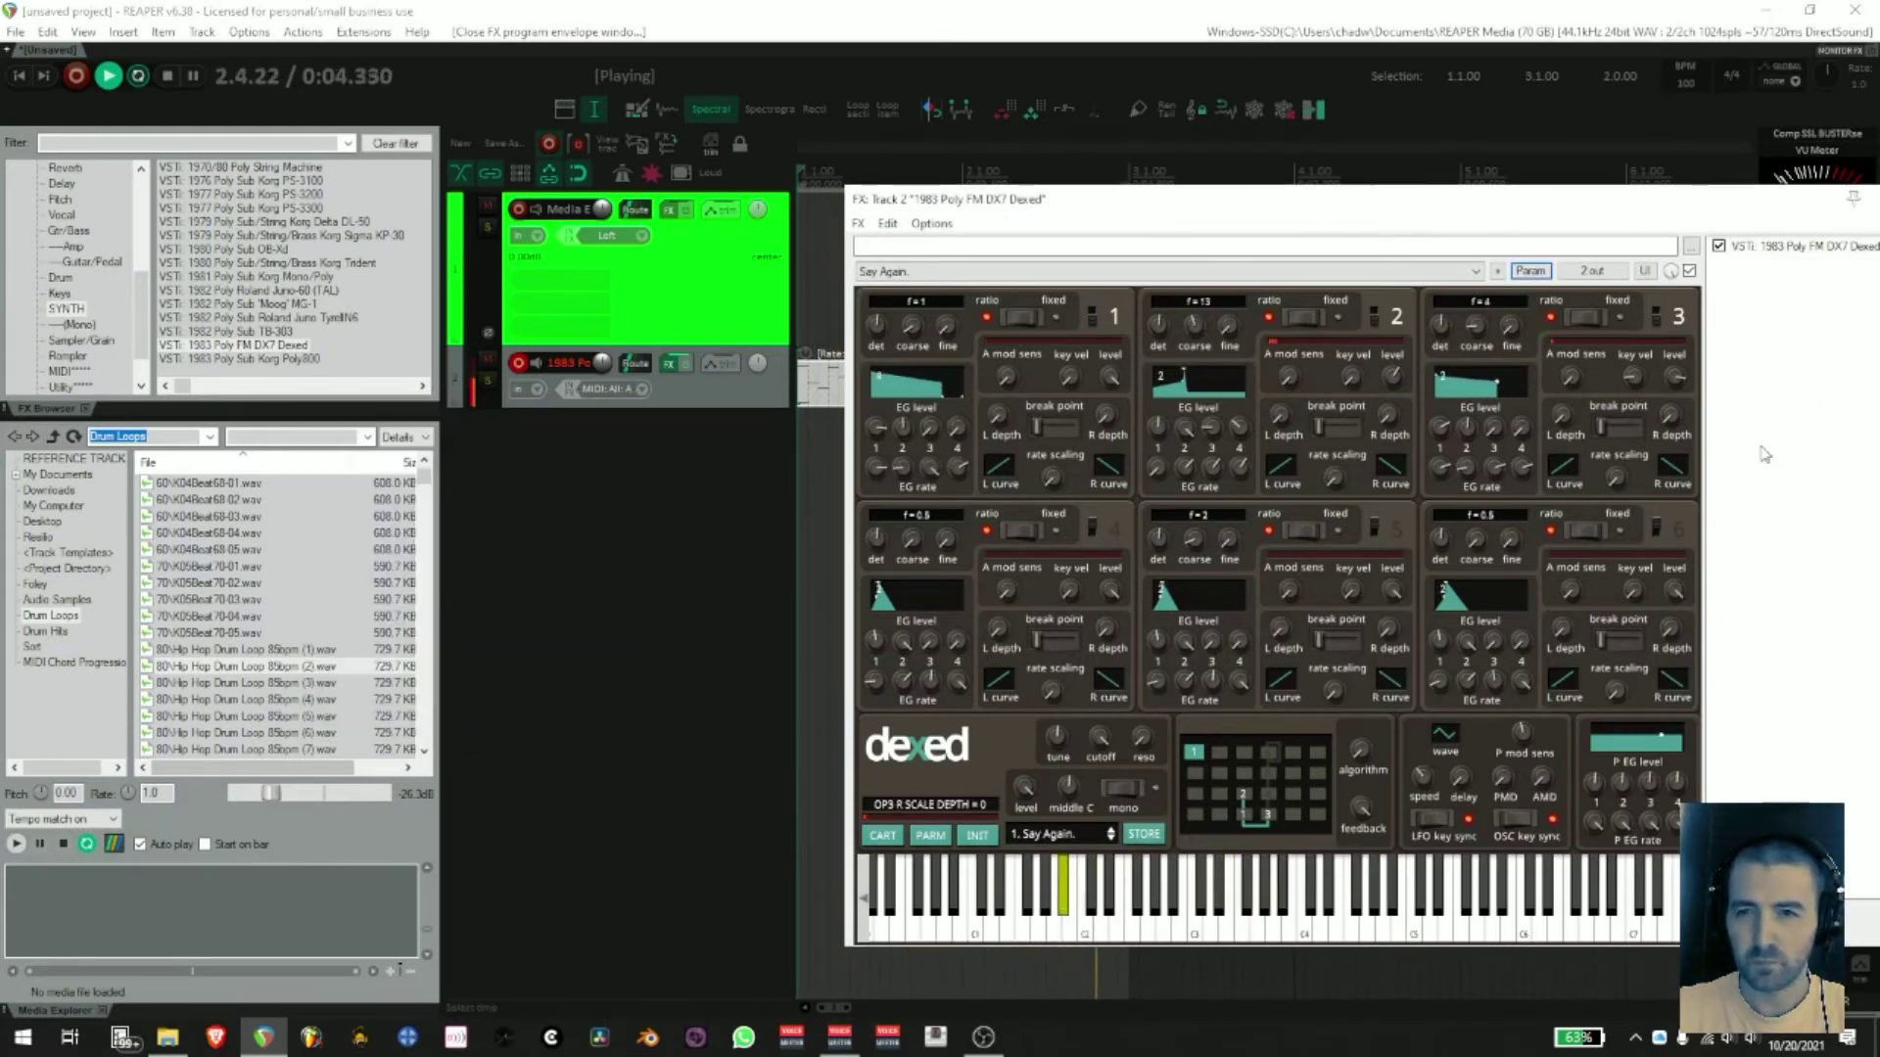
key("space")
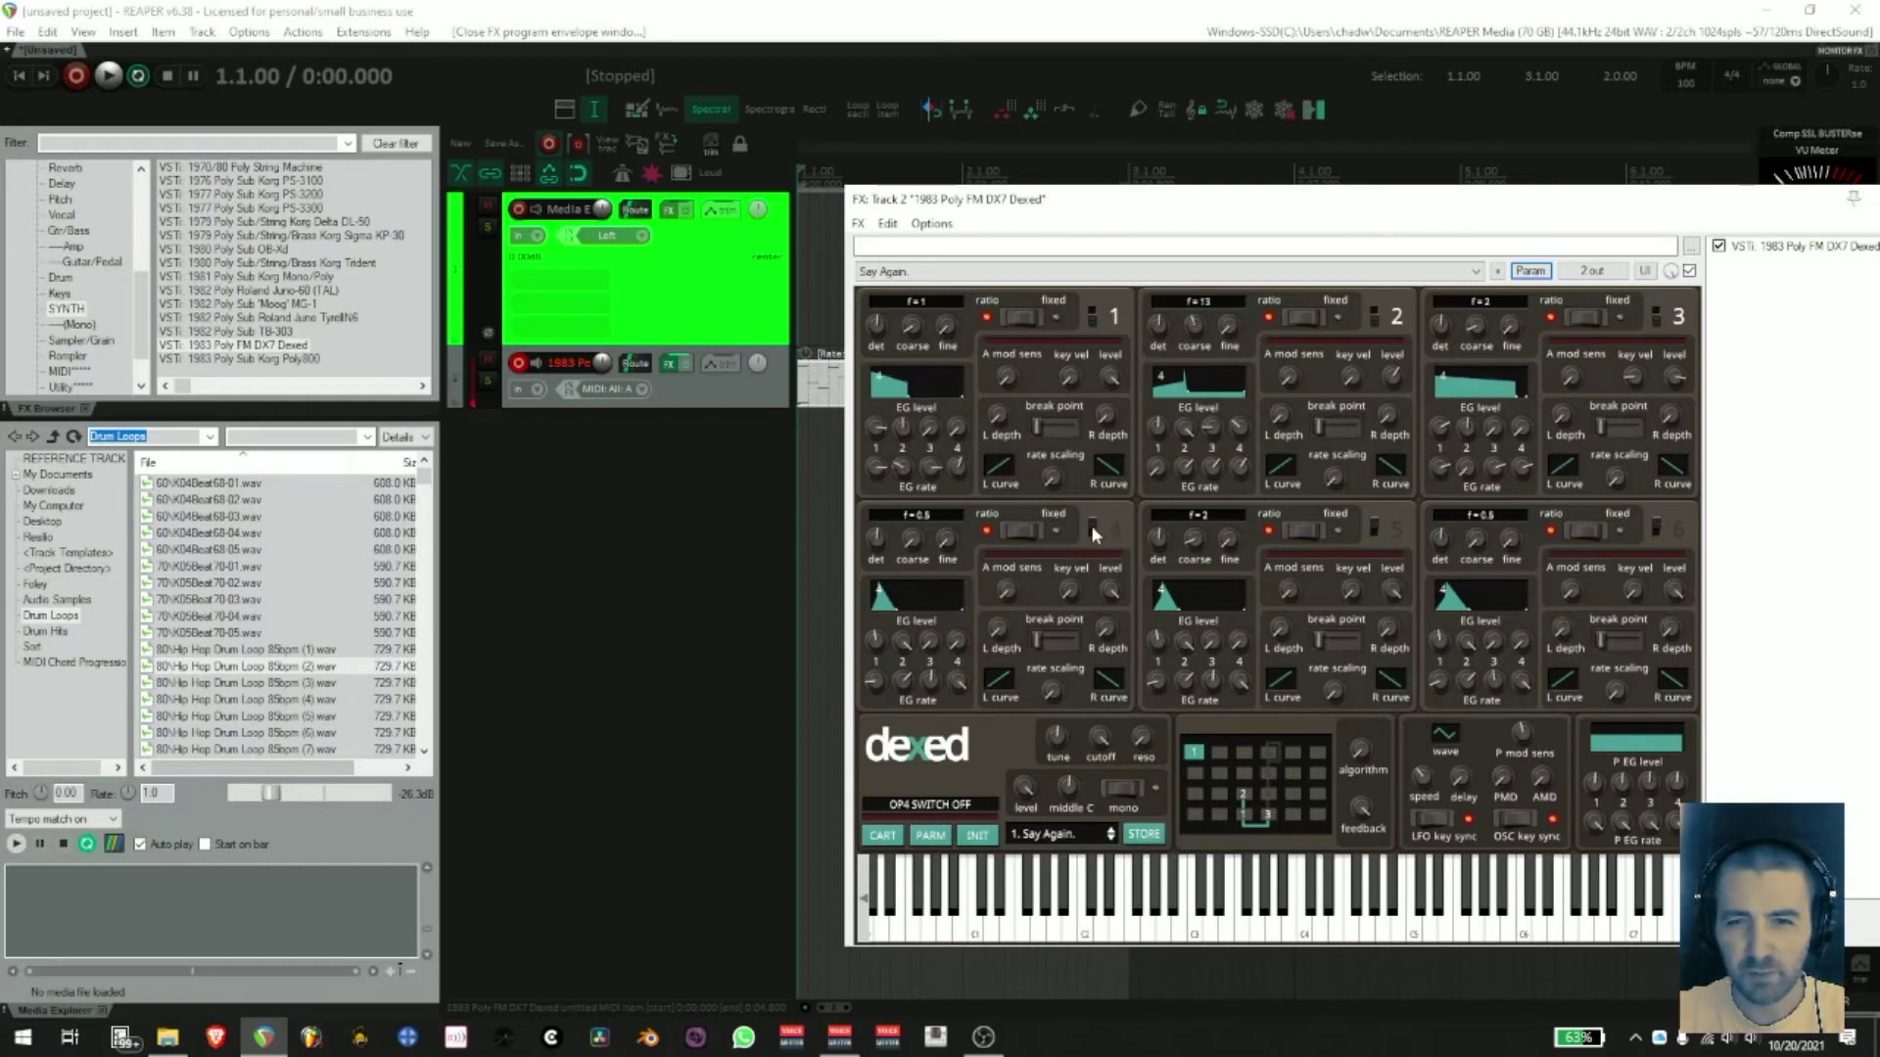
- Try switching on operators 4 and 5 in the algorithm, and switch them back off
left_click(1315, 636)
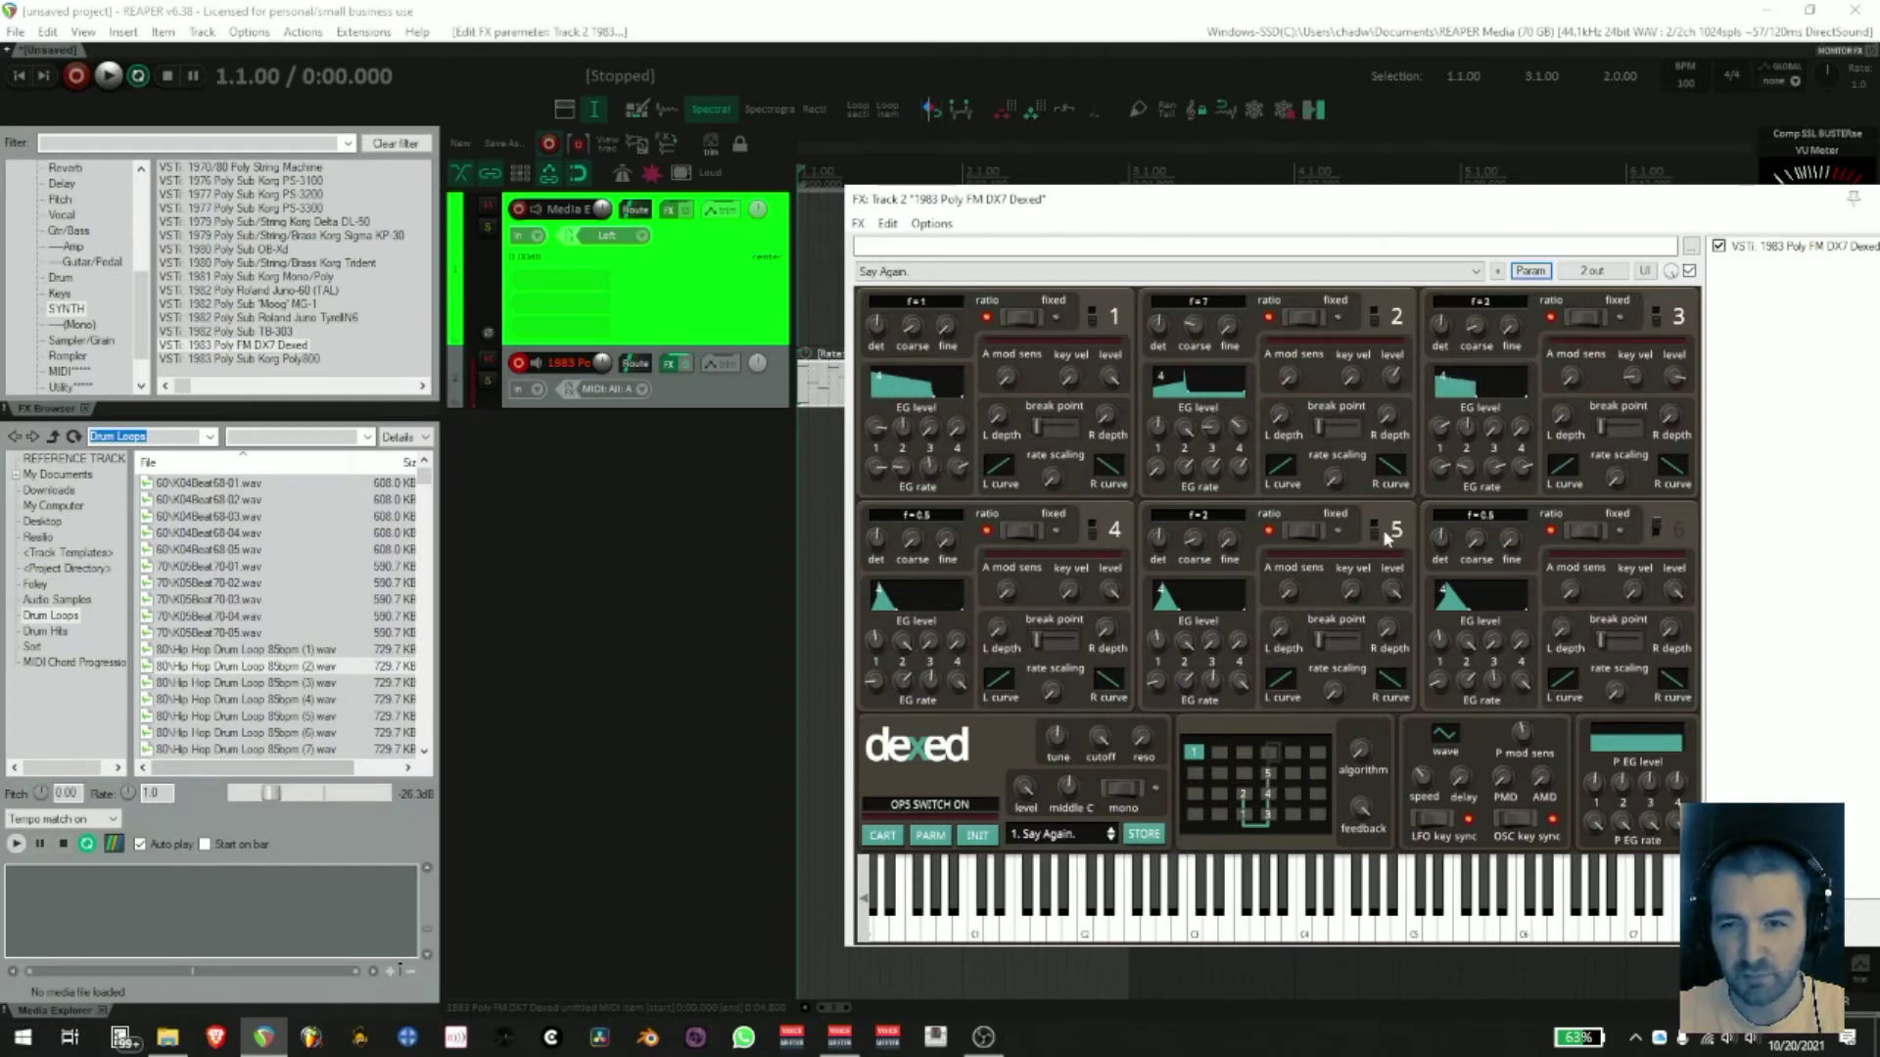
left_click(1113, 532)
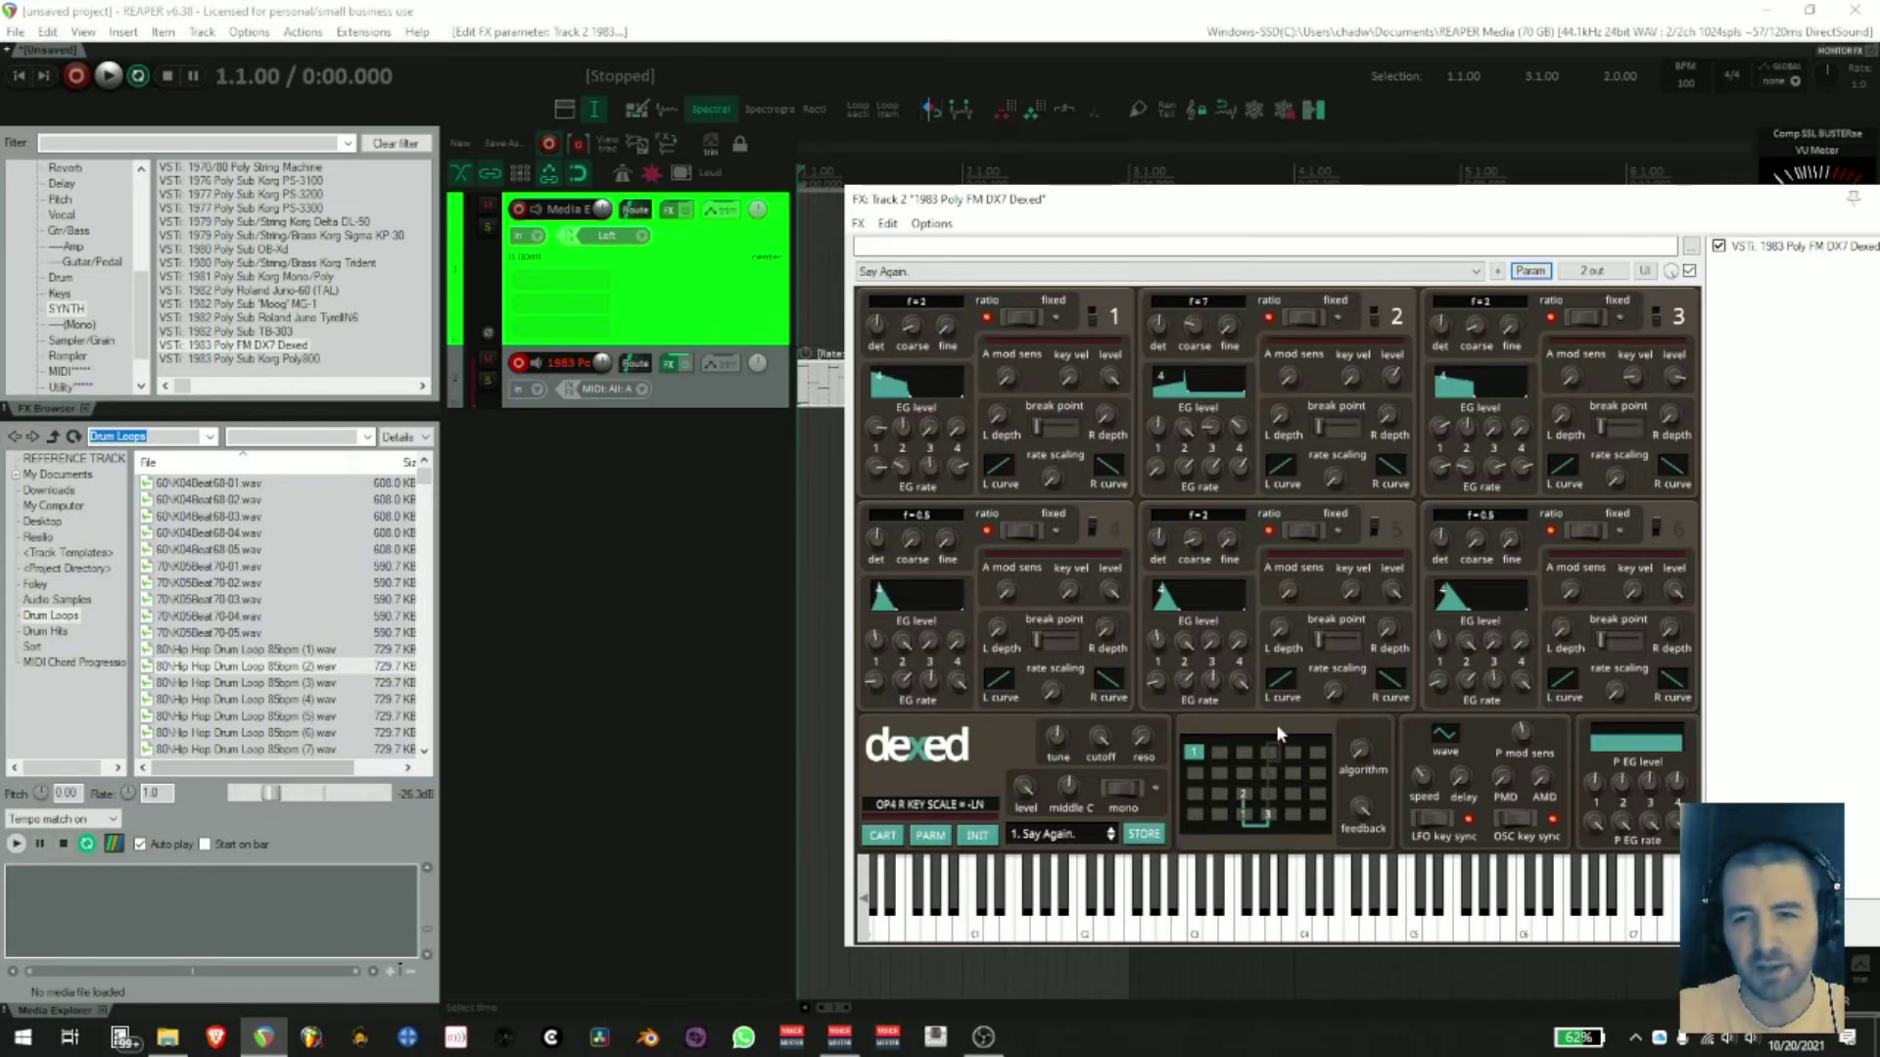
left_click(741, 401)
- Find the Delay Digital DD effect in the Delay category and add it after Dexed in track 2's effect chain, keeping the MIDI item uncovered
mouse_move(1312, 203)
left_mouse_down()
mouse_move(1278, 202)
mouse_move(1284, 221)
left_mouse_up()
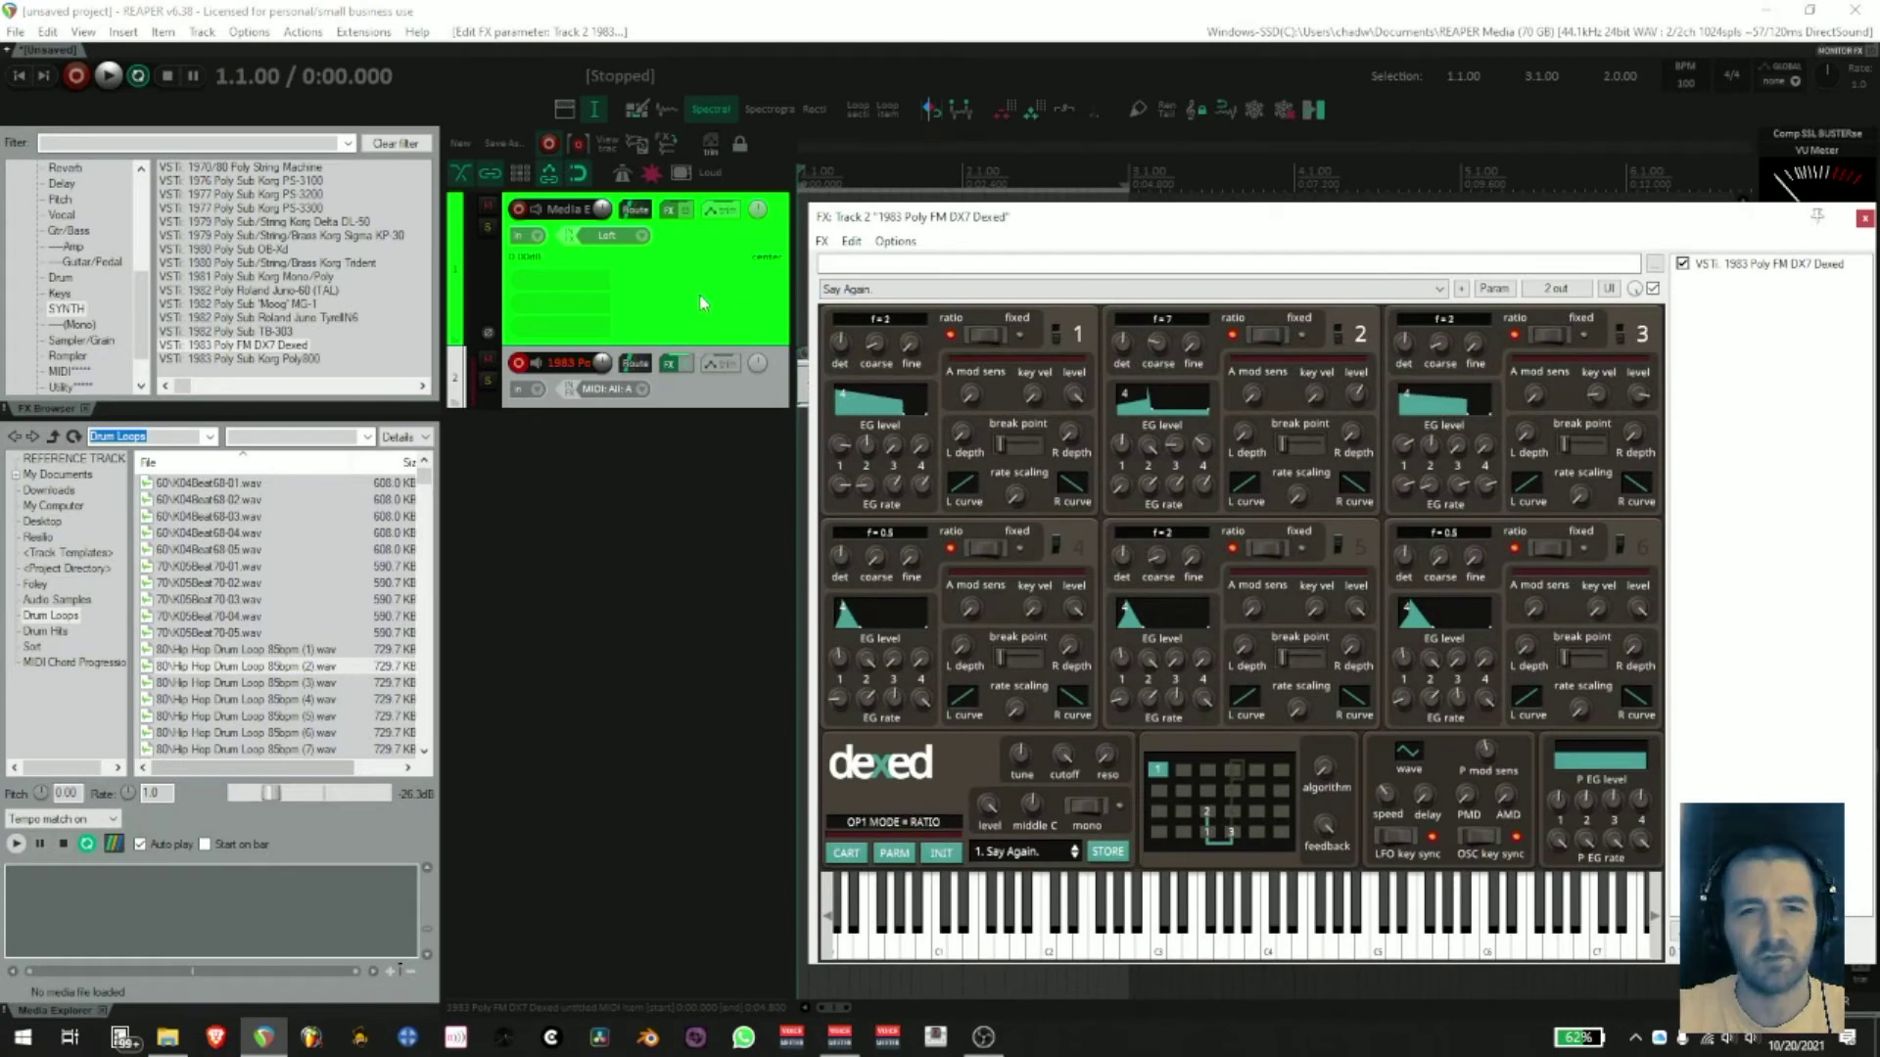
left_click(137, 264)
scroll(126, 294, "up", 3)
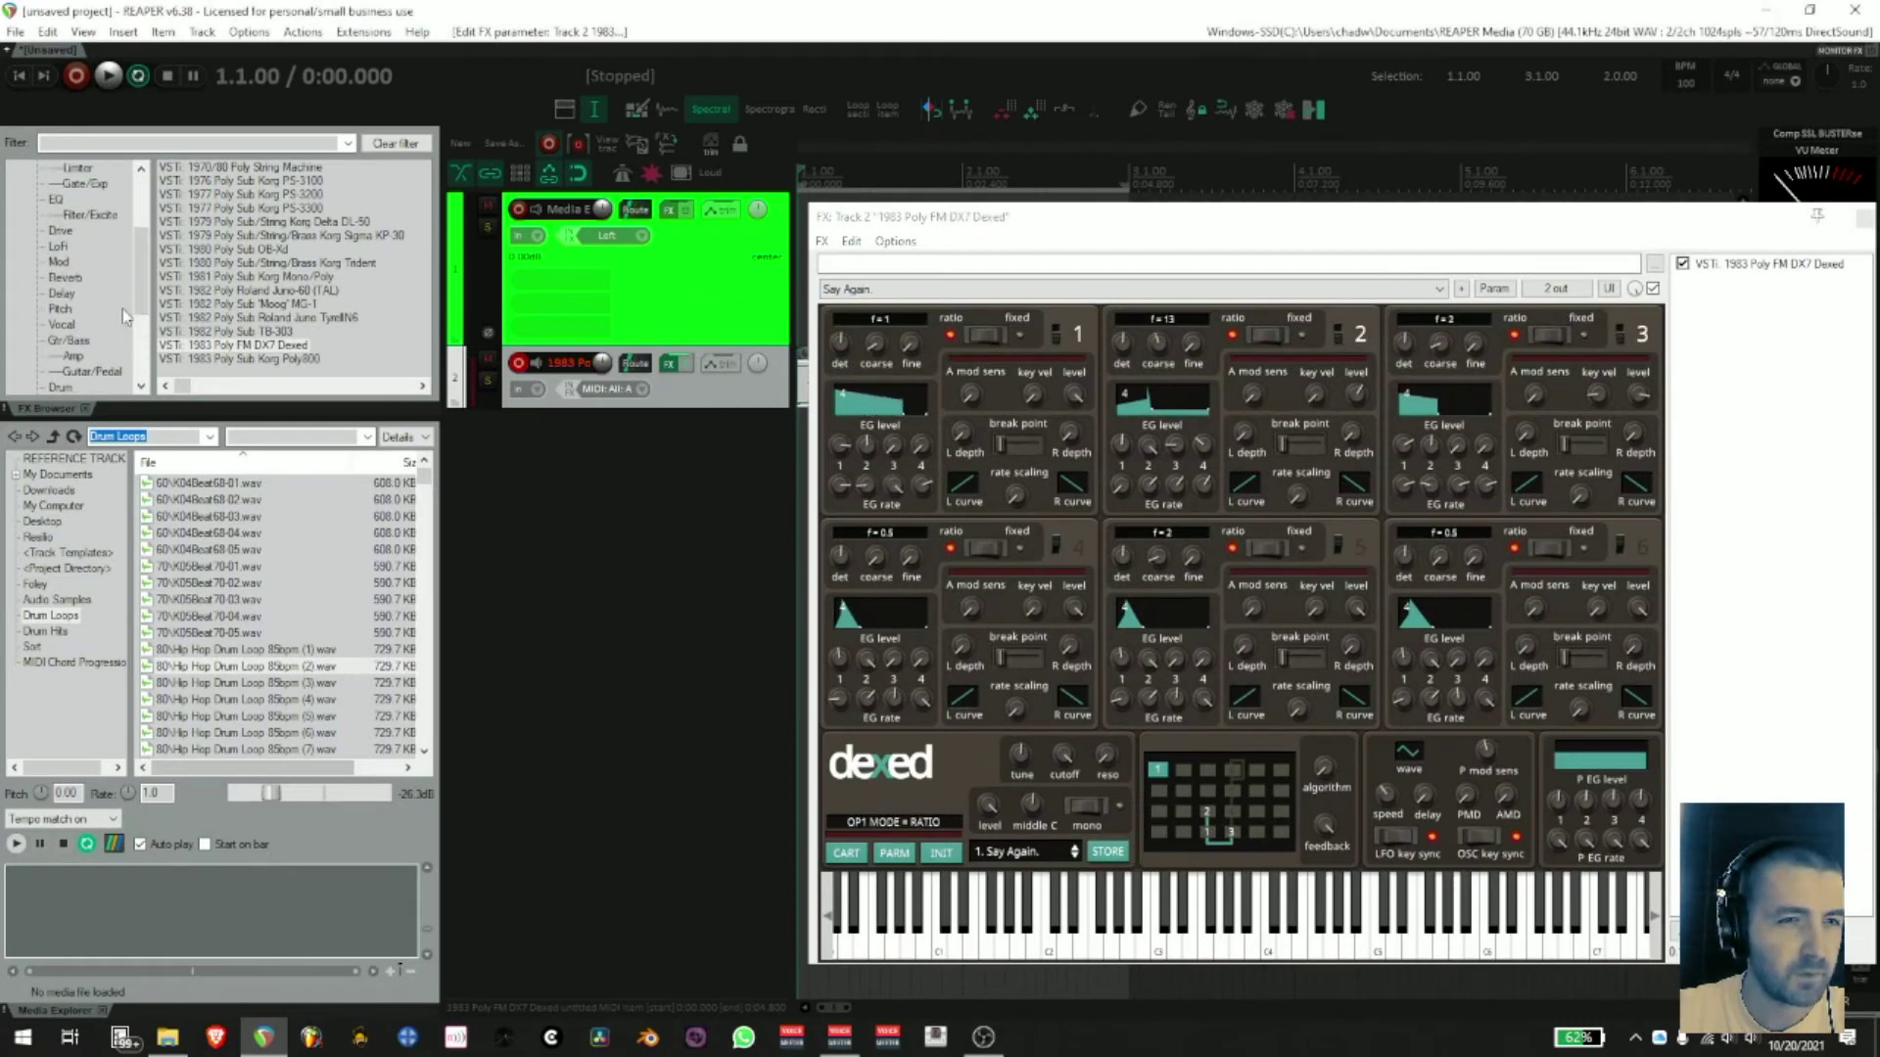
left_click(60, 293)
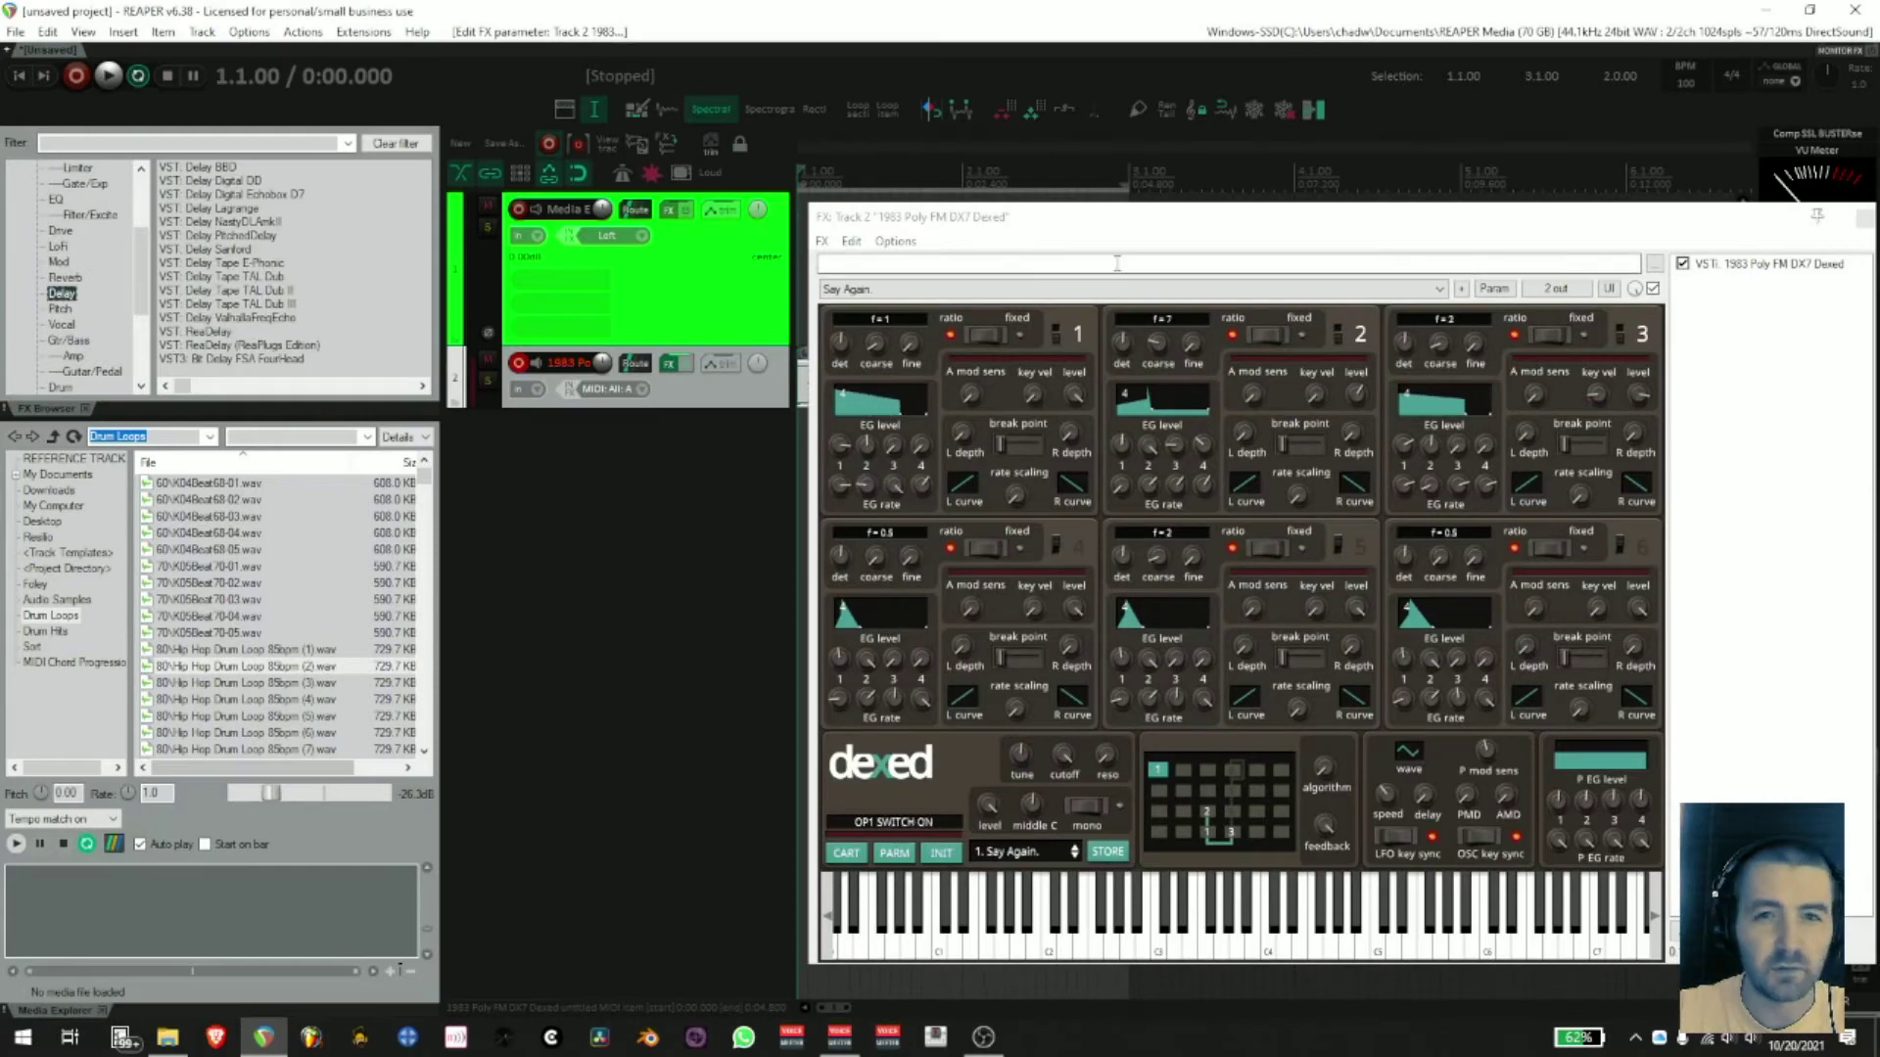
left_click_drag(1132, 231, 1100, 236)
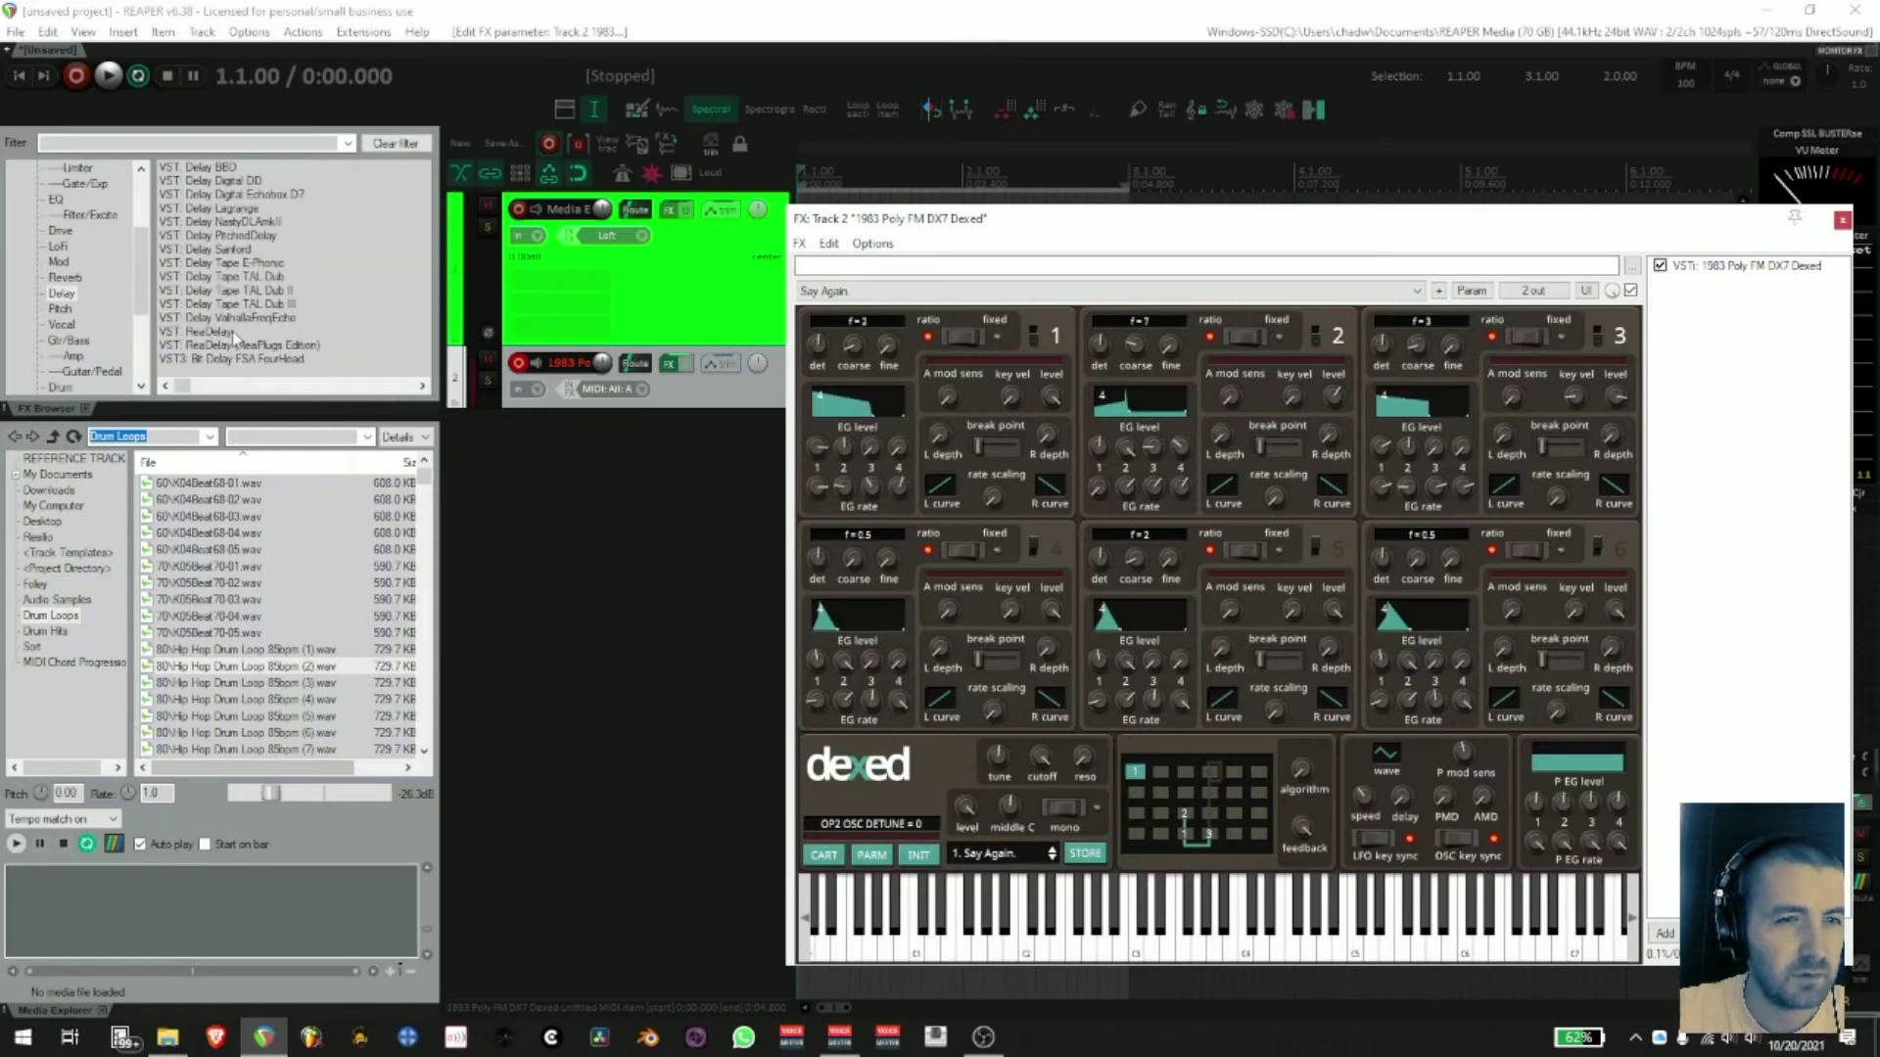
scroll(230, 313, "down", 2)
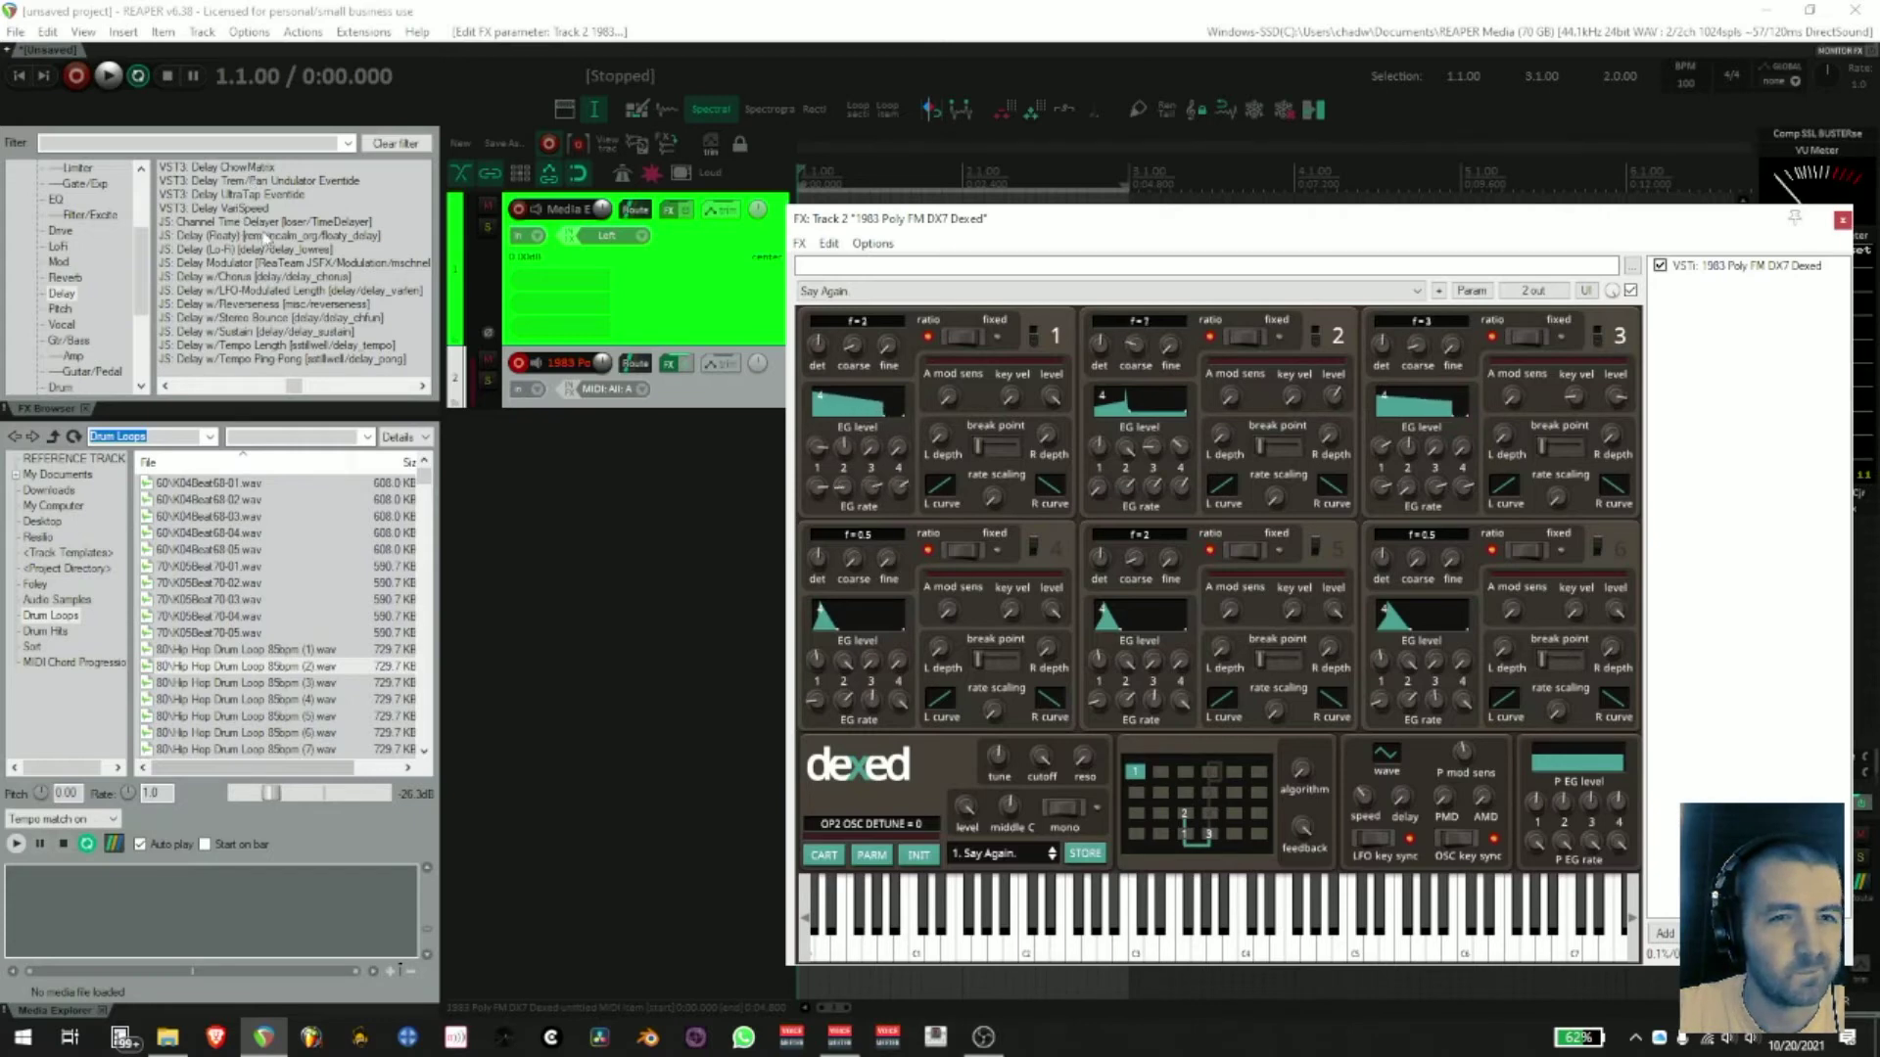
scroll(270, 246, "up", 2)
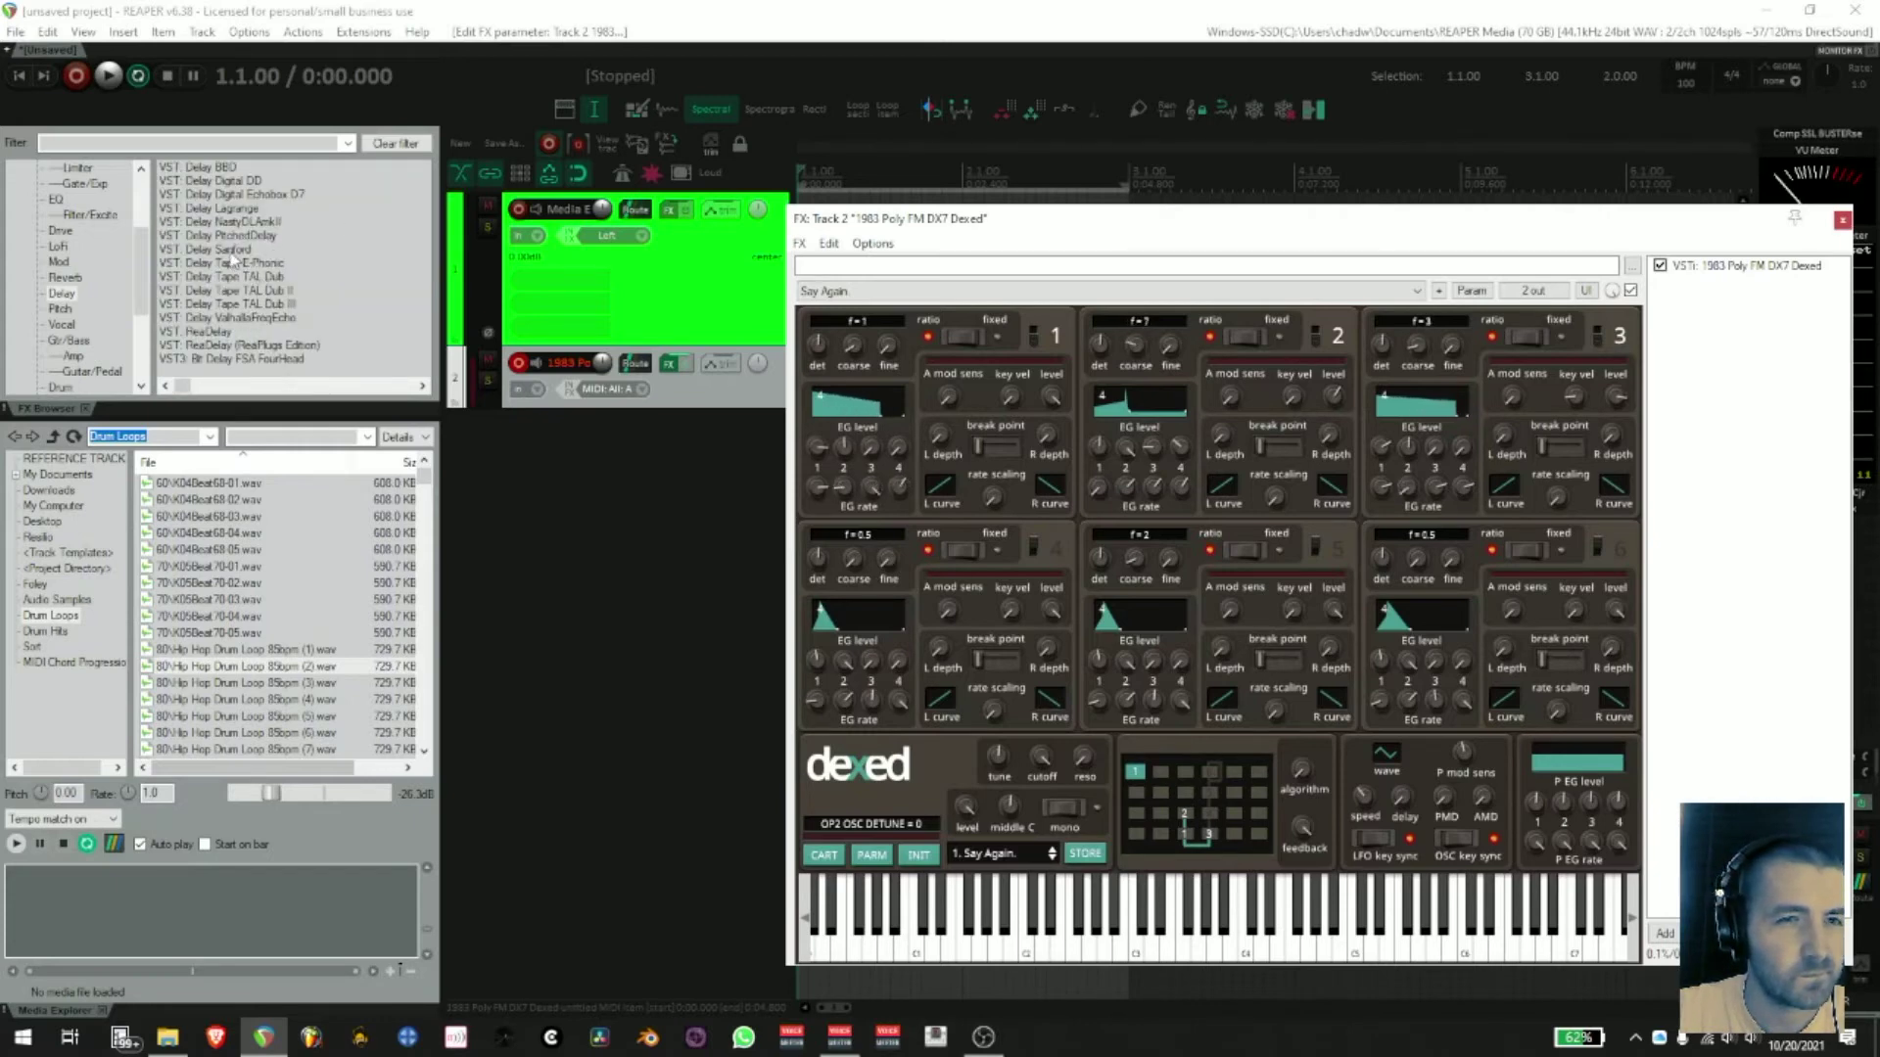
left_click_drag(234, 183, 907, 323)
left_click_drag(1620, 373, 1694, 373)
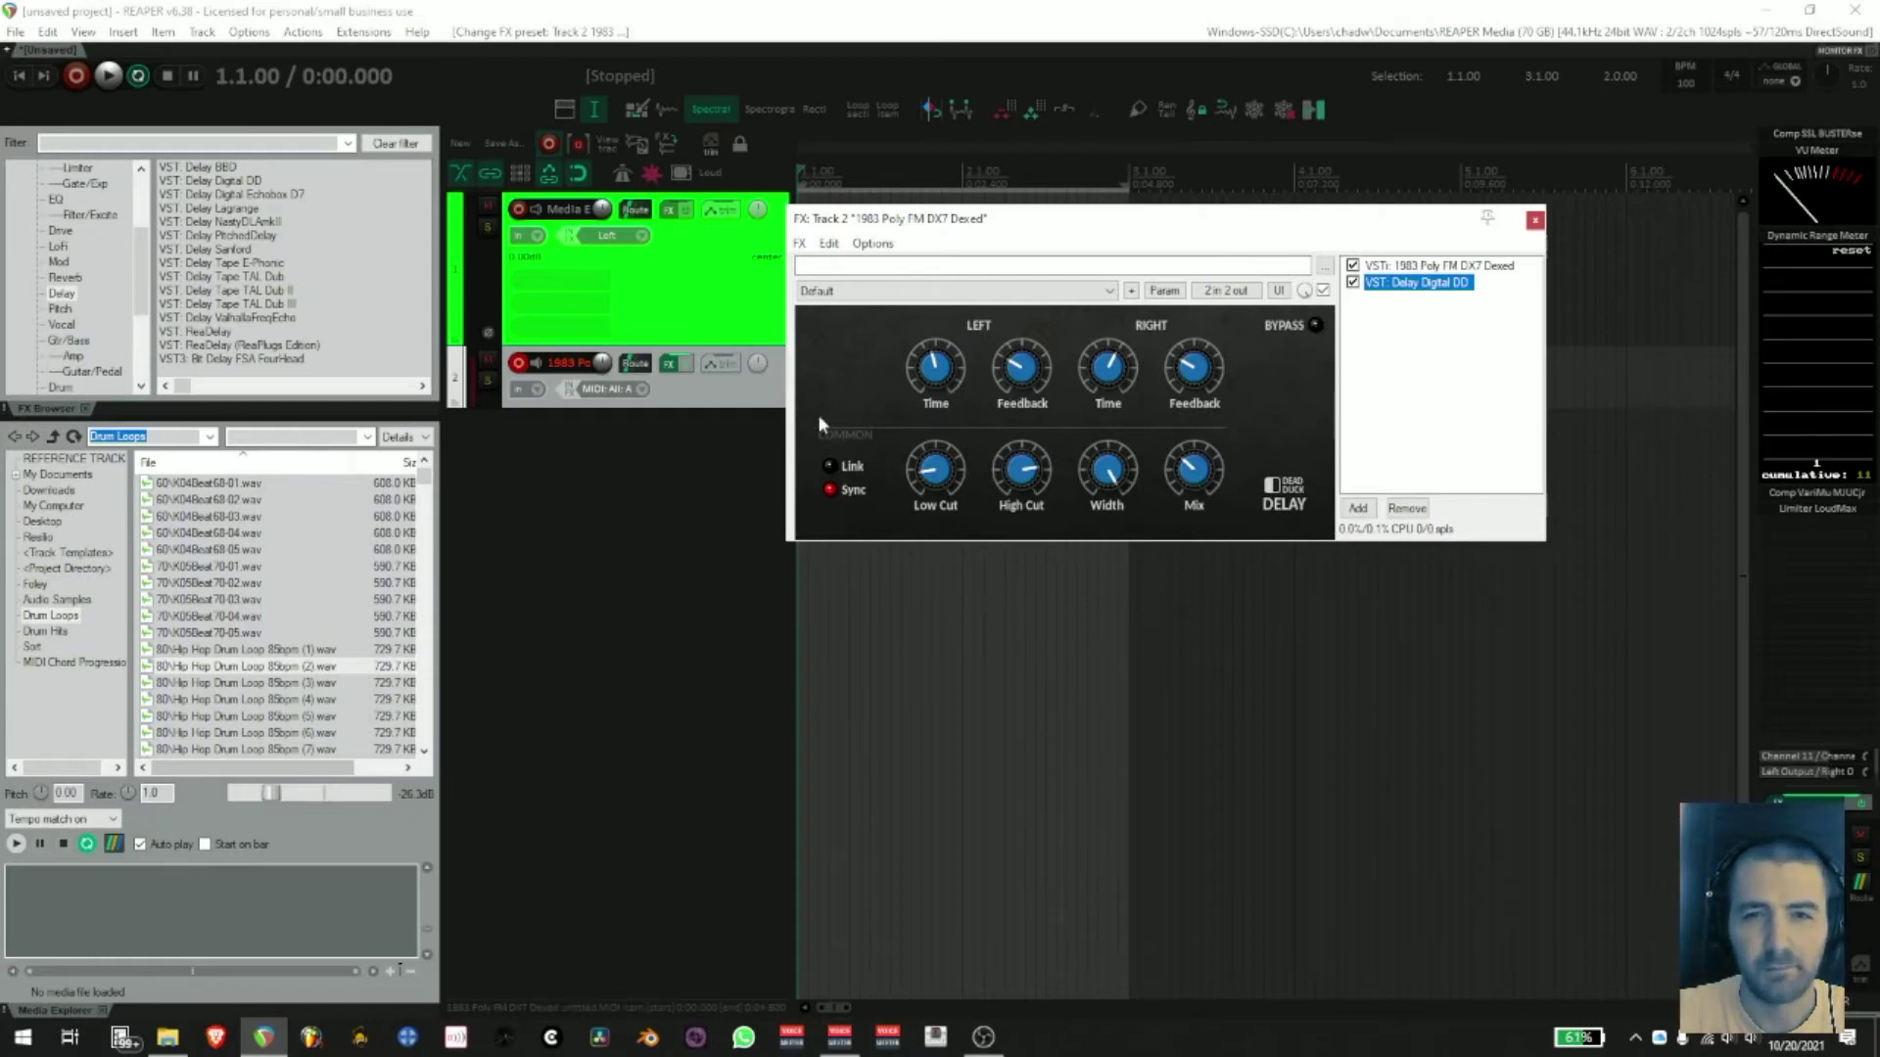
left_click_drag(1317, 231, 1343, 500)
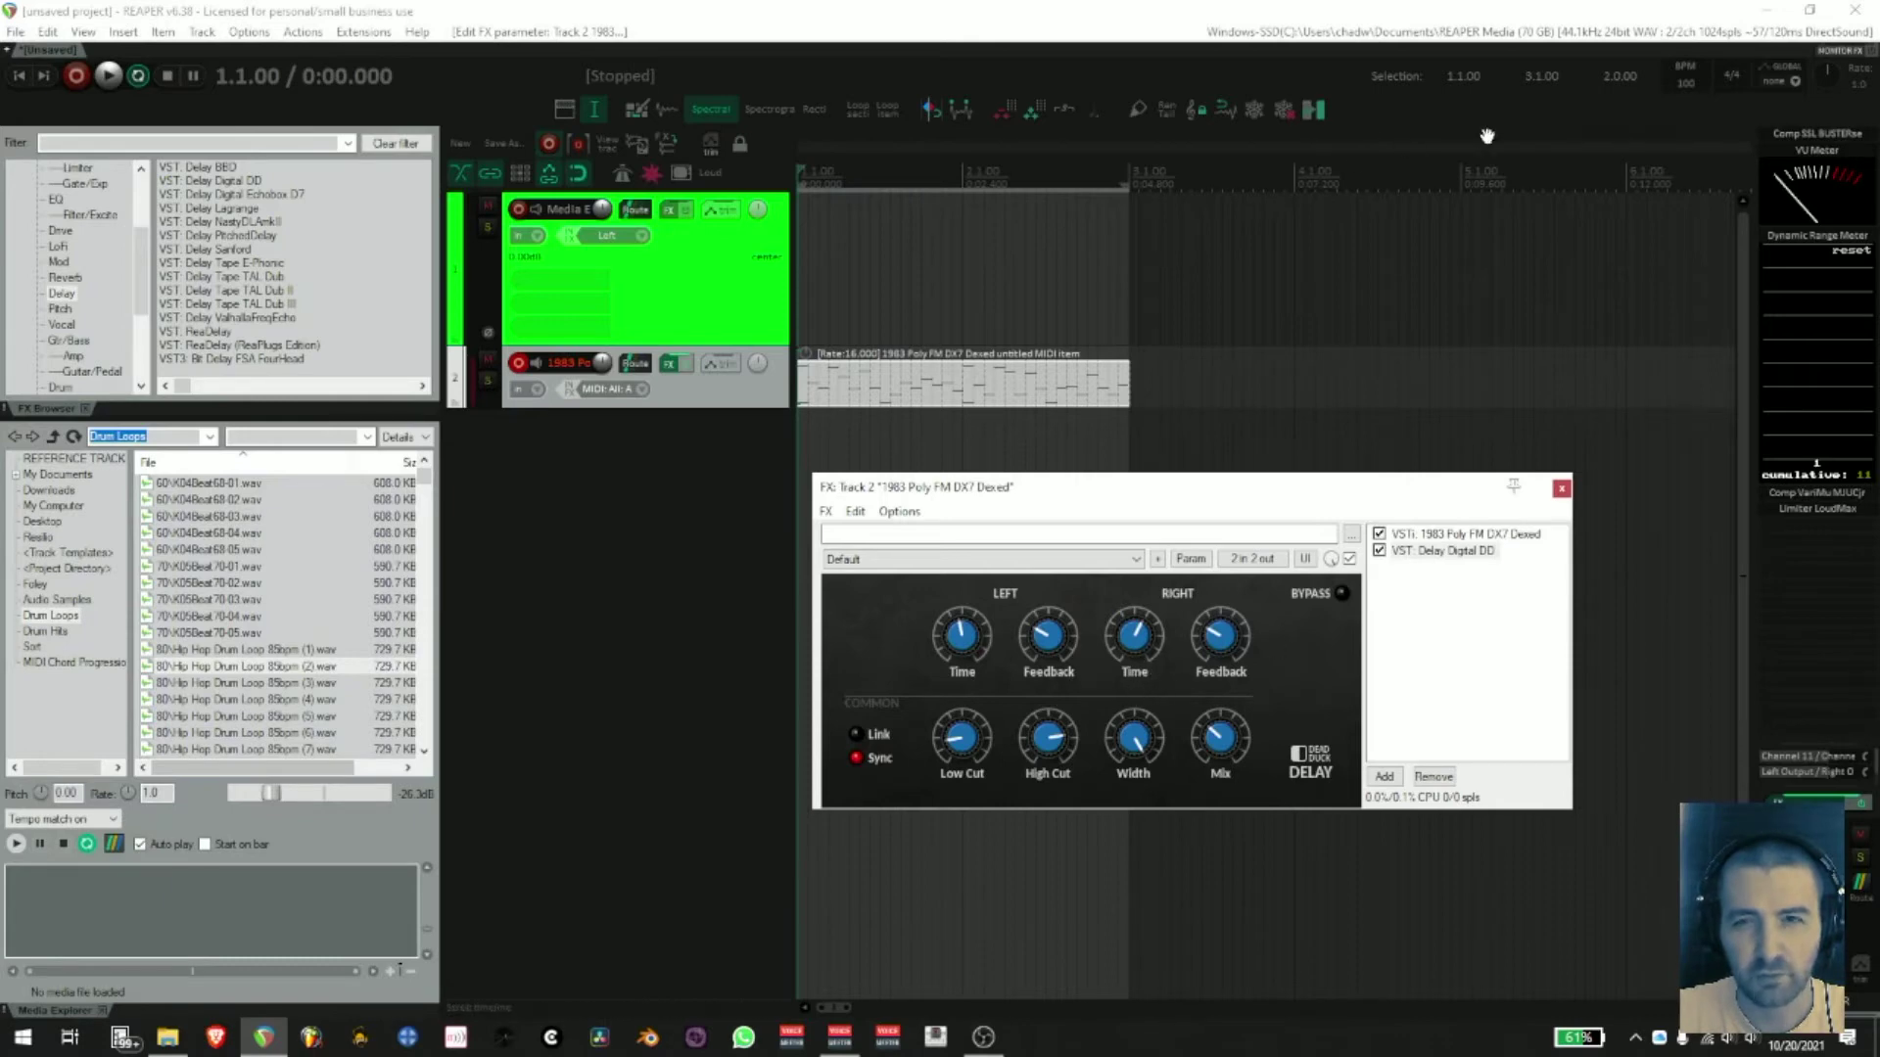
- Play the loop, raise the delay's Width from near zero to somewhat above its midpoint, and stop playback
left_click(1373, 660)
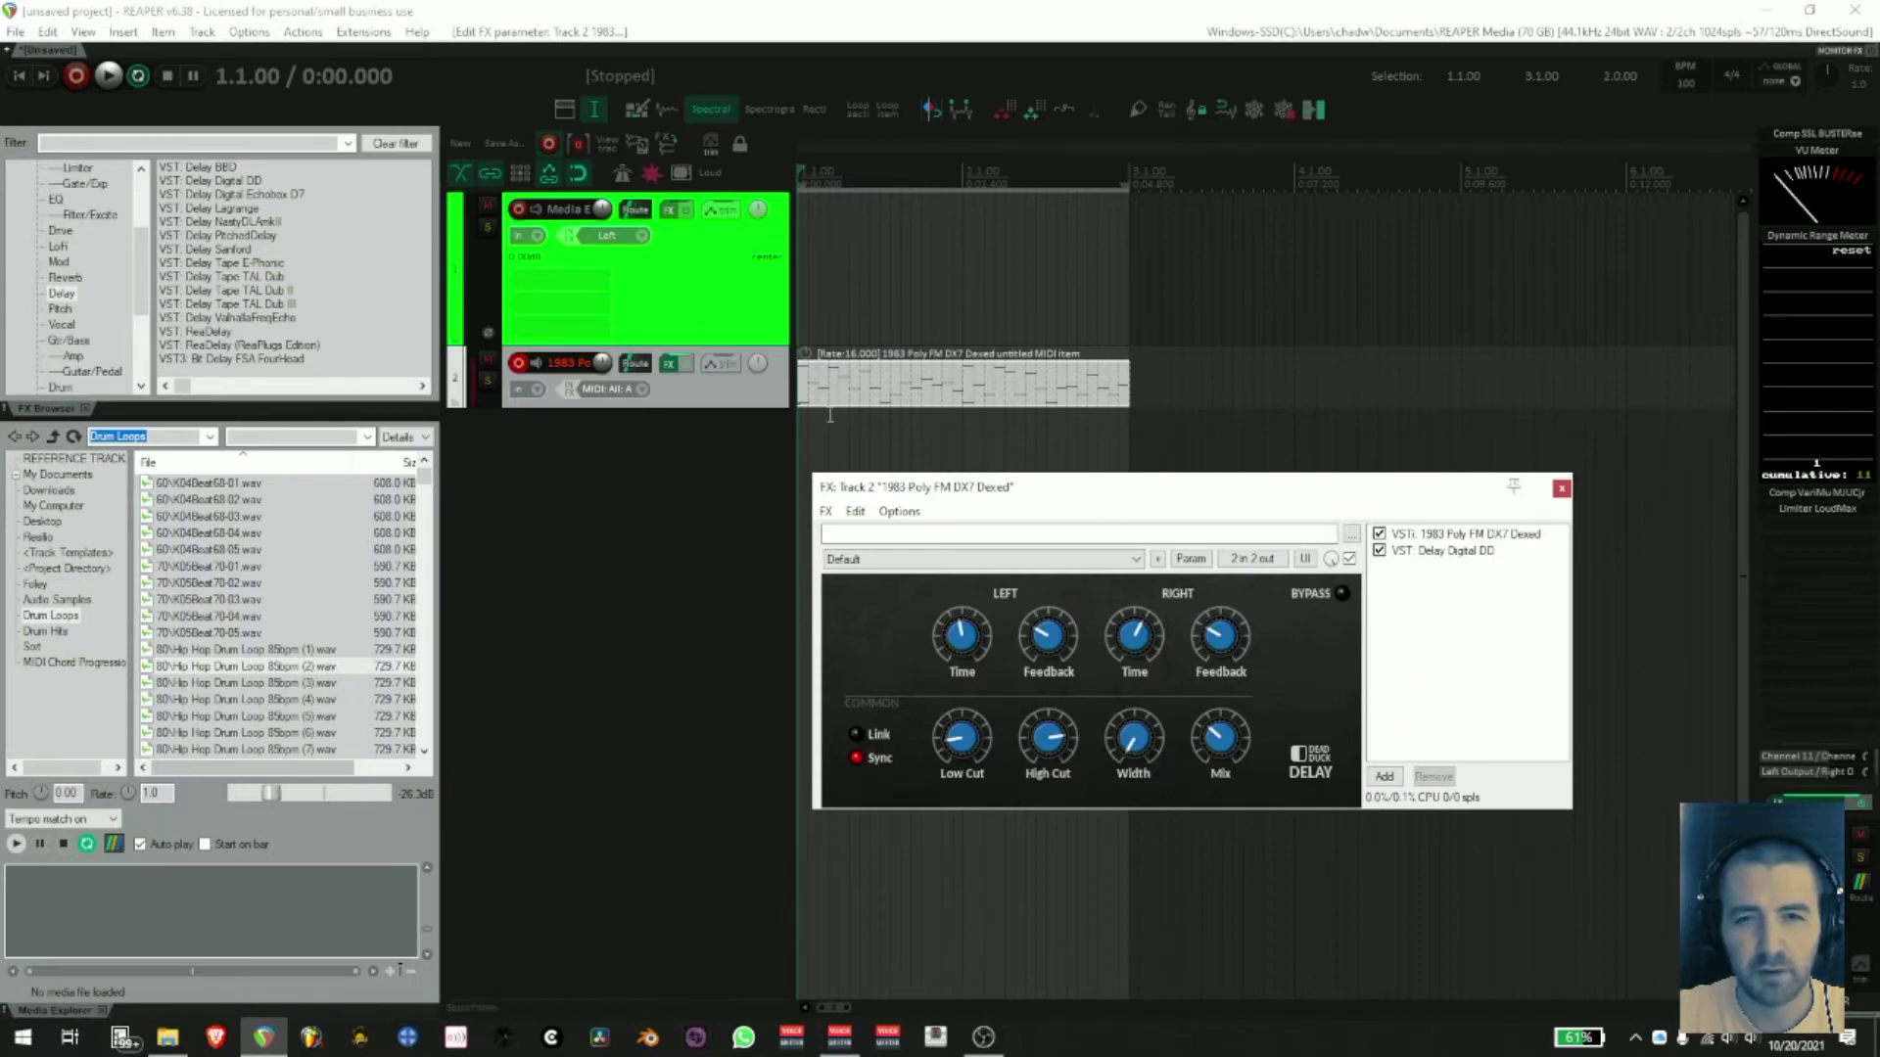
left_click(726, 384)
key("space")
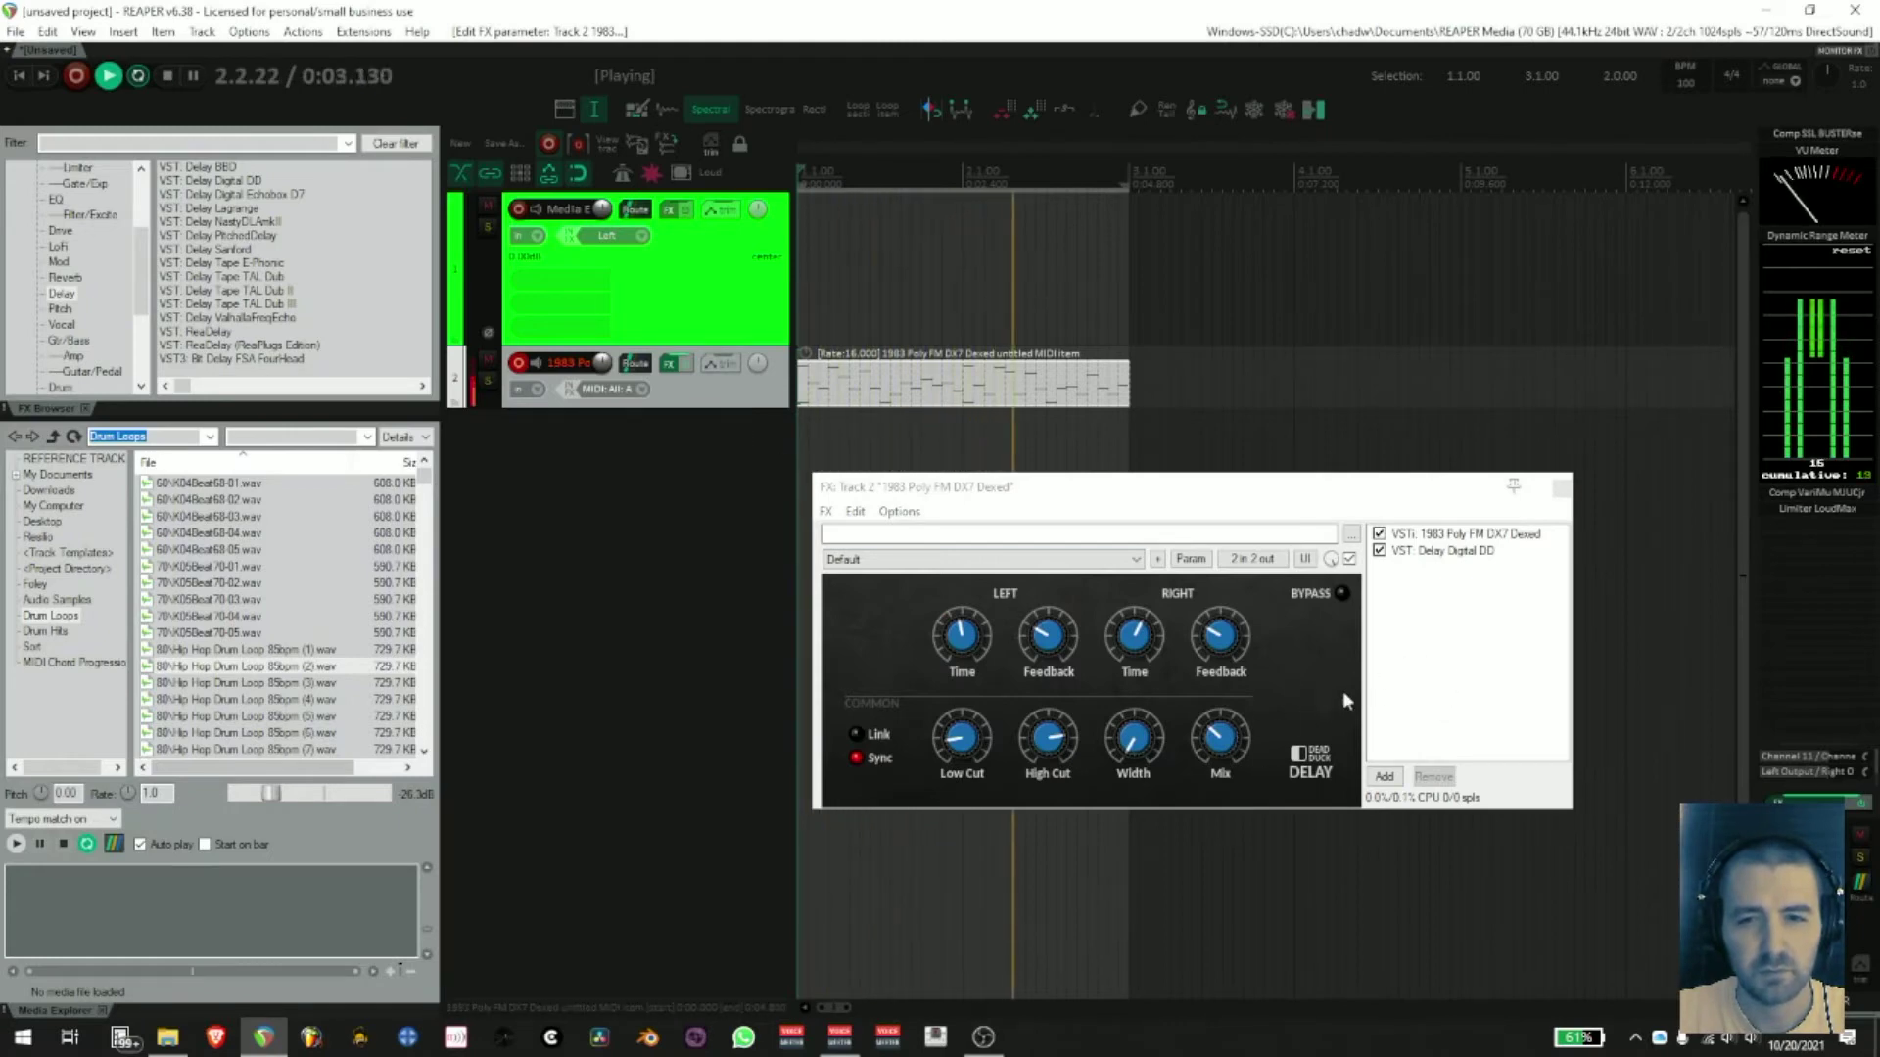
left_click(1141, 737)
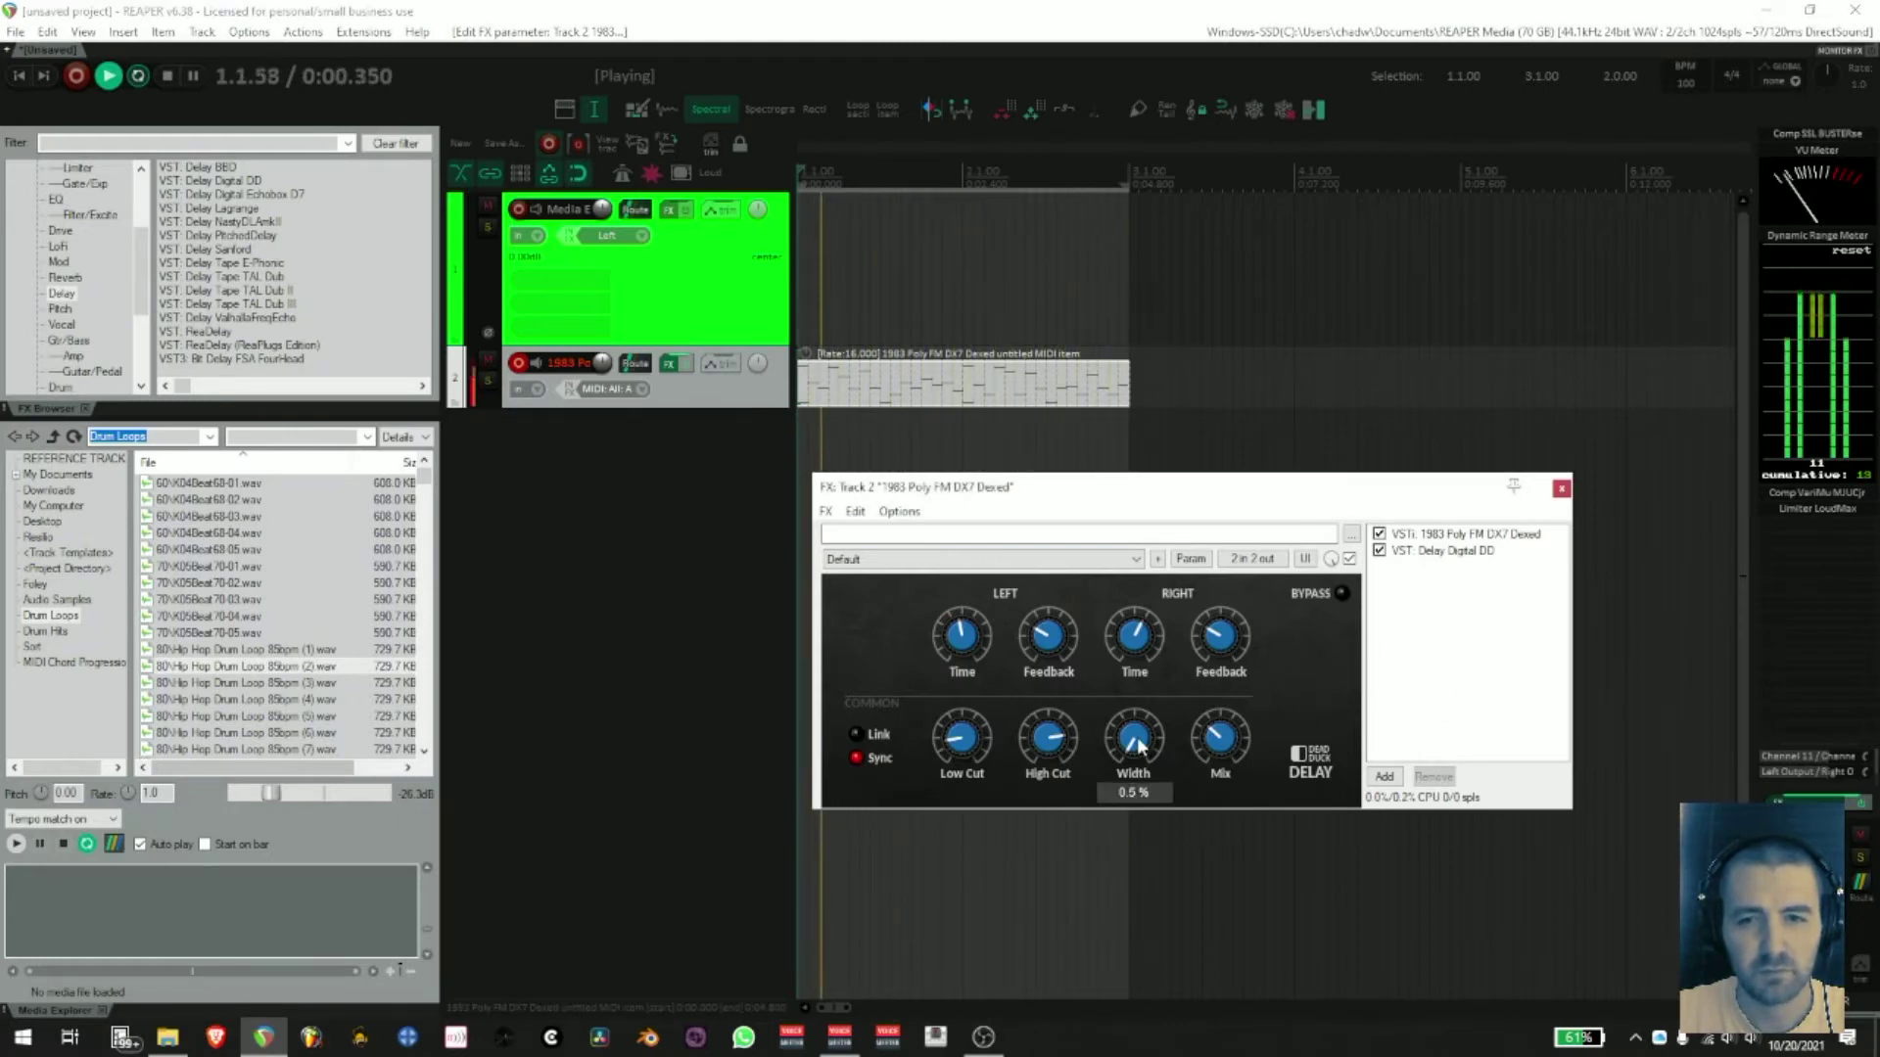
left_click_drag(1145, 736, 1143, 621)
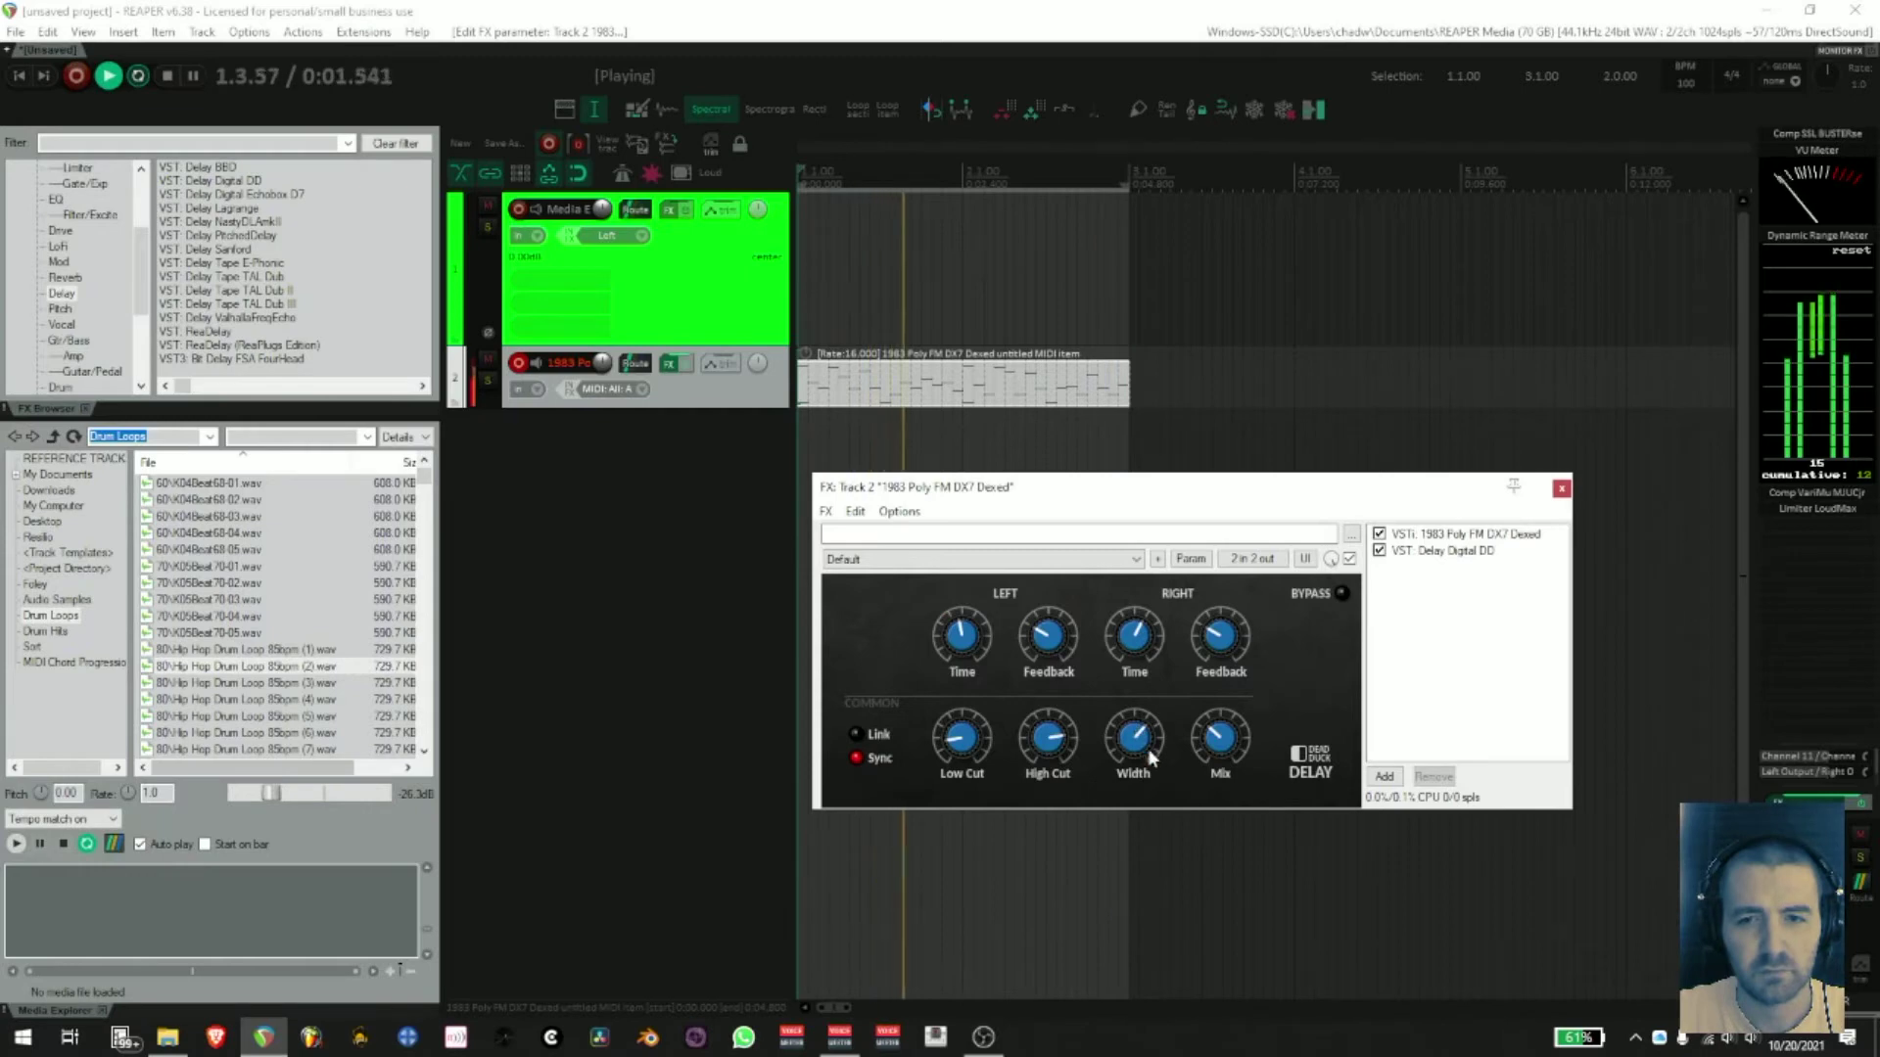
left_click(1145, 750)
key("space")
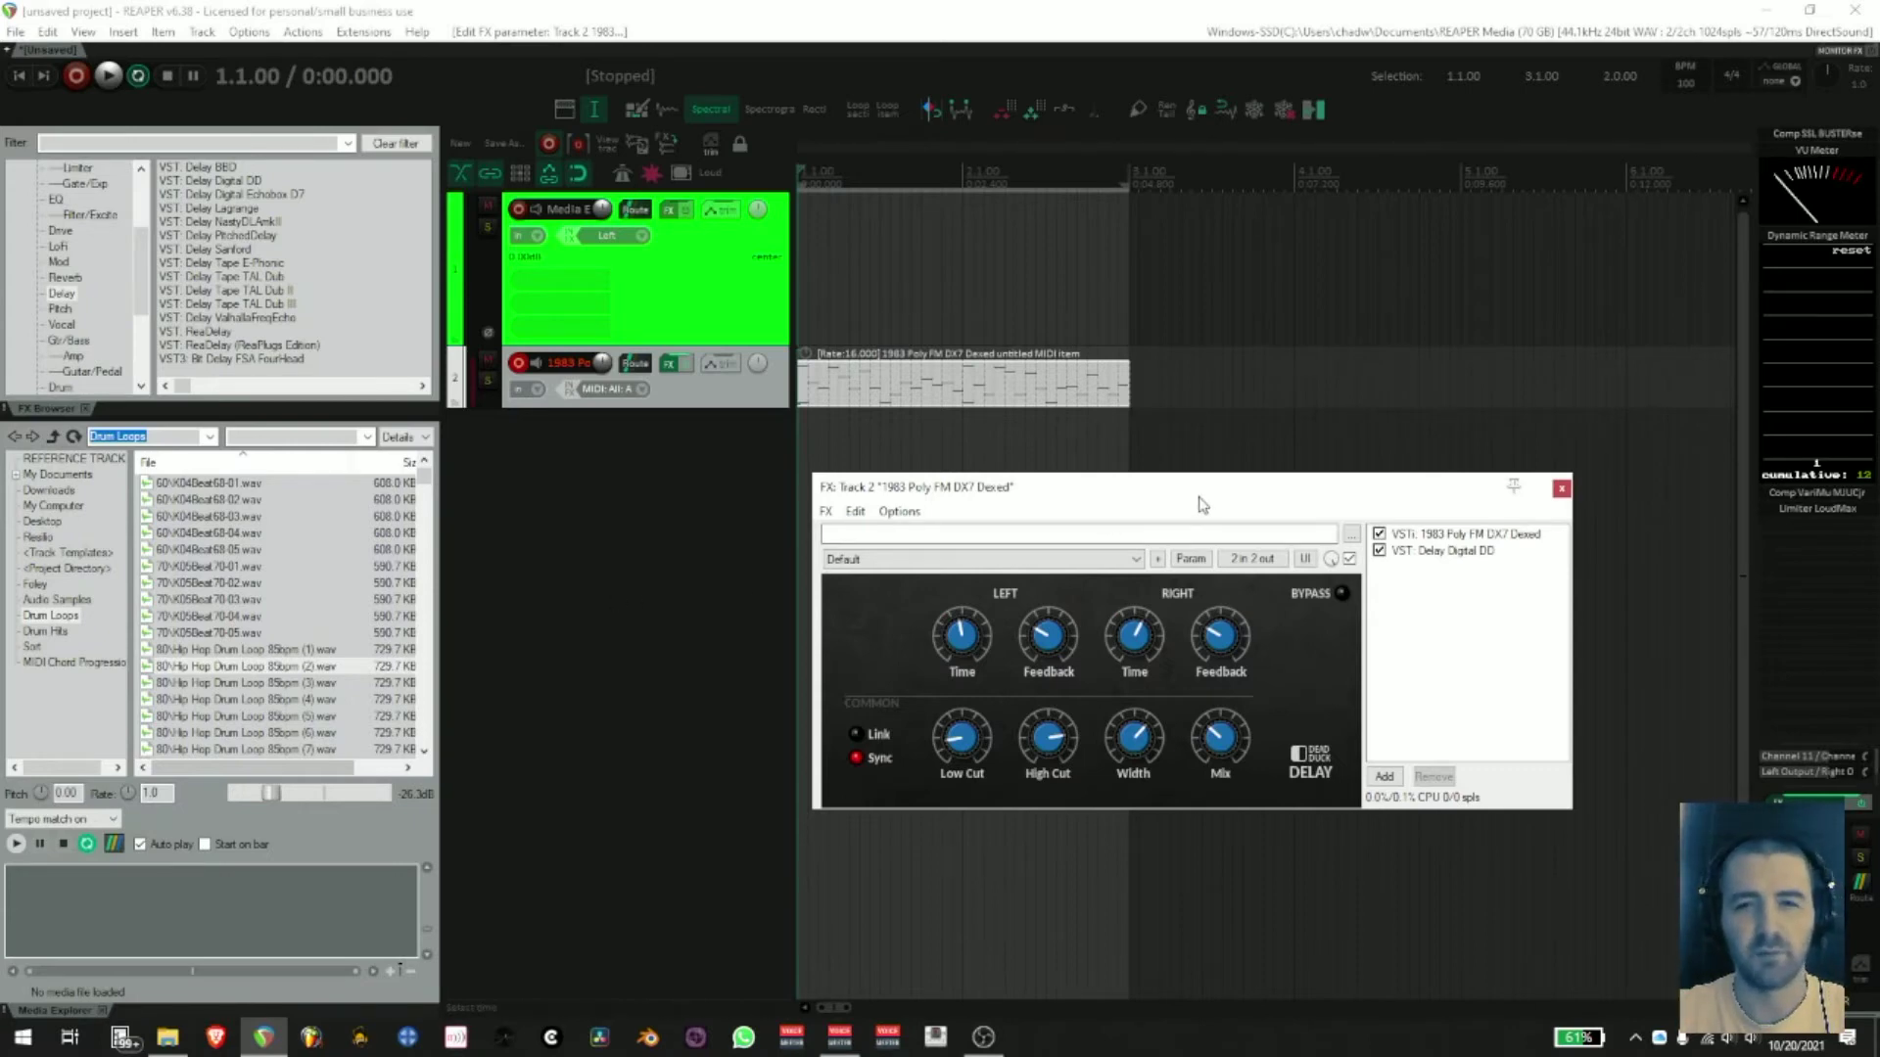
- Lengthen the delay's right and left Time settings, keeping the right longer than the left, and start loop playback
left_click_drag(1199, 498, 1196, 452)
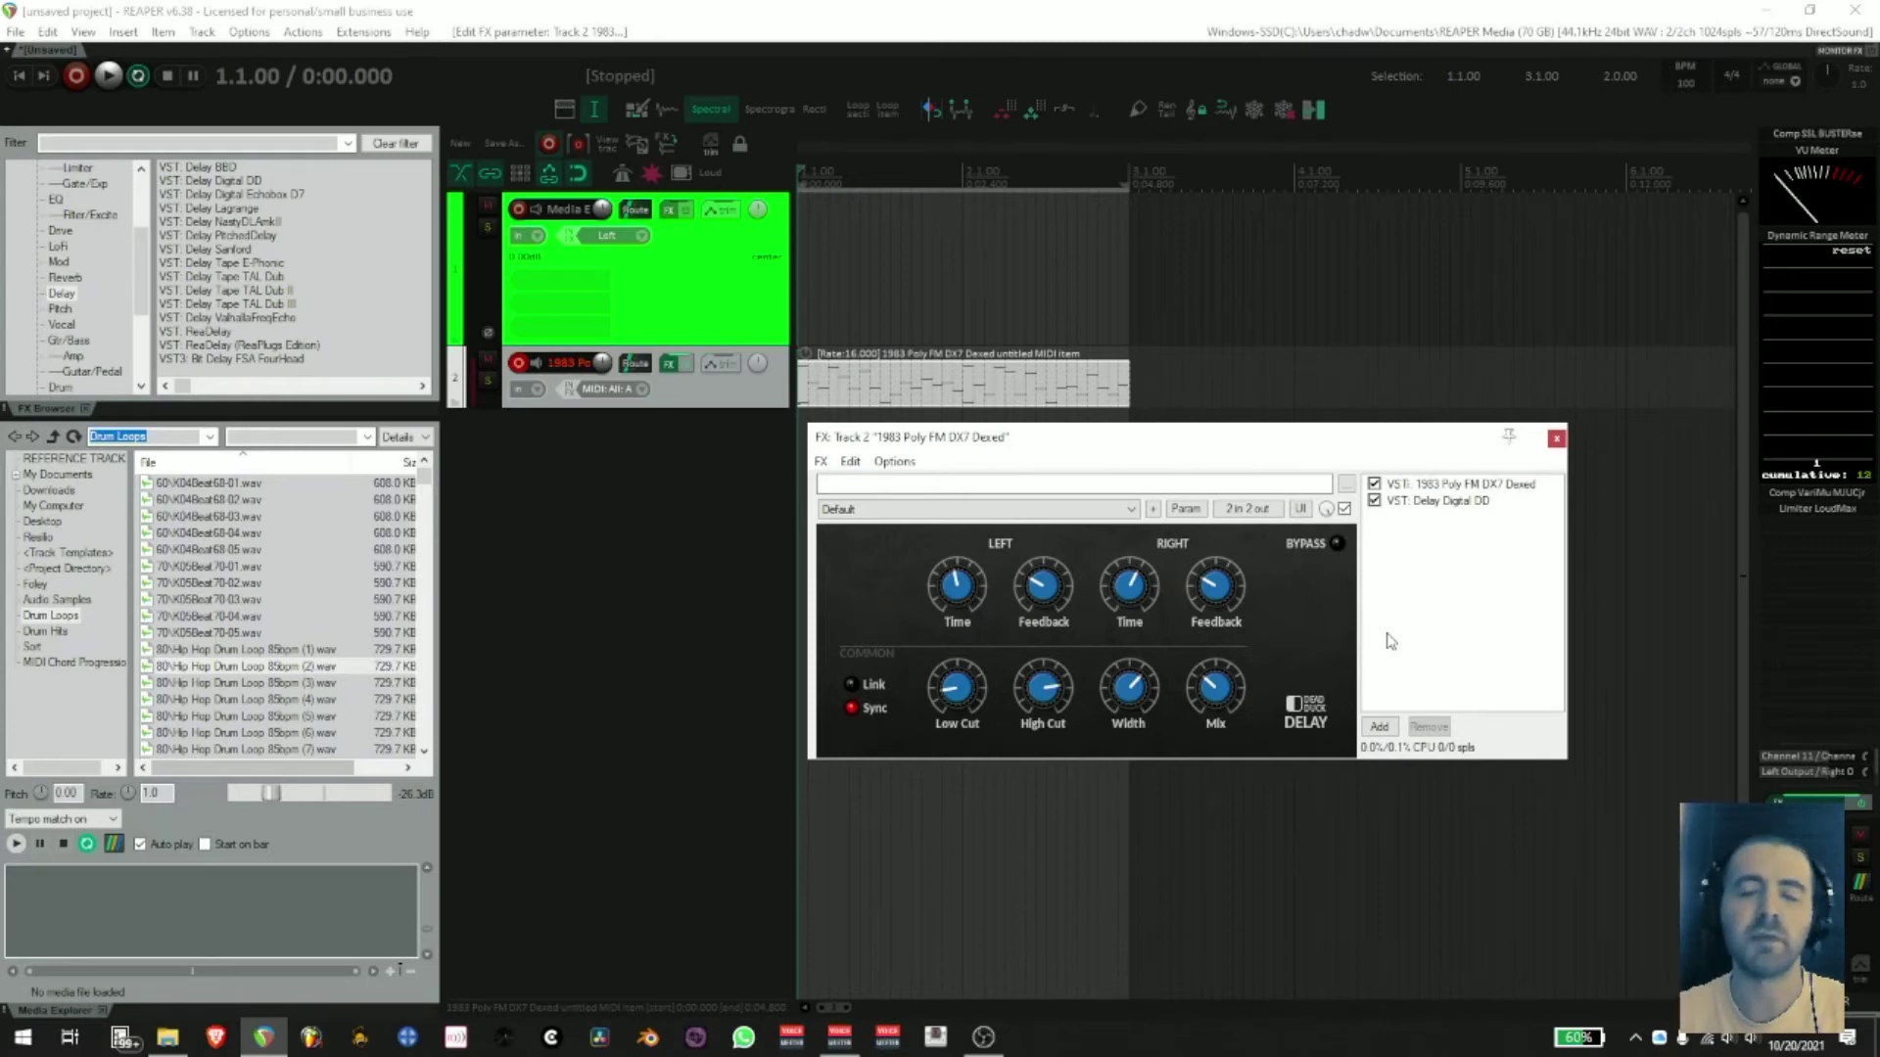
left_click_drag(1128, 604, 1135, 582)
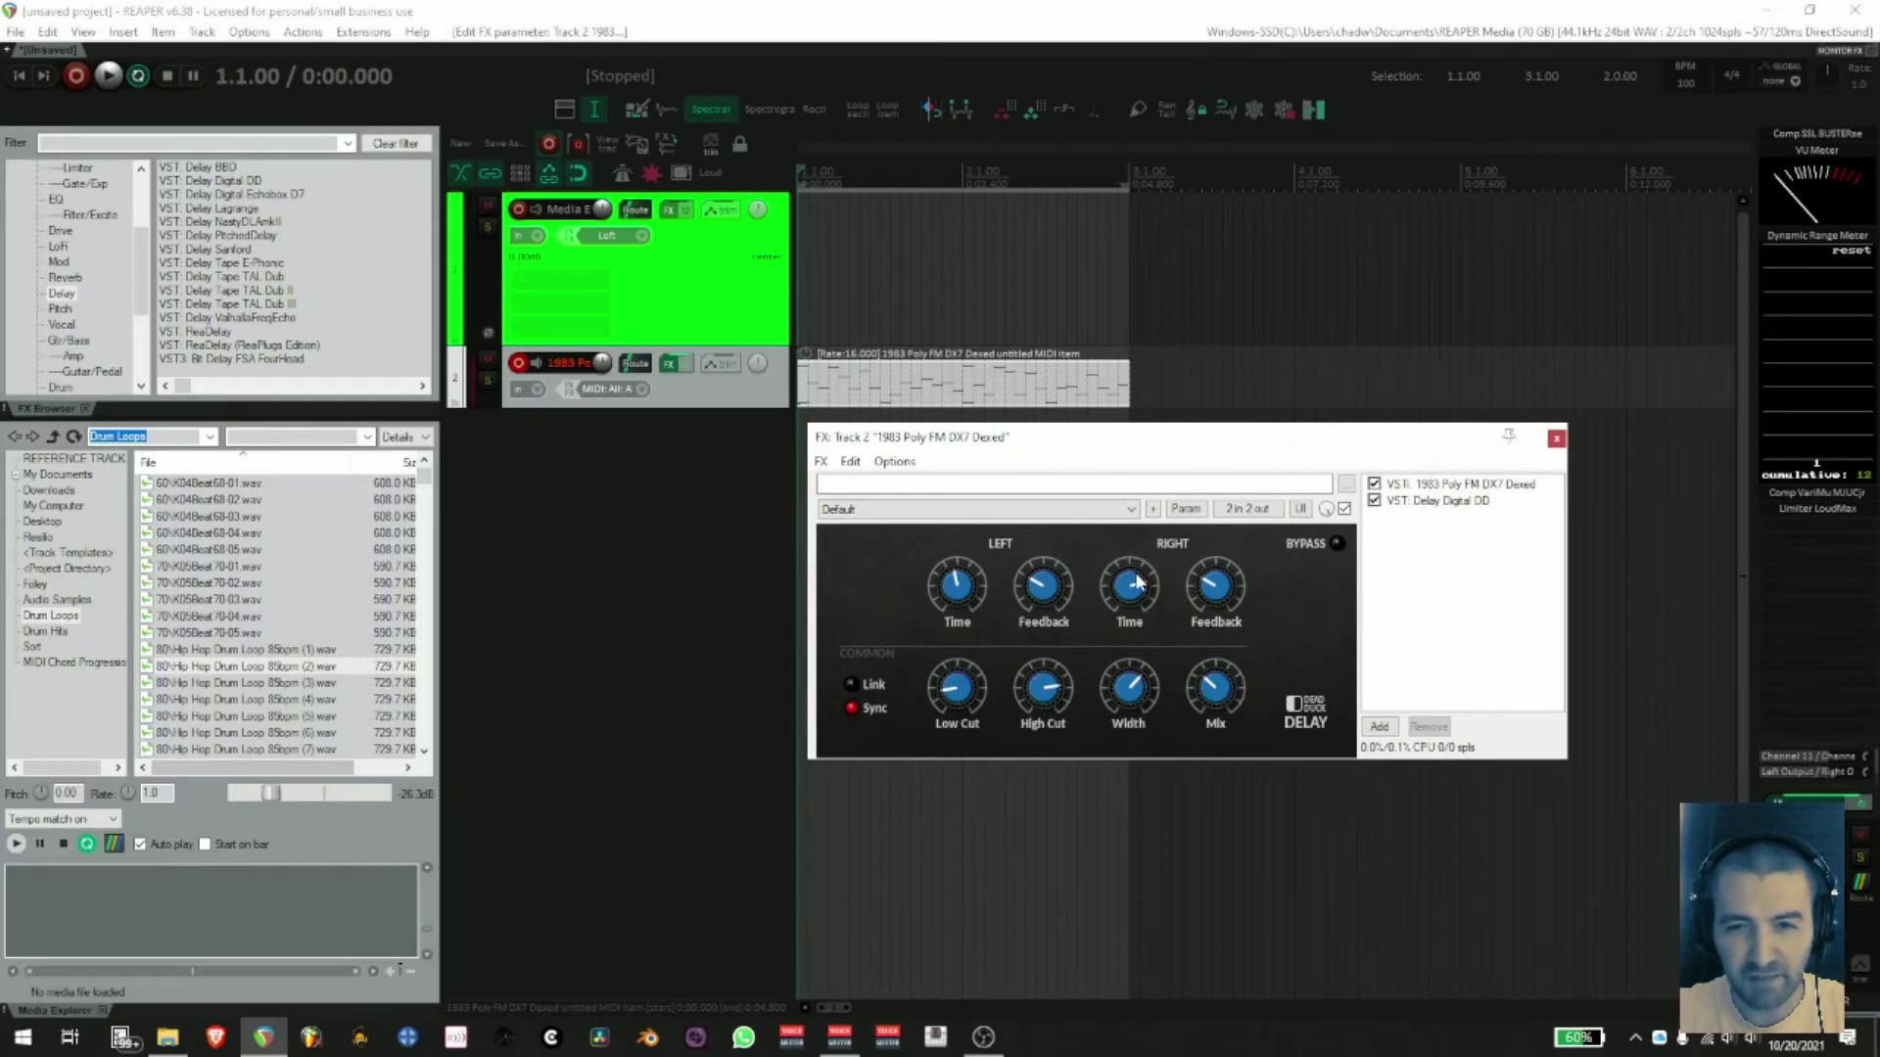
left_click_drag(951, 607, 969, 575)
key("space")
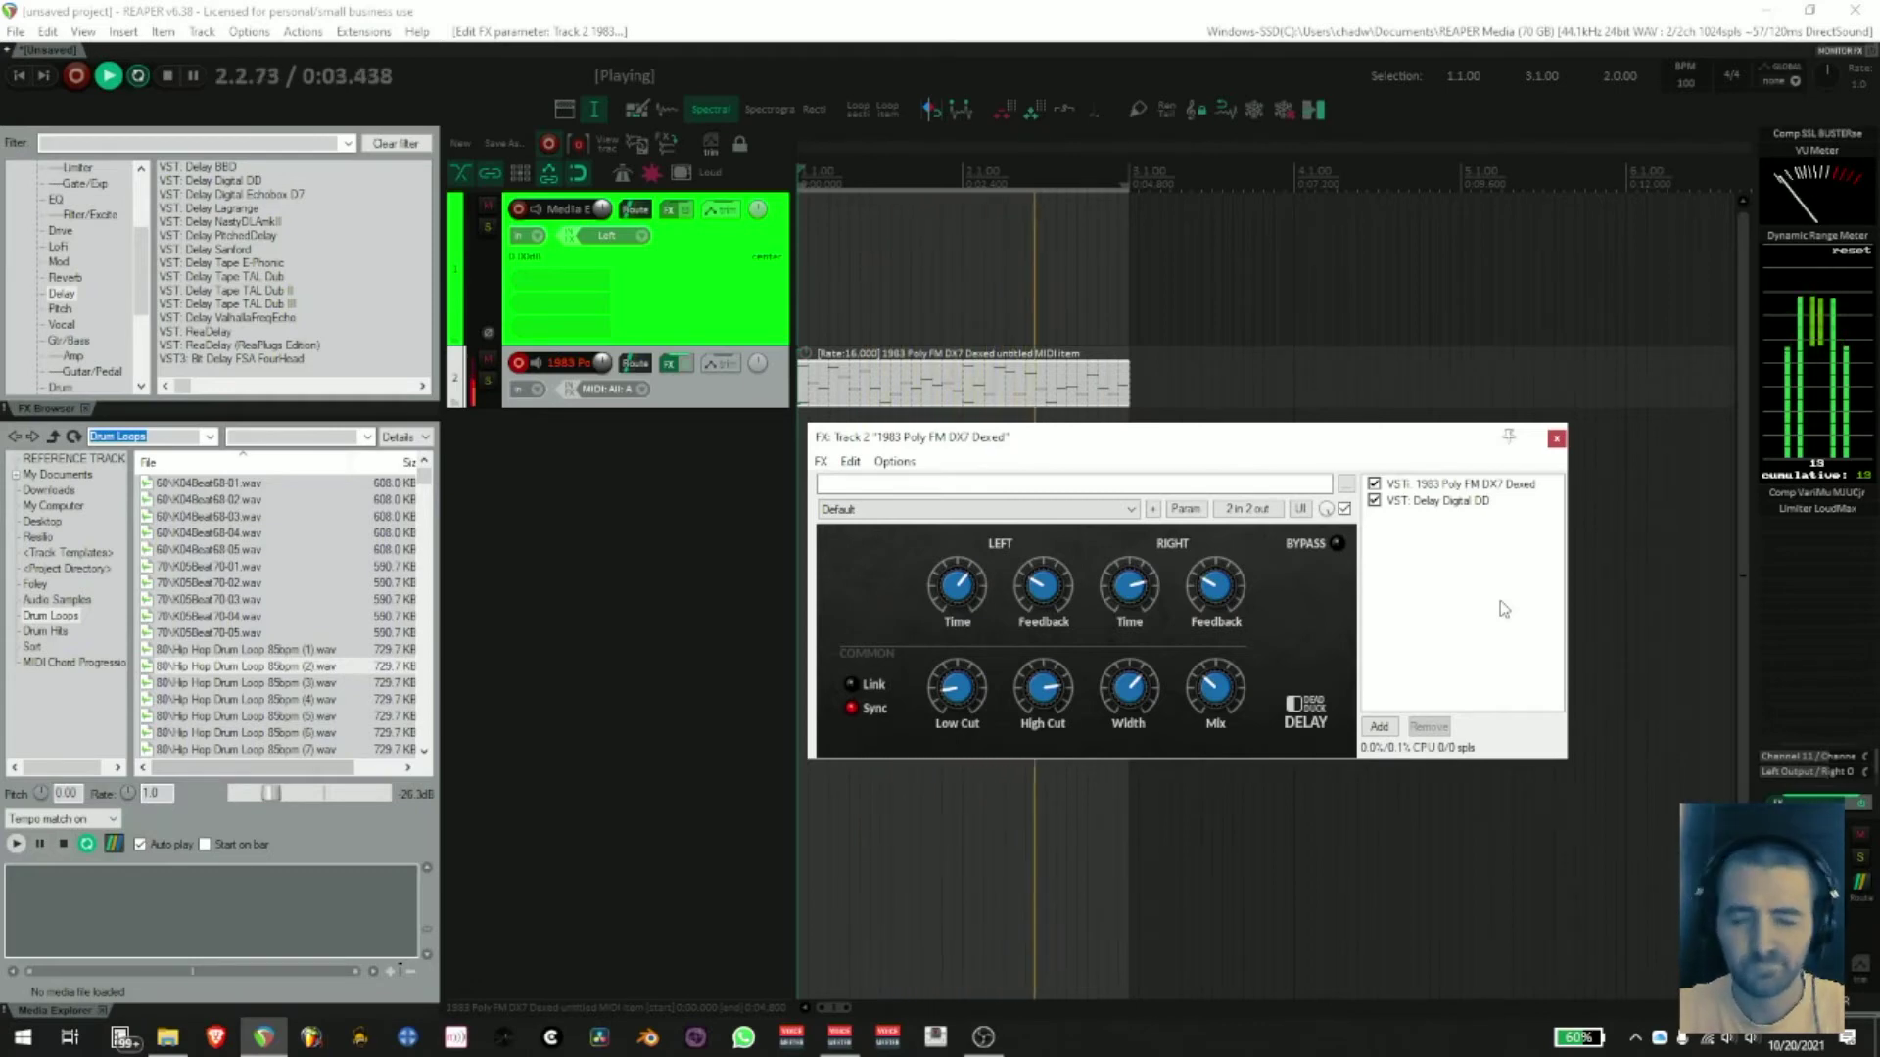
- Stop playback and lower the left and right delay times of the Delay Digital DD effect on track 2
key("space")
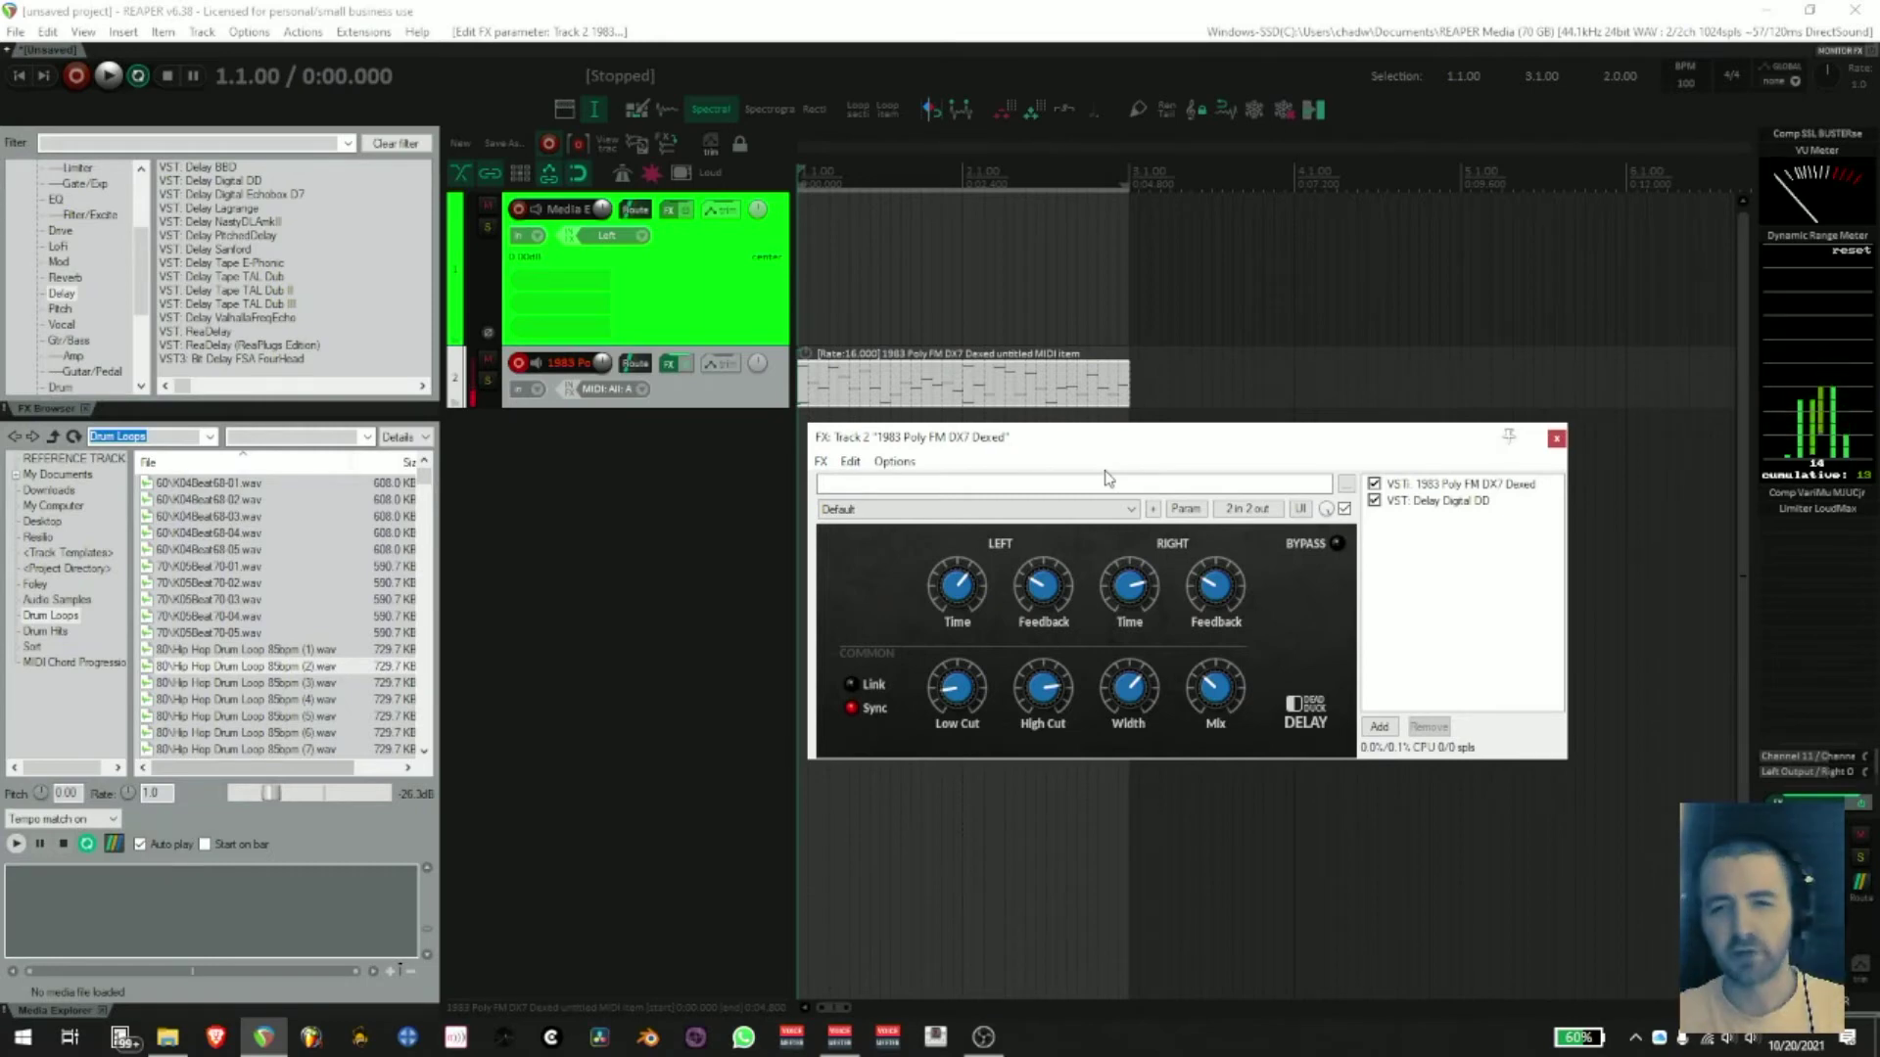
left_click_drag(960, 594, 980, 654)
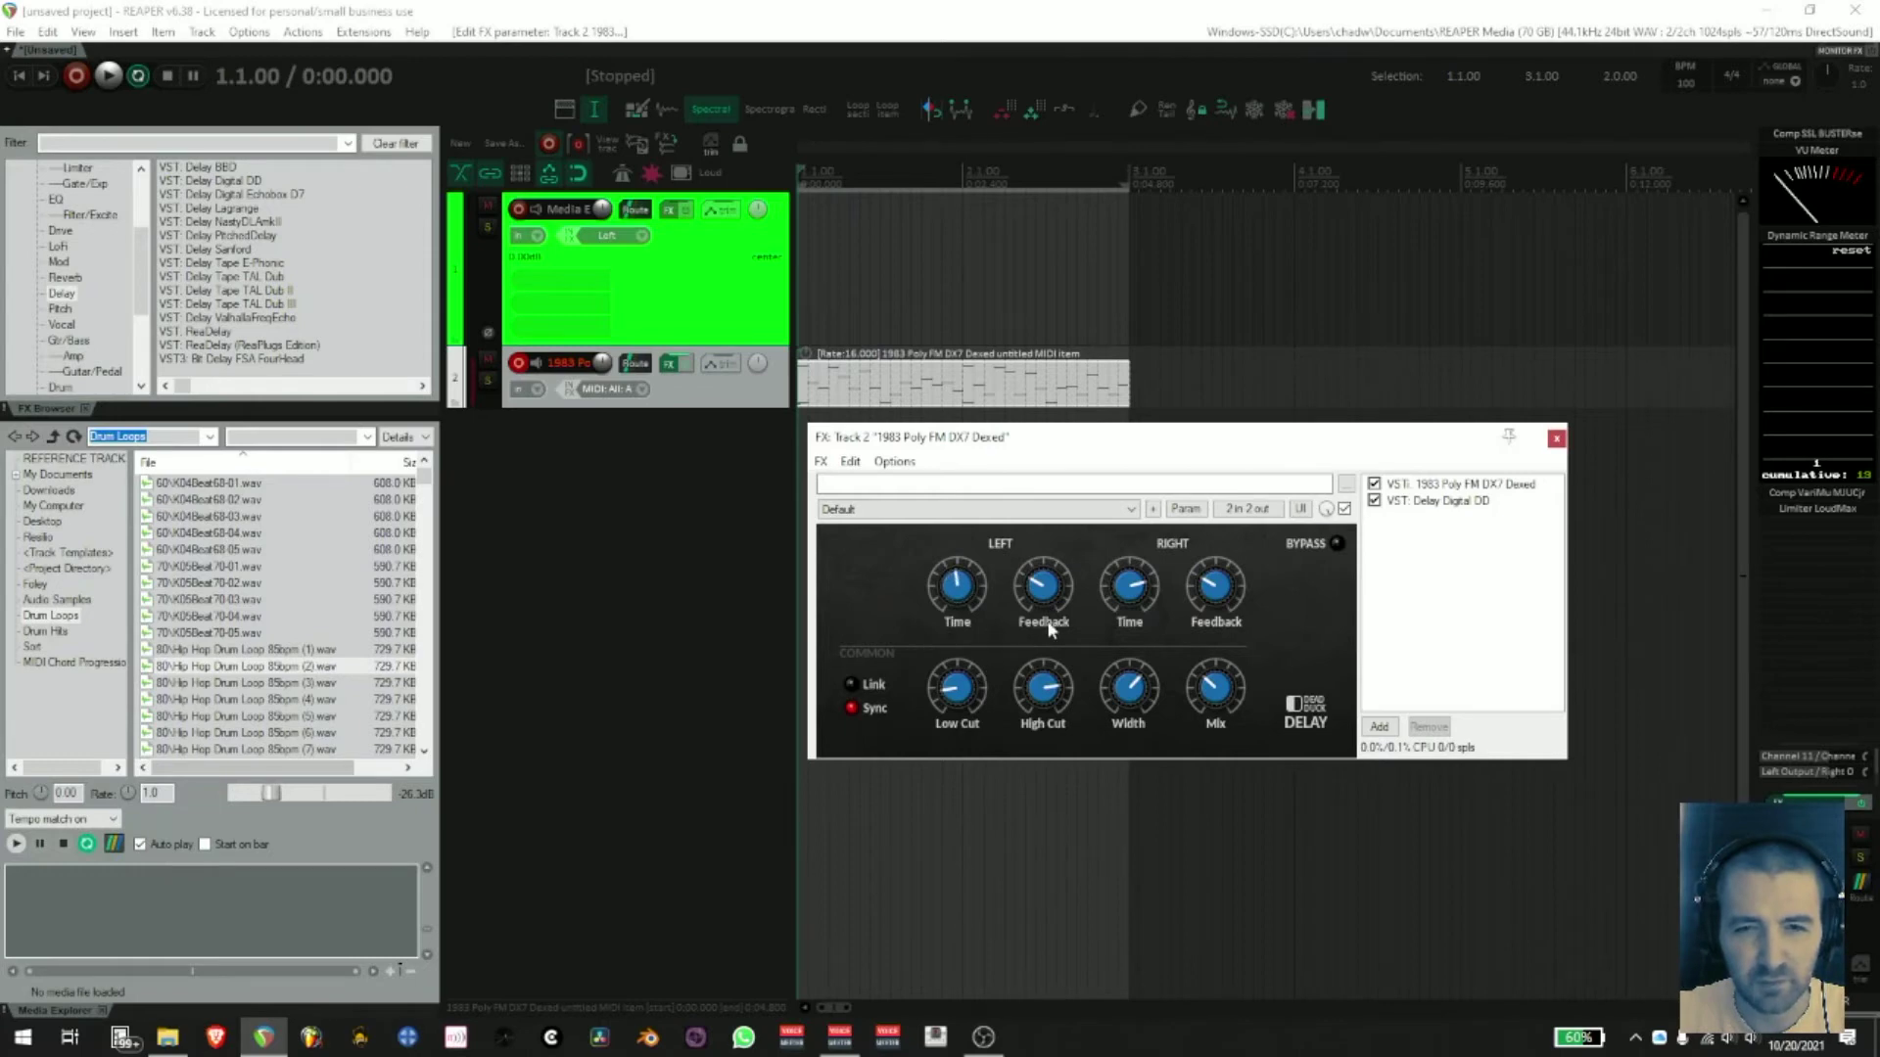
left_click_drag(1141, 599, 1146, 631)
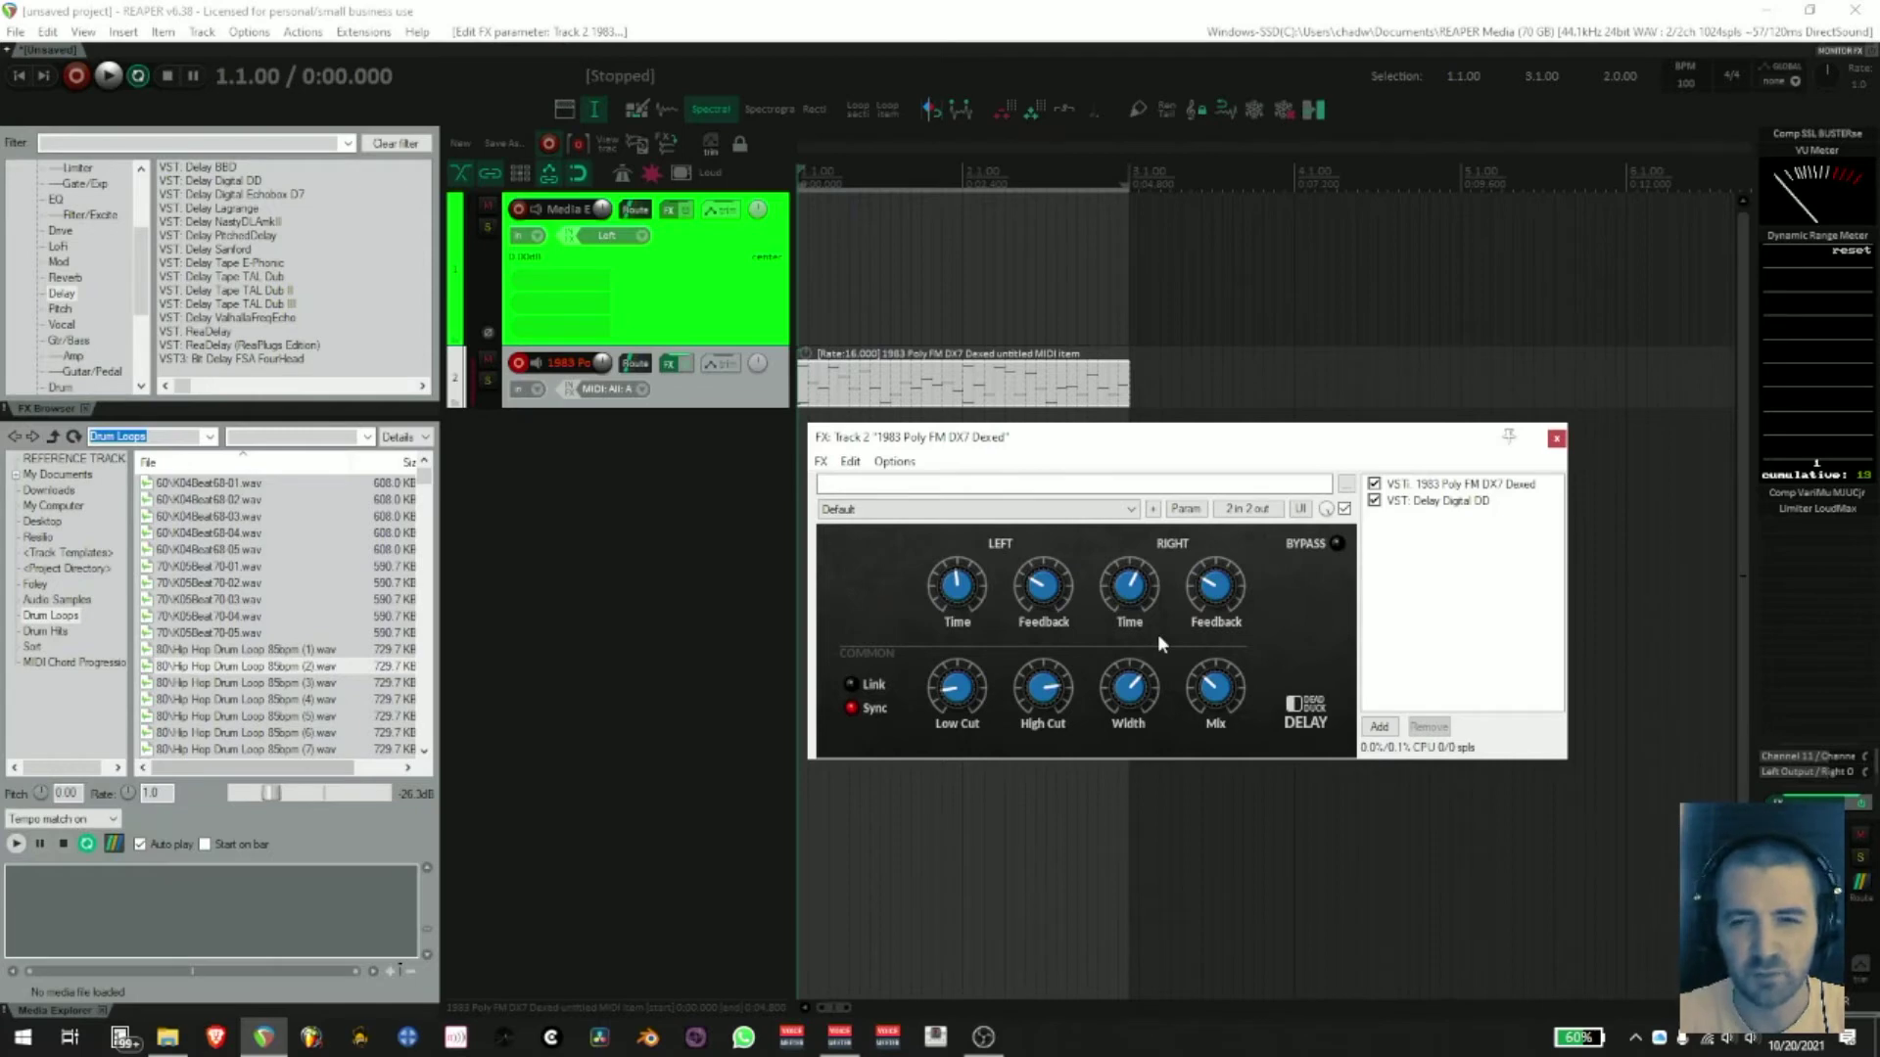
left_click_drag(1398, 447, 1418, 506)
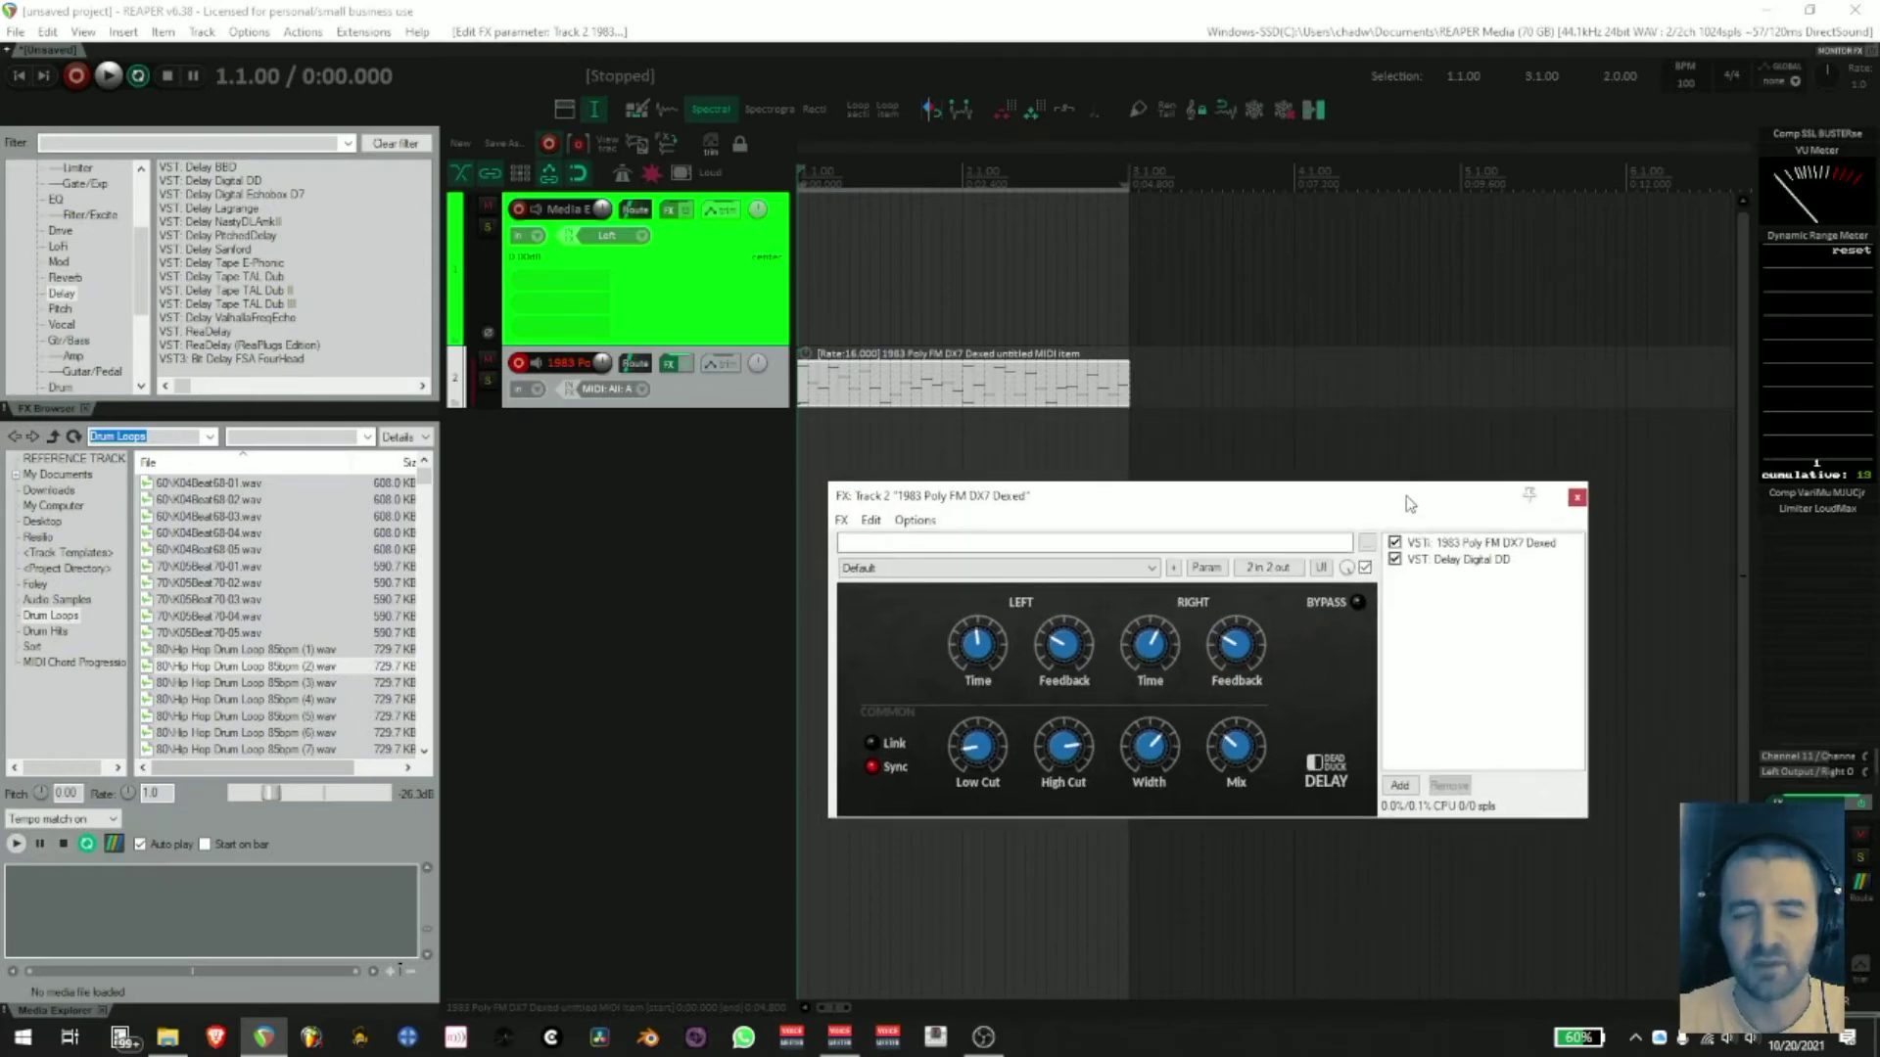
- Reduce the delay's left and right feedback, width and mix during loop playback, and close the effects window
key("space")
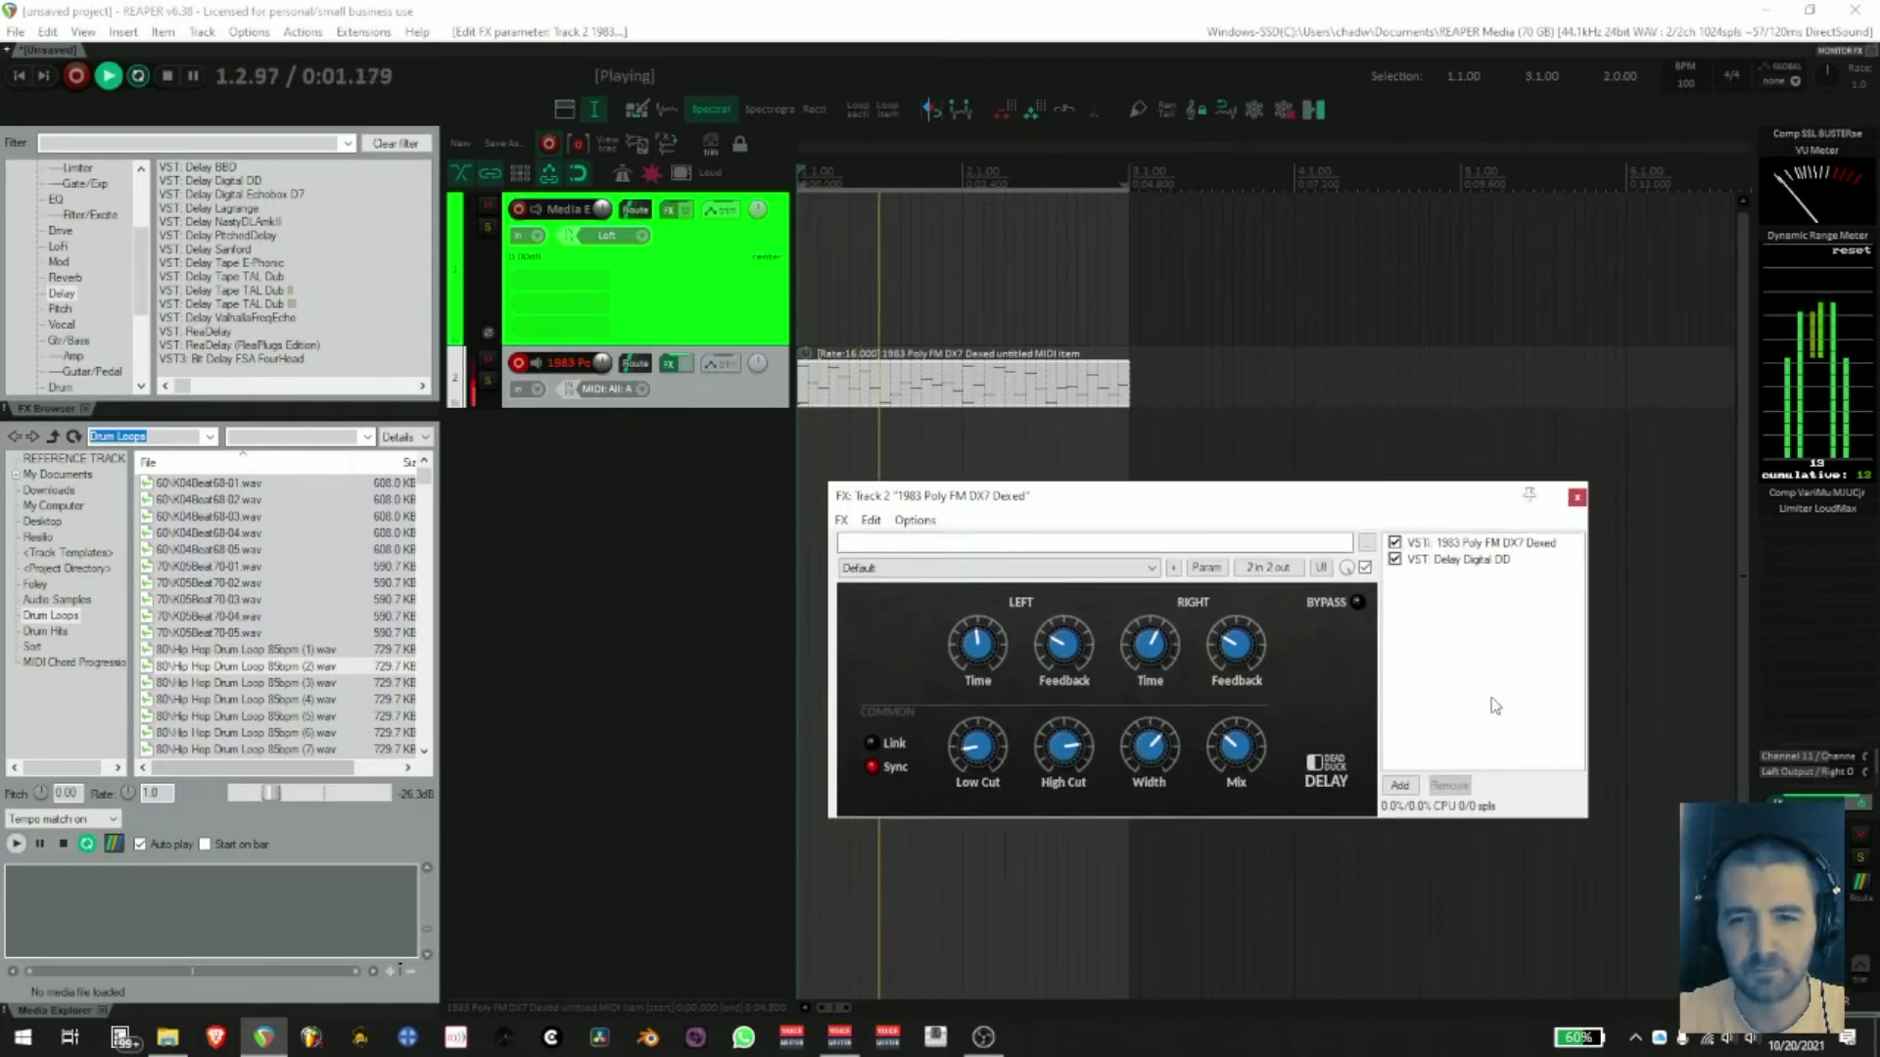
left_click_drag(1060, 646, 1061, 668)
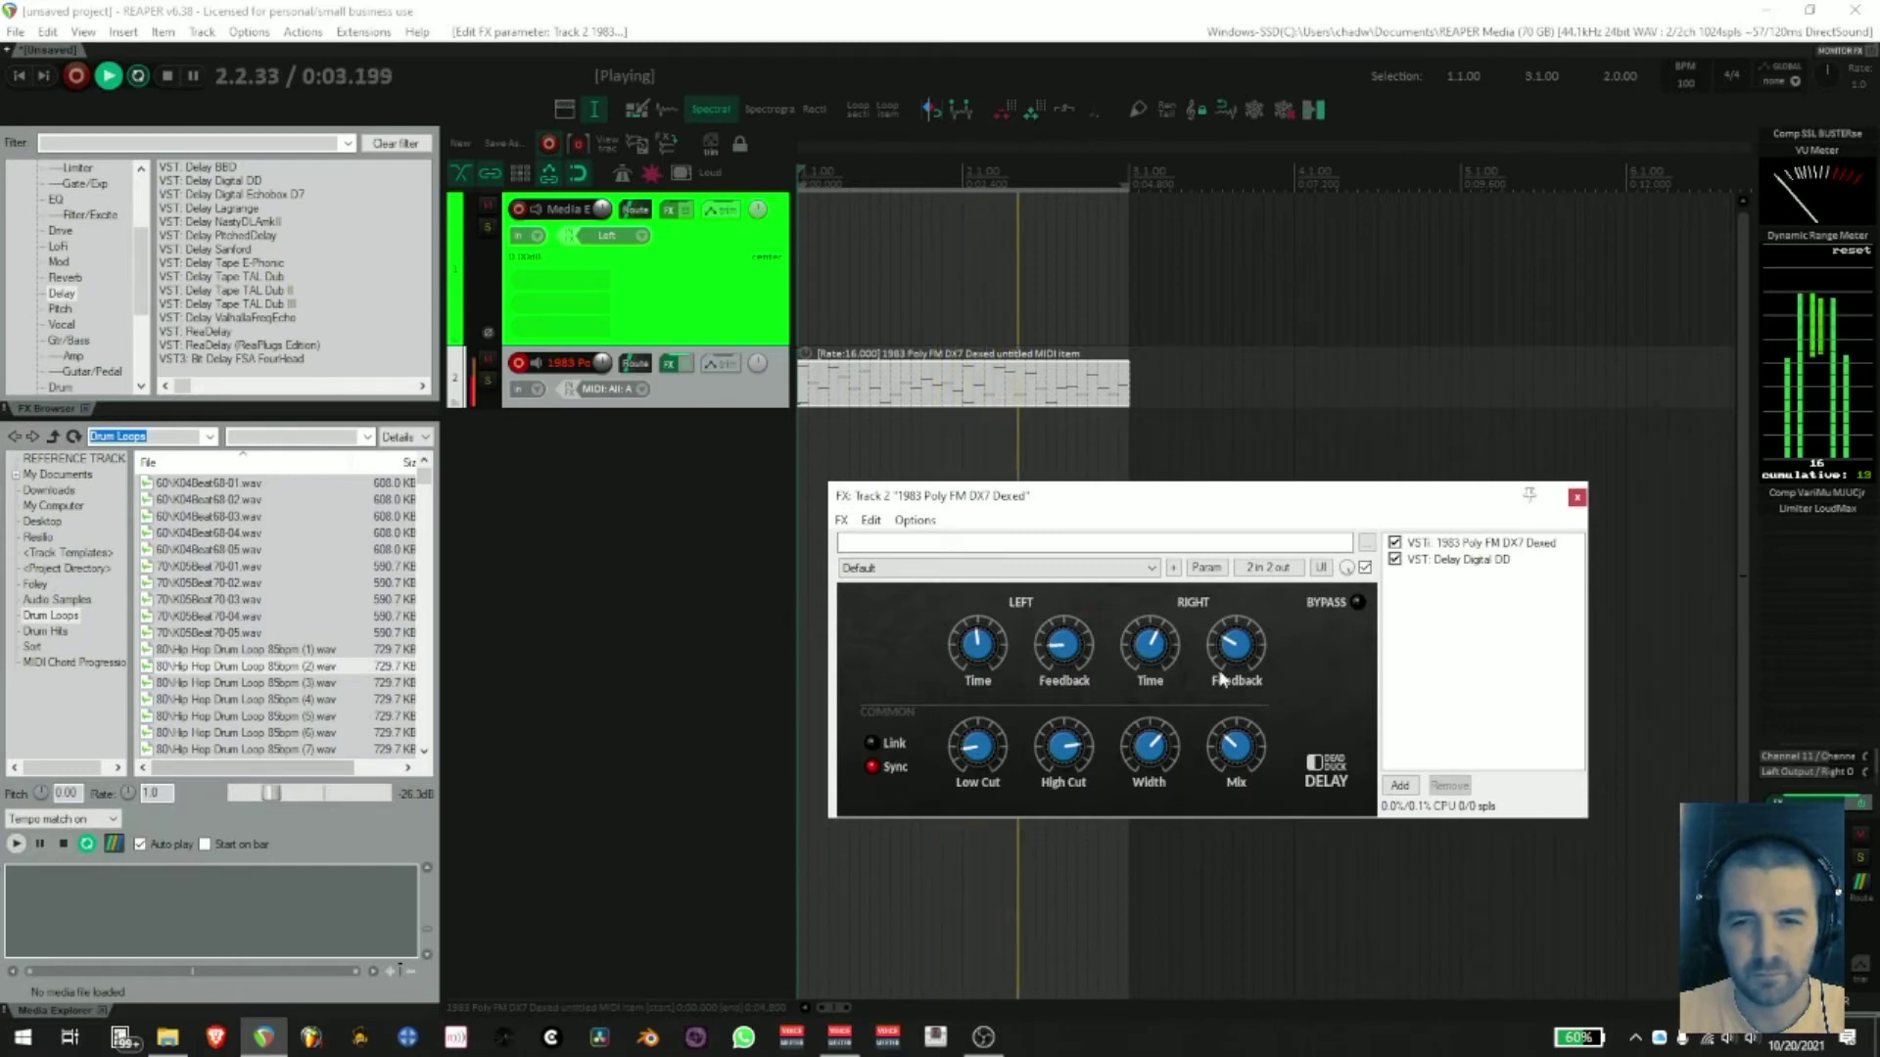
left_click_drag(1239, 656, 1239, 672)
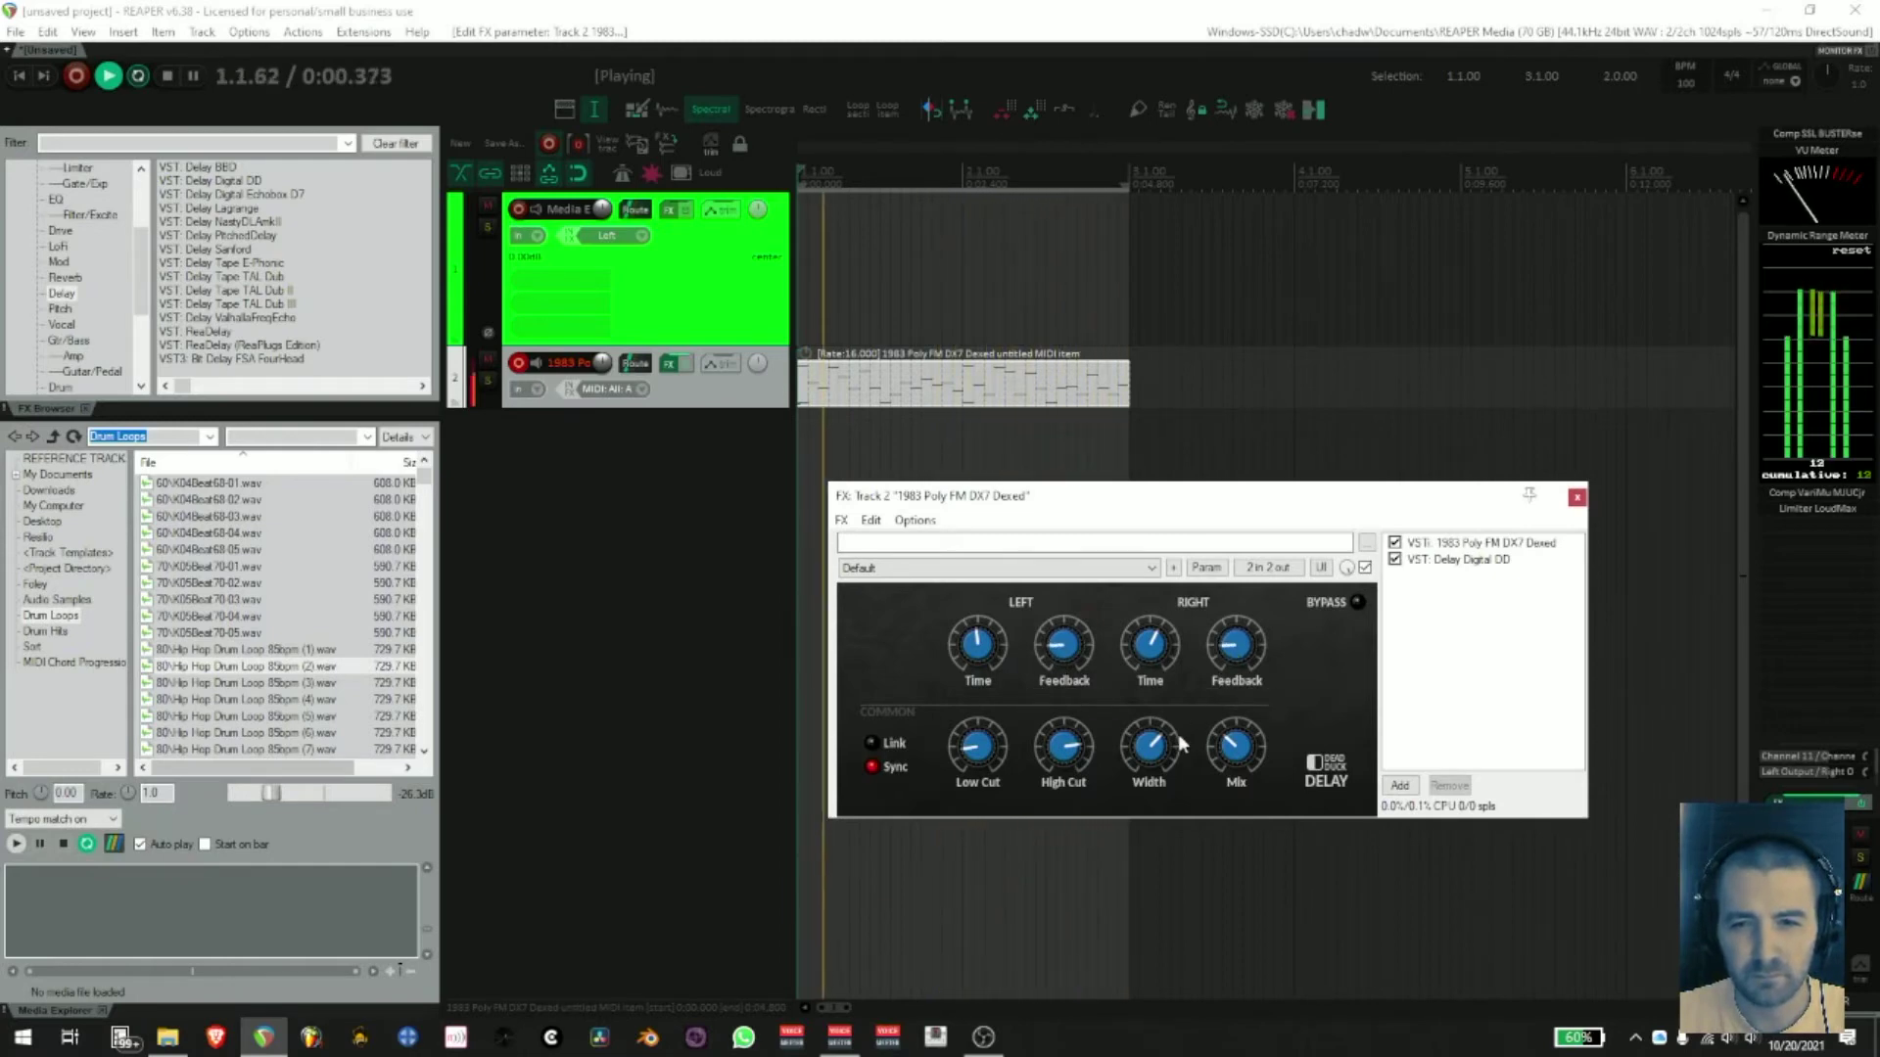
left_click_drag(1165, 760, 1238, 764)
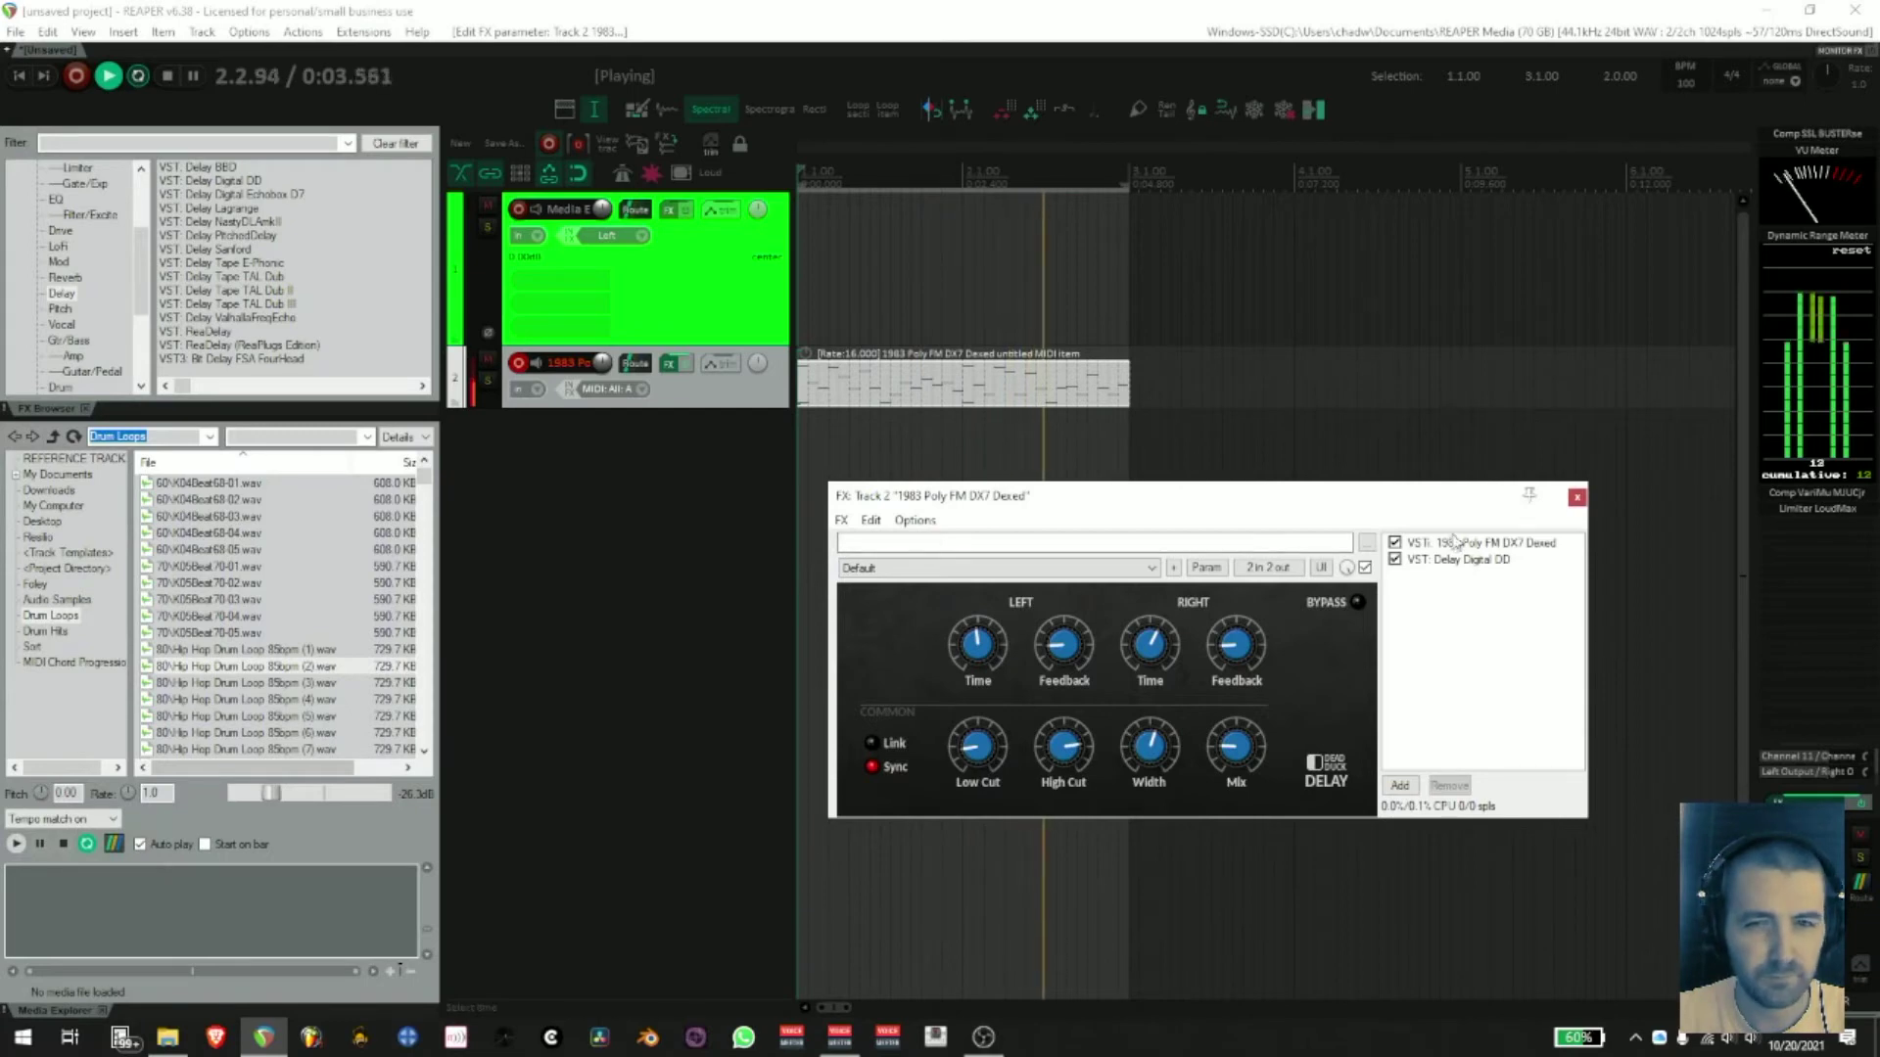
left_click(1576, 498)
key("space")
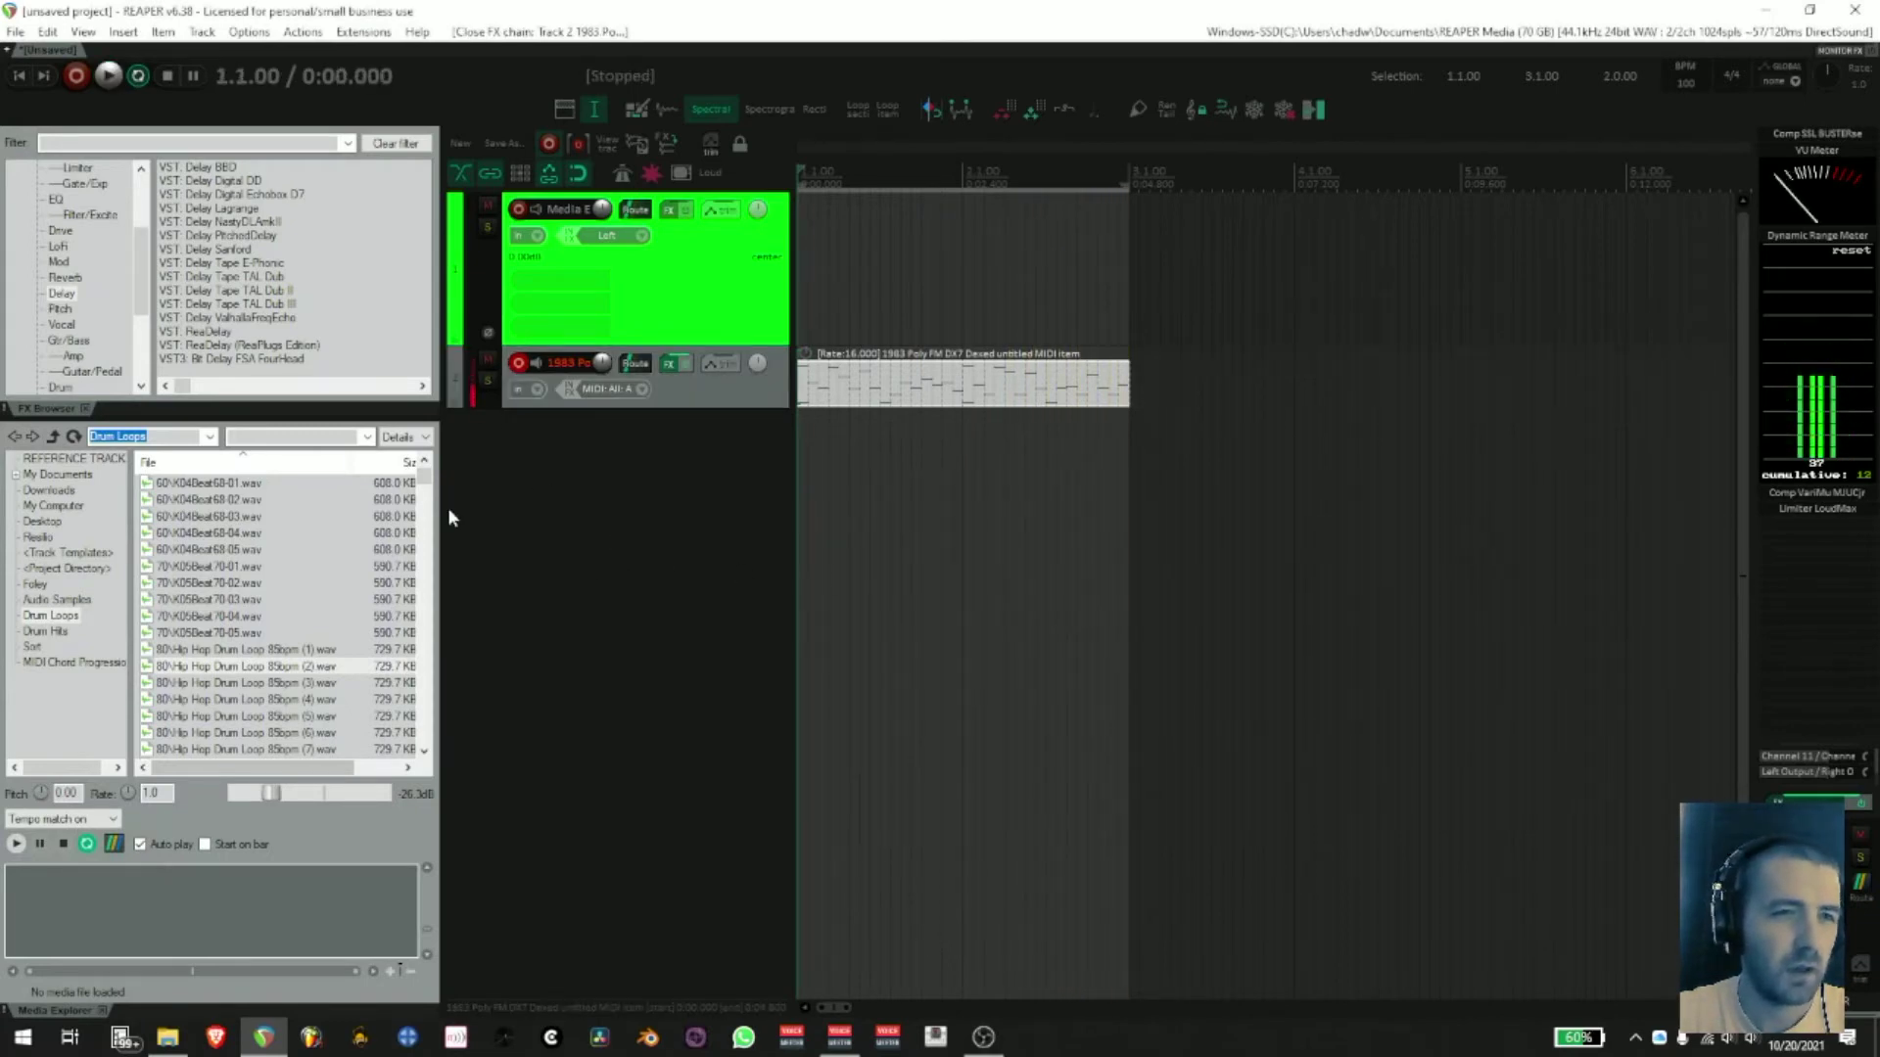
- Add the Reverb Ambient plug-in to track 2, 1983 Poly FM DX7 Dexed
left_click(64, 277)
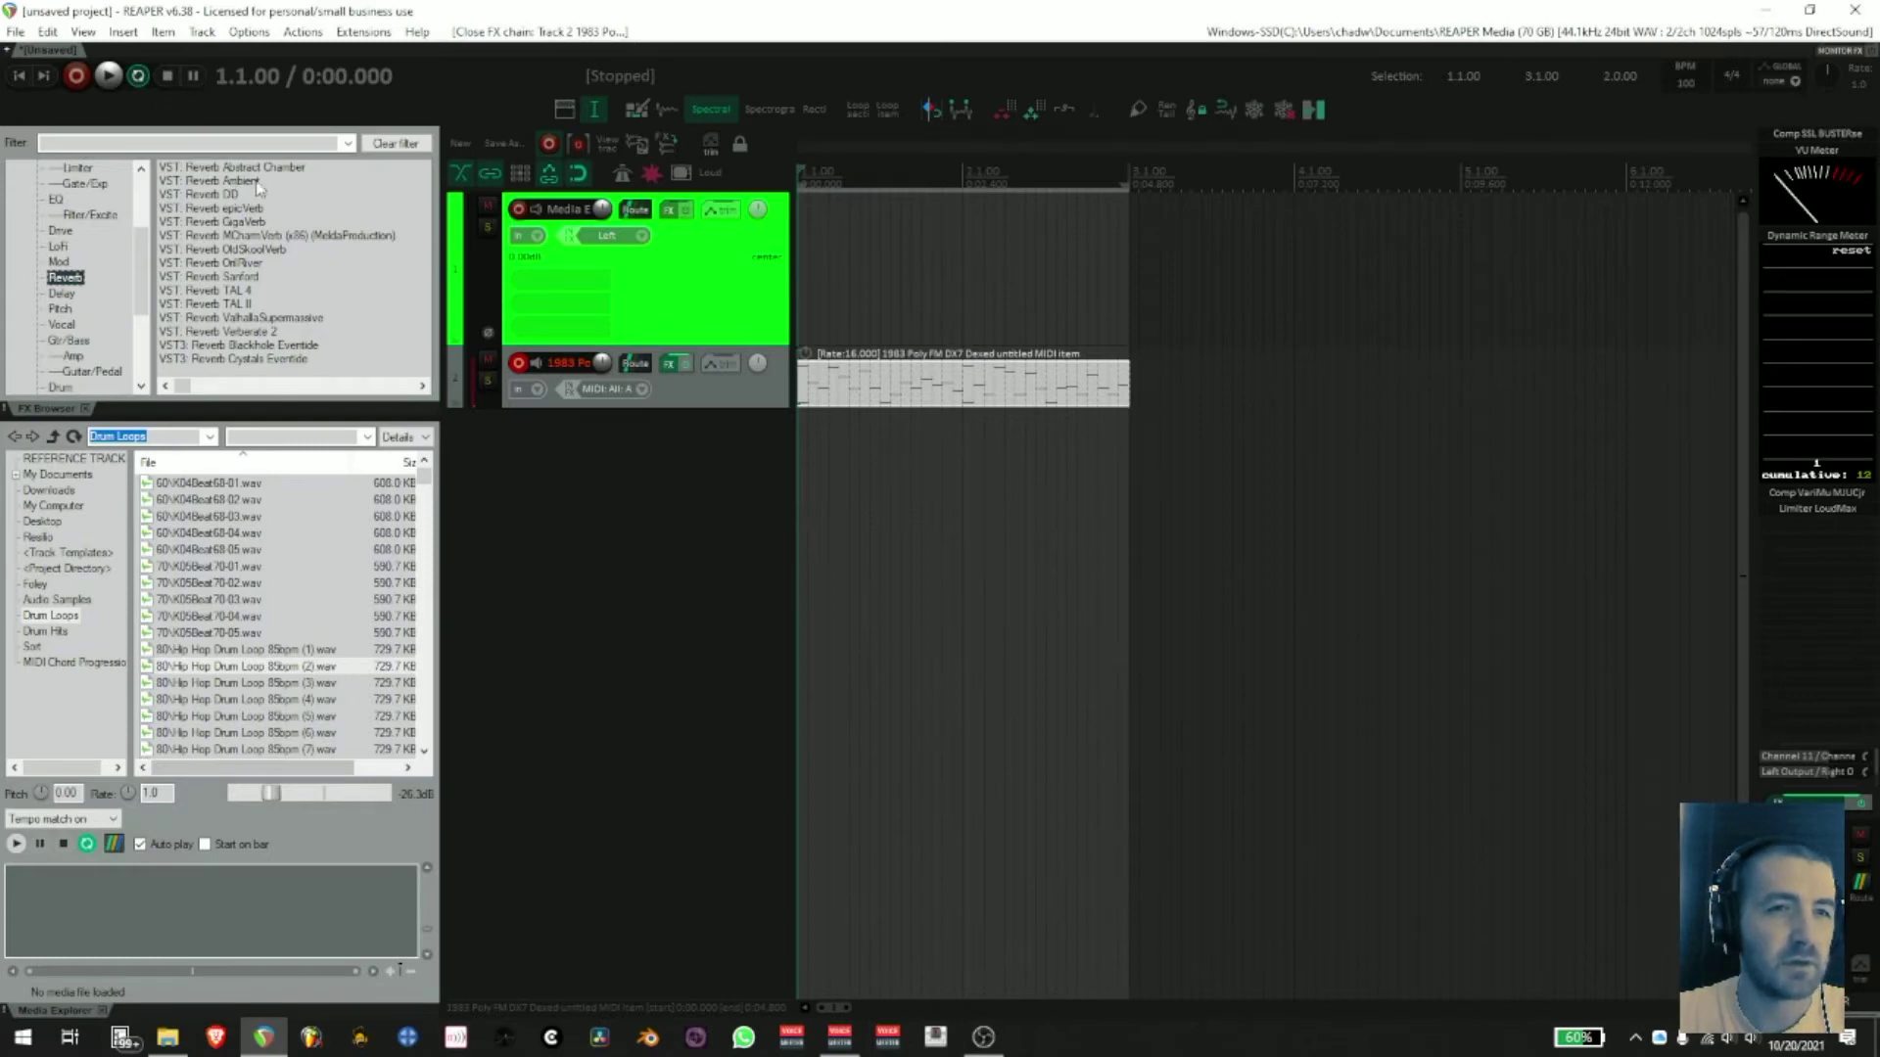
left_click_drag(245, 186, 697, 412)
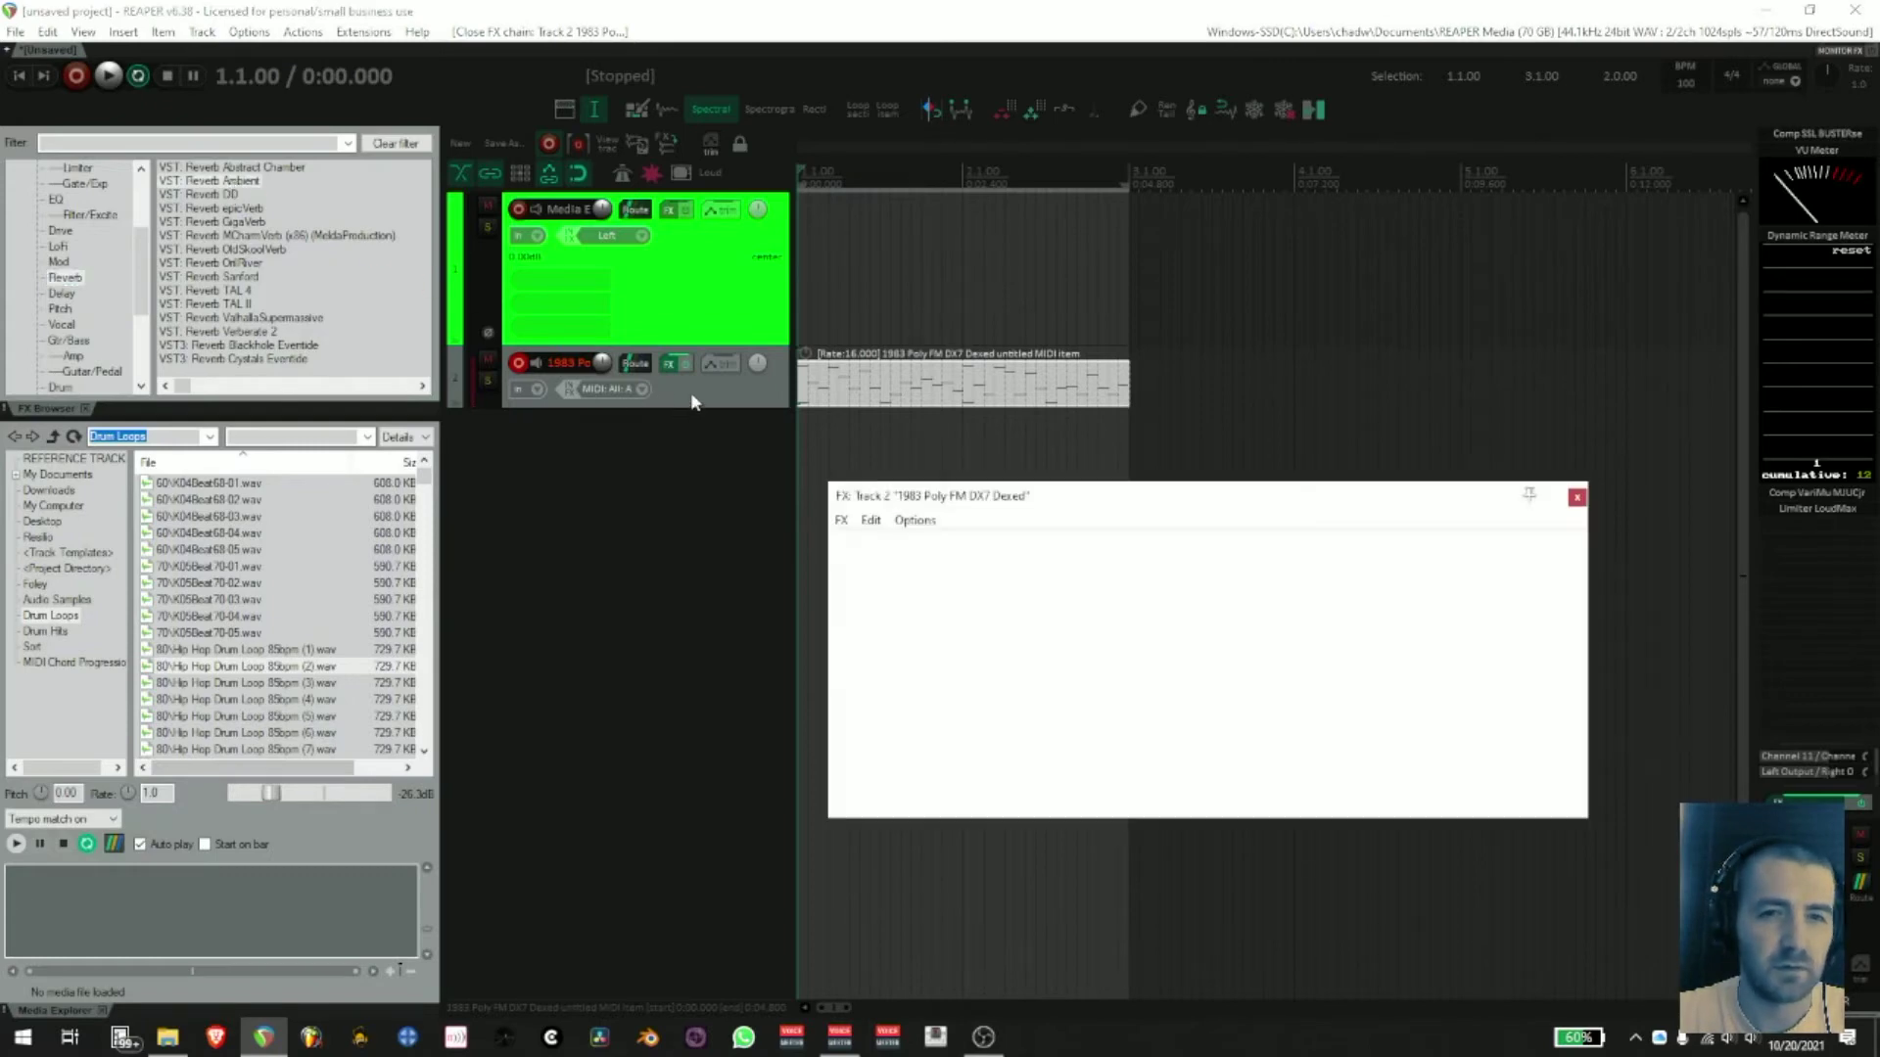
left_click_drag(1302, 442, 1284, 328)
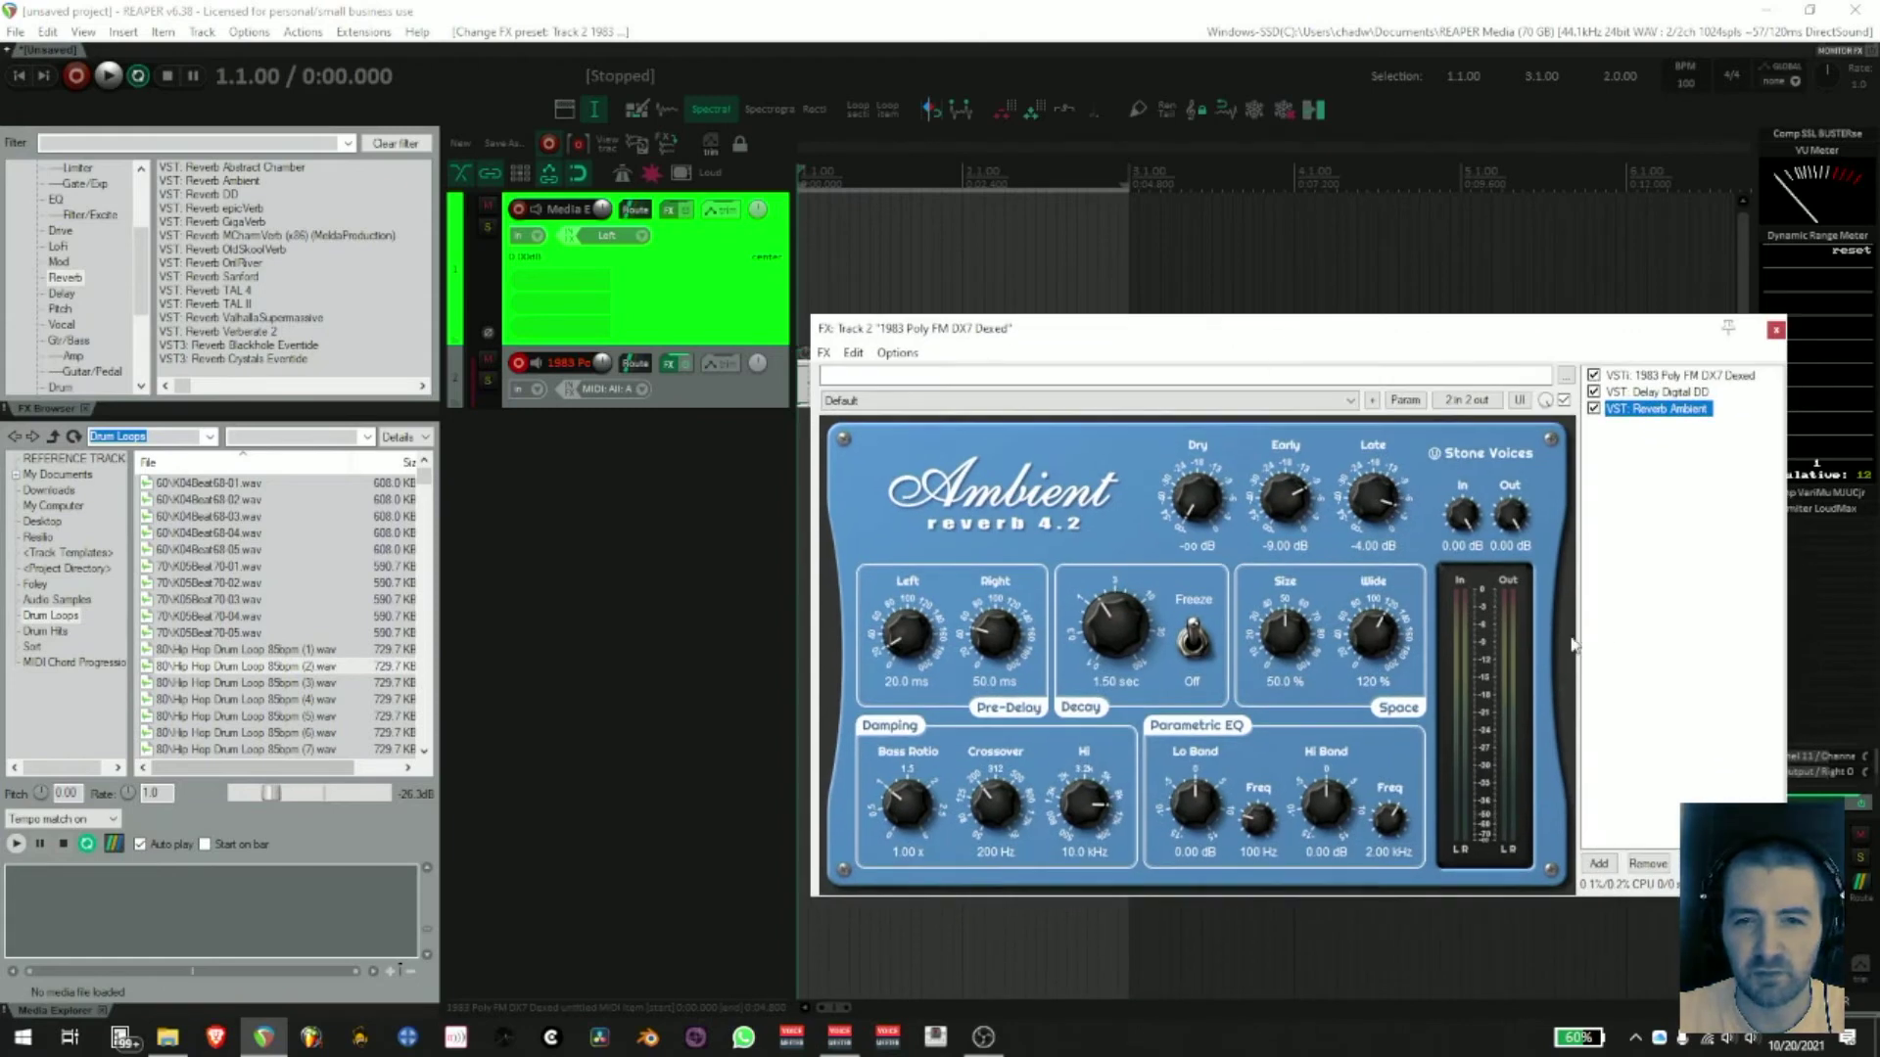
left_click_drag(1549, 332, 1515, 375)
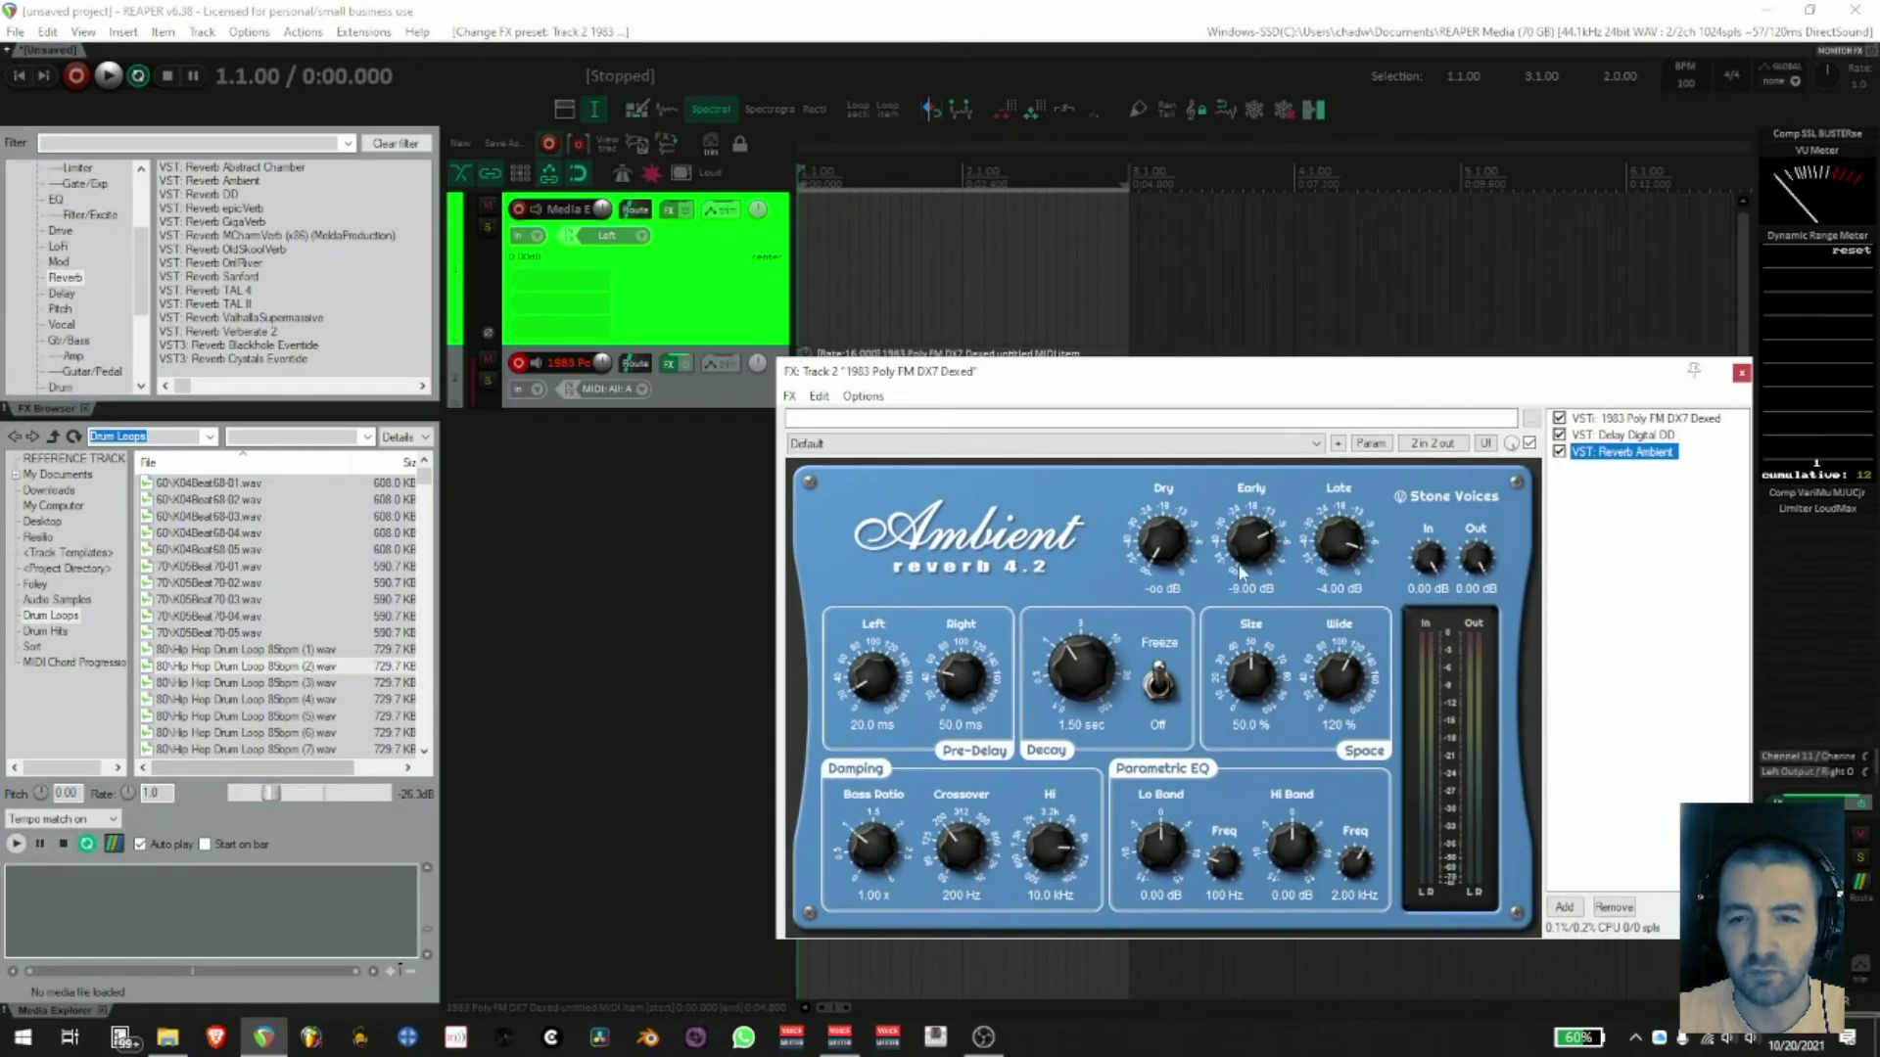
- Set the reverb's decay to 100 sec and its damping to bass ratio 1.02 x, crossover 284 Hz and hi 4.36 kHz
left_click_drag(1089, 672, 1113, 471)
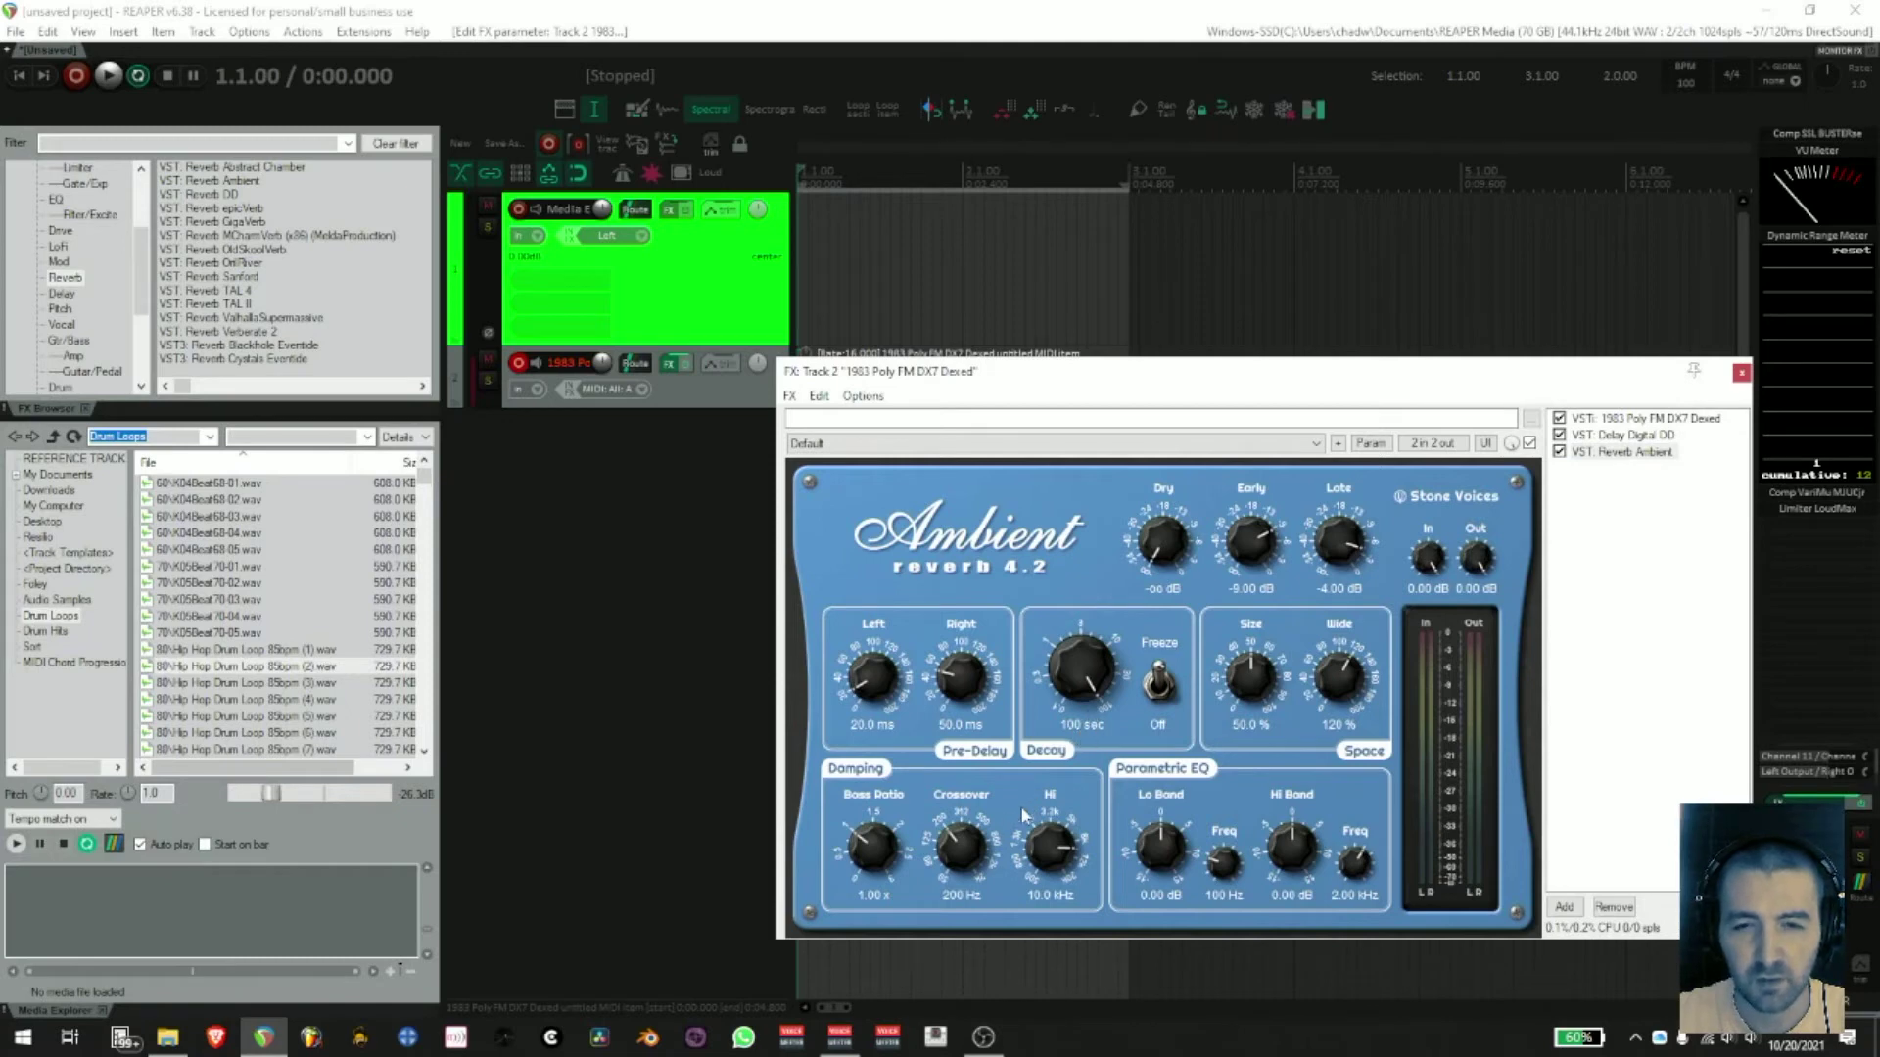
left_click_drag(878, 862, 883, 712)
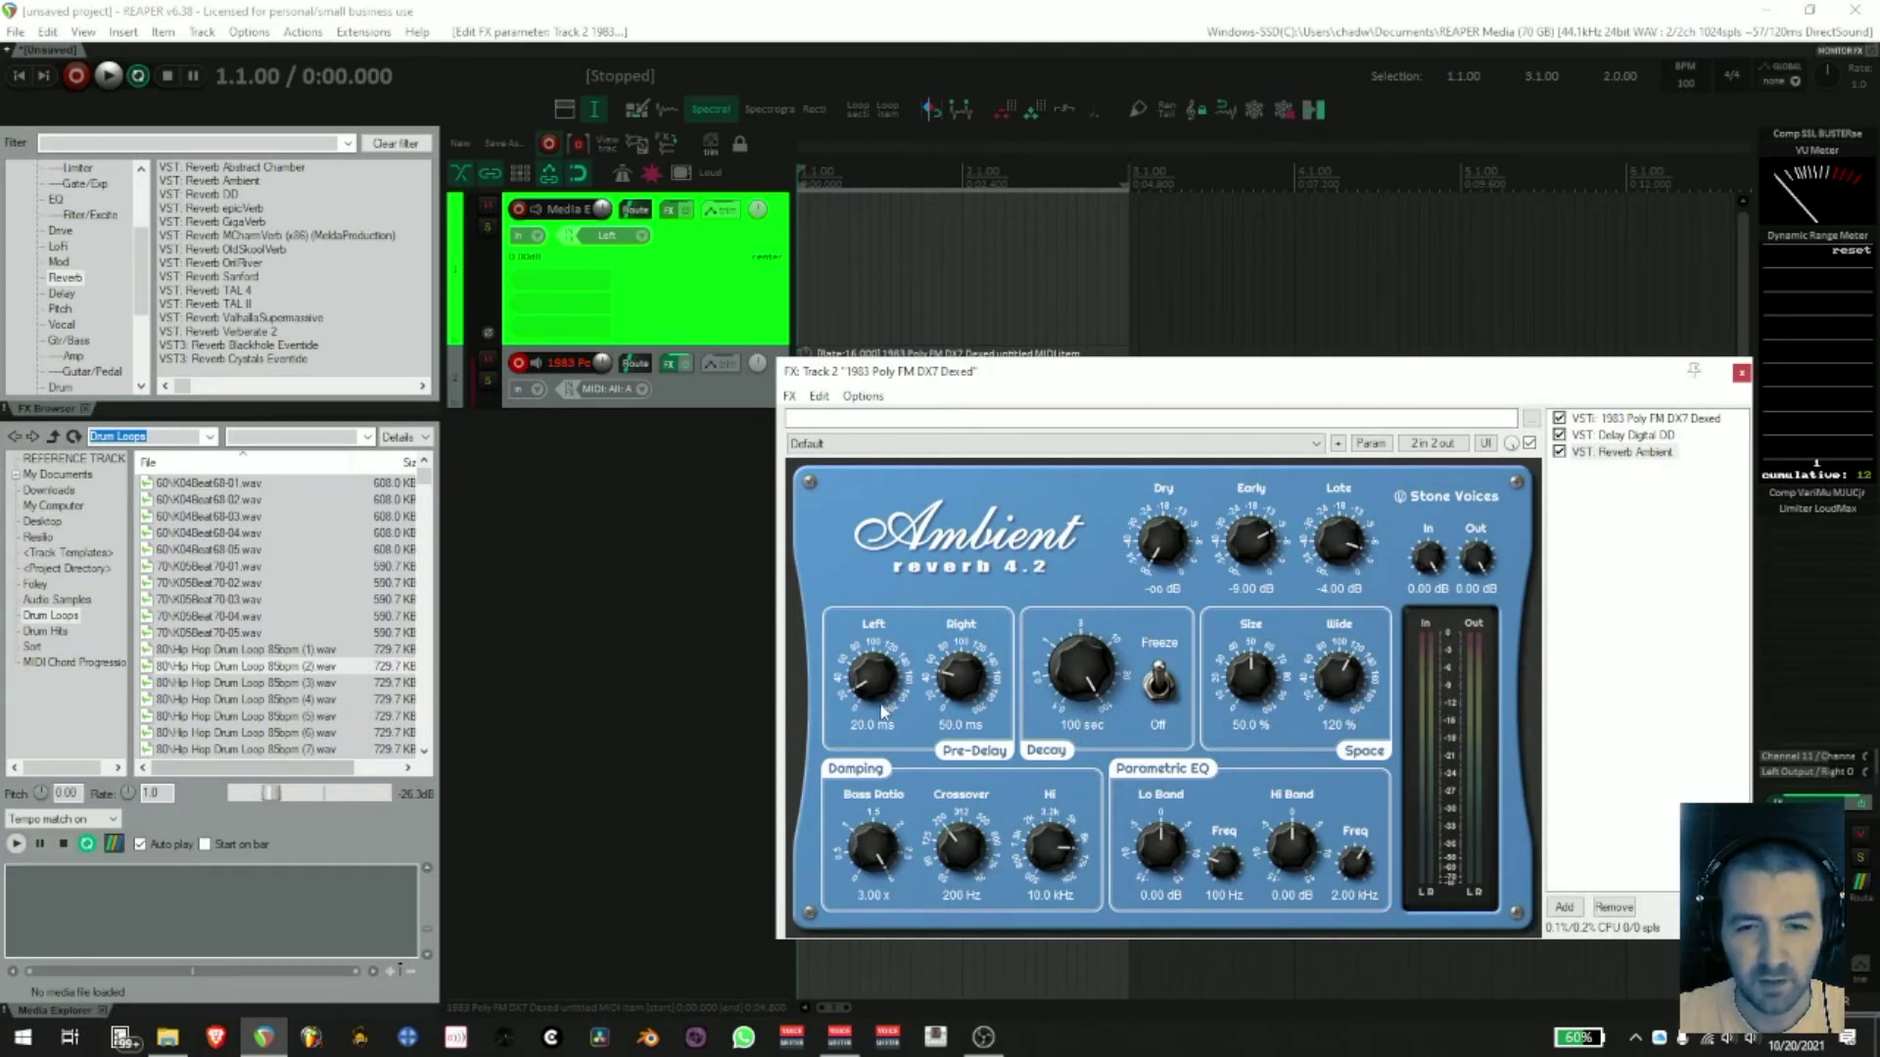
left_click_drag(886, 844, 977, 871)
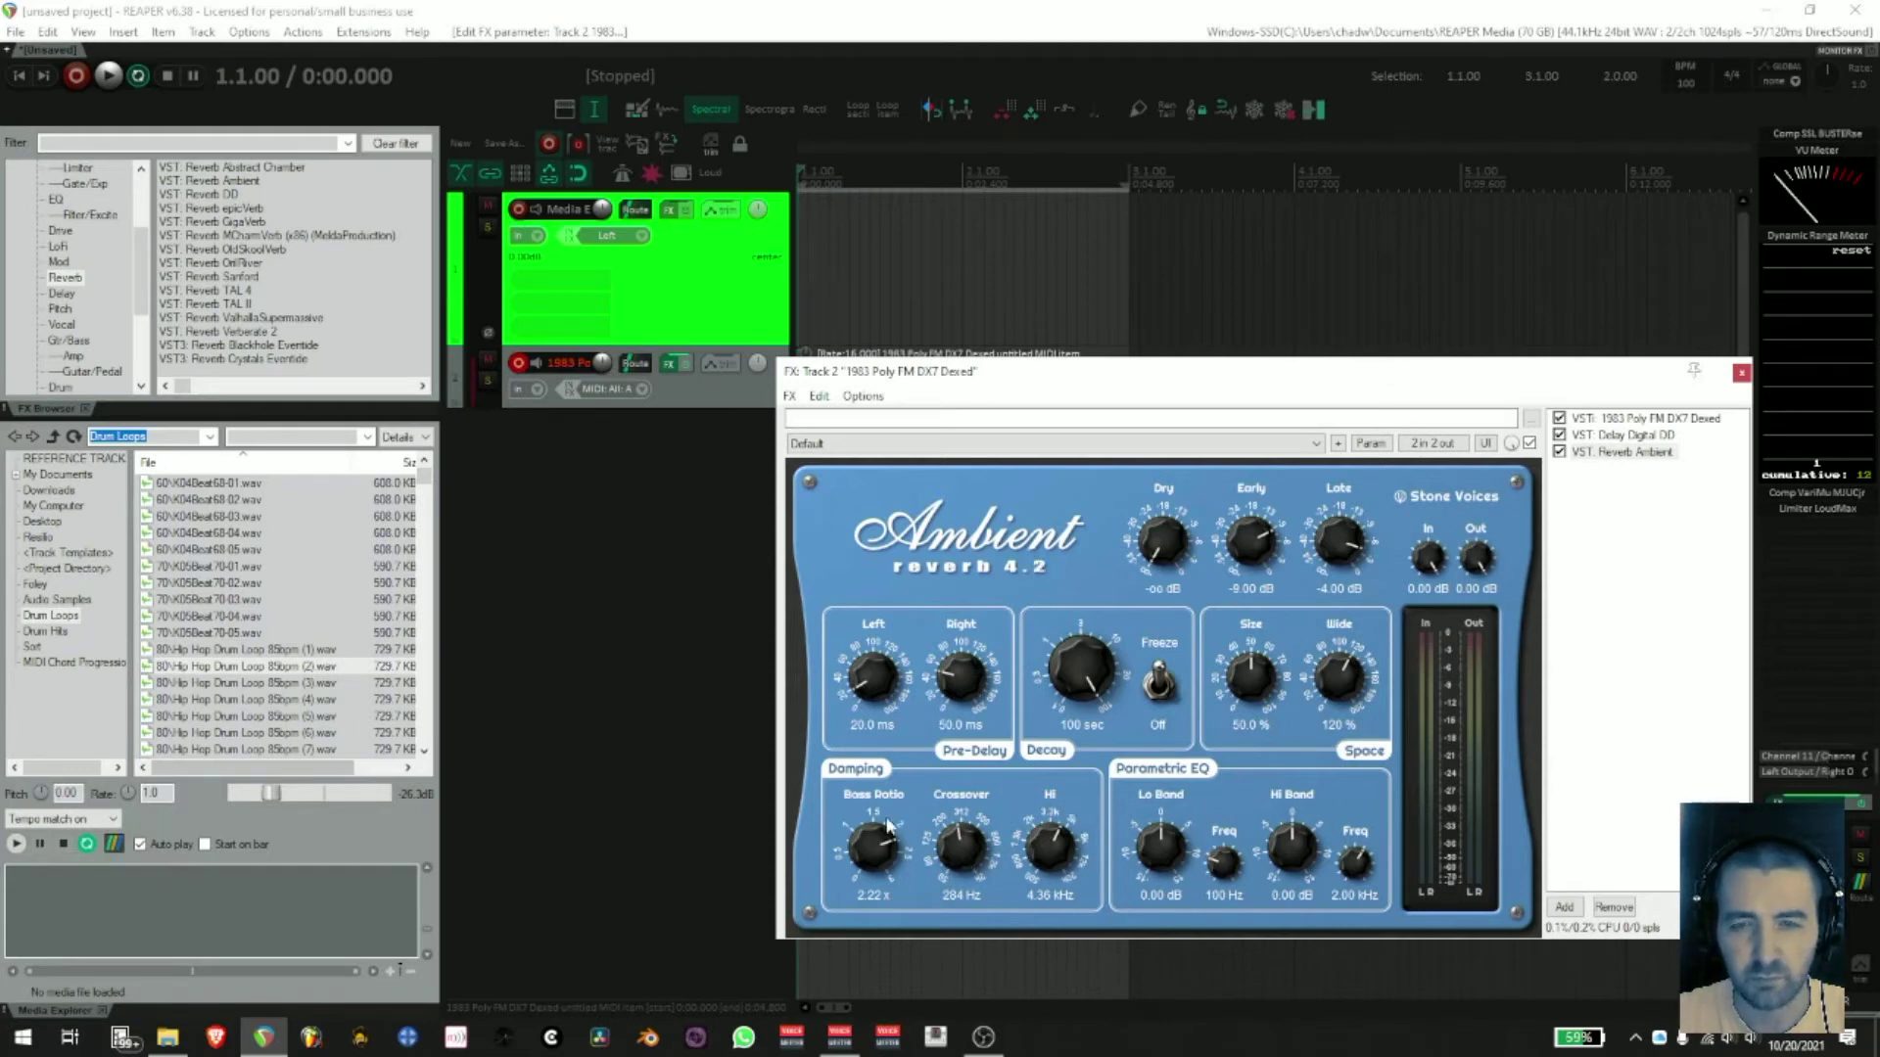
mouse_move(875, 855)
left_mouse_down()
mouse_move(881, 910)
mouse_move(886, 881)
left_mouse_up()
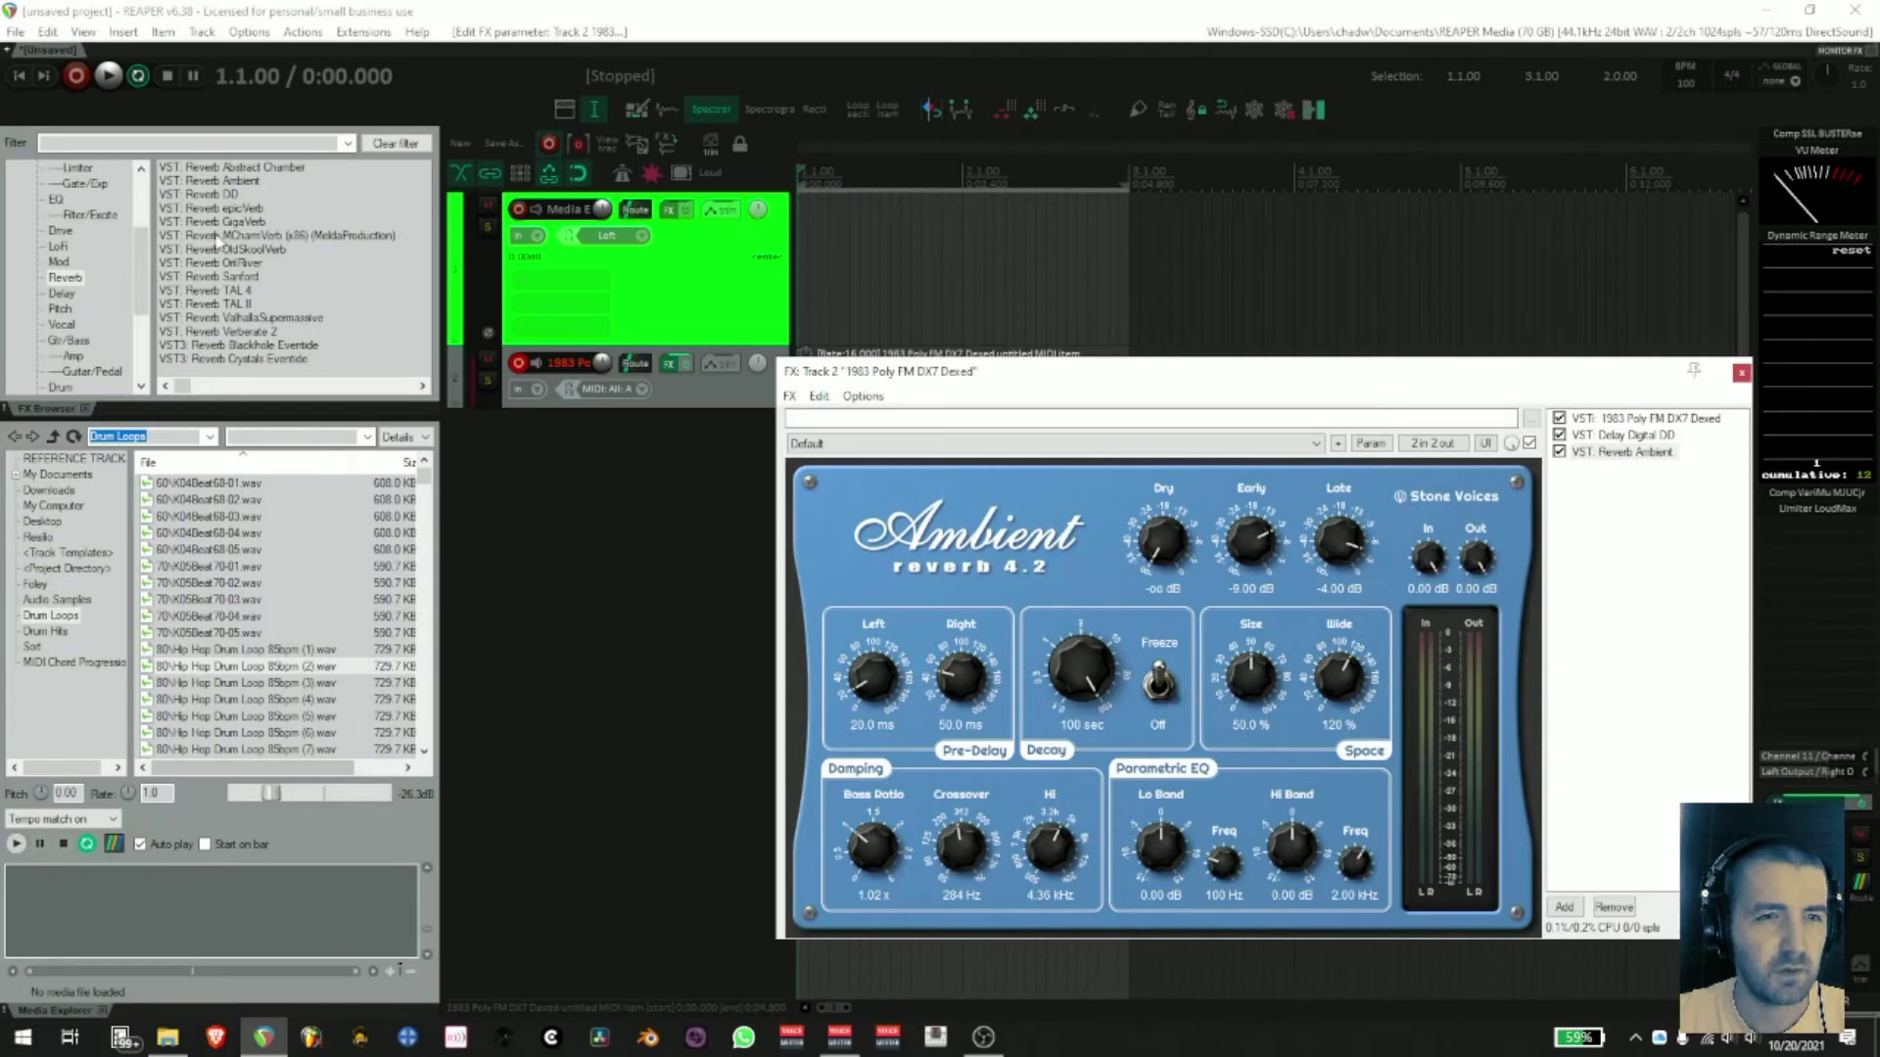
- Try adding the Reverb Blackhole Eventide plug-in to track 2, and remove it from the effect chain
left_click(233, 263)
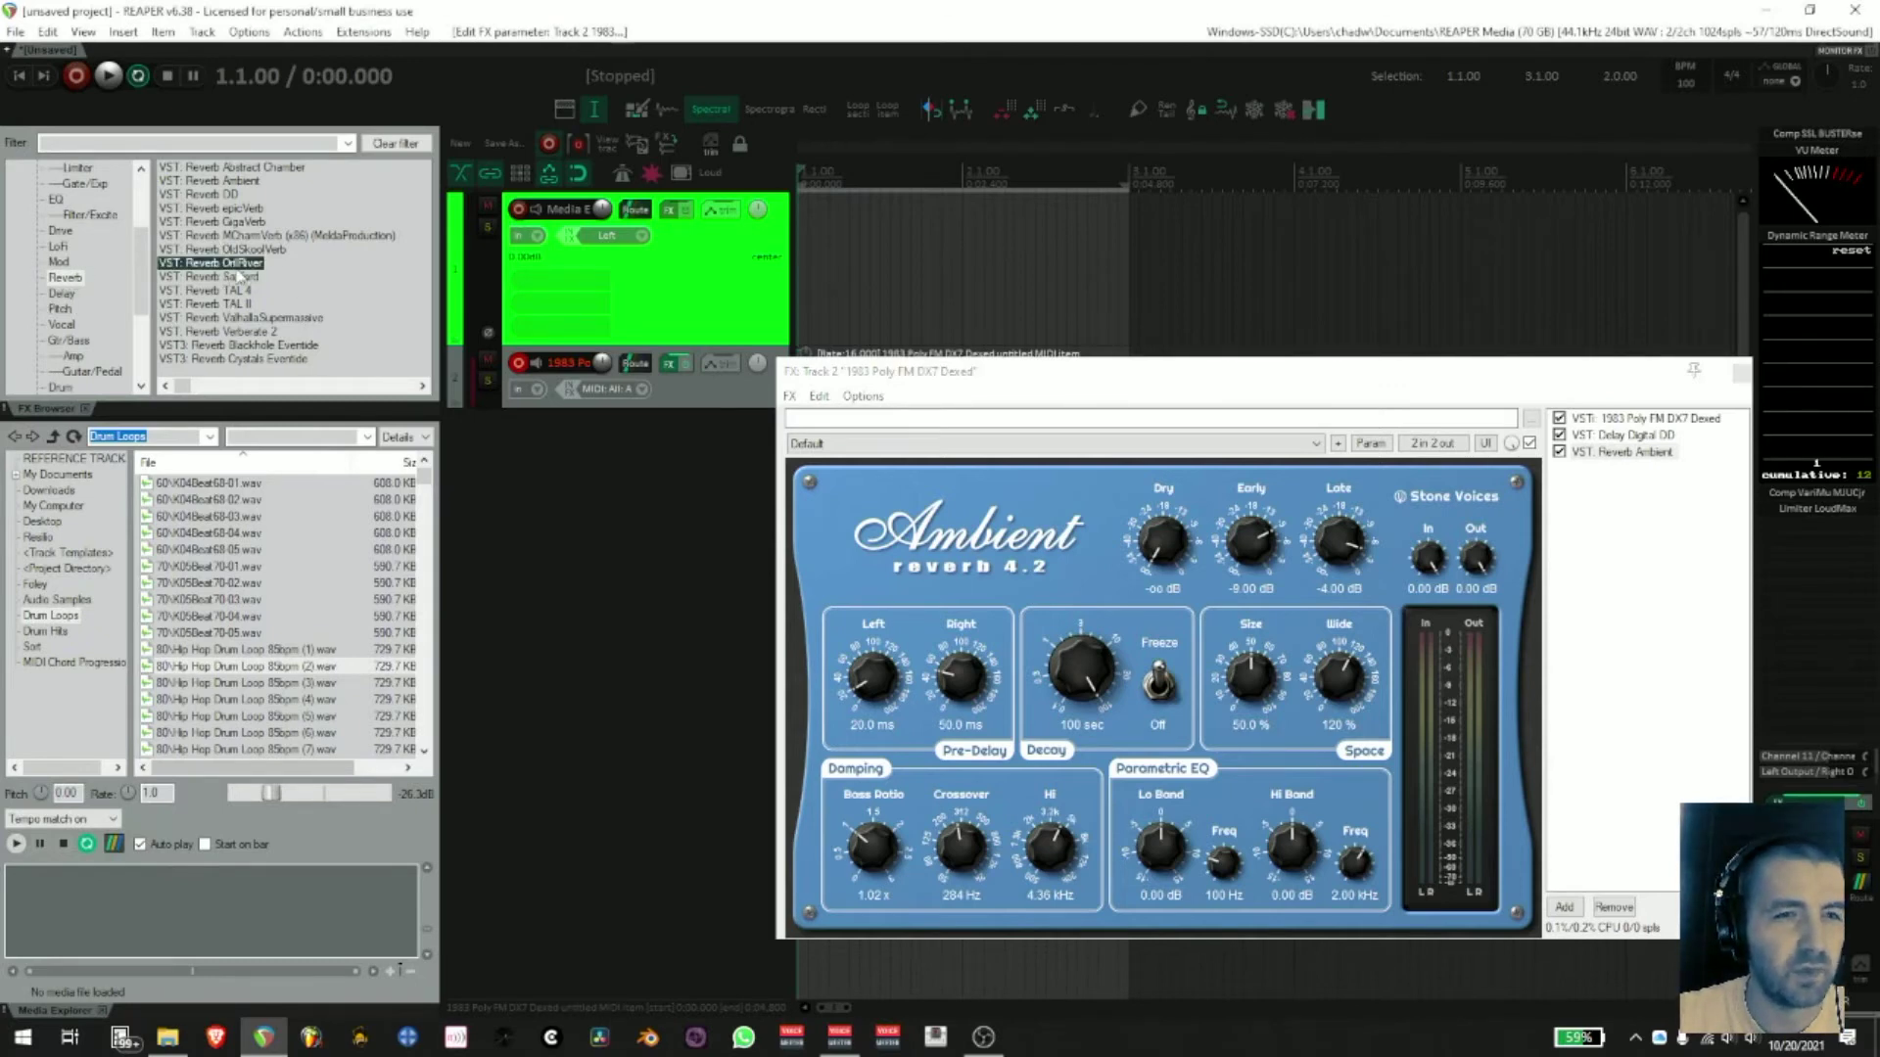
scroll(240, 278, "down", 5)
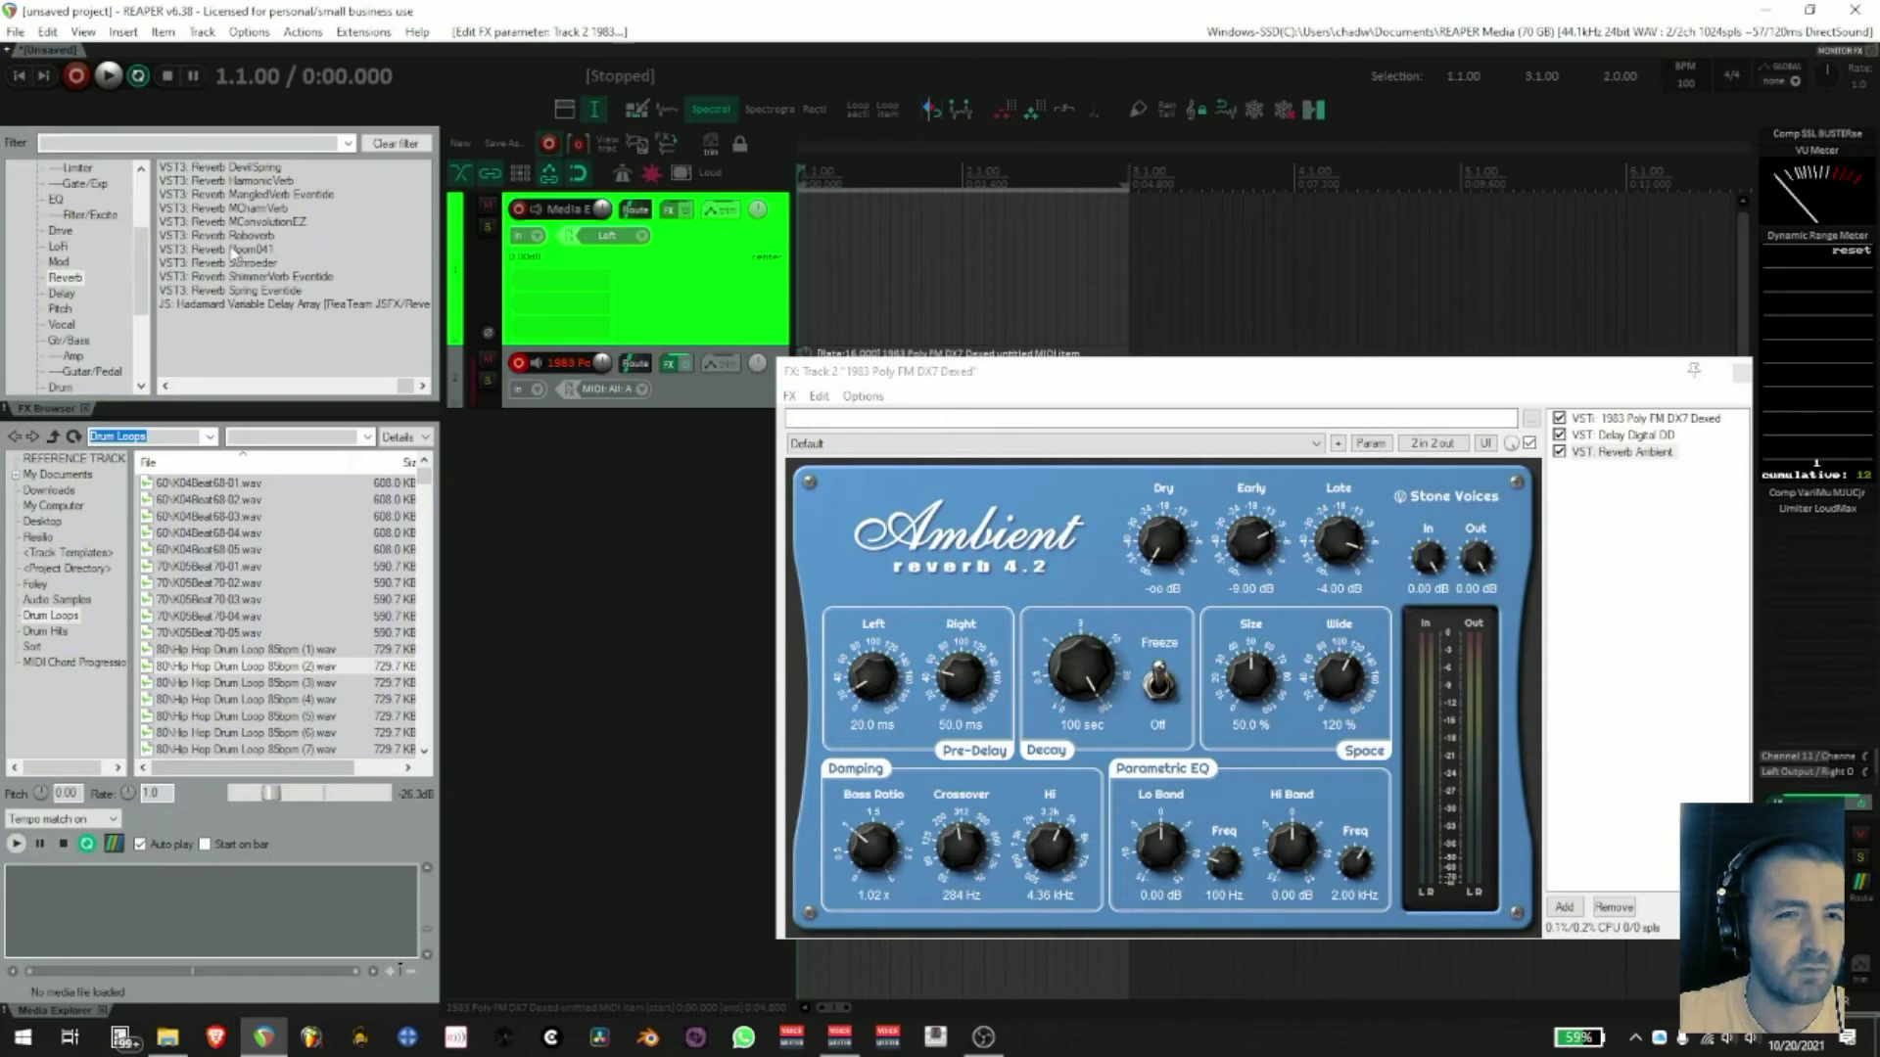
scroll(265, 247, "up", 5)
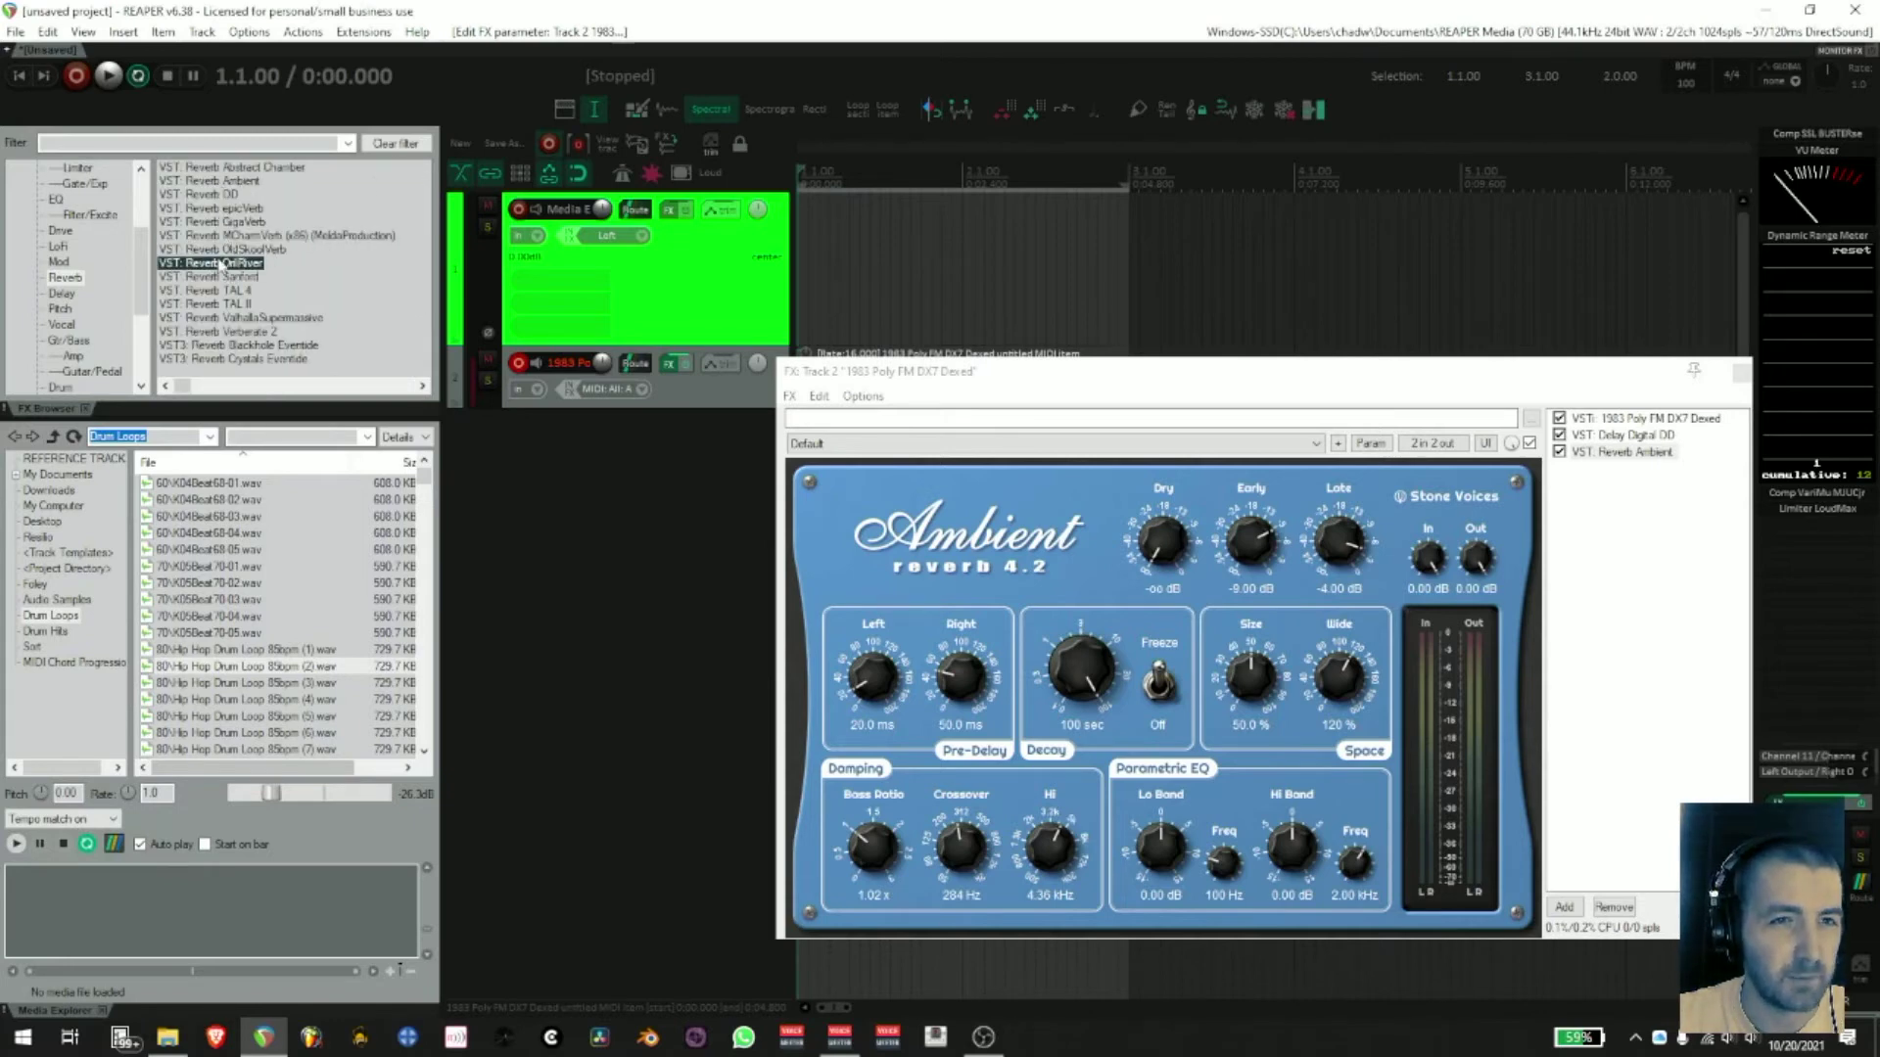
double_click(243, 347)
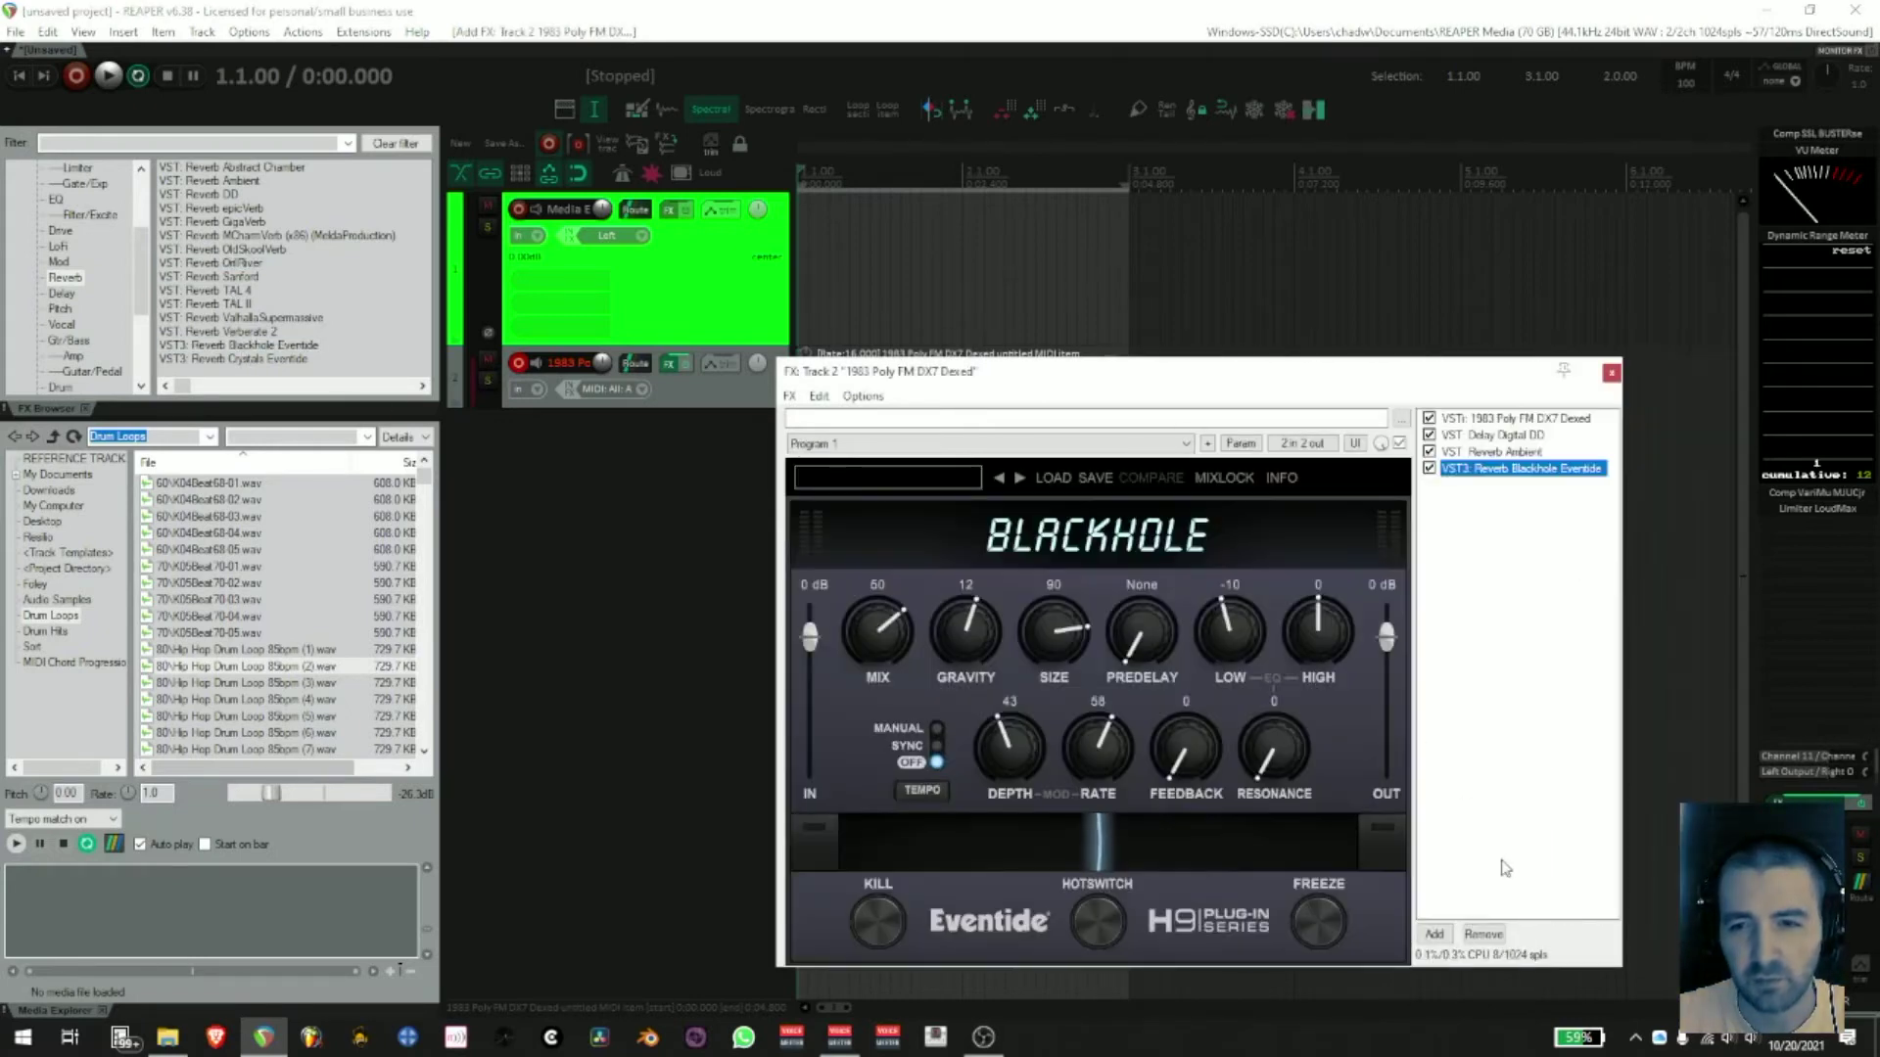
left_click(1483, 934)
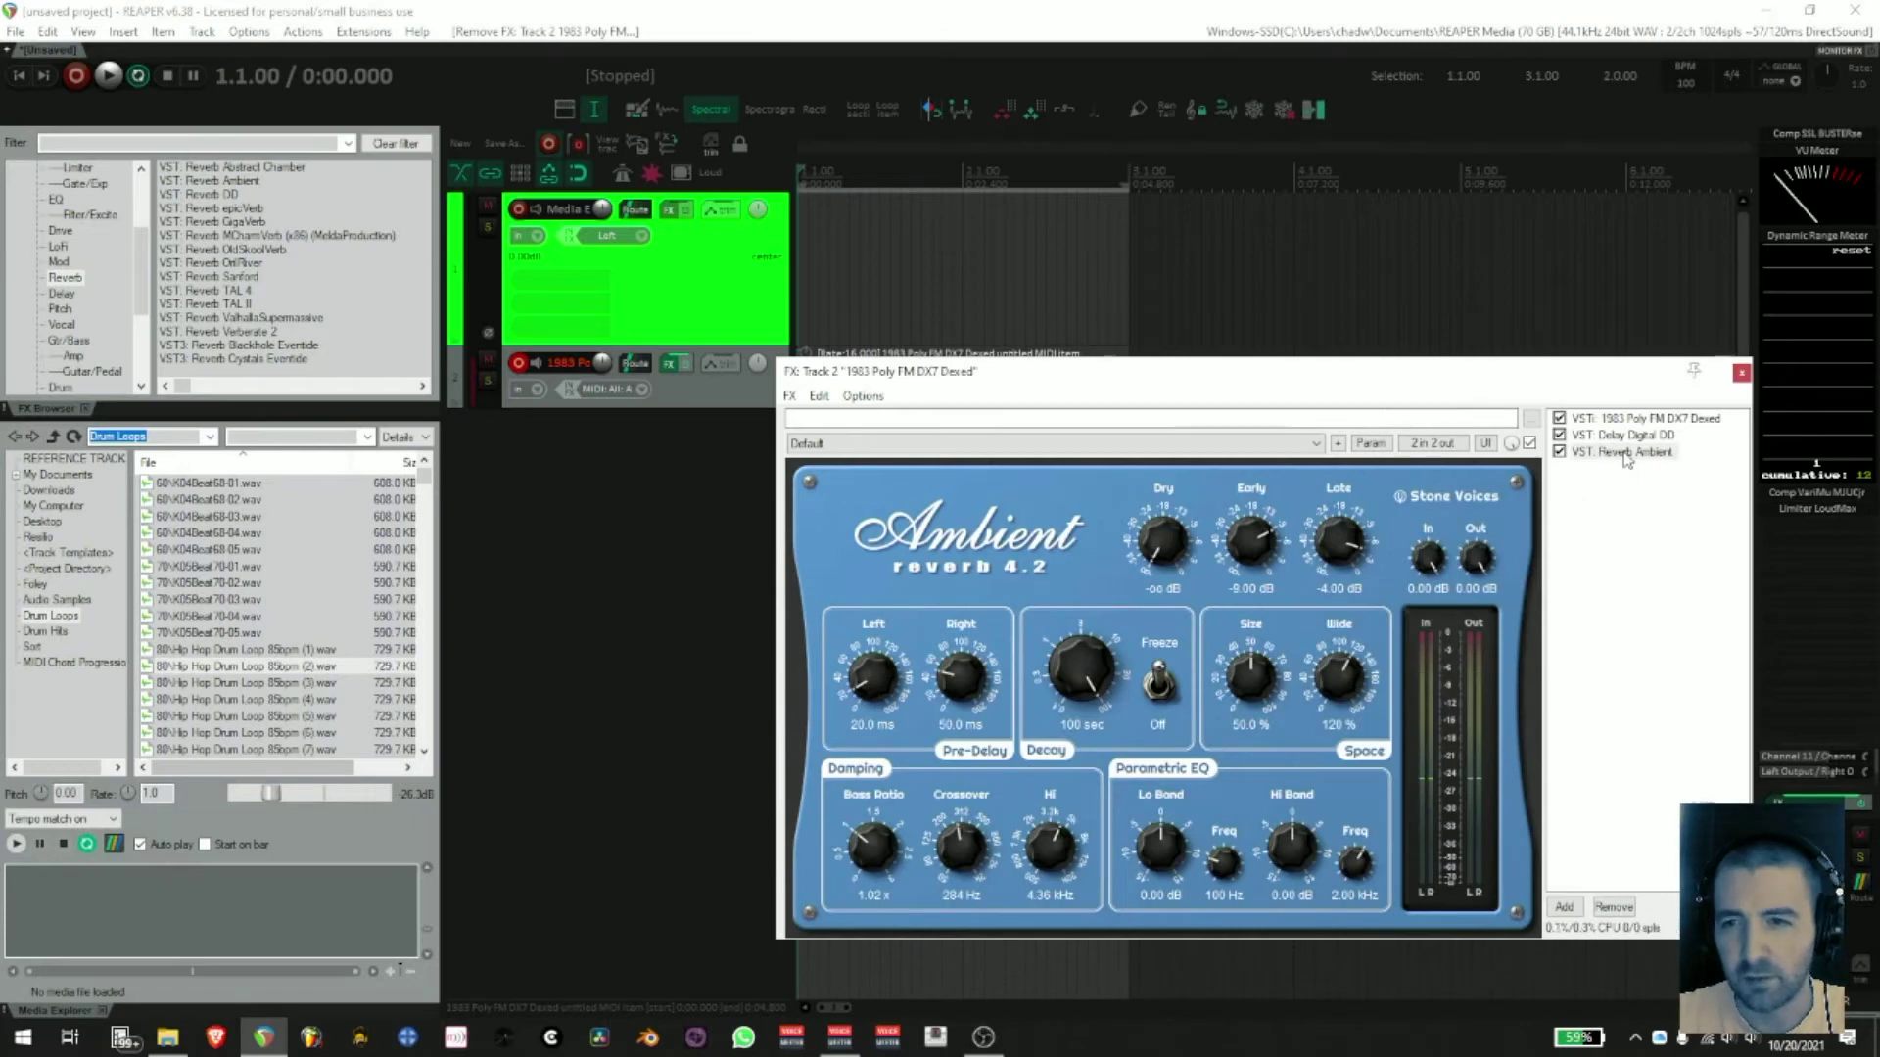
left_click(1614, 471)
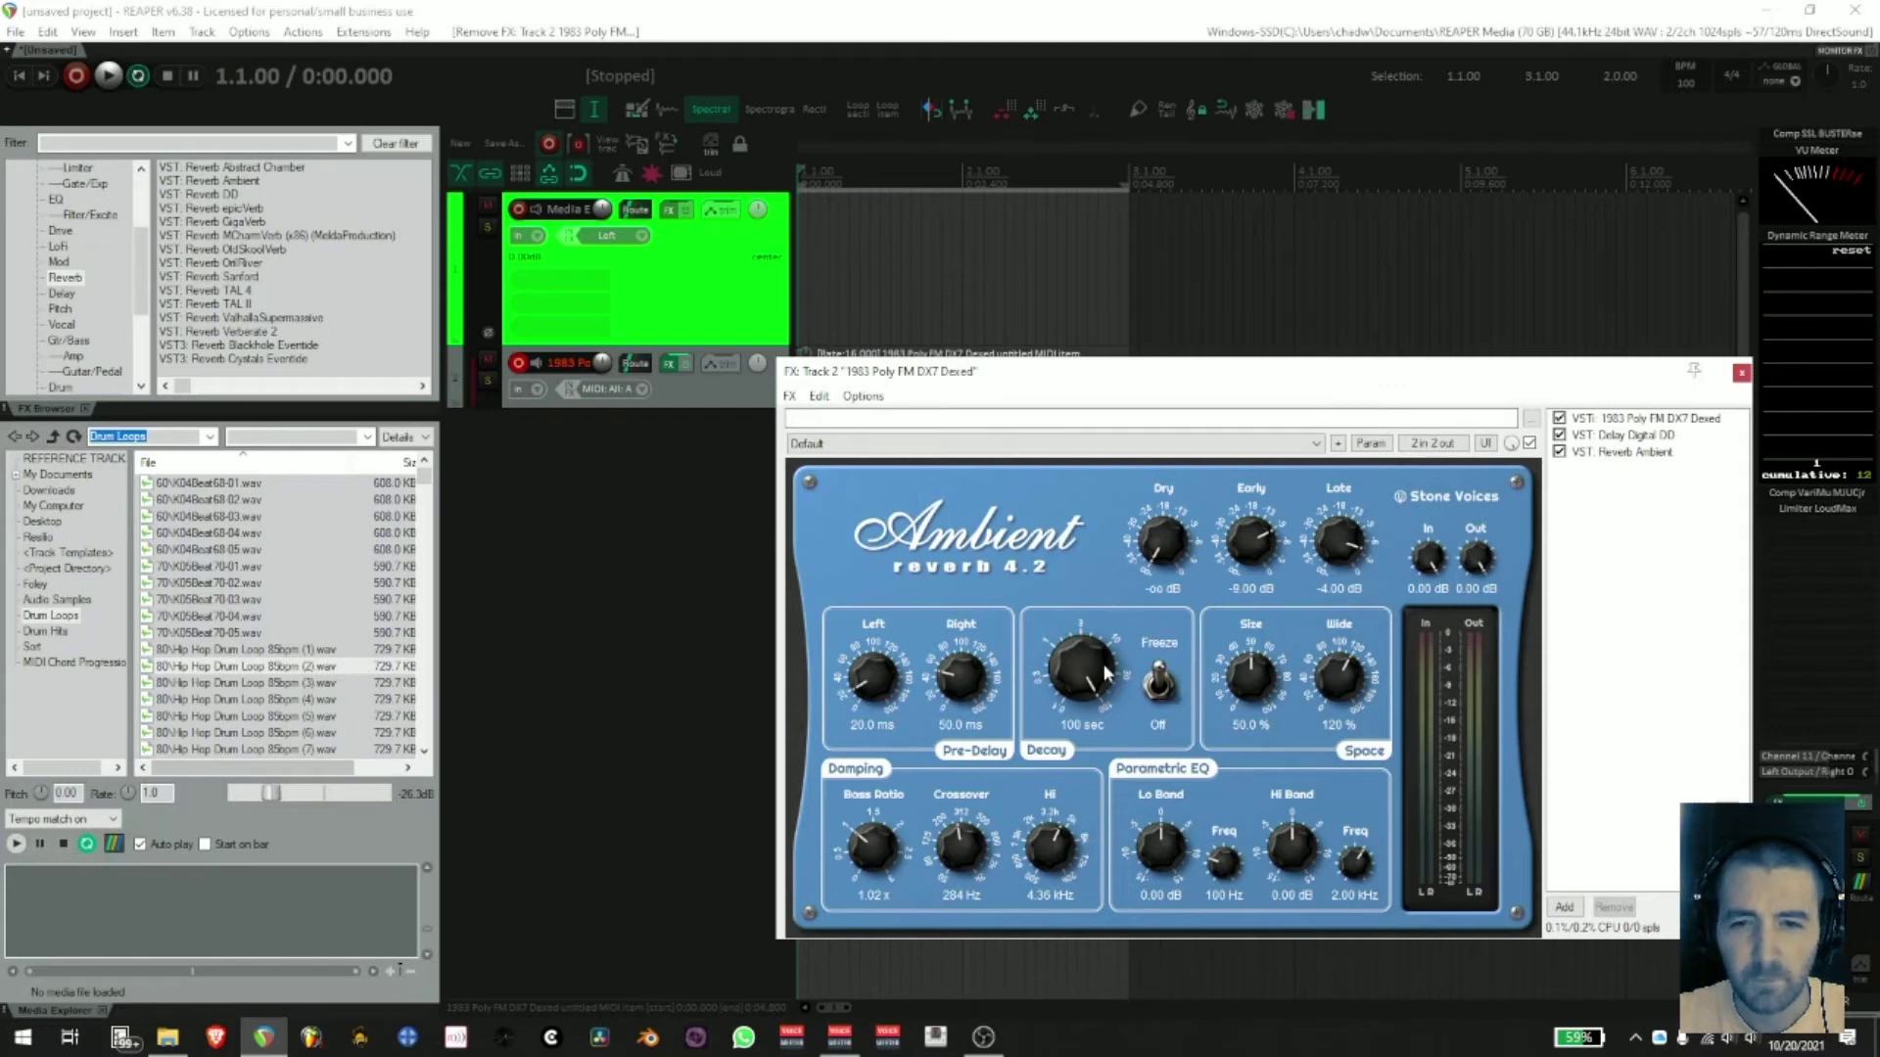
- Reload the Ambient reverb's Default preset to reset its decay, pre-delay and damping settings
left_click_drag(1103, 667, 1079, 748)
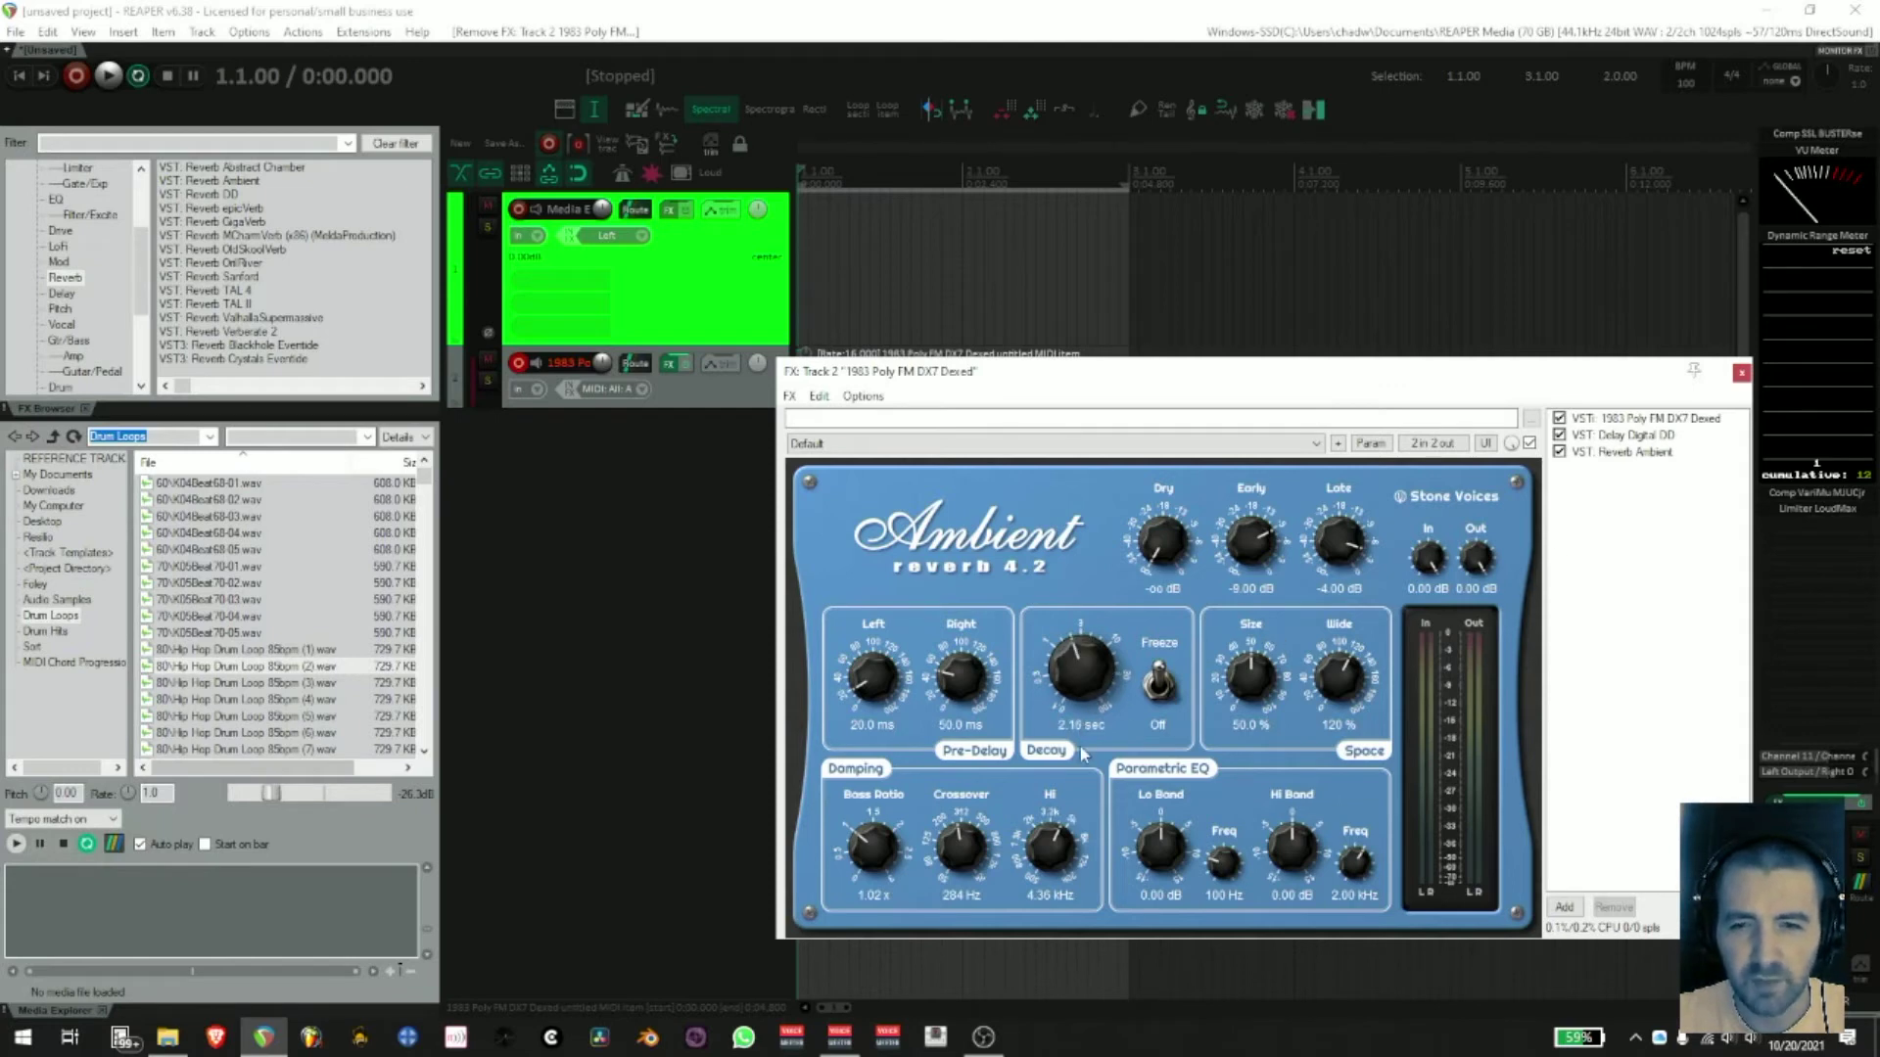
left_click(1118, 445)
left_click(1139, 563)
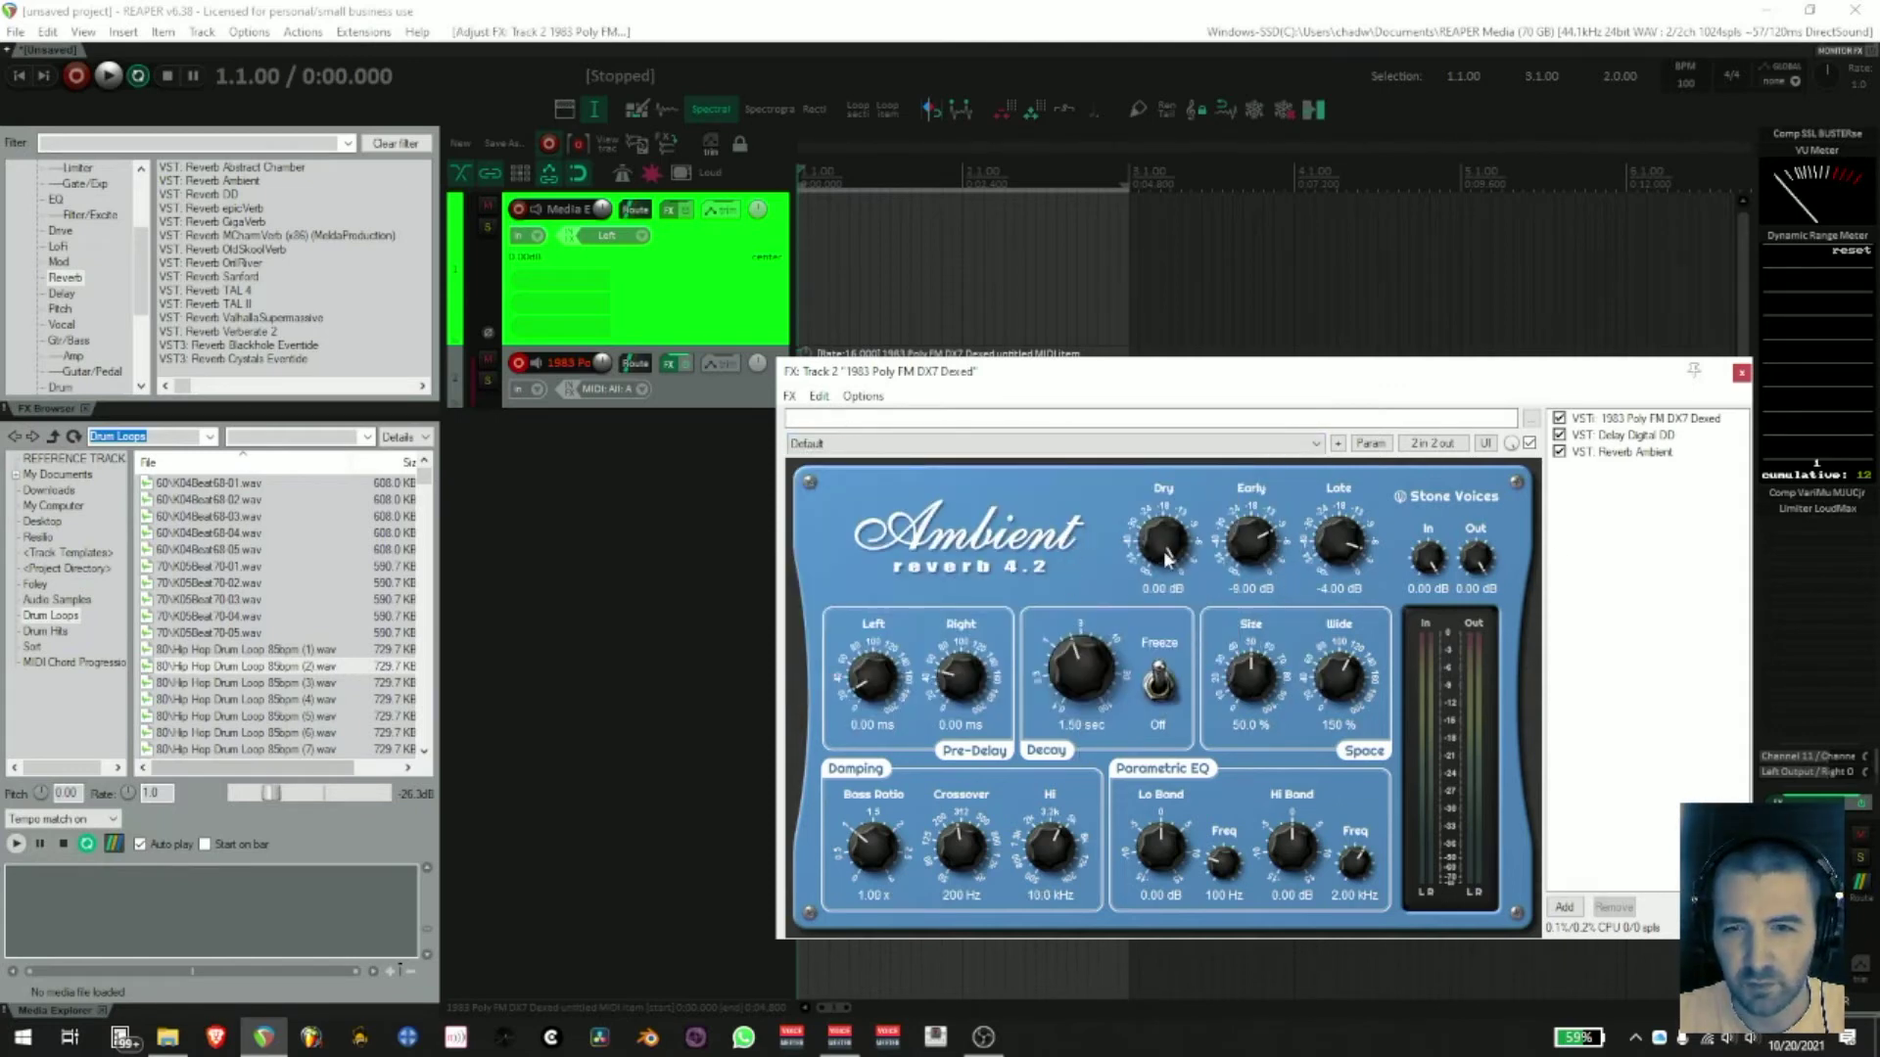
- Turn the reverb's dry, early and late levels all the way down to -oo dB
left_click_drag(1179, 546, 1266, 571)
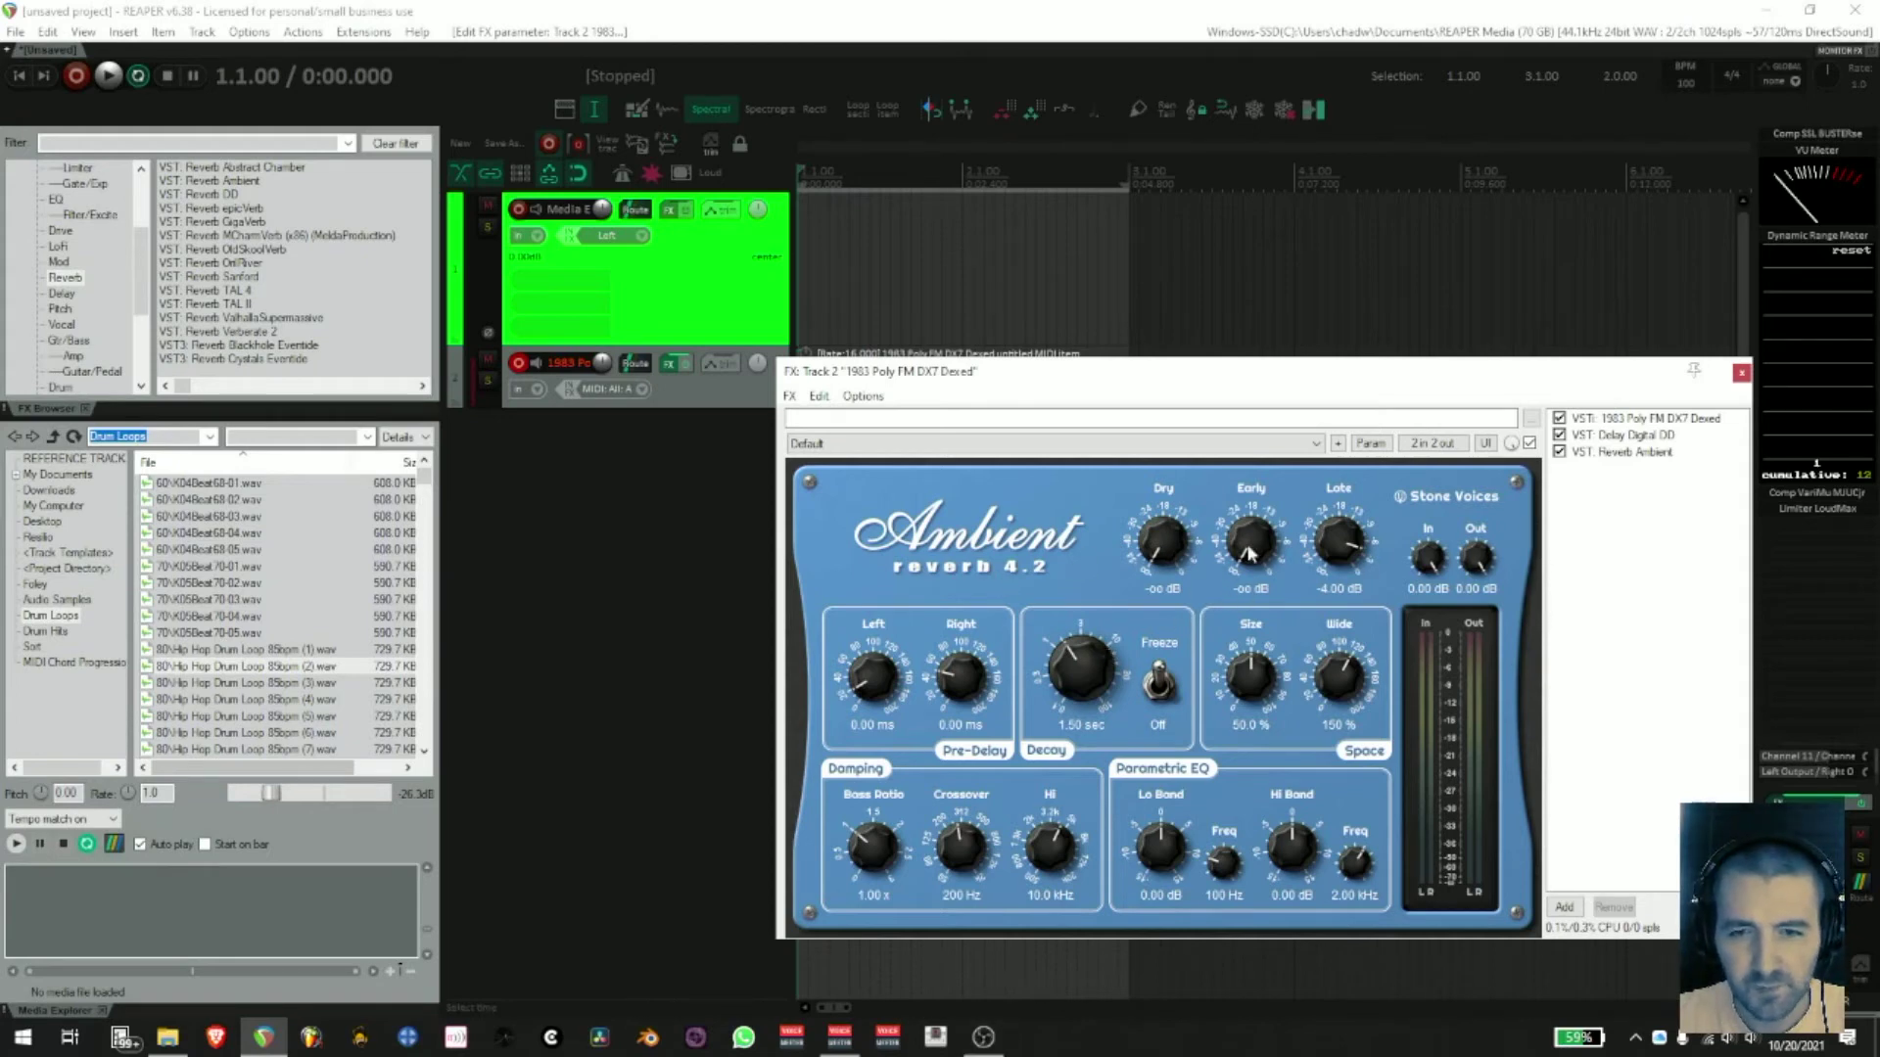
left_click(617, 624)
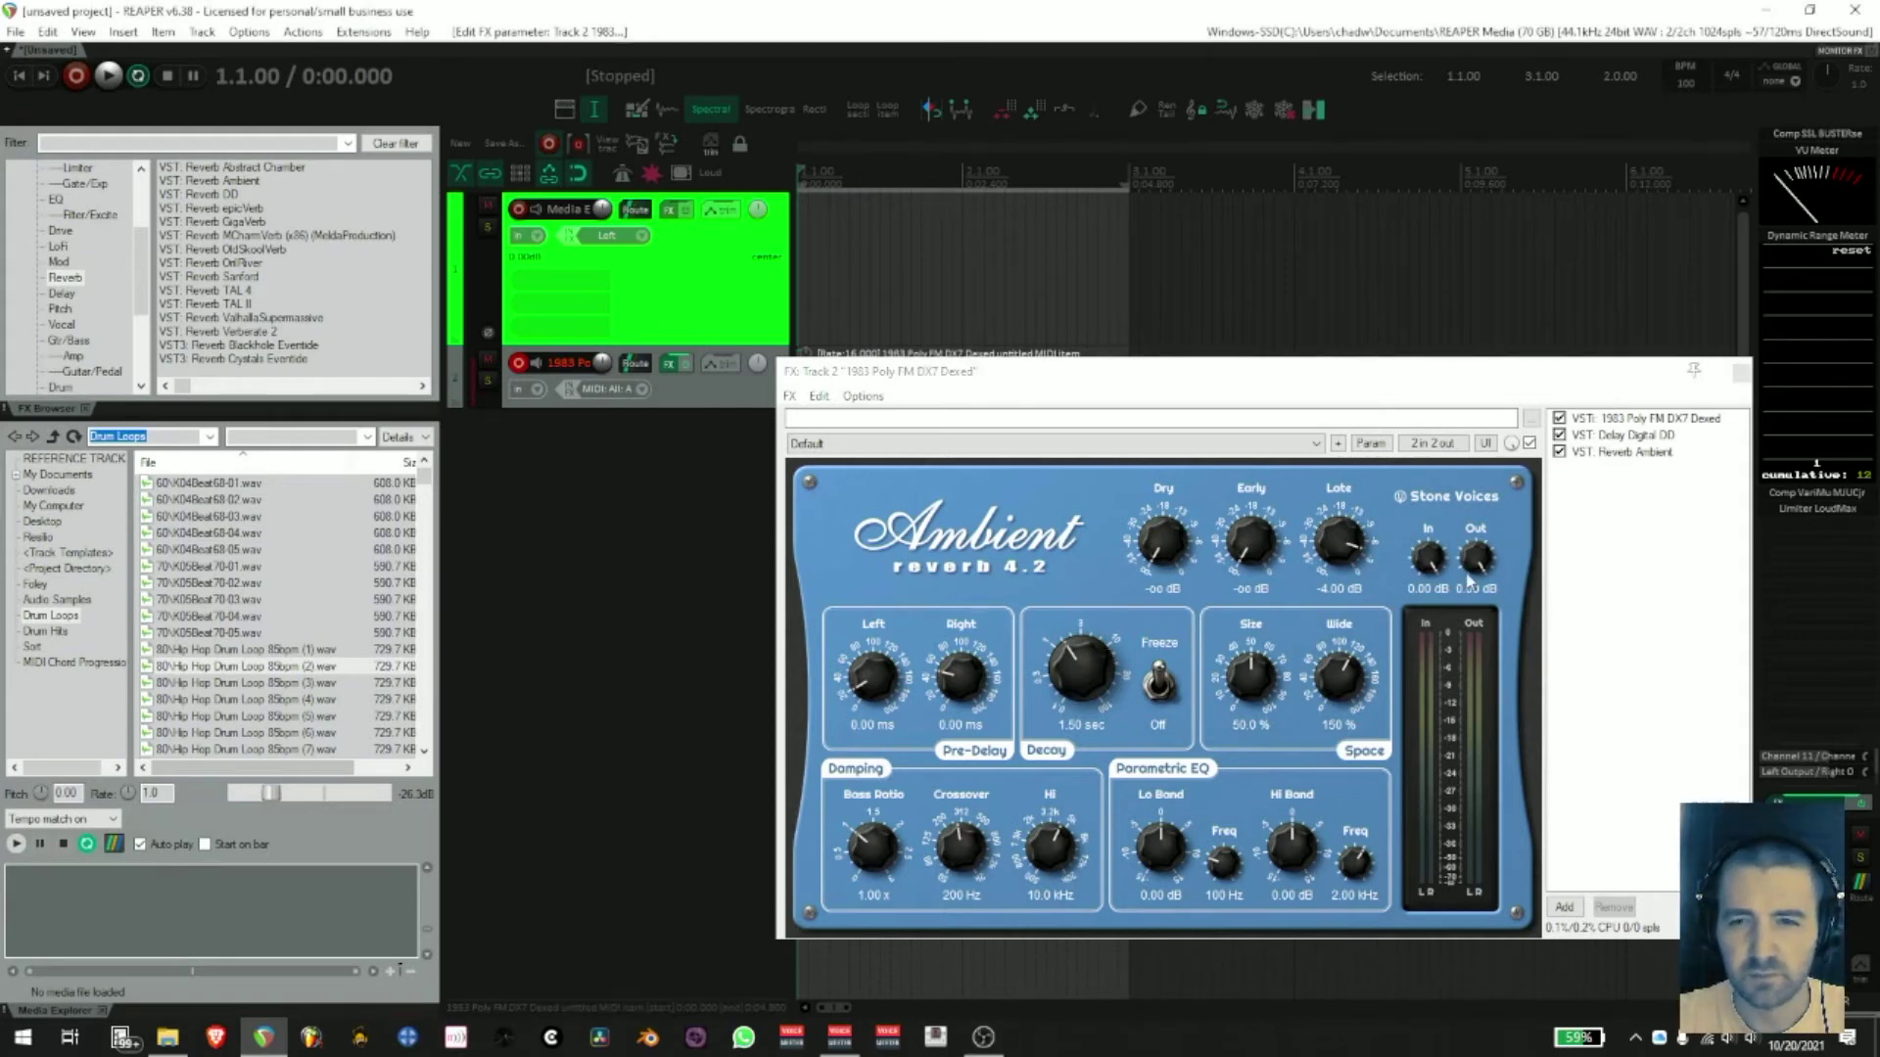
left_click_drag(1340, 540, 1309, 756)
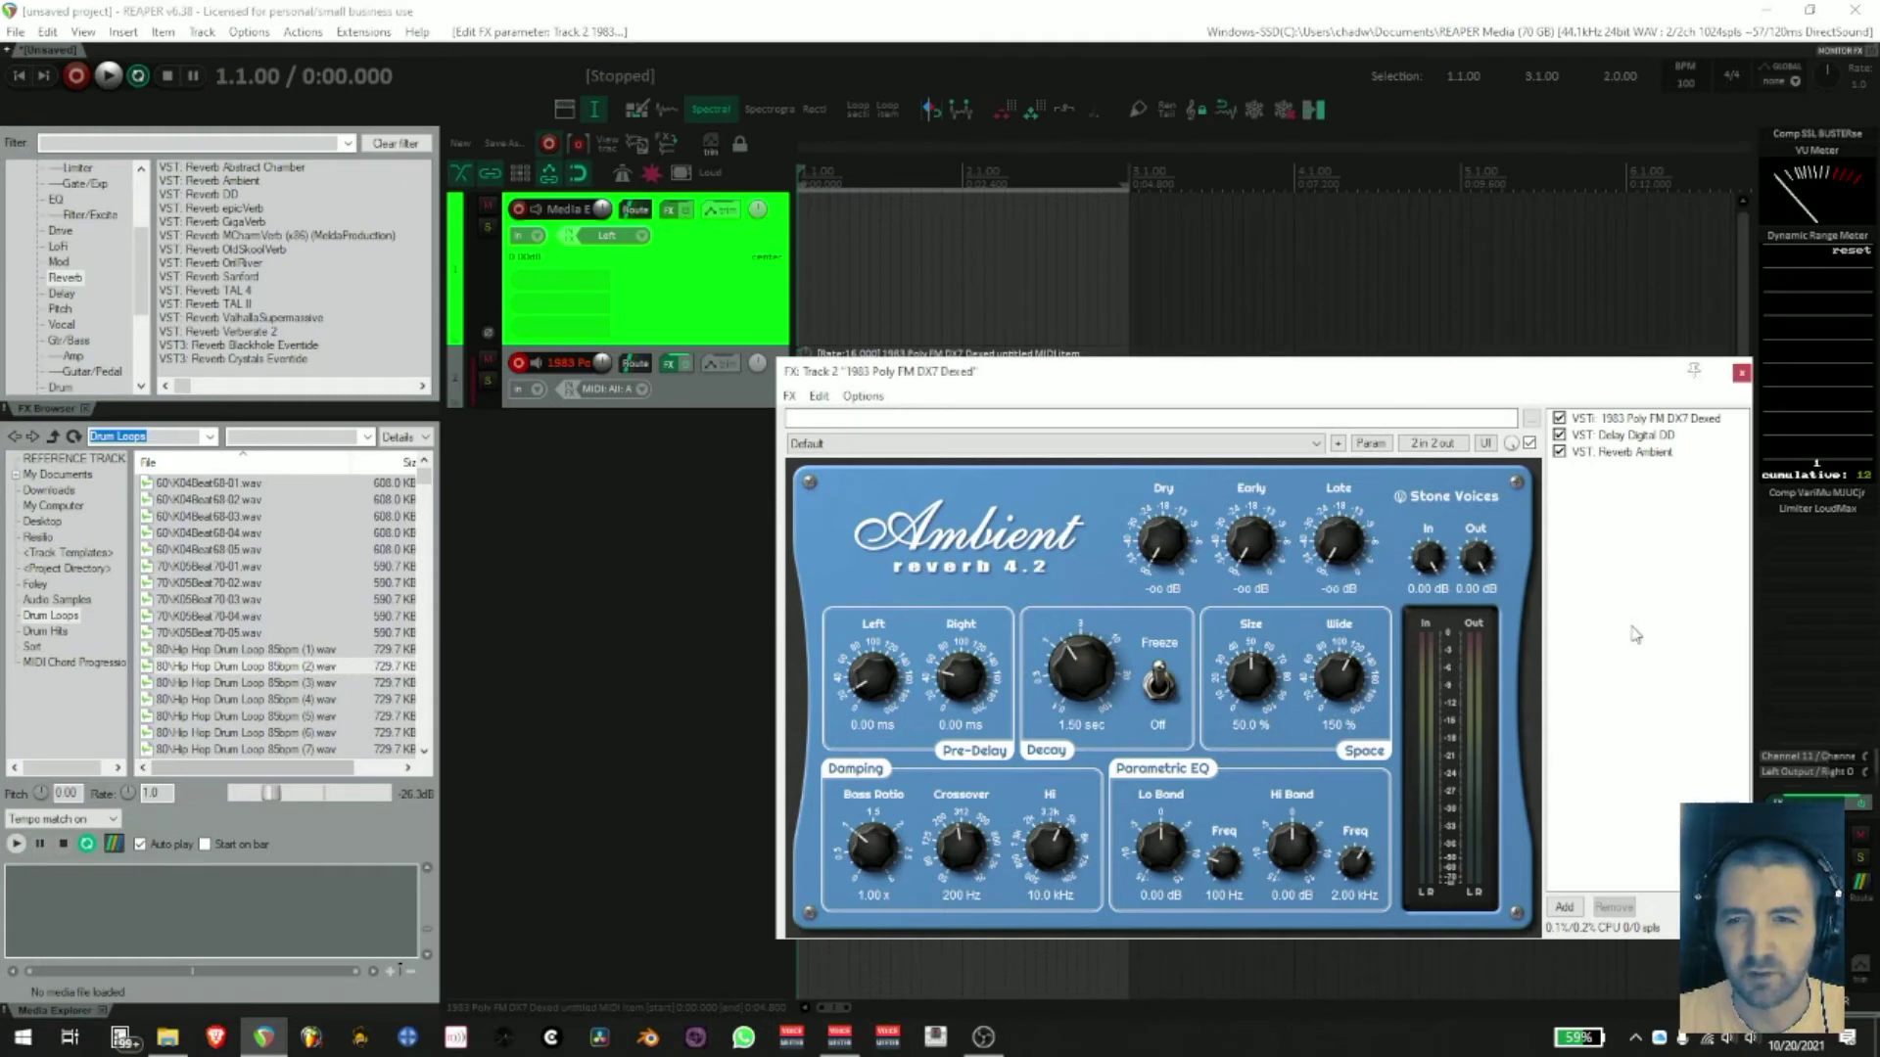
- Play the loop and raise the reverb's dry level to -12.0 dB and its late level to about -19.2 dB
key("space")
left_click_drag(1162, 540, 1184, 464)
left_click_drag(1340, 554, 1340, 474)
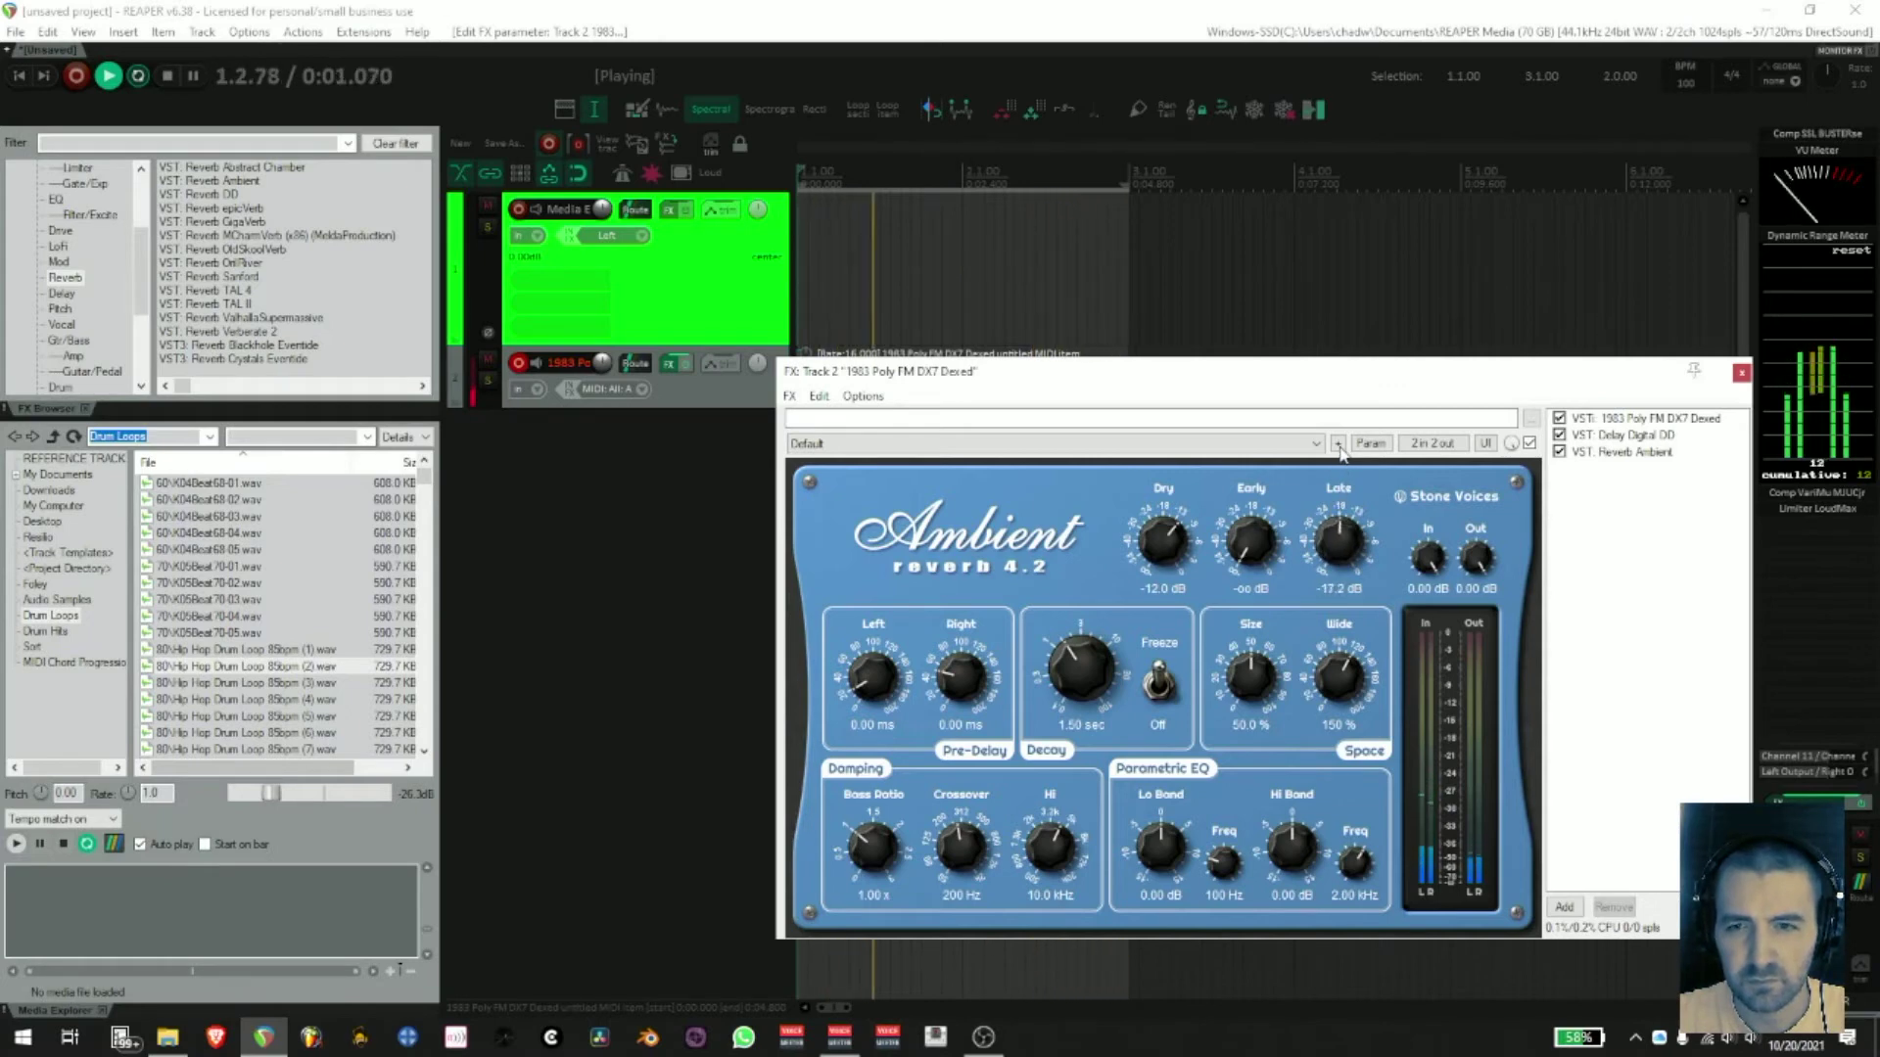
scroll(1344, 534, "down", 1)
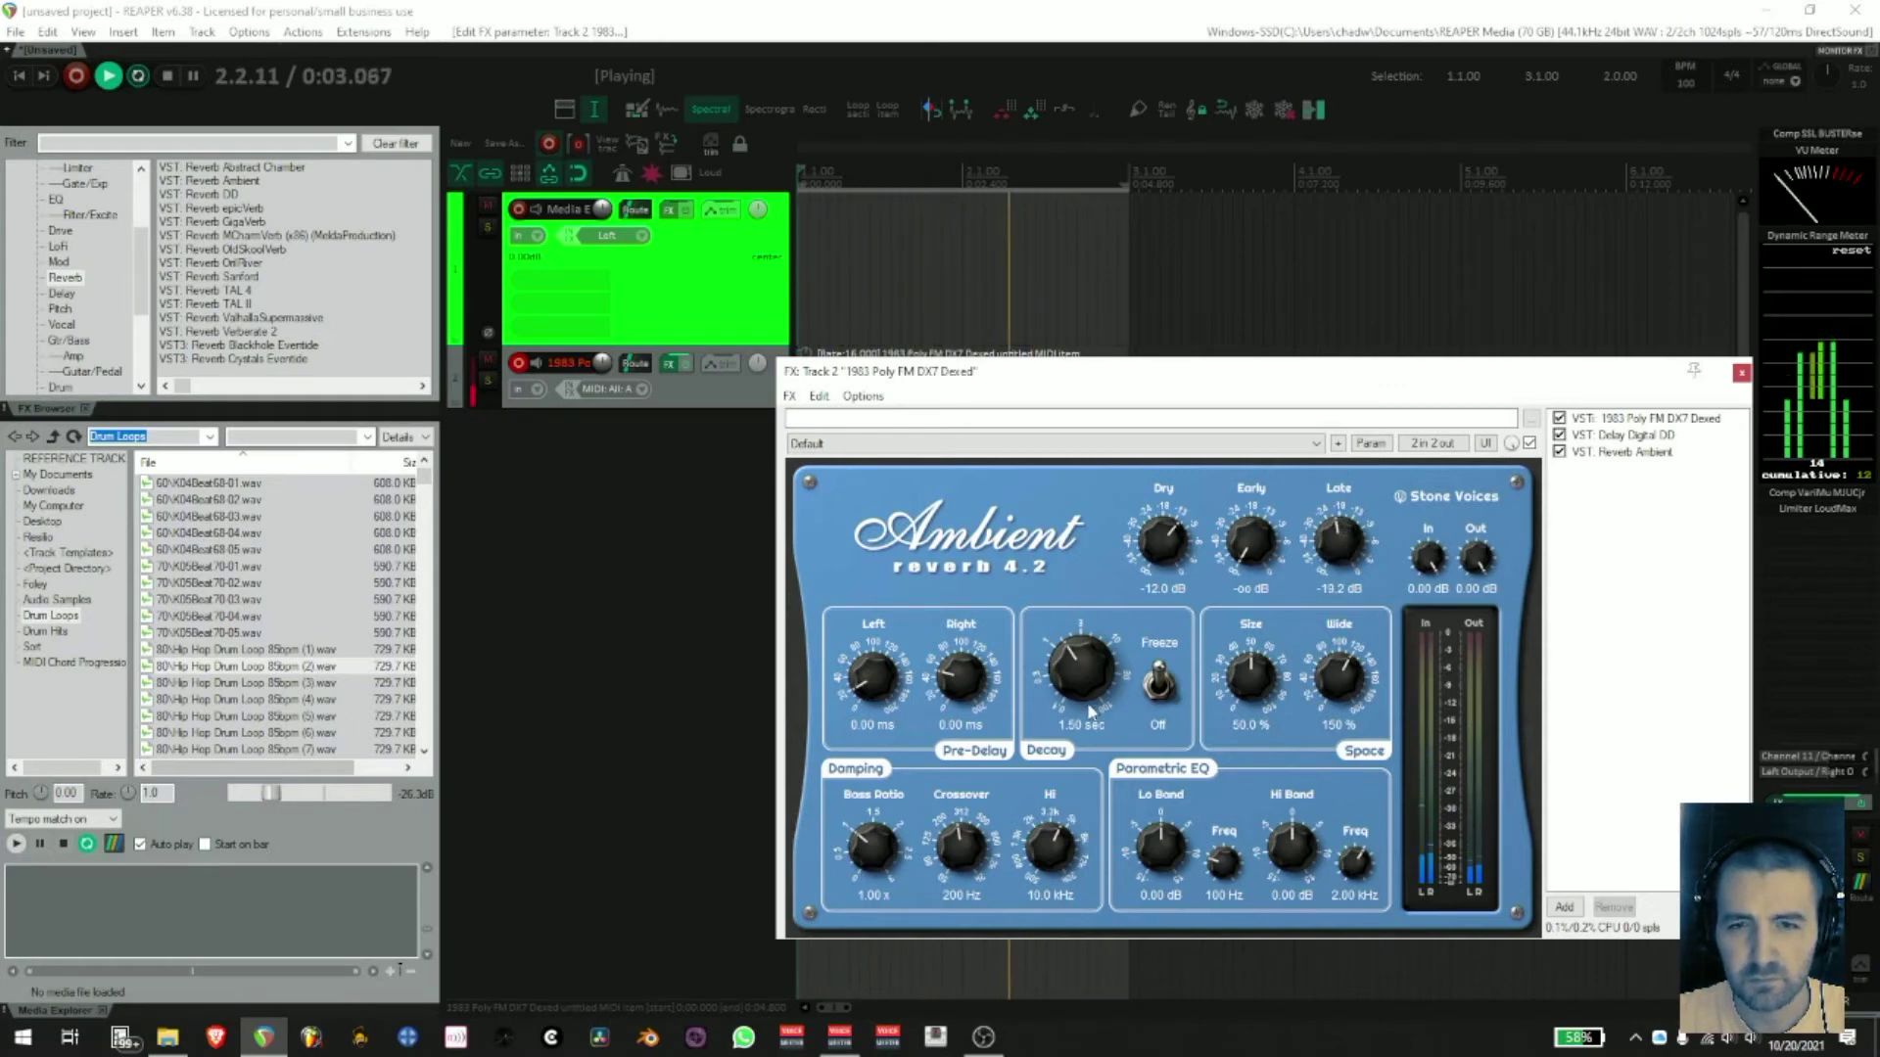
- Set the reverb's decay to 9.35 sec and wide to 0%, stop playback, and turn the late level down to -oo dB
left_click_drag(1091, 711, 1083, 662)
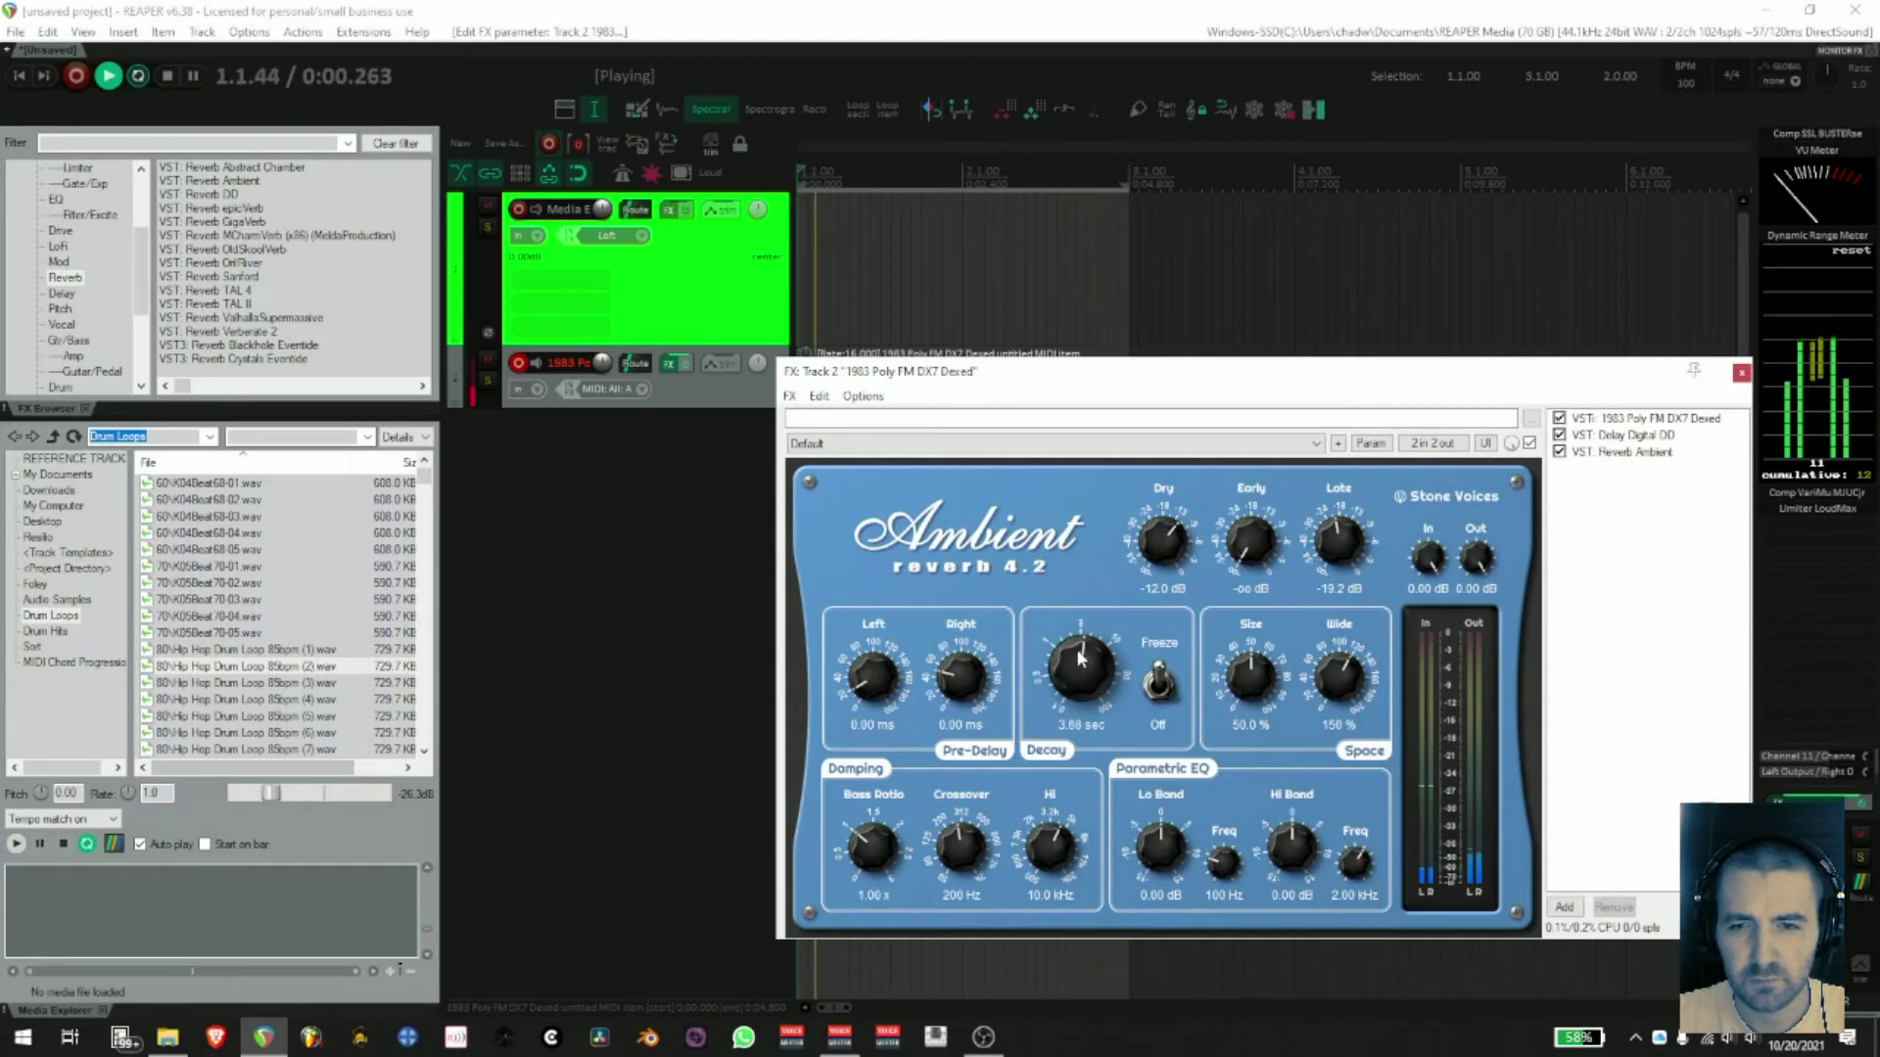
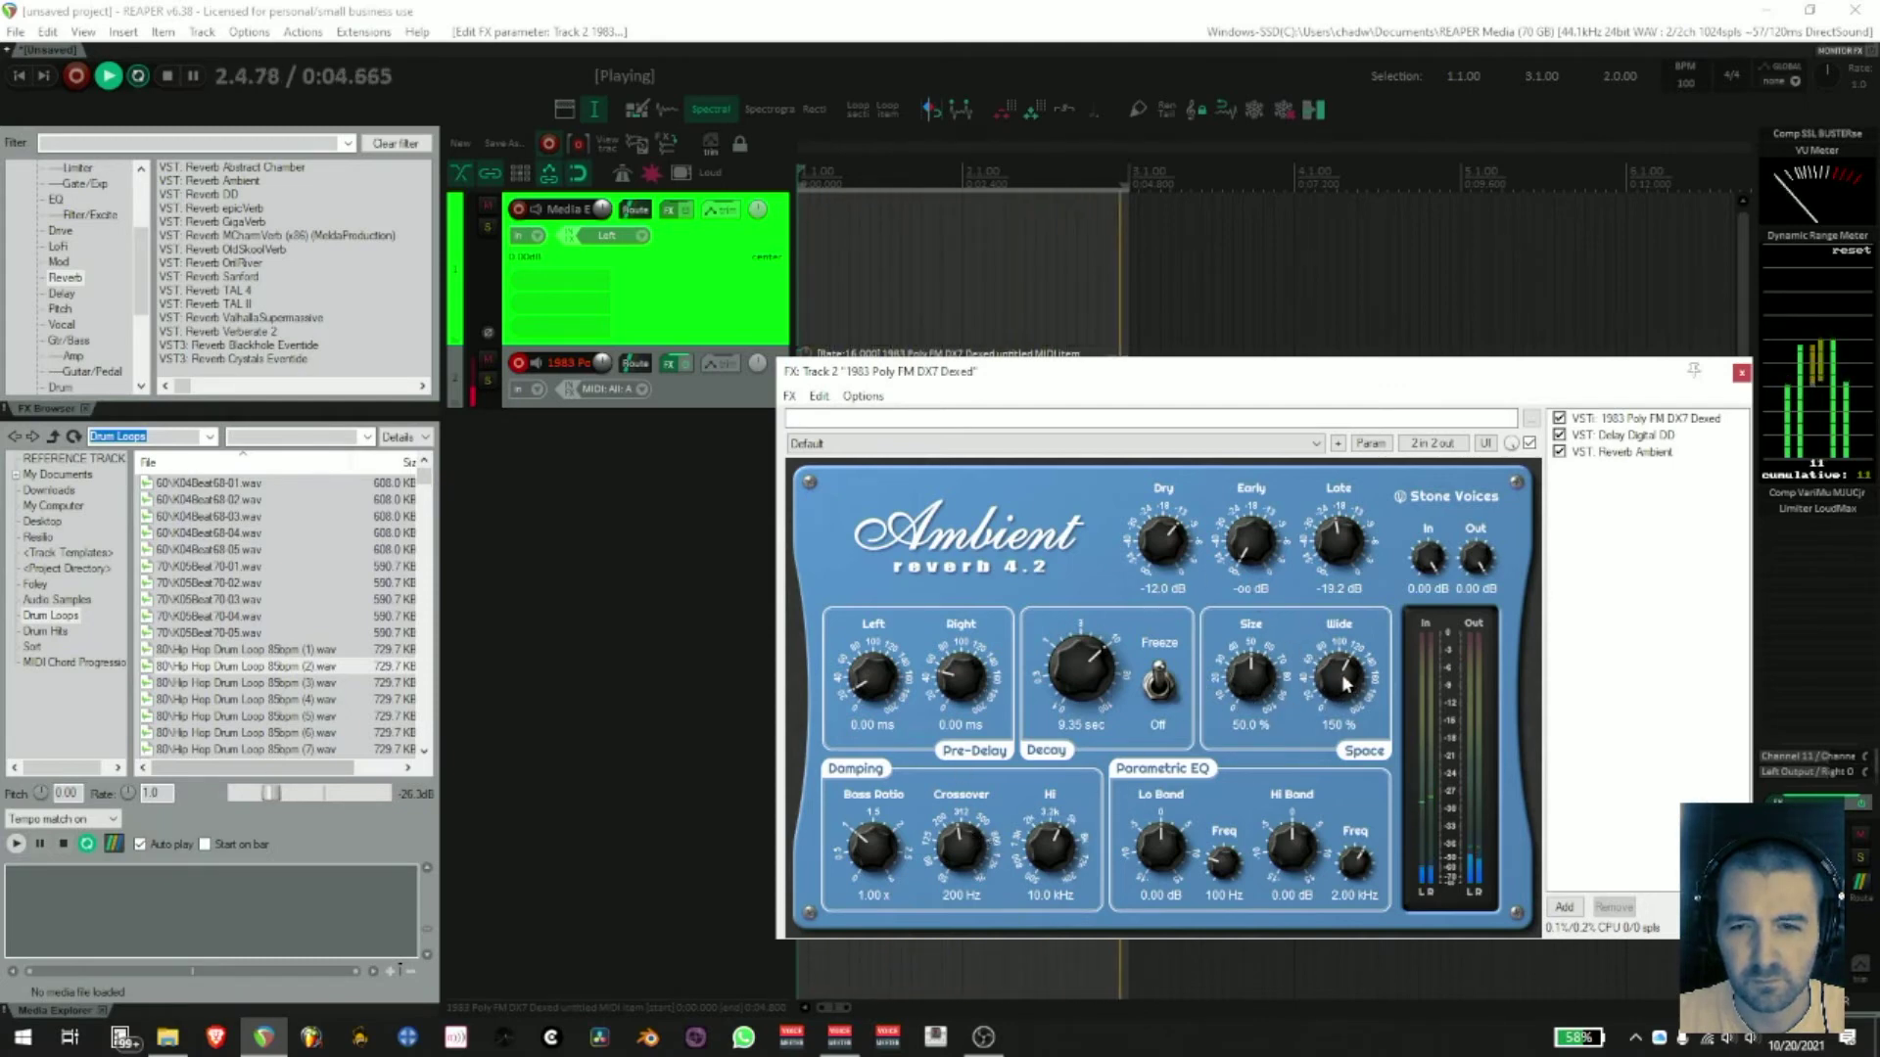
left_click_drag(1344, 683, 1355, 568)
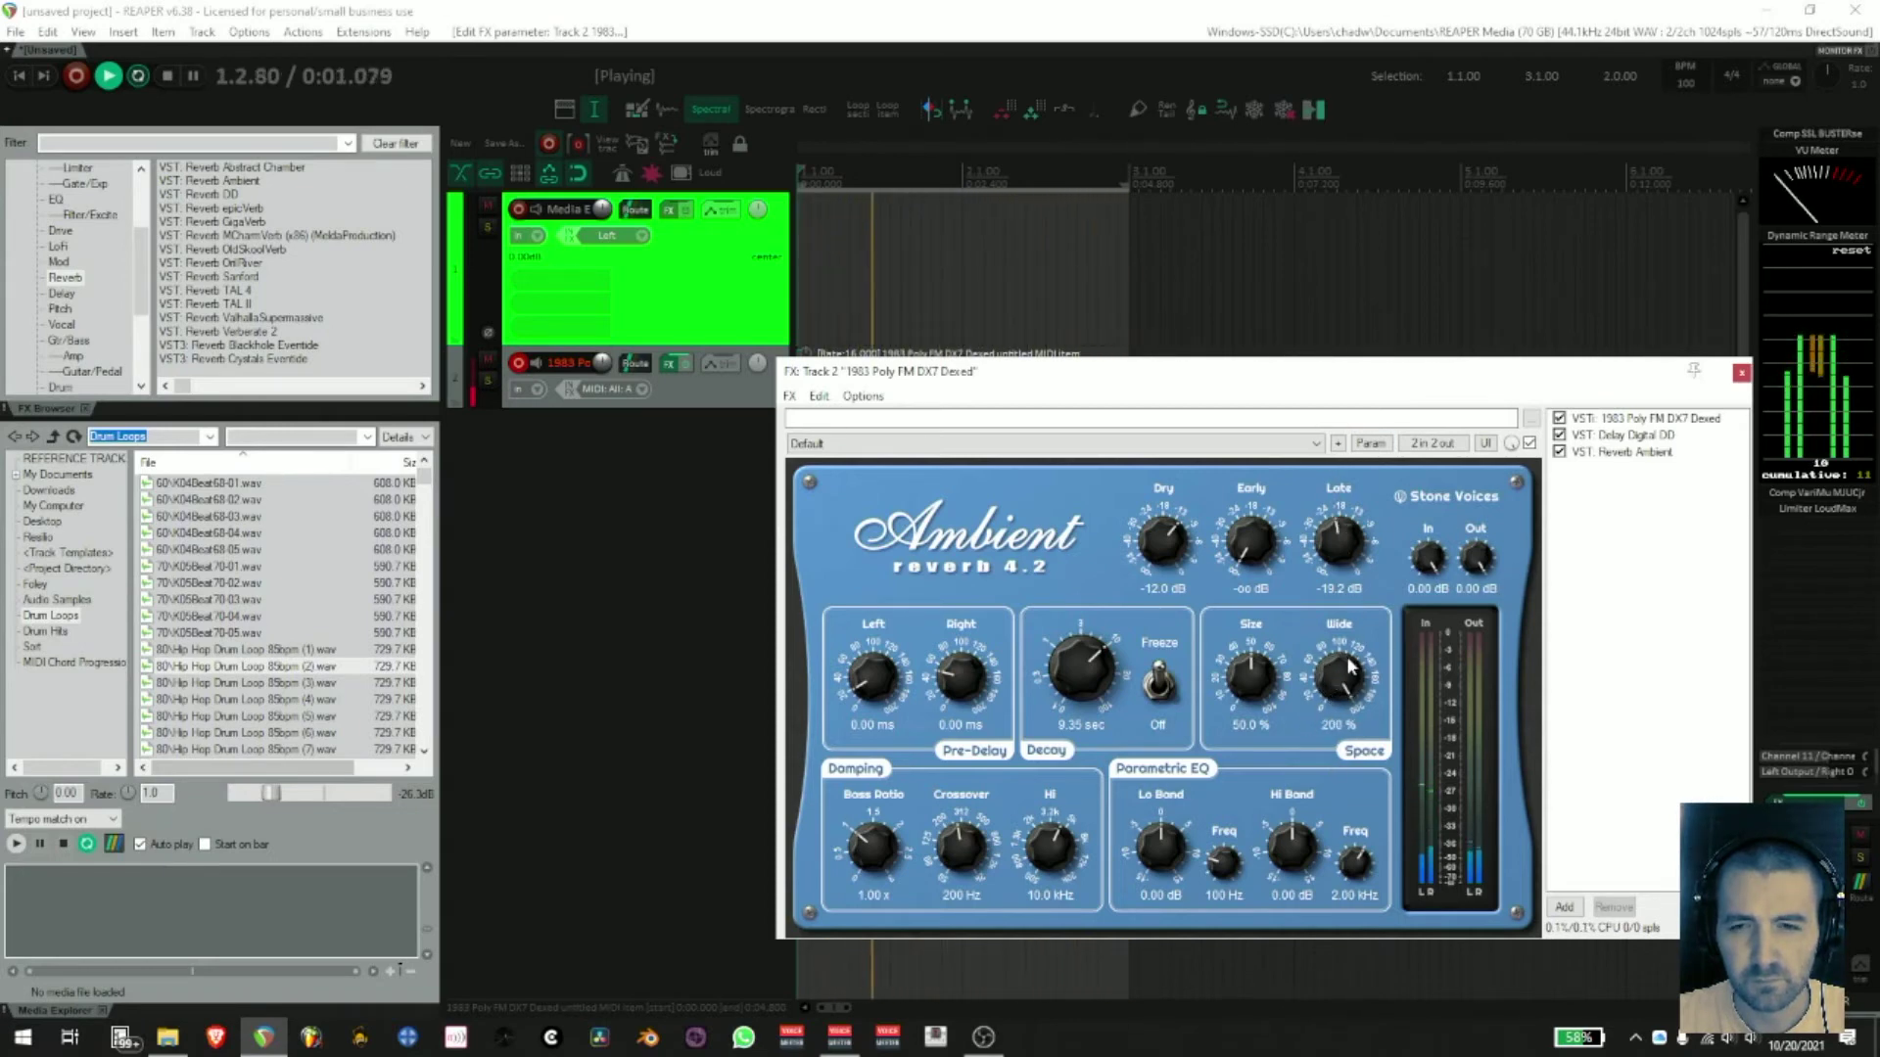
key("space")
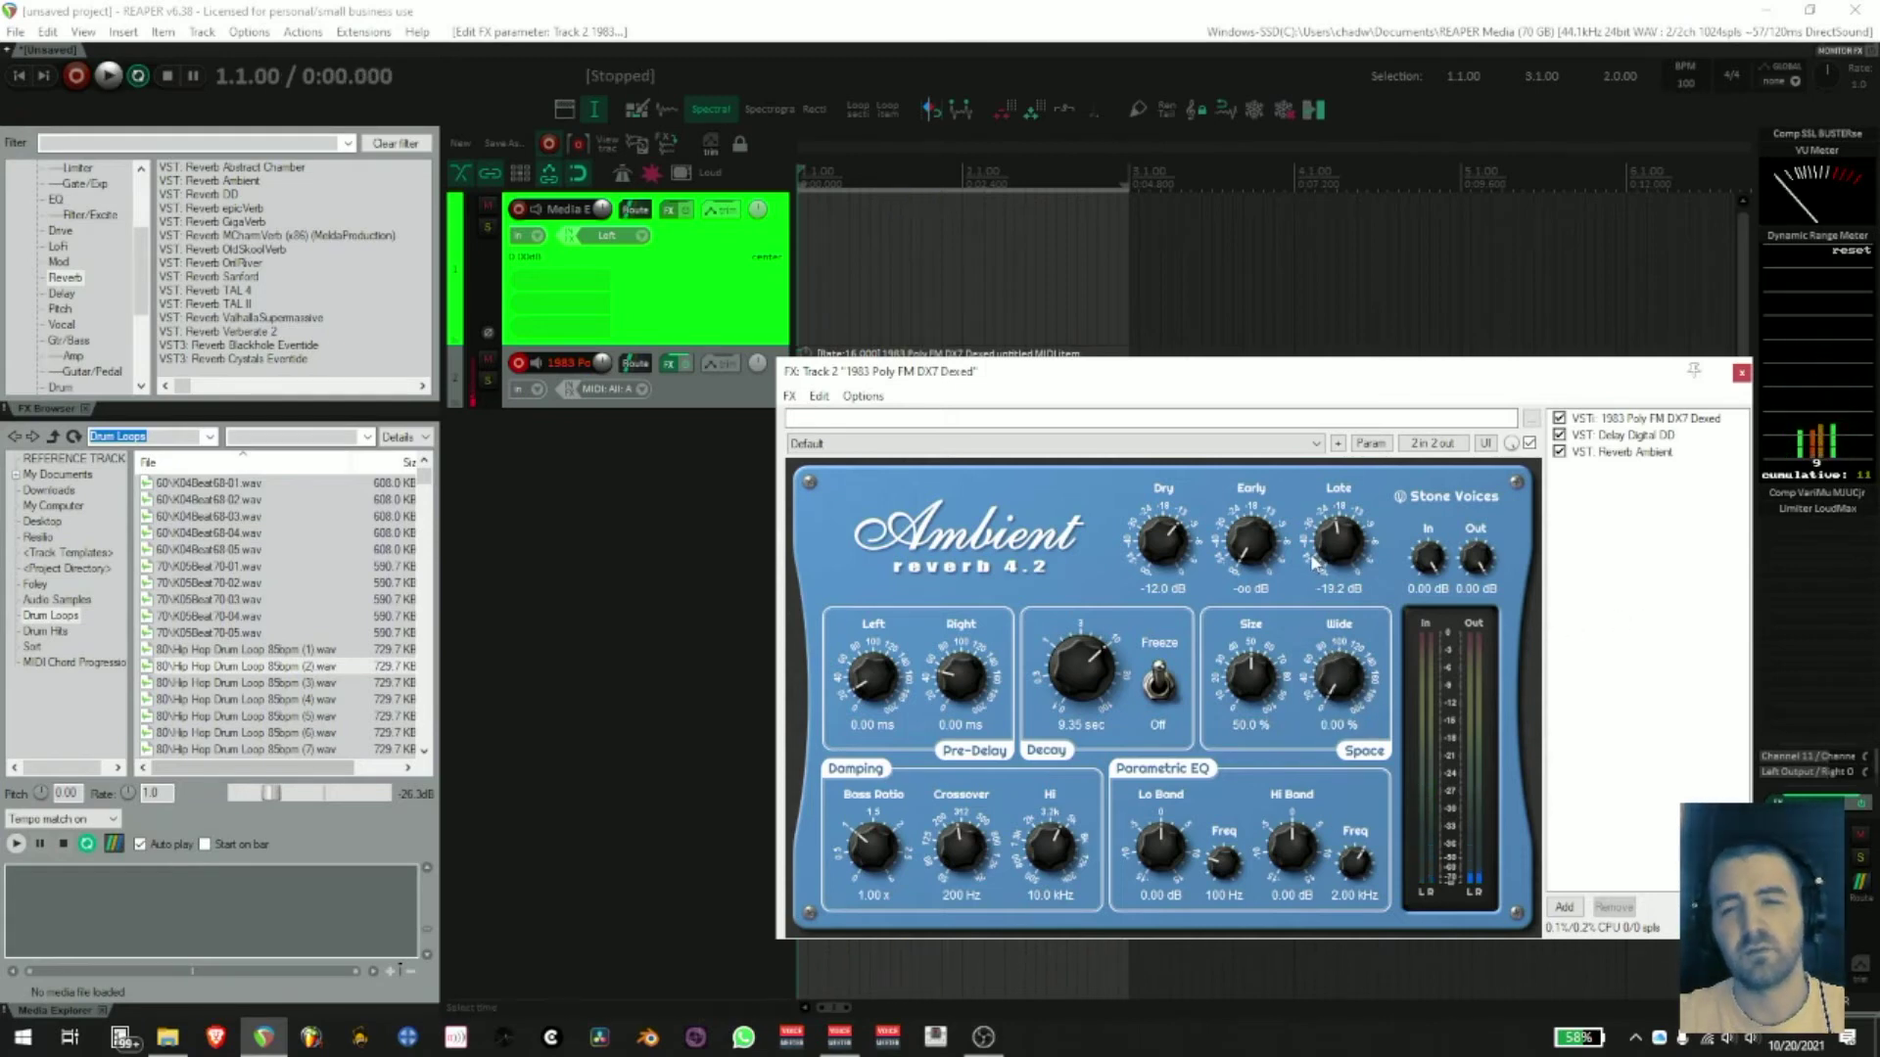
left_click_drag(1313, 563, 1421, 993)
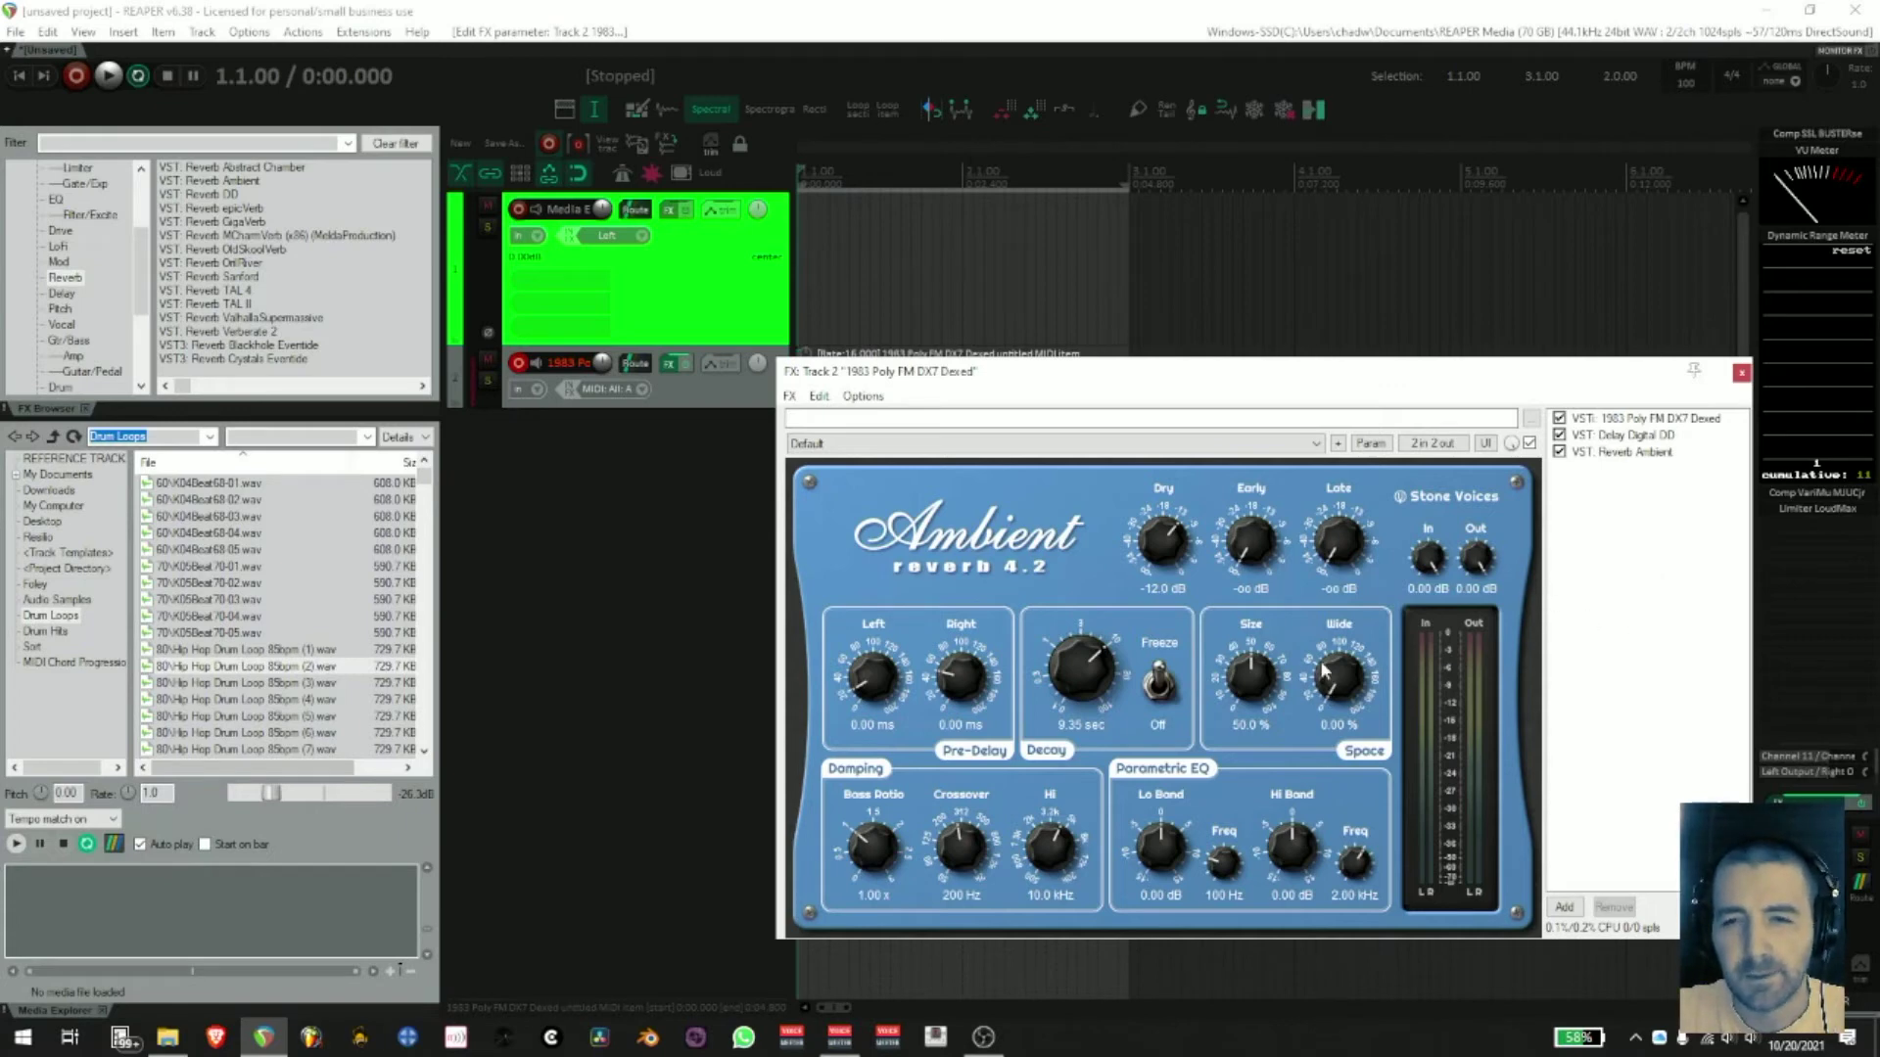
- Play the loop and set the reverb's late level to -23.1 dB, decay to 4.85 sec, size to 8% and wide to 135%
key("space")
left_click_drag(1321, 658, 1359, 672)
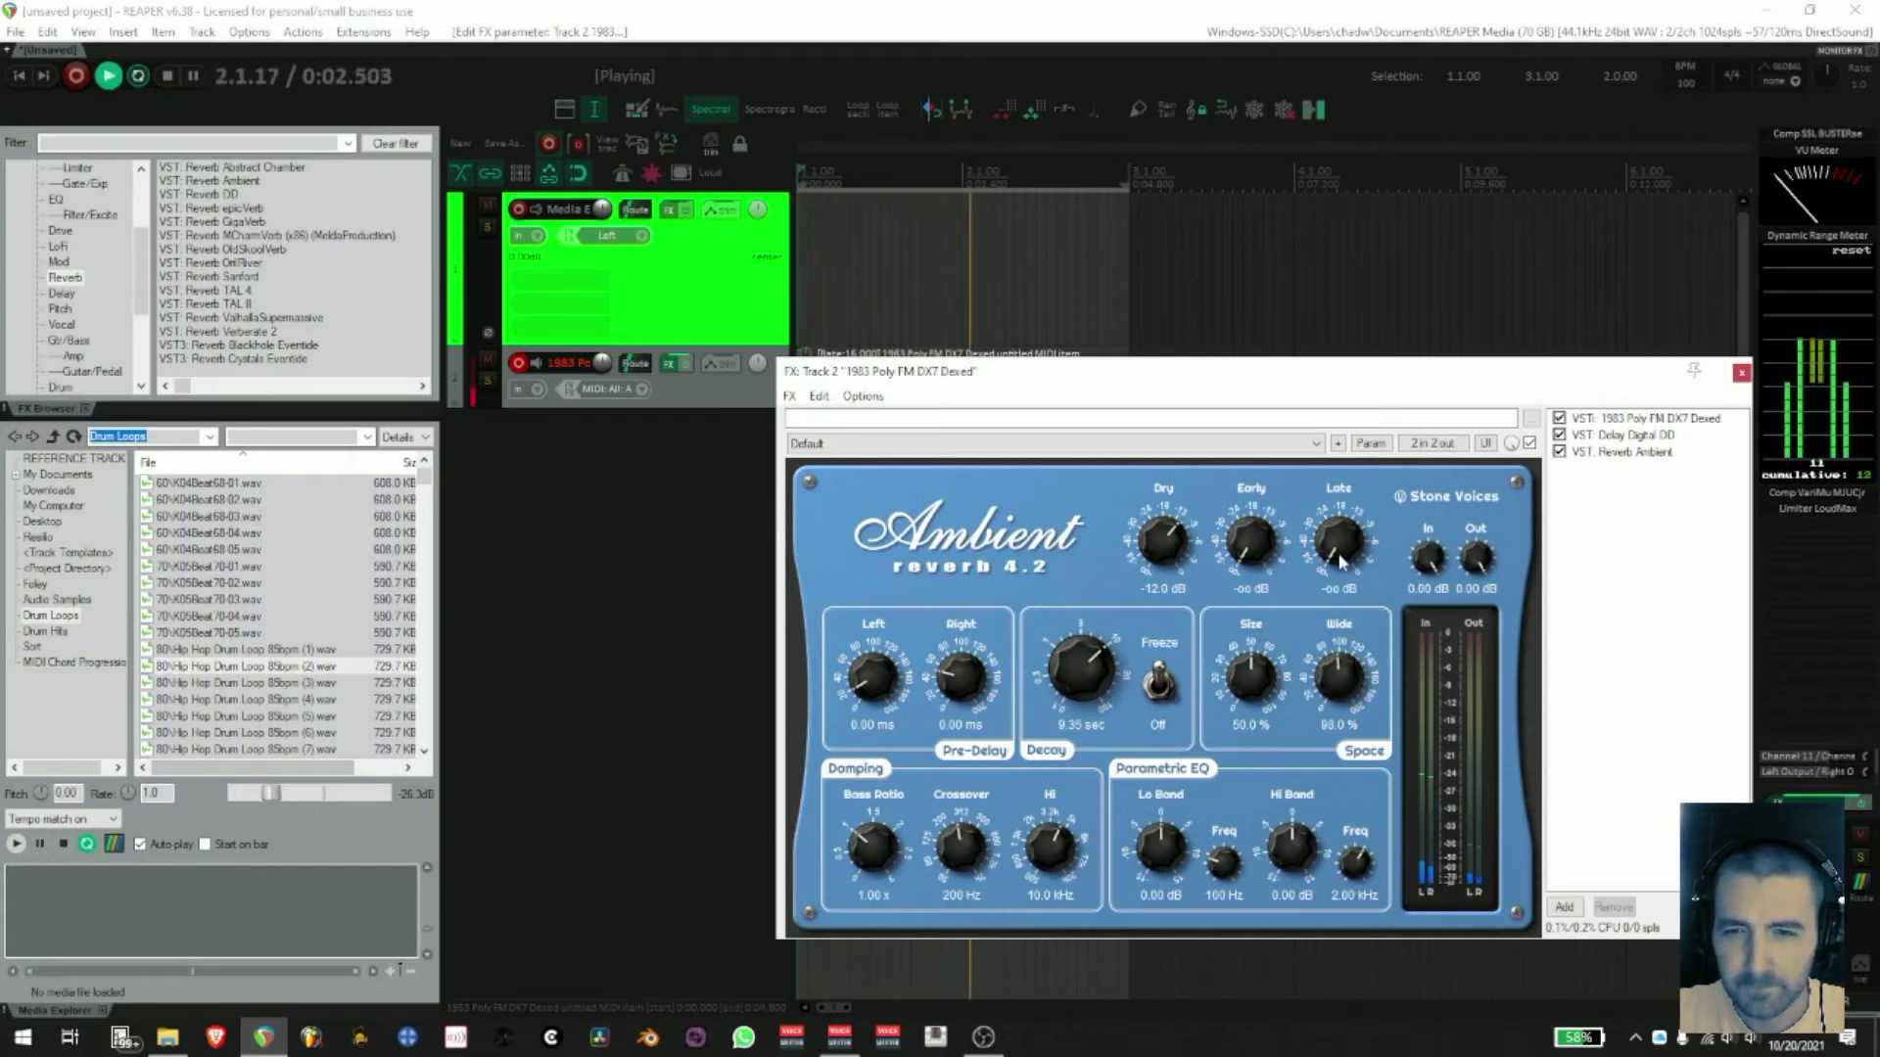
left_click_drag(1351, 536, 1351, 553)
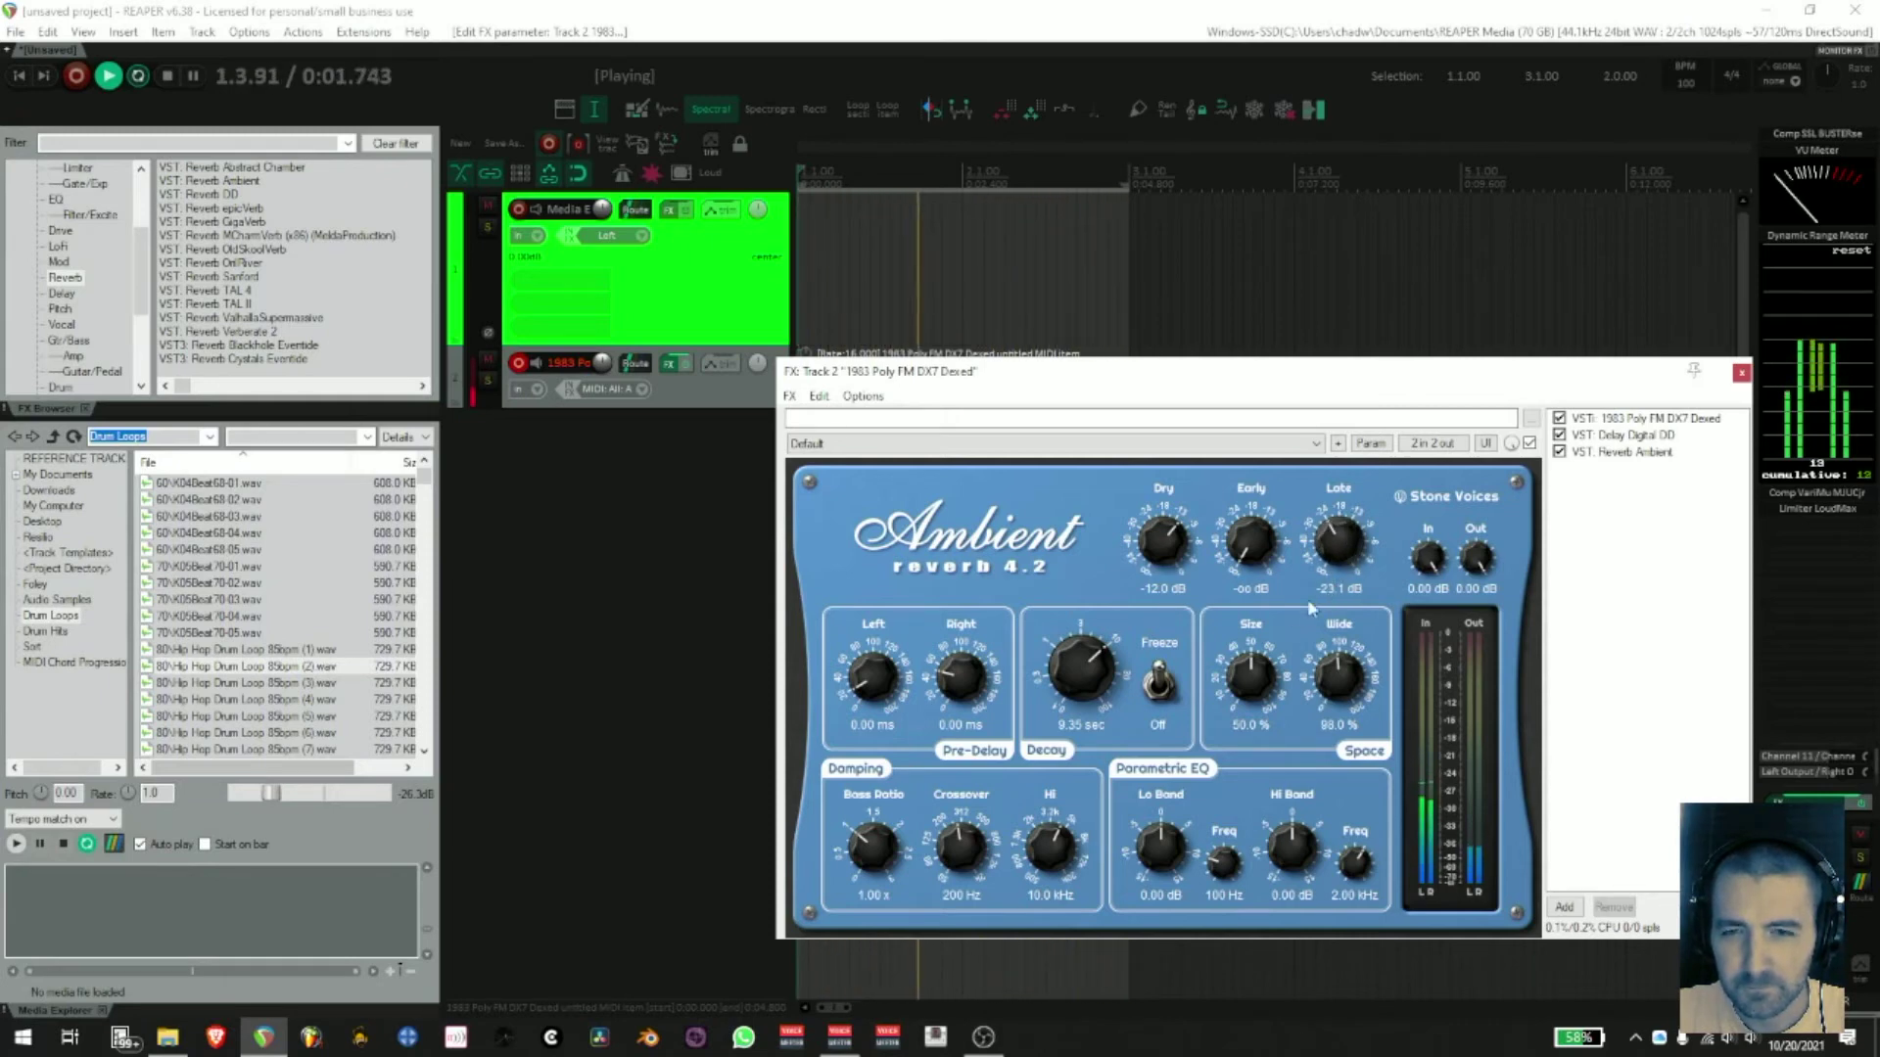
mouse_move(1086, 652)
left_mouse_down()
mouse_move(1089, 688)
mouse_move(1080, 673)
mouse_move(1277, 697)
mouse_move(1341, 675)
mouse_move(1094, 660)
left_mouse_up()
left_click_drag(1347, 689, 1250, 695)
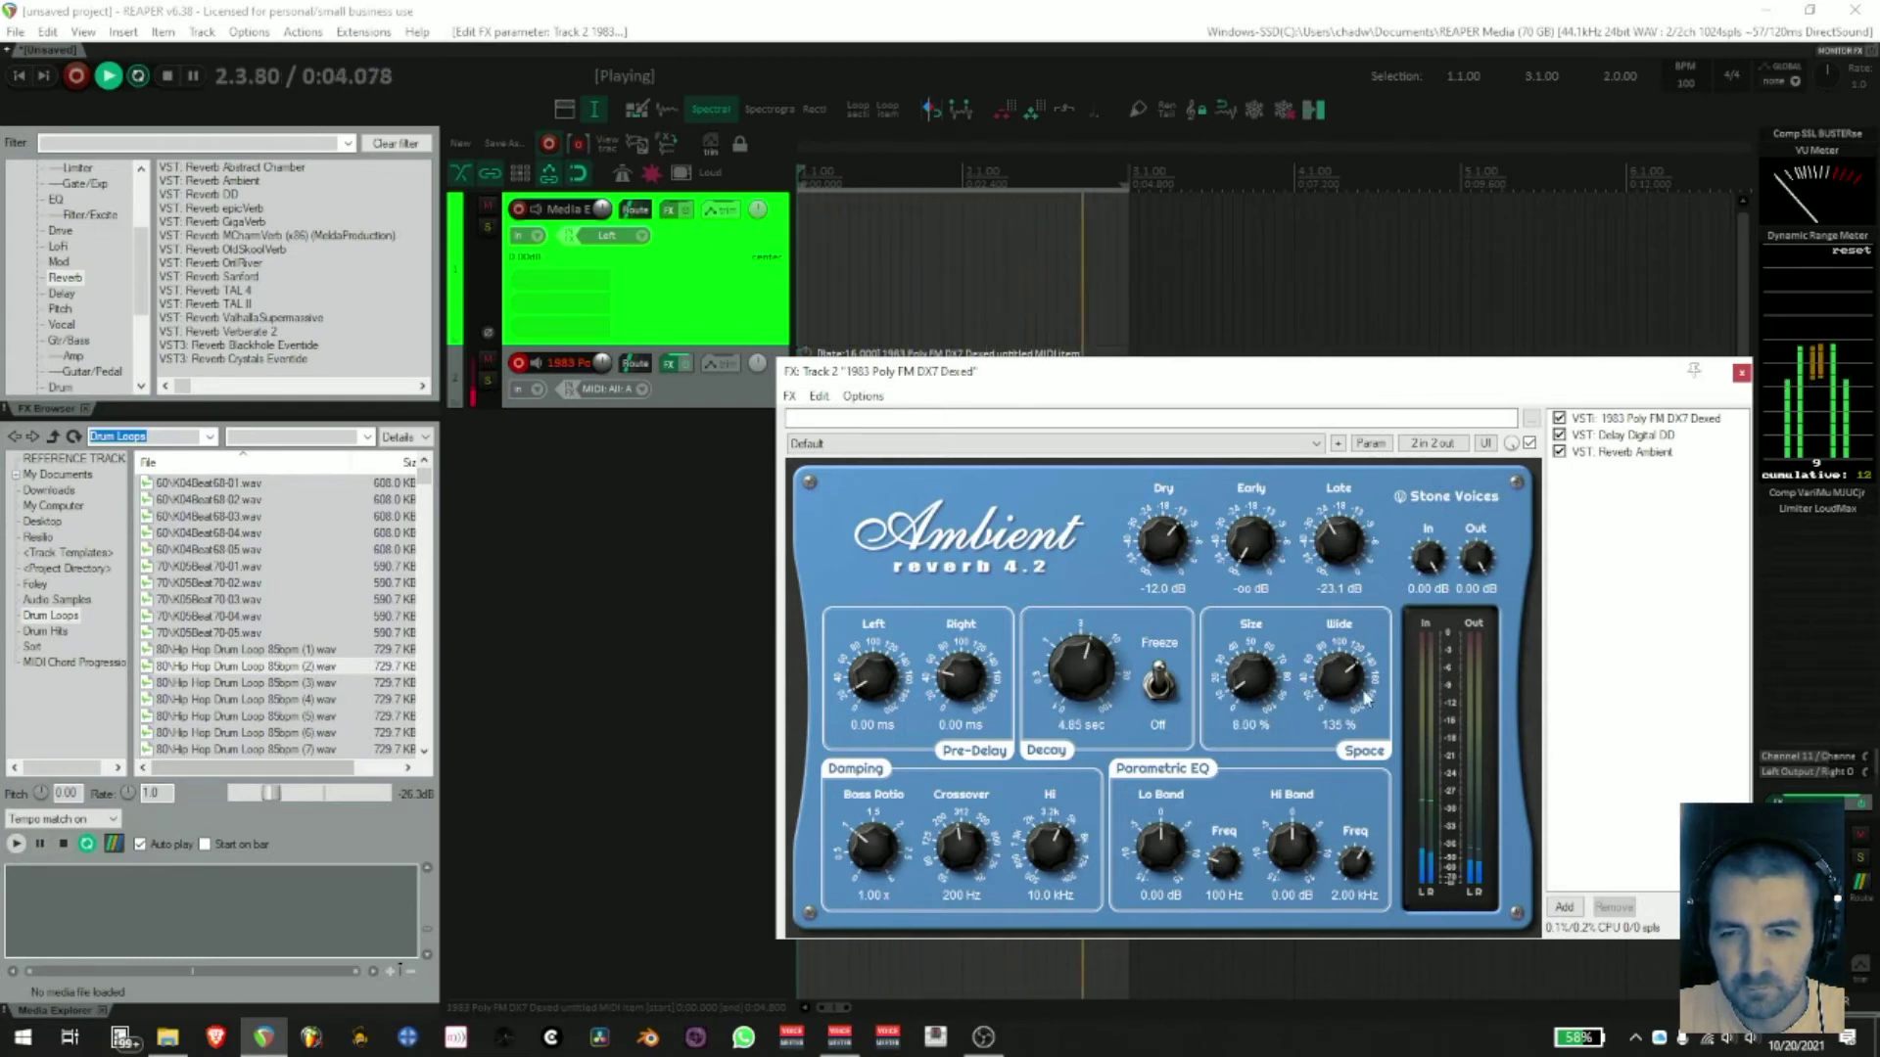
- Shorten the reverb's decay to 0.75 sec, raise its late level to -2.99 dB, and set size to 8% and wide to 181%
left_click_drag(1081, 666, 1083, 697)
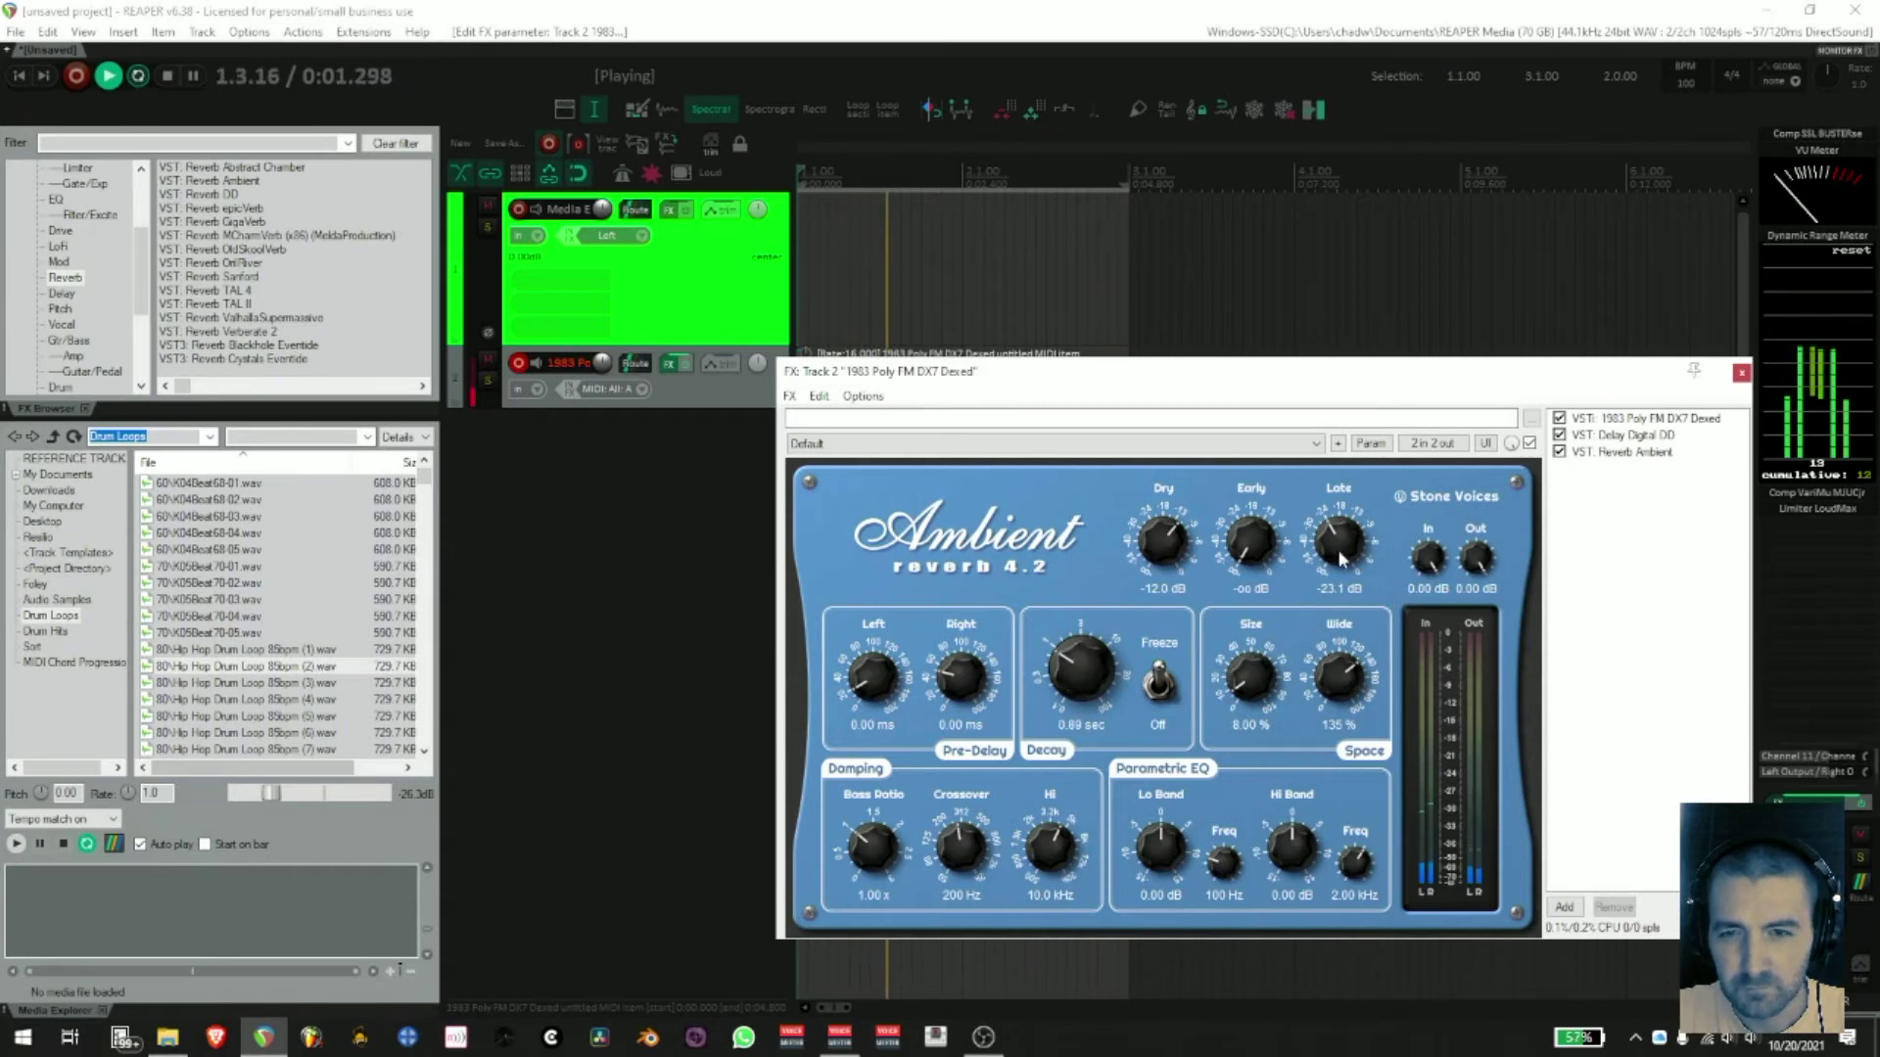
left_click_drag(1353, 541, 1358, 504)
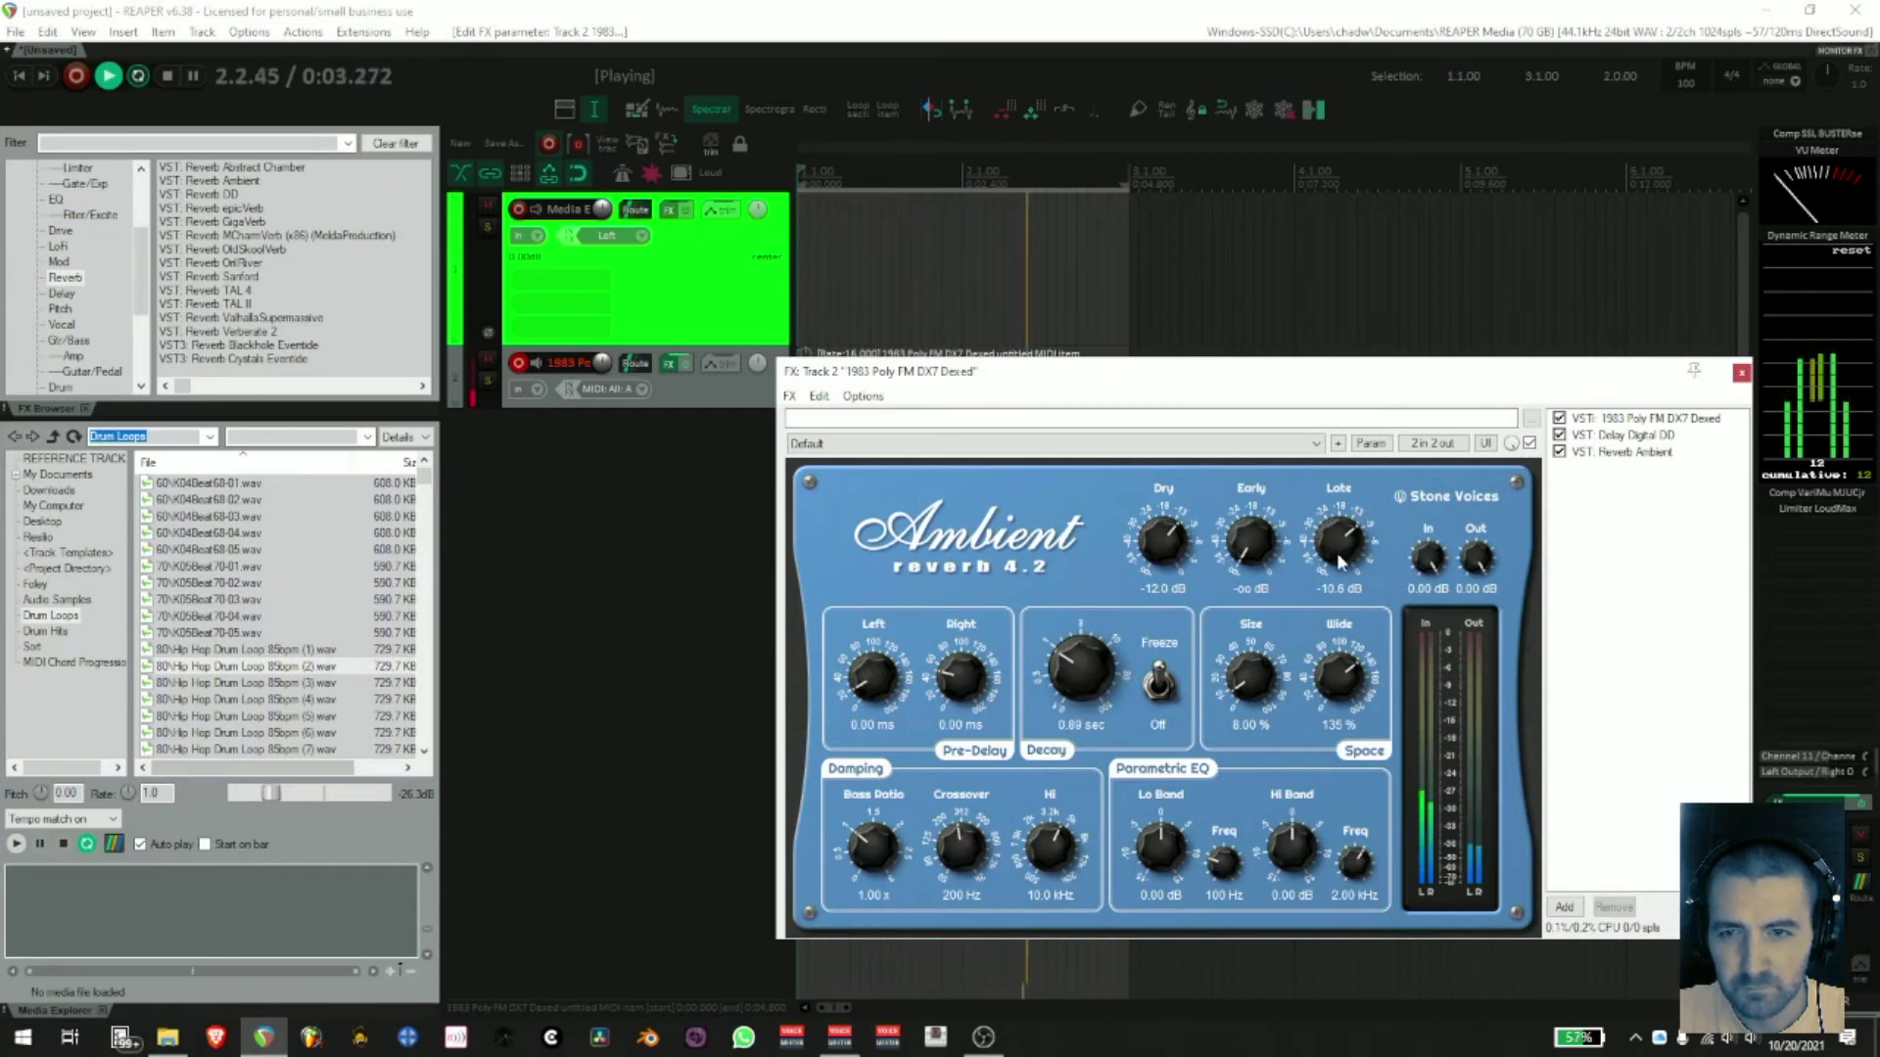
left_click_drag(1254, 701, 1254, 706)
left_click_drag(1087, 680, 1091, 701)
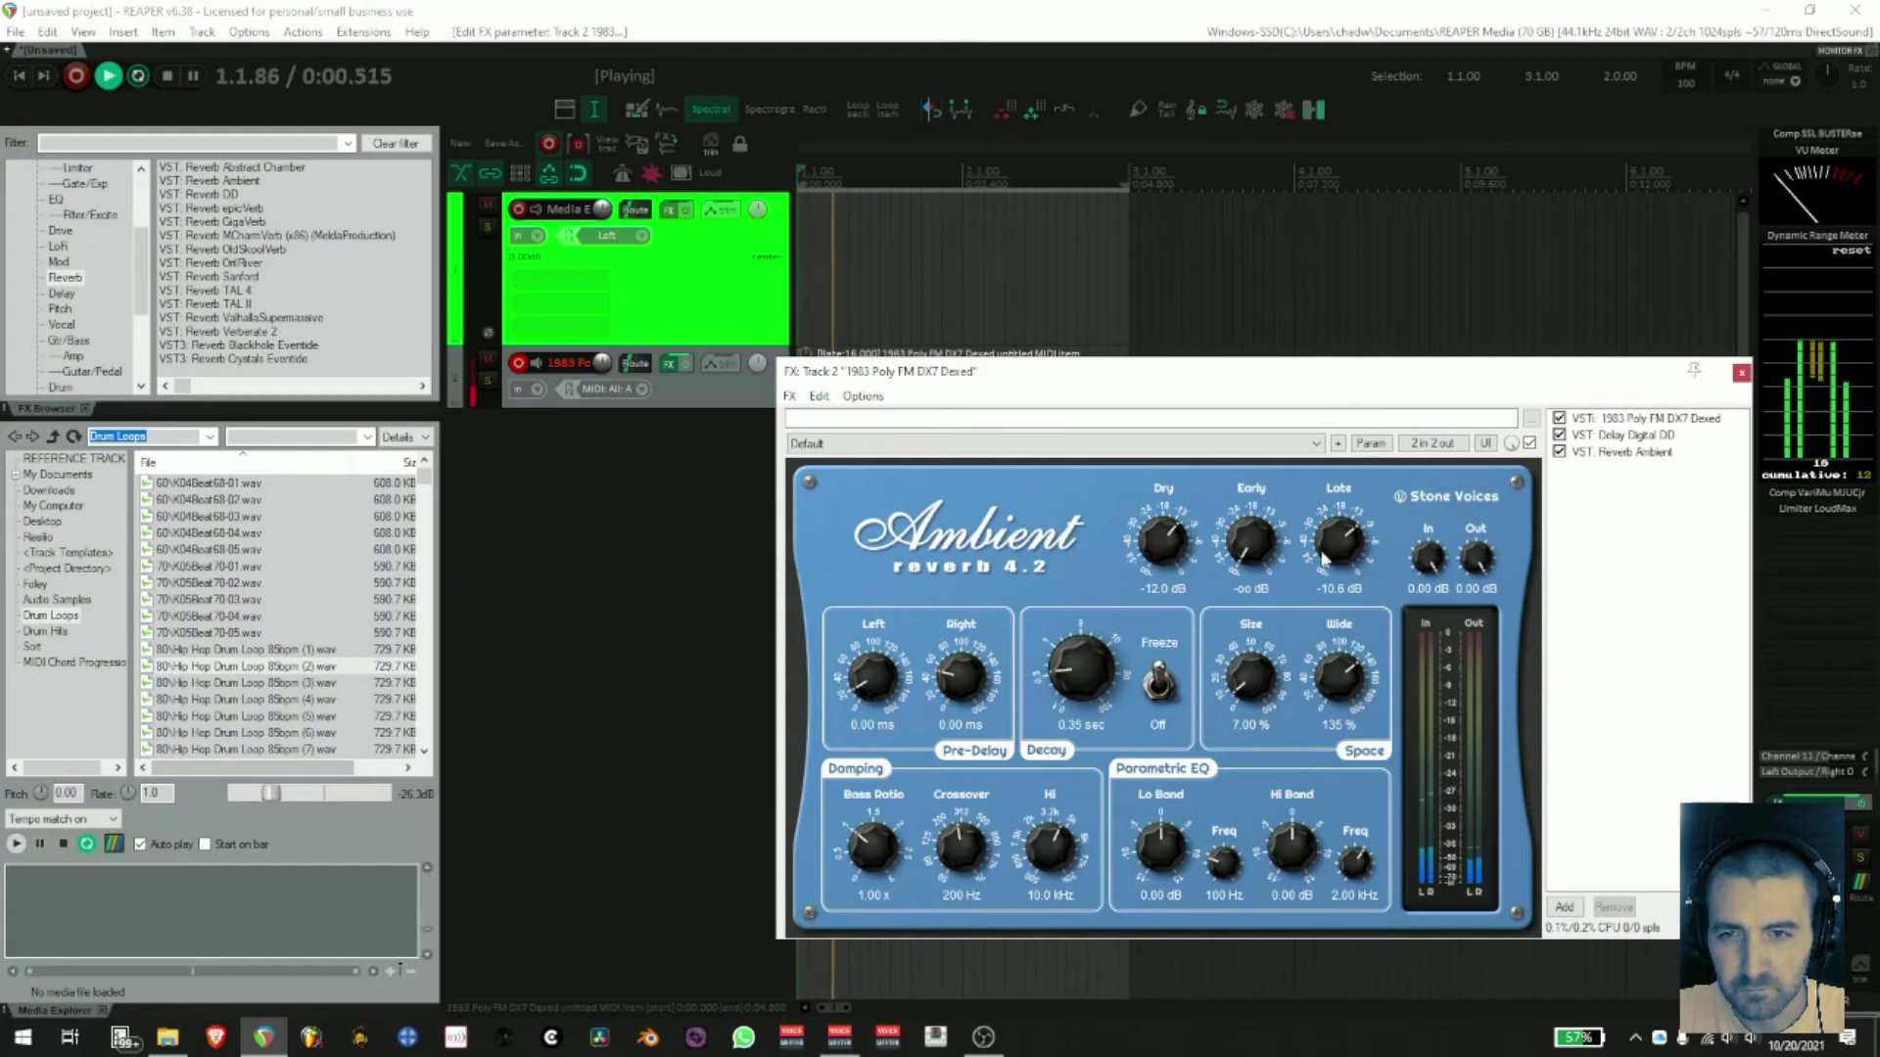
left_click_drag(1323, 559, 1343, 534)
mouse_move(1244, 707)
left_mouse_down()
mouse_move(1249, 685)
mouse_move(1334, 675)
mouse_move(1254, 706)
left_mouse_up()
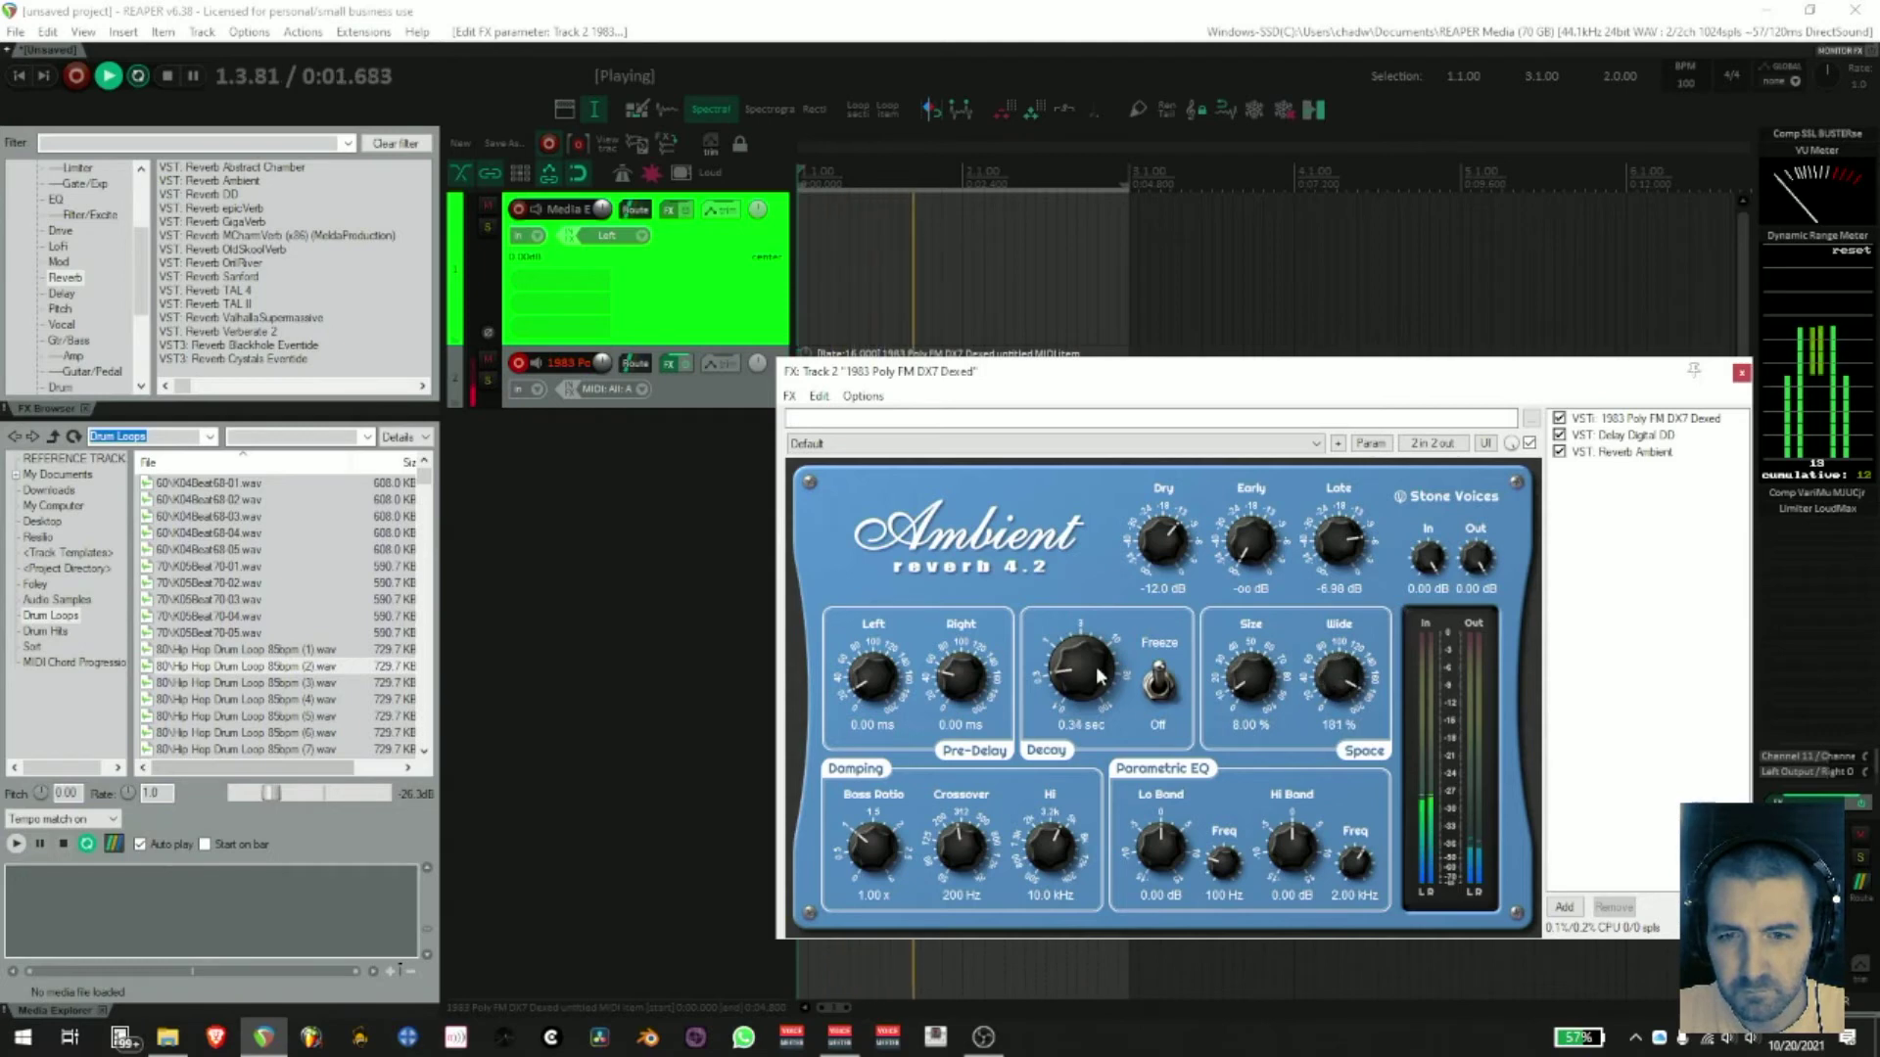
left_click_drag(1343, 558, 1351, 545)
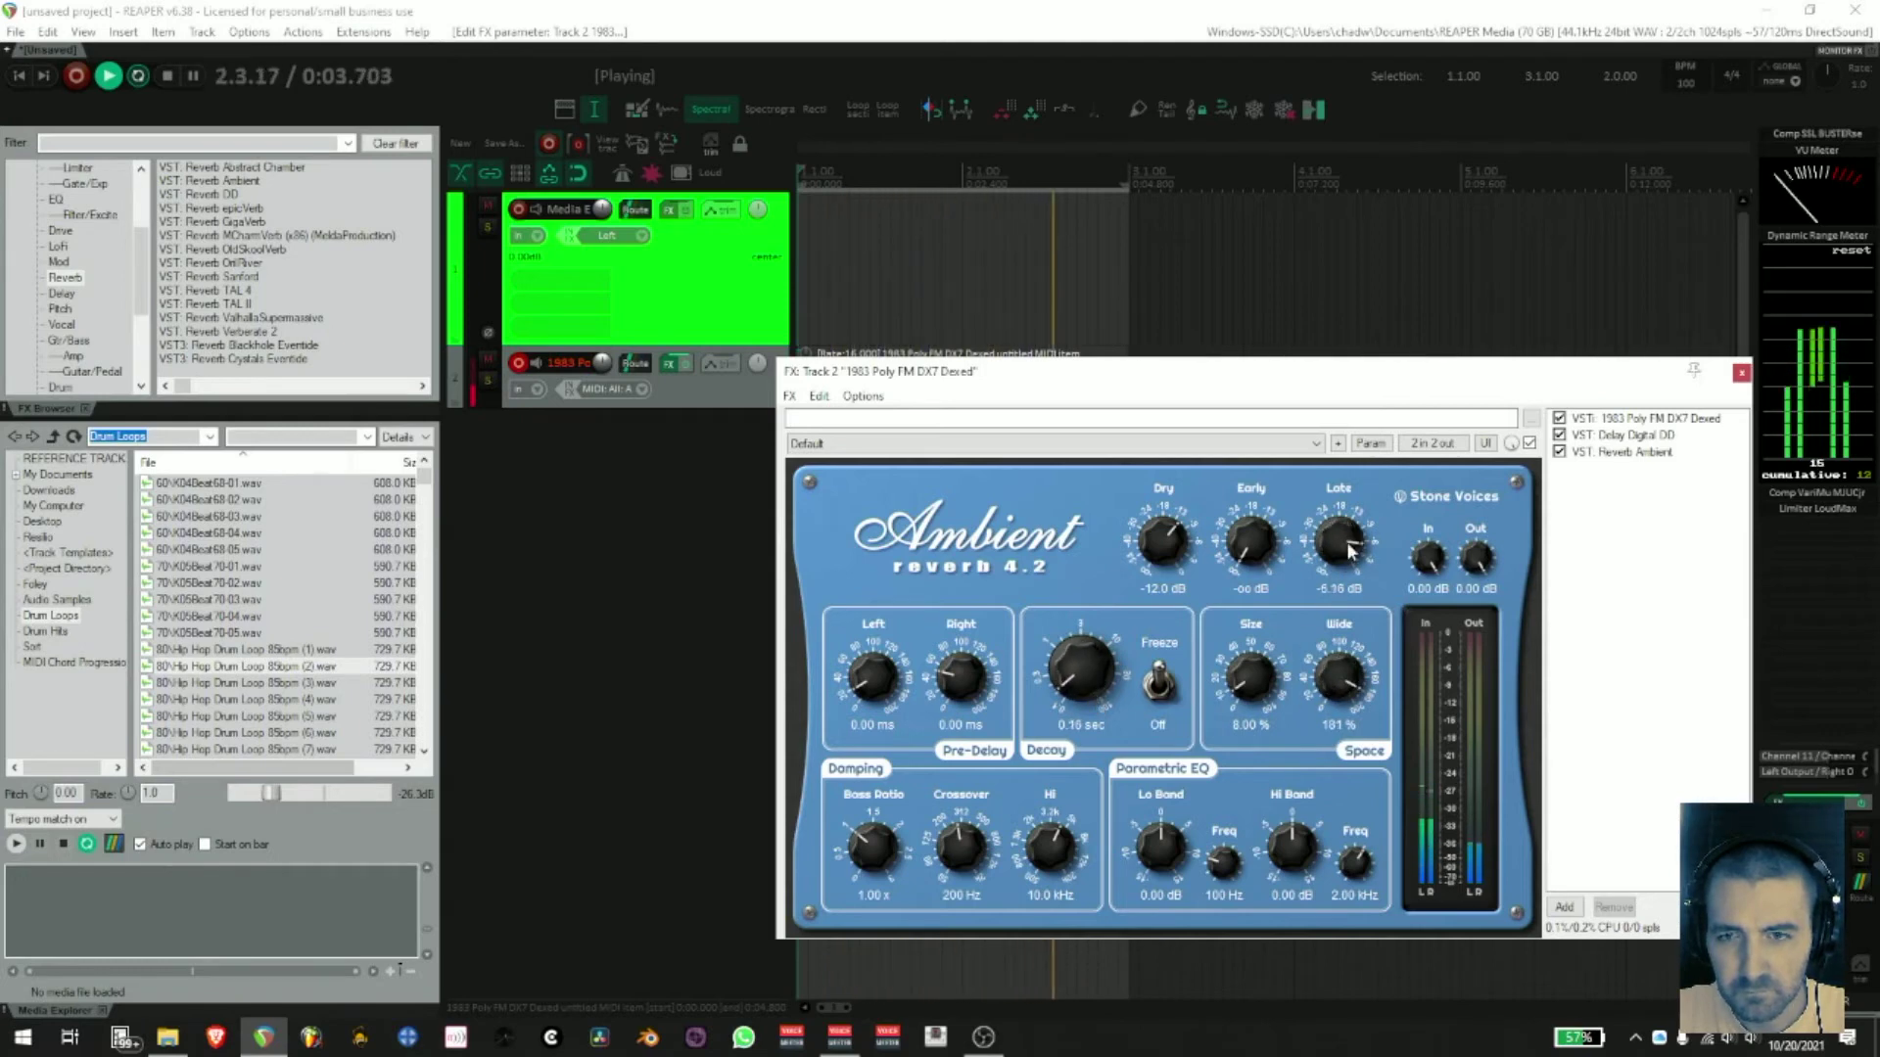
left_click_drag(1075, 671, 1088, 642)
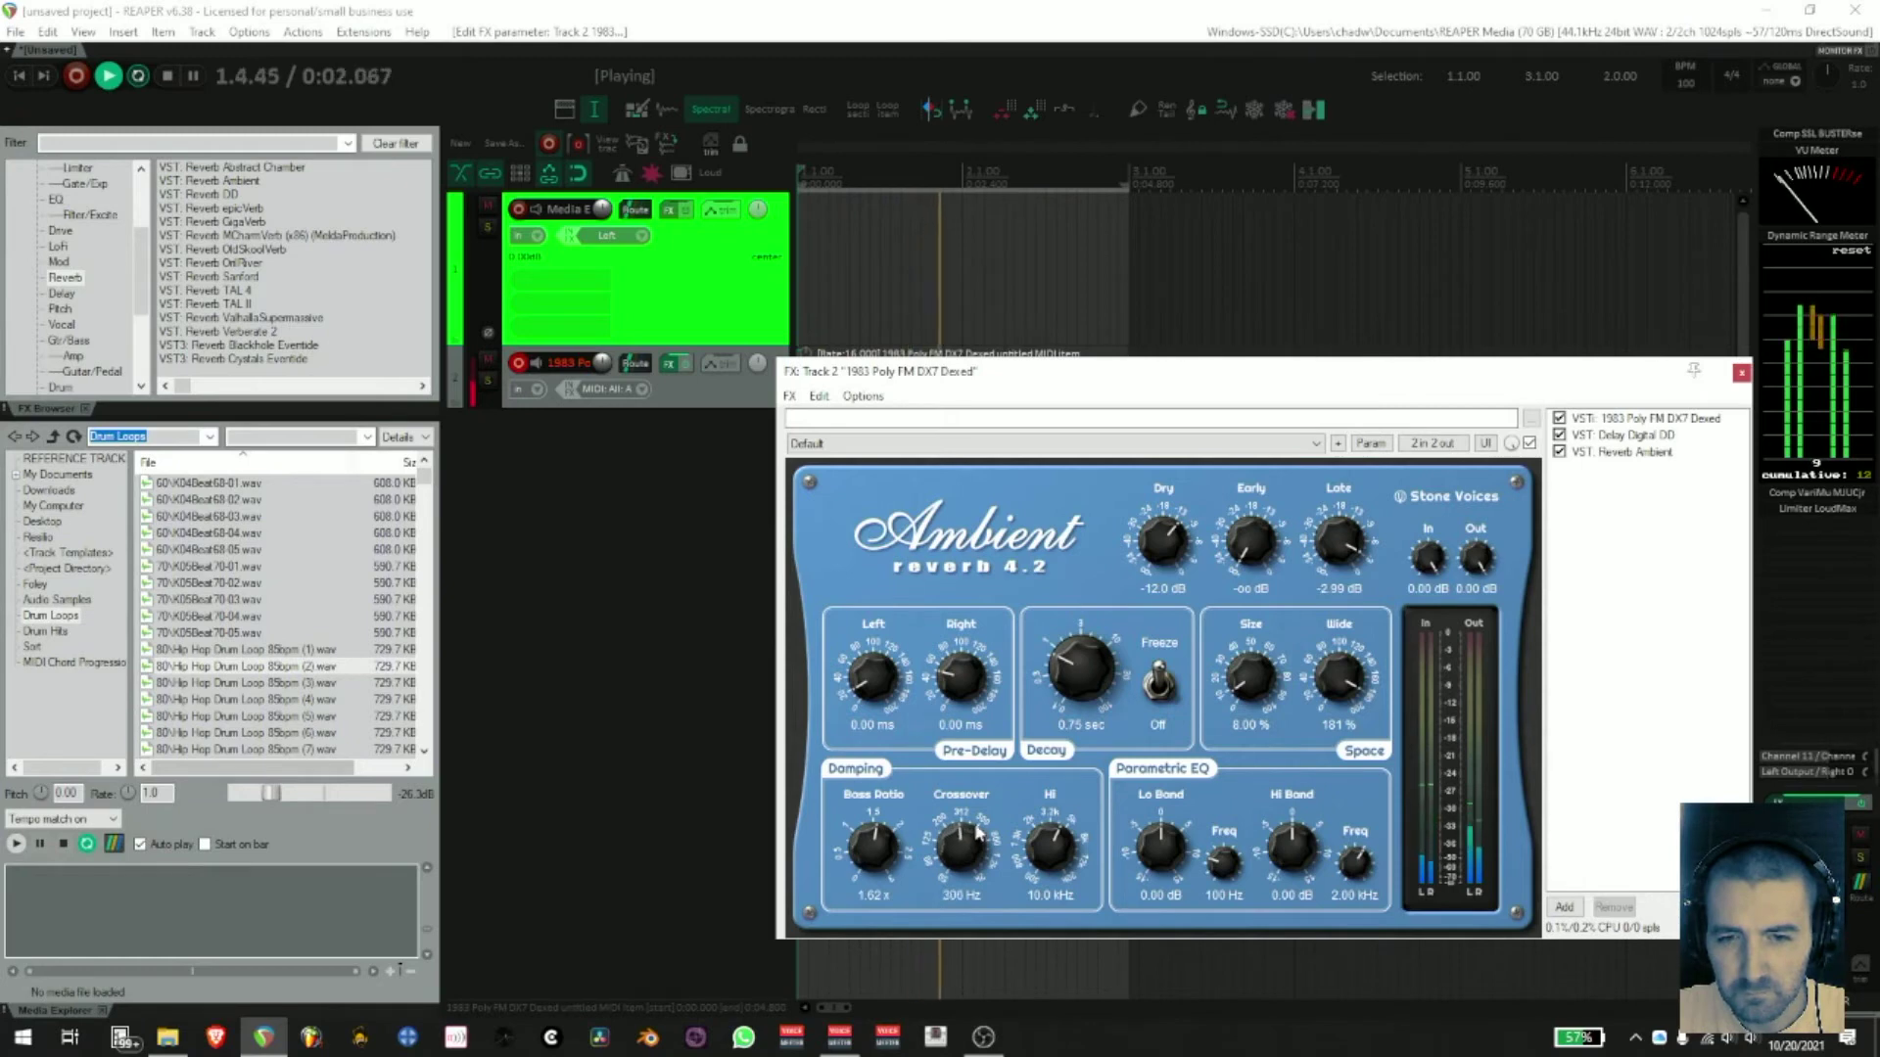
- Set the damping to bass ratio 2.53x, crossover 396 Hz and hi about 2.6 kHz, and the EQ lo band to about -15 dB at 79.4 Hz
left_click_drag(969, 848, 1051, 913)
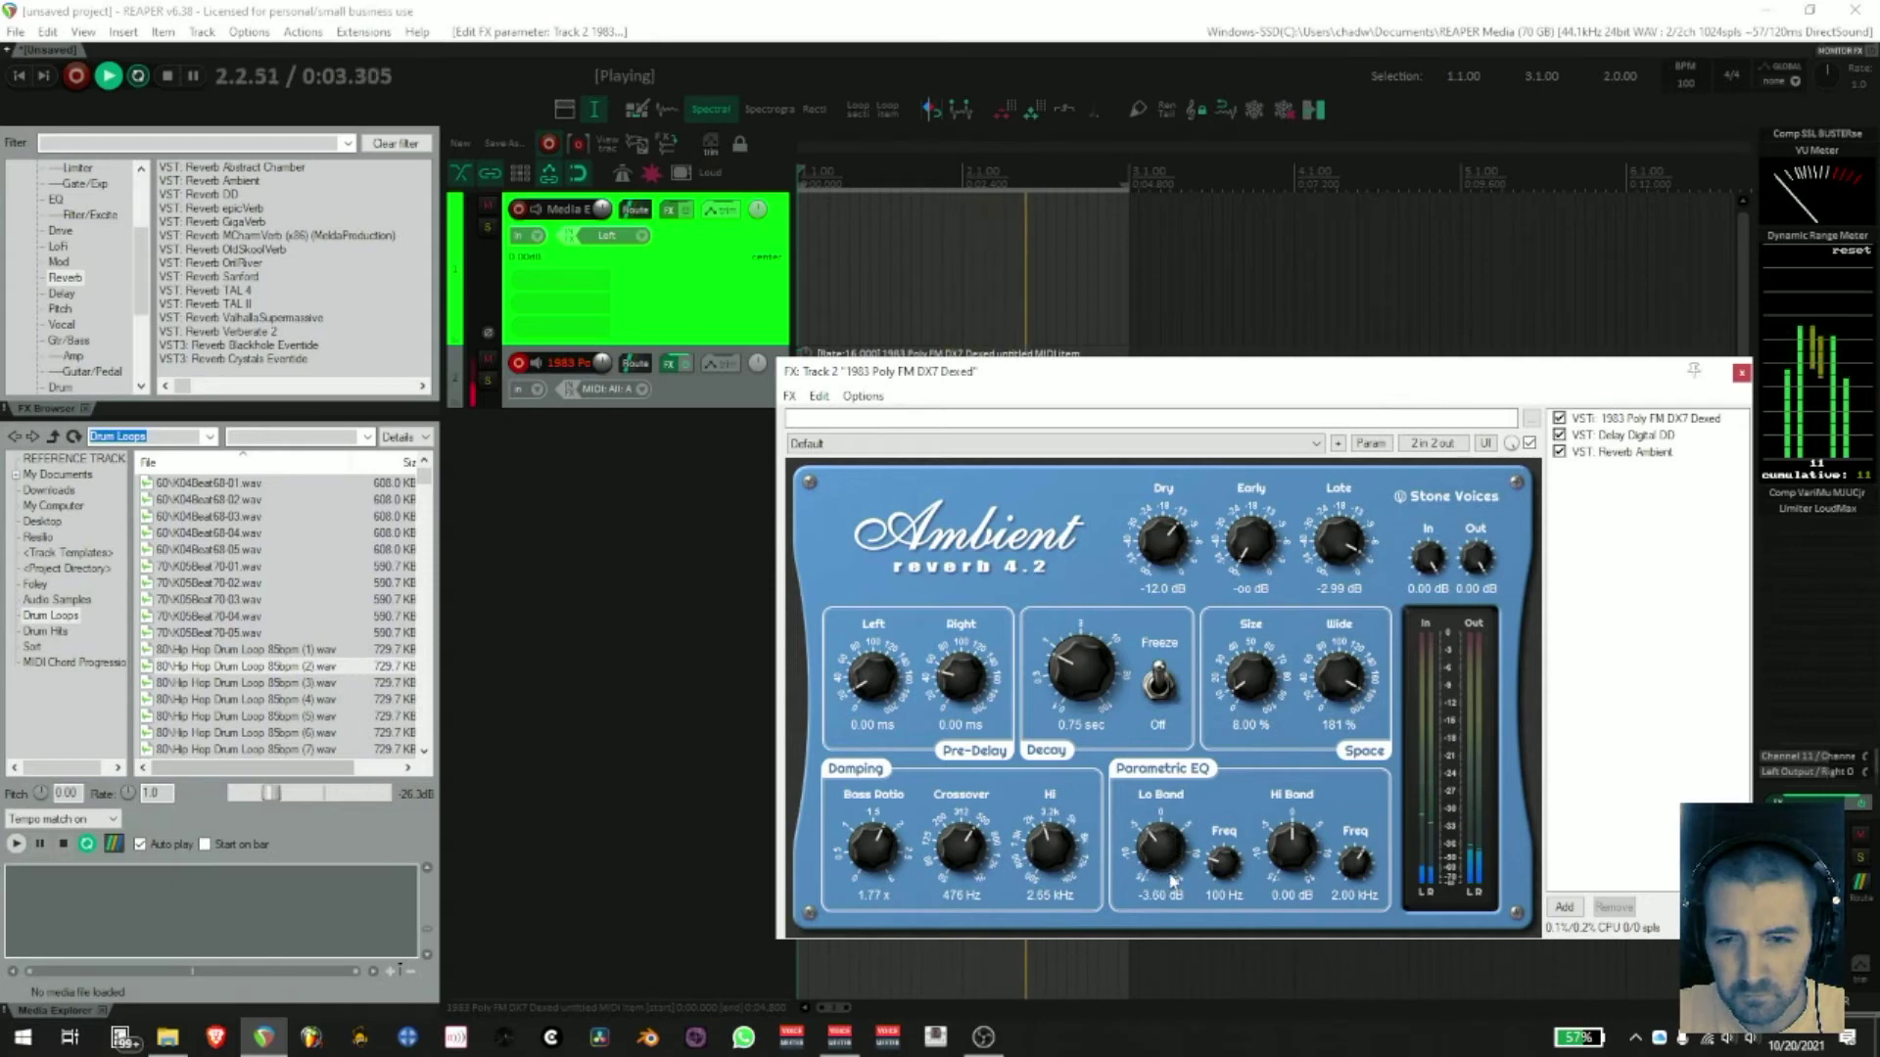
left_click_drag(1230, 937, 1226, 893)
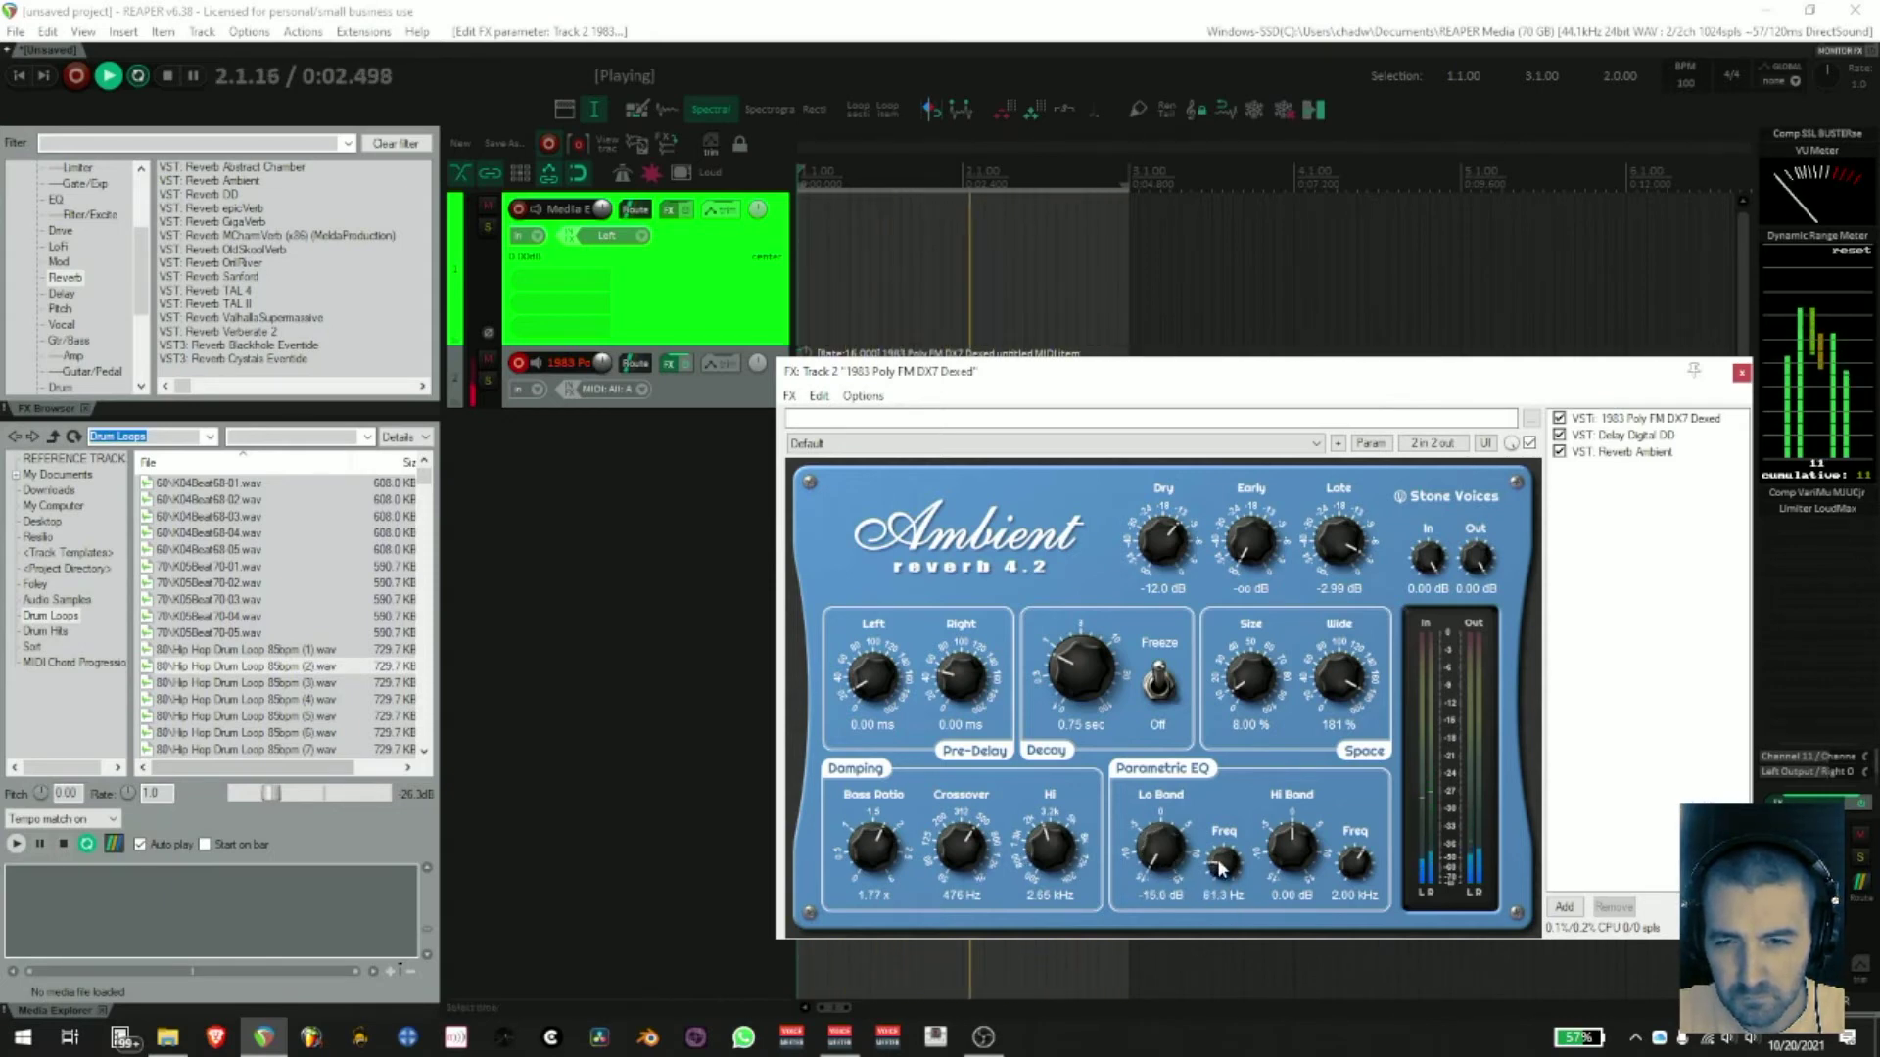
left_click_drag(878, 876, 954, 866)
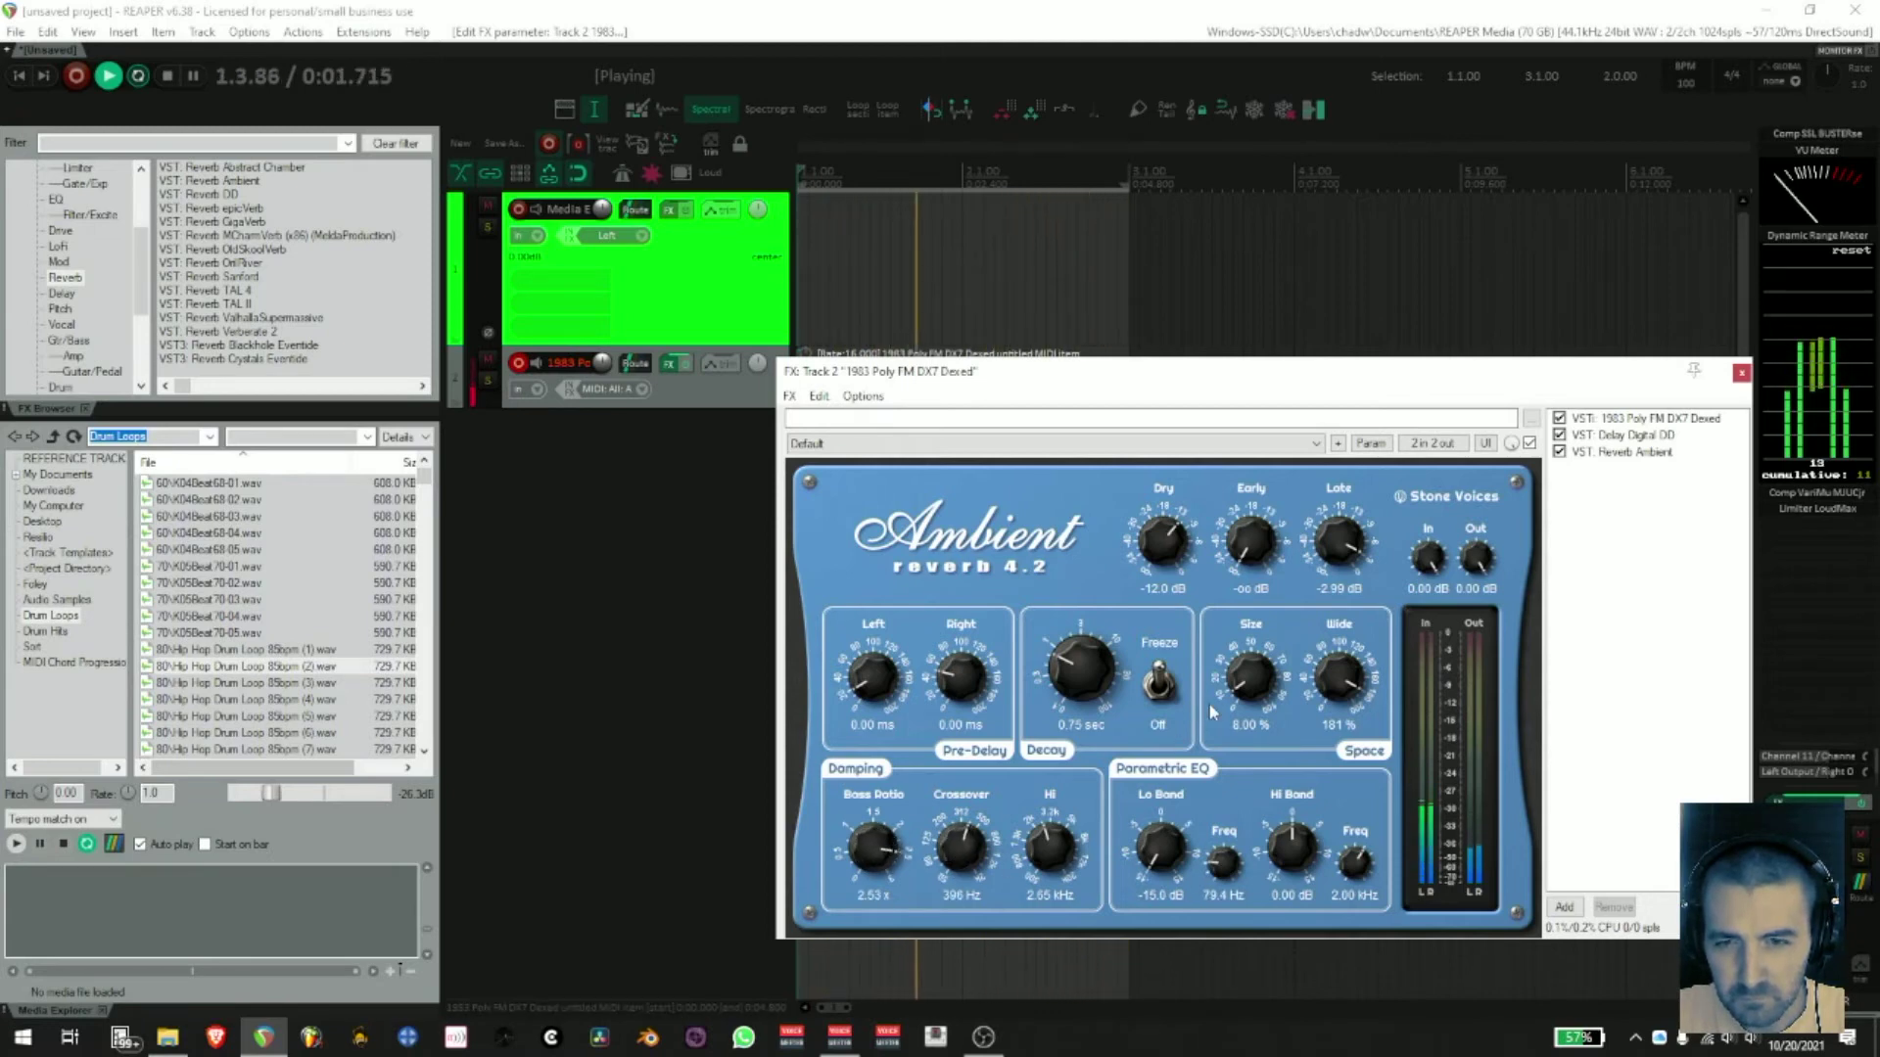
- Set the reverb's decay to 0.57 sec, the EQ lo band to -13.2 dB and the size to 13%
left_click_drag(1080, 671, 1084, 652)
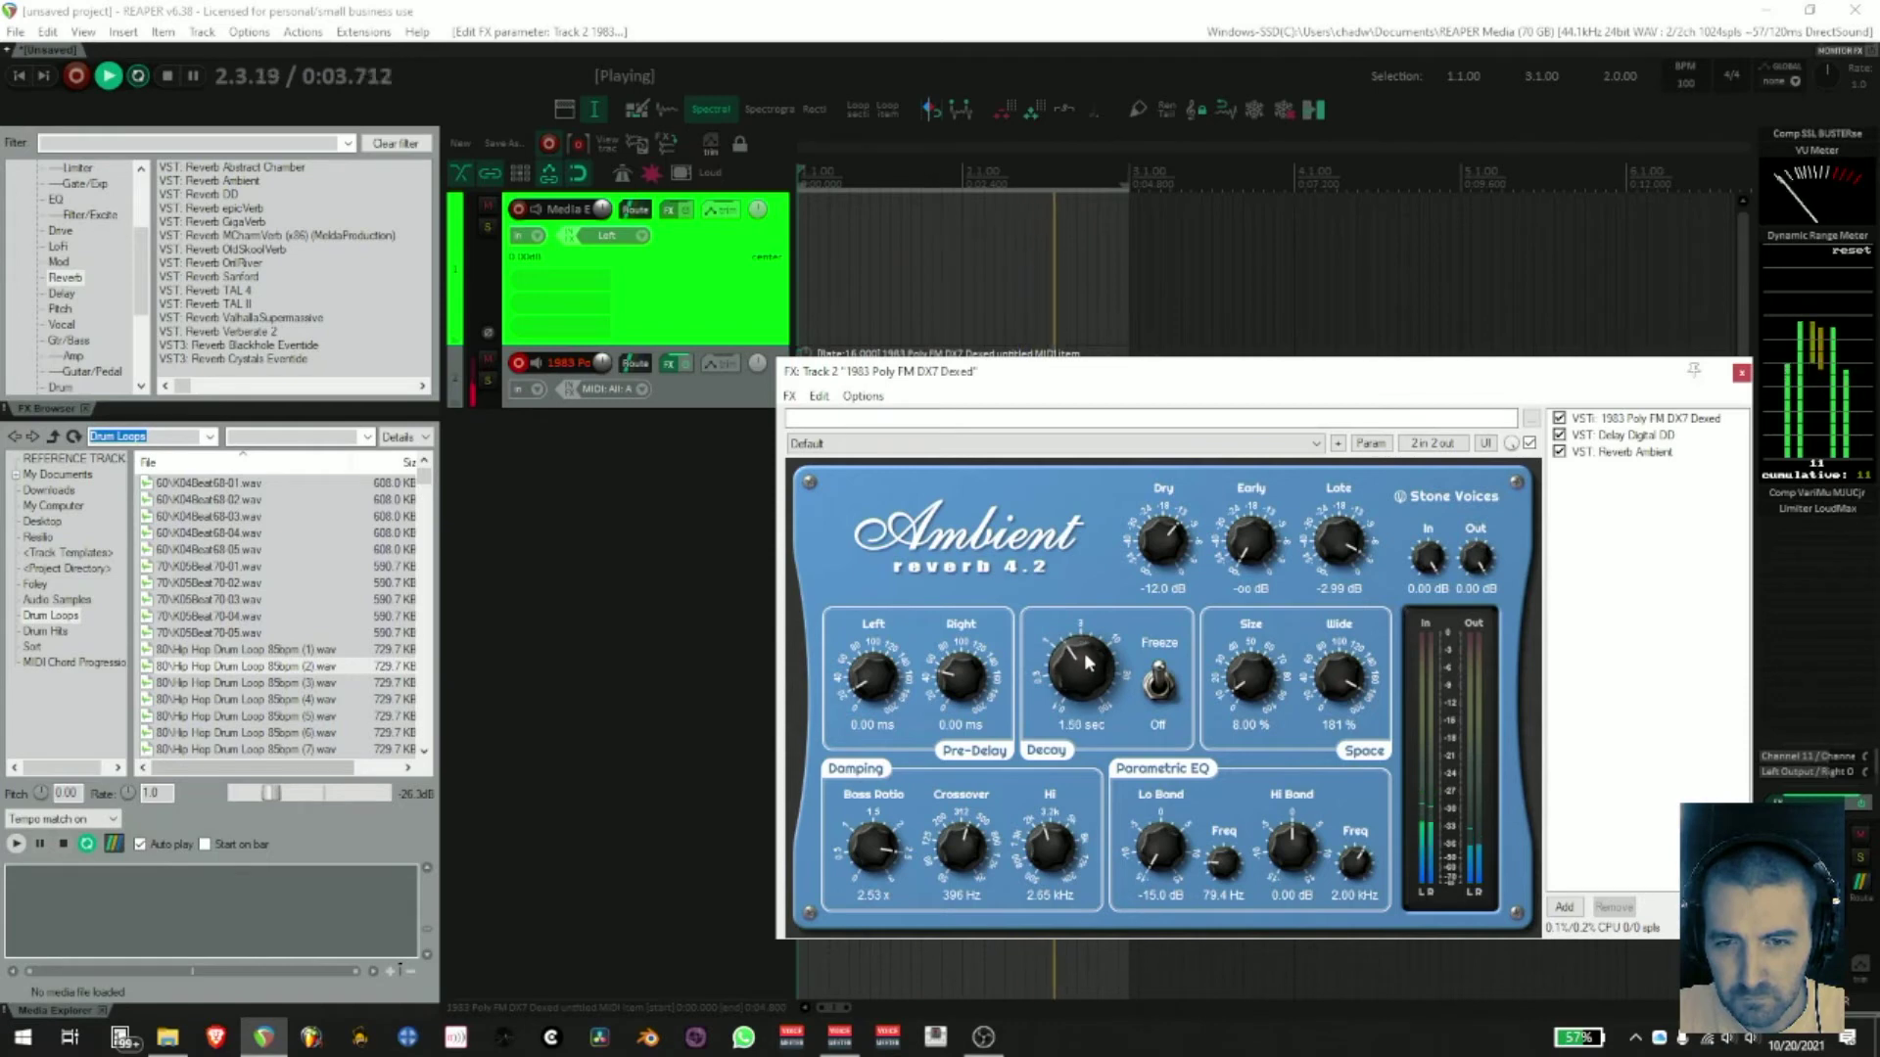
left_click_drag(1163, 858, 1163, 840)
left_click_drag(1075, 664, 1075, 691)
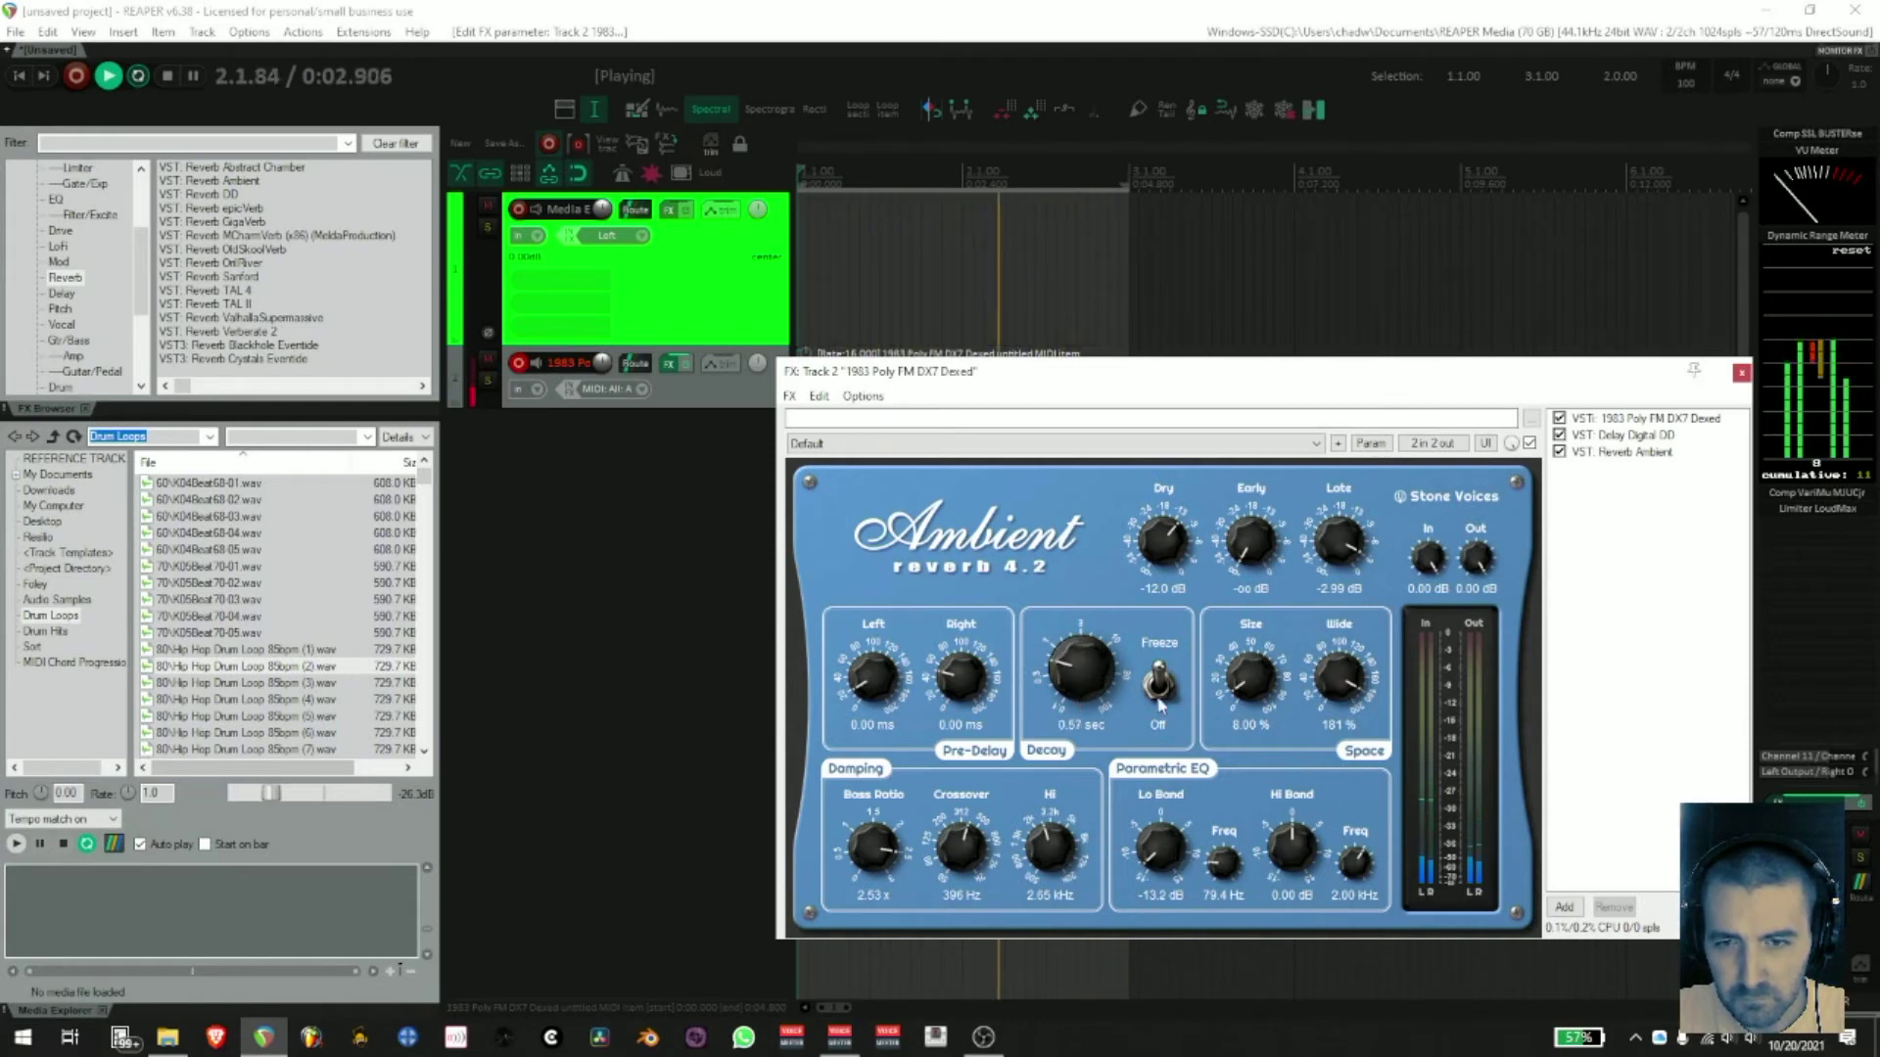
left_click_drag(1247, 682, 1247, 676)
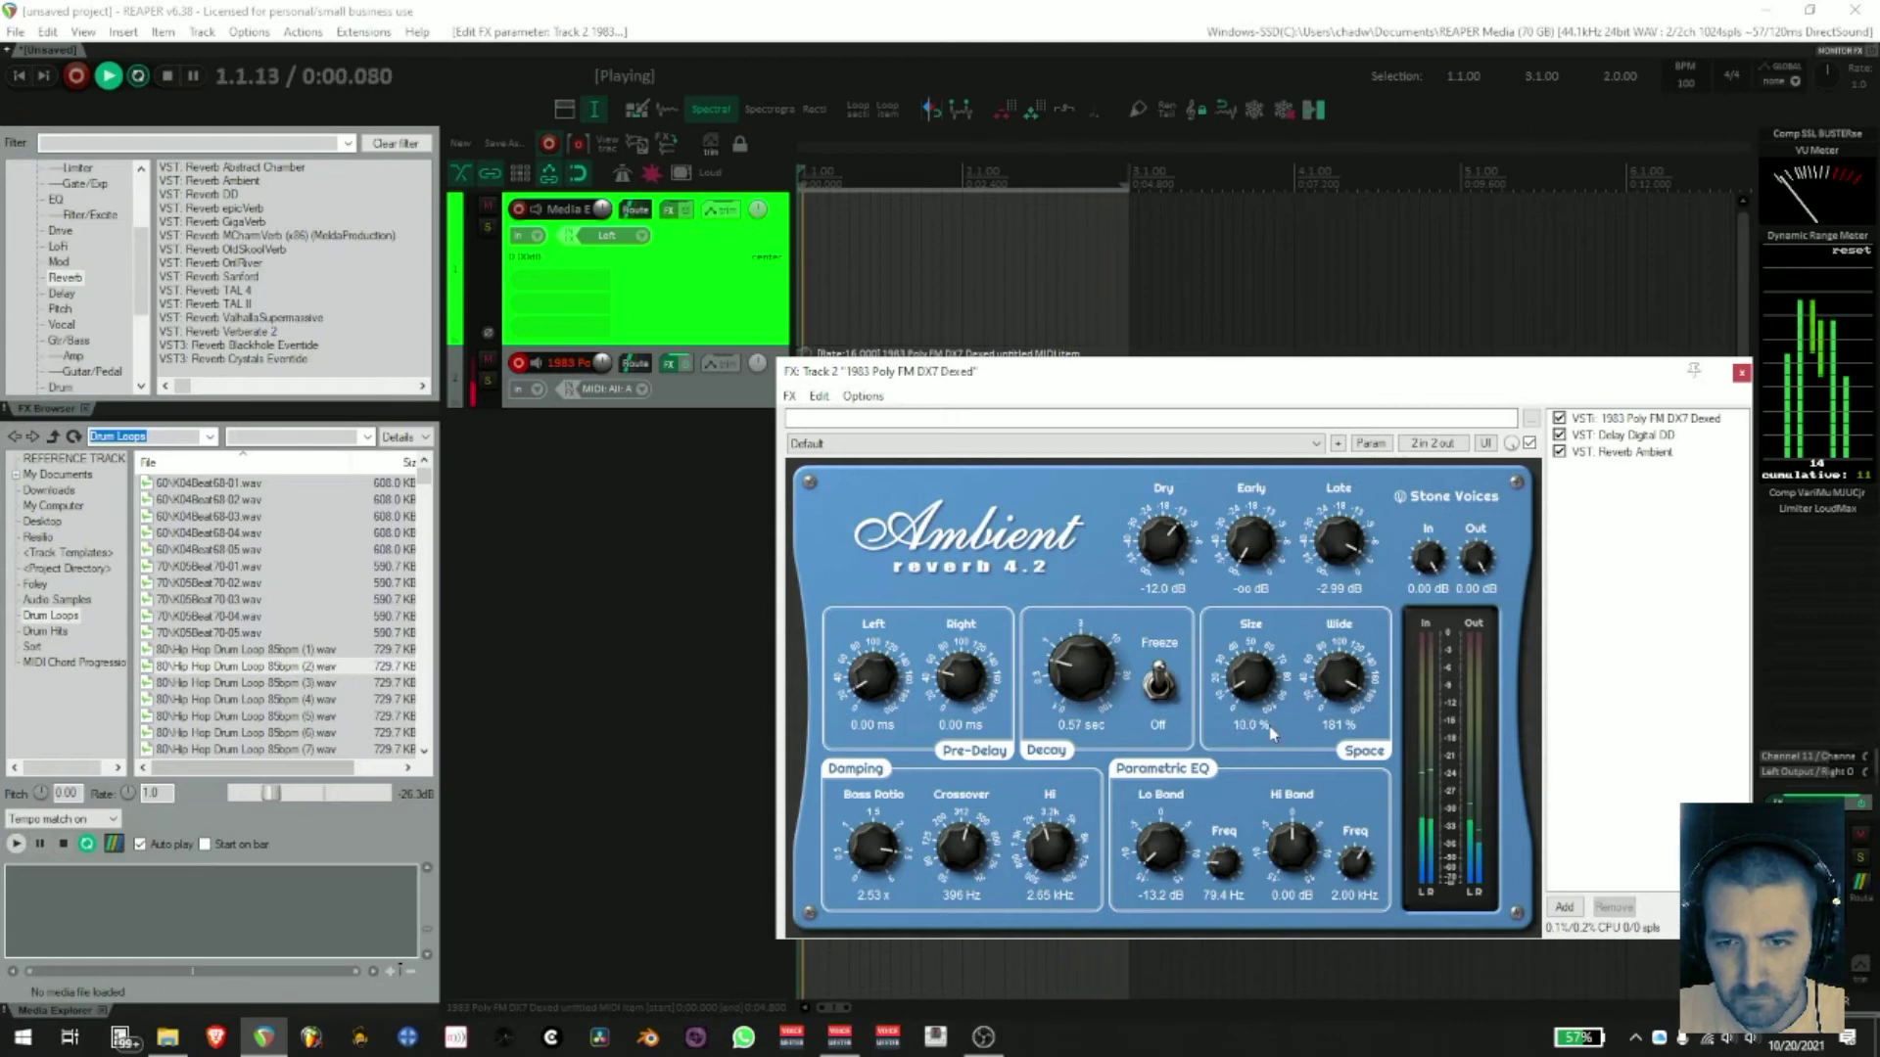
- Set the parametric EQ hi band to -6.15 dB at 522 Hz, the lo band to -9.75 dB and the damping bass ratio to 2.40x
left_click_drag(1293, 848, 1296, 891)
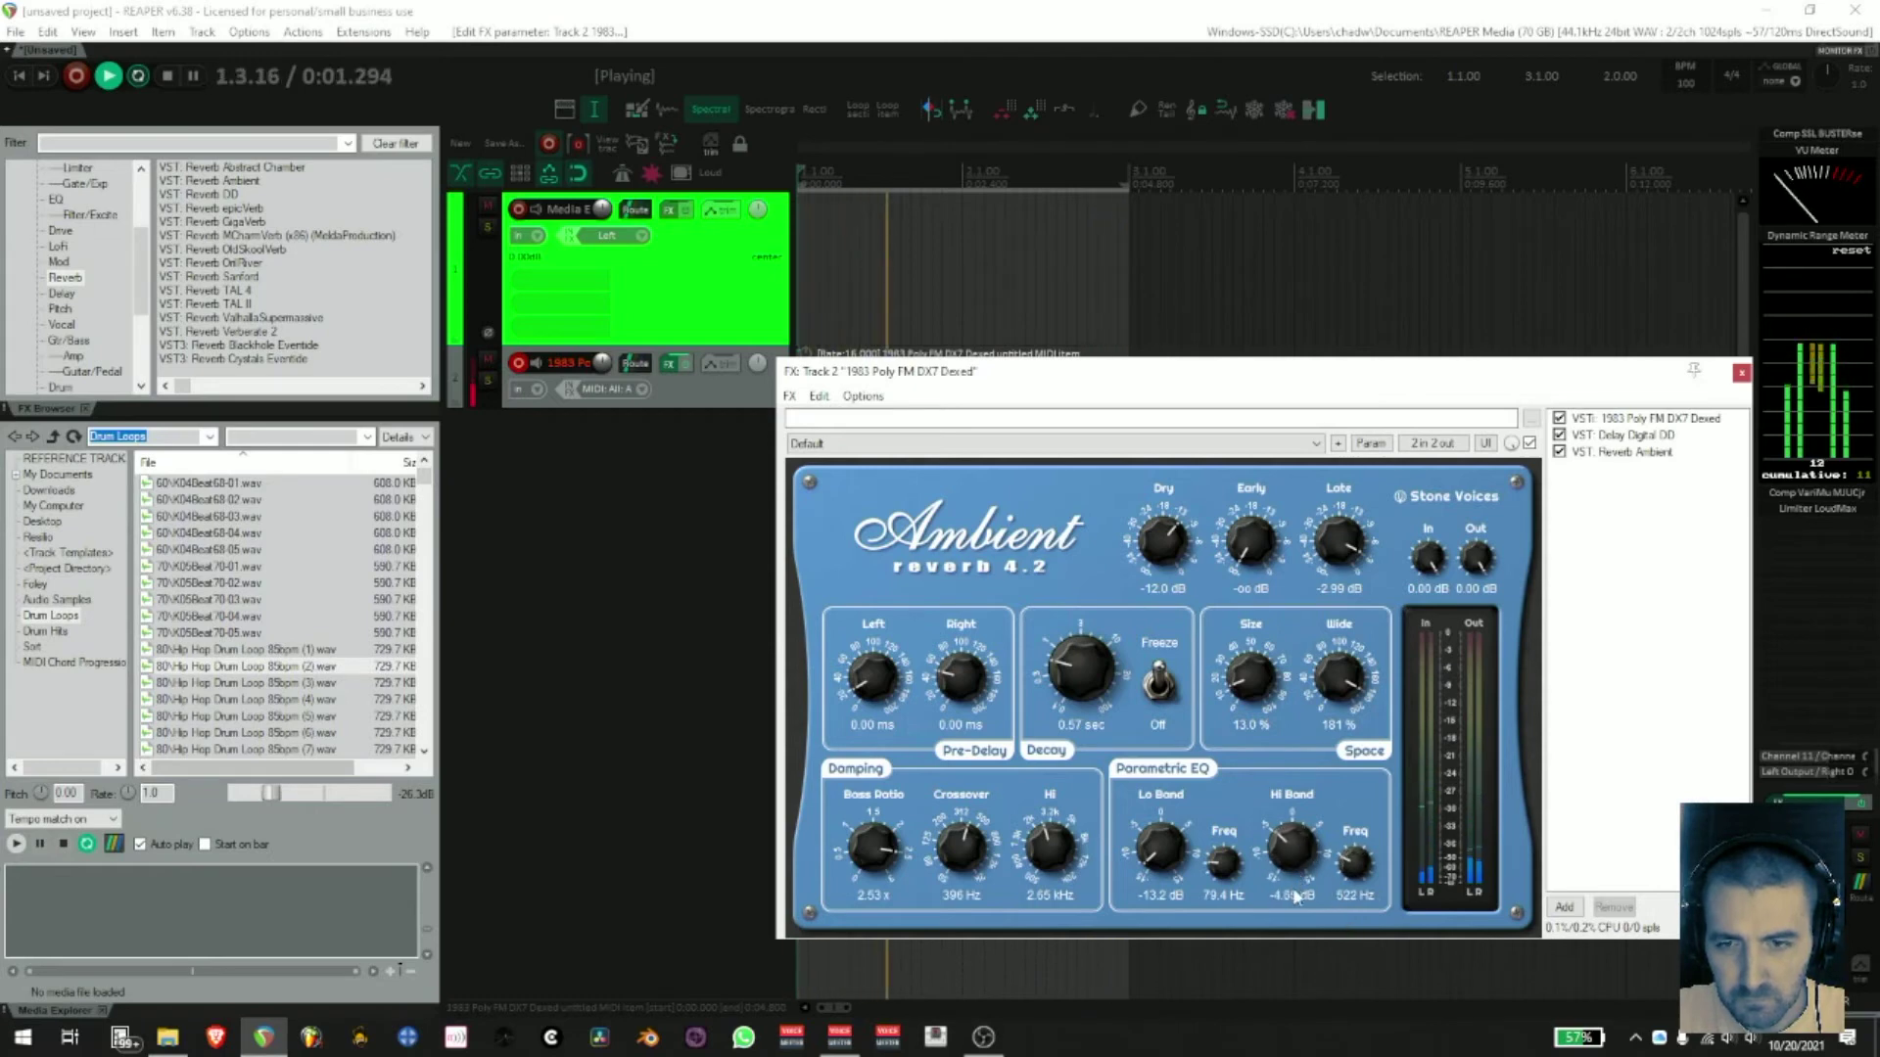
left_click_drag(1140, 862, 1139, 842)
left_click_drag(874, 850, 874, 855)
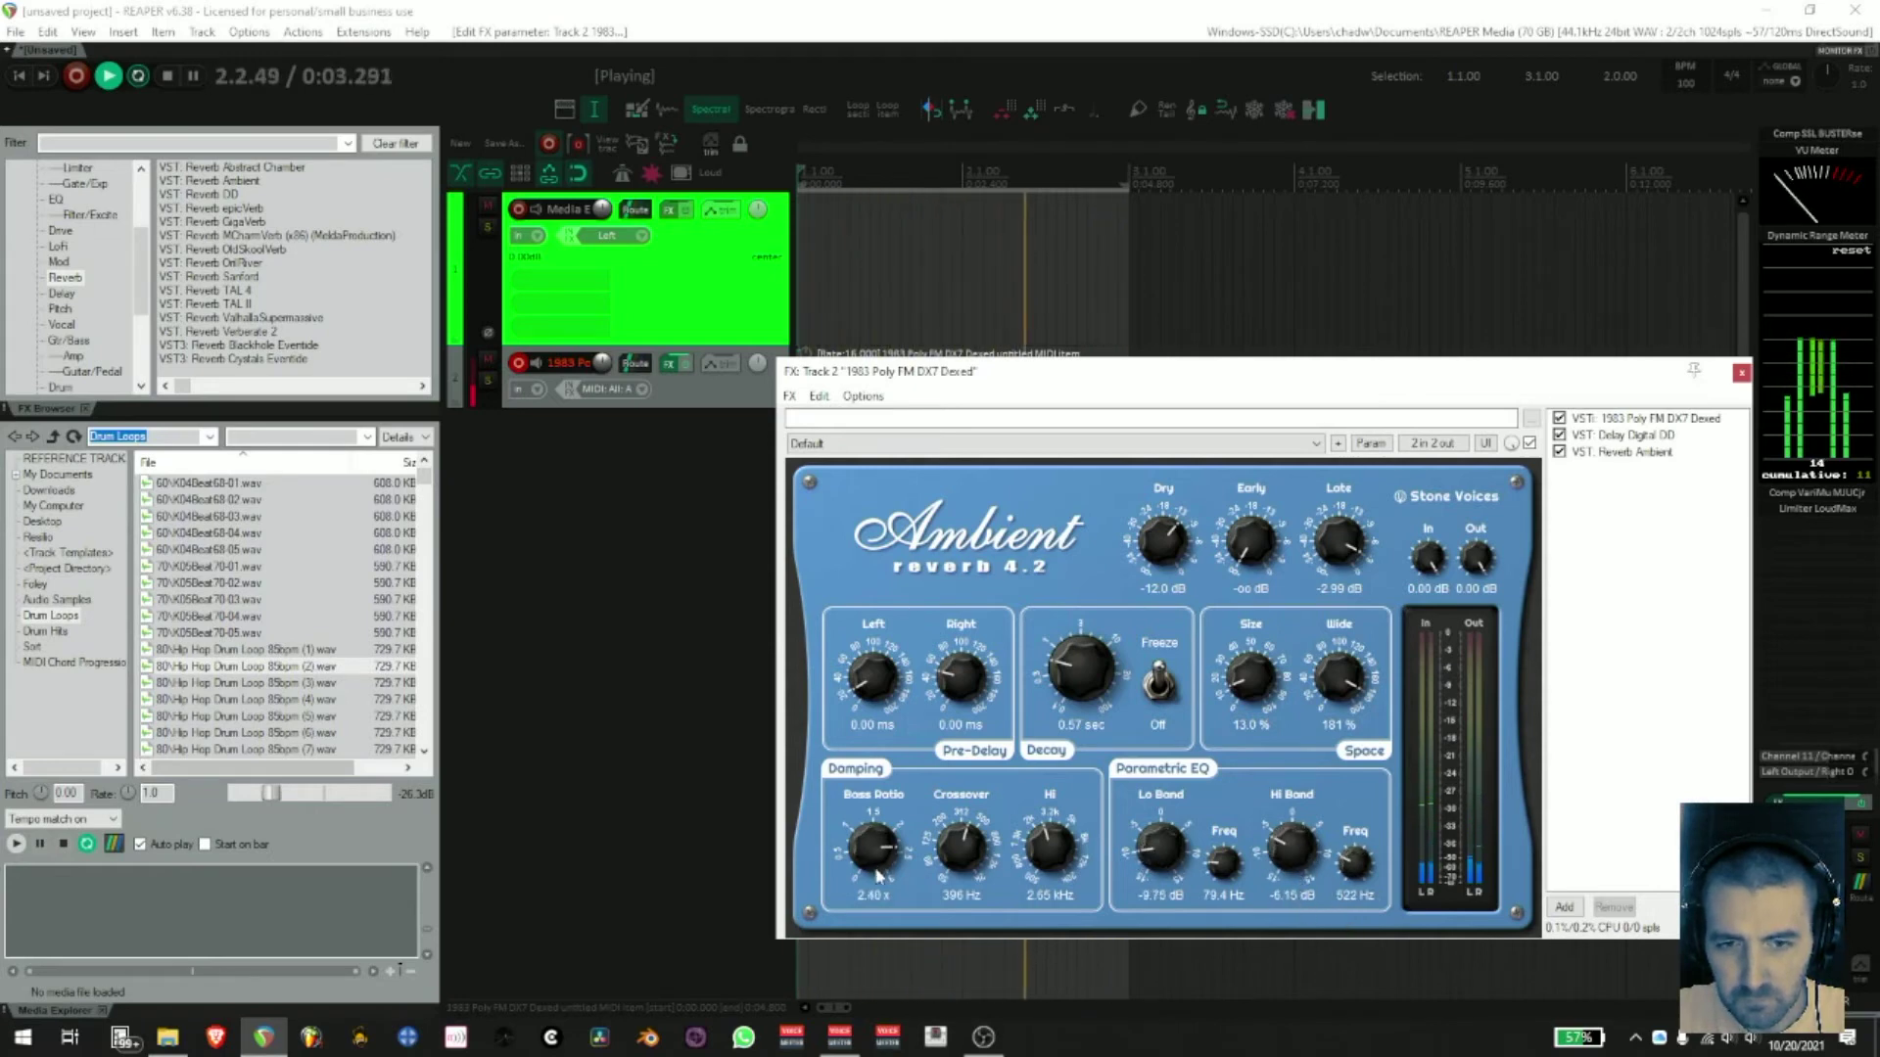
- Set the reverb's size to 15.5%, decay to 0.65 sec, early level to -22.5 dB, and pre-delay to 35 ms left and 55 ms right
left_click_drag(1248, 696, 1247, 691)
left_click_drag(1083, 678, 1077, 676)
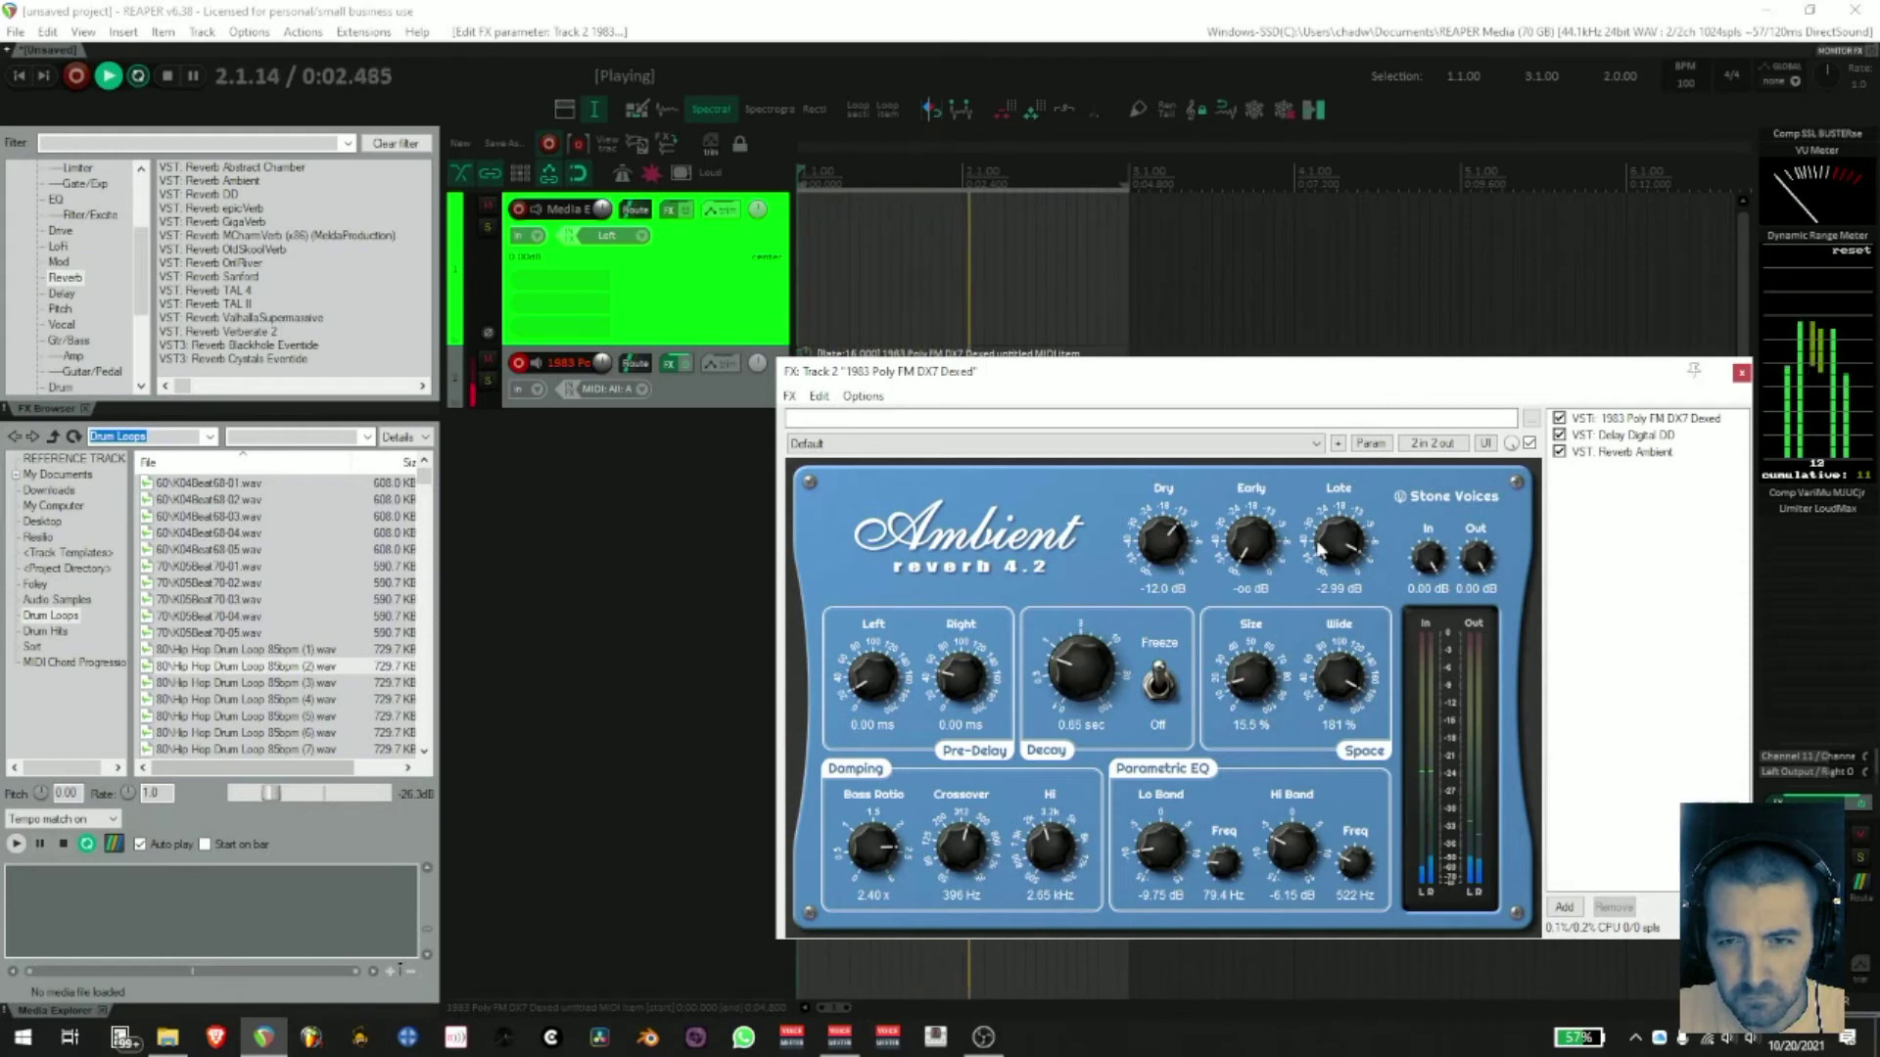
left_click_drag(1339, 549, 1258, 489)
left_click_drag(943, 683, 964, 737)
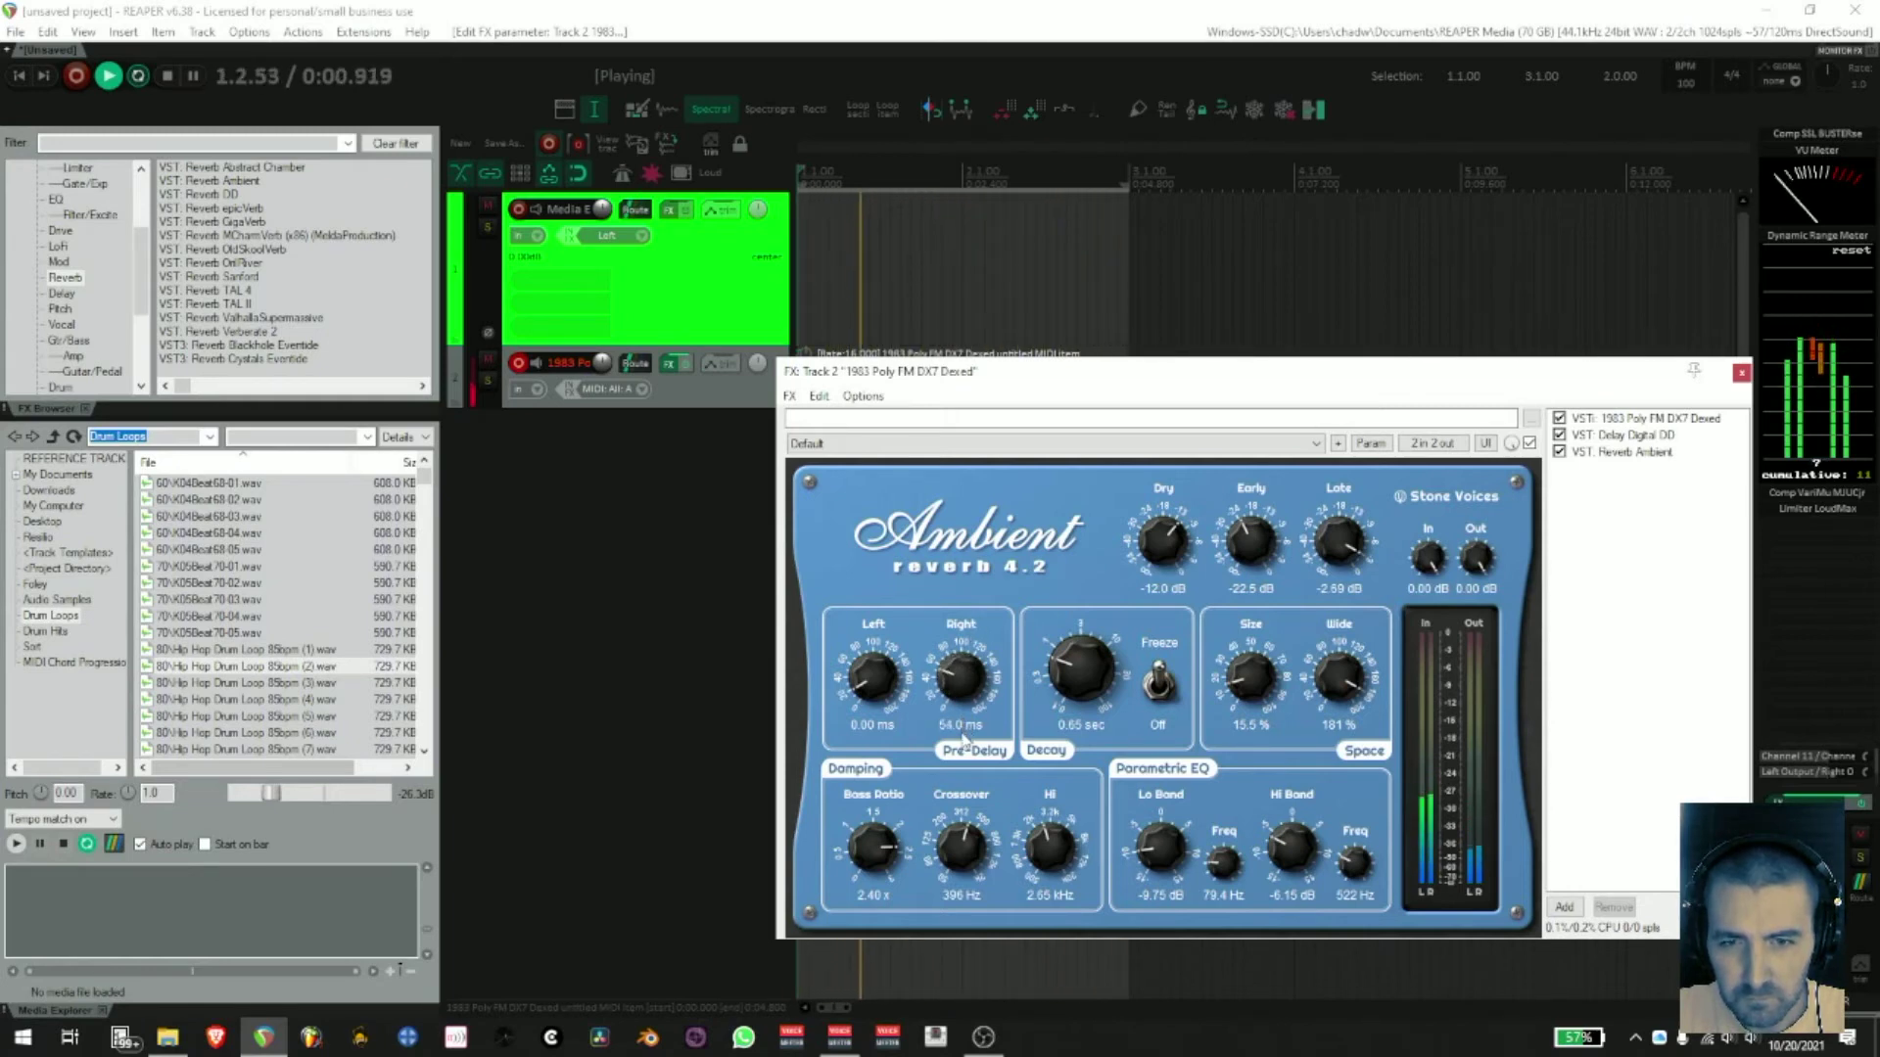
left_click_drag(867, 697, 875, 667)
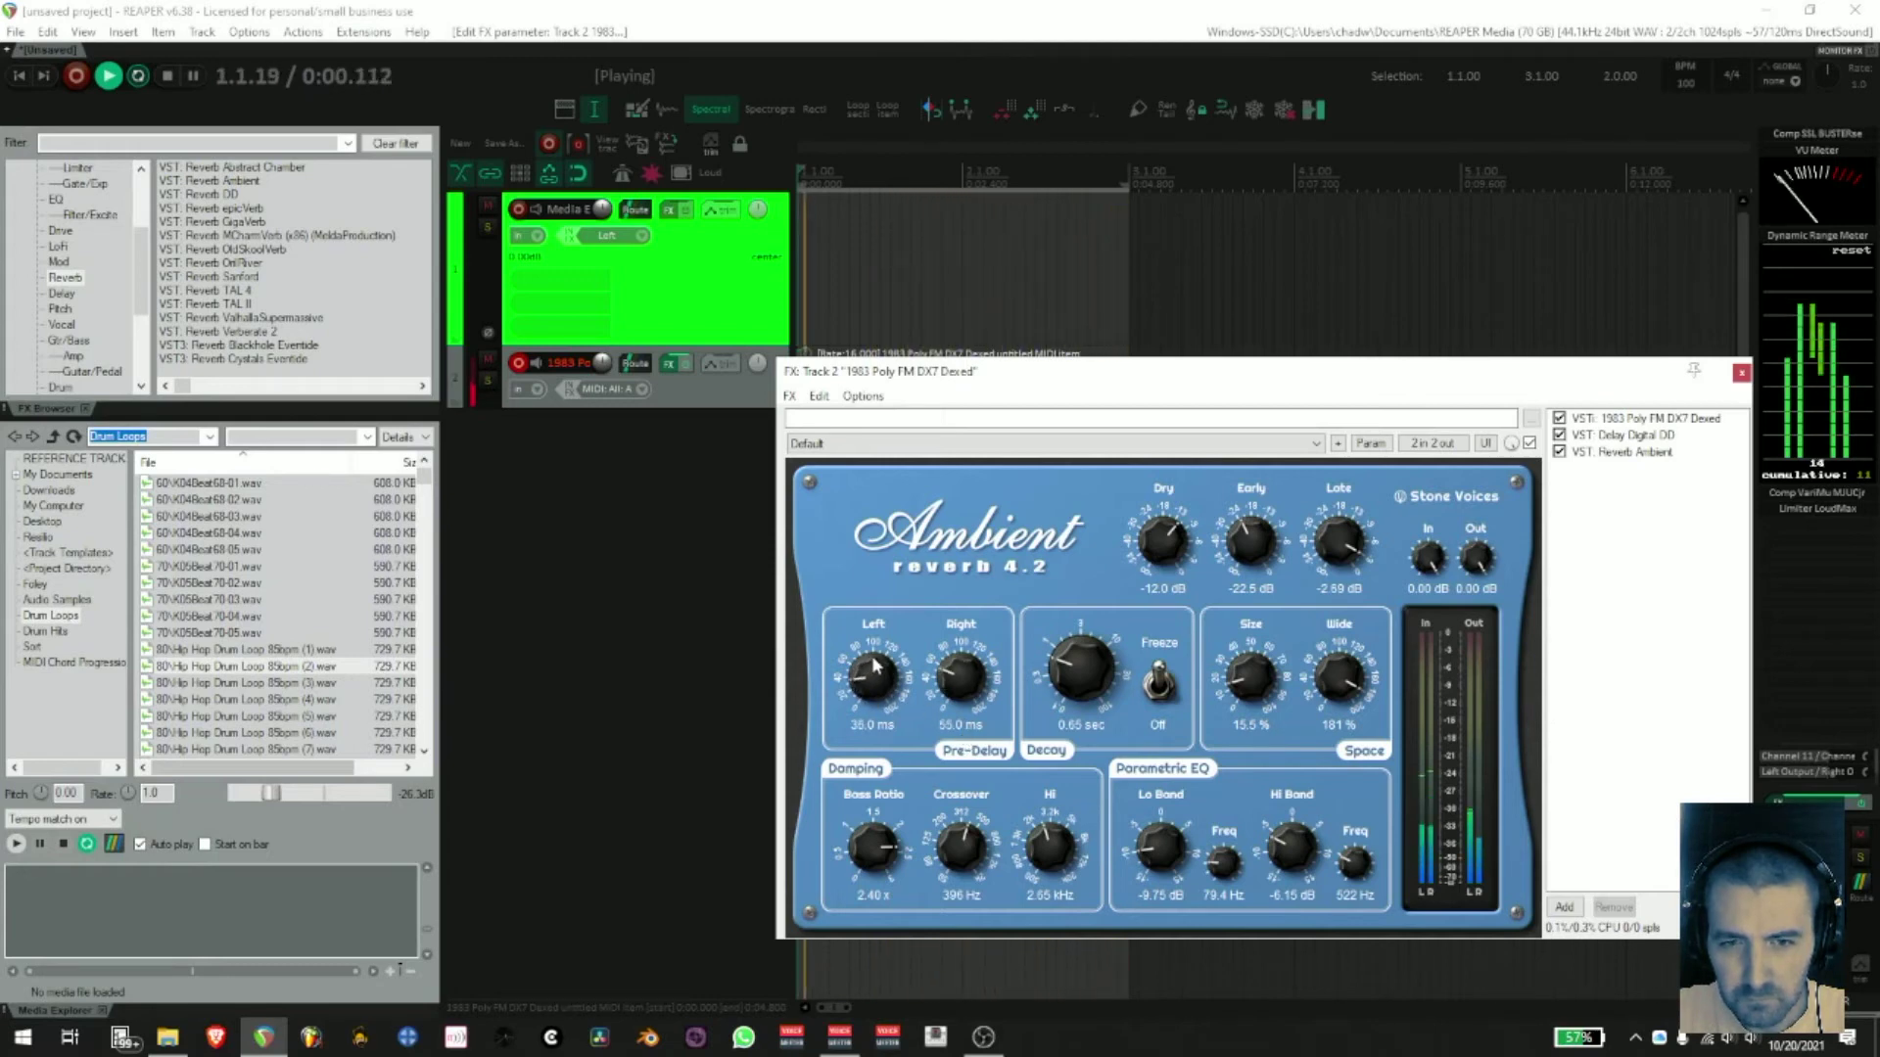
- Set the reverb's decay to 1.65 sec, dry to -8.55 dB, early to -31.8 dB, size to 23.5% and wide to 140%
left_click_drag(1062, 680, 1066, 667)
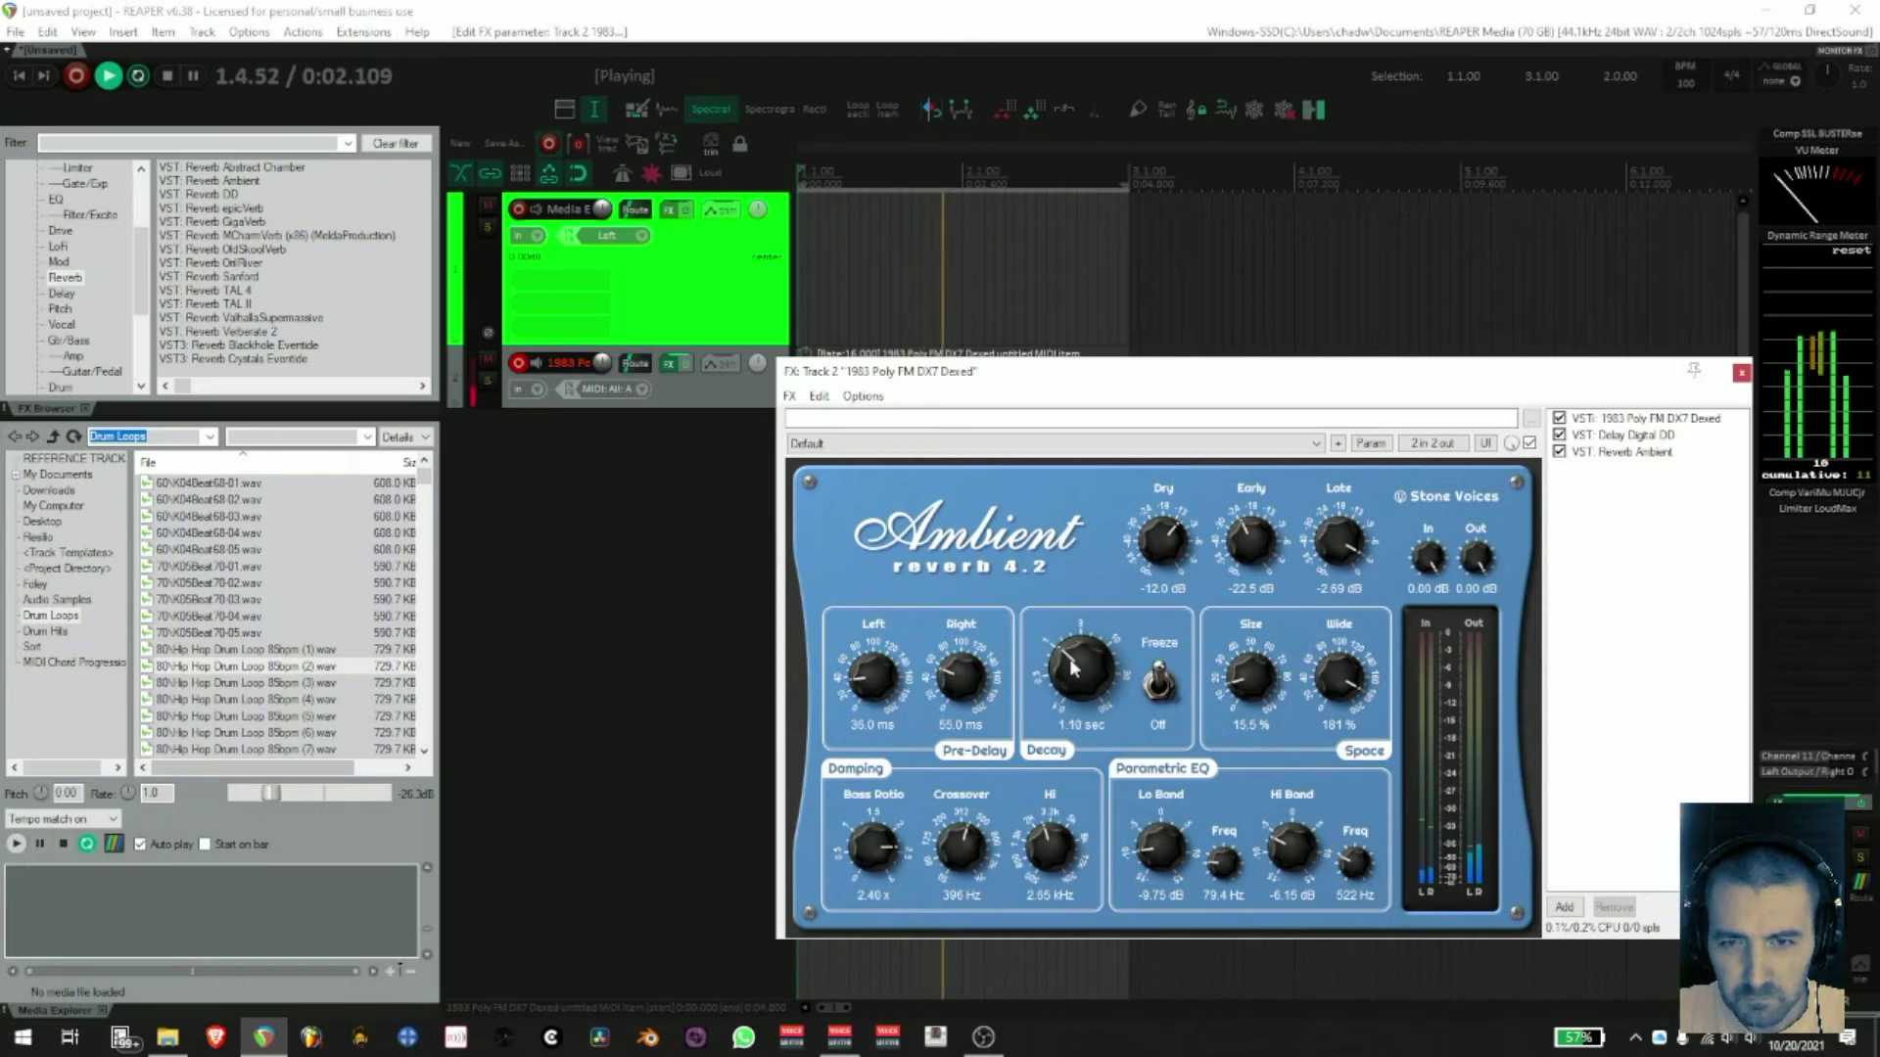
left_click_drag(1252, 535, 1174, 549)
left_click_drag(1255, 676, 1346, 685)
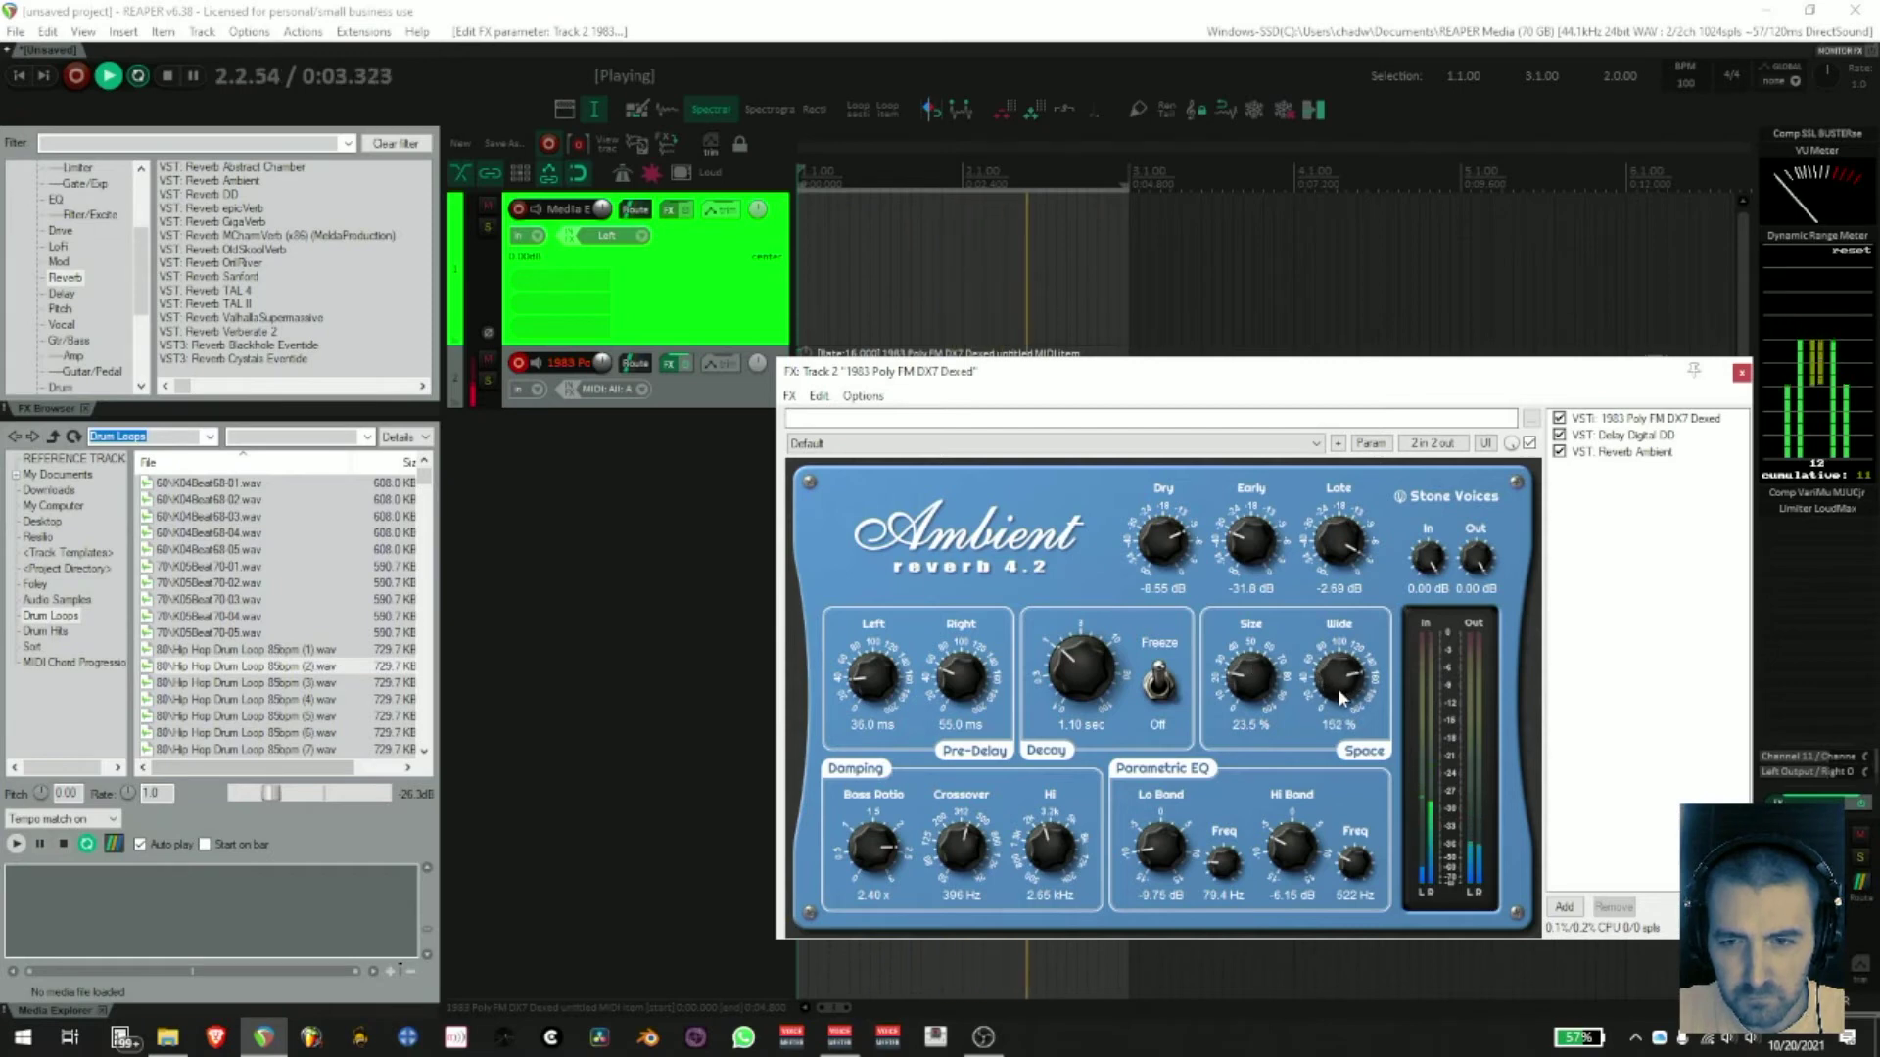
left_click_drag(1079, 669, 1079, 664)
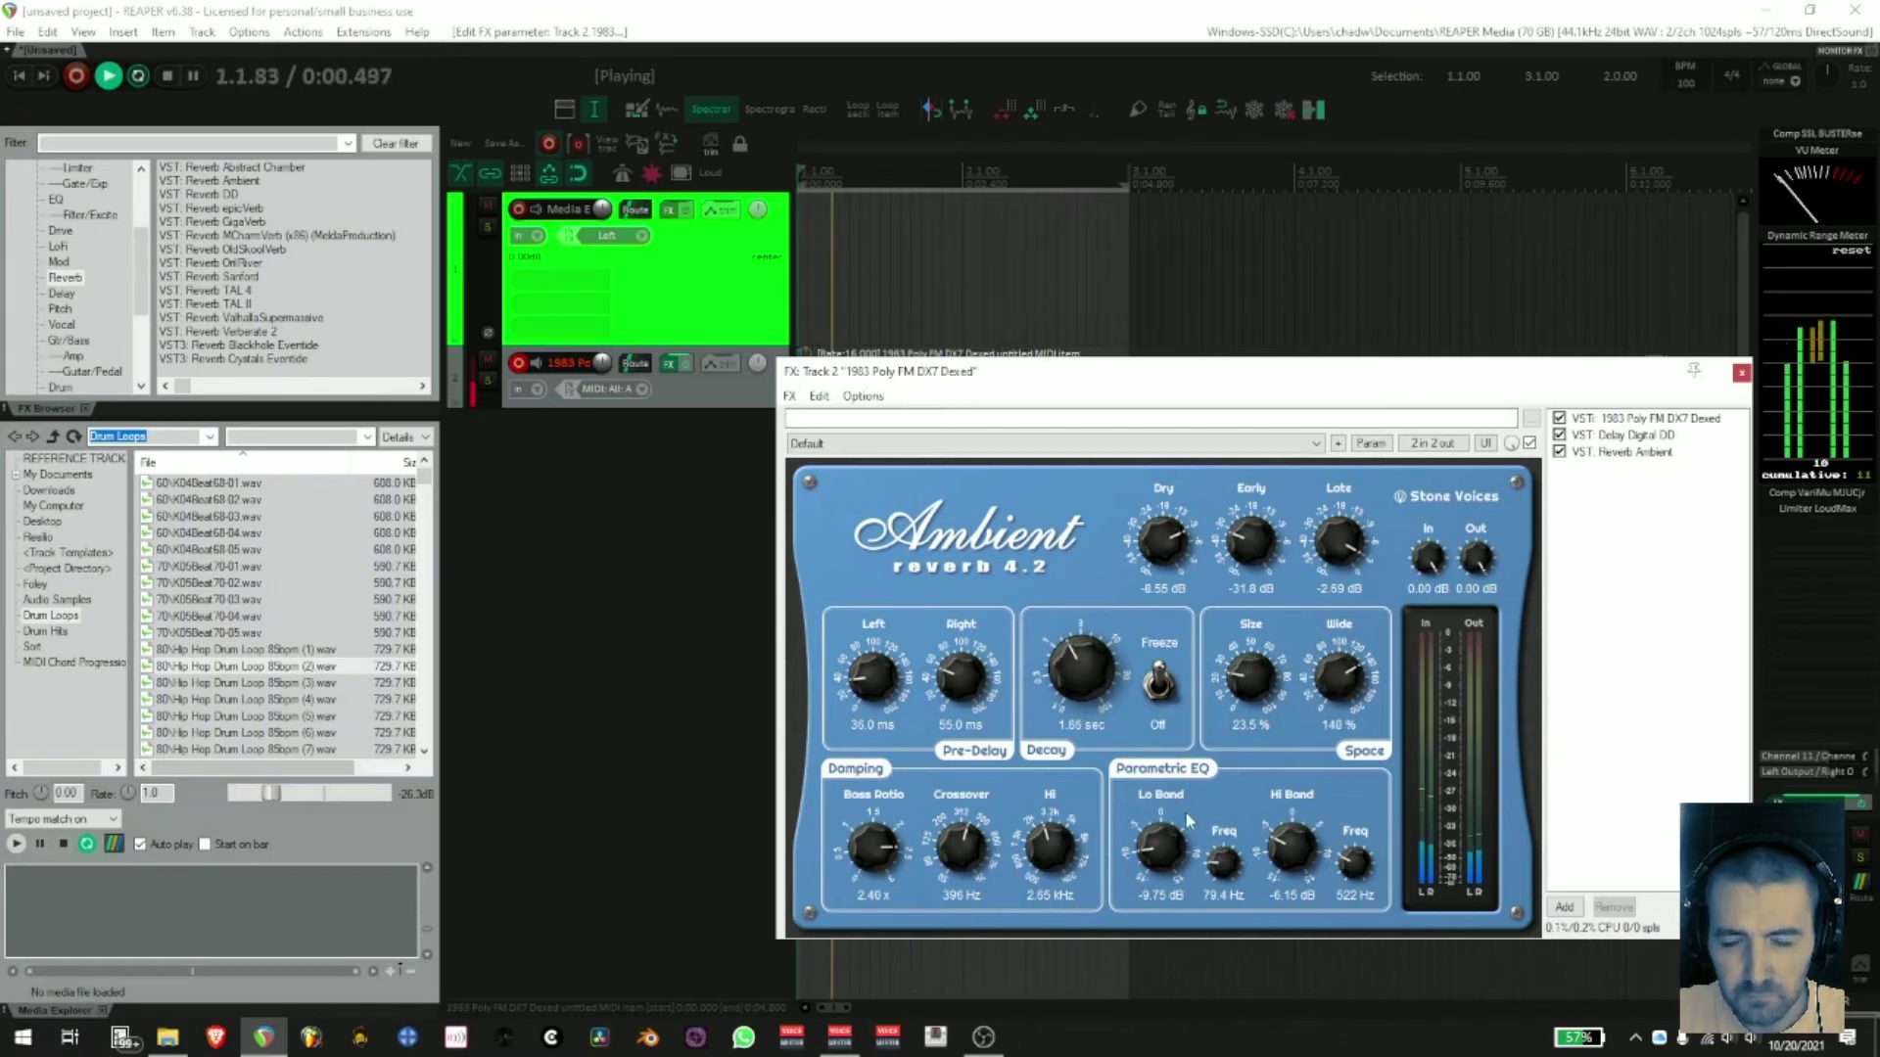
- Lower the EQ hi band to -7.80 dB, then reduce the dry level slightly, the early level to -51.8 dB and the late level to -12.4 dB
left_click_drag(1290, 857, 1290, 869)
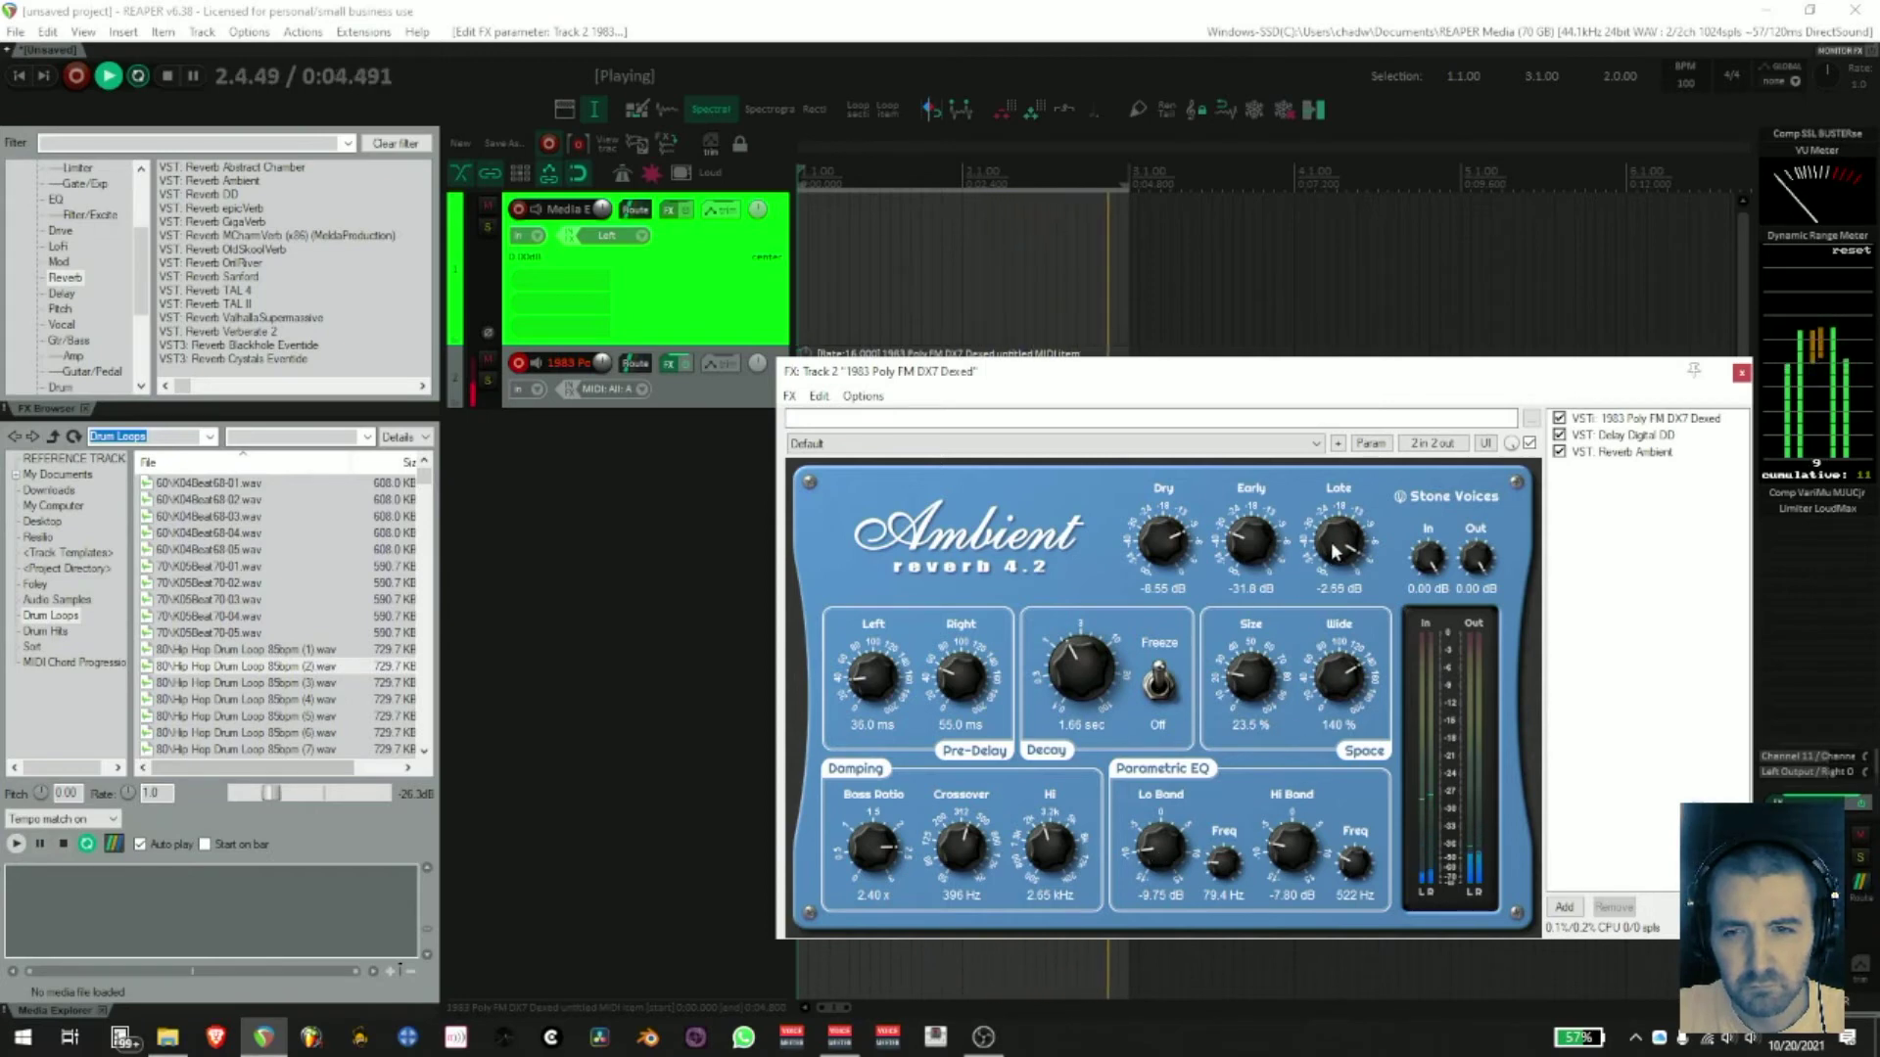
left_click_drag(1334, 550, 1327, 575)
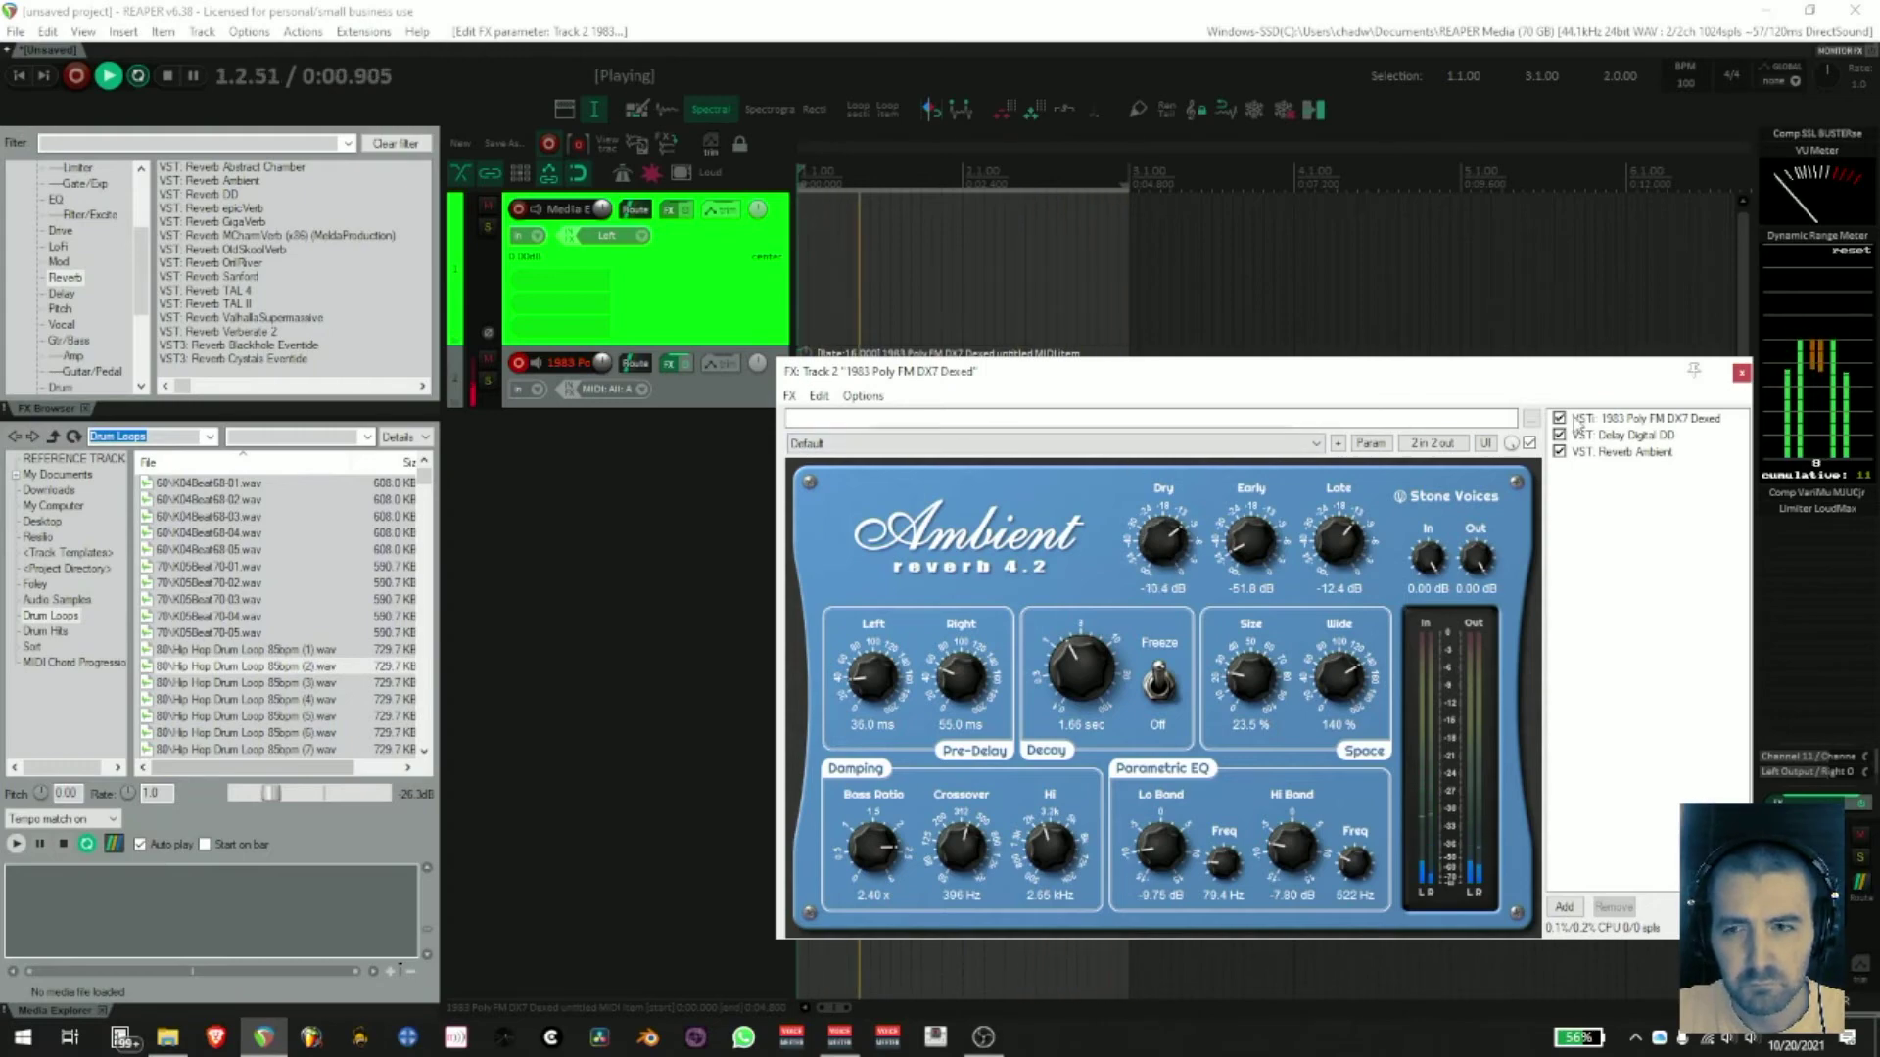
- Show the Dexed synth, adjust its filter cutoff, and reshape operator 3's envelope through EG rate 4 and EG level 4 at about 23
left_click(1644, 418)
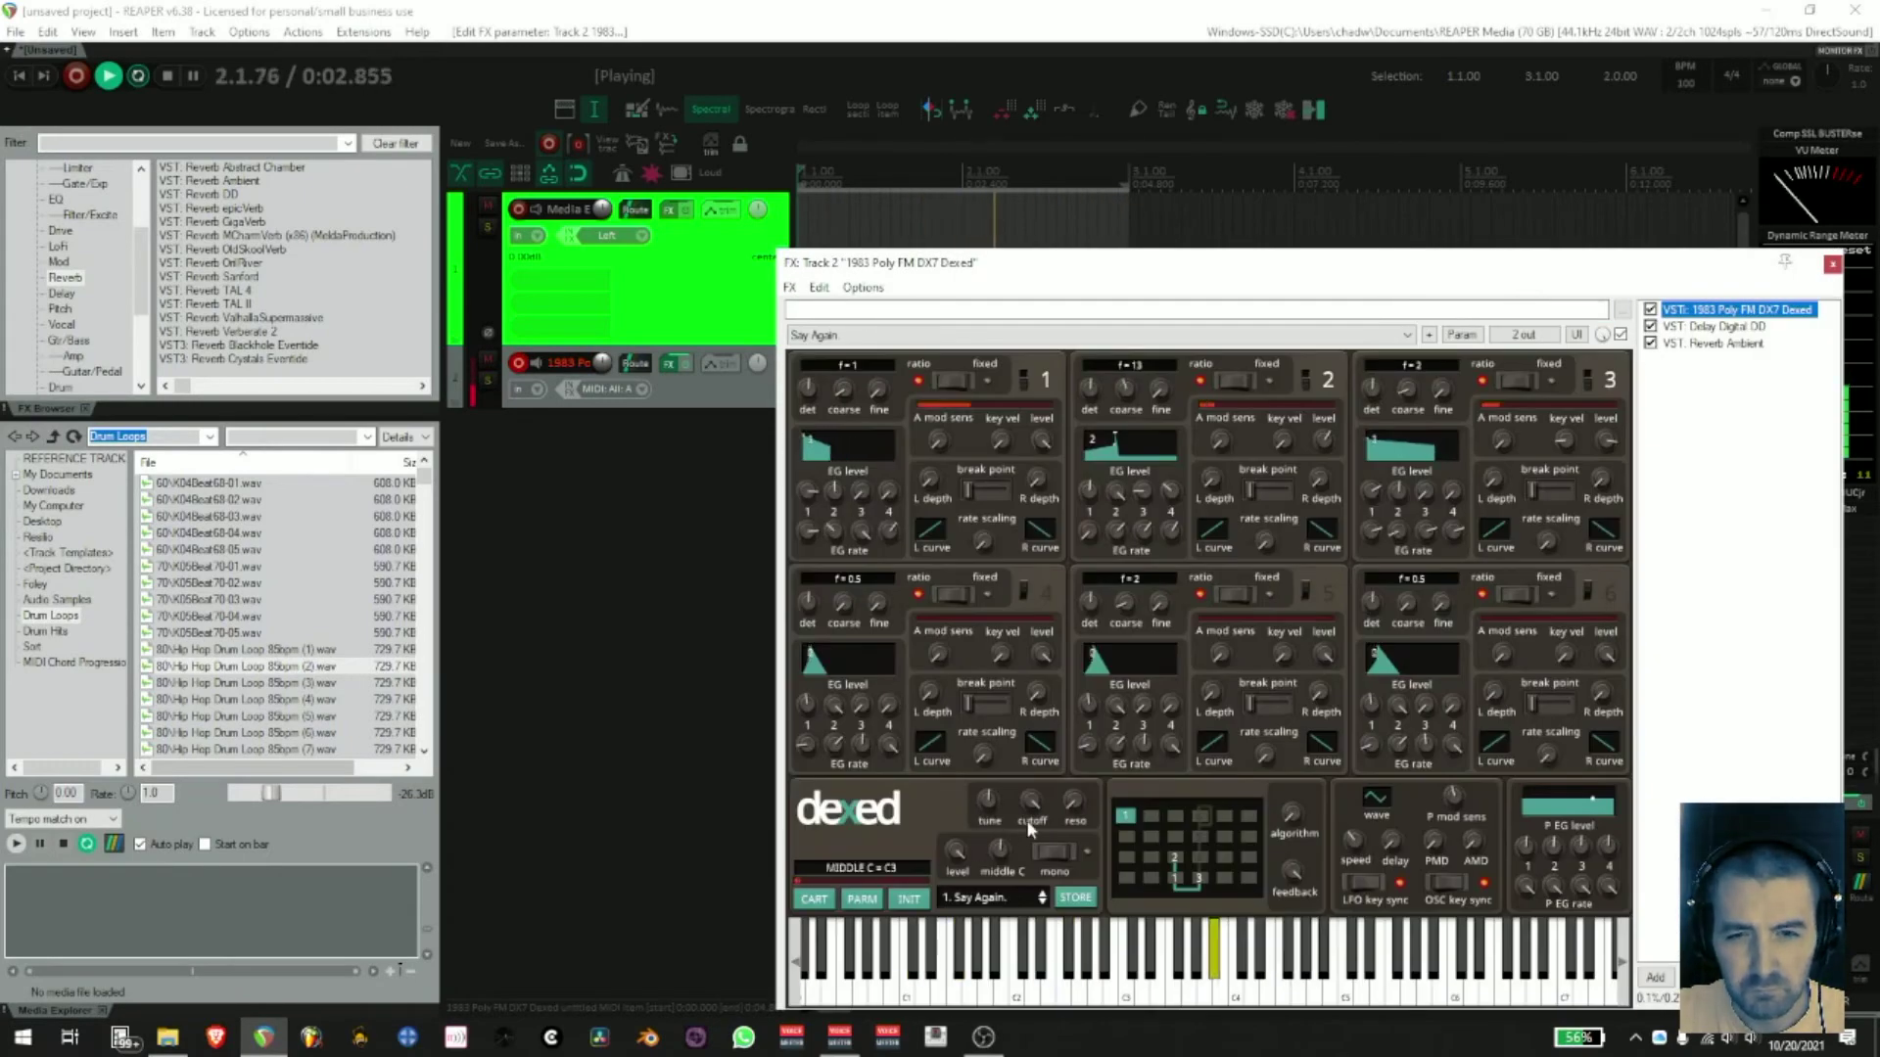
left_click_drag(1028, 809, 1025, 842)
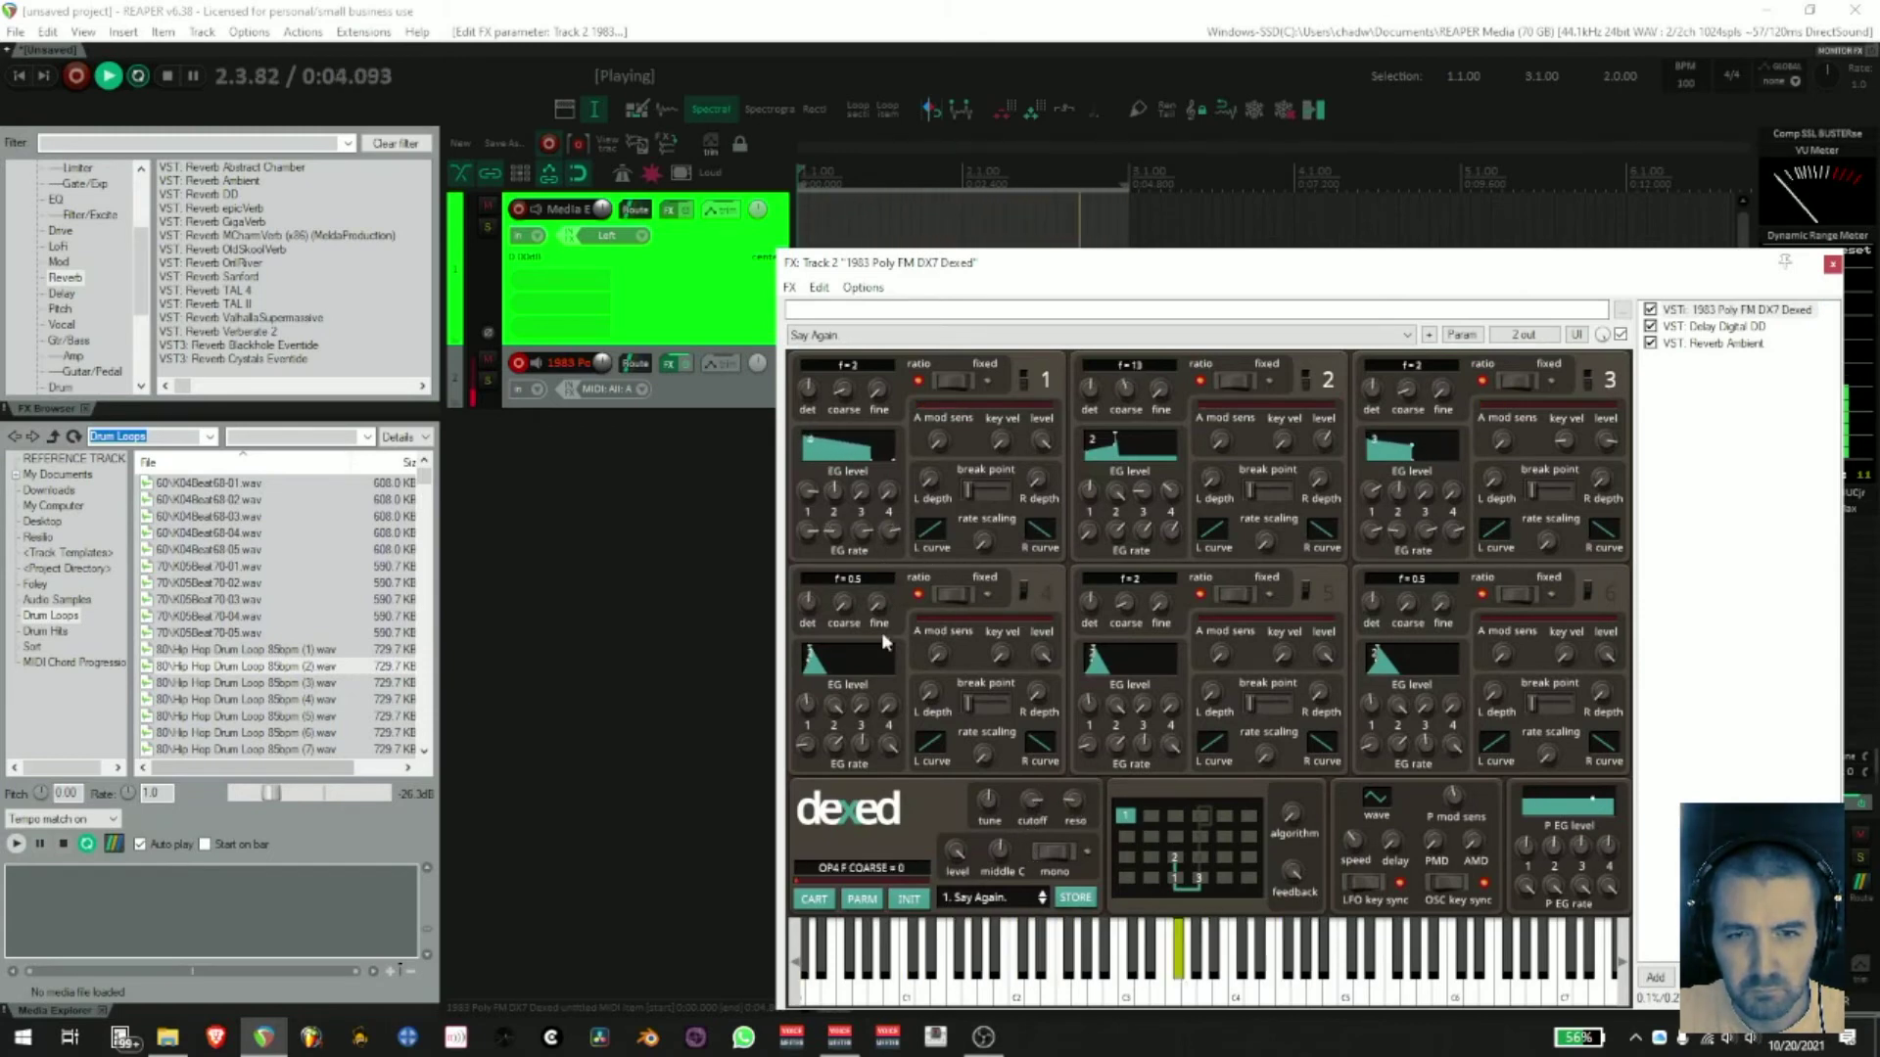
left_click_drag(1427, 544, 1431, 555)
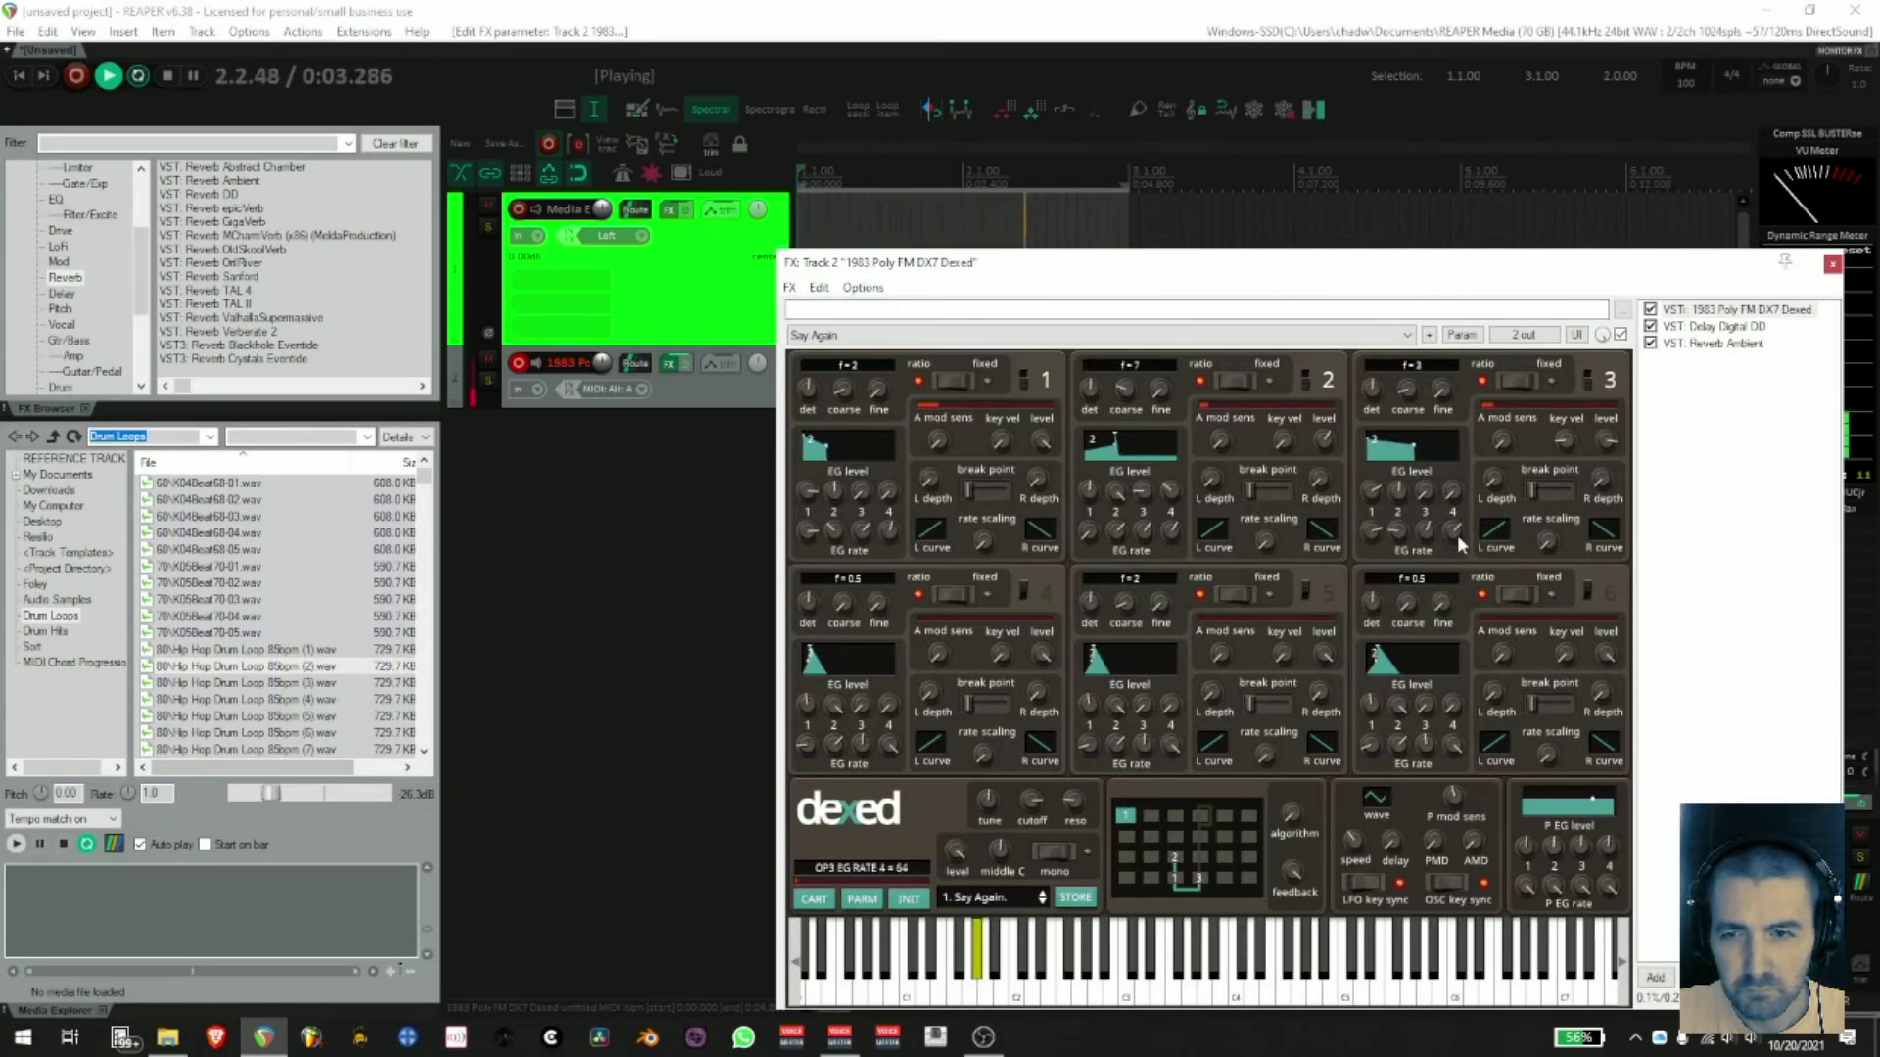
left_click_drag(1455, 546, 1432, 495)
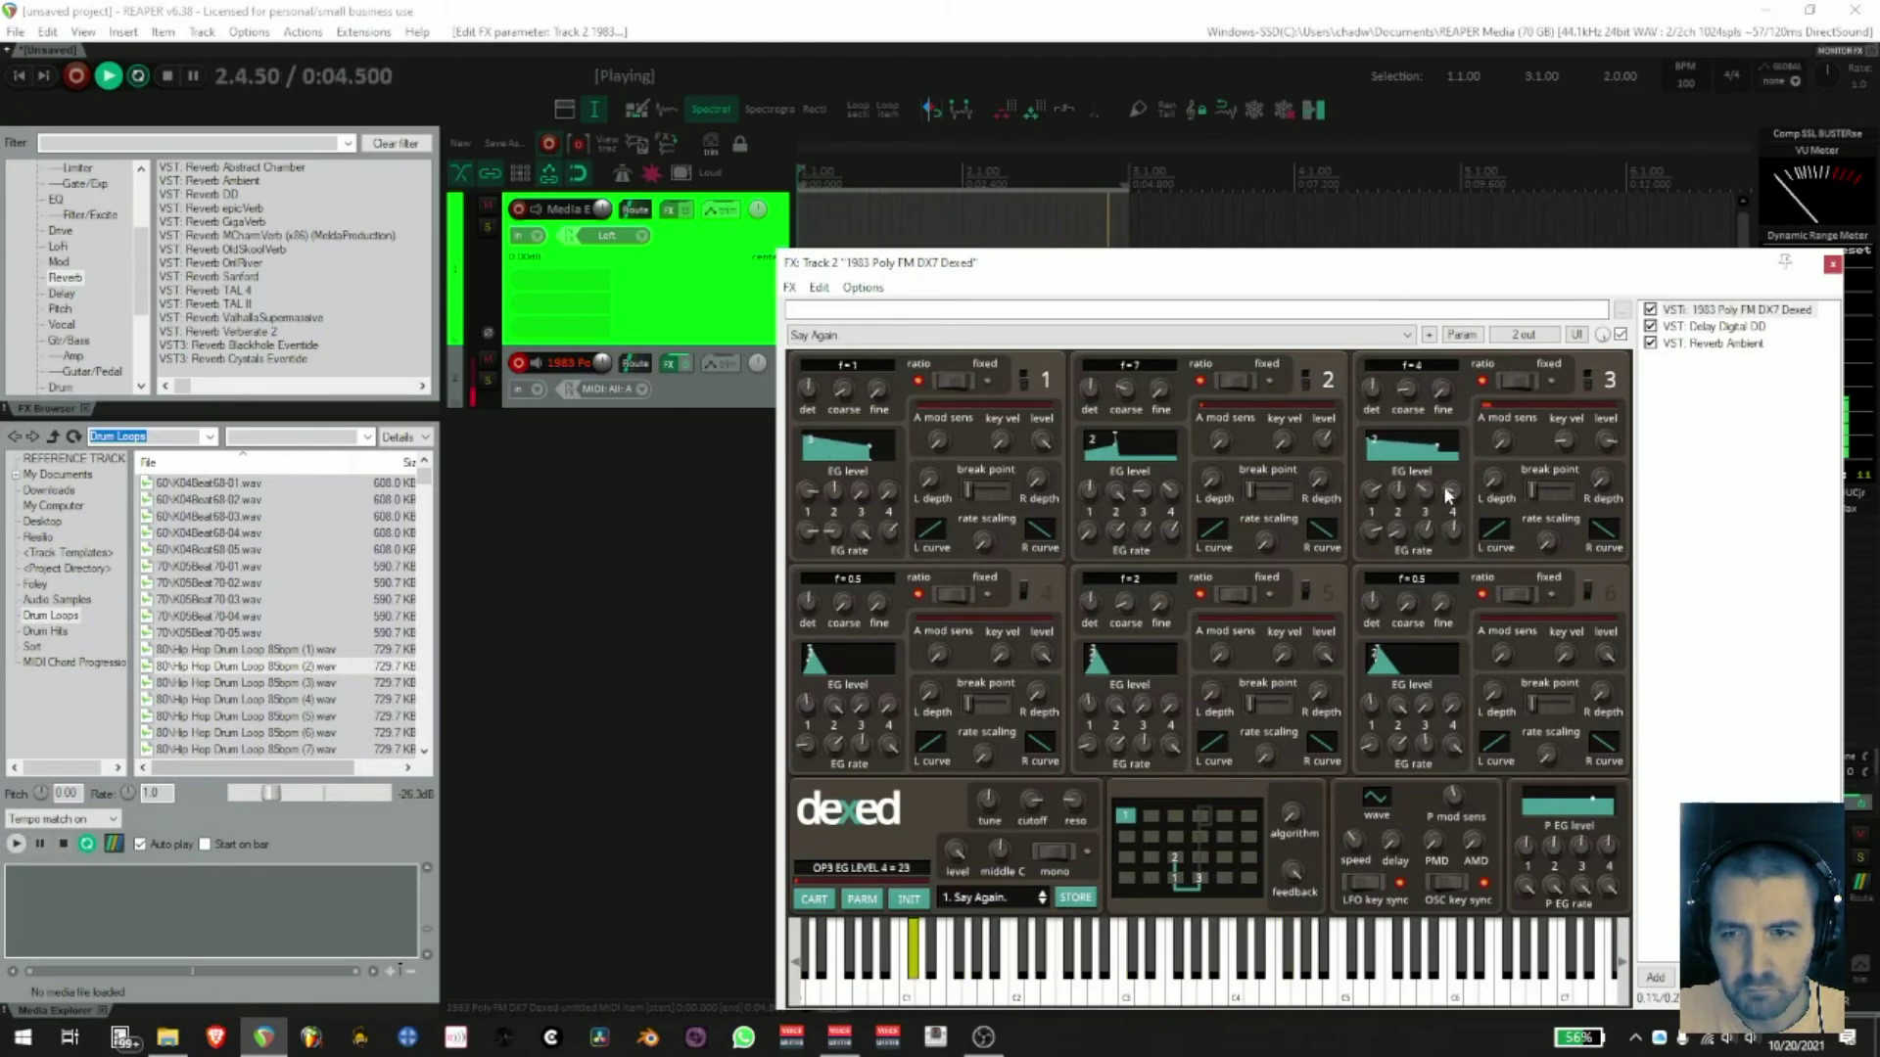
left_click_drag(1453, 530, 1452, 539)
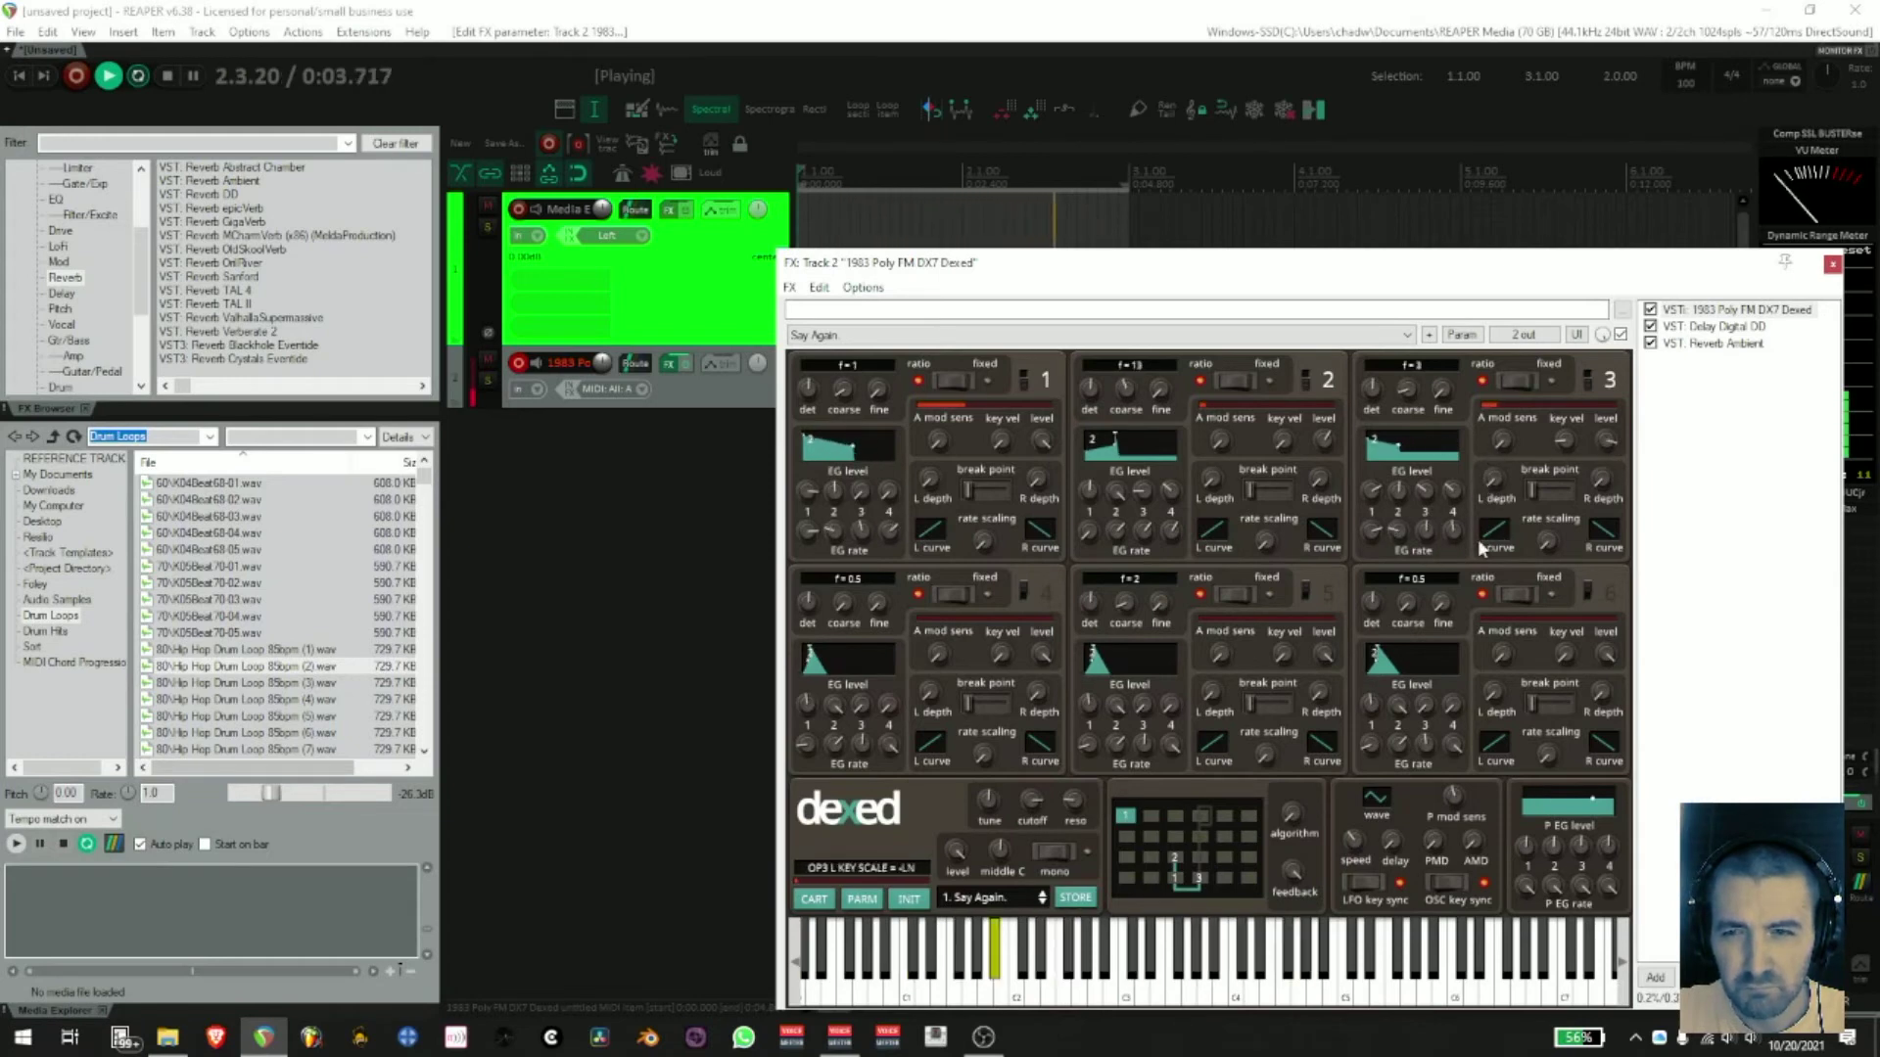
- Enable operator 4, set its coarse frequency to 4 and output level to 88, and adjust its envelope
left_click(1024, 587)
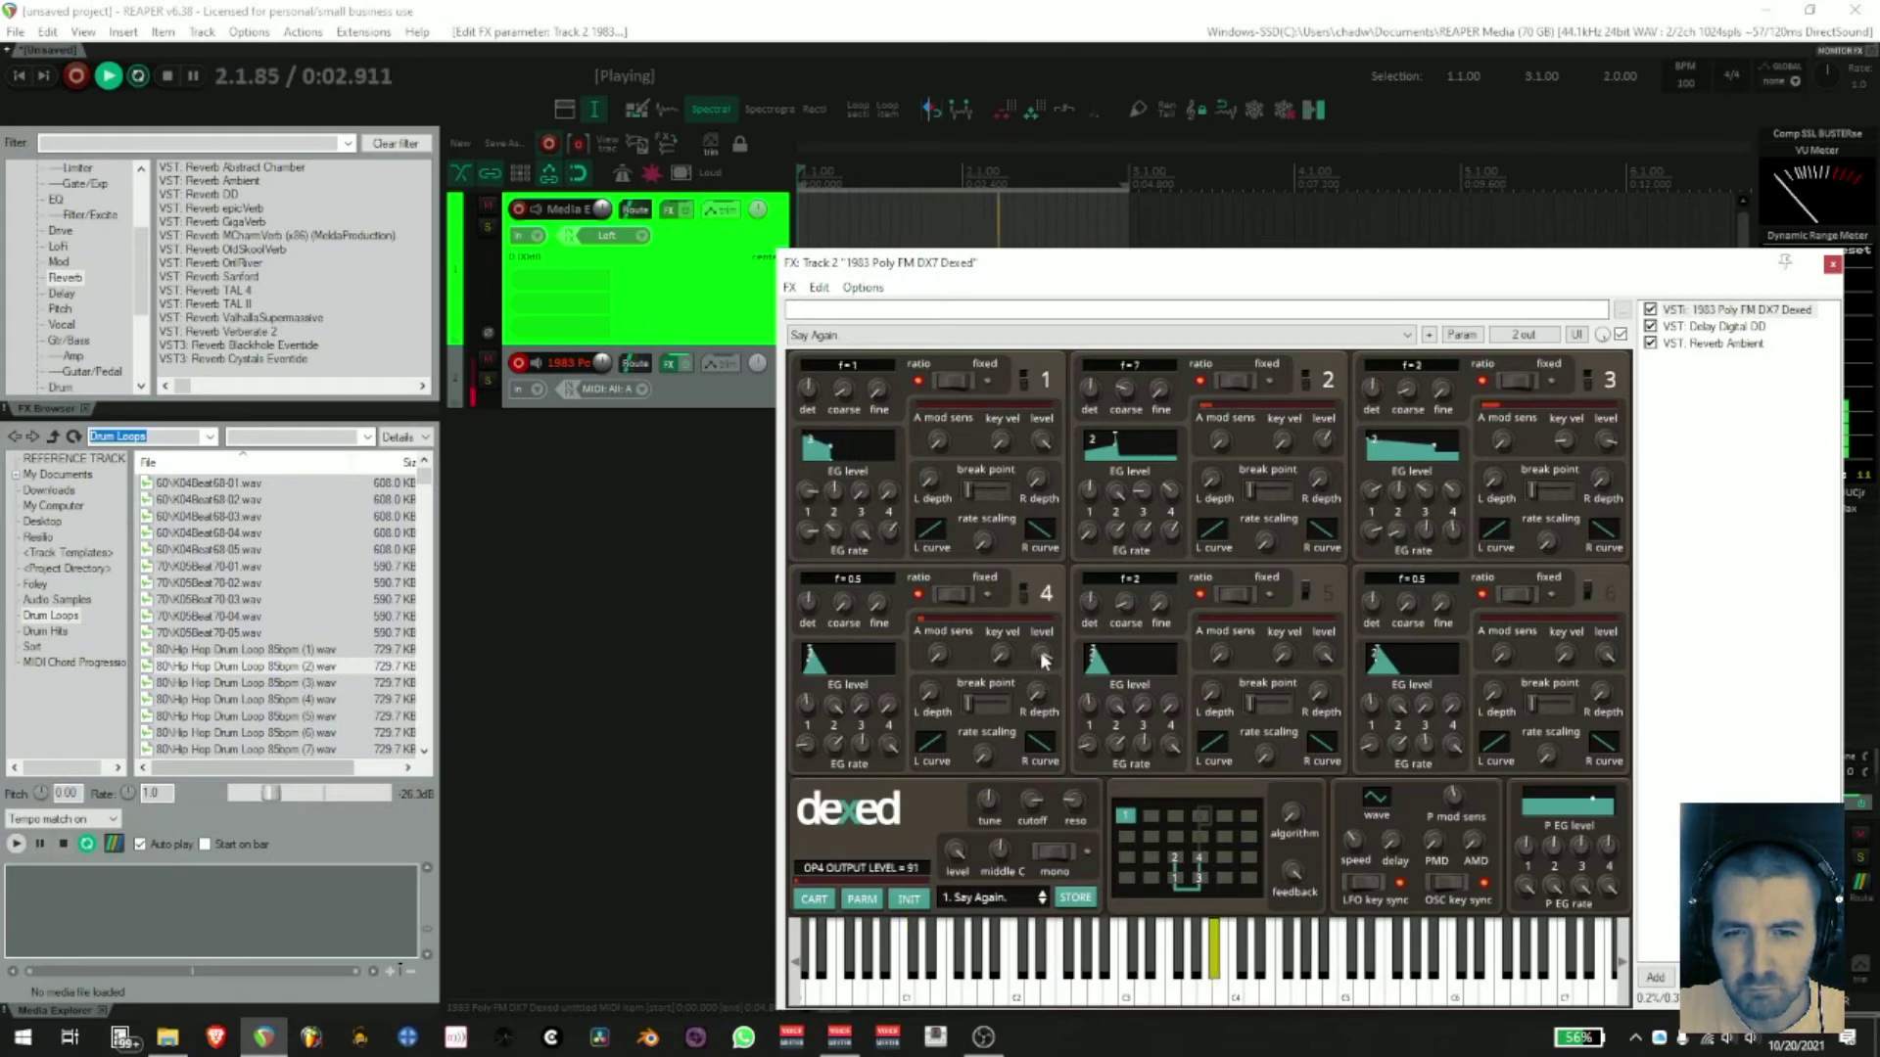
left_click_drag(848, 596, 861, 579)
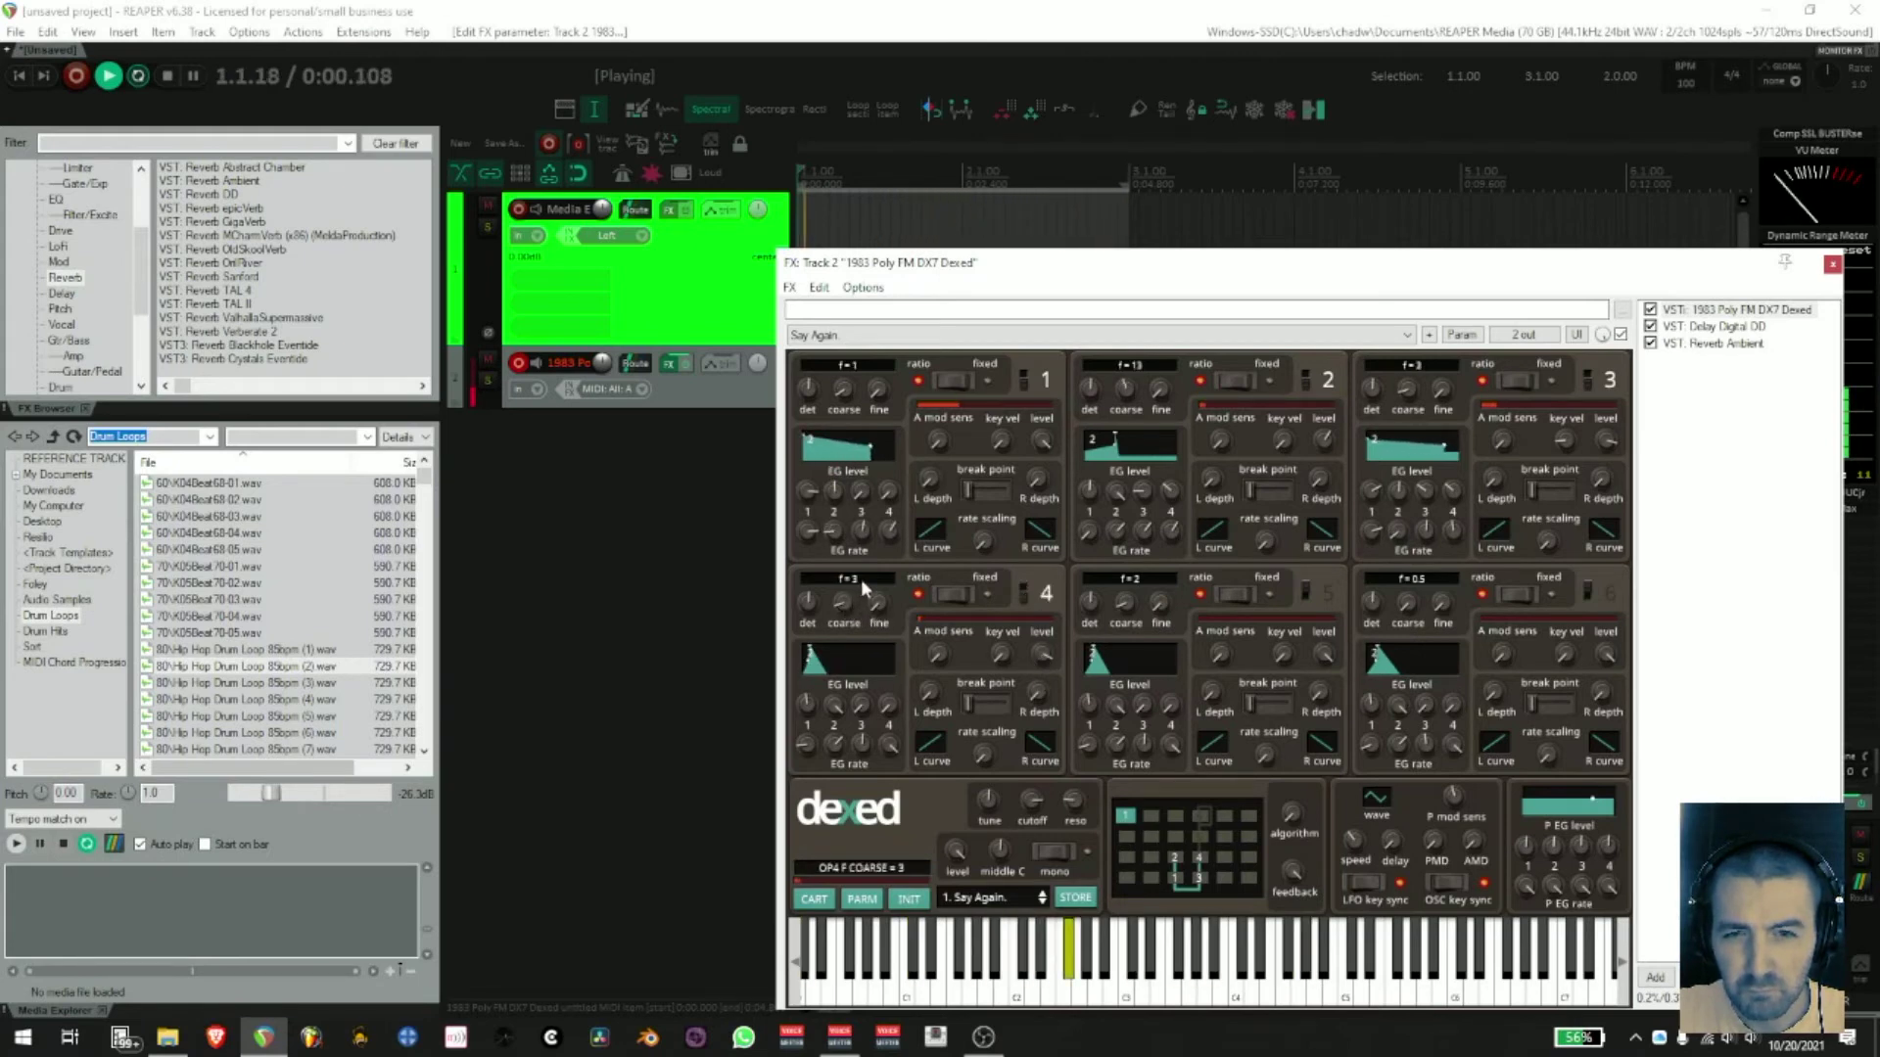
left_click_drag(1042, 652, 1041, 660)
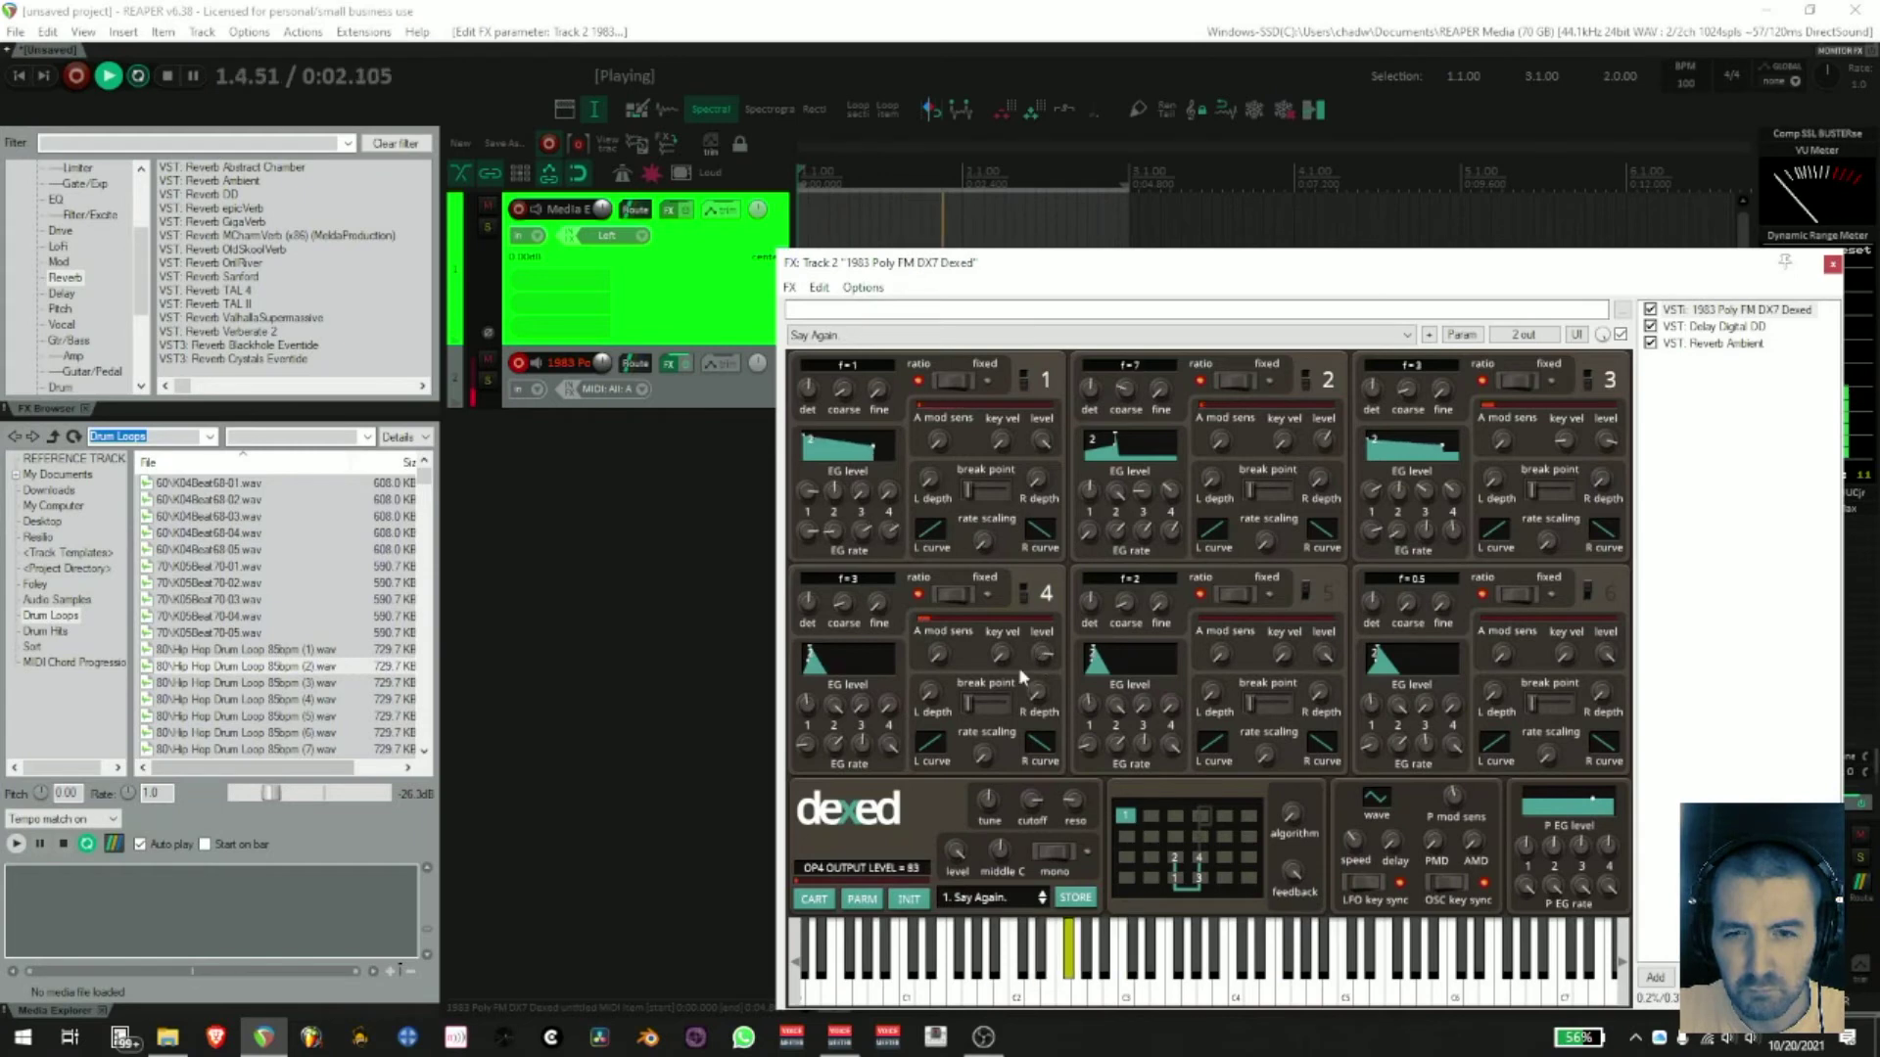
left_click_drag(812, 748, 810, 654)
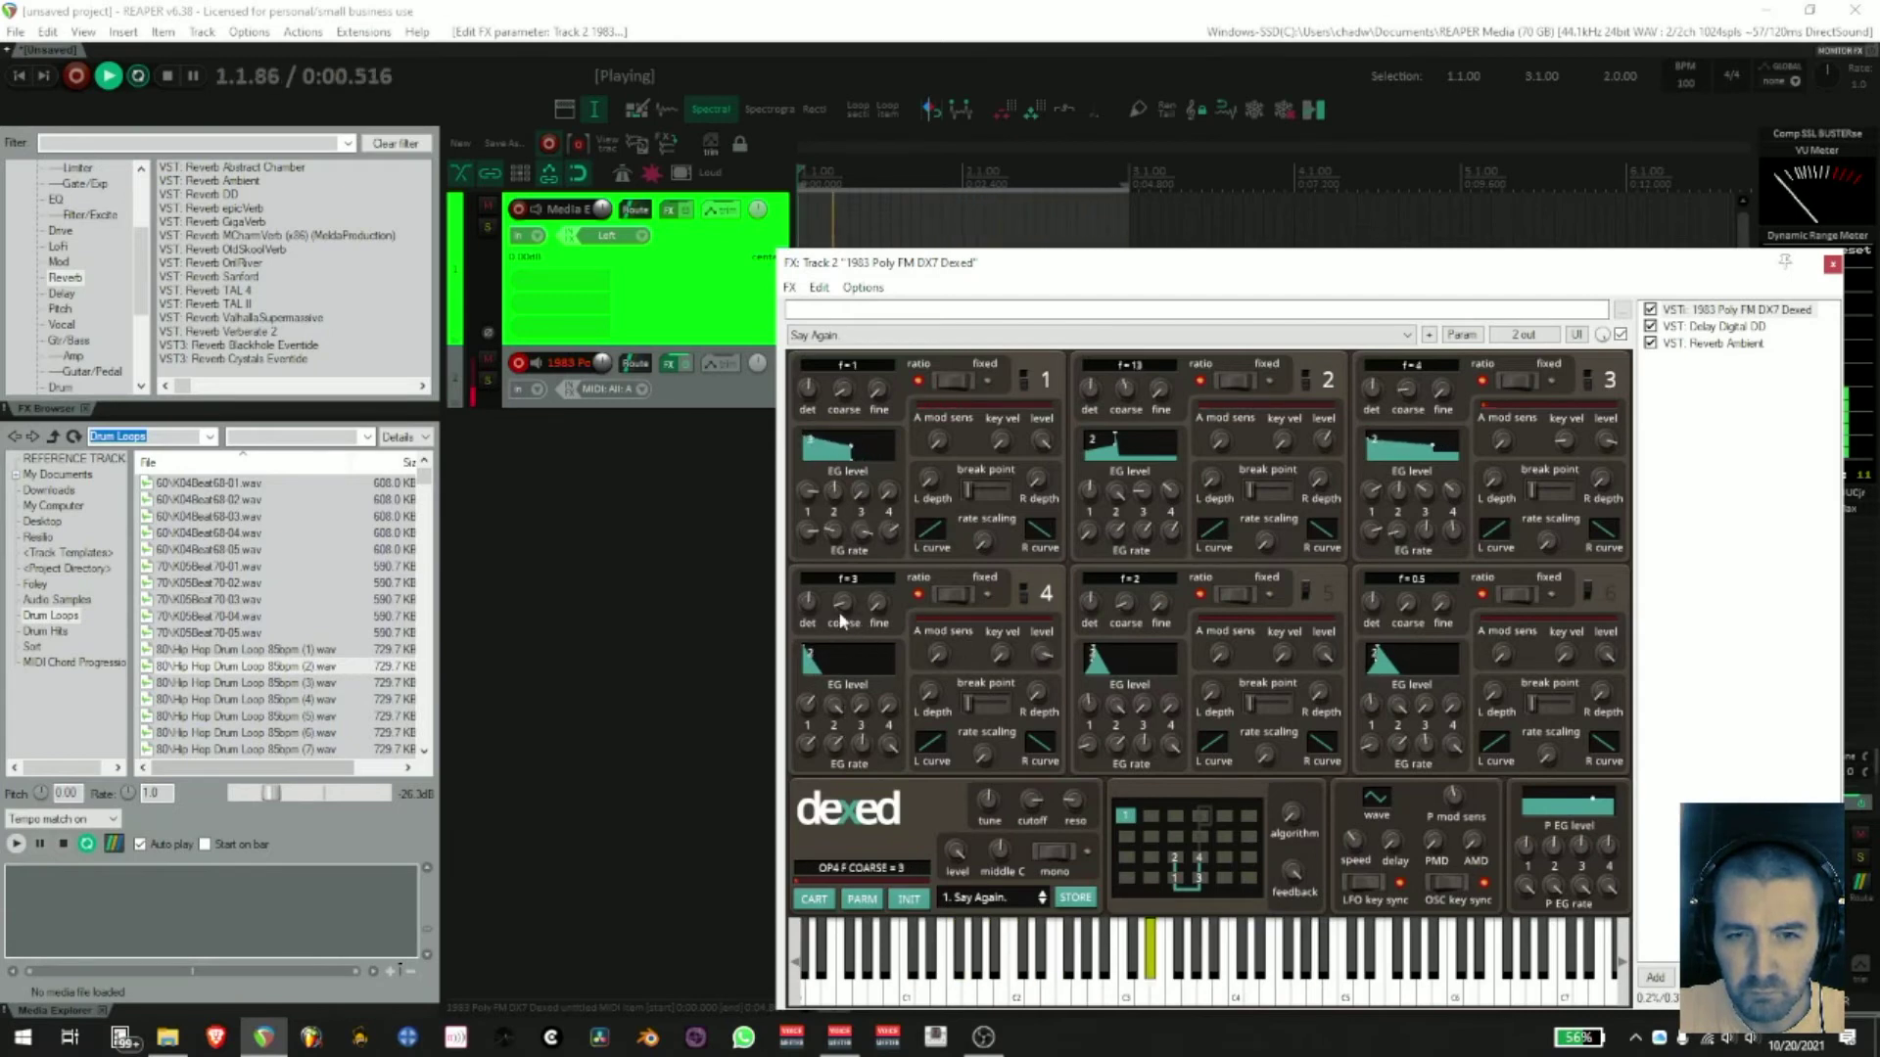
left_click_drag(842, 601, 845, 589)
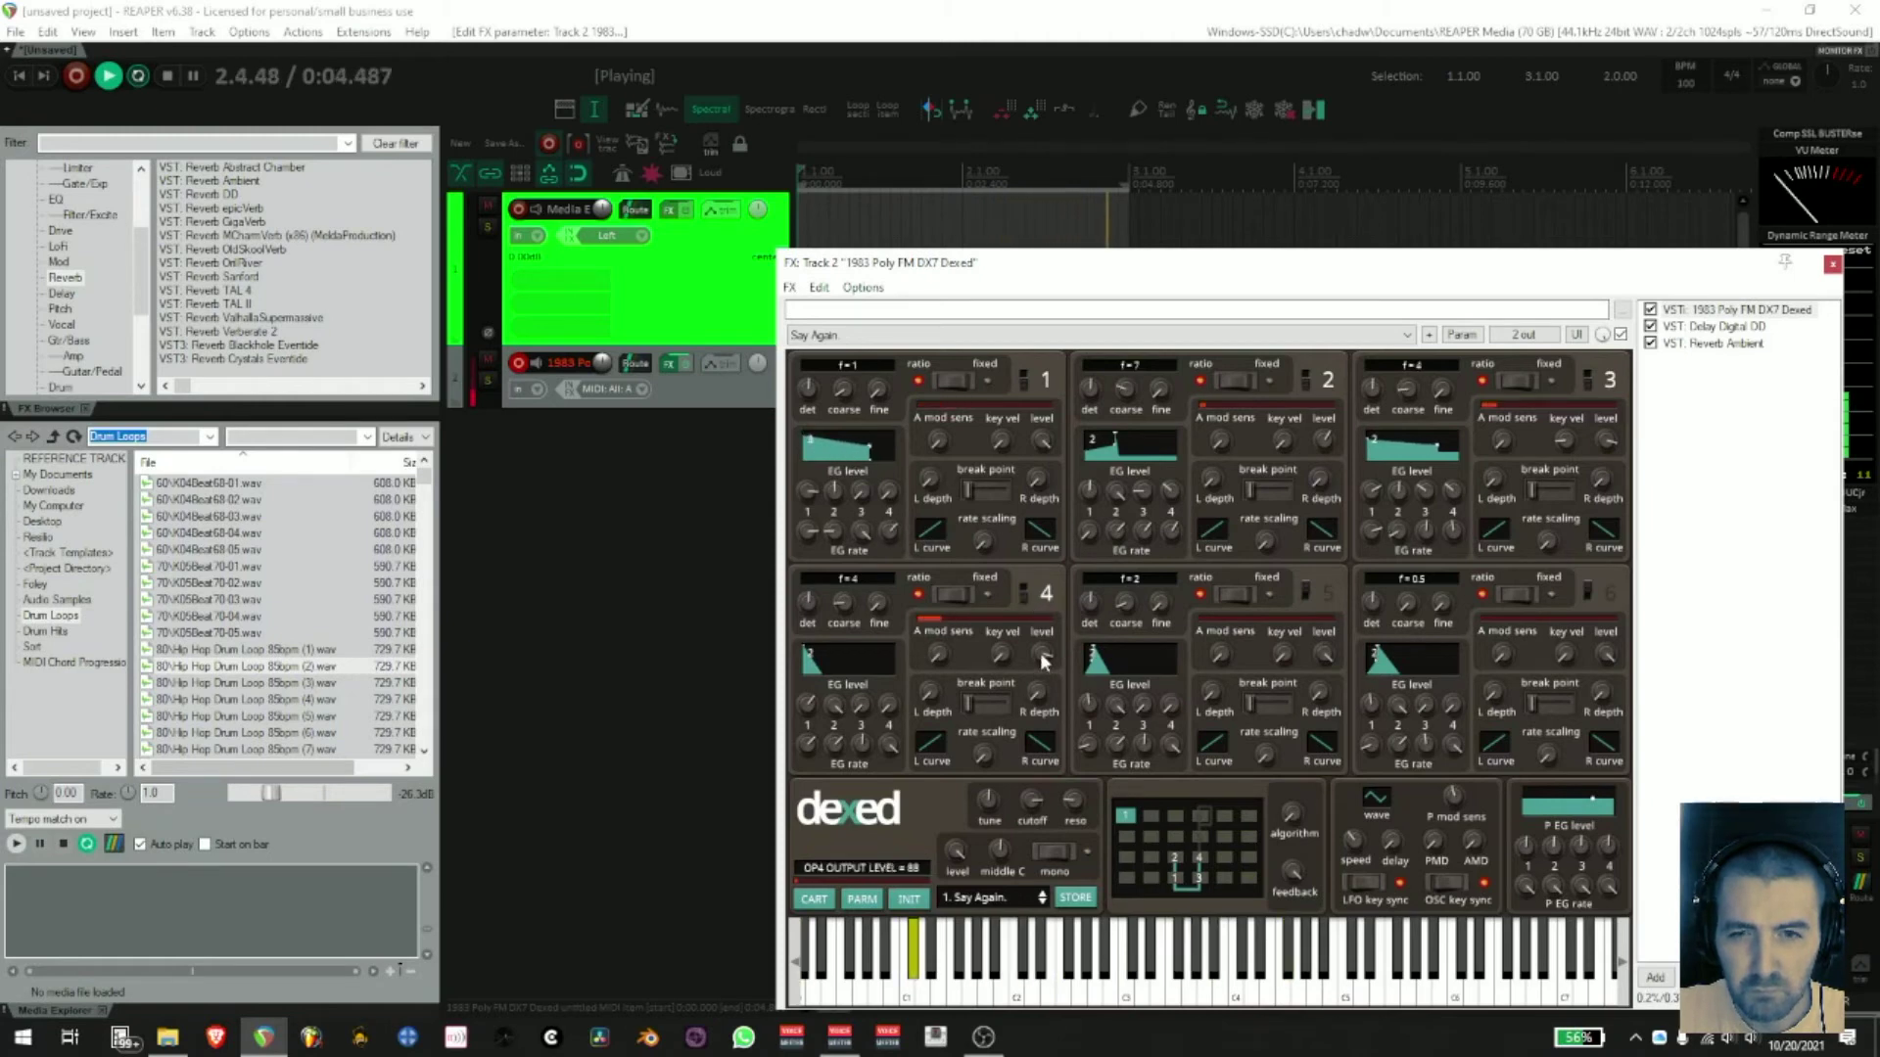
- Adjust operator 4's envelope, lower its output level to 49, and switch the operator off and on again to compare the sound
left_click_drag(814, 756, 826, 682)
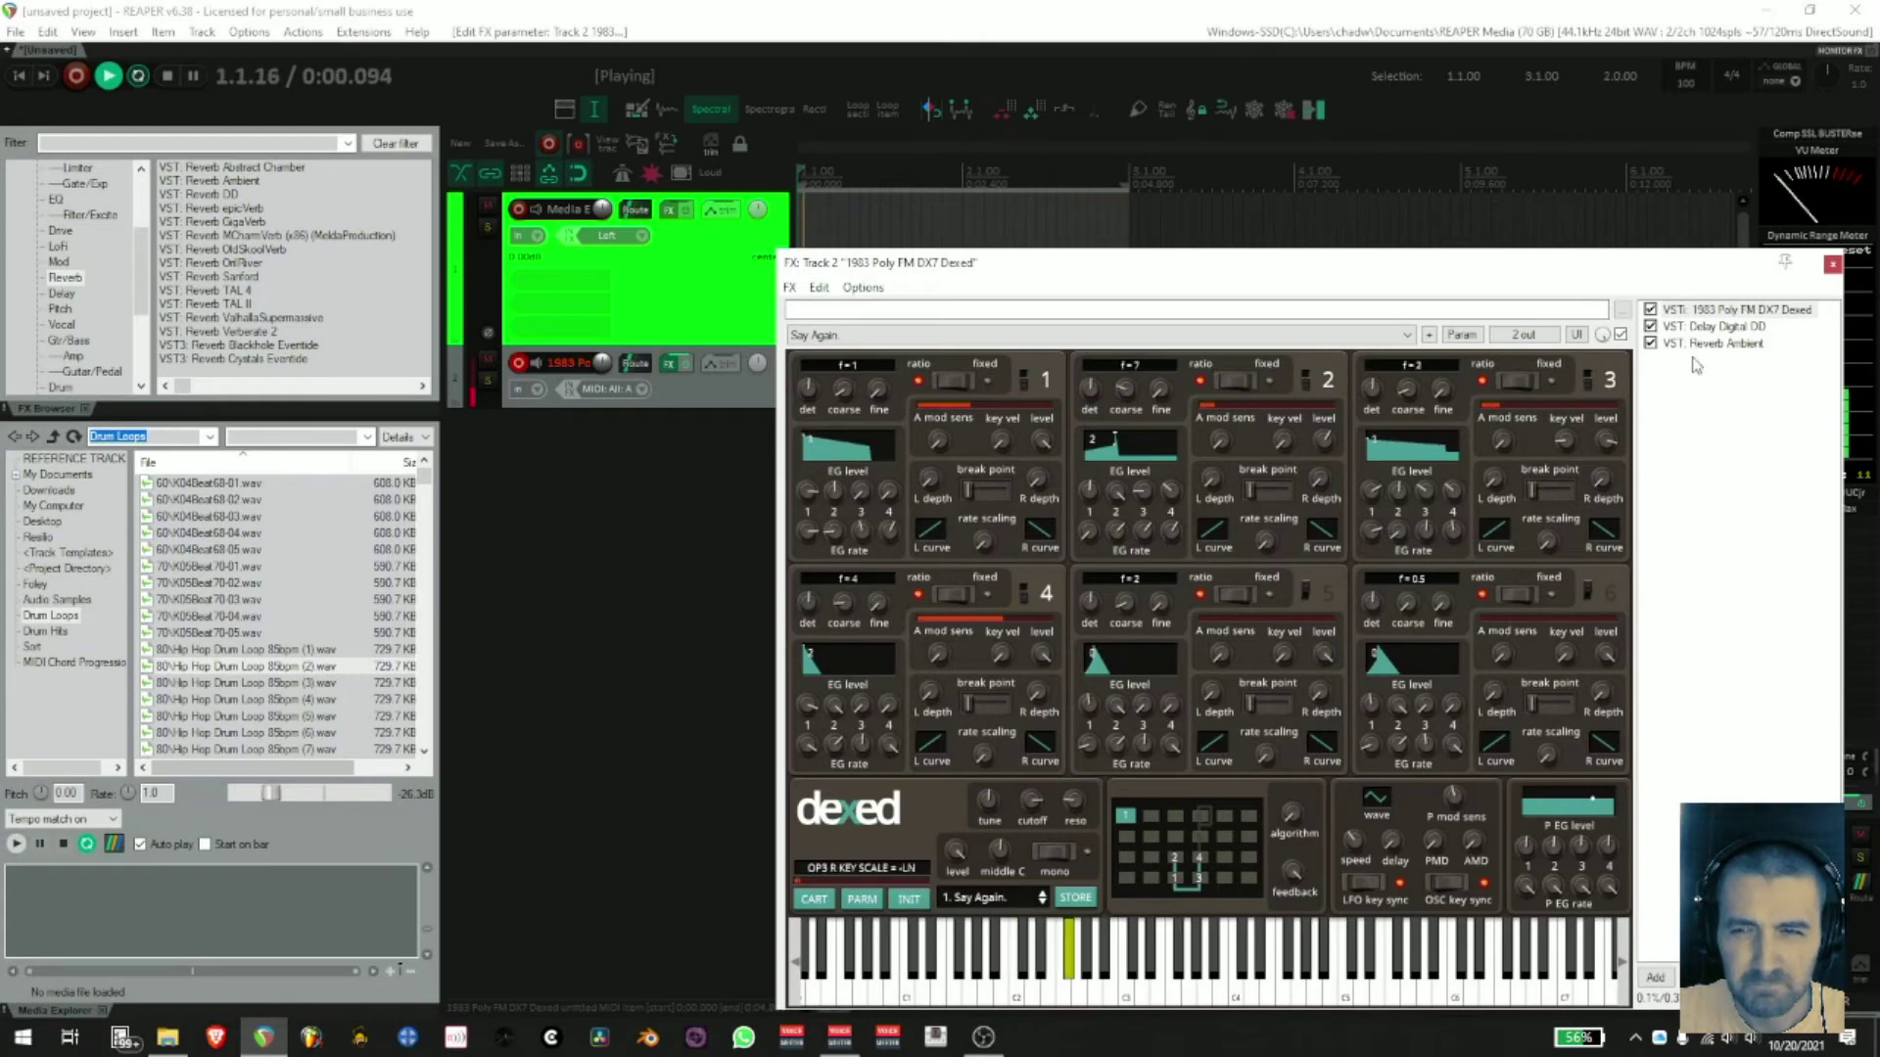
left_click(1022, 590)
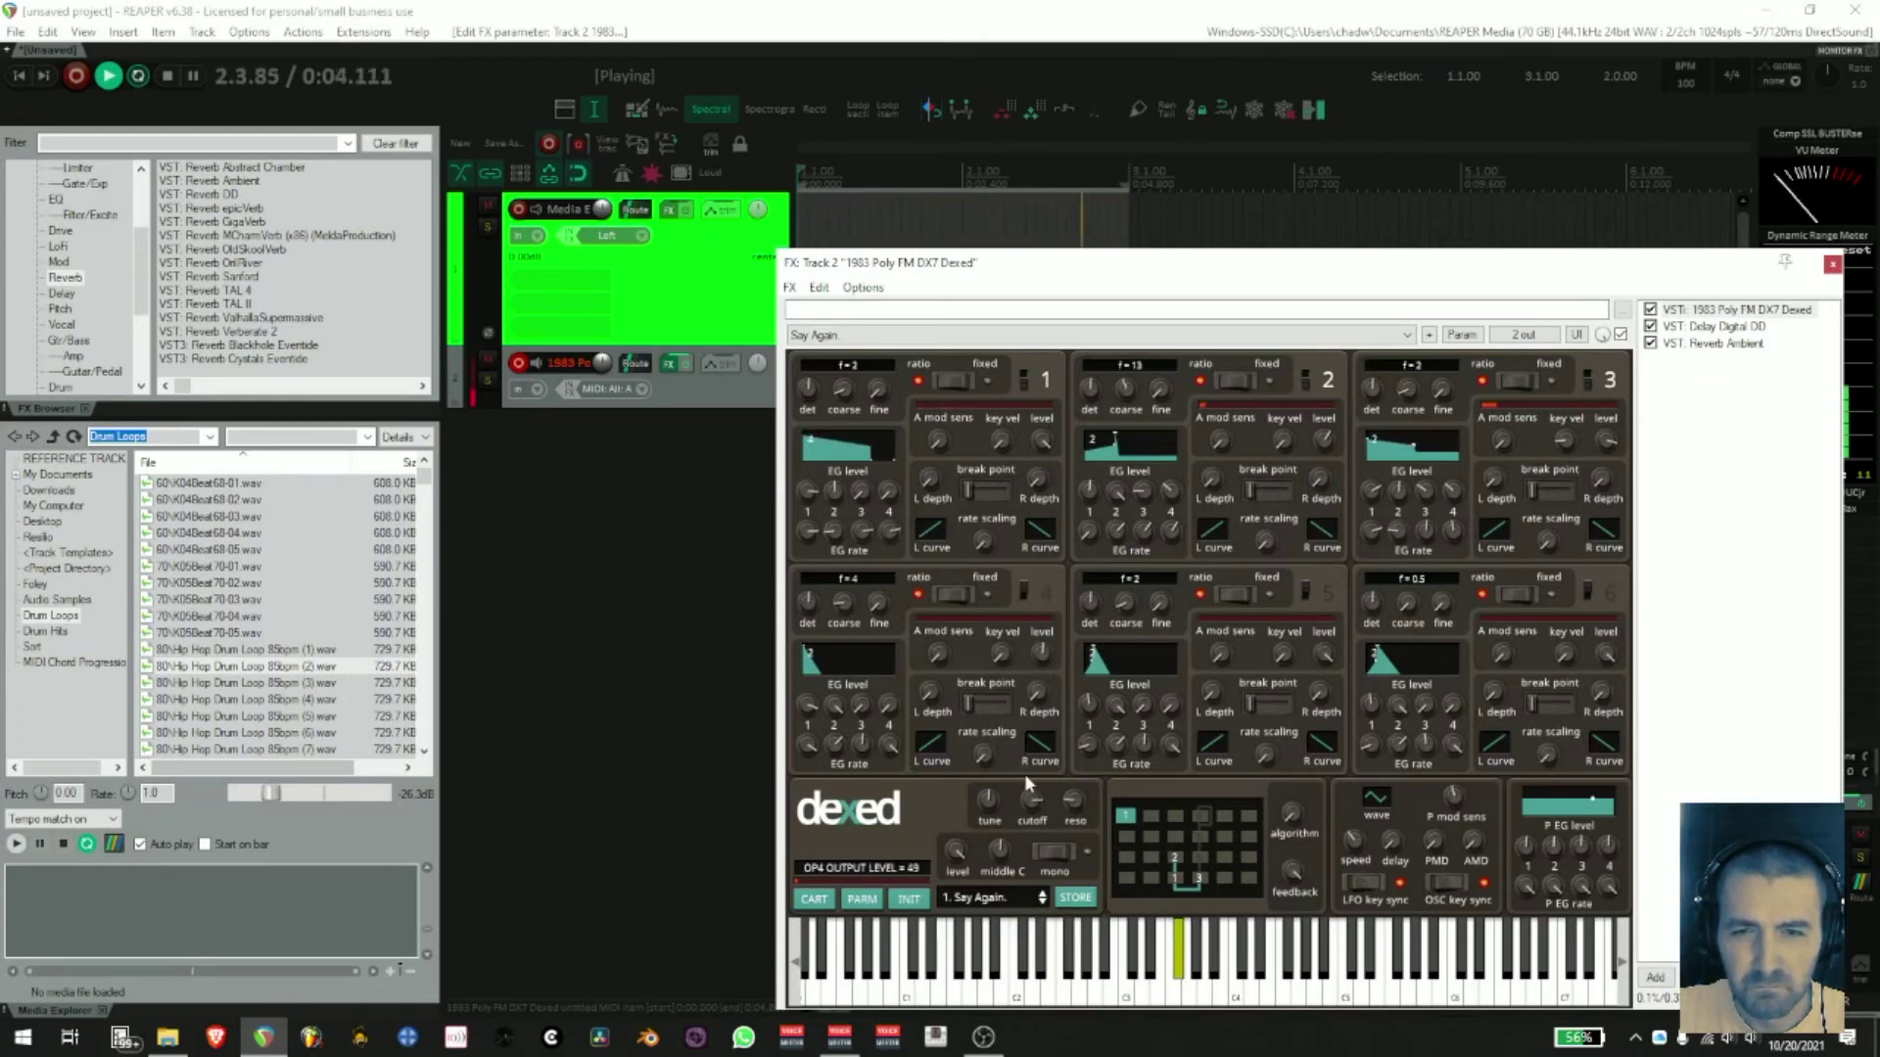
left_click(1022, 591)
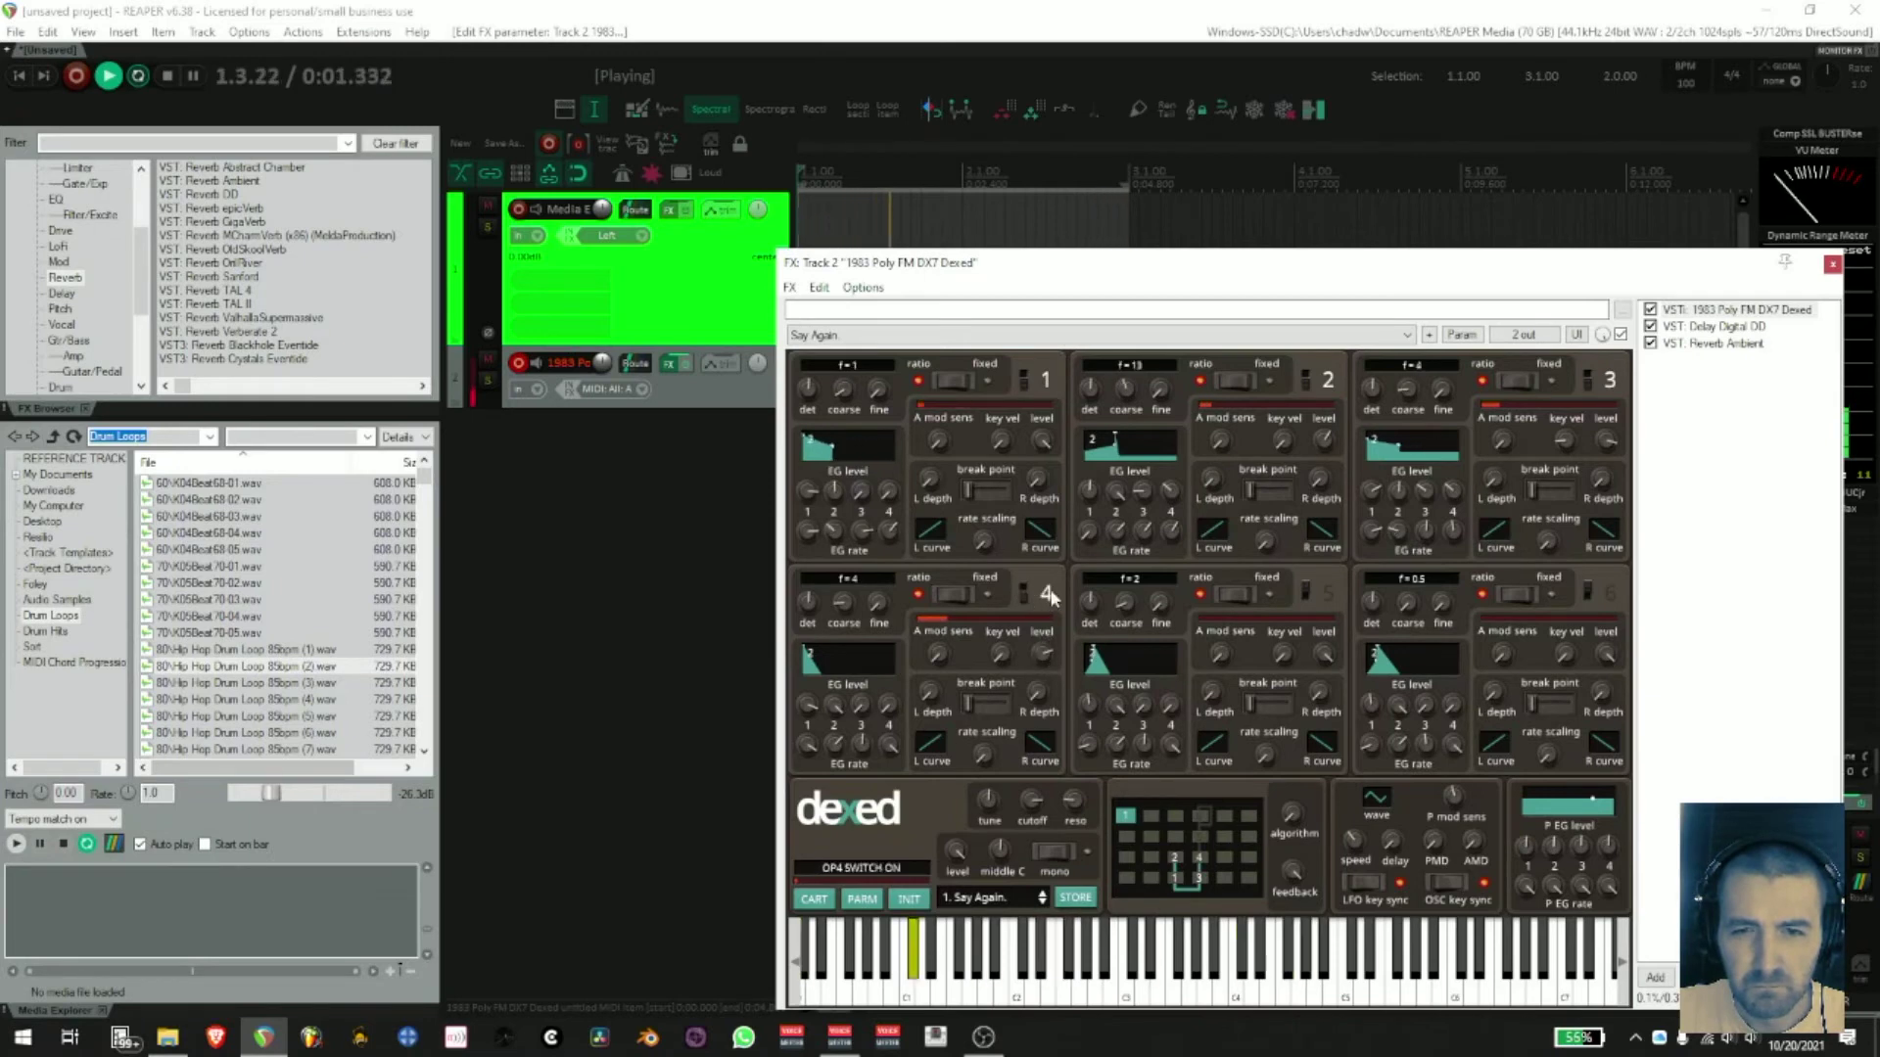
- Enable parameter modulation on operator 4's output level with an LFO using the triangle shape
left_click(1461, 334)
left_click(1513, 422)
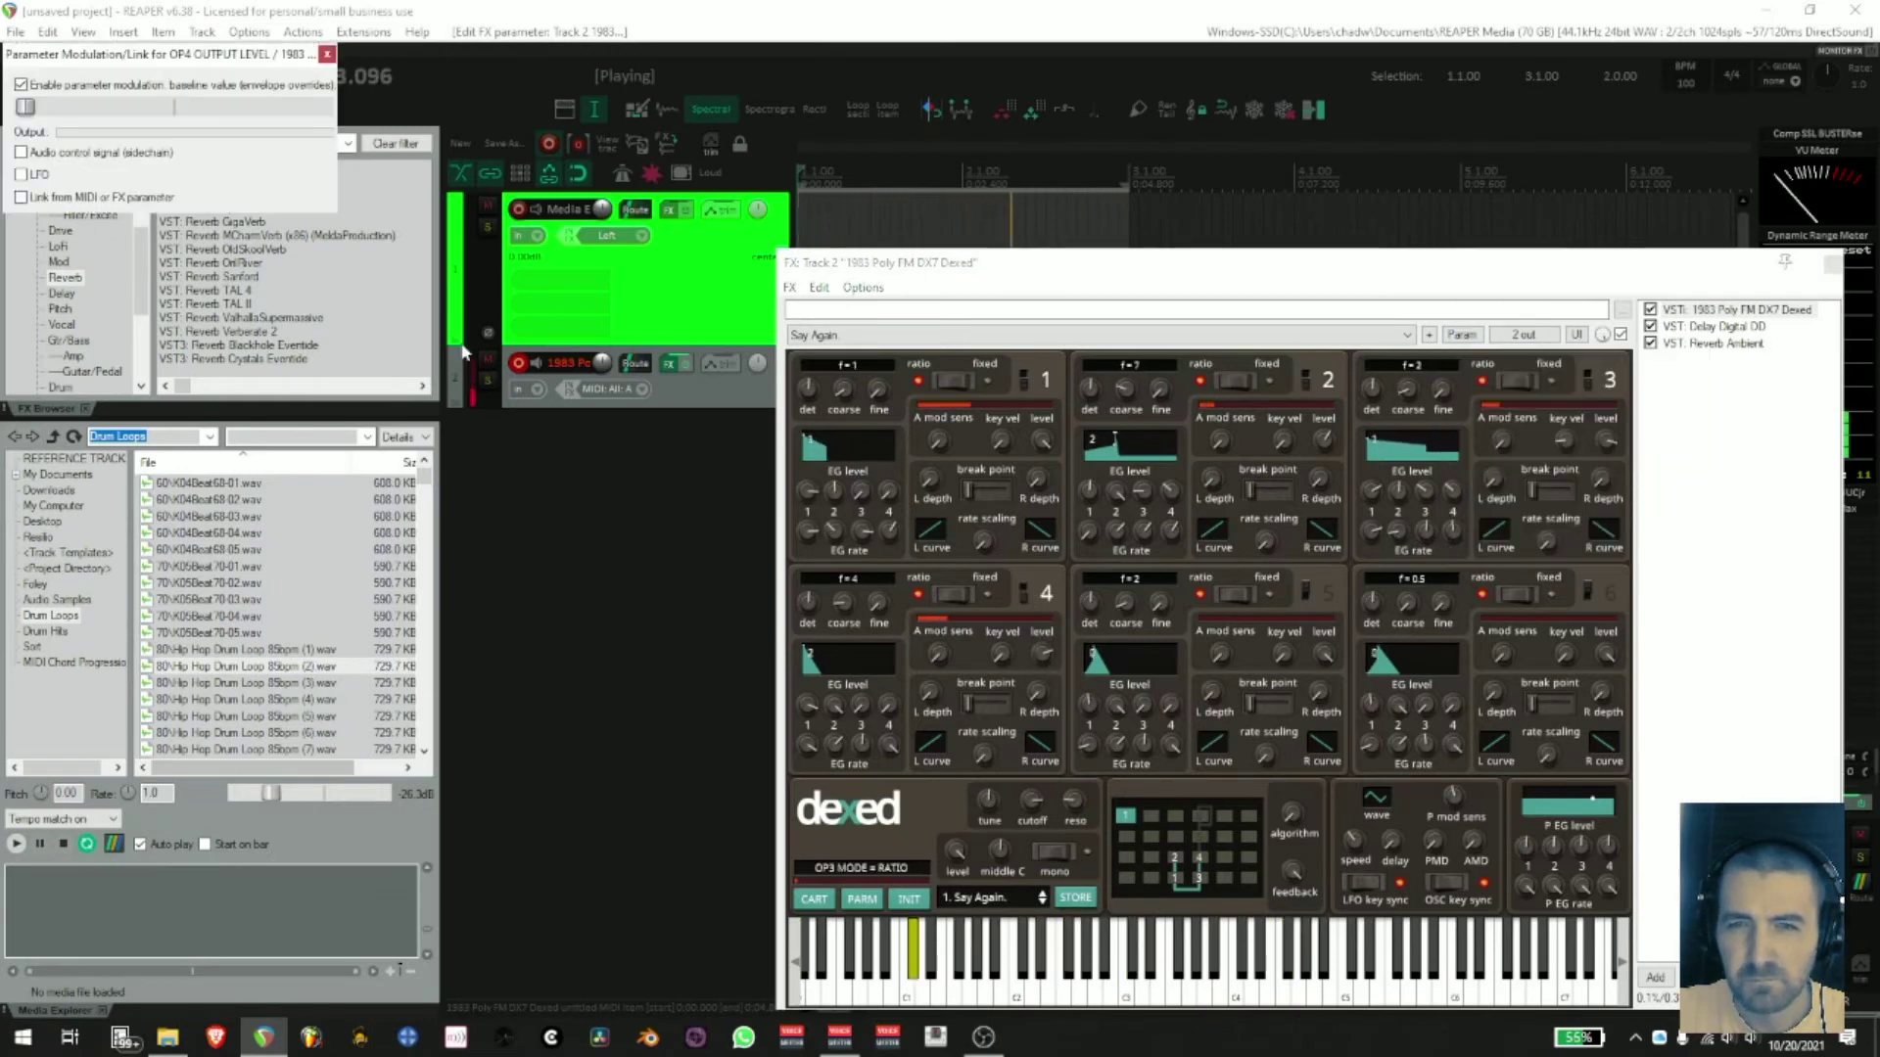
left_click(21, 173)
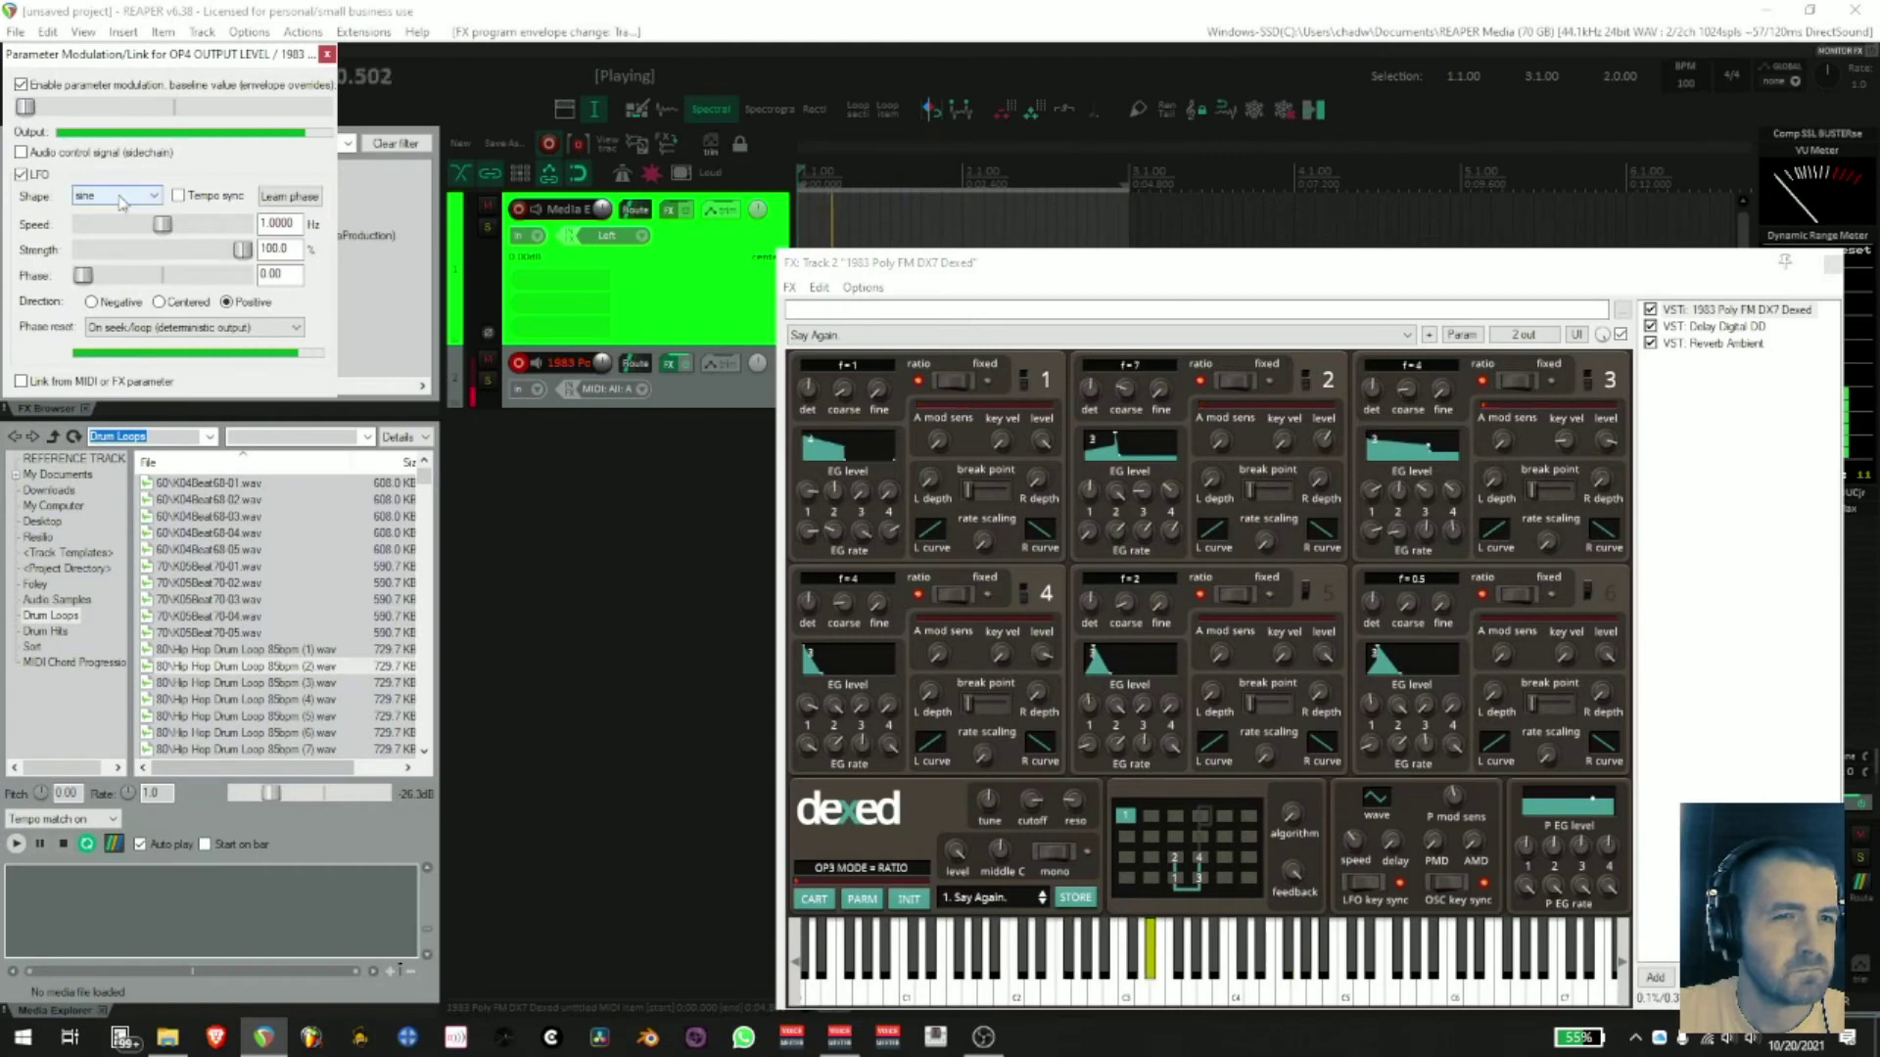
left_click(116, 196)
left_click(103, 262)
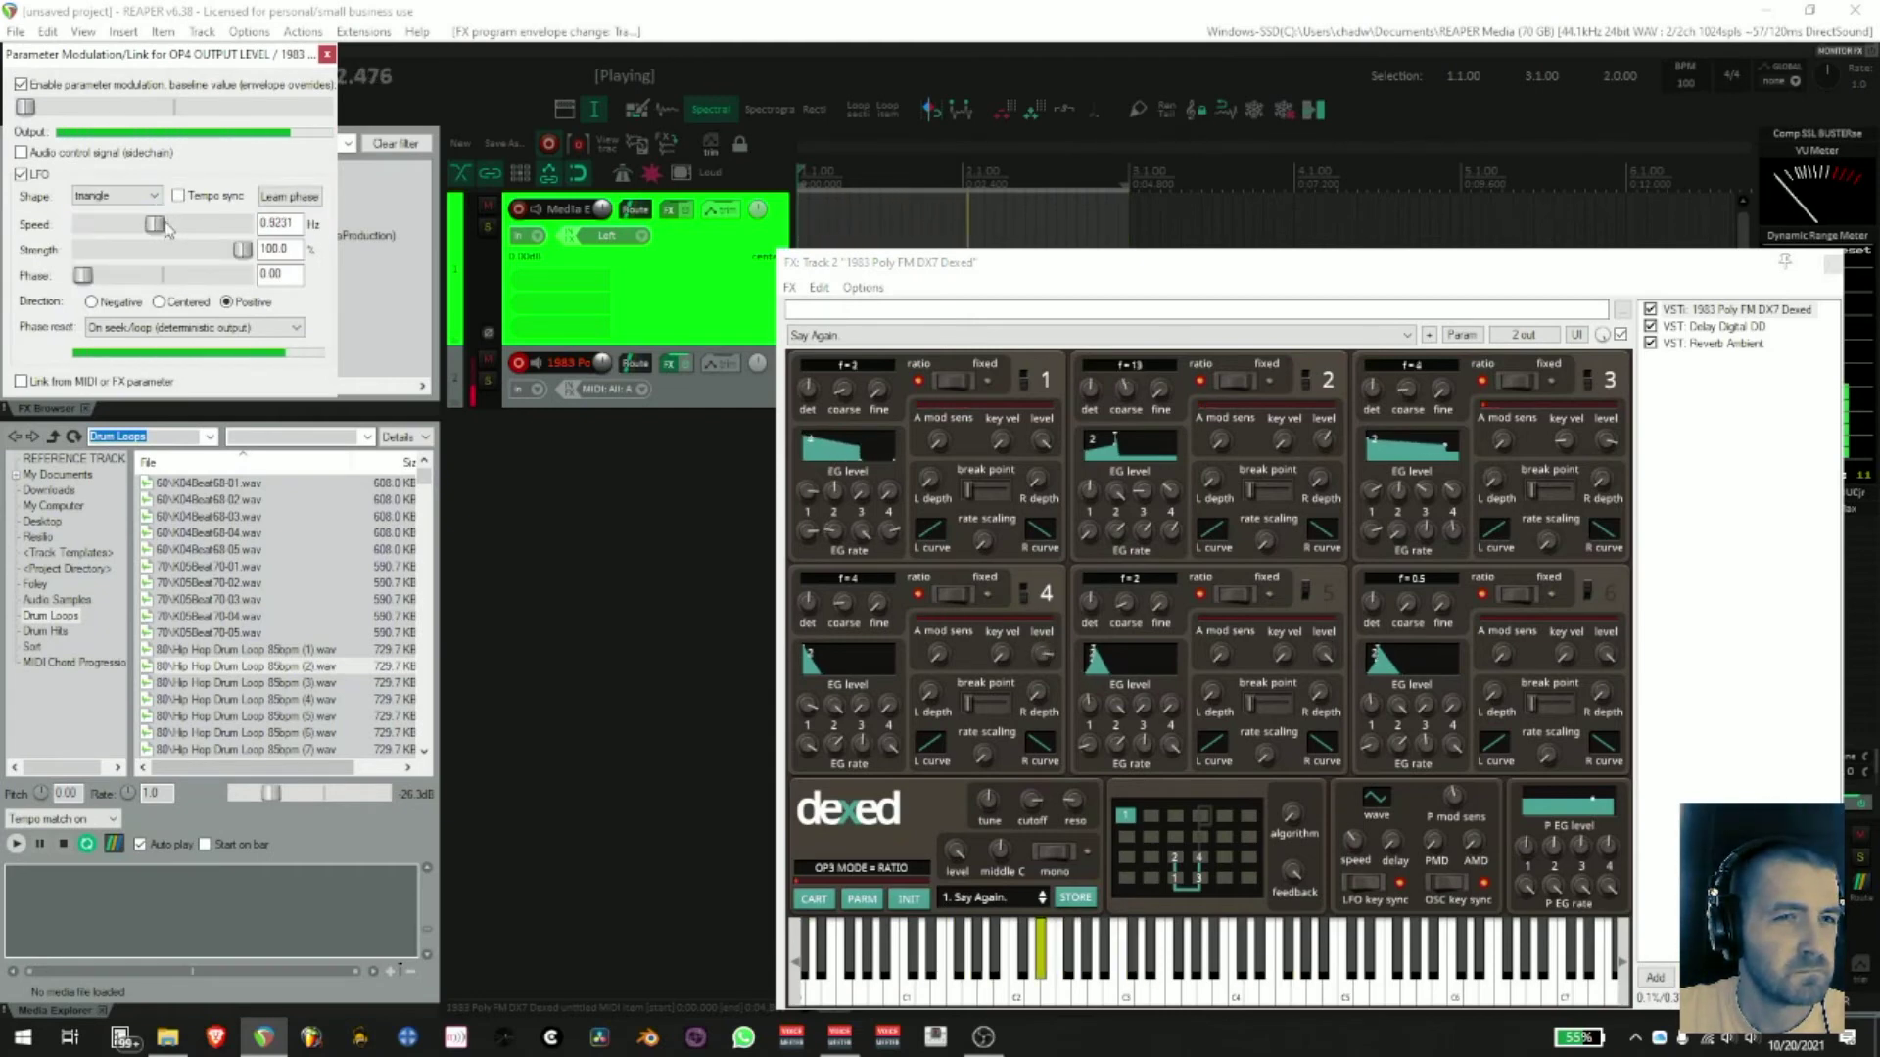
- Slow the LFO speed to 0.5 Hz
scroll(172, 230, "down", 3)
scroll(172, 230, "down", 1)
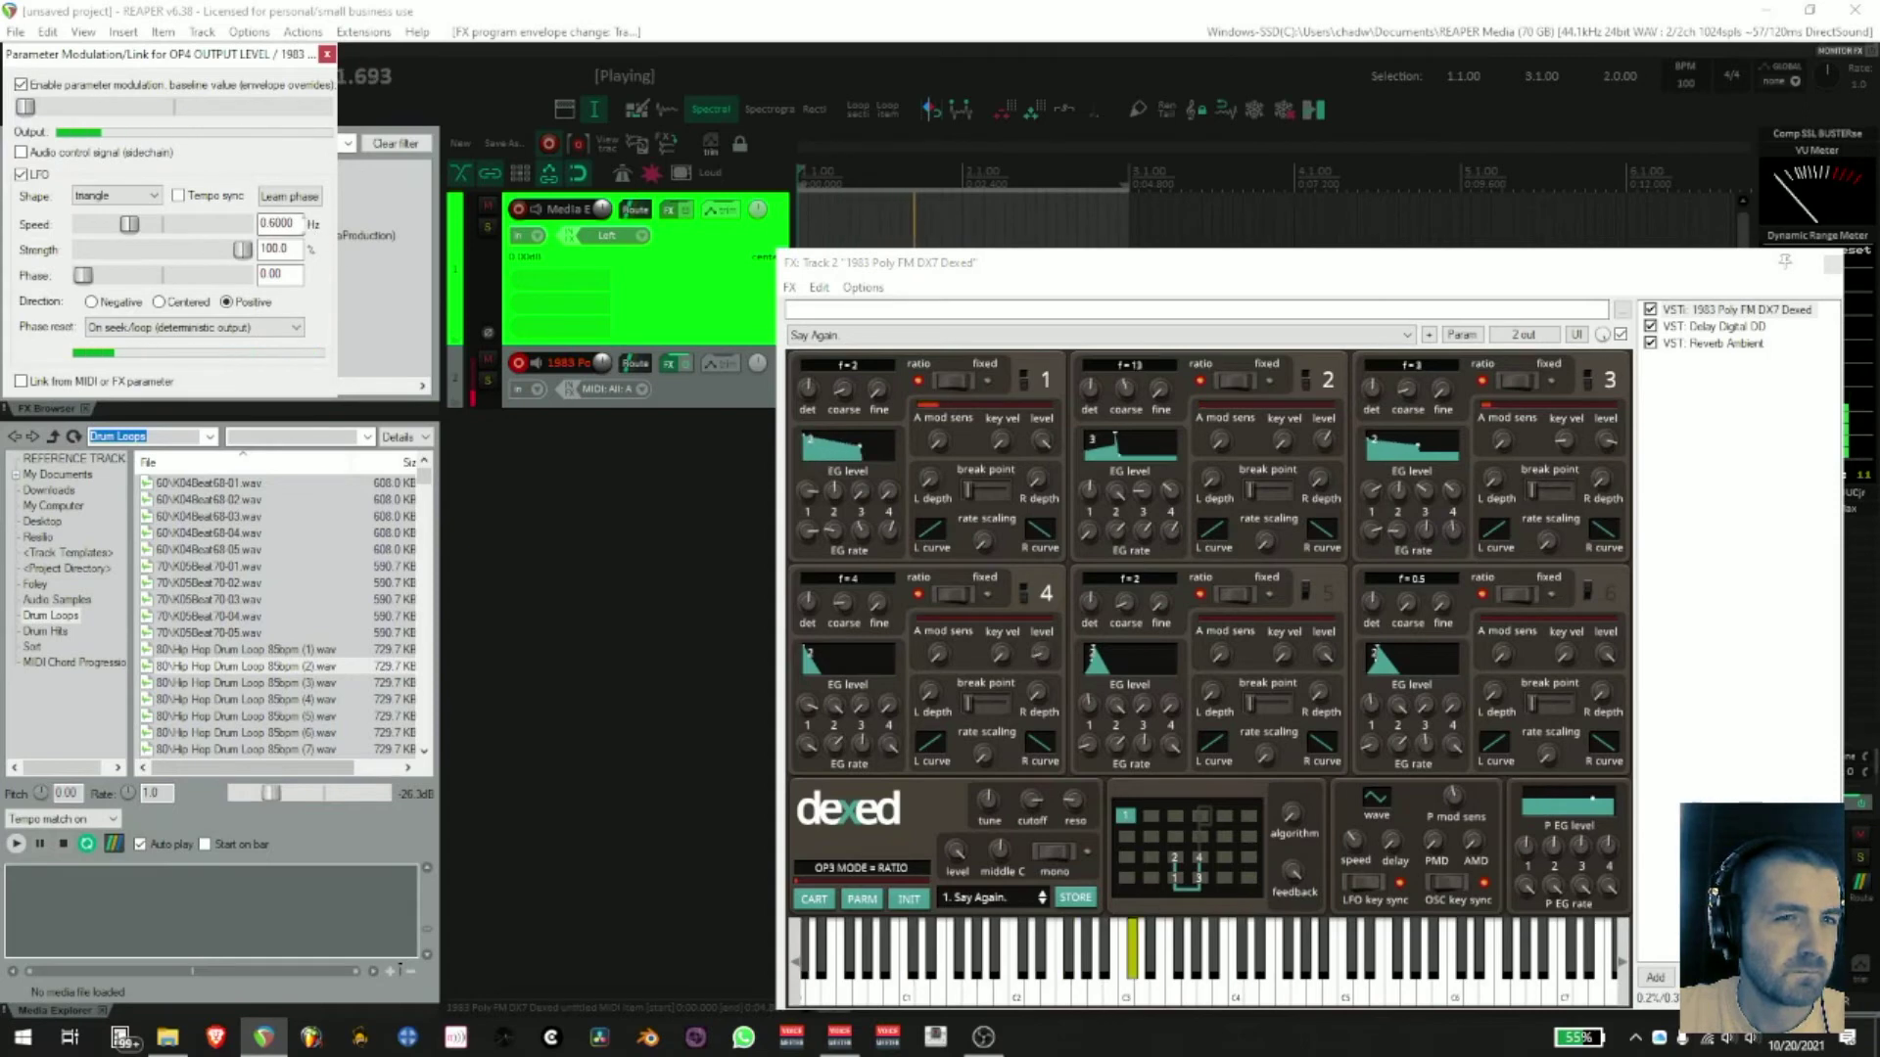
double_click(277, 225)
type(".5")
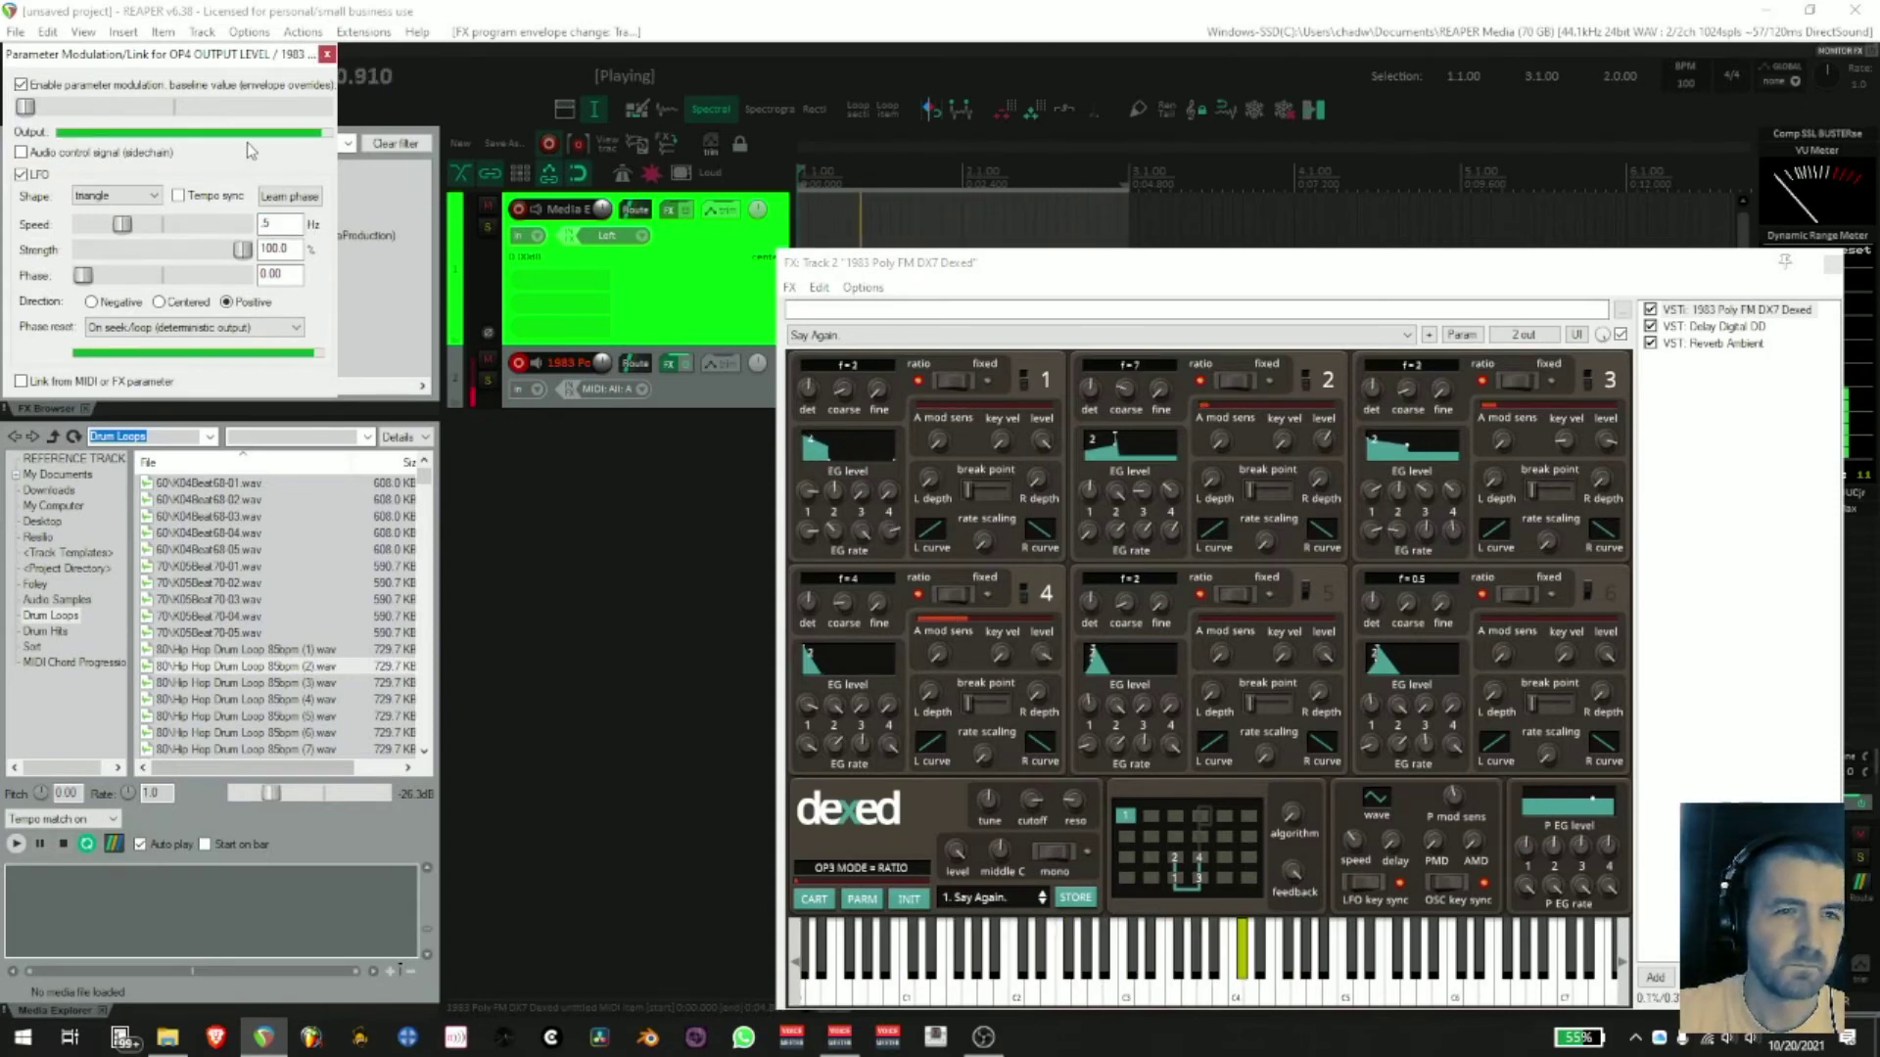
- Sync the LFO to tempo and try speeds of 0.5 and 2 QN before setting it to 4 QN
left_click(178, 196)
left_click_drag(296, 224, 225, 239)
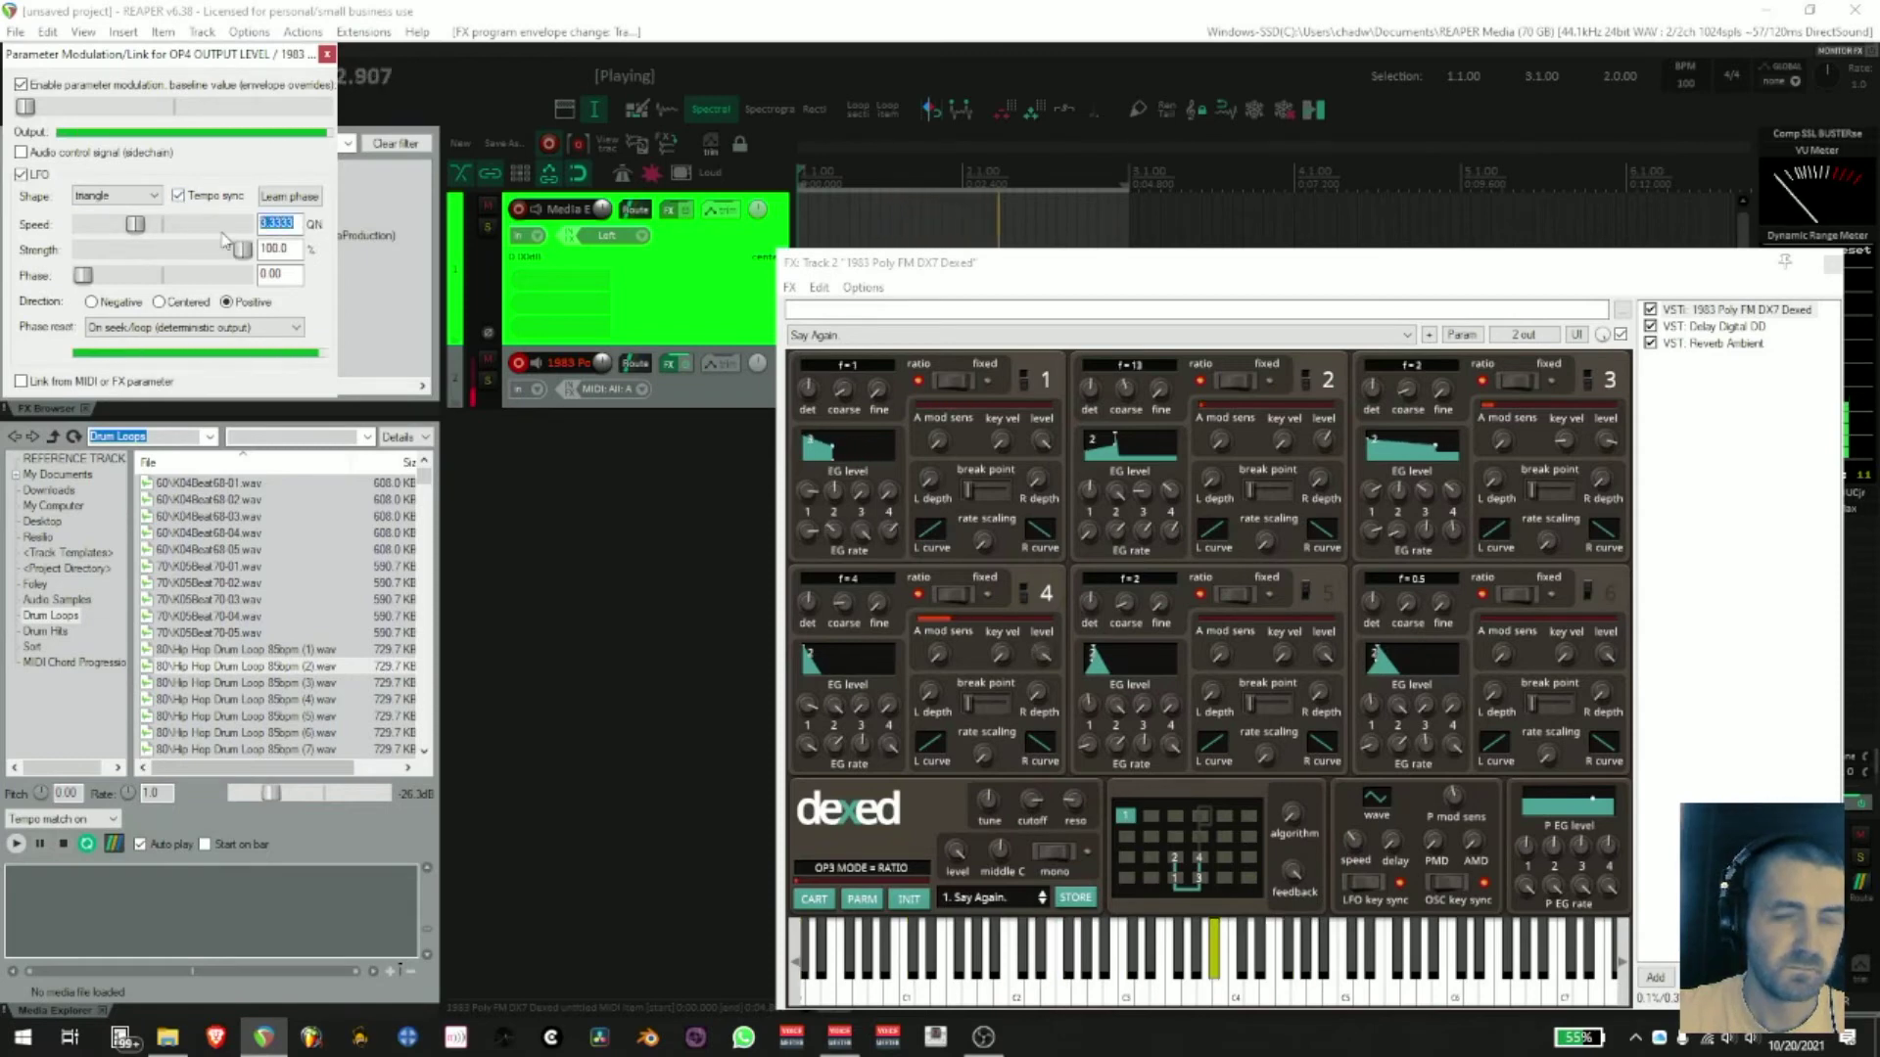
type(".5")
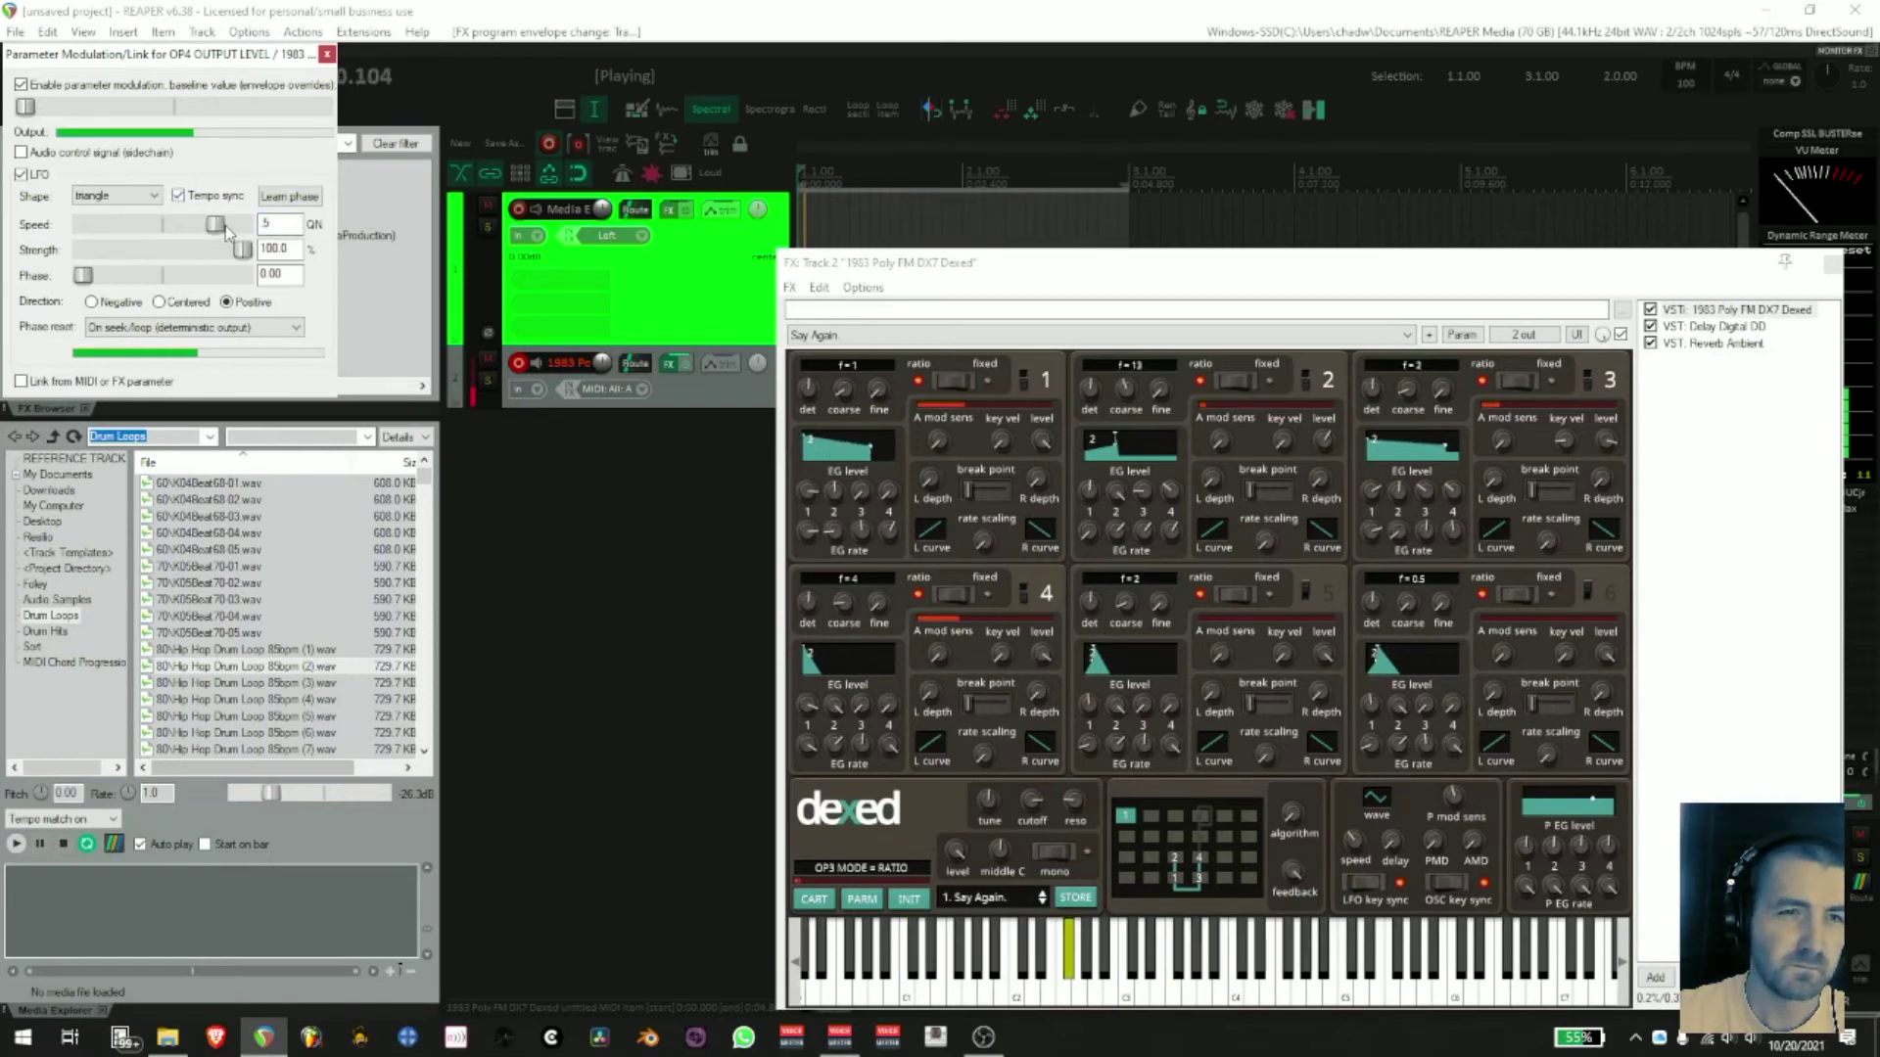
left_click_drag(280, 226, 253, 234)
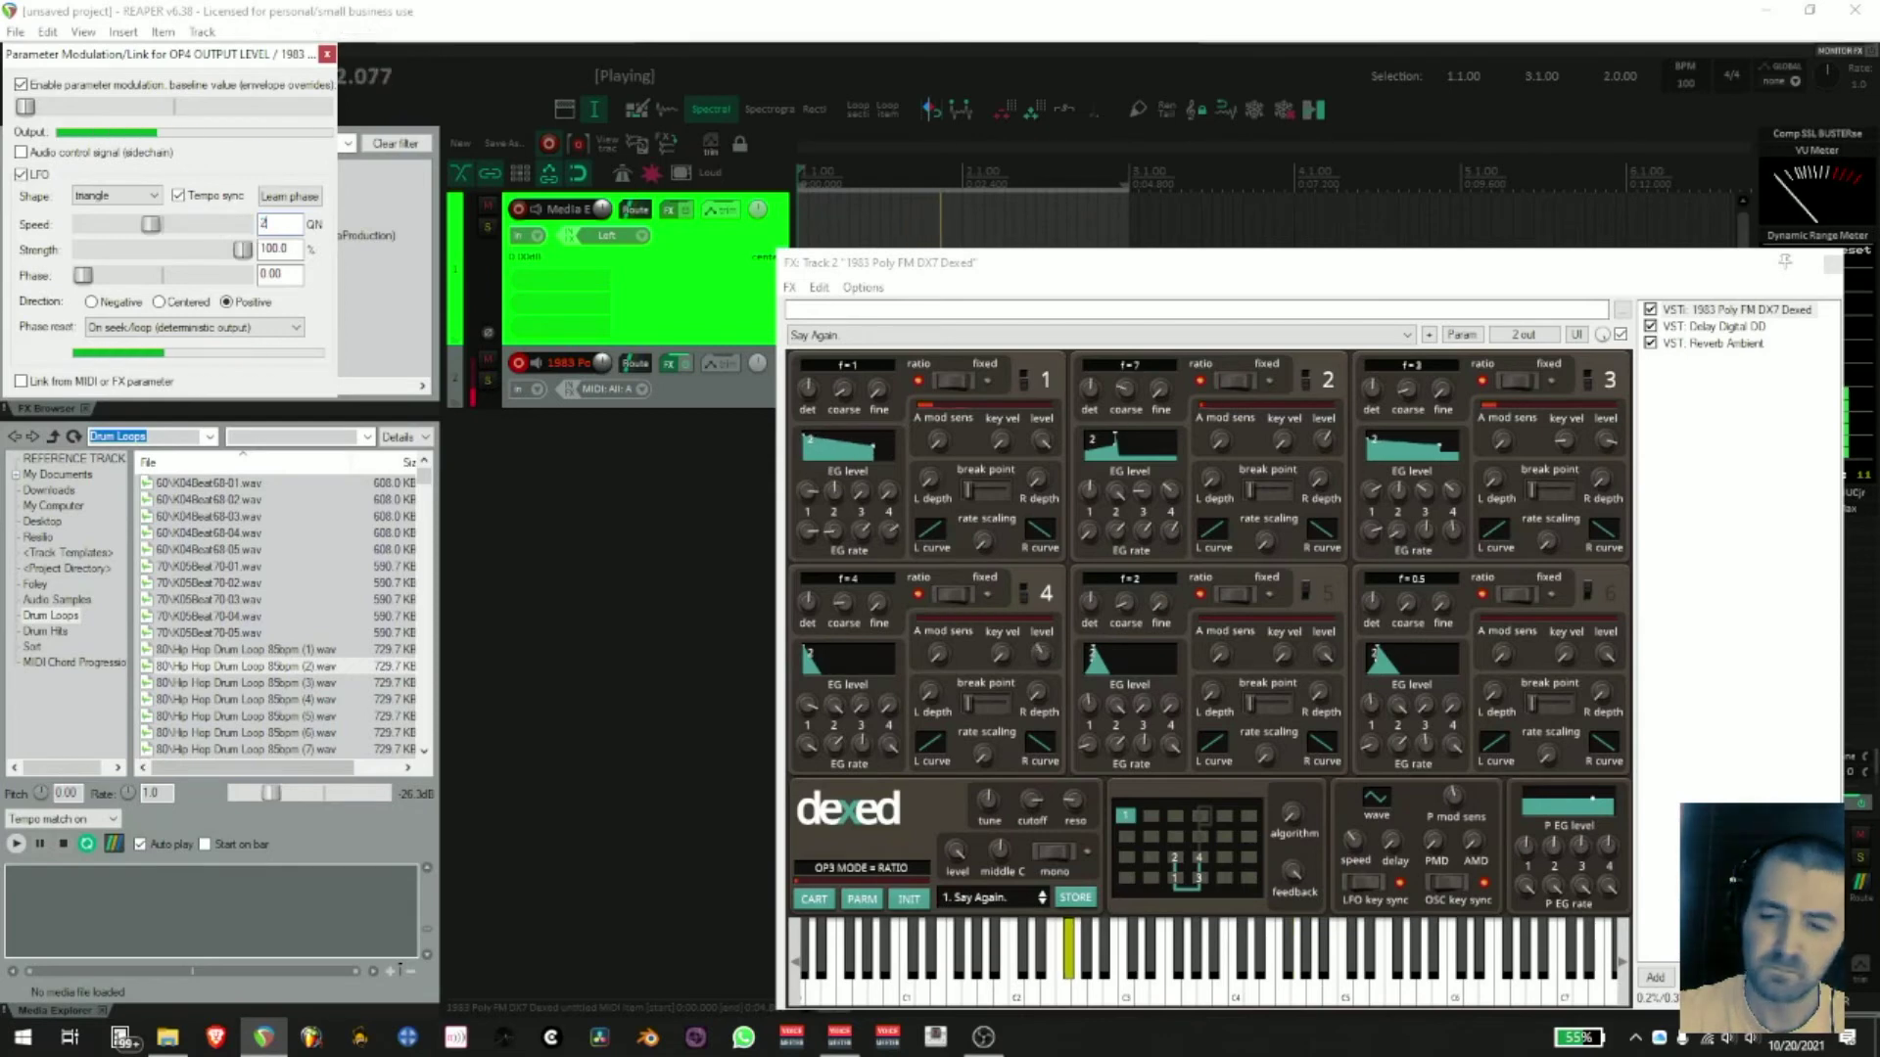
type("2")
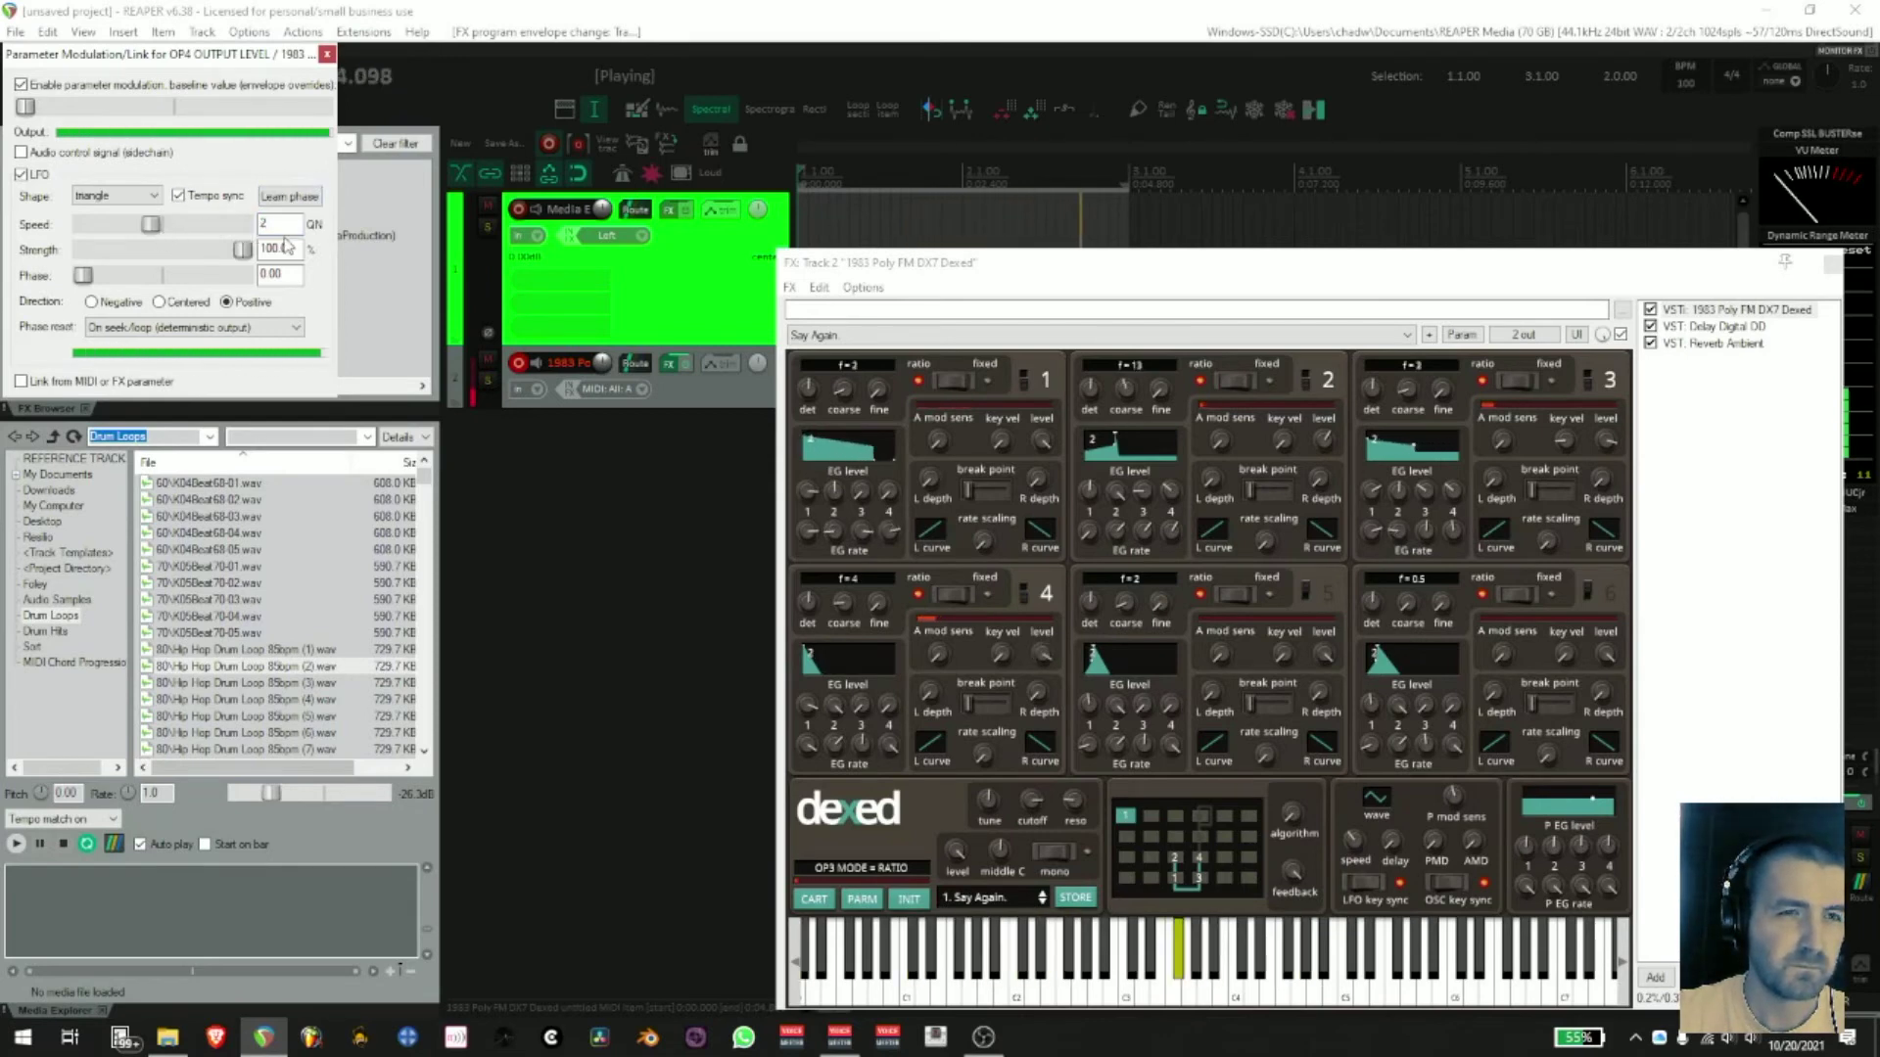
left_click_drag(279, 224, 242, 234)
type("4")
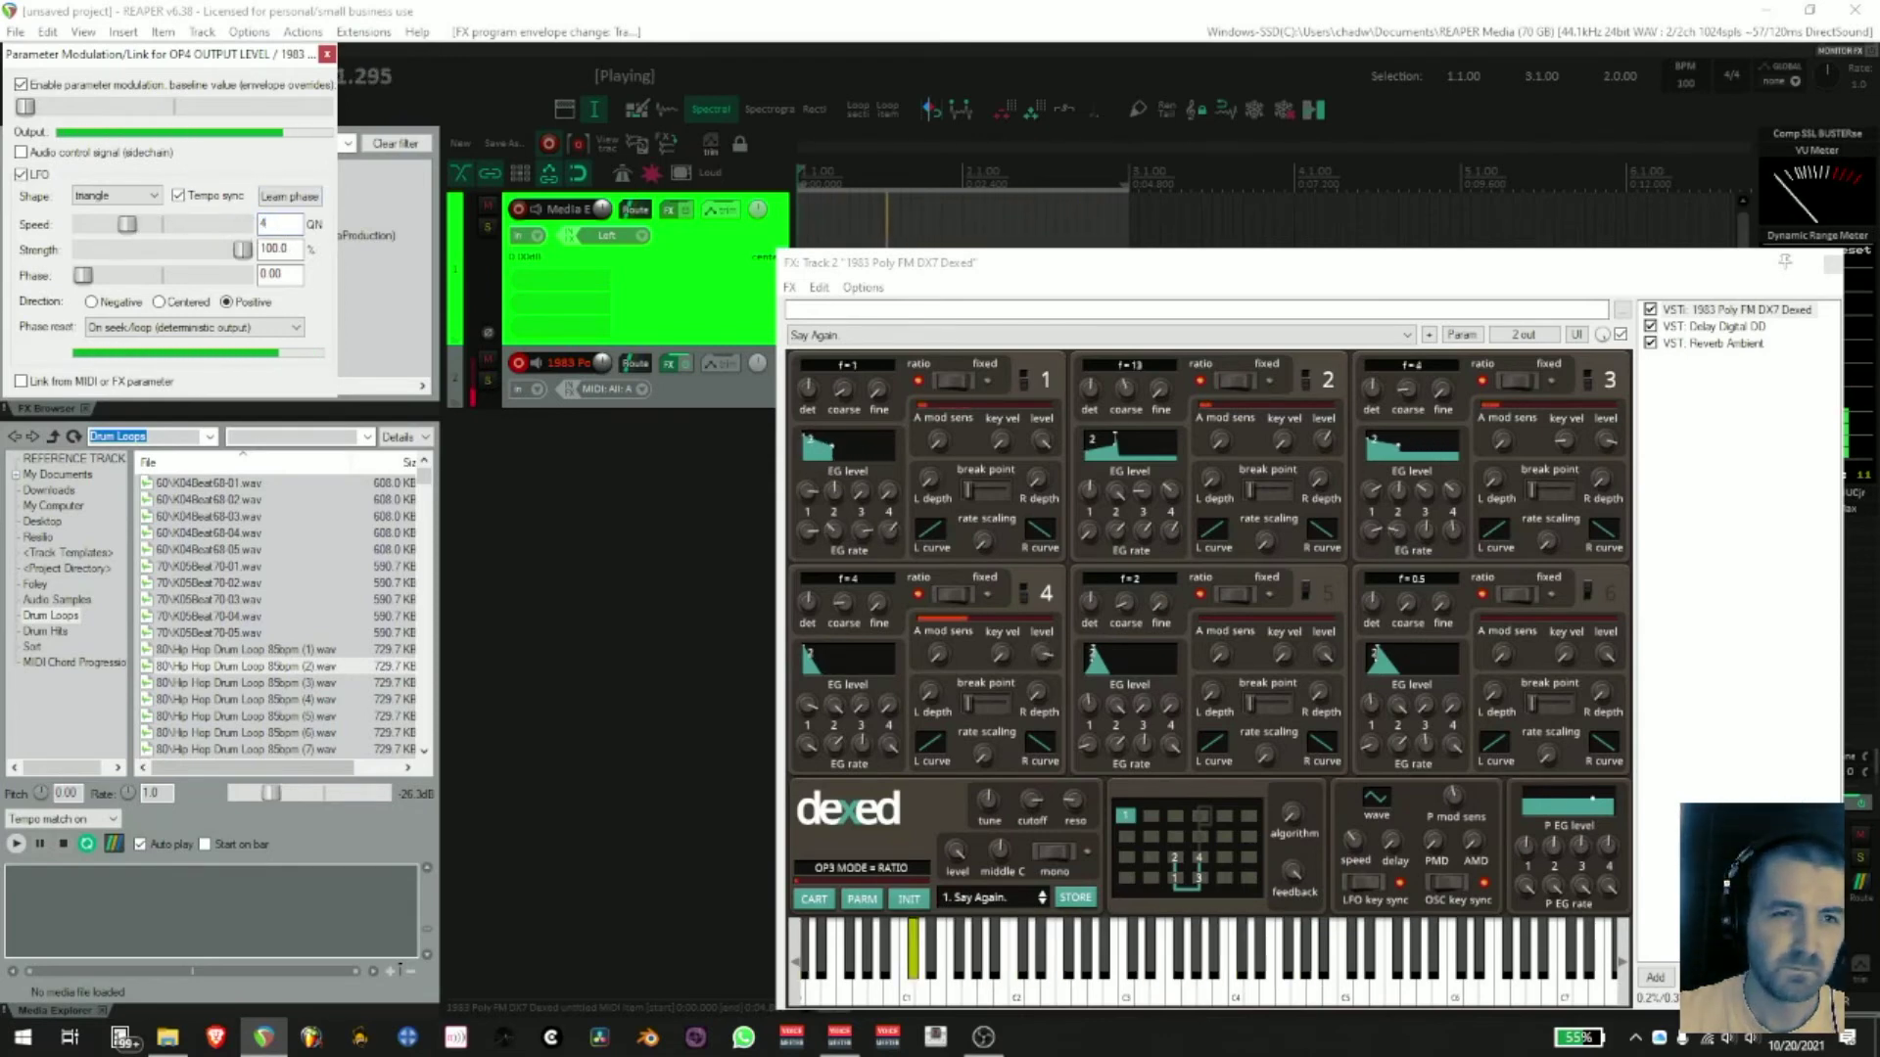
- Change the LFO shape to random and reduce its strength to about 53.5%
left_click_drag(220, 60, 450, 272)
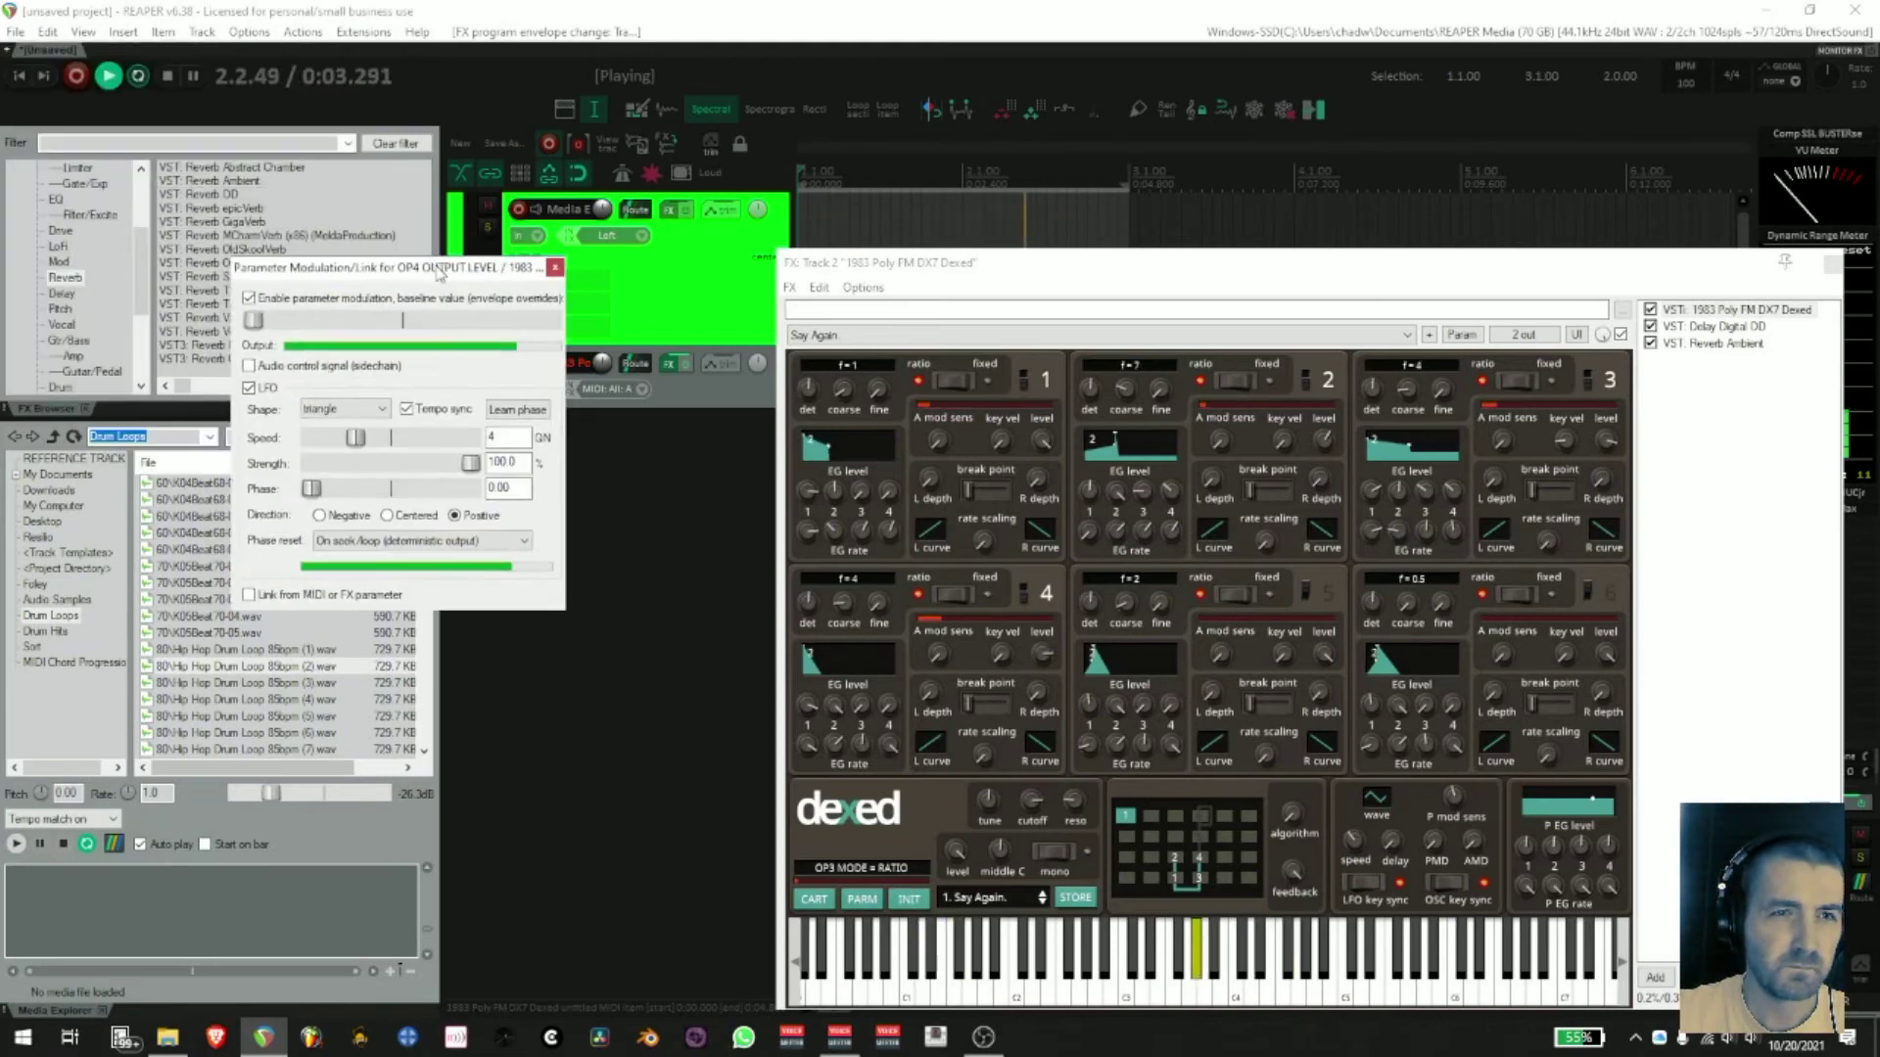
left_click(347, 407)
left_click(336, 488)
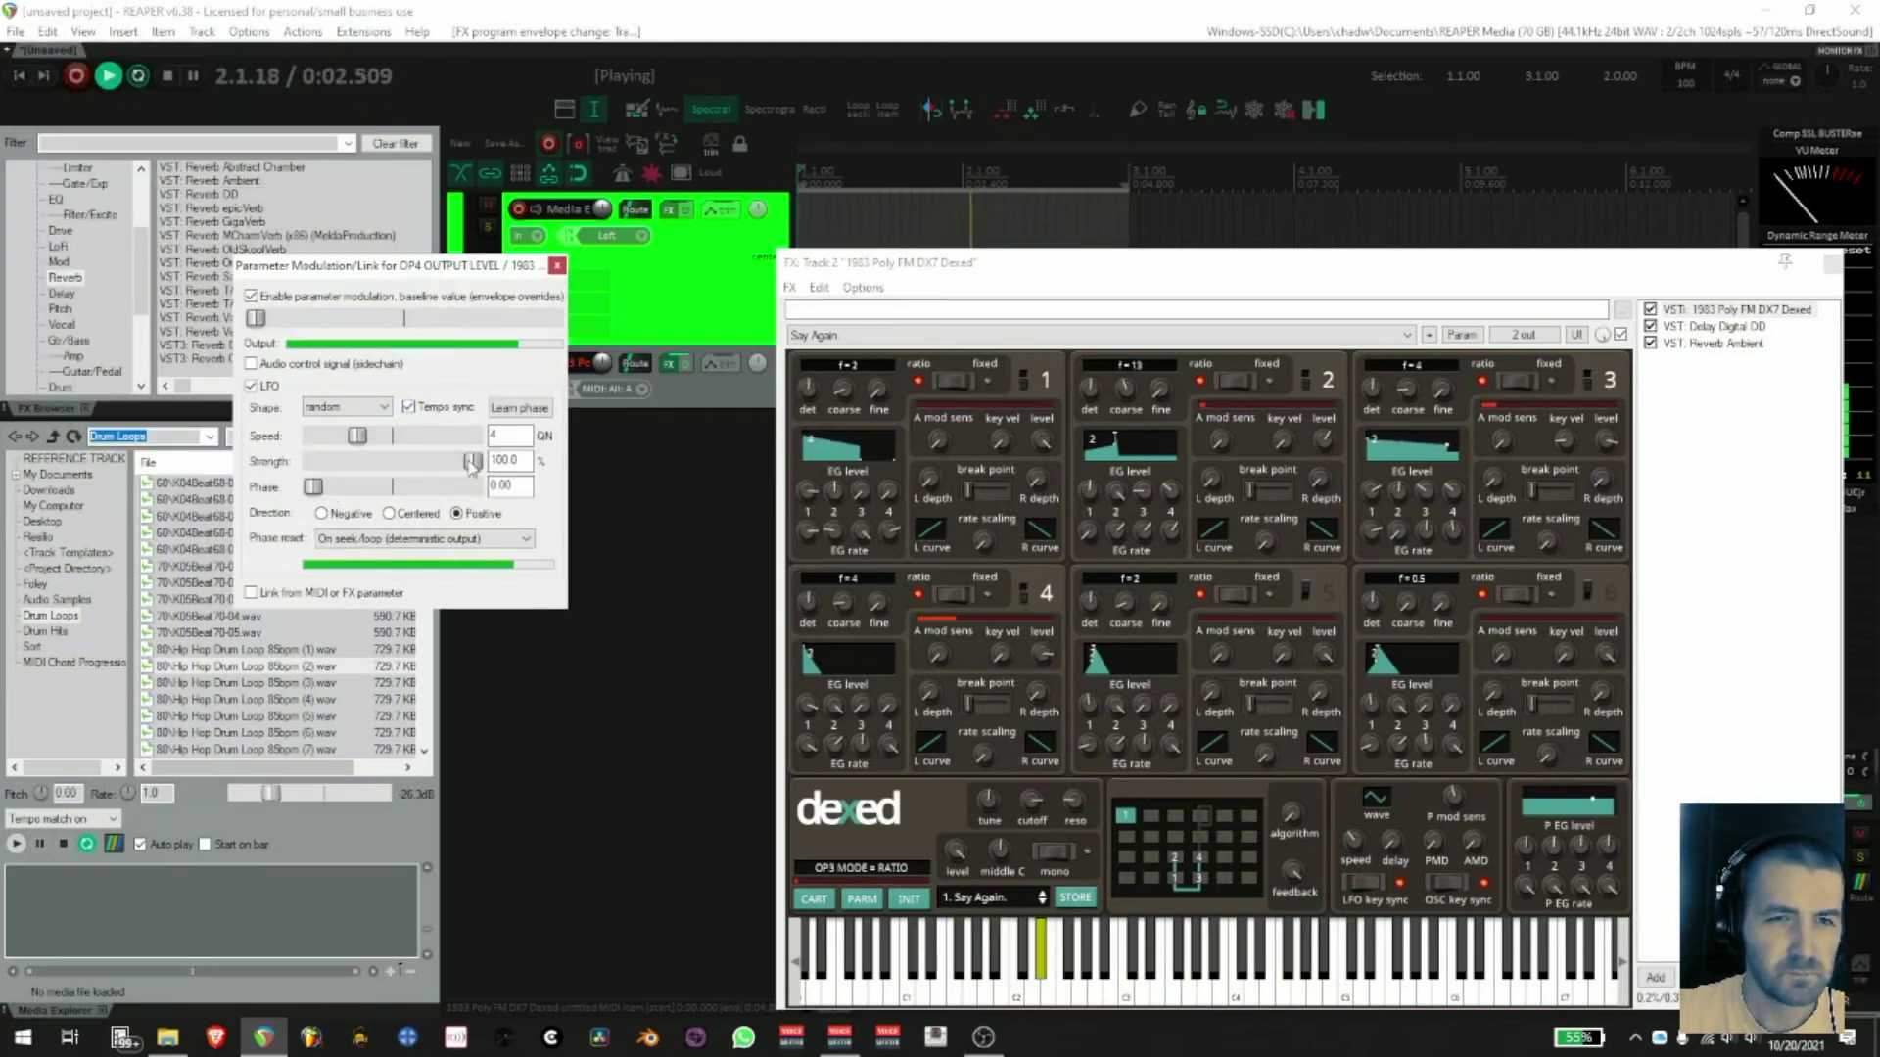
left_click_drag(471, 461, 397, 461)
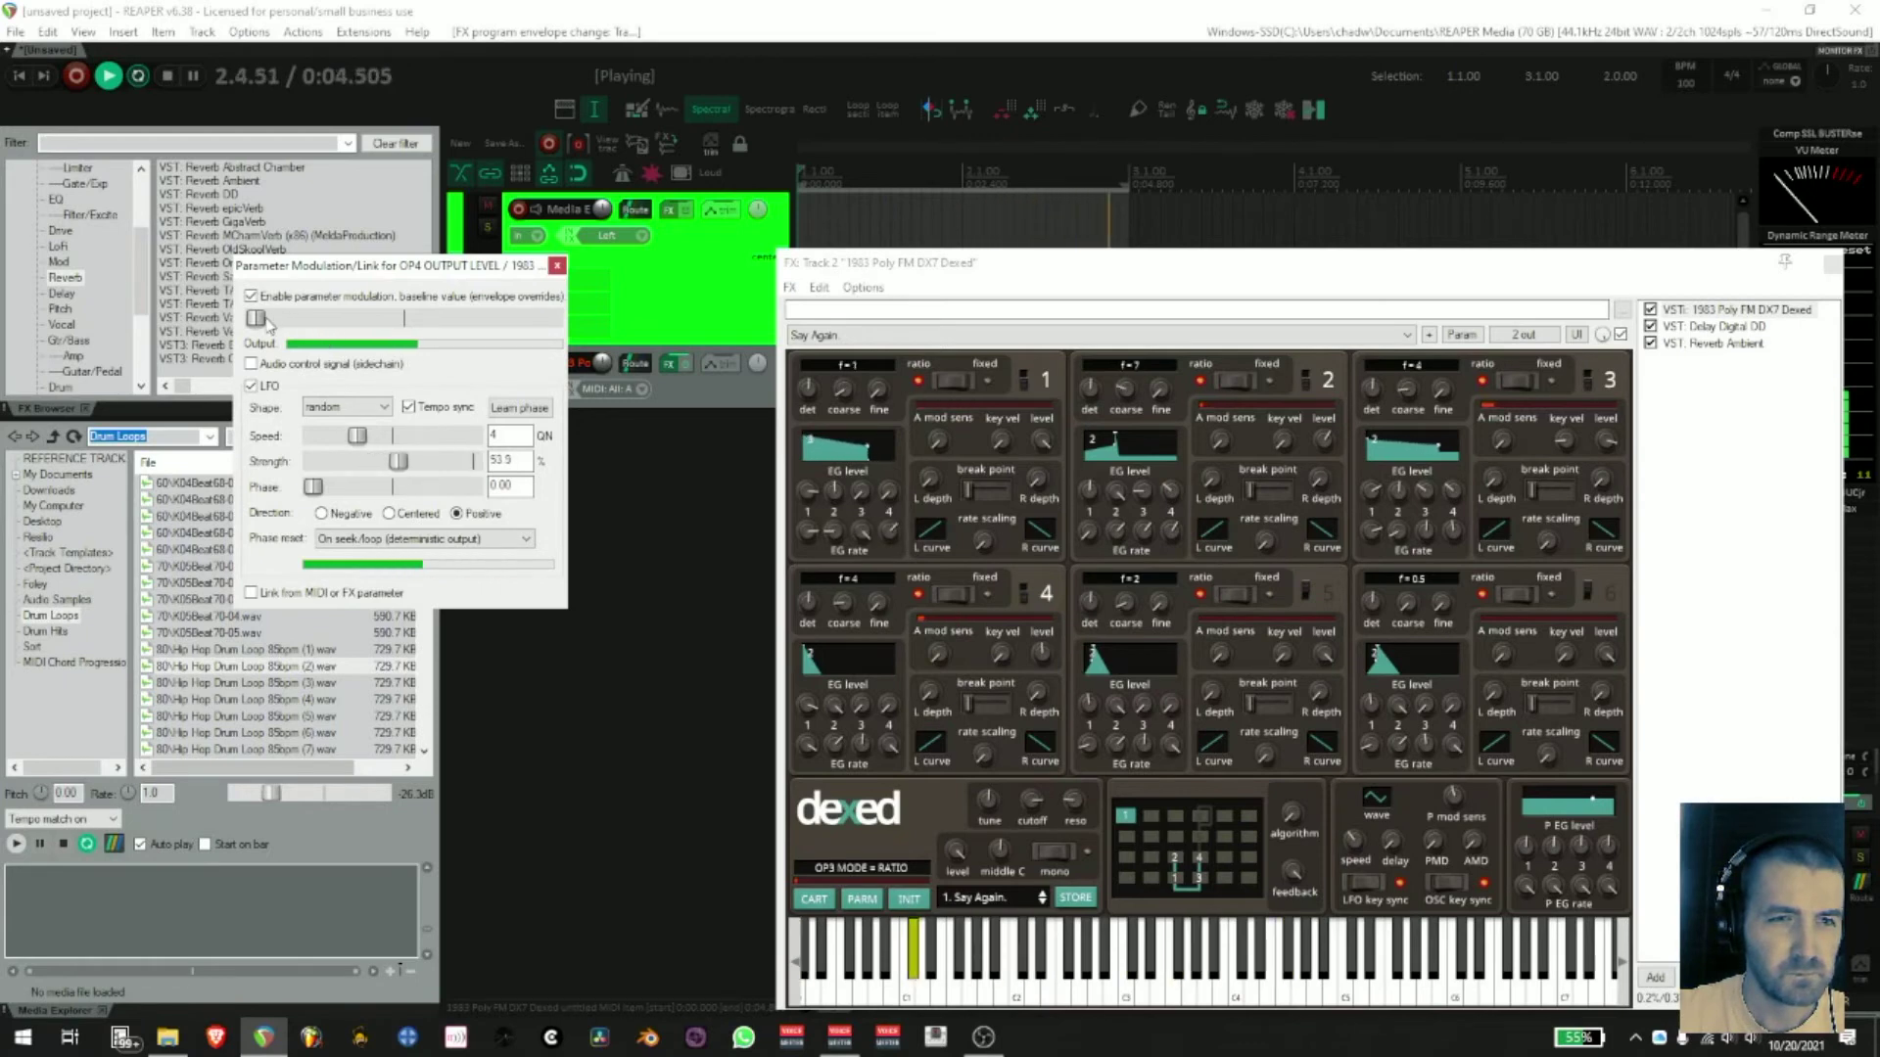
- Center the LFO direction, set the modulation baseline slightly below the midpoint, and lower the strength to about 46%
left_click_drag(256, 317, 403, 317)
left_click(388, 513)
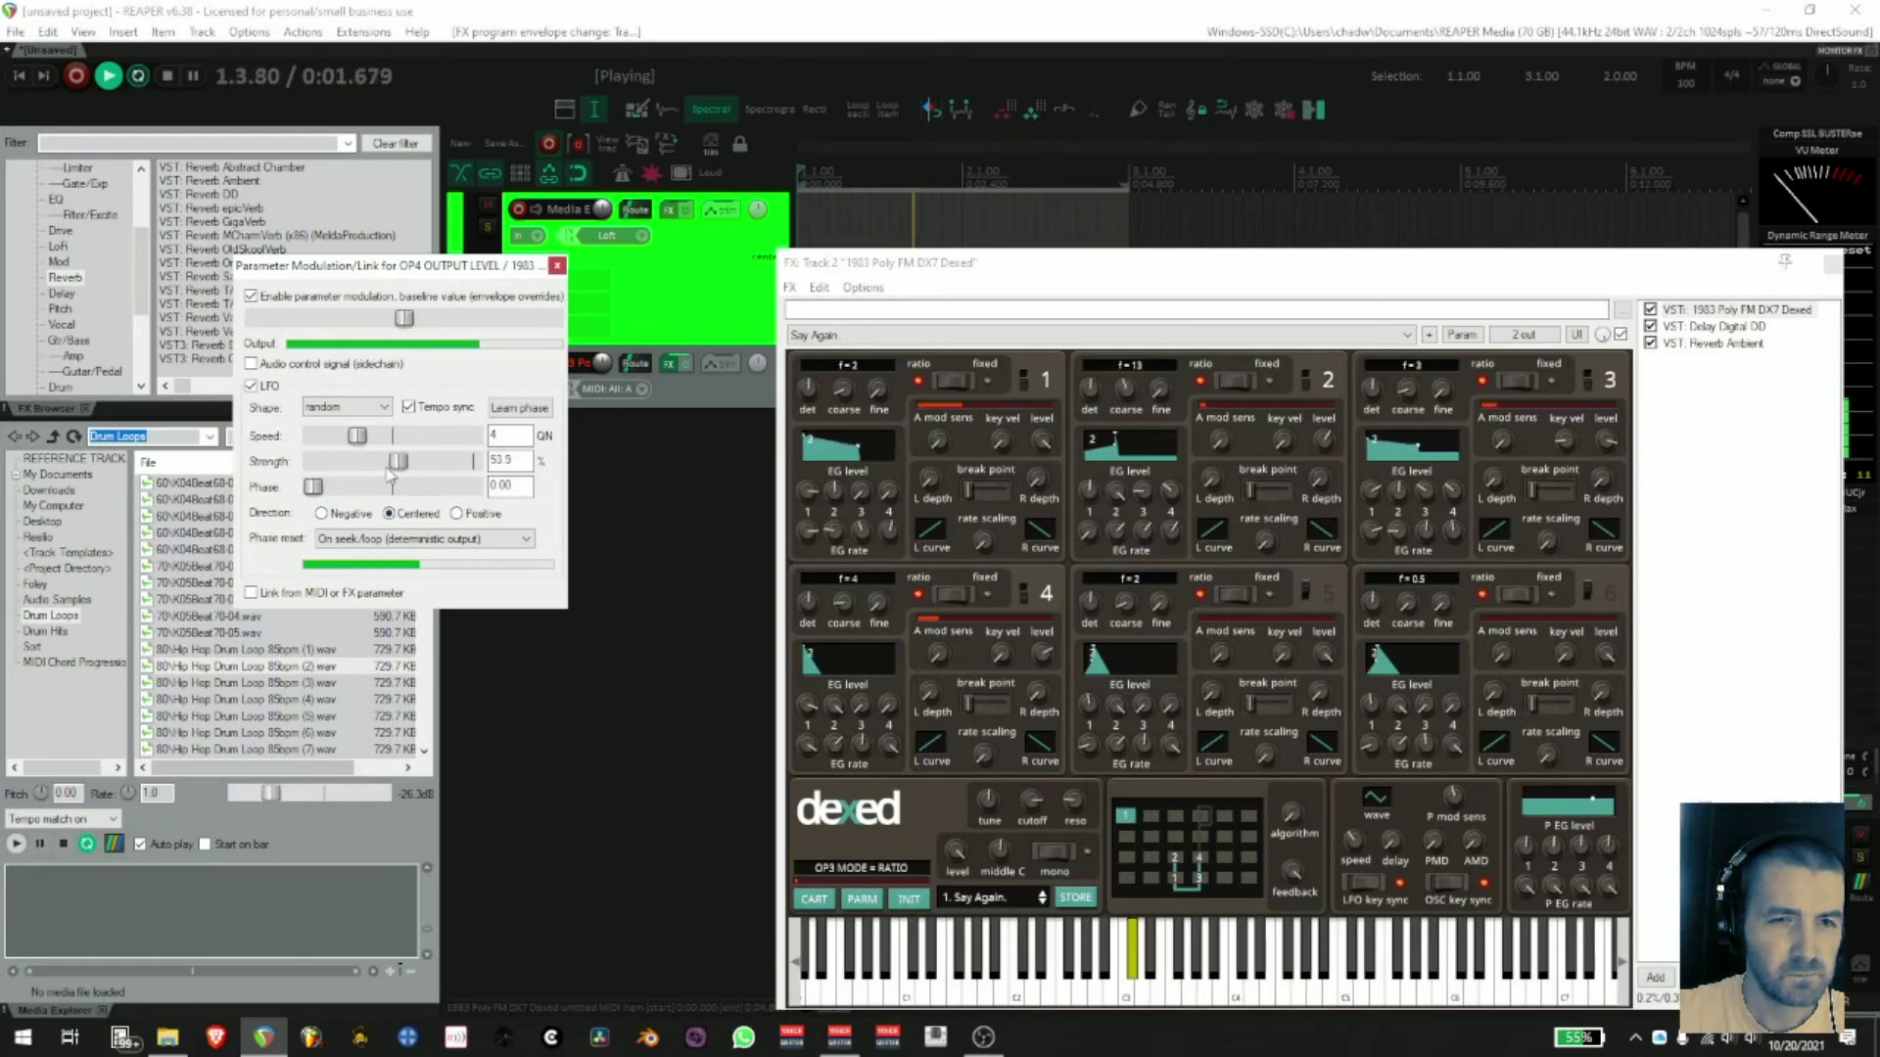
left_click_drag(398, 463, 396, 466)
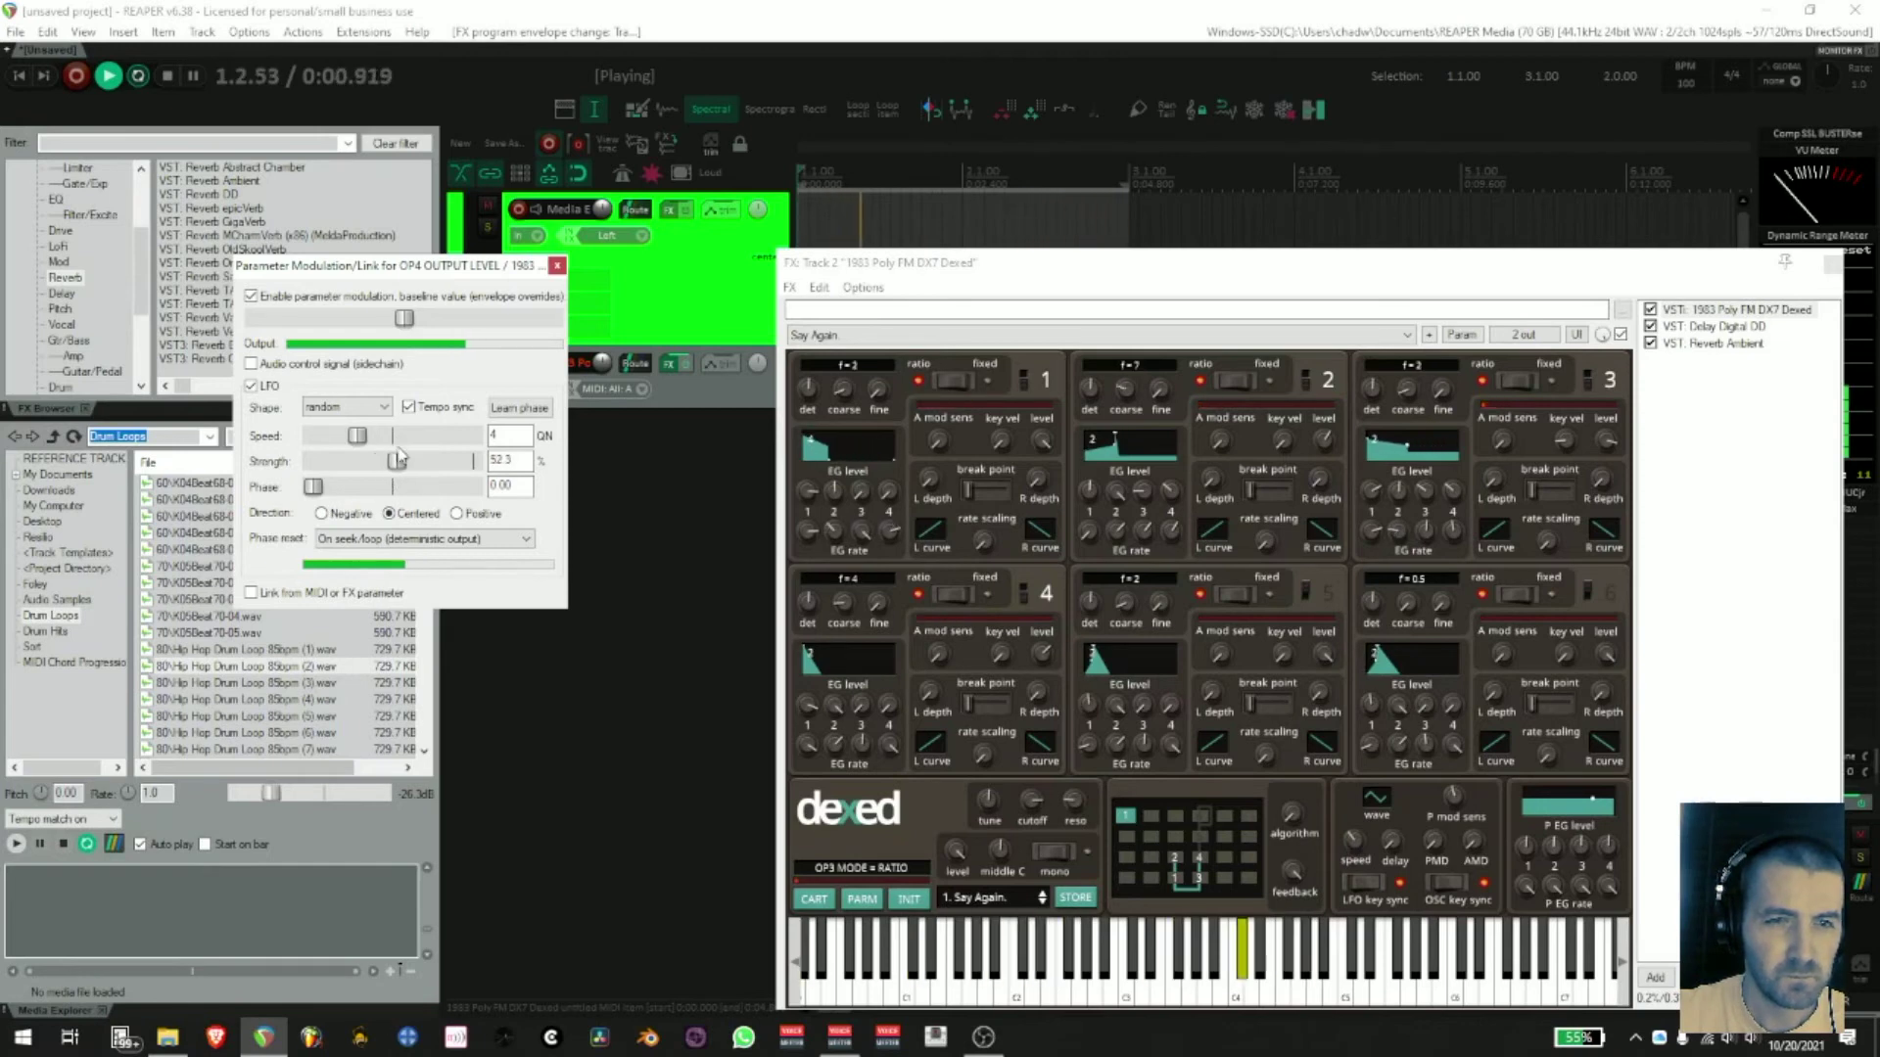
left_click_drag(404, 320, 365, 323)
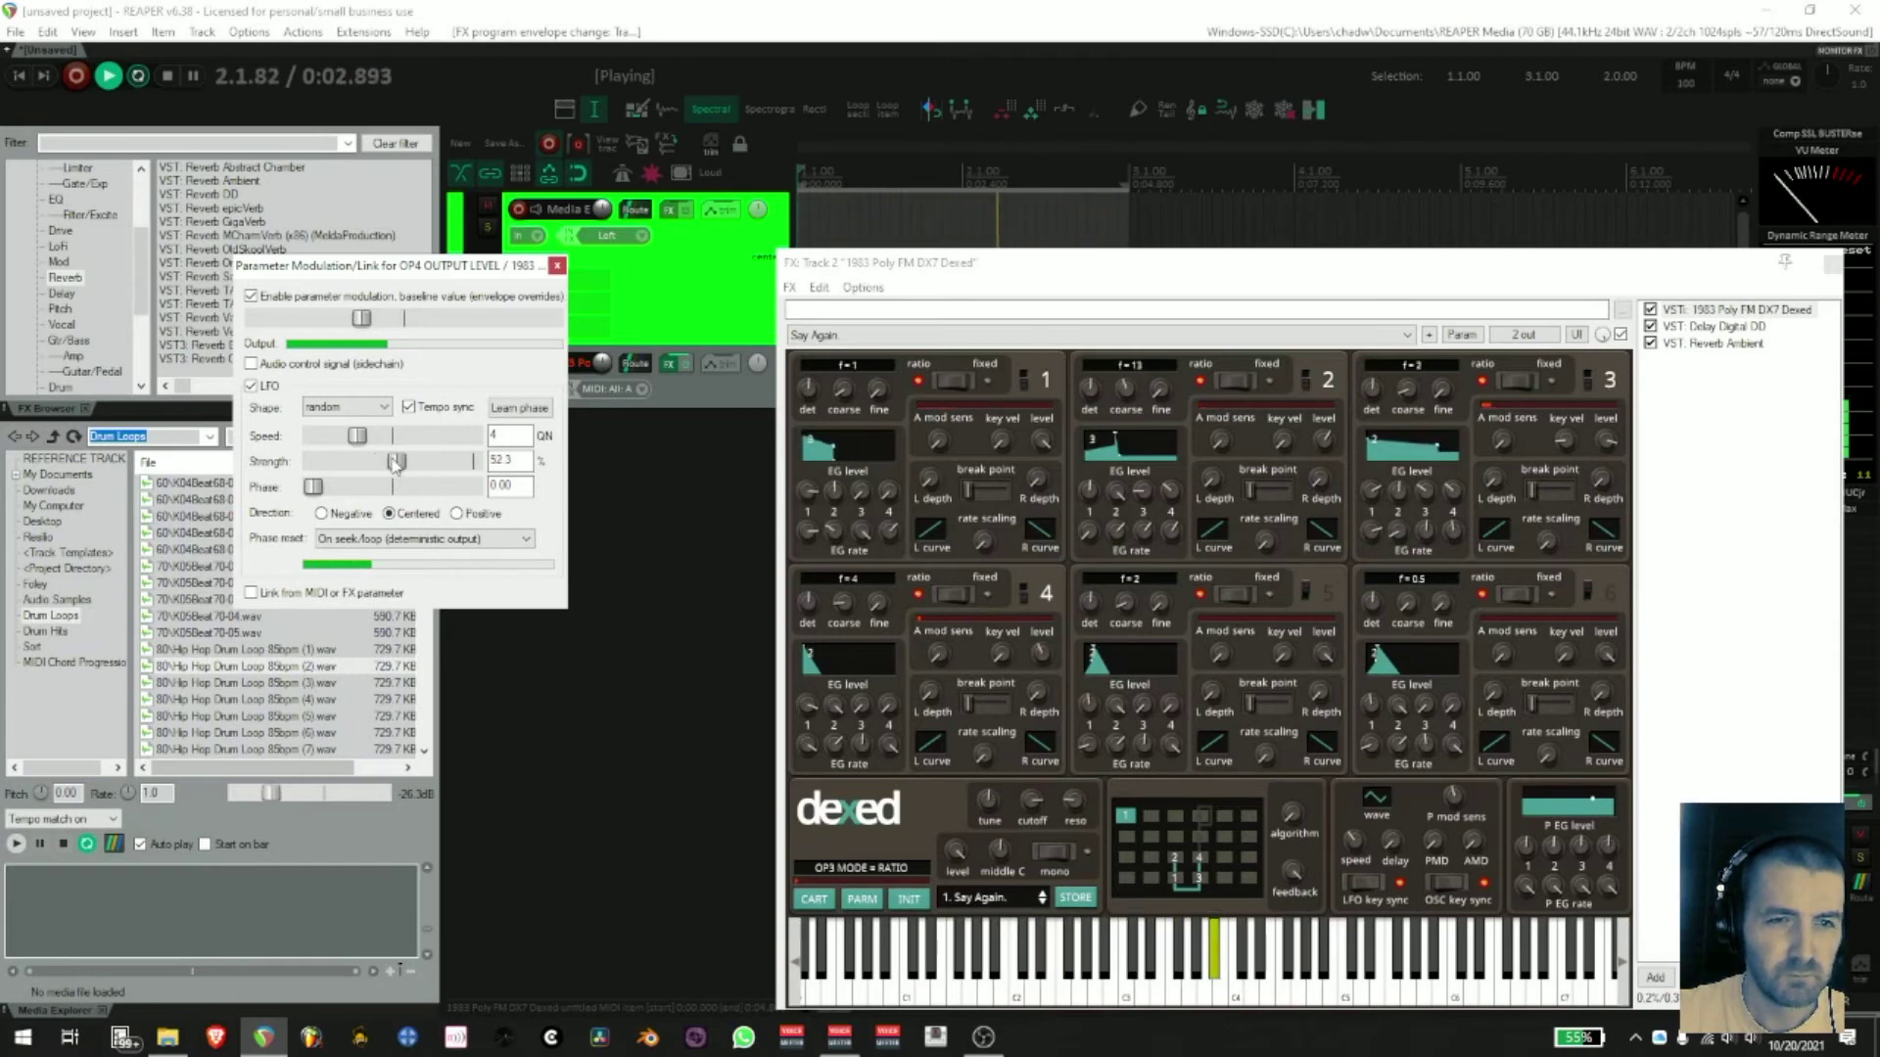
left_click_drag(400, 463, 392, 461)
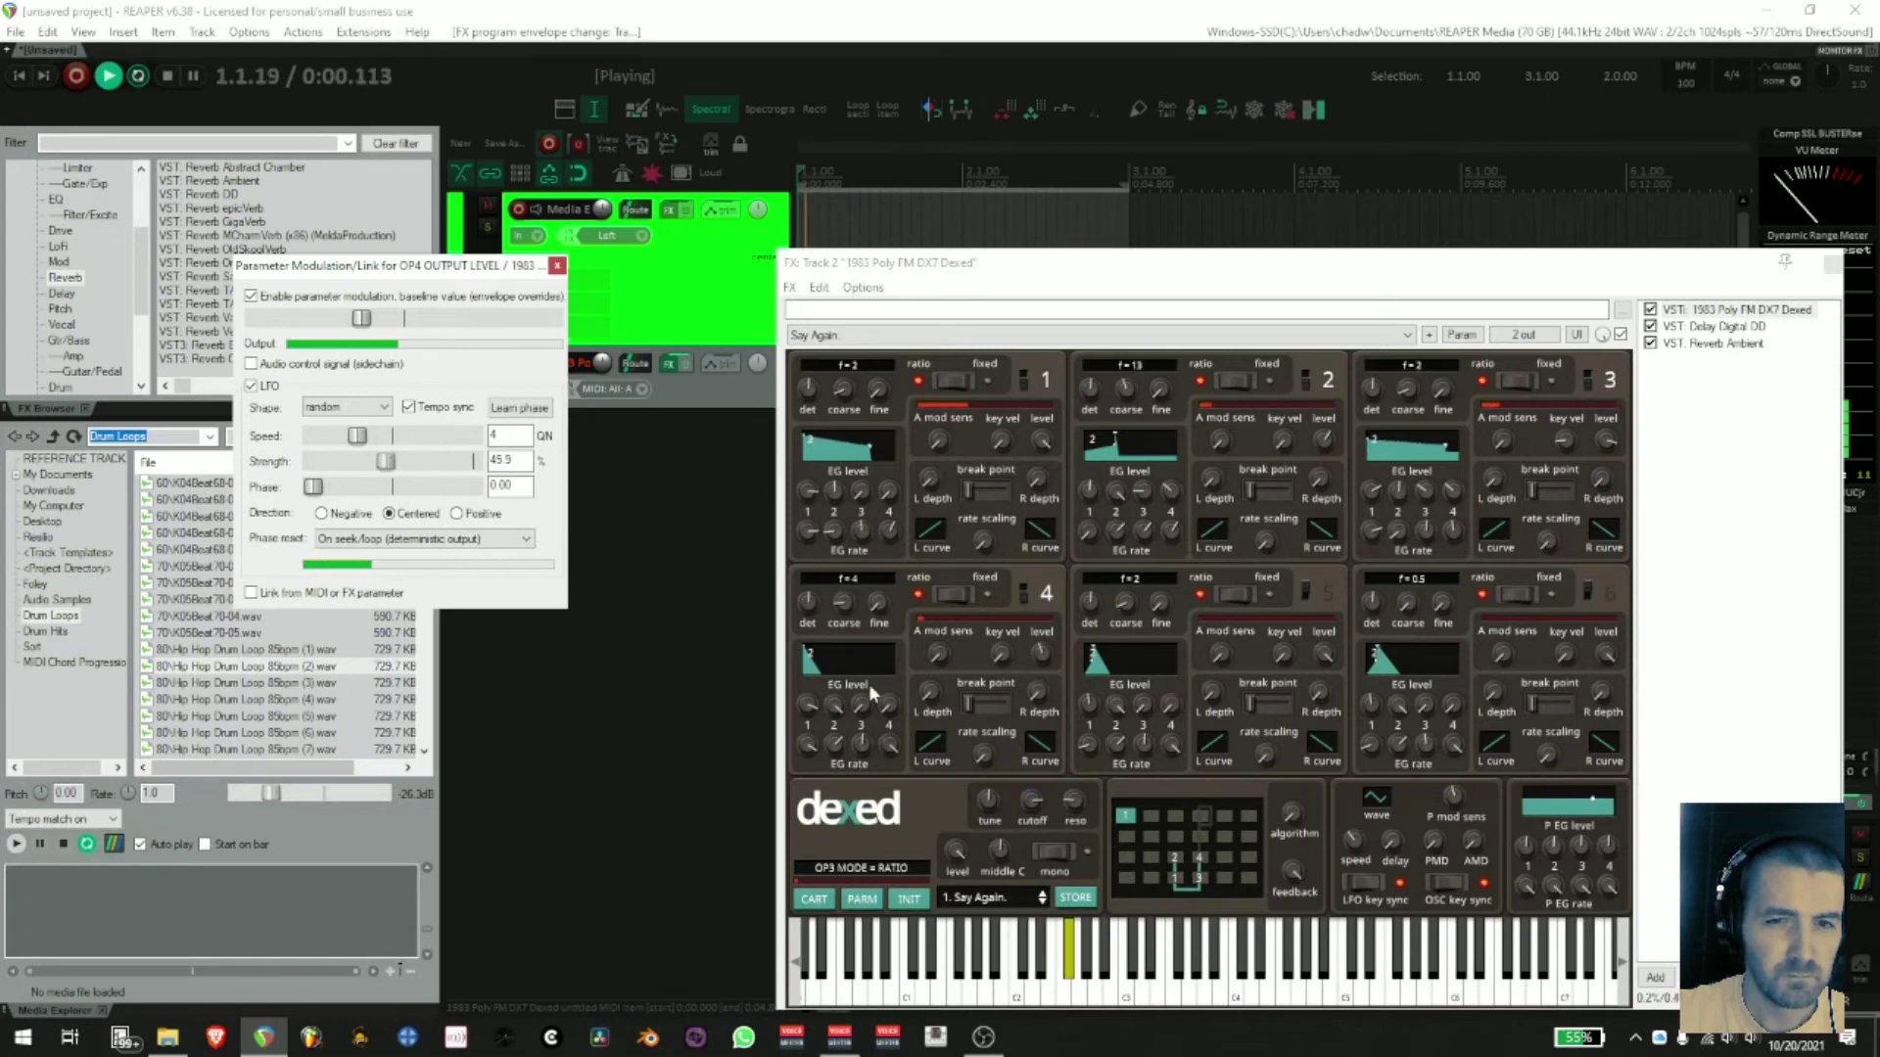
- Lengthen operator 4's envelope through its EG rates and levels, and set operator 3's EG rate 4 to 43
left_click(889, 750)
left_click_drag(889, 750, 888, 783)
left_click_drag(888, 707, 867, 664)
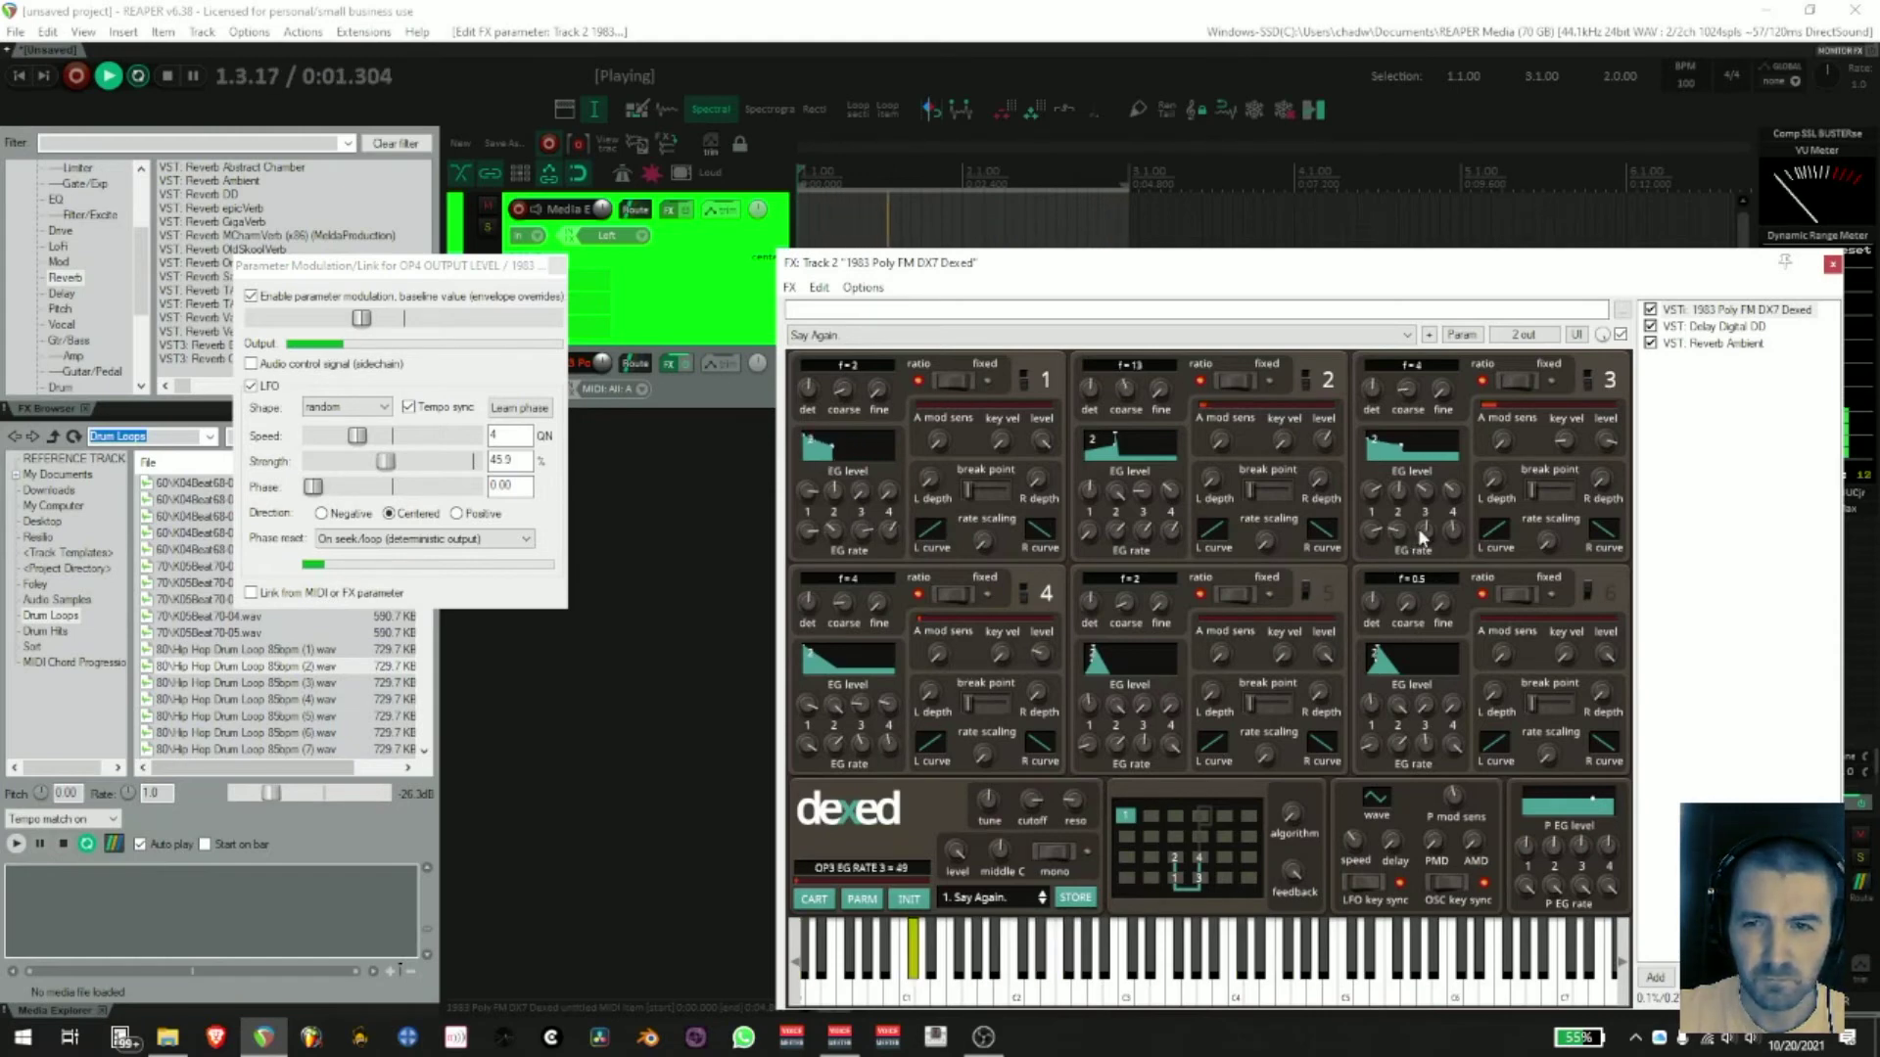
mouse_move(1419, 528)
left_mouse_down()
mouse_move(1418, 553)
mouse_move(1454, 524)
left_mouse_up()
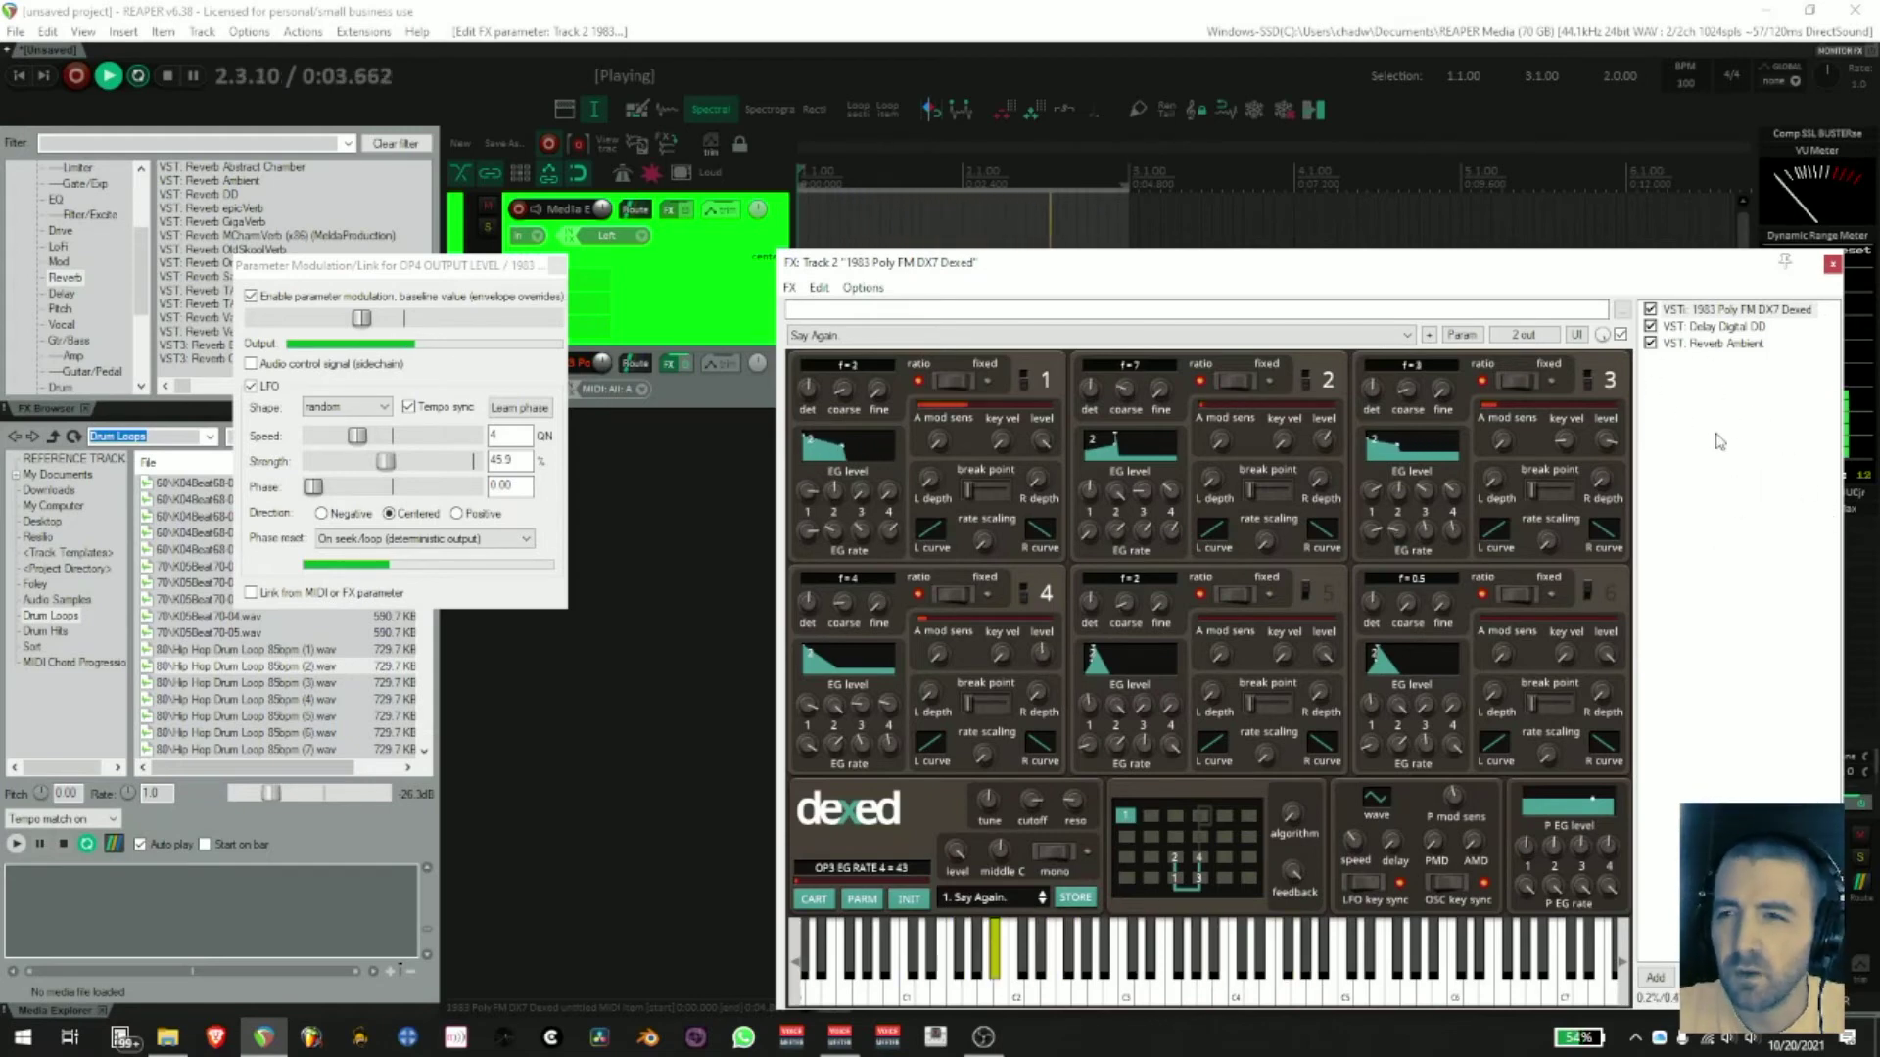
- Stop playback, close the parameter modulation window, and reposition the FX window
key("space")
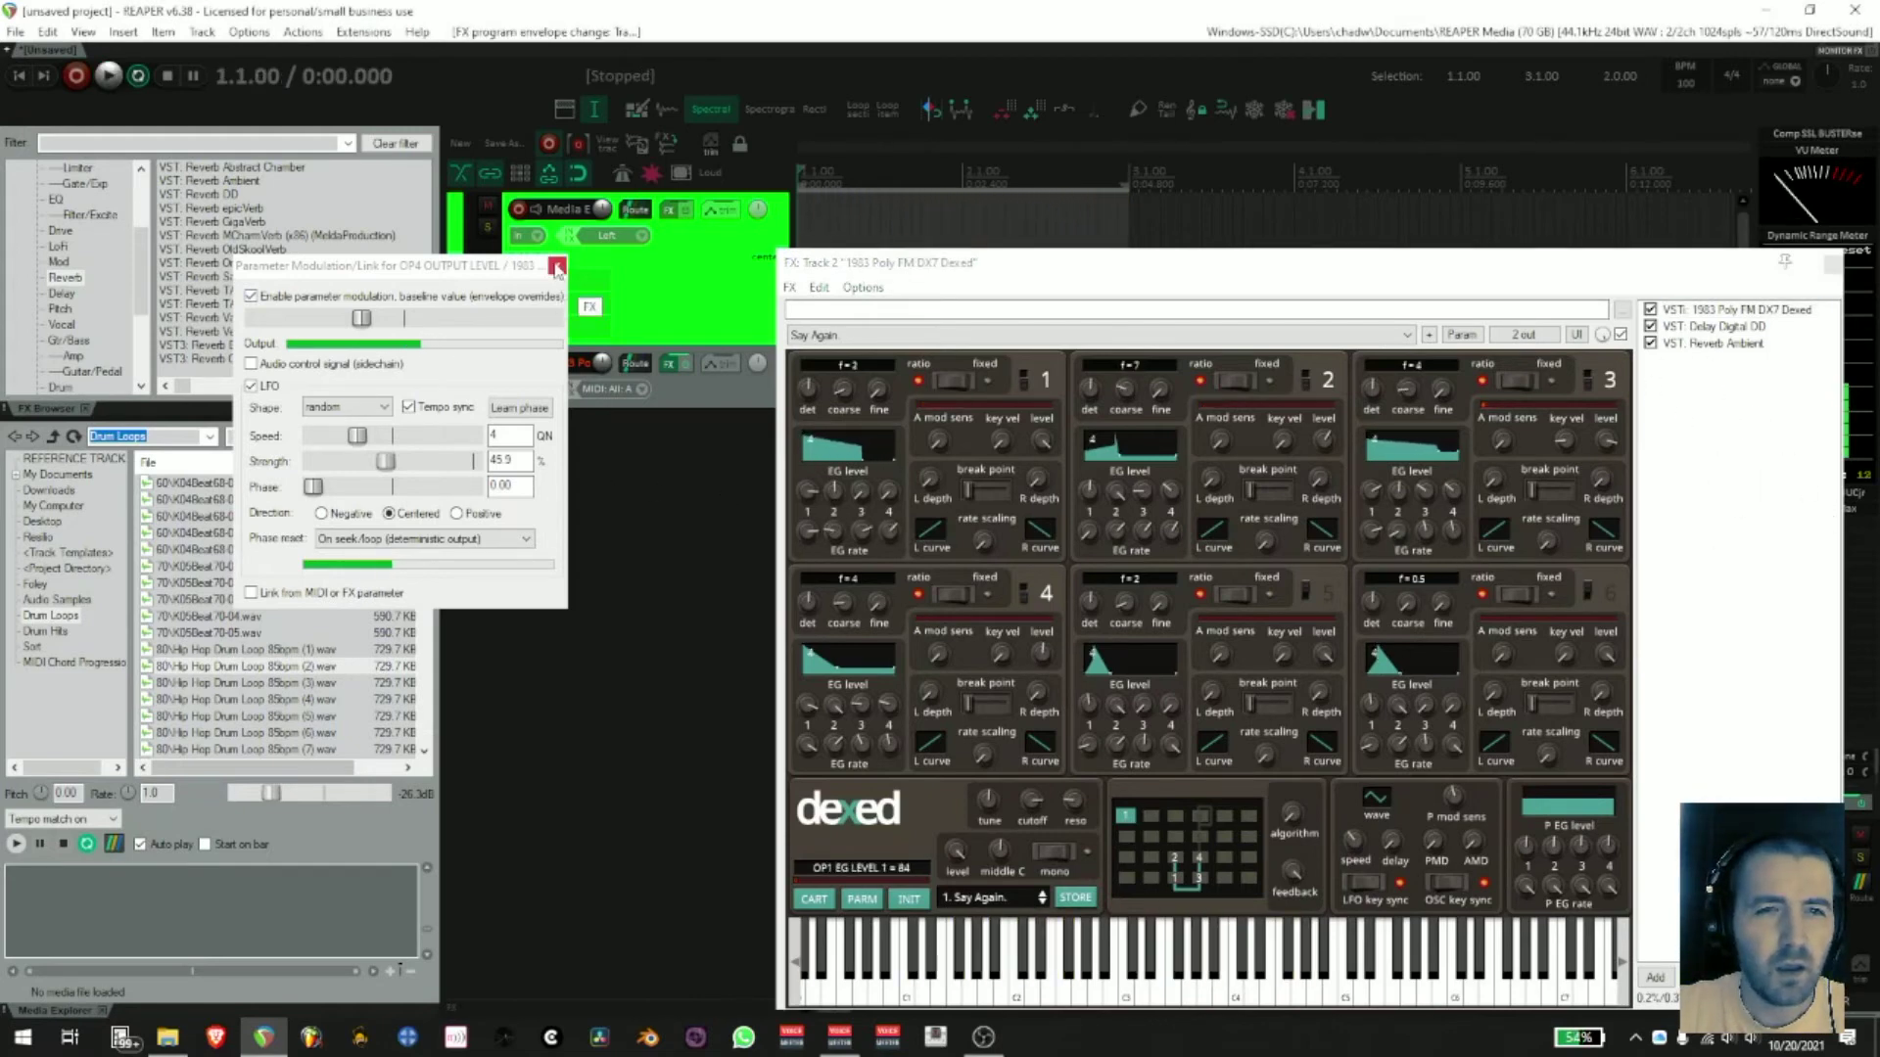
left_click(557, 267)
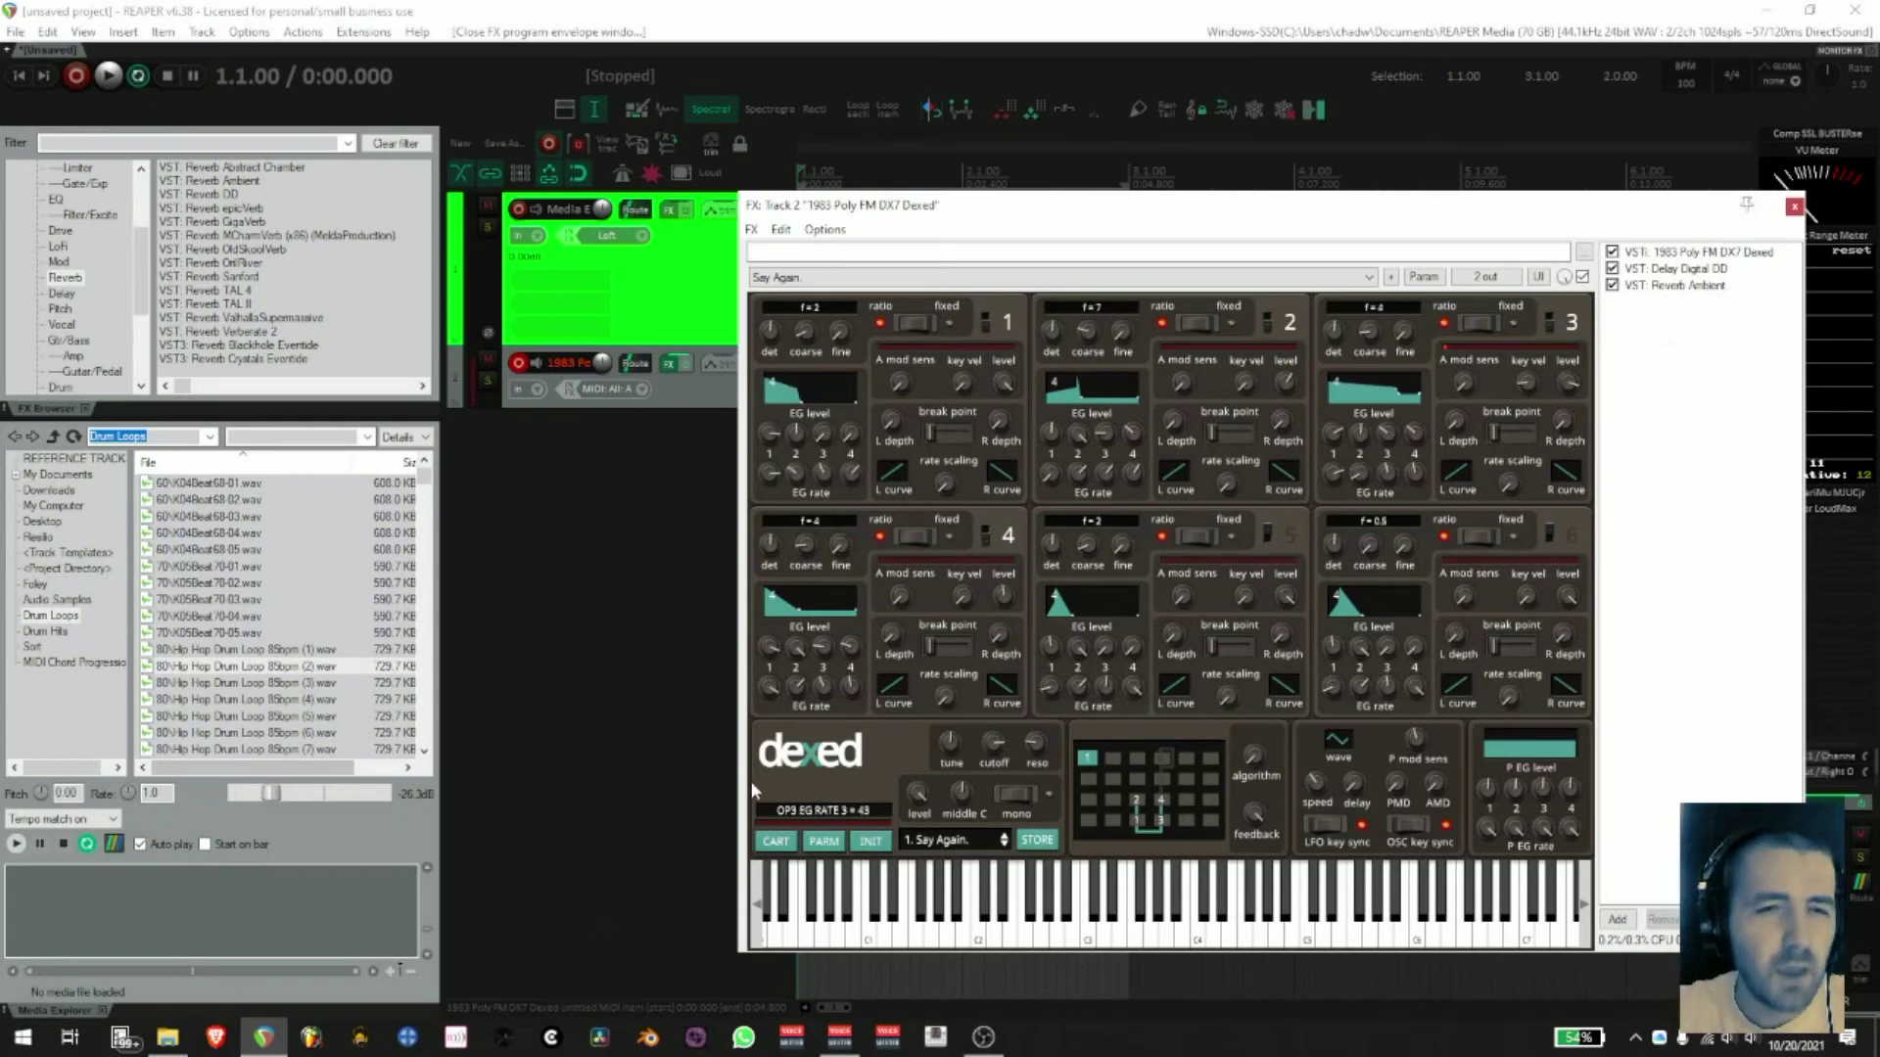
left_click_drag(1072, 220, 1143, 212)
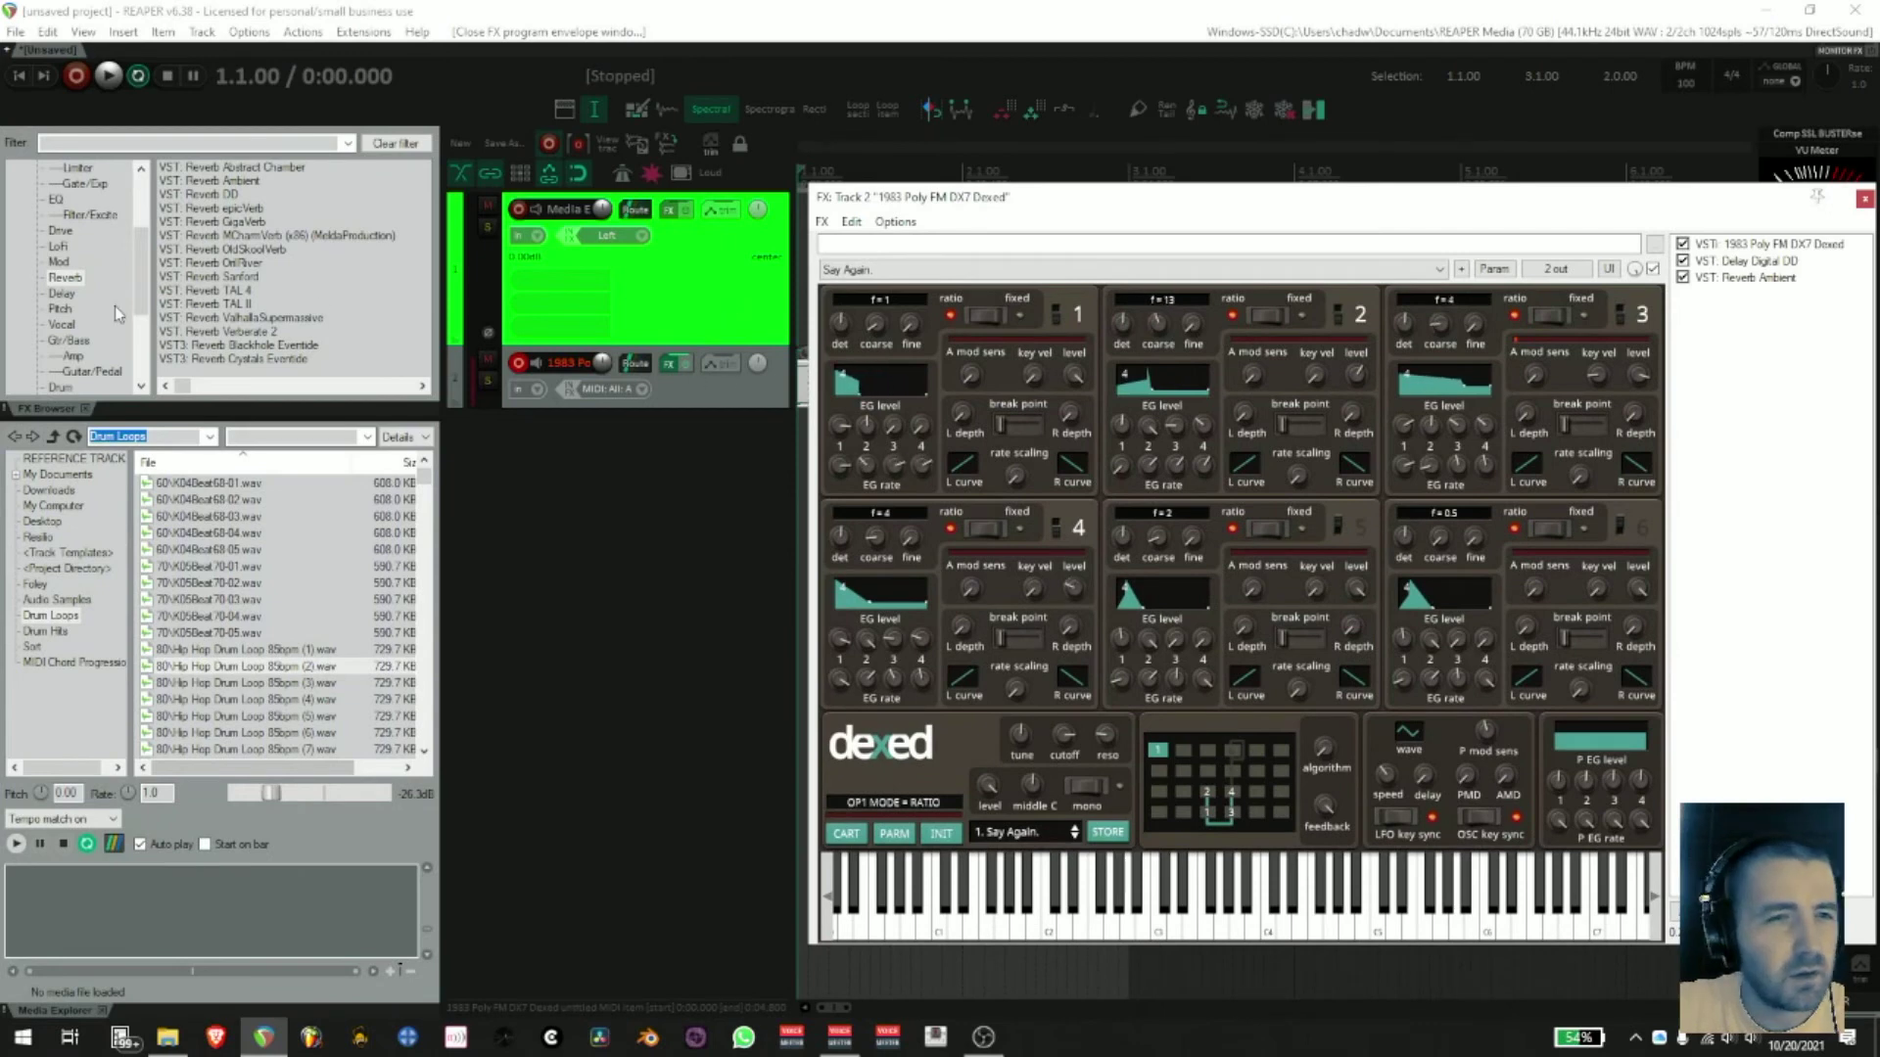
- Find the VST3 Comp FIRcomp compressor among the compressor plugins and add it to the Dexed track's FX chain
scroll(92, 270, "up", 1)
left_click(93, 199)
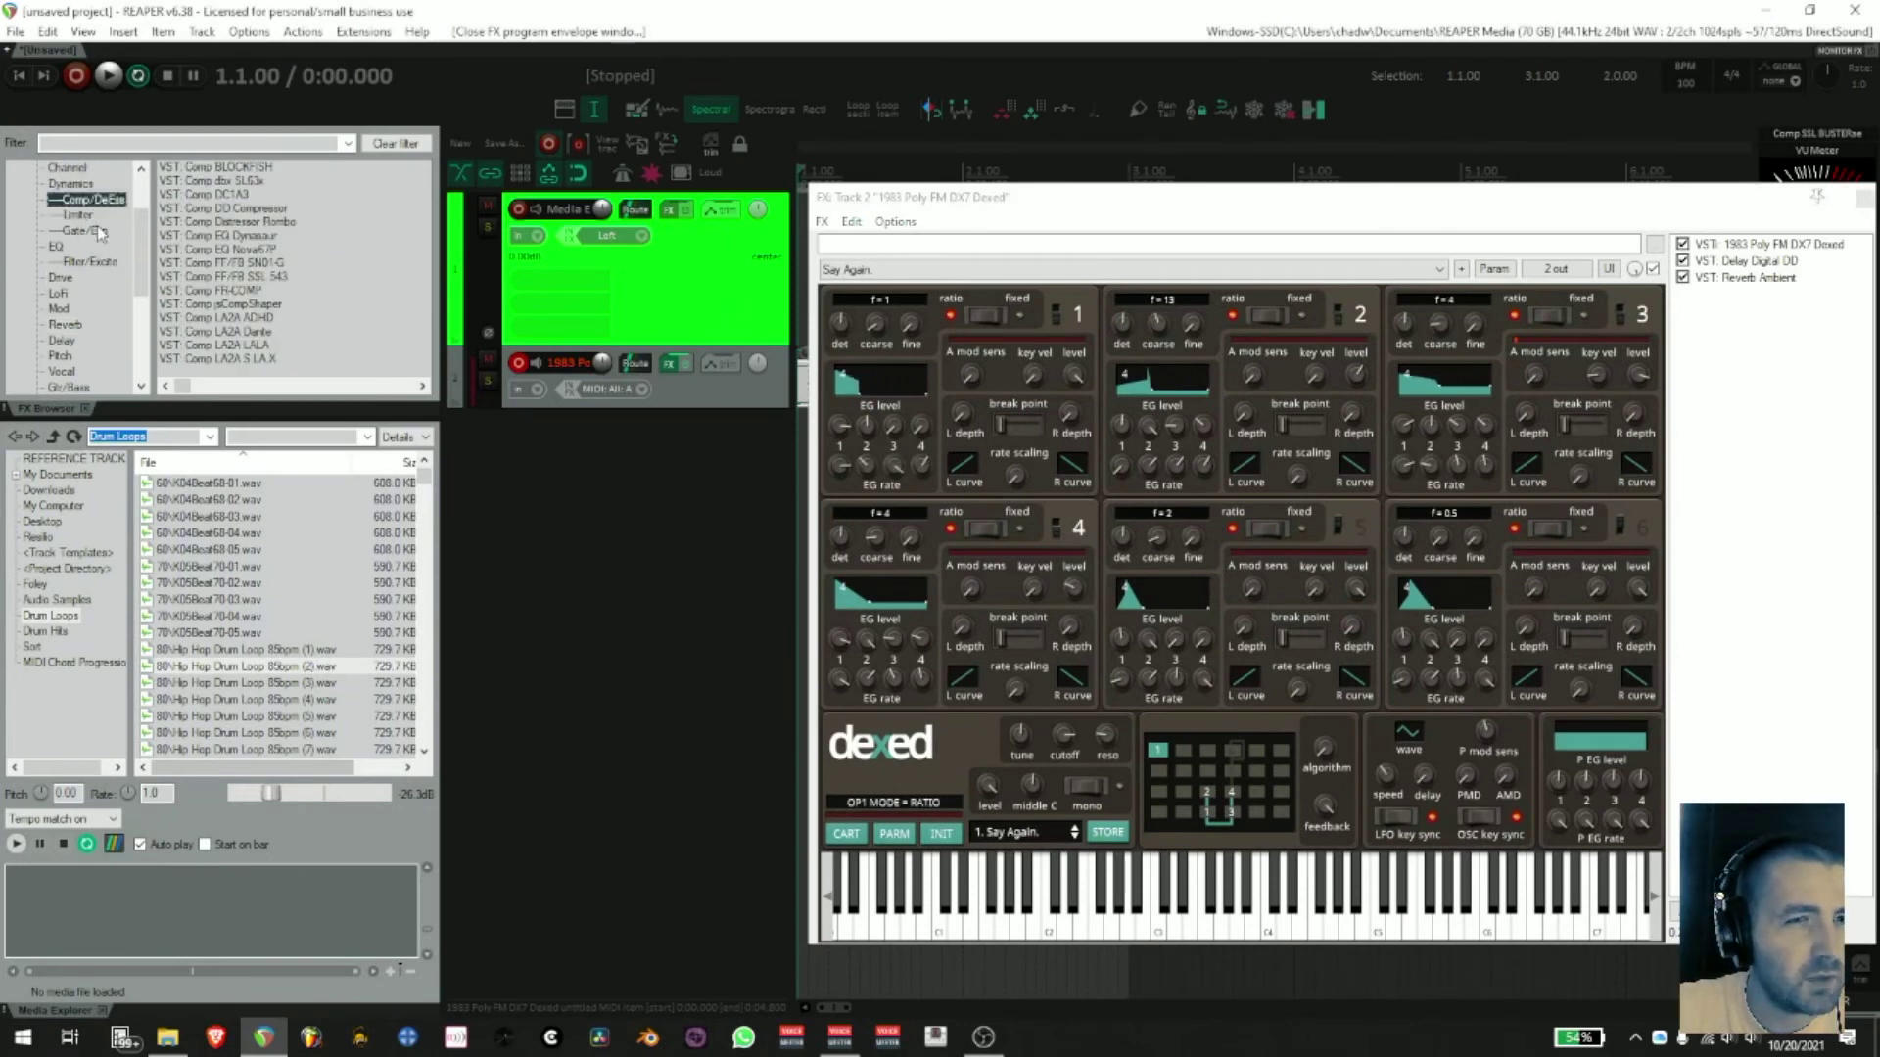
scroll(228, 279, "down", 5)
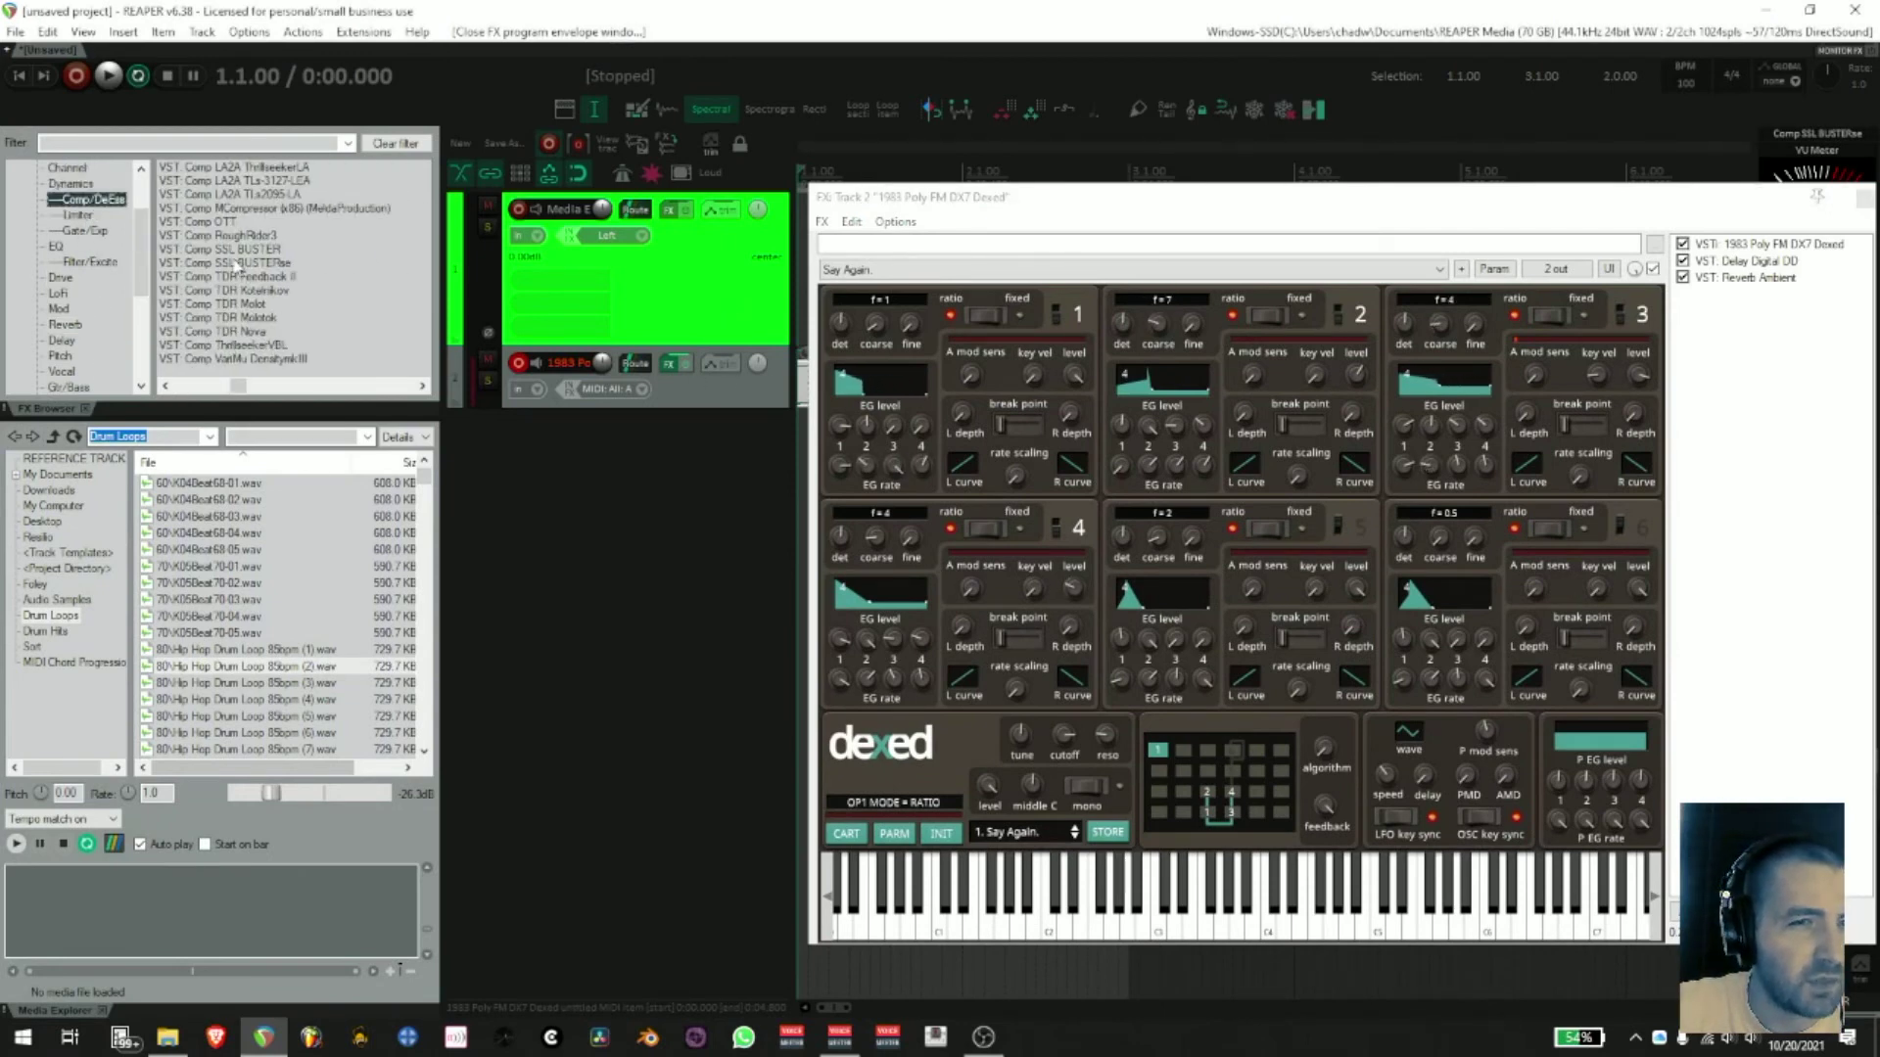
scroll(241, 271, "down", 5)
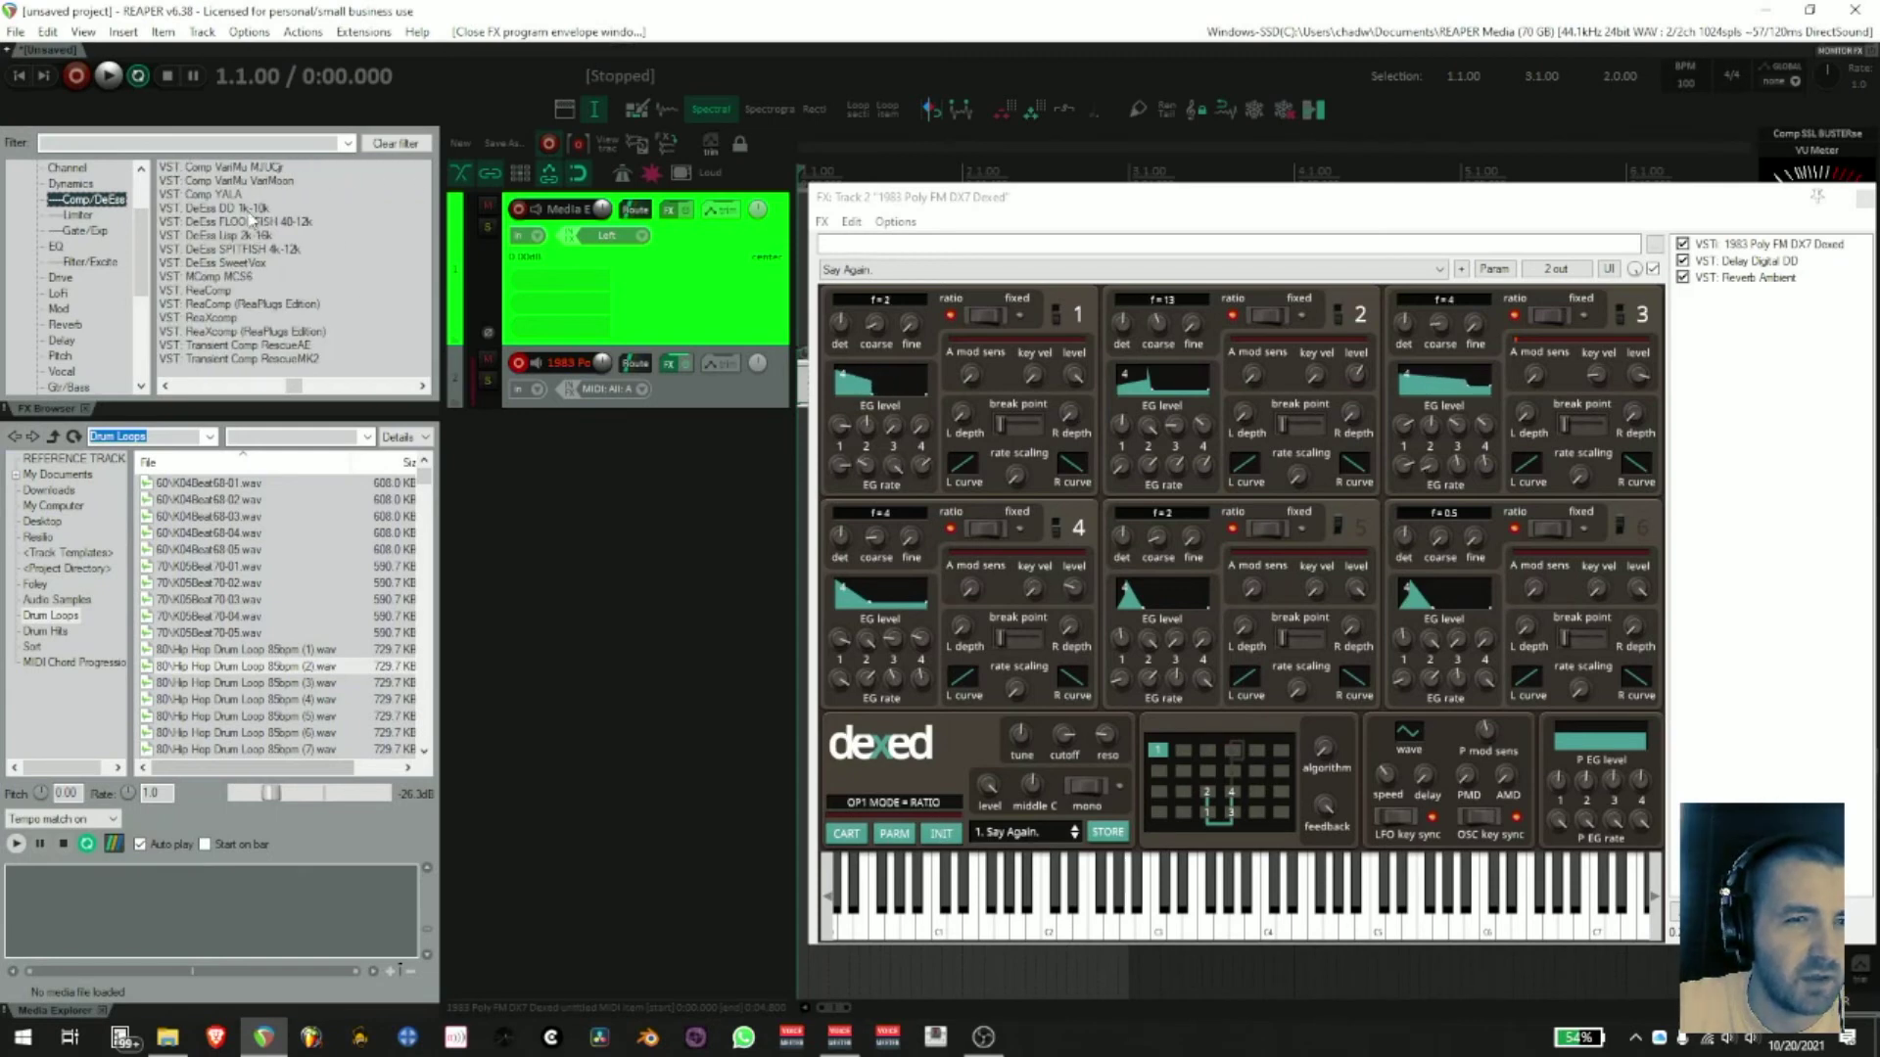
scroll(227, 337, "down", 5)
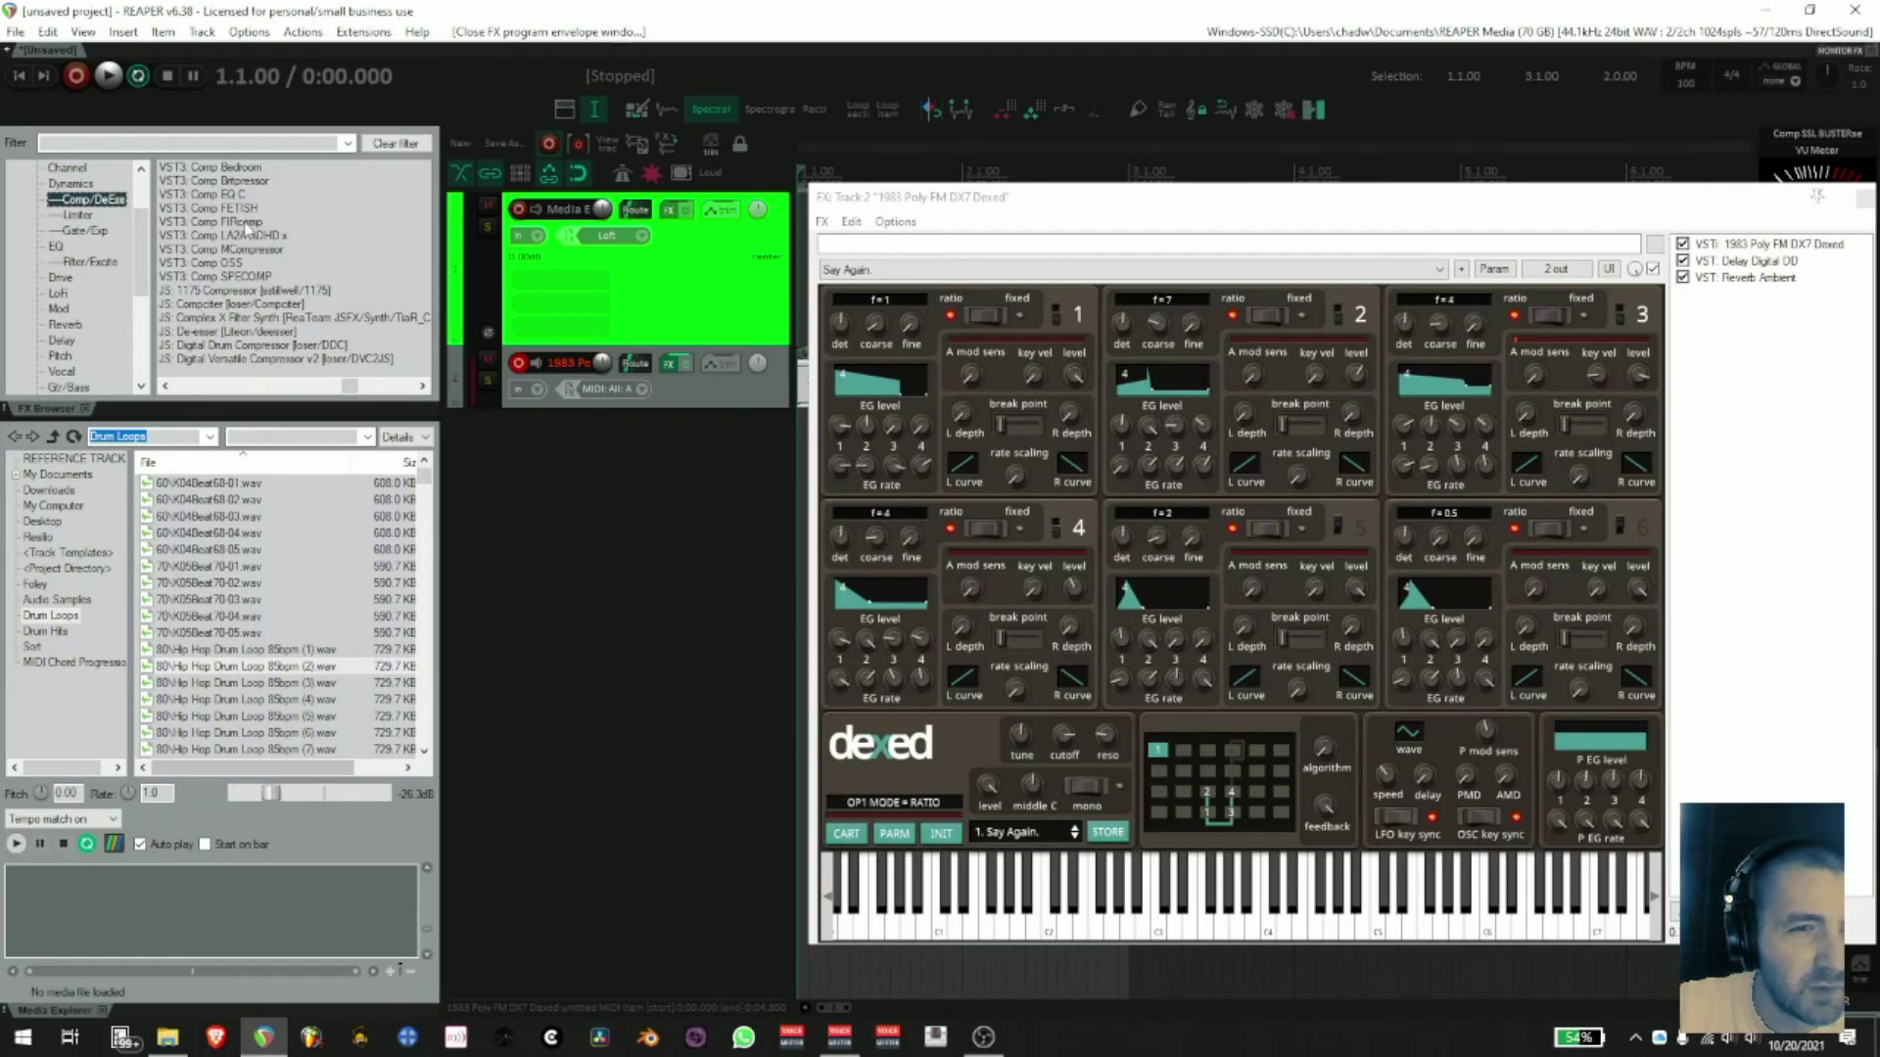
left_click_drag(253, 224, 1757, 395)
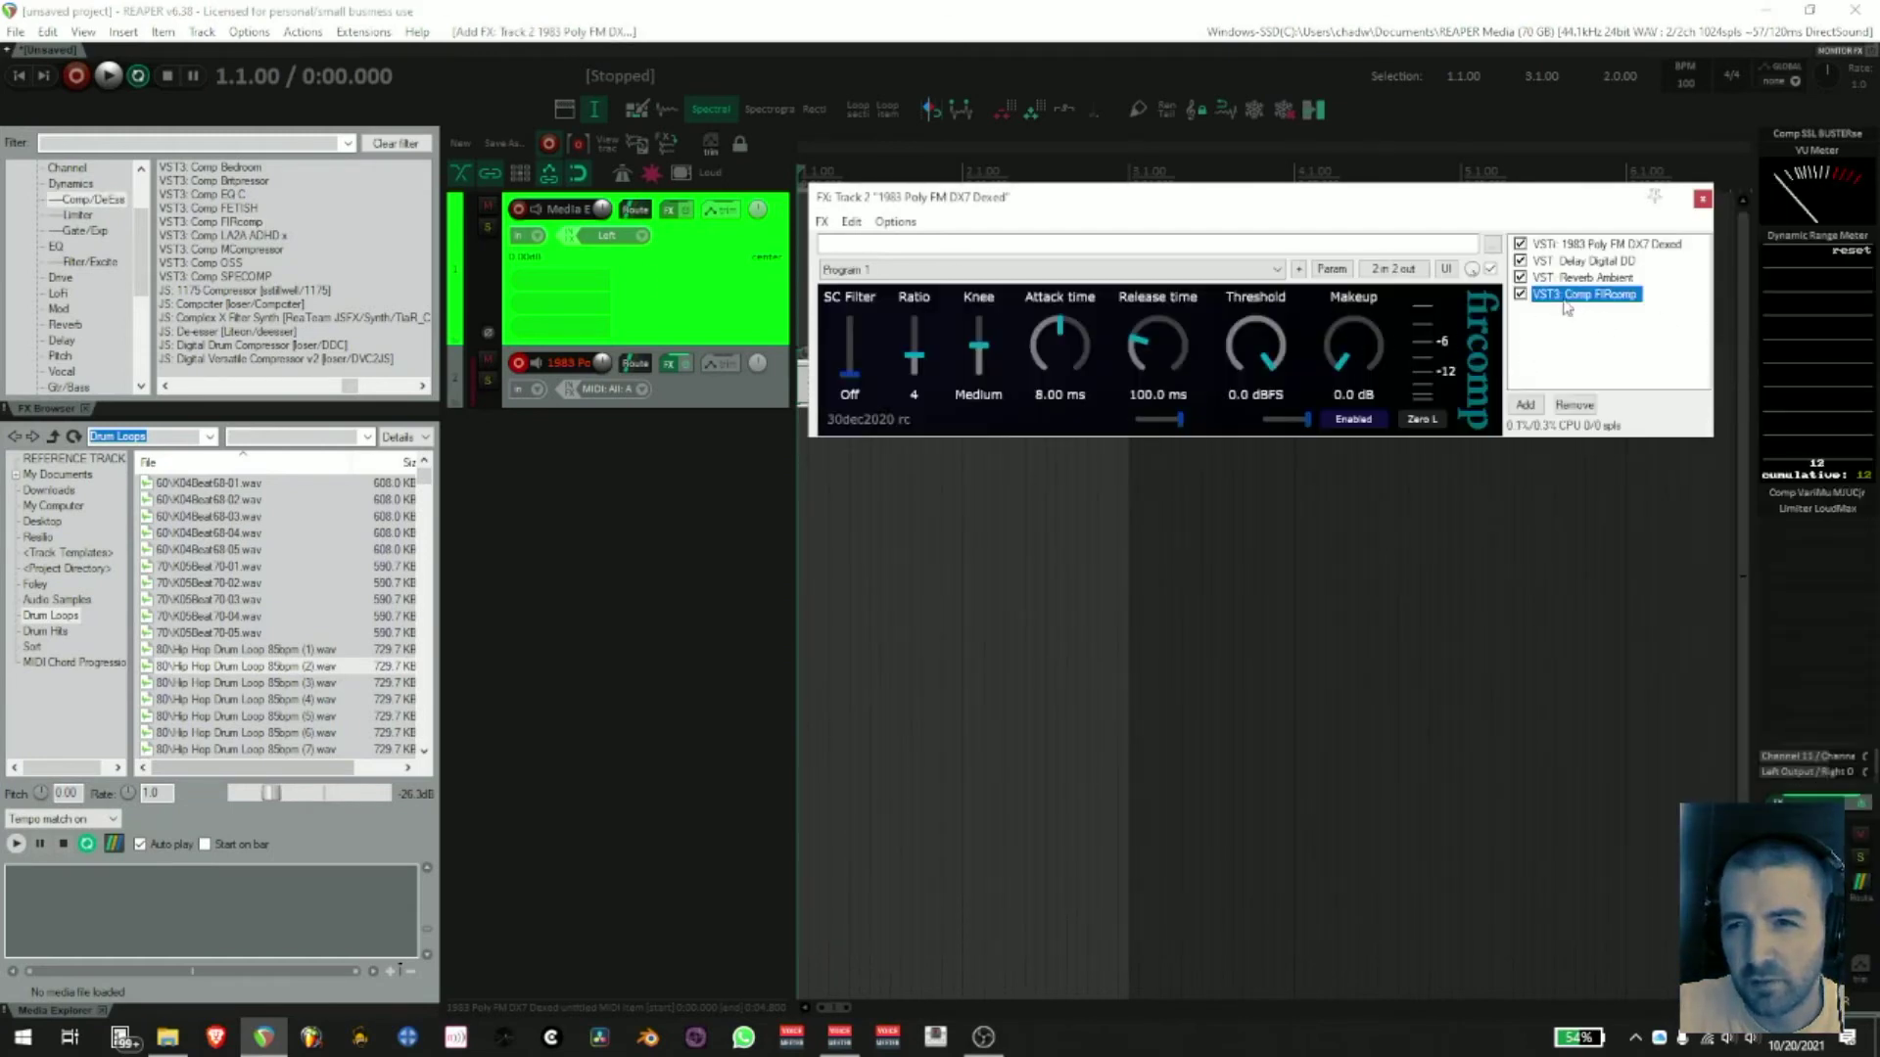
- Reorder the FX chain so FIRcomp sits directly after Dexed, before the delay and reverb, and show its controls
left_click_drag(1563, 280, 1563, 333)
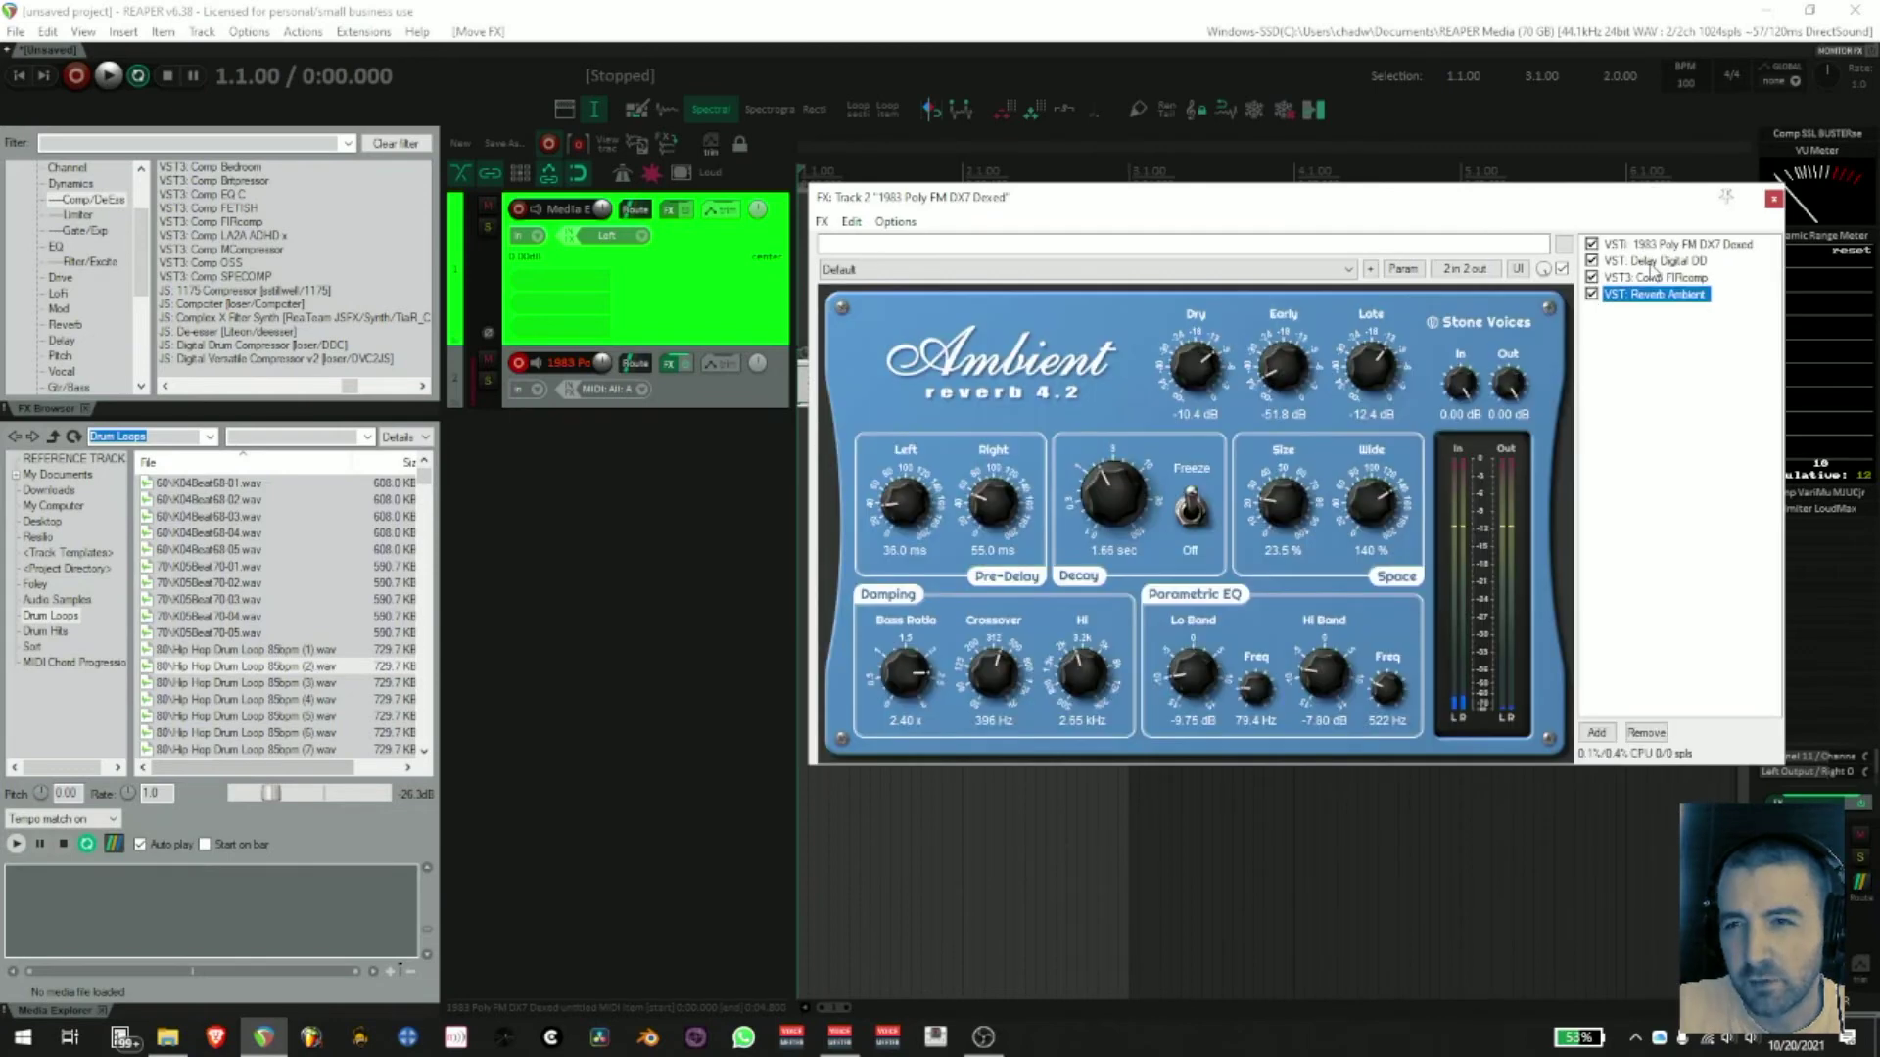
left_click_drag(1650, 264, 1655, 332)
left_click_drag(1453, 278, 1453, 326)
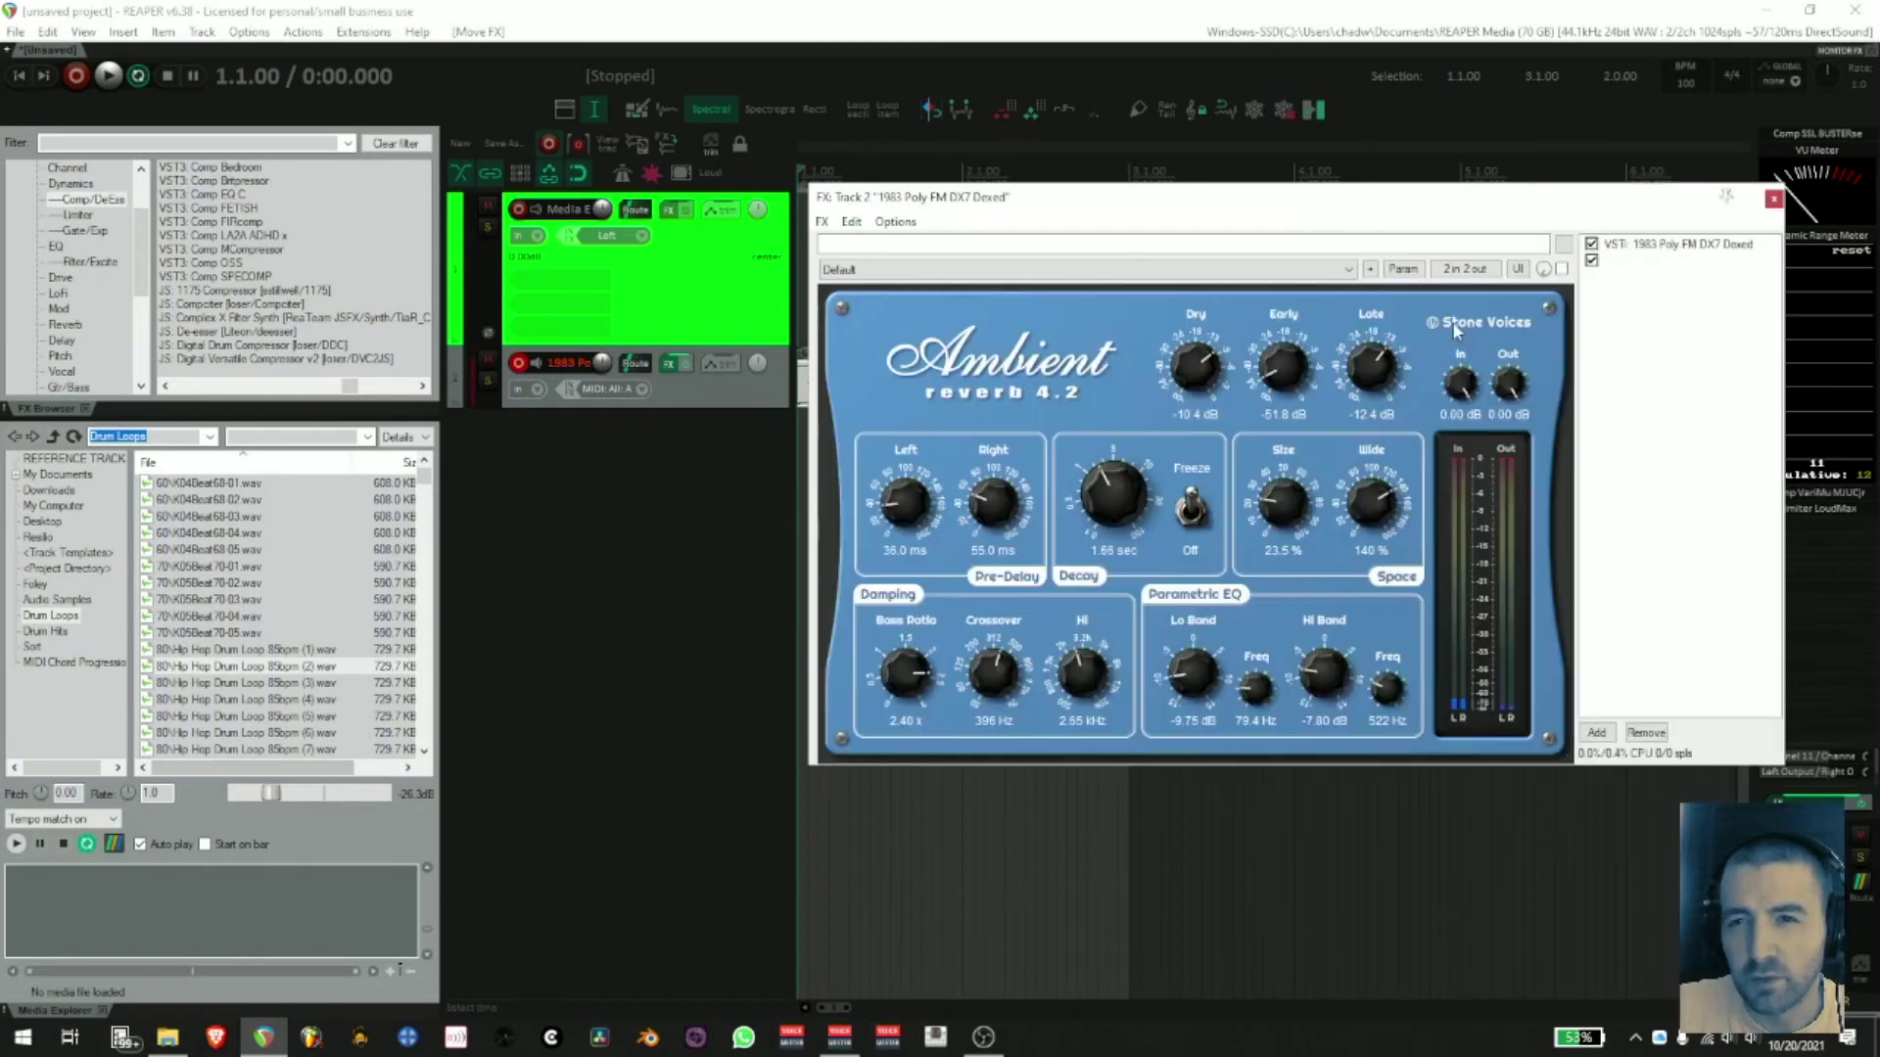
left_click(1651, 262)
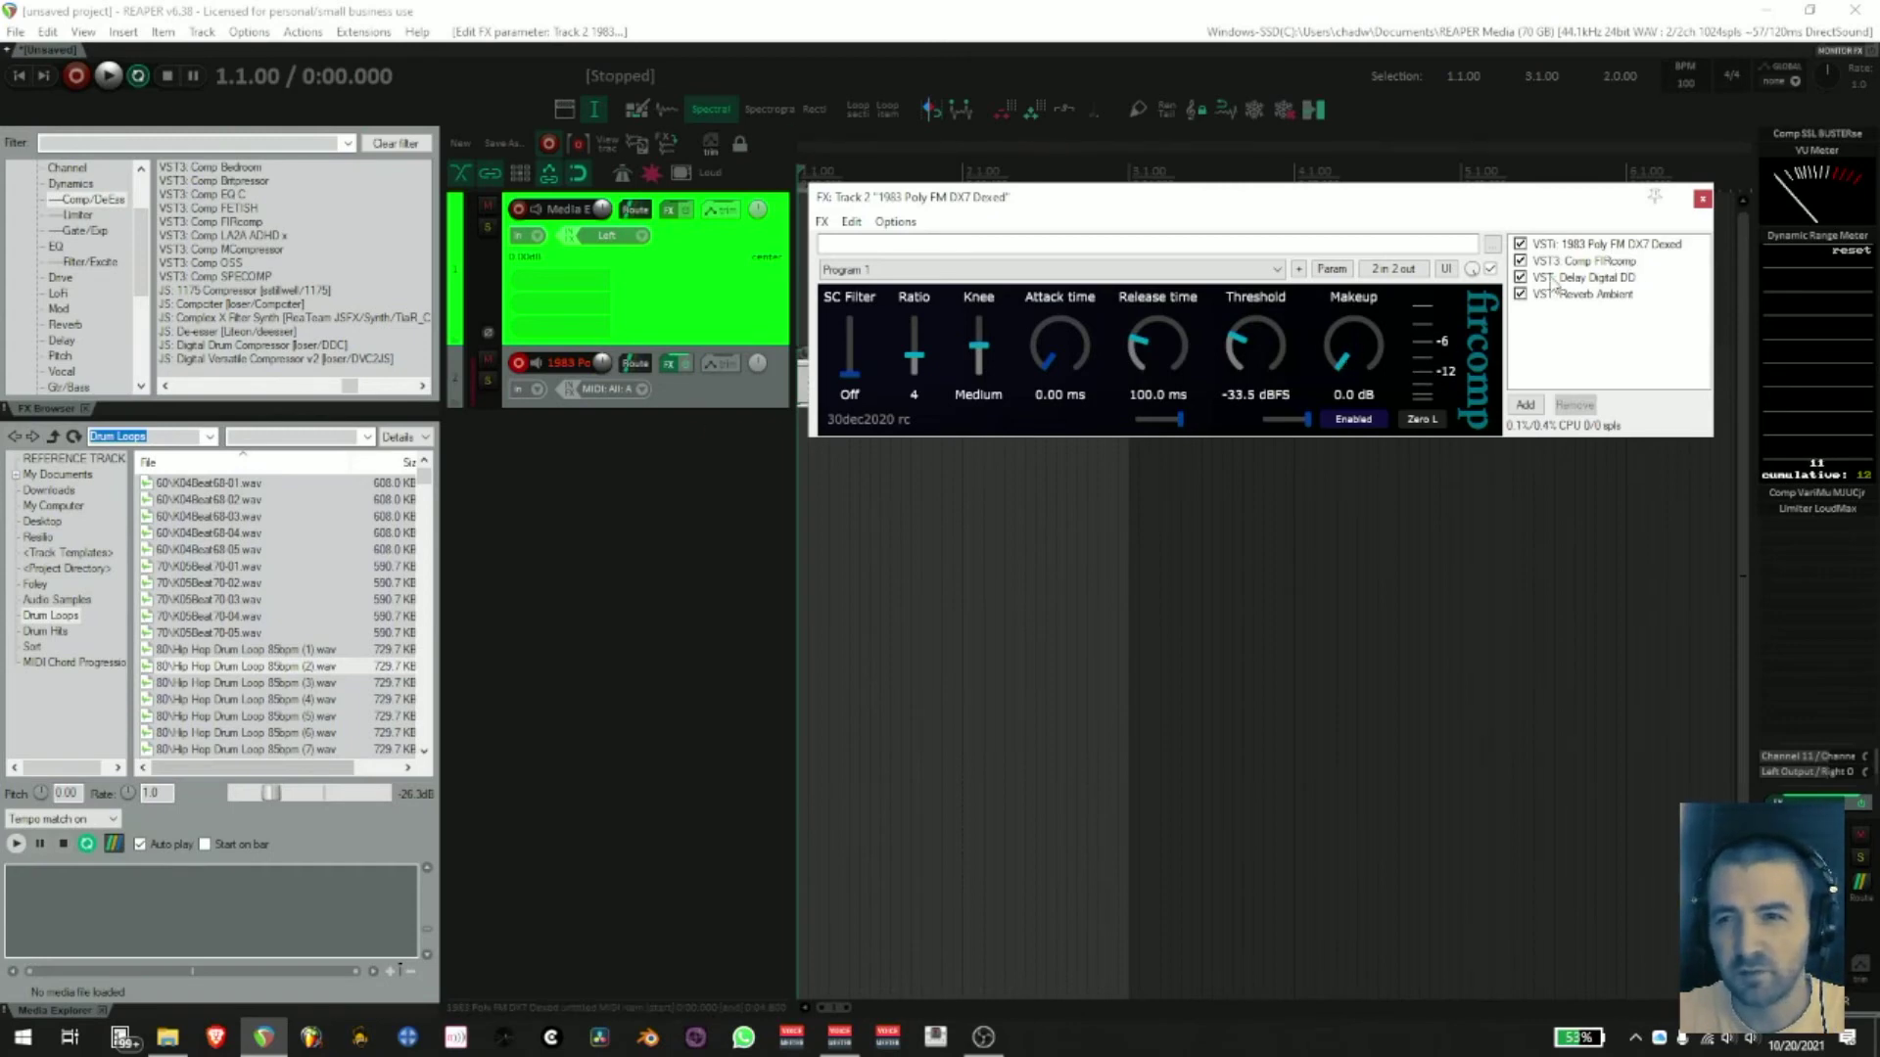
- Bypass the Delay Digital DD and Reverb Ambient effects and start playback to hear the compressed synth alone
left_click(1519, 277)
left_click(1520, 293)
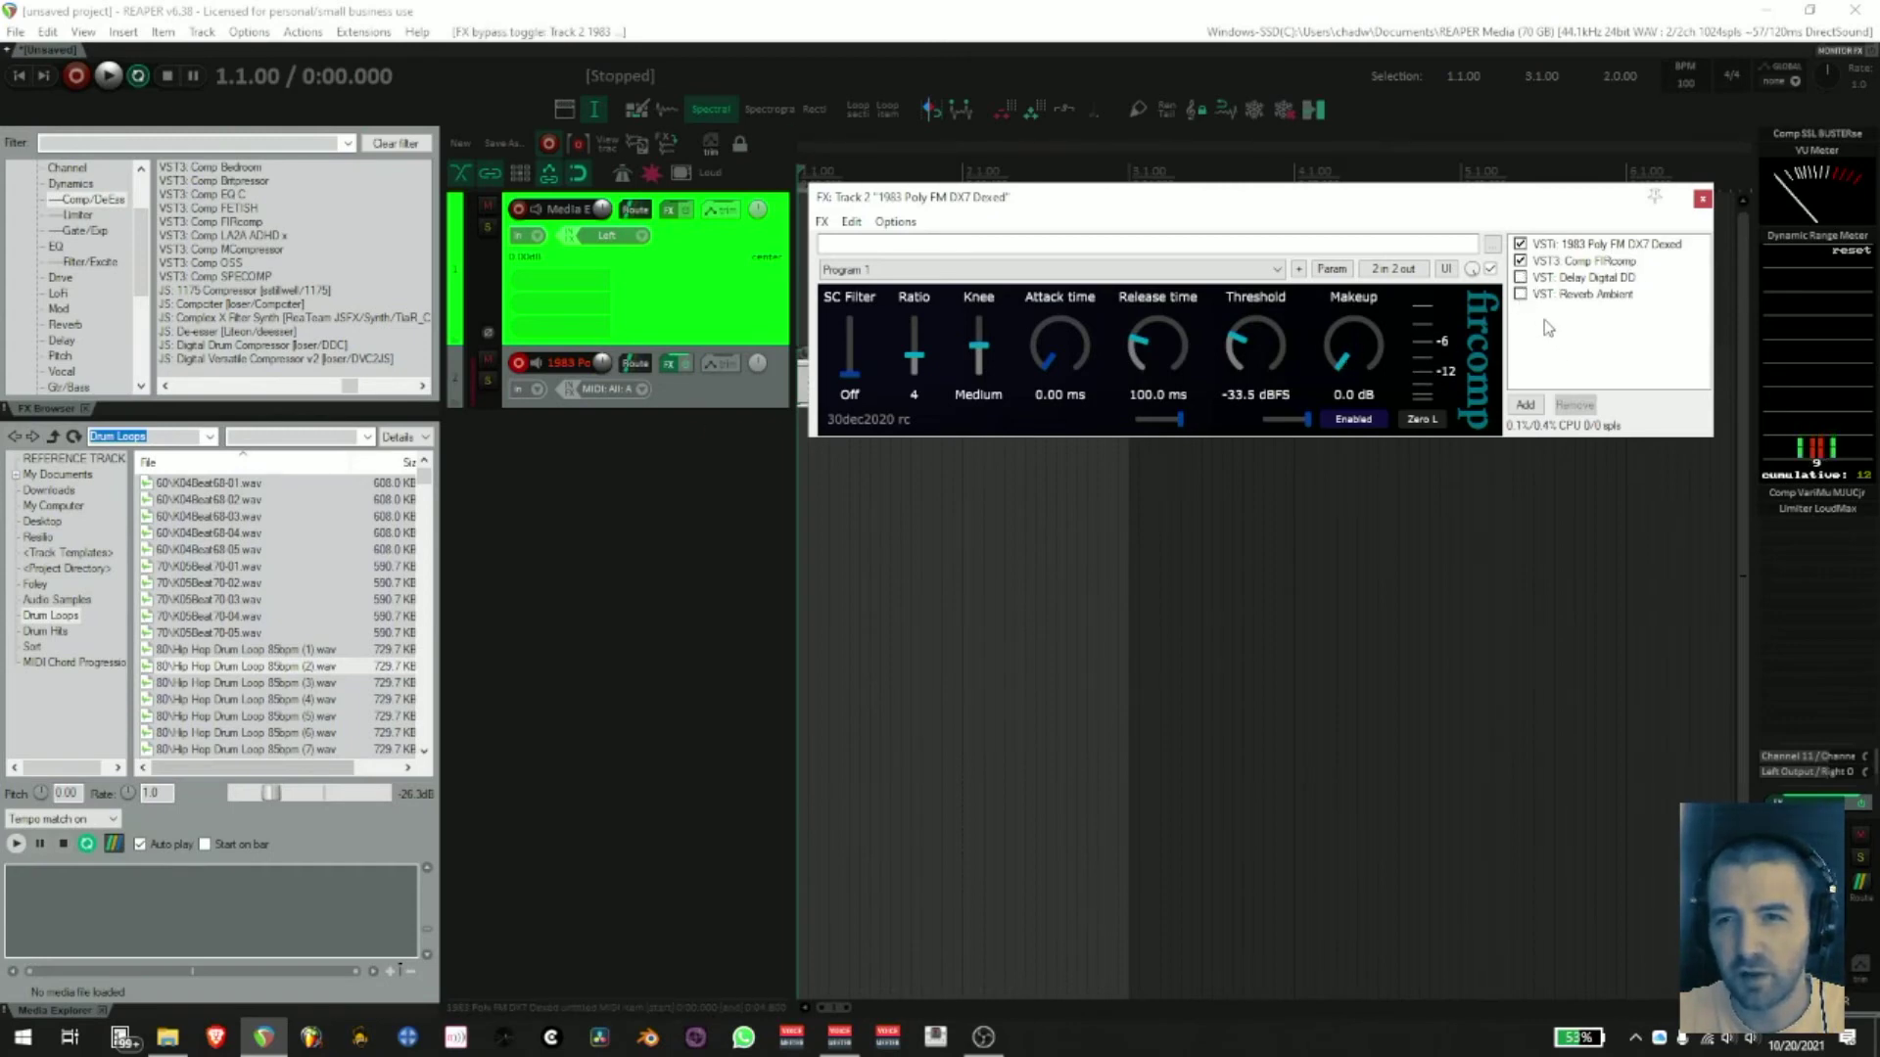
key("space")
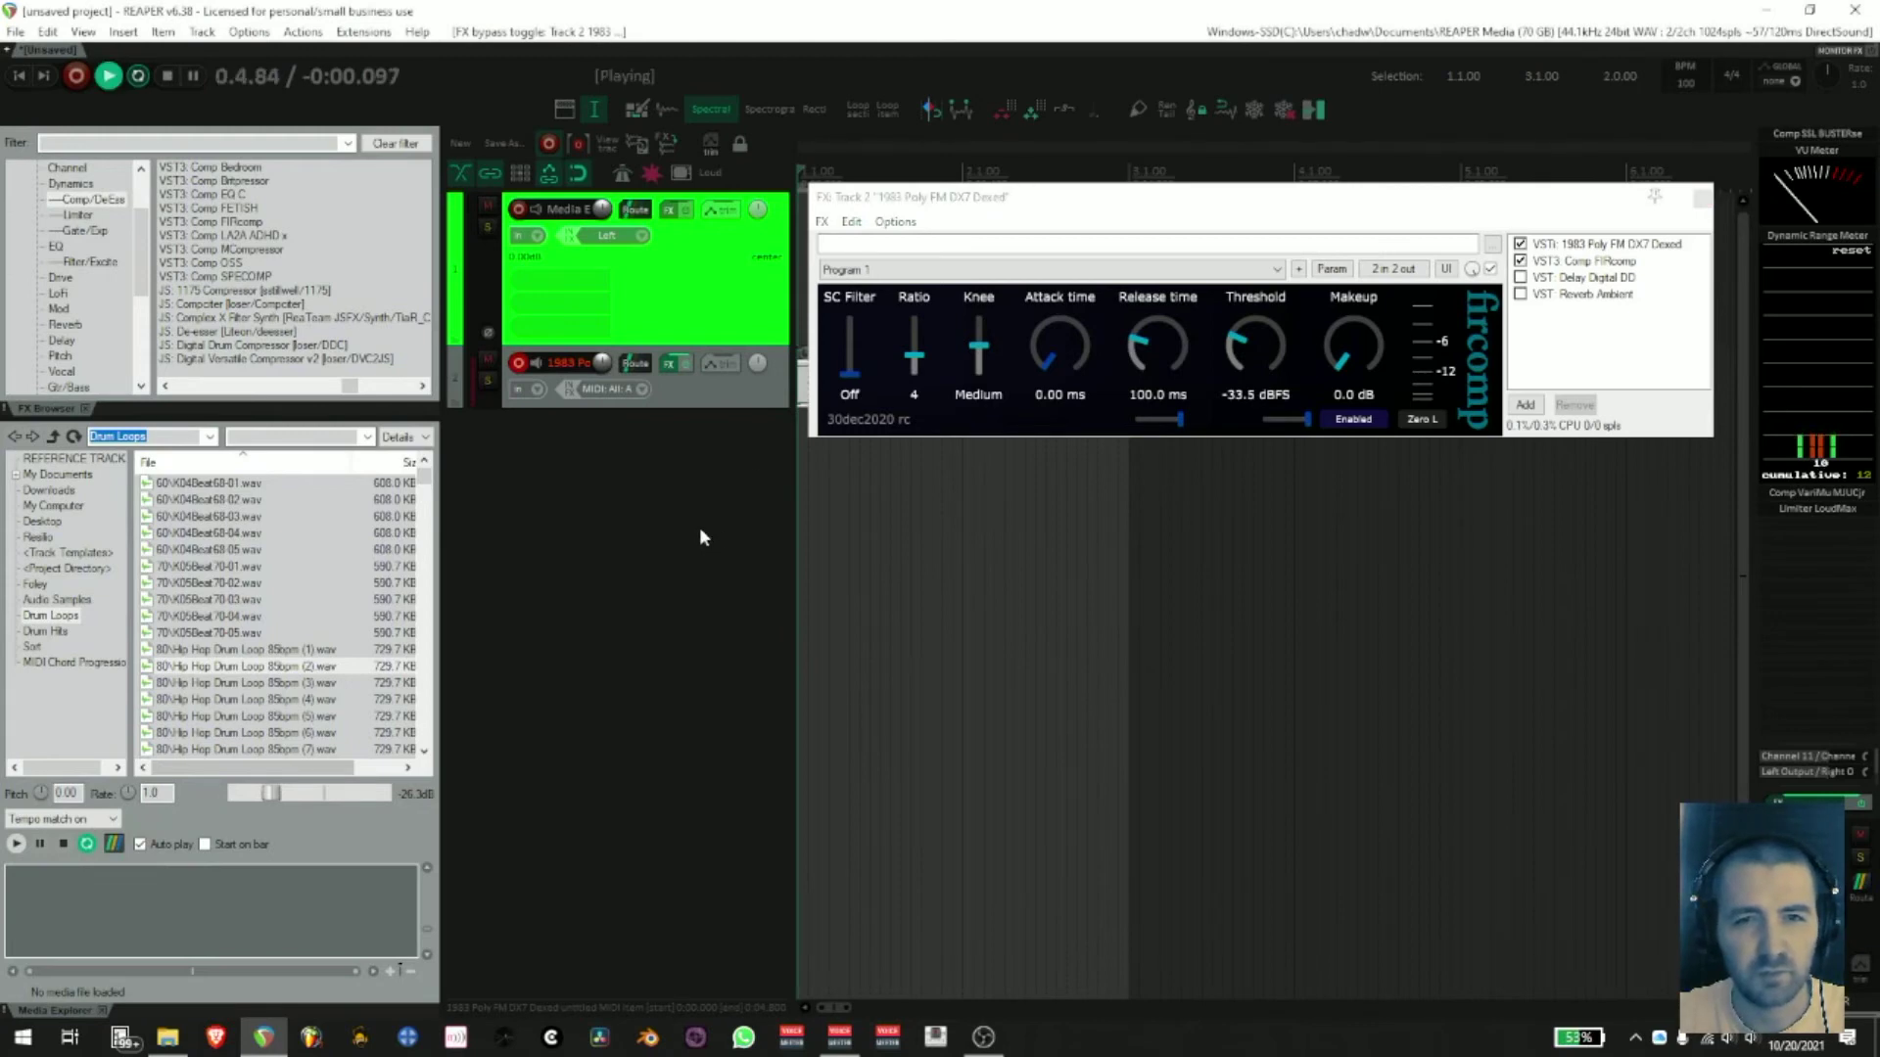
- Set FIRcomp's threshold to -42.9 dBFS, makeup to 2.7 dB, attack to 5.13 ms, release to 49.7 ms, and sidechain filter to Natural
left_click_drag(1278, 352, 1439, 345)
key("space")
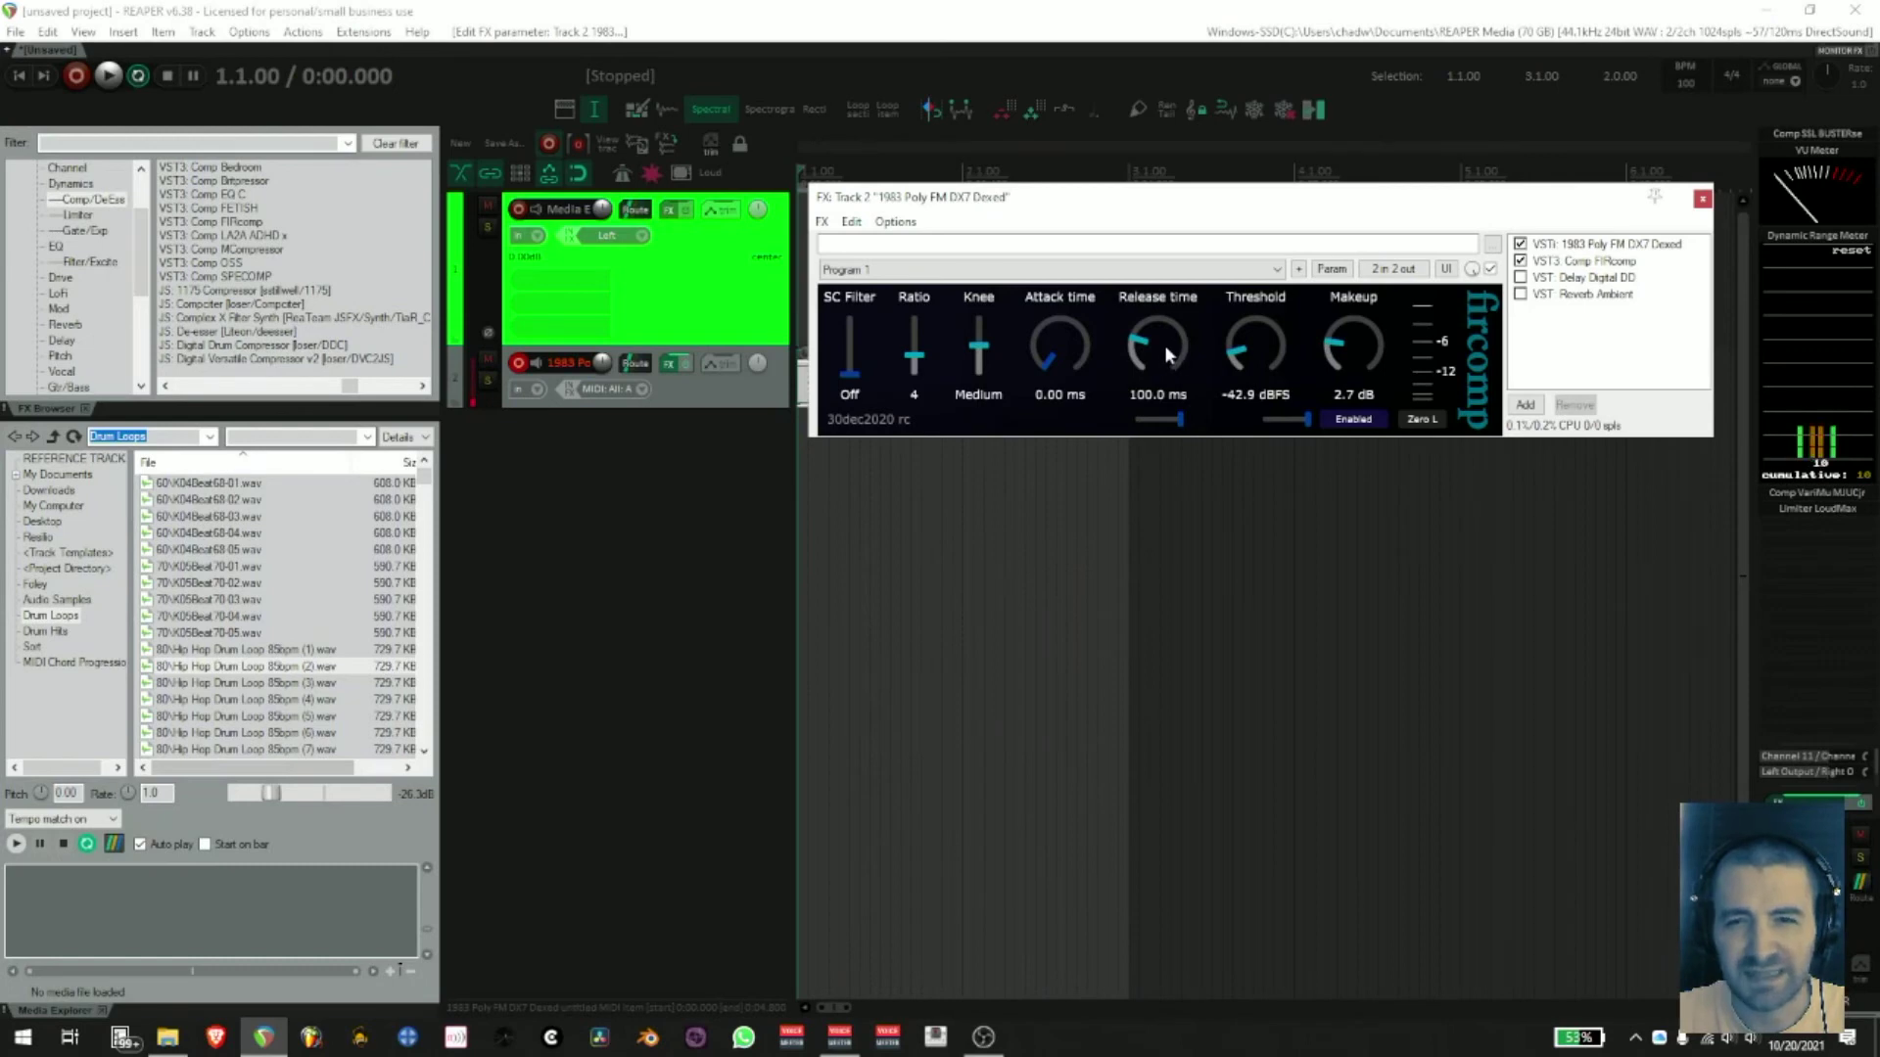
left_click_drag(1167, 353, 1116, 259)
key("space")
left_click_drag(850, 377, 851, 358)
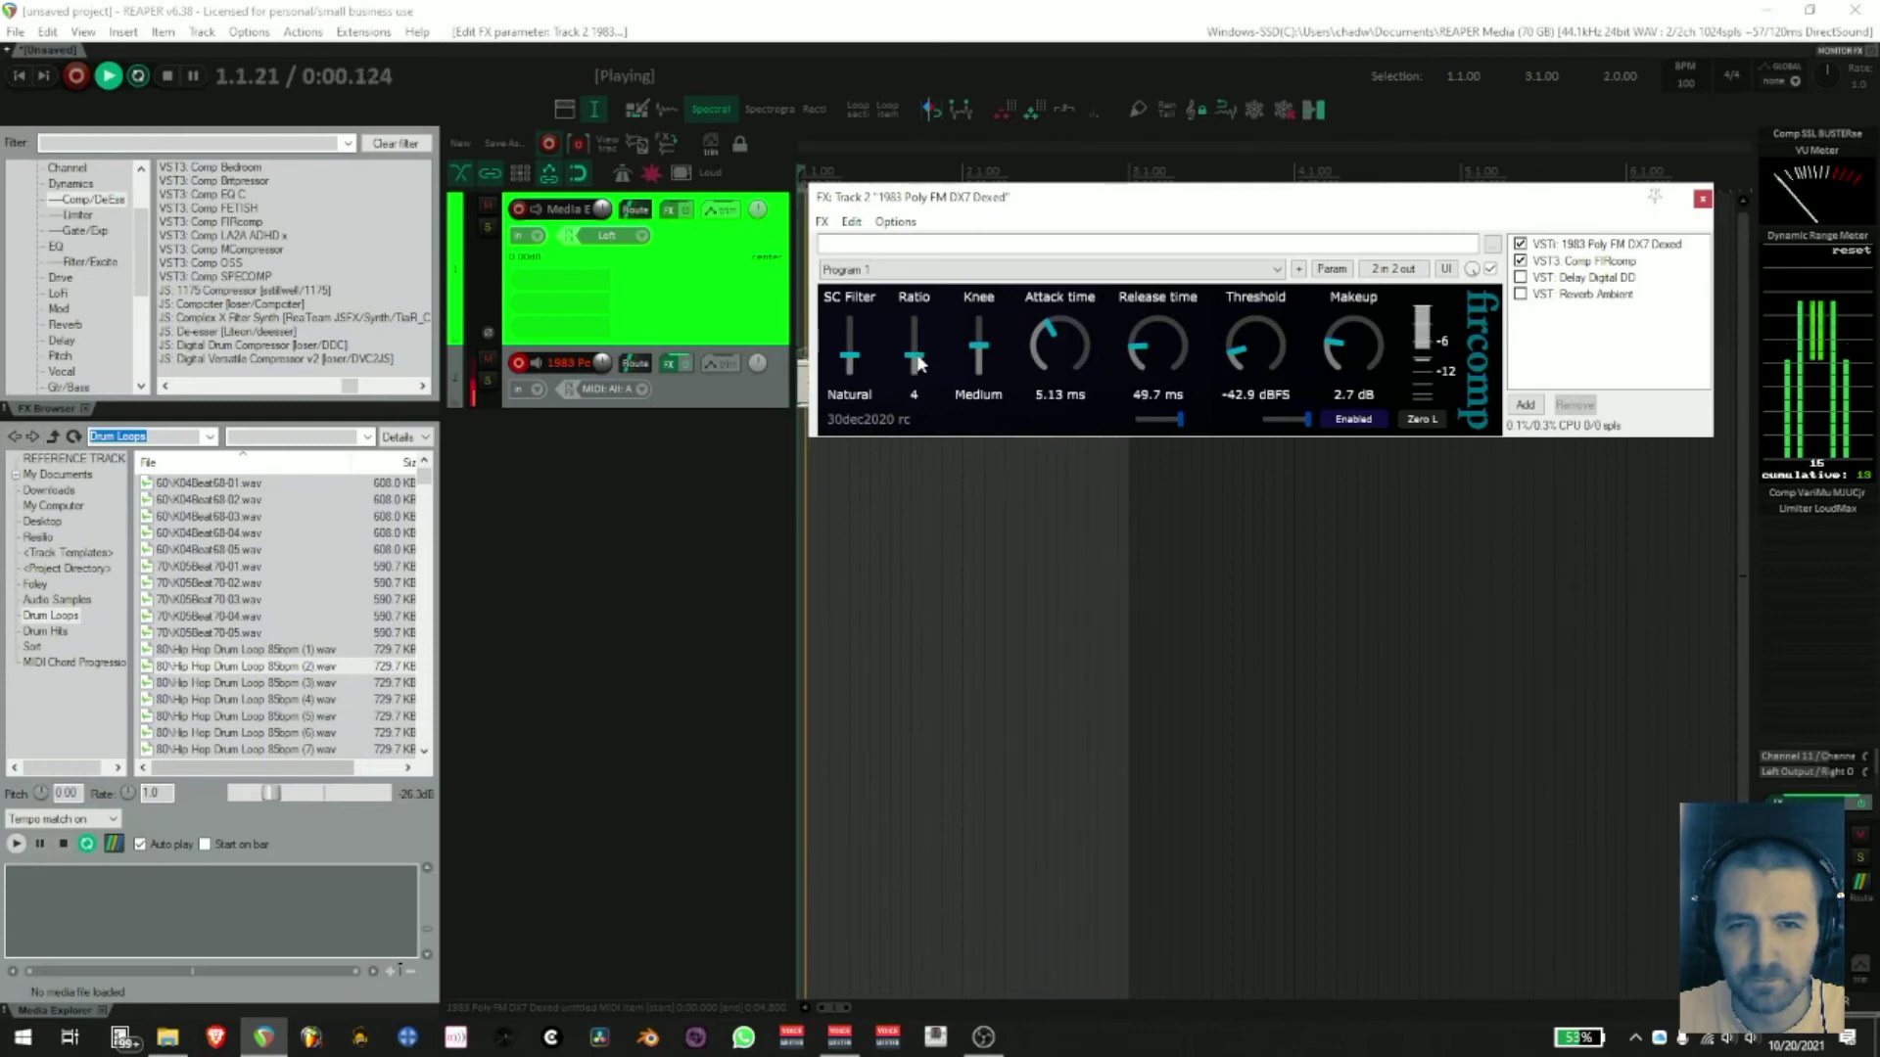
- Set FIRcomp to ratio 10 with a soft knee, 6.60 ms attack, -45.2 dBFS threshold and 7.0 dB makeup
left_click_drag(916, 361, 982, 377)
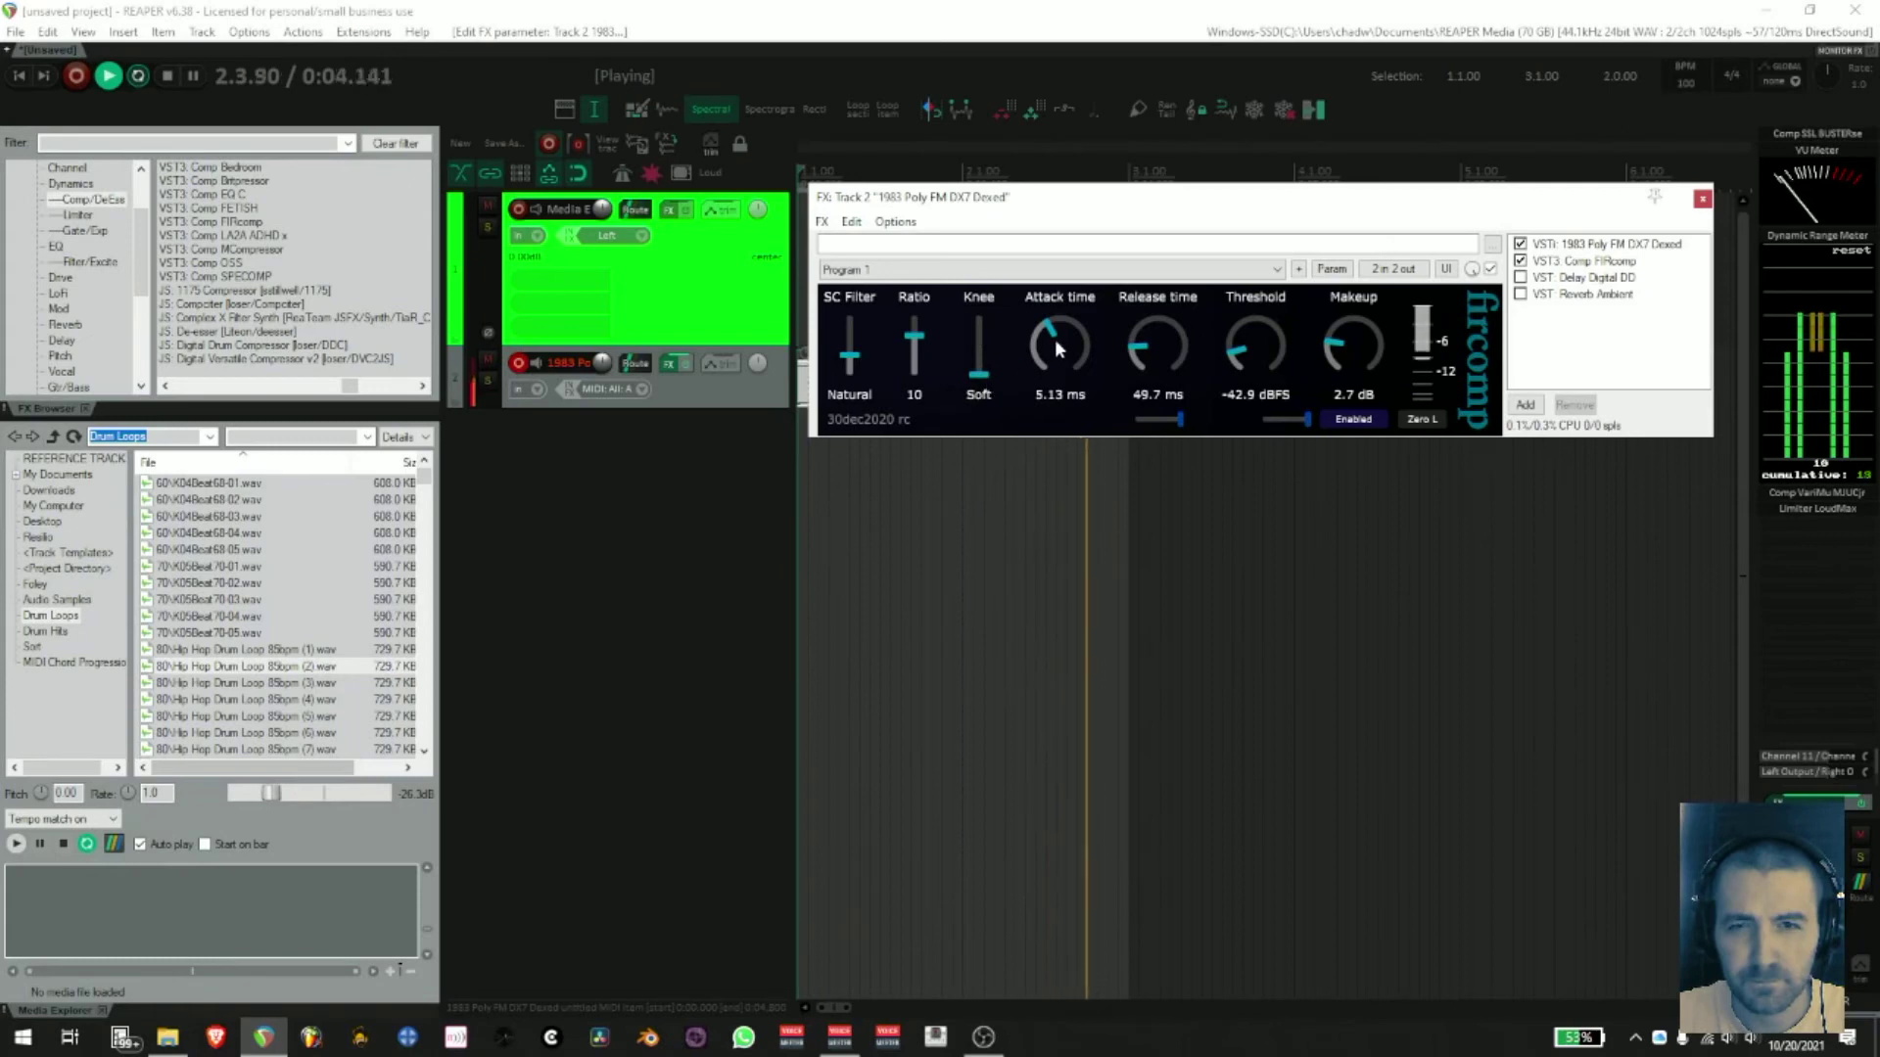
left_click_drag(1056, 356, 1074, 327)
left_click_drag(1270, 351, 1361, 303)
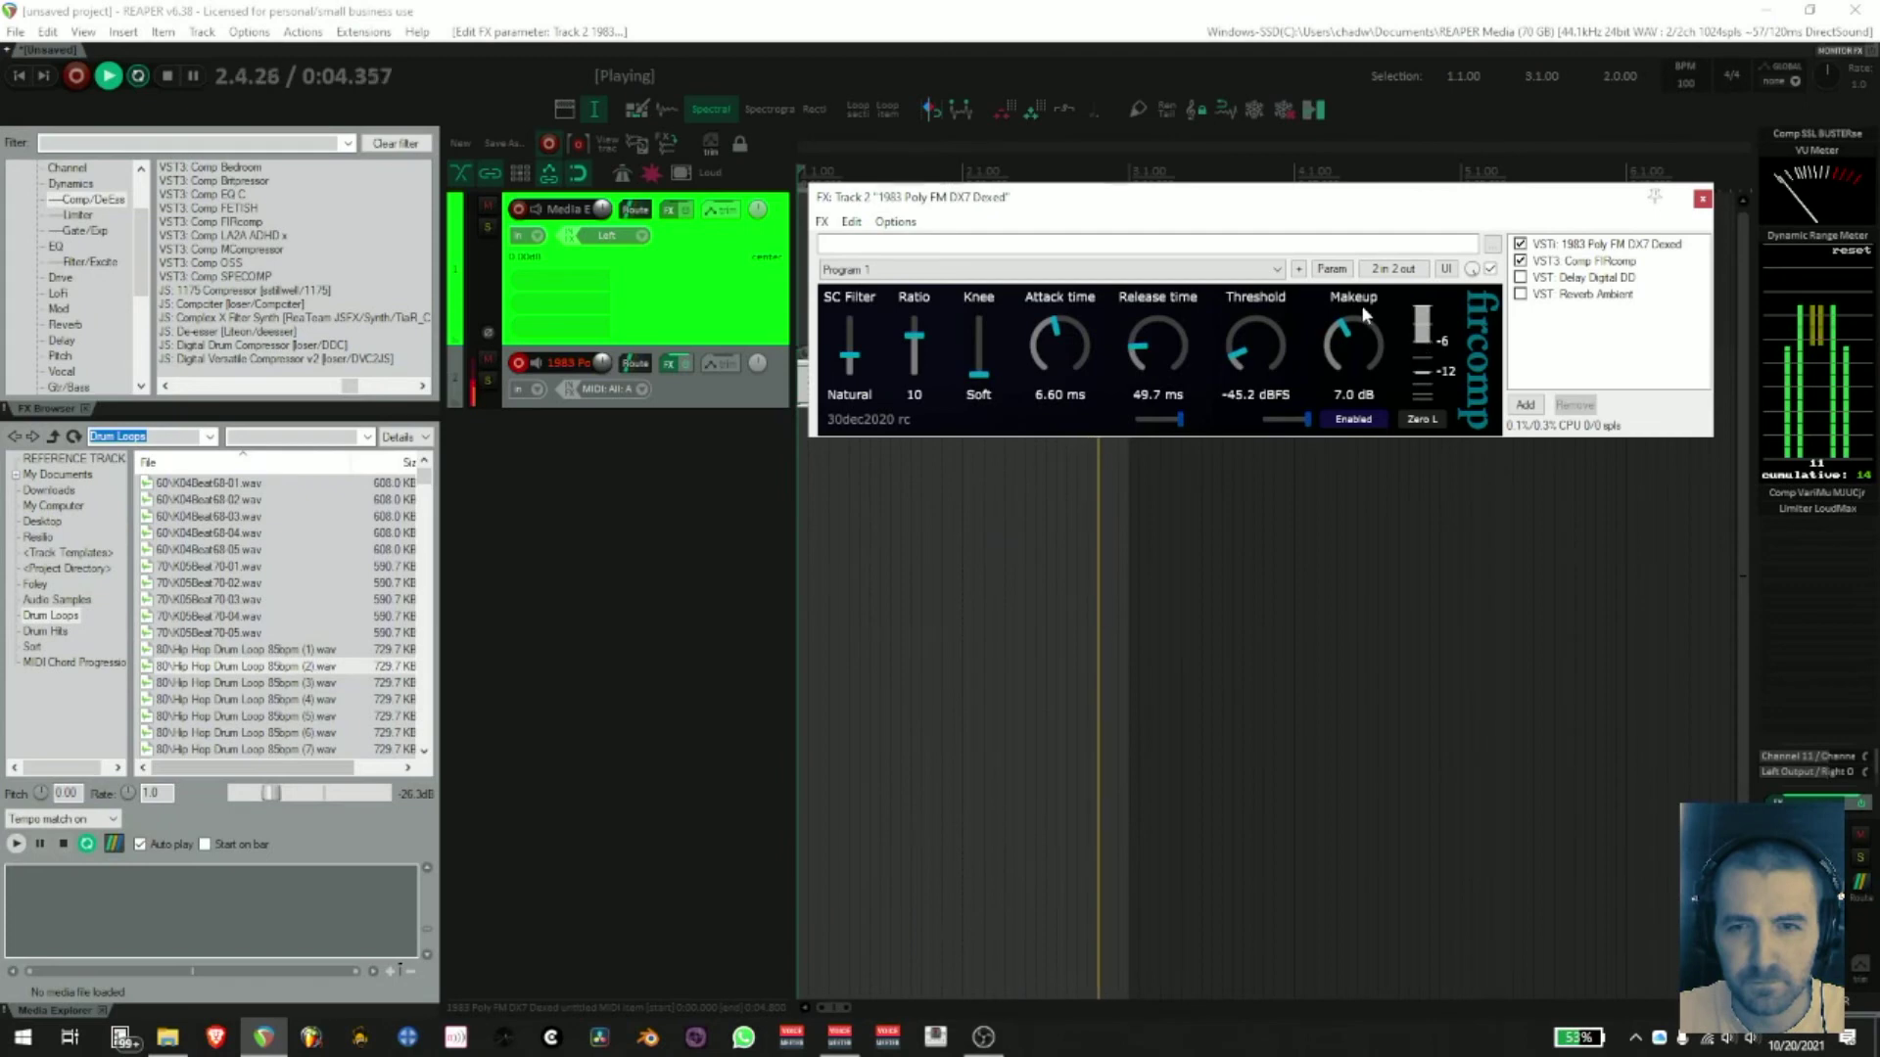
- Compare the synth with FIRcomp bypassed and enabled, both without and with Delay Digital DD, and stop playback
left_click(1521, 261)
left_click(1521, 262)
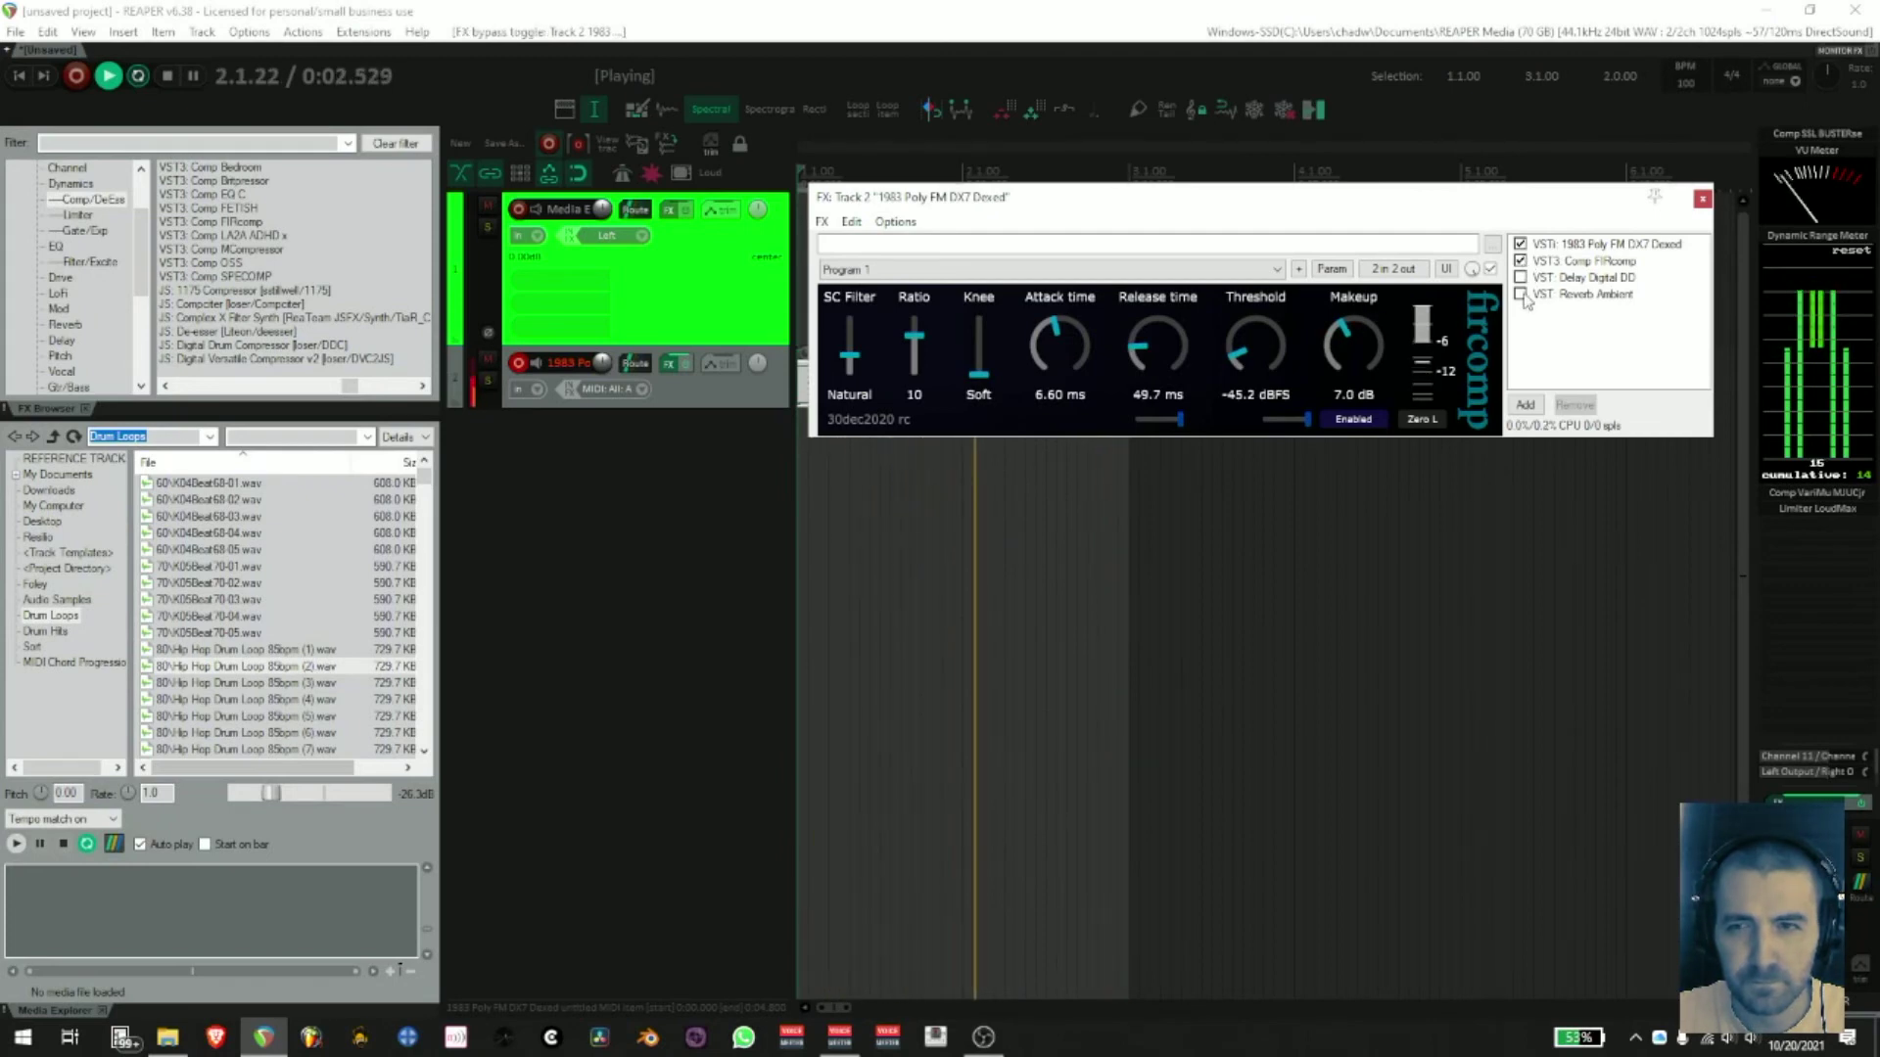
left_click(1519, 277)
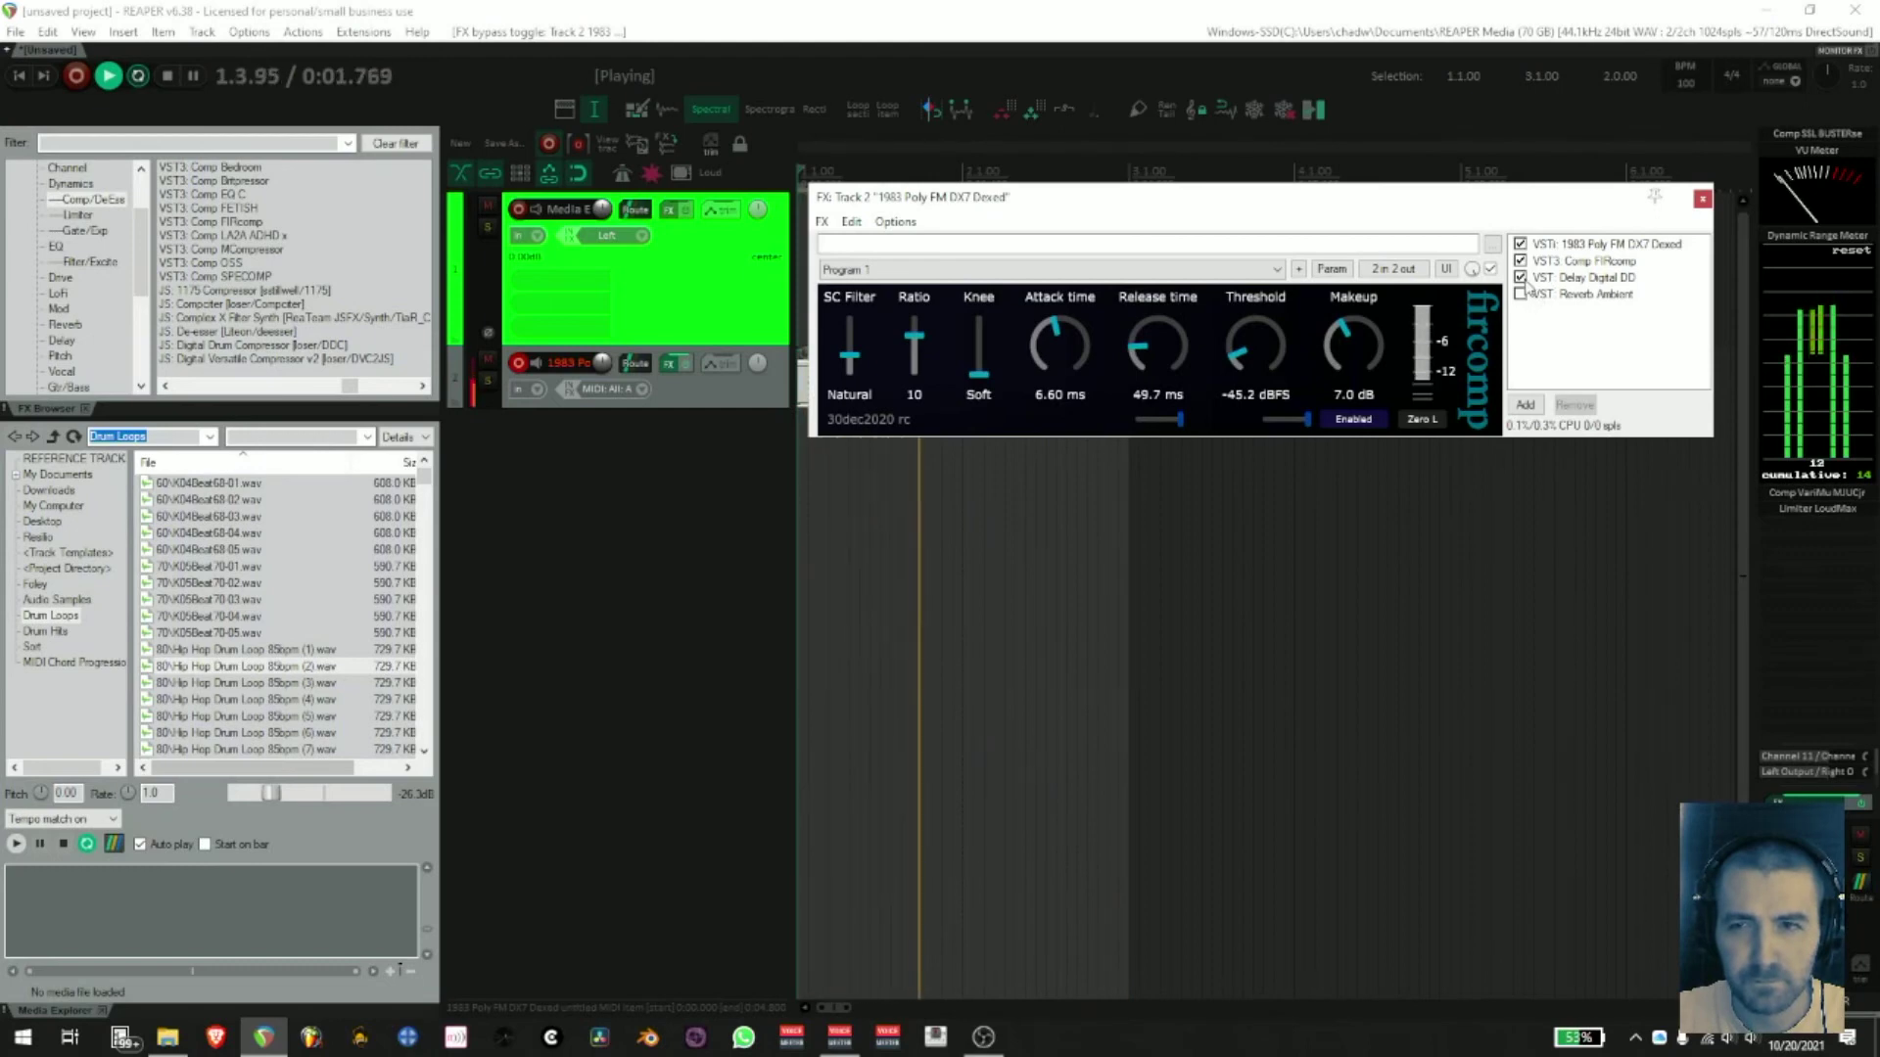
left_click(1520, 261)
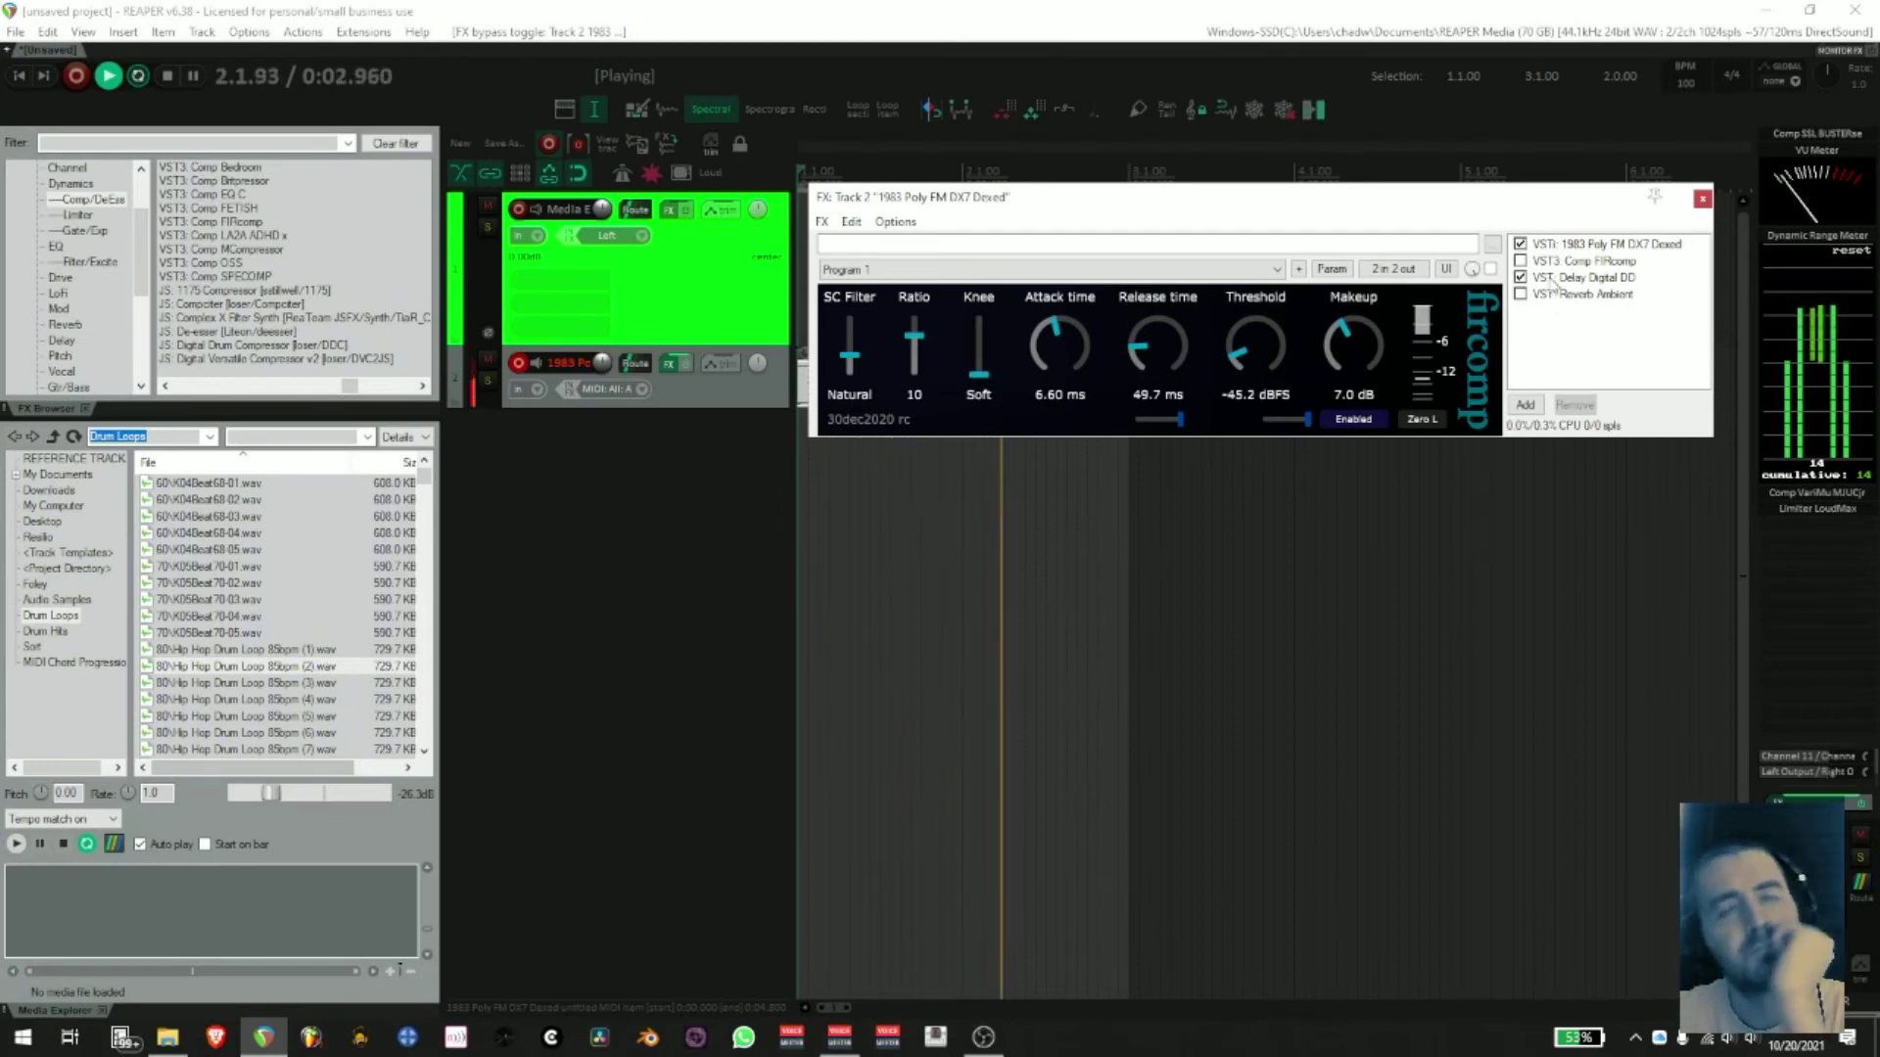
left_click(1520, 261)
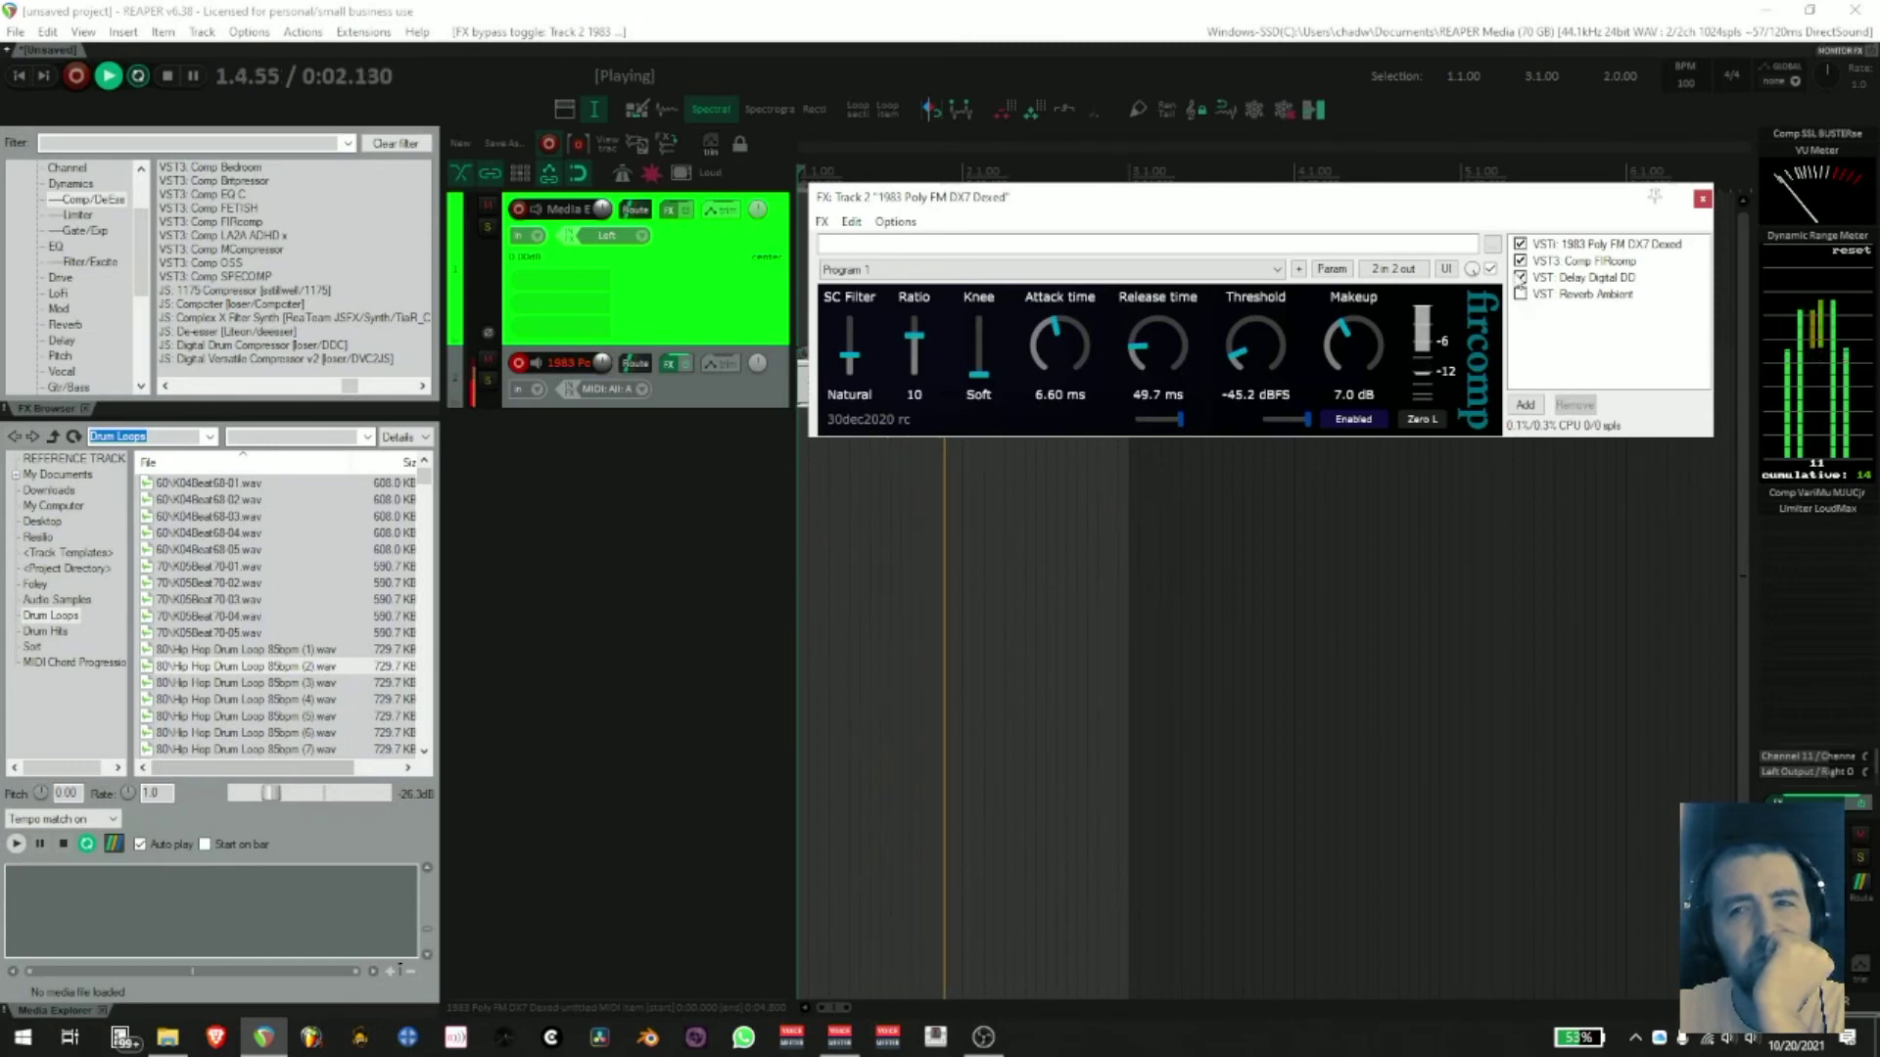
left_click(1519, 261)
left_click(1519, 277)
key("space")
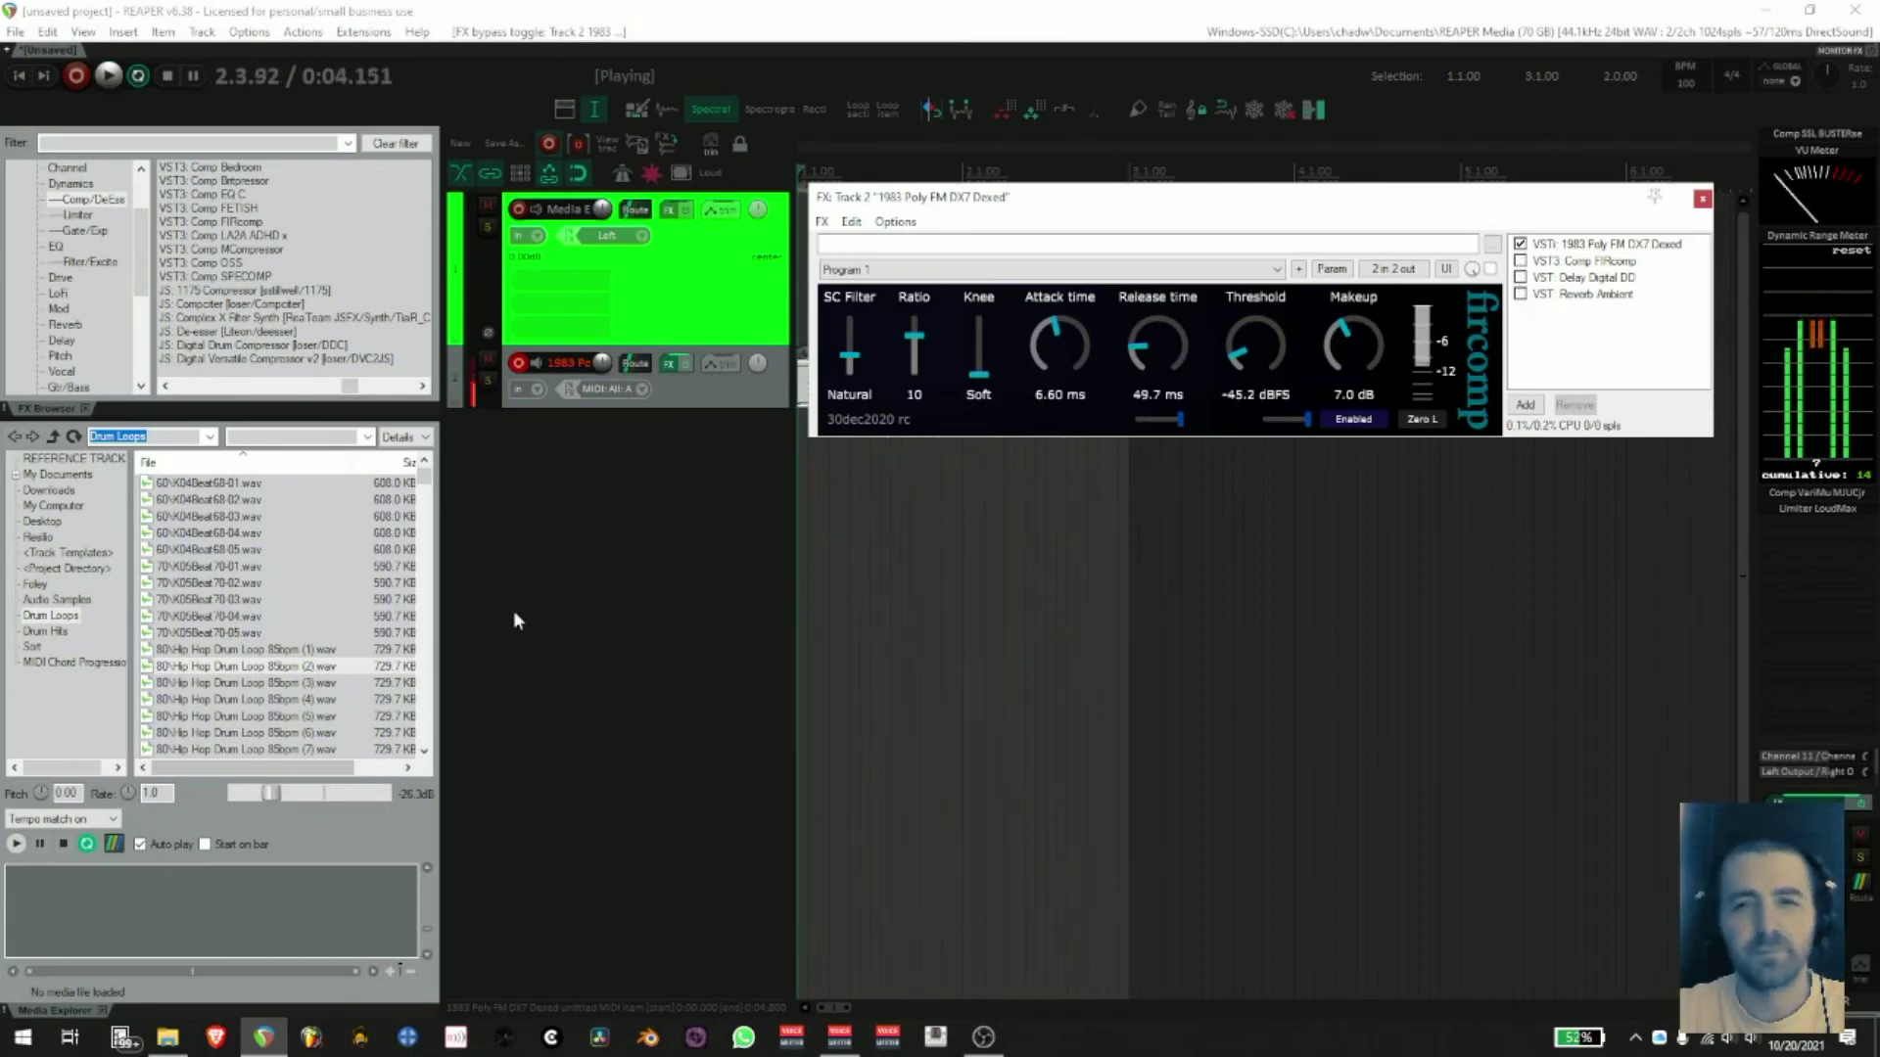
- Mute and unmute the Dexed track, resume playback with all its effects enabled, and list the limiter plugins
left_click(486, 359)
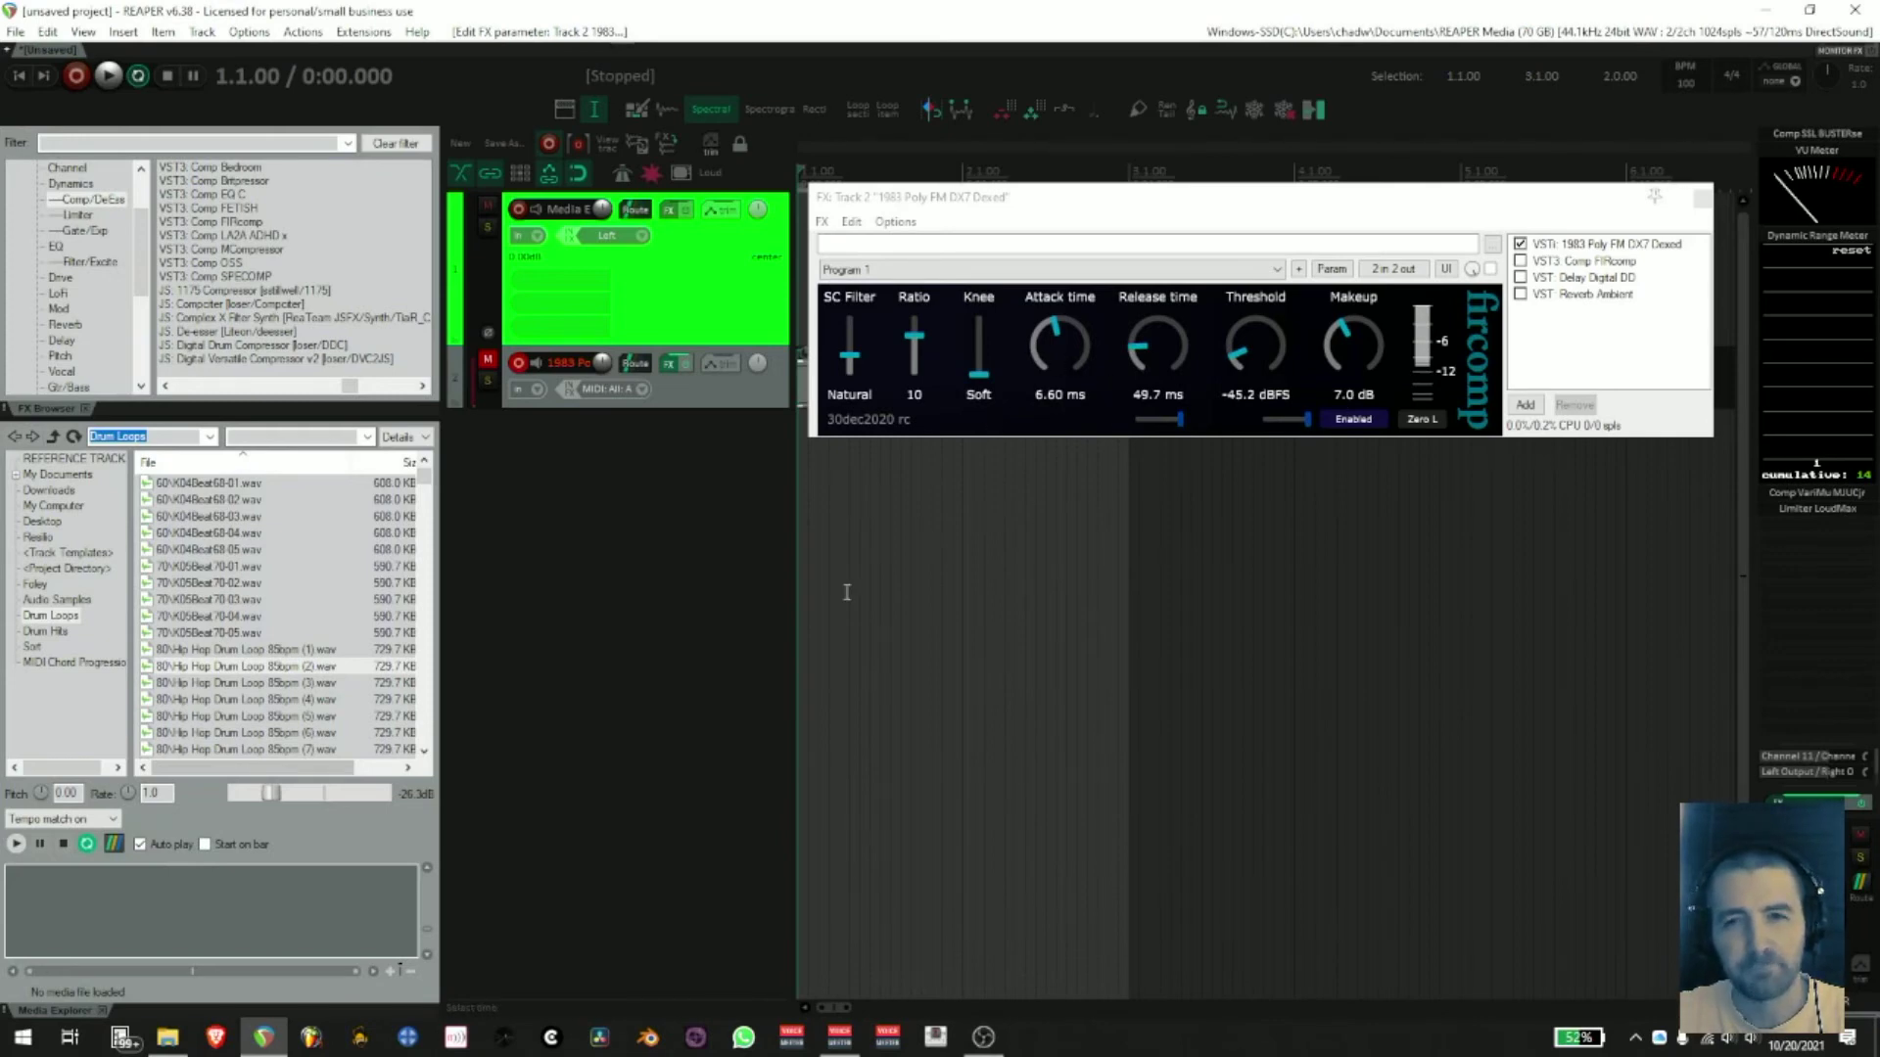
left_click(488, 360)
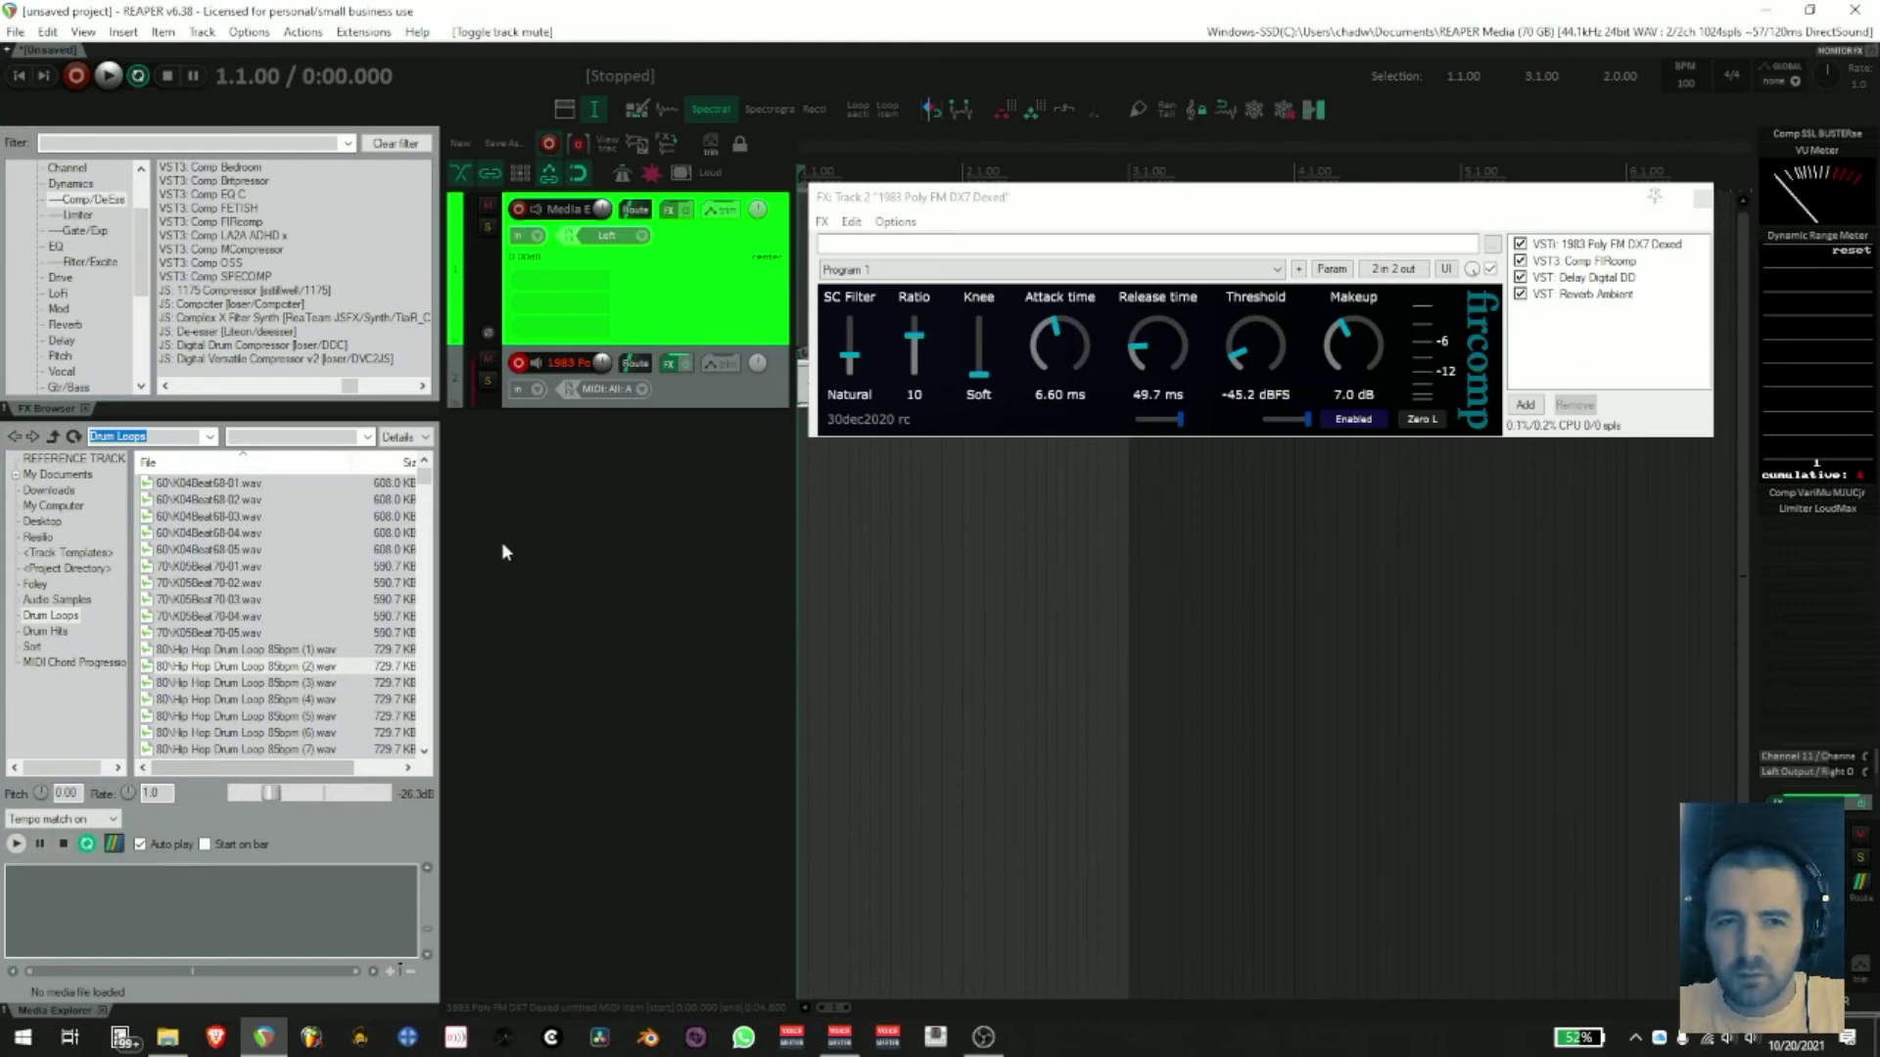
key("space")
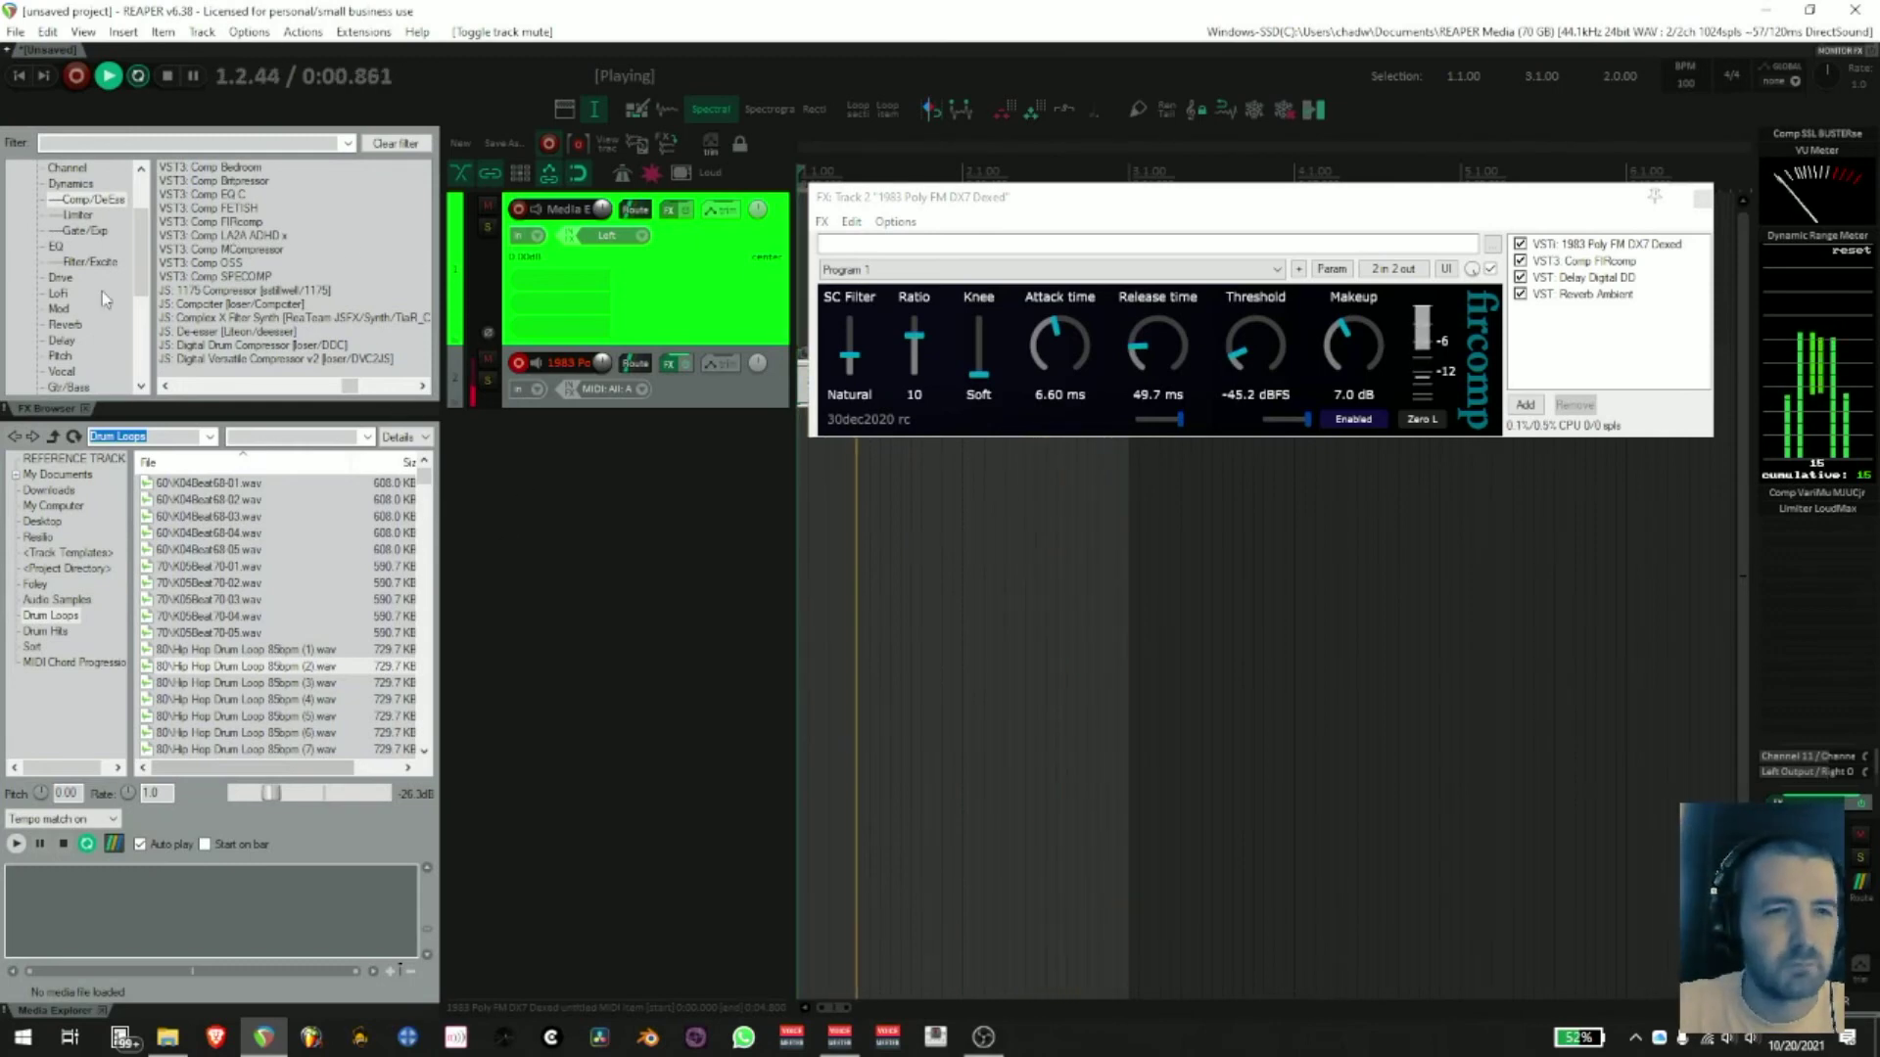
left_click(78, 215)
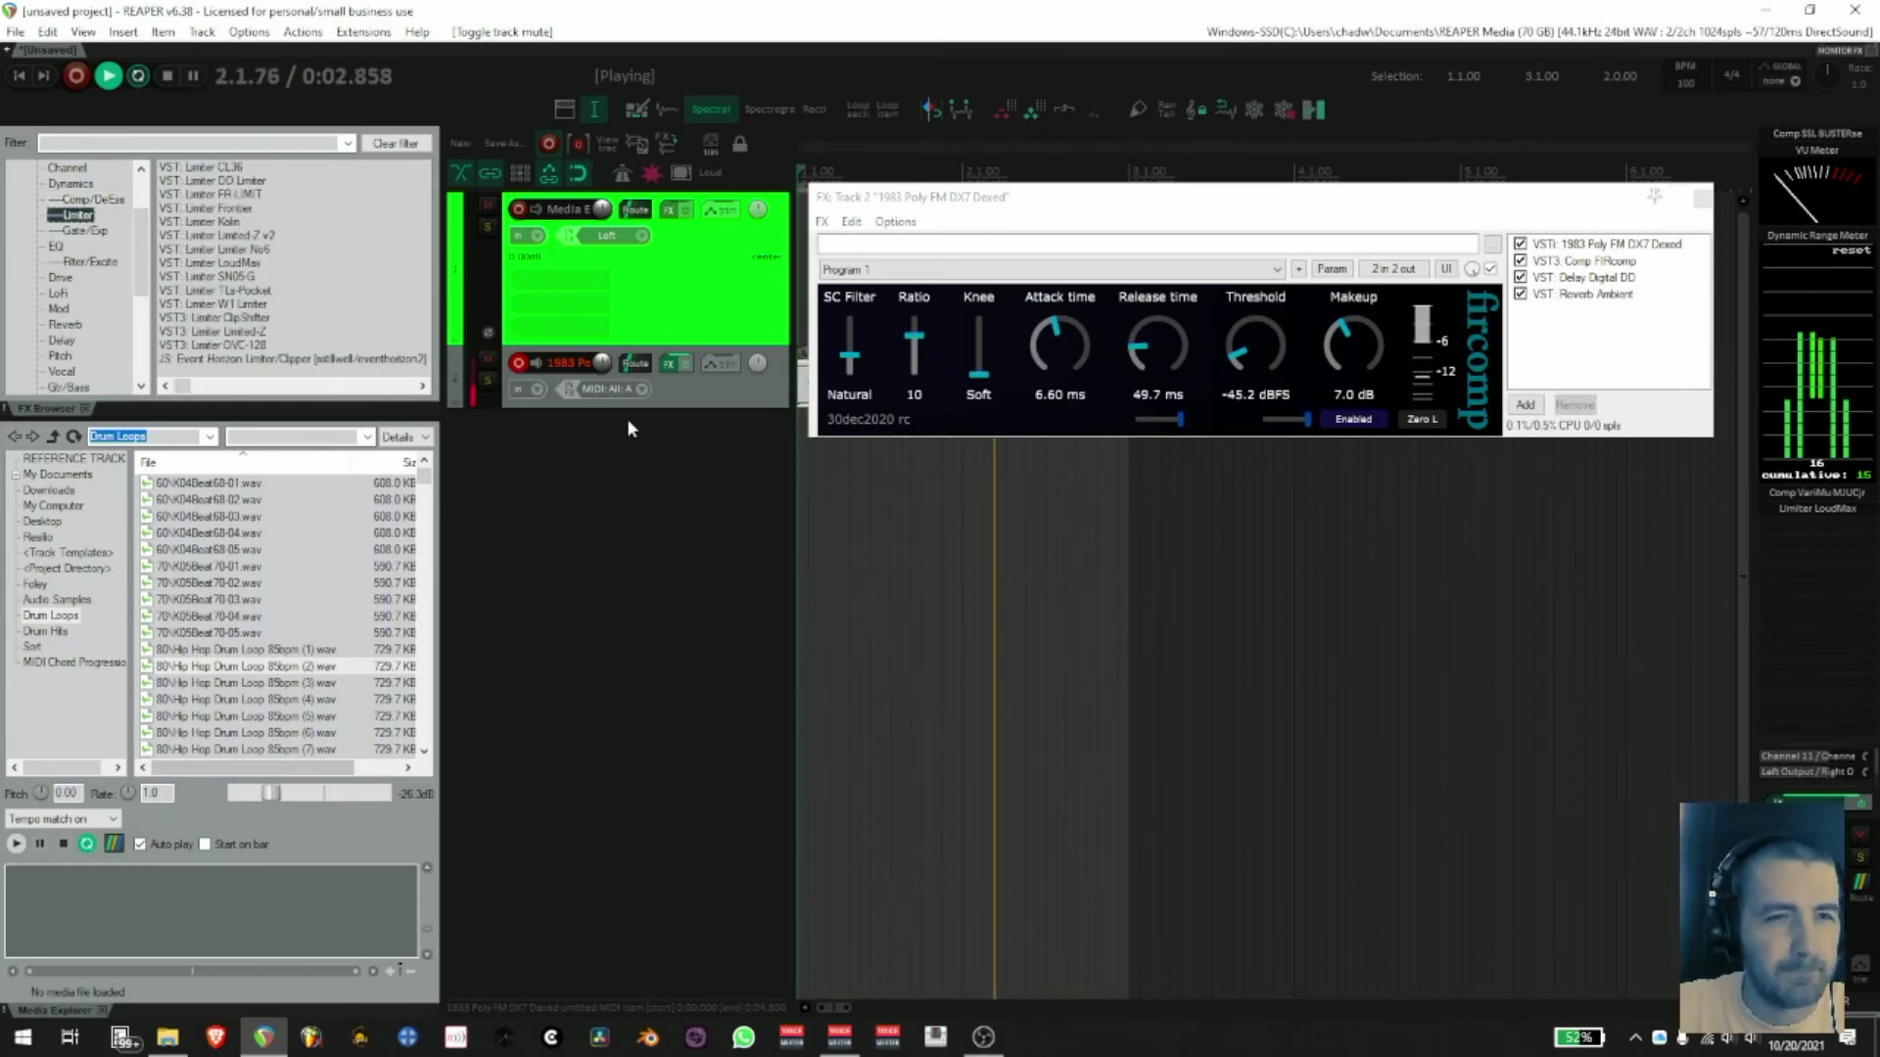
- Slow the project tempo to 80 BPM, bring up the Dexed synth controls, and reduce the tempo to 75 BPM
left_click(1685, 82)
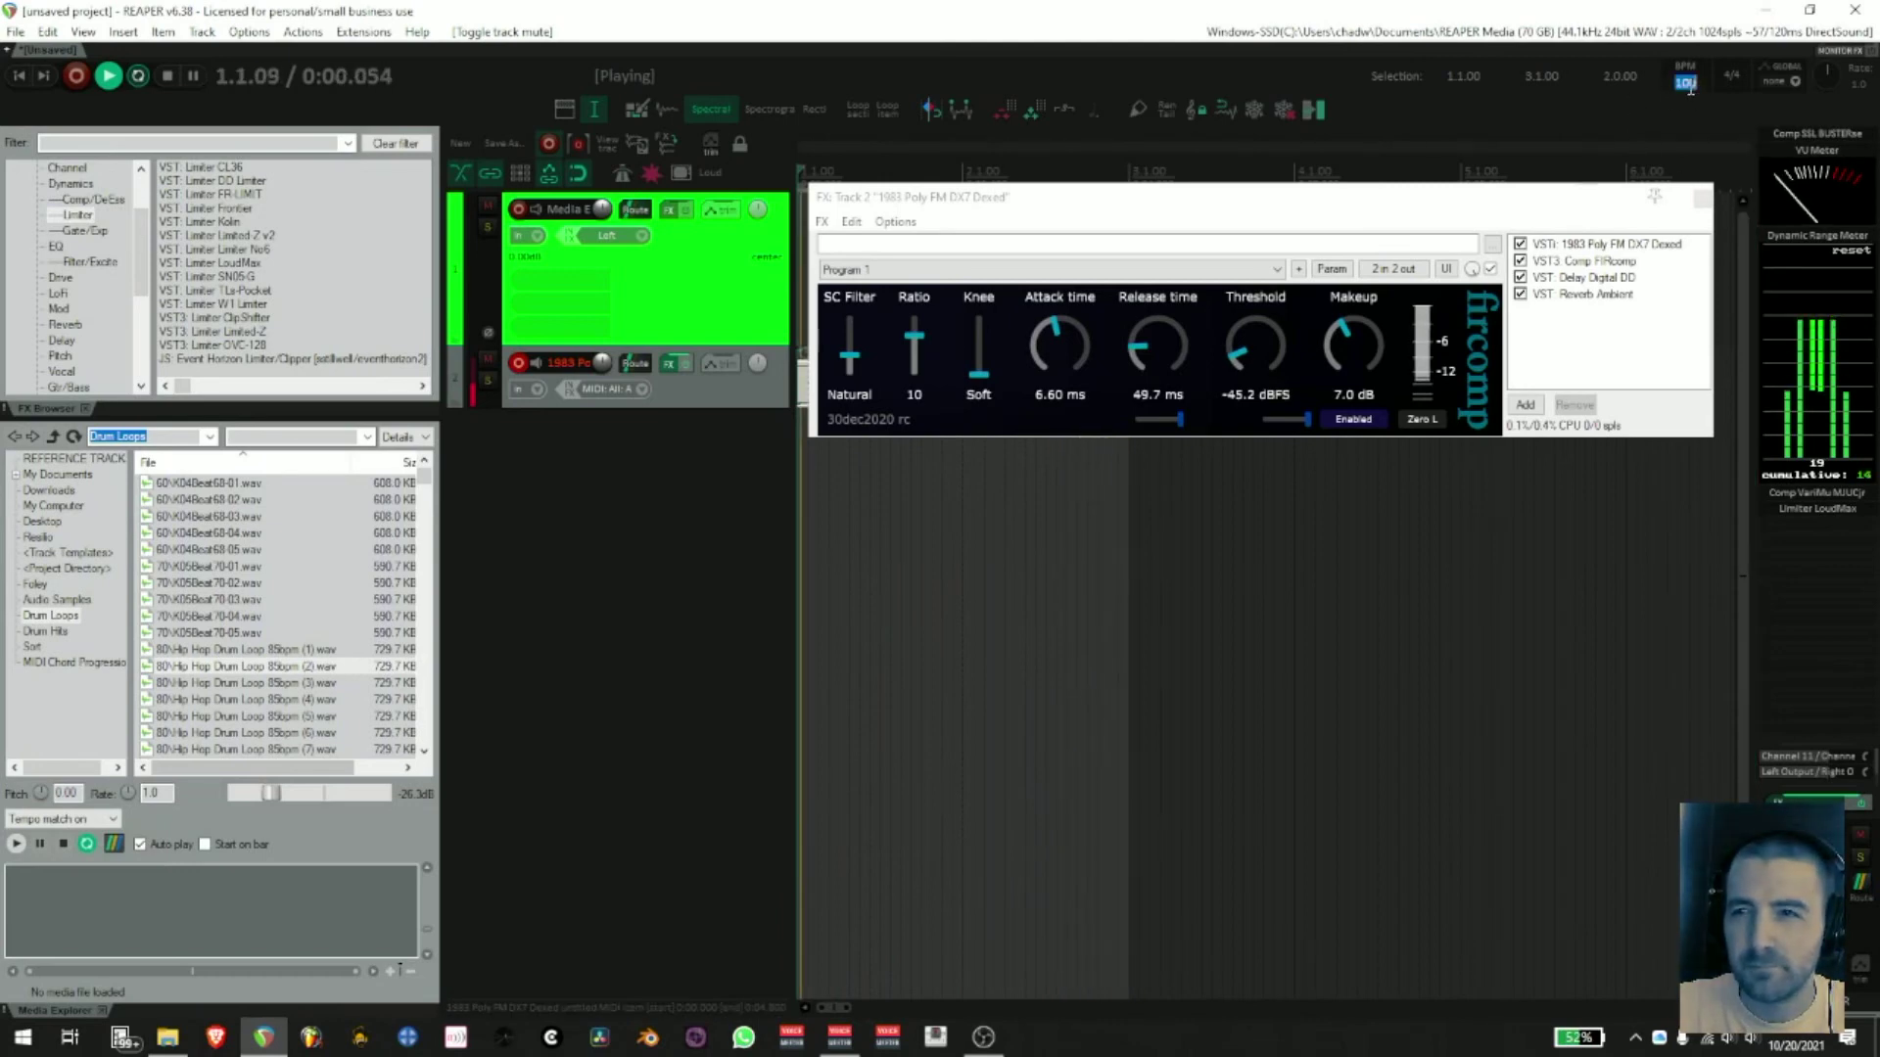
type("80")
key("Return")
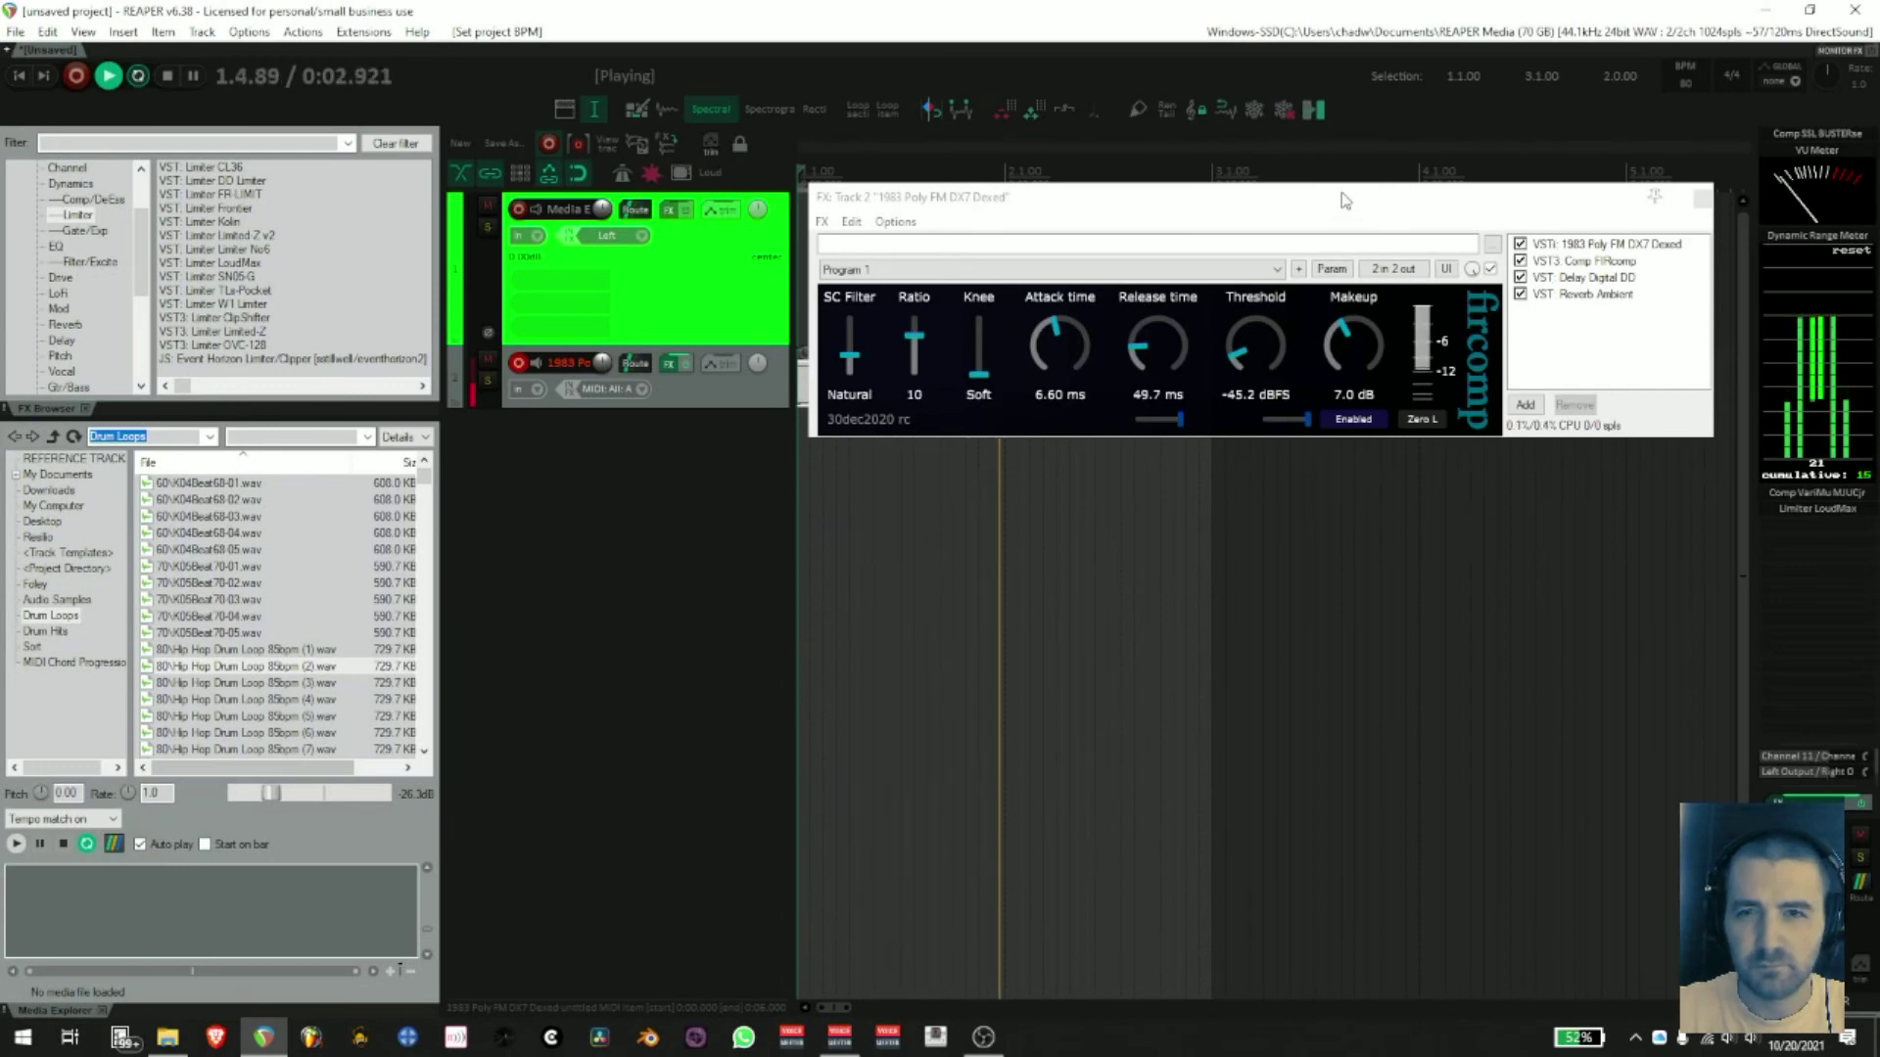
left_click_drag(1344, 201, 1329, 560)
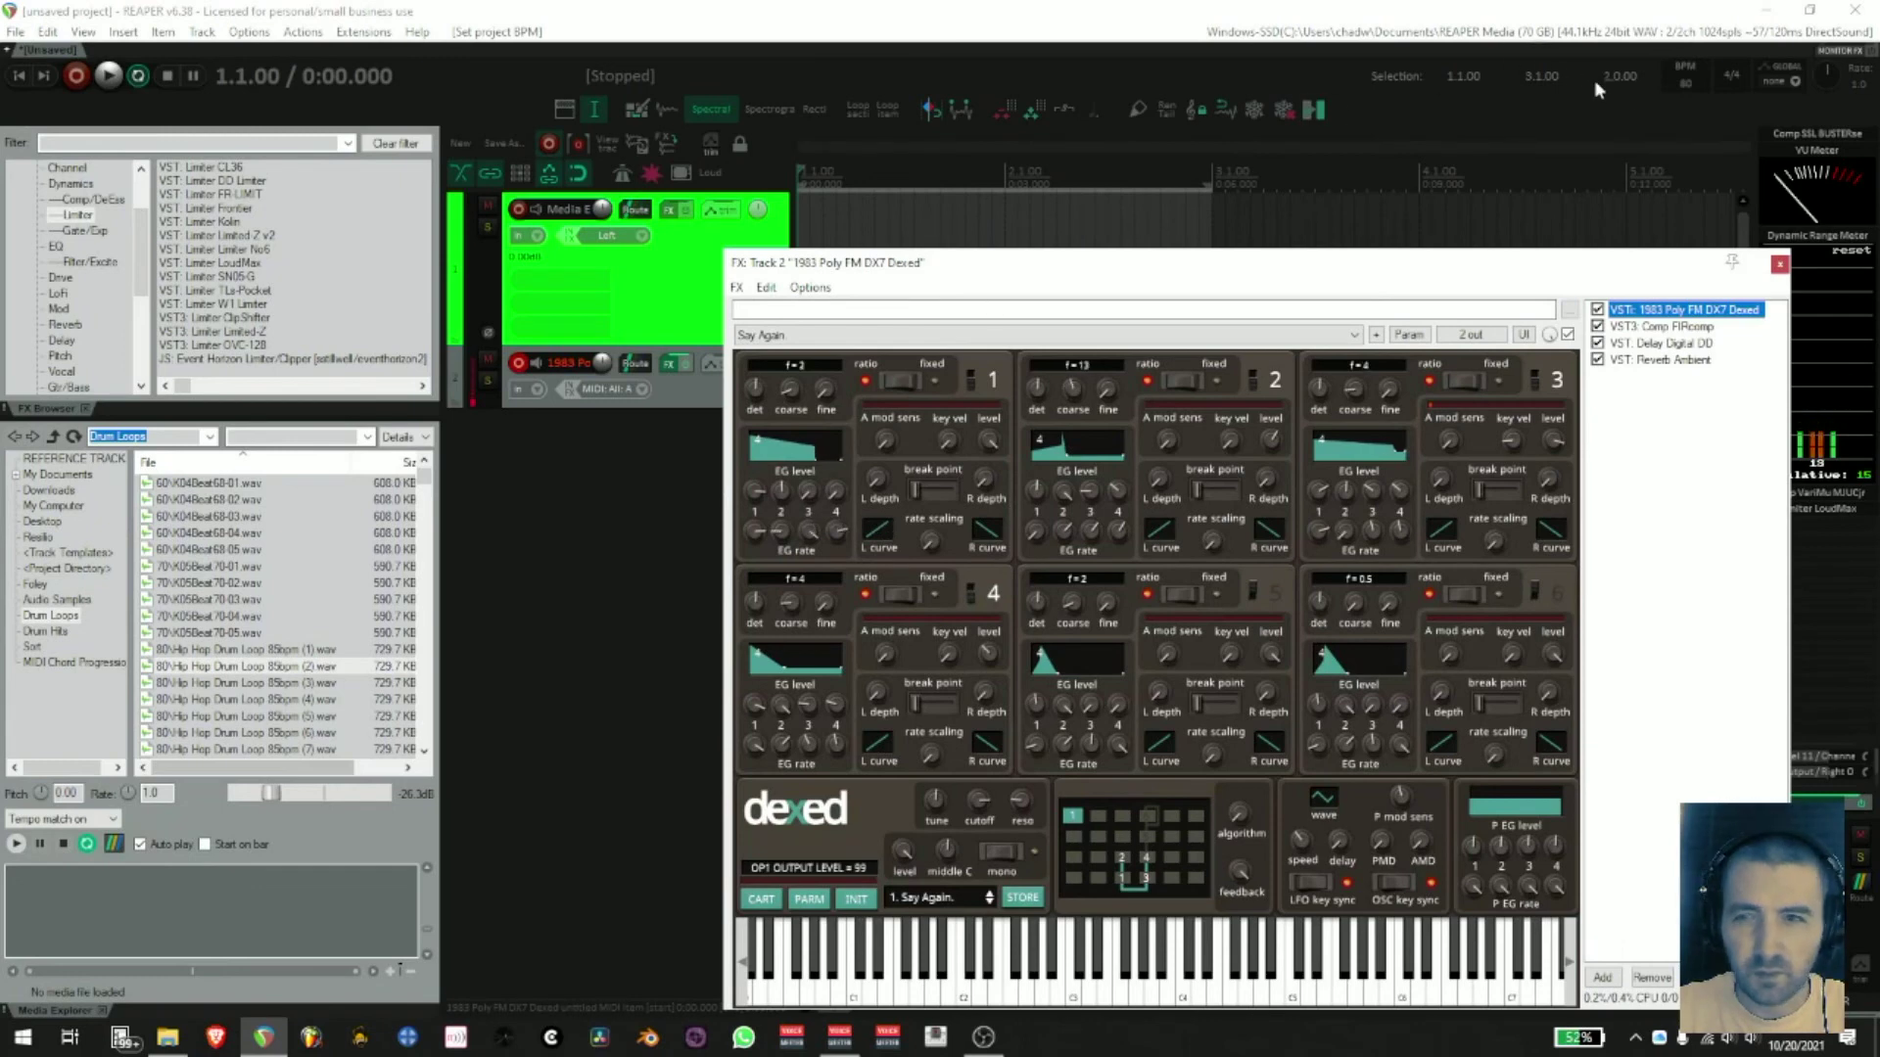
left_click(1684, 88)
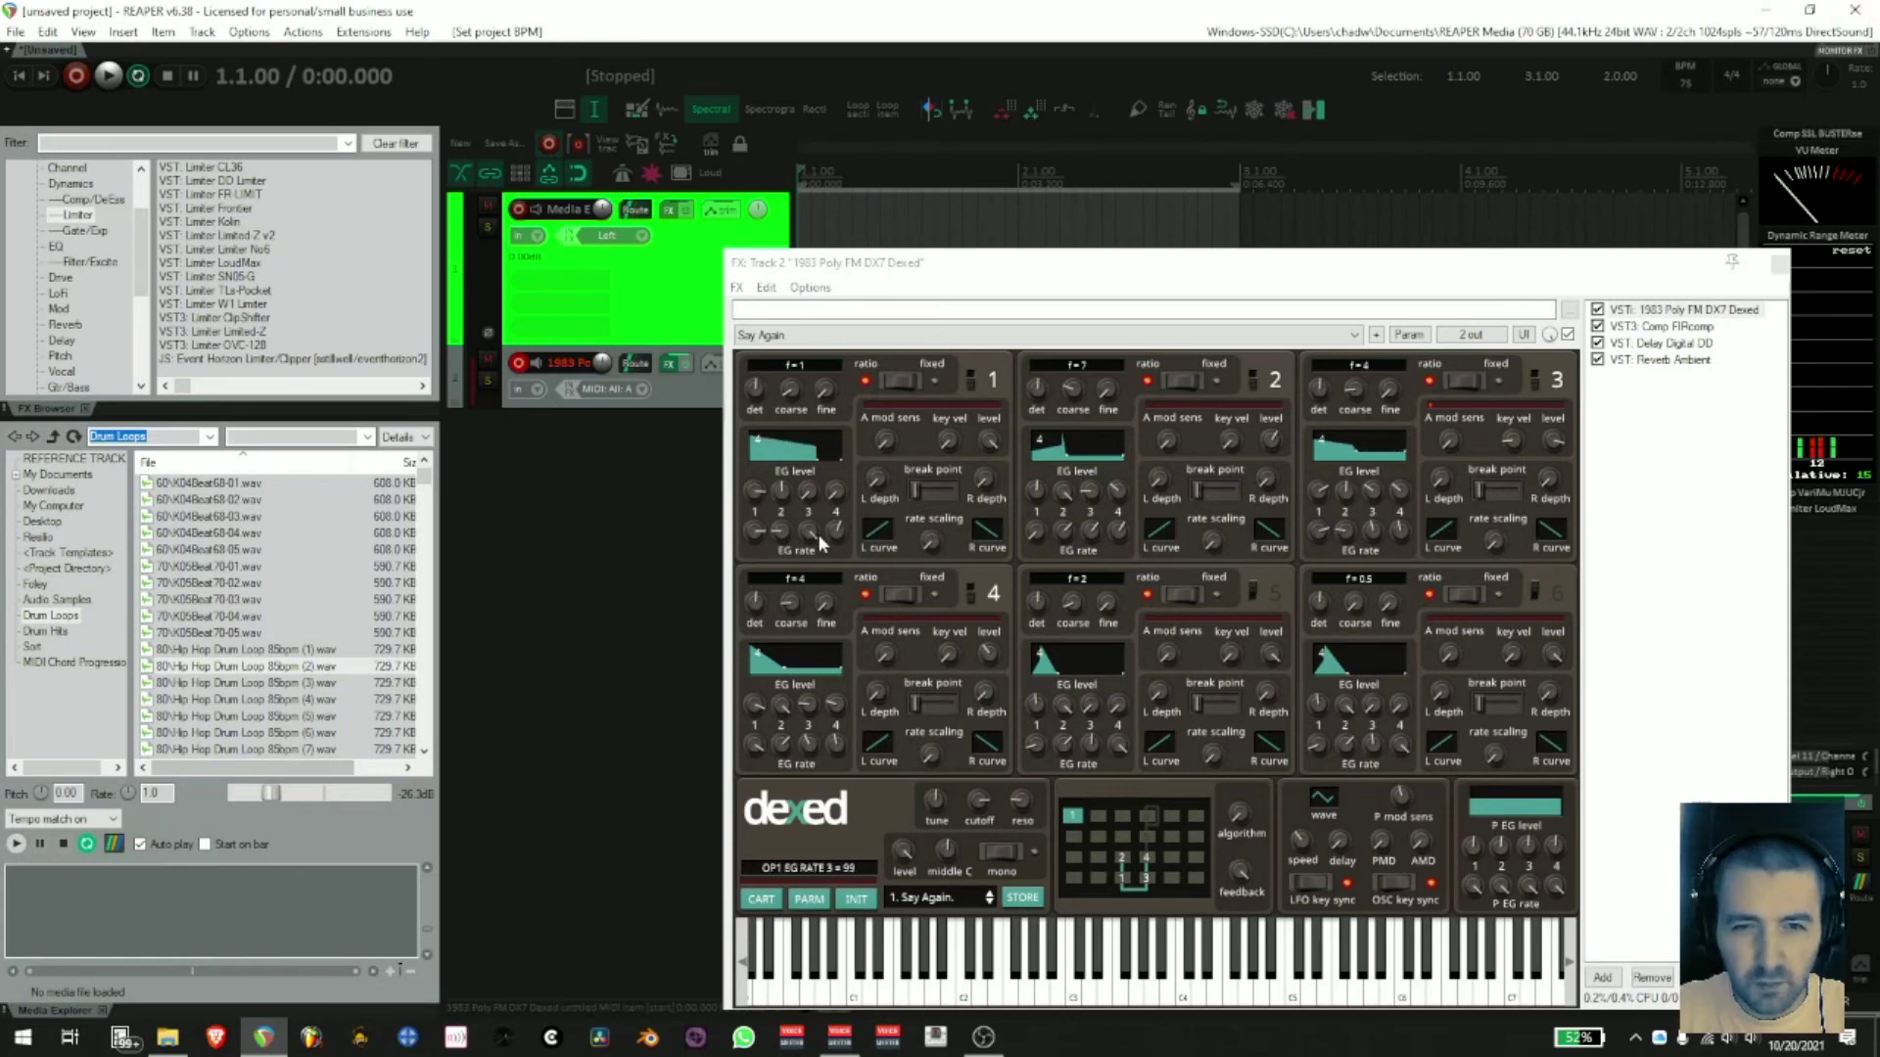
- Lower the modulation baseline of OP1 EG RATE 4 to just below midway during playback and close its modulation window
left_click(1408, 334)
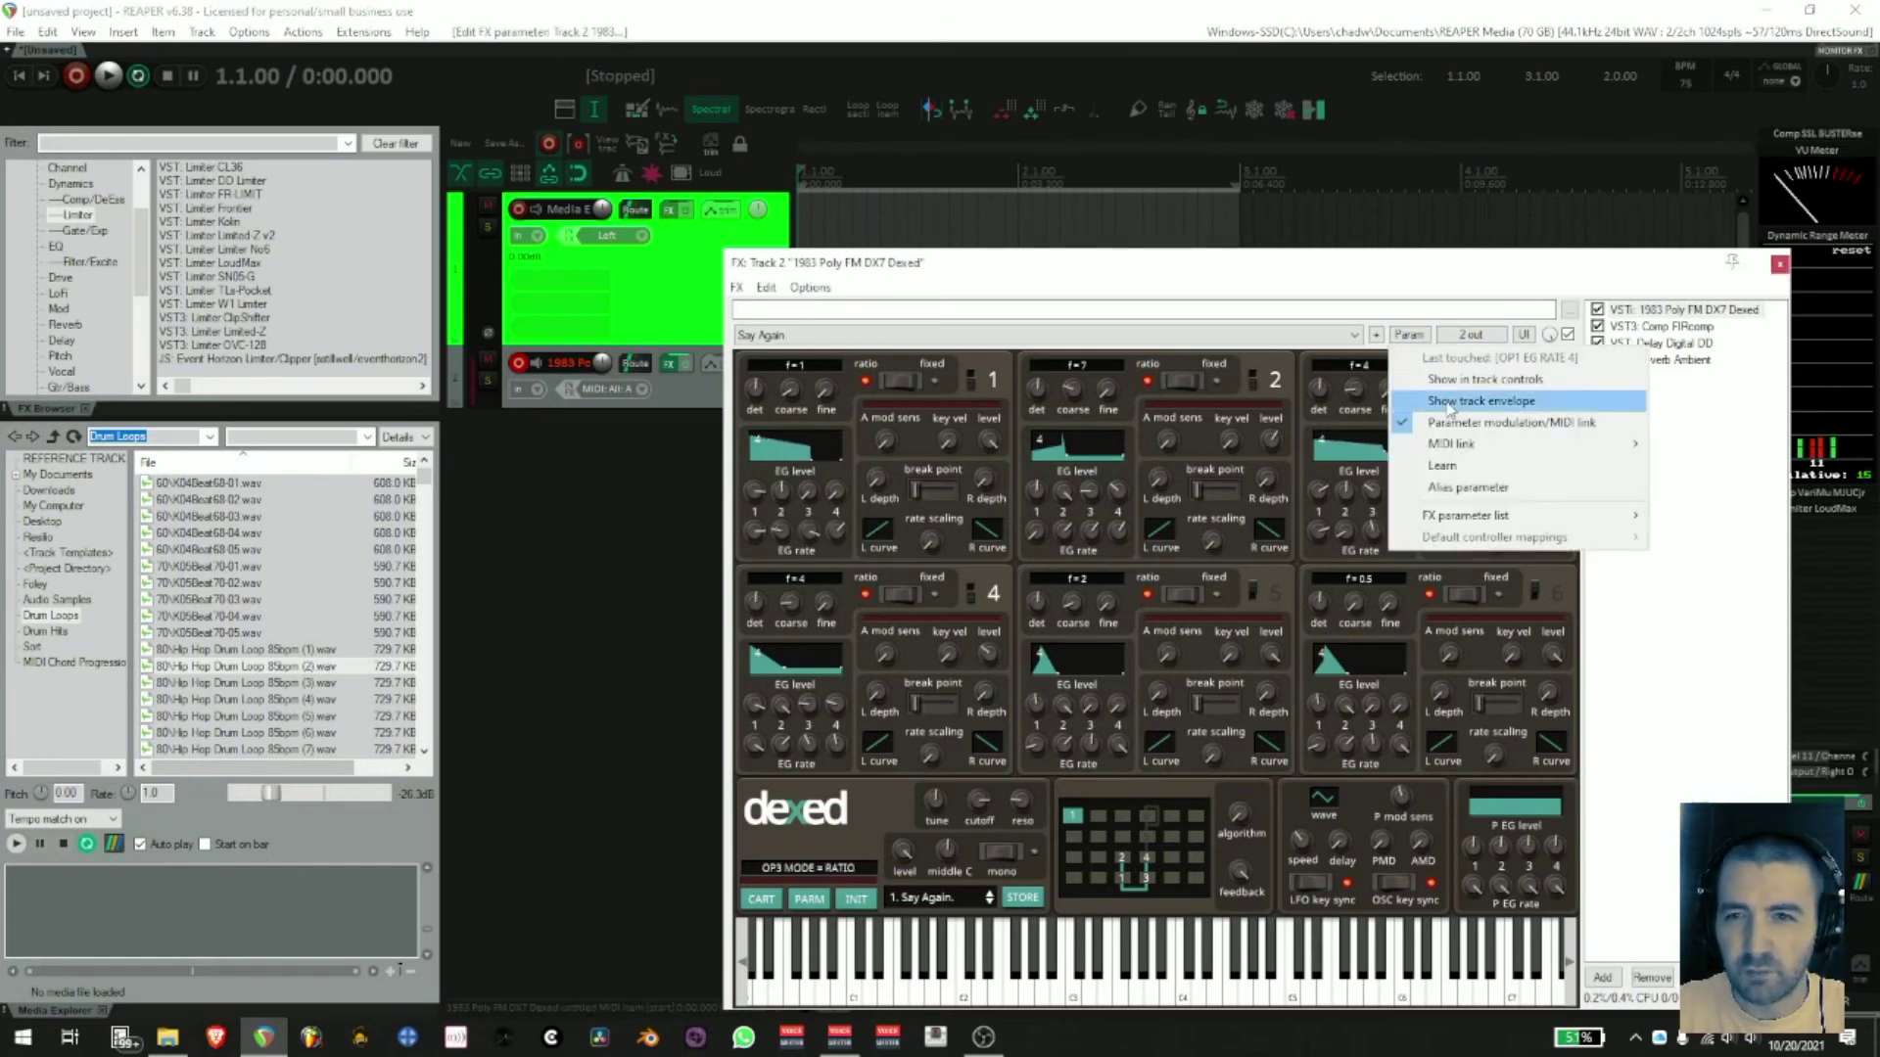
left_click(1460, 423)
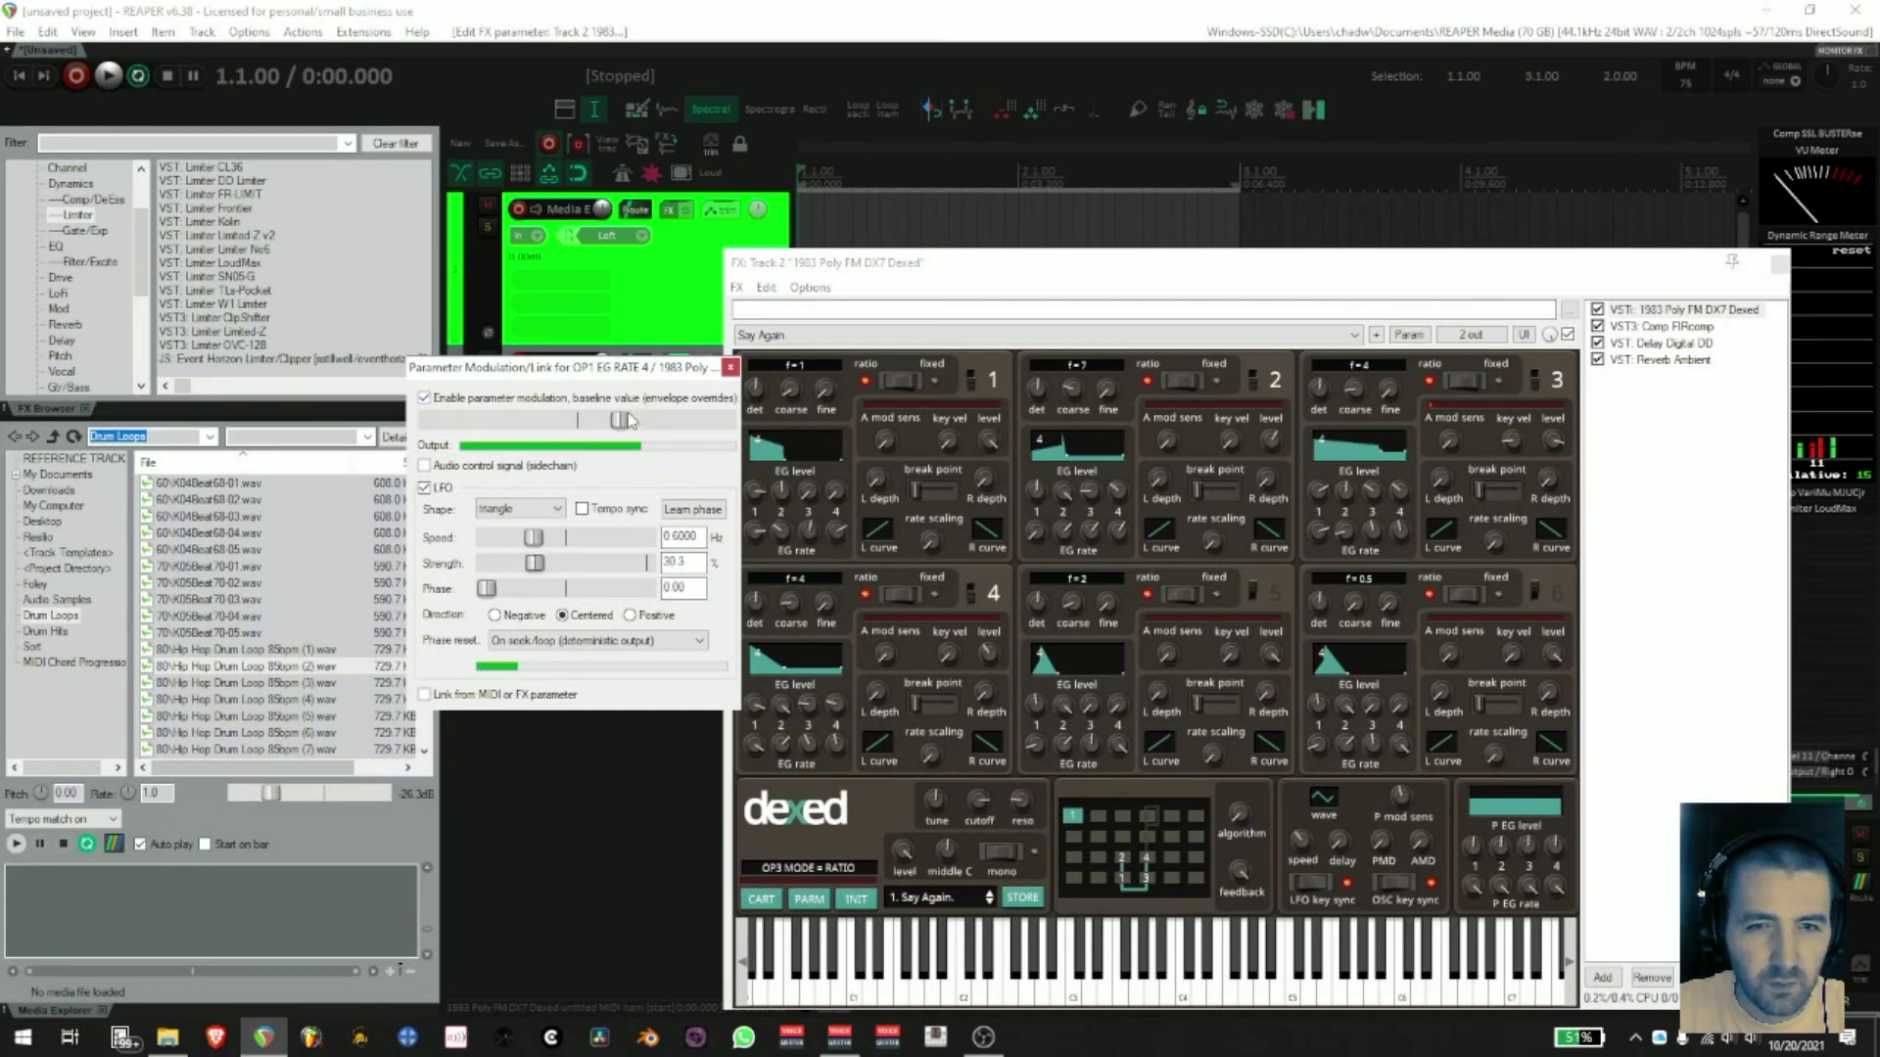
key("space")
left_click_drag(628, 414, 566, 422)
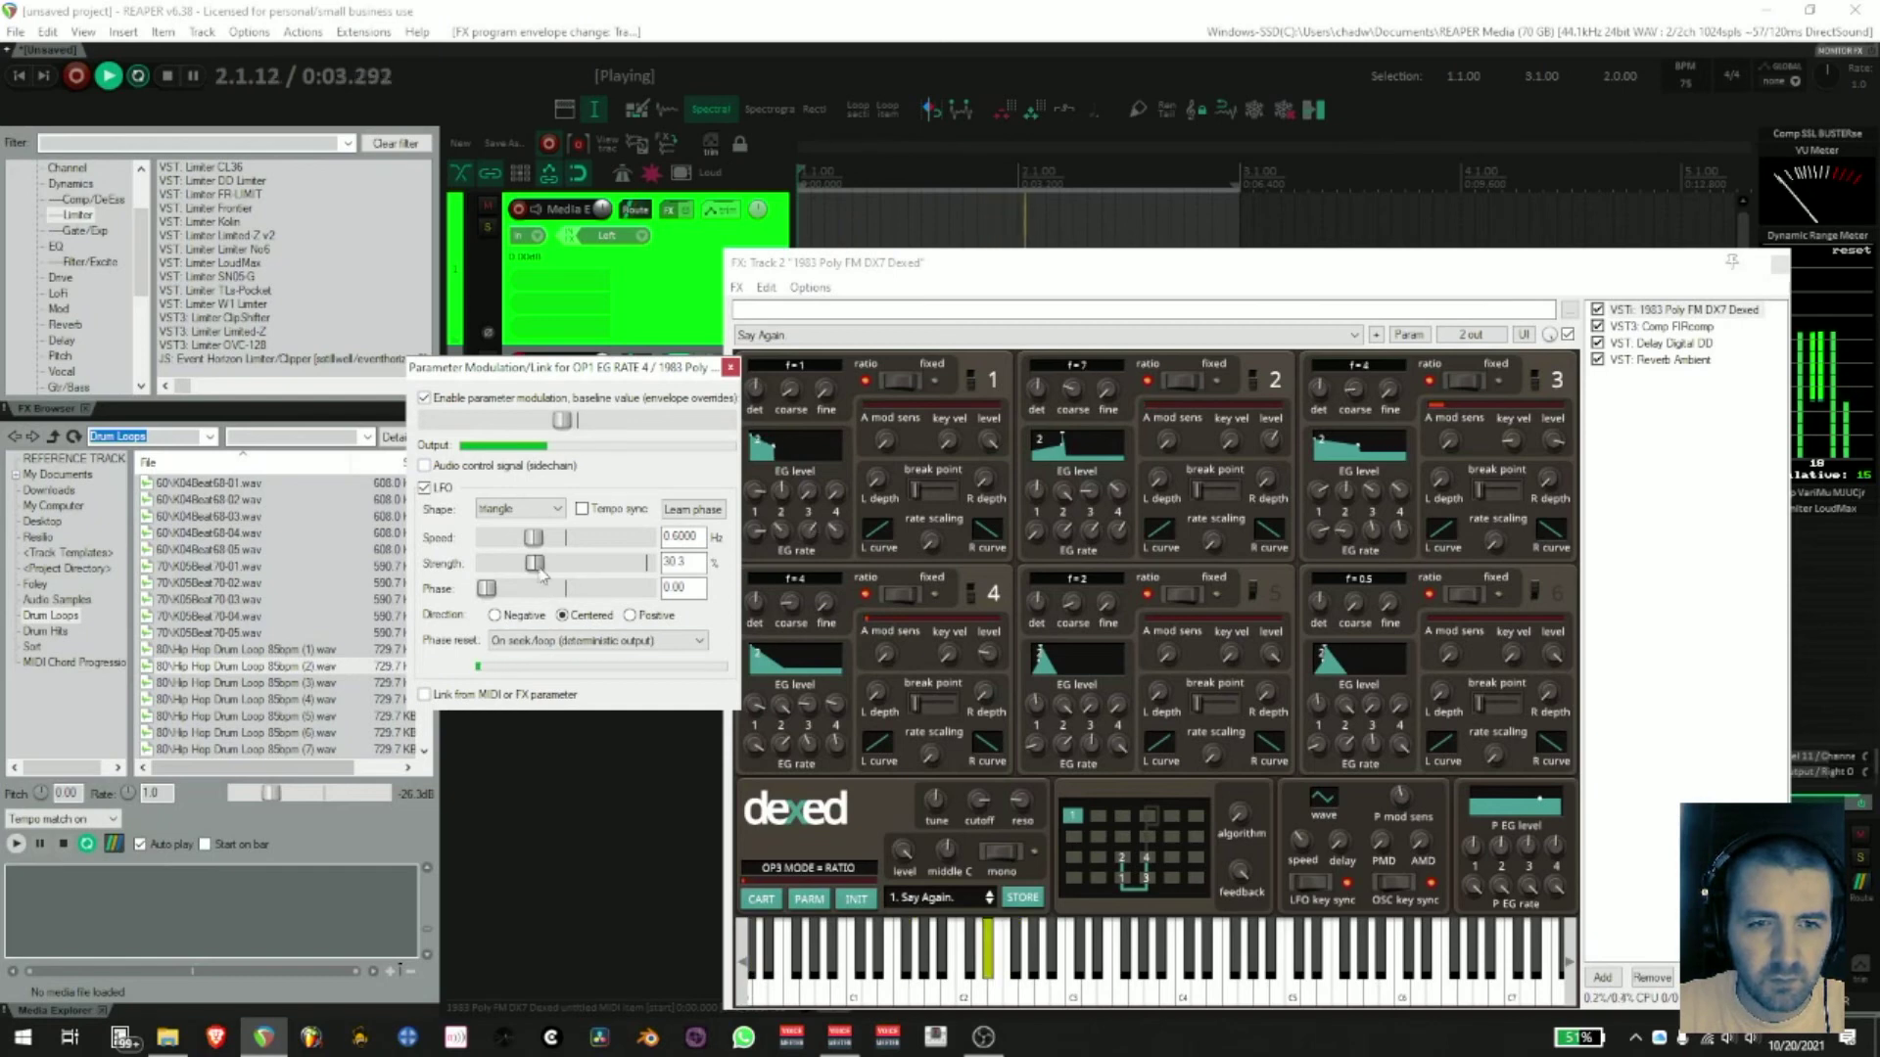
left_click_drag(541, 575, 543, 568)
left_click(730, 366)
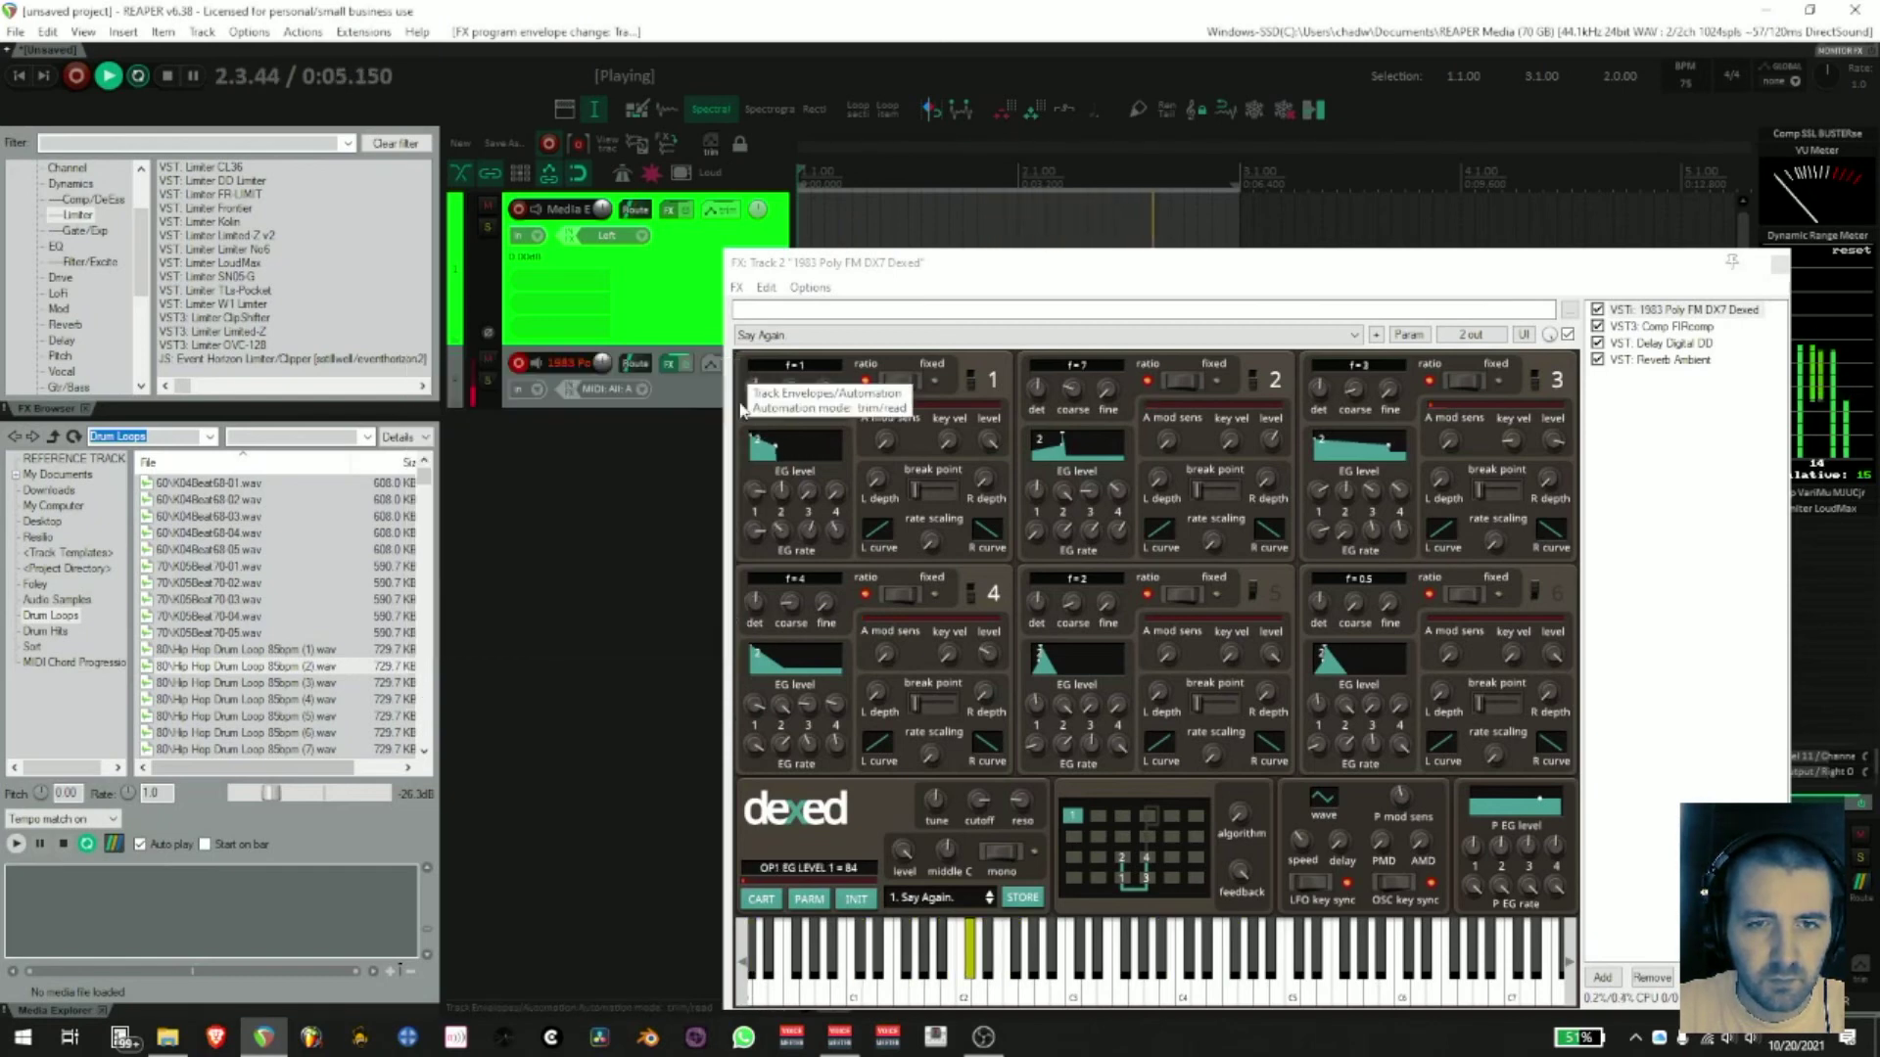
- Reduce the LFO modulation of OP1 EG RATE 3 to 76.0% strength and lower its baseline to slightly below midway
left_click(1408, 335)
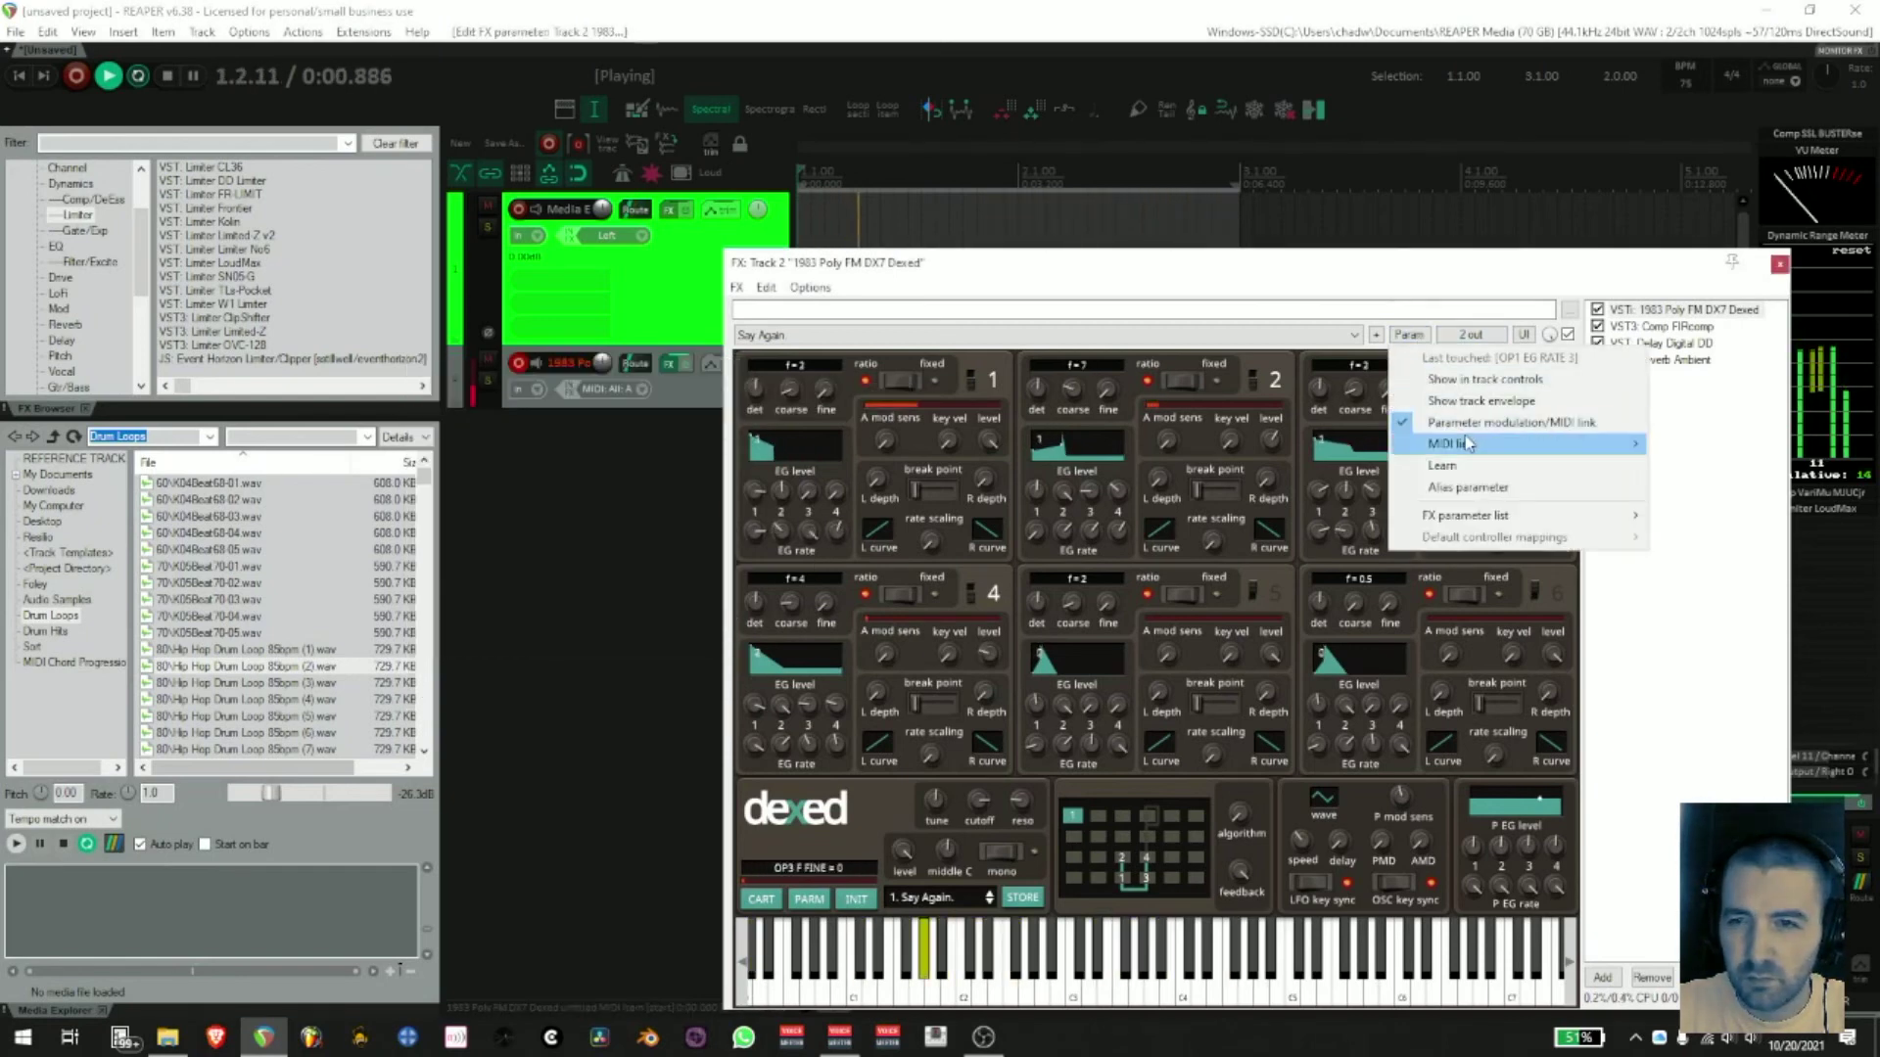
left_click(1449, 444)
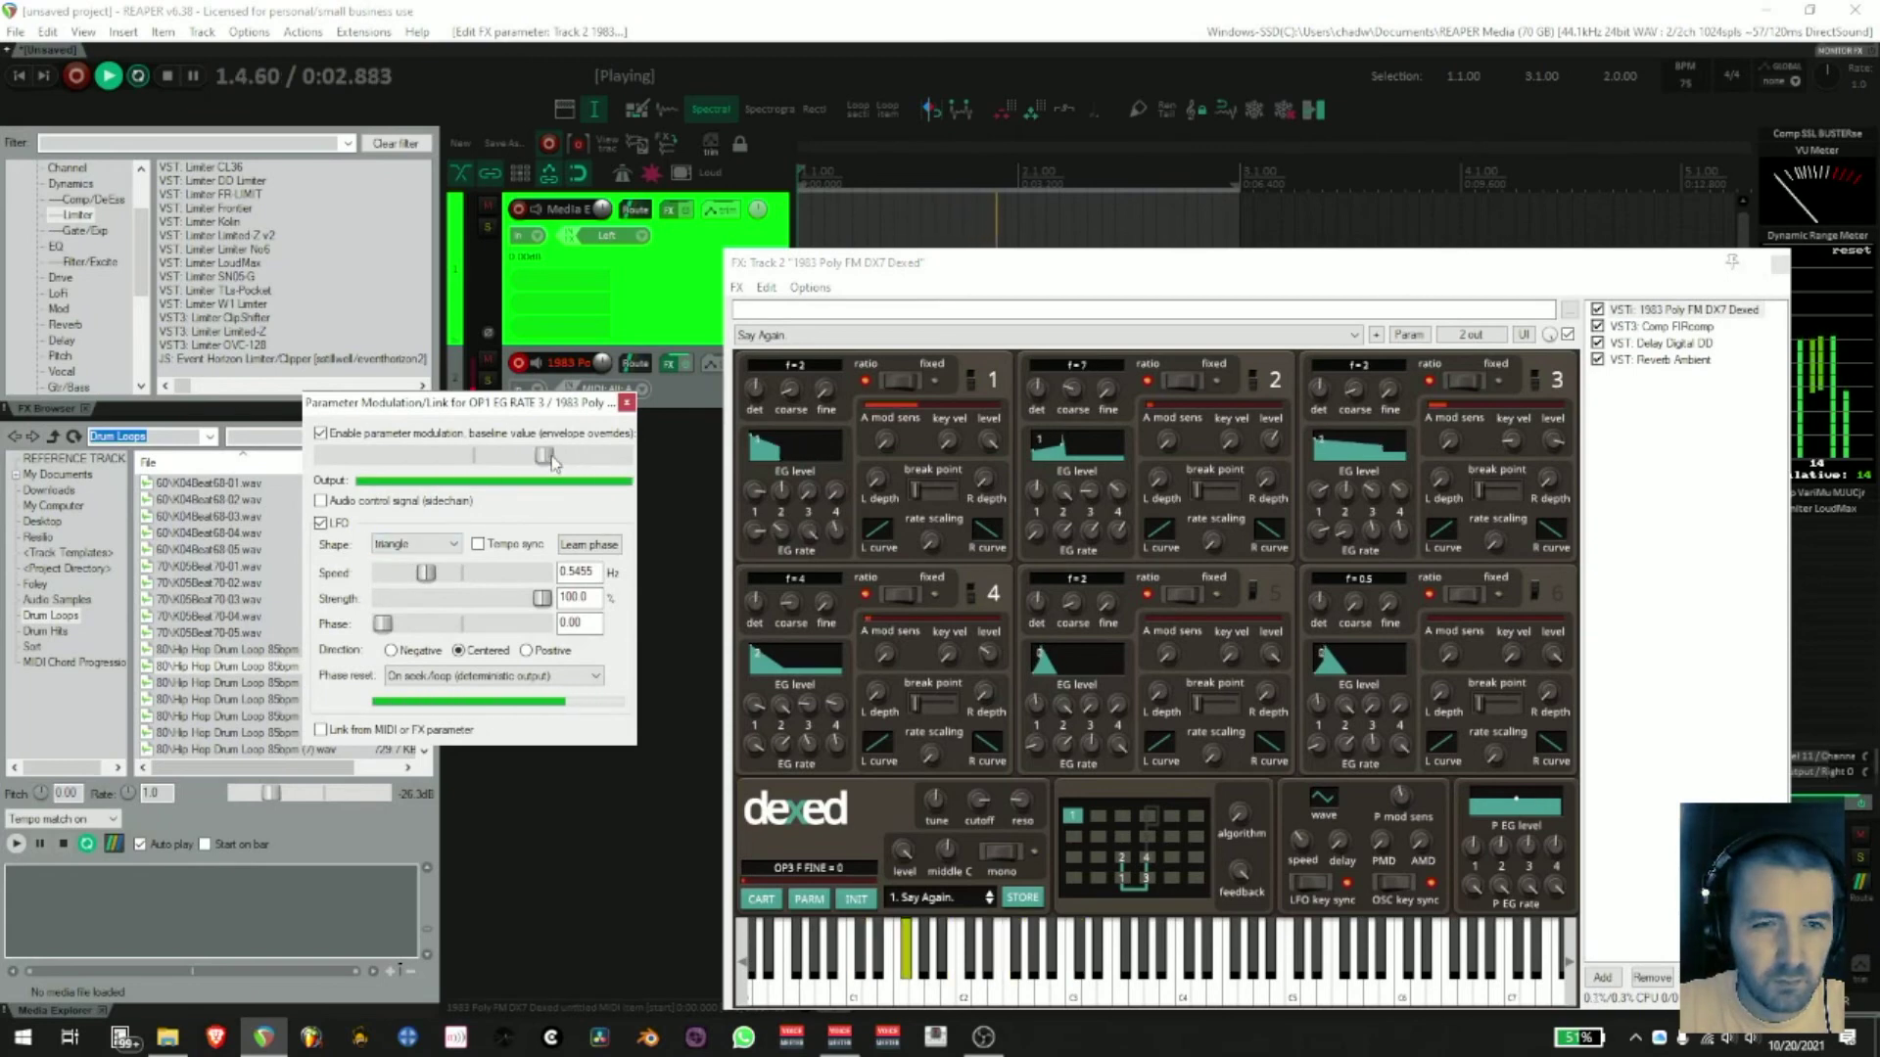
left_click_drag(541, 598, 511, 598)
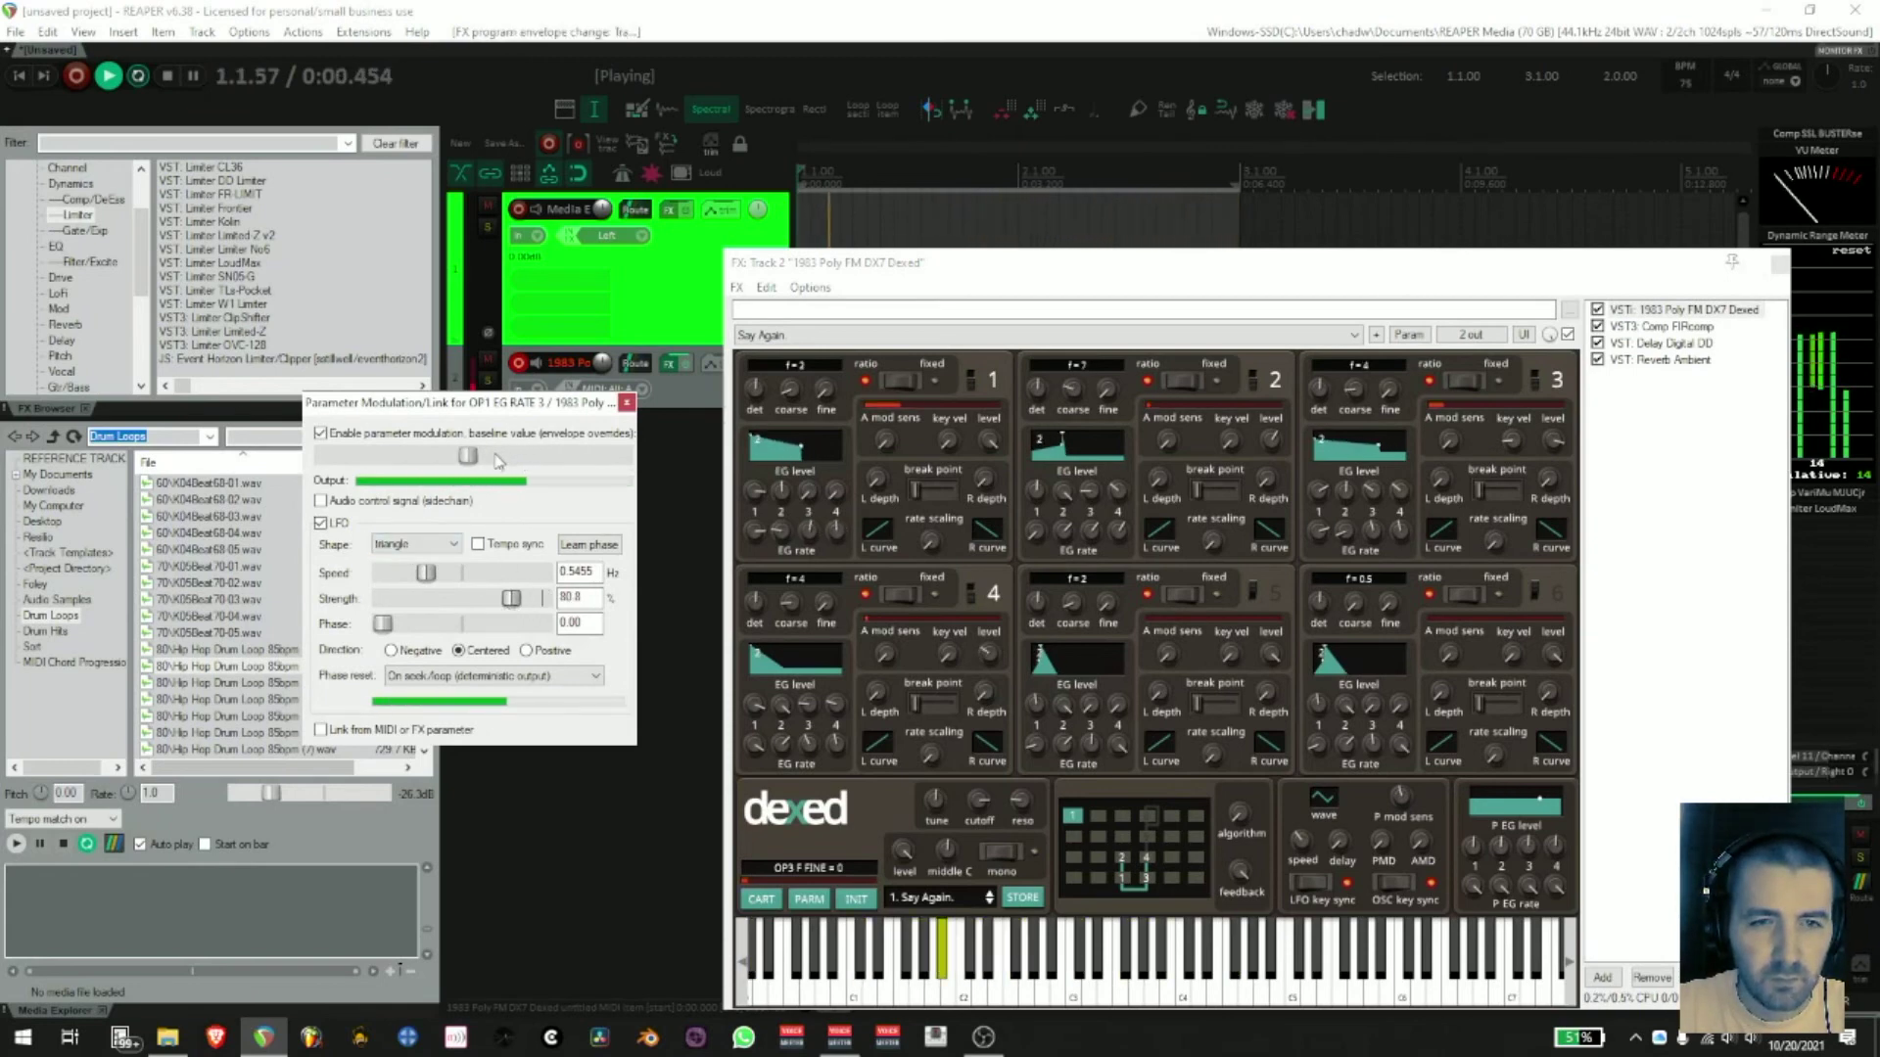
left_click_drag(469, 456, 459, 456)
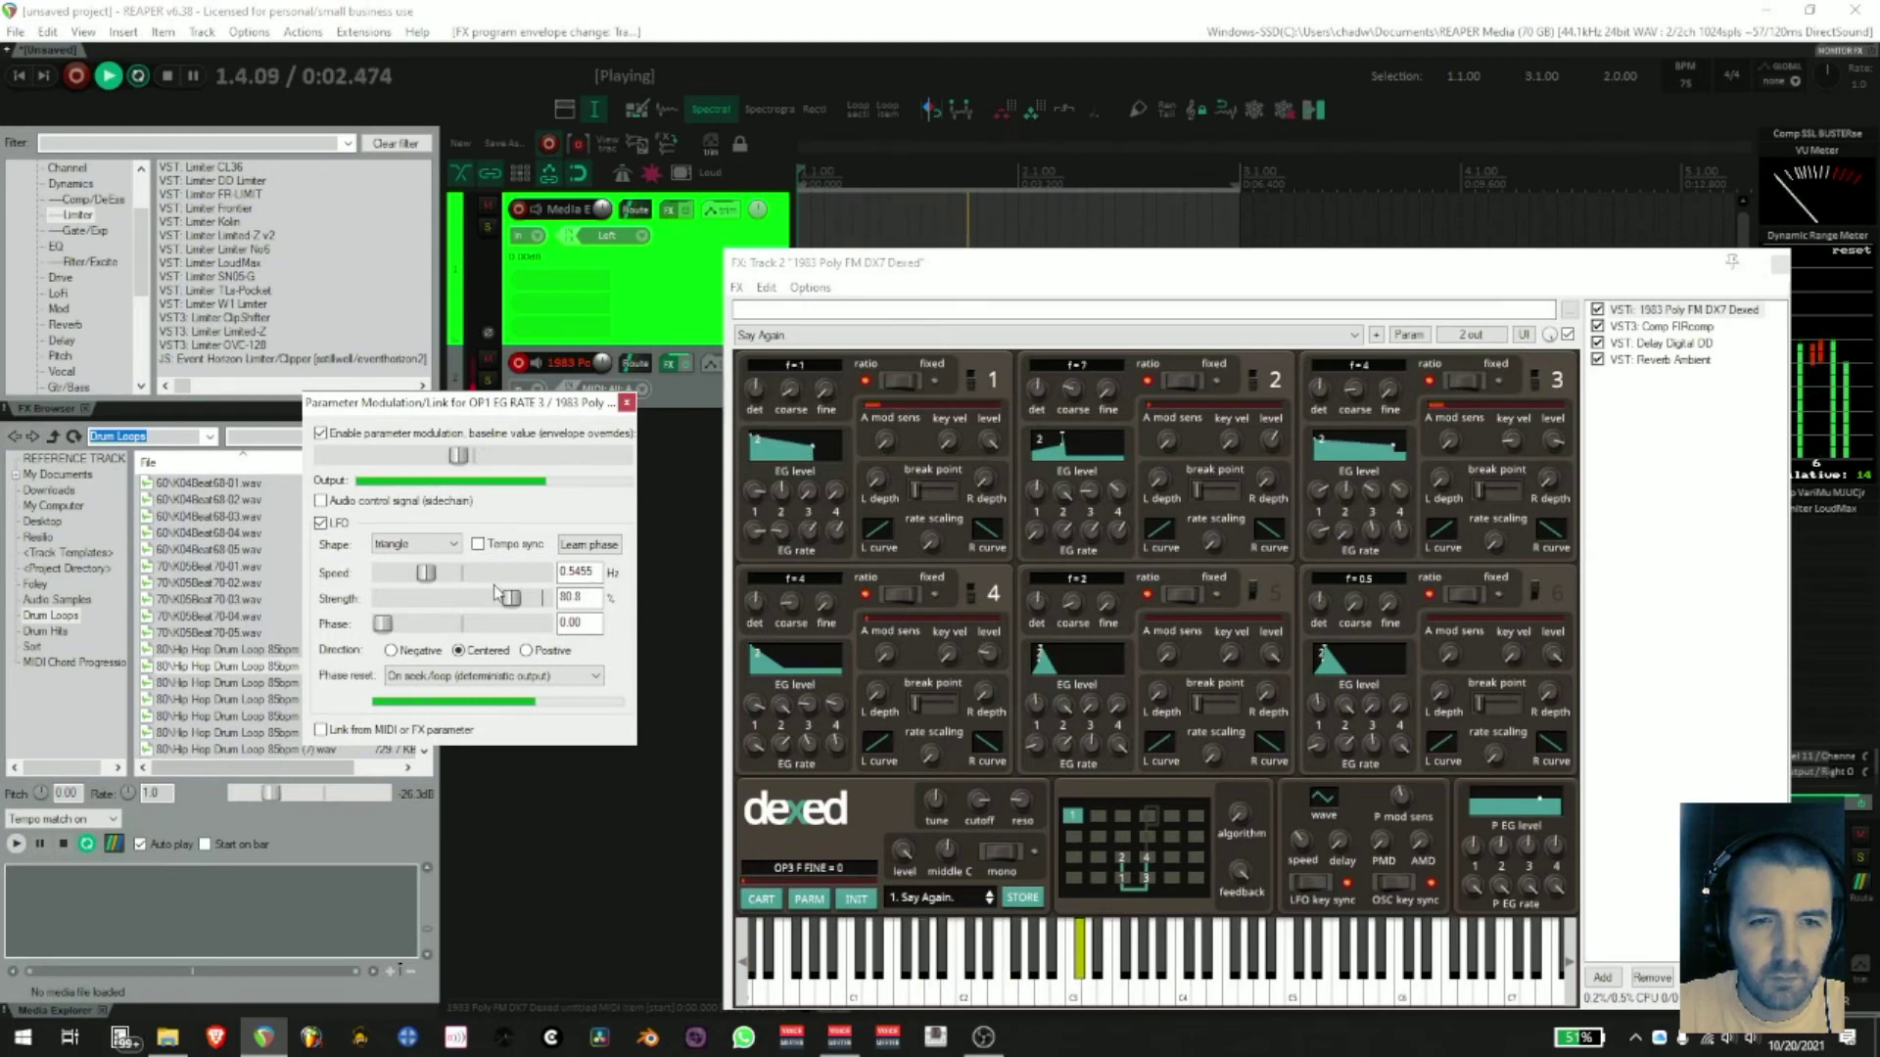
left_click_drag(511, 598, 509, 599)
left_click_drag(463, 462, 448, 462)
left_click_drag(509, 598, 503, 598)
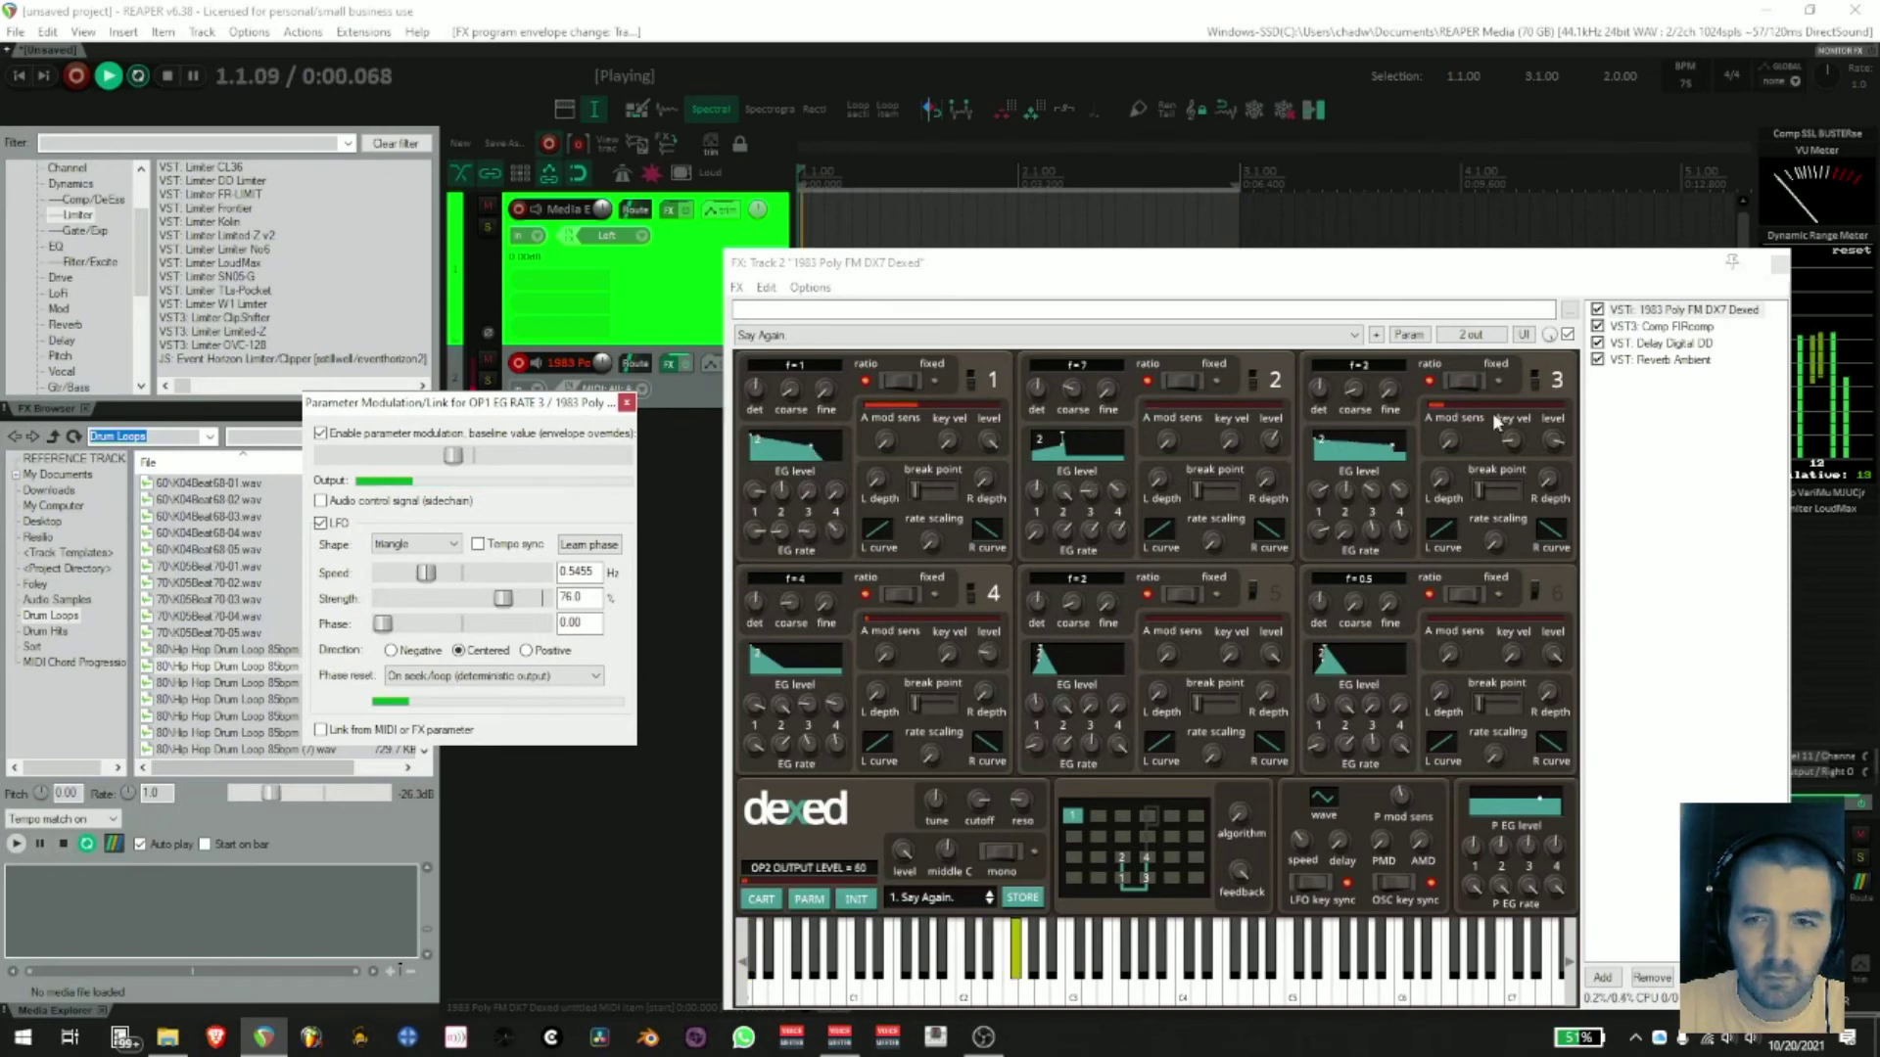
- Set operator 4's coarse frequency to 7, adjust operator 1's coarse frequency, and stop playback
left_click(1369, 530)
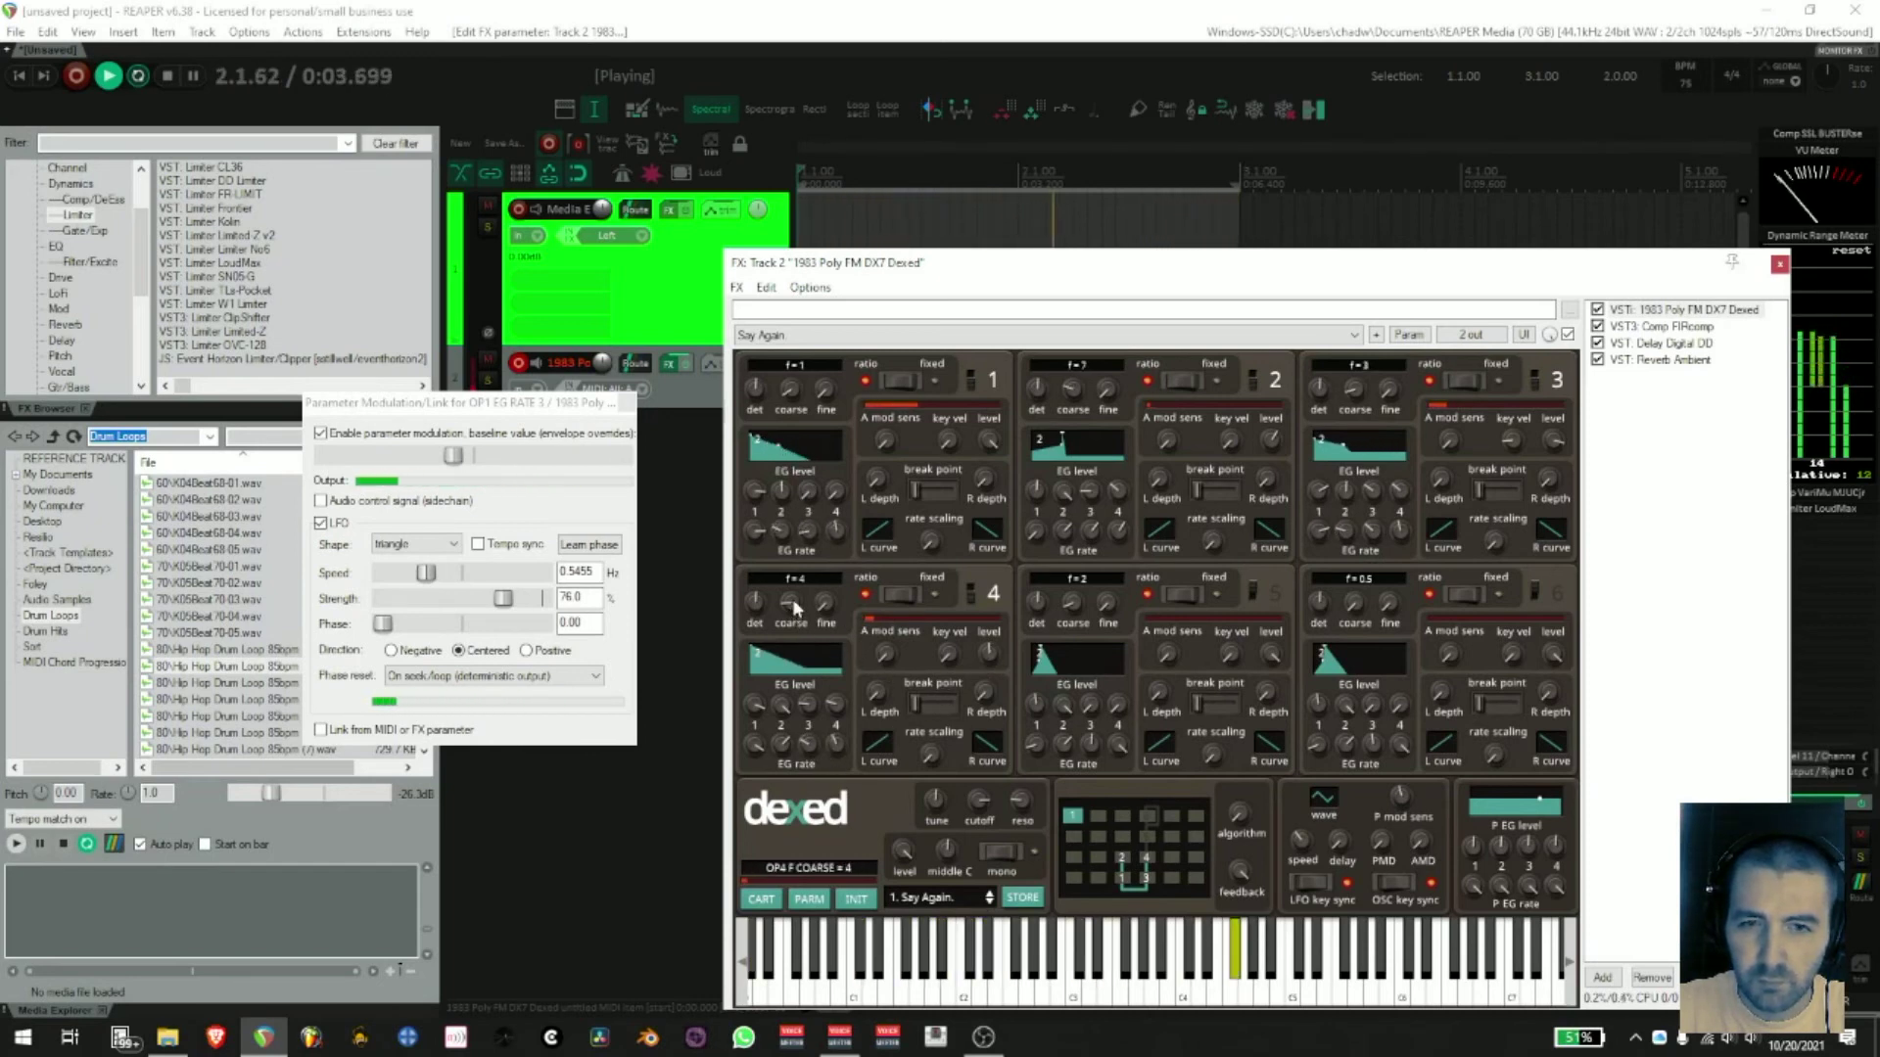
left_click_drag(791, 597, 796, 602)
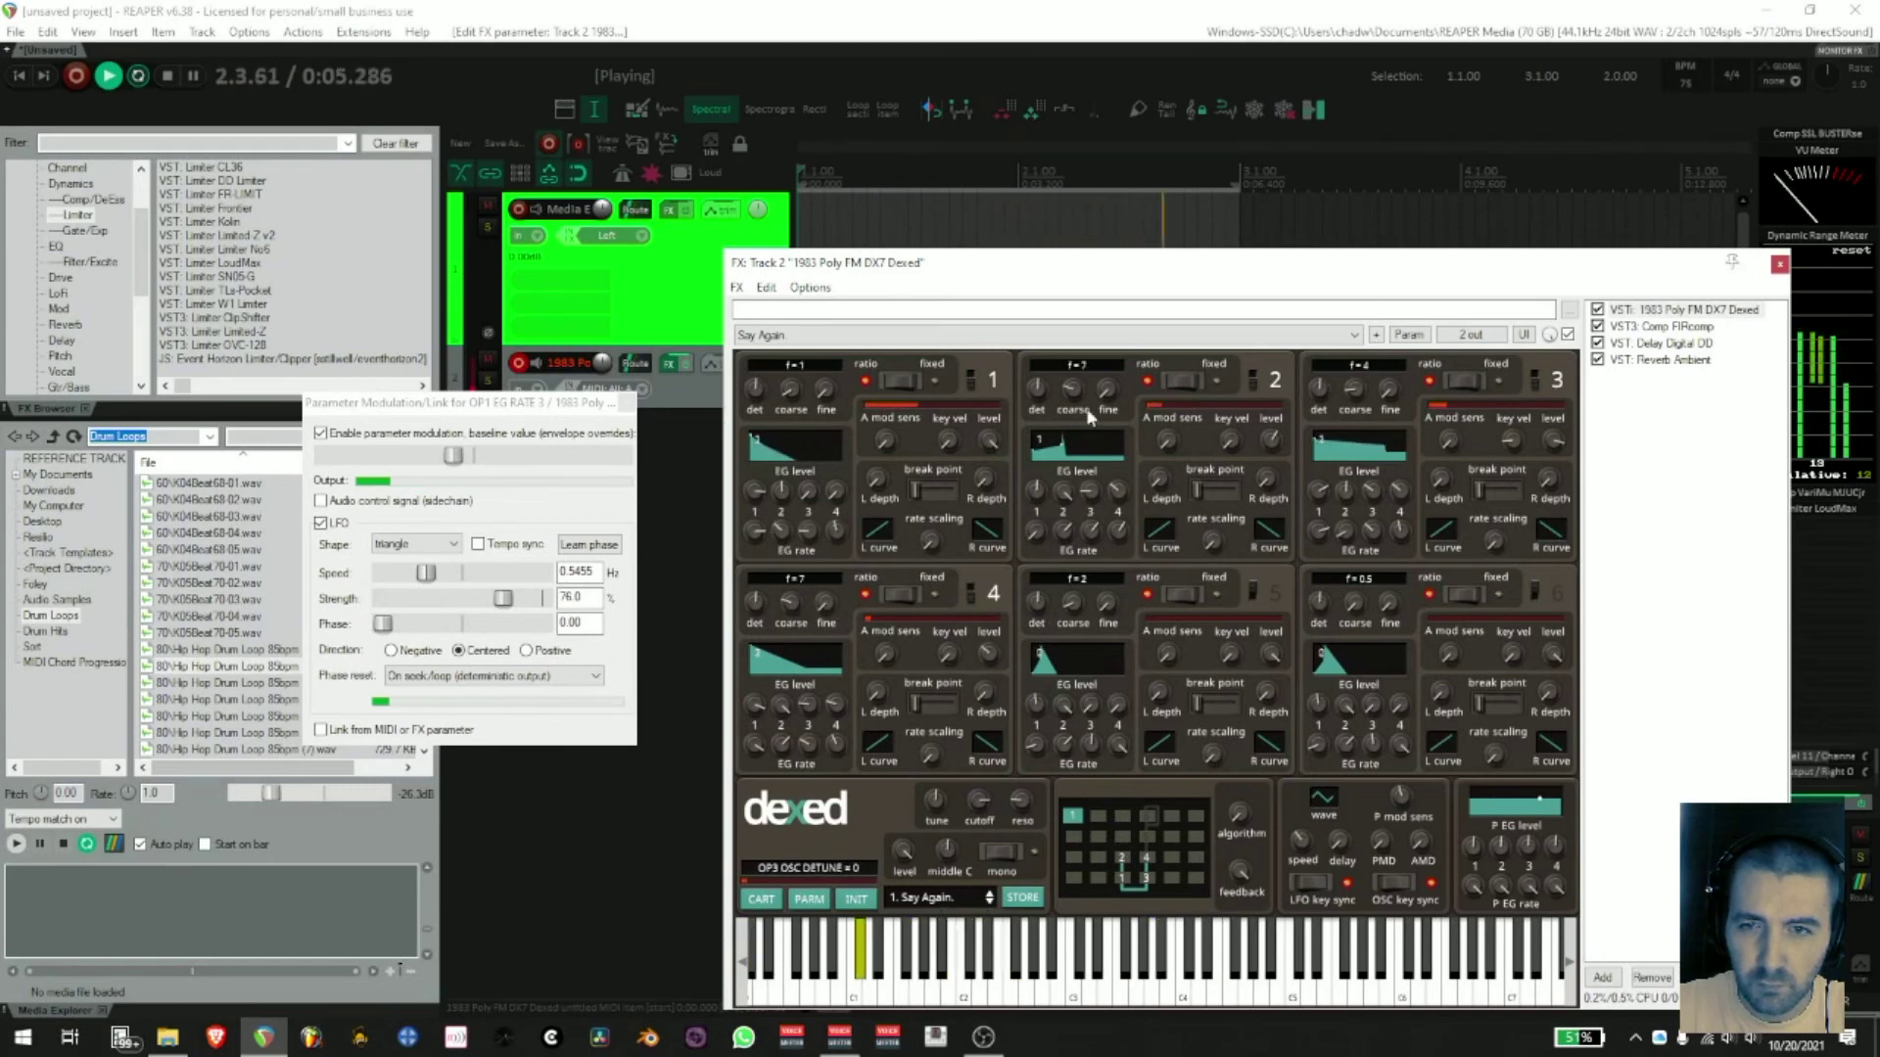
left_click_drag(796, 387, 798, 383)
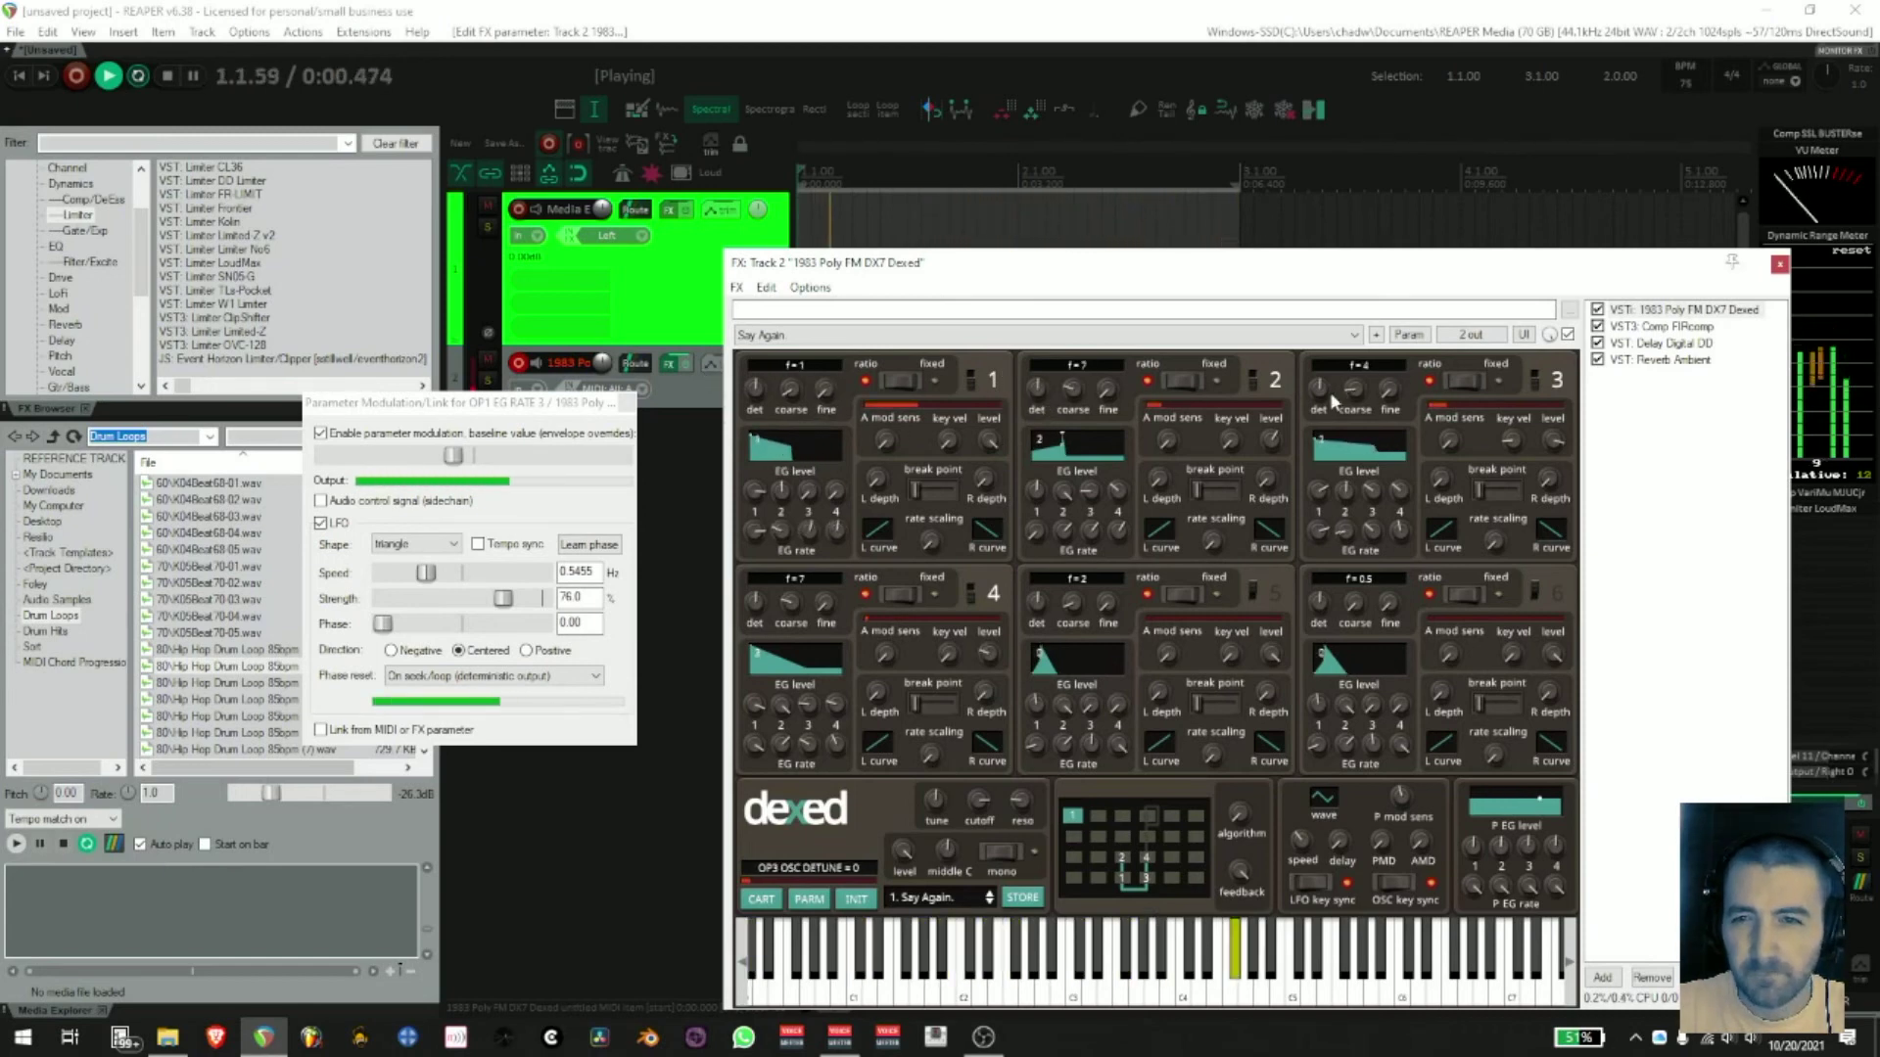
left_click(1647, 484)
key("space")
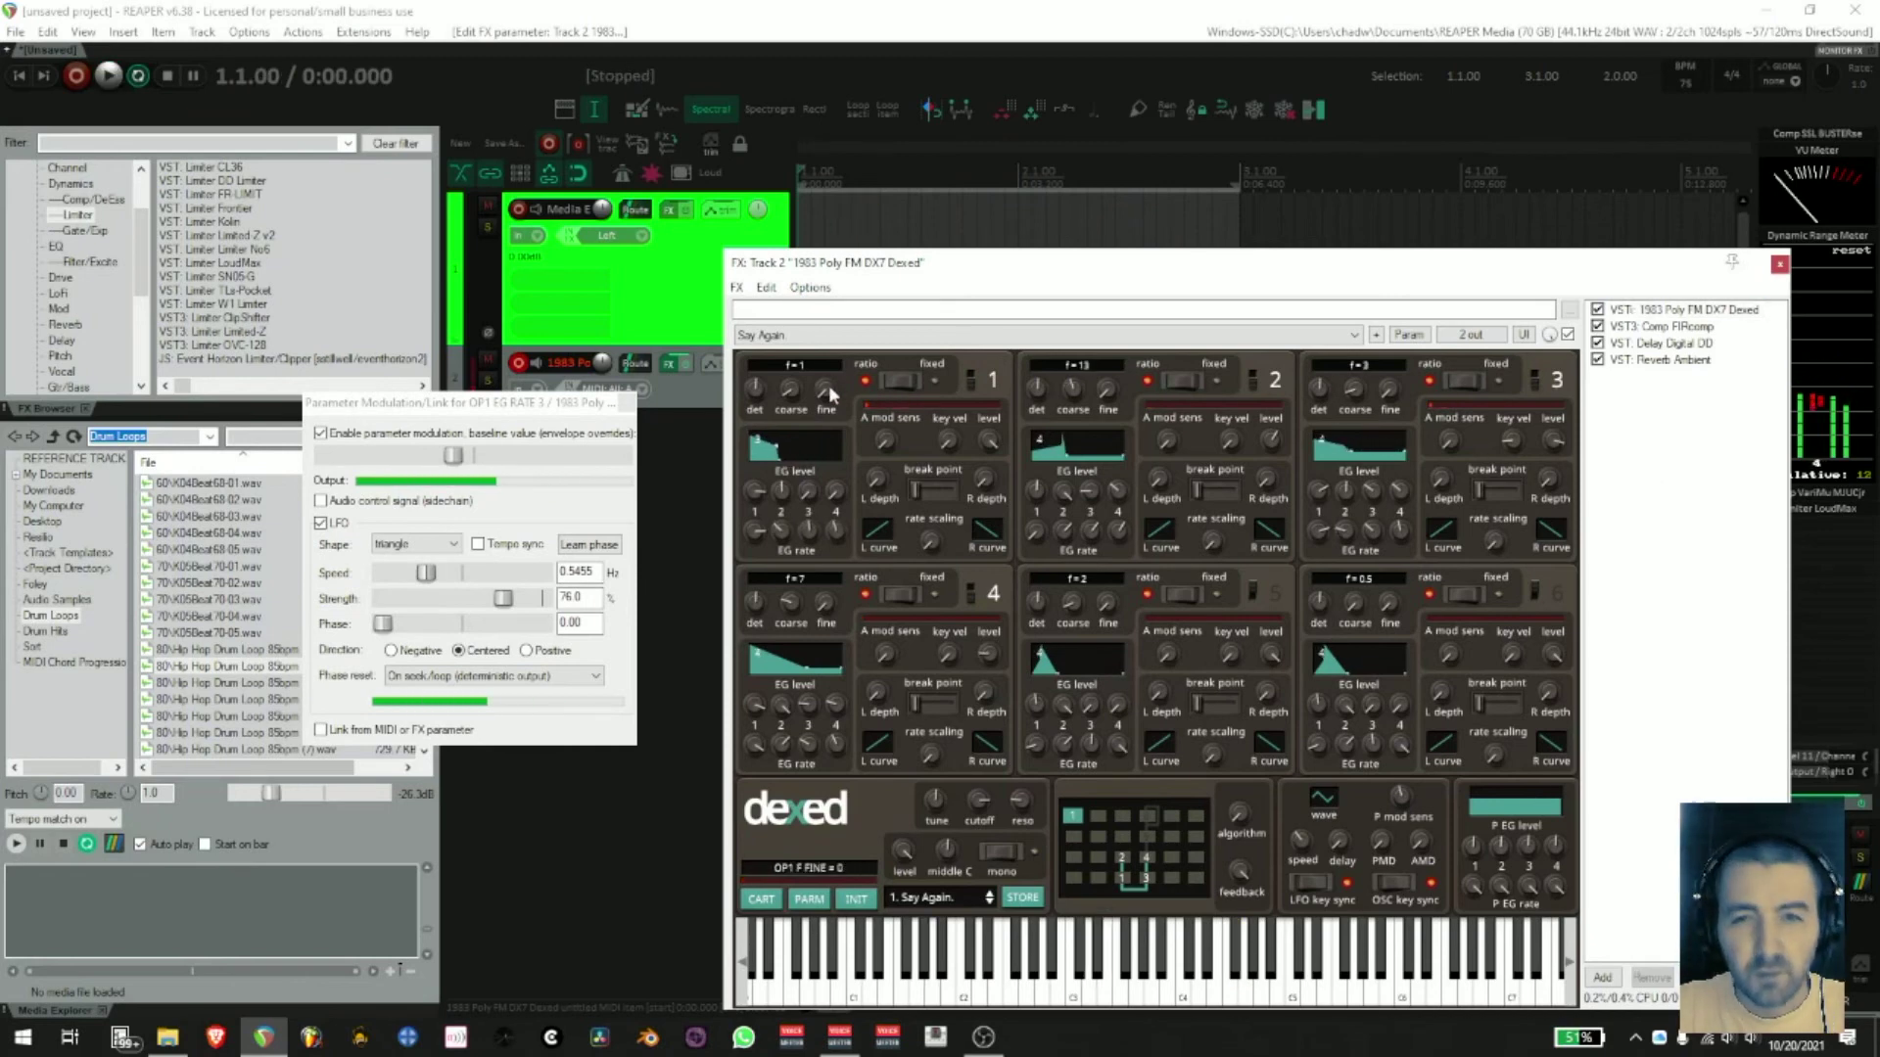
- Detune operator 1 and modulate its detune with a positive sine LFO at 0.5217 Hz and 95.2% strength, listening during playback
left_click_drag(762, 386, 762, 465)
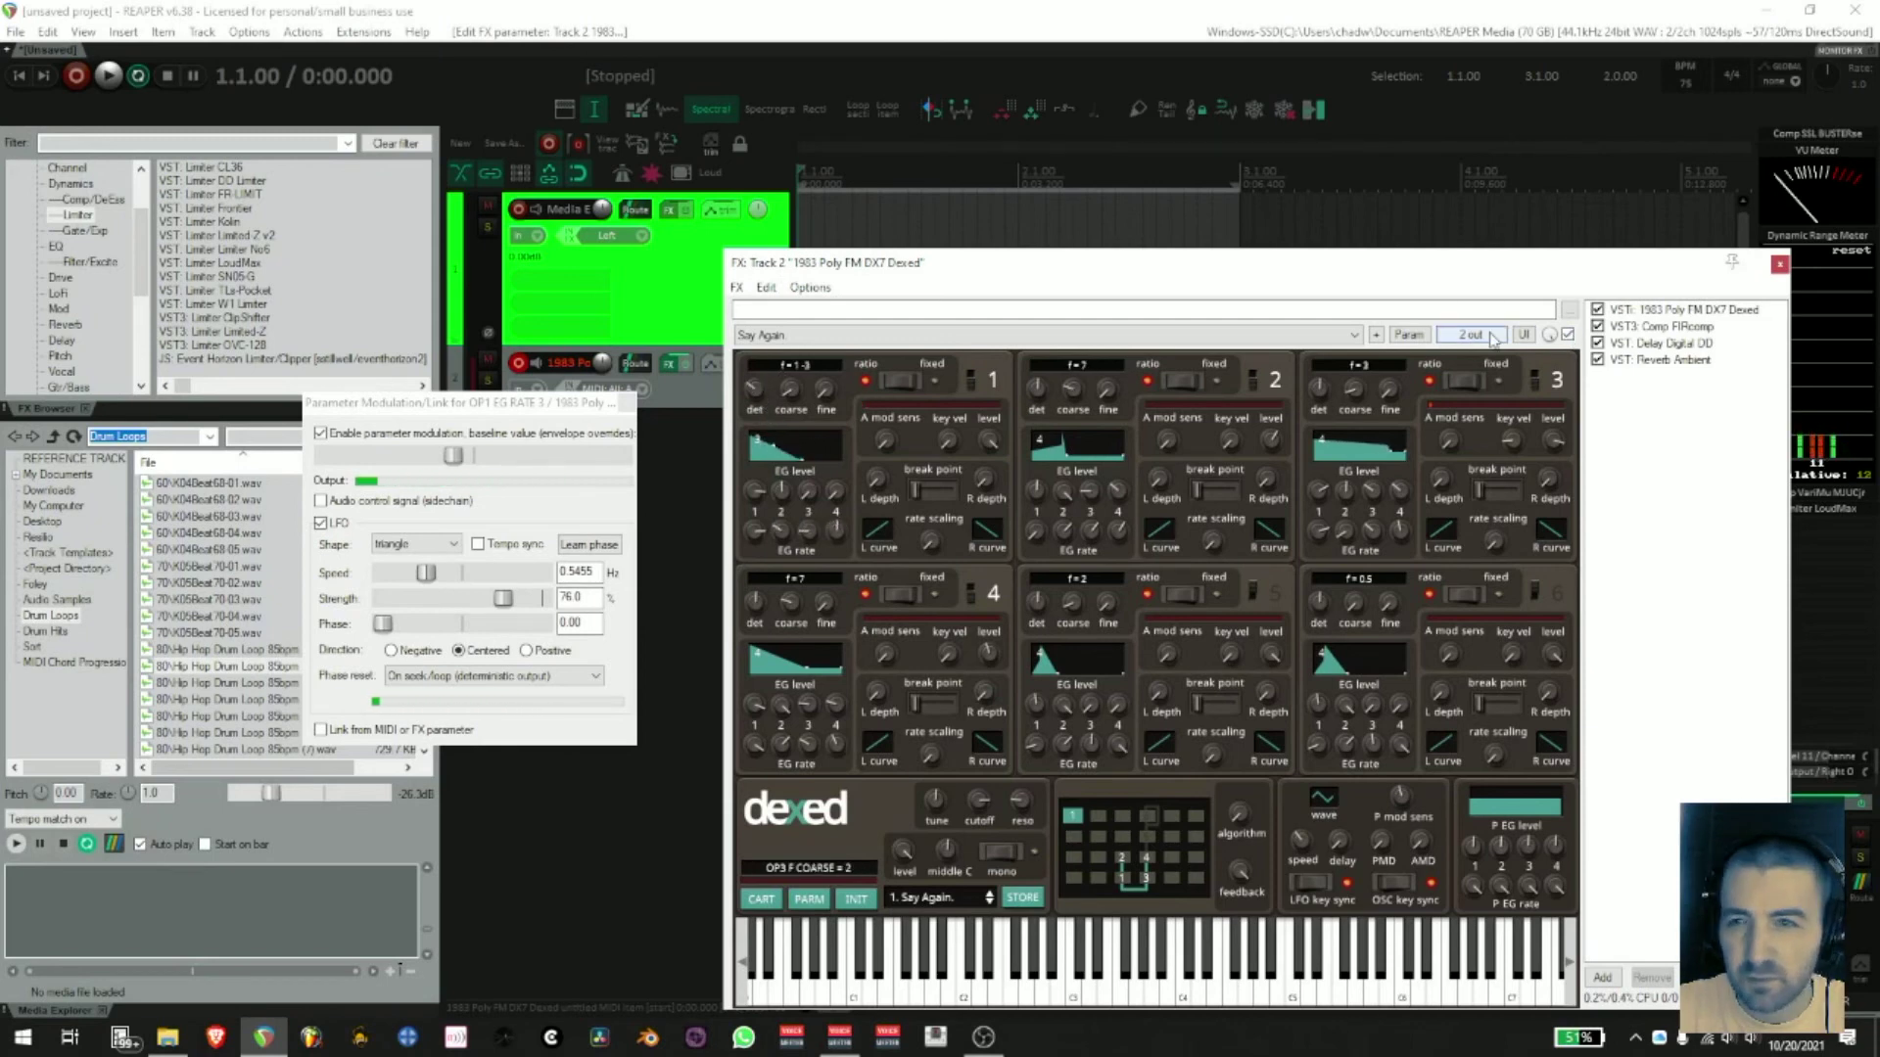
left_click(1432, 337)
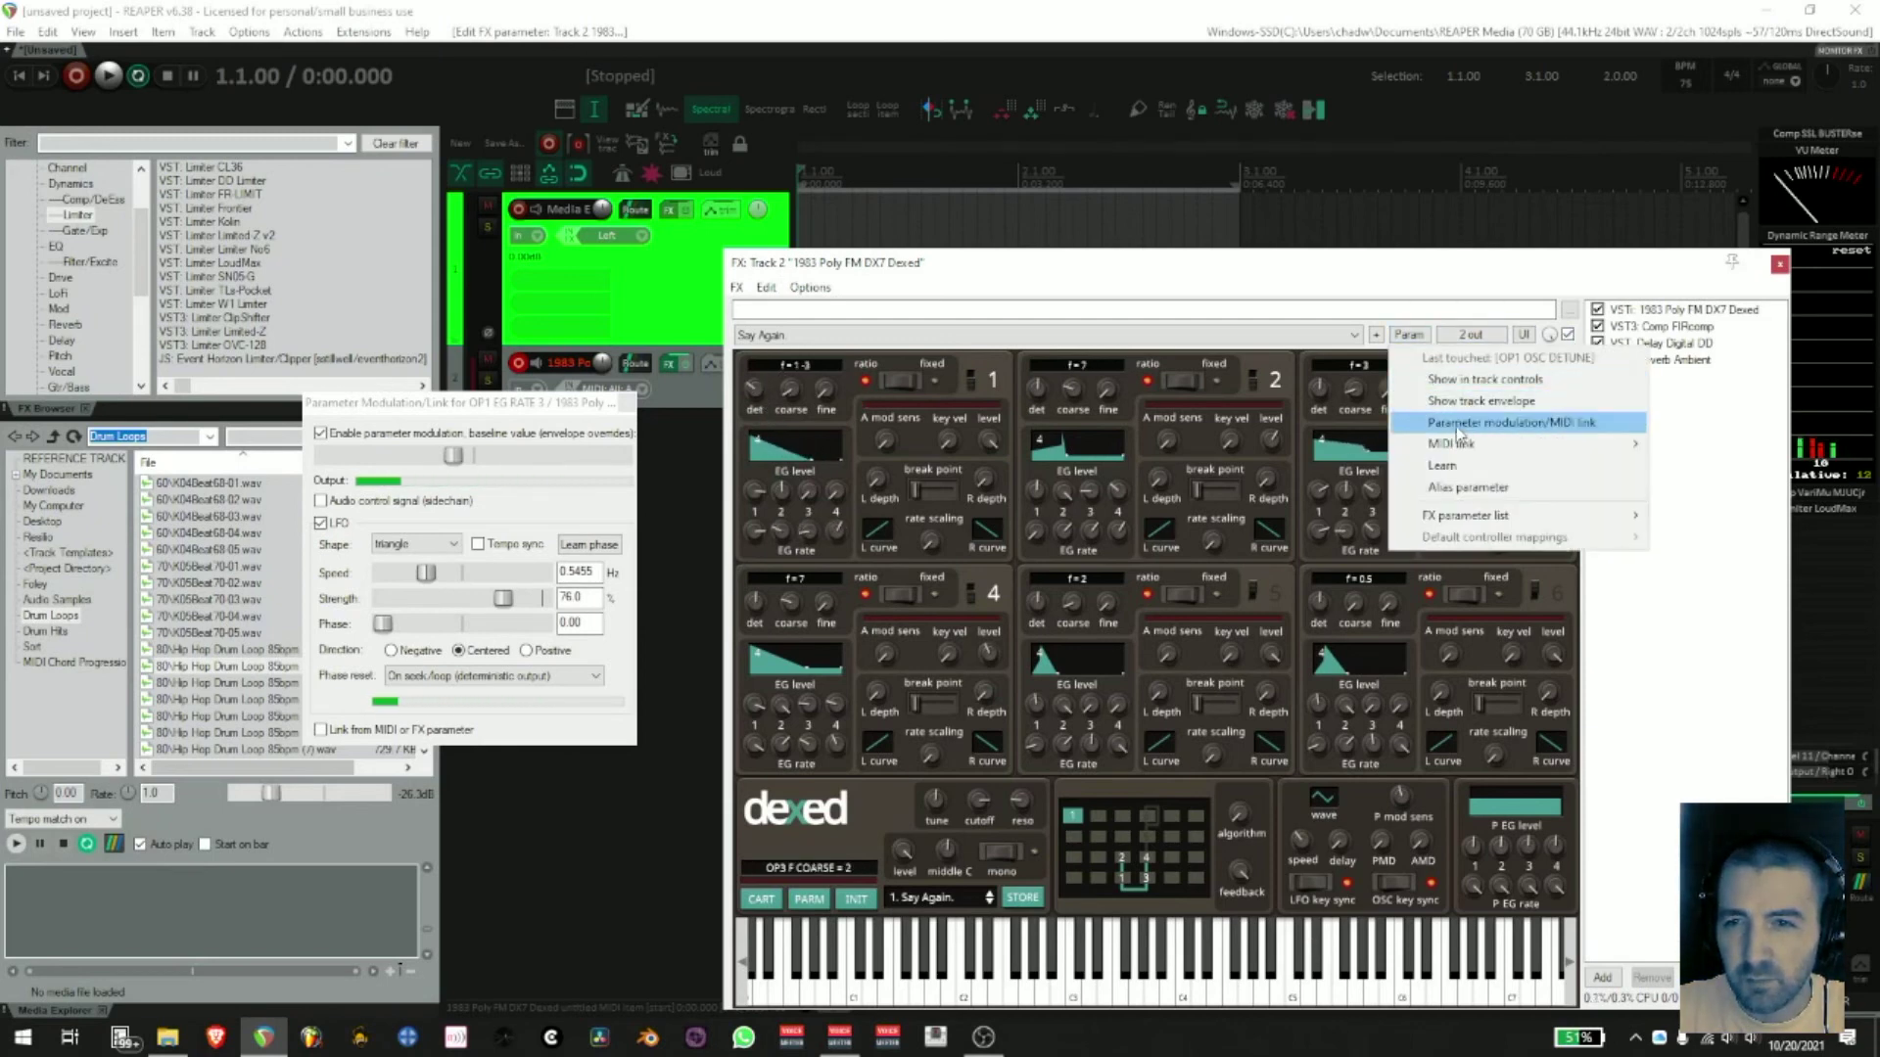
left_click(1459, 426)
left_click(20, 174)
key("space")
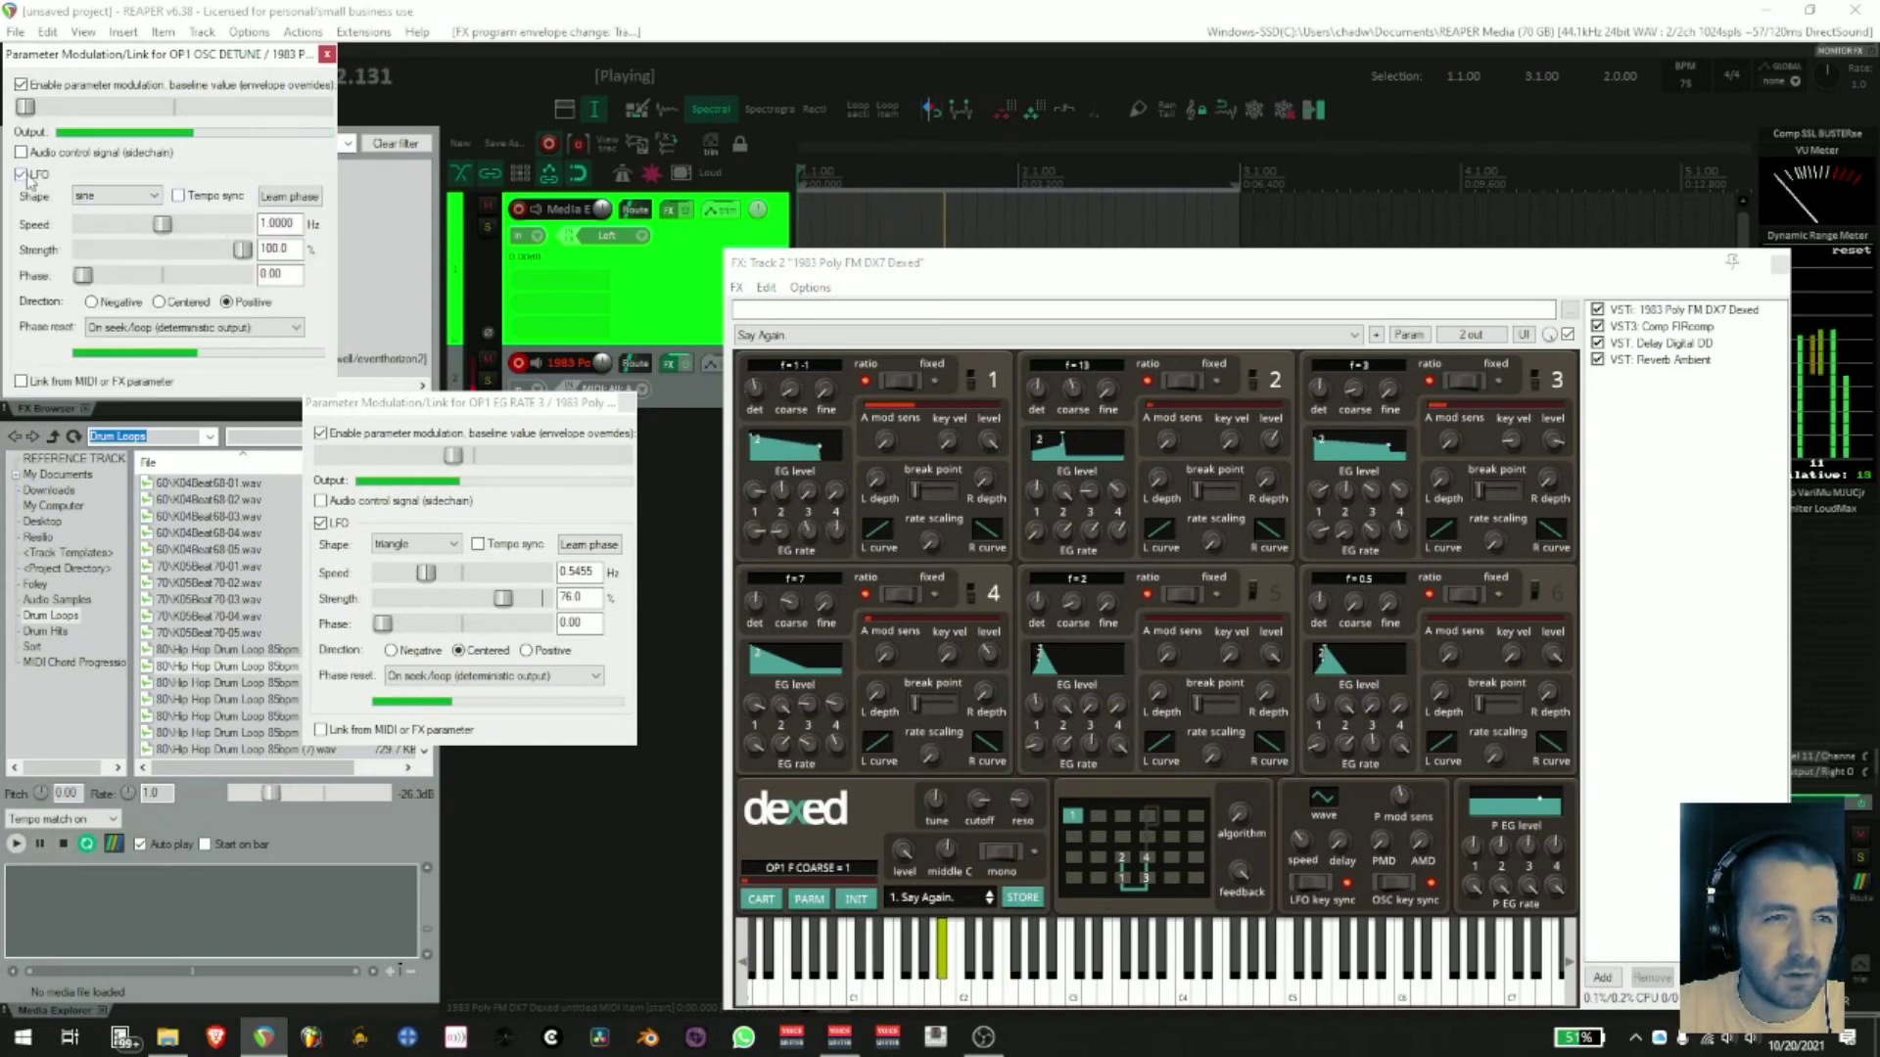
left_click(172, 251)
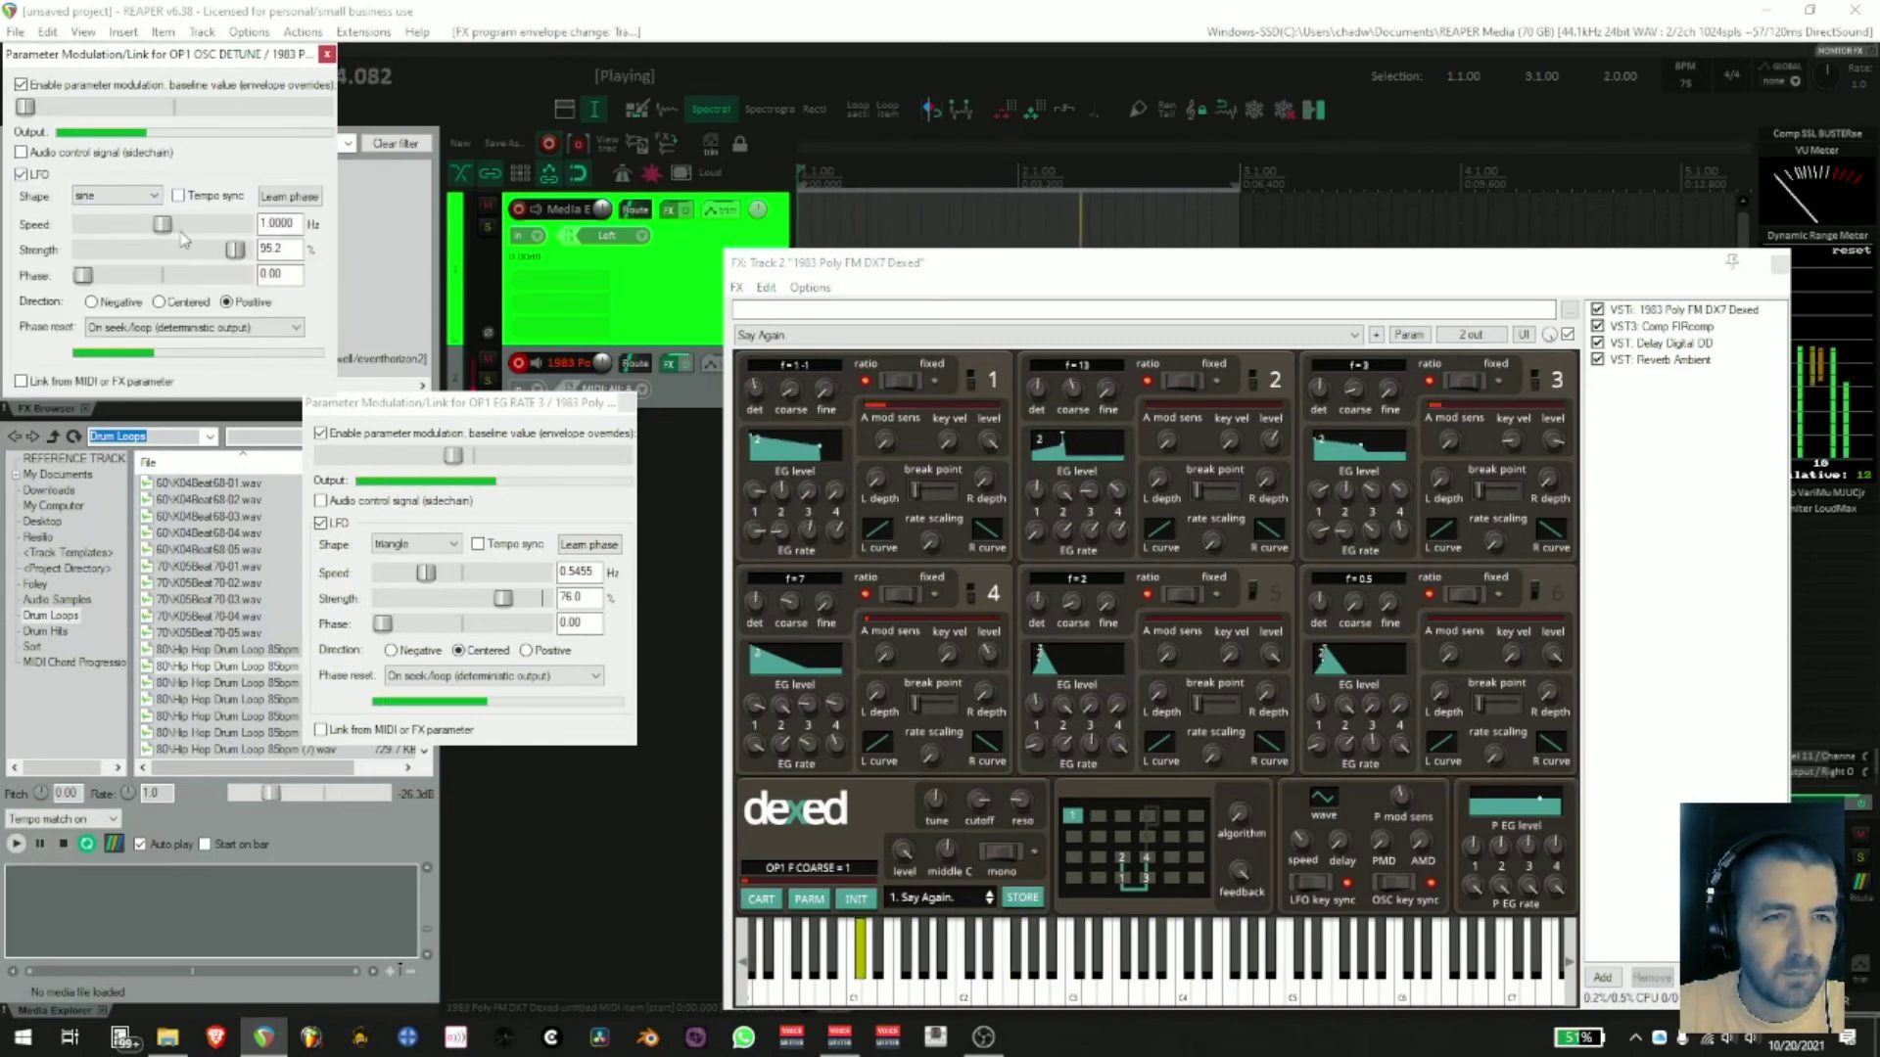
left_click_drag(164, 227, 126, 236)
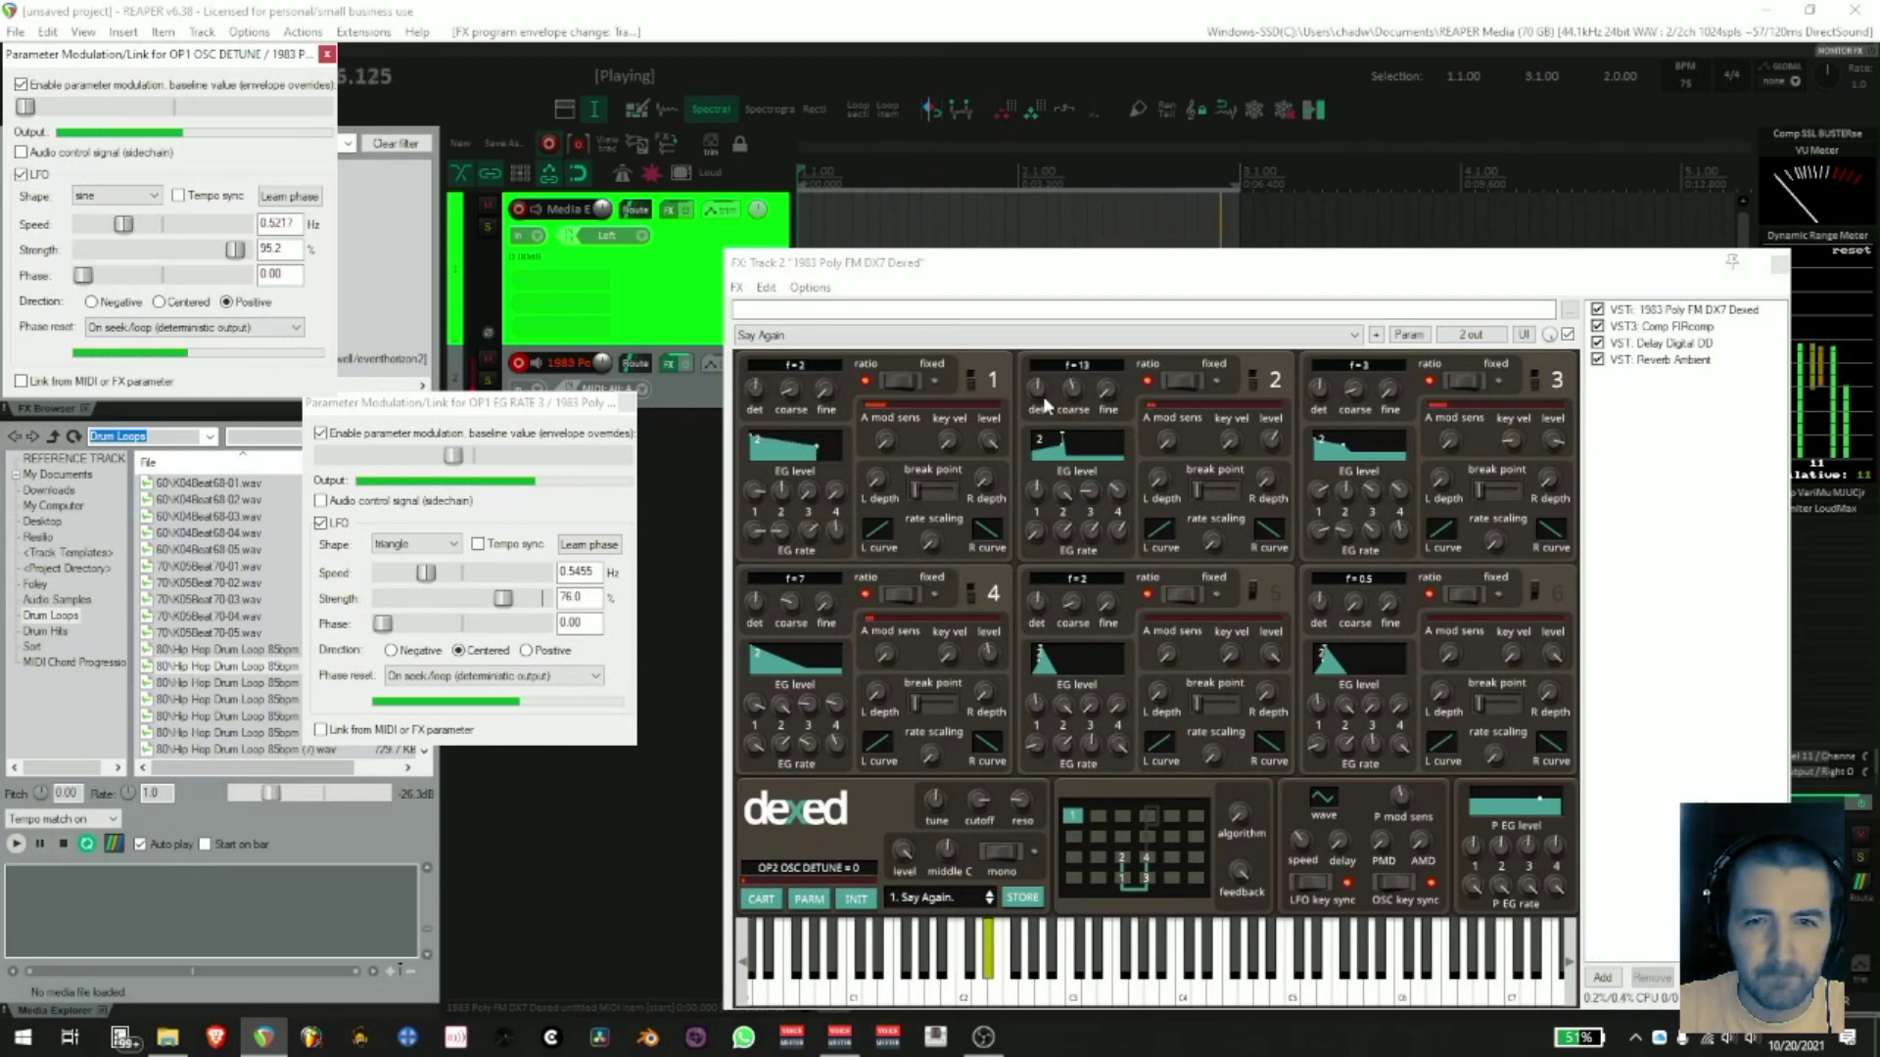
- Adjust operator 2's coarse frequency and detune, and close the OP1 detune and OP1 EG RATE 3 modulation windows
left_click_drag(1072, 389, 1076, 347)
left_click_drag(1037, 390, 1044, 429)
left_click(330, 54)
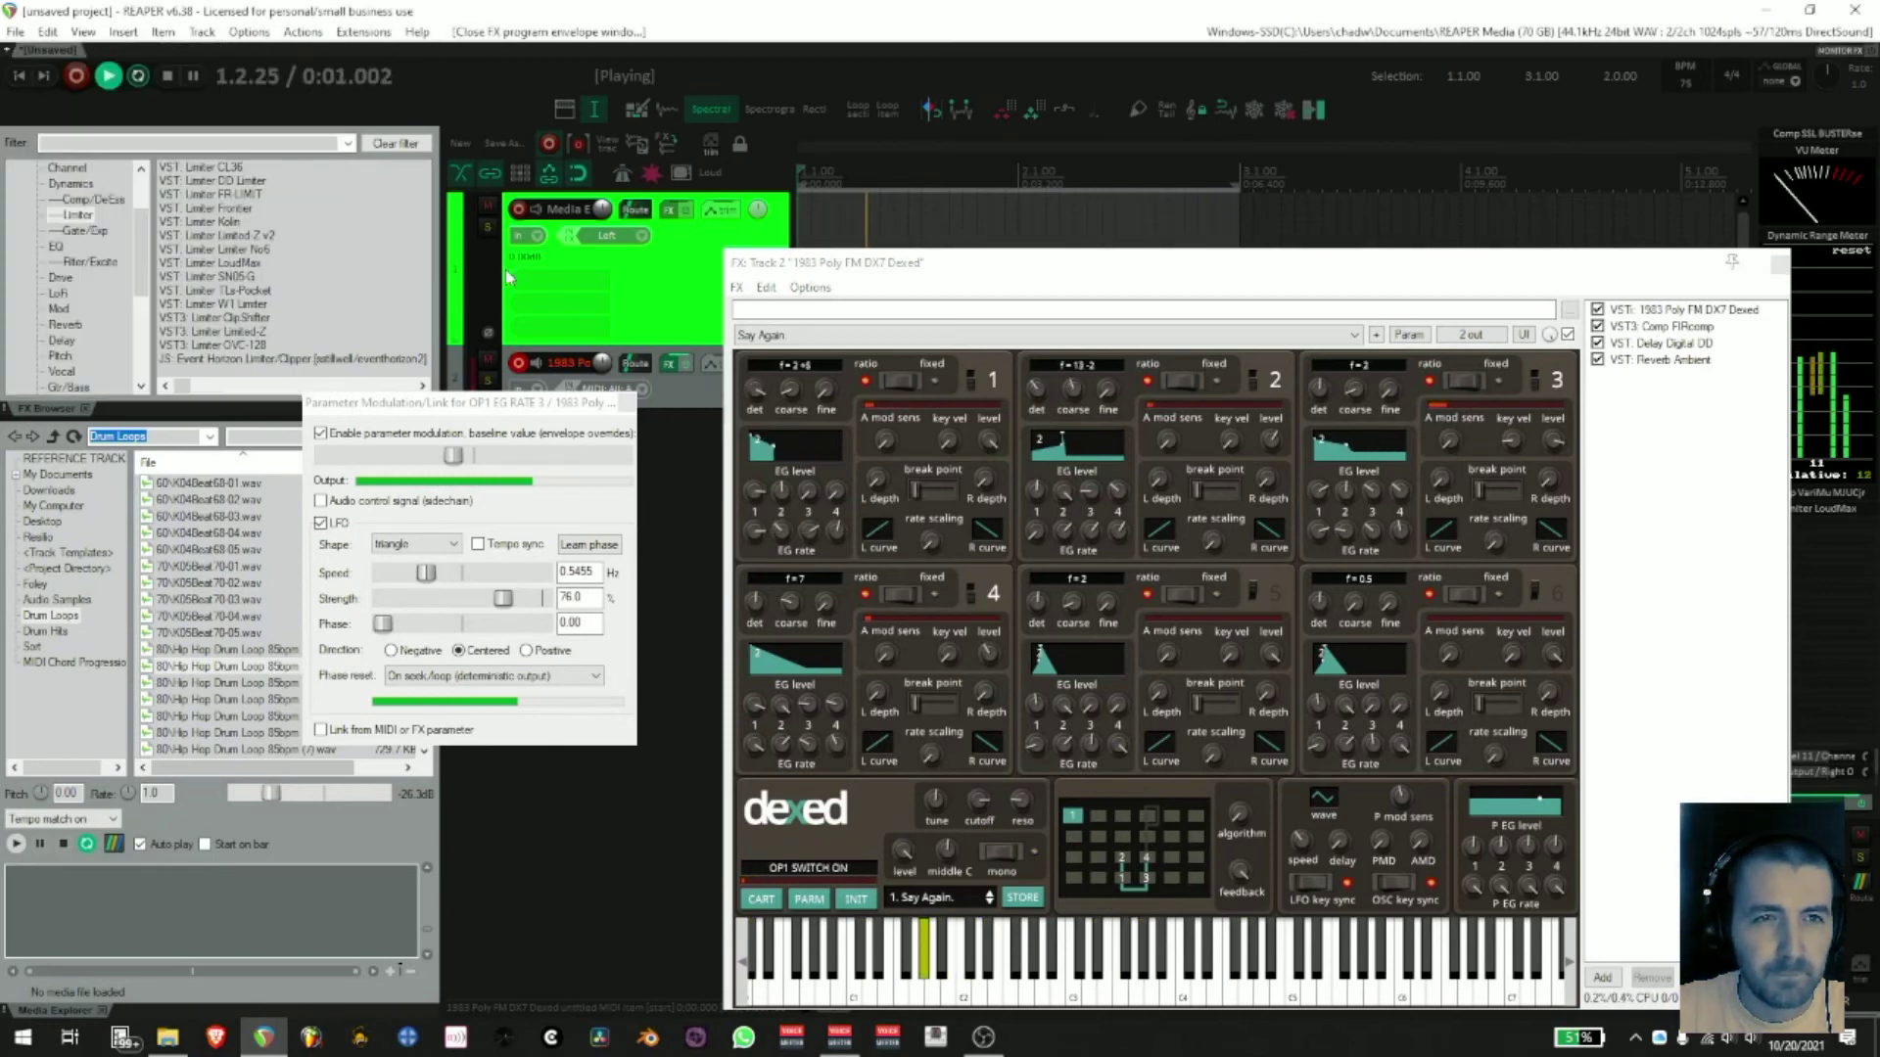
left_click(626, 402)
- Modulate operator 2's detune with a positive sine LFO at 0.3333 Hz and 100% strength, and close its modulation window
left_click_drag(1037, 394, 1041, 410)
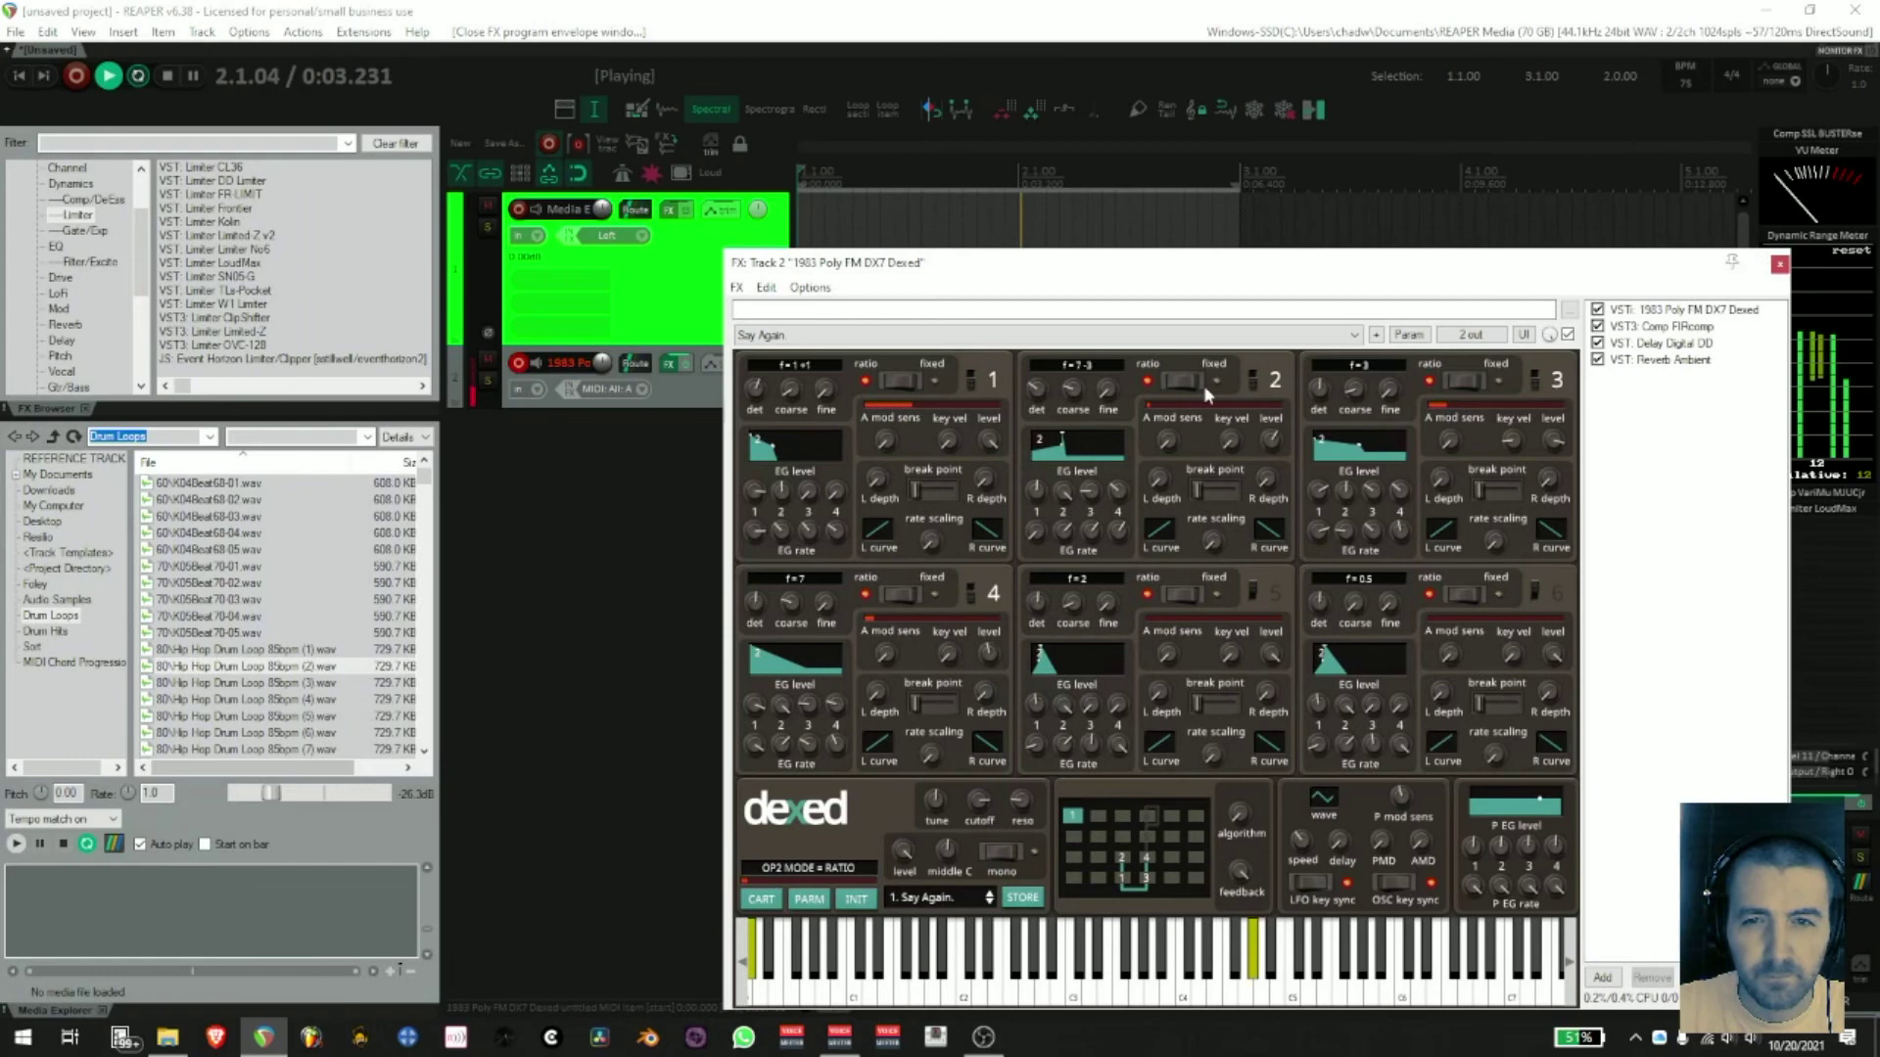
left_click(1410, 336)
left_click(1449, 423)
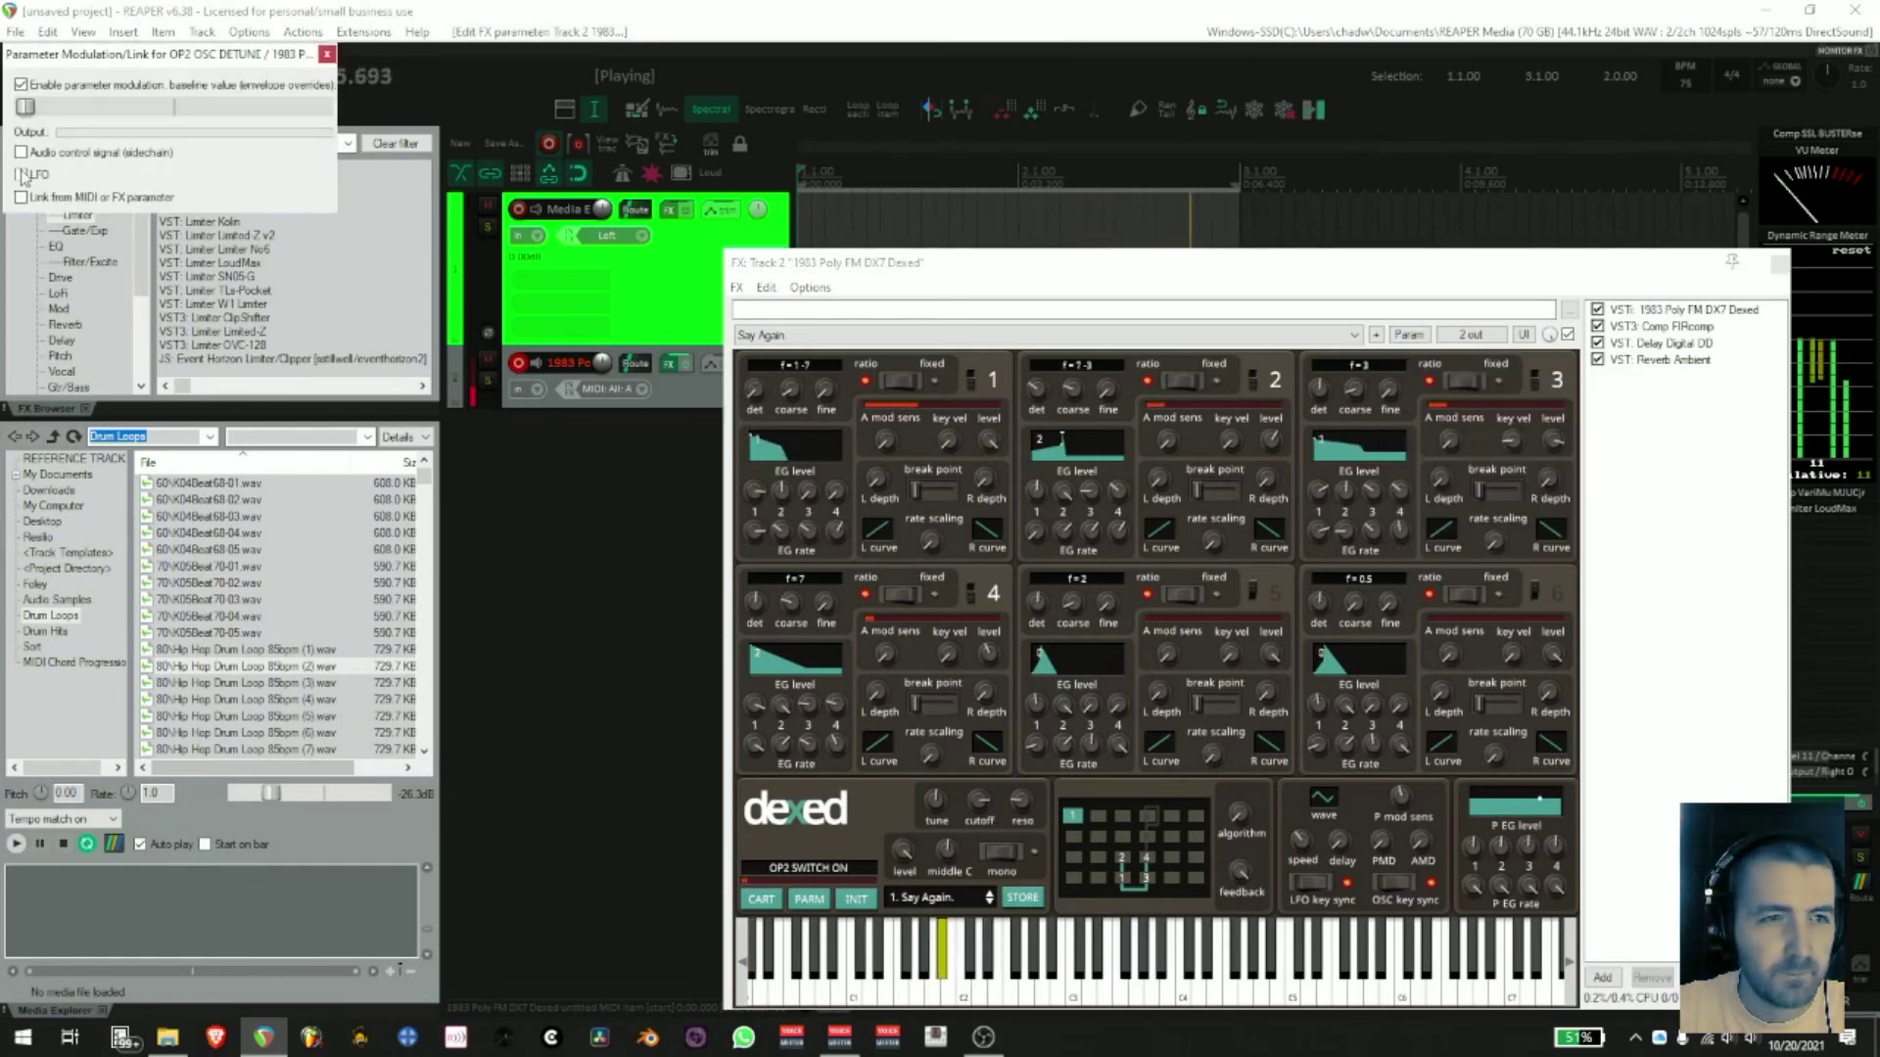
left_click(21, 175)
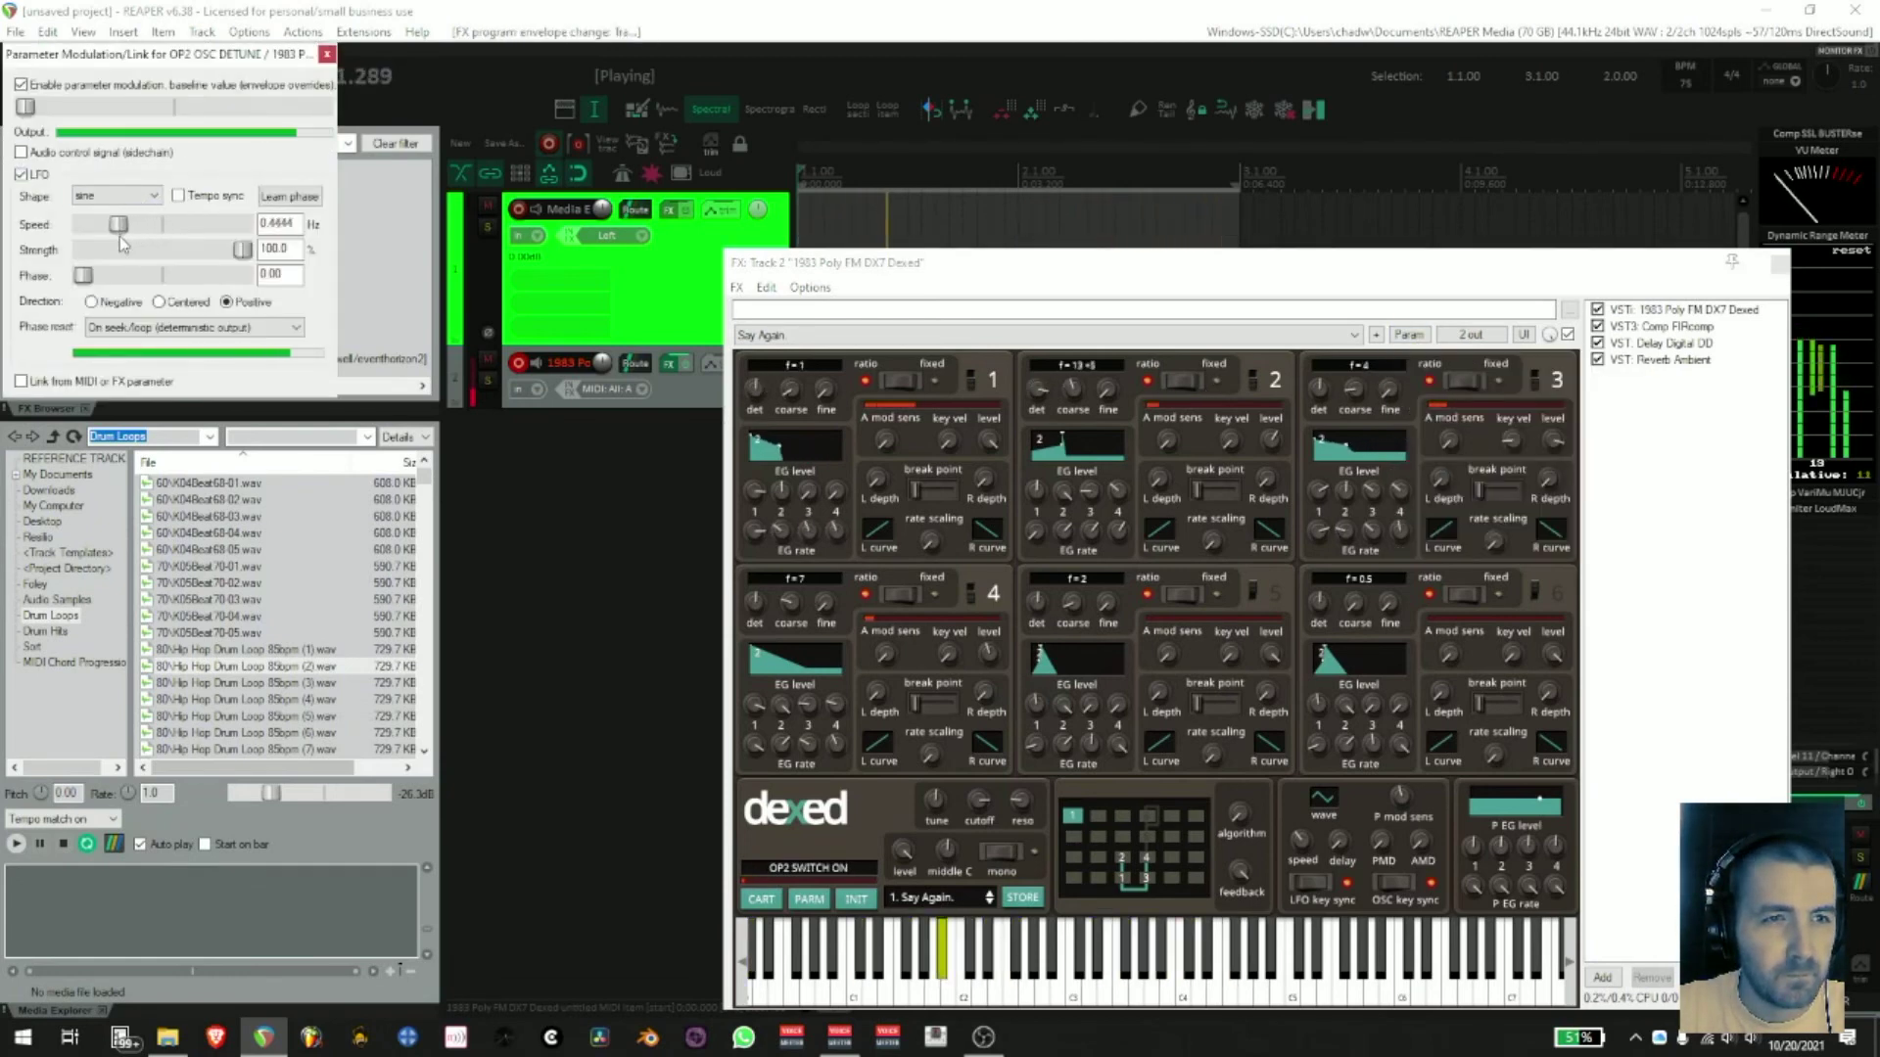
left_click_drag(118, 229, 129, 227)
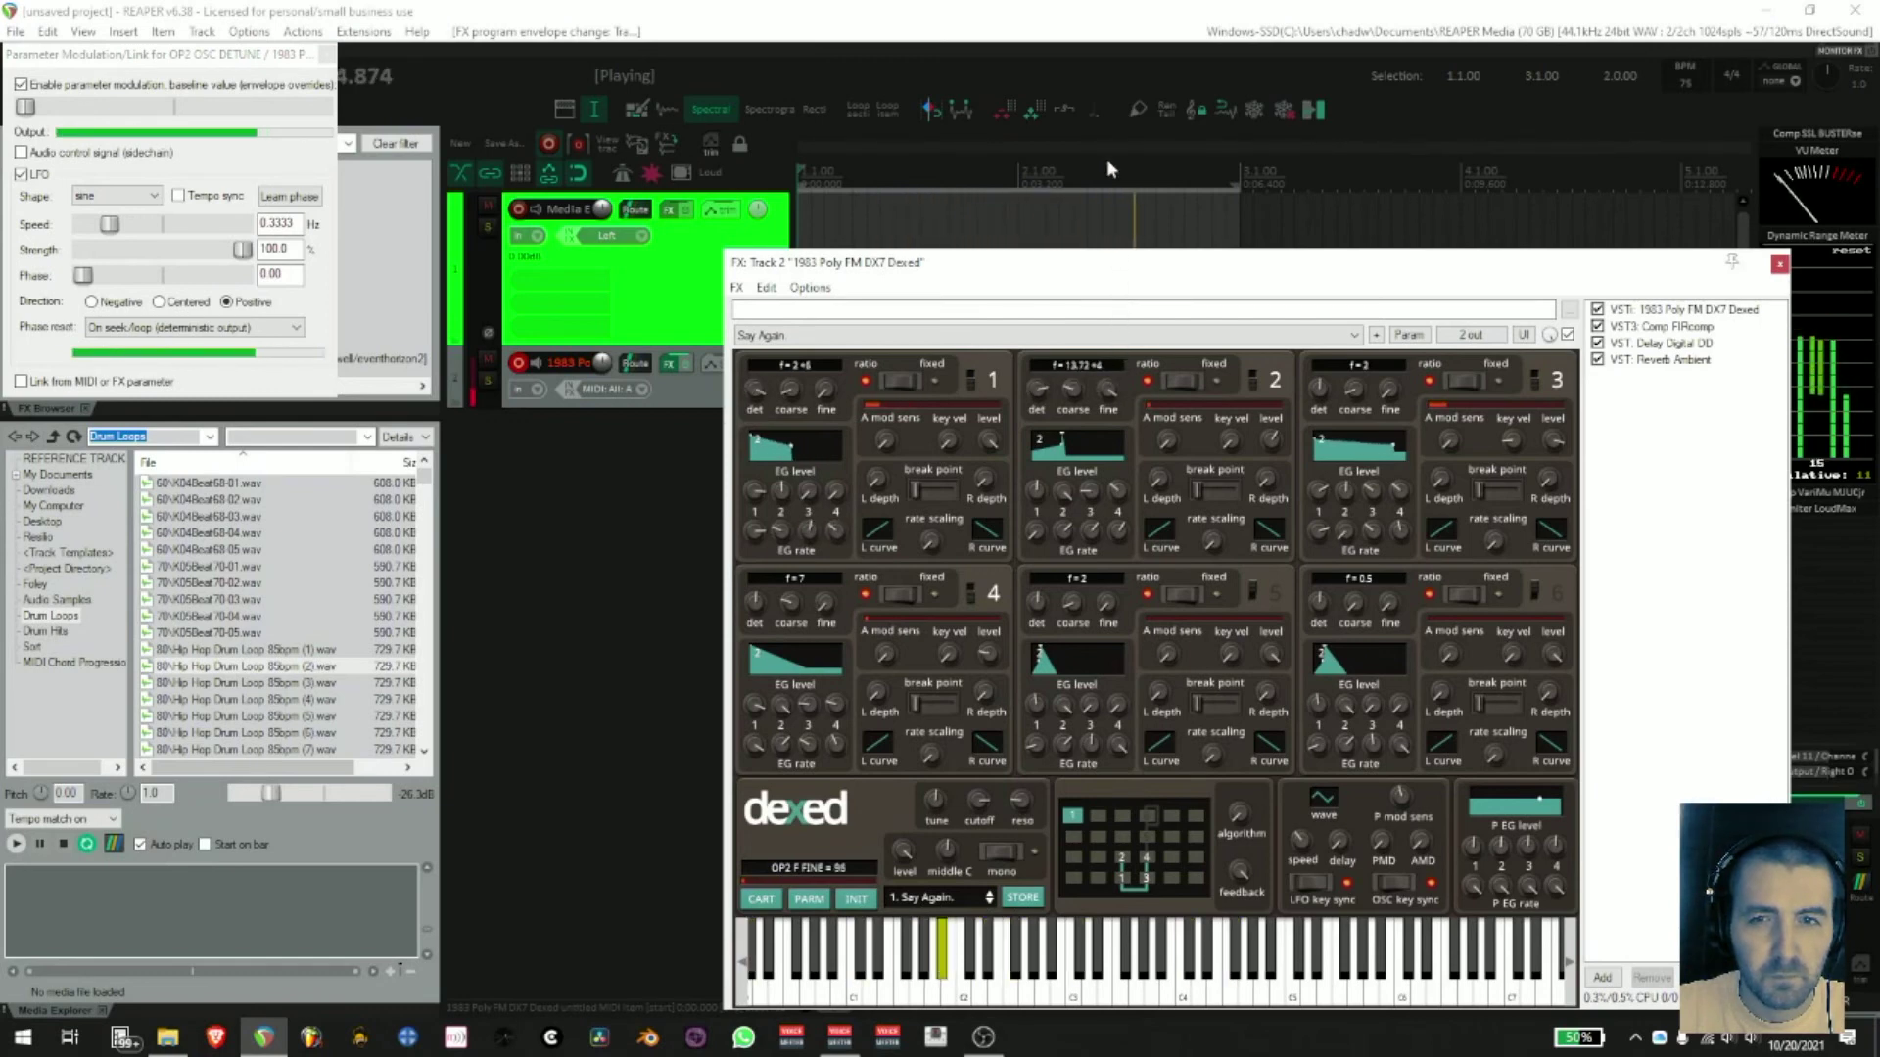
left_click(327, 54)
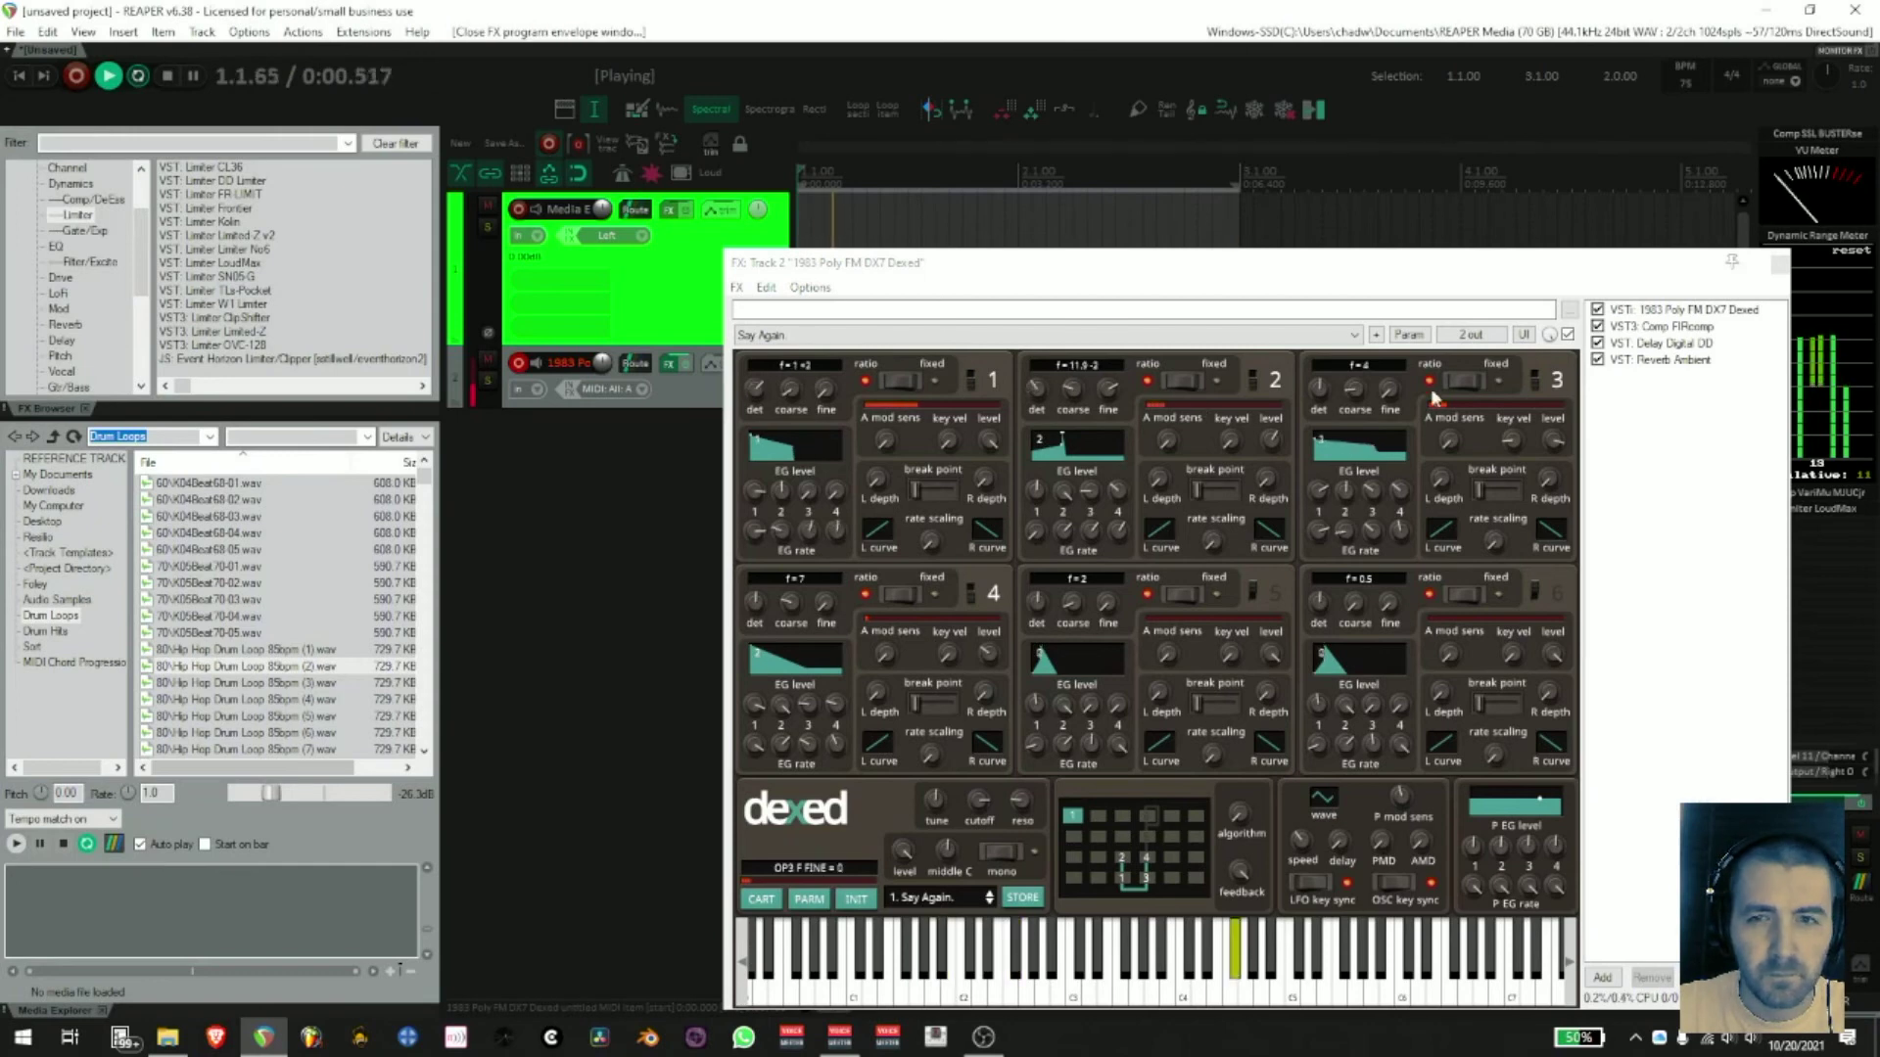
- Modulate operator 2's fine frequency with a positive sine LFO at 0.3243 Hz and 100% strength, and briefly check the Voicemeeter Banana mixer
left_click(1407, 334)
left_click(1449, 431)
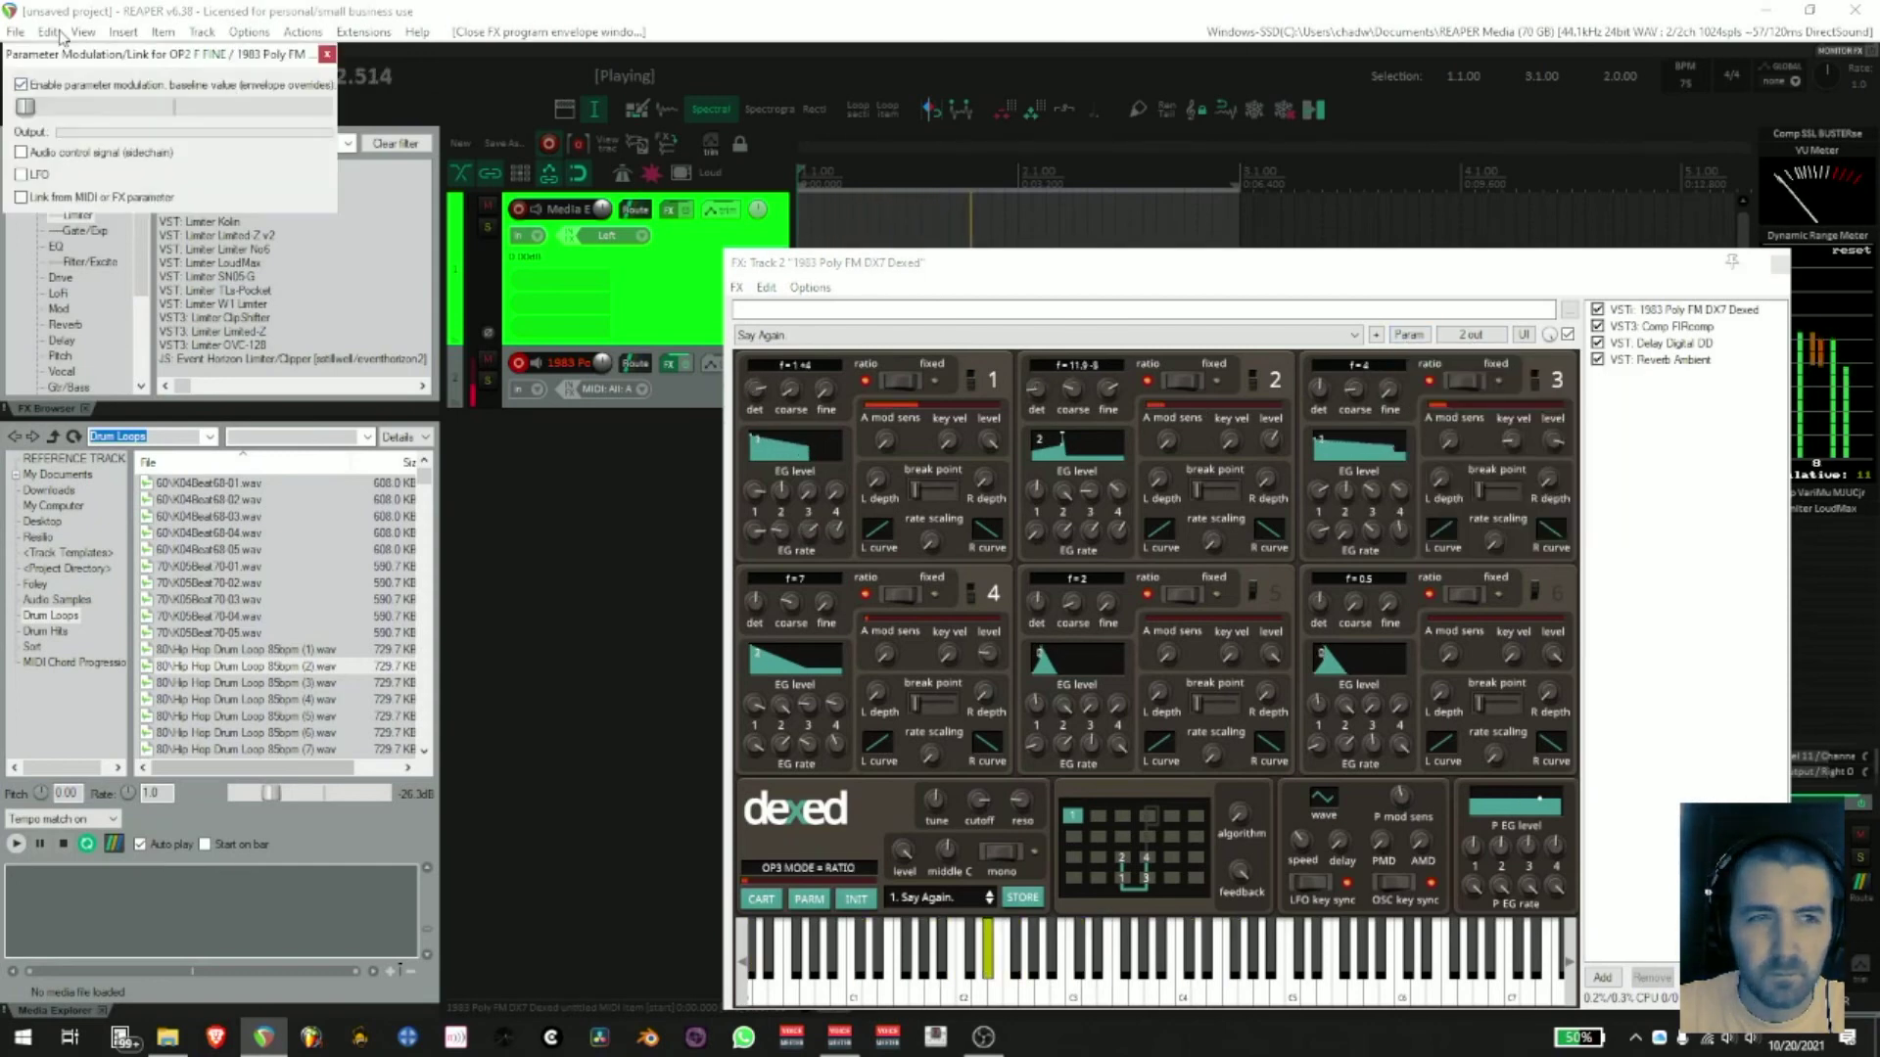
left_click_drag(84, 54, 189, 145)
left_click(132, 269)
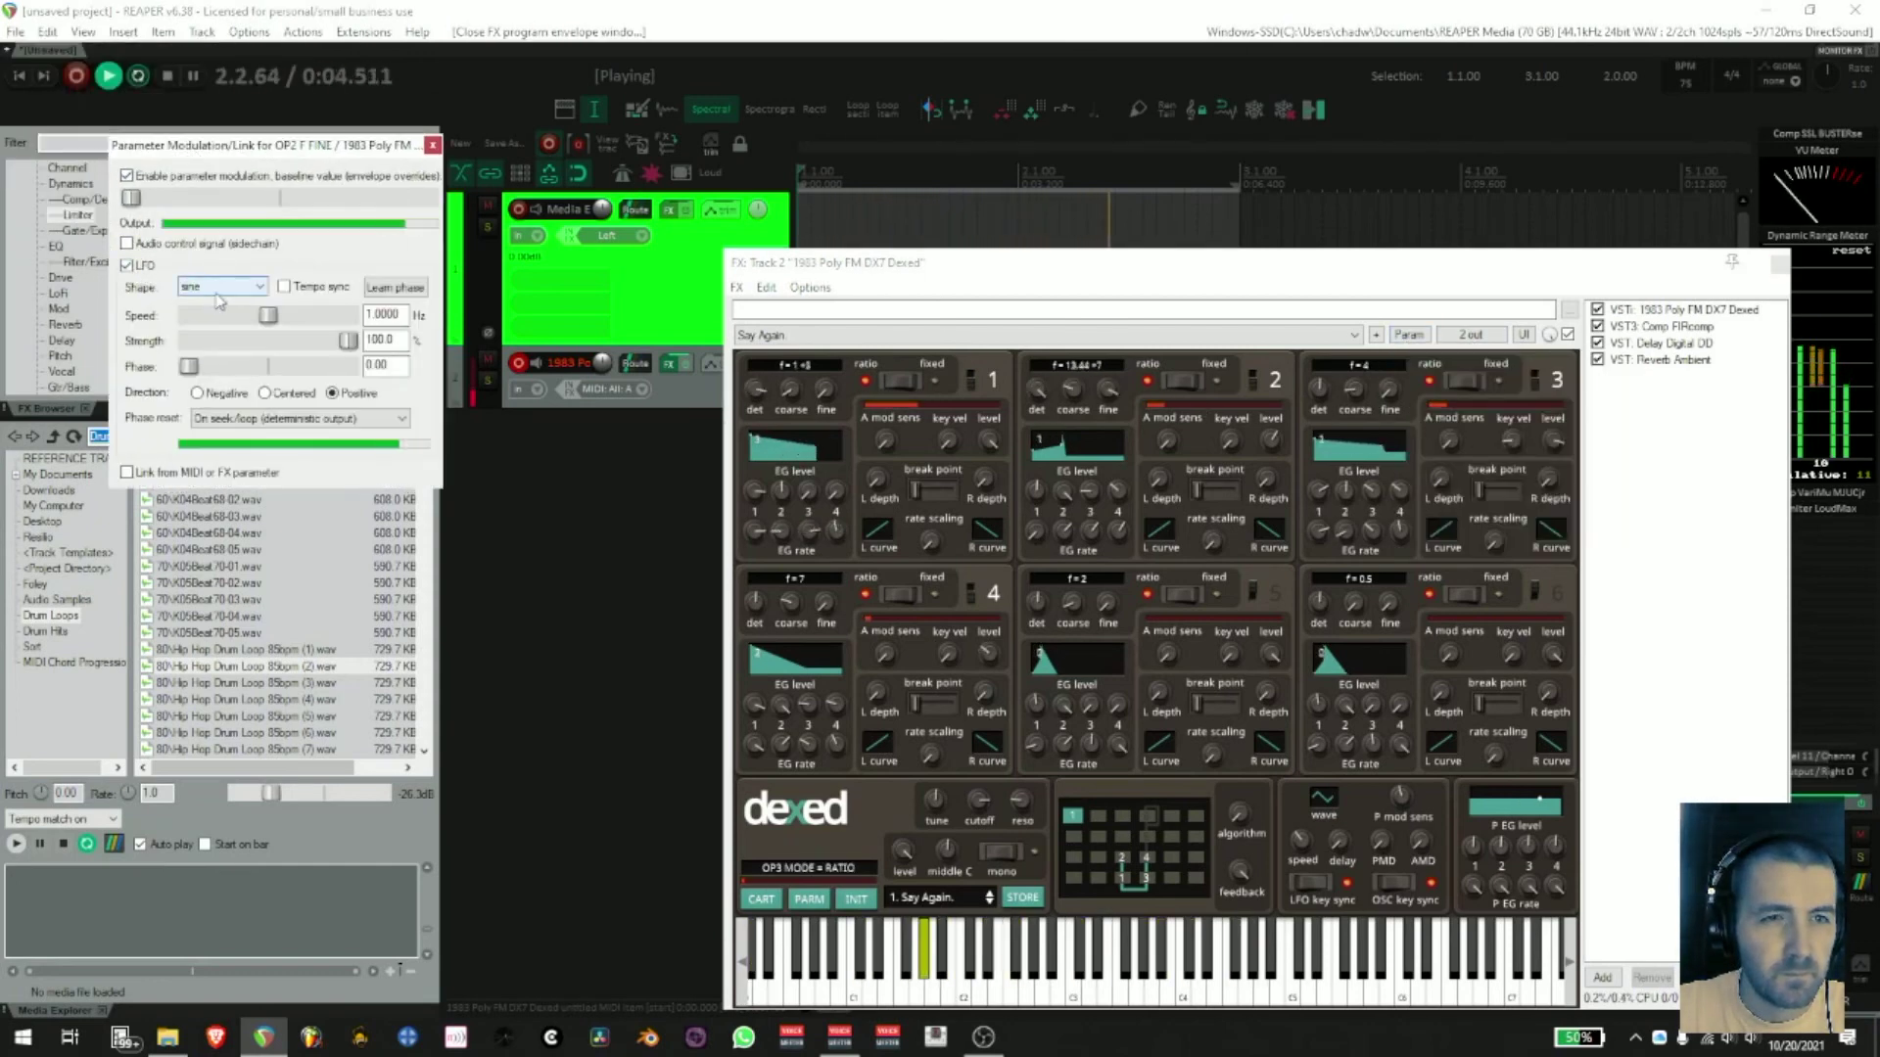
left_click_drag(260, 315, 214, 327)
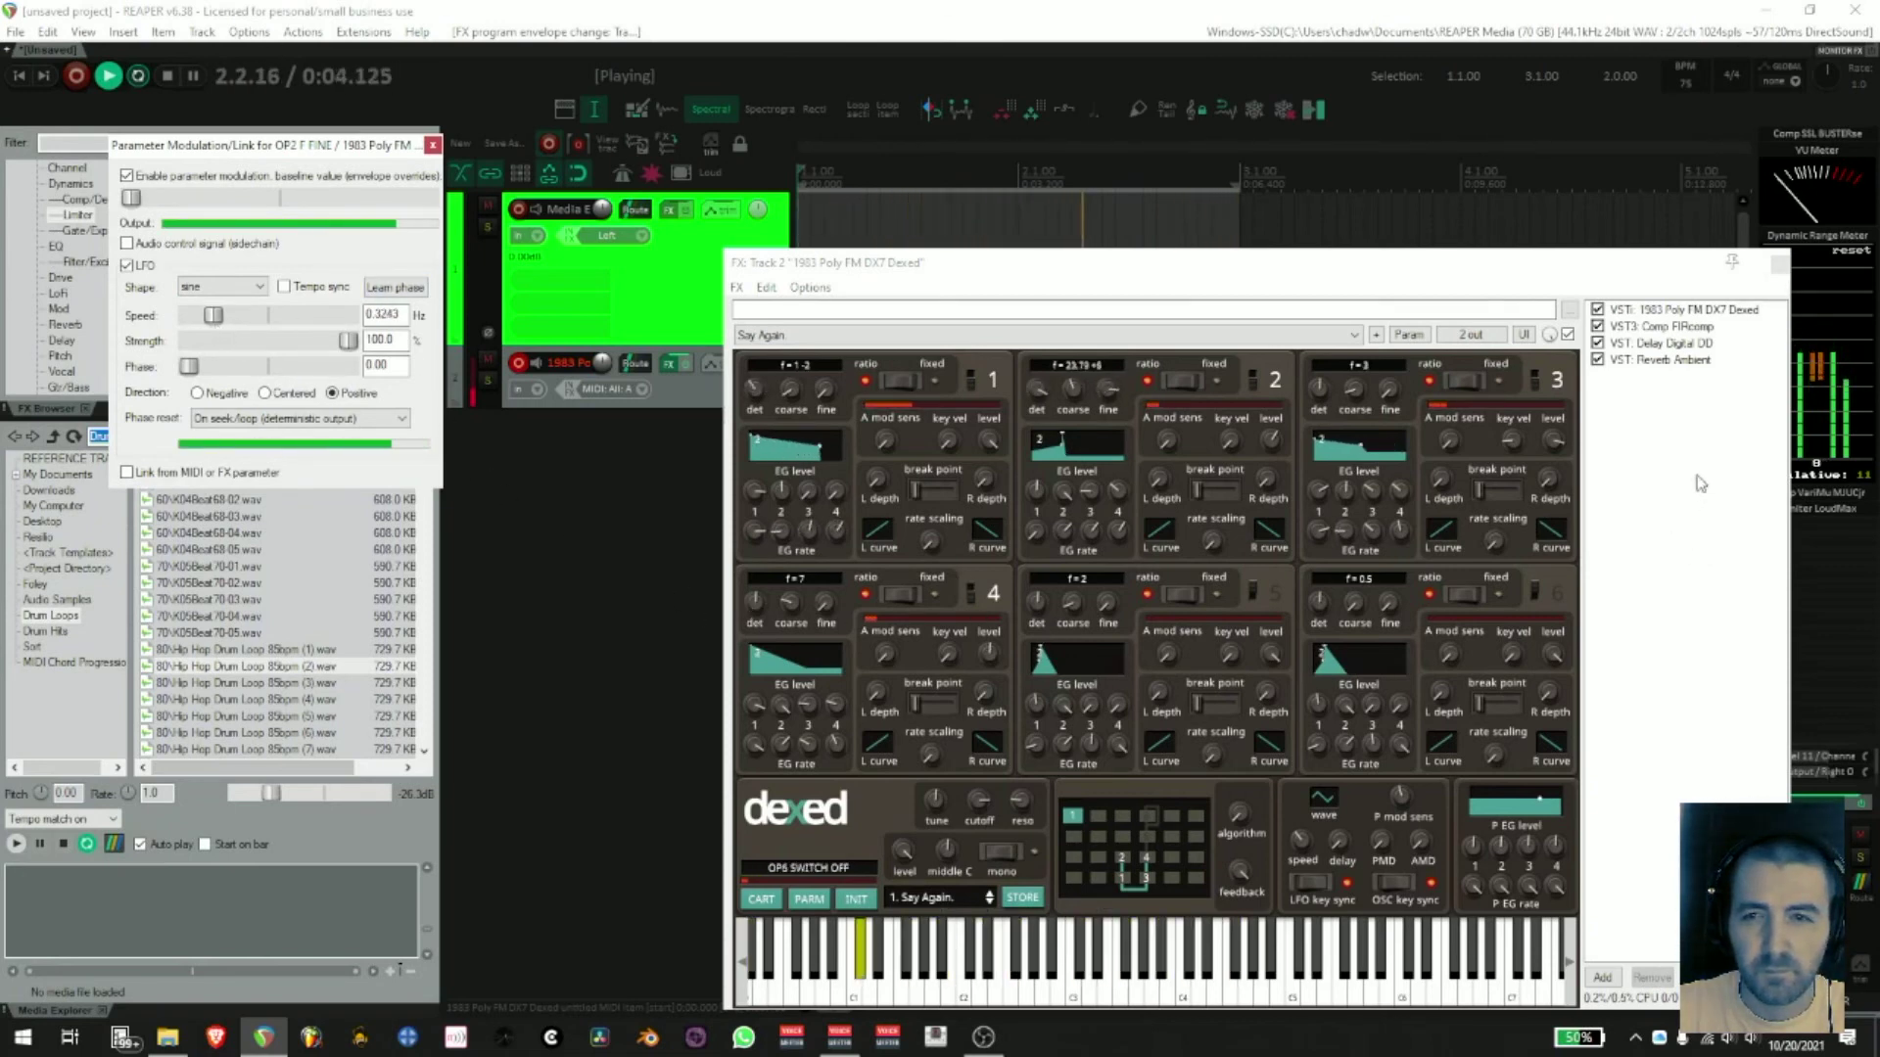
left_click(839, 1037)
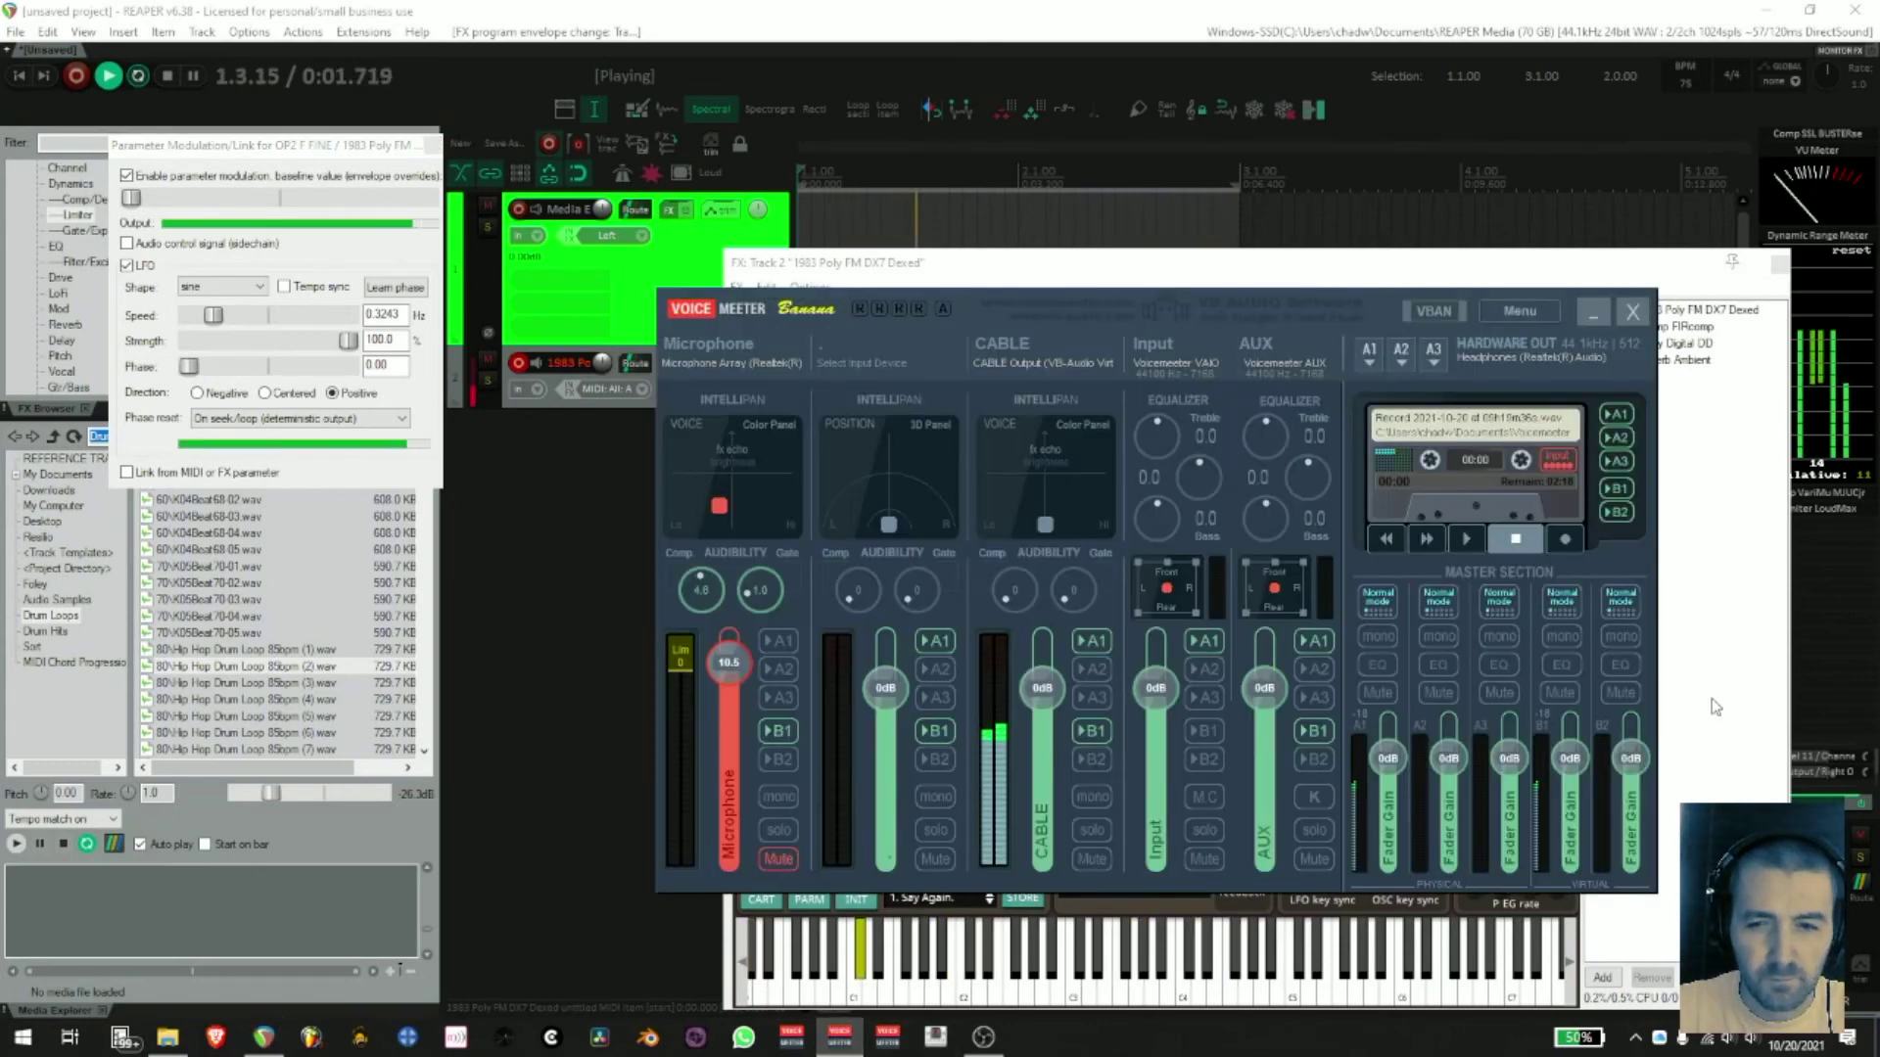
left_click(1751, 604)
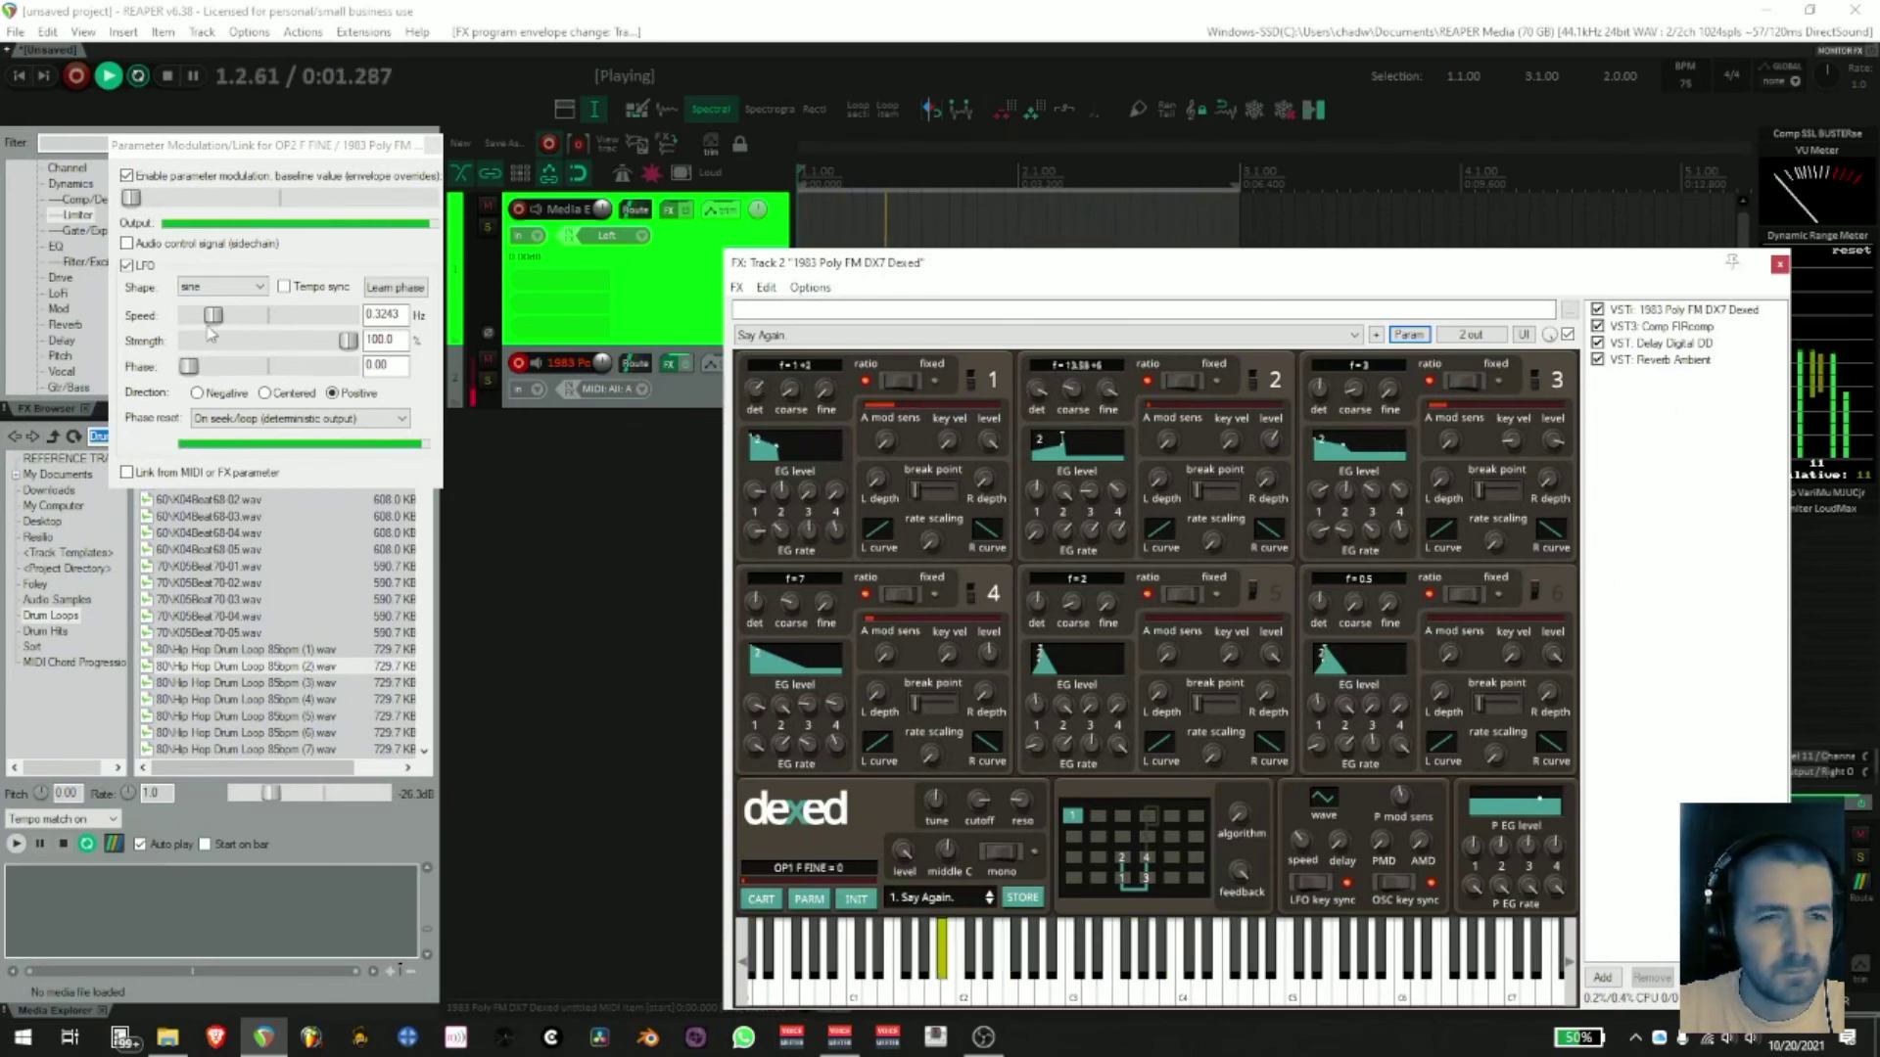
- Raise the OP2 F FINE modulation baseline to roughly a quarter, slow its LFO to 0.1622 Hz, close the FX windows and stop playback
left_click_drag(214, 316, 218, 324)
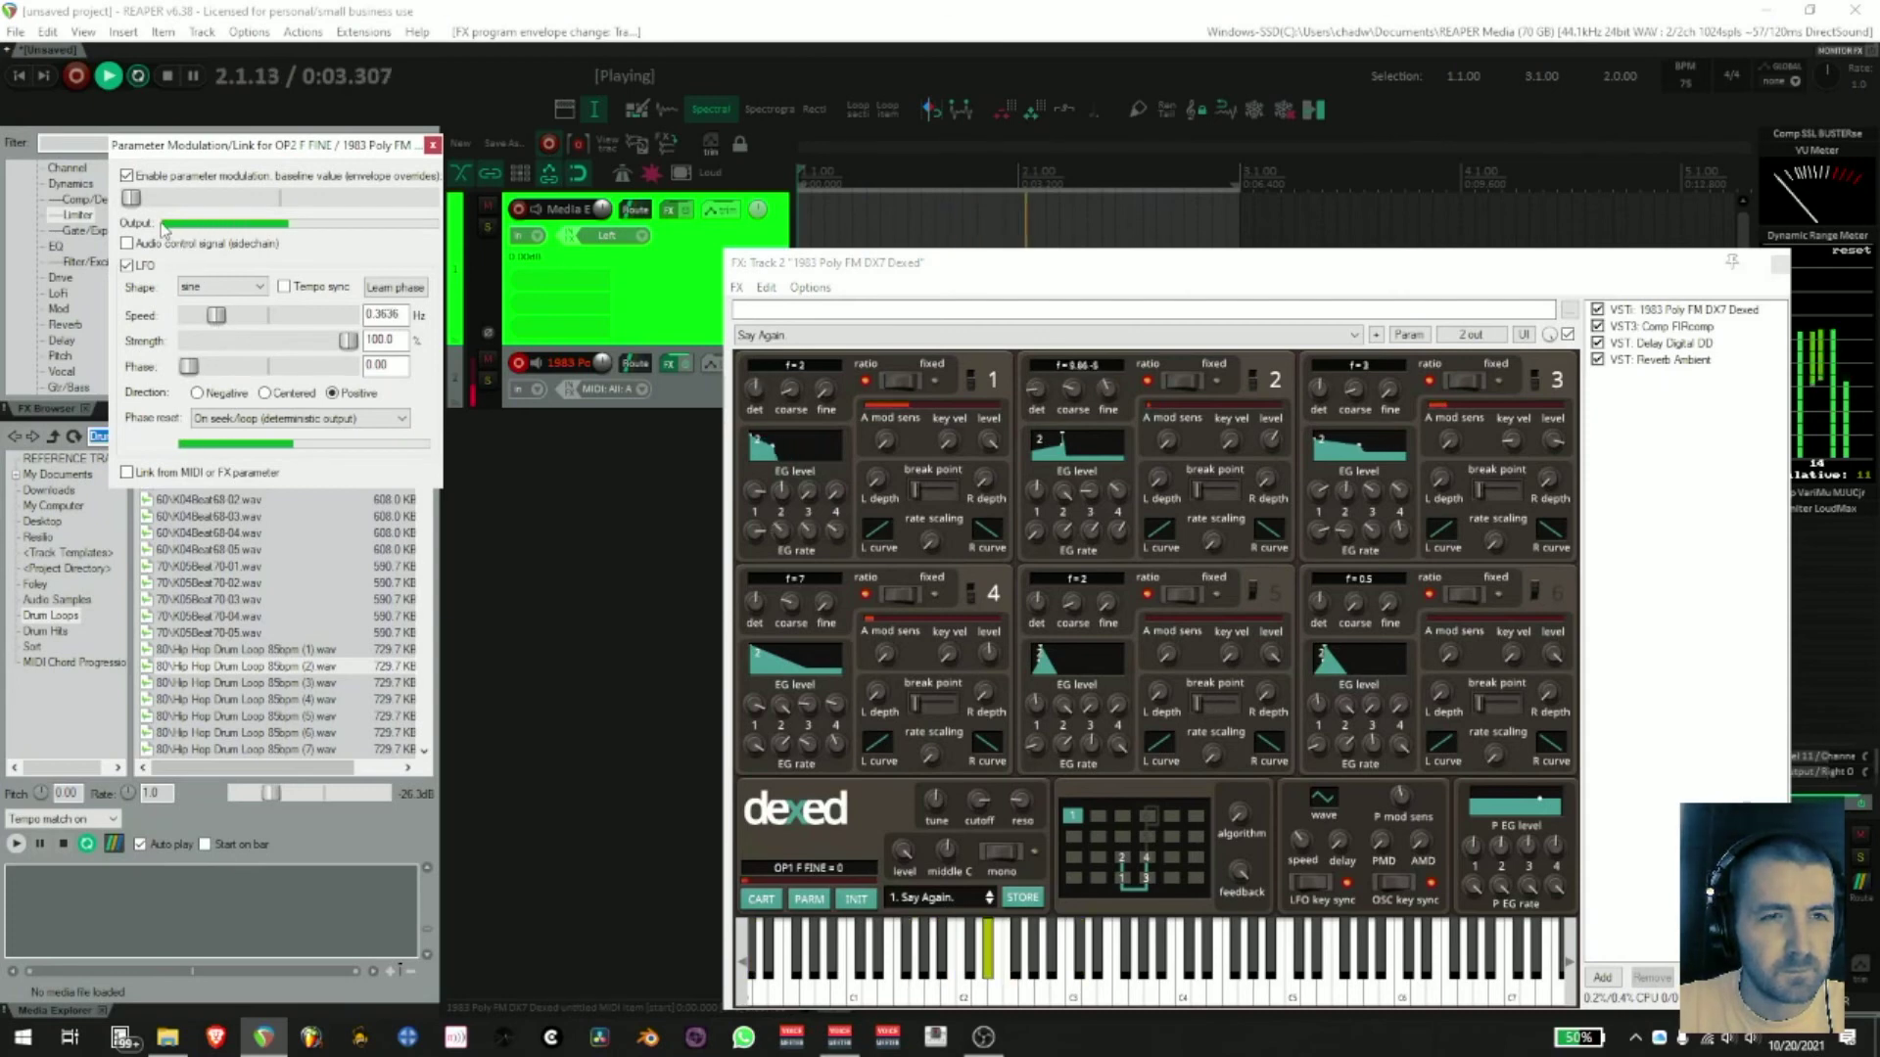
left_click_drag(136, 204, 204, 210)
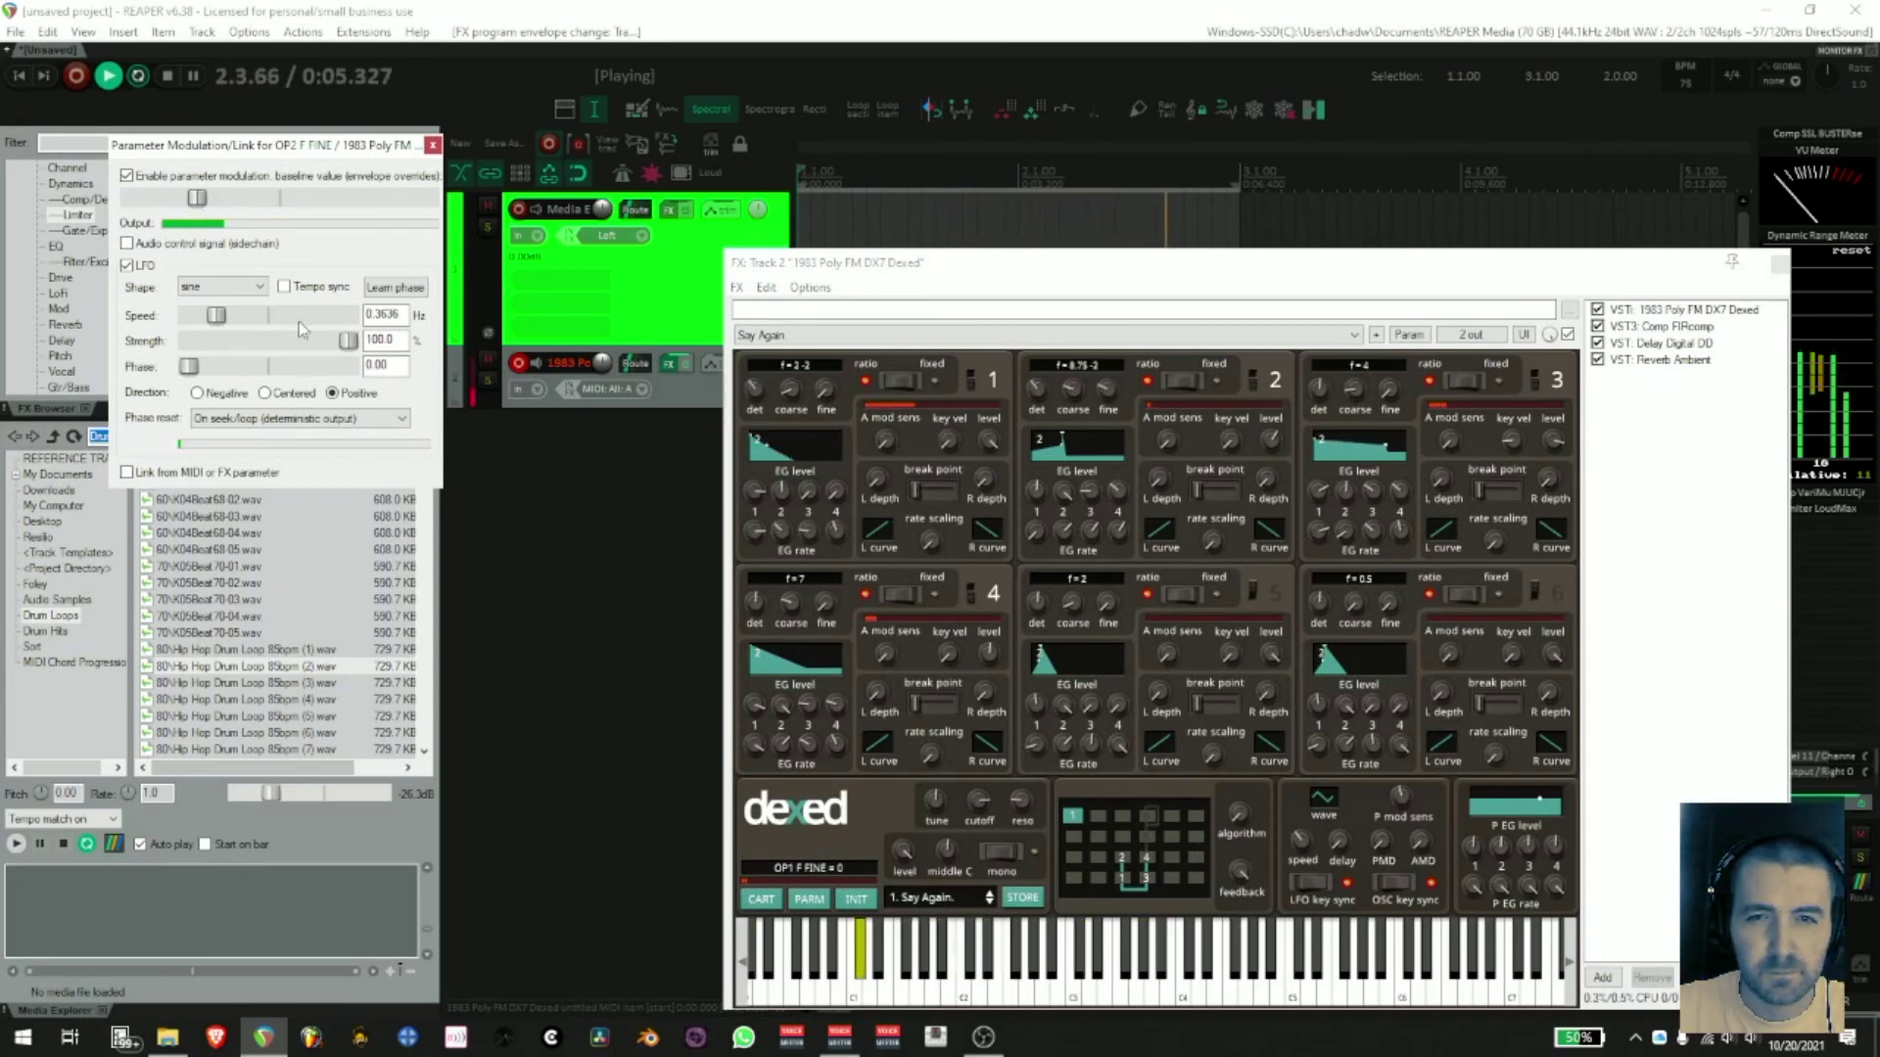
left_click_drag(223, 324, 209, 328)
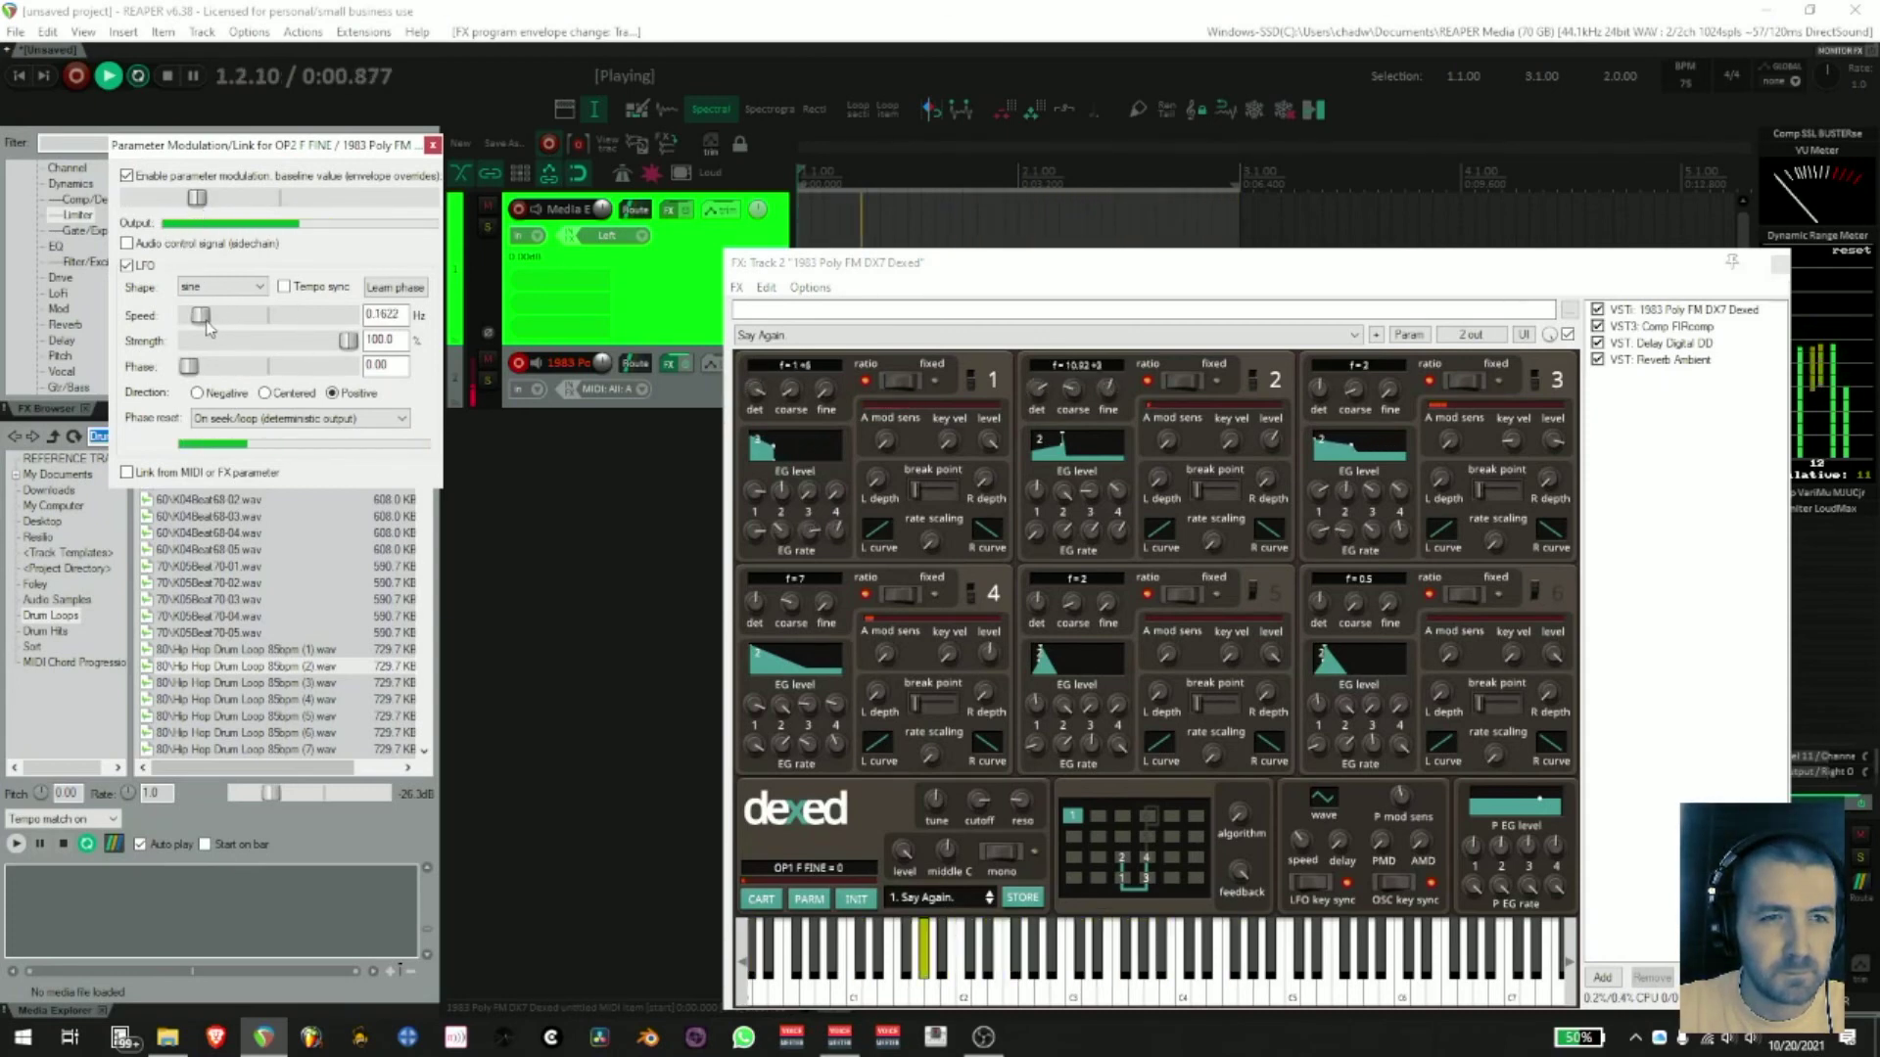
left_click(431, 145)
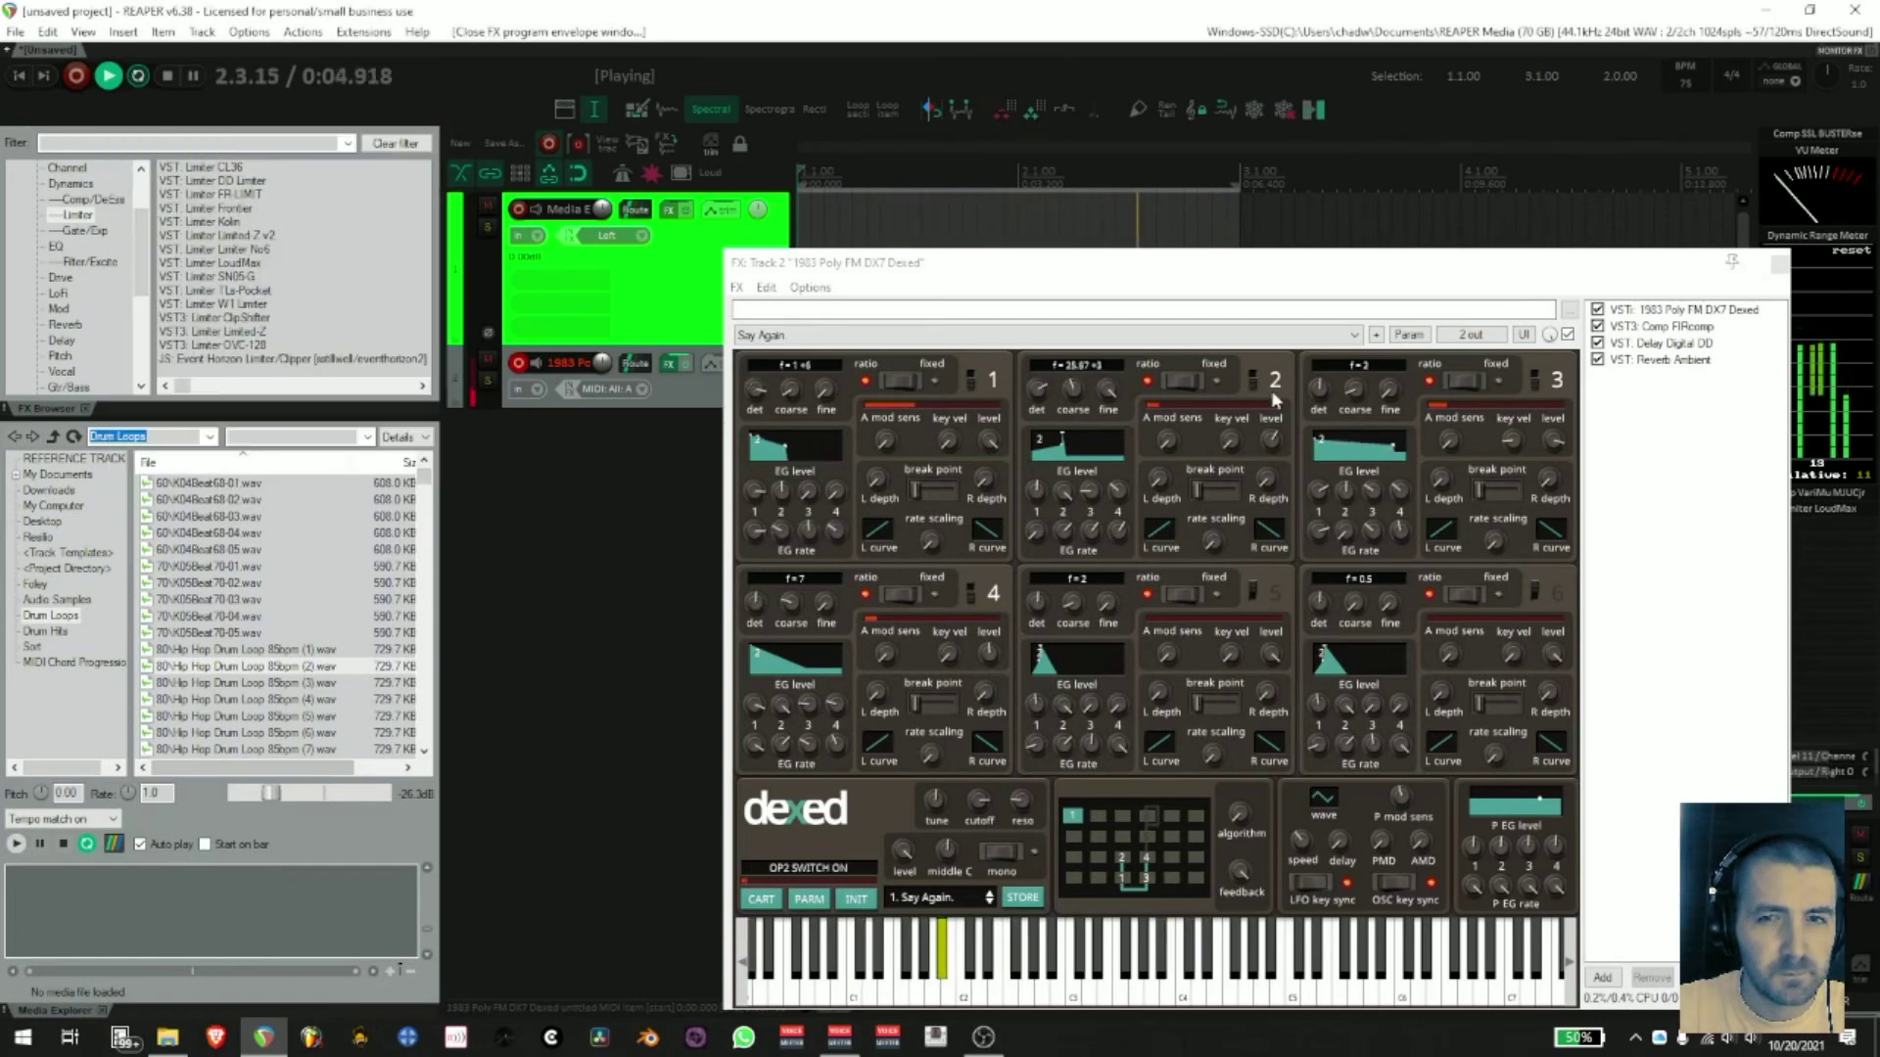
left_click(1779, 263)
key("space")
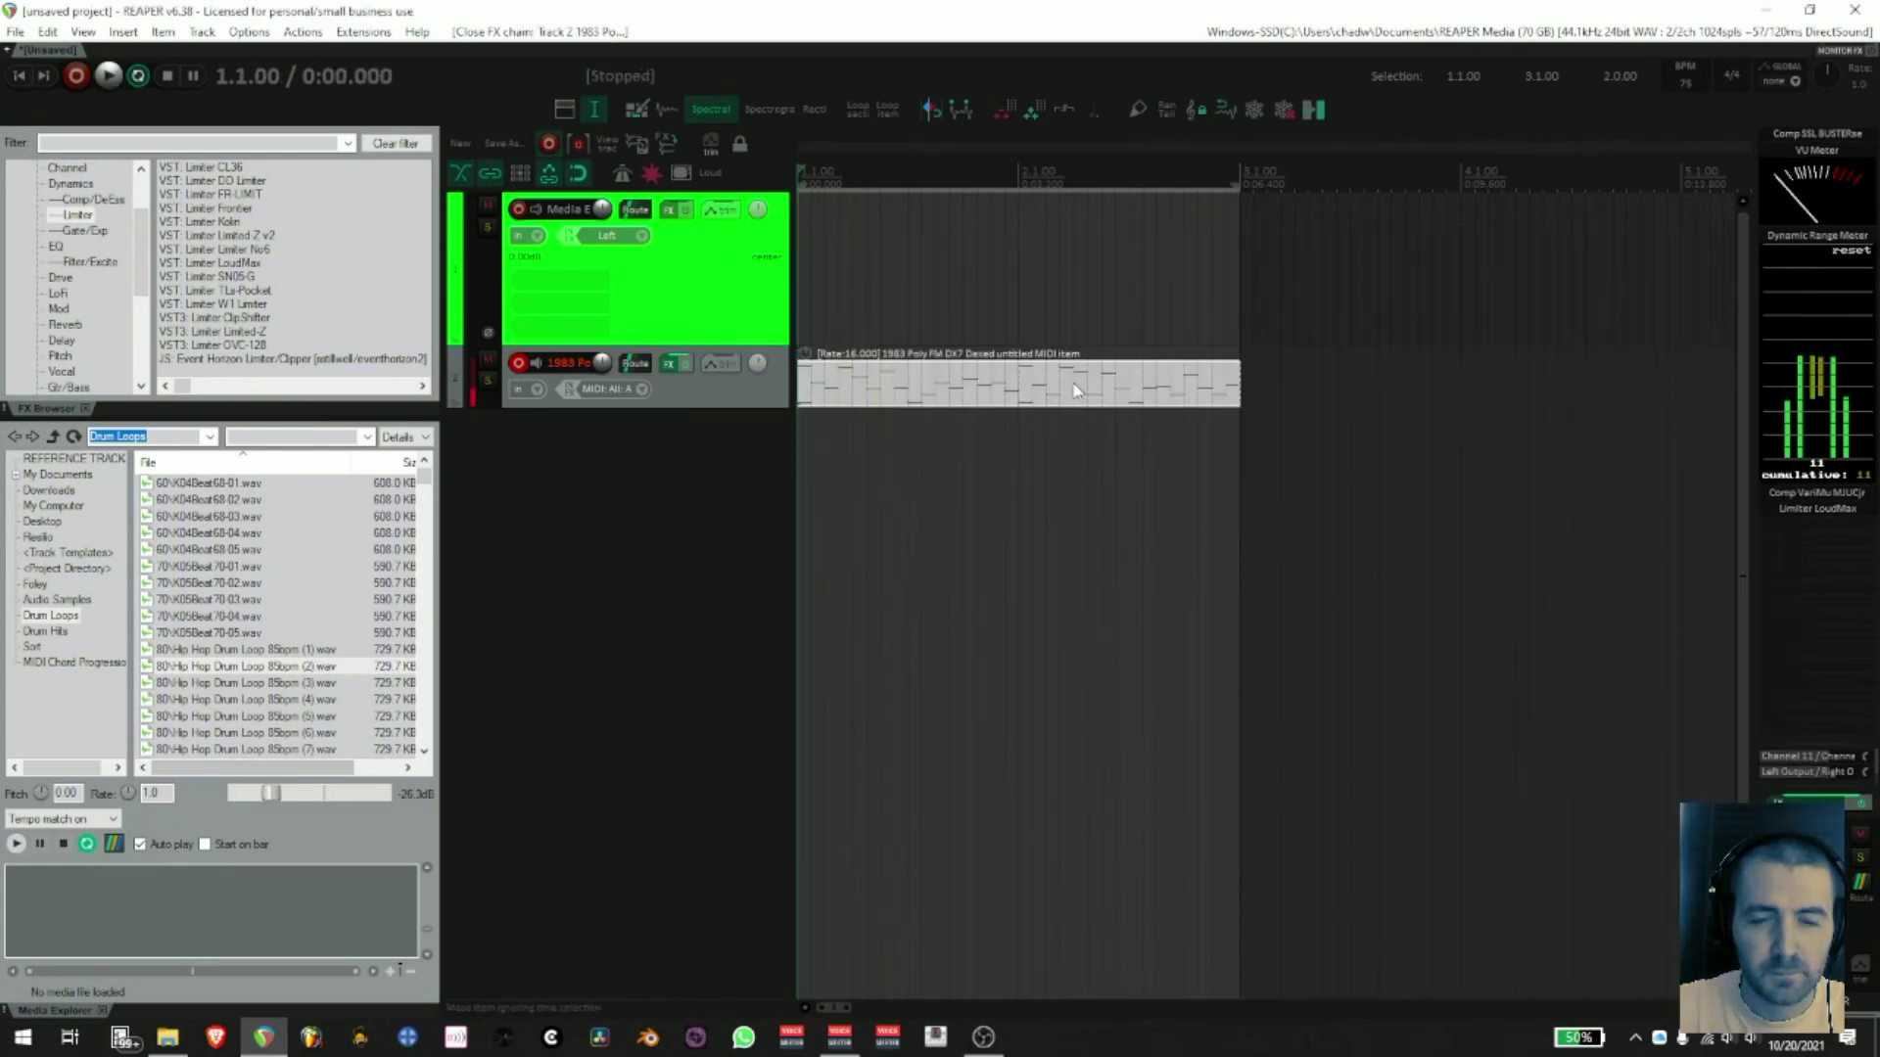
- Open the synth's MIDI item and extend both its source length and the loop selection to four measures
double_click(902, 381)
scroll(661, 497, "down", 3)
scroll(409, 459, "up", 2)
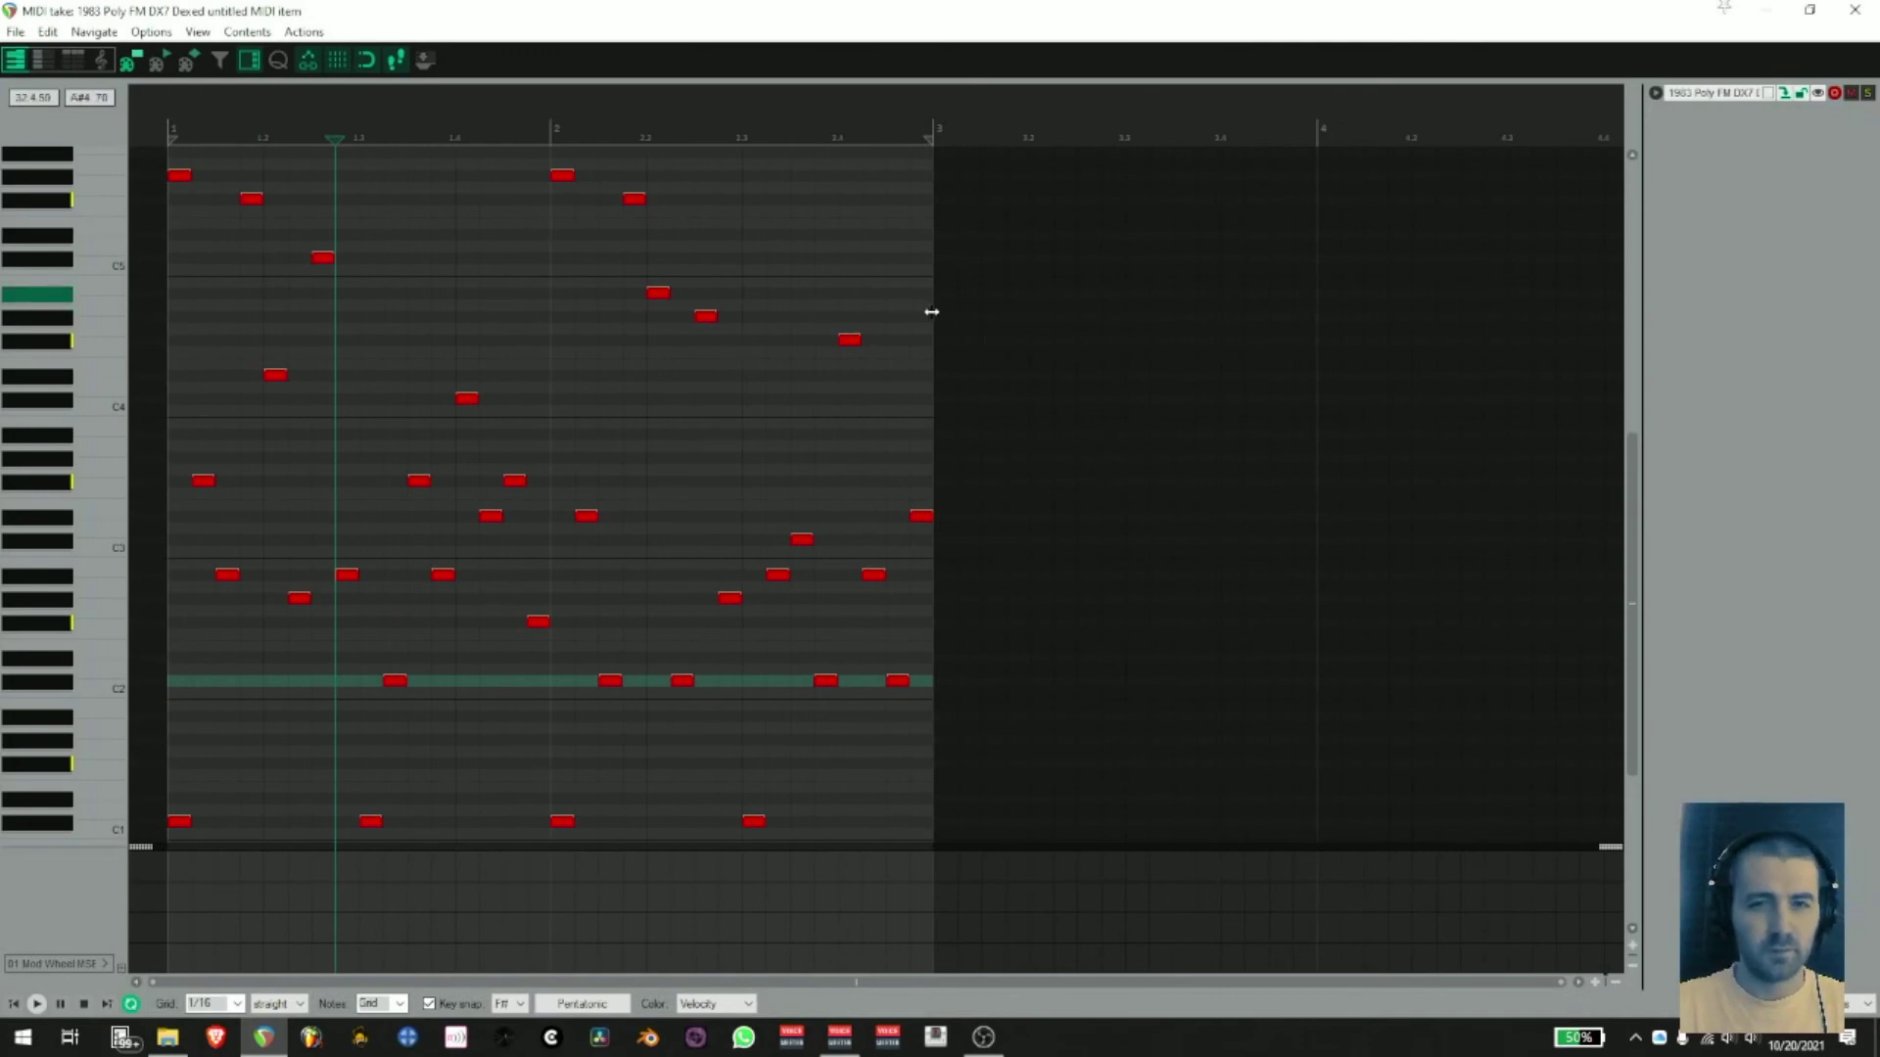
left_click_drag(936, 324, 686, 434)
scroll(705, 431, "down", 3)
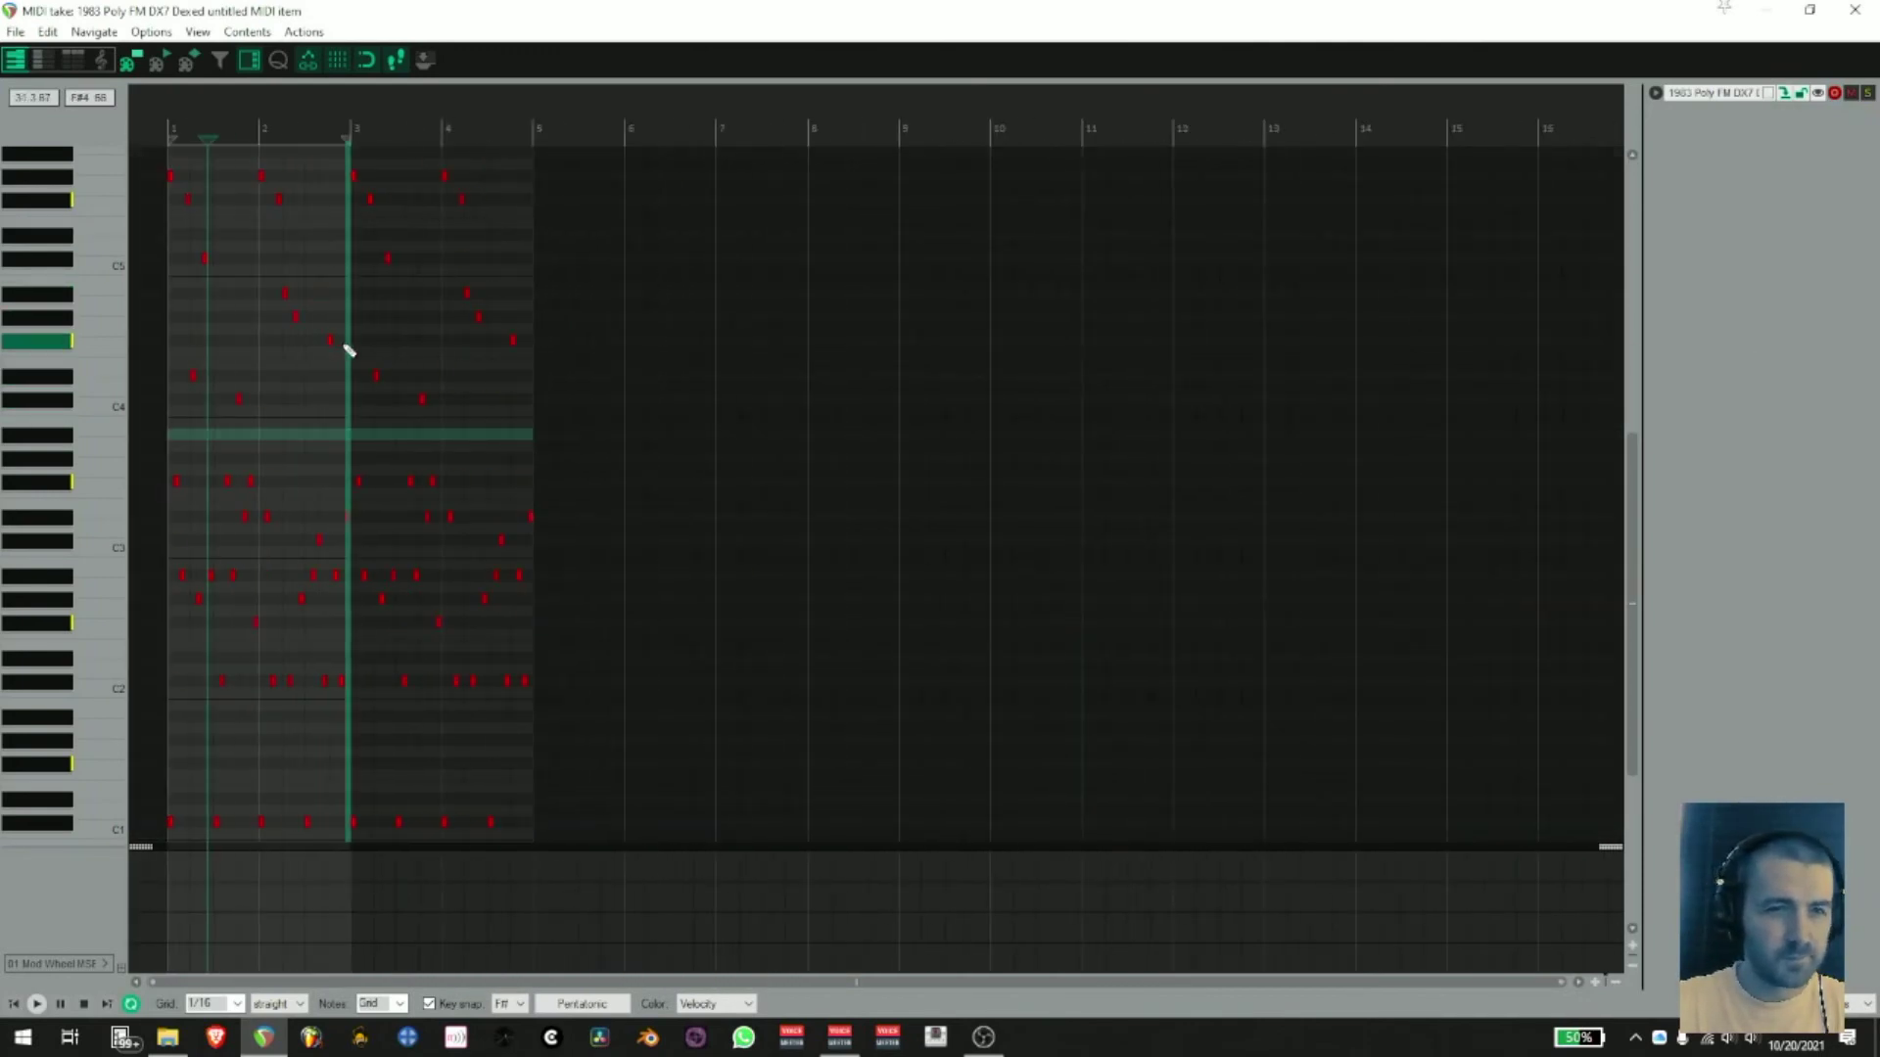
left_click_drag(344, 344, 527, 383)
left_click_drag(404, 150, 536, 169)
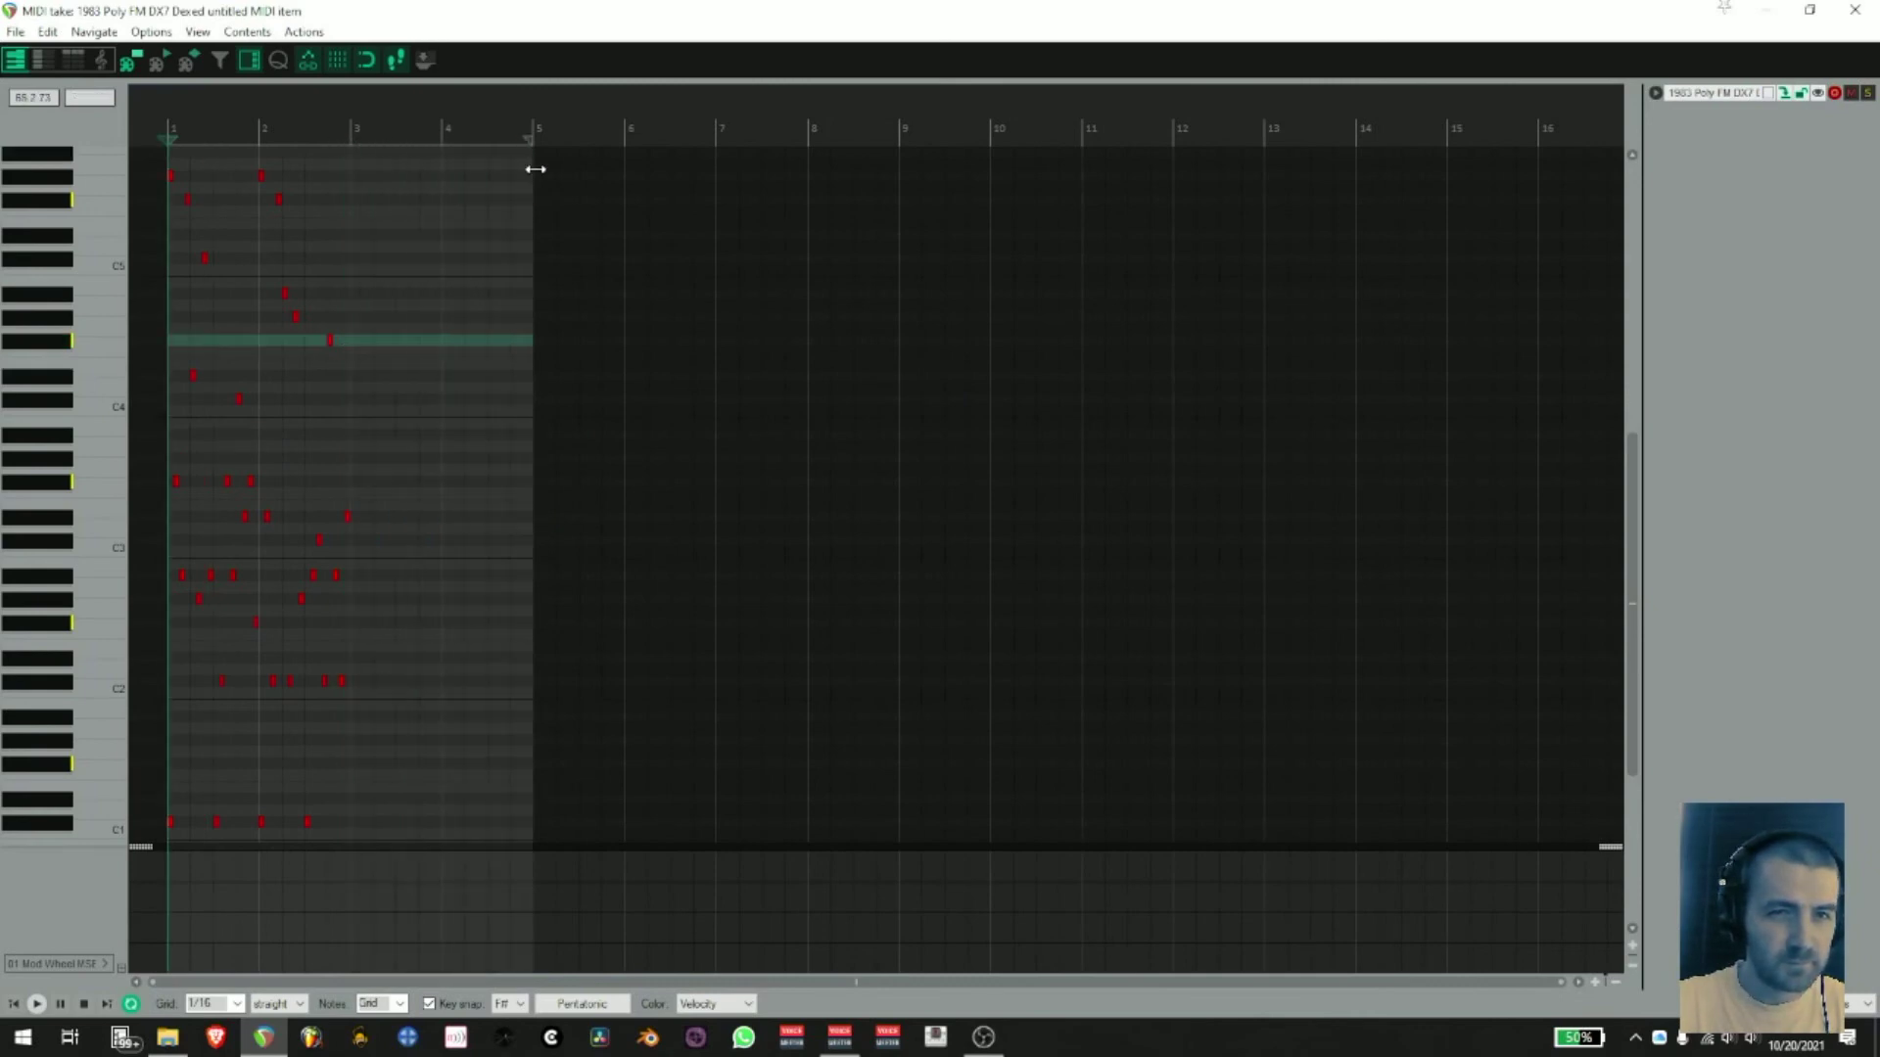
- Copy all notes from the first two measures into measures 3 and 4, shifted slightly upward in pitch
scroll(394, 273, "up", 3)
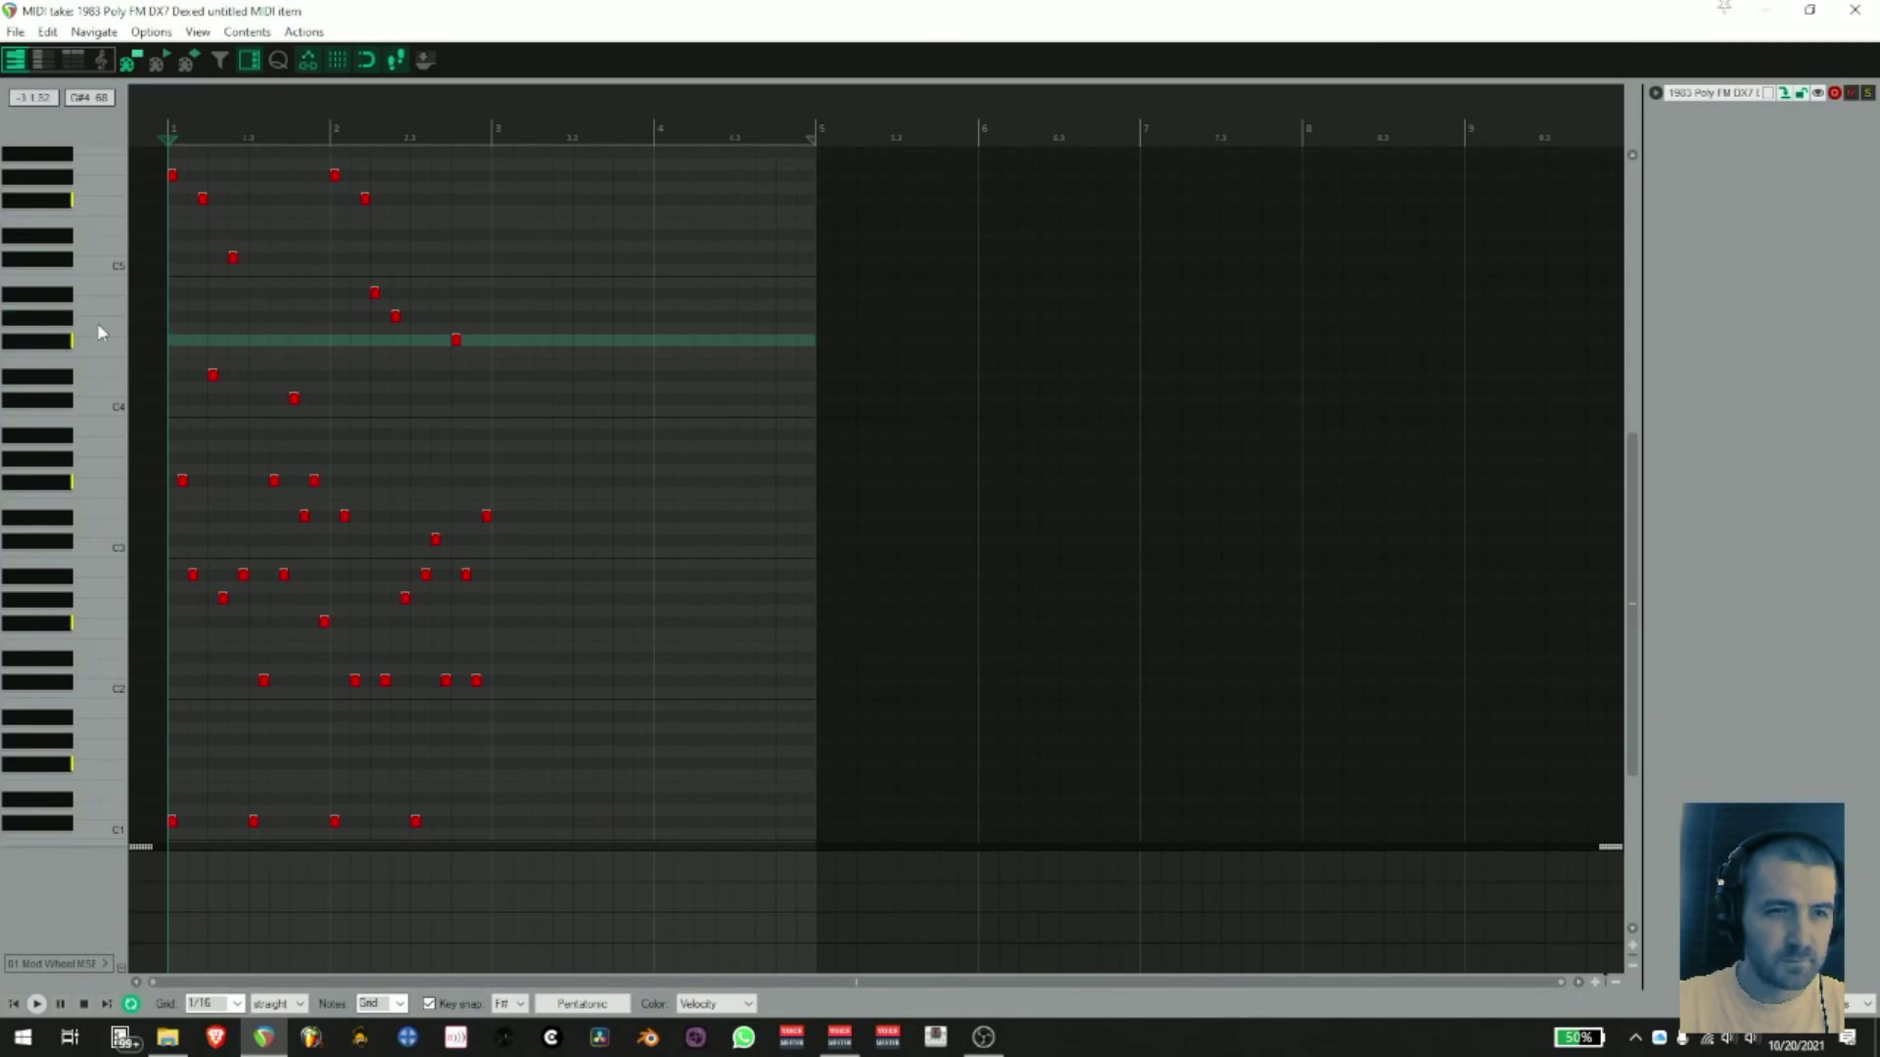
scroll(102, 333, "down", 2)
scroll(292, 474, "up", 1)
scroll(116, 366, "up", 1)
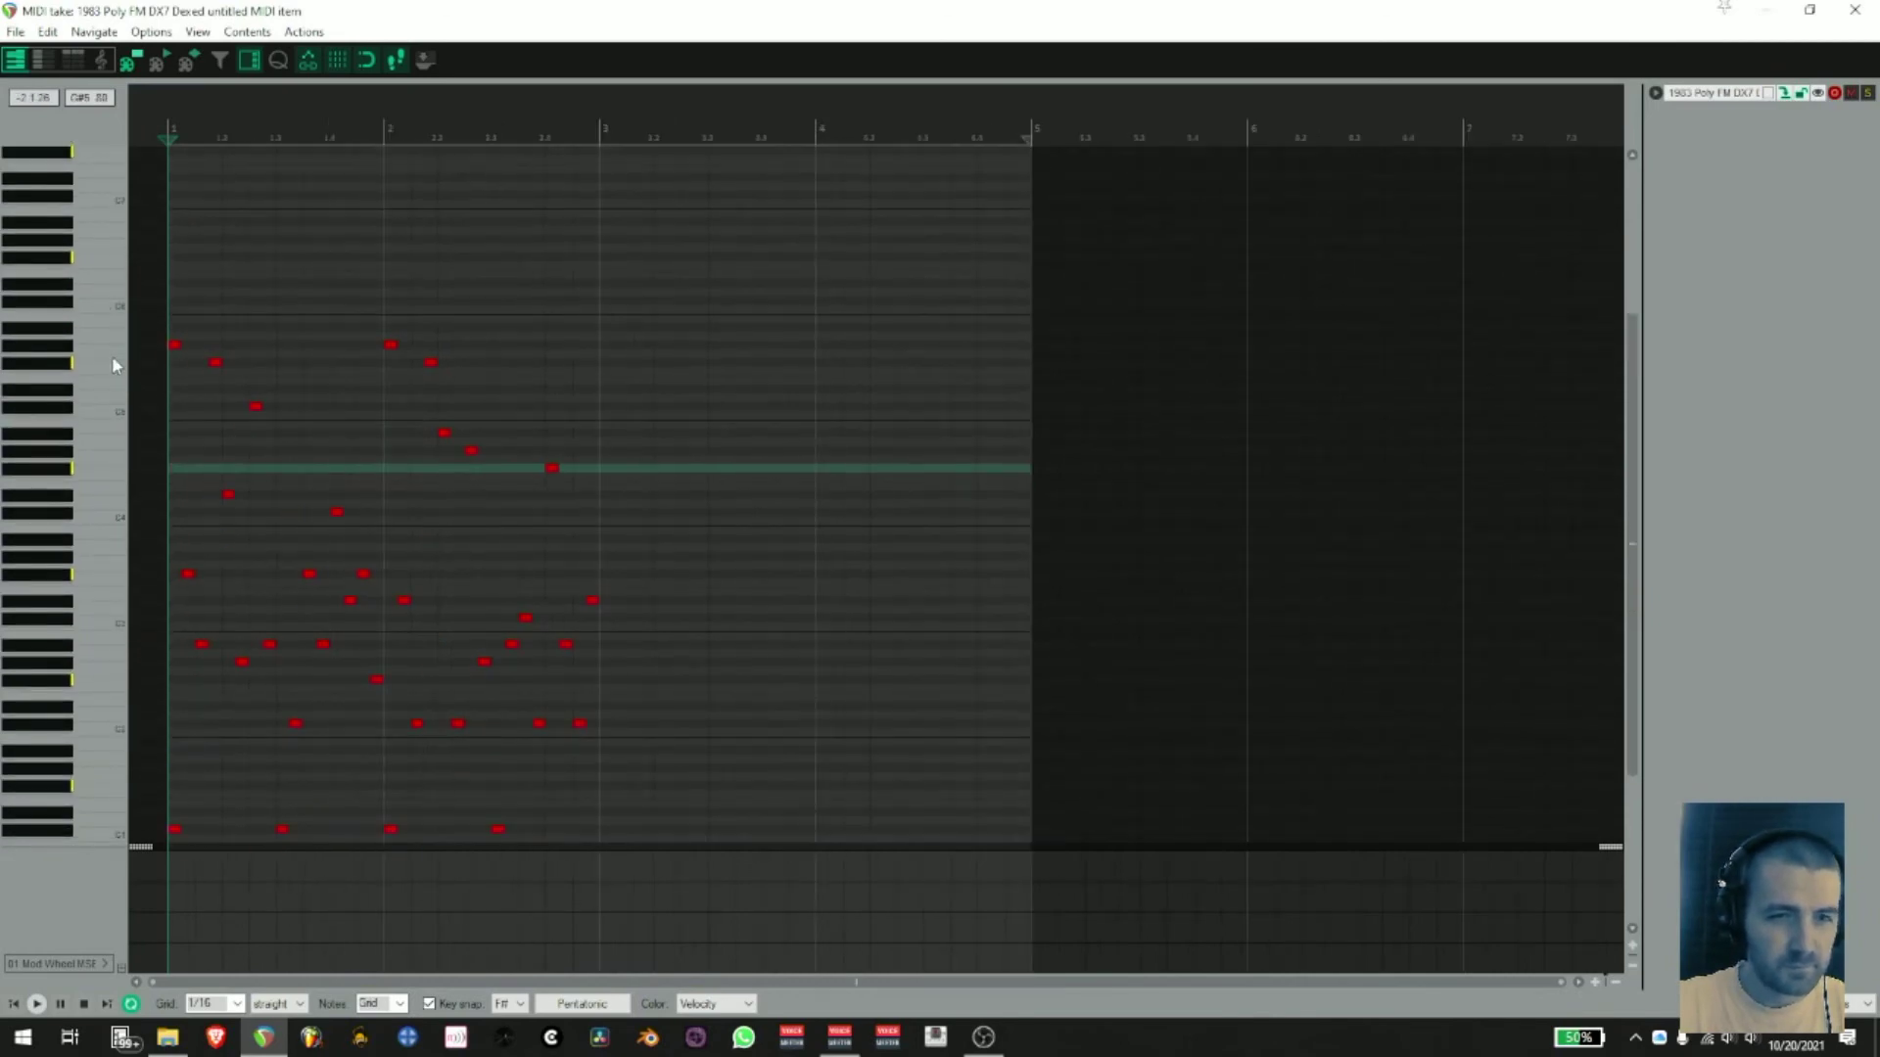
scroll(112, 356, "down", 2)
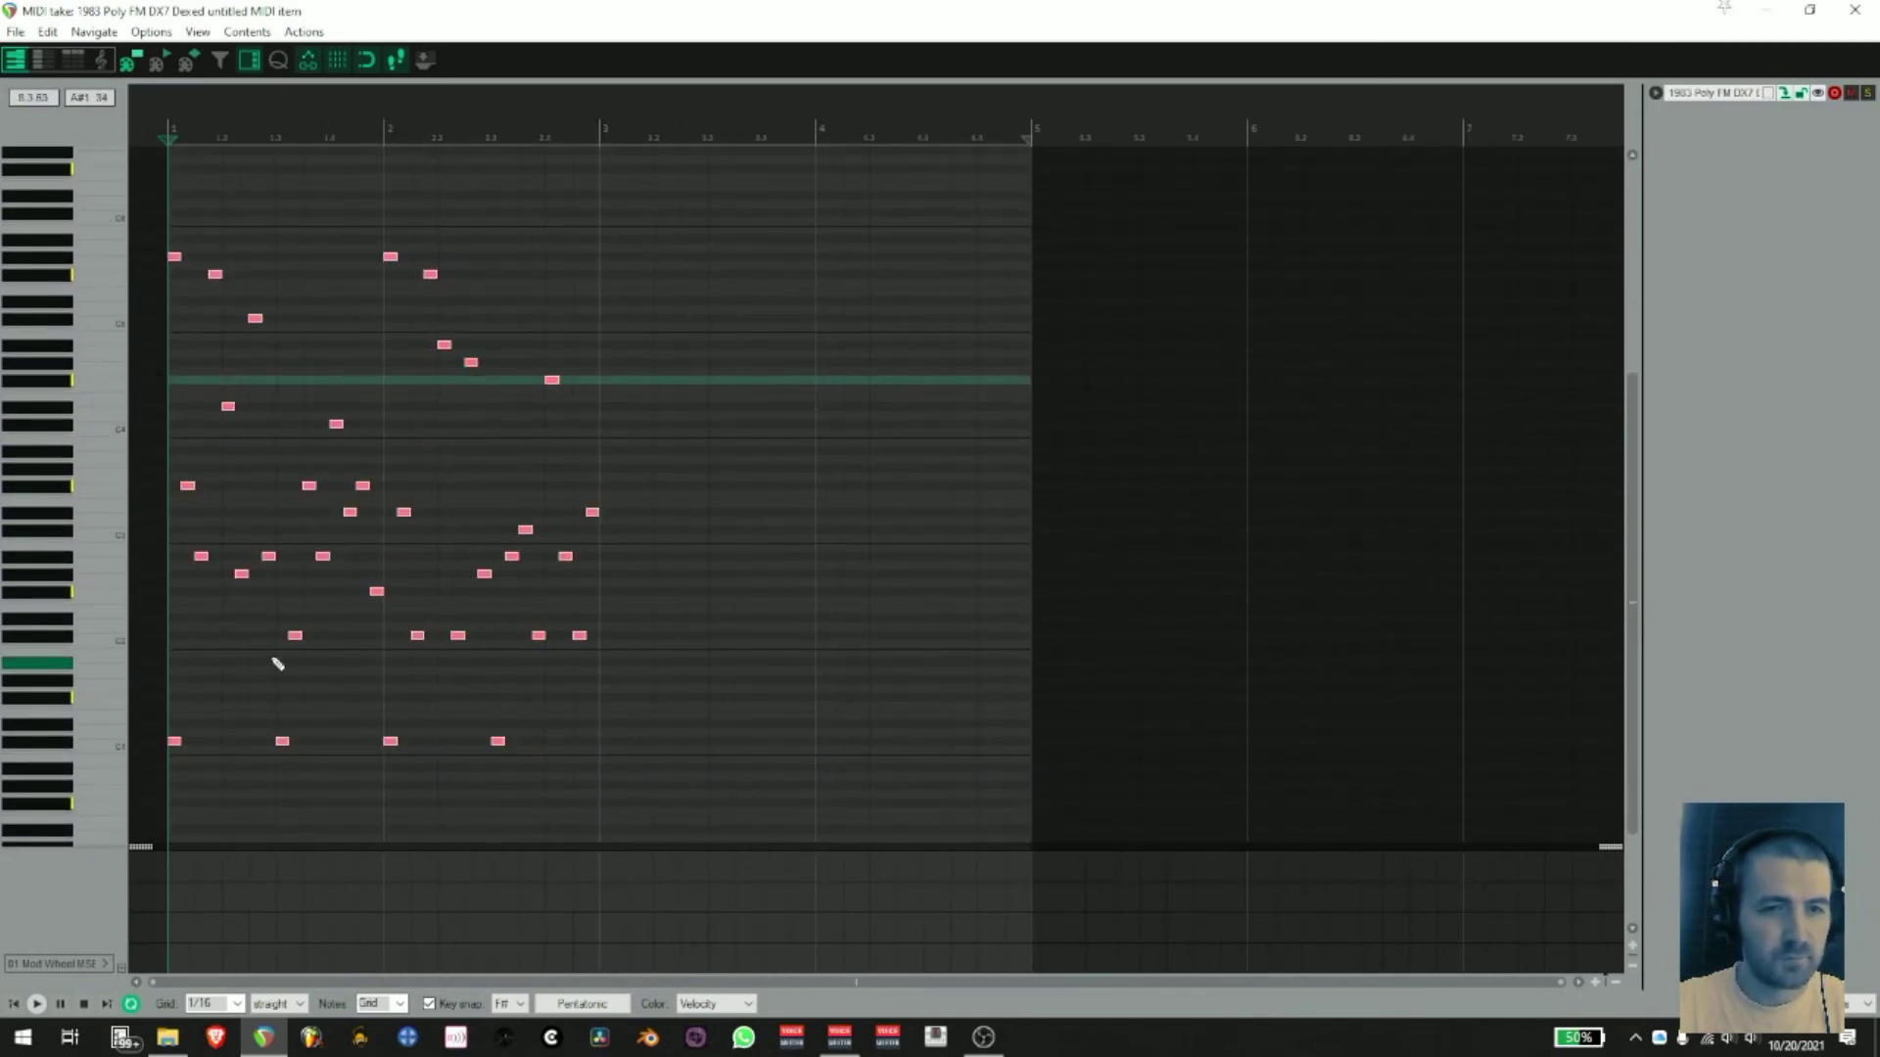
left_click_drag(178, 747, 617, 735)
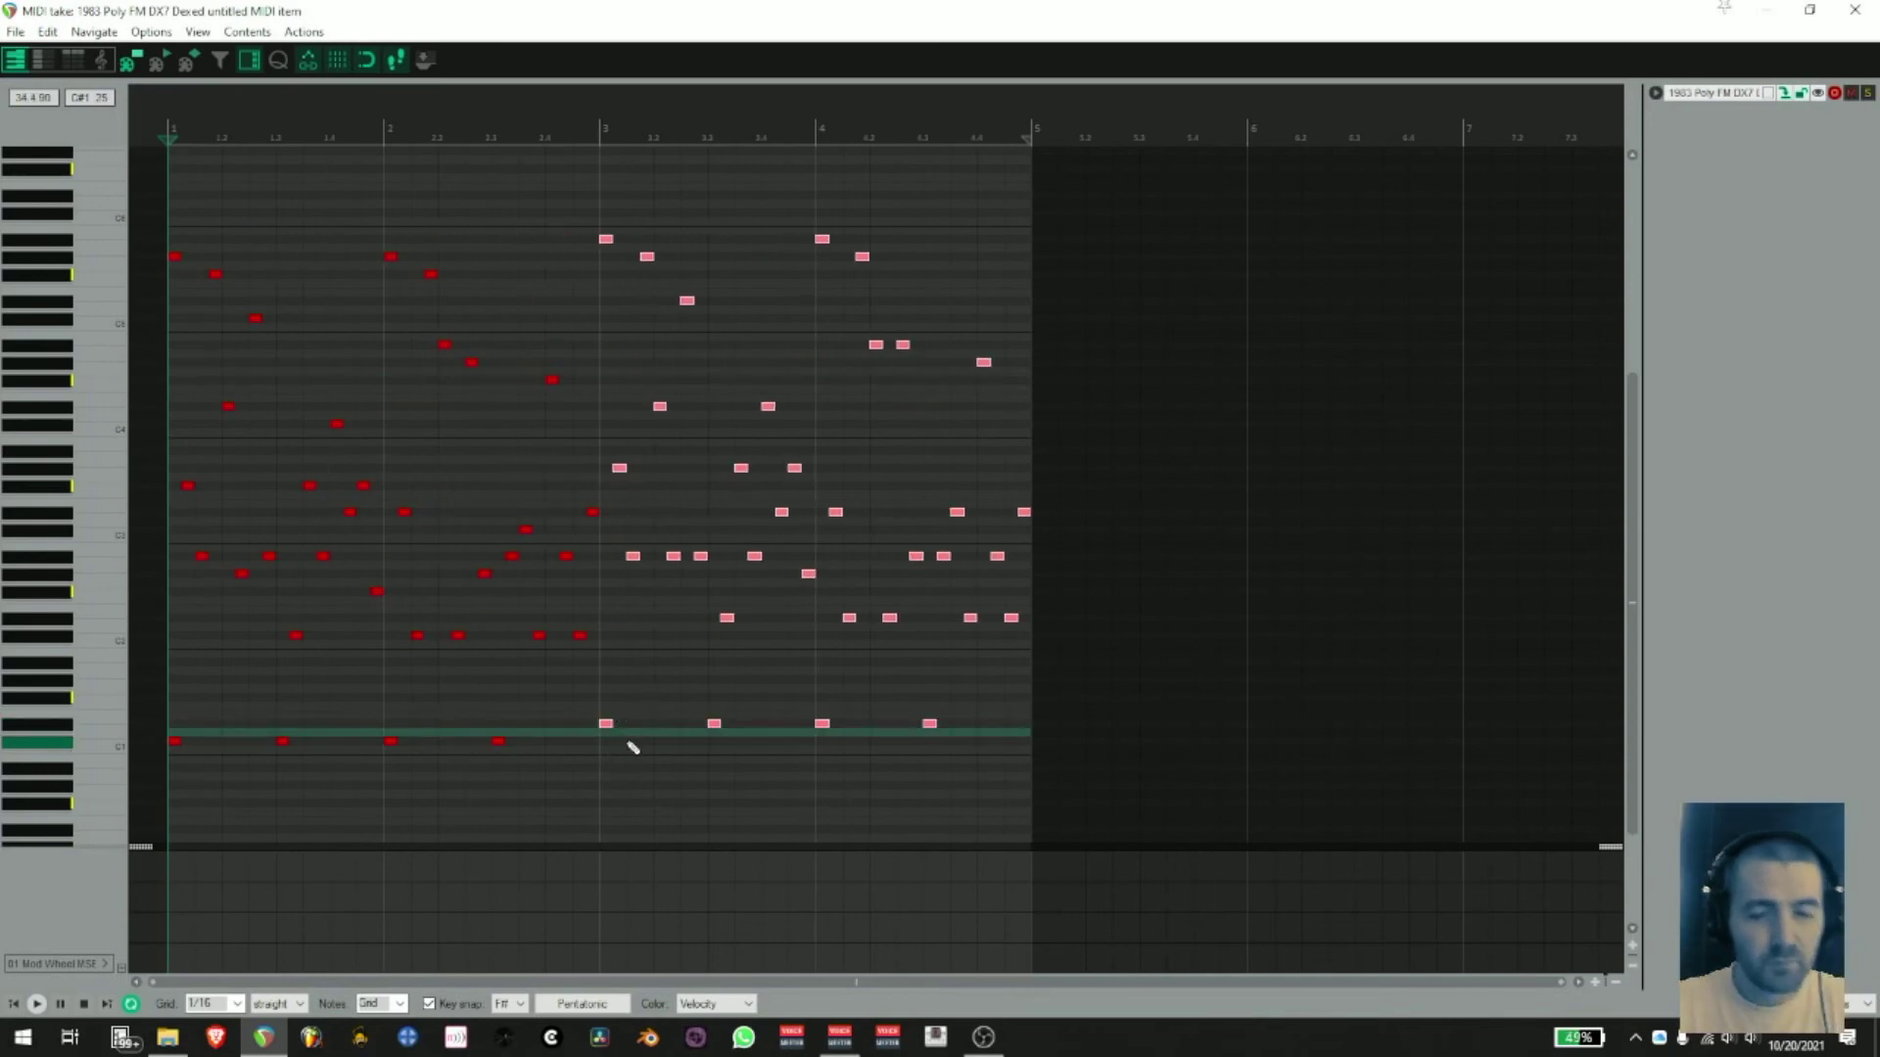
- Lower the middle-register notes in measures 3 and 4, listen to the four-measure loop, close the MIDI editor and stop playback
left_click_drag(621, 381, 834, 557)
key("space")
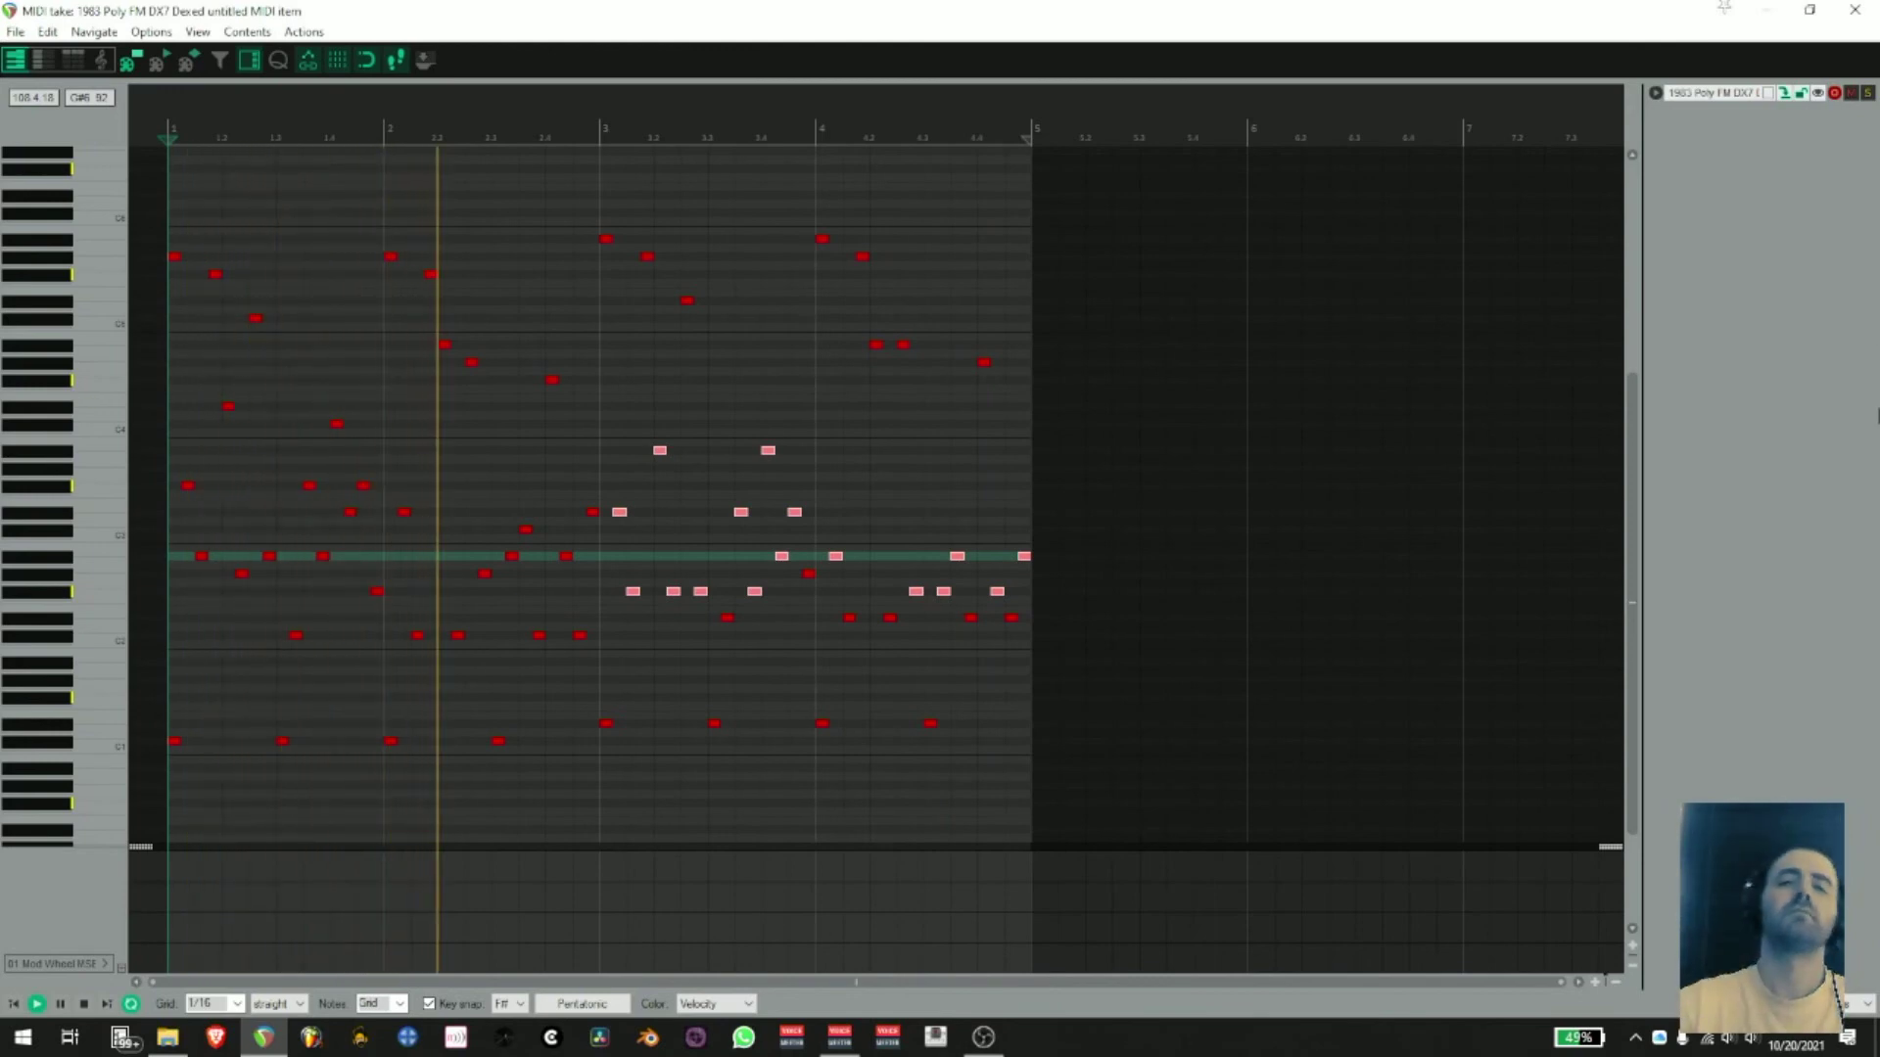
left_click(1870, 7)
key("space")
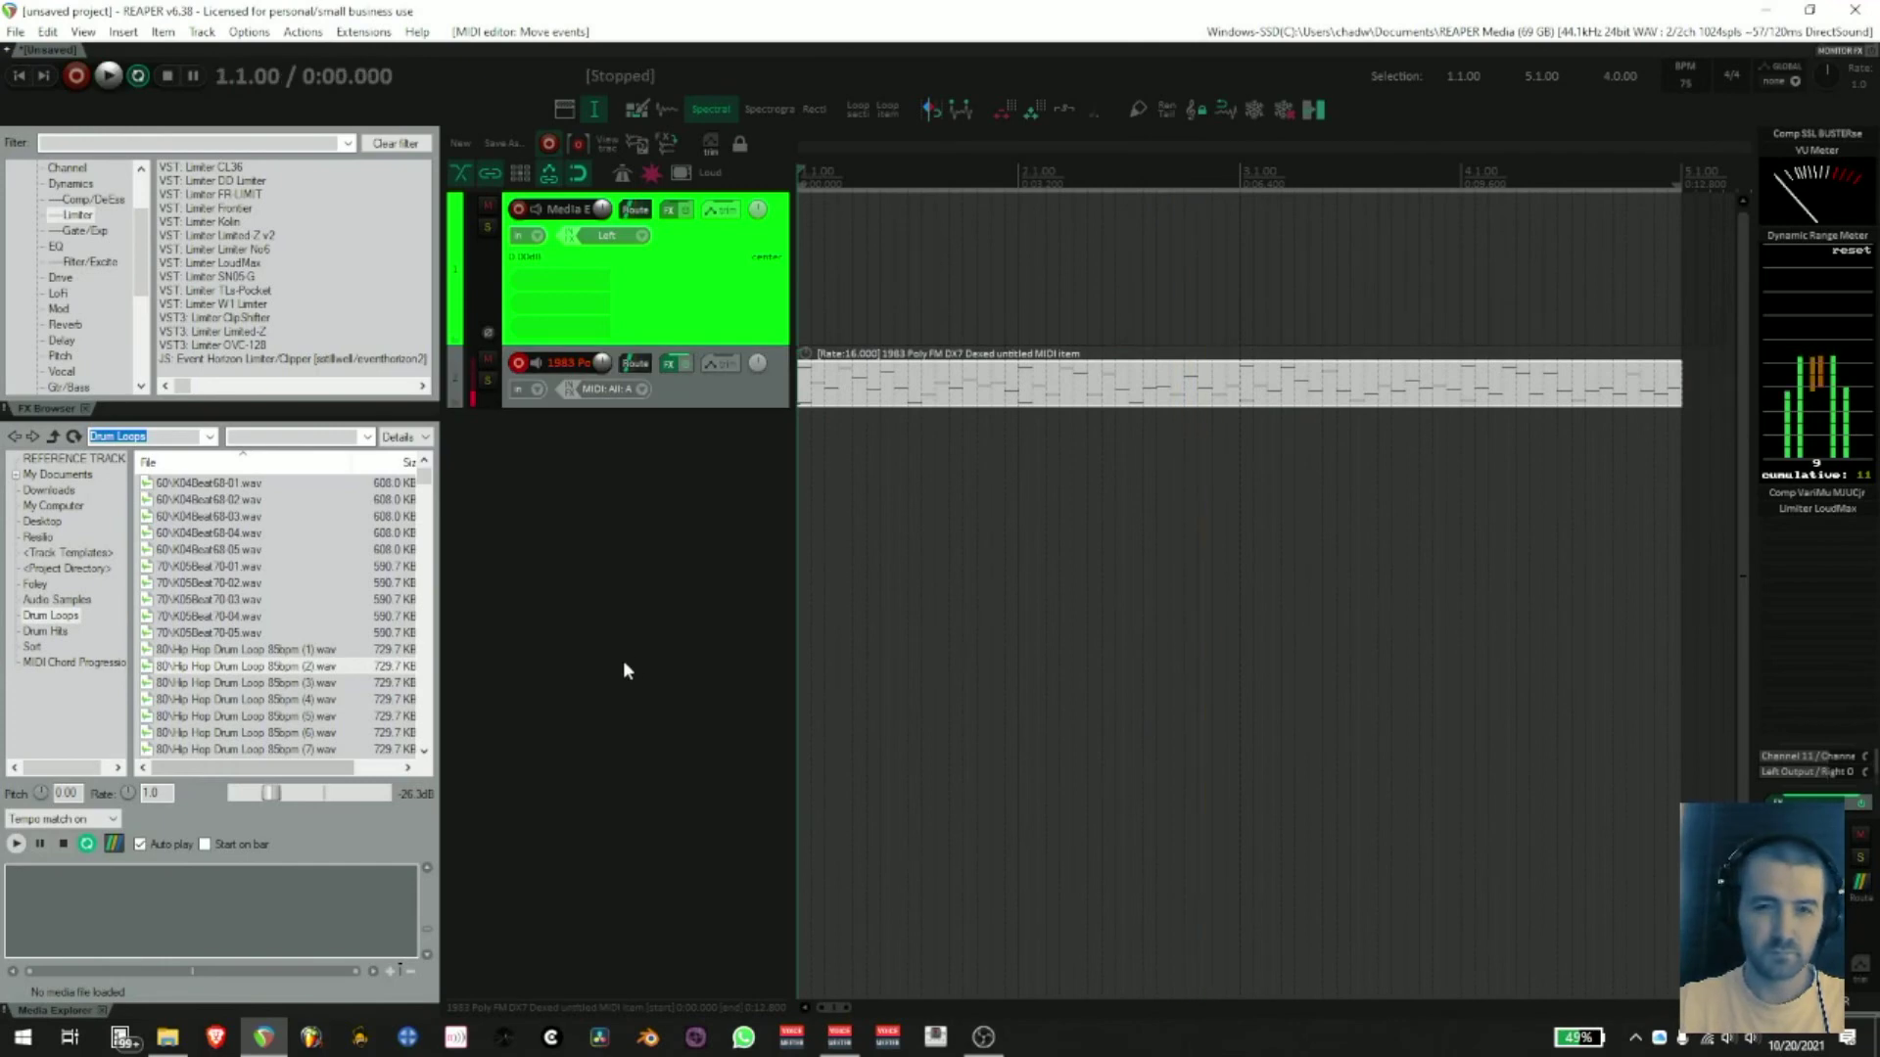
- Reopen the synth track's FX window and unmute the microphone in Voicemeeter Banana
left_click(670, 364)
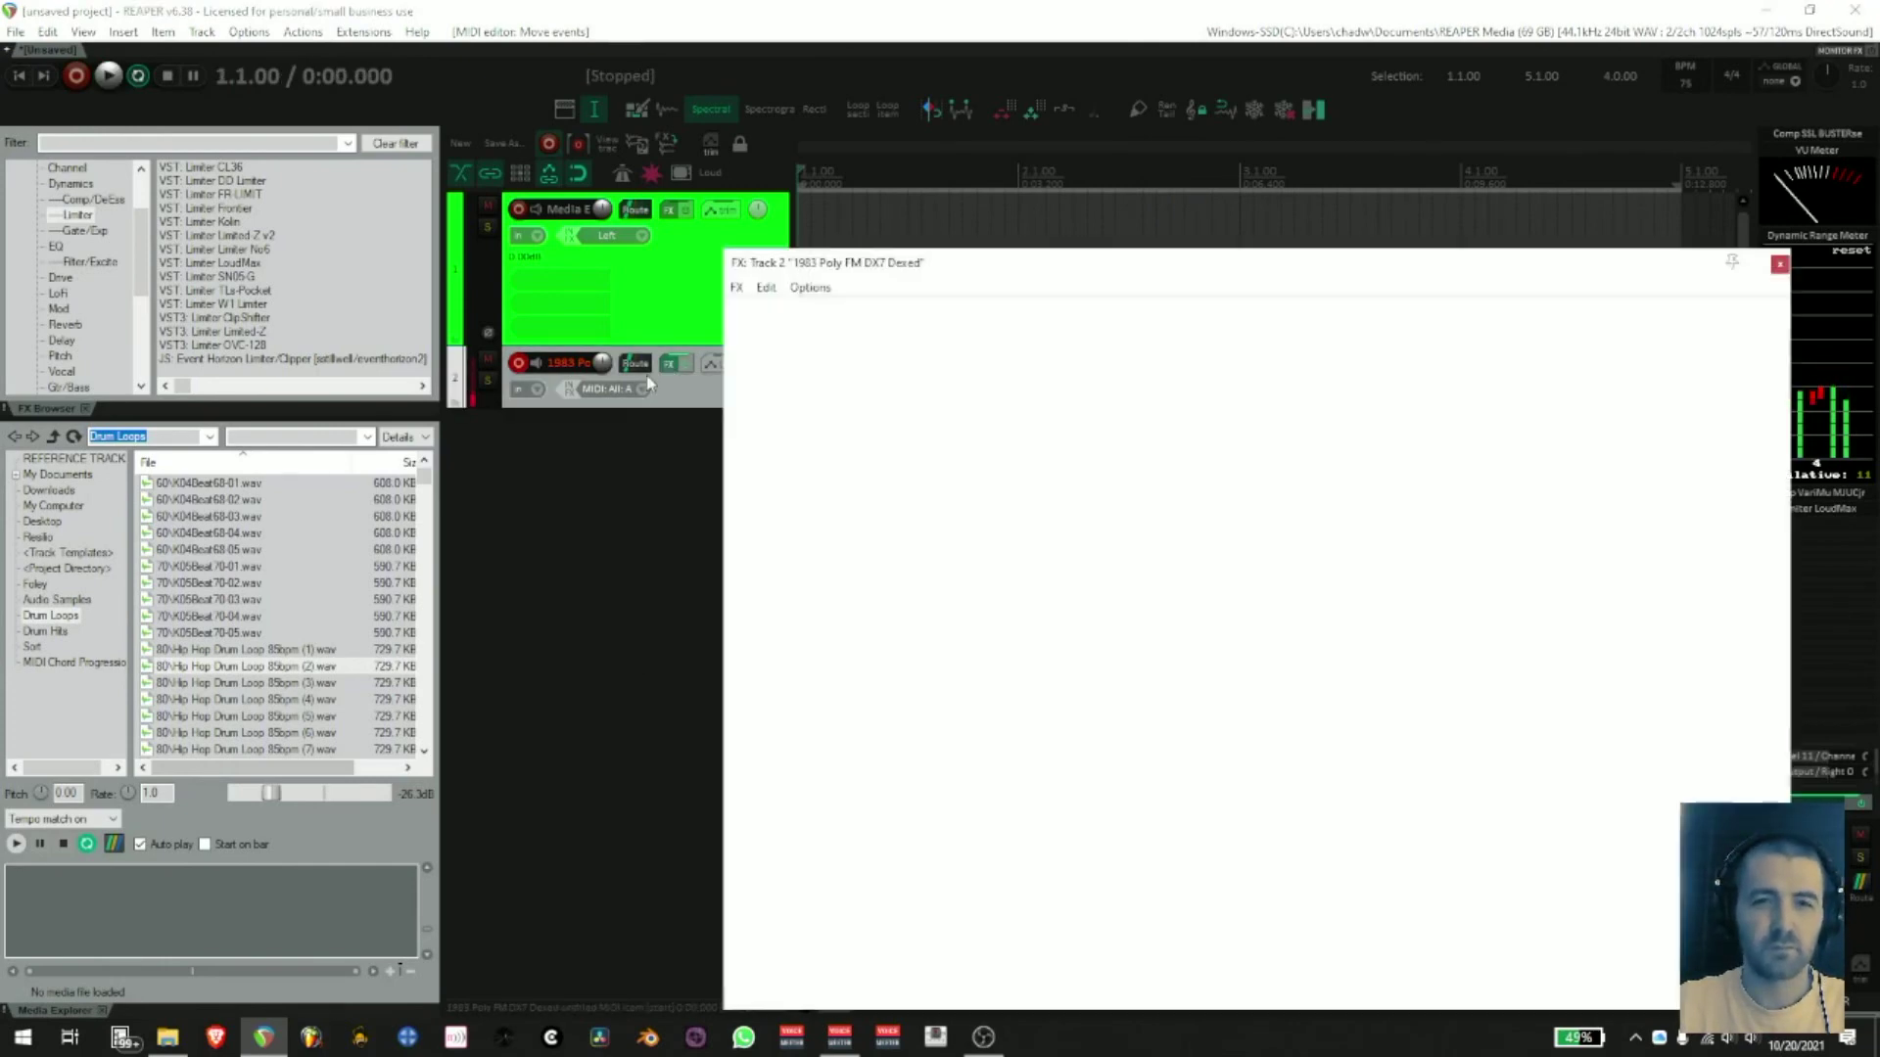
left_click_drag(941, 446, 979, 60)
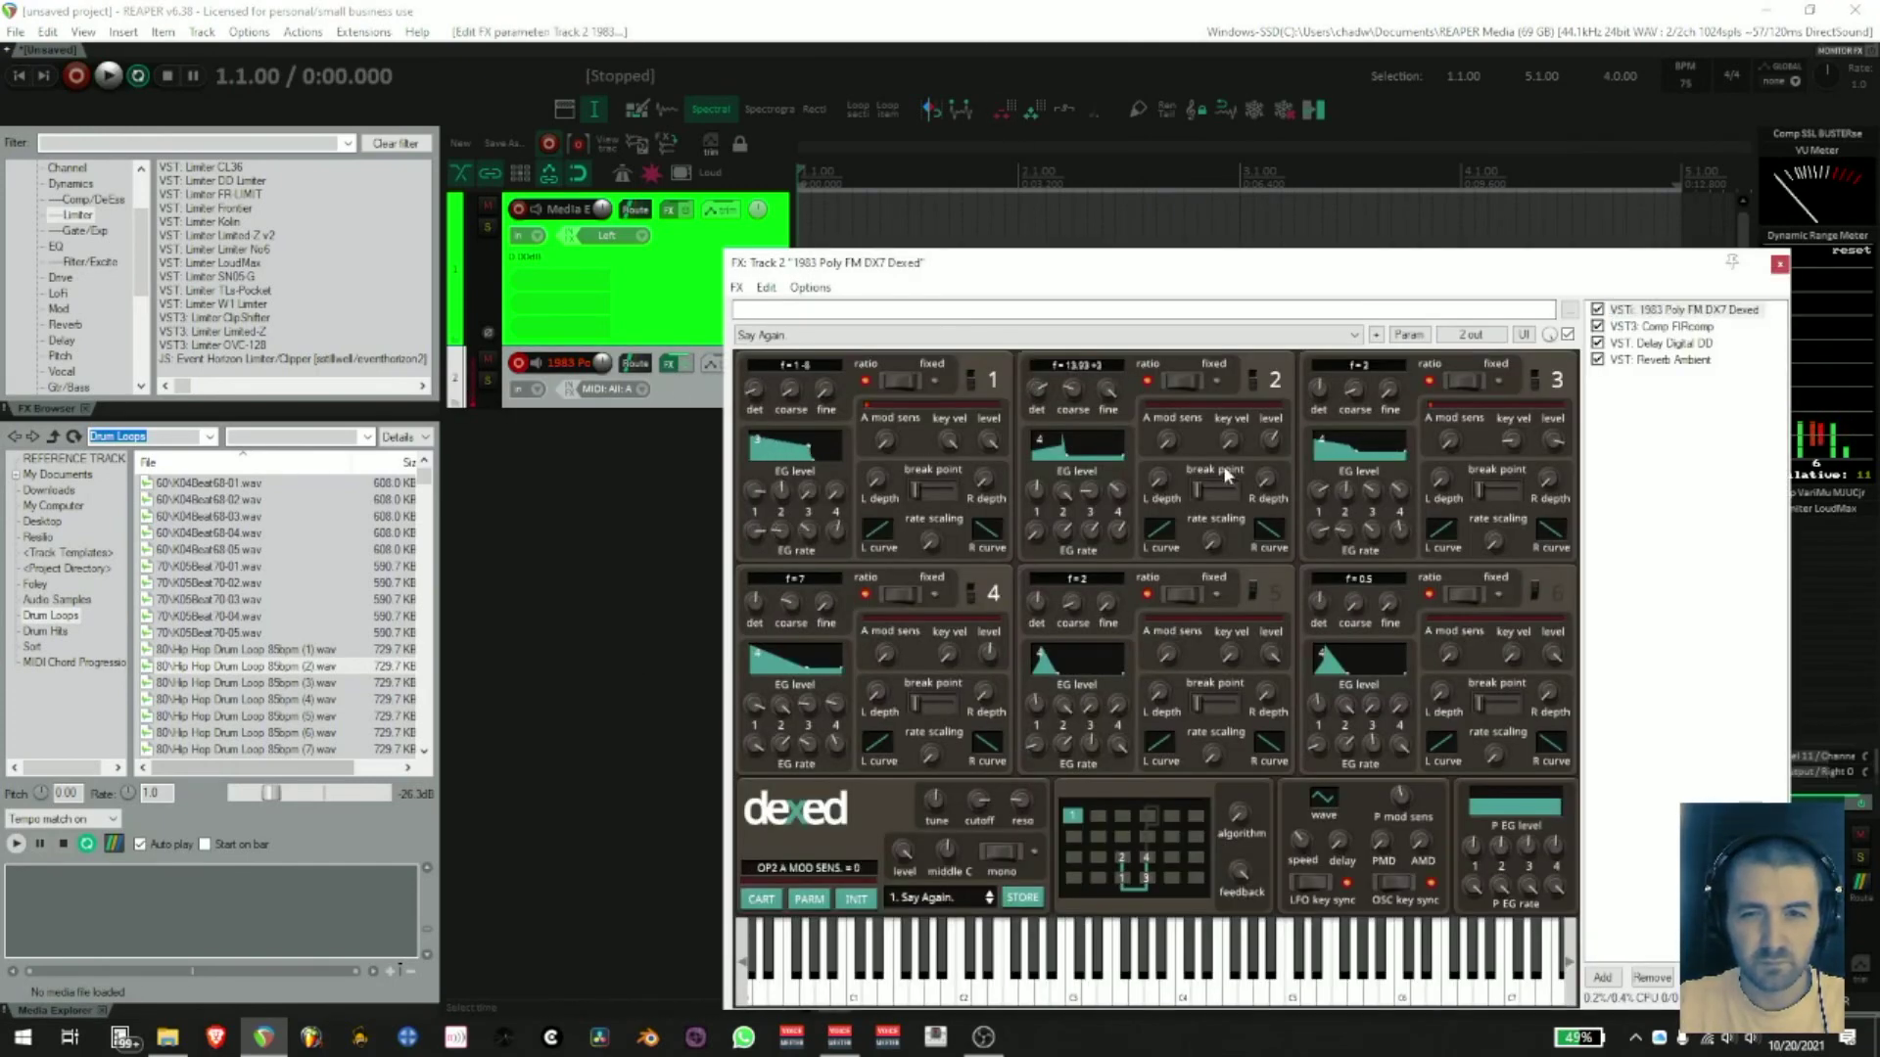
left_click_drag(1237, 272, 1238, 137)
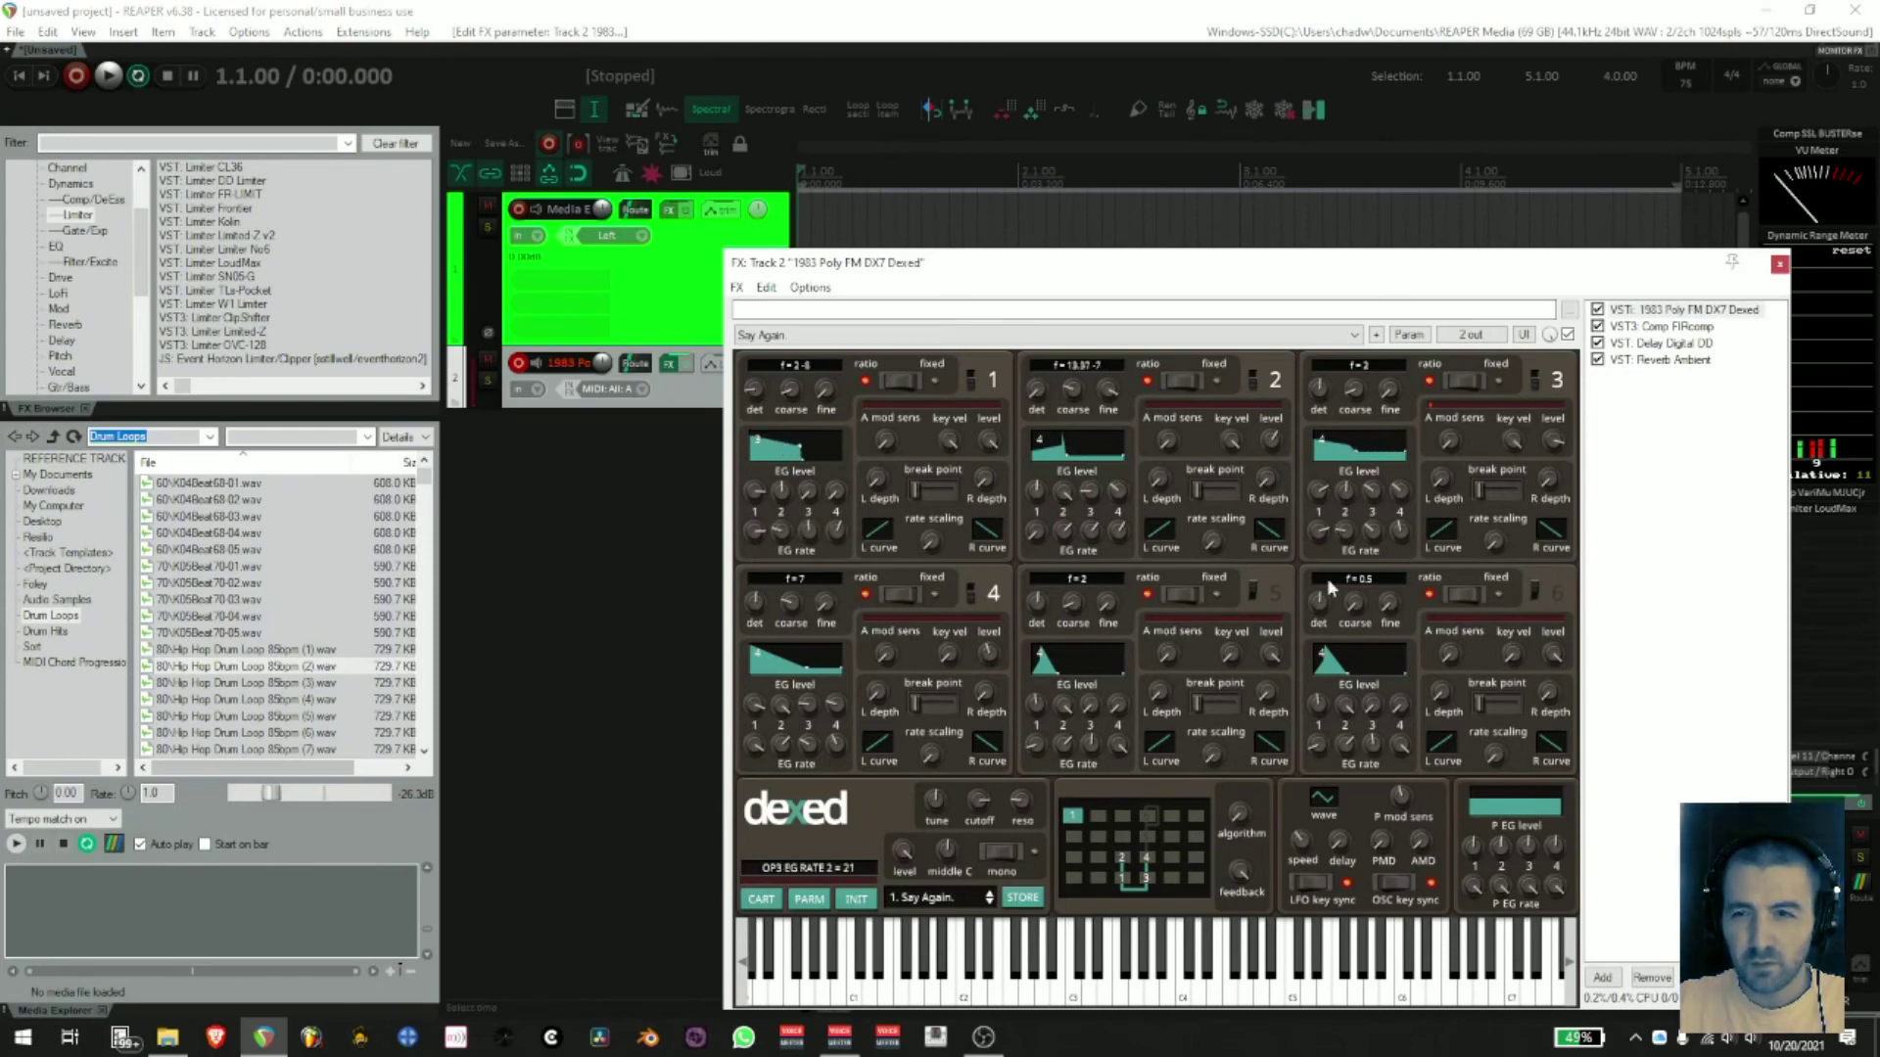
left_click(859, 1030)
left_click(772, 858)
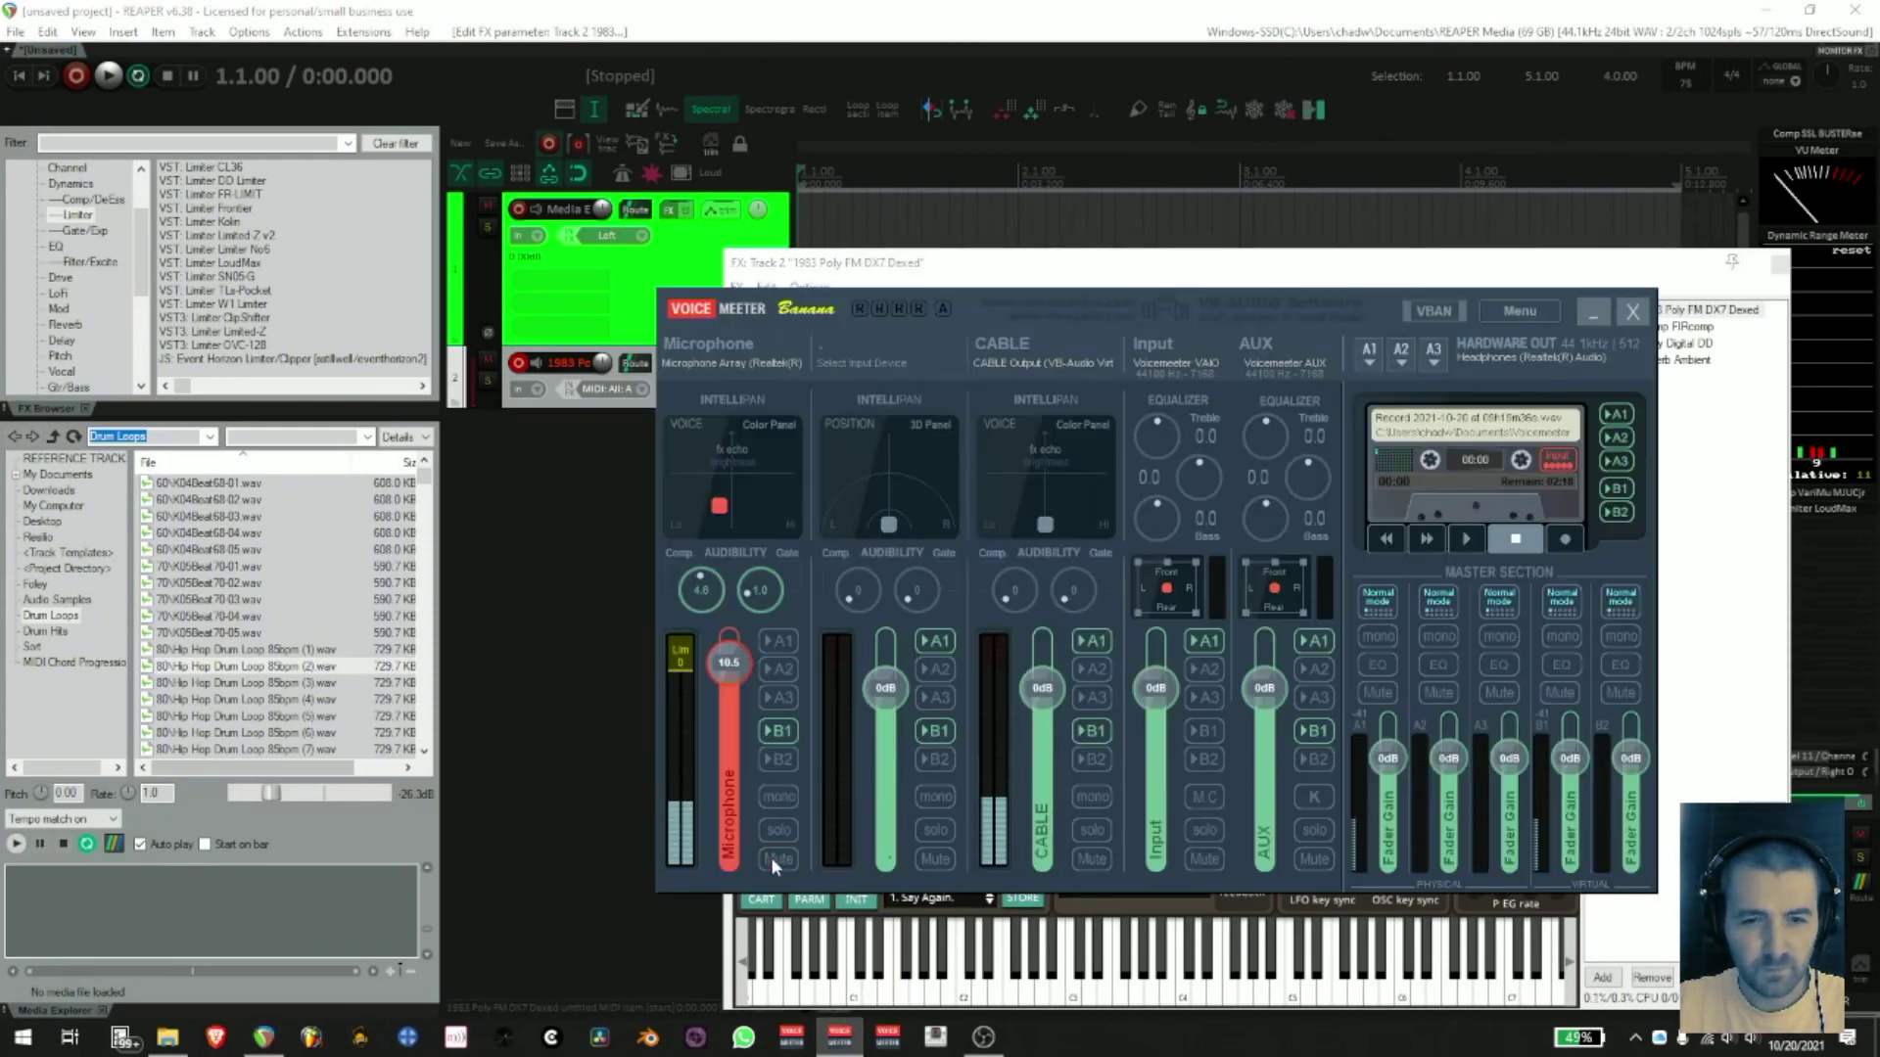
left_click(1694, 609)
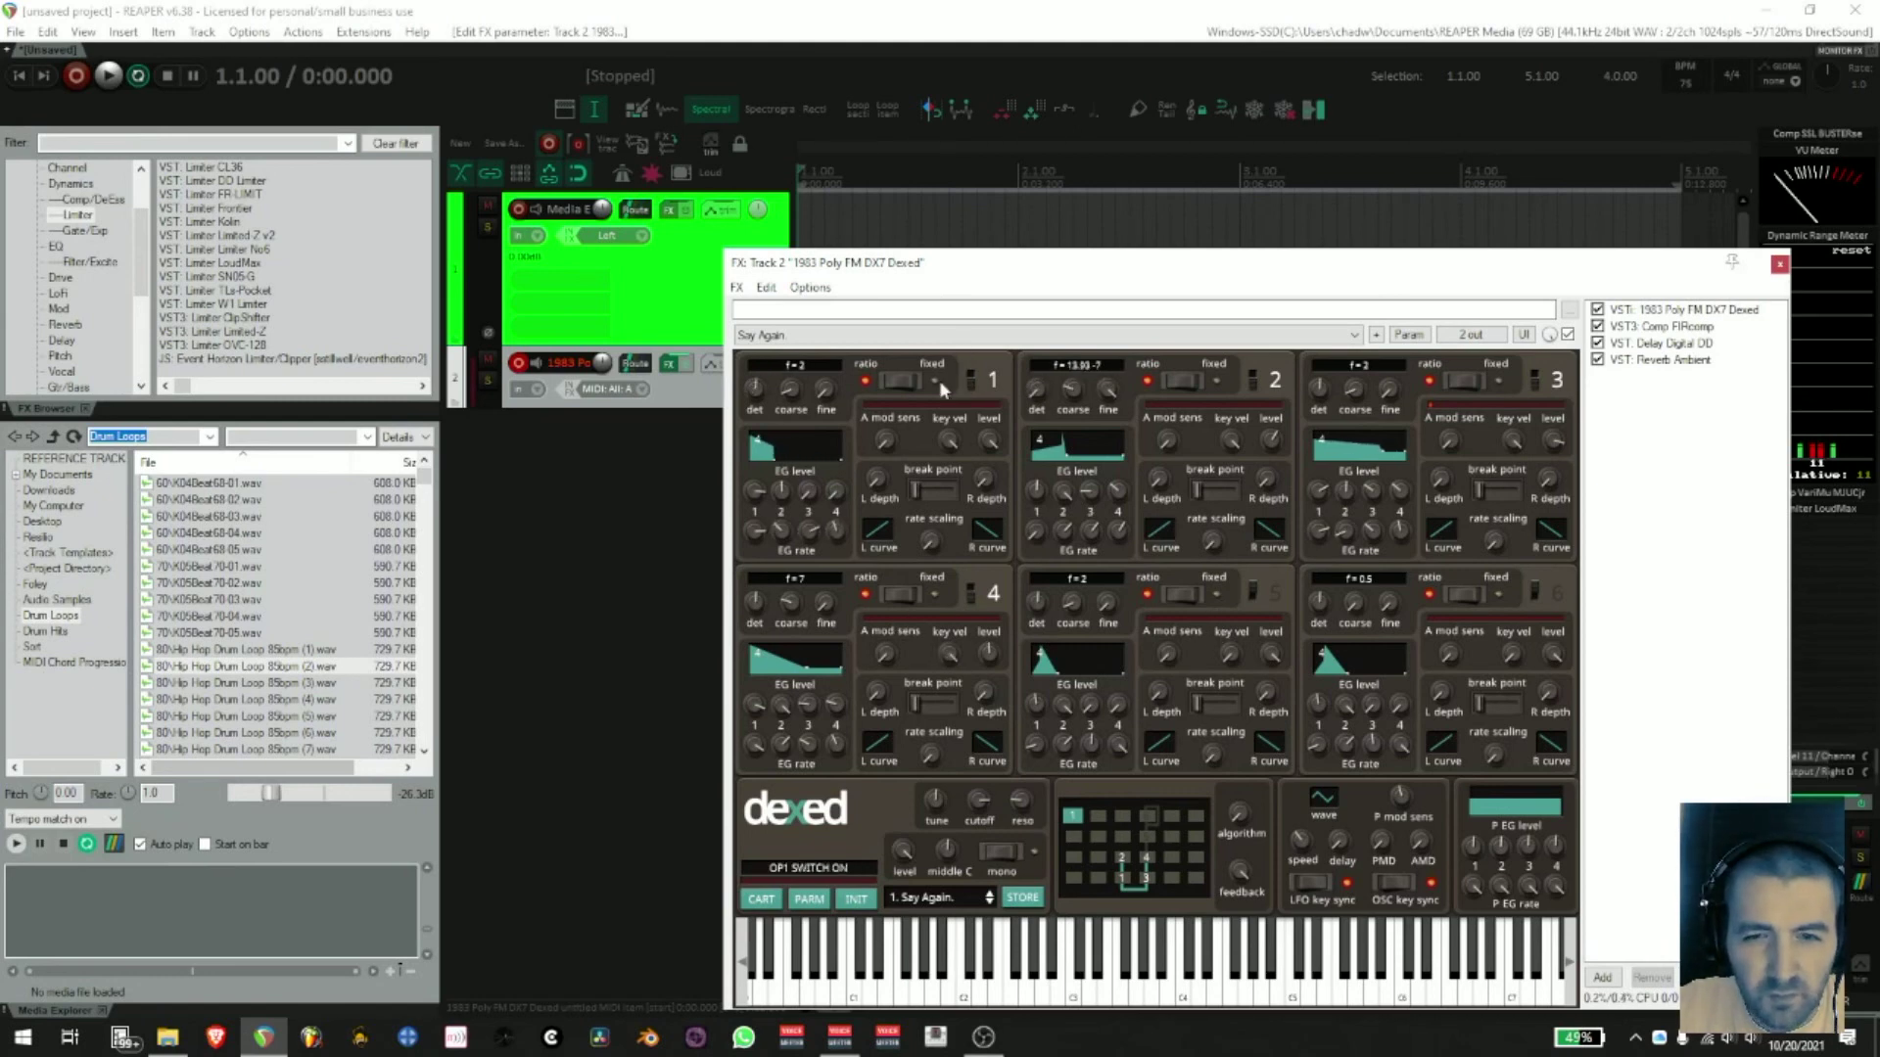
left_click(599, 554)
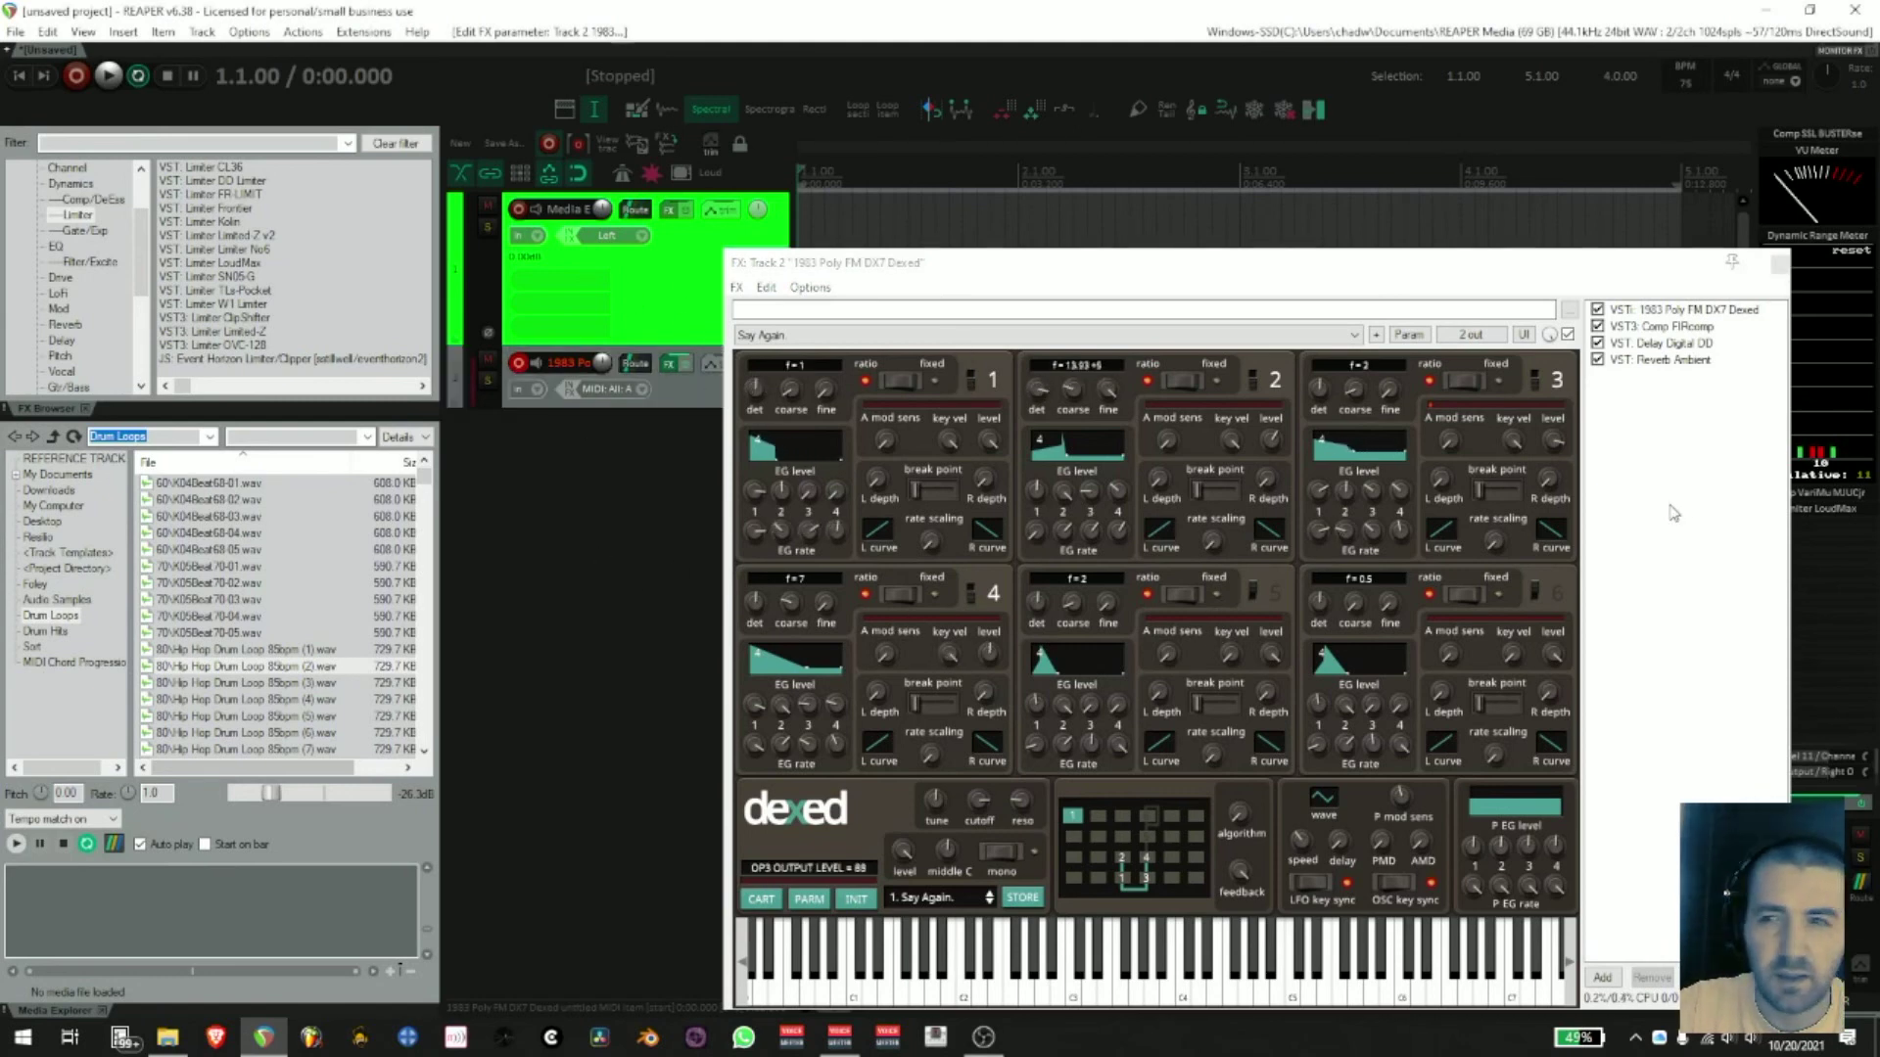
- Mute the synth track and insert the JS MIDI Varocity plug-in at the start of its FX chain
left_click(486, 361)
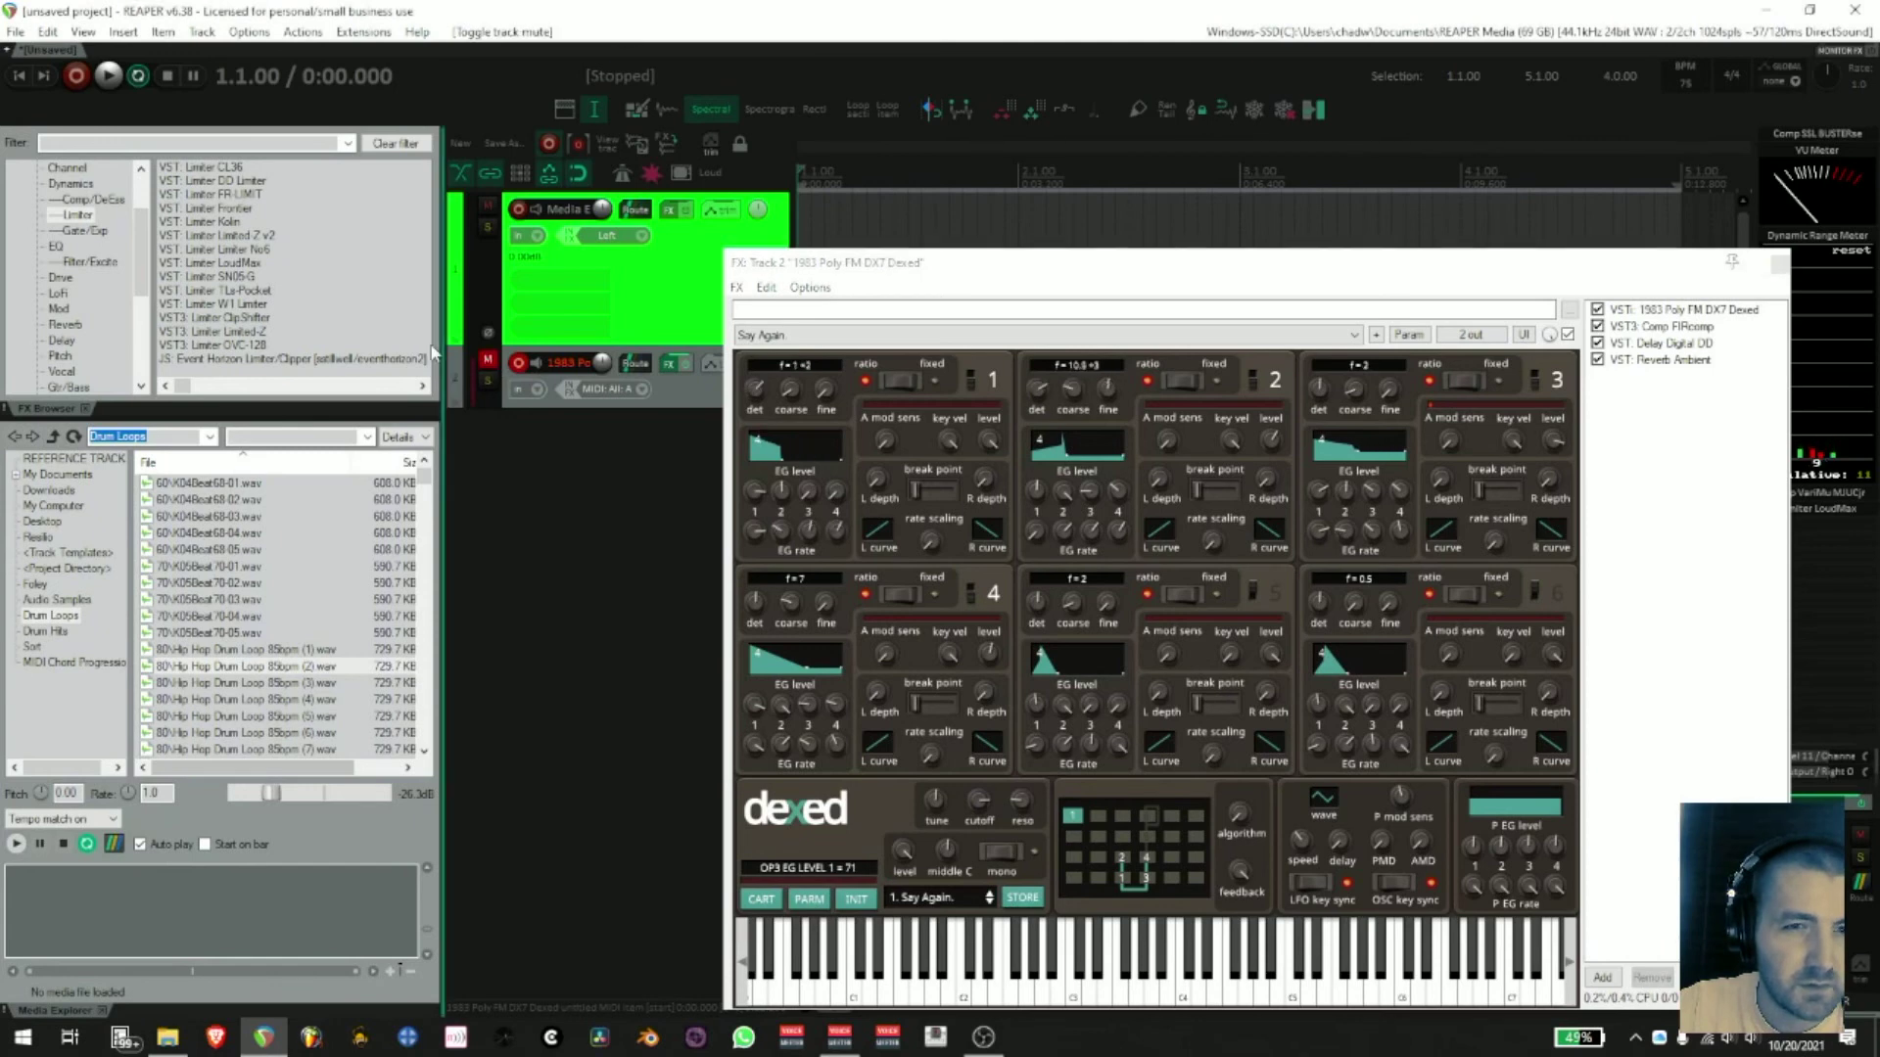
scroll(100, 268, "down", 4)
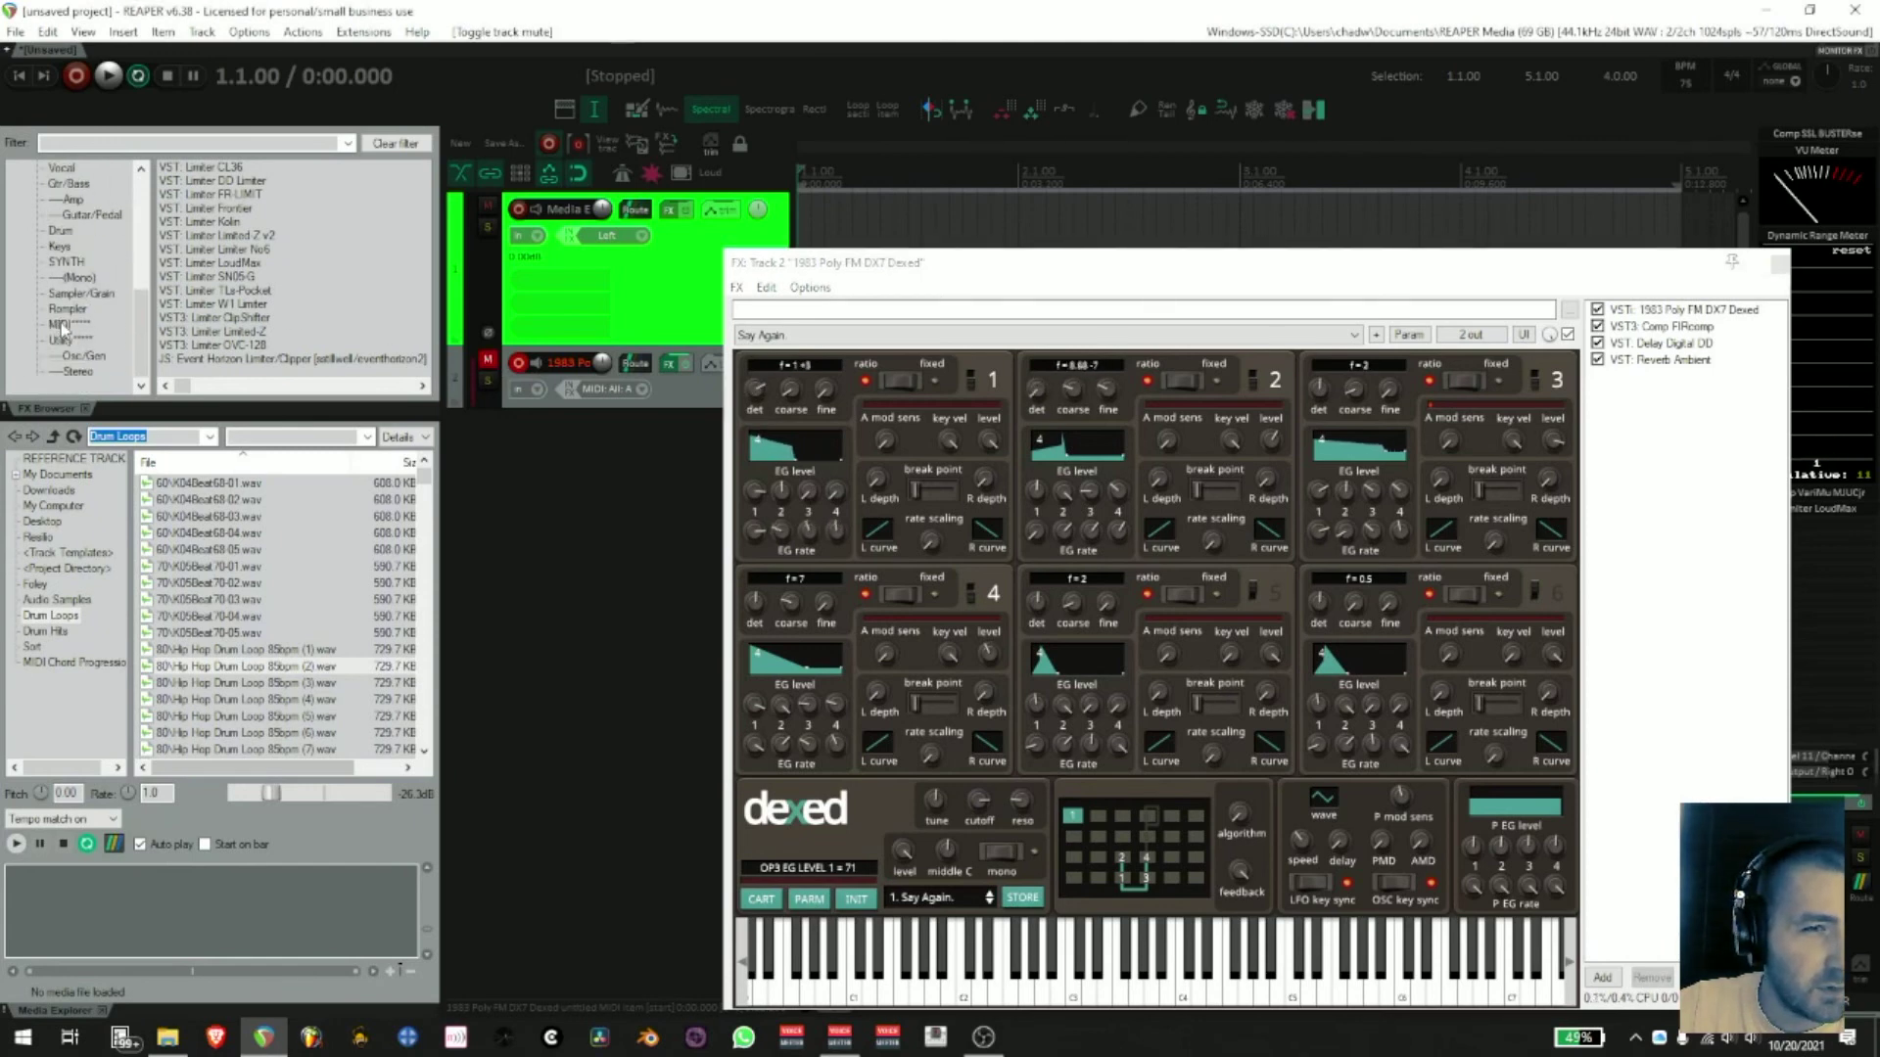
left_click(61, 325)
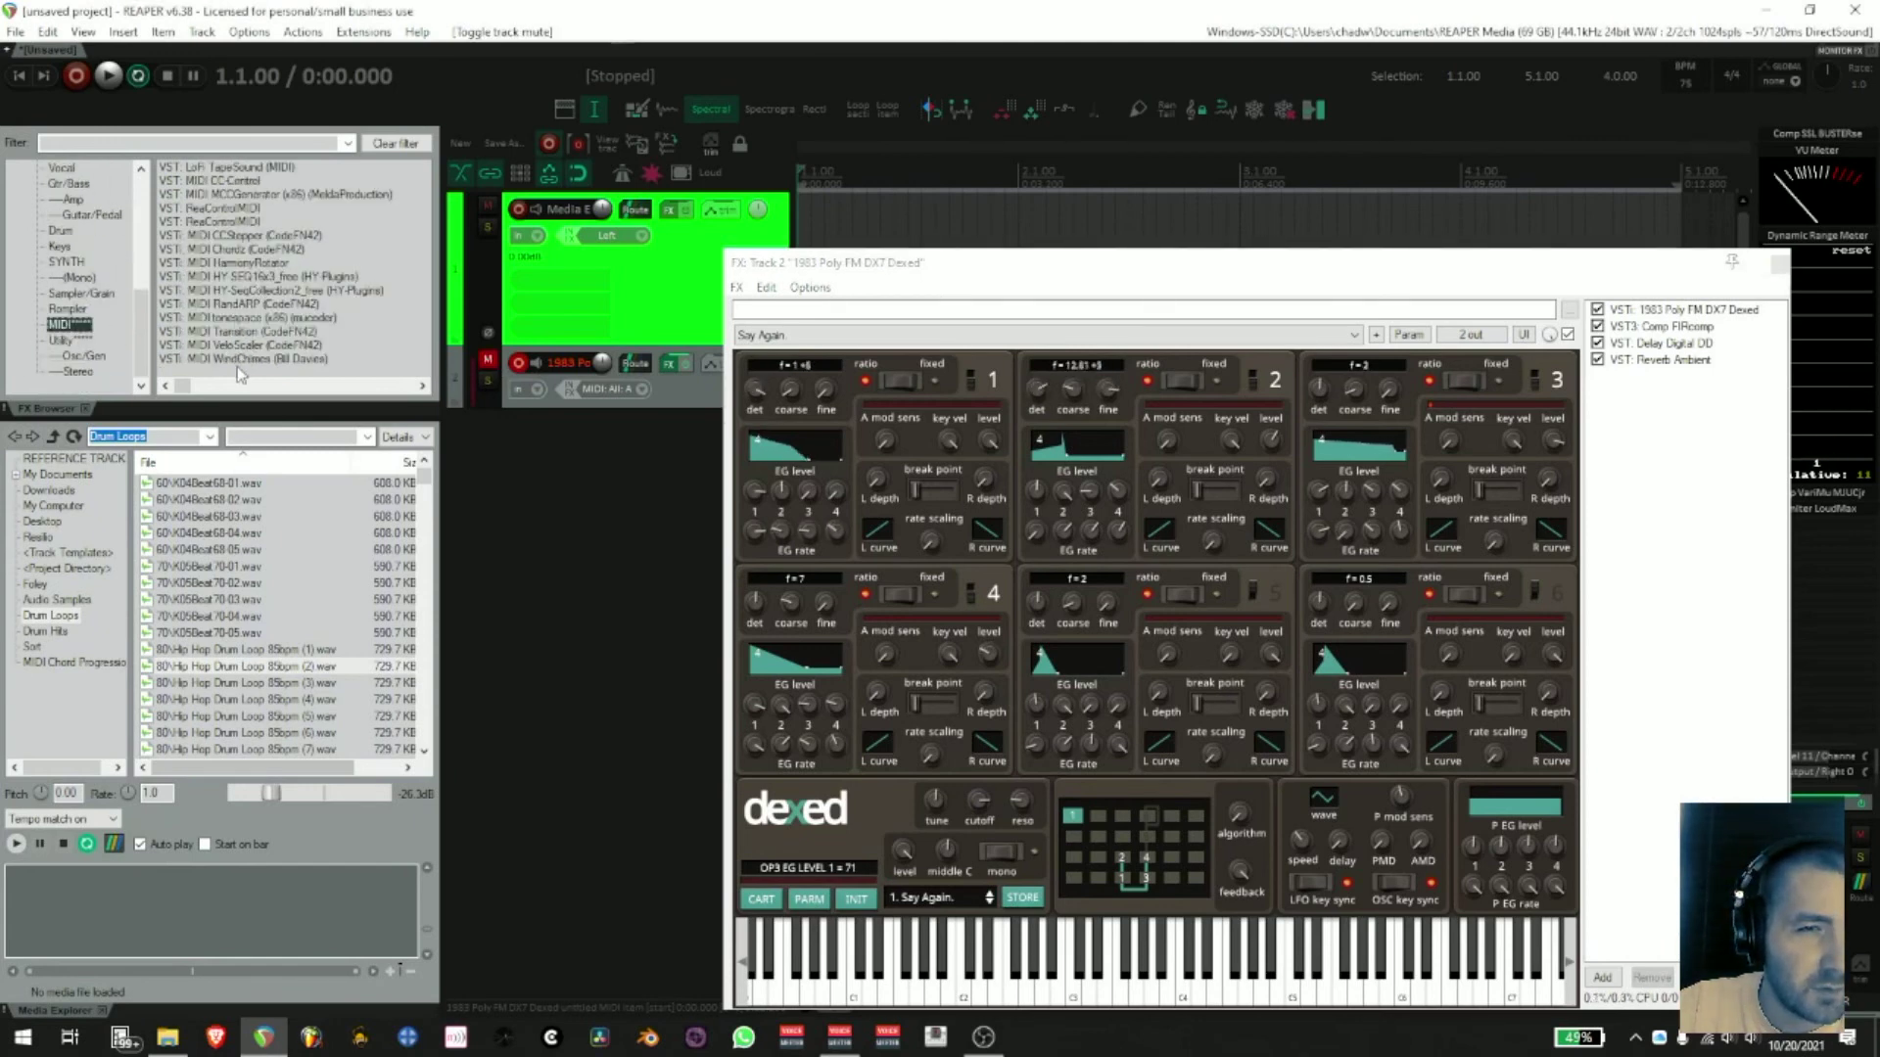
scroll(238, 314, "down", 5)
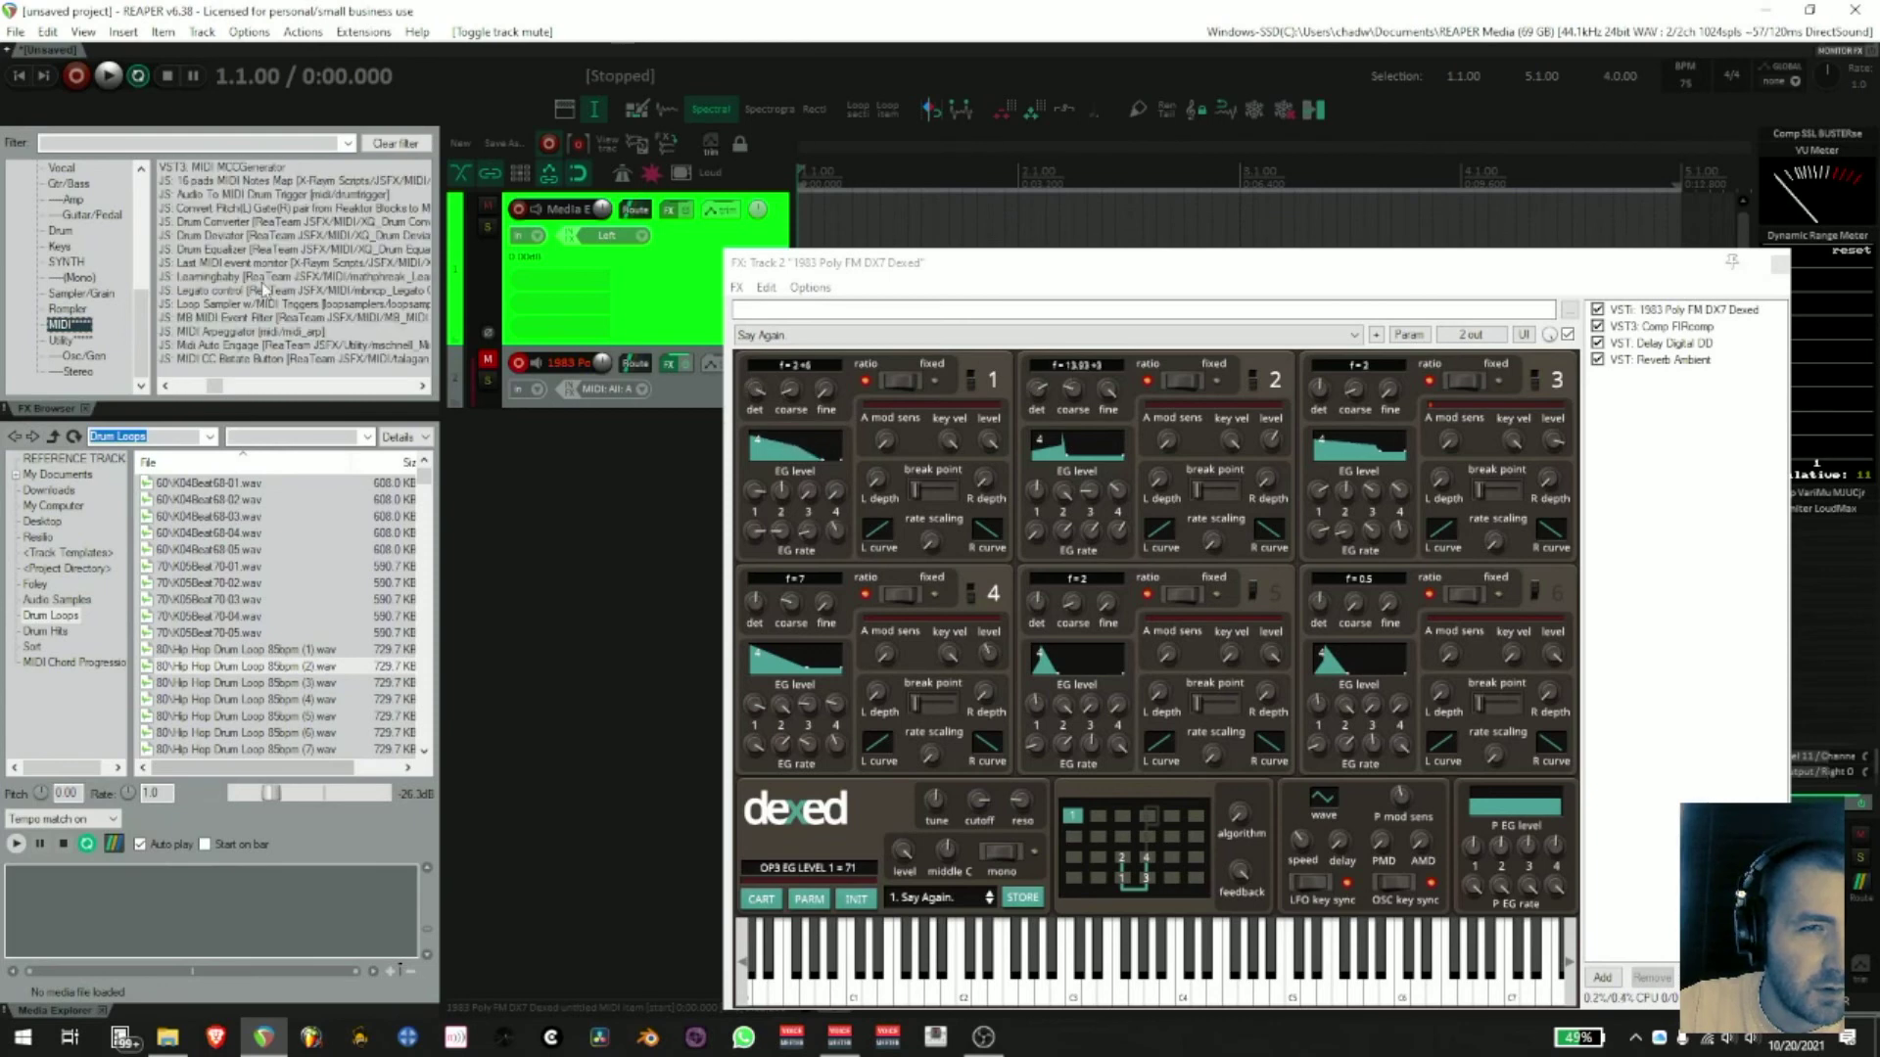
scroll(249, 316, "down", 8)
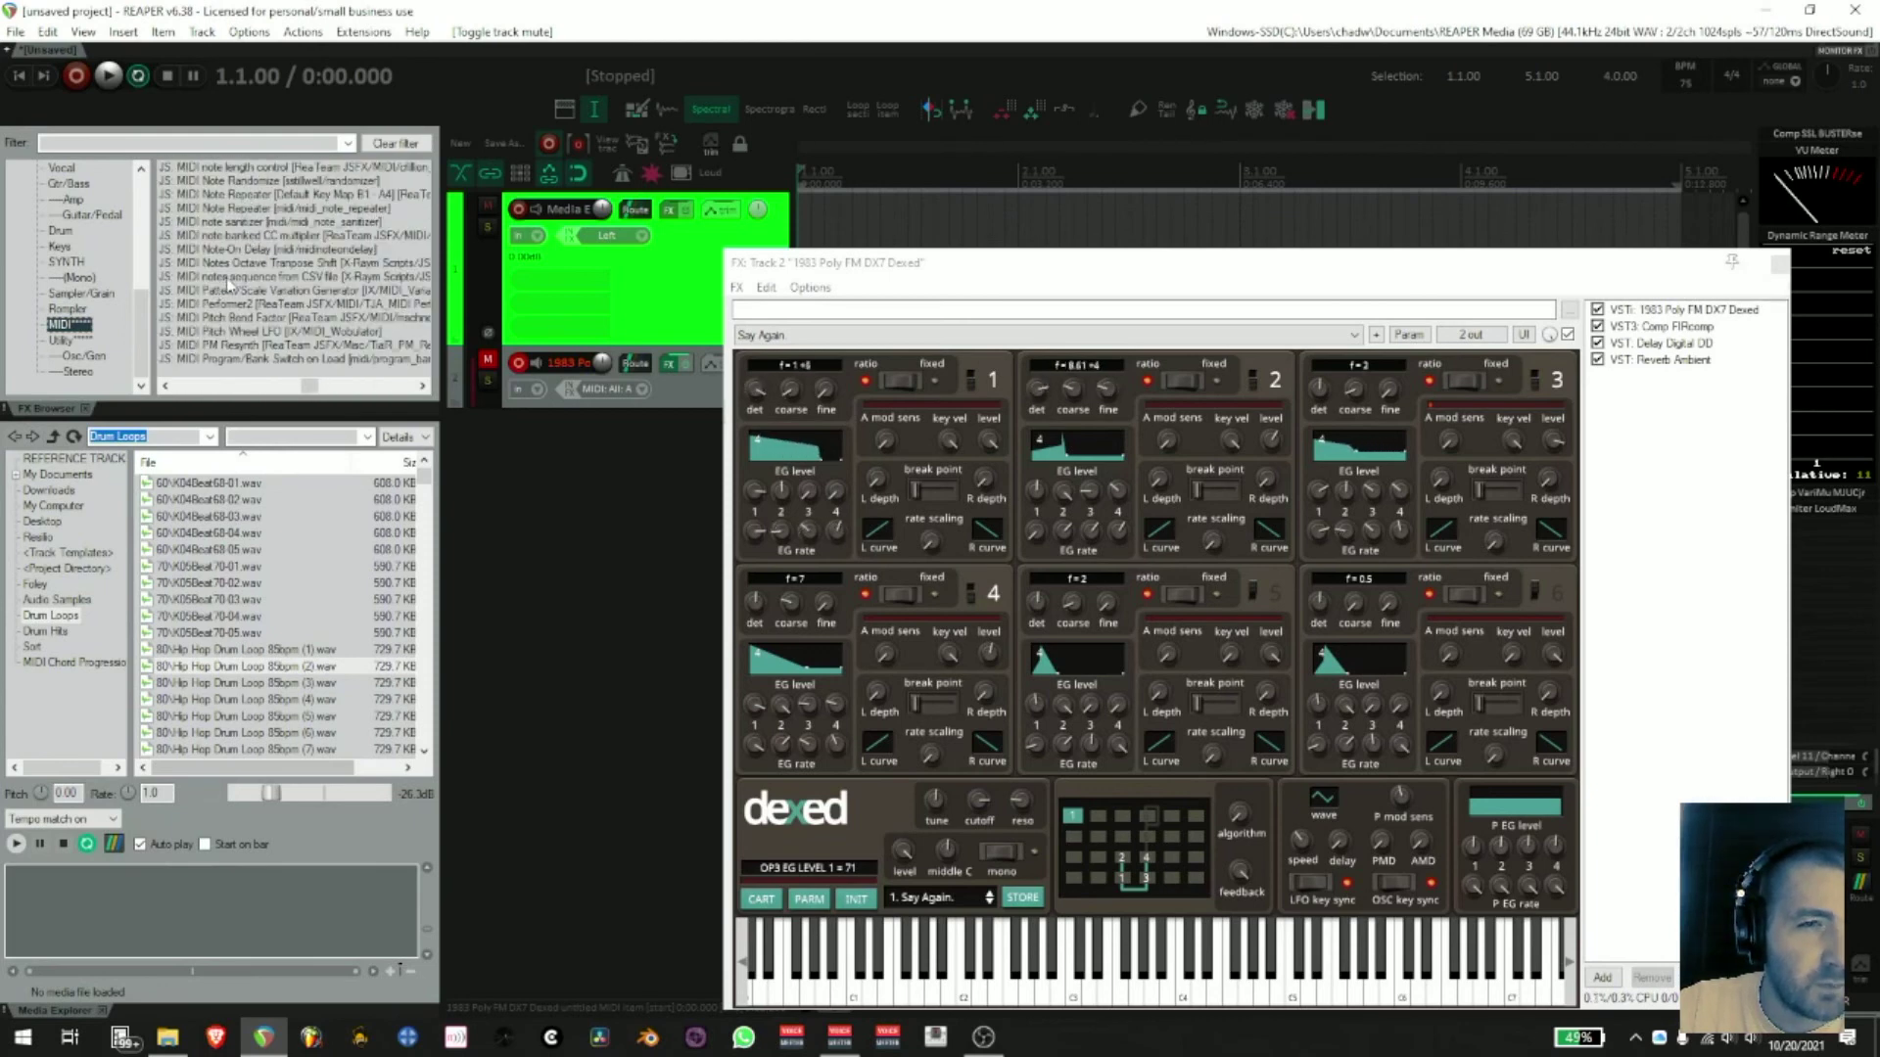
scroll(246, 238, "down", 6)
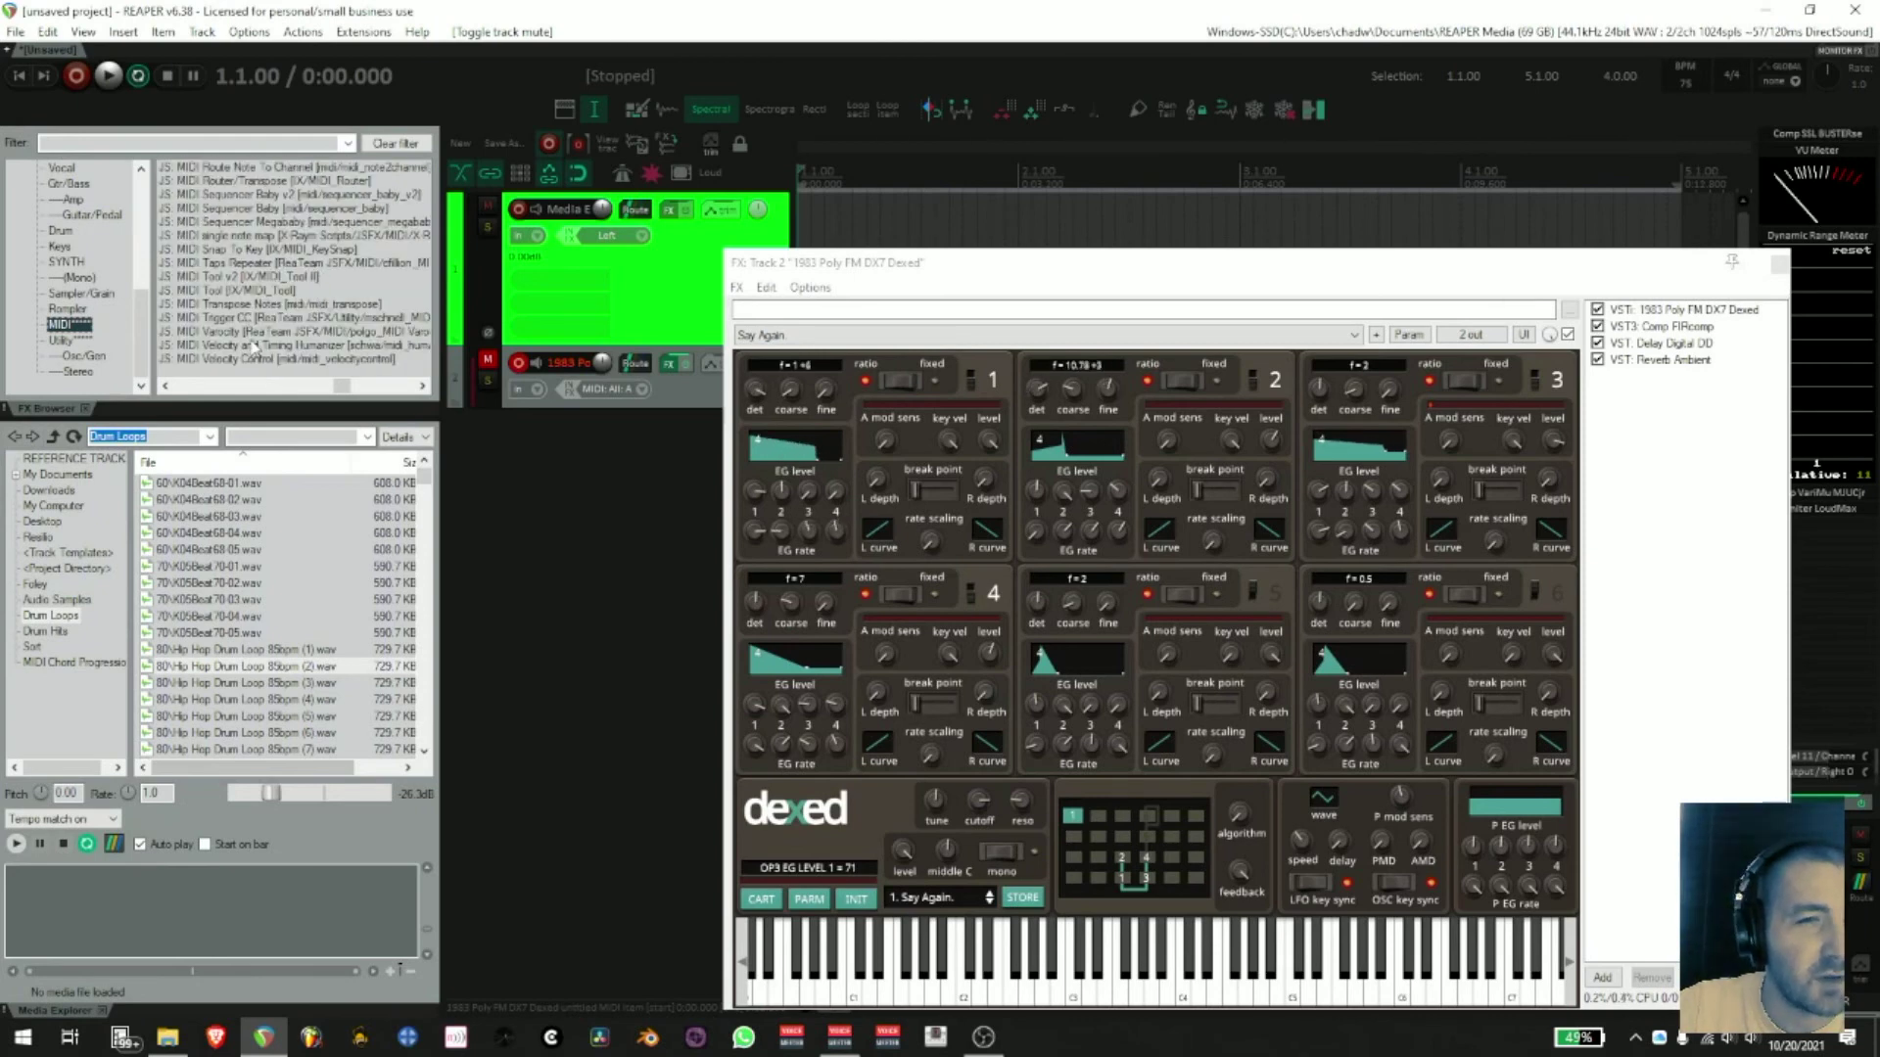
left_click_drag(1670, 494, 1622, 419)
left_click_drag(1434, 334, 1430, 309)
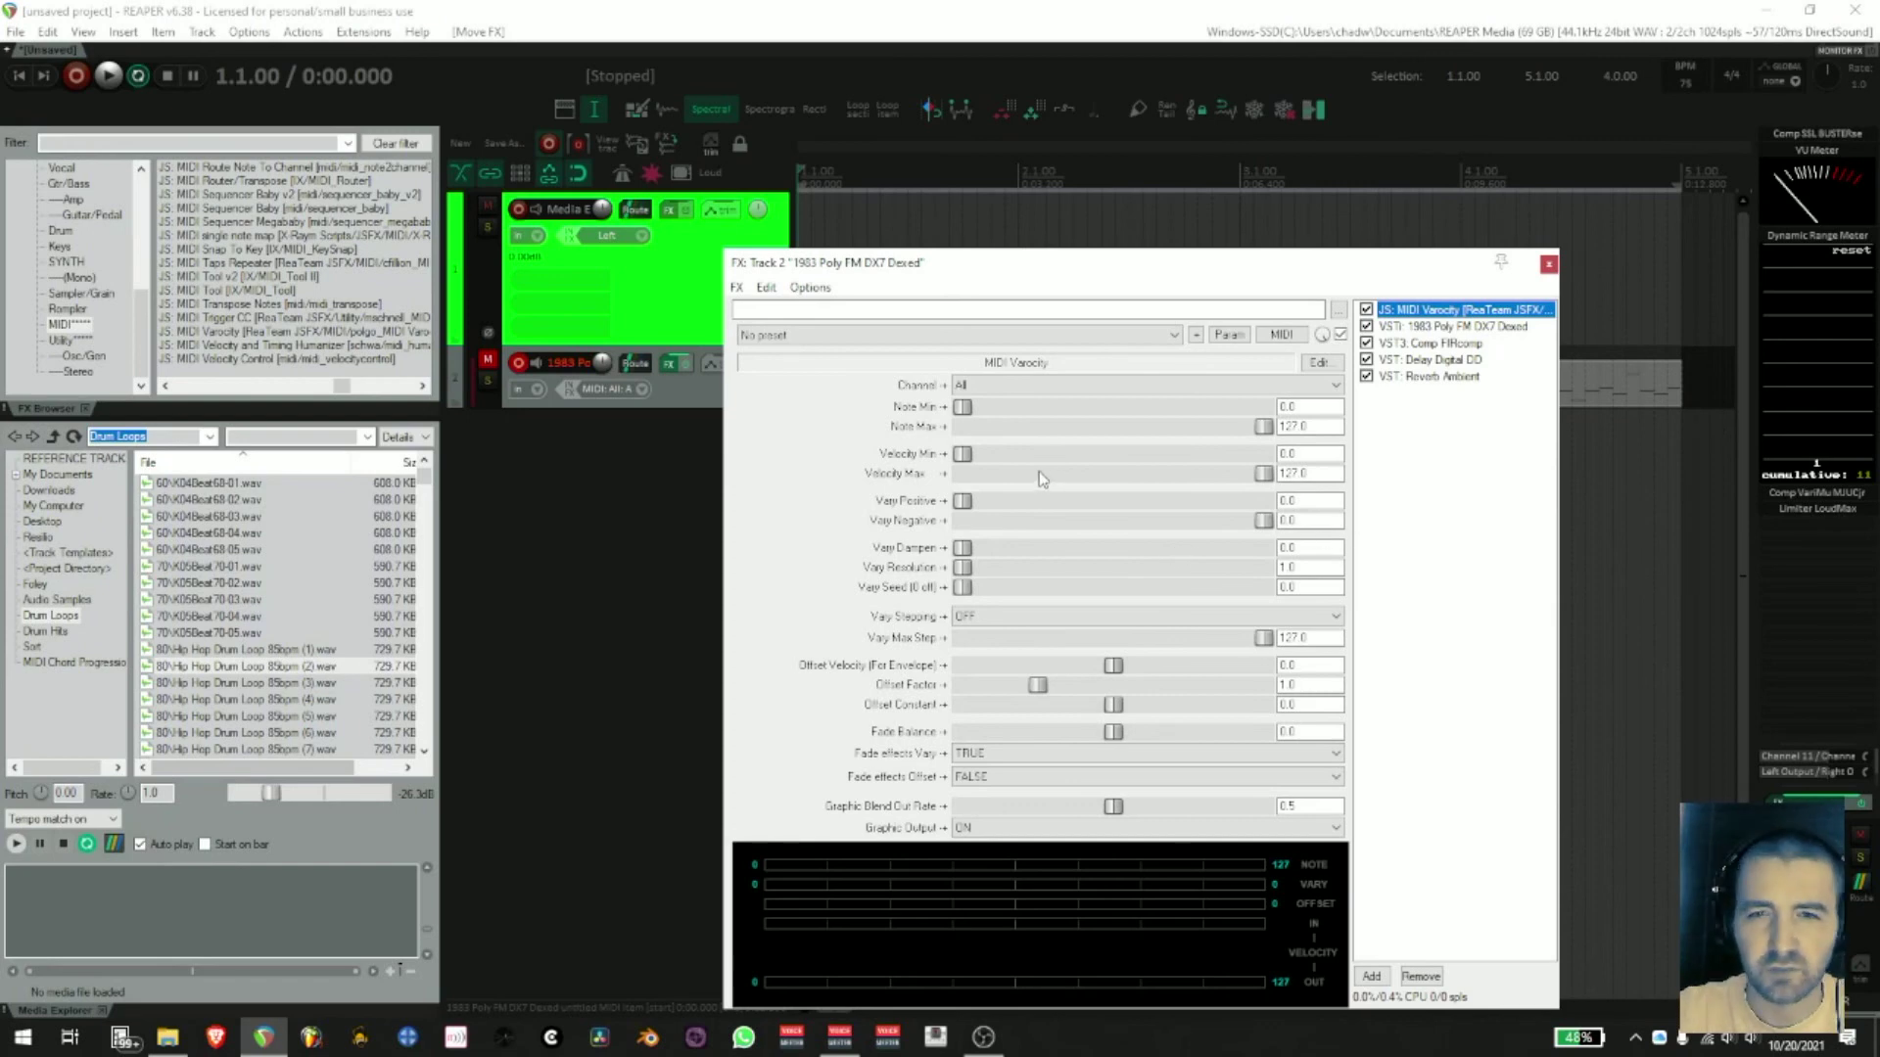
left_click_drag(1228, 275, 1272, 244)
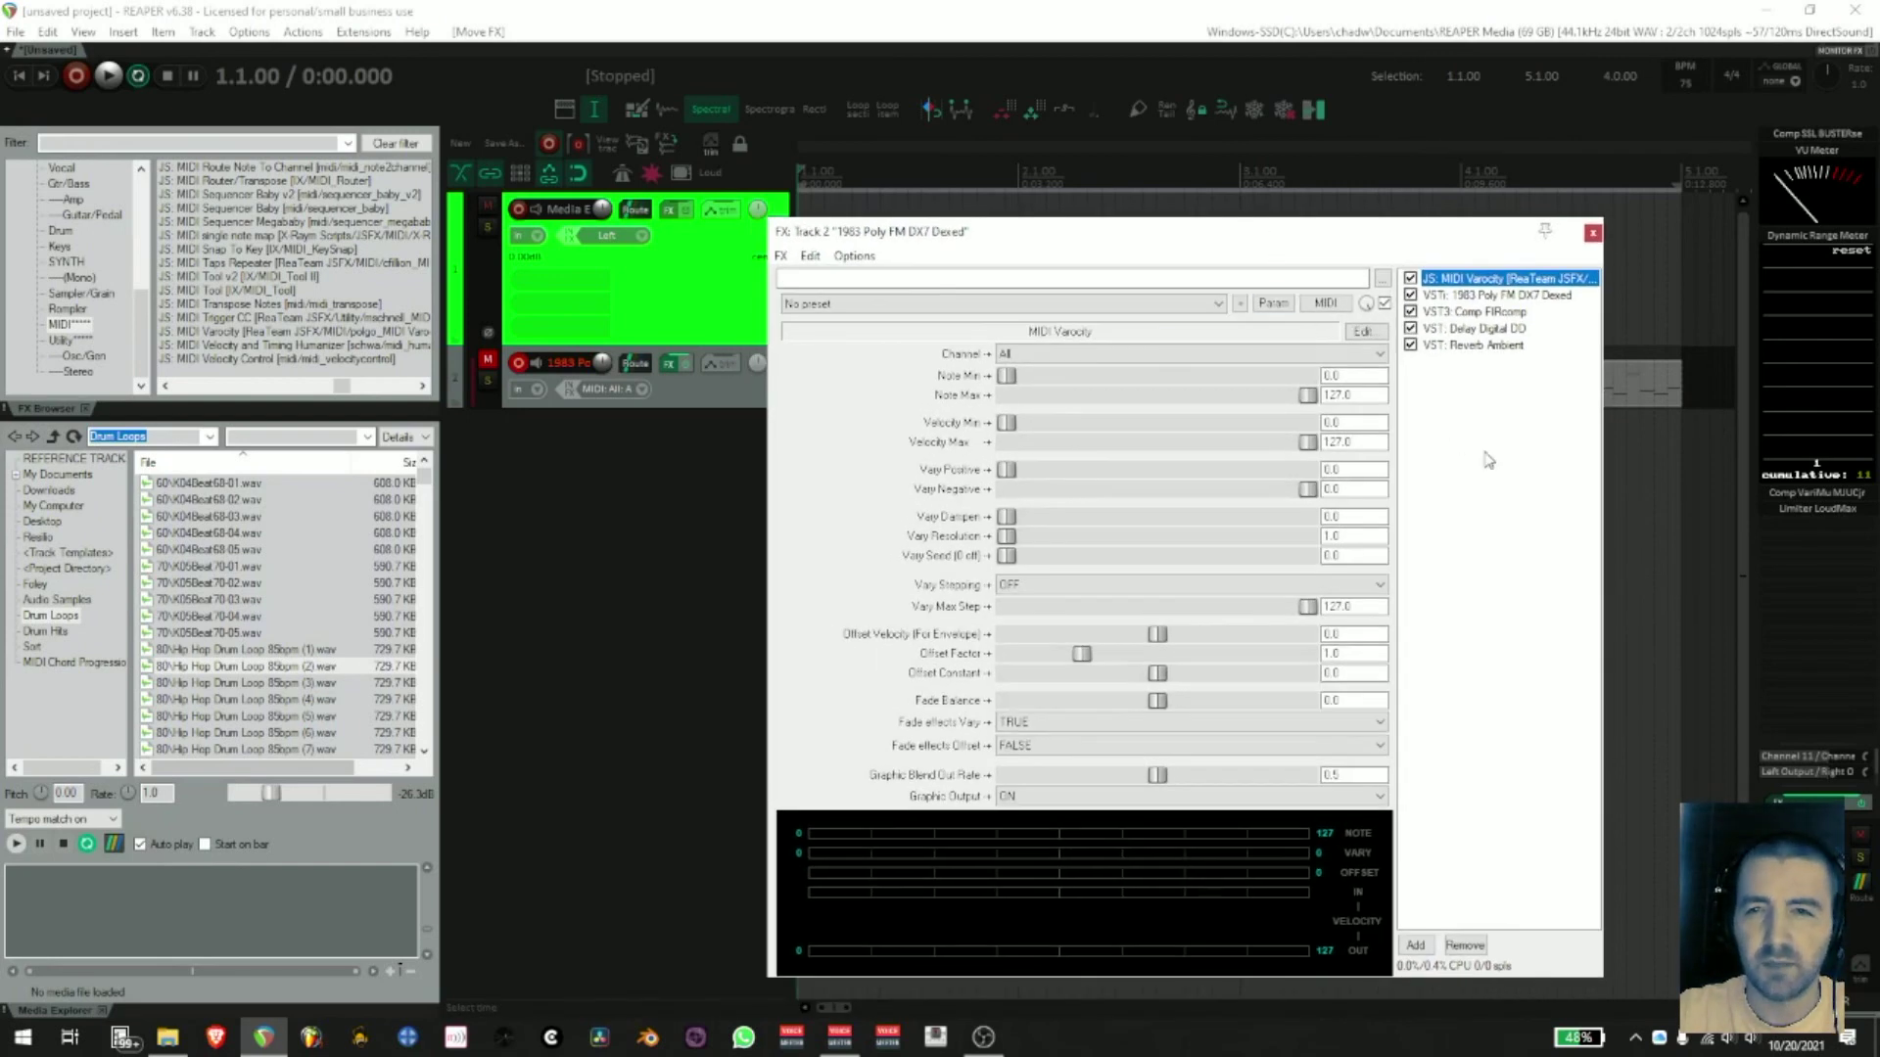
- Play the loop with the synth track unmuted and set MIDI Varocity's Vary Positive to 64 and Vary Negative to -64
left_click(1468, 484)
key("space")
left_click(487, 359)
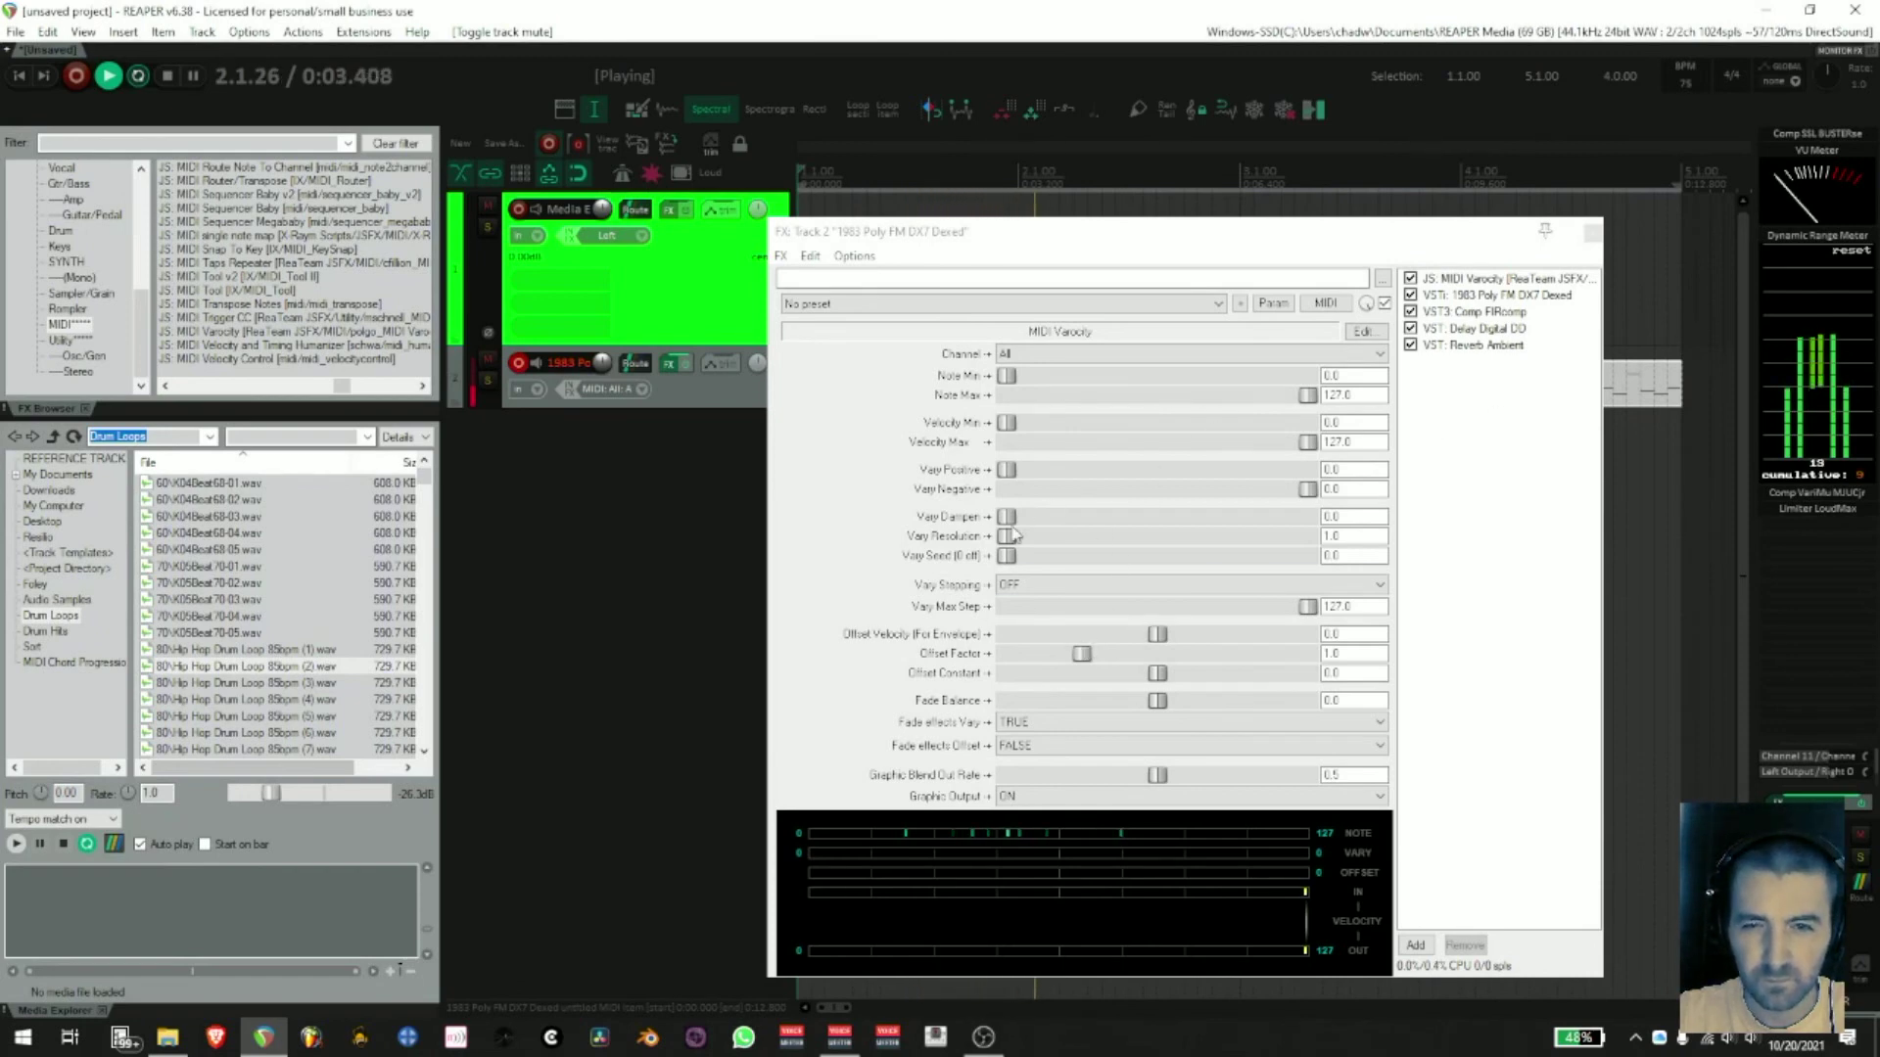
mouse_move(1008, 471)
left_mouse_down()
mouse_move(1279, 478)
mouse_move(1004, 502)
left_mouse_up()
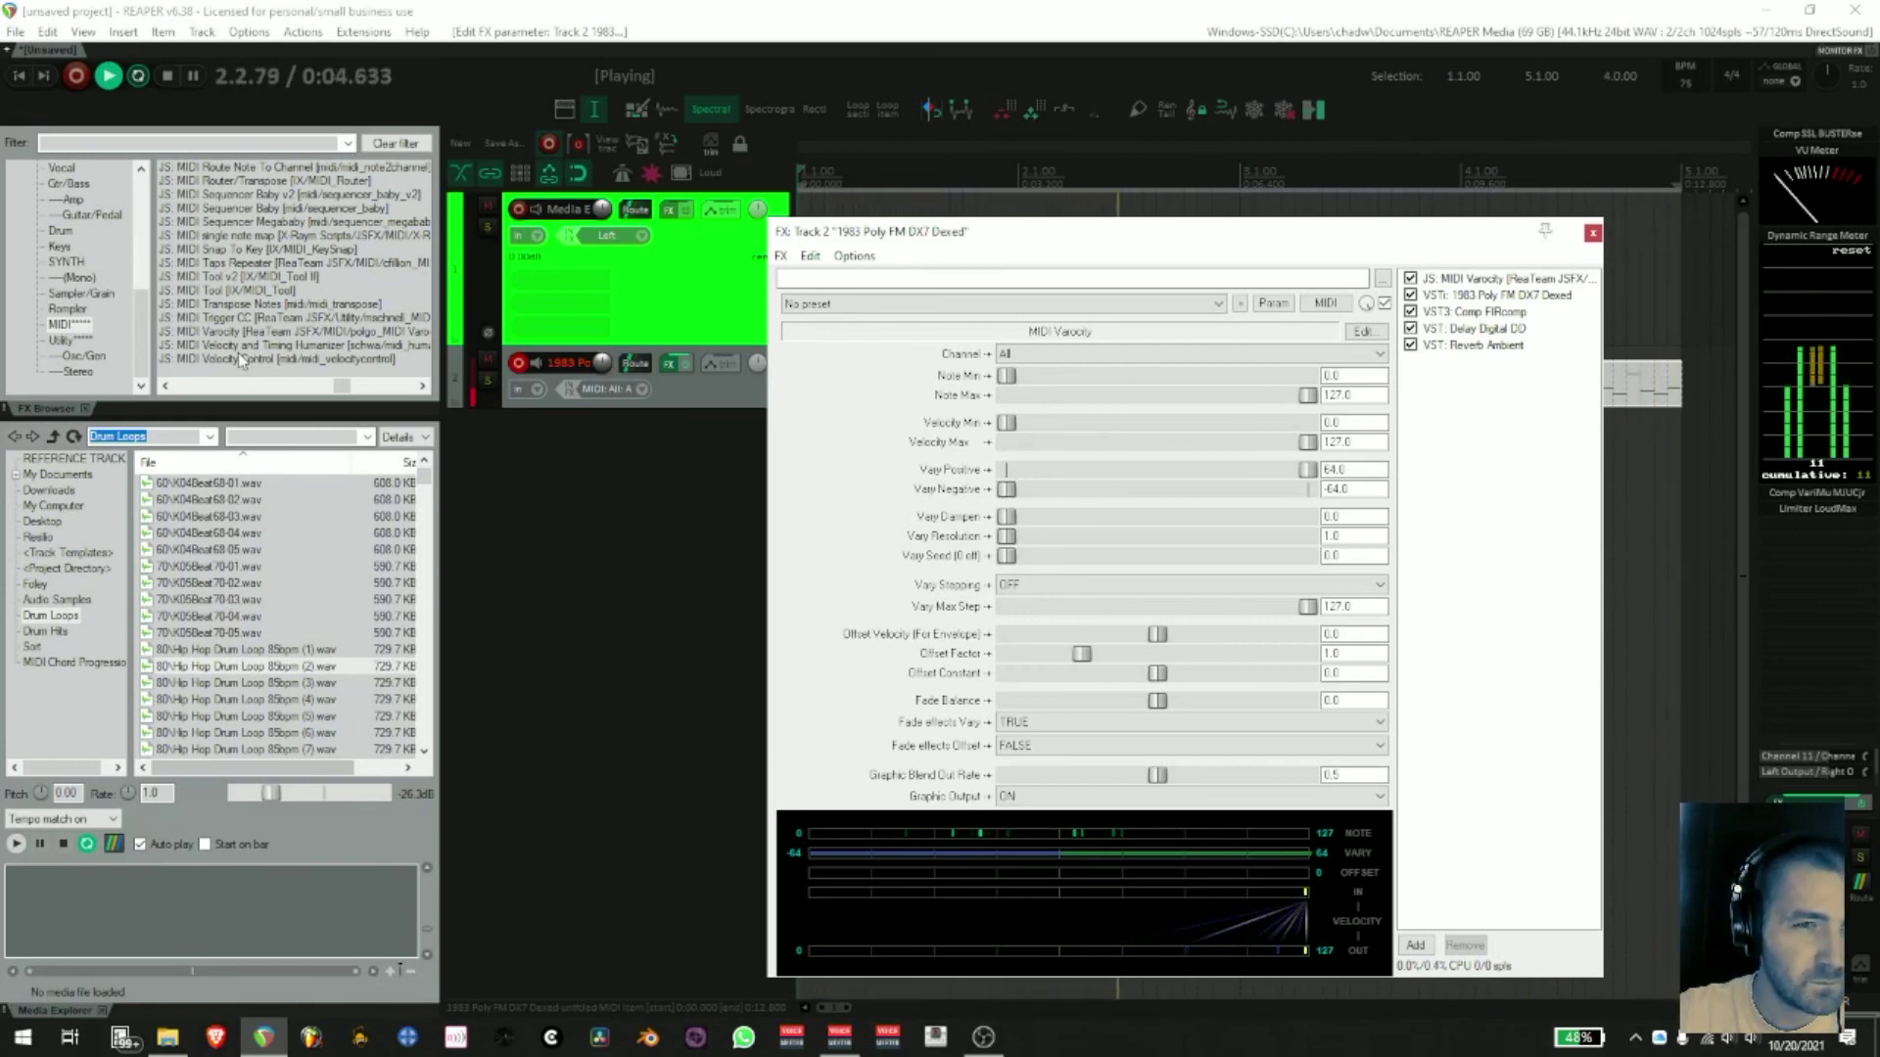
- Add MIDI Velocity and Timing Humanizer at the start of the chain, with baseline velocity 62 and velocity humanization level 15
left_click_drag(240, 347, 1523, 459)
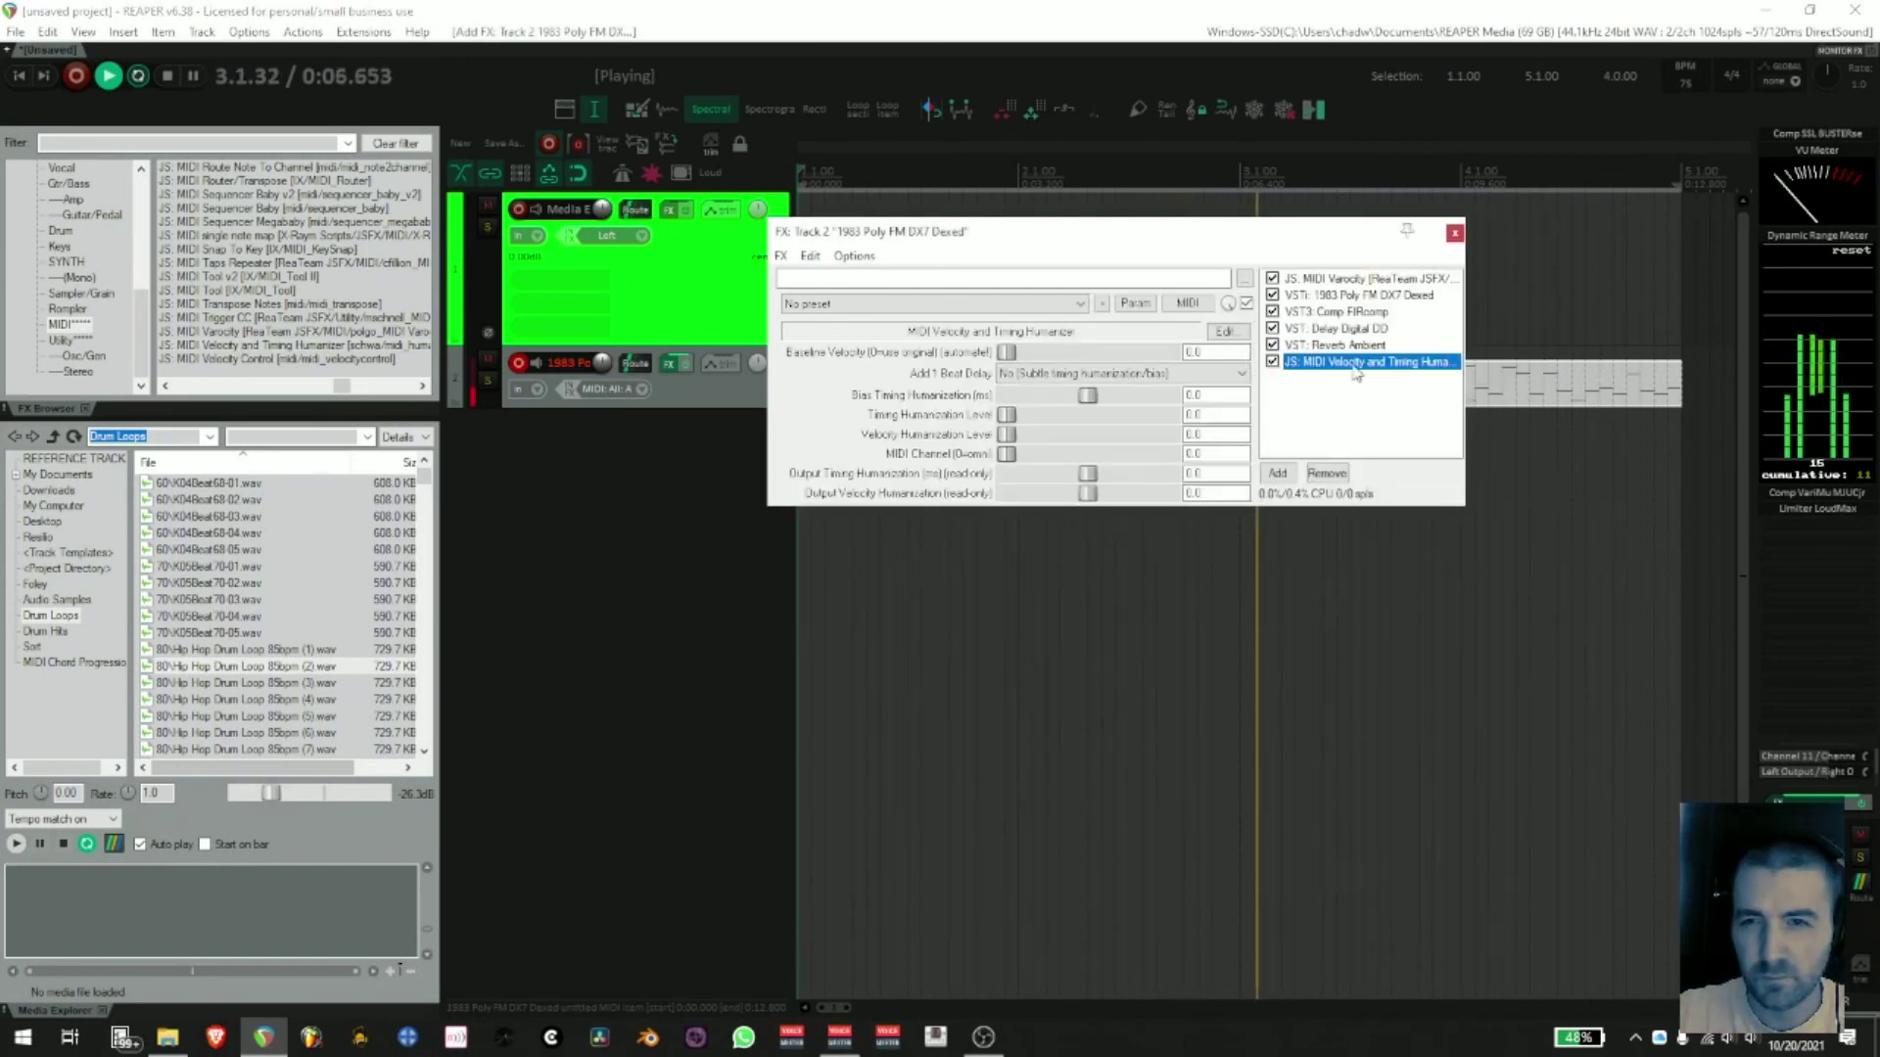
left_click_drag(1356, 364, 1360, 278)
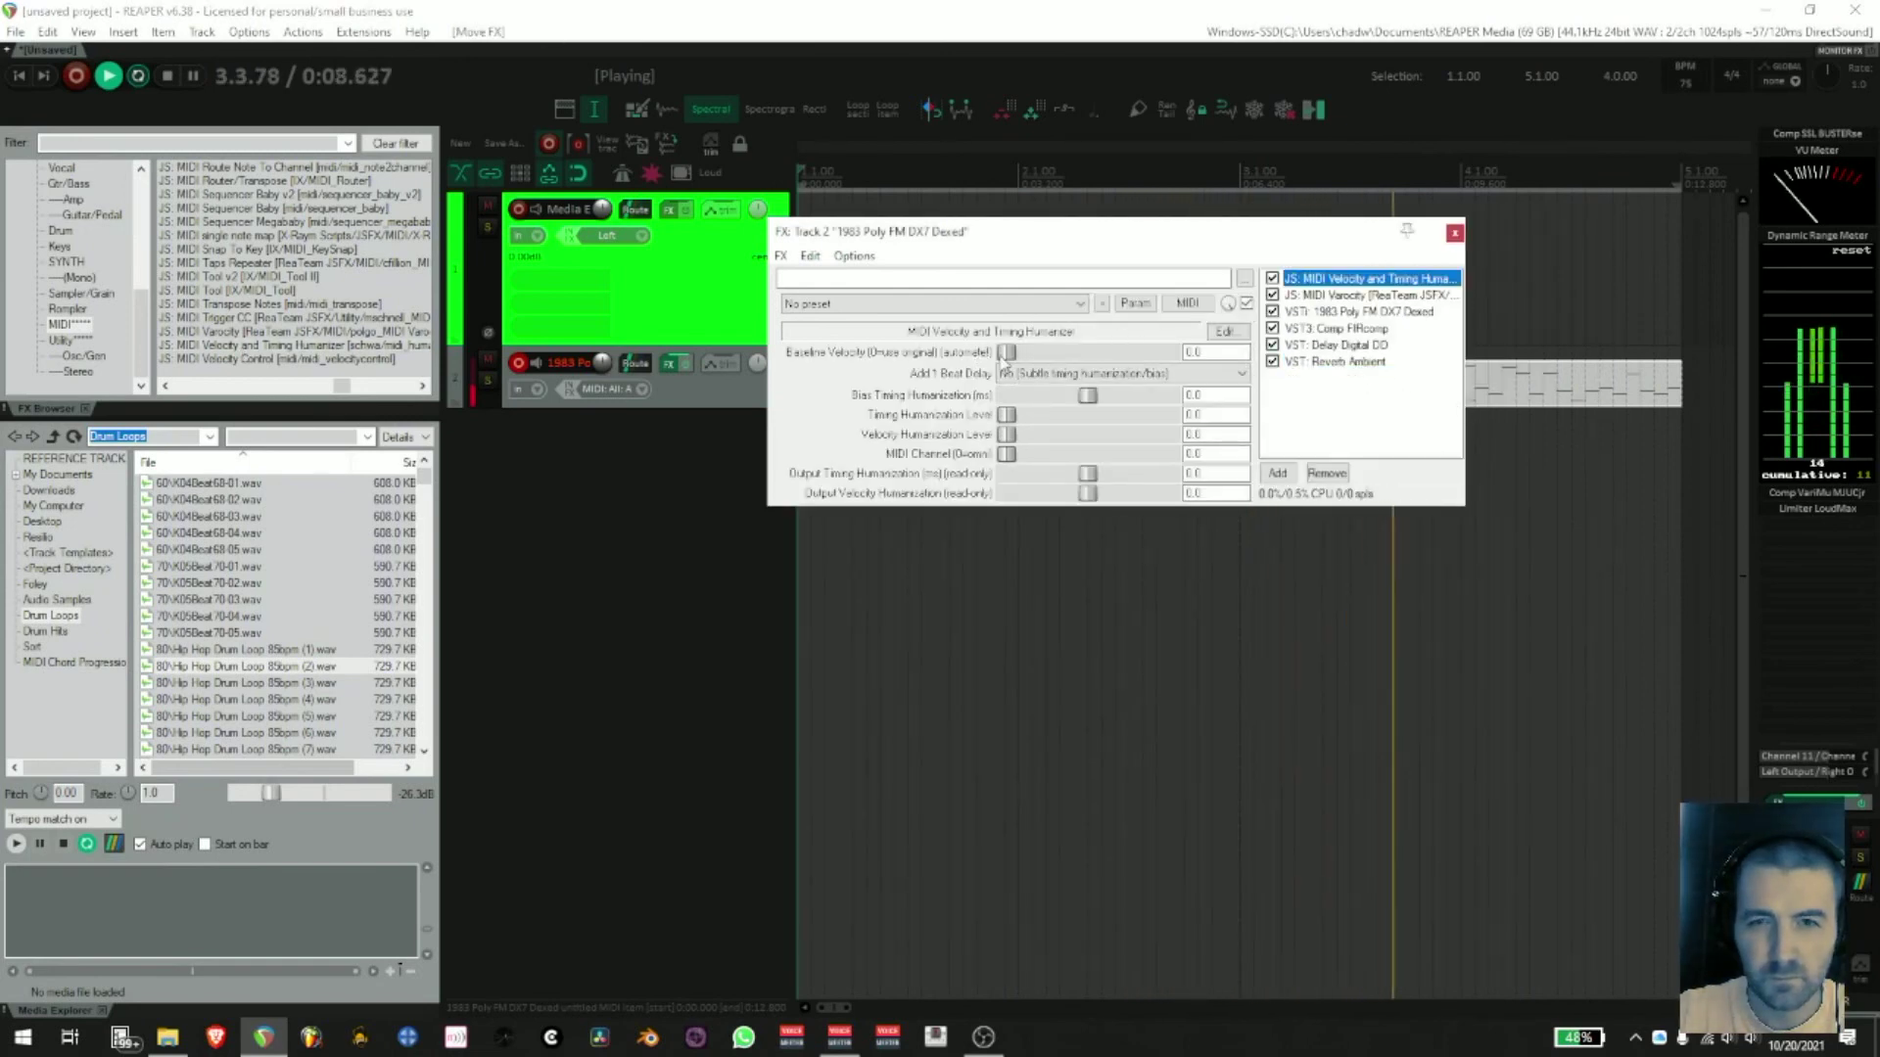
left_click_drag(1007, 352, 1085, 353)
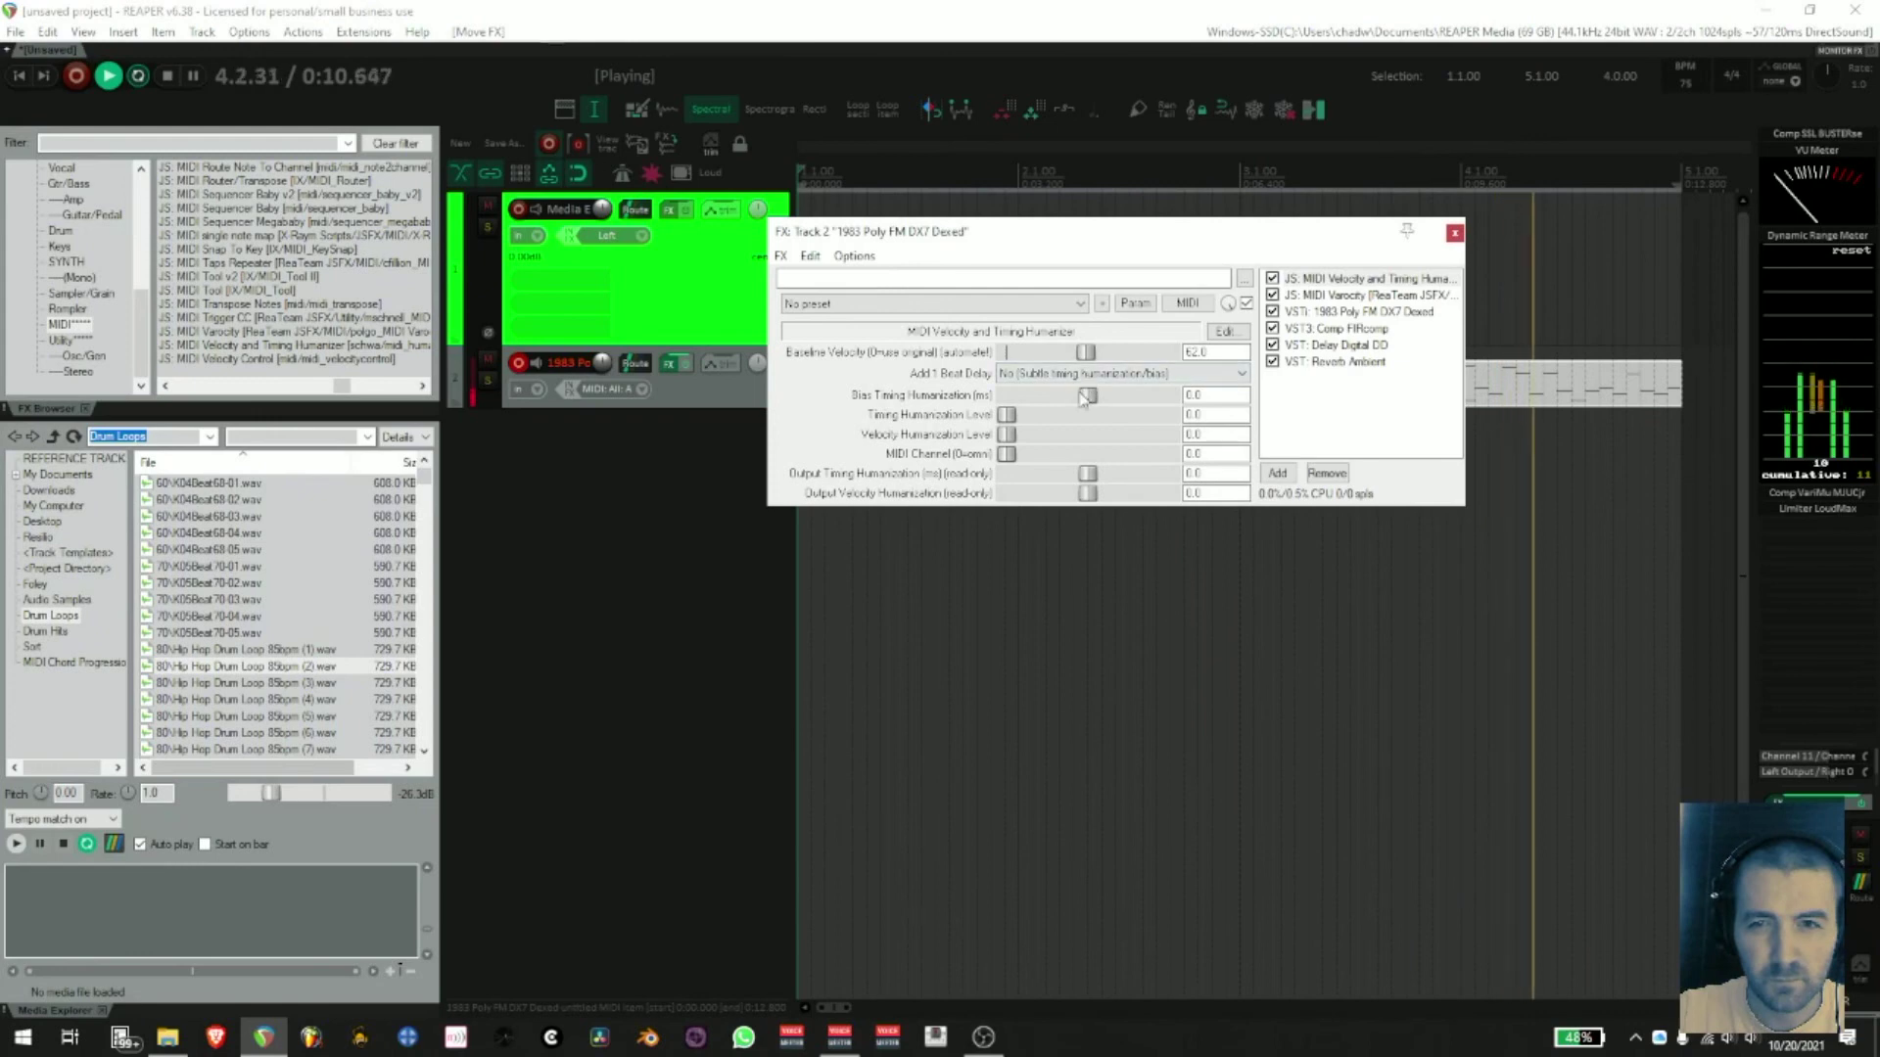
left_click_drag(1009, 436, 1173, 437)
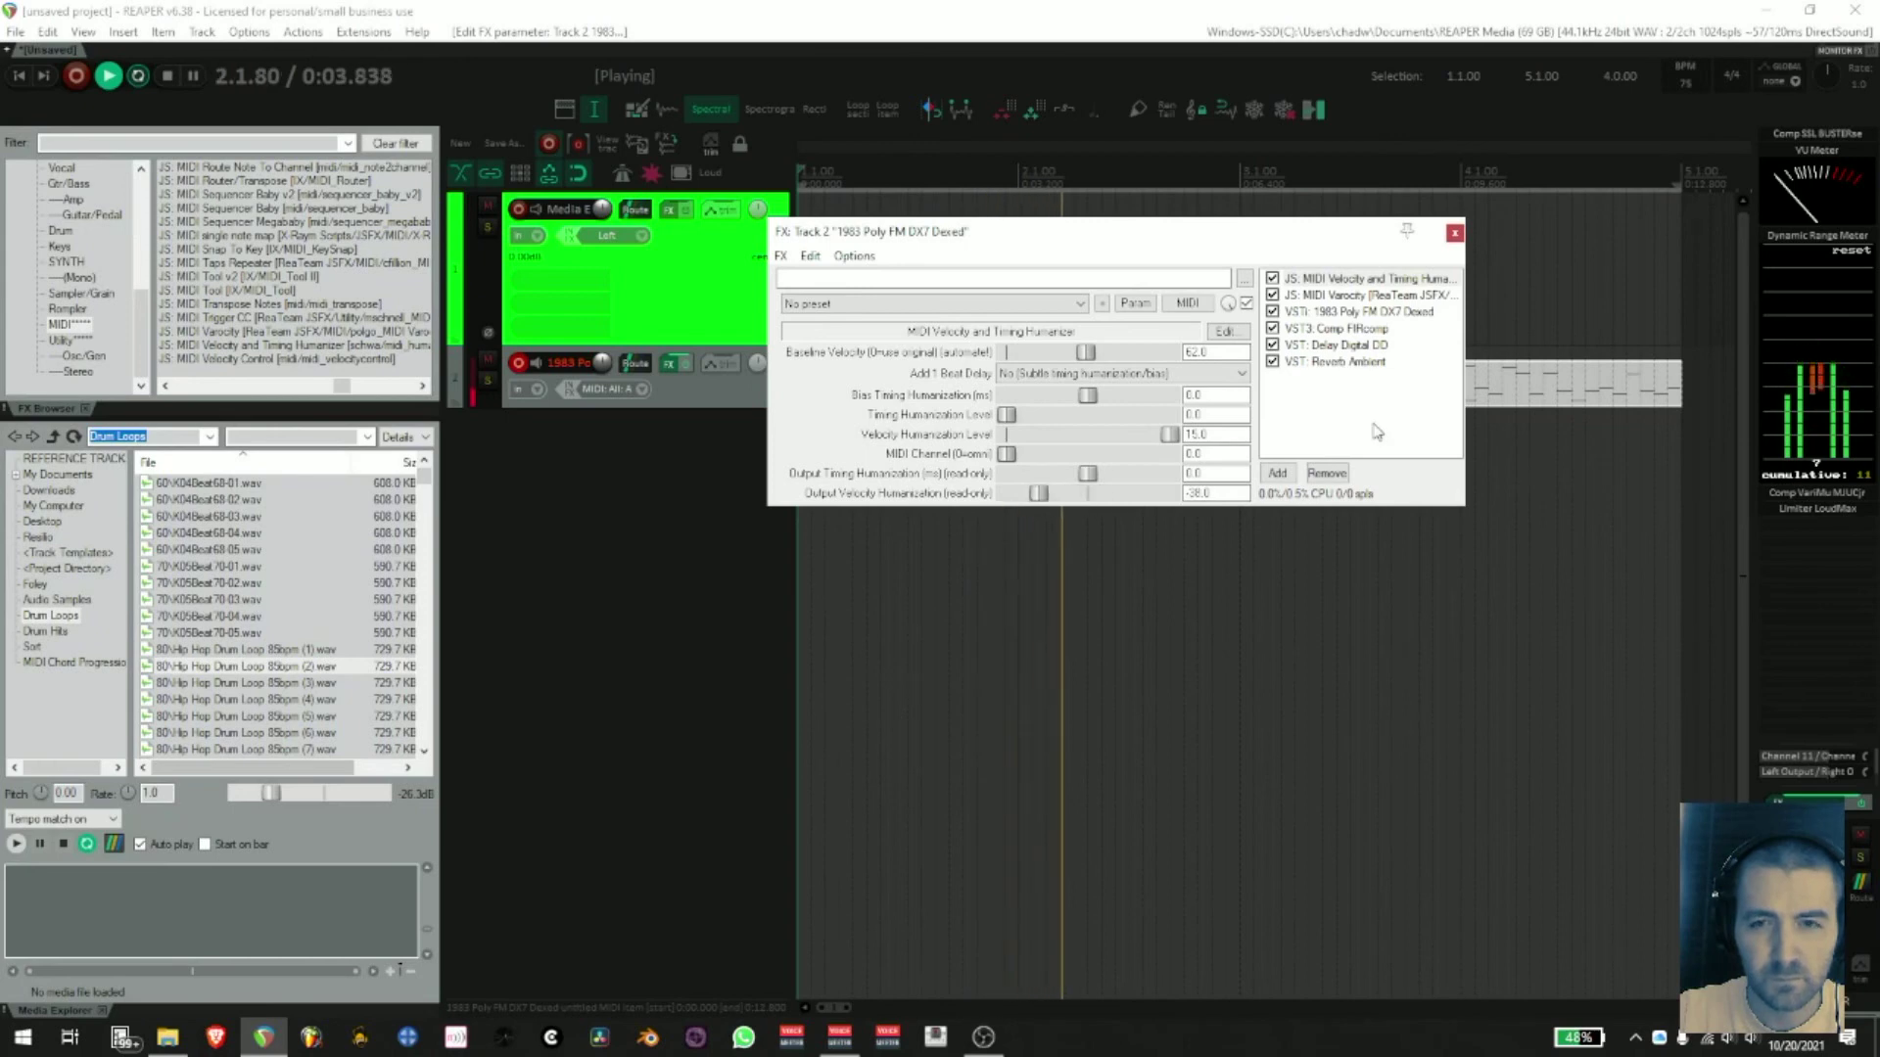
left_click_drag(1302, 237, 1339, 438)
left_click(1445, 660)
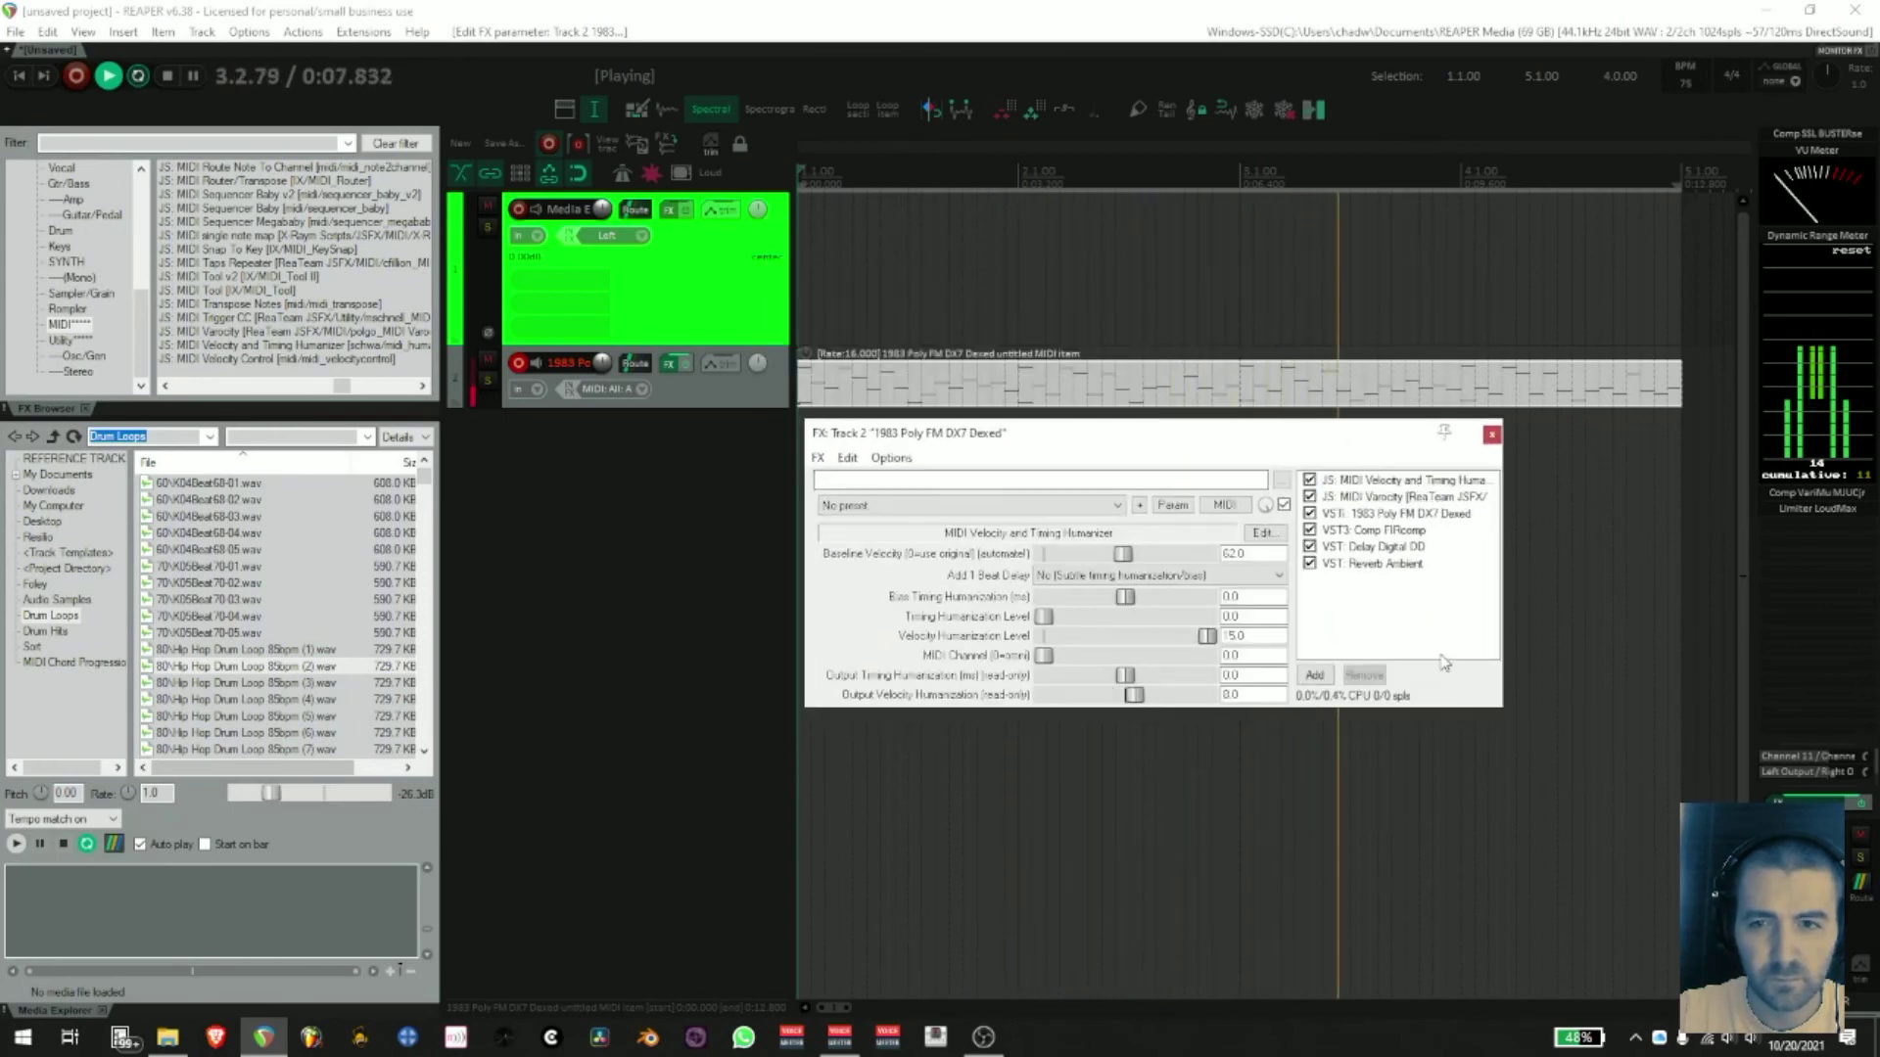
- Raise the left and right feedback of the Delay Digital DD and lengthen both of its delay times
left_click(1371, 546)
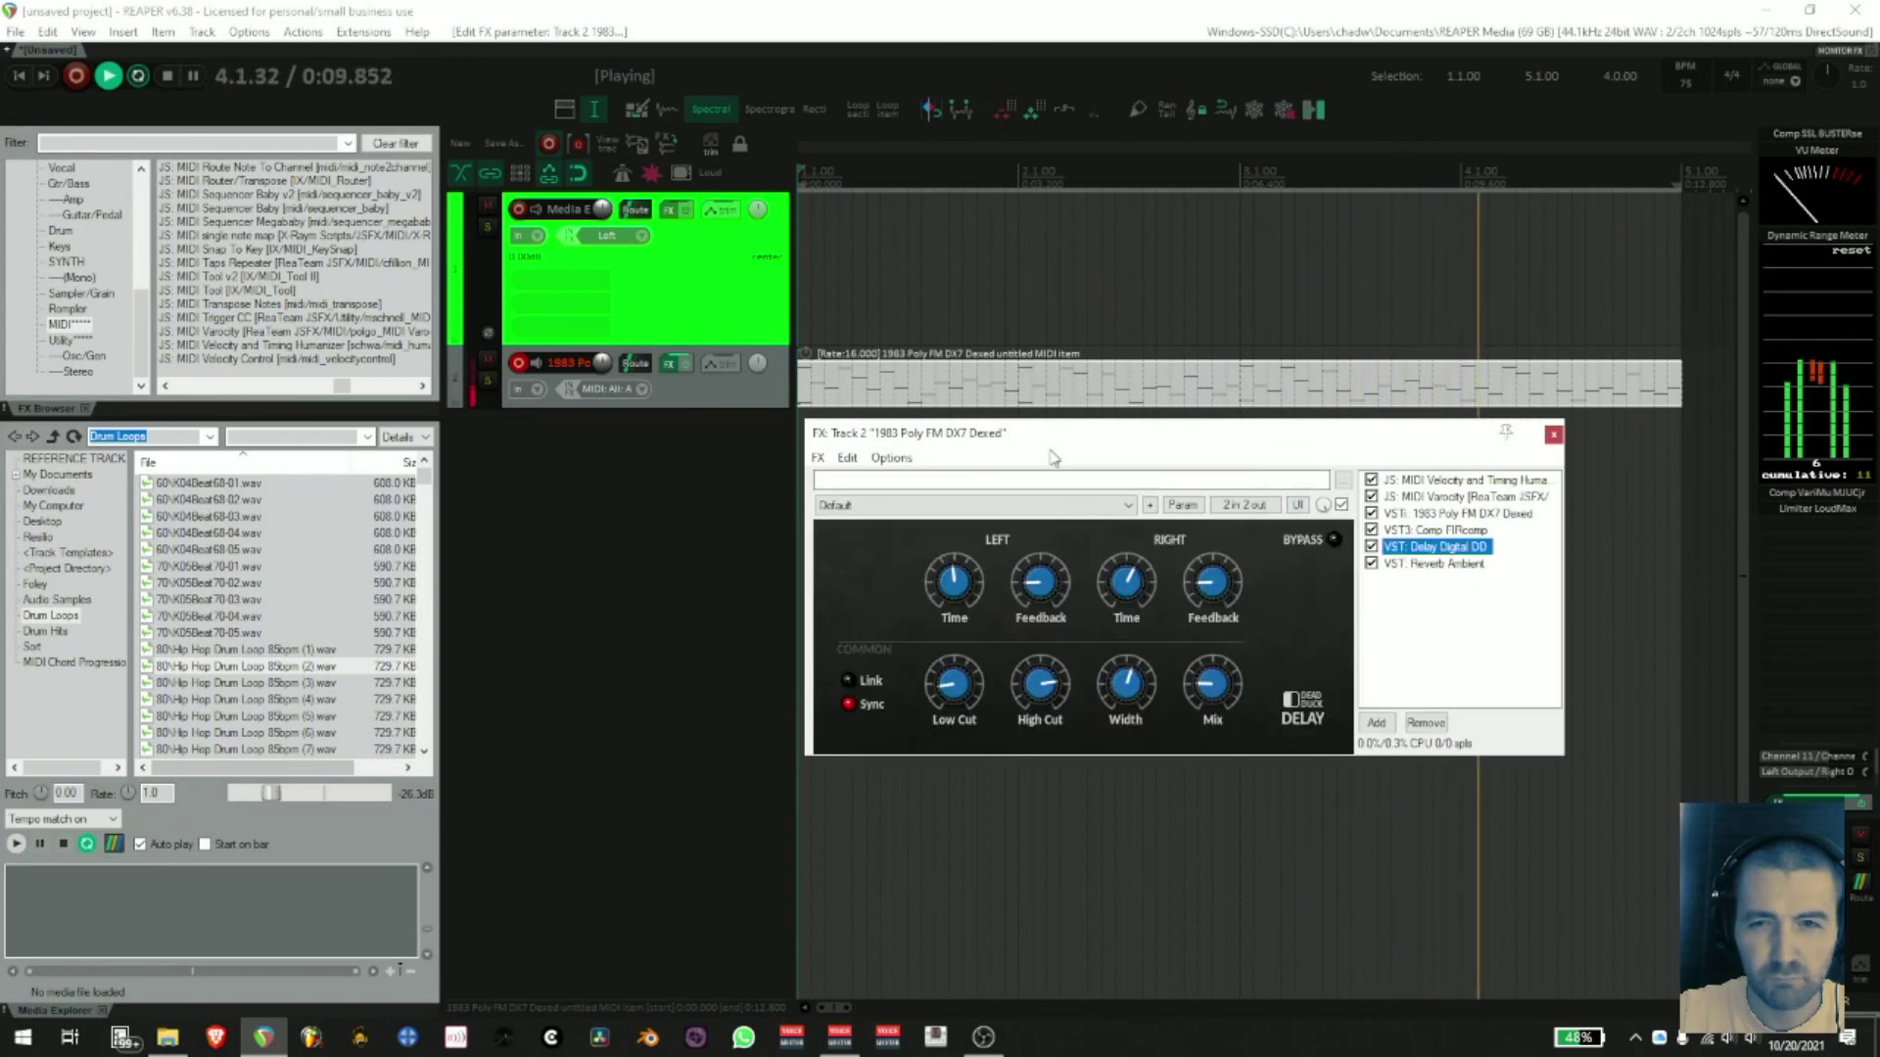
left_click_drag(1032, 592, 1049, 528)
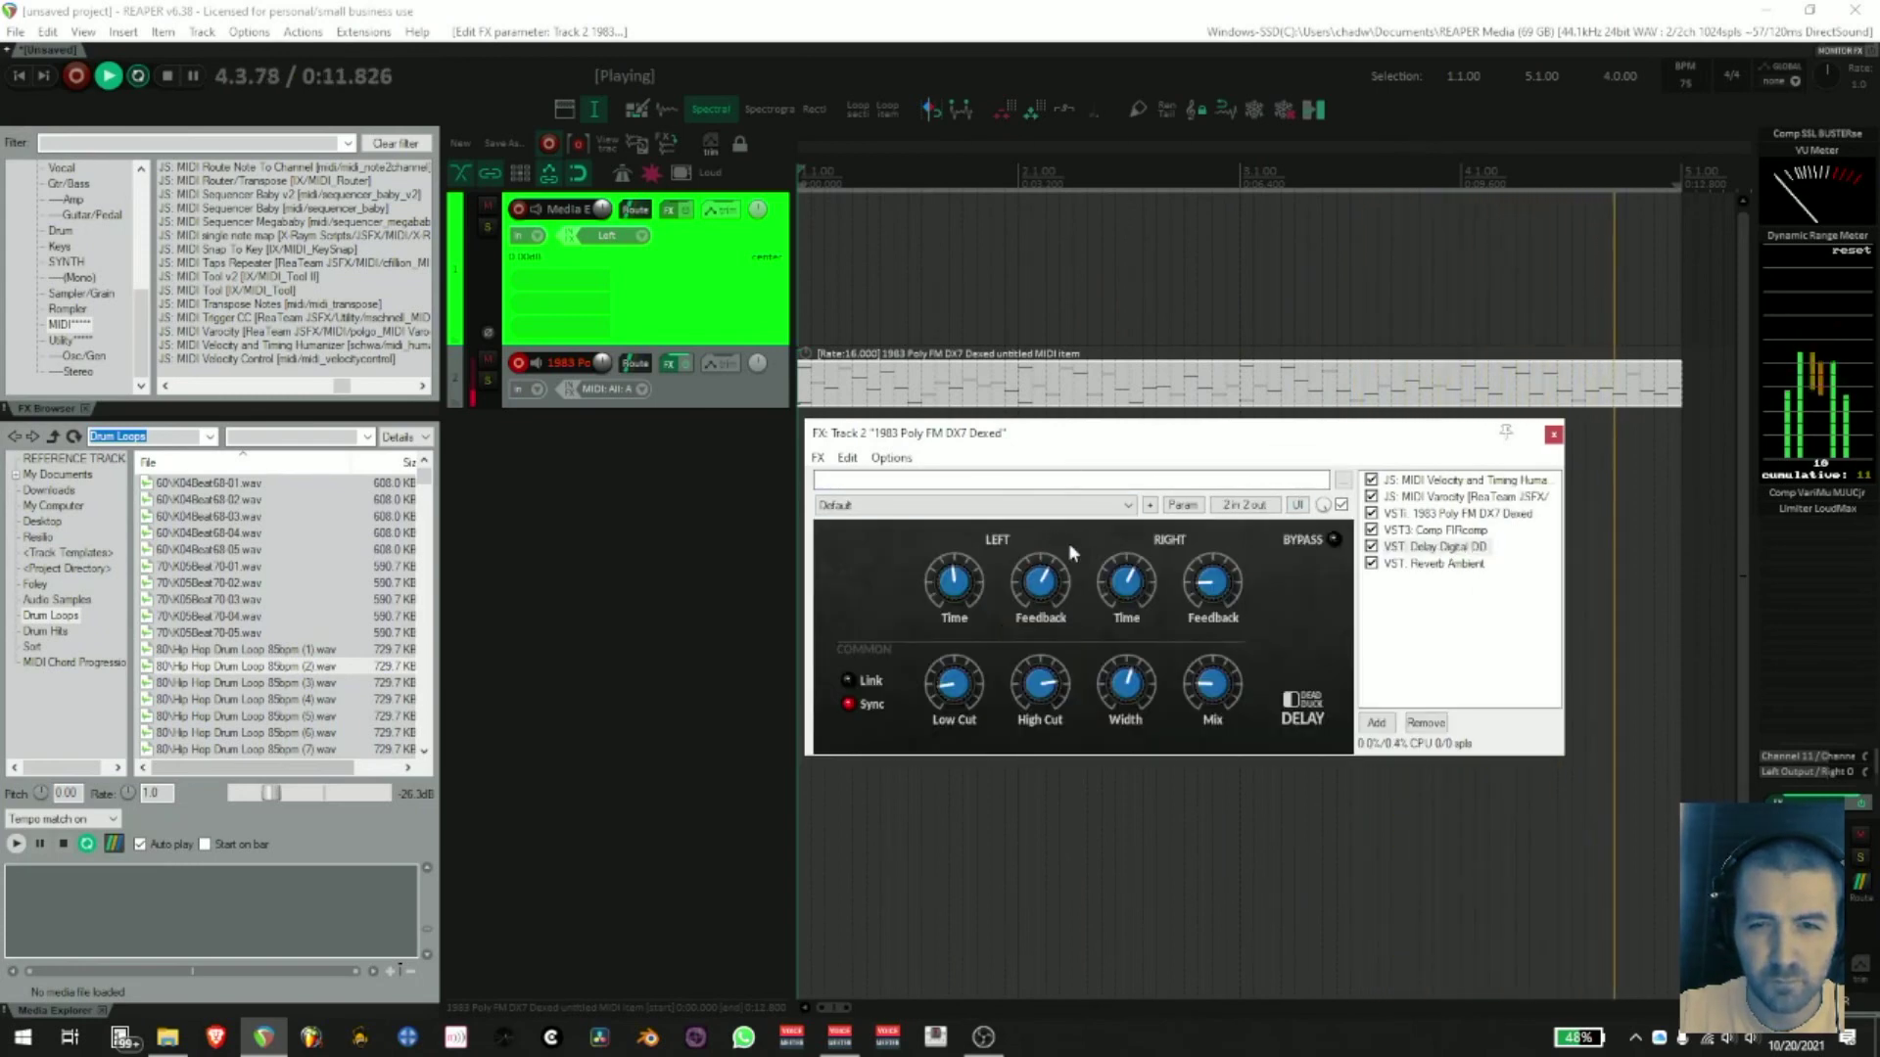
left_click_drag(1202, 599, 1231, 521)
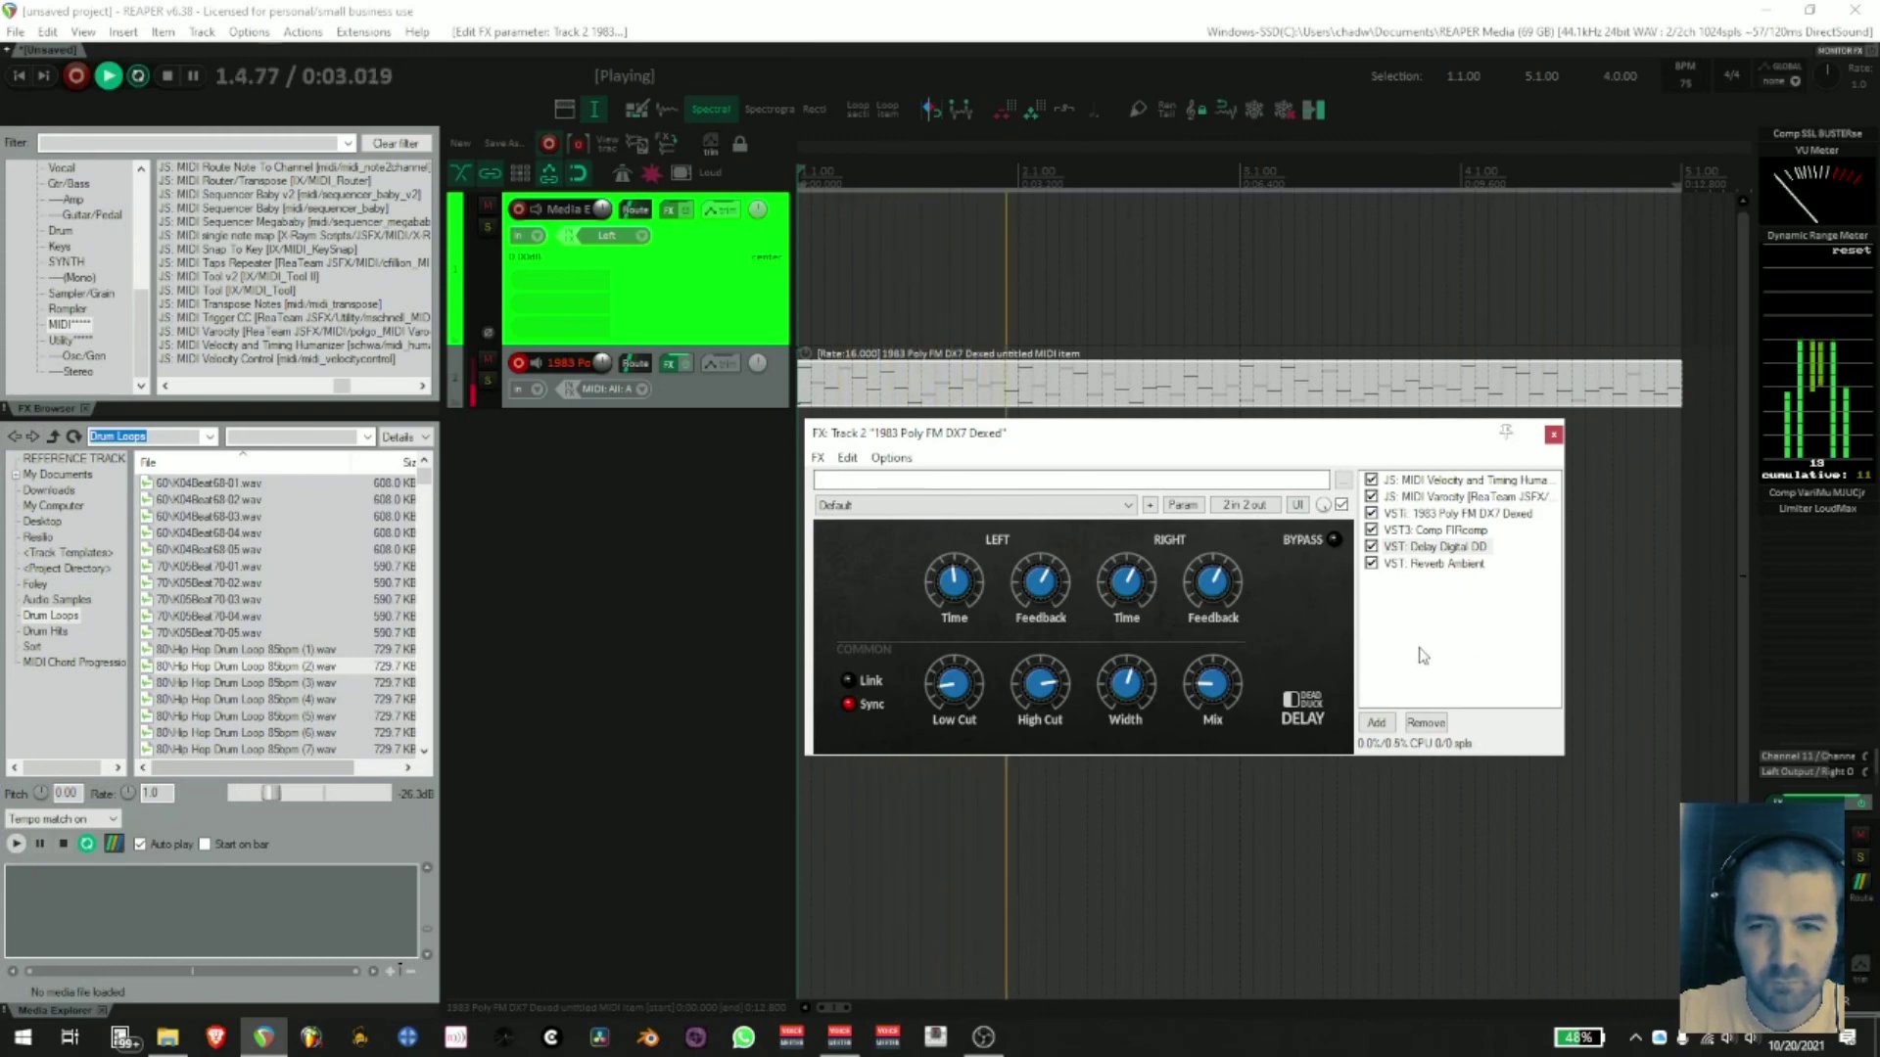
left_click_drag(1123, 584, 1129, 566)
left_click_drag(954, 583, 980, 568)
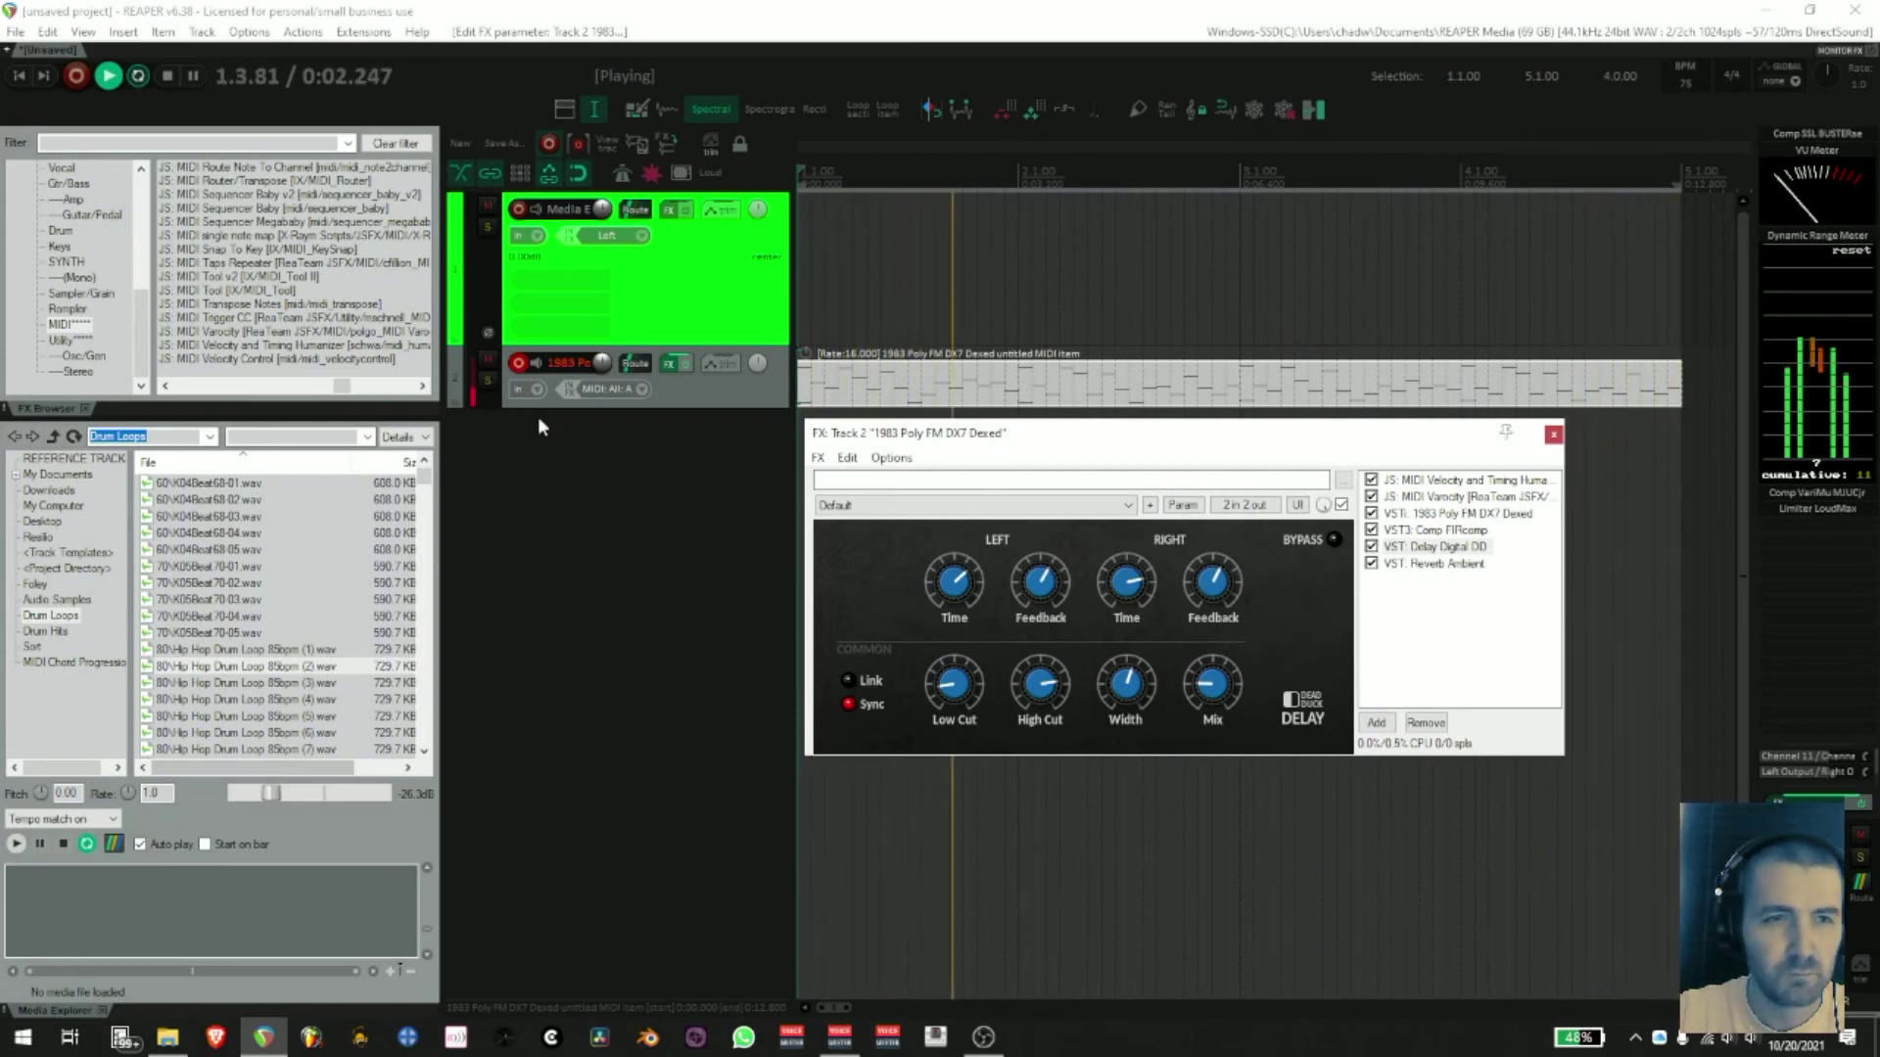
- Add a second Delay Digital DD after the Reverb Ambient in the synth track's FX chain
scroll(69, 306, "up", 2)
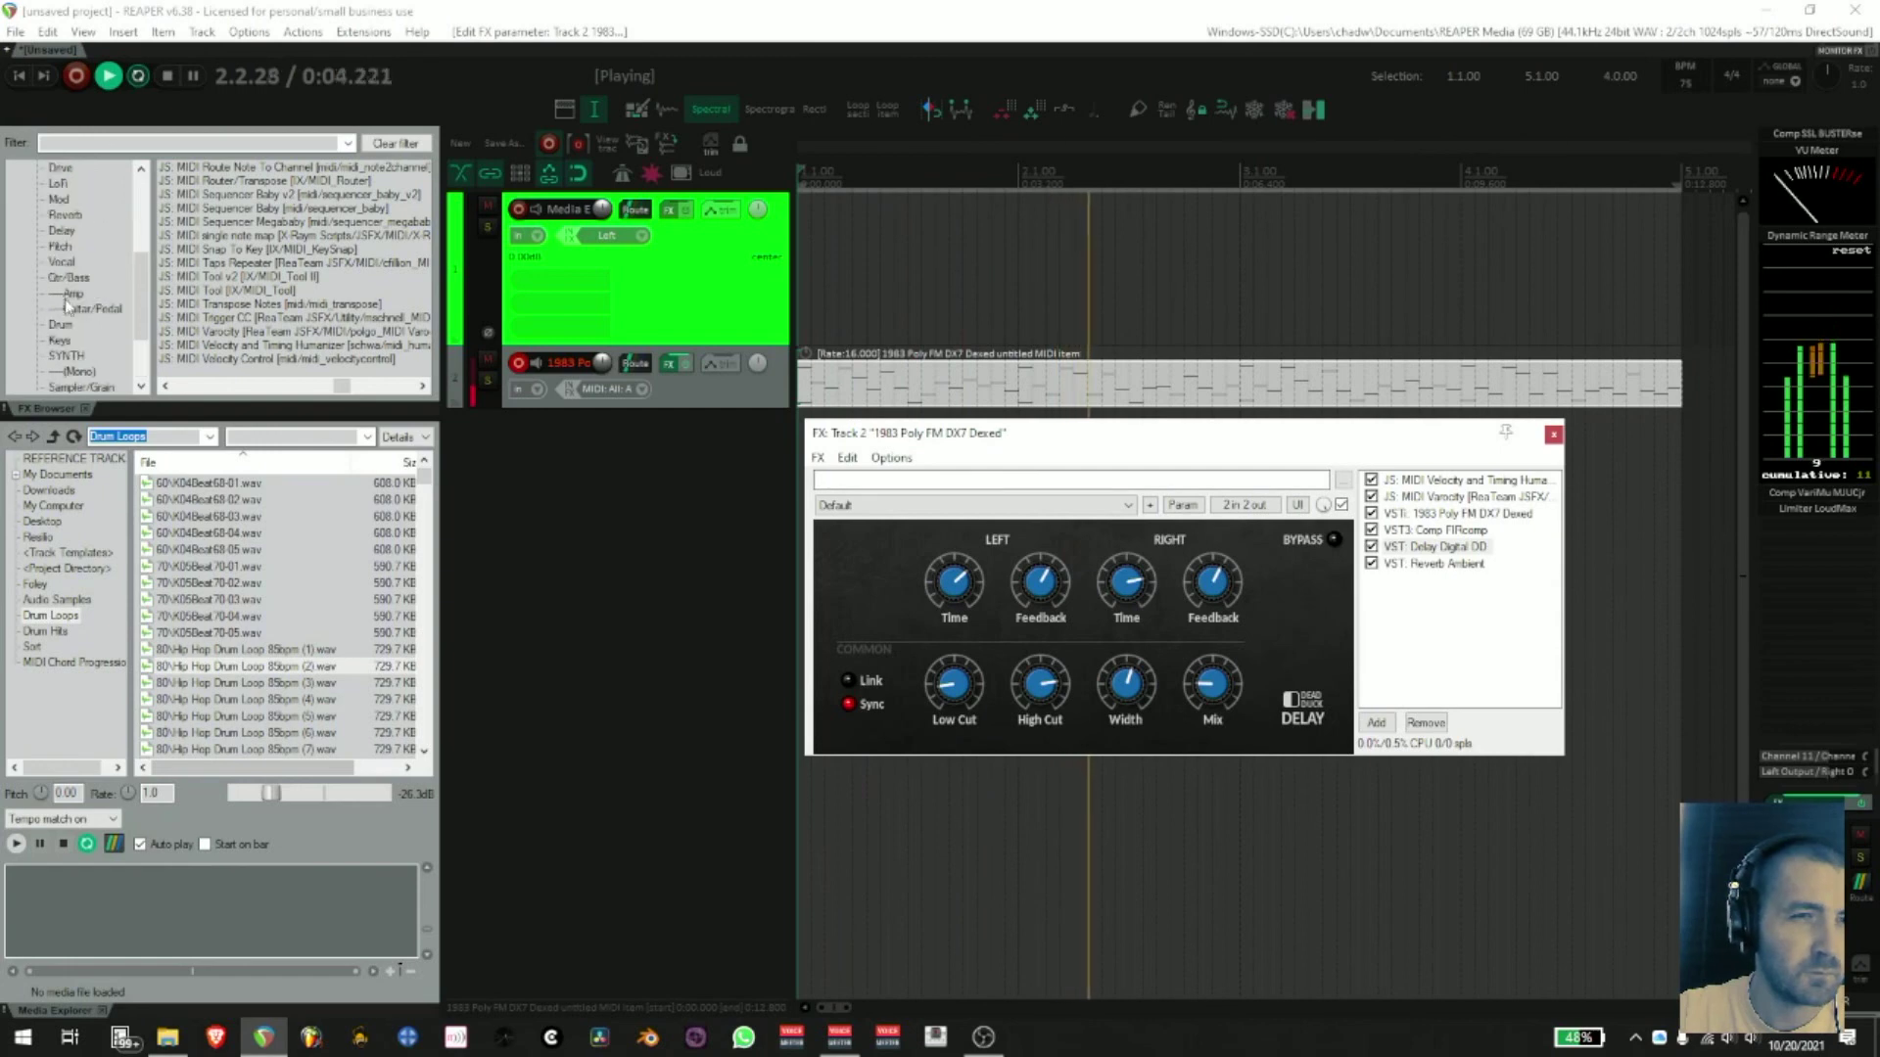
left_click(62, 230)
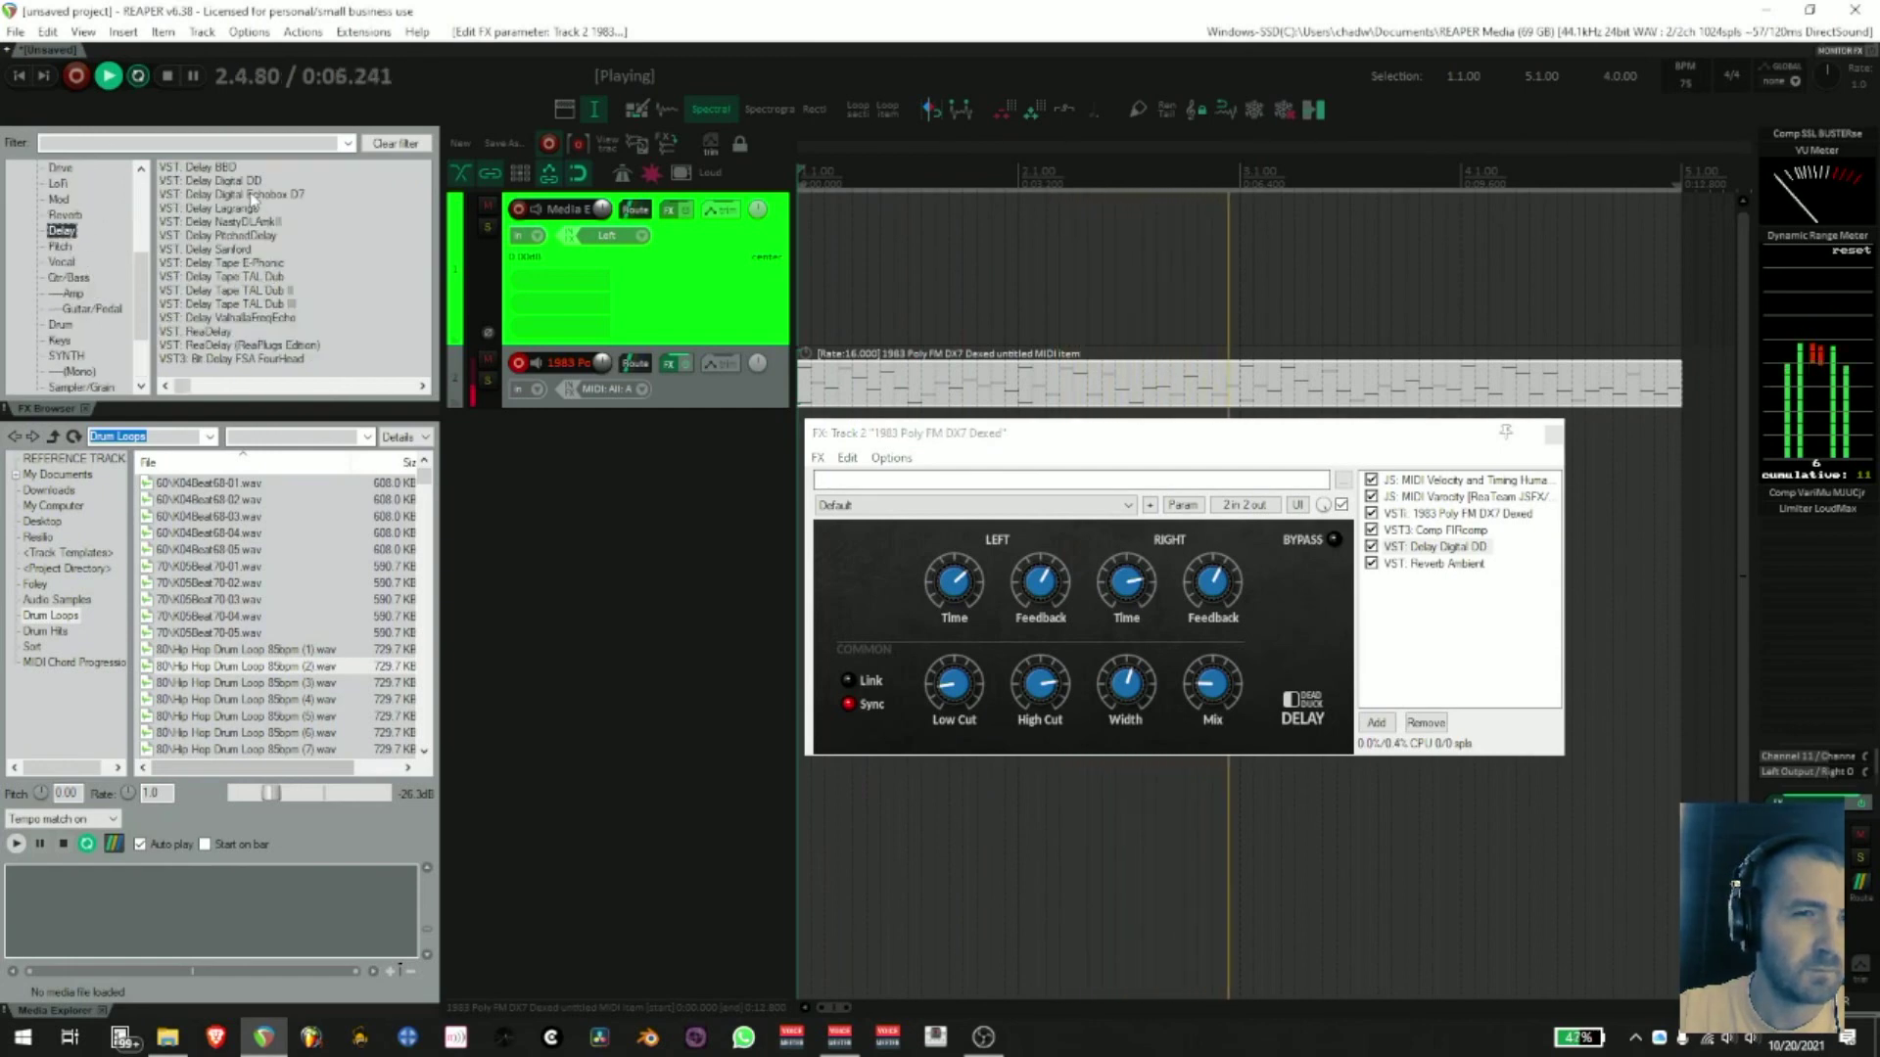
left_click_drag(208, 180, 1439, 587)
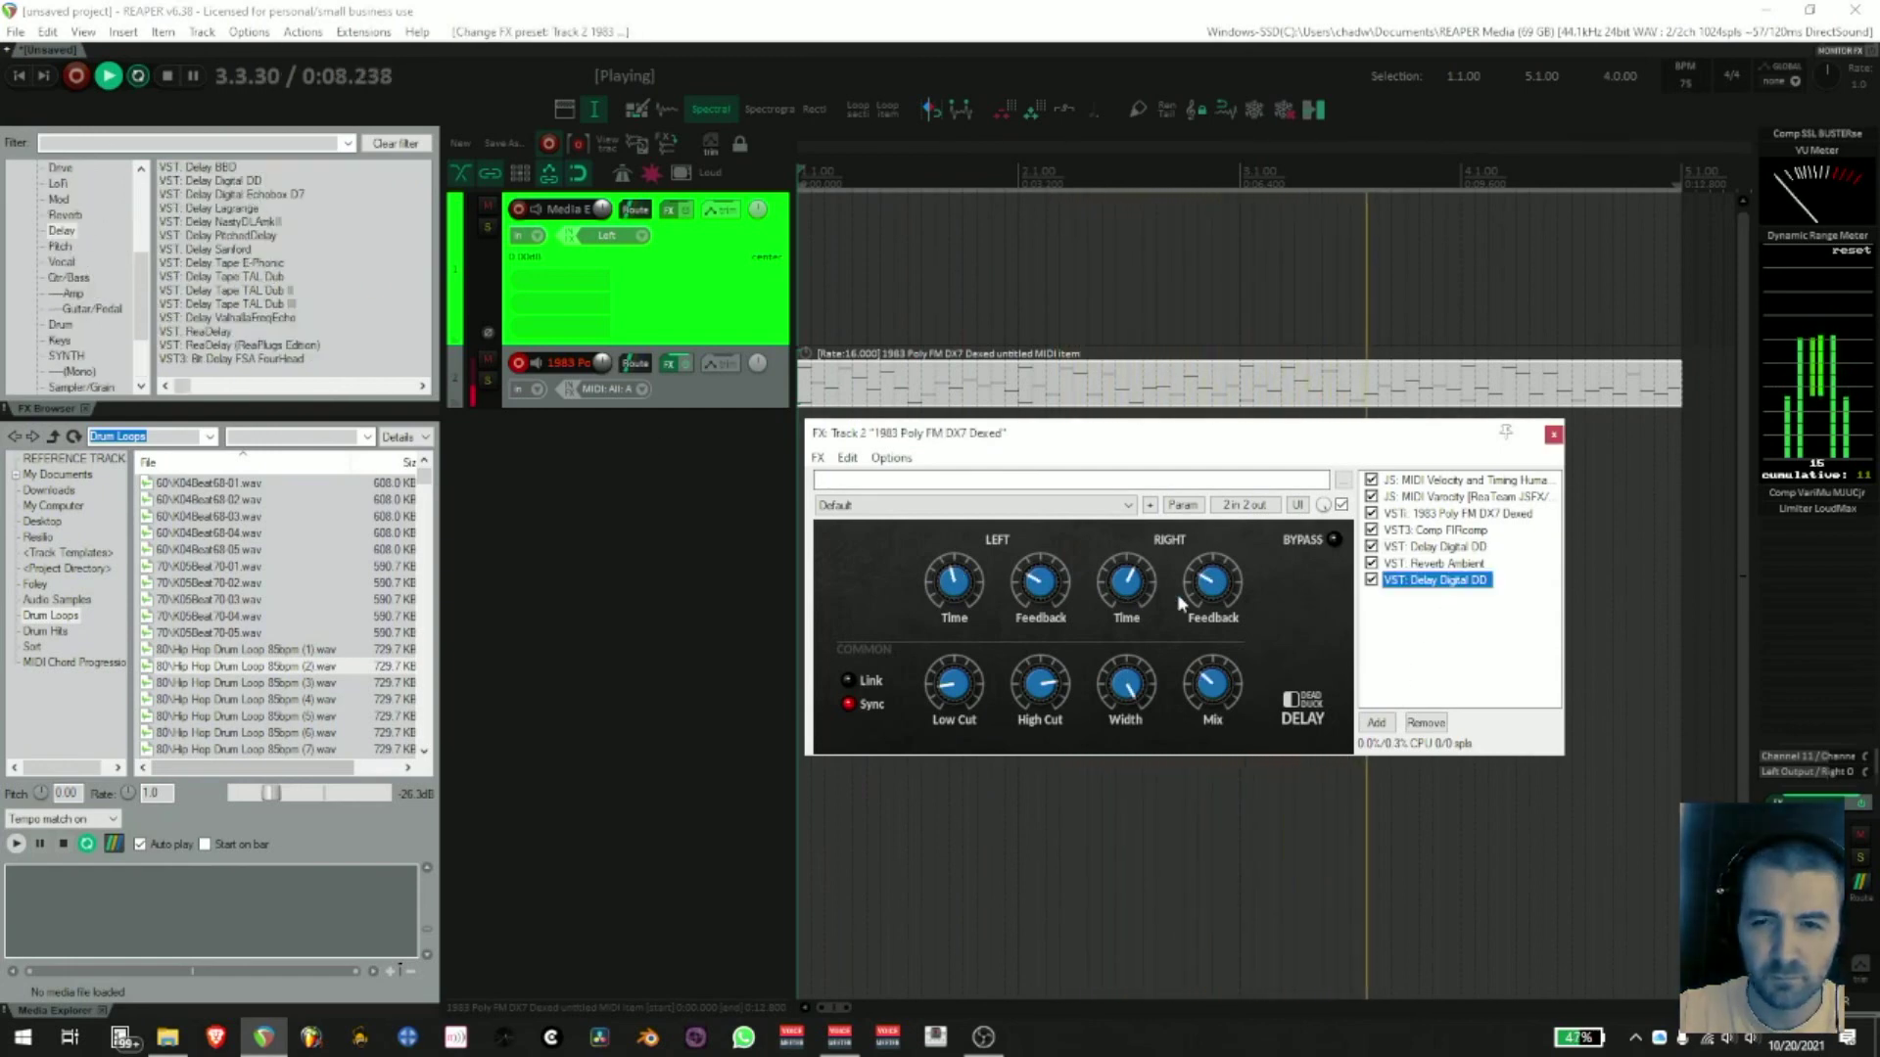
- On the second delay, raise the left time to maximum, shorten the right time, readjust the width and lower the mix
left_click_drag(982, 586, 979, 487)
left_click_drag(1131, 587, 1144, 629)
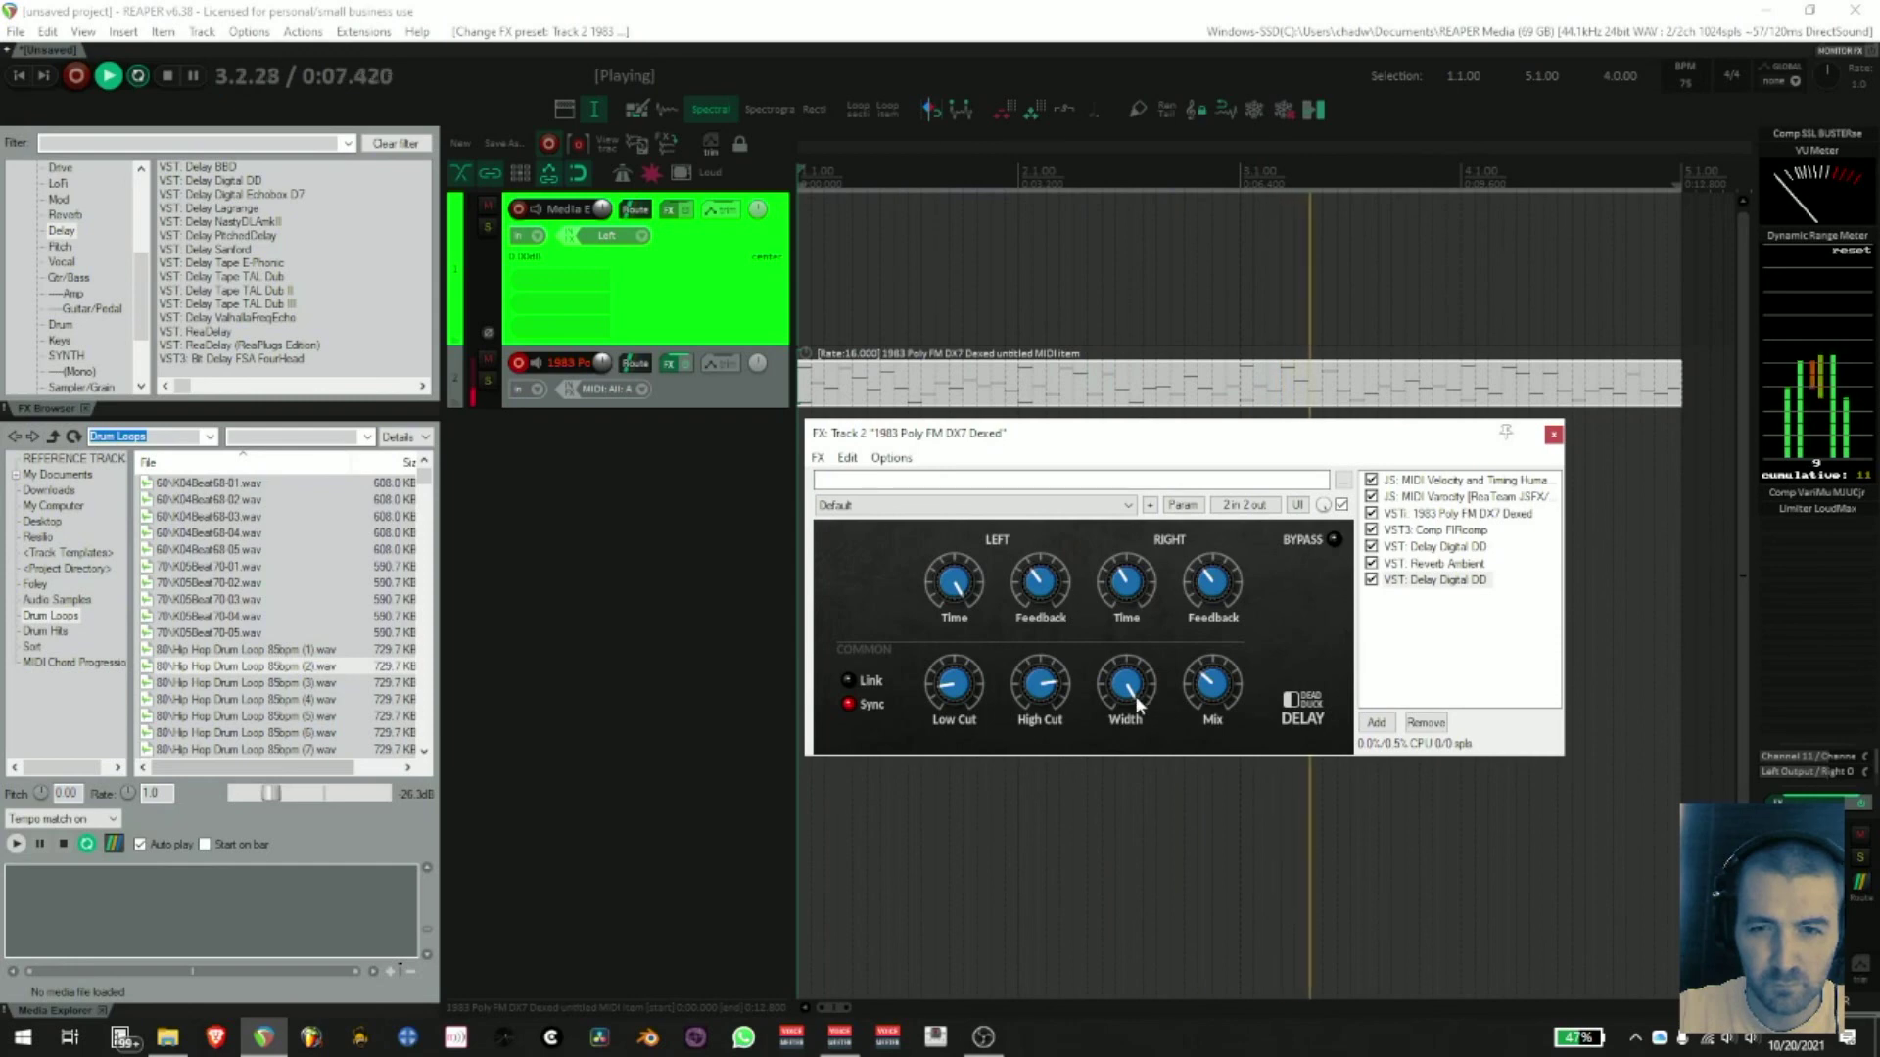
left_click_drag(1128, 689, 1126, 711)
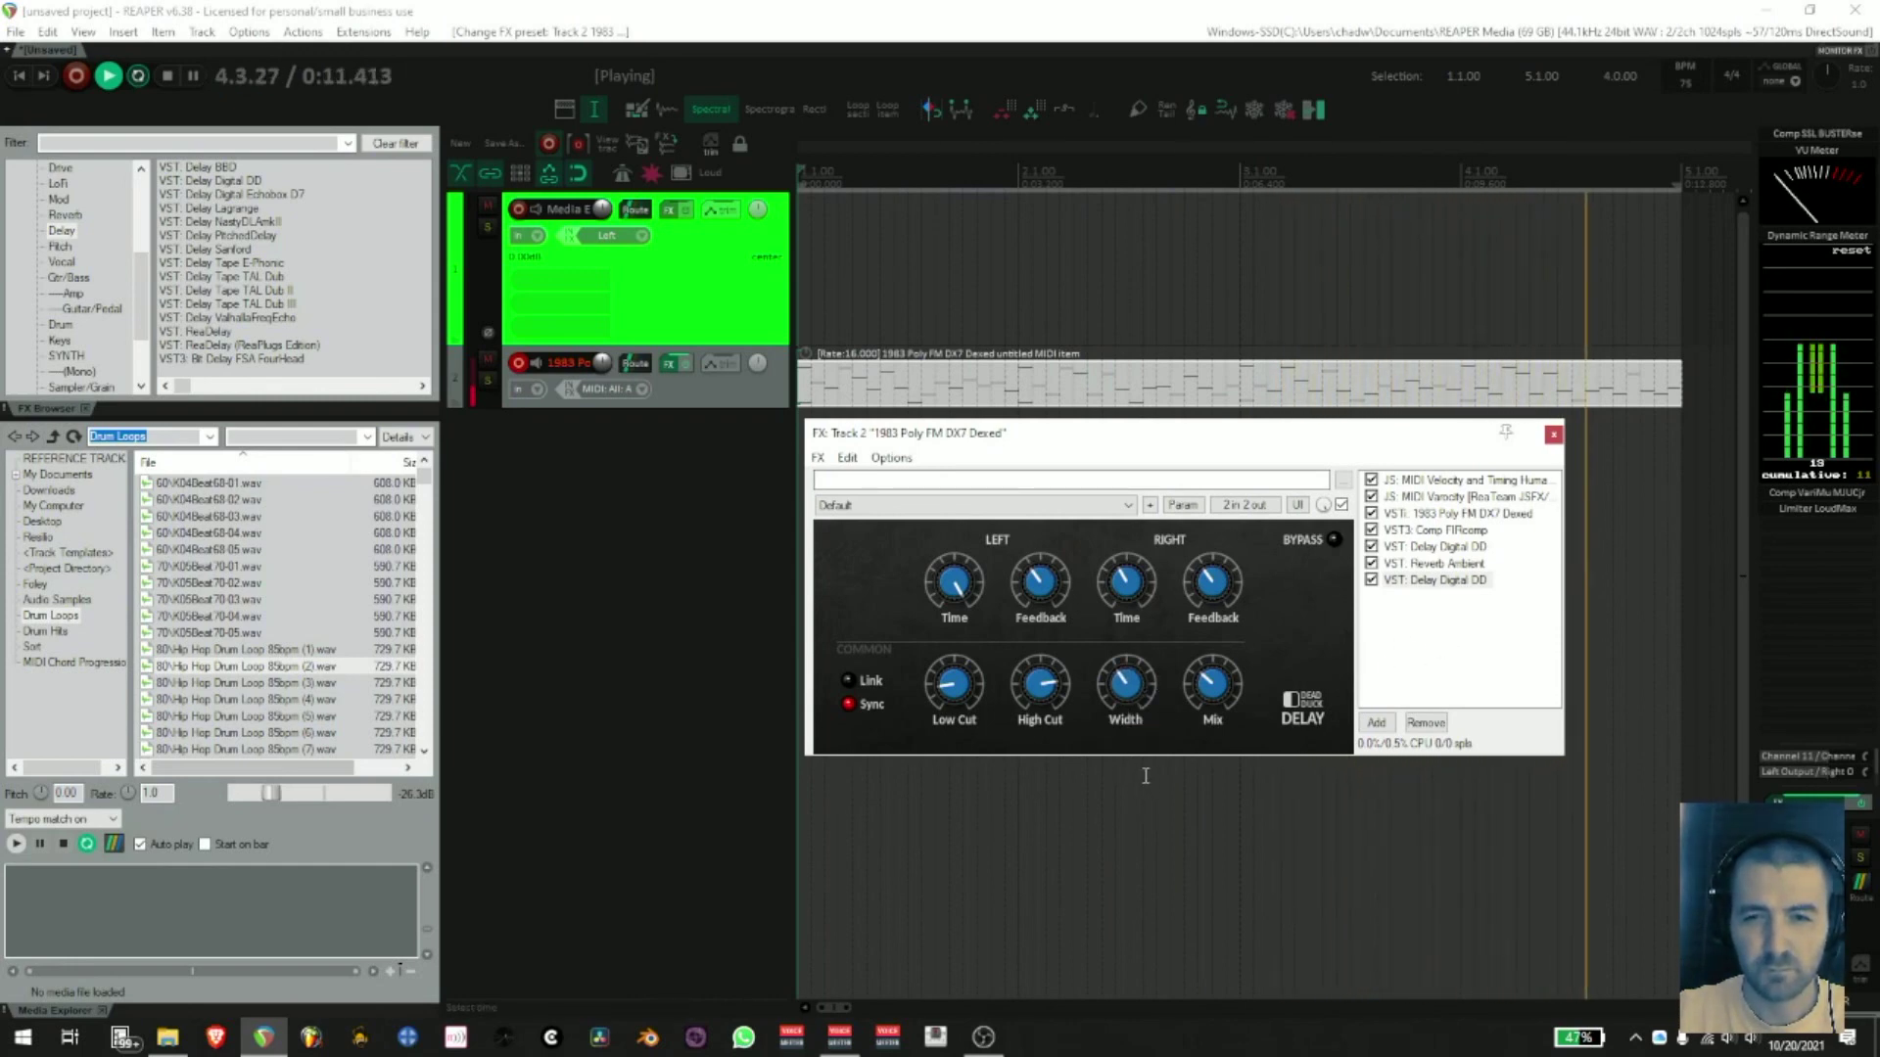
left_click_drag(1128, 694, 1214, 722)
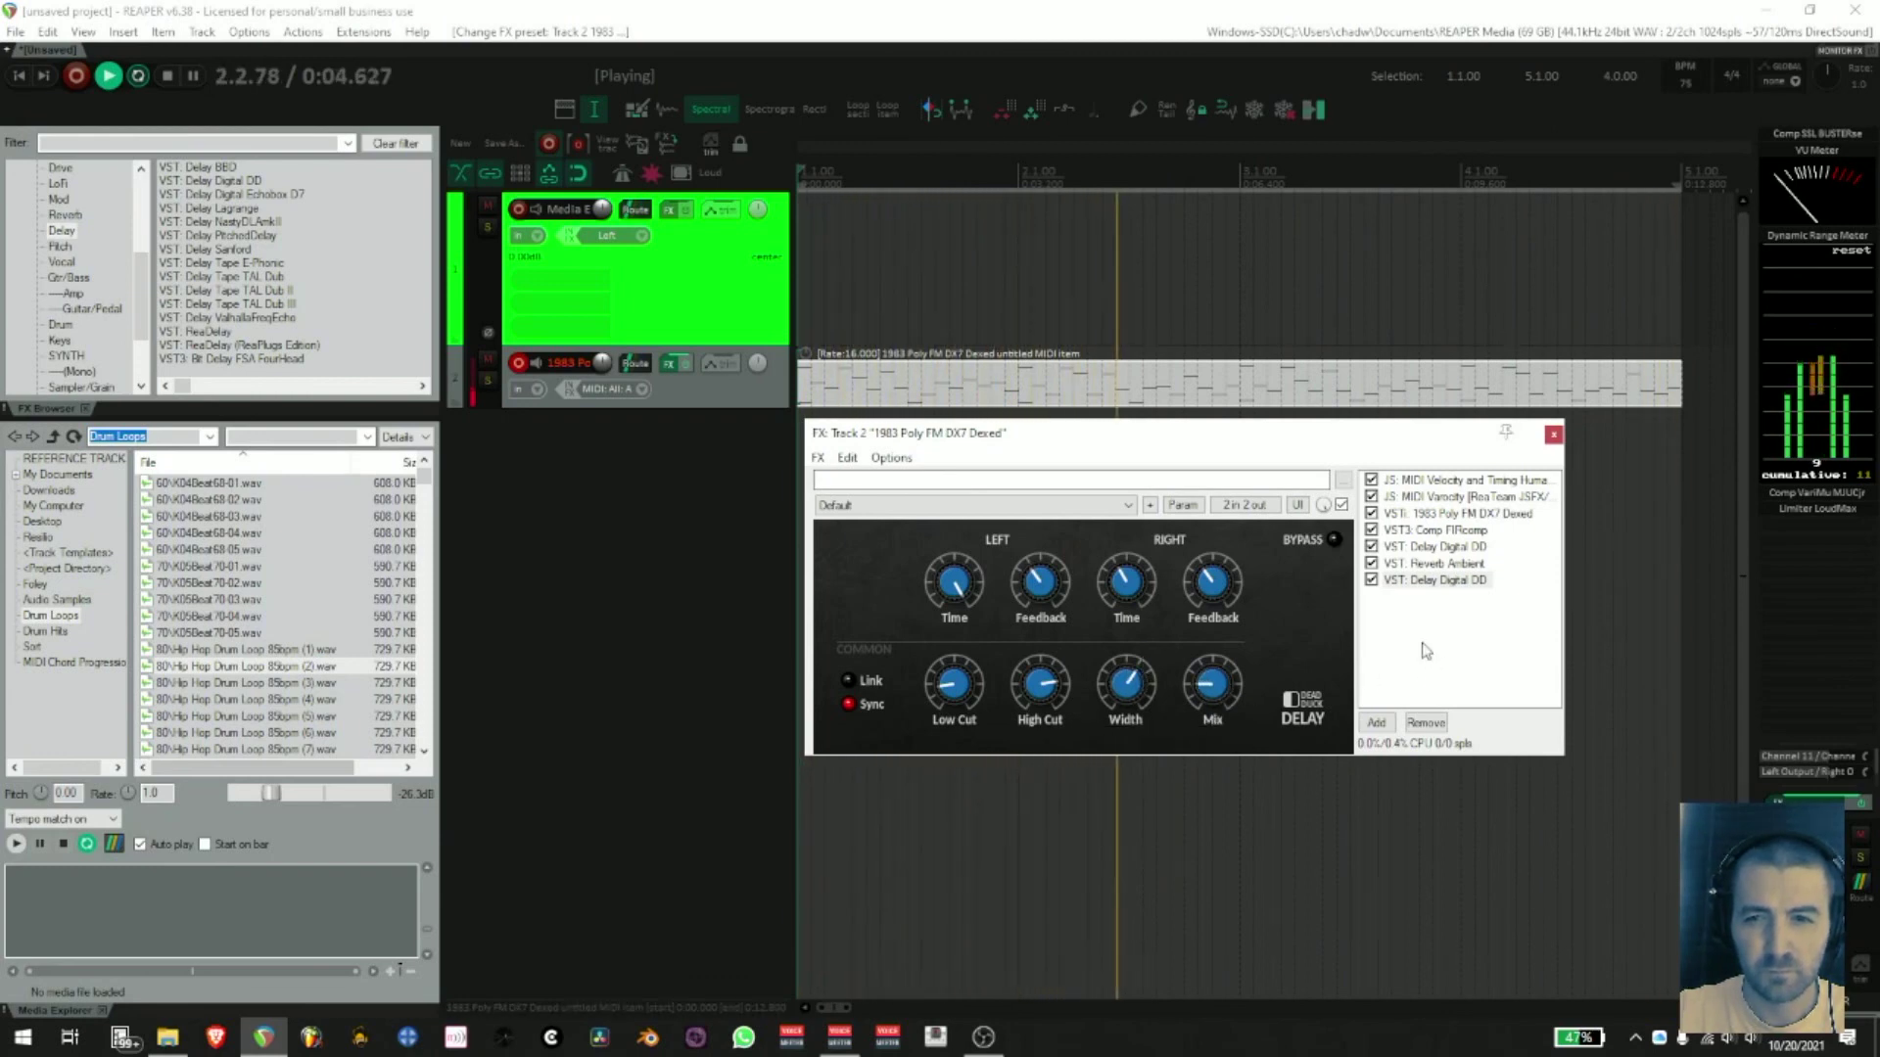
- Listen to the loop with both delays active, stop playback and close the synth track's FX window
left_click(1553, 433)
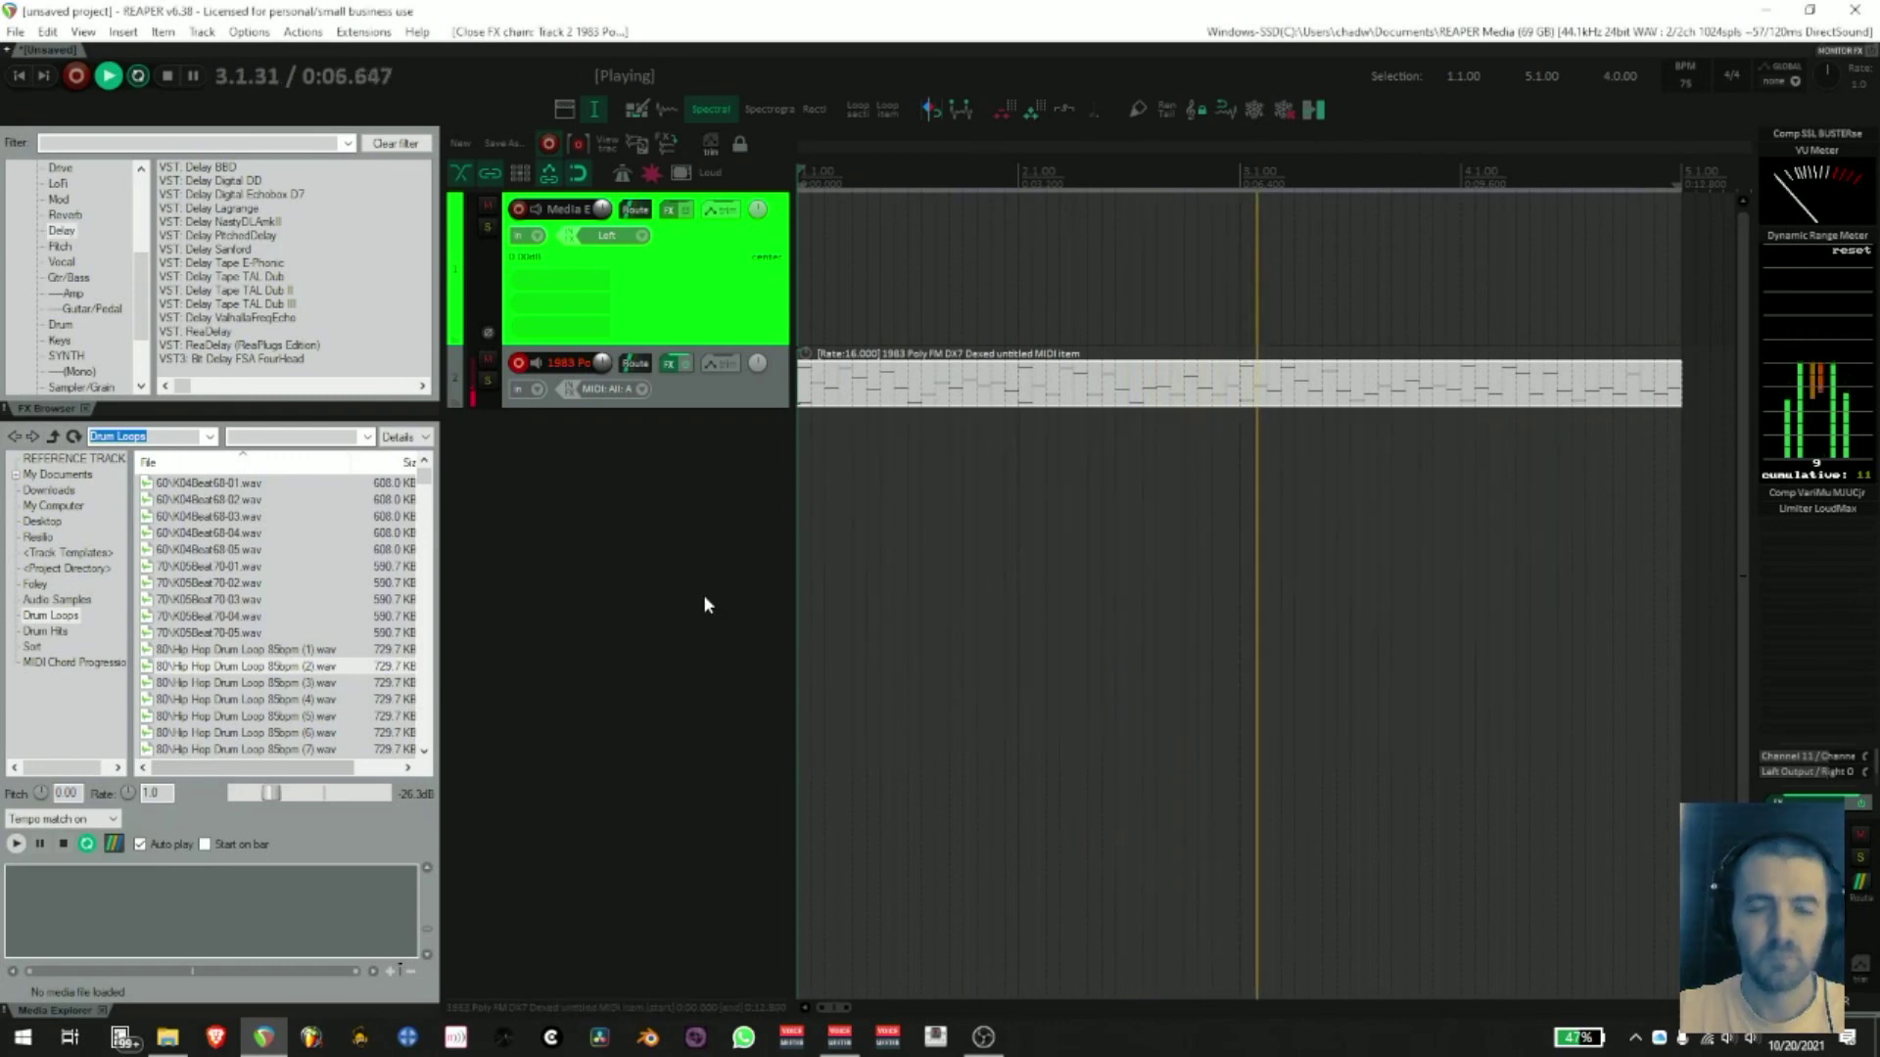
left_click(669, 364)
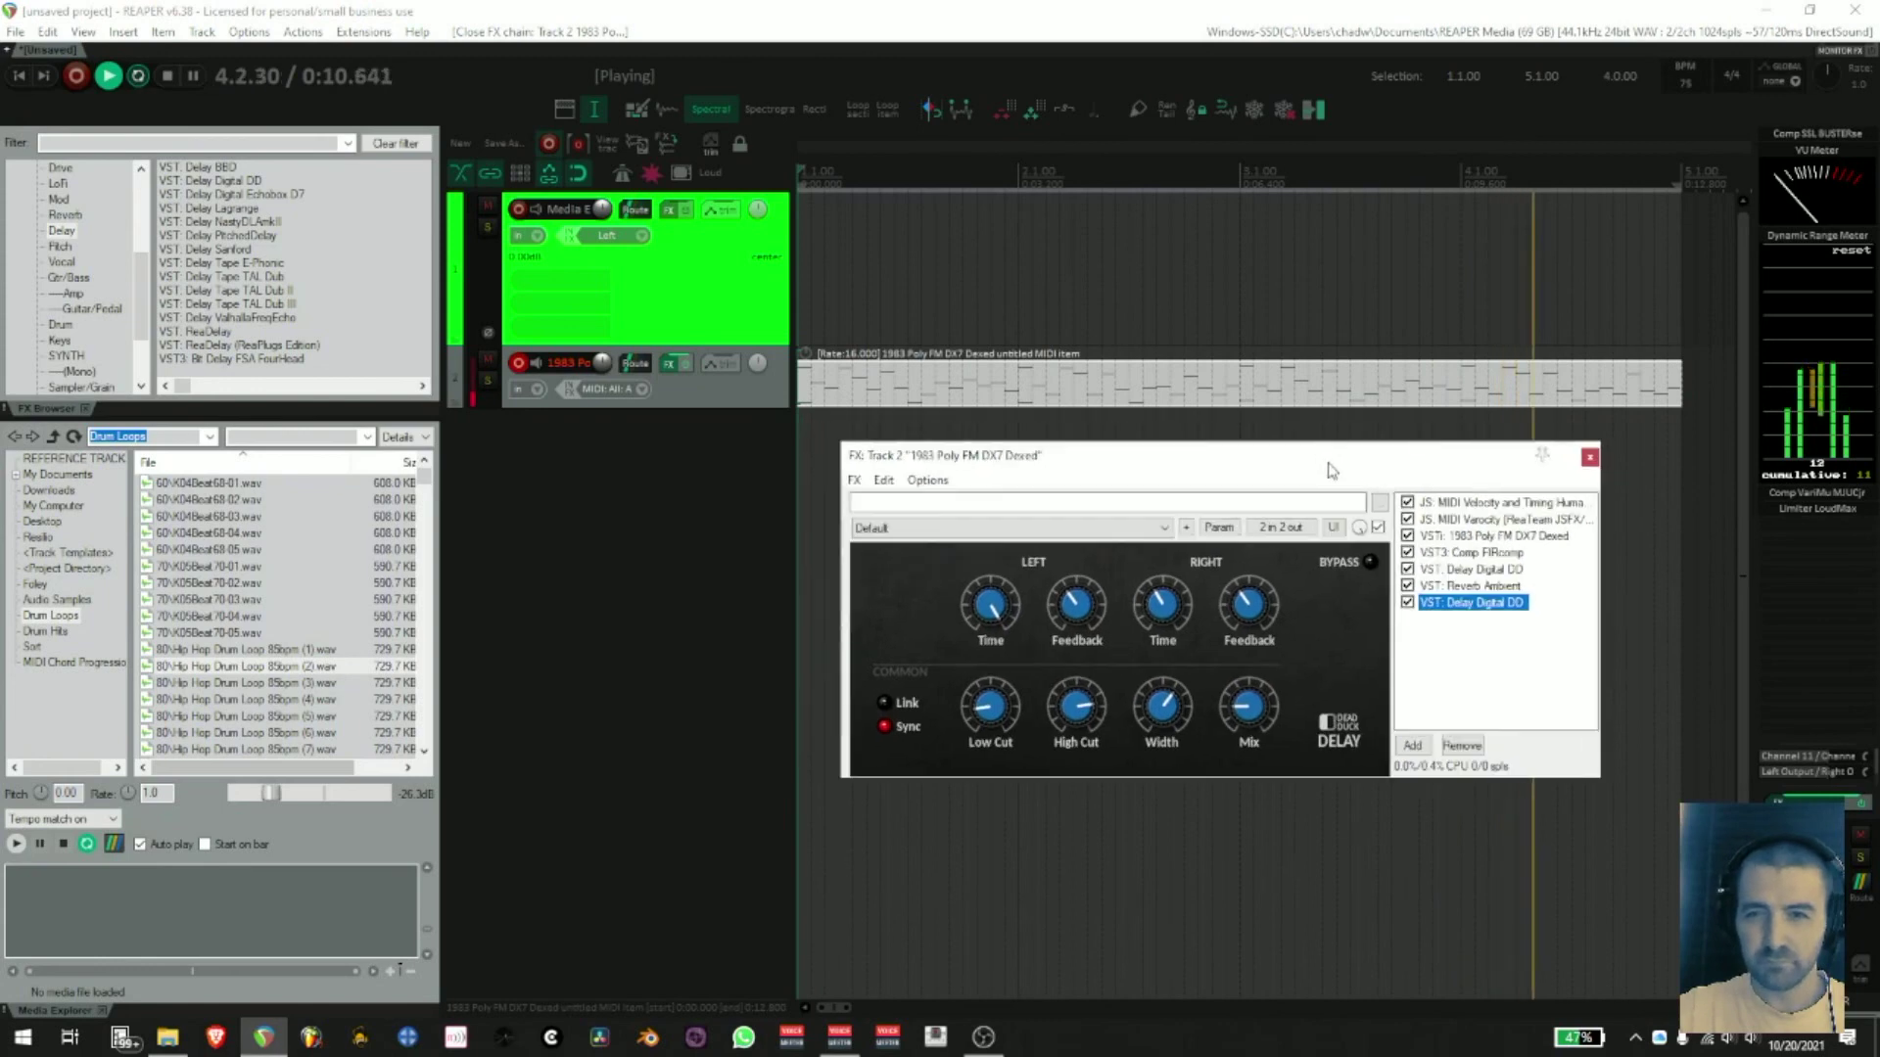
left_click(1513, 673)
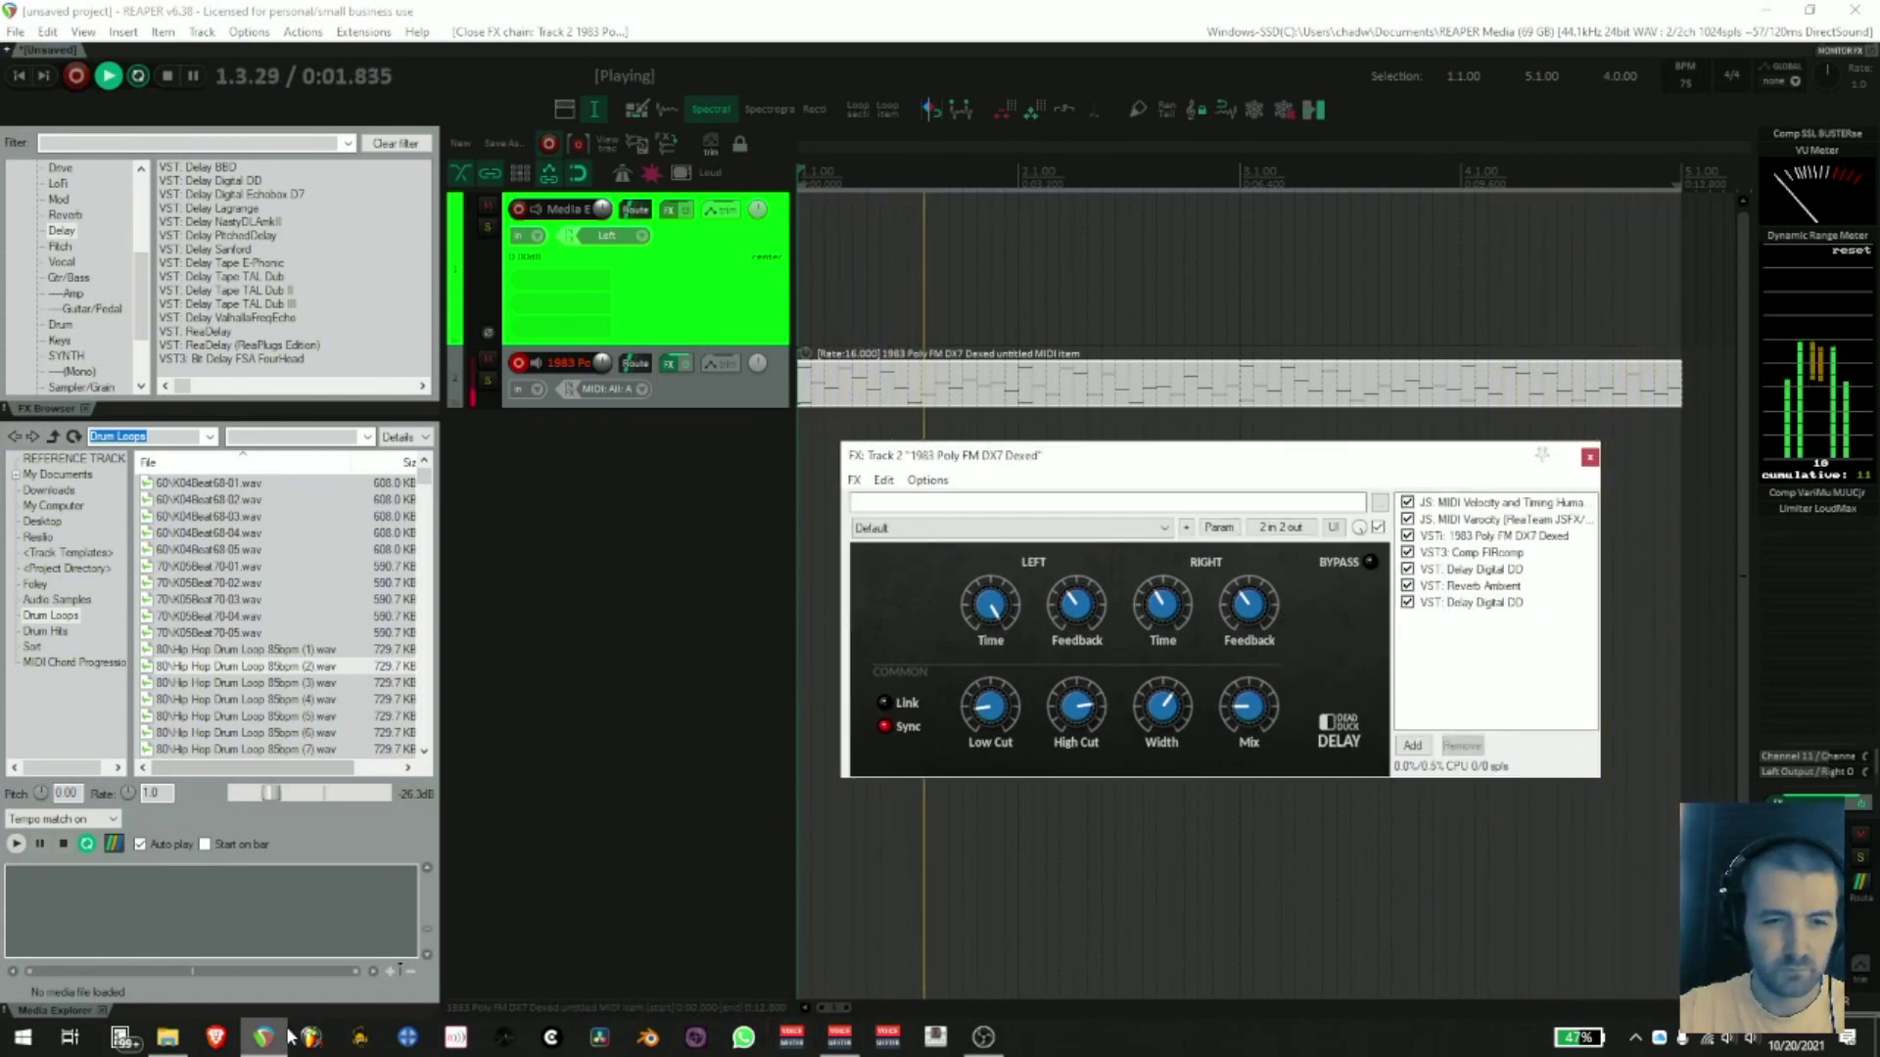
left_click(590, 561)
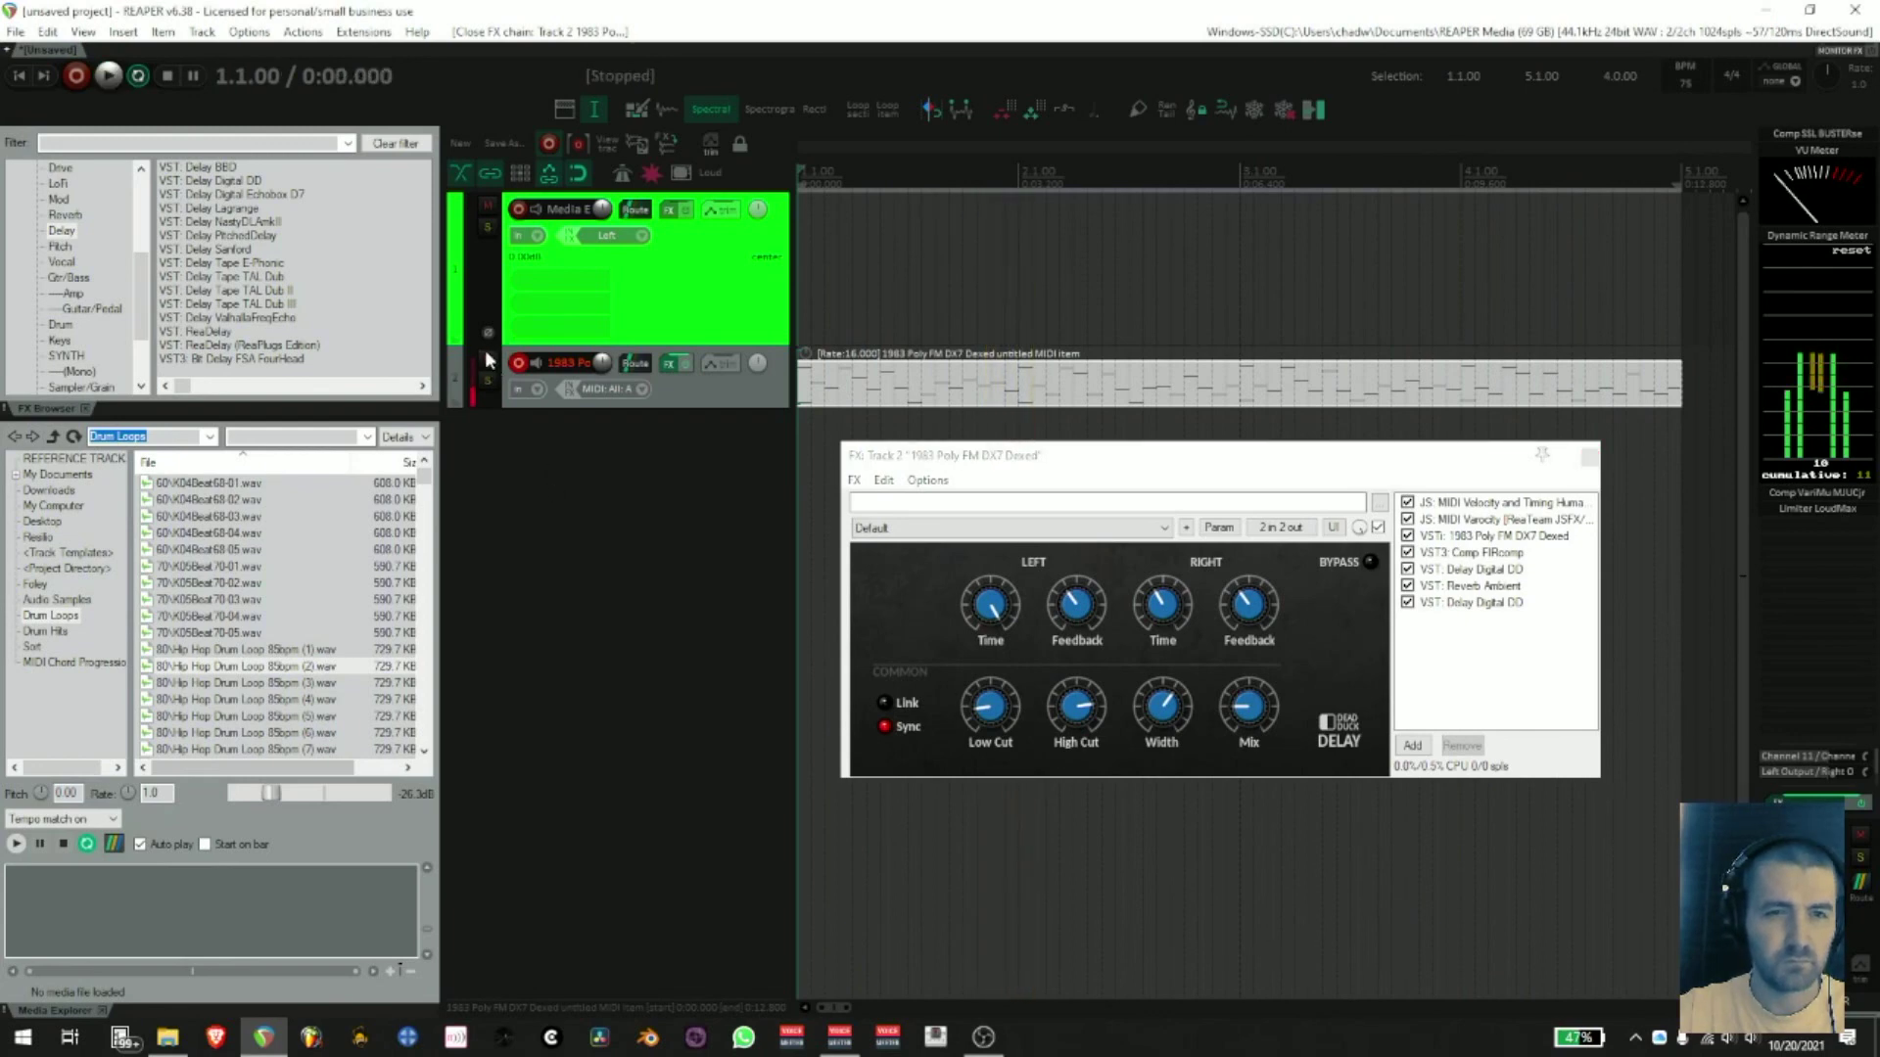
left_click(487, 361)
left_click(489, 362)
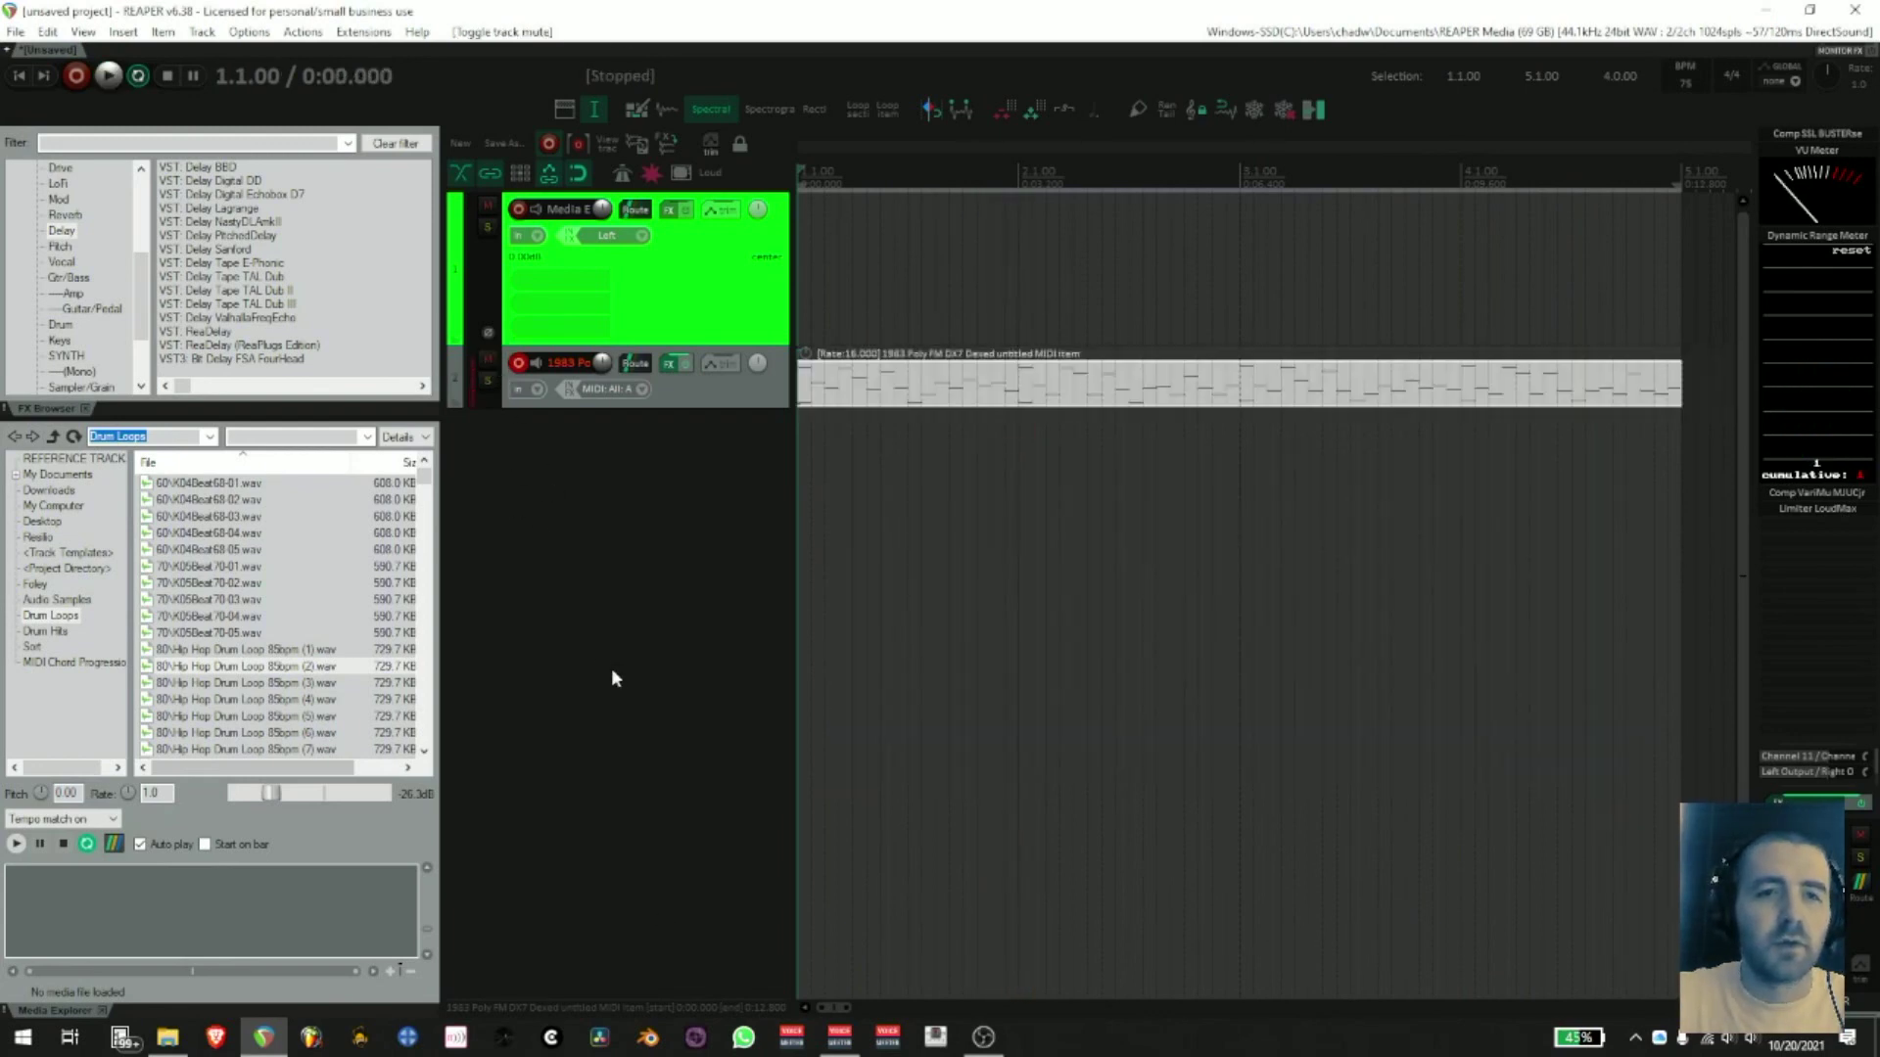
- Reopen the synth track's FX window and review the settings of the first delay, the ambient reverb and the second delay
left_click(668, 363)
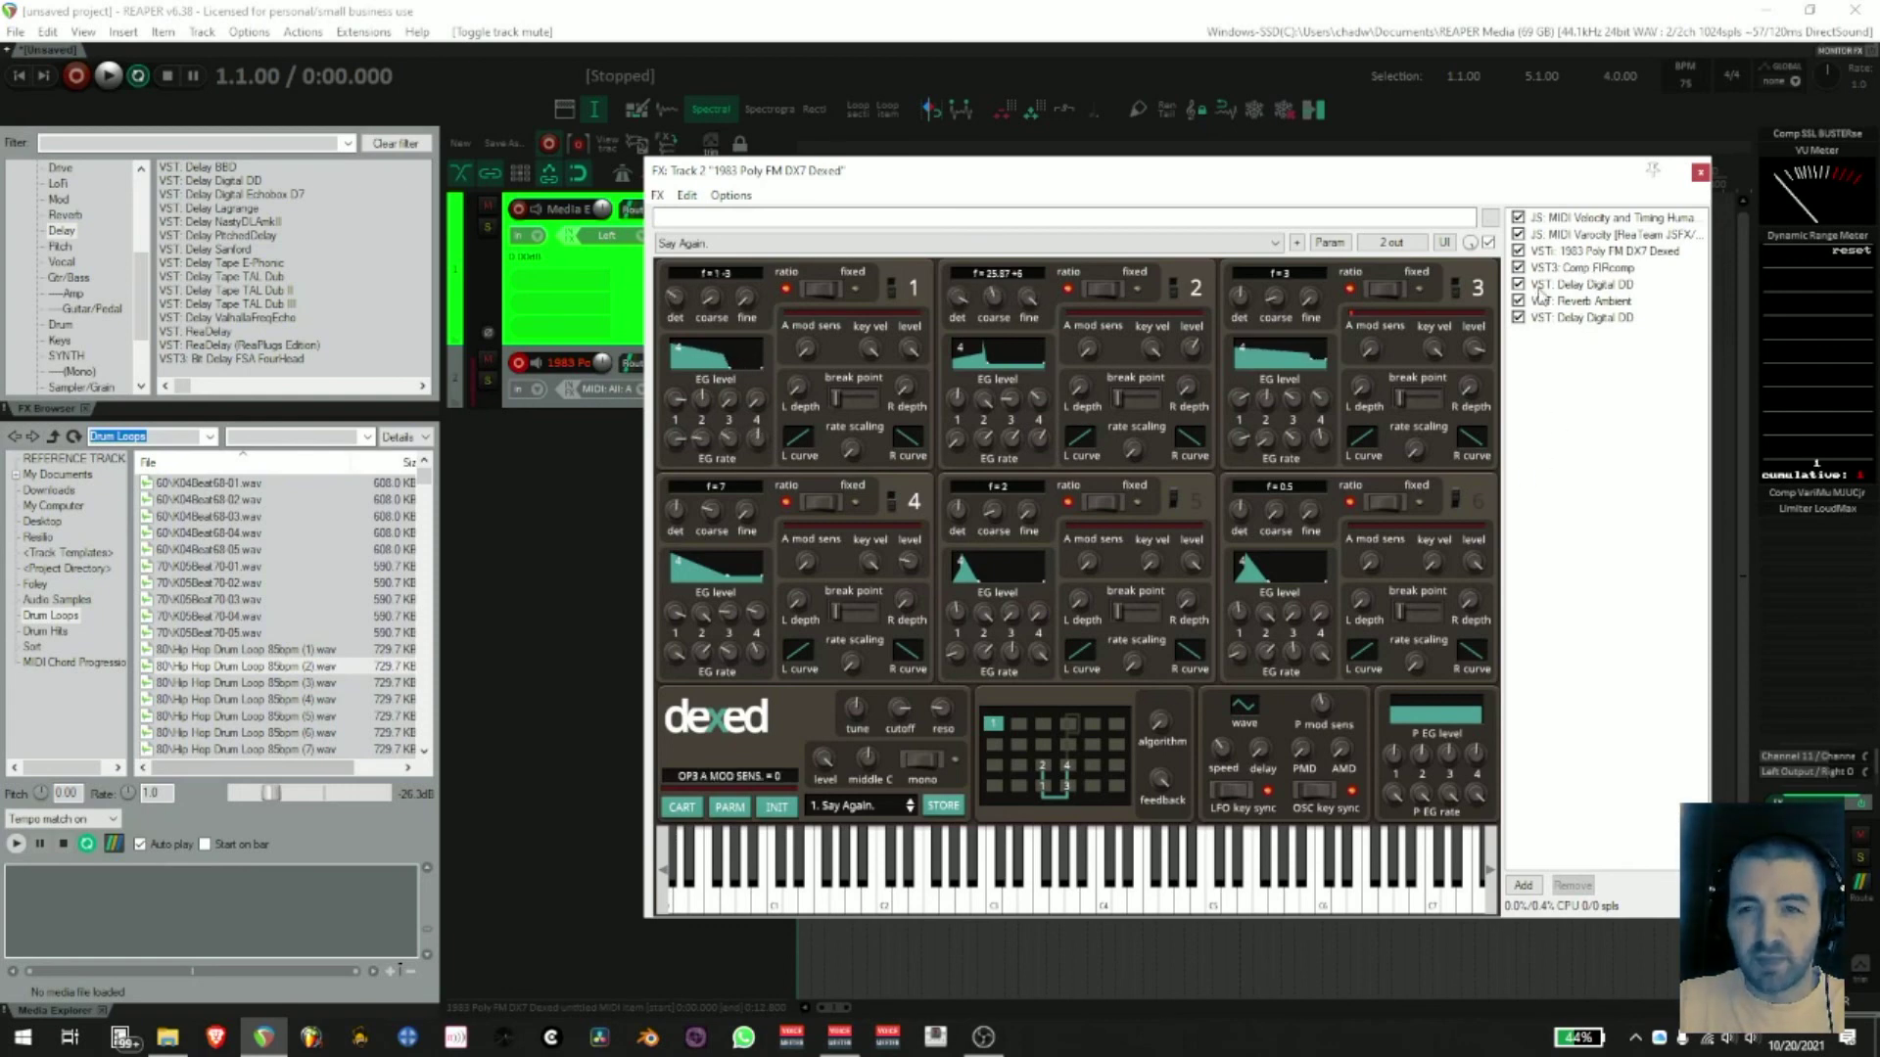
left_click(1588, 286)
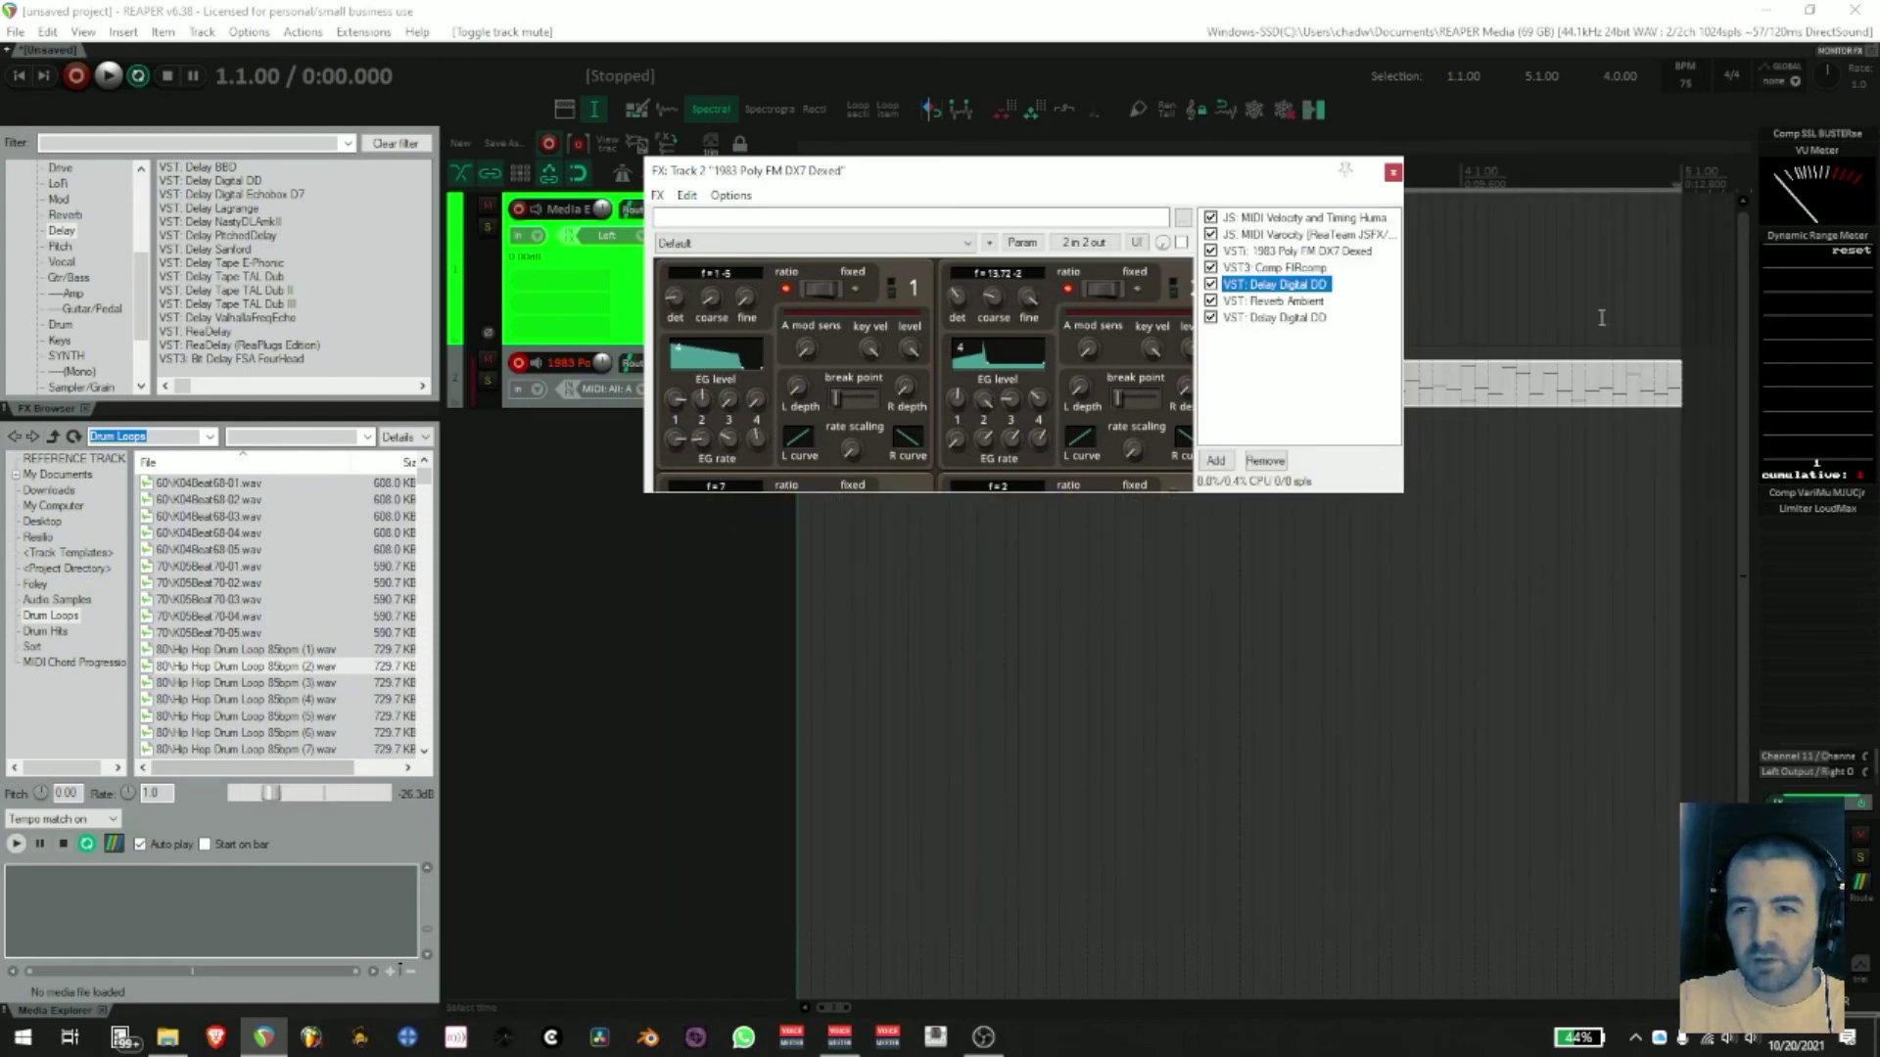
left_click(1275, 302)
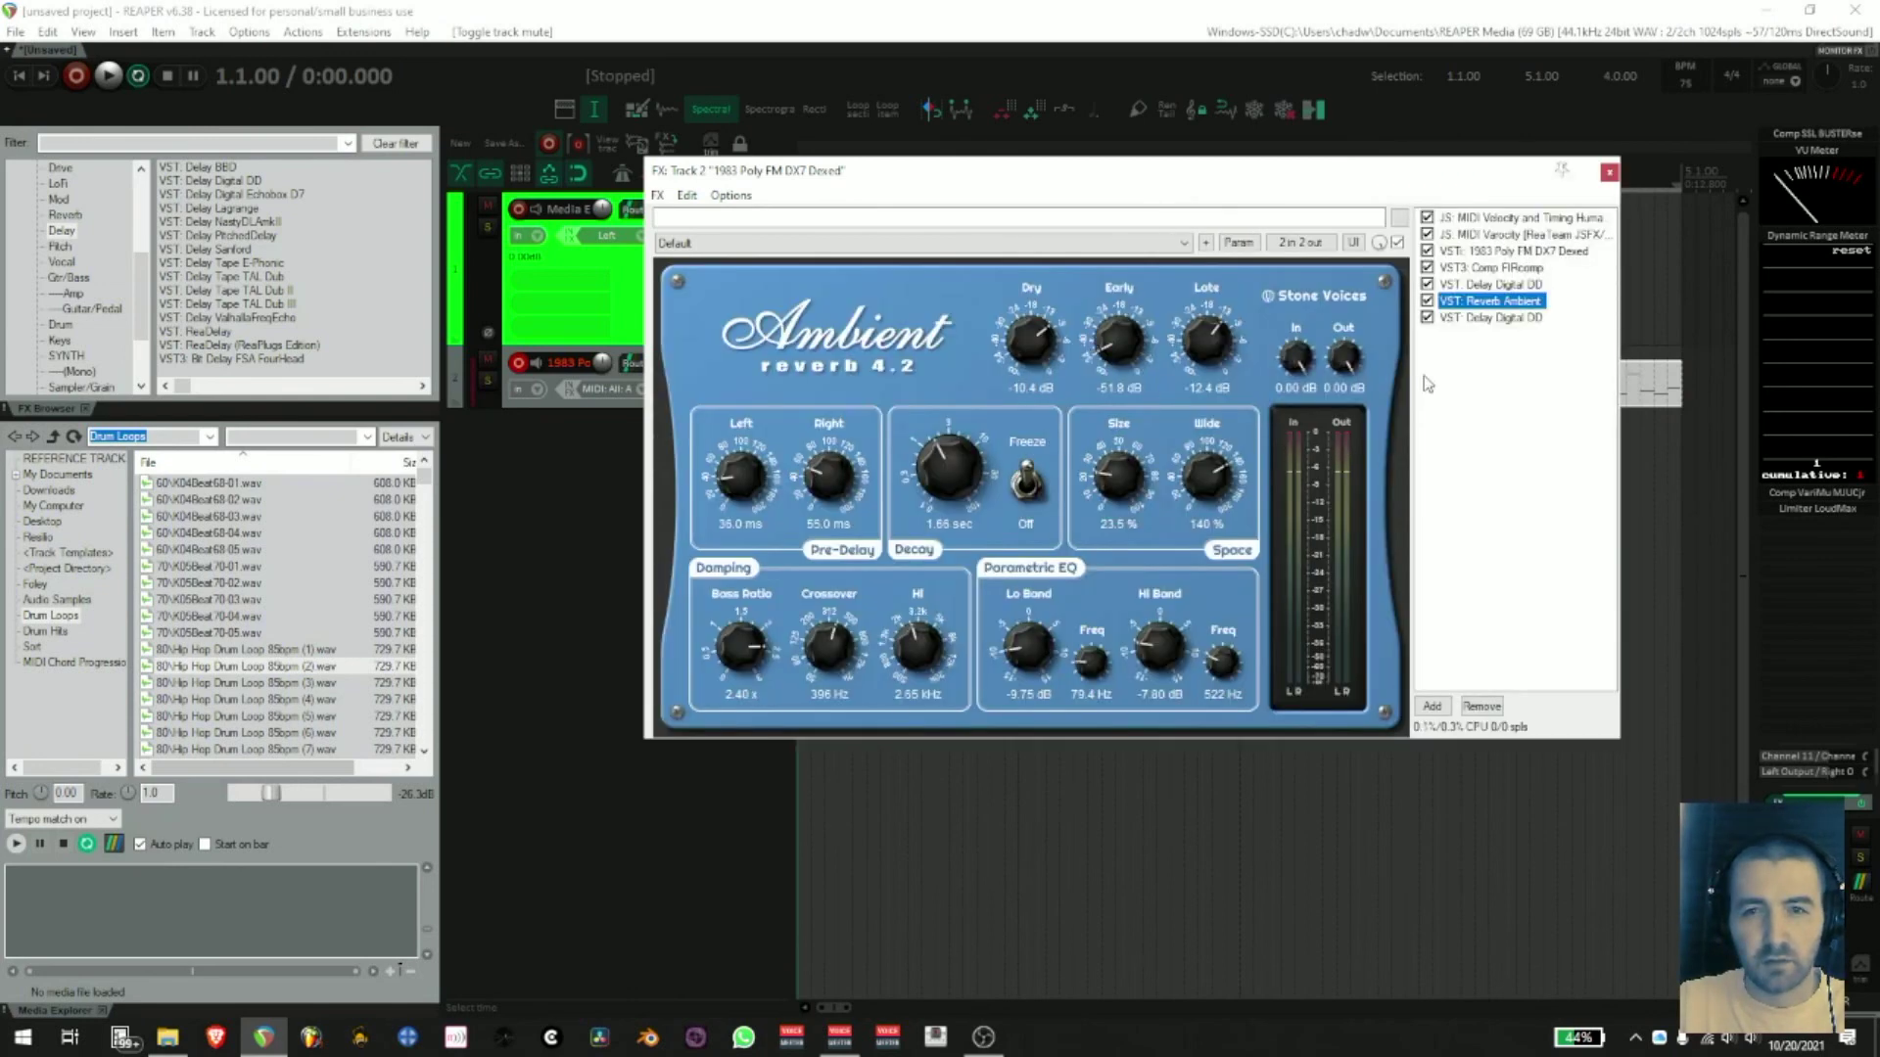
left_click(1468, 320)
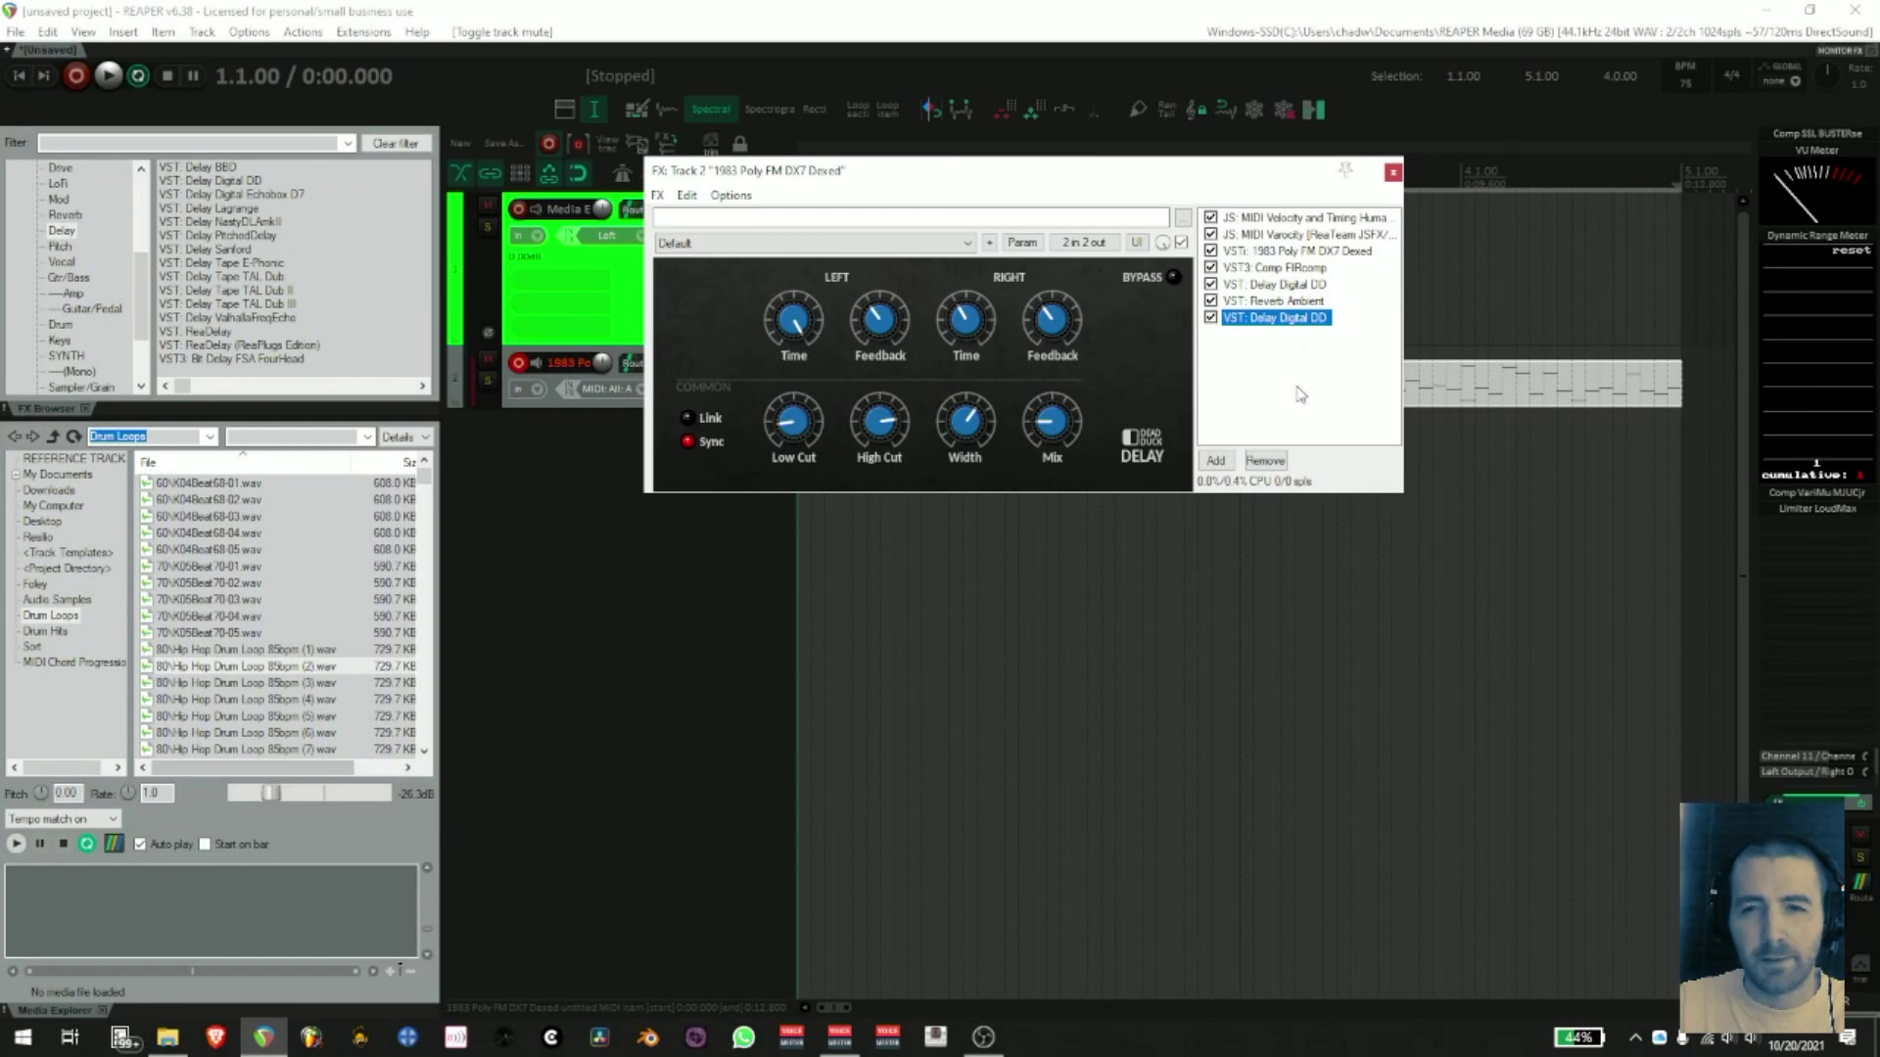
left_click(1069, 428)
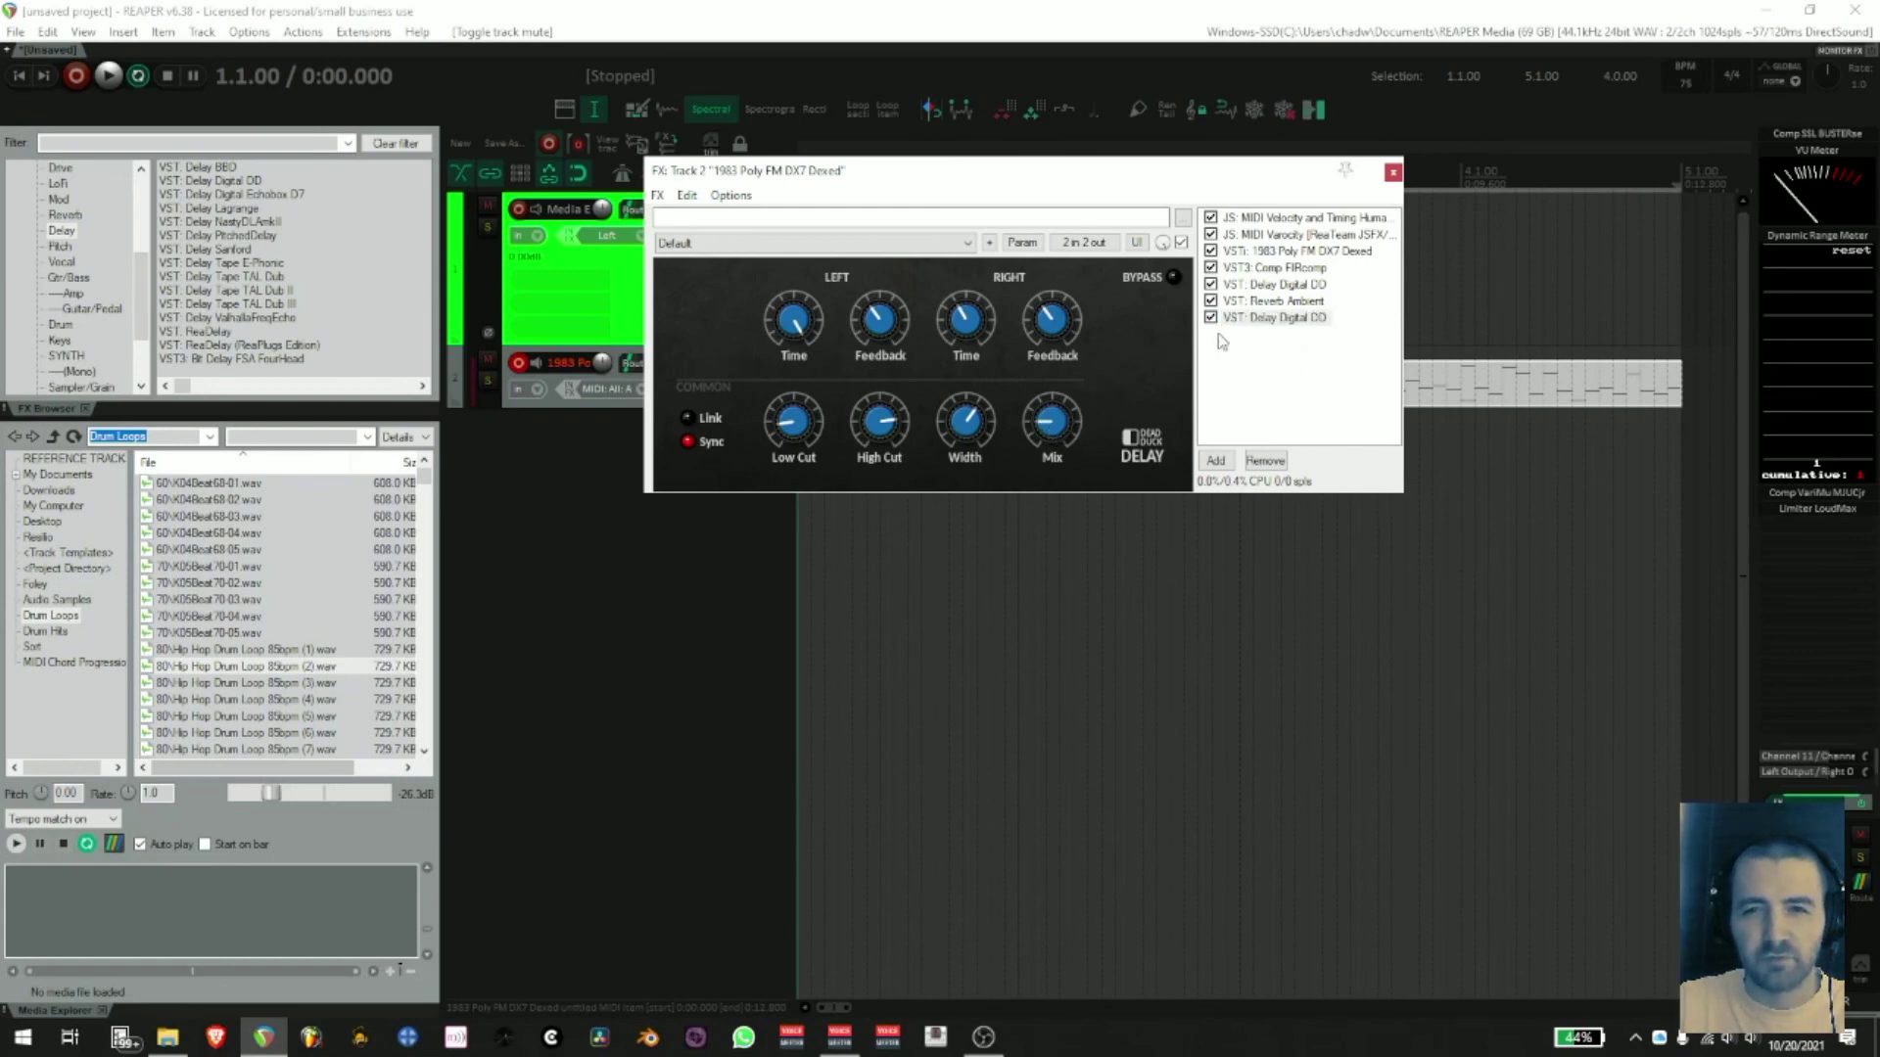
- Check the first delay's mix and set the baseline velocity to 65 in the MIDI Velocity and Timing Humanizer
left_click(1278, 285)
left_click(1046, 426)
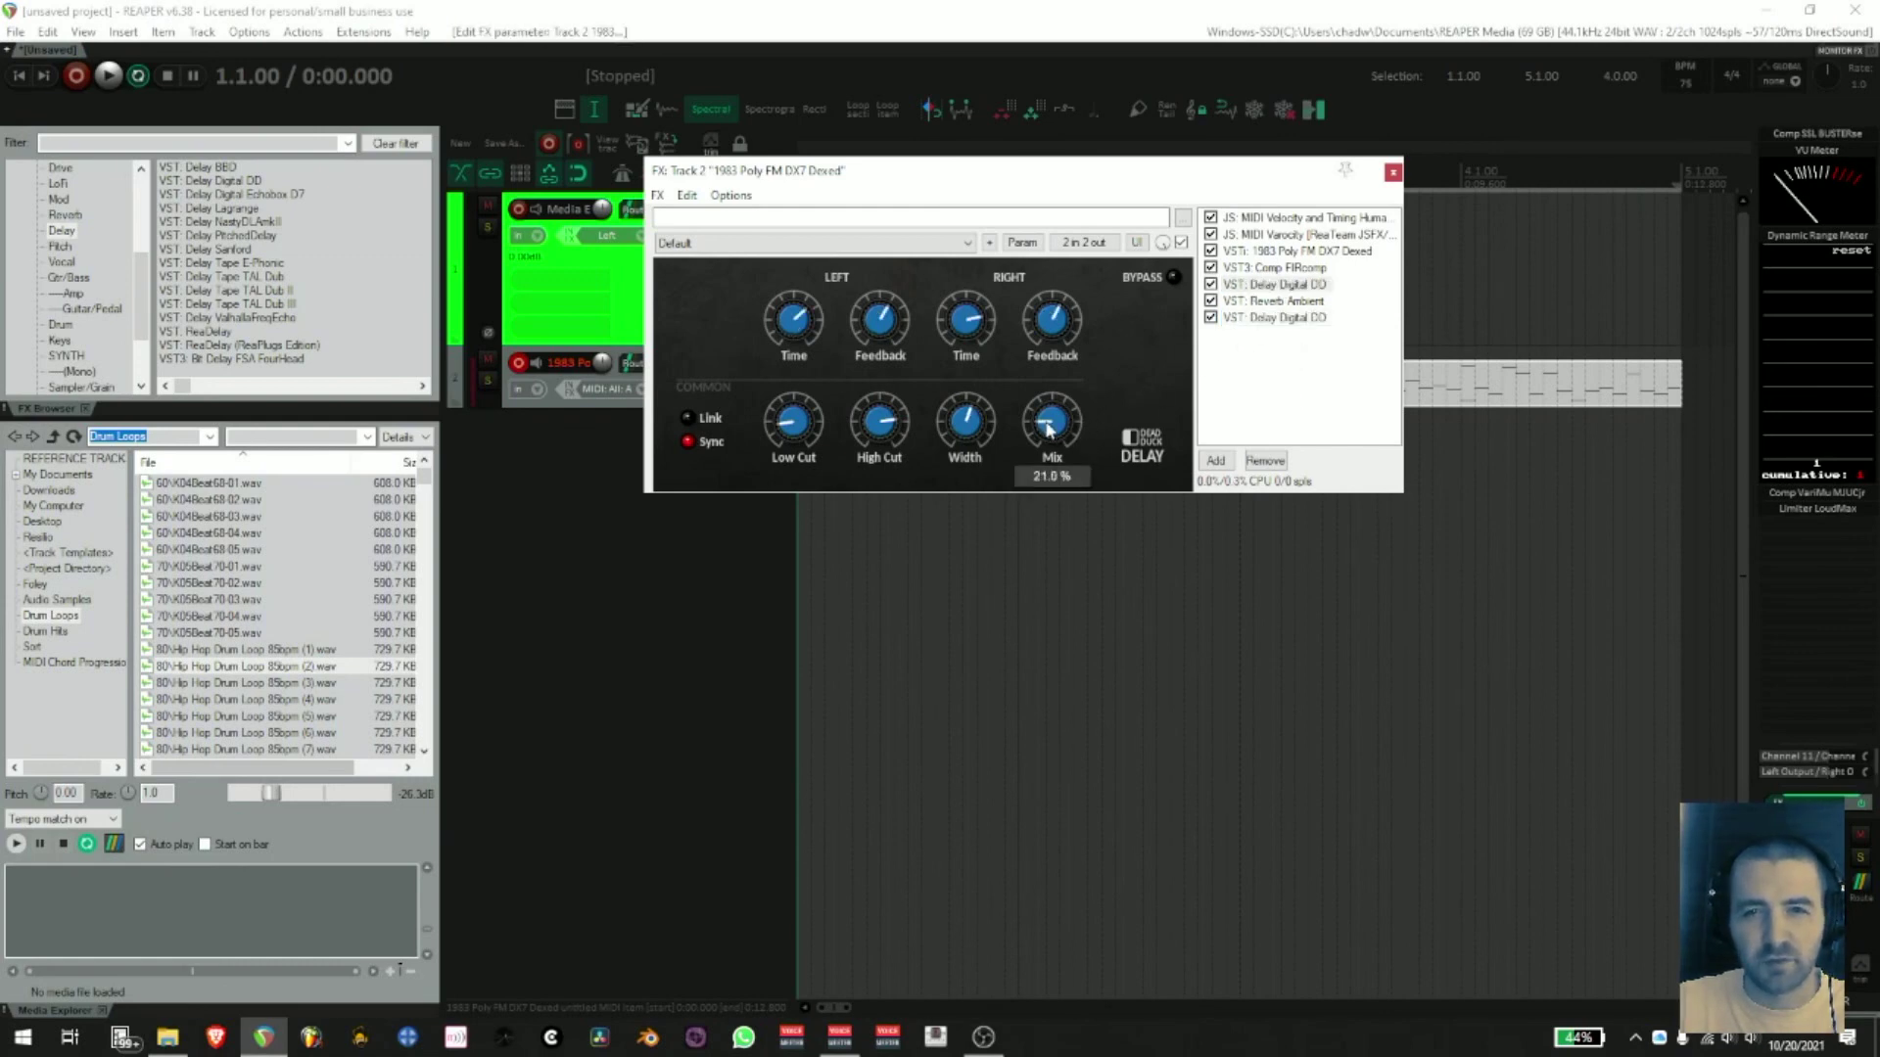
left_click(1288, 235)
left_click(1328, 219)
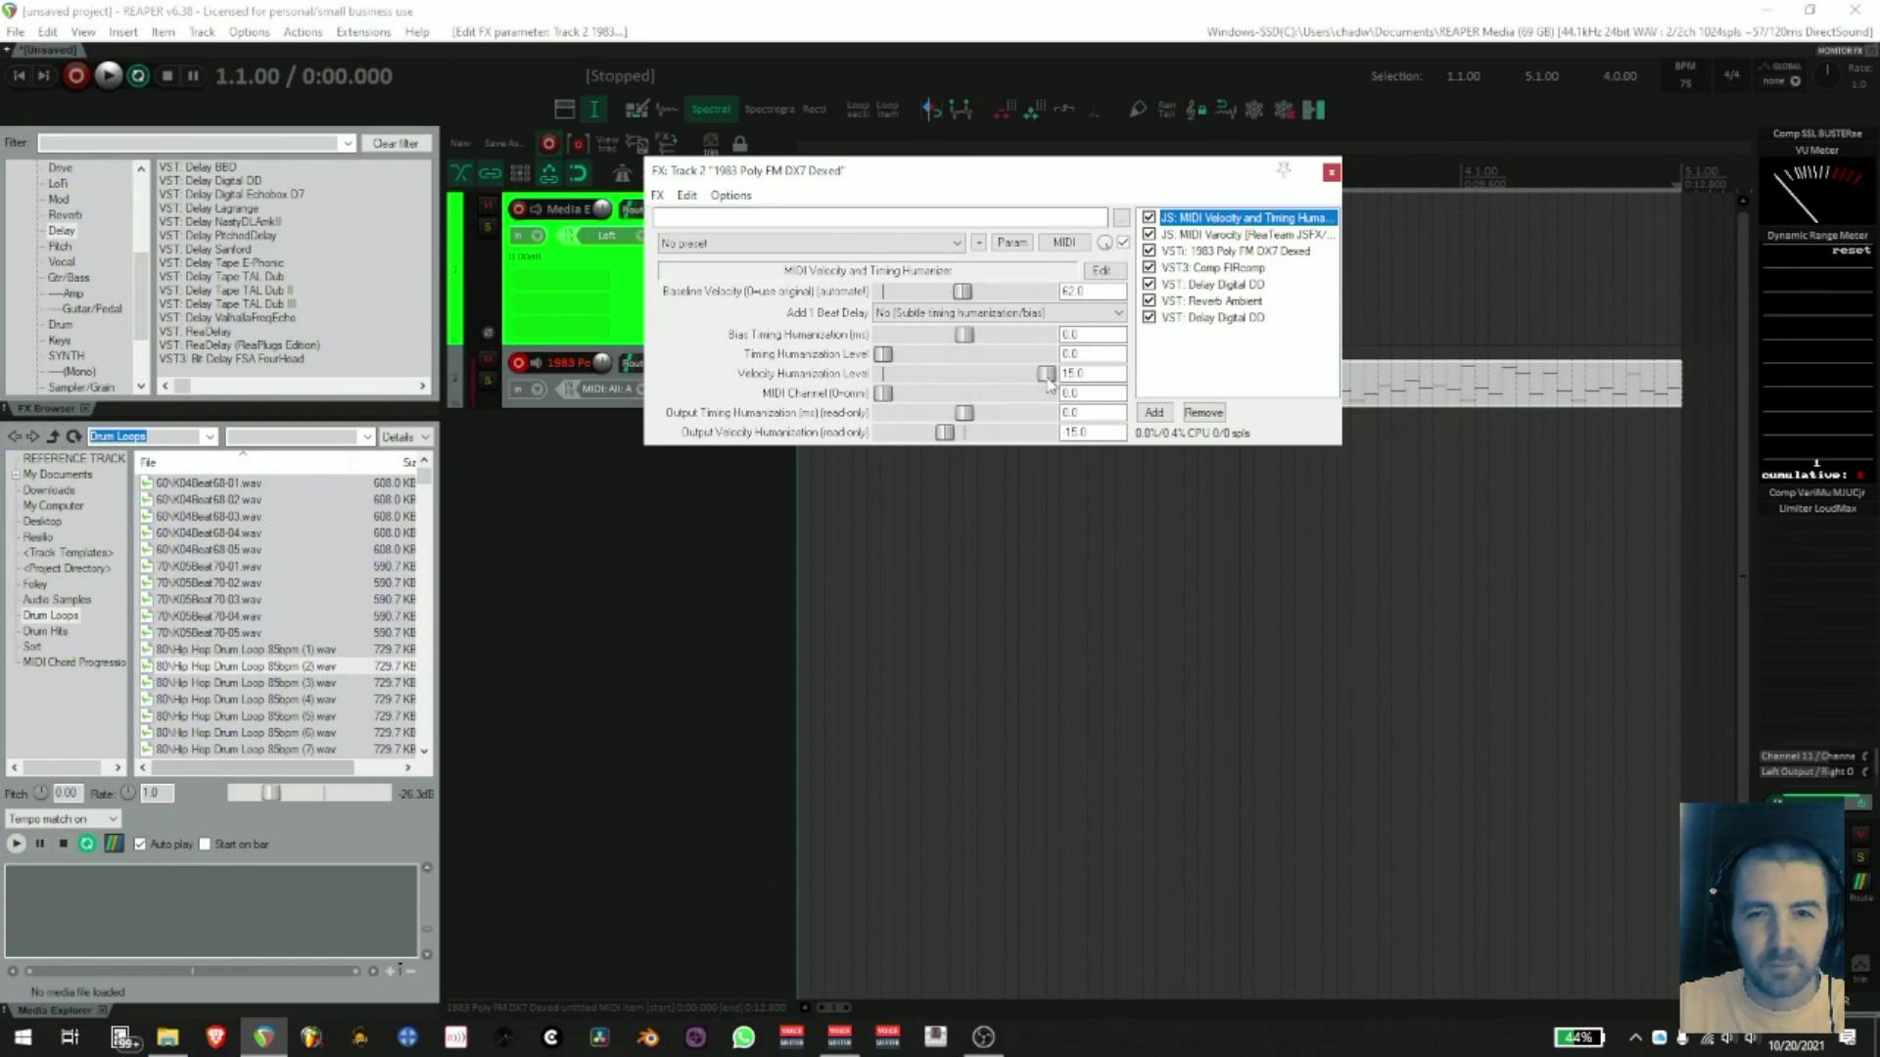
left_click_drag(1047, 377, 1150, 379)
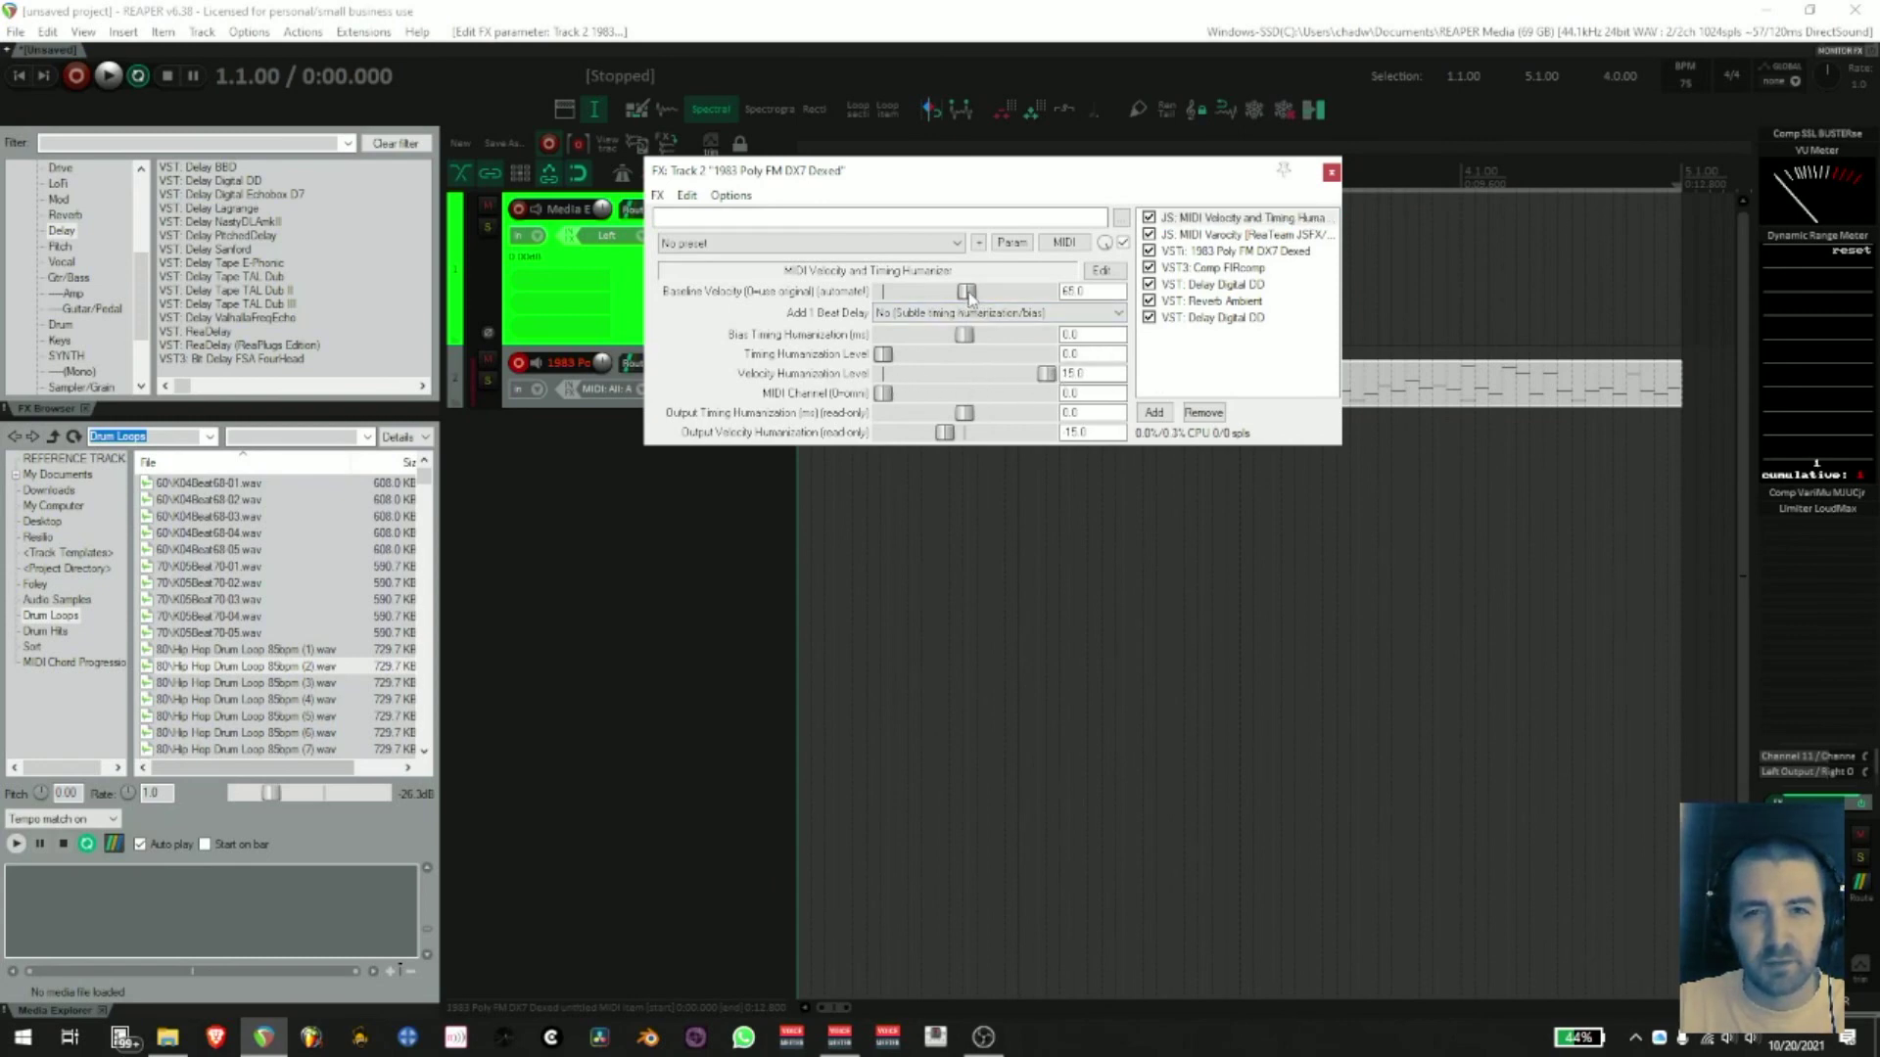
- Show the MIDI Varocity settings, move the FX window clear of the track controls and play the loop to watch the velocity variation
left_click(1191, 235)
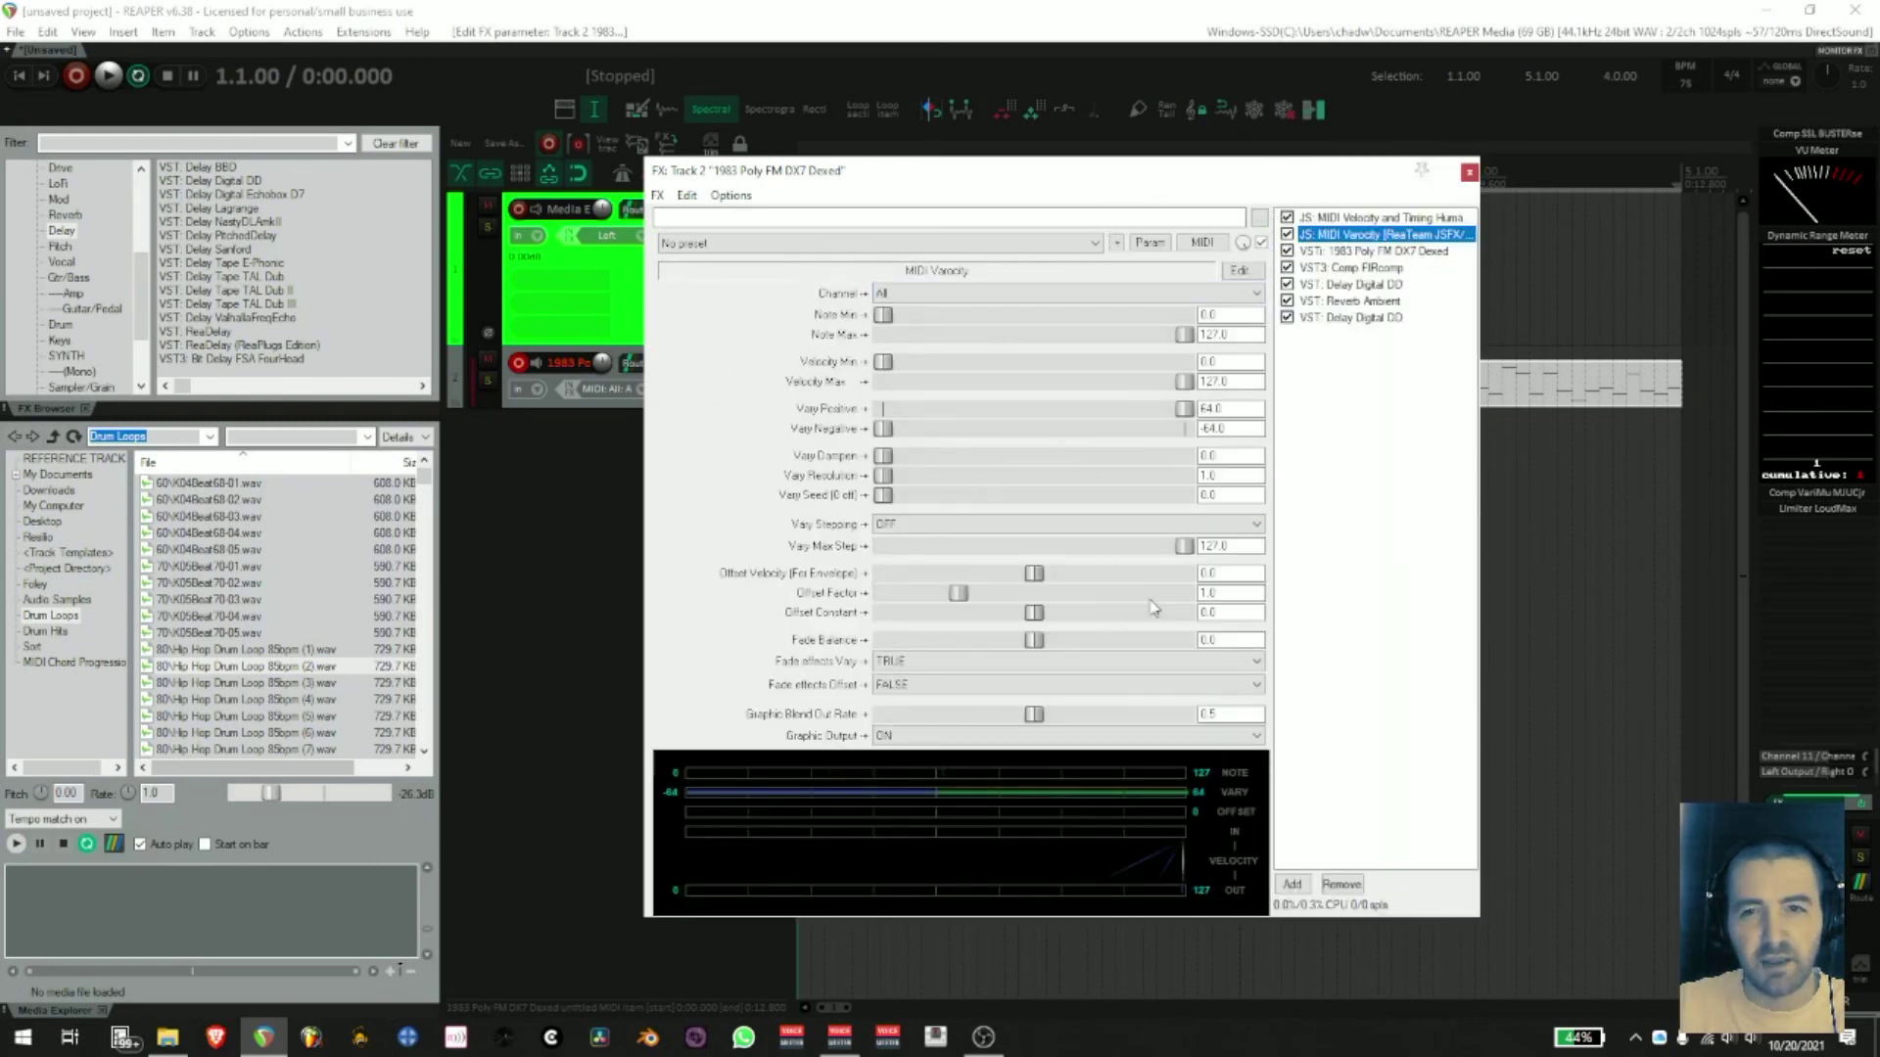
left_click(583, 492)
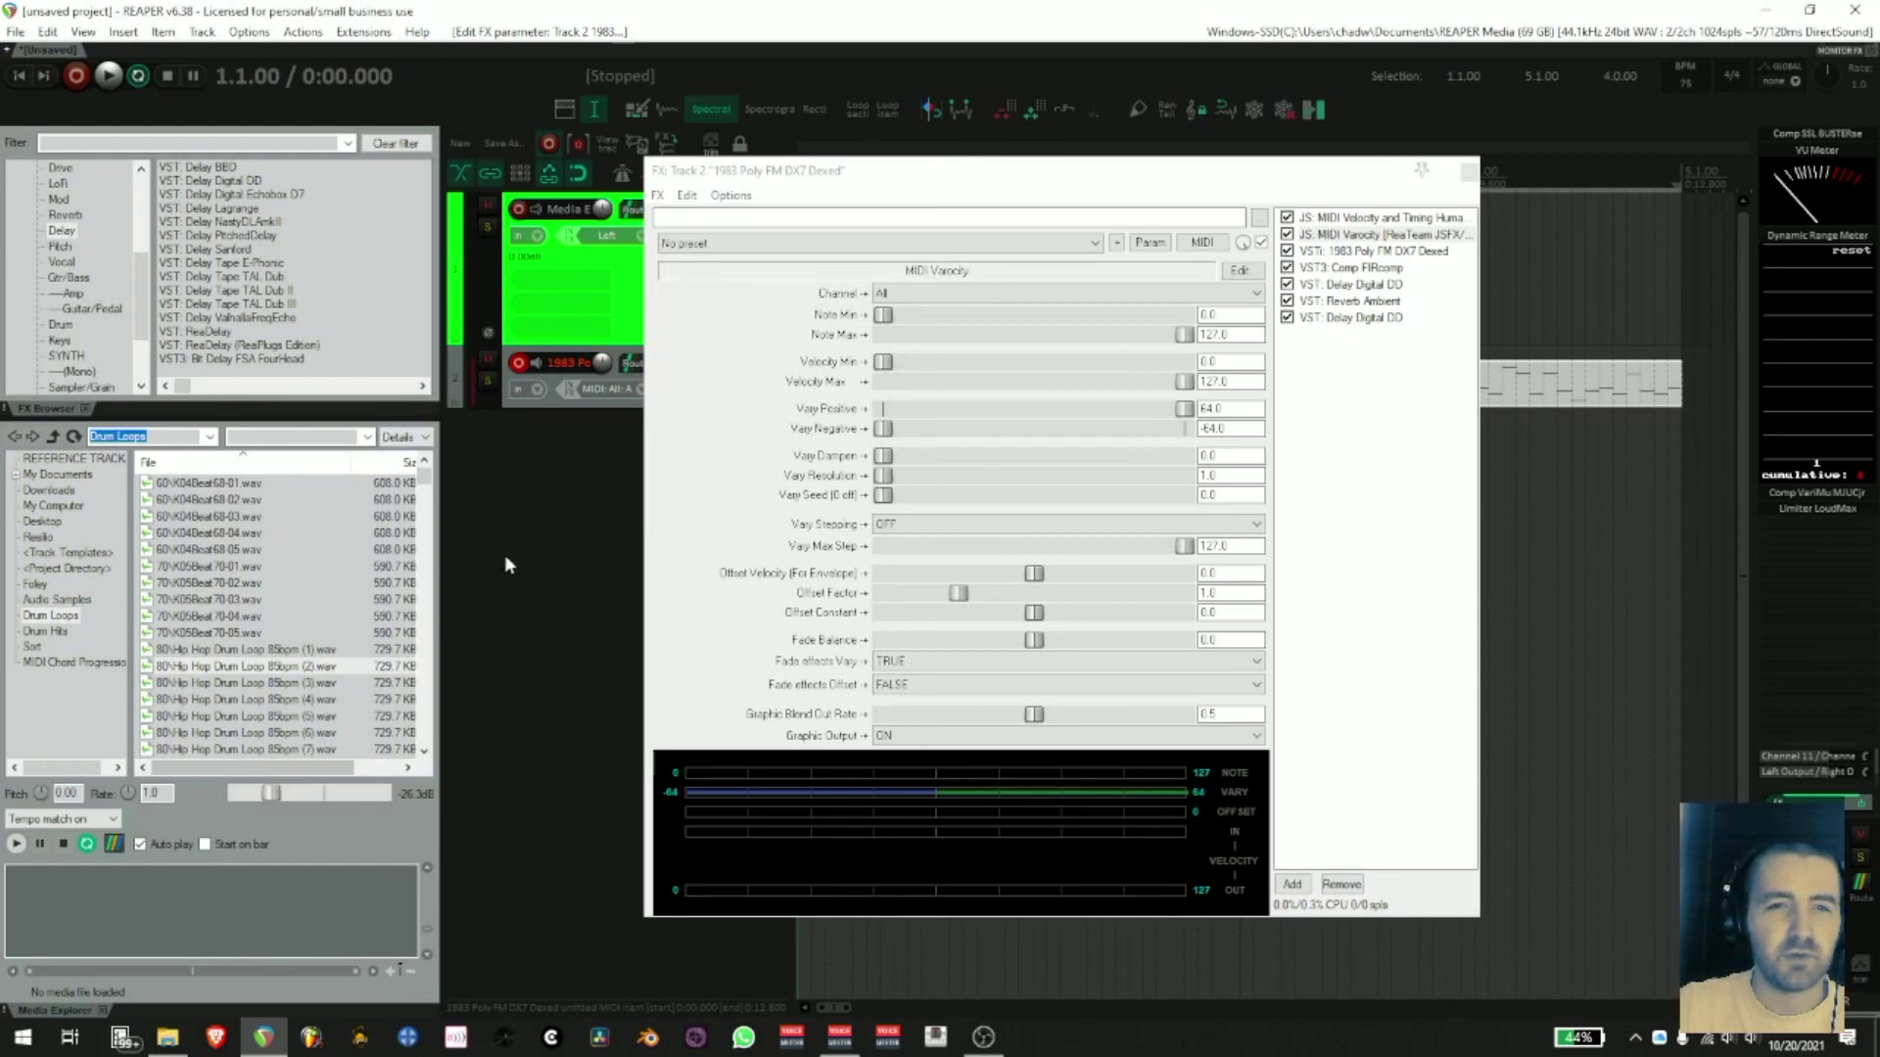
left_click_drag(1206, 176, 1354, 140)
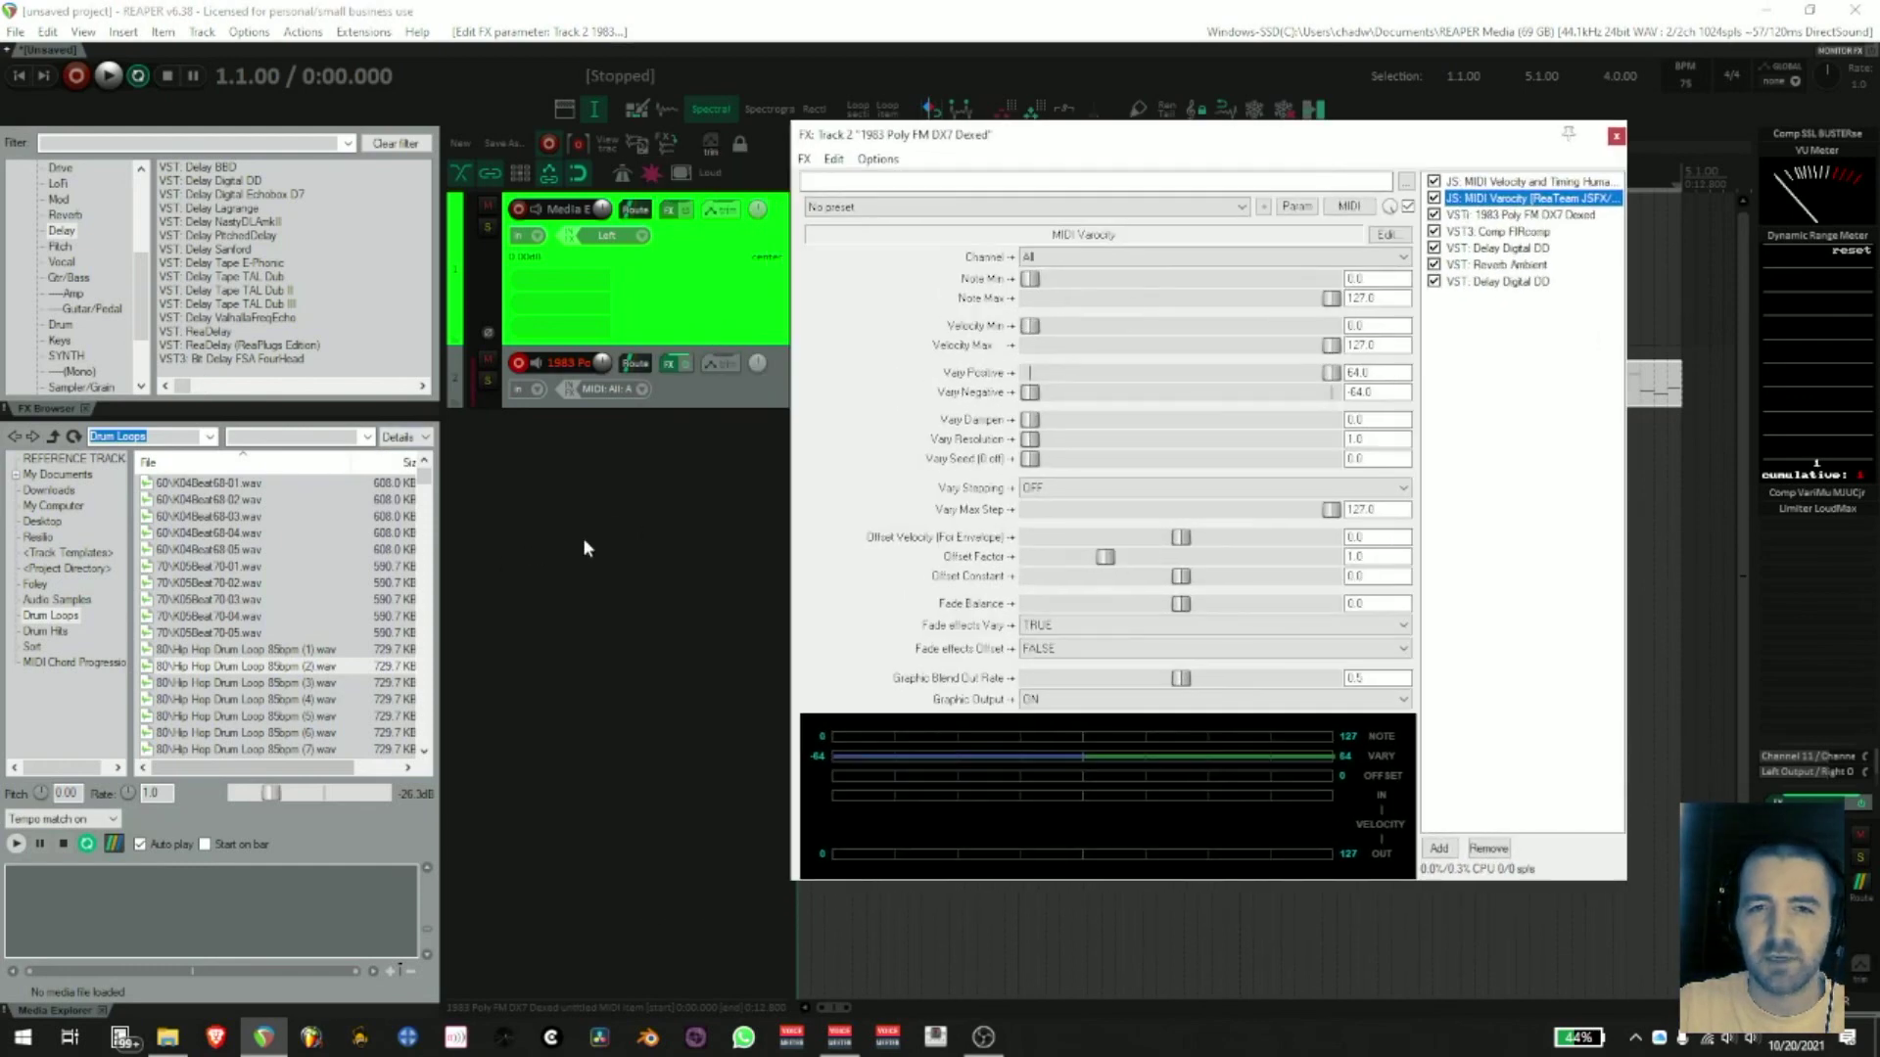
key("space")
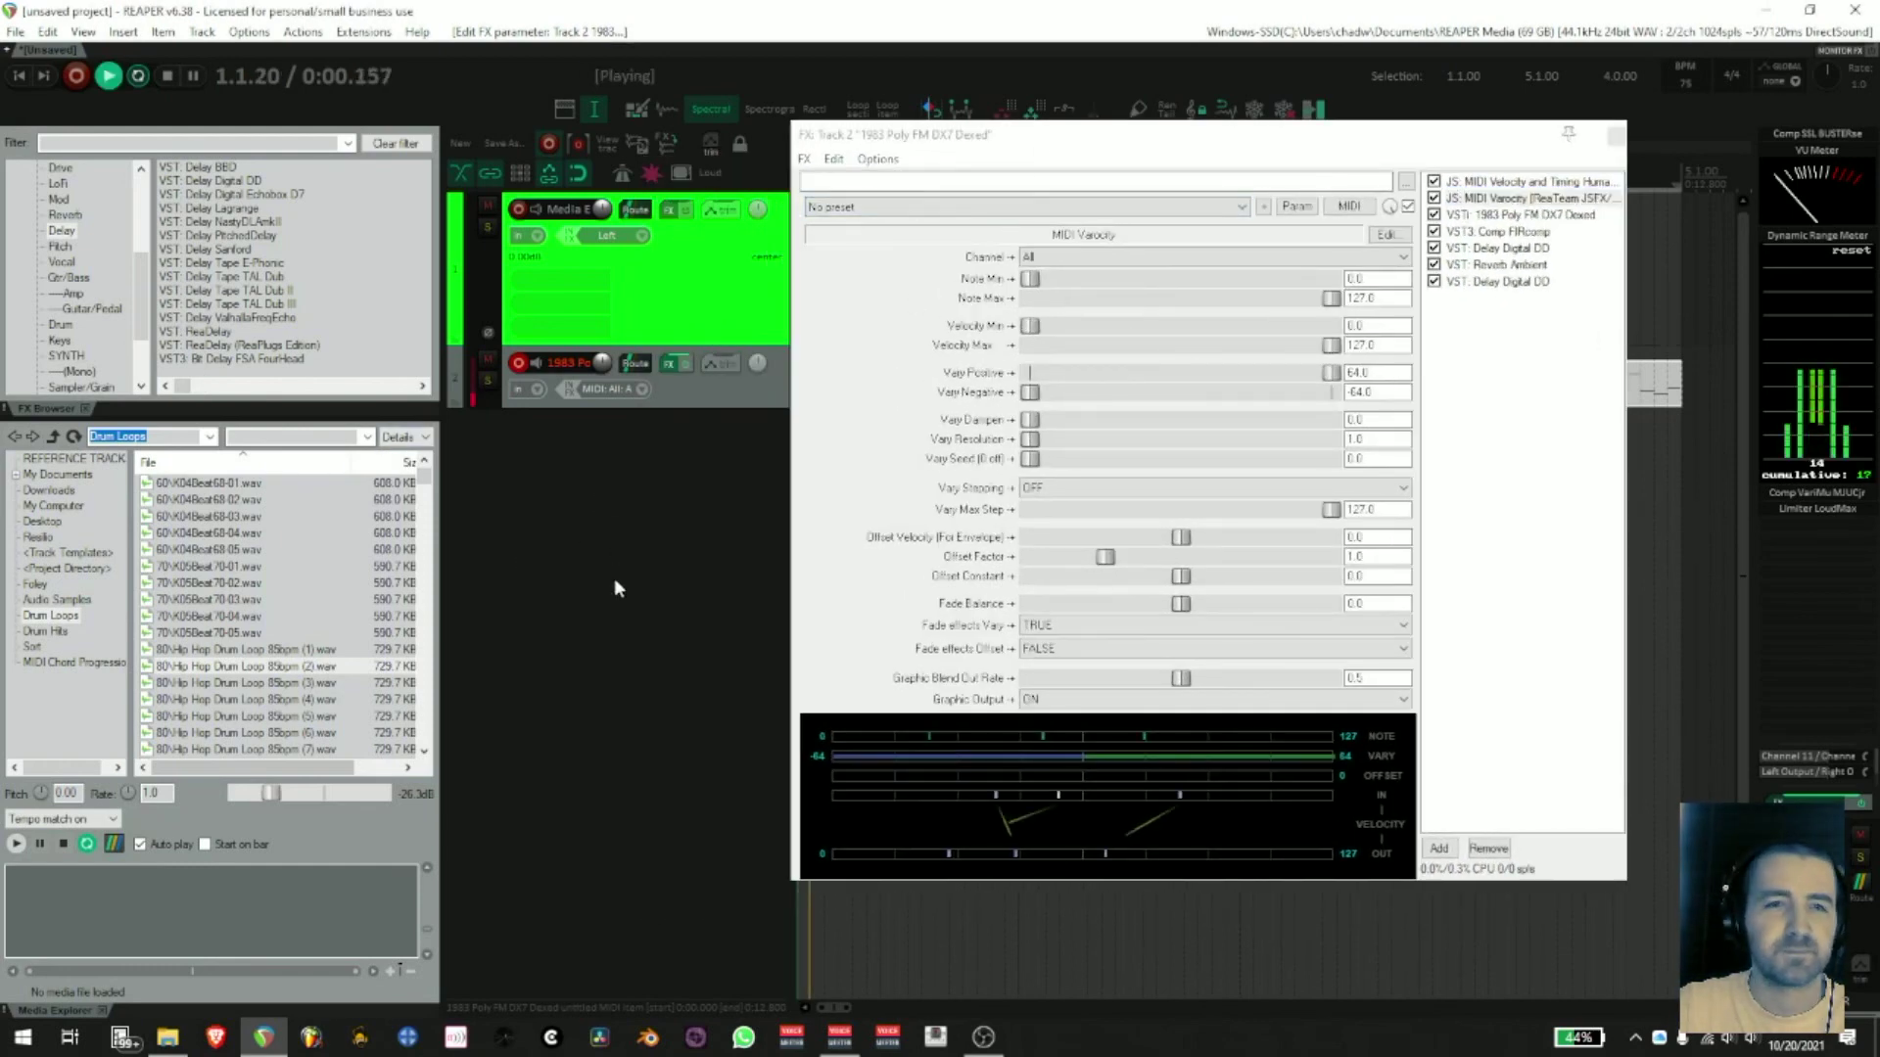